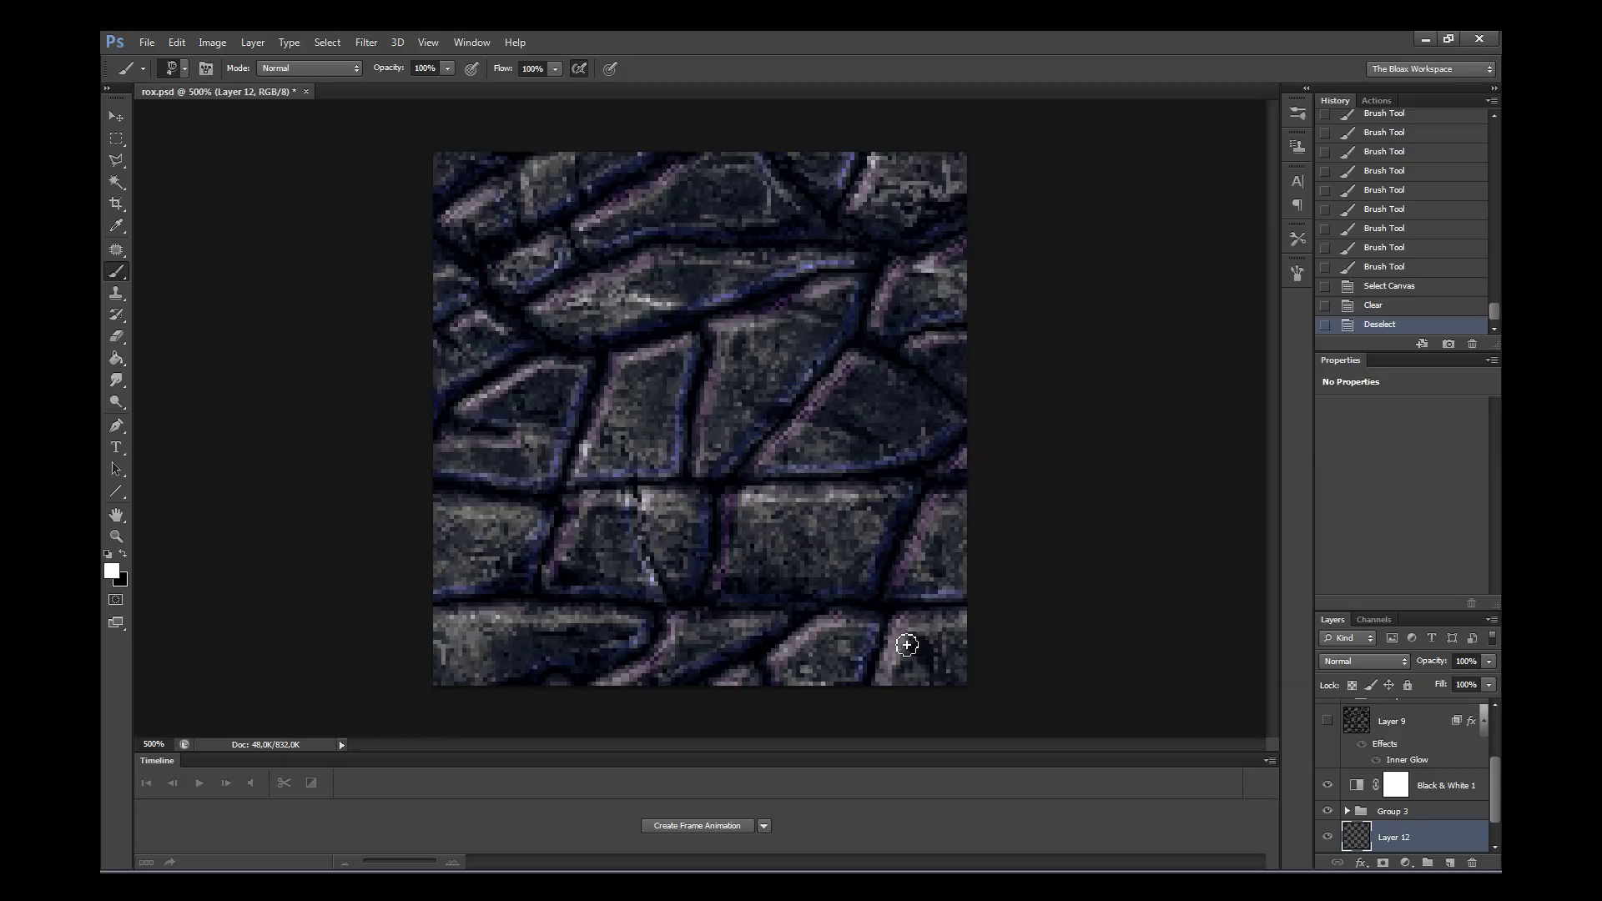
- Zoom the canvas to 400% on the stone tile and scroll the Layers panel to the top
key(z)
click(726, 488)
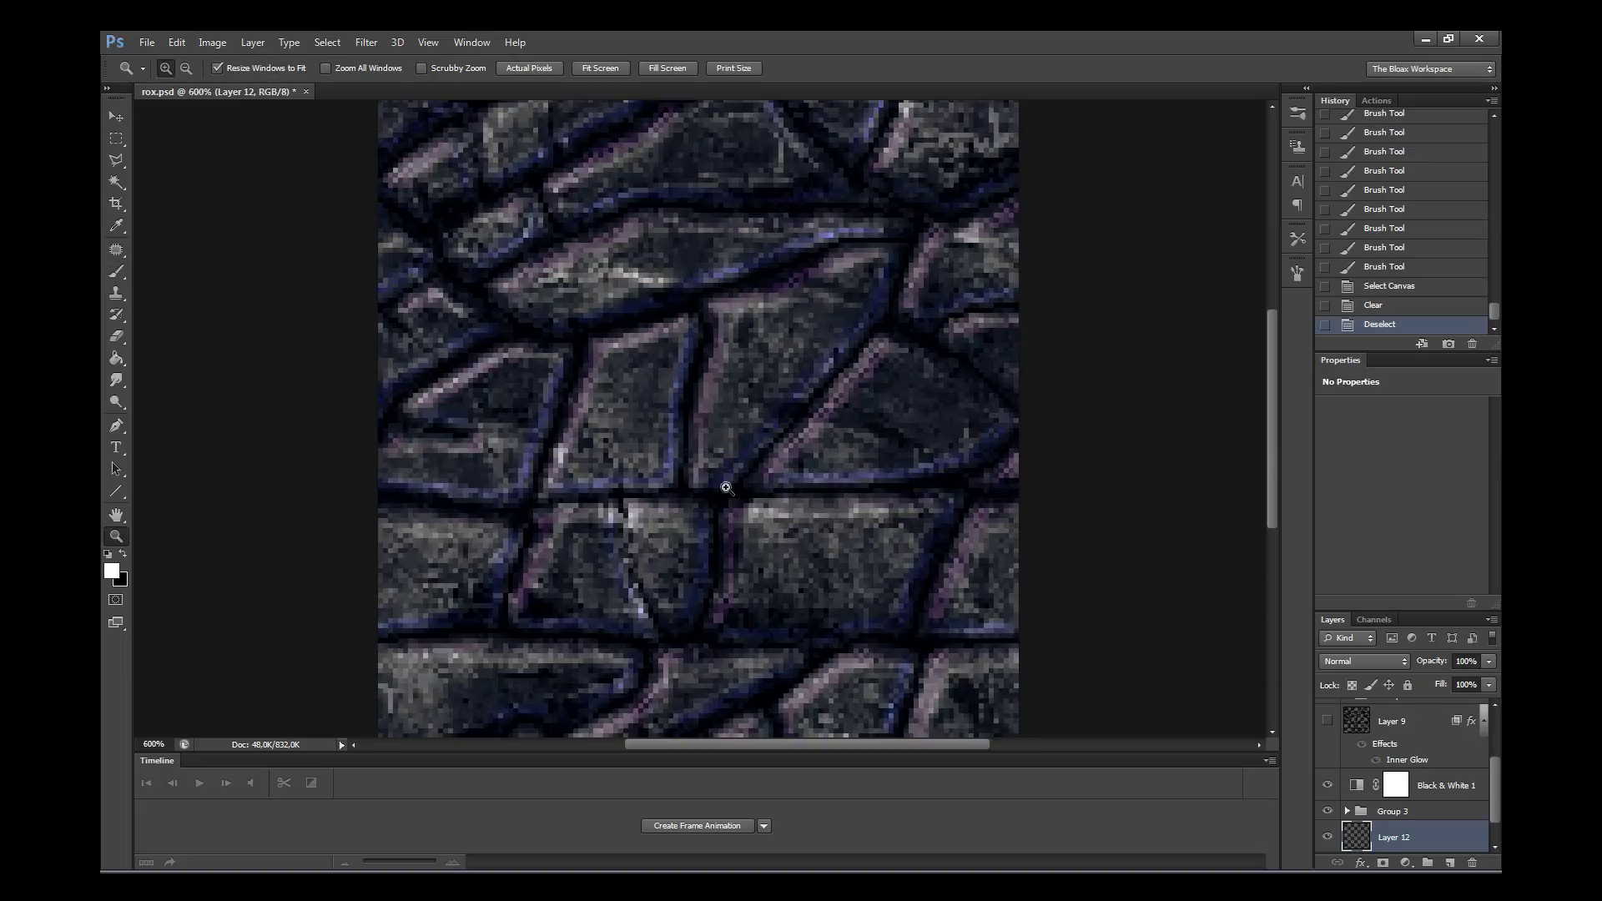
drag(1272, 497, 1271, 502)
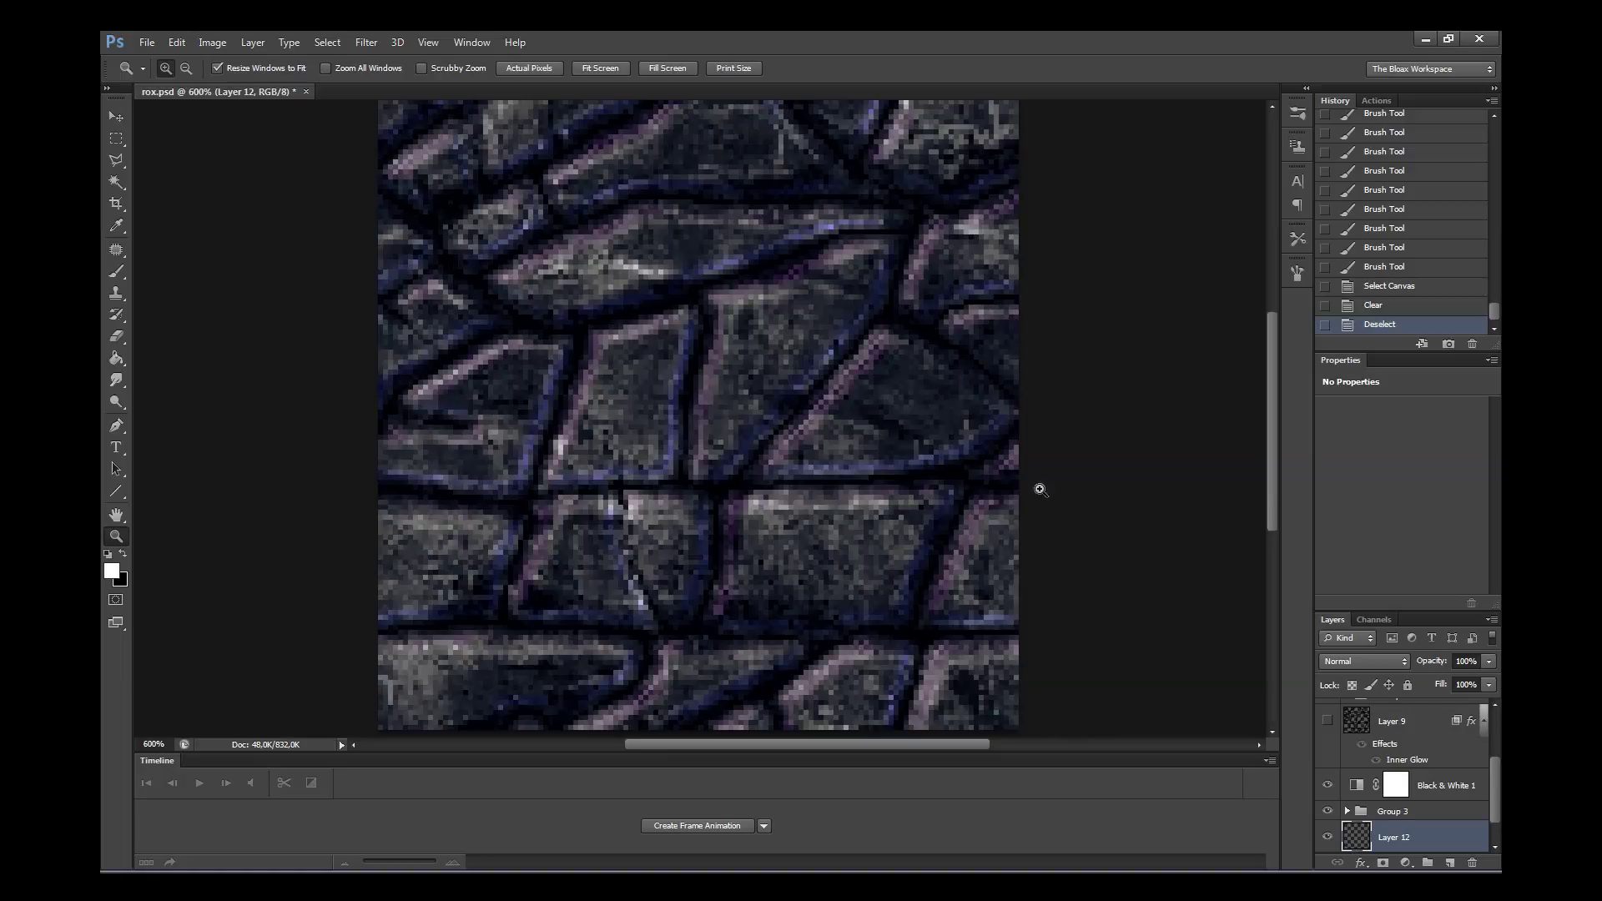
drag(1501, 755, 1498, 805)
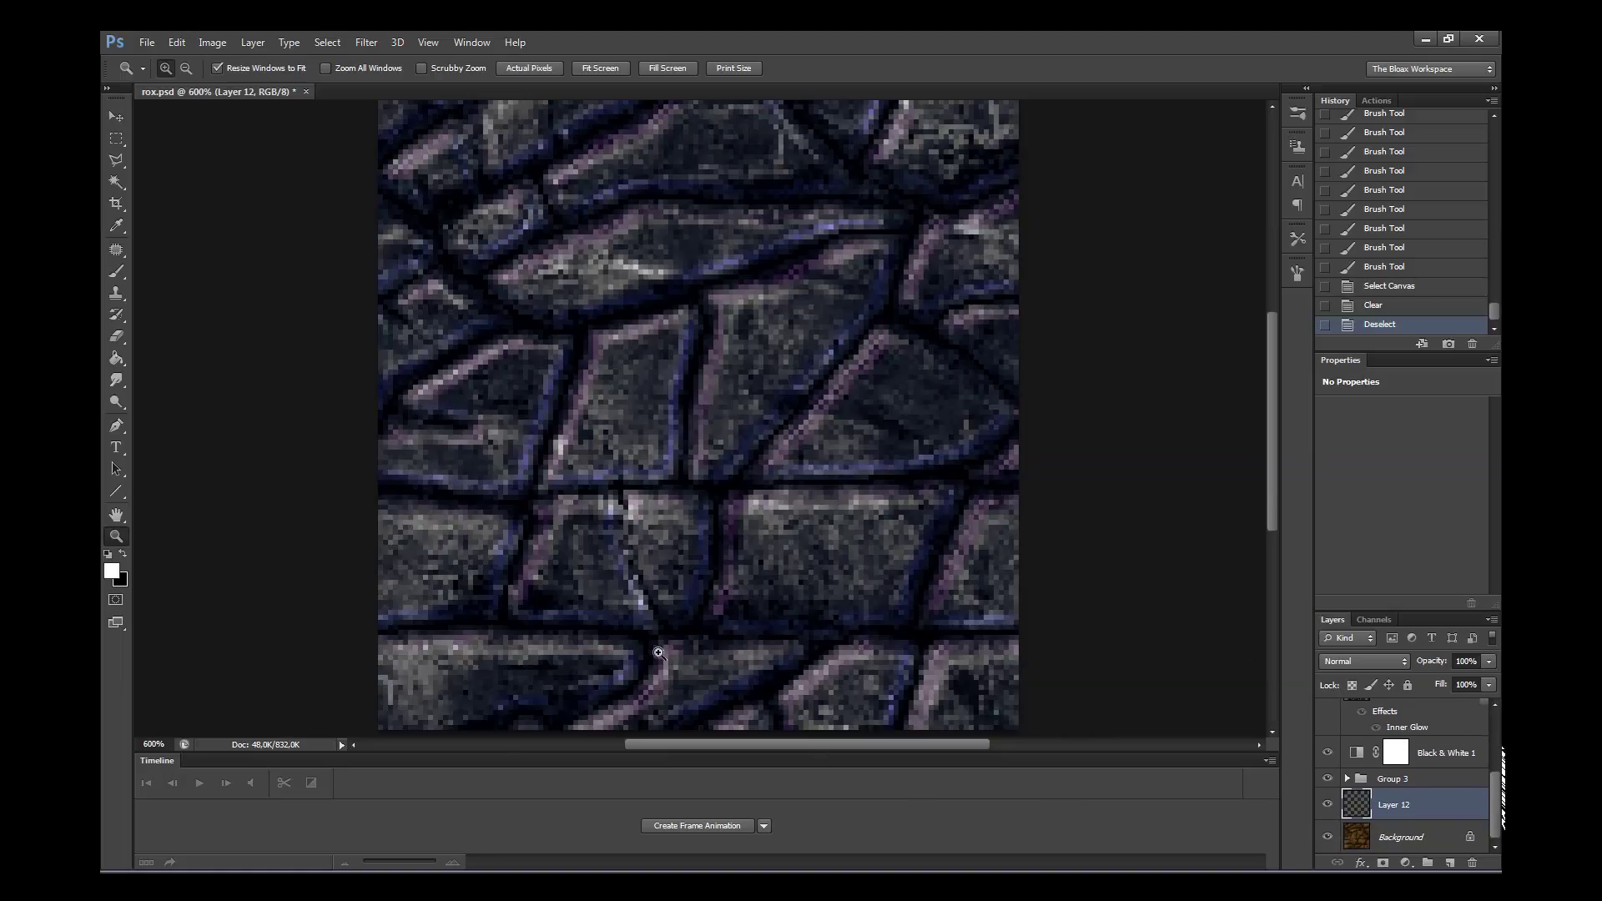
click(1502, 789)
click(1493, 788)
drag(1270, 490, 1268, 472)
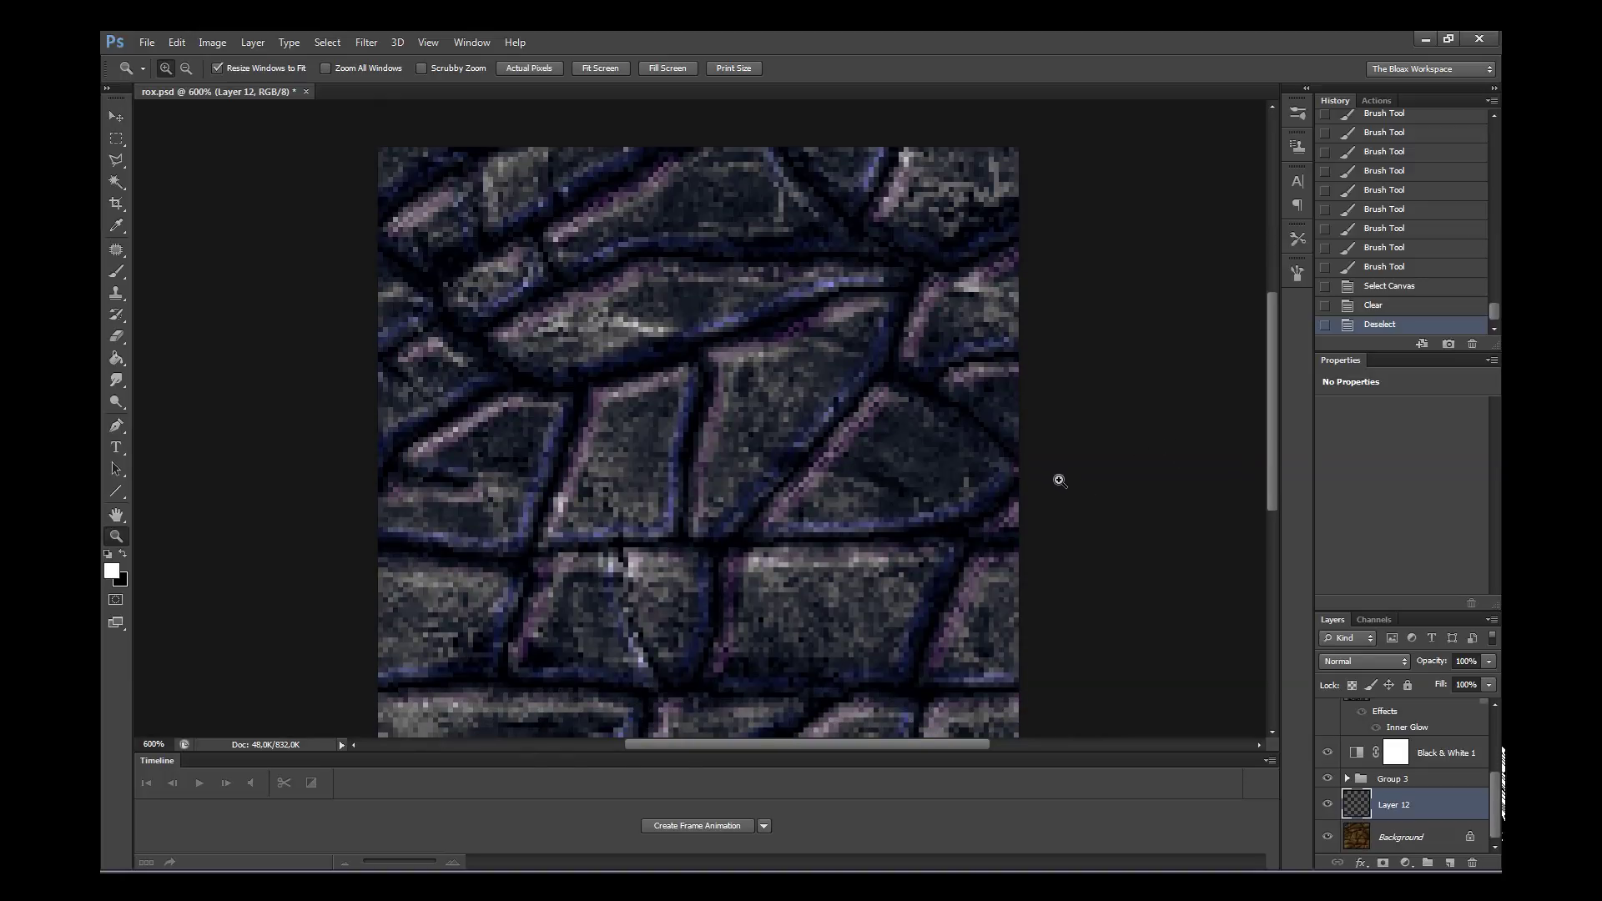
click(761, 592)
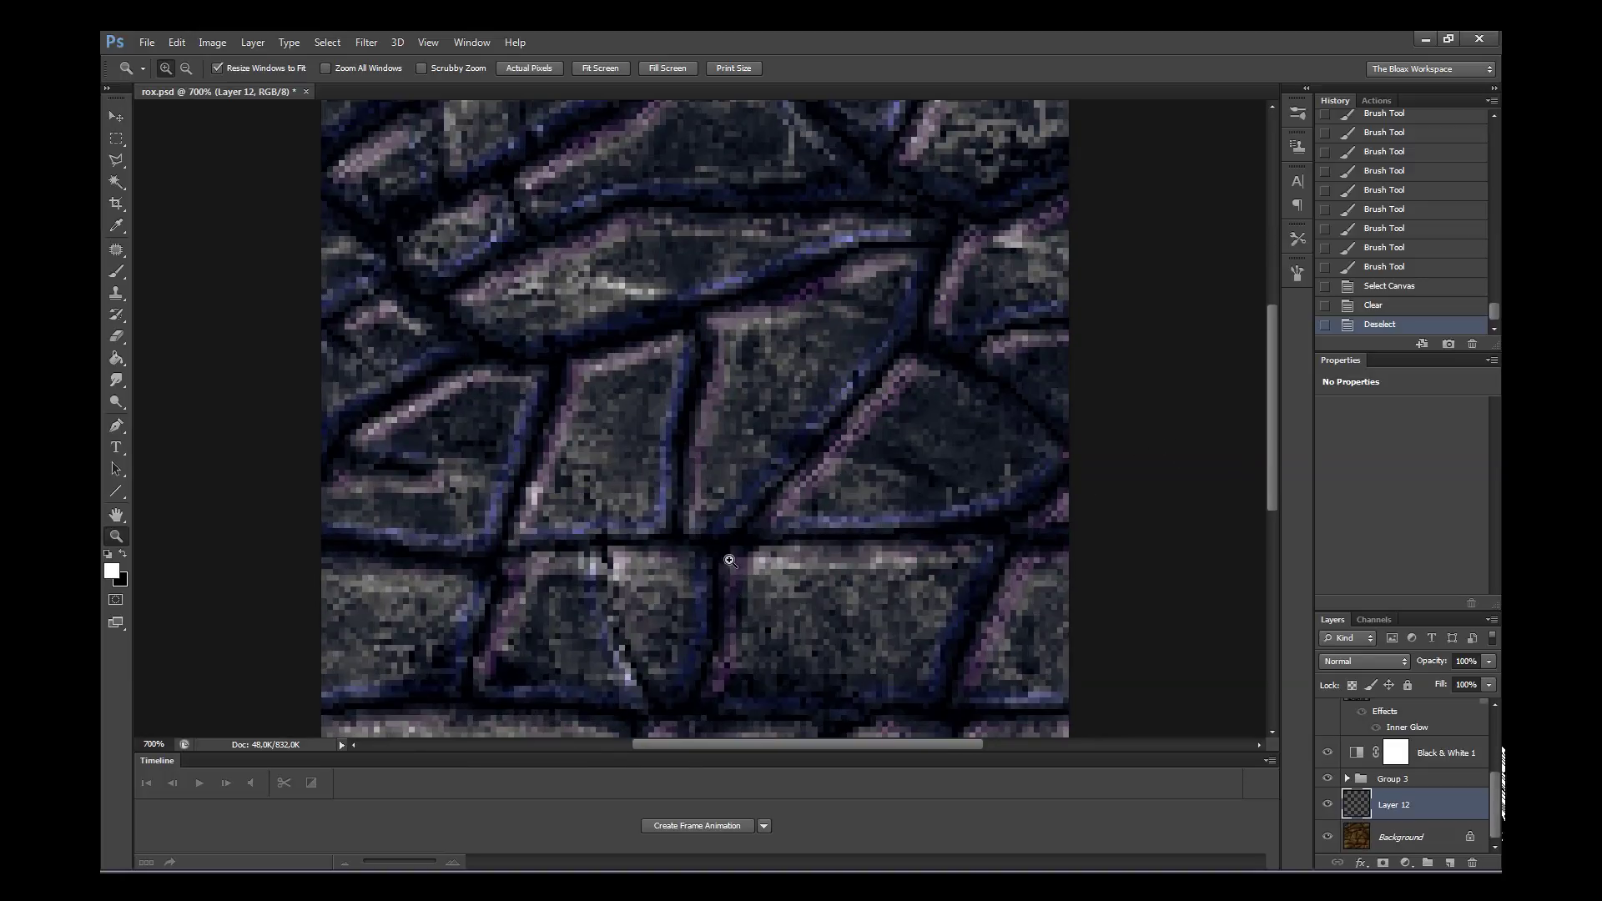
right_click(781, 542)
click(813, 556)
click(779, 527)
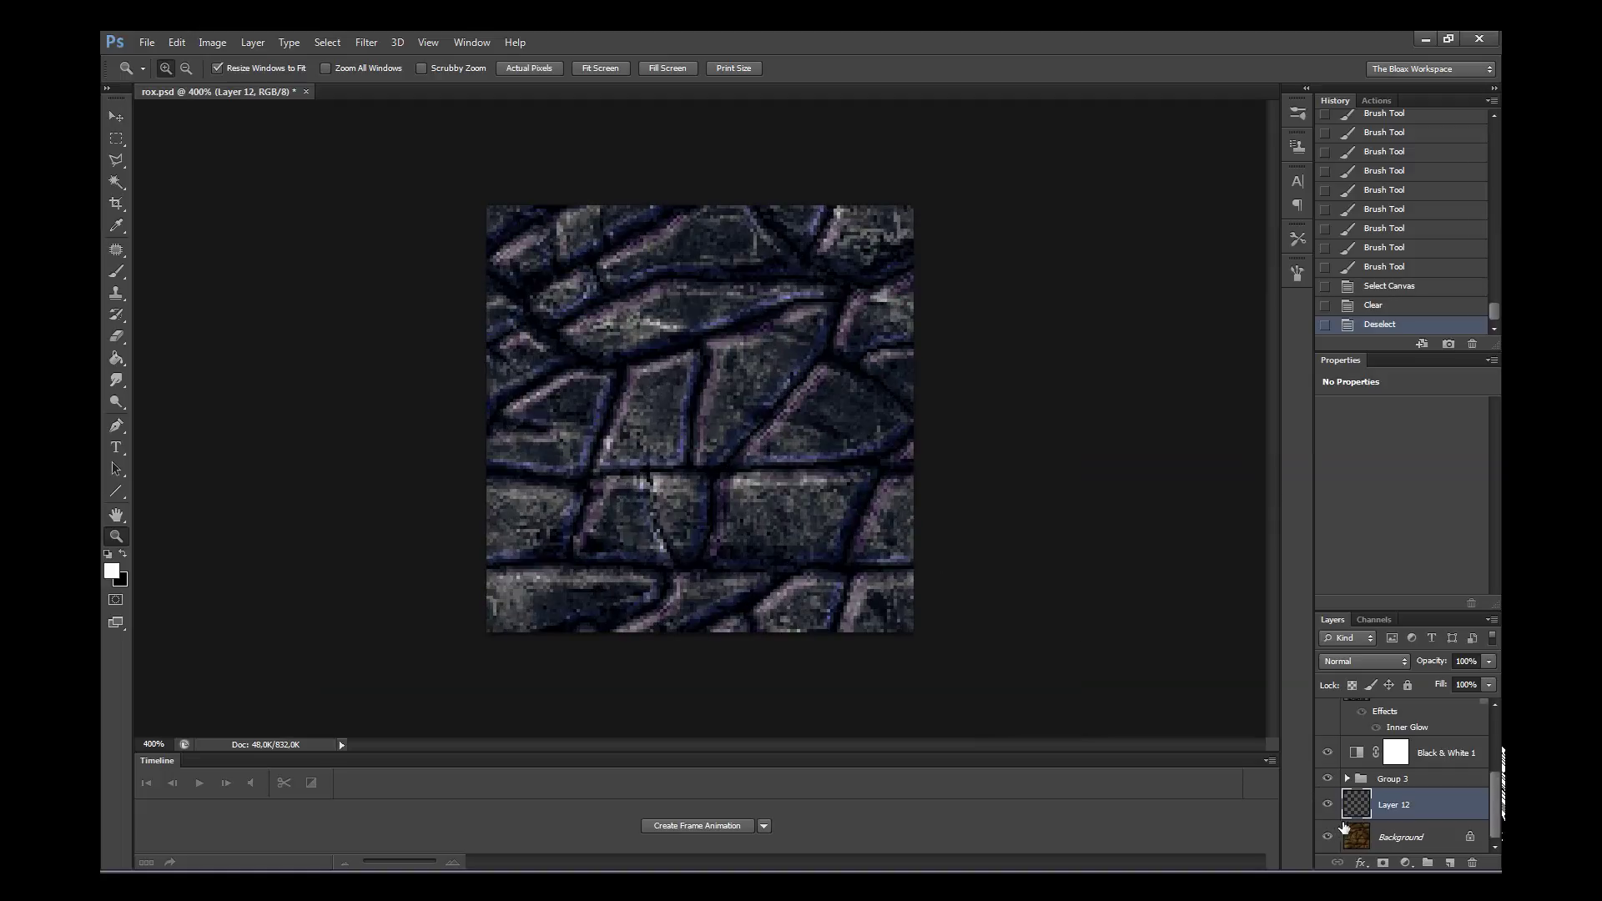
scroll(1485, 826, up, 3)
scroll(1476, 801, up, 3)
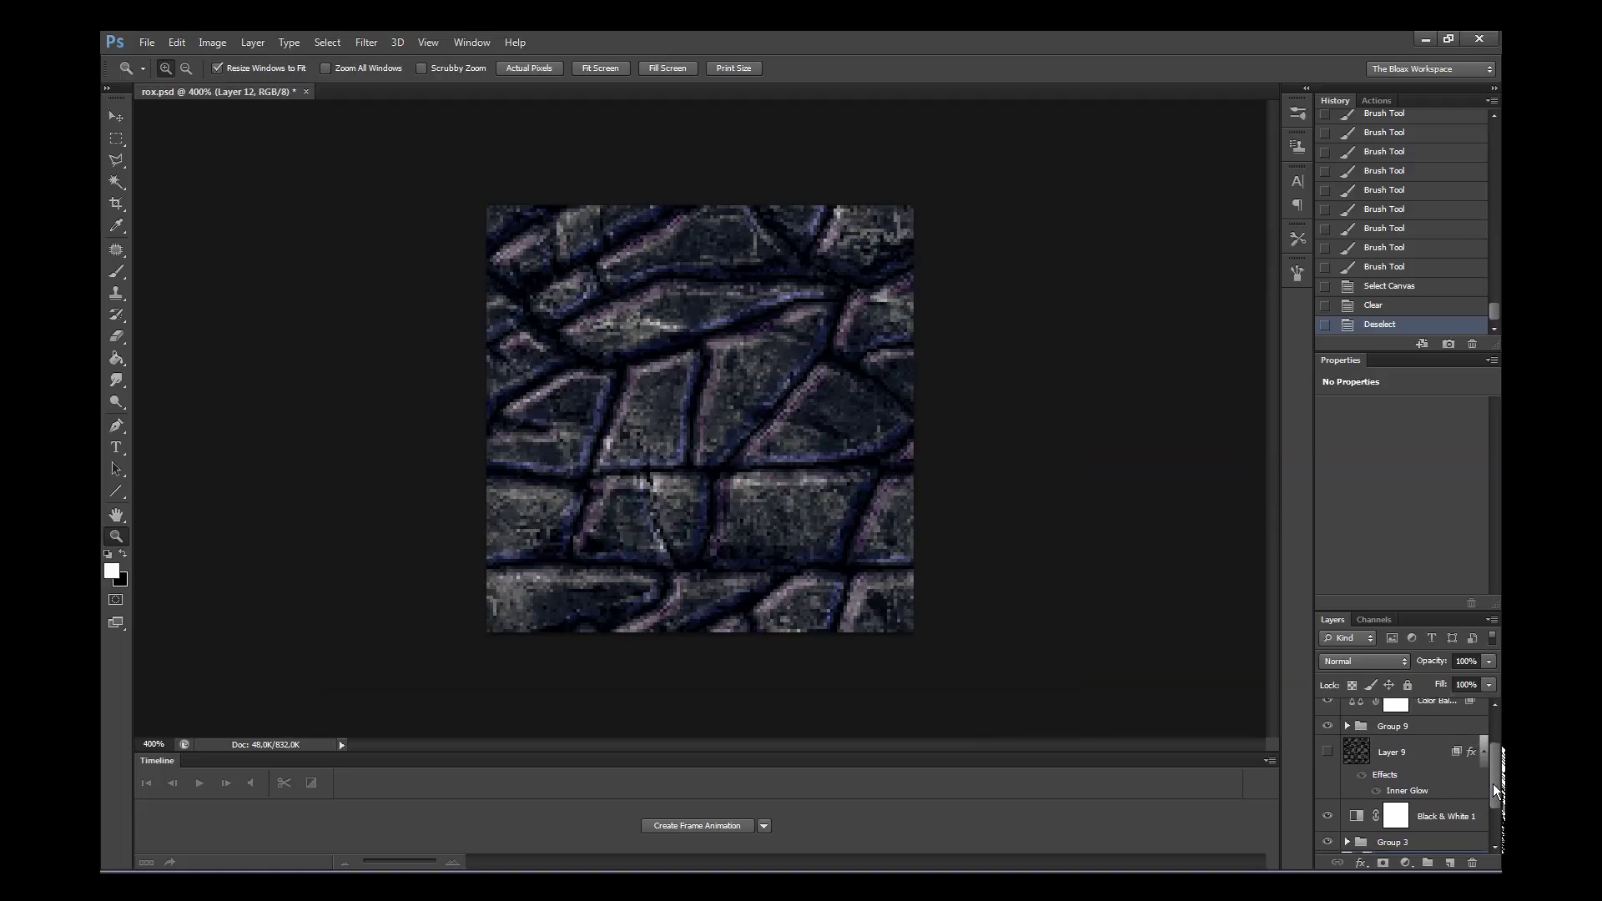
scroll(1469, 784, up, 3)
scroll(1460, 767, up, 2)
- Group Color Balance through Layer 12 into Group 10 and hide it
shift+click(1444, 764)
key(ctrl+g)
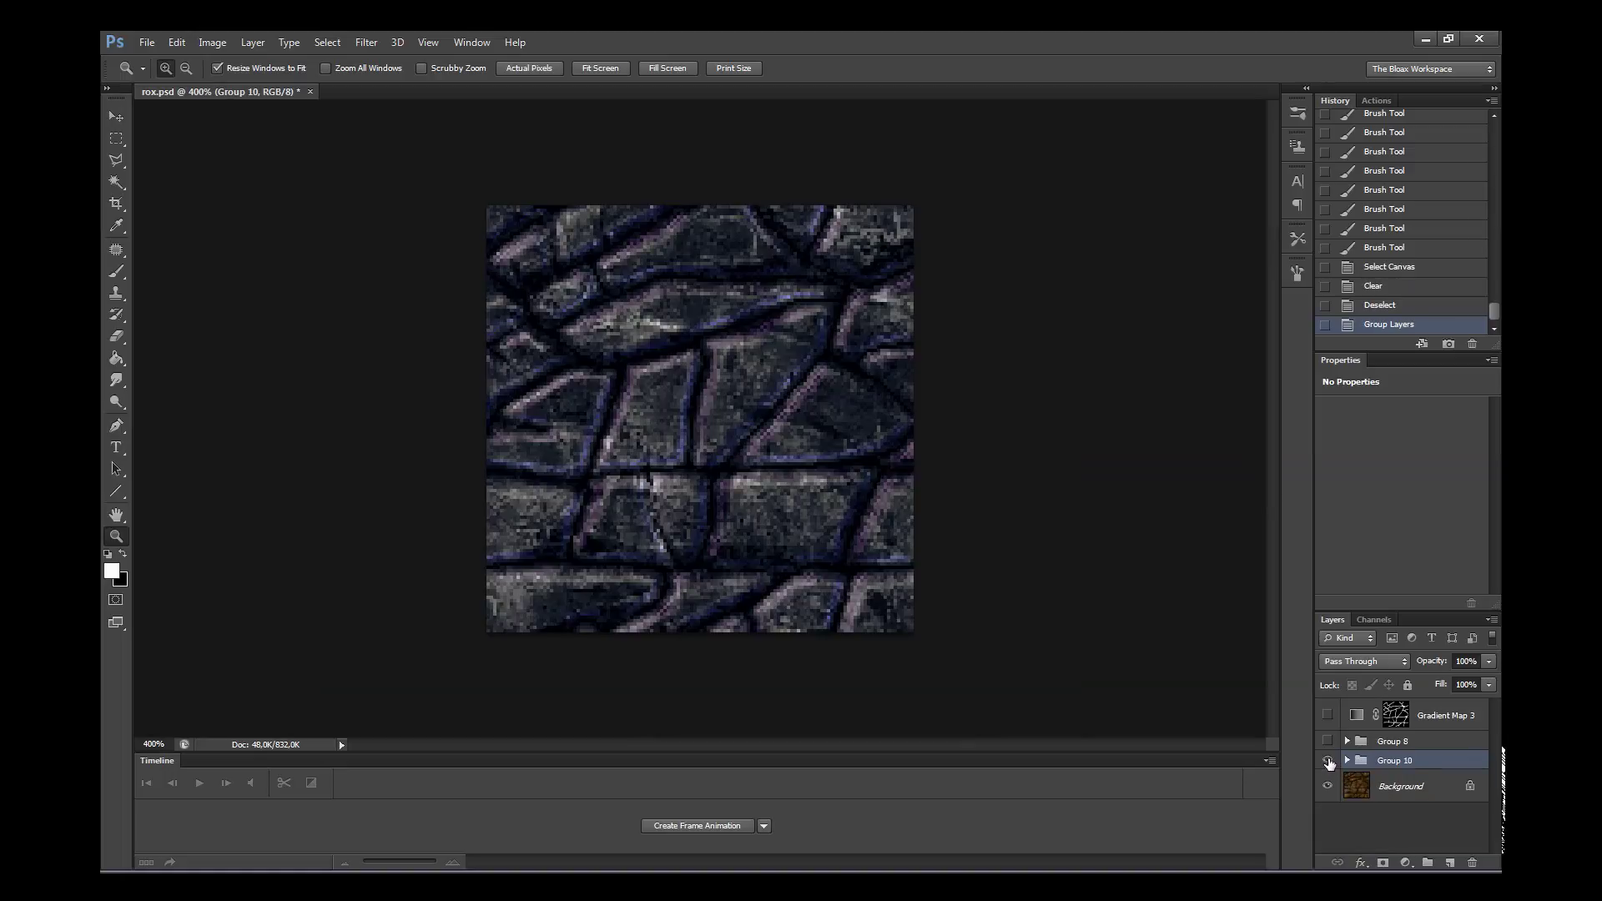
click(1328, 761)
- Add a new empty Layer 13 above Background, zoomed in to 600%
click(1410, 786)
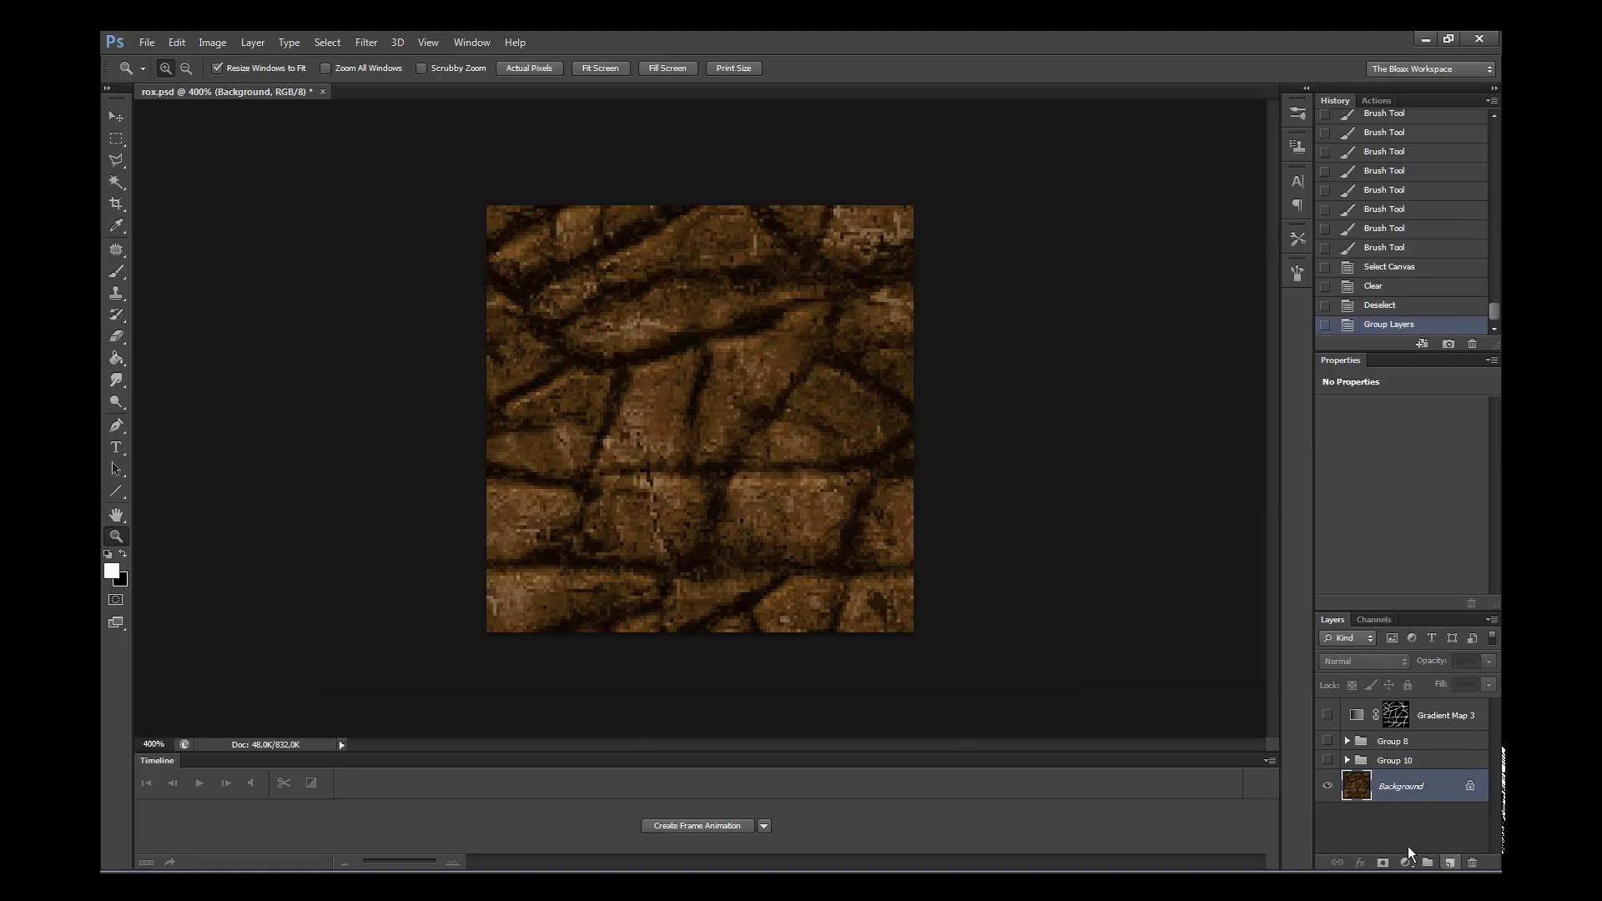
click(715, 510)
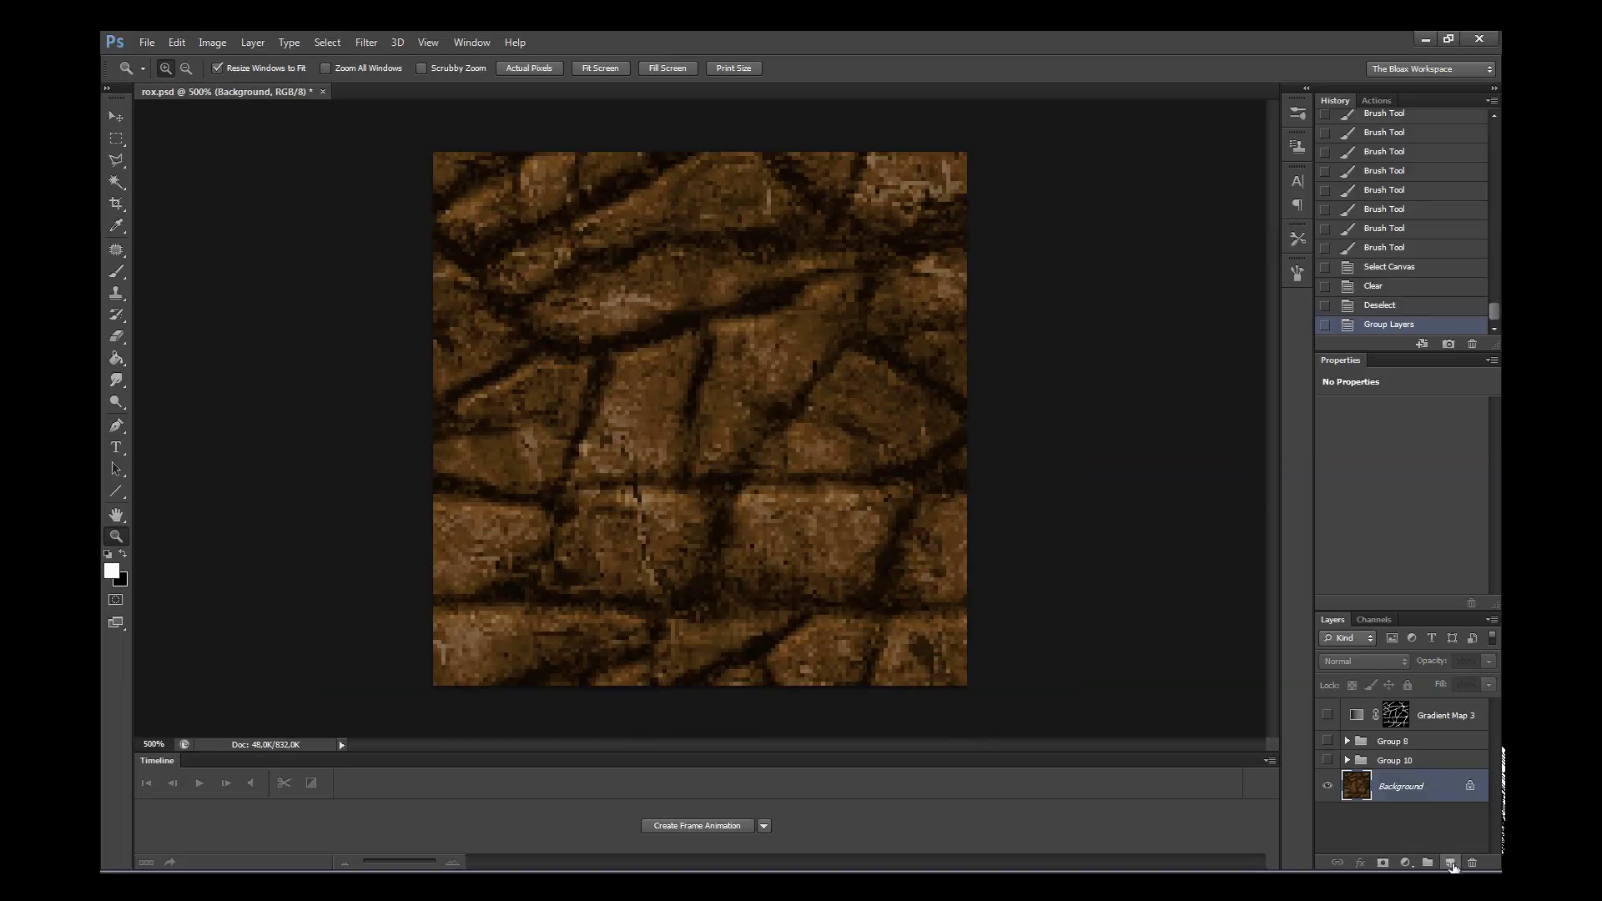
click(1451, 866)
click(684, 576)
- Outline the left stone at the tile's left edge with the 1px Pencil
key(b)
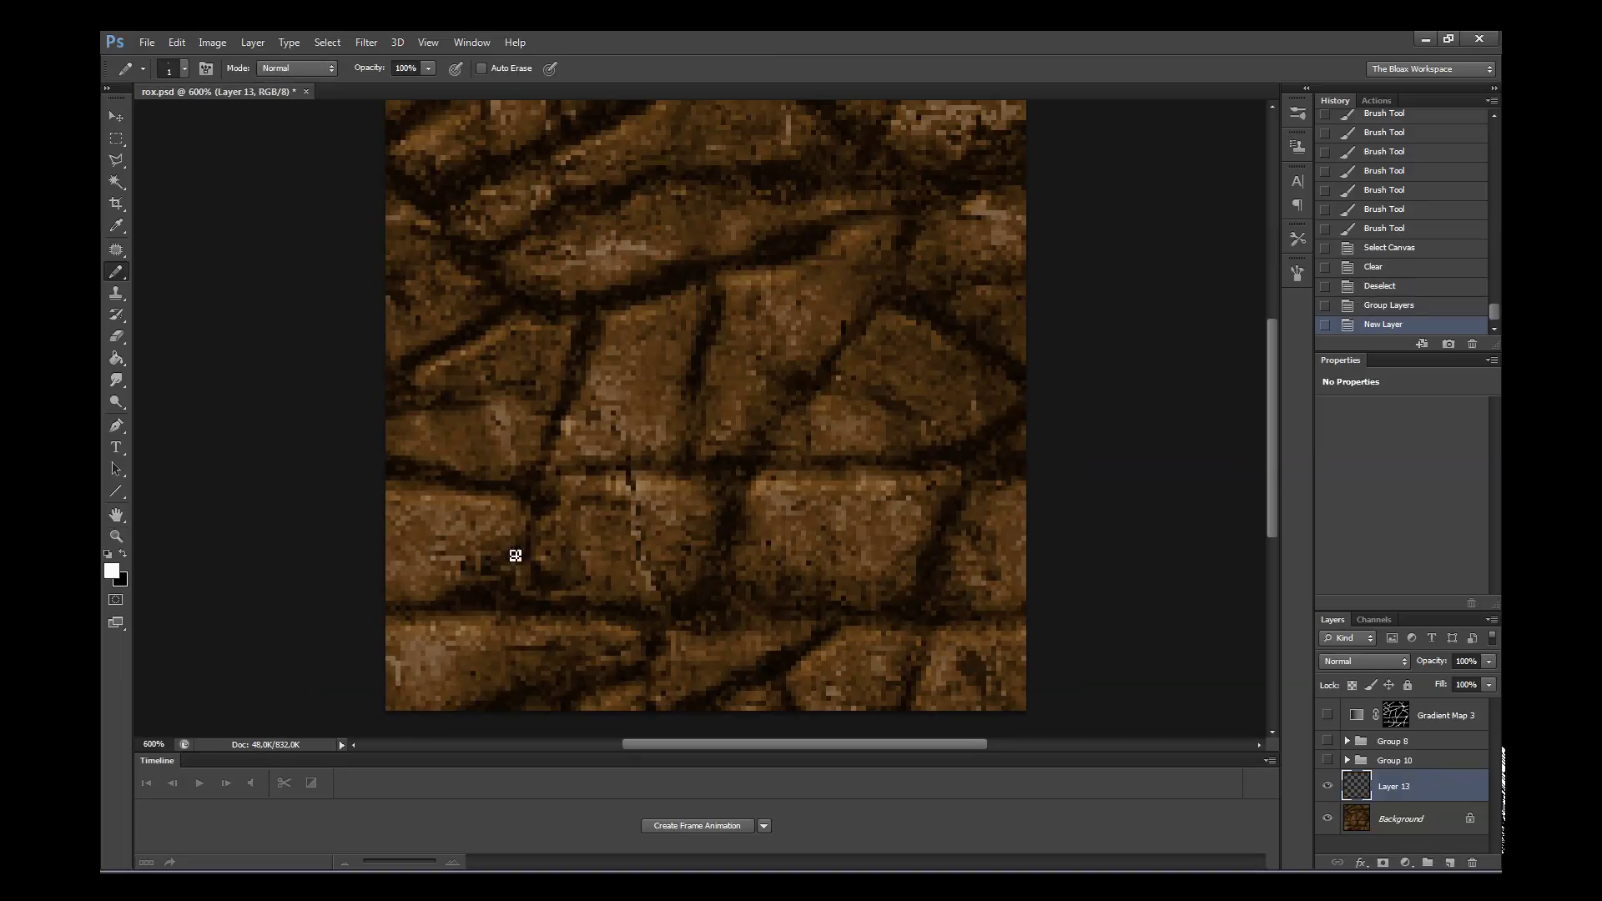
click(388, 497)
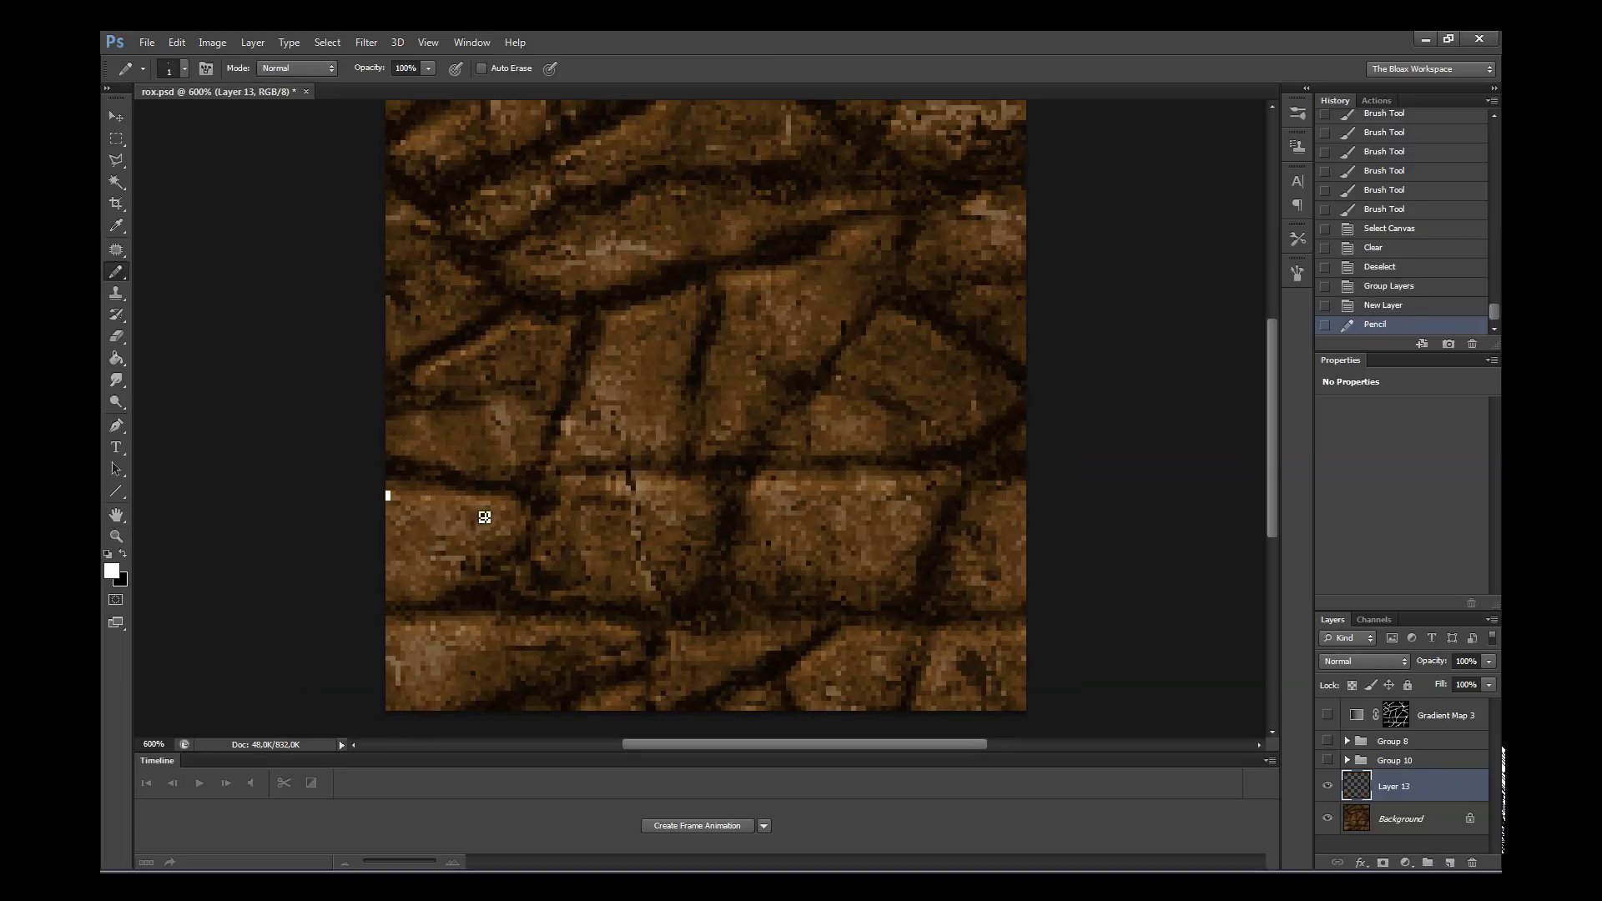
shift+click(504, 508)
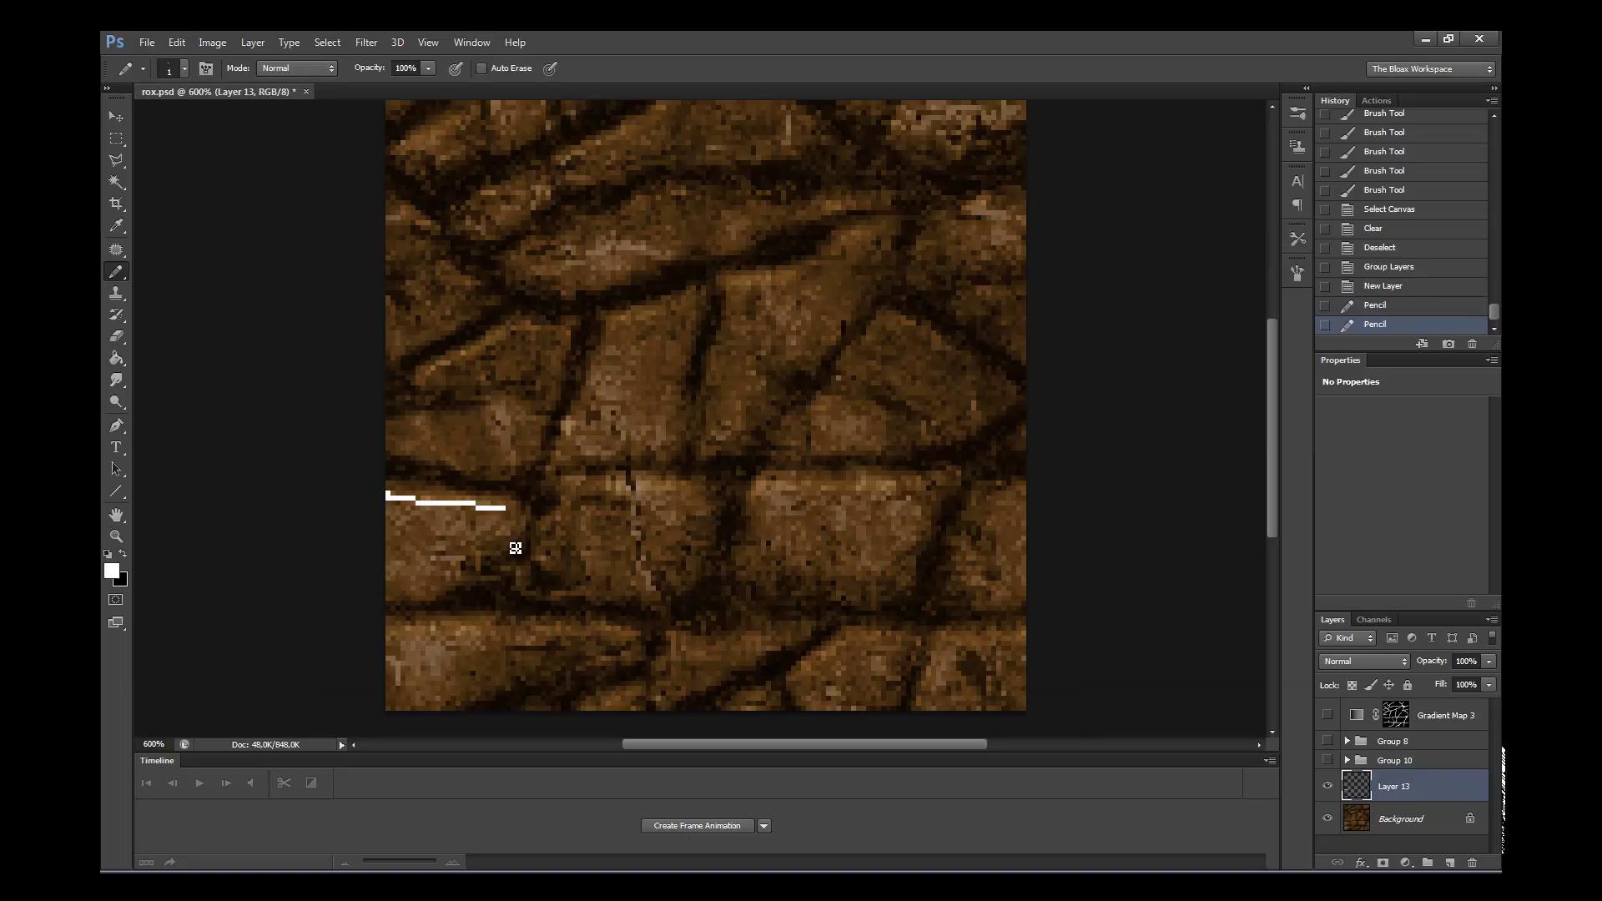
shift+click(504, 538)
shift+click(436, 589)
shift+click(387, 588)
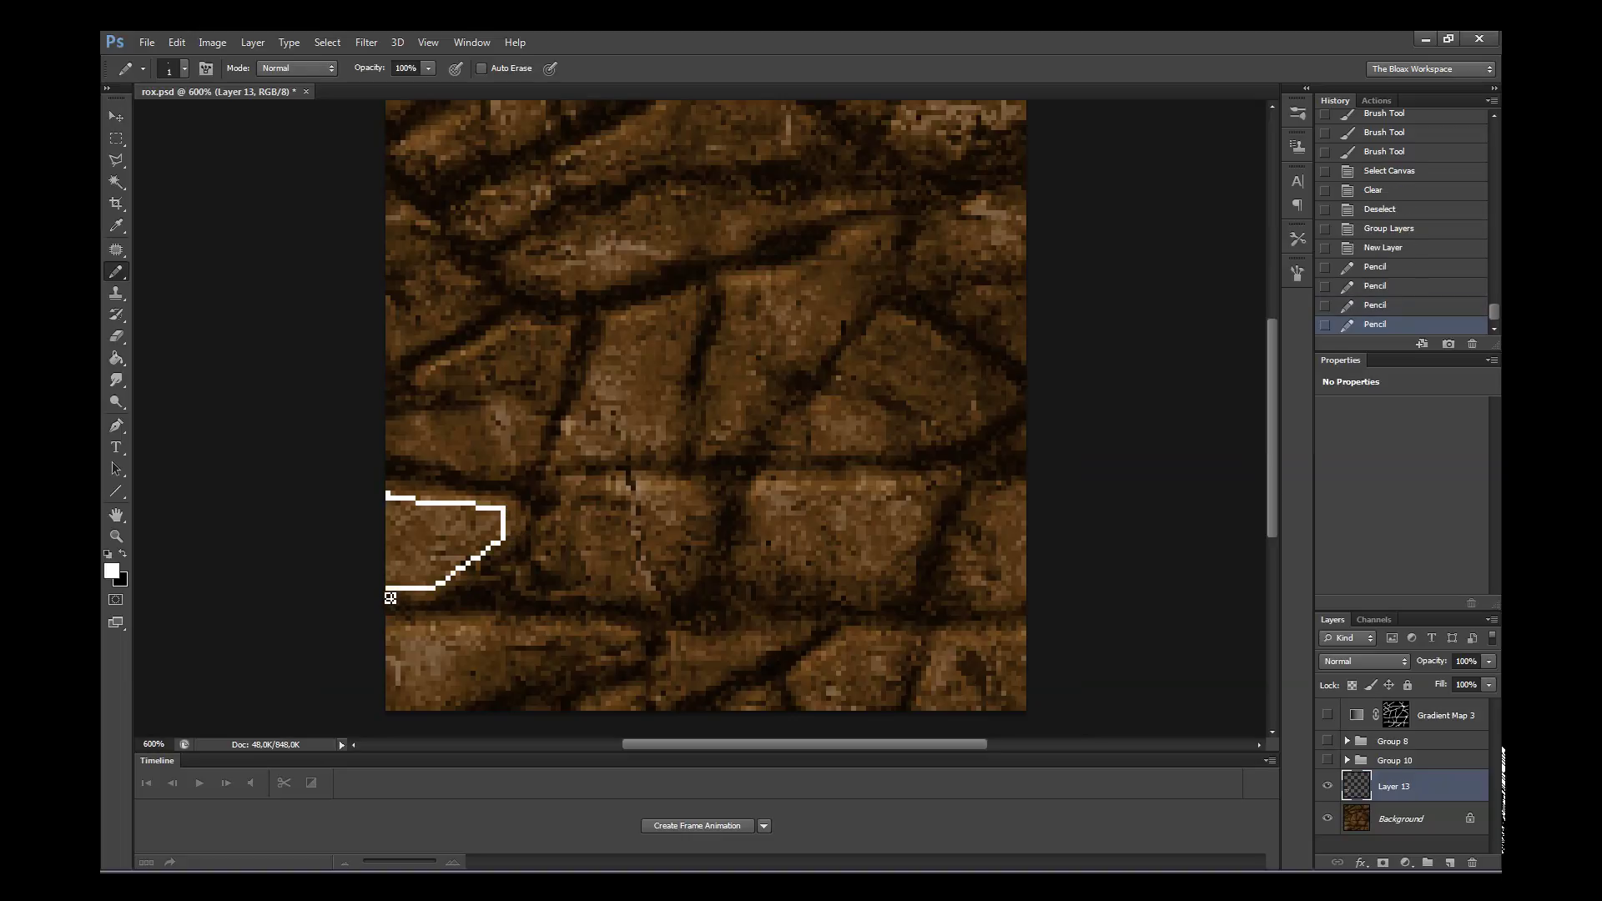
click(392, 644)
- Outline the next lower stone down to the bottom edge
shift+click(501, 628)
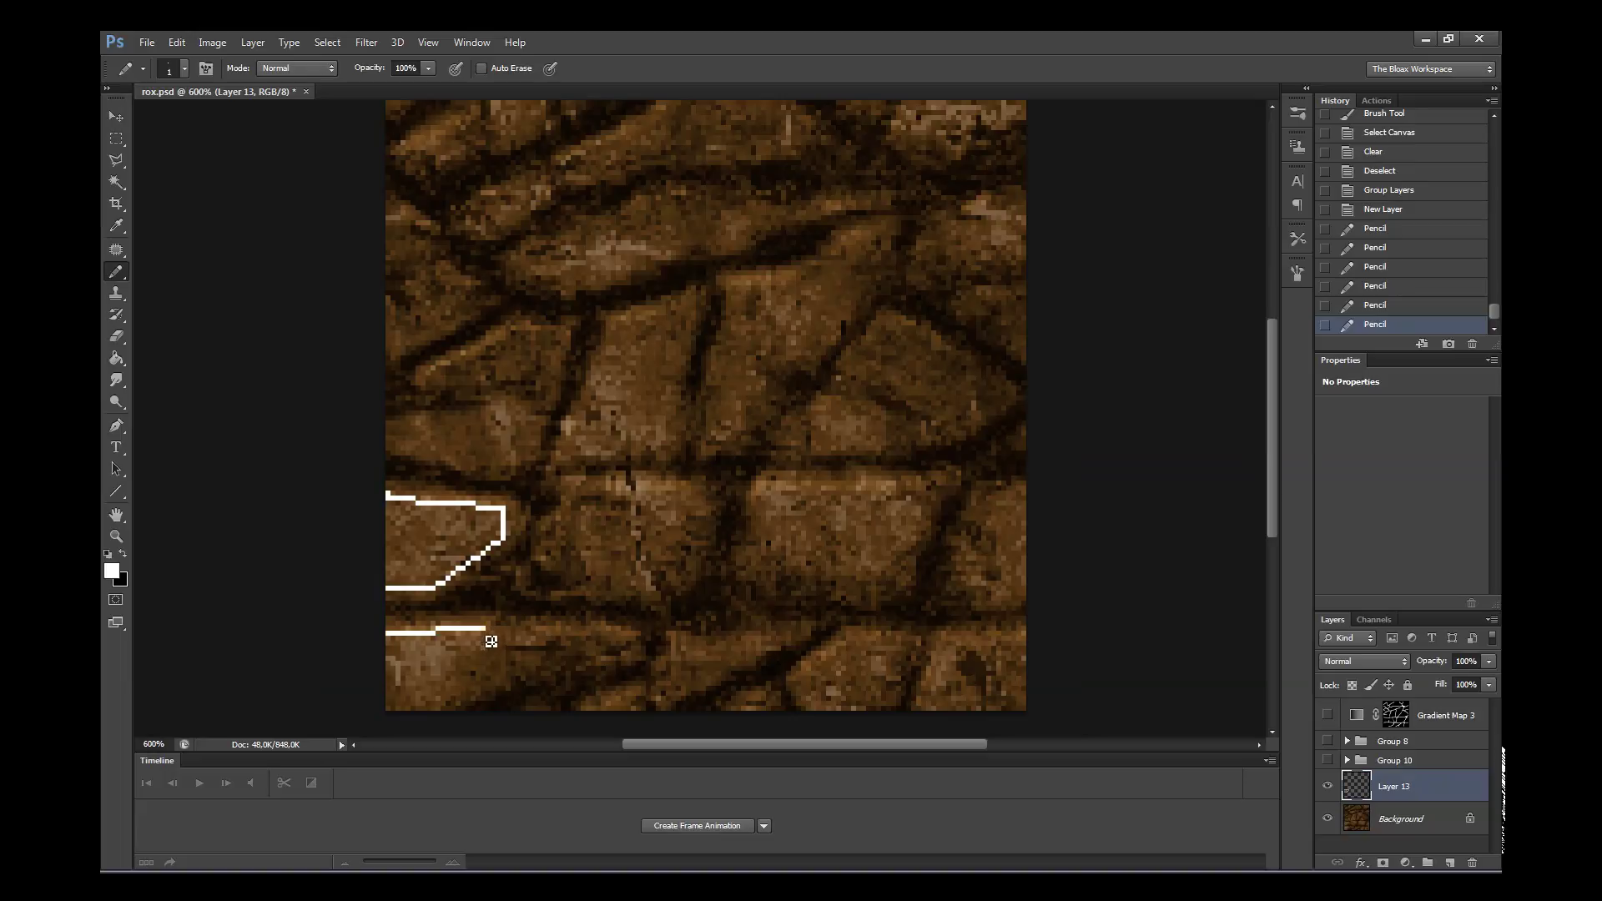
shift+click(590, 633)
shift+click(630, 665)
shift+click(544, 674)
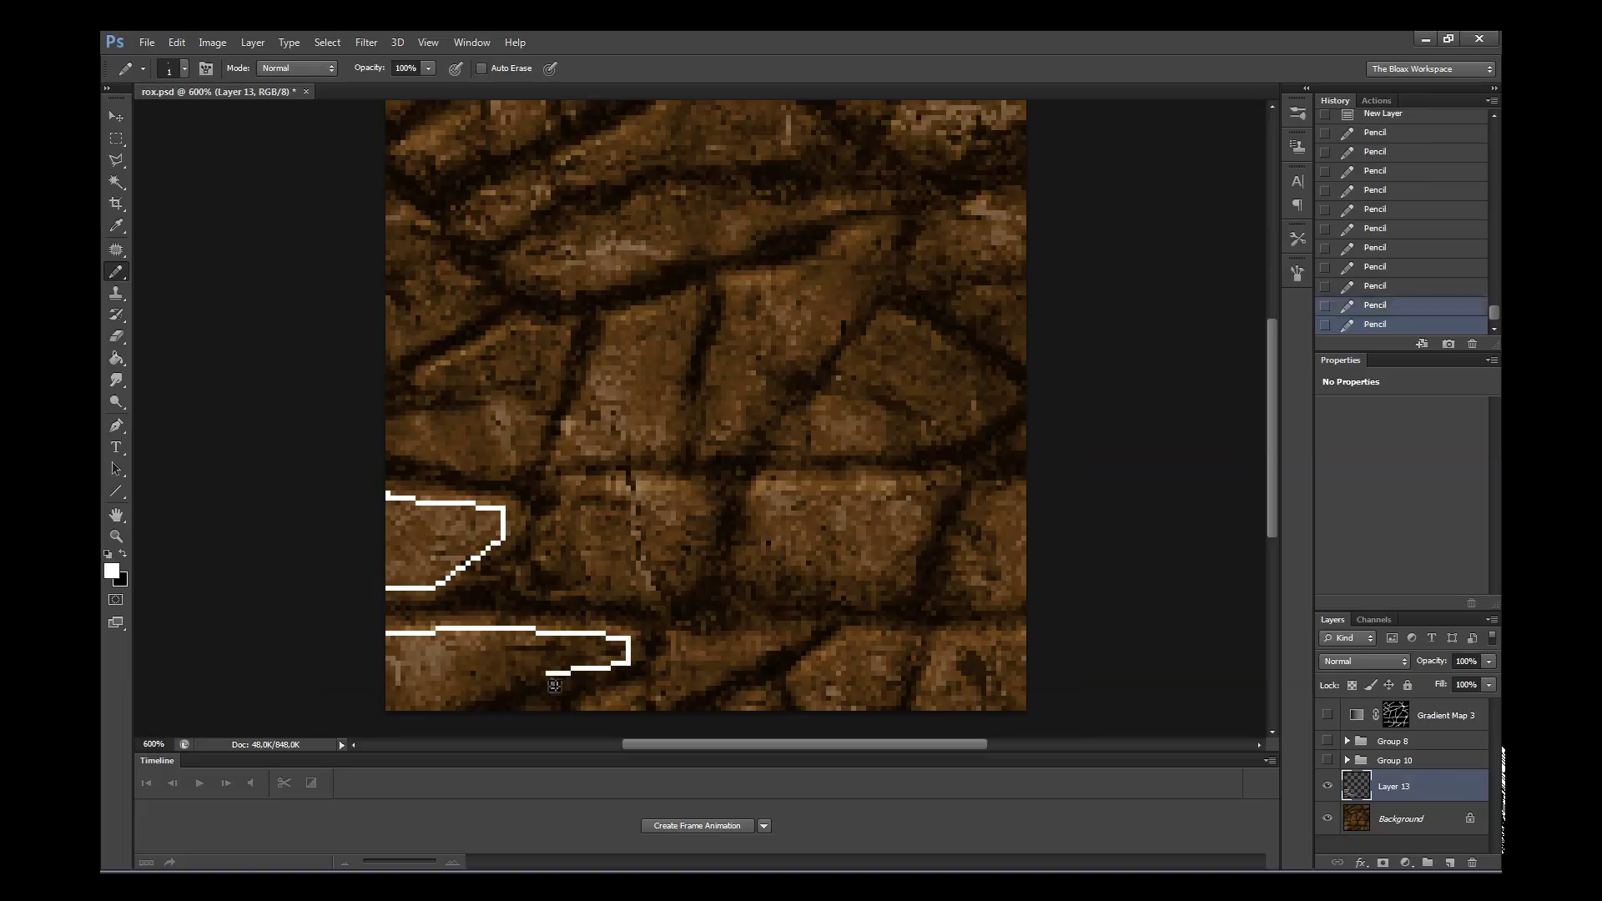
shift+click(482, 692)
shift+click(445, 724)
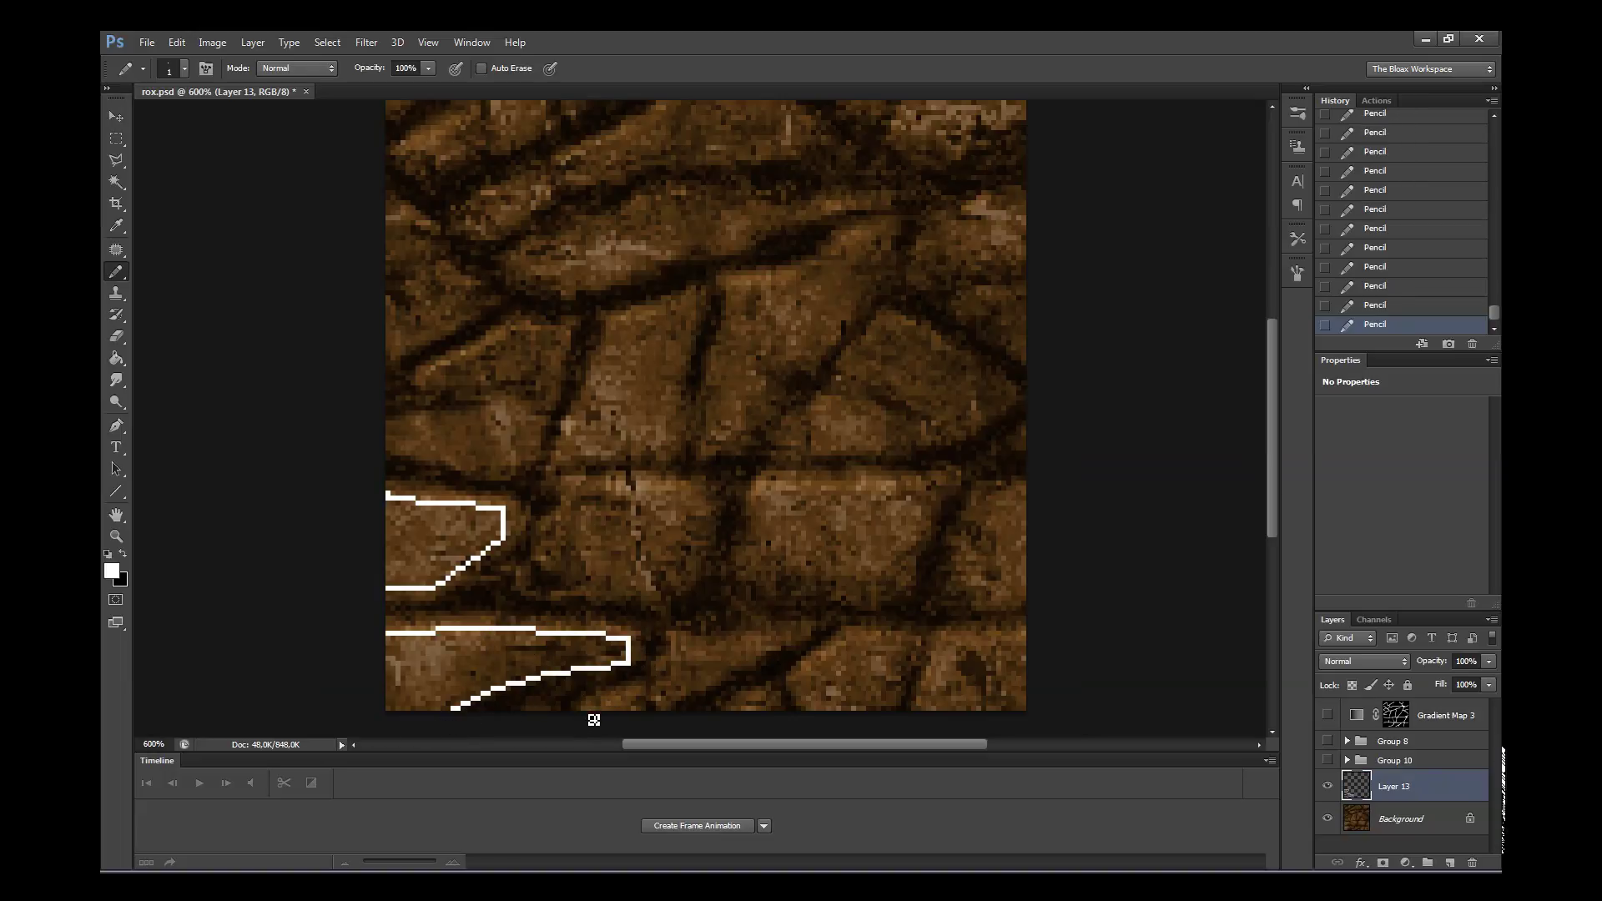
- Trace edges rising from the bottom and angling back down for the next stones
shift+click(652, 691)
shift+click(653, 662)
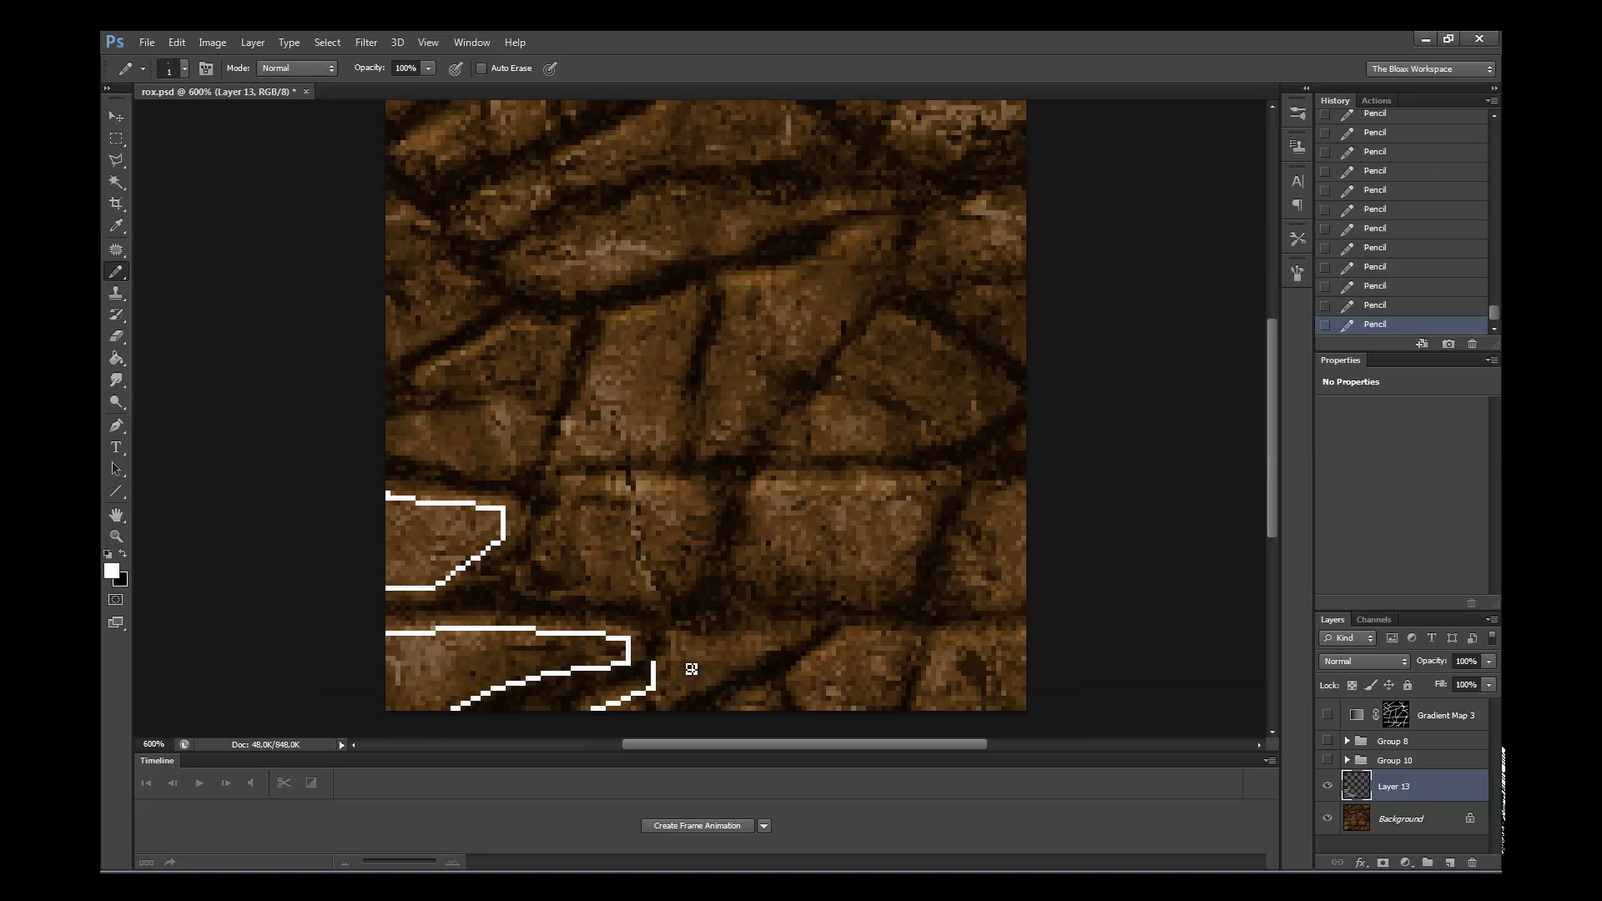
shift+click(735, 645)
shift+click(803, 629)
shift+click(733, 667)
shift+click(670, 722)
- Outline the bottom-row stones up to the right border
shift+click(849, 639)
shift+click(909, 643)
shift+click(887, 724)
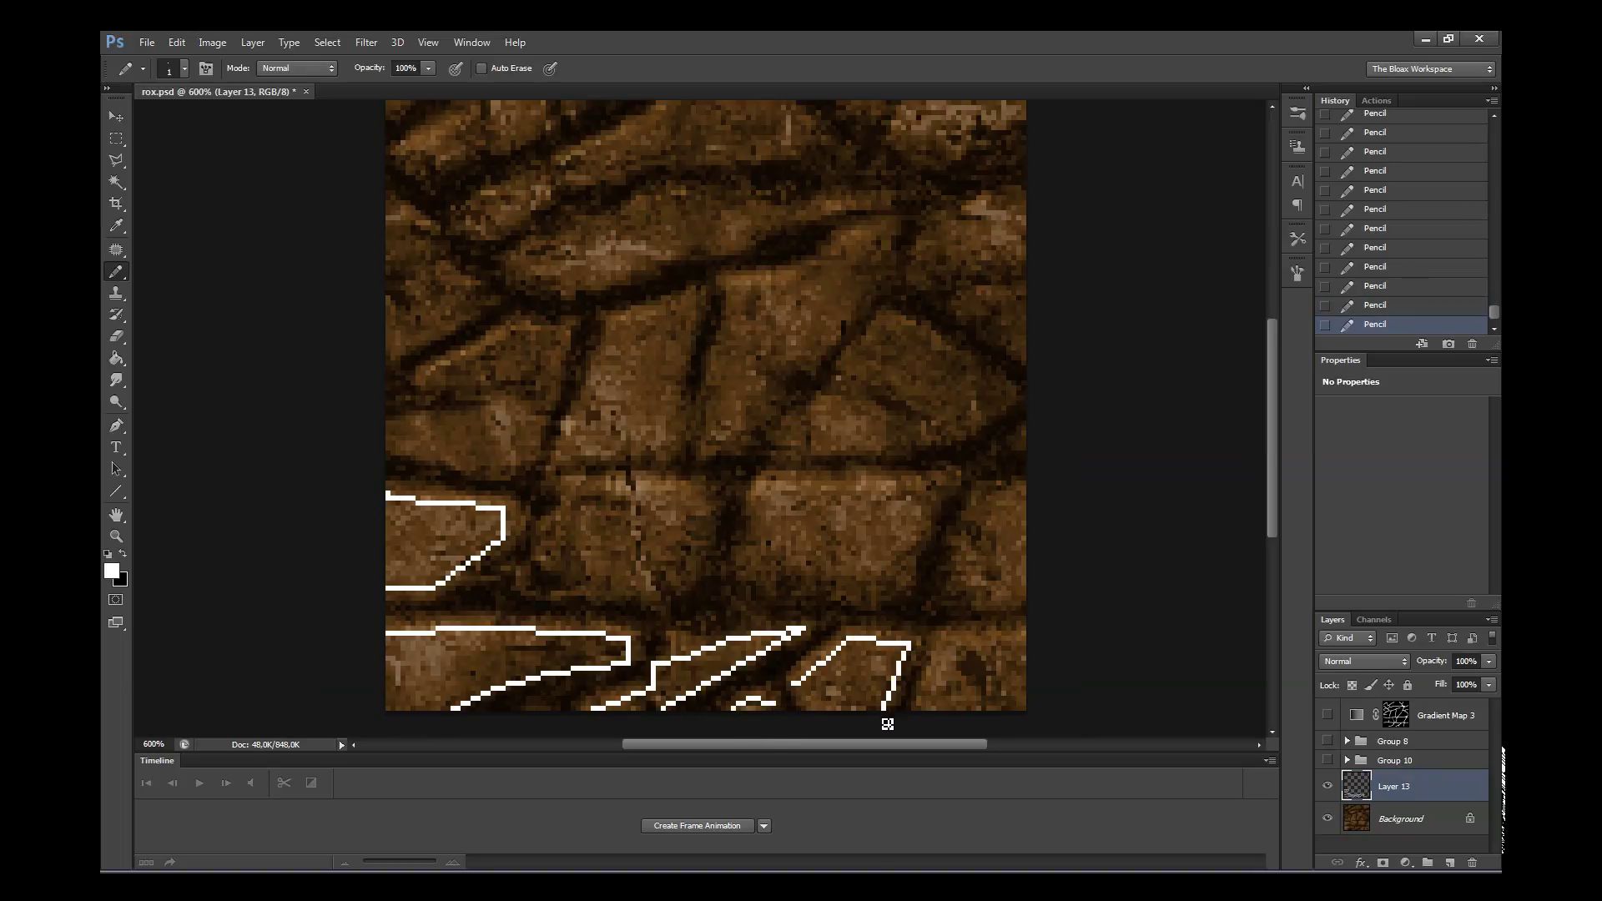
shift+click(808, 715)
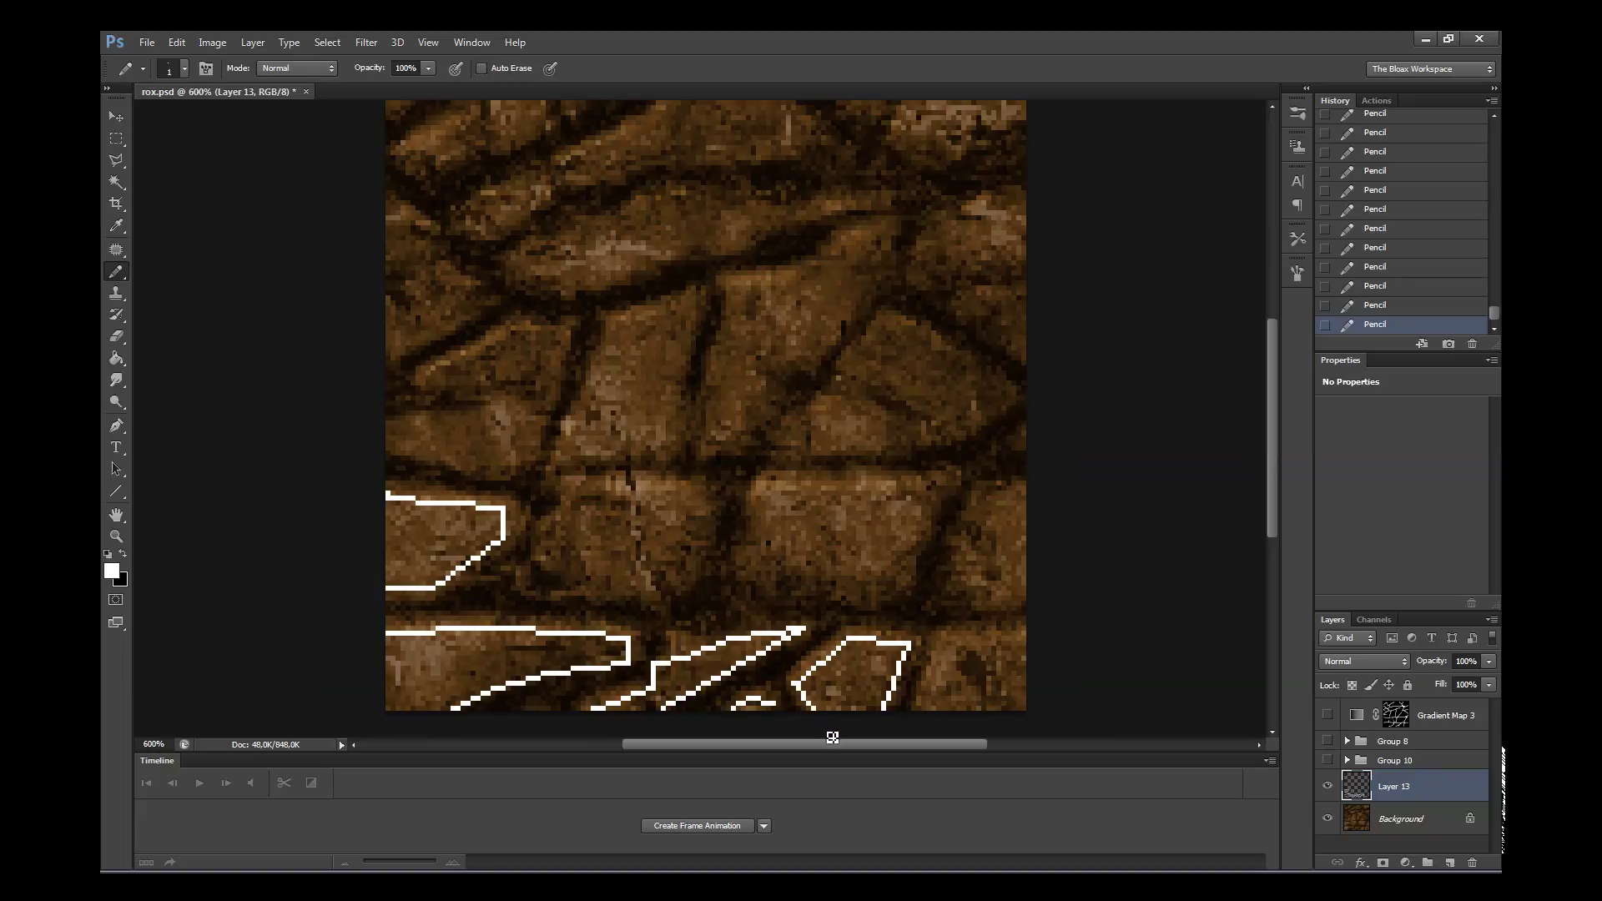
click(937, 725)
shift+click(958, 647)
shift+click(1042, 644)
- Outline the right-side stone at the border and a middle-row stone
click(943, 602)
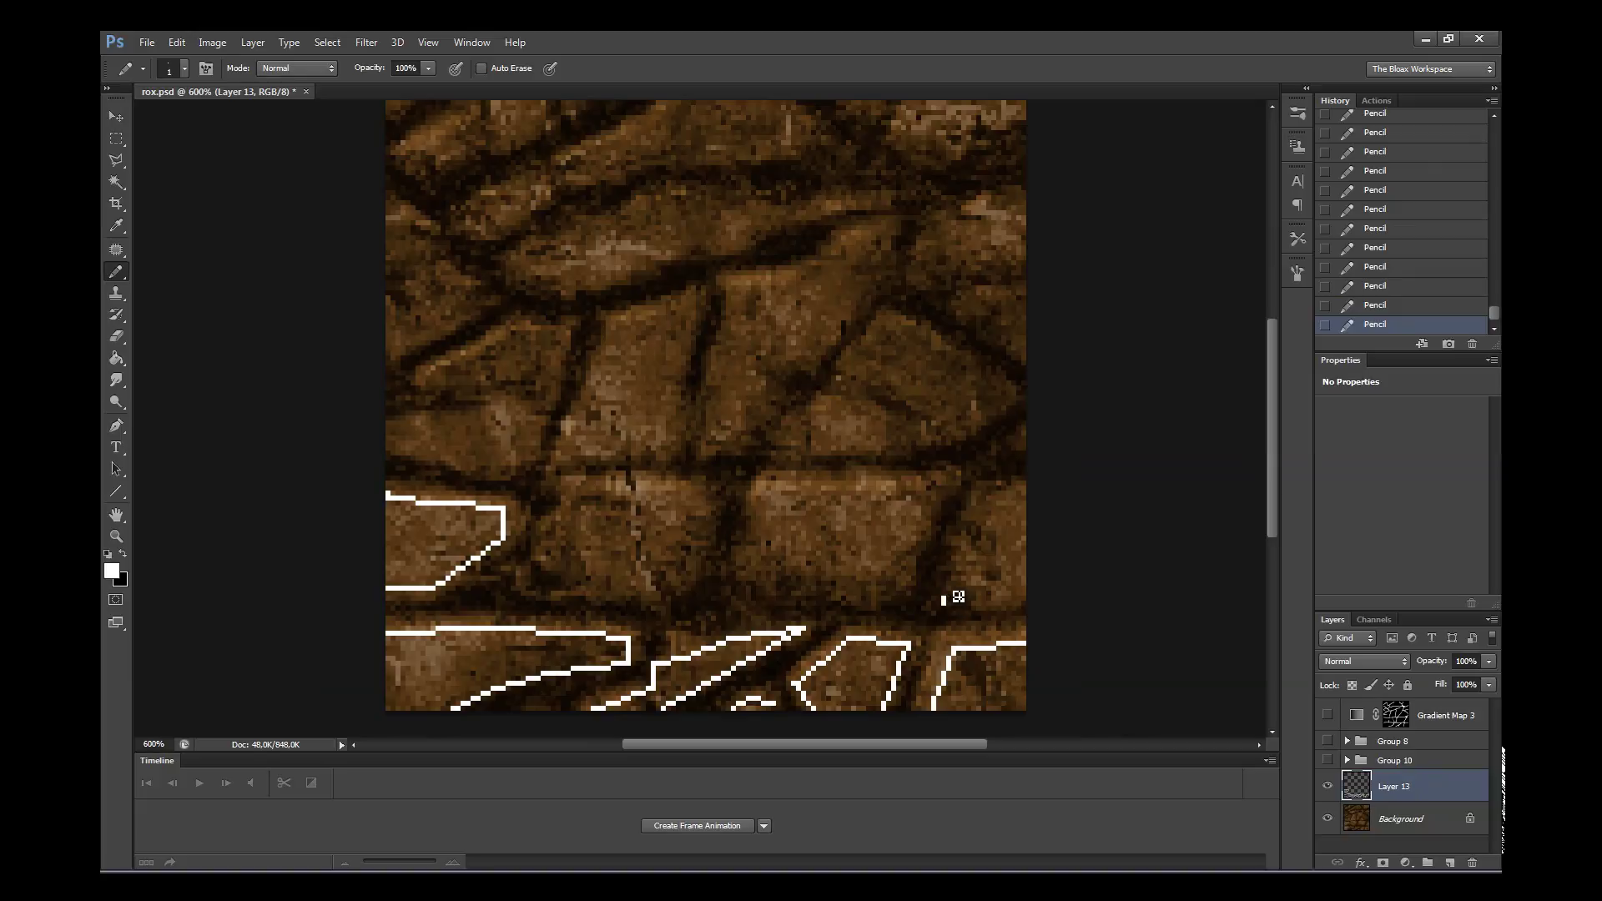
shift+click(987, 498)
shift+click(1050, 496)
shift+click(1061, 613)
shift+click(762, 493)
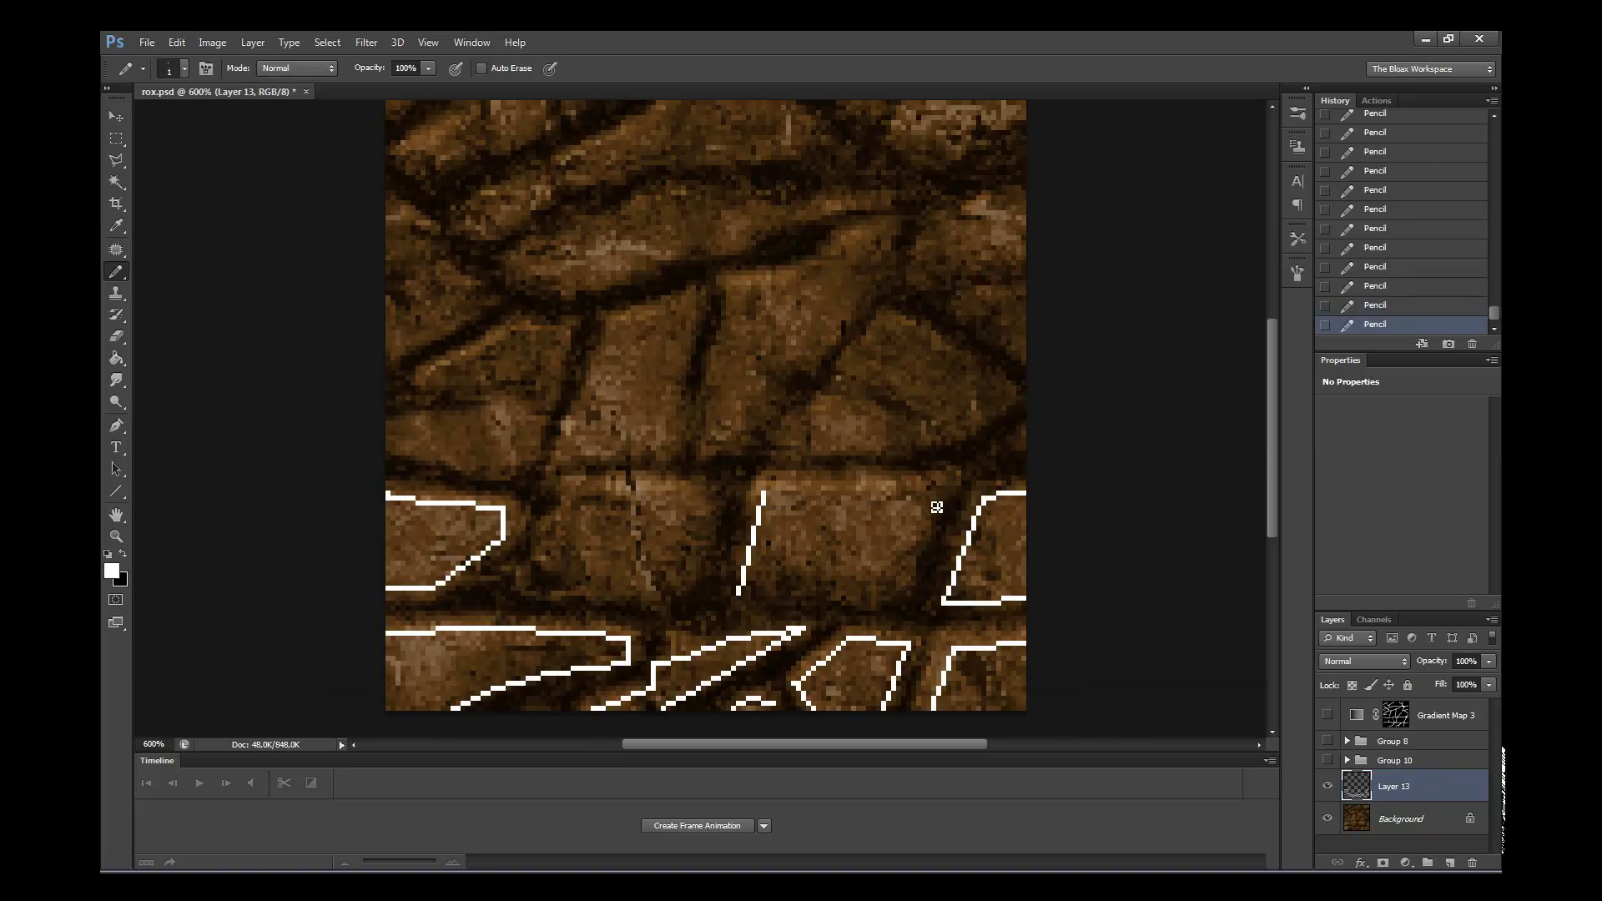
shift+click(938, 489)
shift+click(899, 598)
shift+click(741, 594)
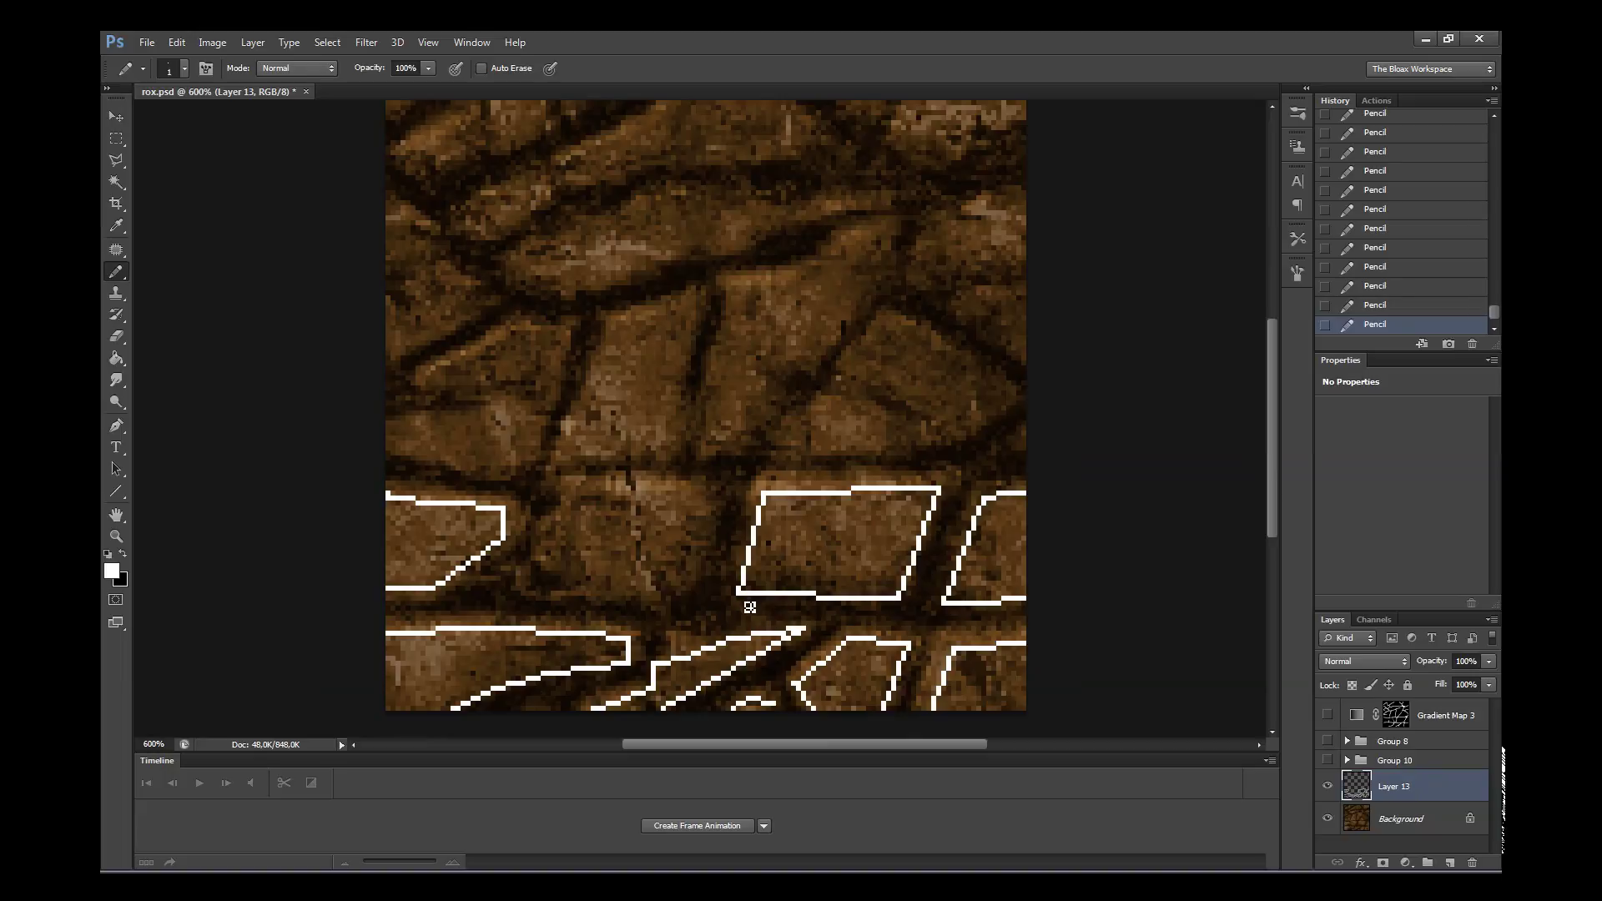
- Outline the neighbouring middle stone, redoing a misplaced edge
click(558, 483)
shift+click(528, 588)
shift+click(707, 493)
shift+click(677, 602)
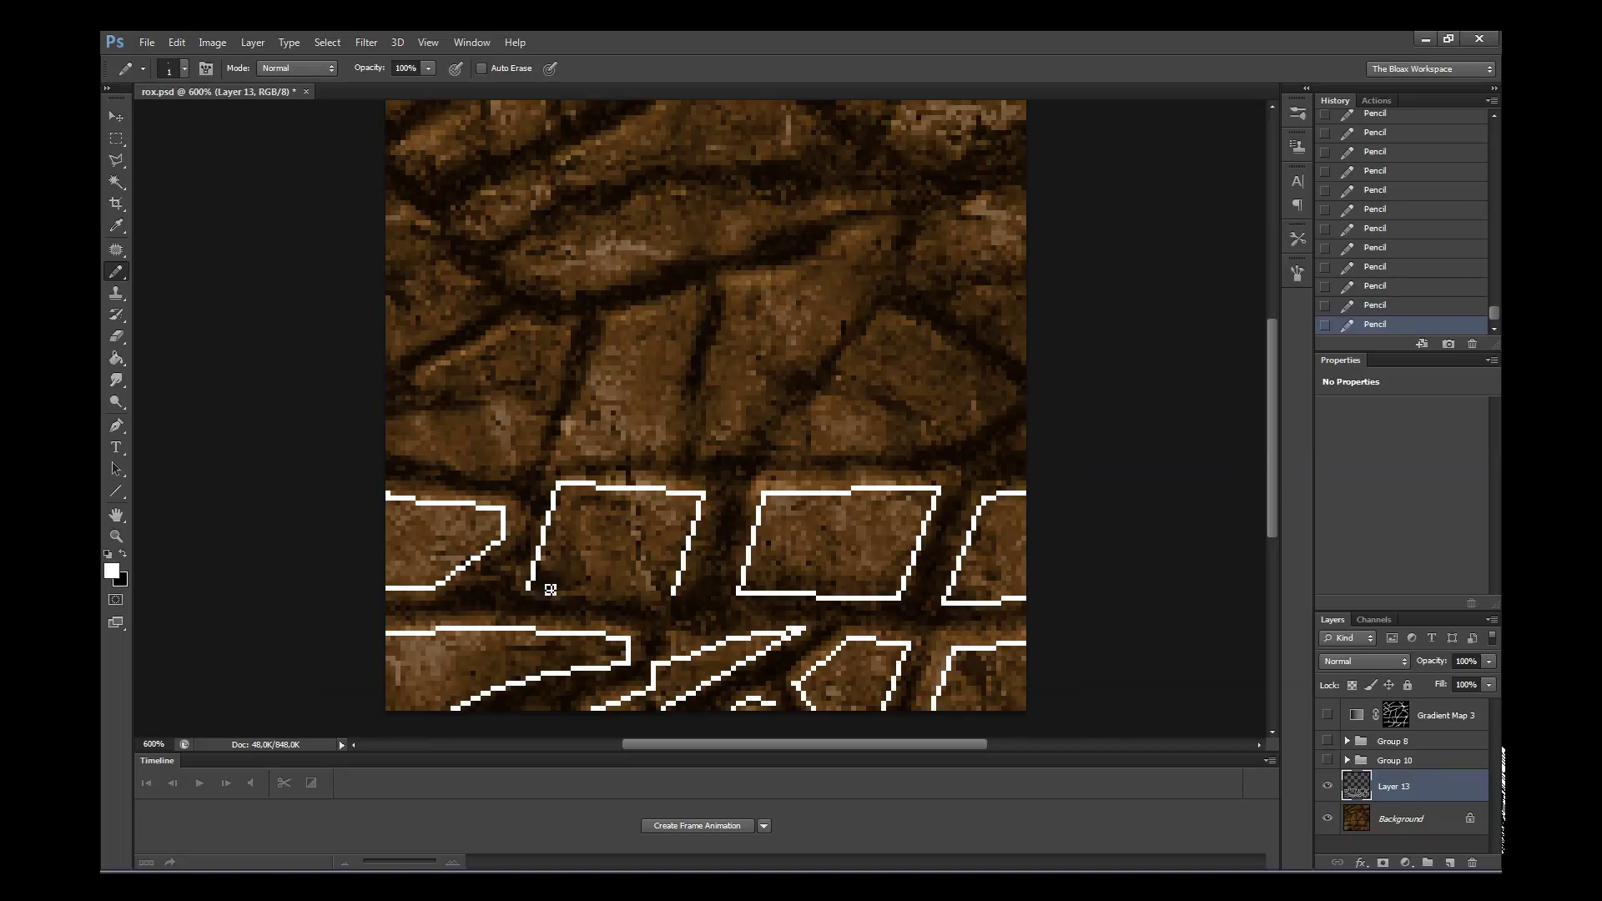
key(ctrl+z)
click(709, 498)
drag(718, 530, 681, 605)
shift+click(540, 603)
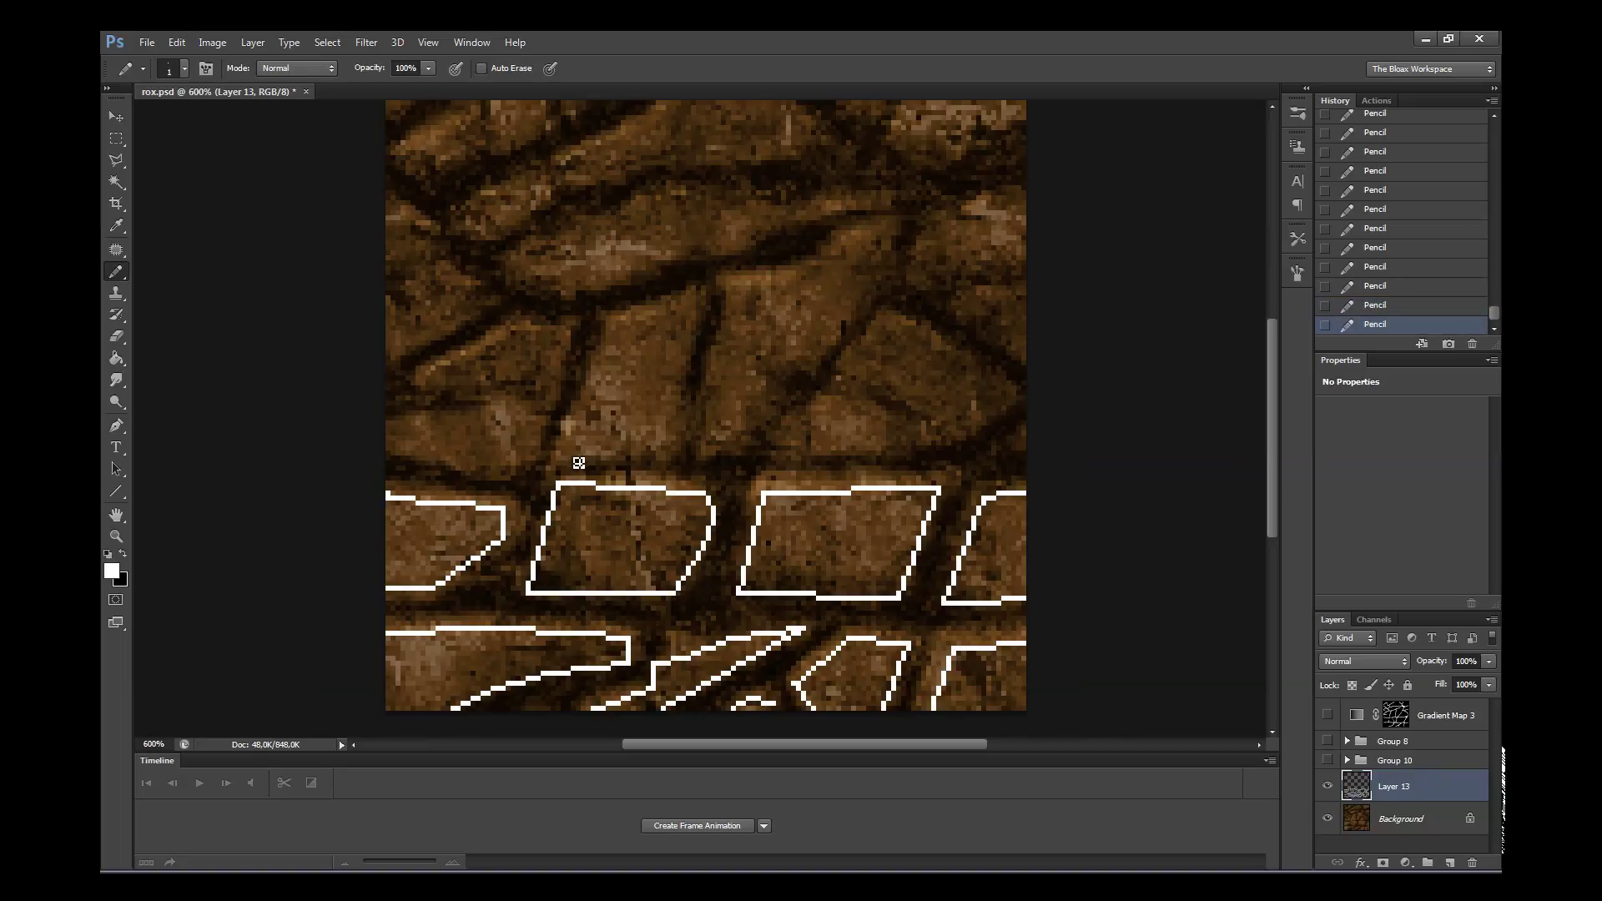
- Outline the stone above, redrawing its crooked top edge
shift+click(619, 322)
shift+click(705, 297)
key(ctrl+z)
click(622, 324)
shift+click(699, 303)
shift+click(685, 388)
shift+click(681, 453)
shift+click(566, 453)
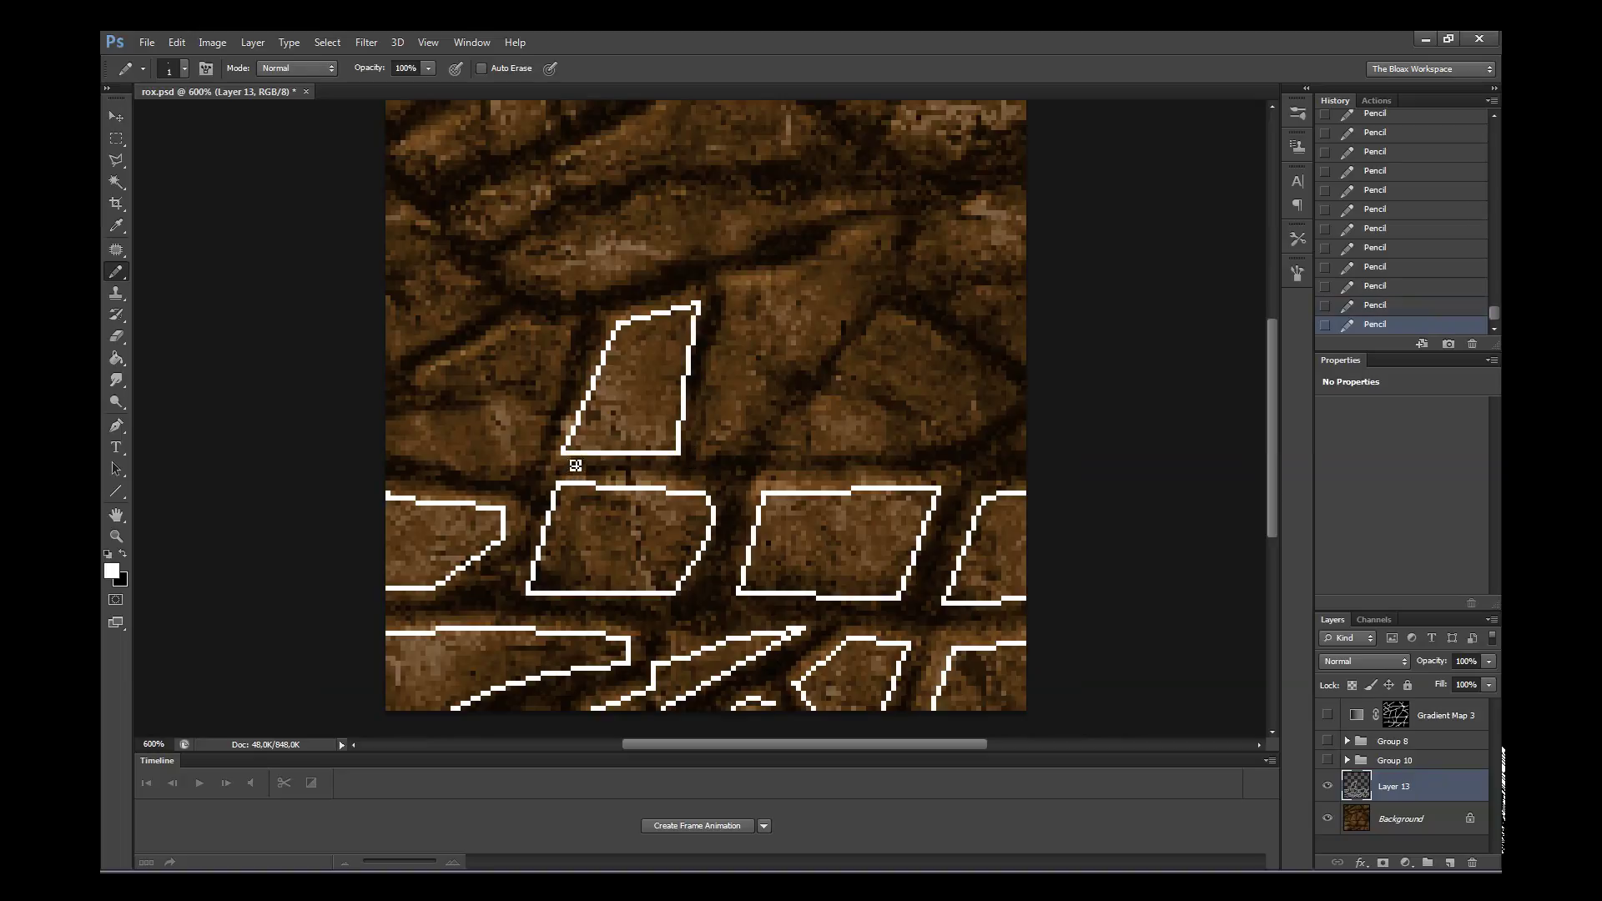
- Outline the tall pointed stone and begin the next stone's left edge
click(728, 292)
shift+click(809, 275)
shift+click(841, 249)
shift+click(890, 227)
shift+click(873, 290)
shift+click(806, 360)
shift+click(769, 398)
shift+click(706, 457)
shift+click(728, 293)
drag(792, 439, 870, 336)
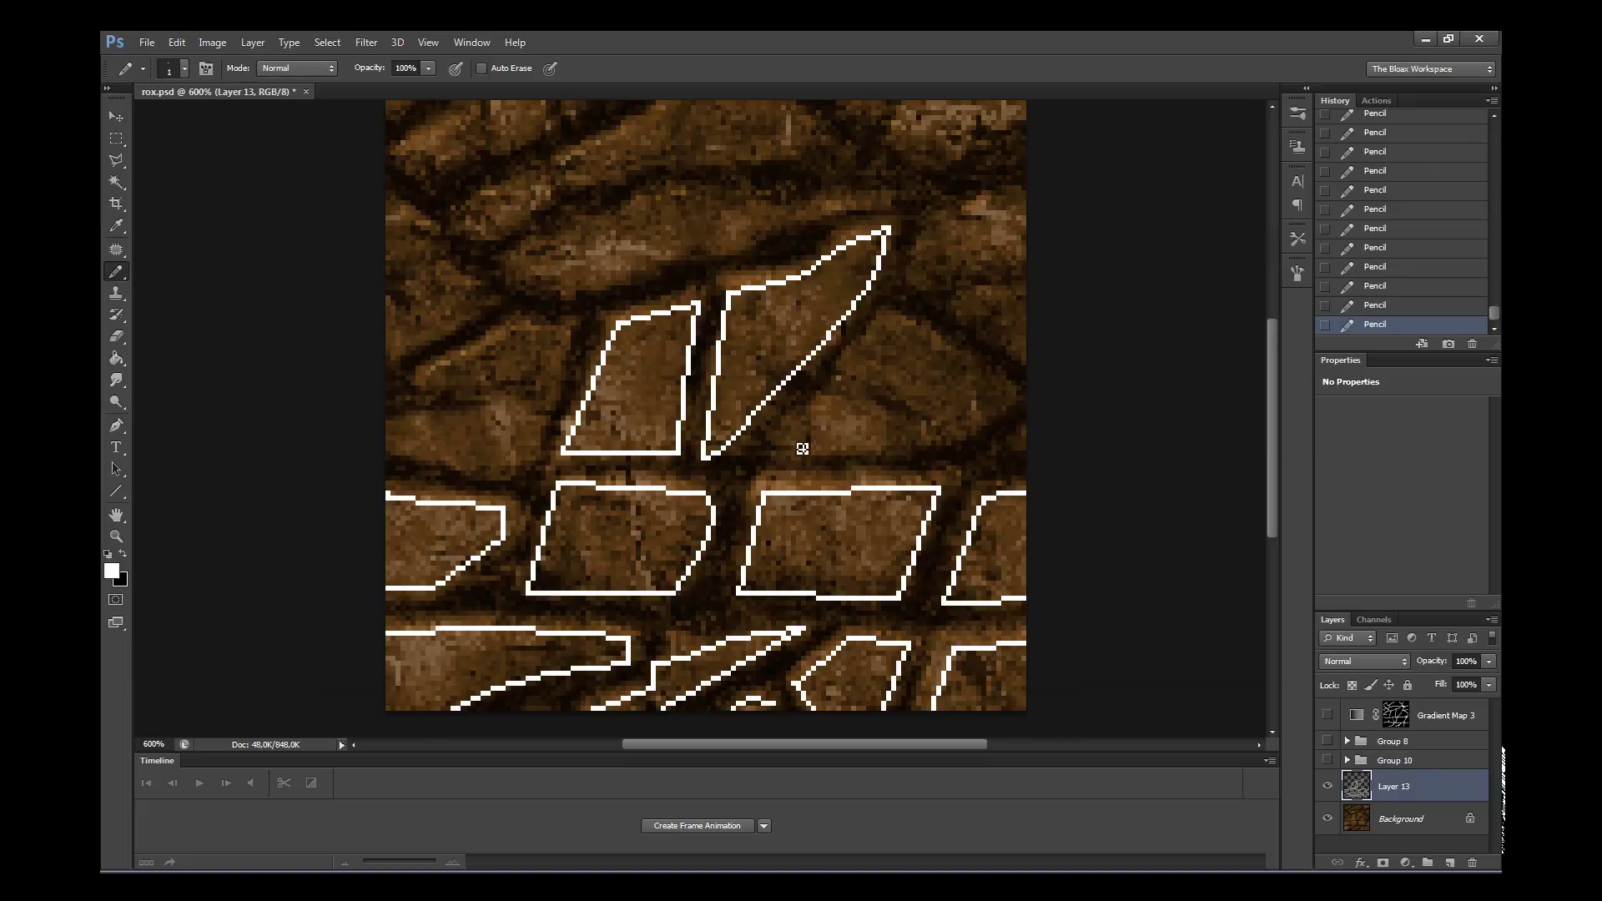
- Finish the right-hand stone and draw edges reaching the right border
shift+click(896, 332)
shift+click(980, 377)
shift+click(1024, 404)
drag(924, 454, 801, 460)
drag(922, 267, 1035, 217)
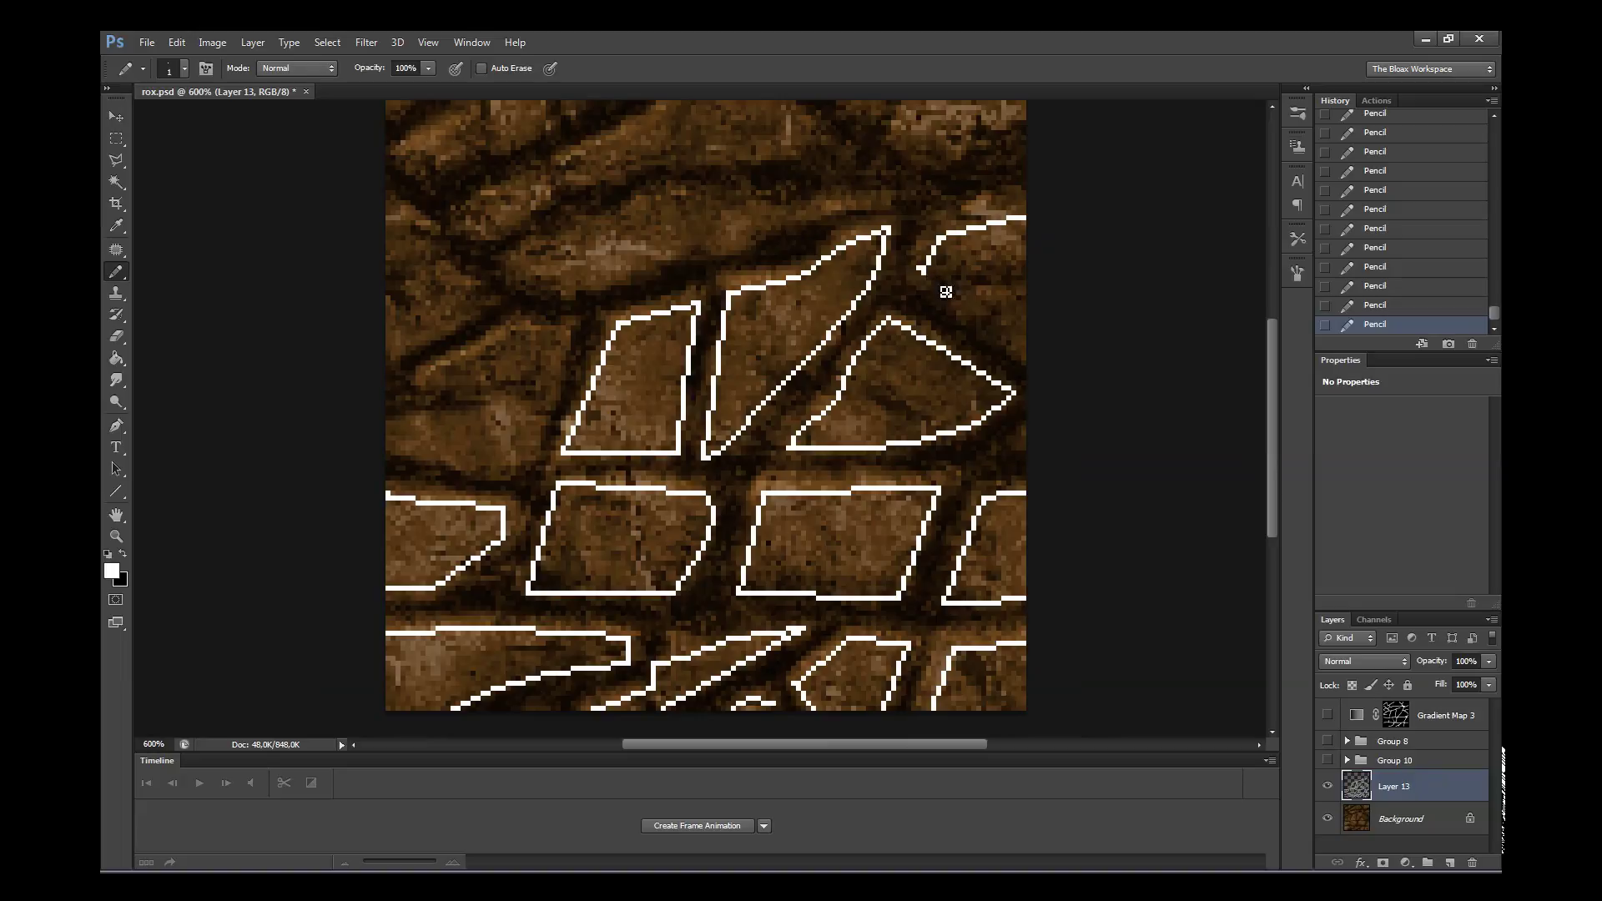
drag(945, 291, 1036, 368)
- Outline the upper stone's bottom and top edges, redoing a misplaced stroke
drag(512, 263, 565, 232)
key(ctrl+z)
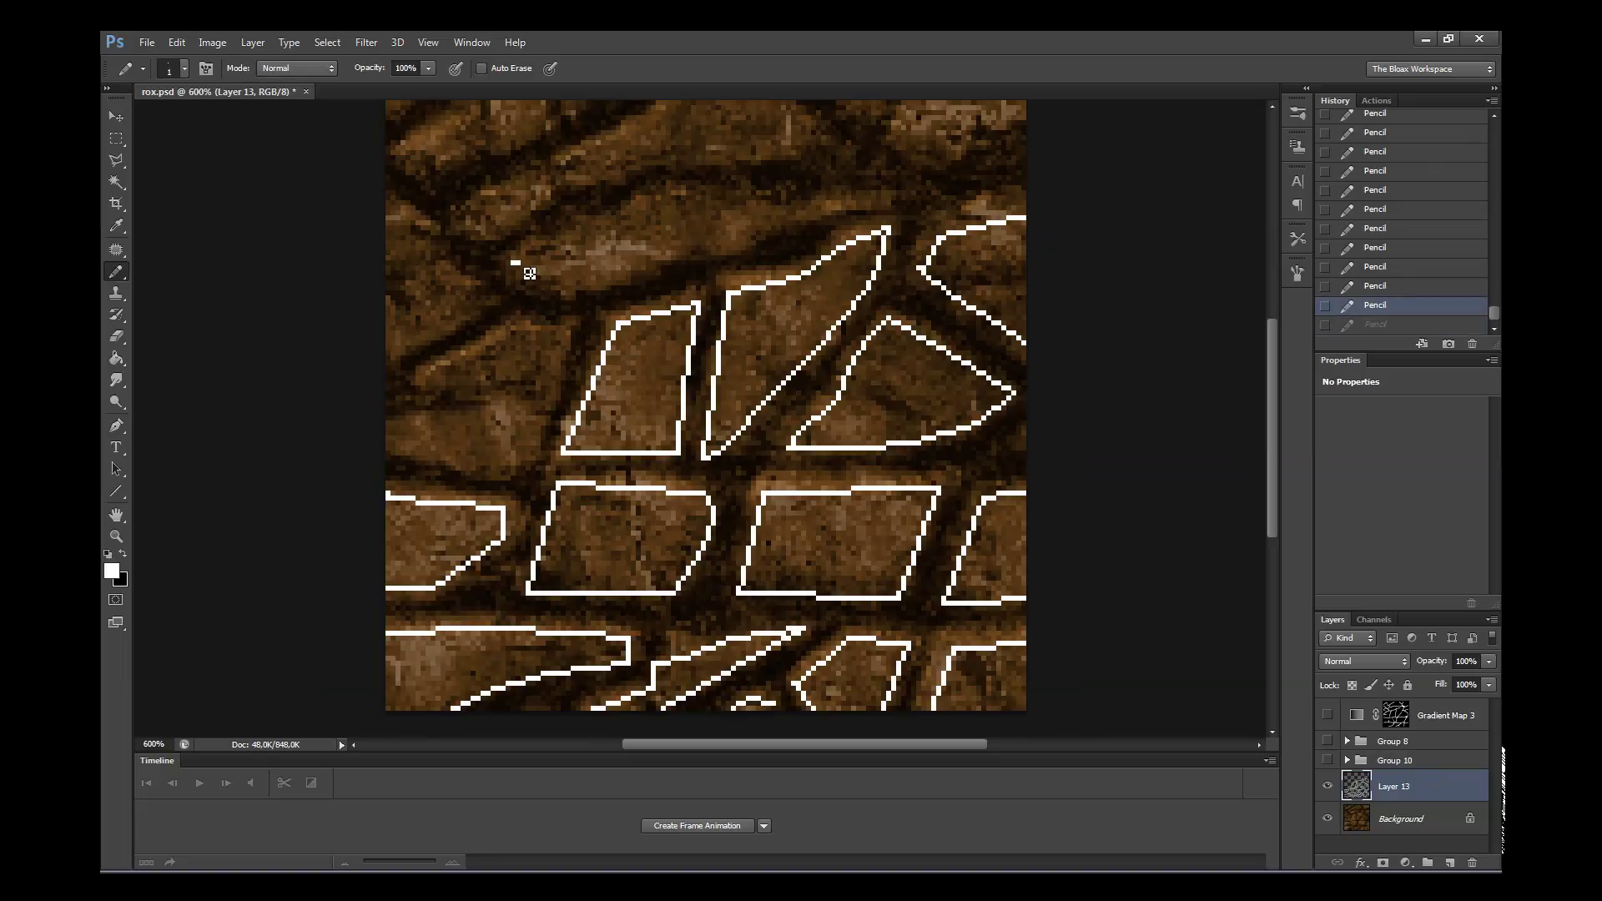
mouse_move(529, 273)
mouse_down()
mouse_move(681, 266)
mouse_move(755, 230)
mouse_up()
drag(870, 203, 661, 198)
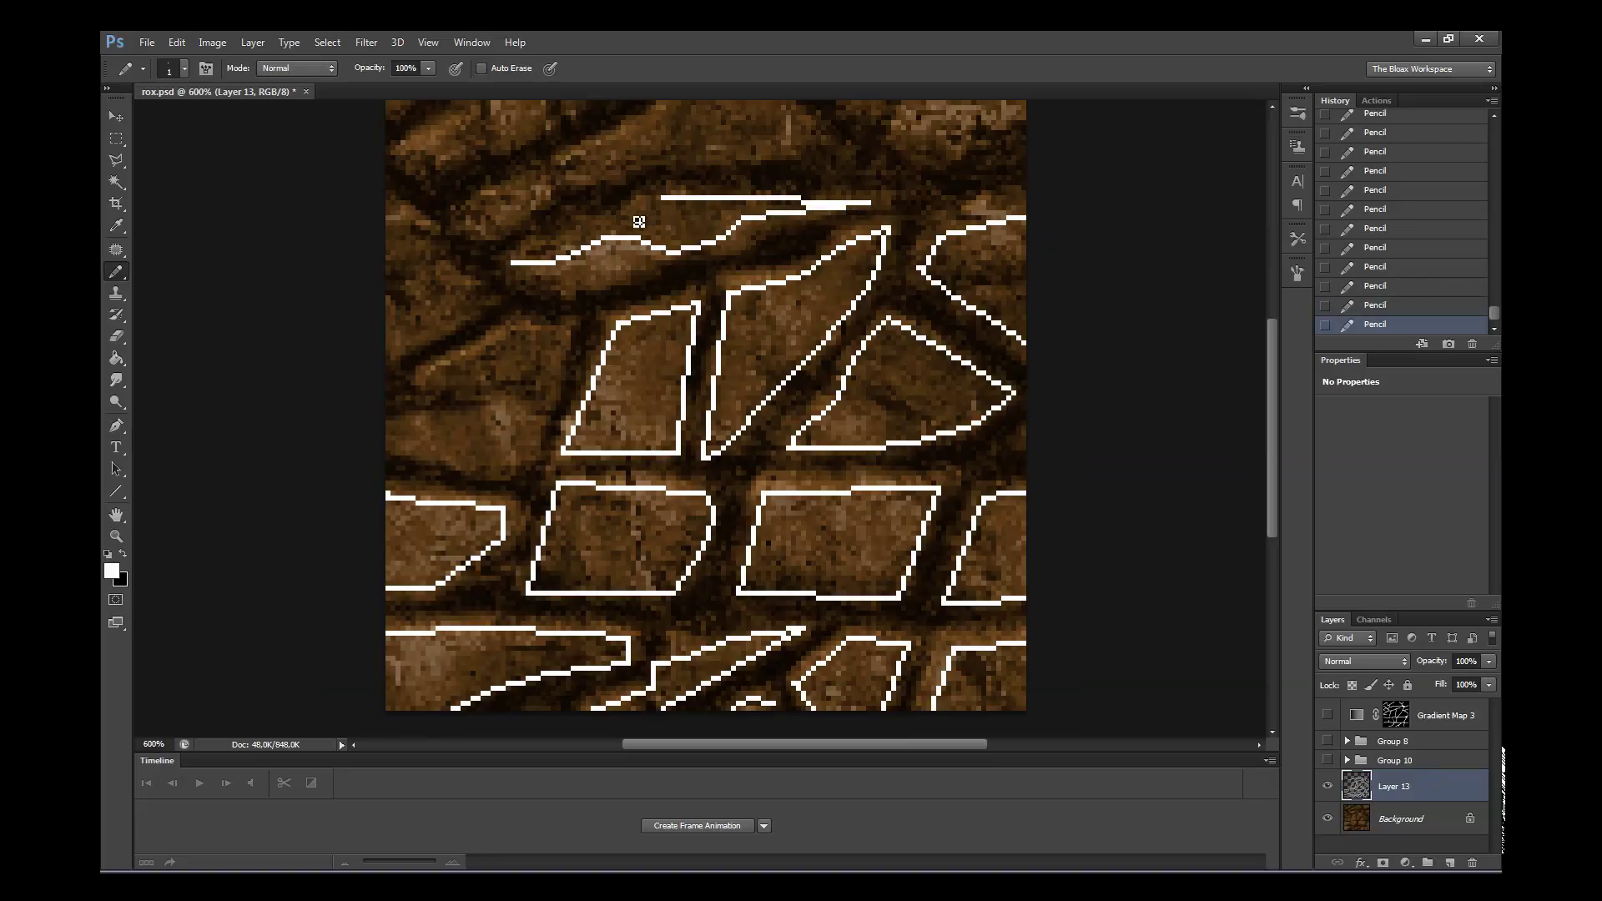
shift+click(532, 254)
- Draw a triangular stone outline, then undo it
click(492, 378)
click(609, 284)
shift+click(458, 320)
shift+click(494, 380)
shift+click(615, 284)
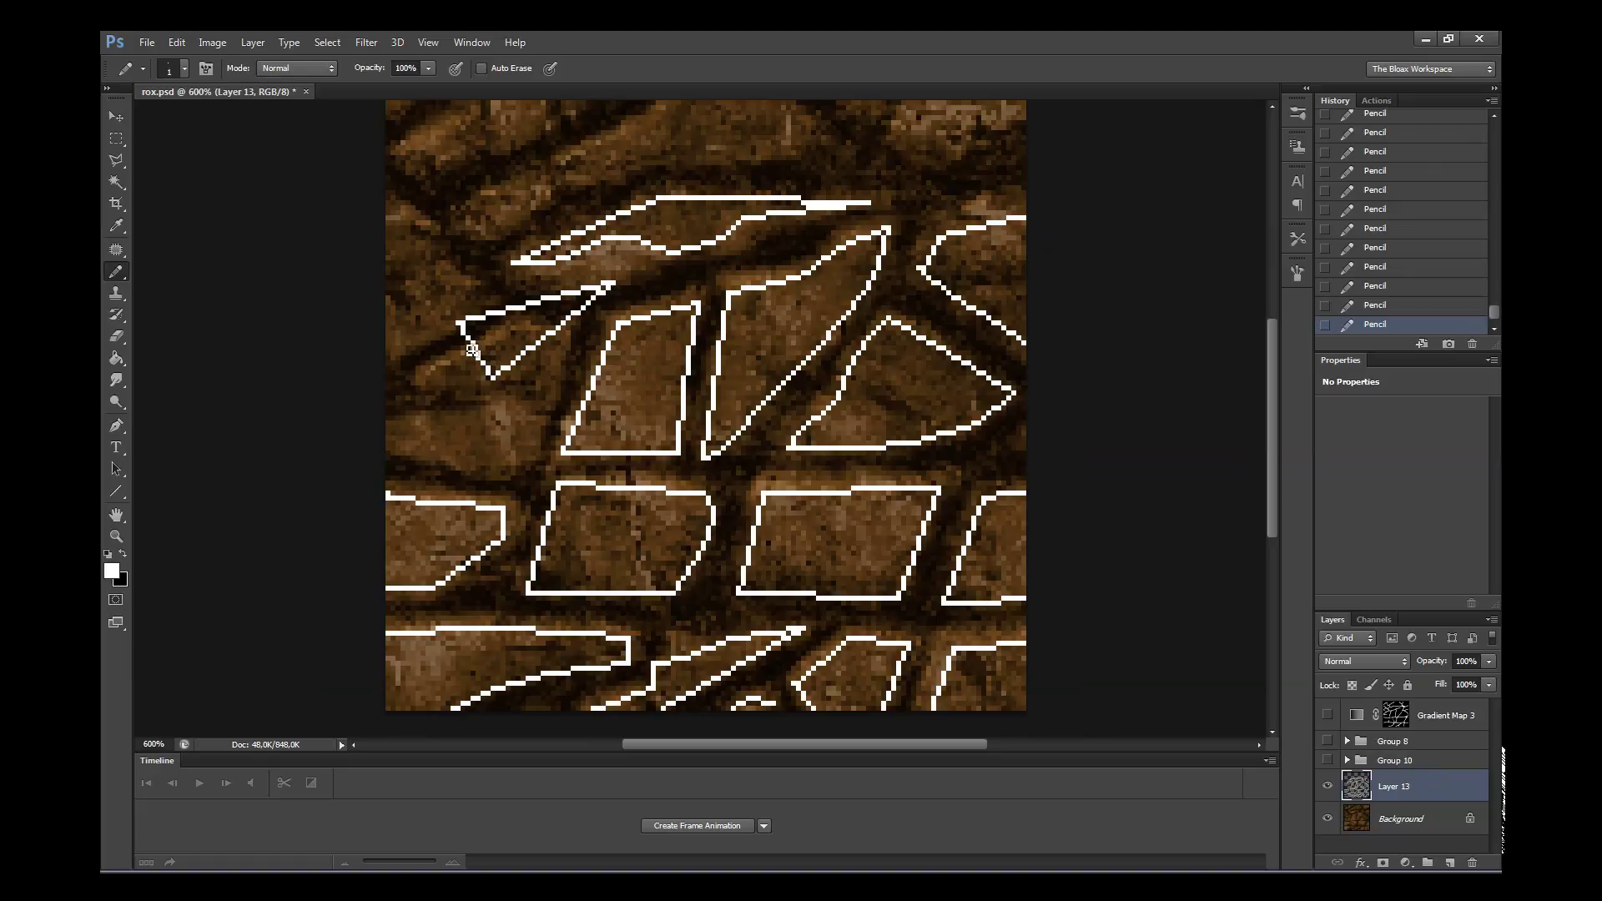
key(ctrl+alt+z)
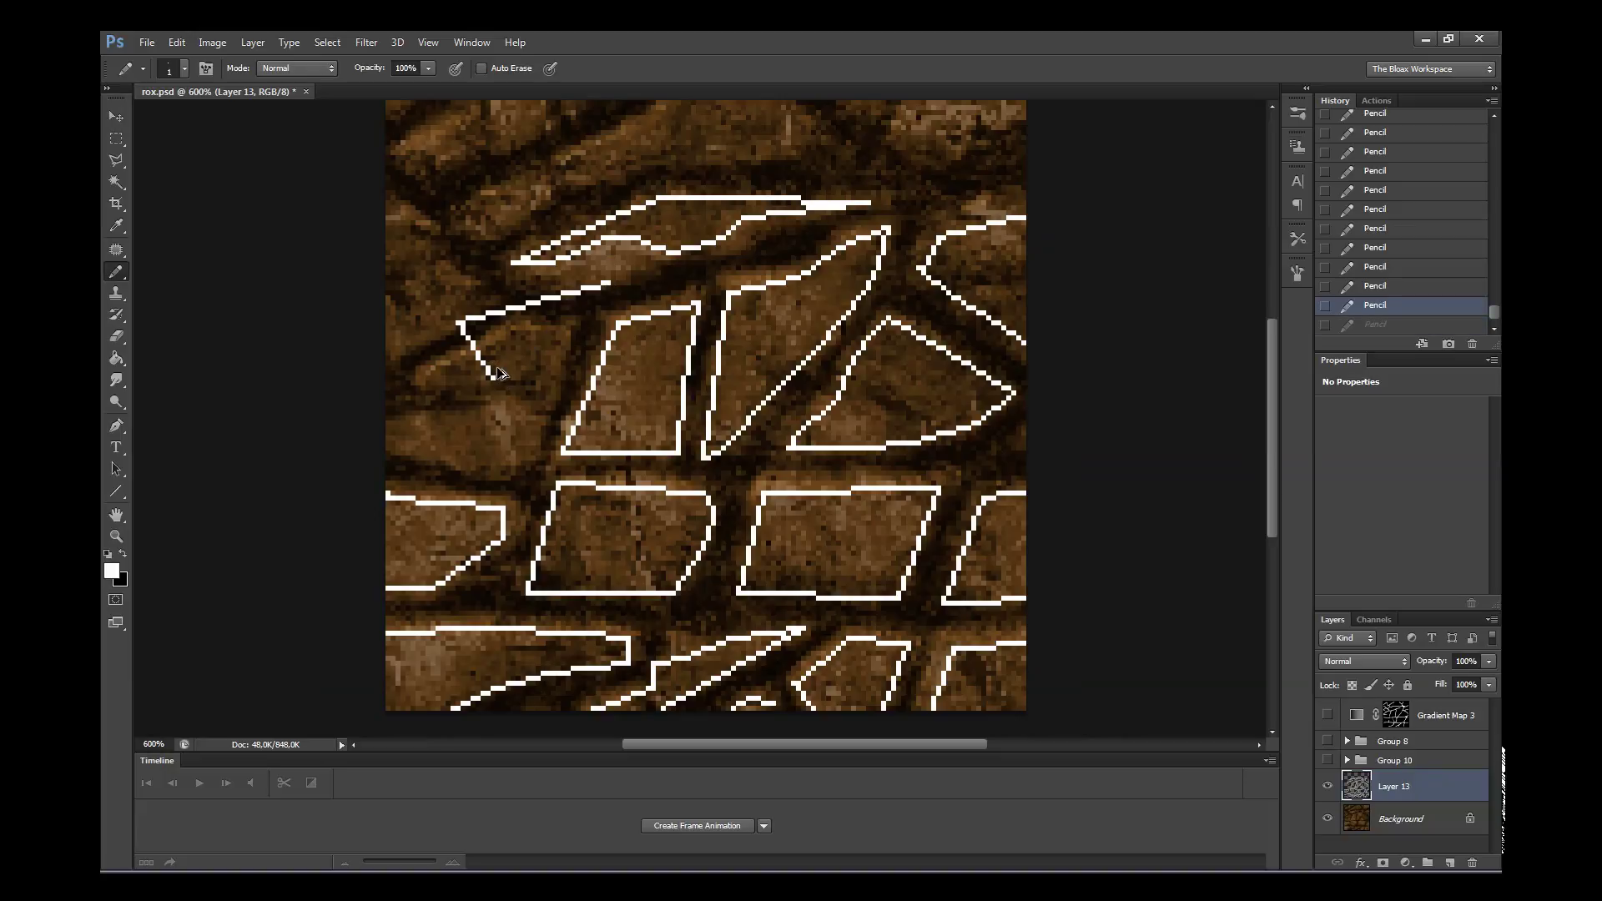
key(ctrl+alt+z)
key(ctrl+alt+z)
- Draw short edges of a small stone, undoing a misplaced line
click(493, 379)
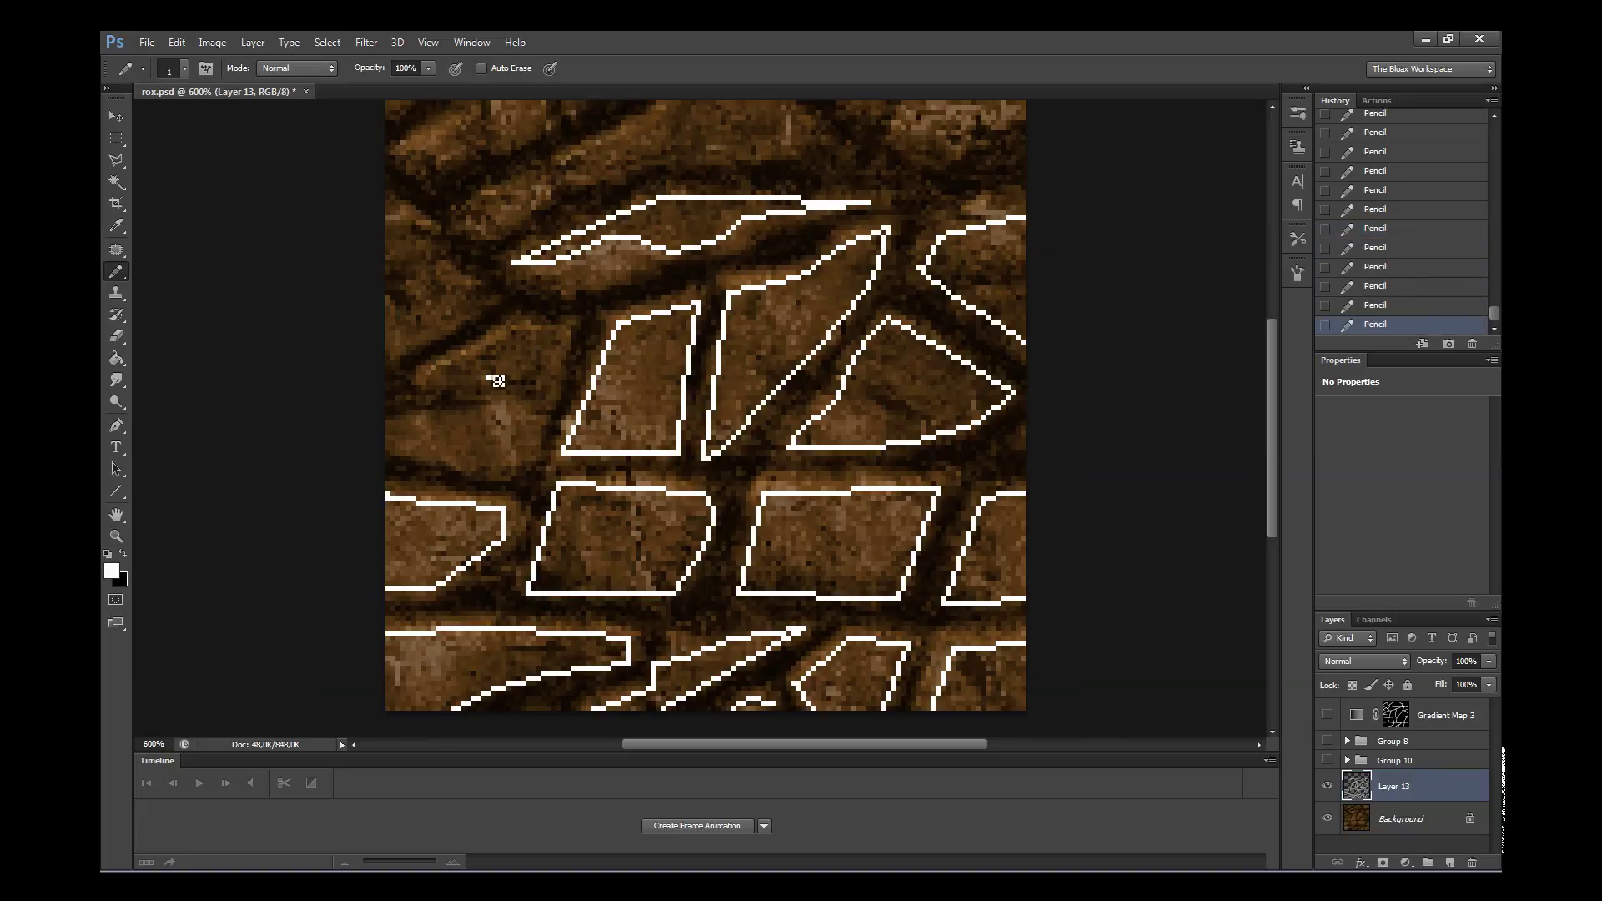
shift+click(650, 251)
key(ctrl+alt+z)
key(ctrl+alt+z)
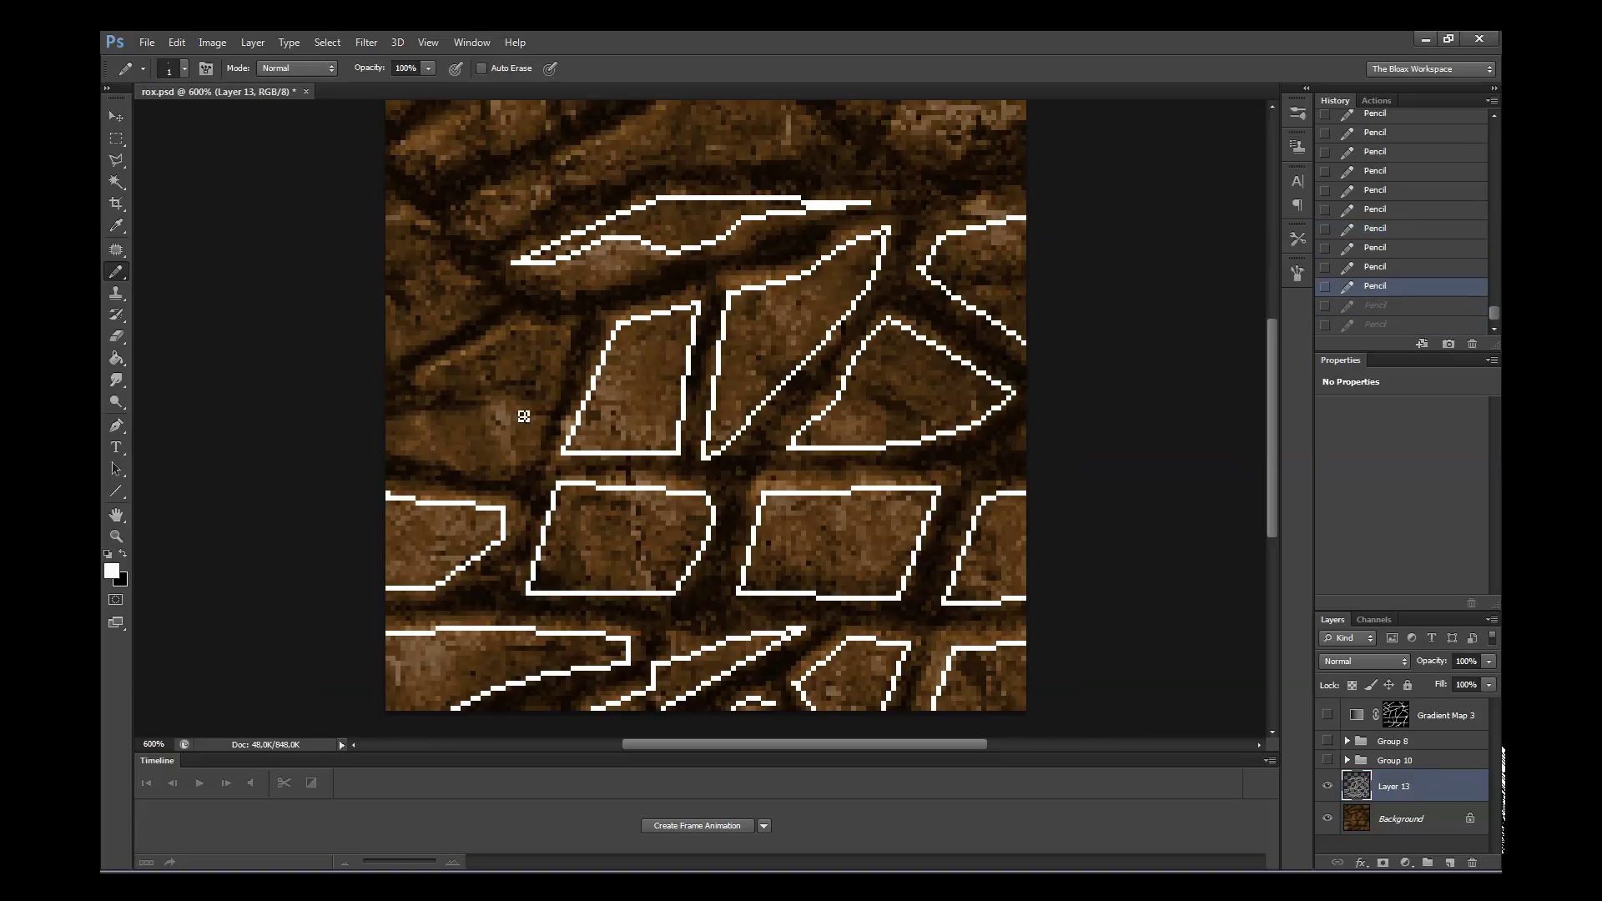
click(511, 328)
shift+click(560, 332)
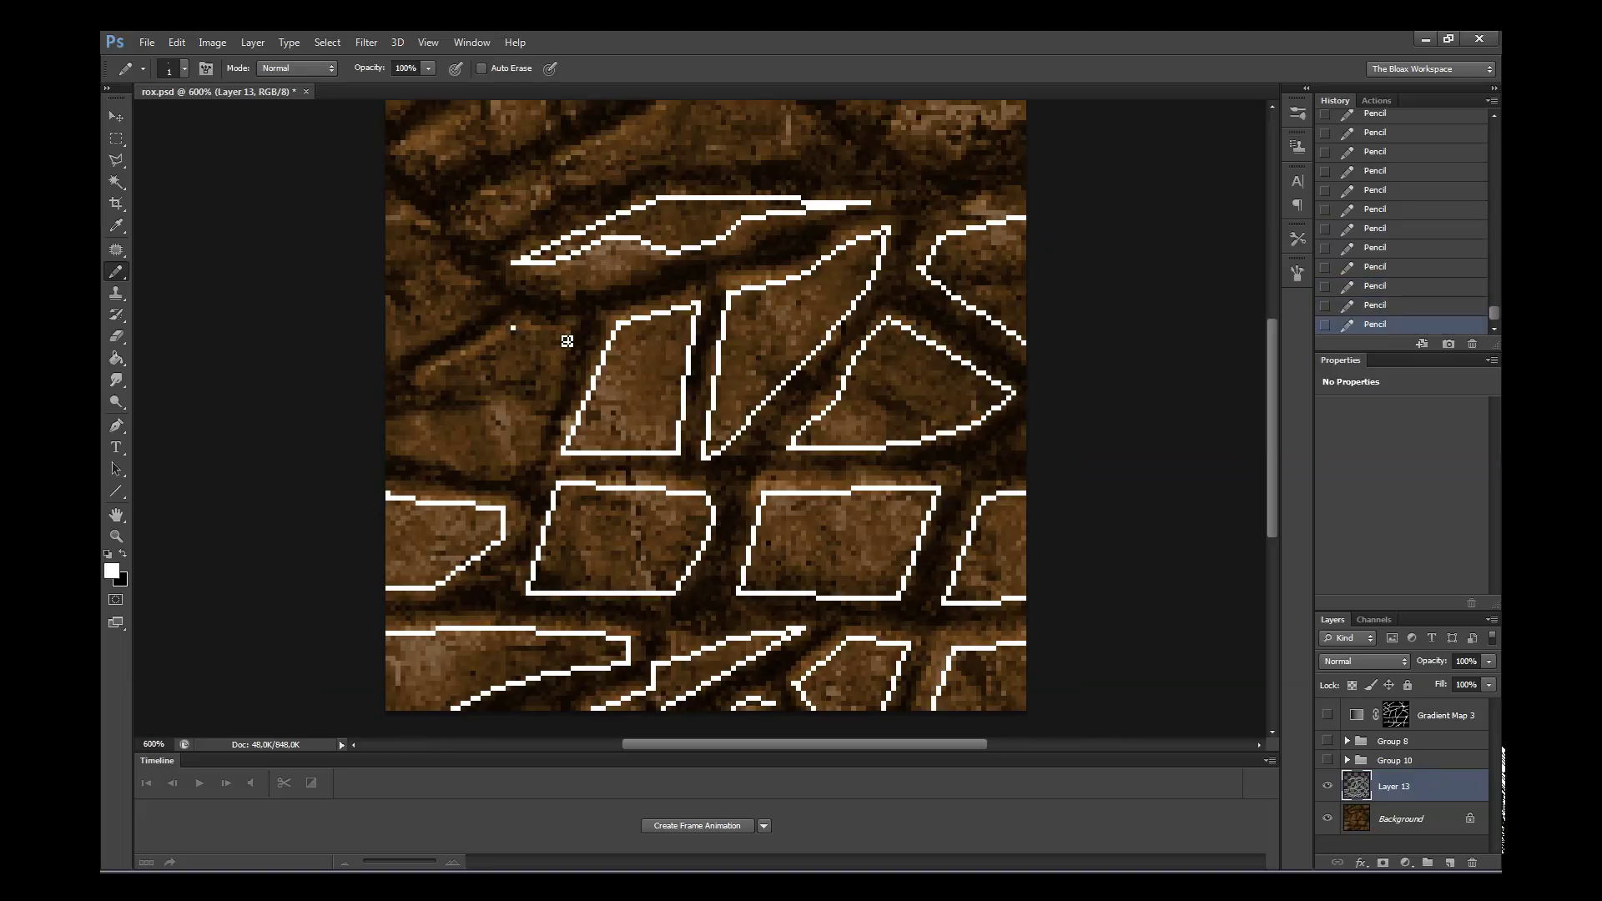
- Trace the small stone's bottom and start an outline at the tile's left edge
shift+click(518, 470)
shift+click(398, 453)
key(ctrl+alt+z)
shift+click(487, 469)
mouse_move(490, 482)
mouse_down()
mouse_move(386, 443)
mouse_move(454, 358)
mouse_move(524, 345)
mouse_up()
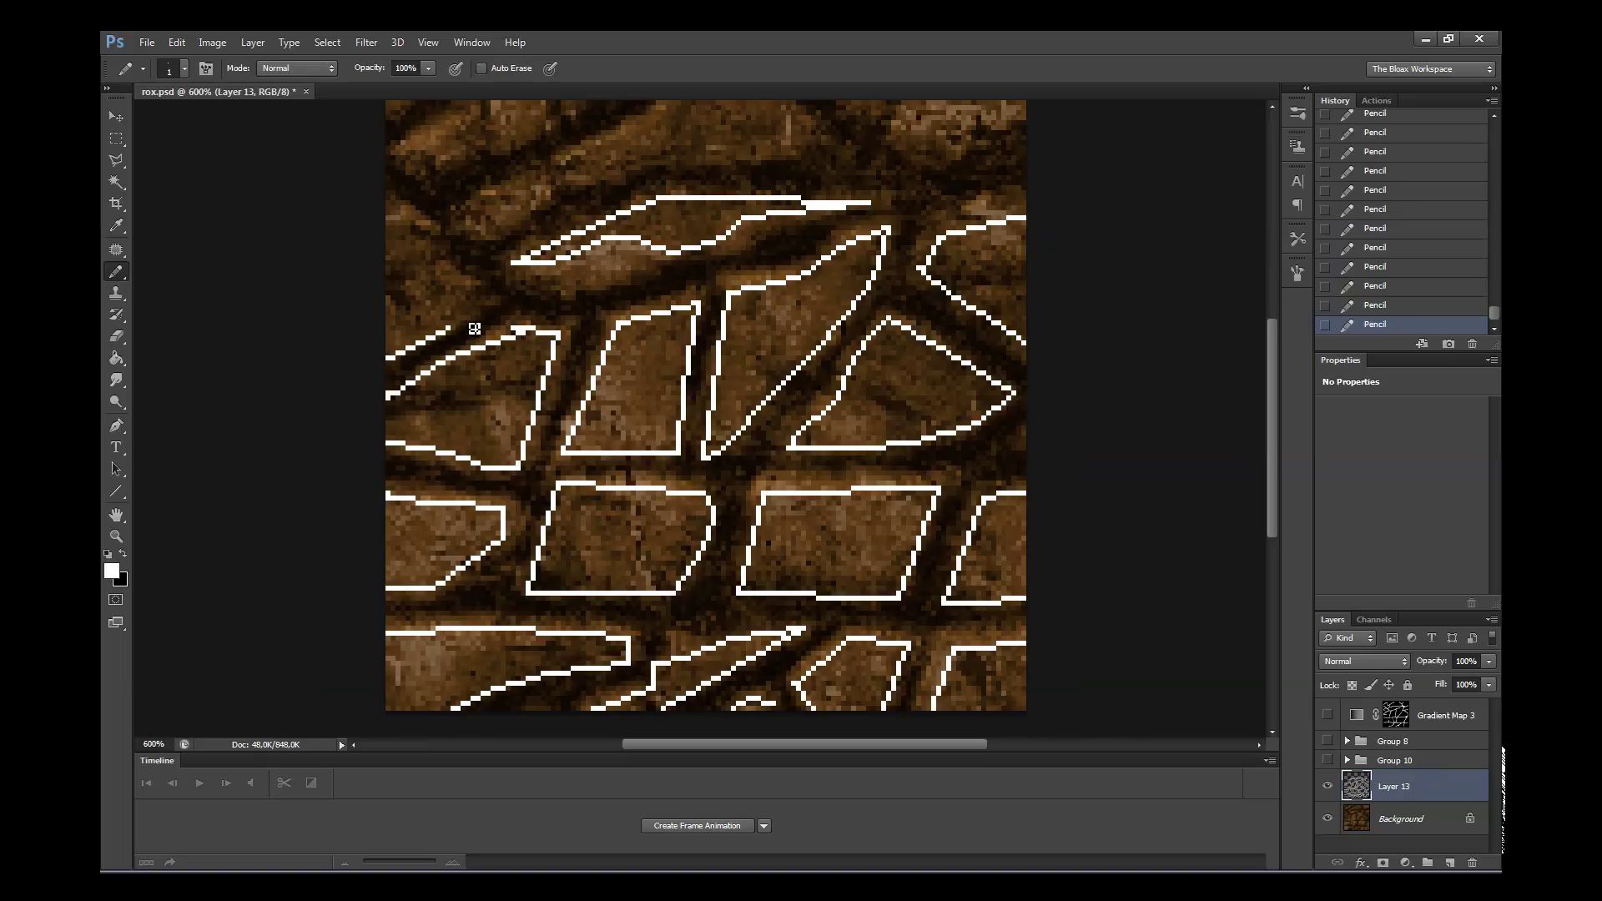
mouse_move(387, 357)
mouse_down()
mouse_move(490, 307)
mouse_move(387, 203)
mouse_up()
- Close the small stone near the top-left and extend an edge up-right
click(469, 215)
shift+click(535, 179)
mouse_move(543, 195)
mouse_down()
mouse_move(508, 227)
mouse_move(473, 231)
mouse_move(469, 215)
mouse_up()
shift+click(665, 118)
- Add outline segments for the top-left stones up to the tile's top edge
drag(1272, 361, 1268, 315)
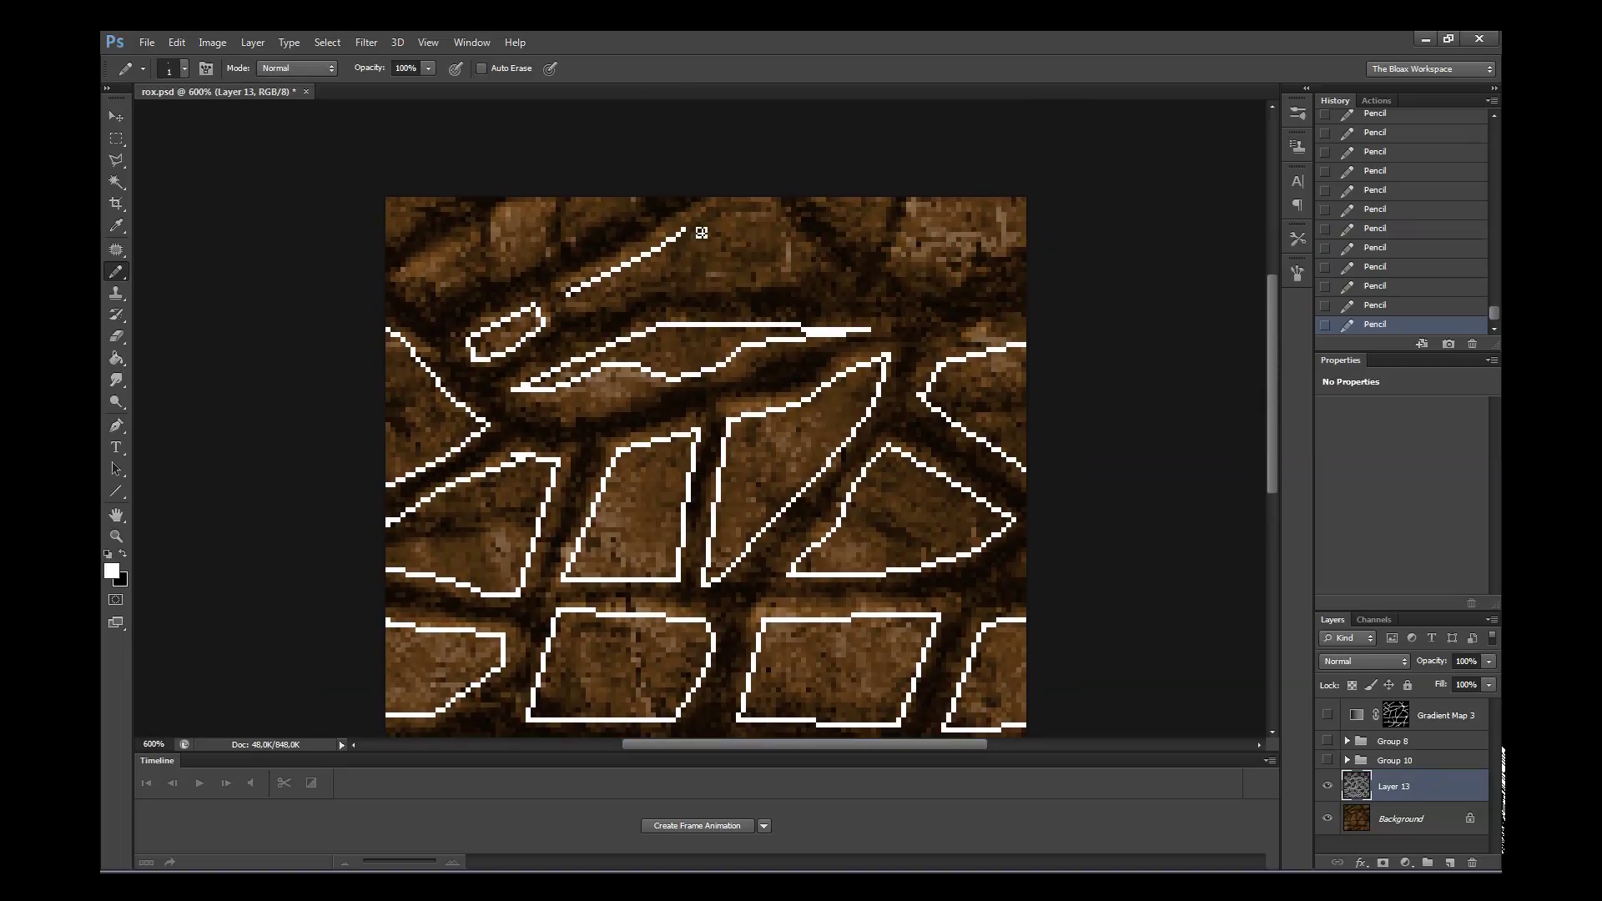
shift+click(719, 199)
mouse_move(772, 199)
mouse_down()
mouse_move(786, 222)
mouse_move(703, 280)
mouse_up()
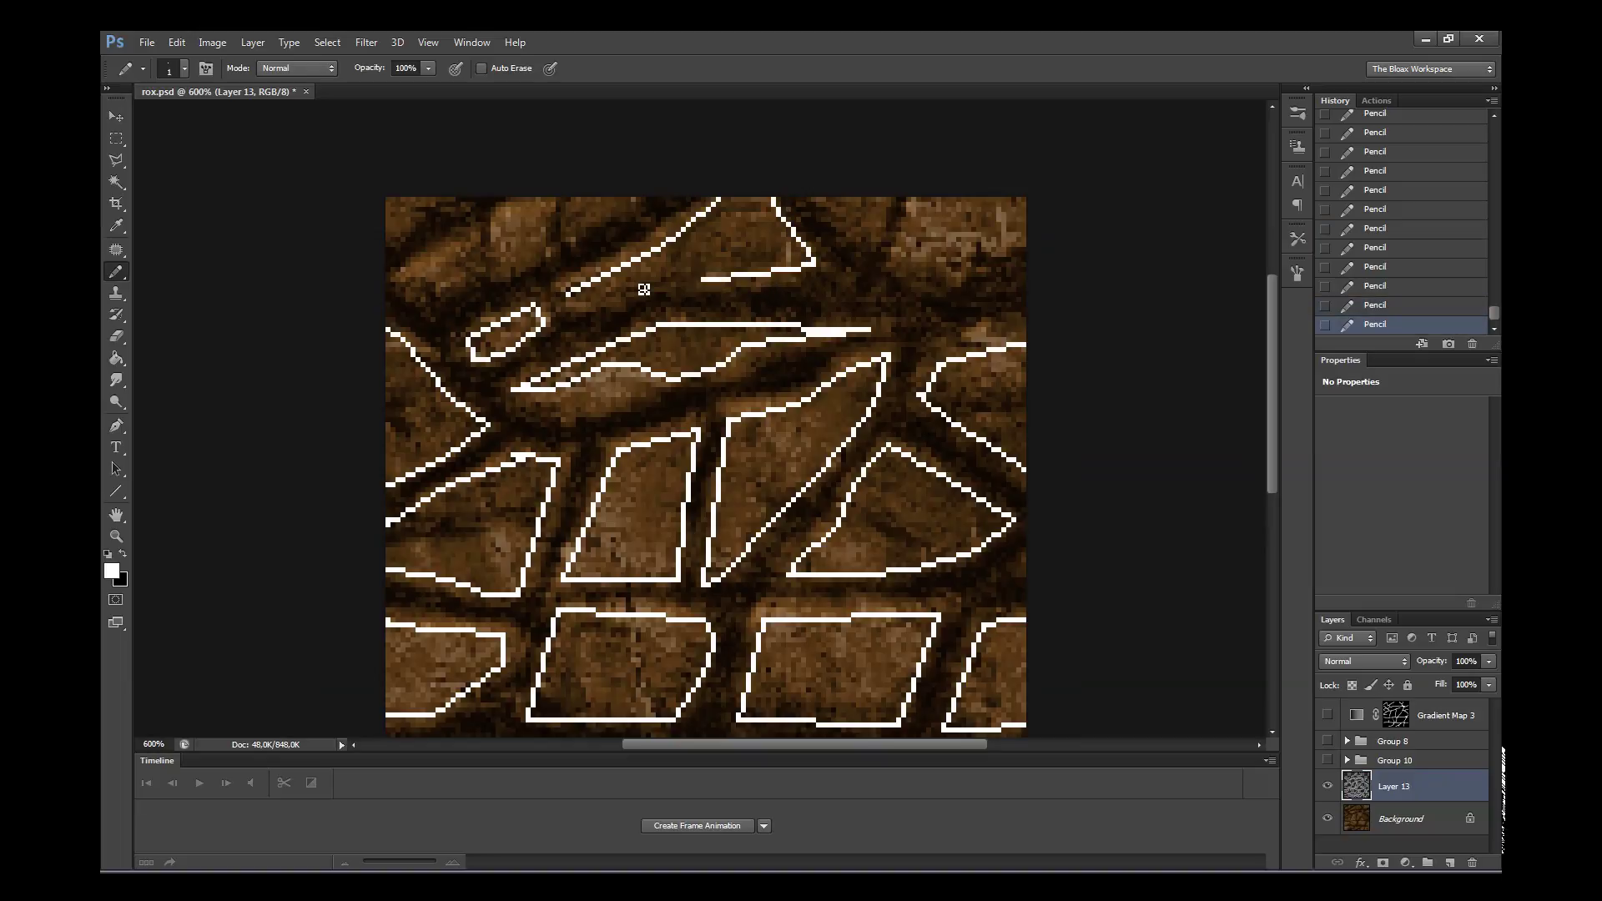
shift+click(577, 306)
mouse_move(473, 251)
mouse_down()
mouse_move(534, 200)
mouse_move(483, 284)
mouse_up()
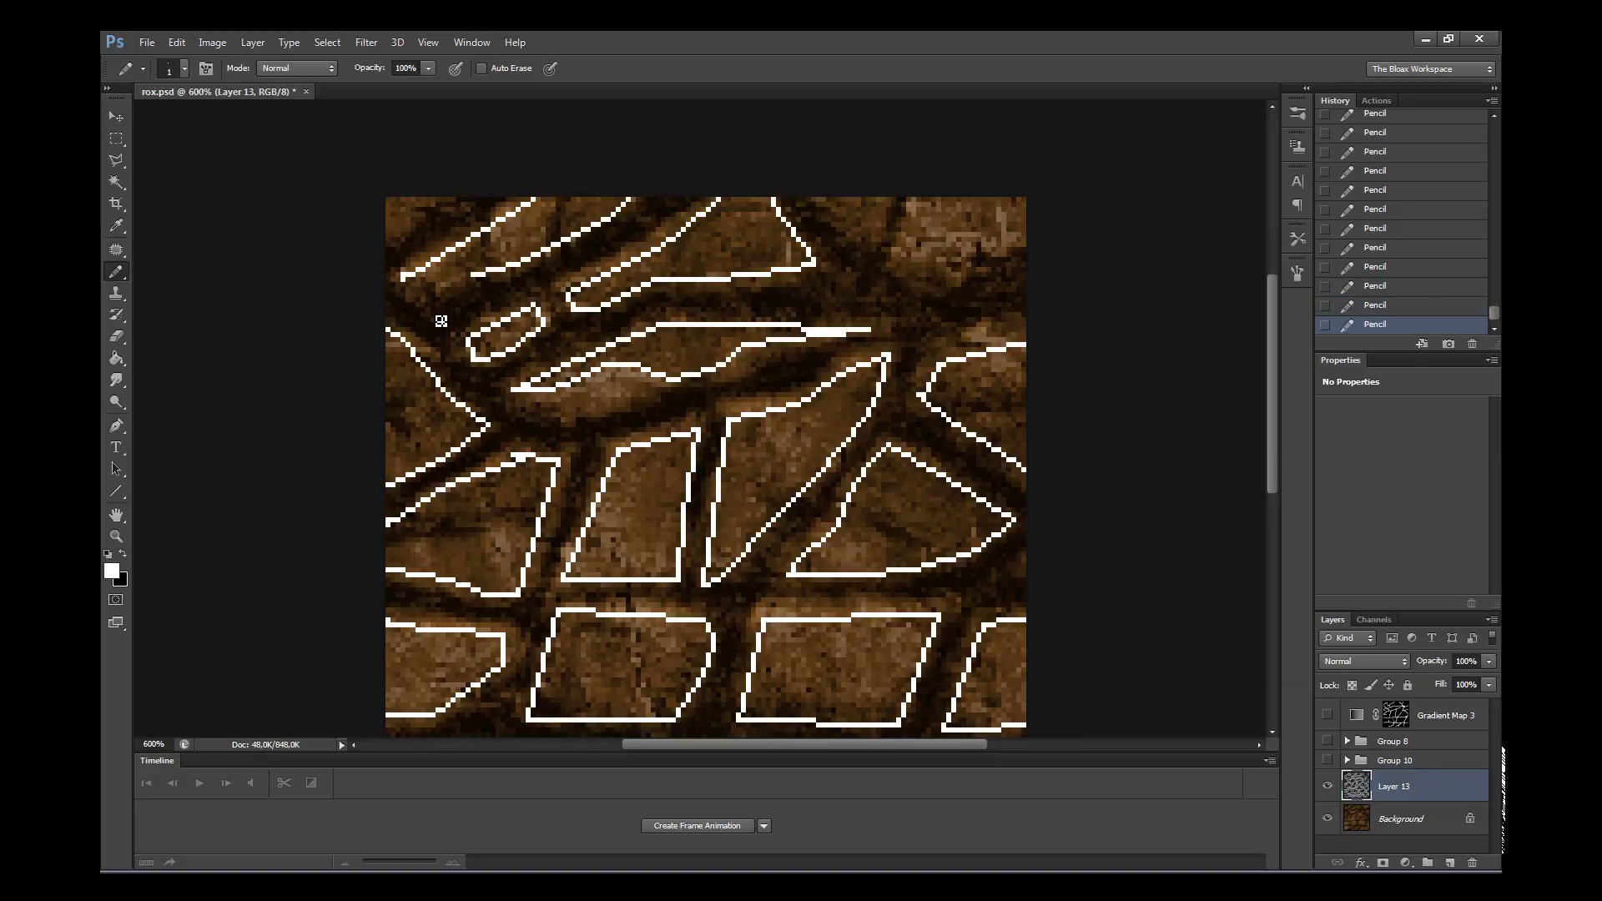
shift+click(415, 298)
drag(387, 236, 457, 205)
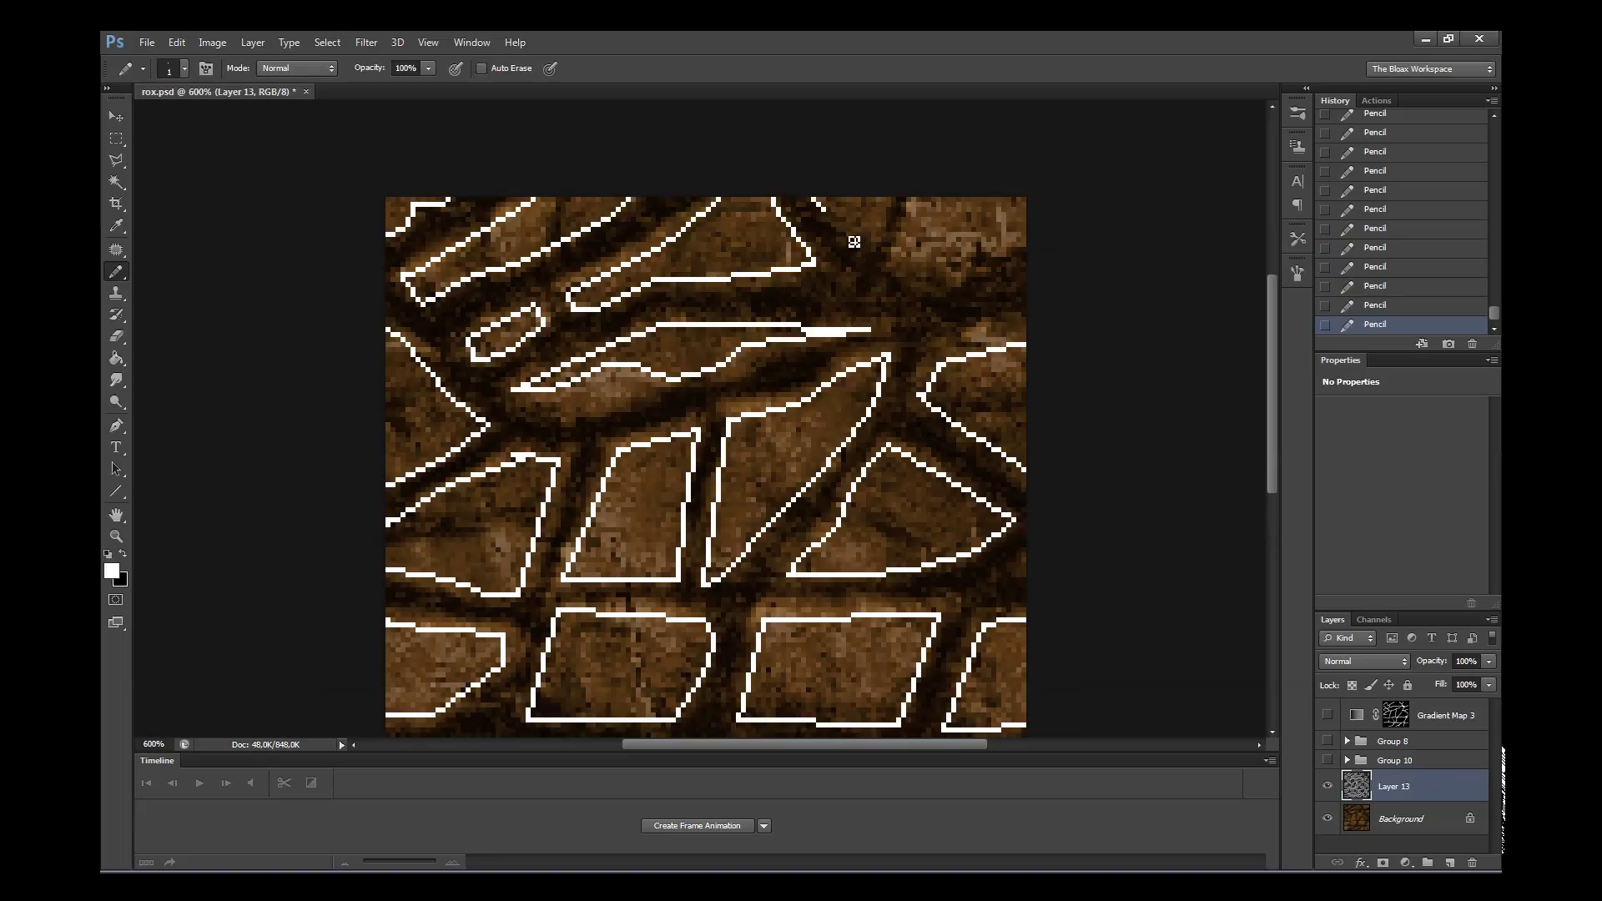
- Outline the stones touching the top edge and the right edge
drag(853, 241, 889, 200)
drag(949, 285, 1038, 247)
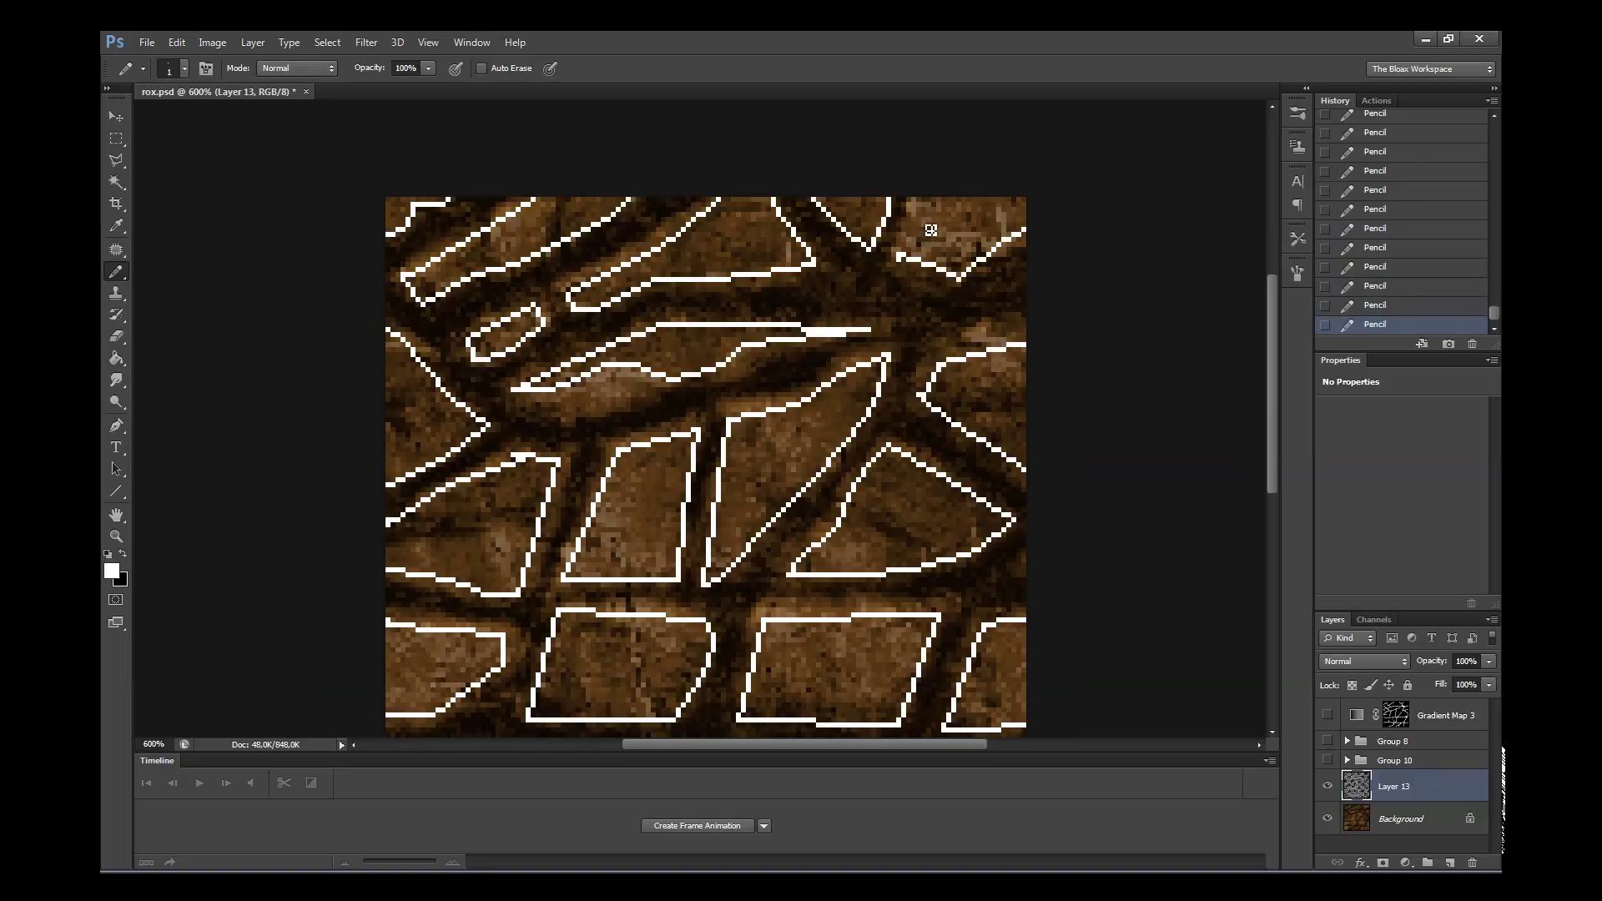
drag(931, 230, 972, 197)
mouse_move(1275, 360)
mouse_down()
mouse_move(1273, 375)
mouse_move(1252, 352)
mouse_move(1260, 388)
mouse_up()
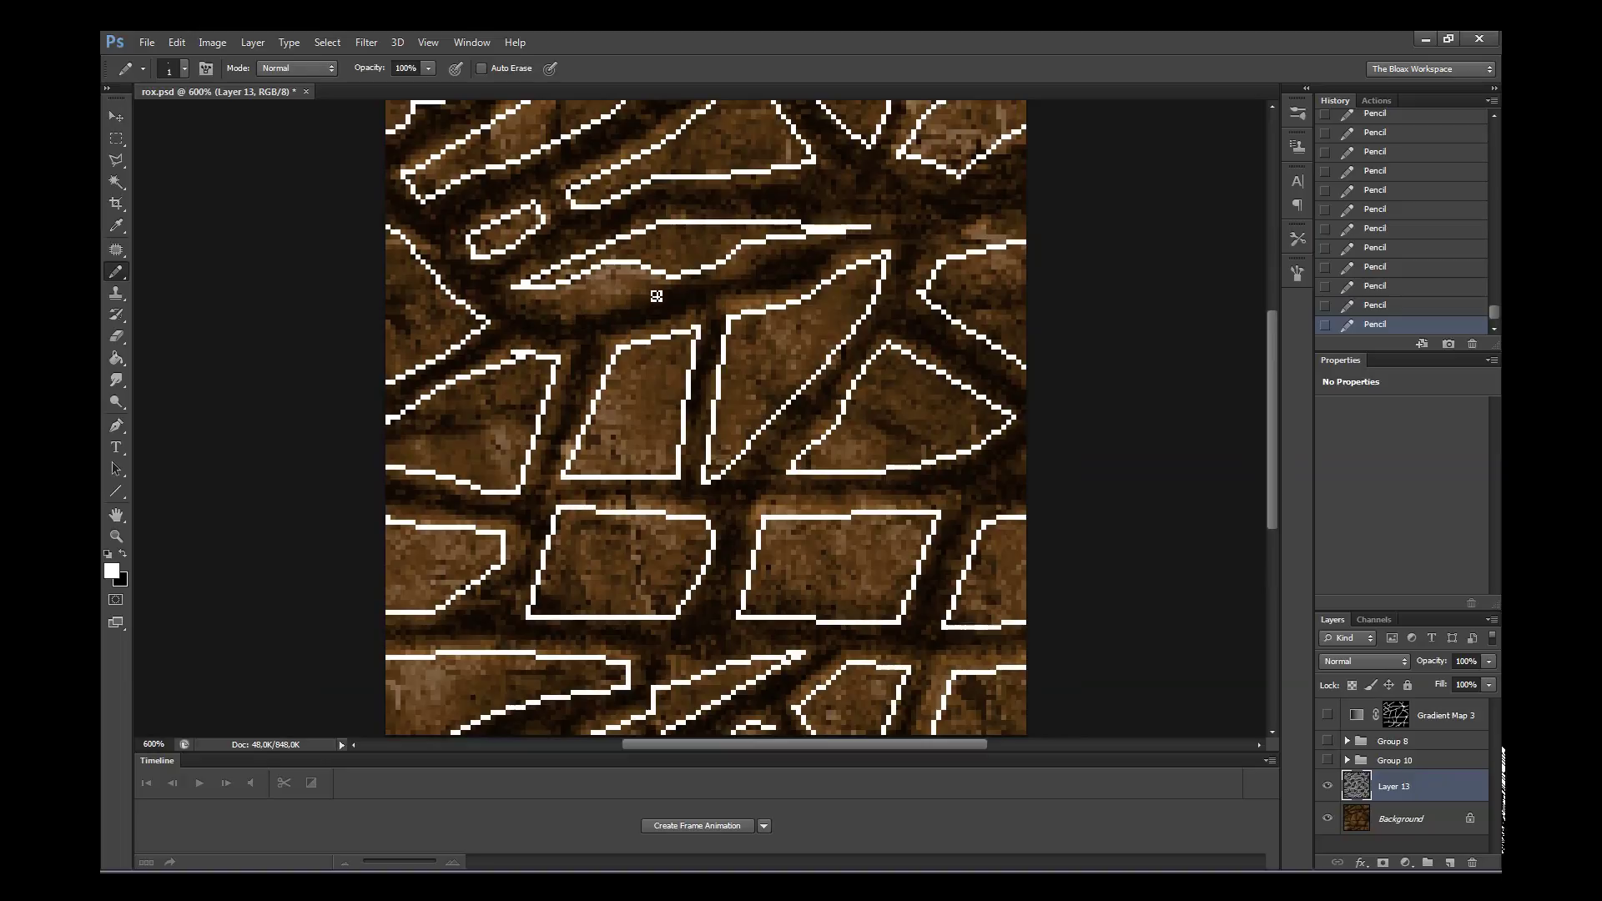
- Add remaining edges: a lower stone edge, right-stone line, lower-left edge, top-right edge
mouse_move(682, 288)
mouse_down()
mouse_move(572, 317)
mouse_move(528, 301)
mouse_up()
drag(1279, 402, 1284, 434)
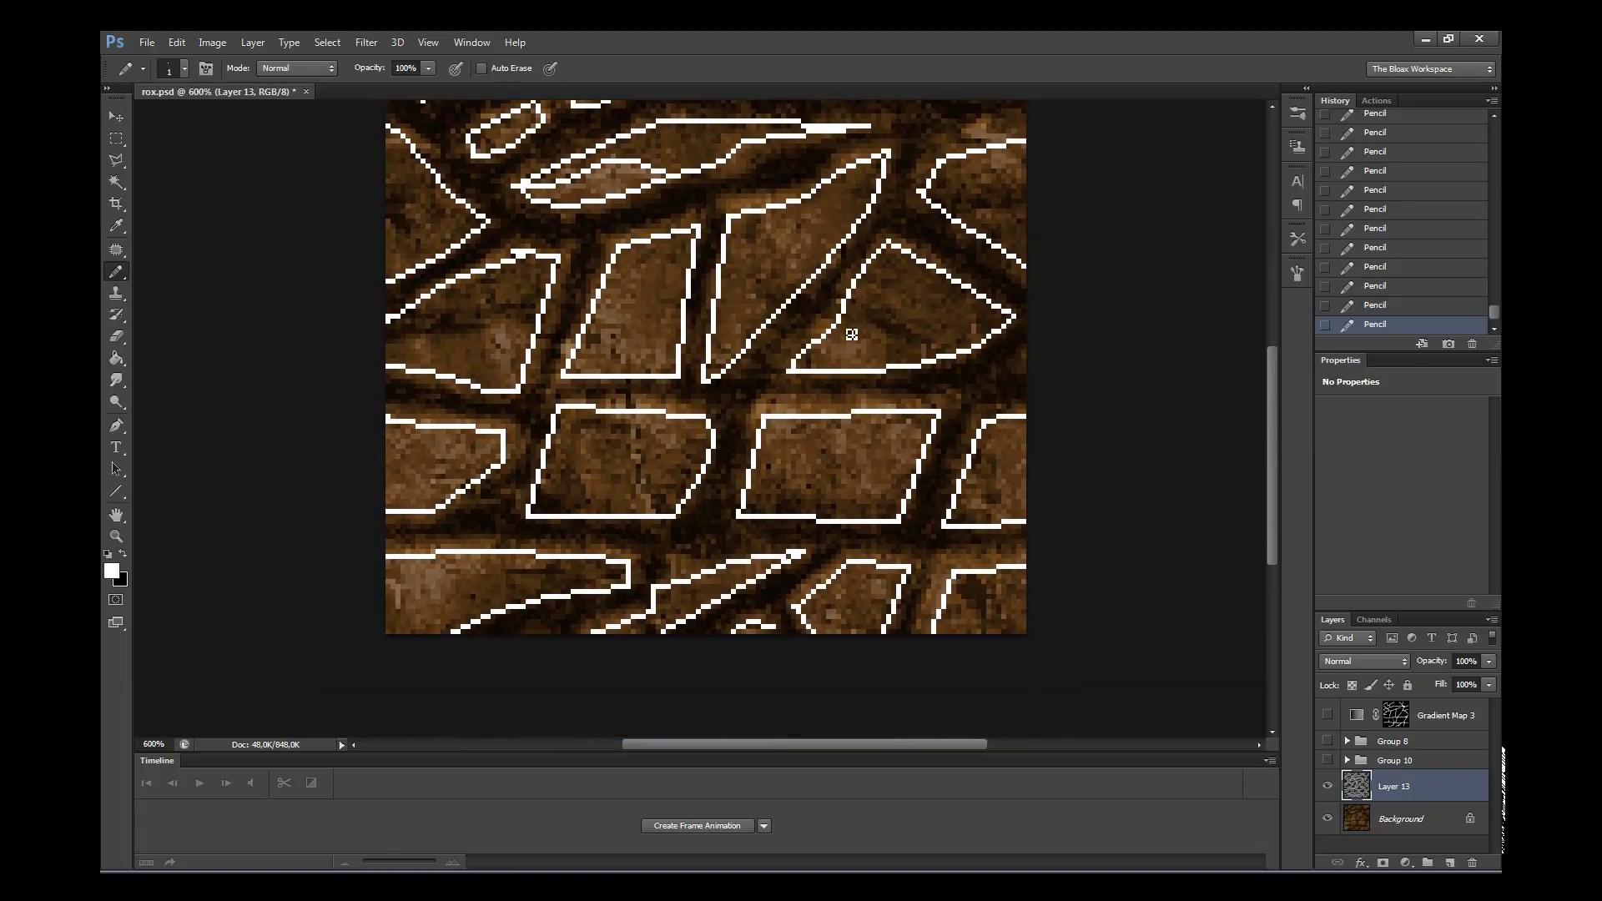
shift+click(896, 343)
drag(401, 594, 519, 564)
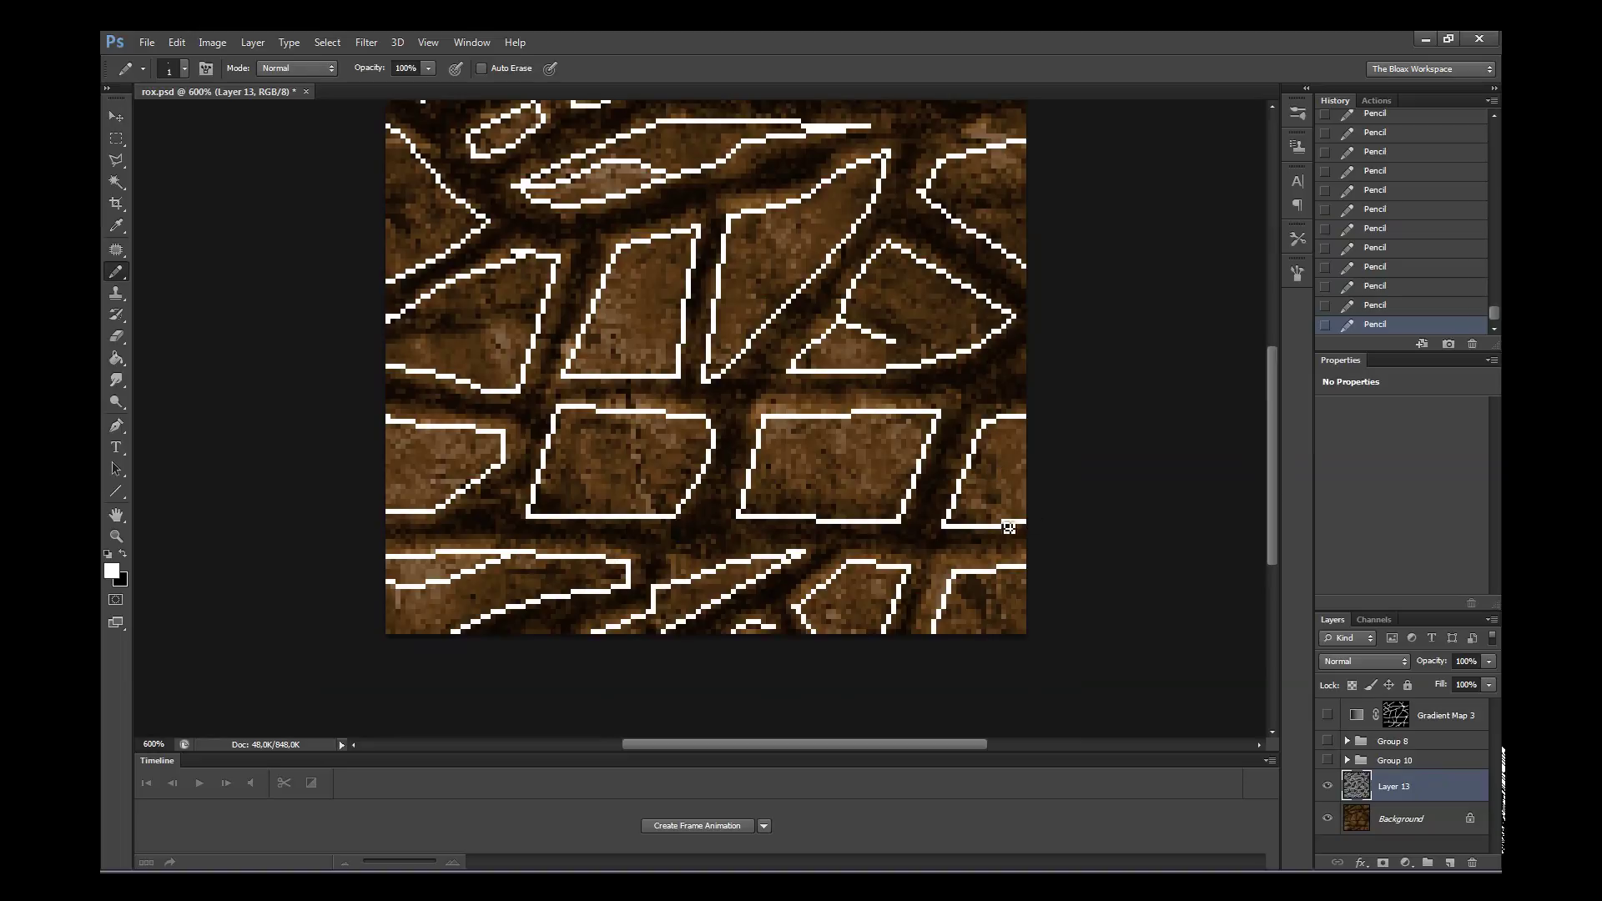
drag(1271, 451, 1272, 363)
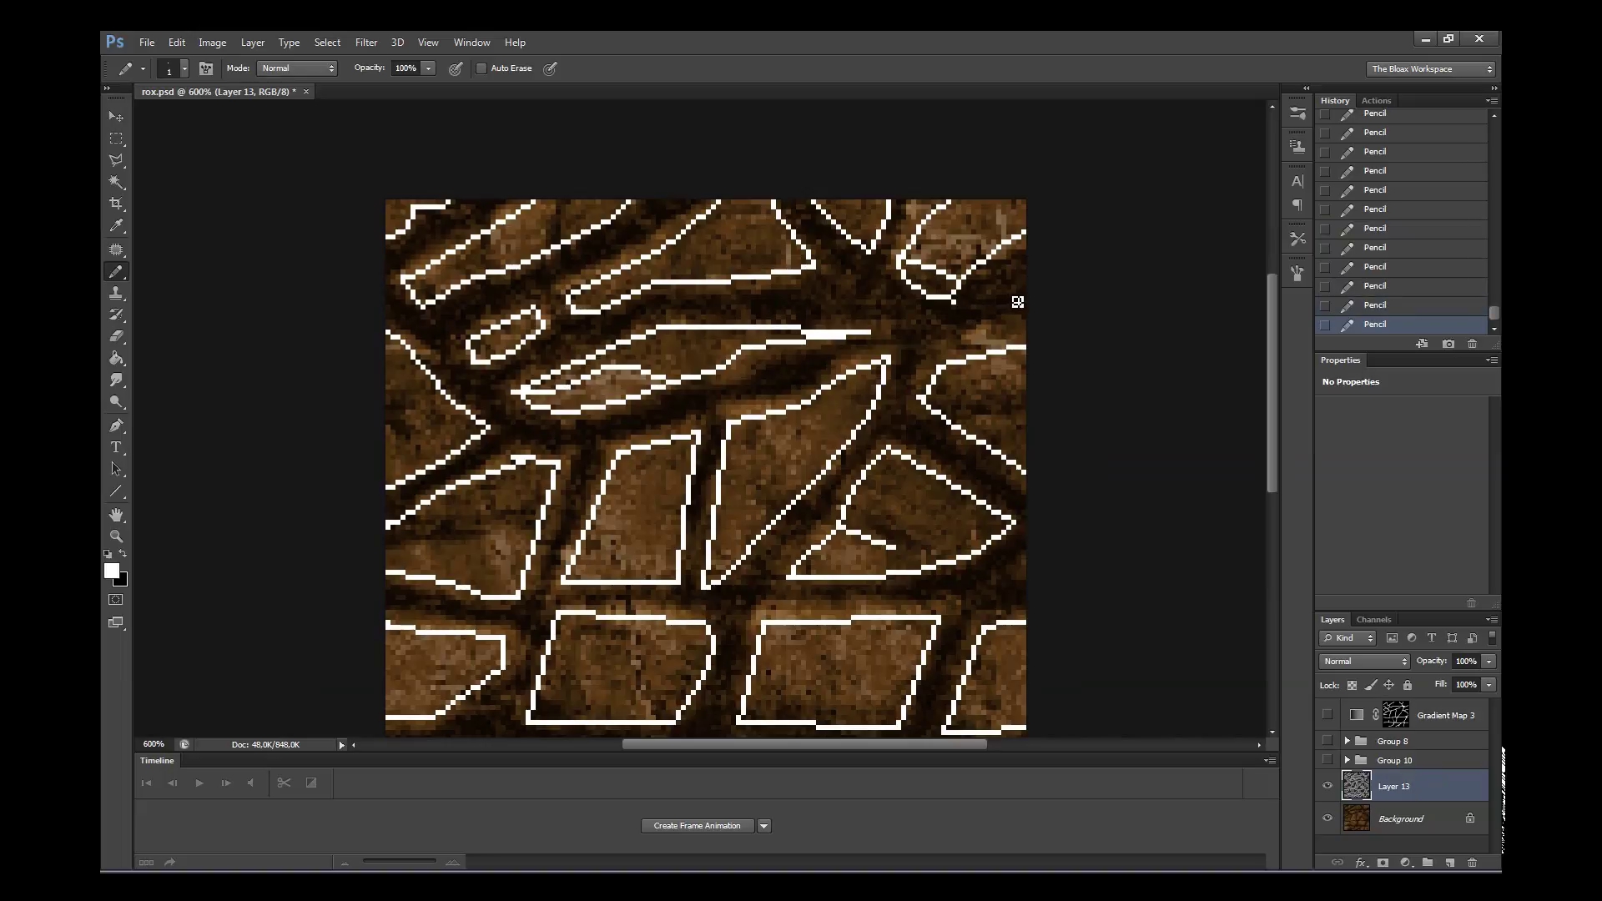
shift+click(1015, 283)
- Find the Offset filter in the Filter menu
click(377, 49)
mouse_move(376, 308)
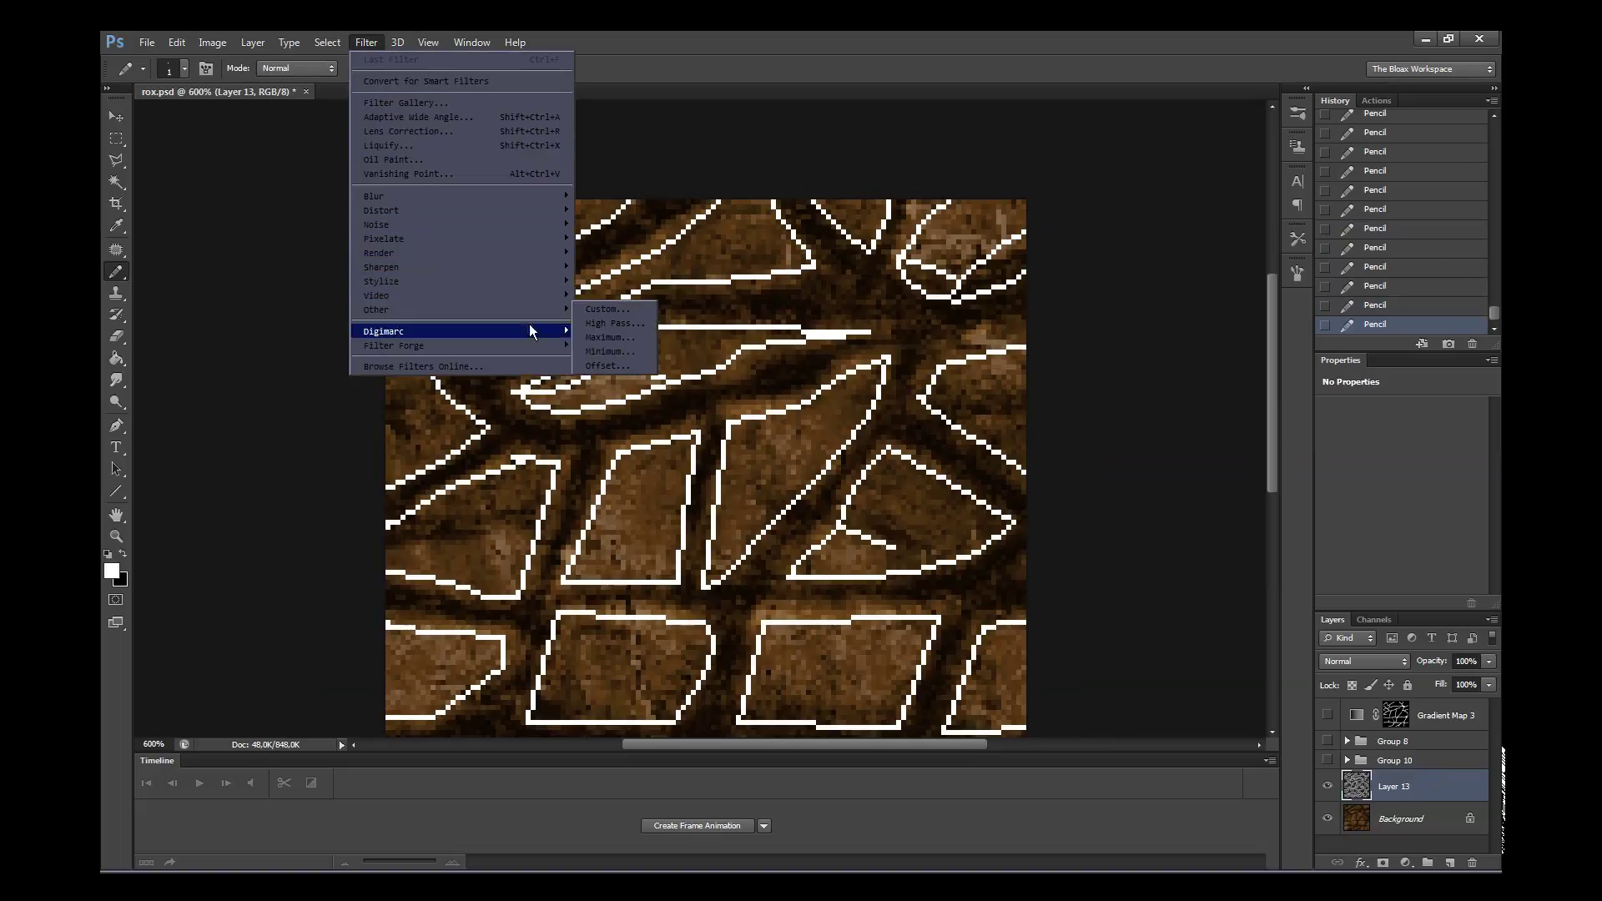
click(755, 267)
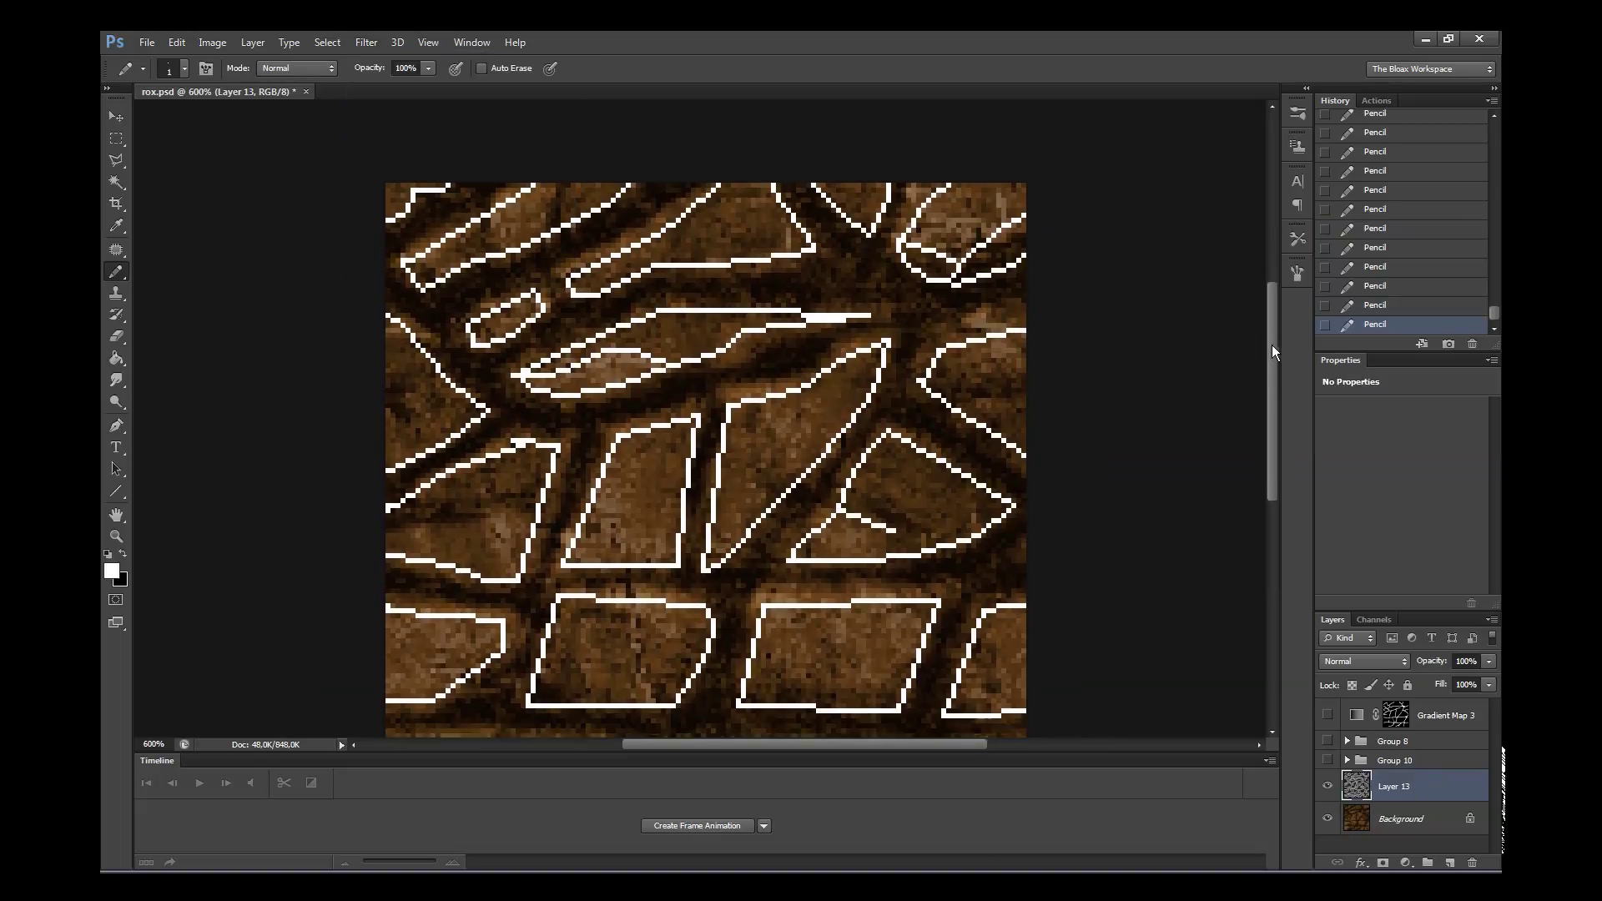
mouse_move(1271, 344)
mouse_down()
mouse_move(1279, 394)
mouse_move(1277, 367)
mouse_up()
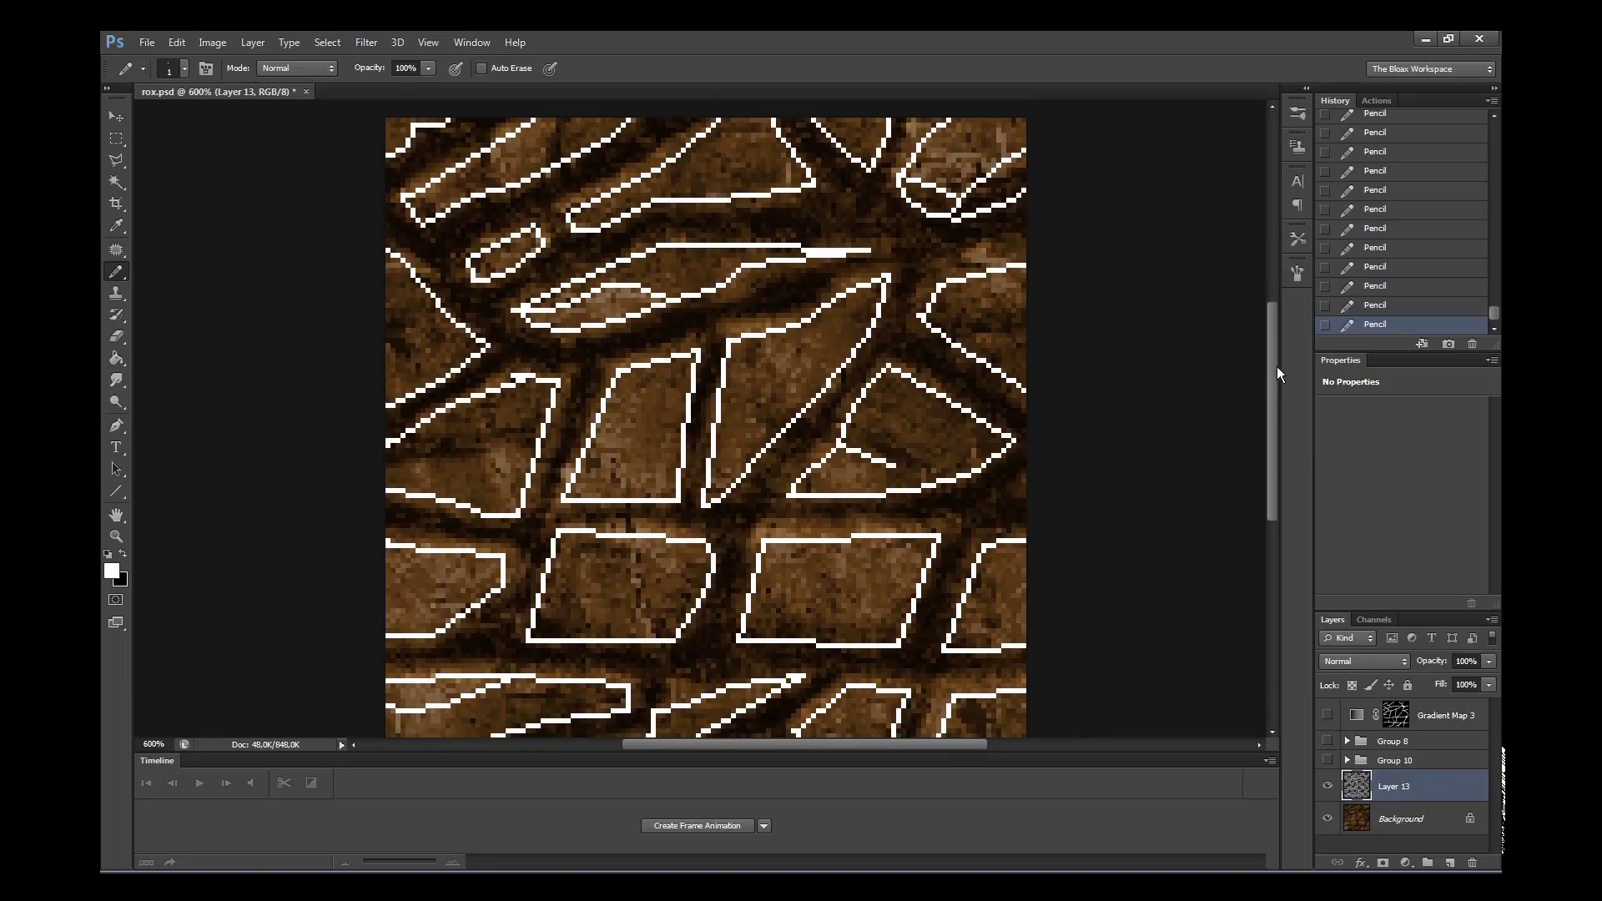
click(364, 52)
- Apply Offset to Layer 13: Horizontal -64, Vertical -64, Wrap Around
click(622, 364)
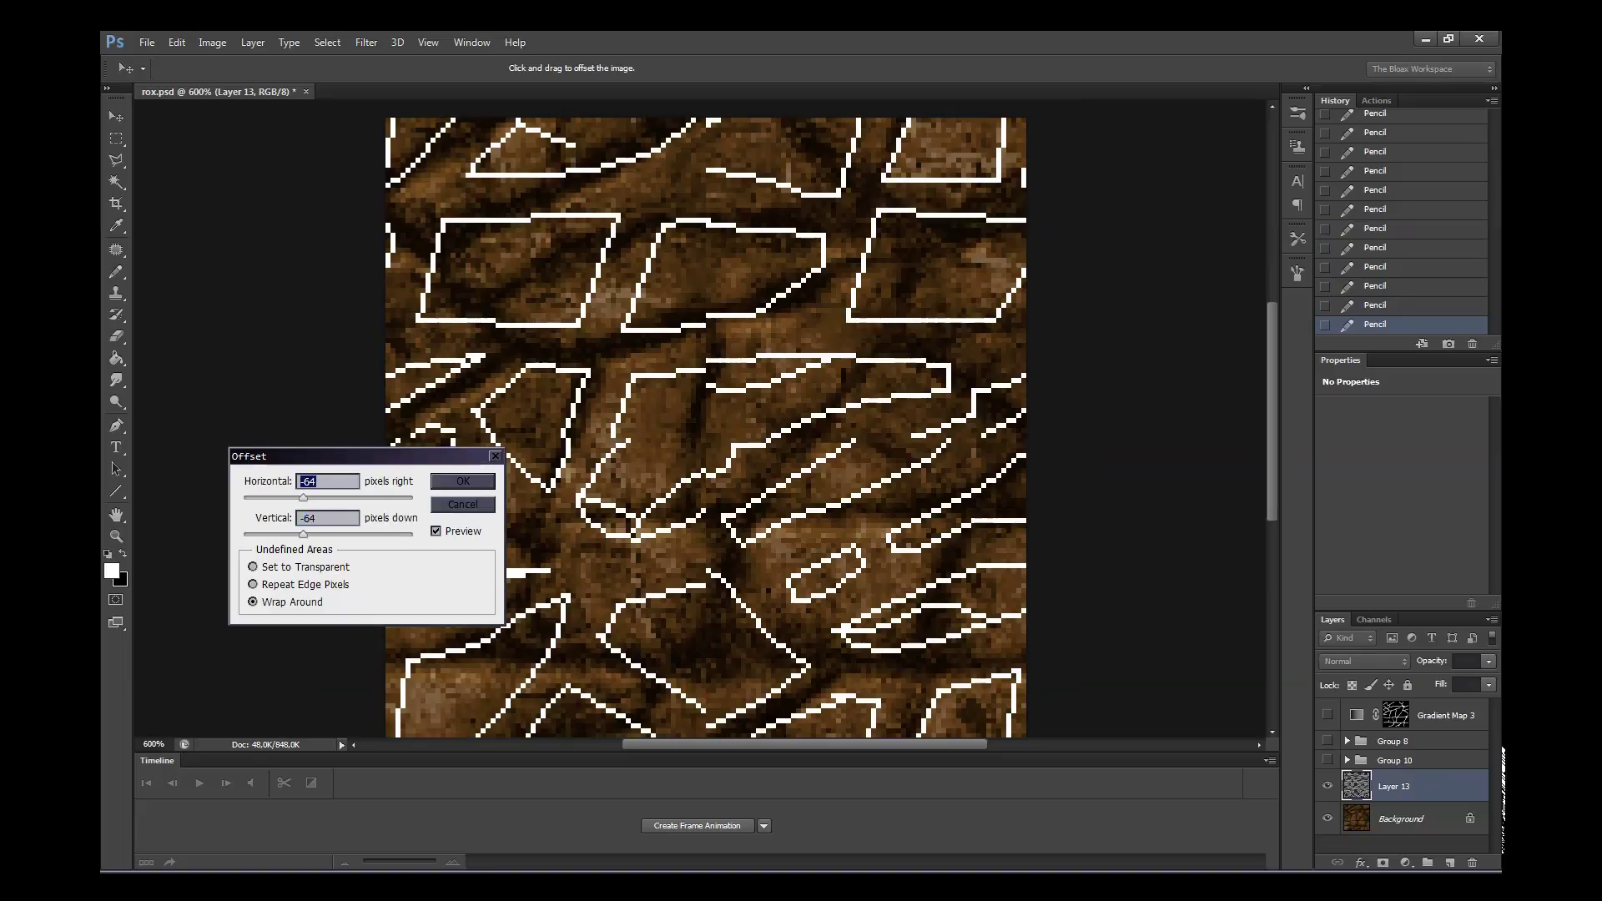
click(463, 482)
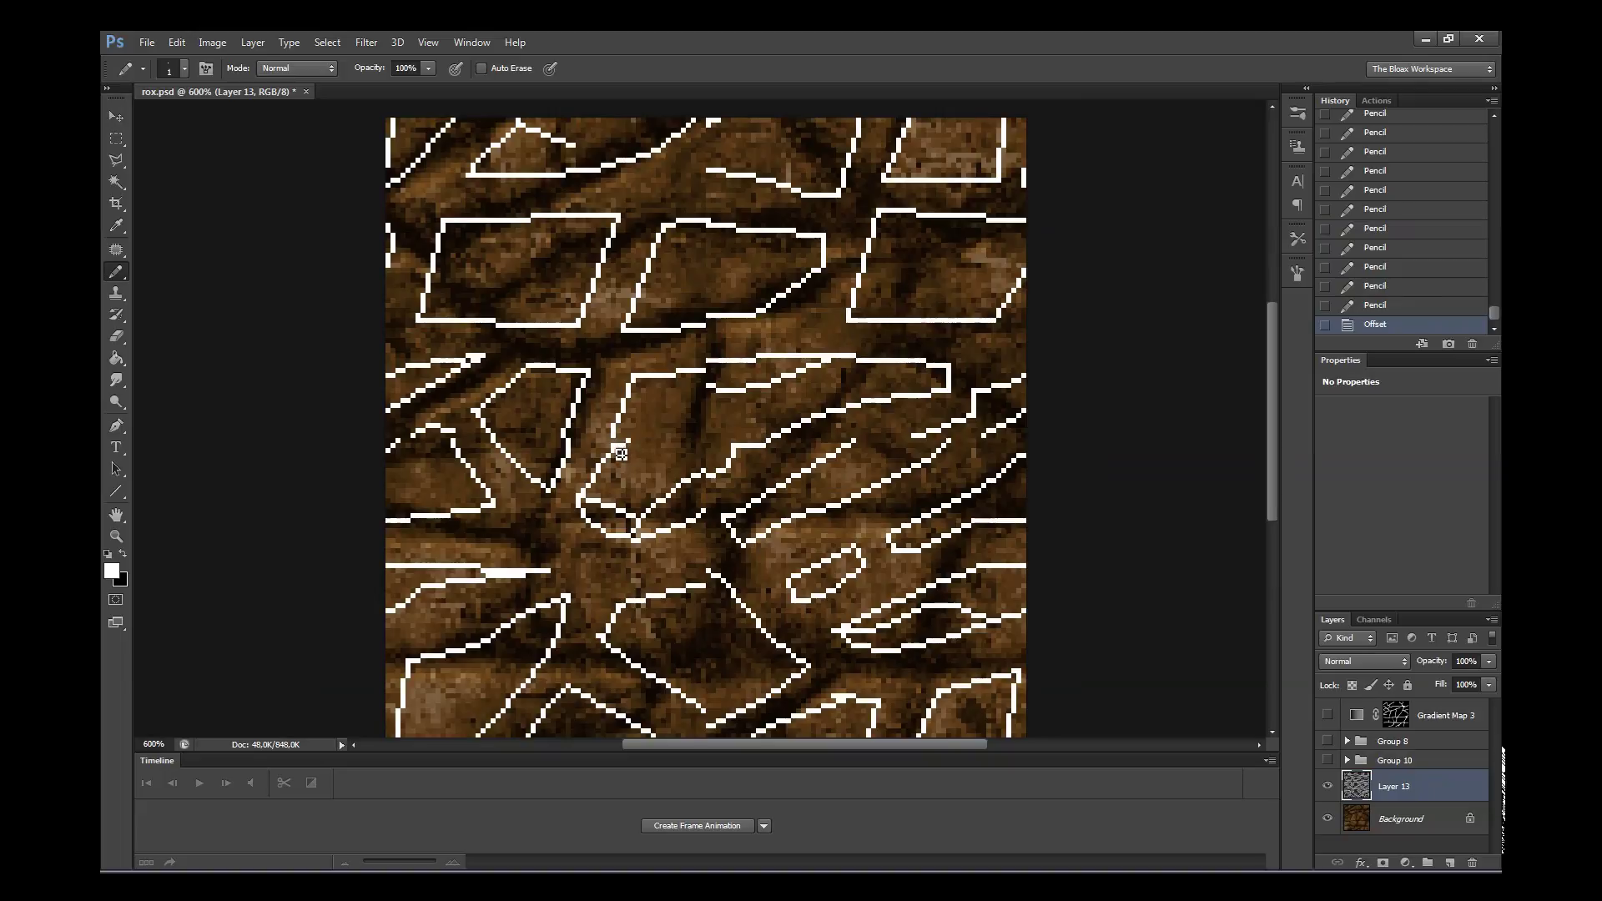
- Patch the white outline pixels across the mid-canvas seam and erase one stray pixel
click(618, 456)
click(607, 451)
click(611, 463)
key(e)
click(633, 448)
key(b)
click(707, 385)
- Reapply the Offset filter to the stone Background layer, then return to Layer 13
click(1369, 809)
key(ctrl+f)
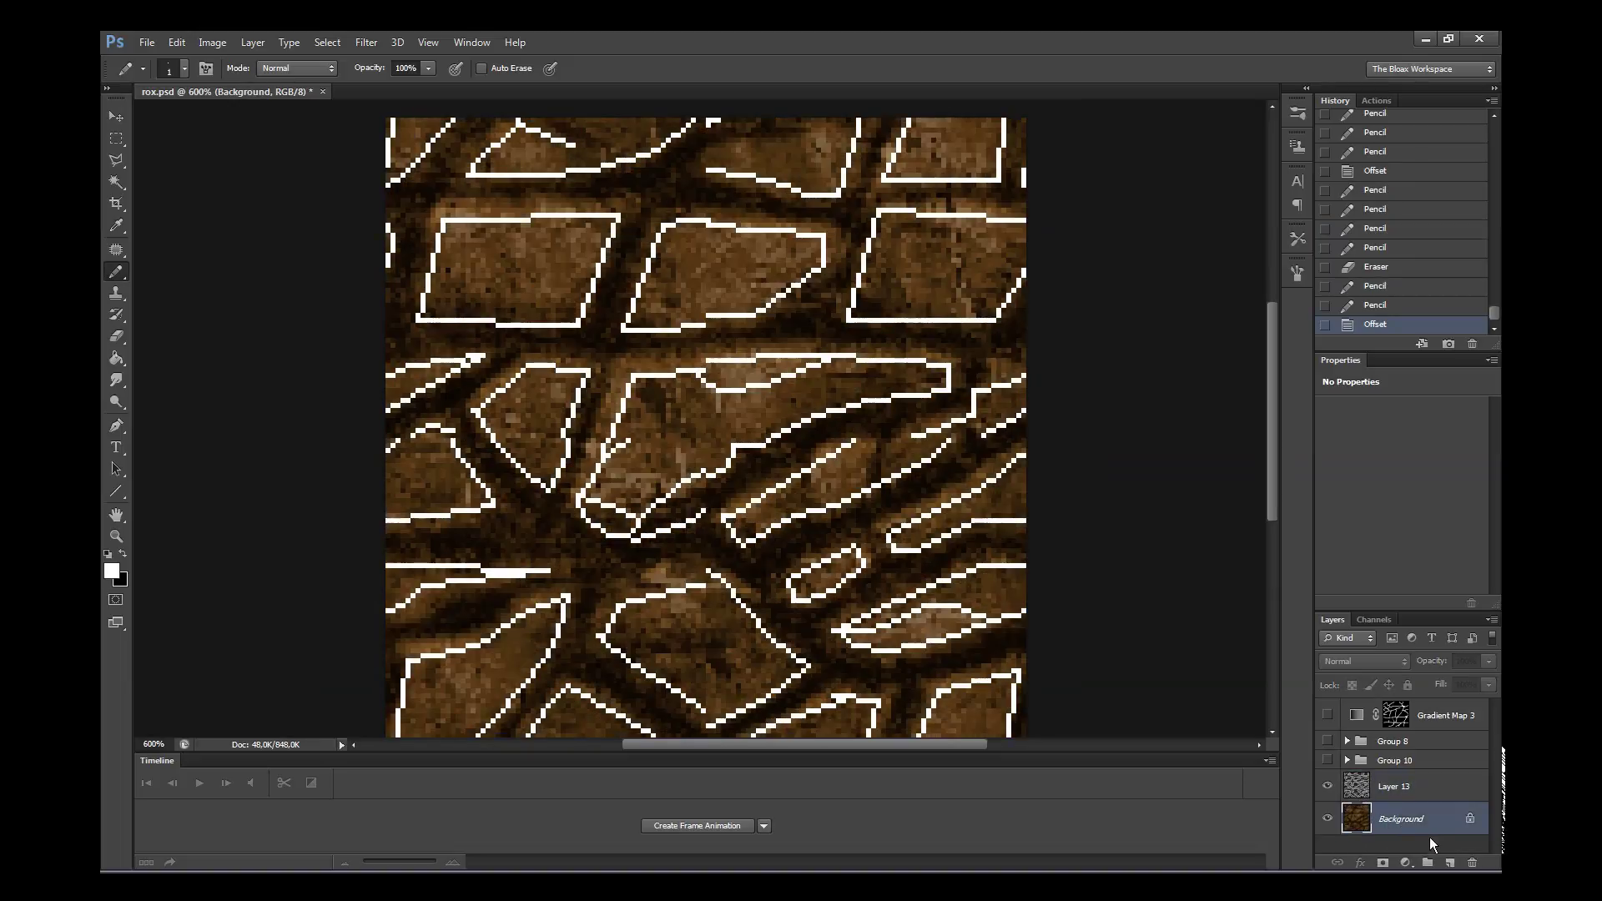
click(1402, 786)
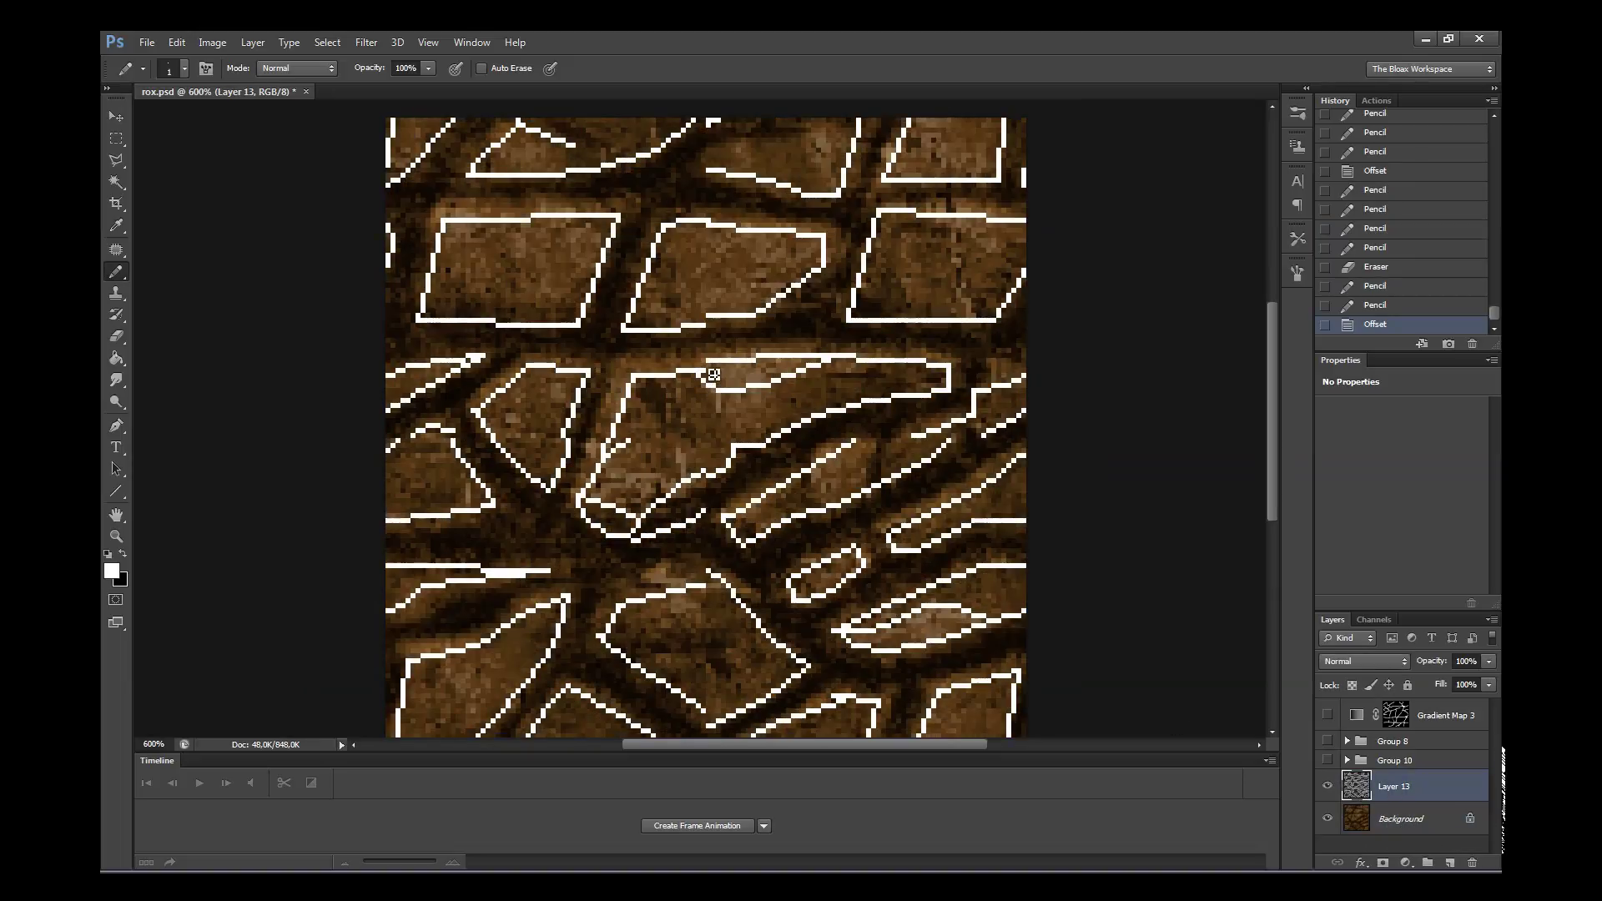
- Add a short outline stroke near the centre and tidy its stray pixels
drag(706, 374, 716, 385)
key(e)
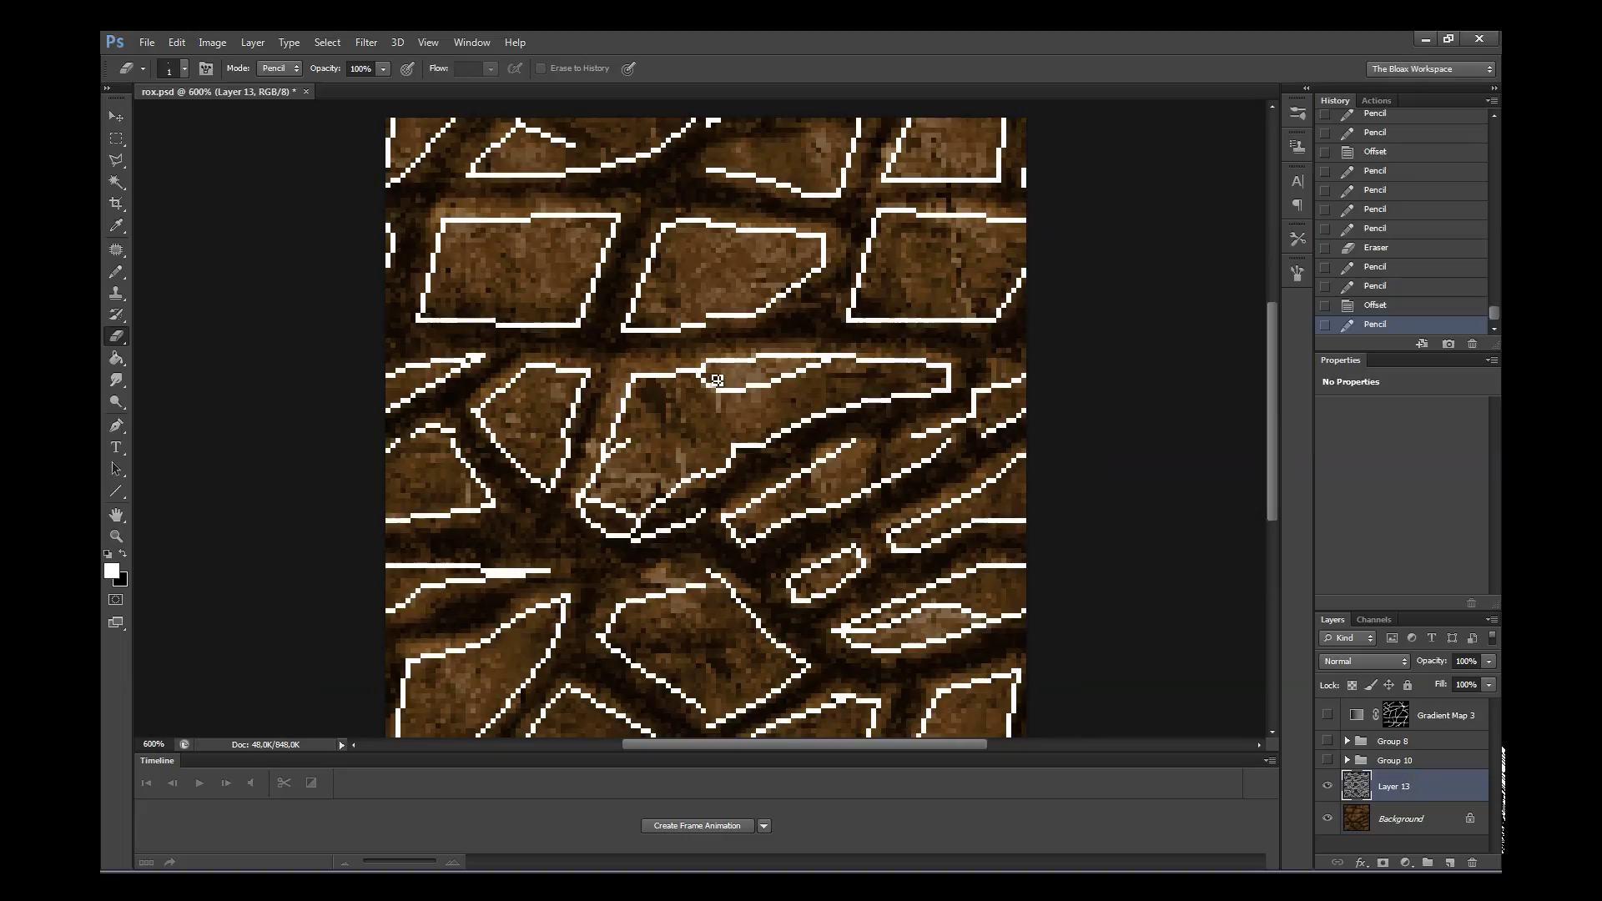
click(715, 383)
key(b)
click(711, 384)
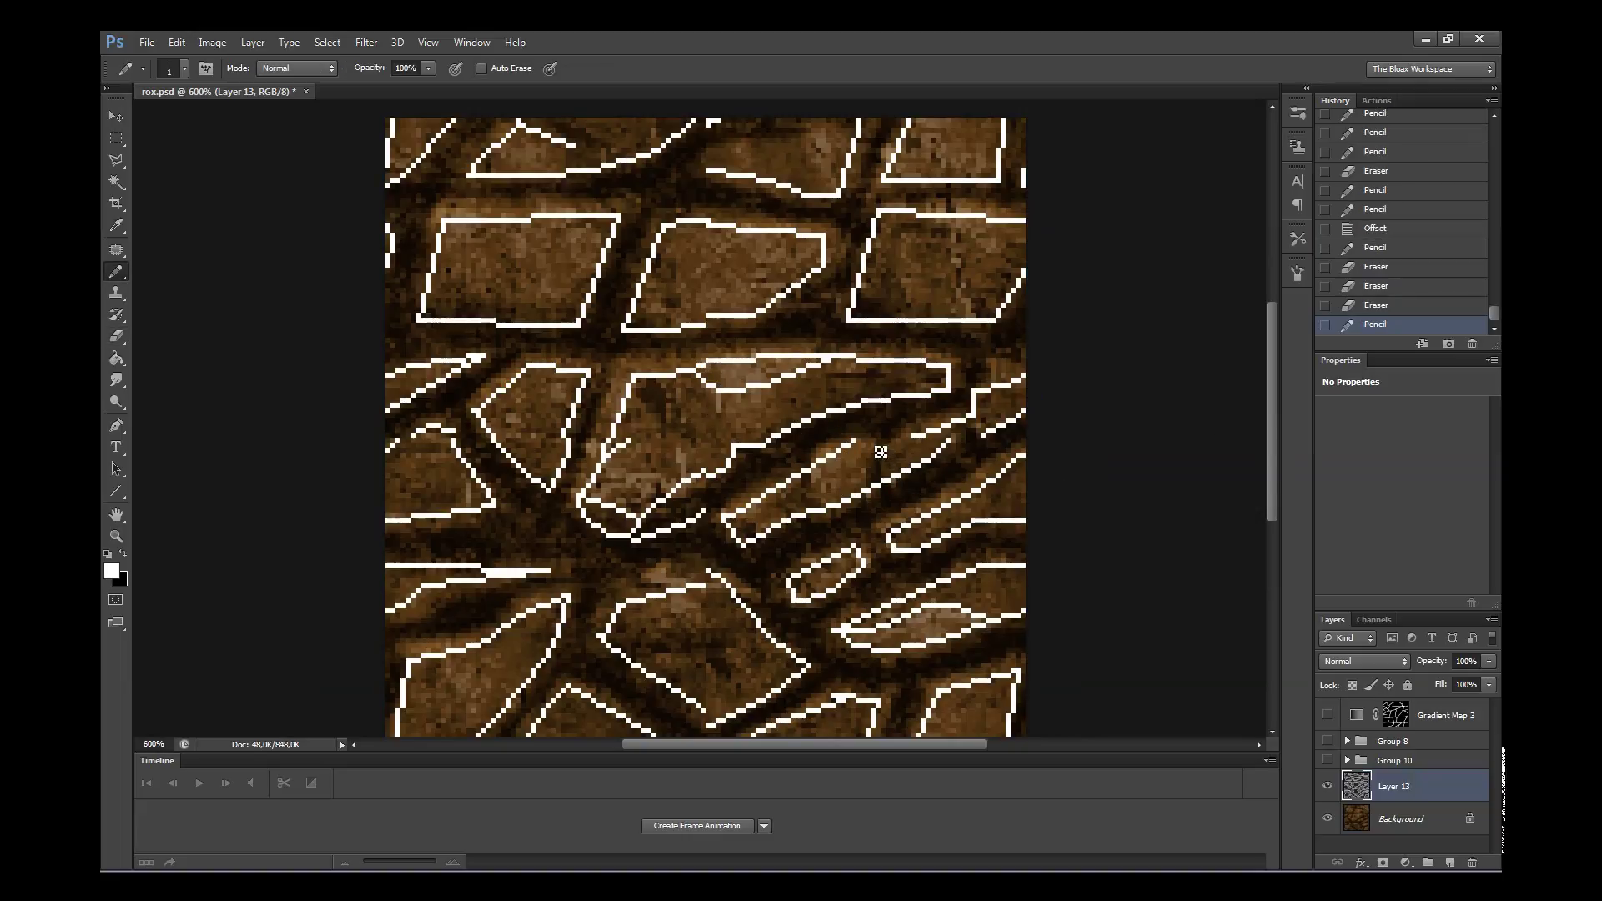
- Pencil outline pixels along the central stone's edge and the right-hand stone
click(921, 446)
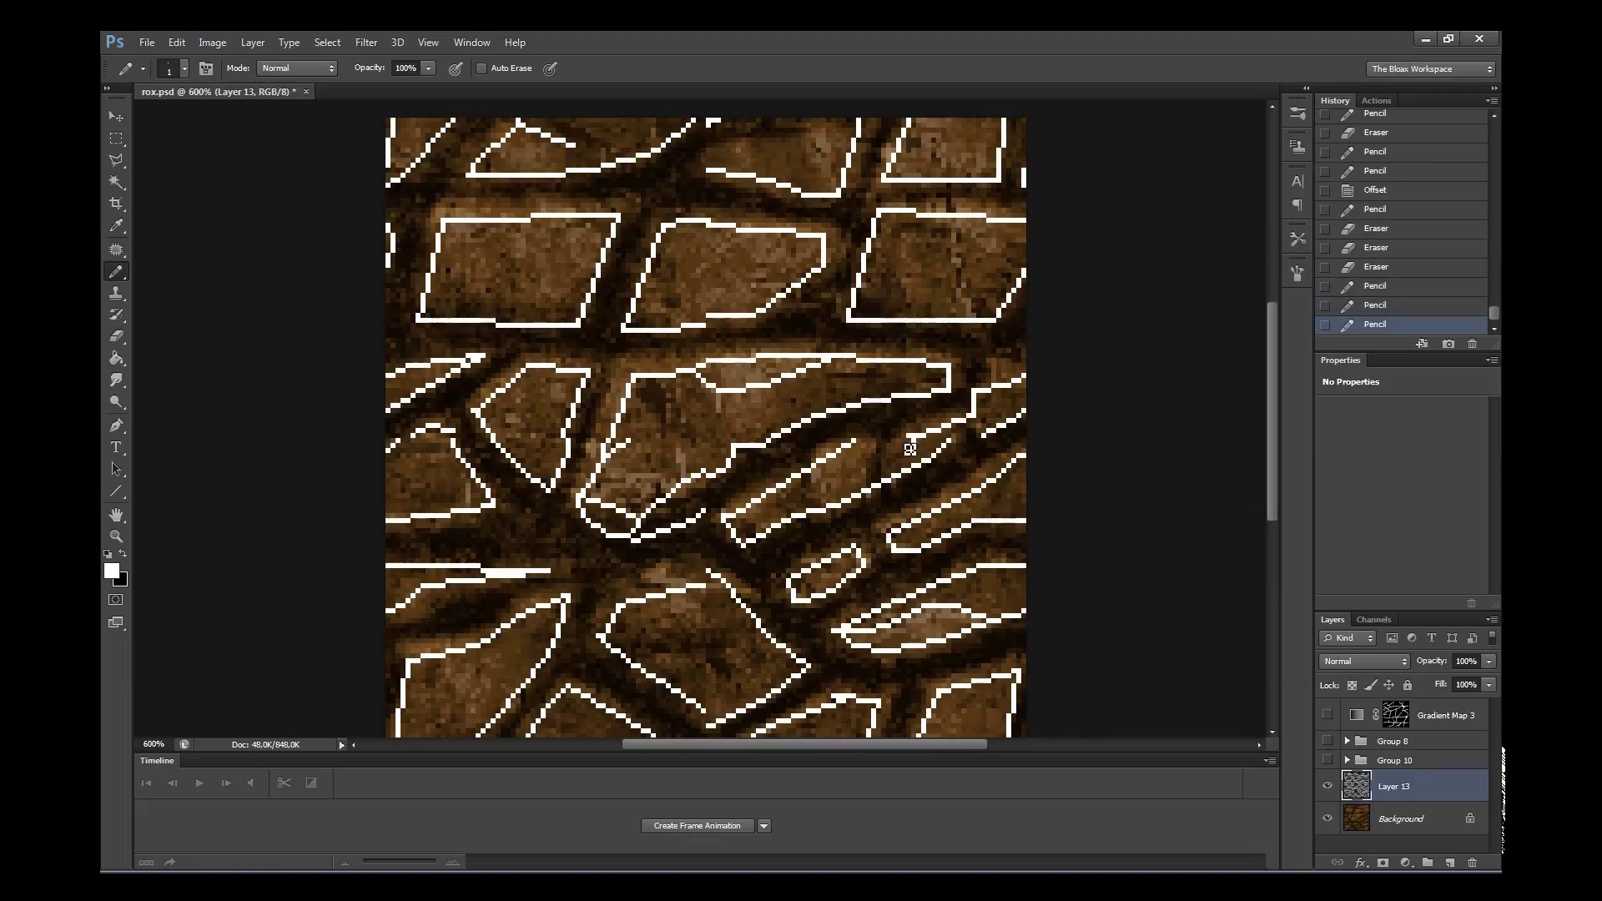
click(908, 451)
click(891, 464)
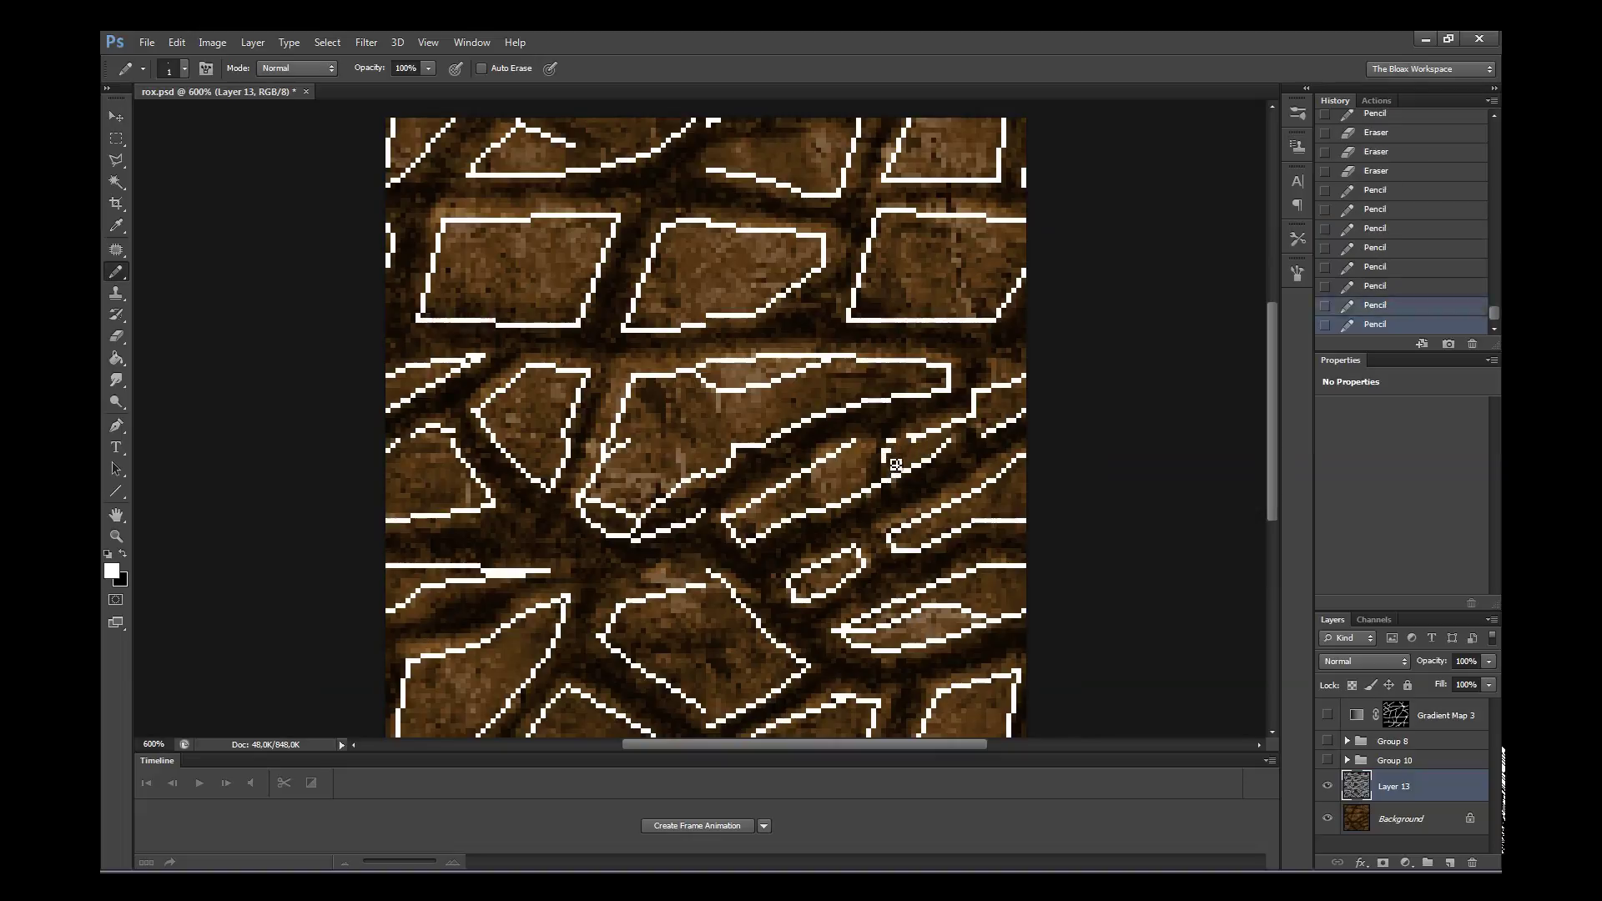
click(896, 460)
click(898, 457)
key(e)
key(b)
click(909, 447)
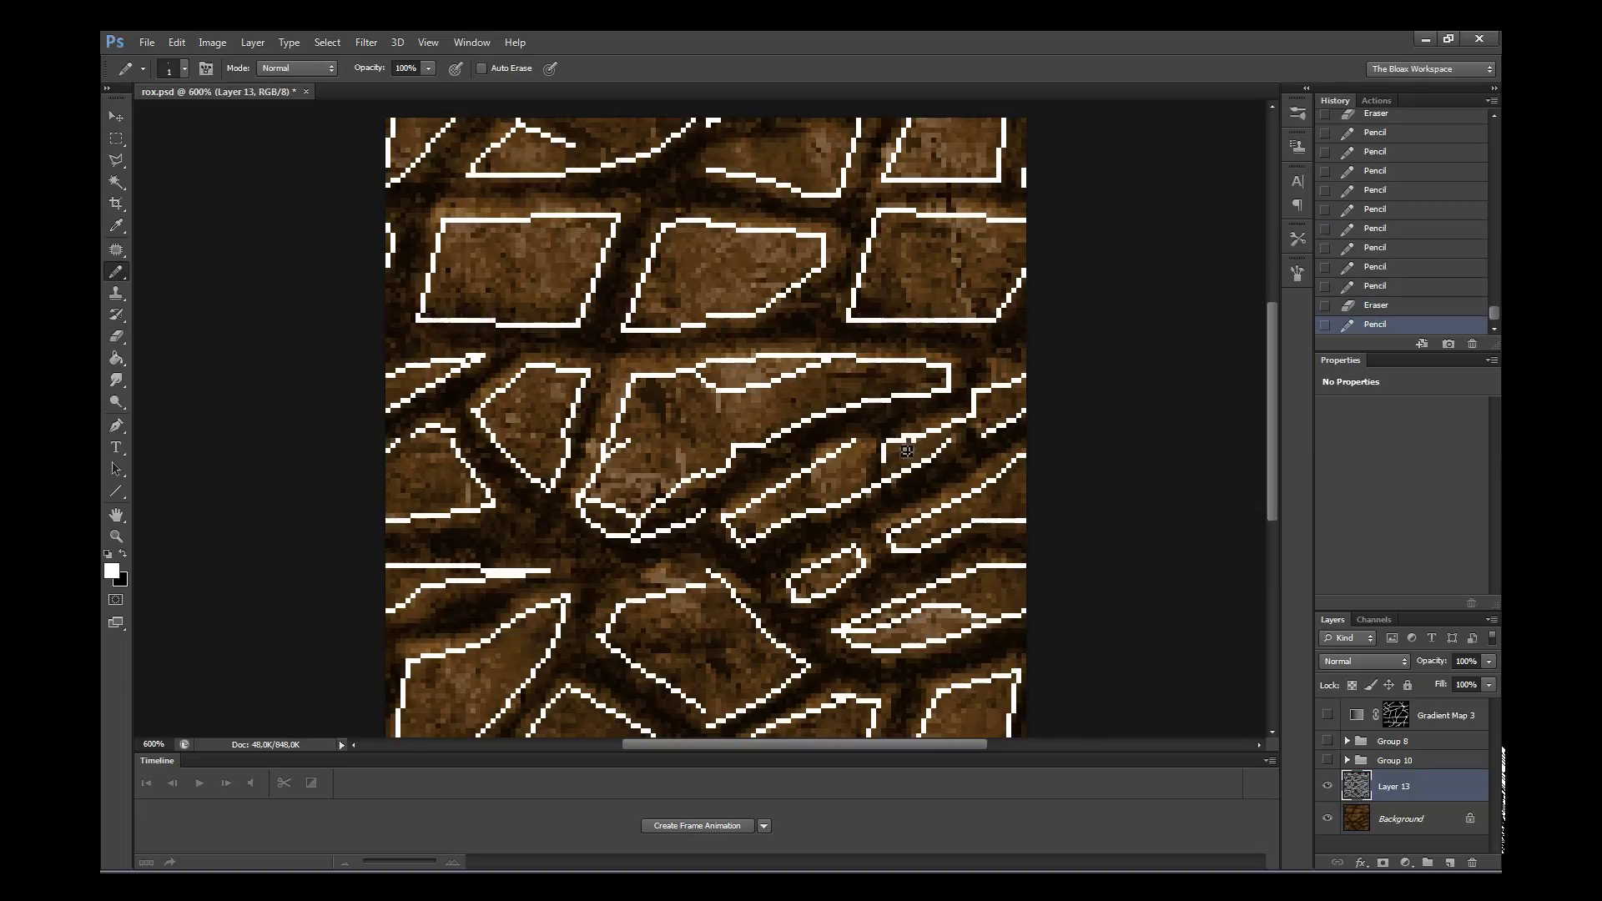
click(888, 455)
click(980, 450)
- Draw short outline strokes on the lower stones, including one stone's left edge
drag(1269, 459, 1270, 506)
key(e)
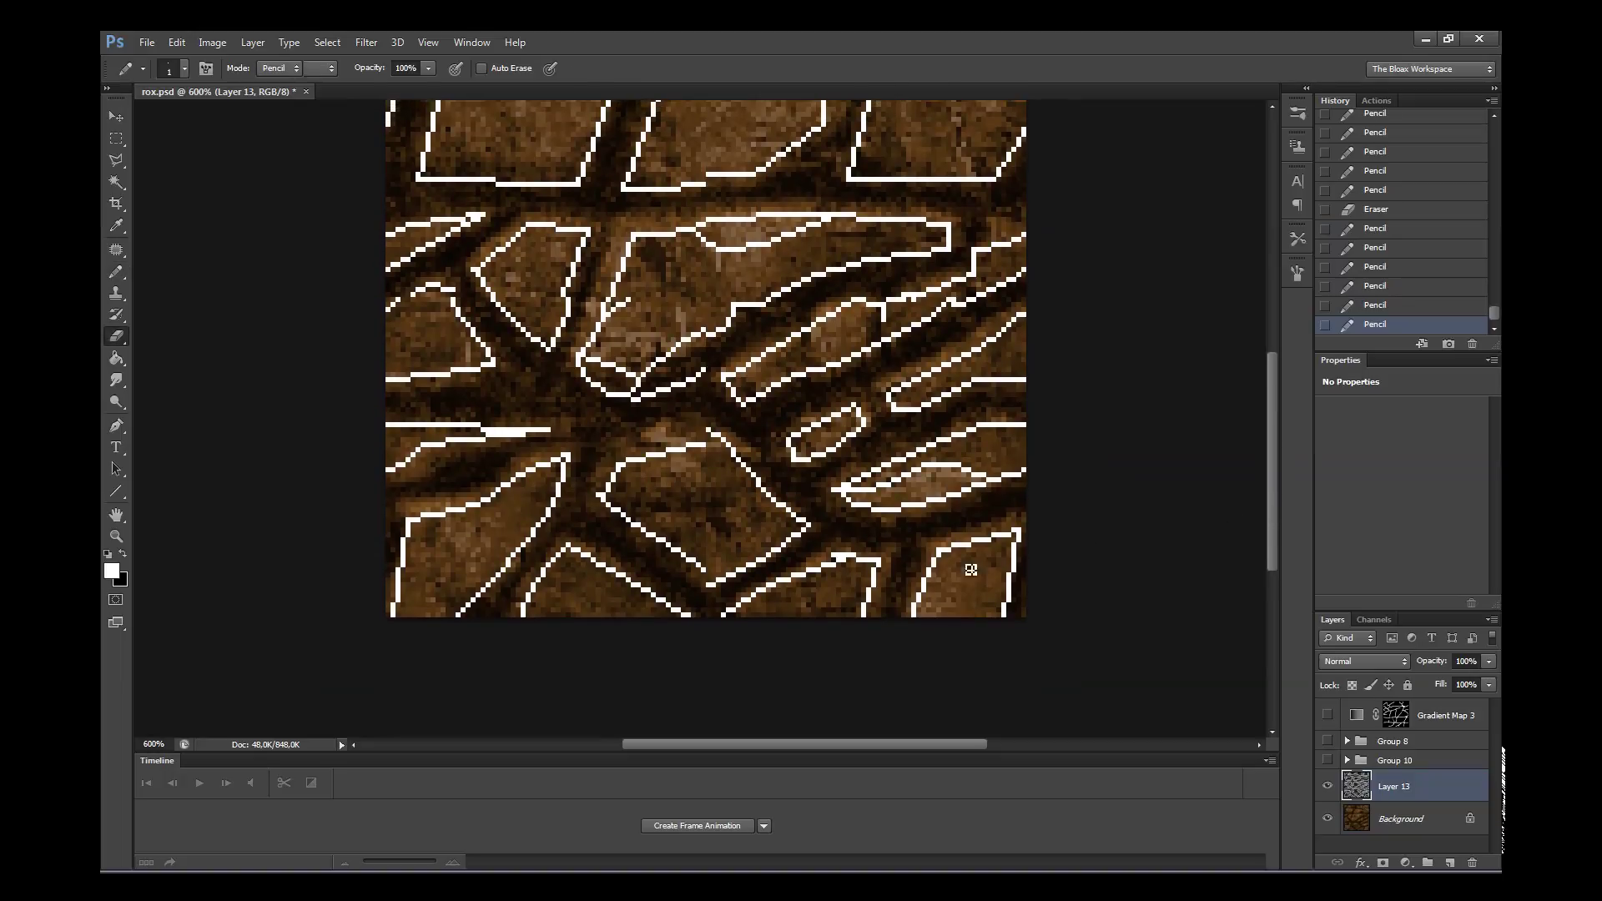
drag(1270, 501, 1268, 482)
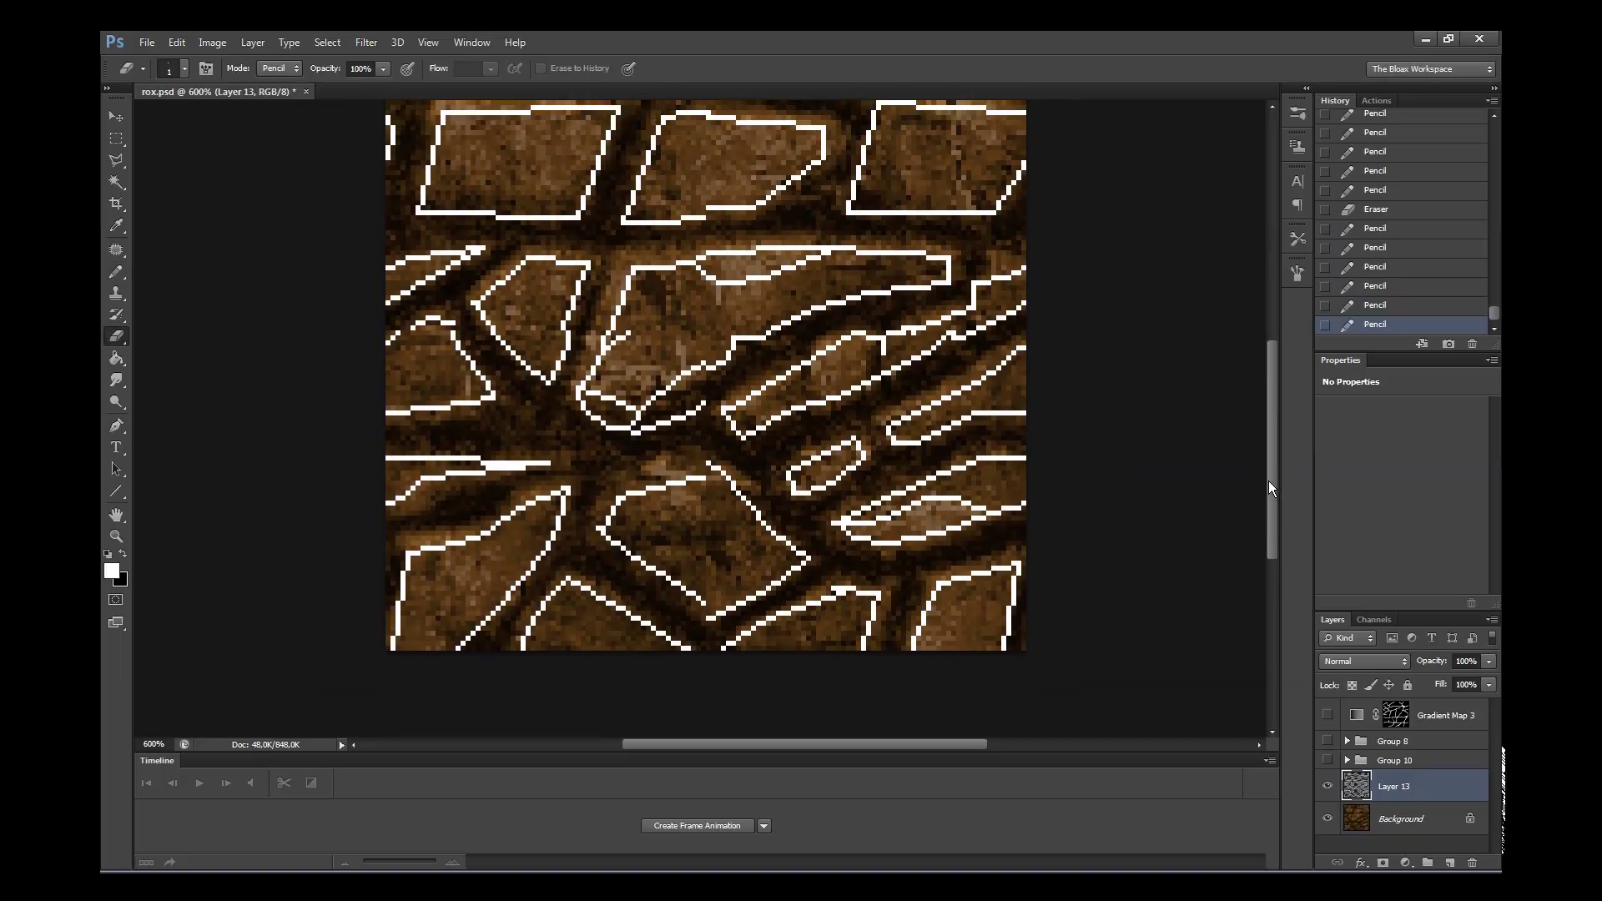
key(b)
drag(716, 497, 719, 488)
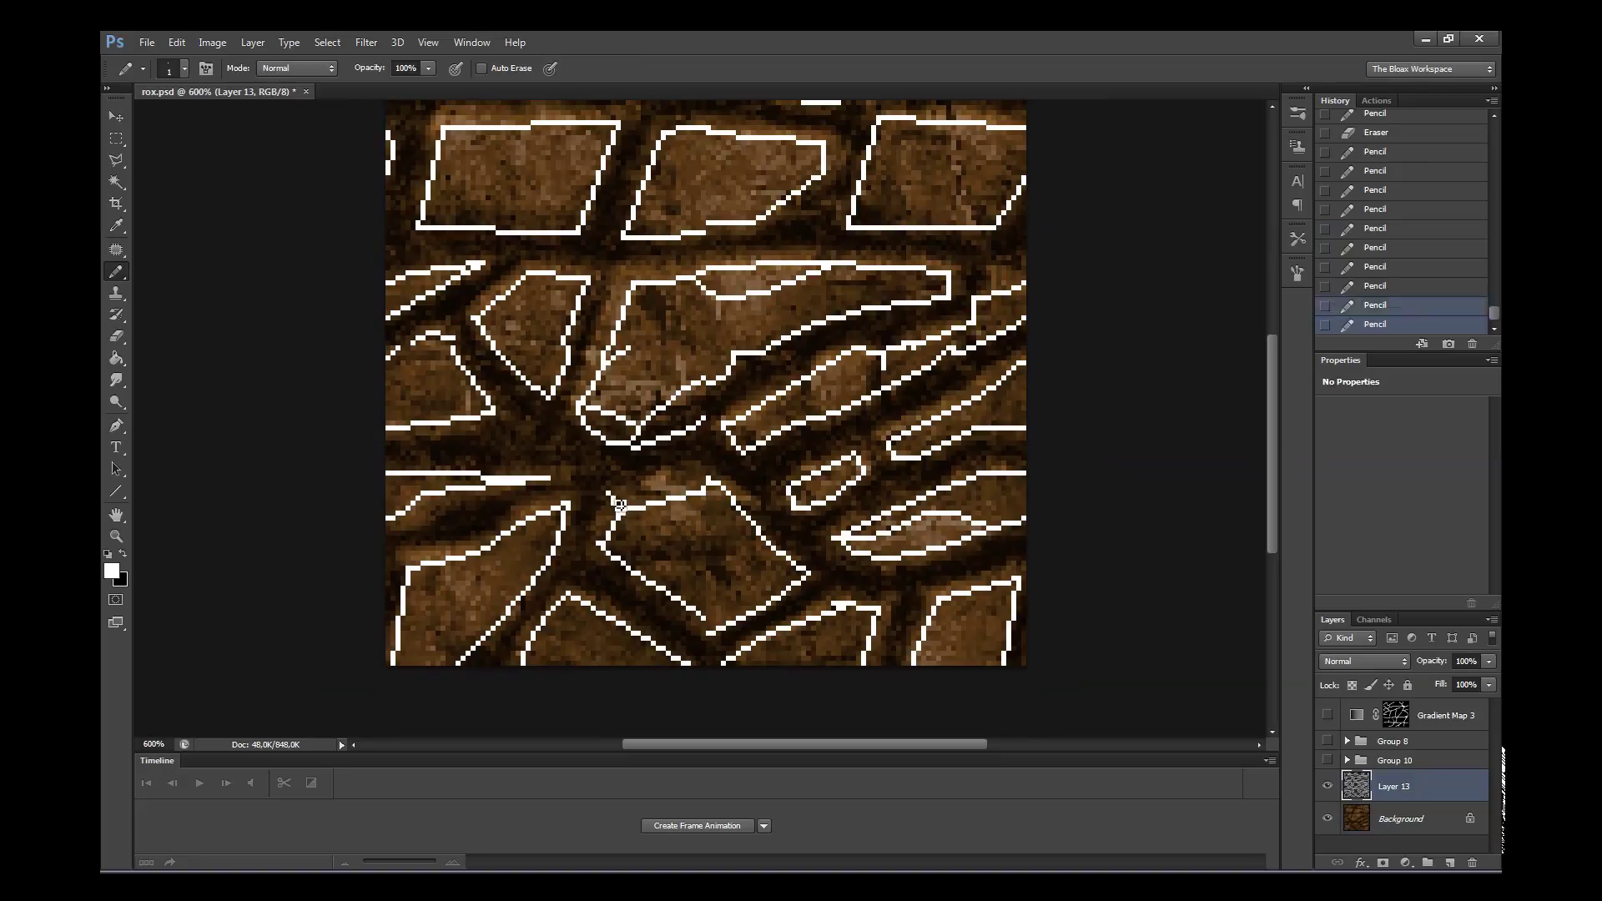
shift+click(680, 464)
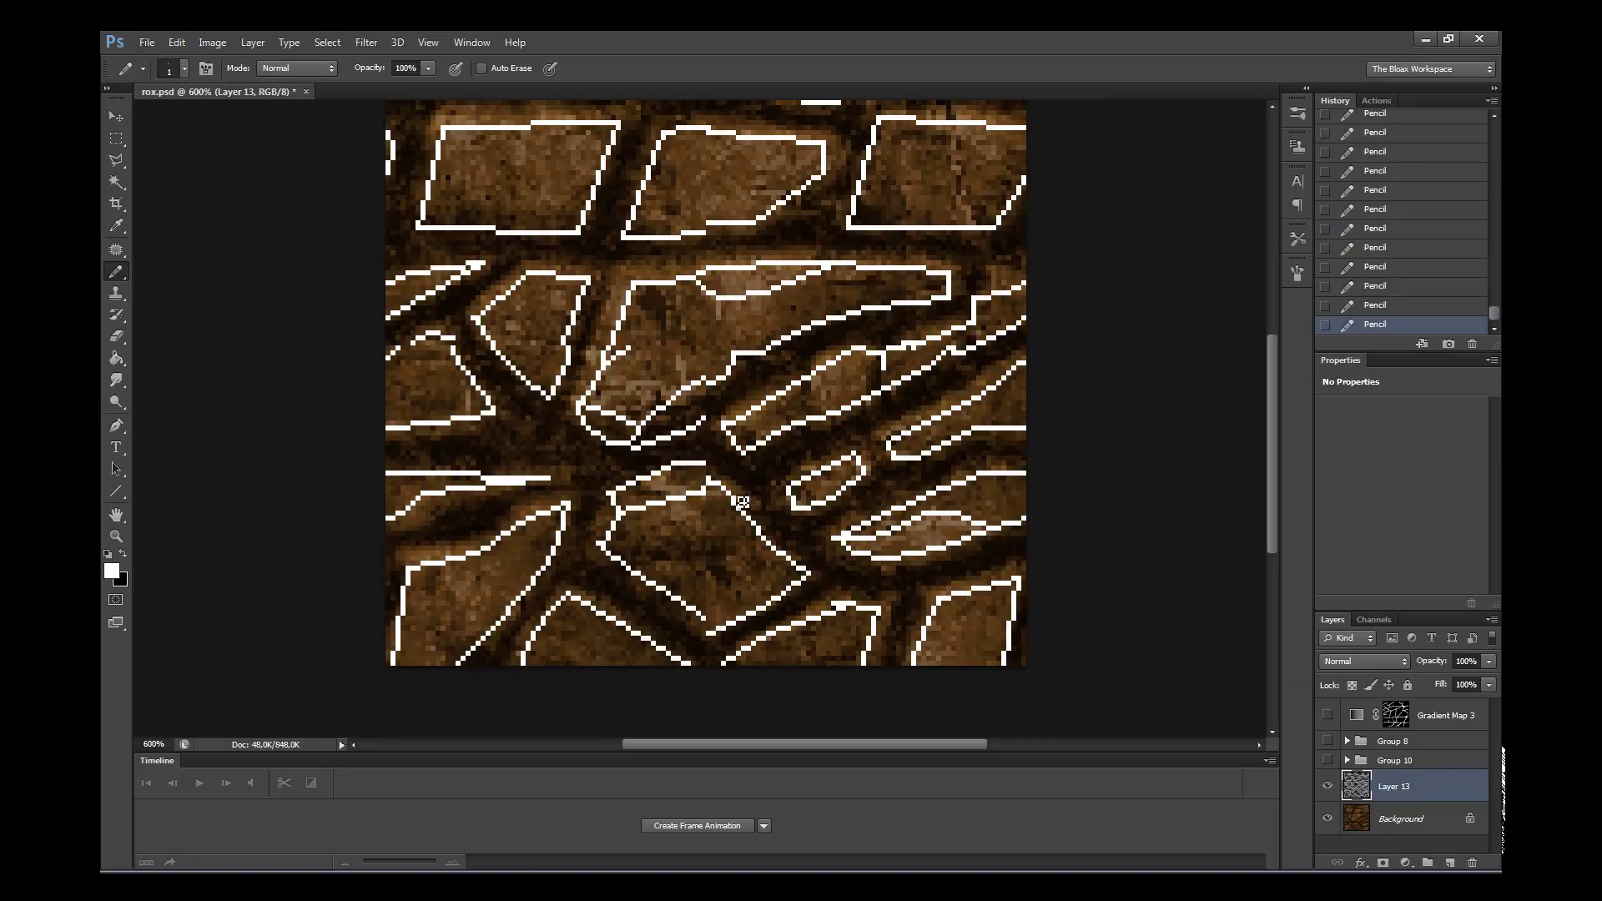
drag(608, 502, 602, 548)
drag(1275, 380, 1259, 325)
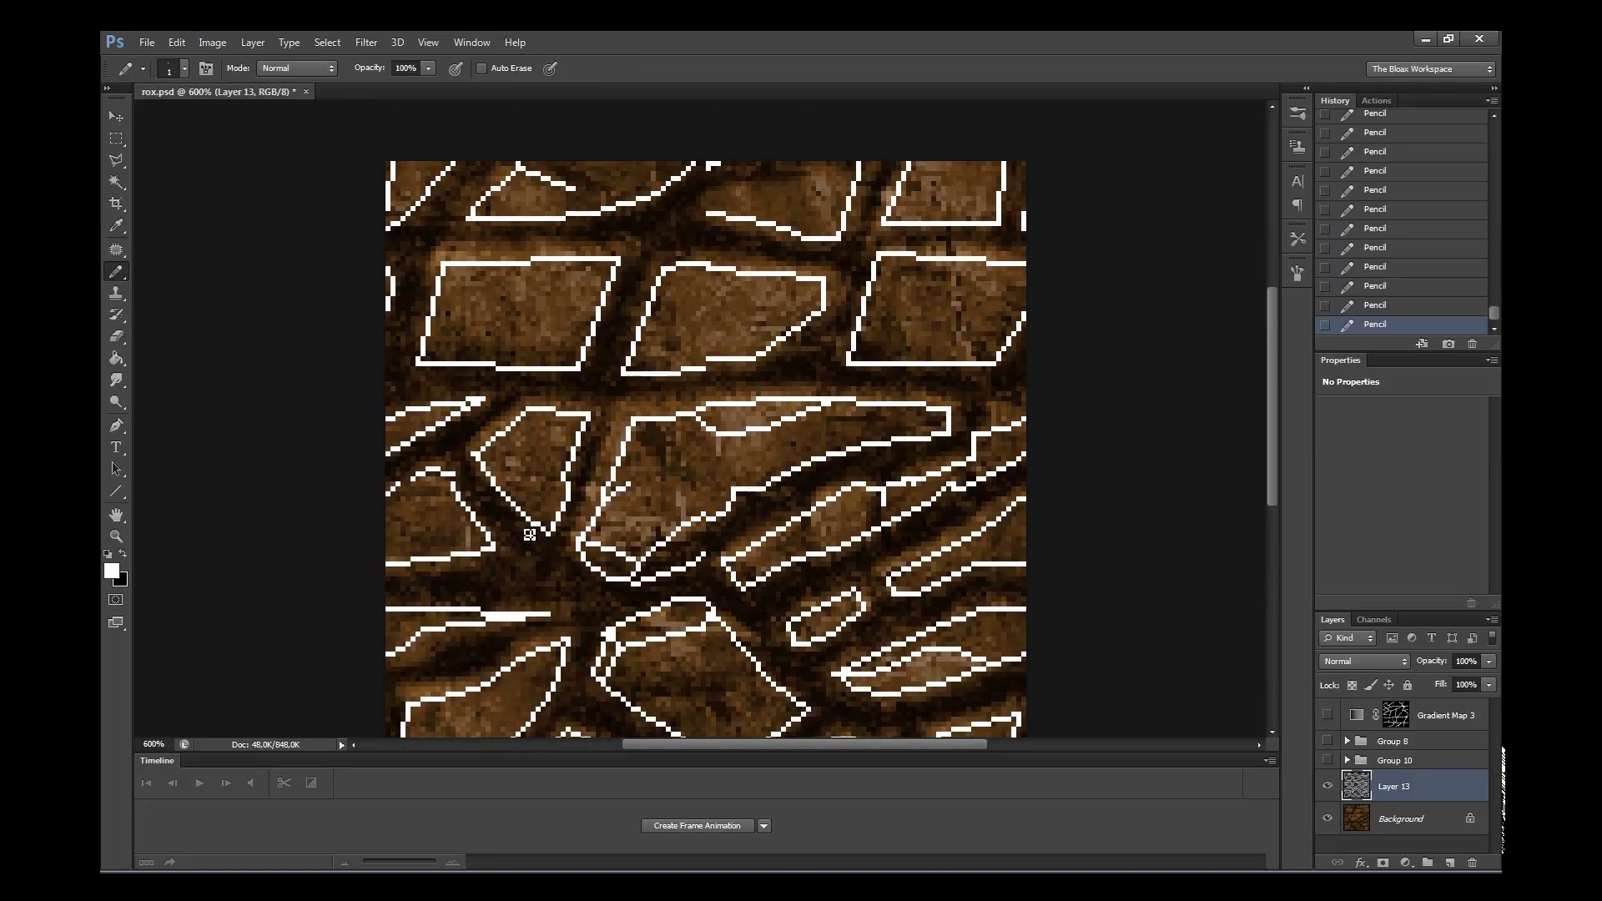
- Fix the left-side stone outline pixels, toggling the last stroke with undo to compare
key(e)
click(461, 484)
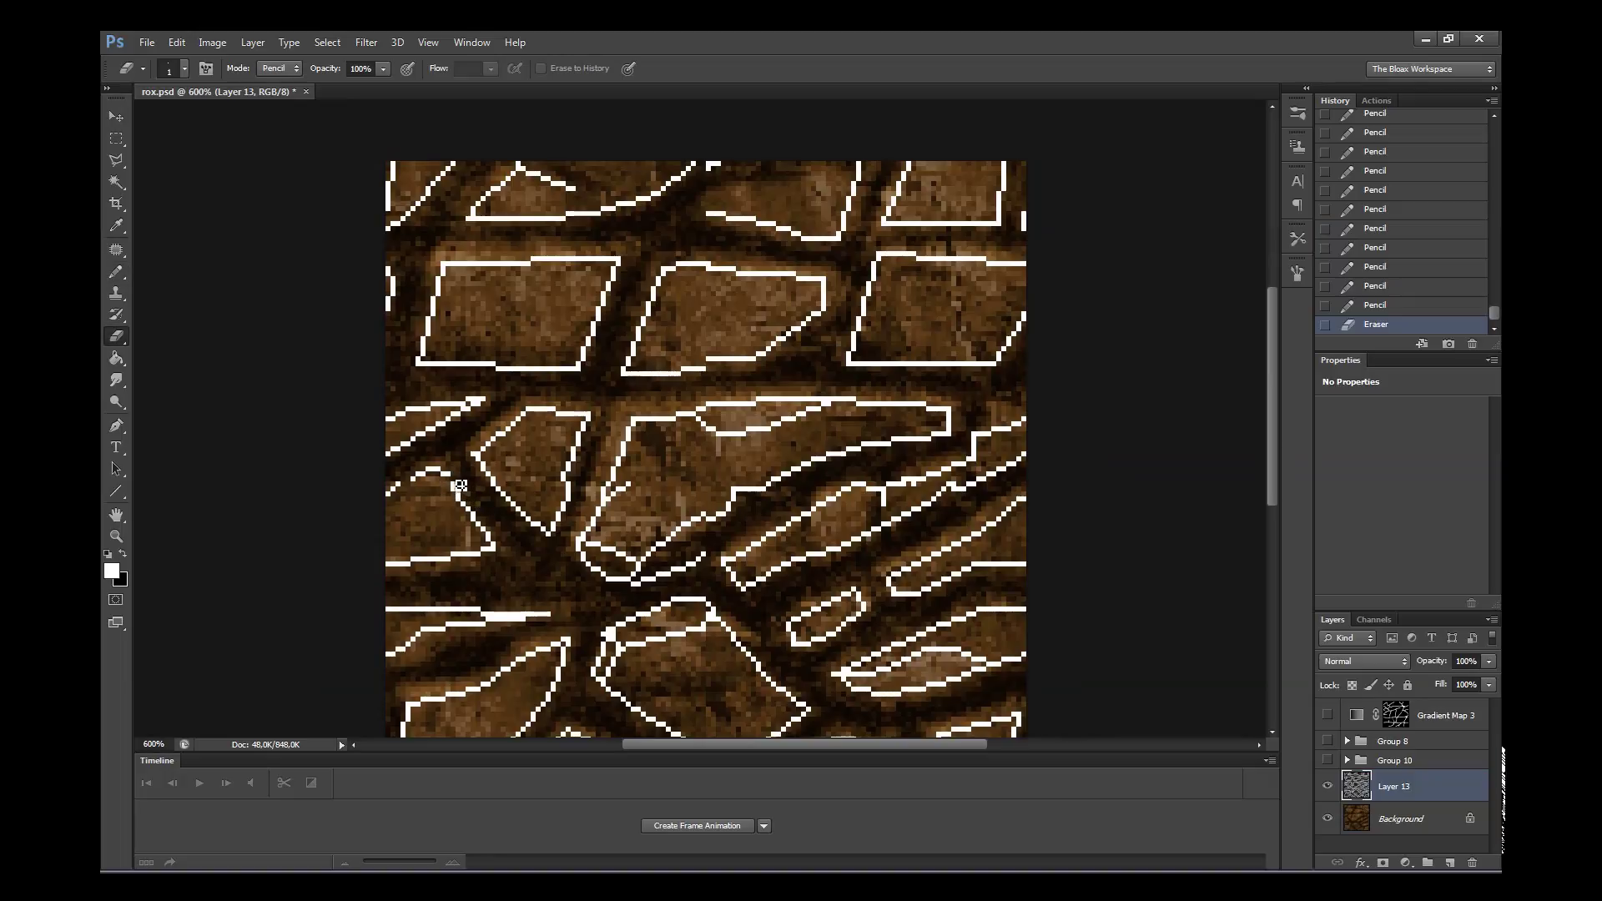
key(b)
click(453, 499)
key(ctrl+z)
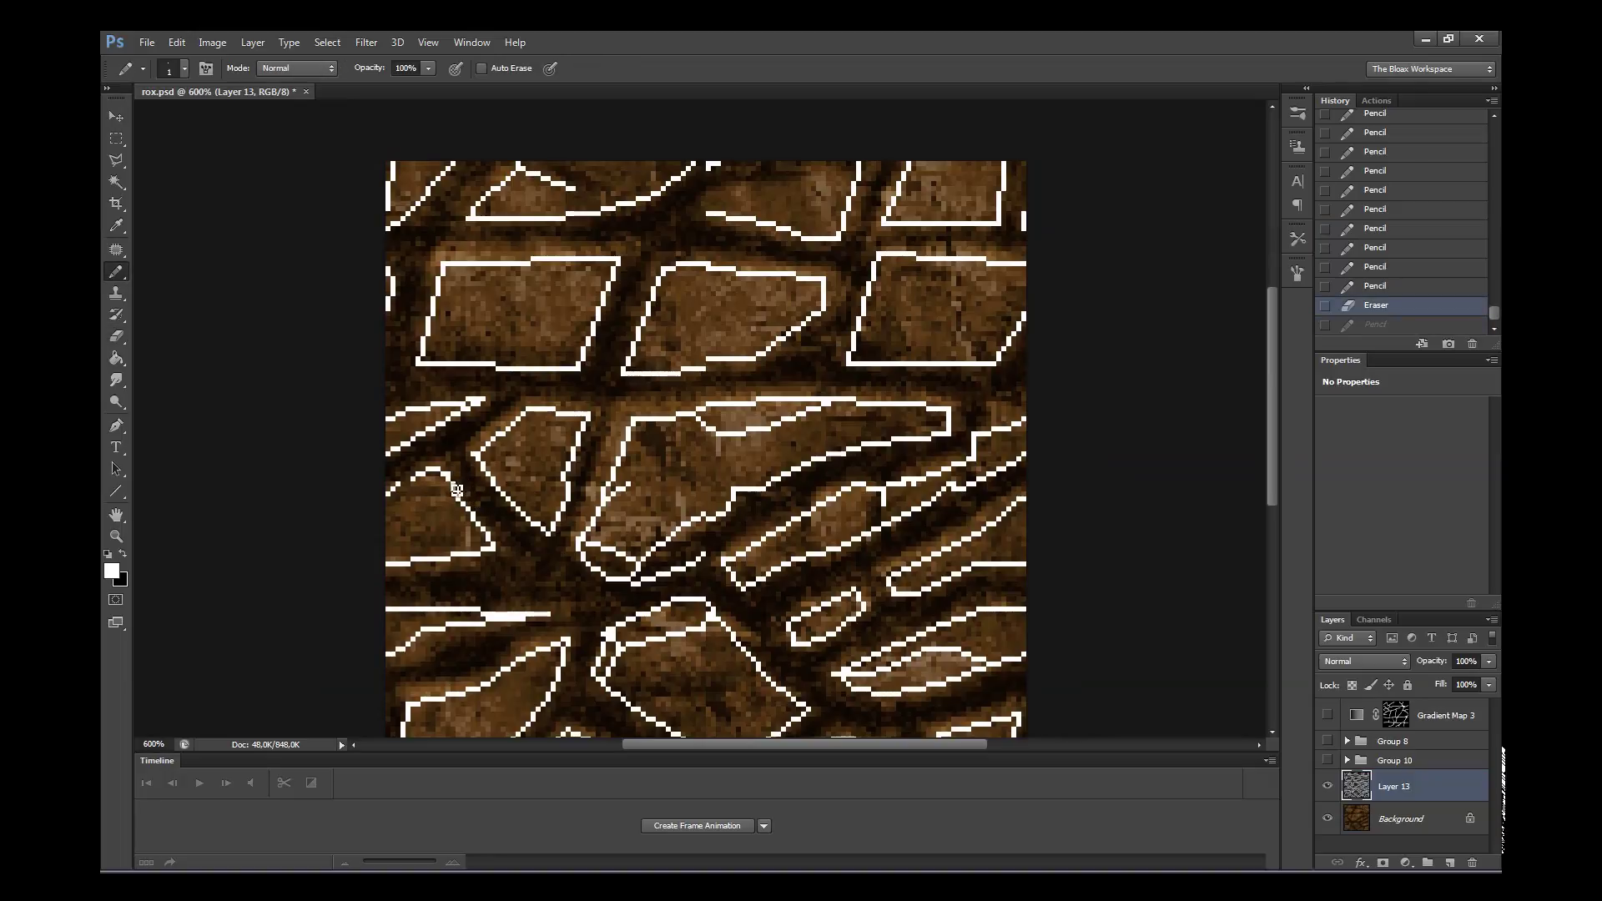
key(ctrl+z)
click(406, 484)
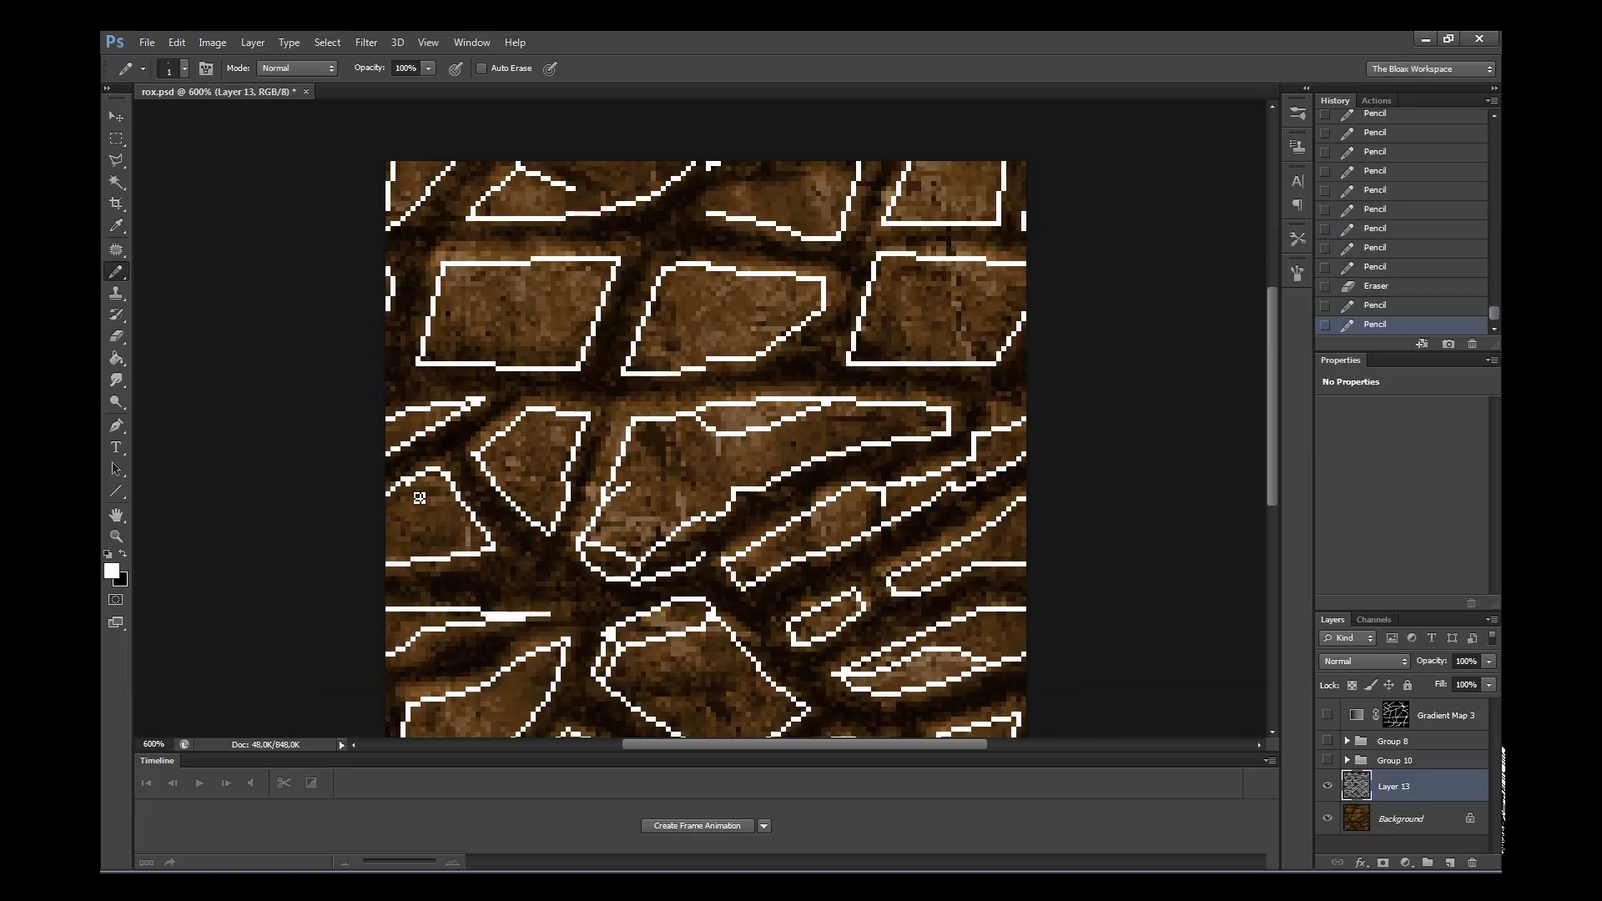
key(e)
click(418, 497)
key(b)
- Draw the upper stone's edge outline, then reapply the wrap-around Offset to Layer 13
click(713, 379)
key(e)
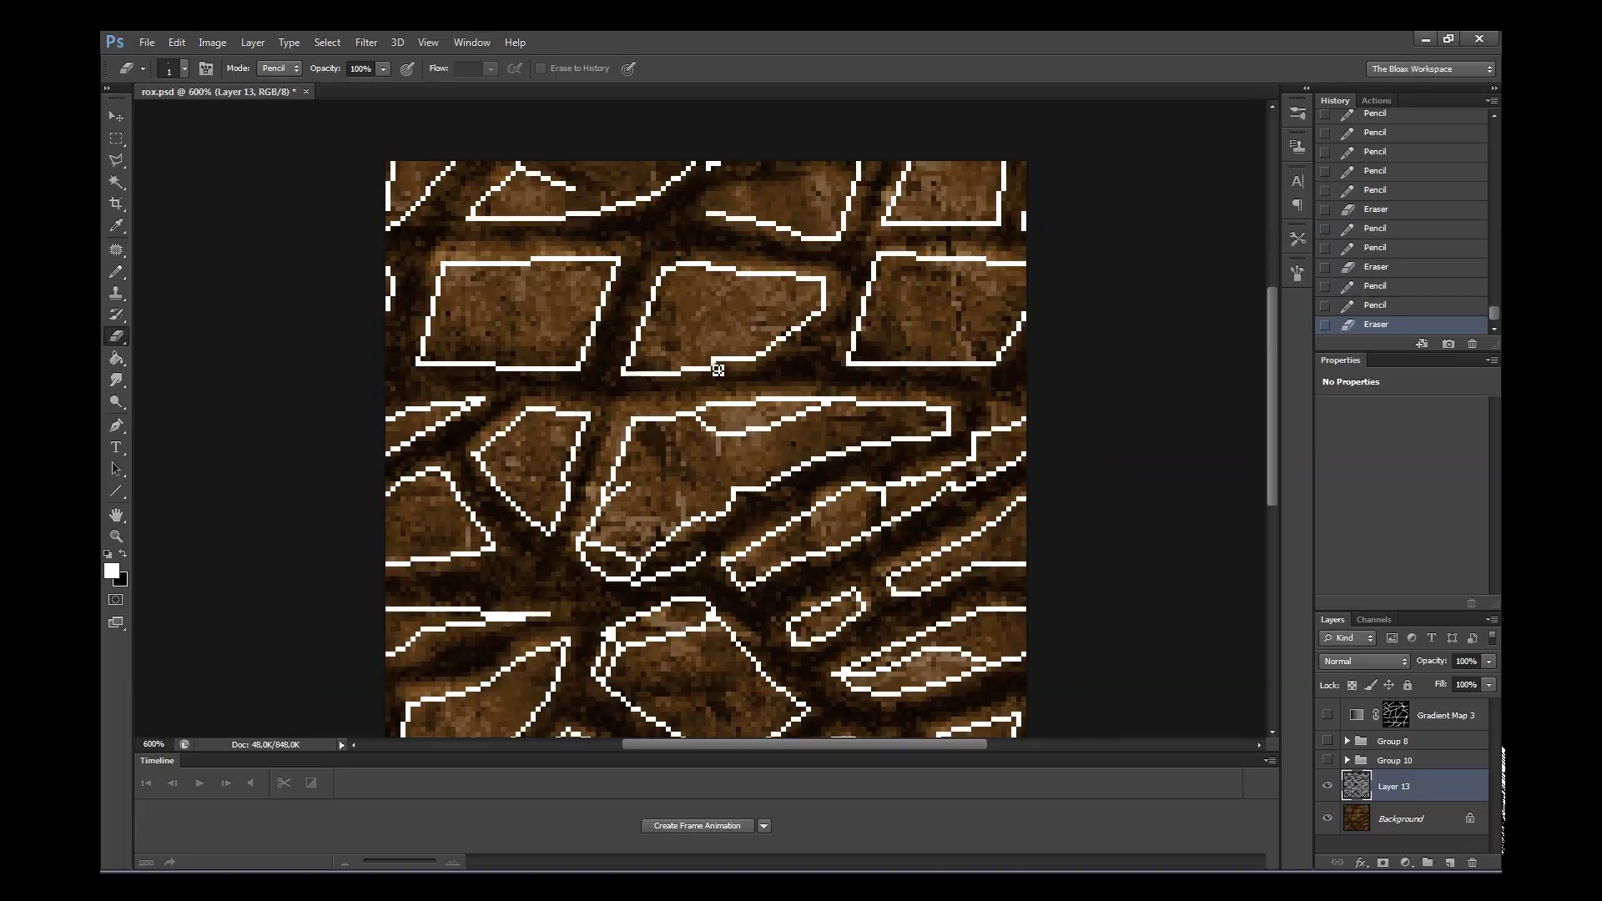
click(722, 368)
key(b)
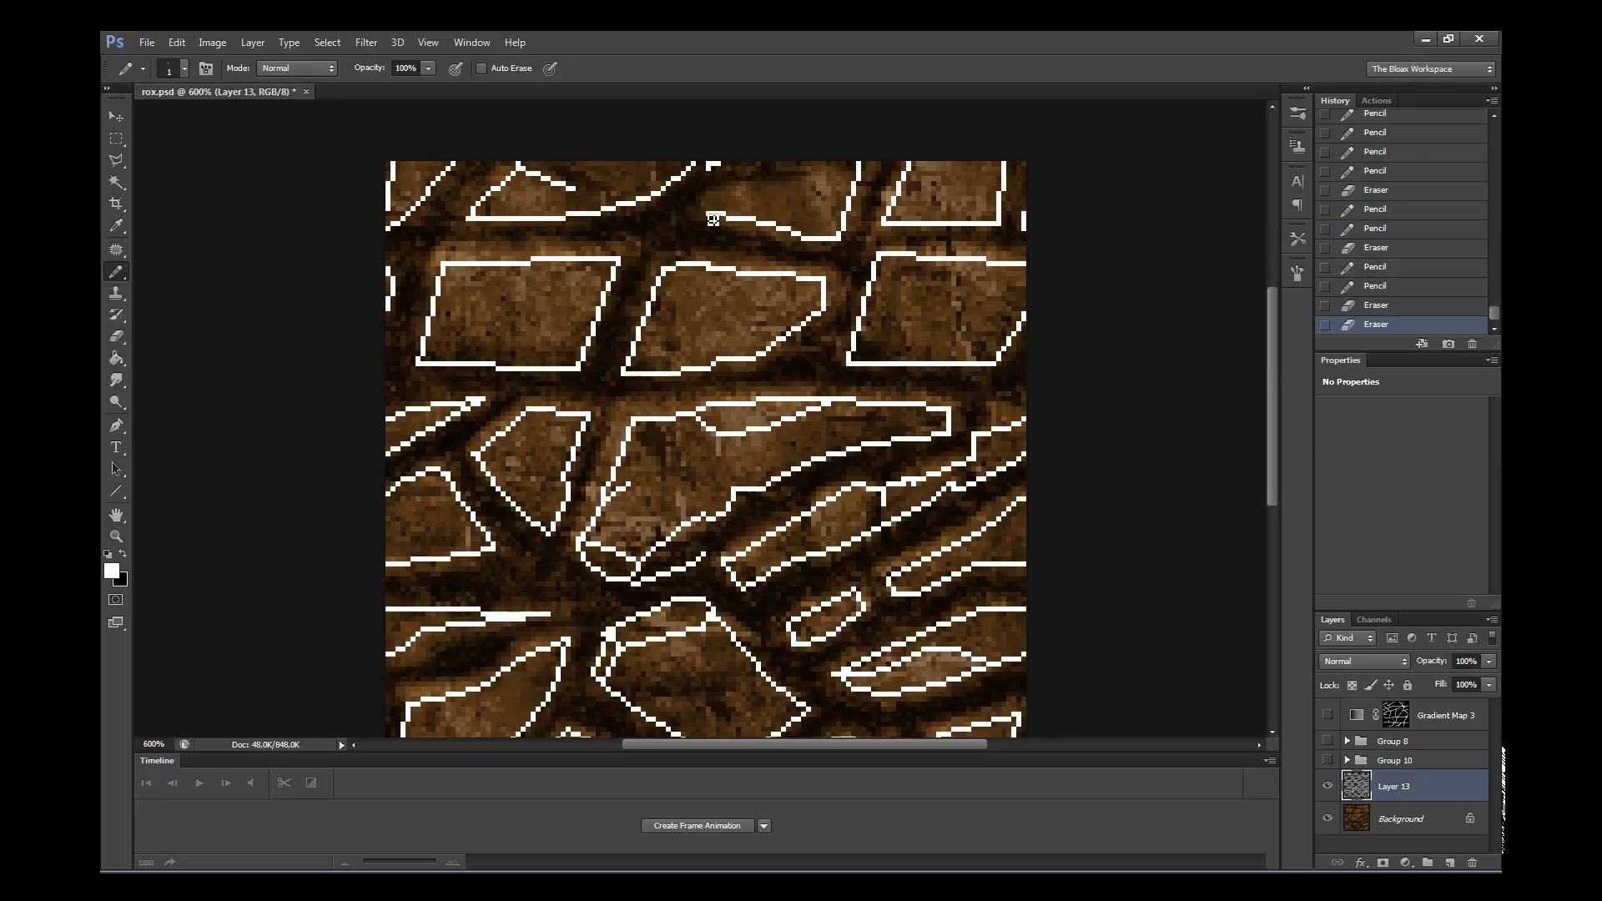
click(706, 211)
click(707, 221)
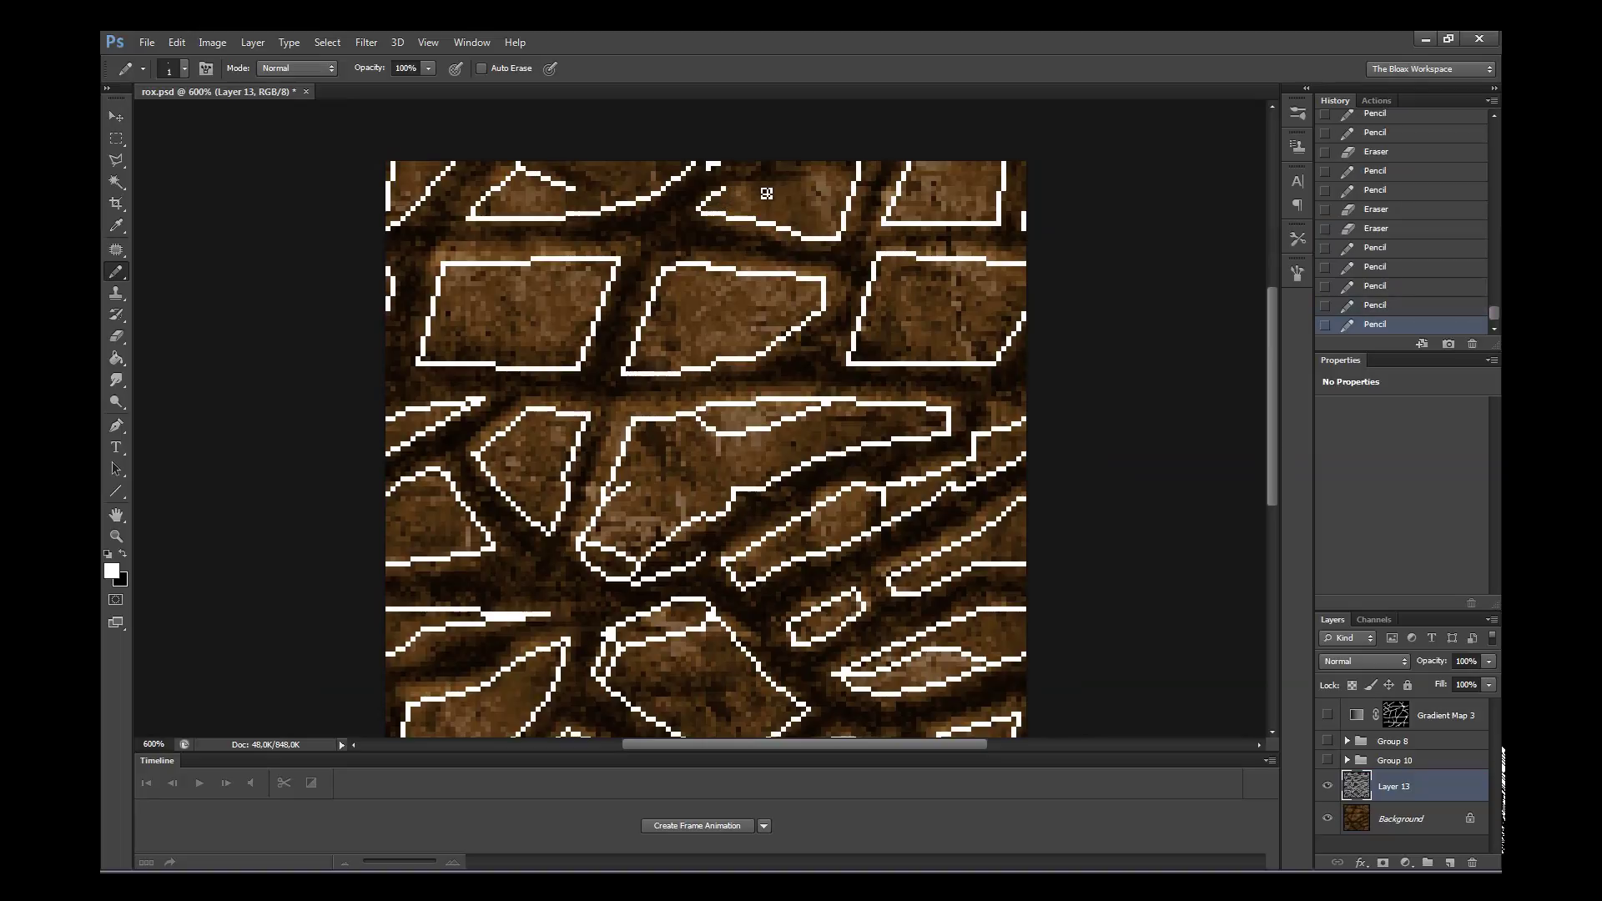
mouse_move(707, 219)
mouse_down()
mouse_move(811, 176)
mouse_move(719, 177)
mouse_move(761, 171)
mouse_up()
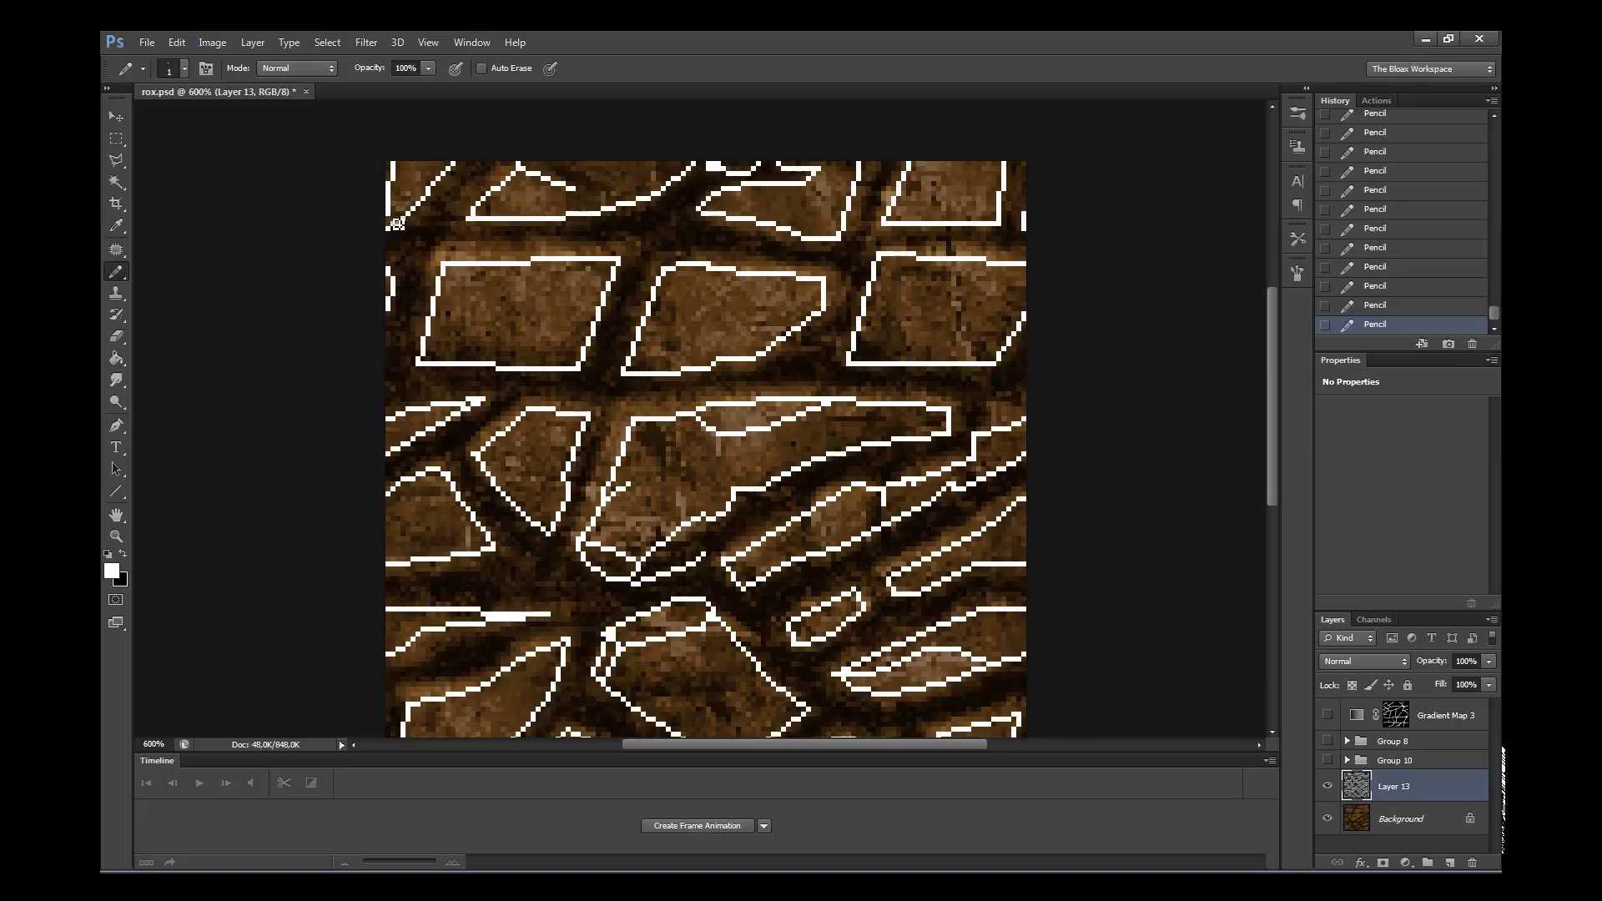
key(ctrl+f)
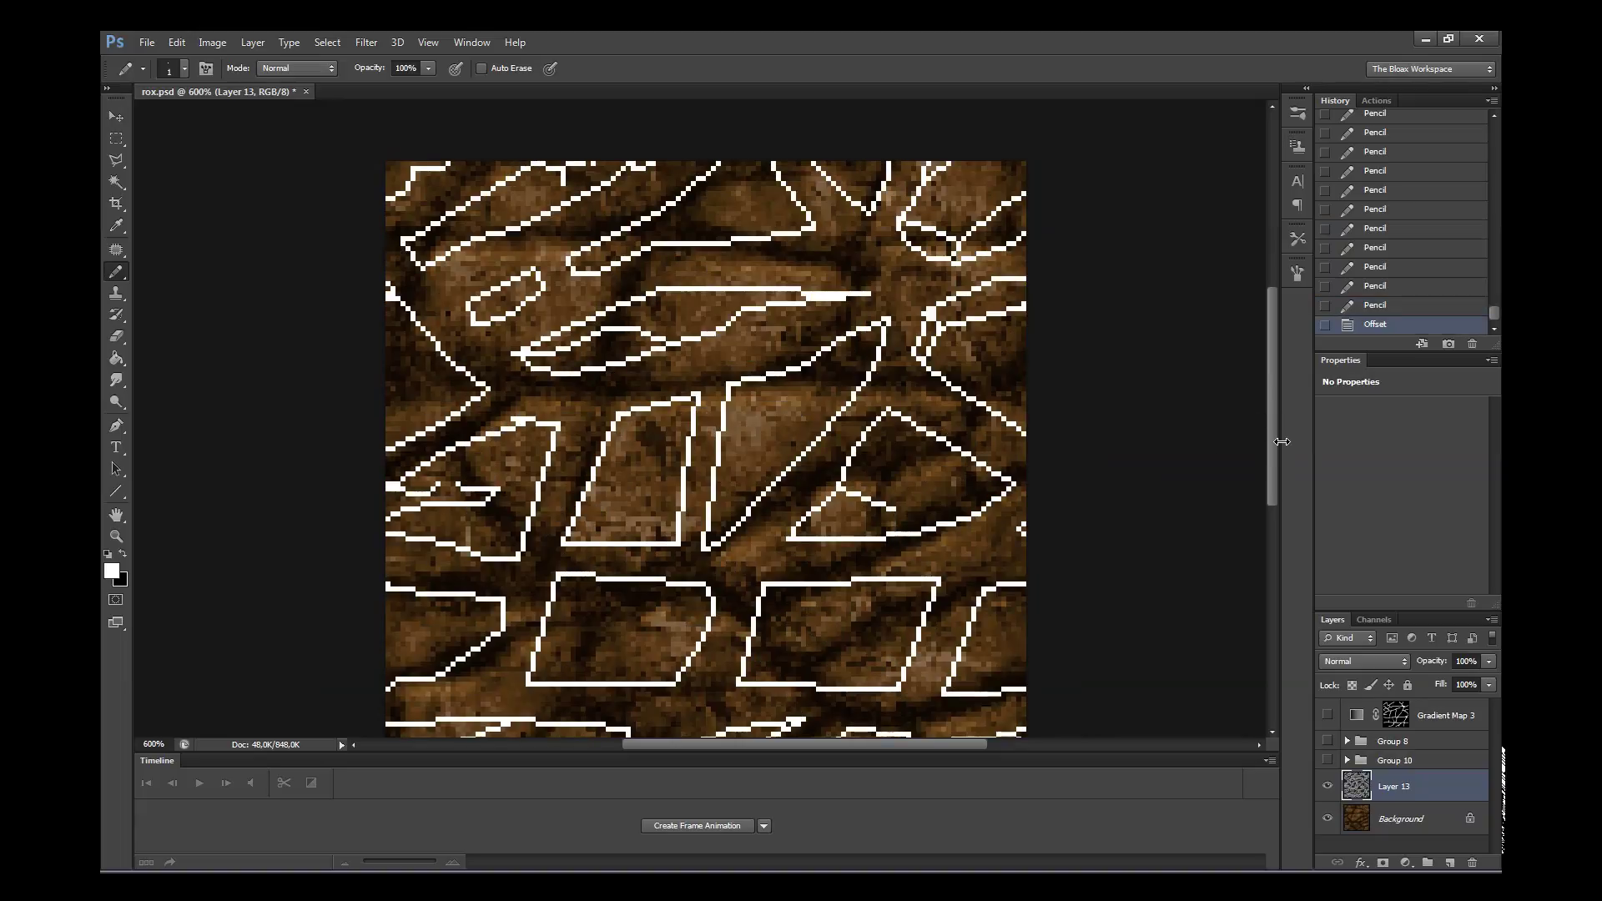
- Reapply the Offset to the Background layer and toggle Layer 13's visibility to compare
click(1412, 816)
key(ctrl+f)
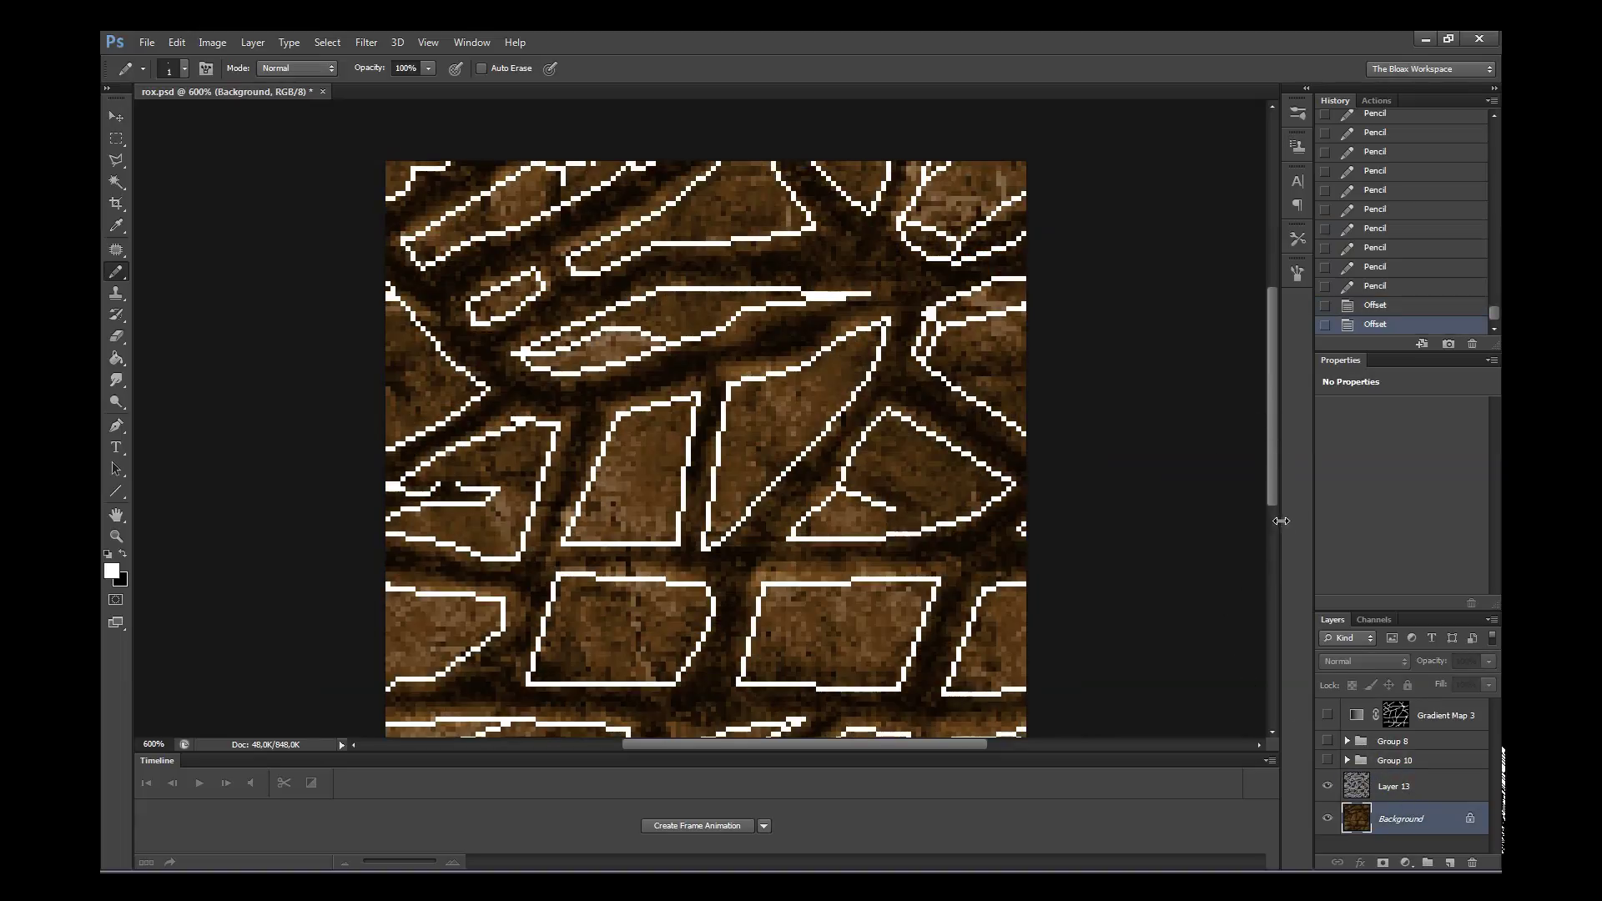
mouse_move(1281, 520)
mouse_down()
mouse_move(1283, 573)
mouse_move(1282, 510)
mouse_up()
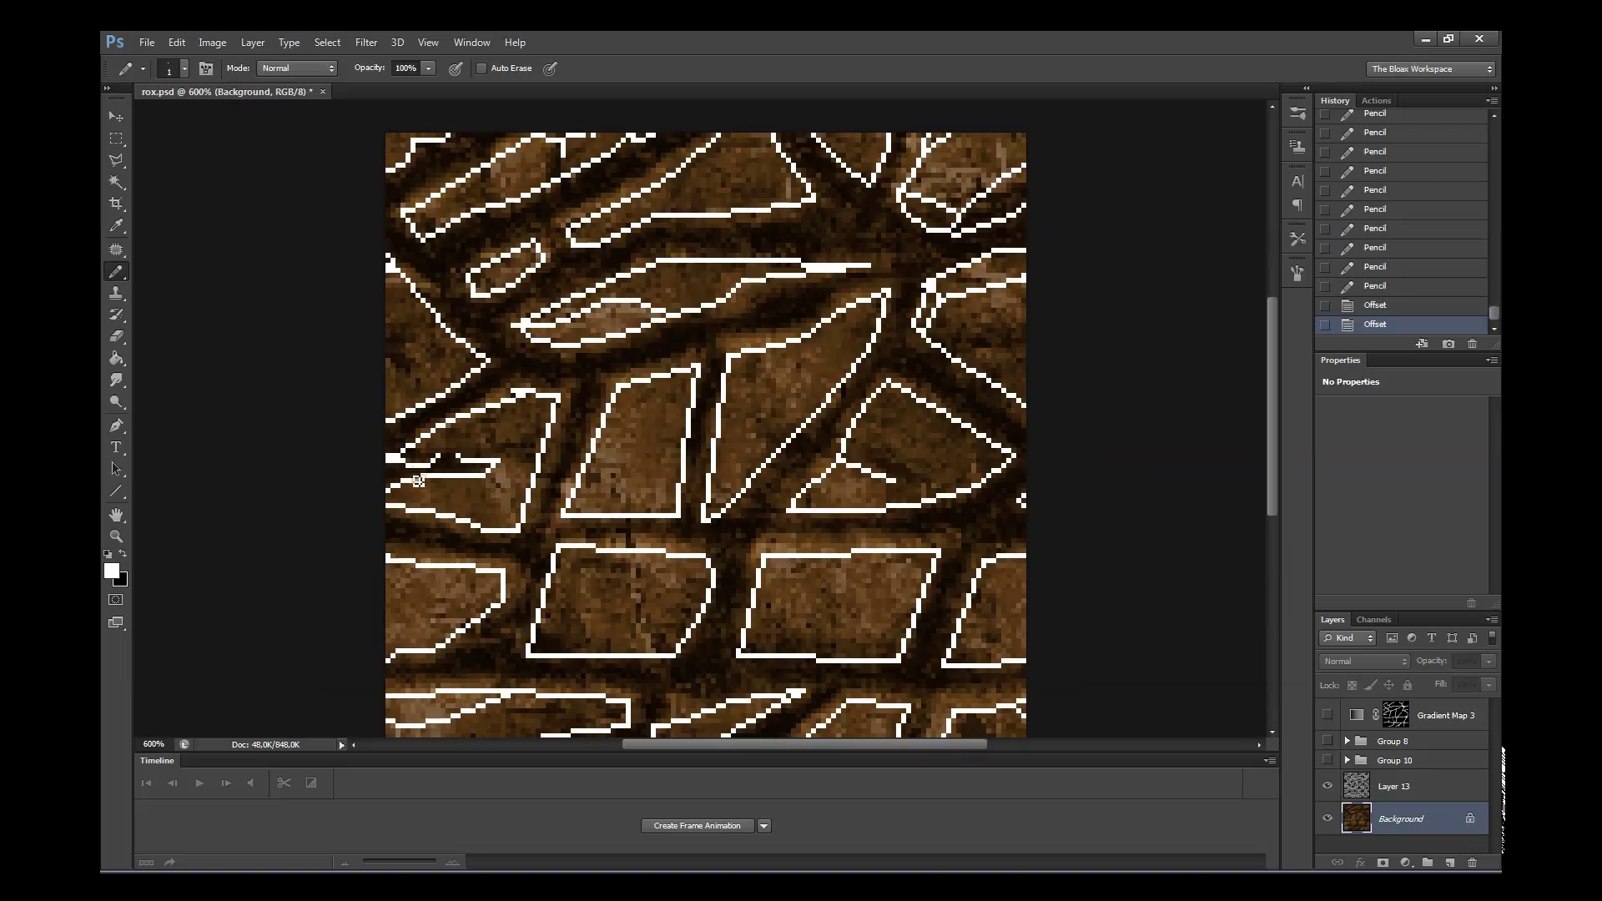
click(1377, 786)
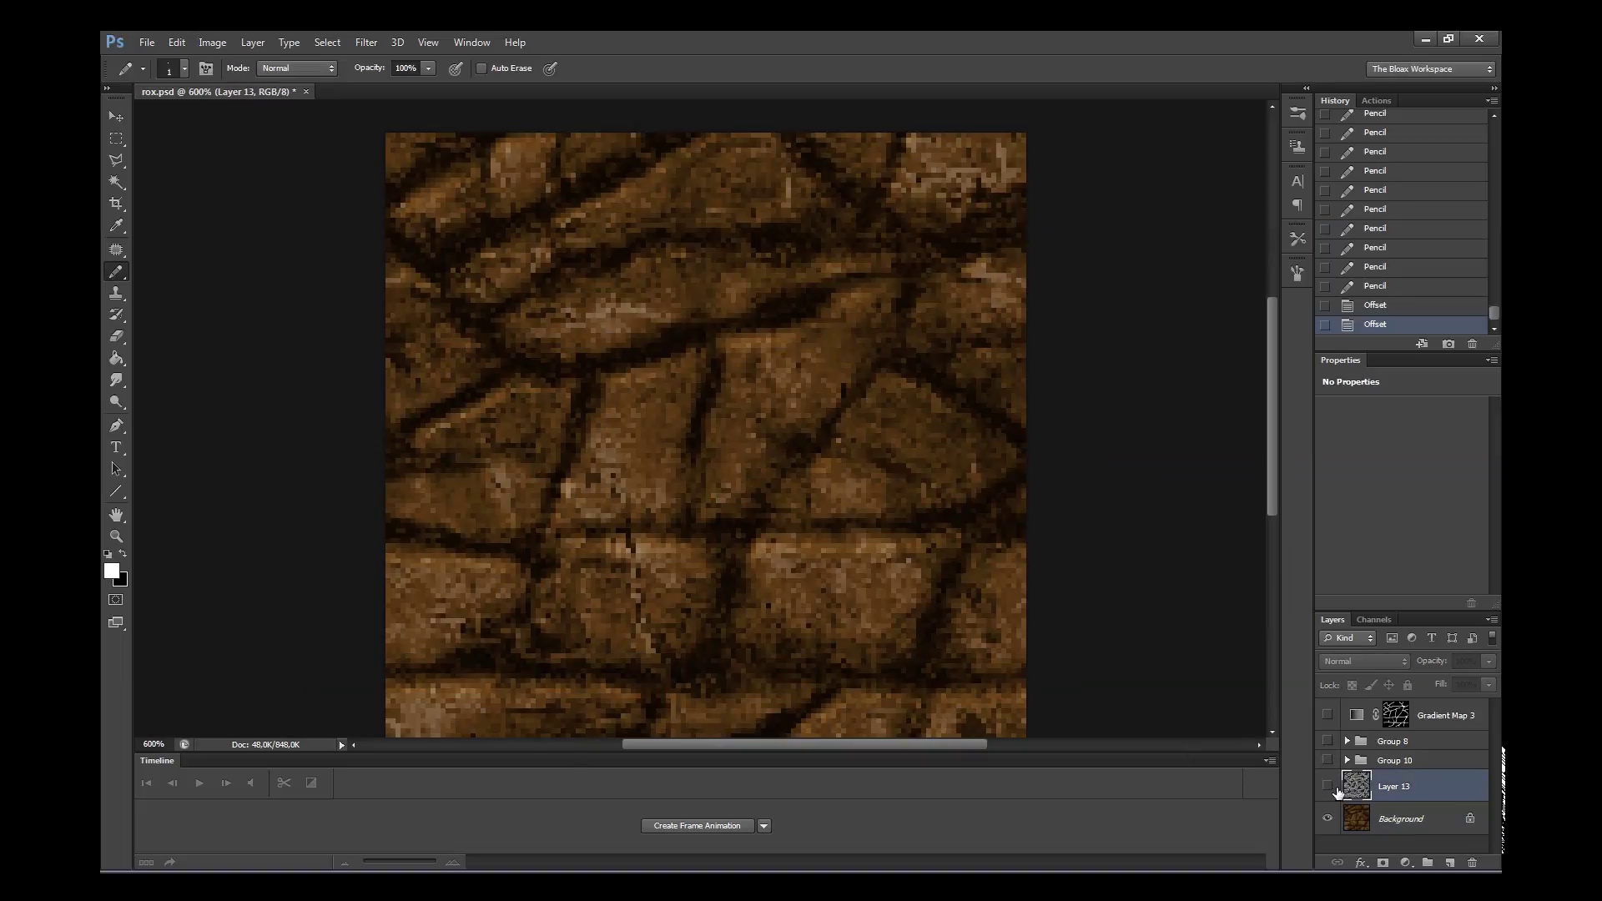
click(1336, 789)
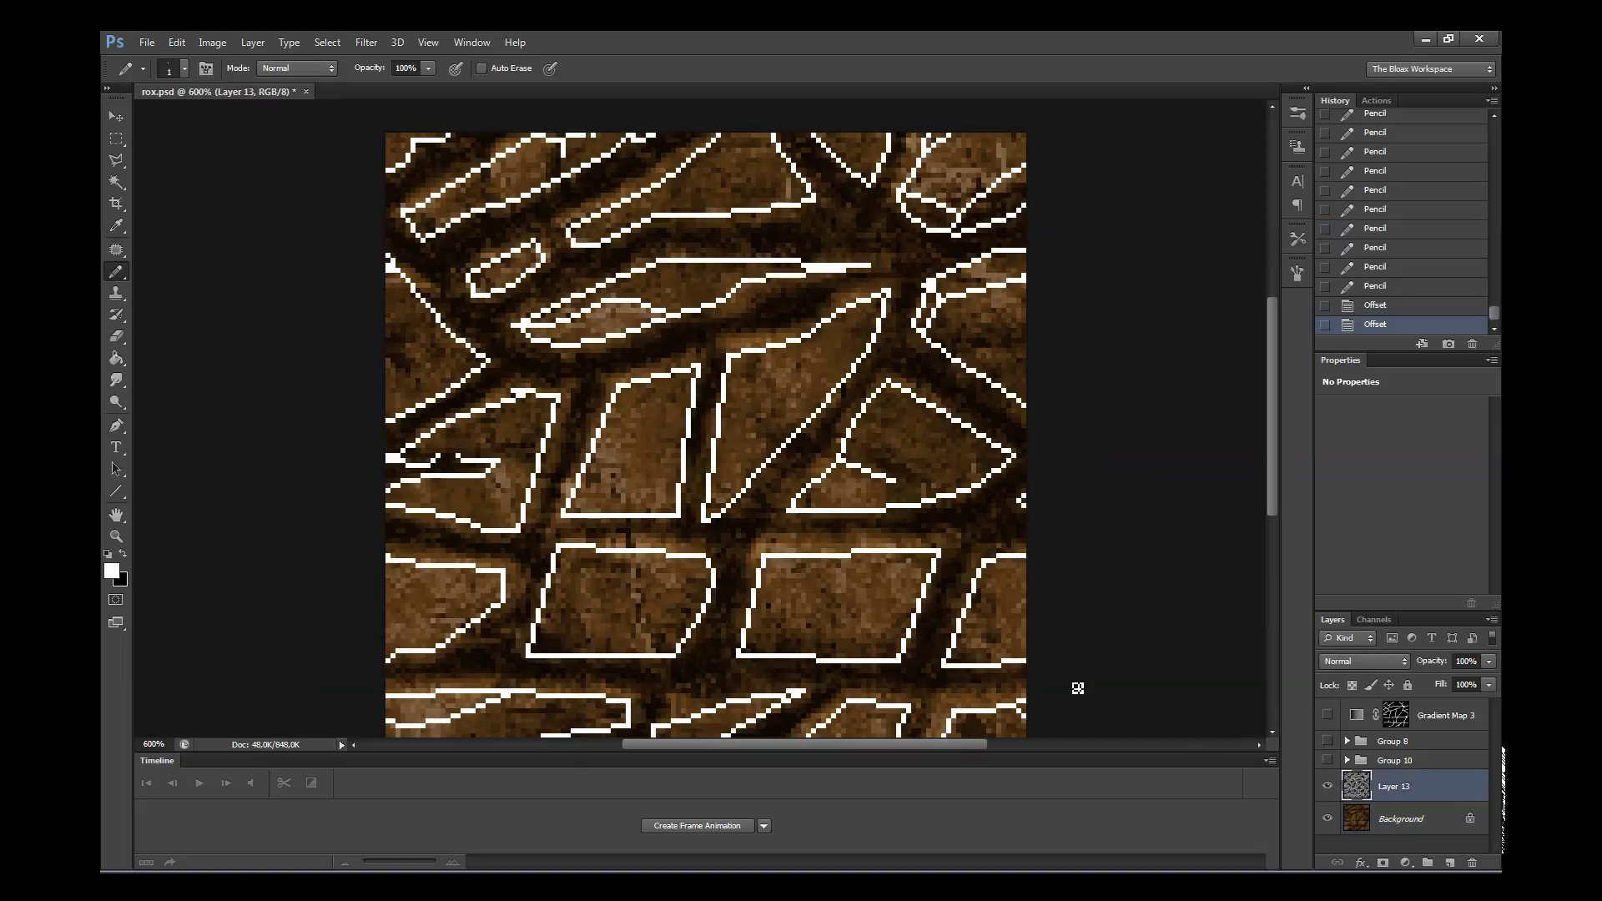
- Undo a stray stroke on the Background after checking it with outlines hidden
key(alt+bracketleft)
click(455, 459)
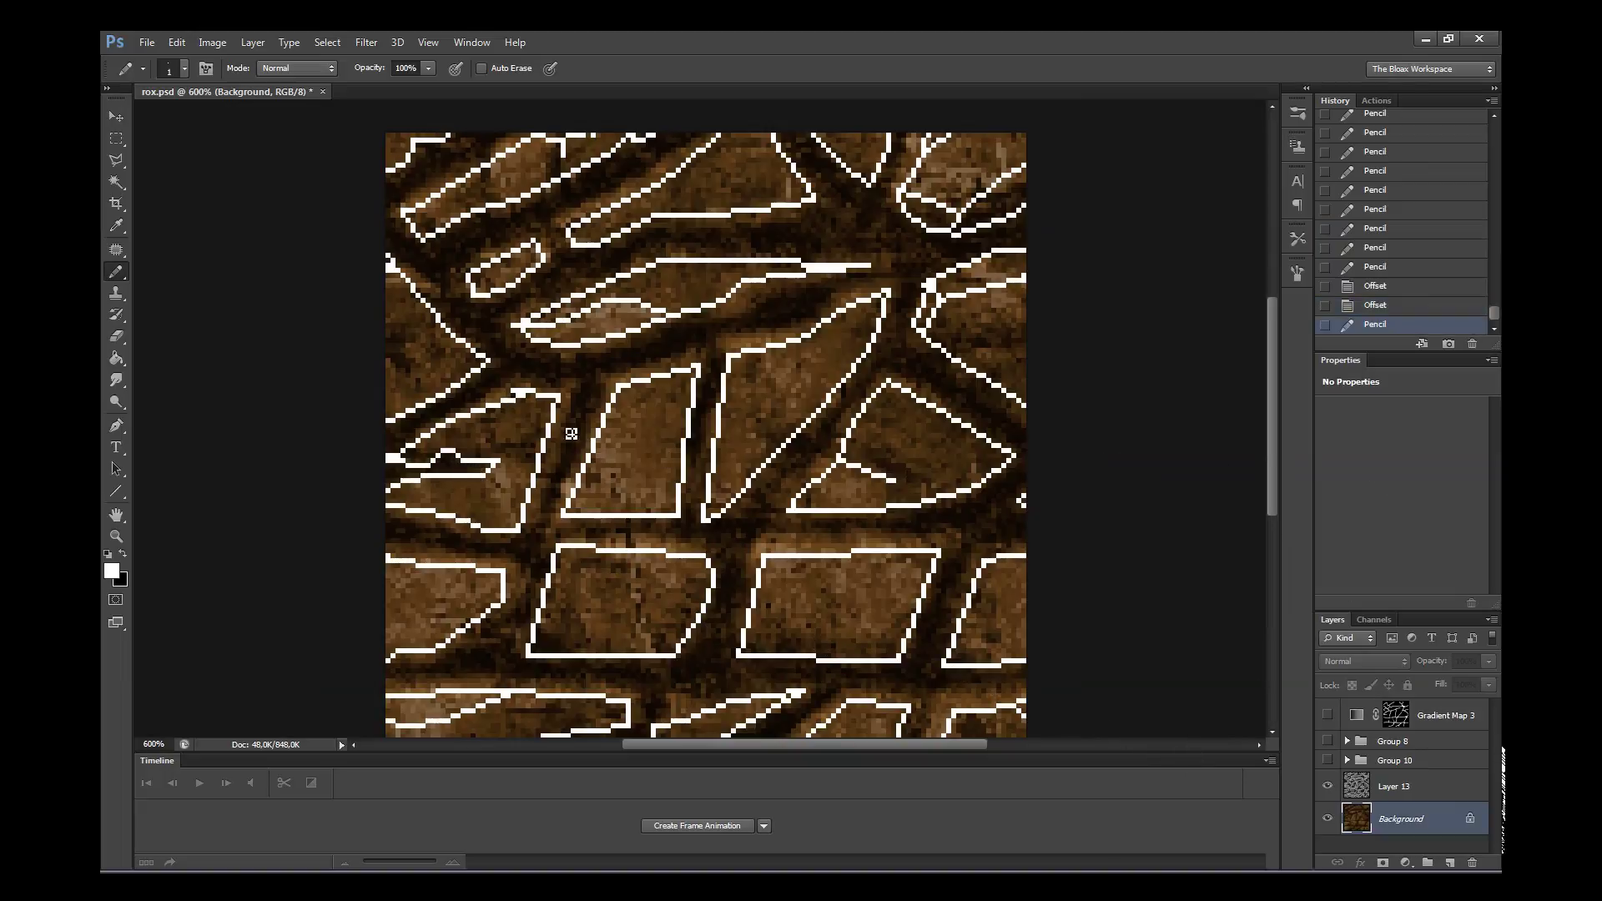
click(1327, 787)
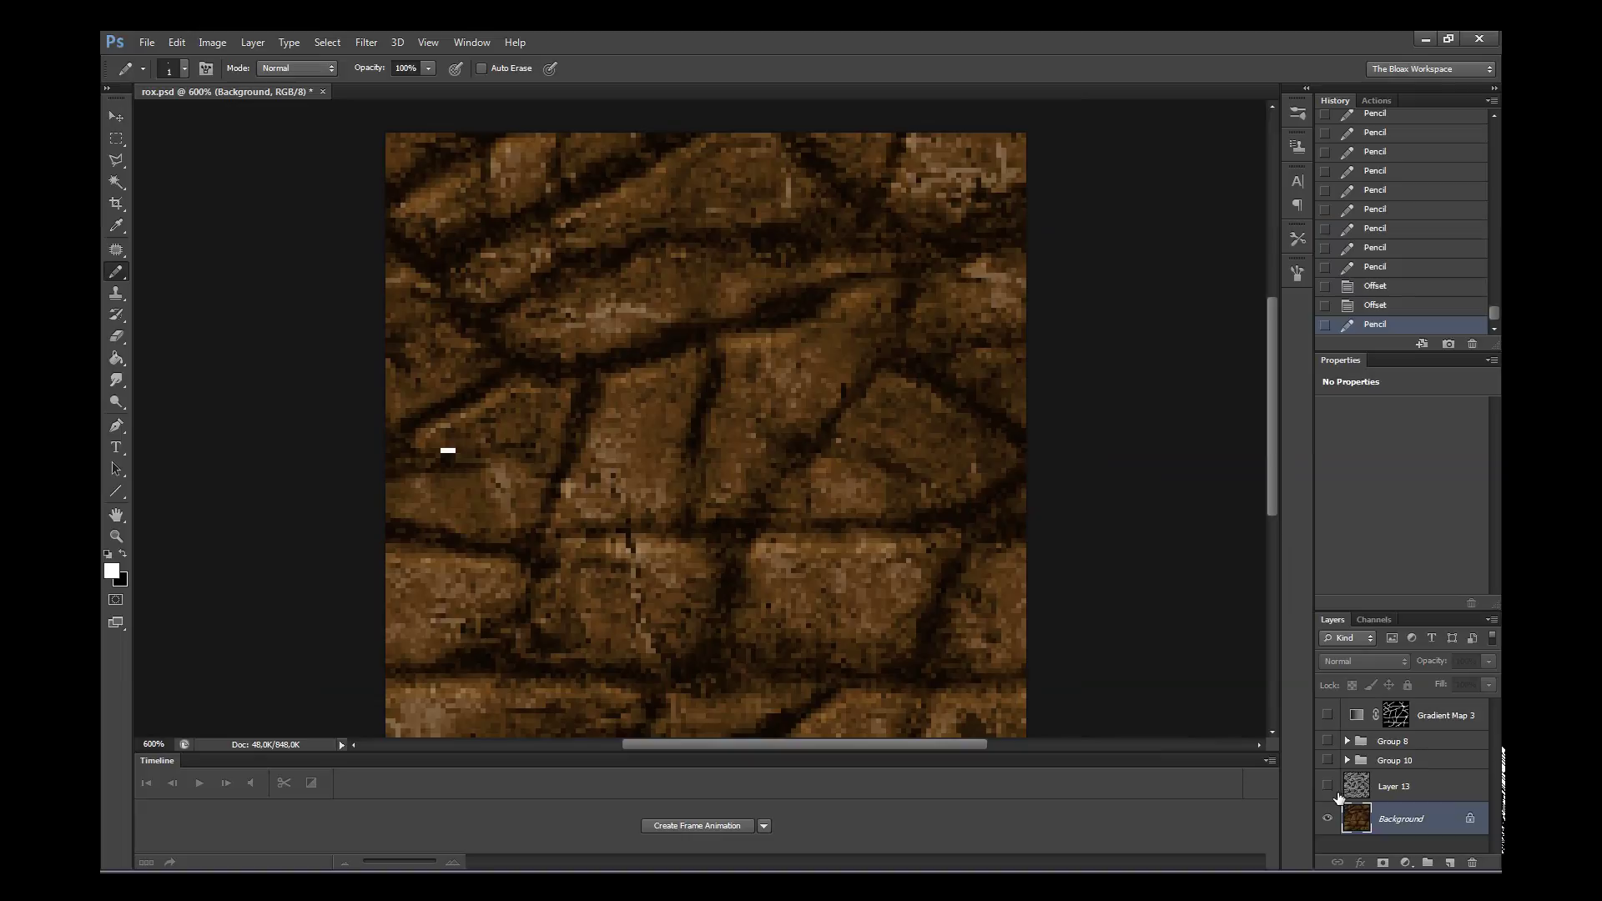
click(1328, 786)
key(ctrl+z)
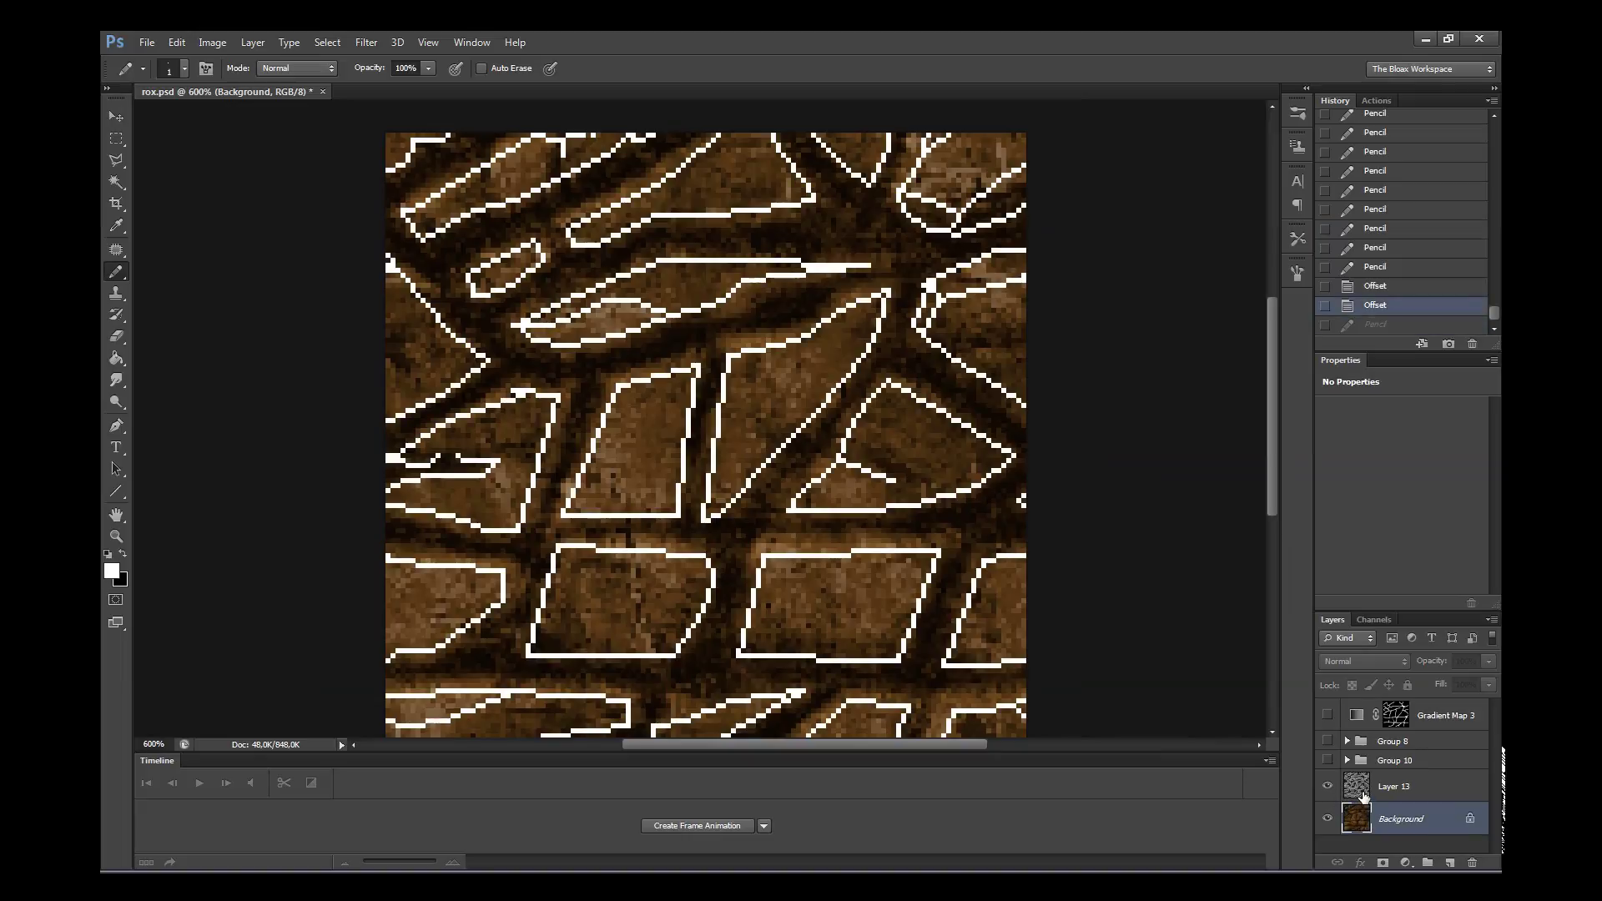
- Pencil white pixels into the left-edge stone outline on Layer 13
click(1357, 787)
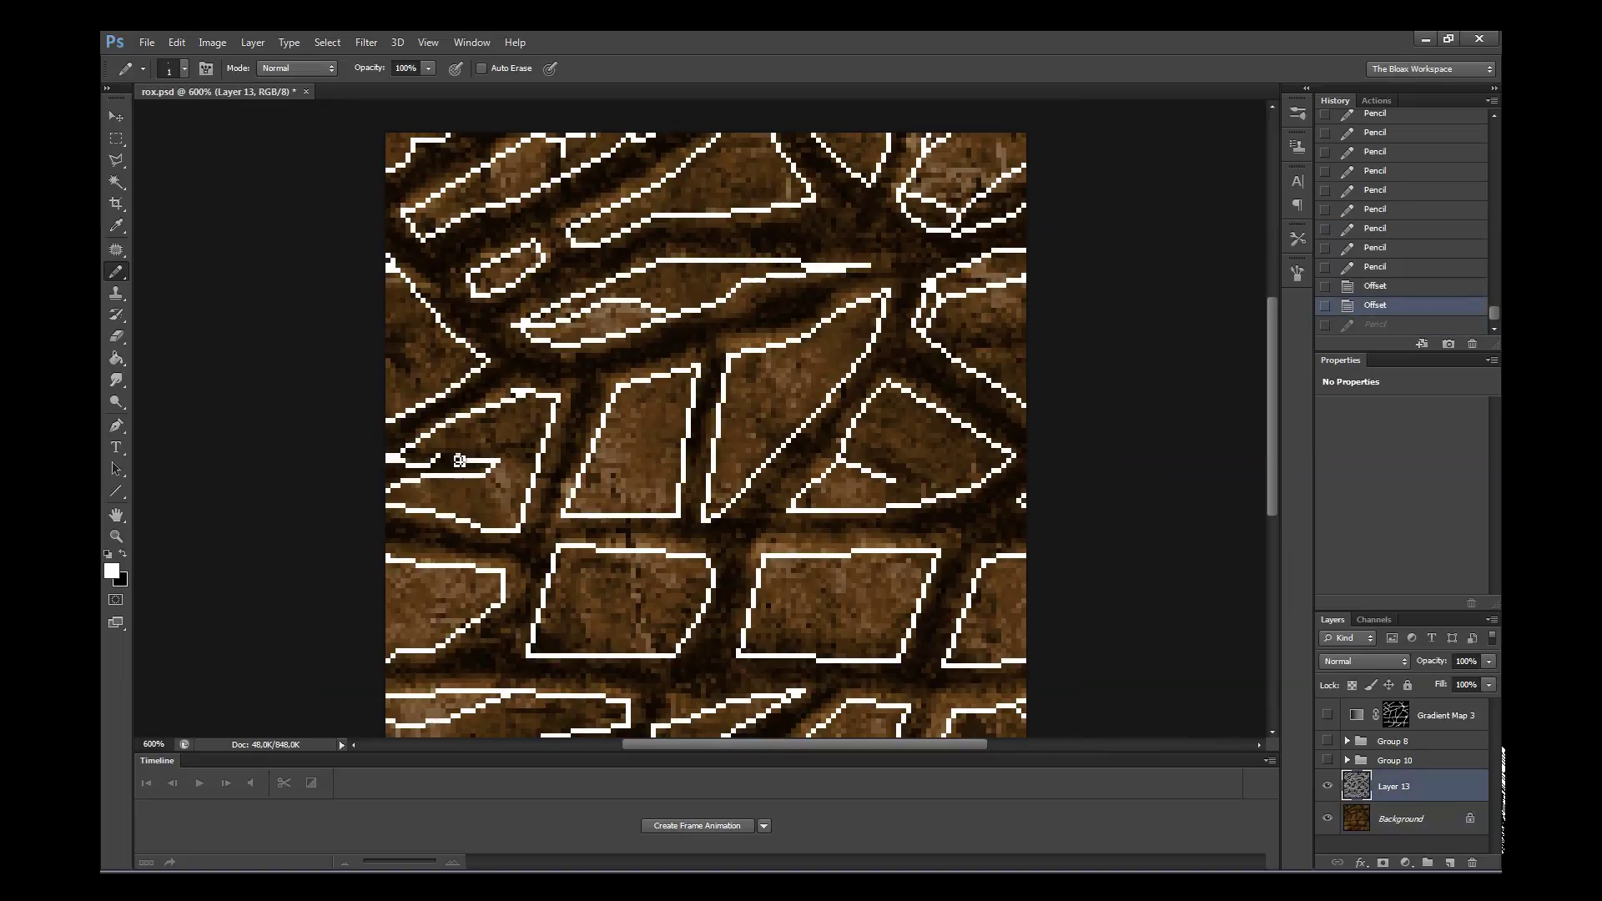
click(461, 463)
click(454, 459)
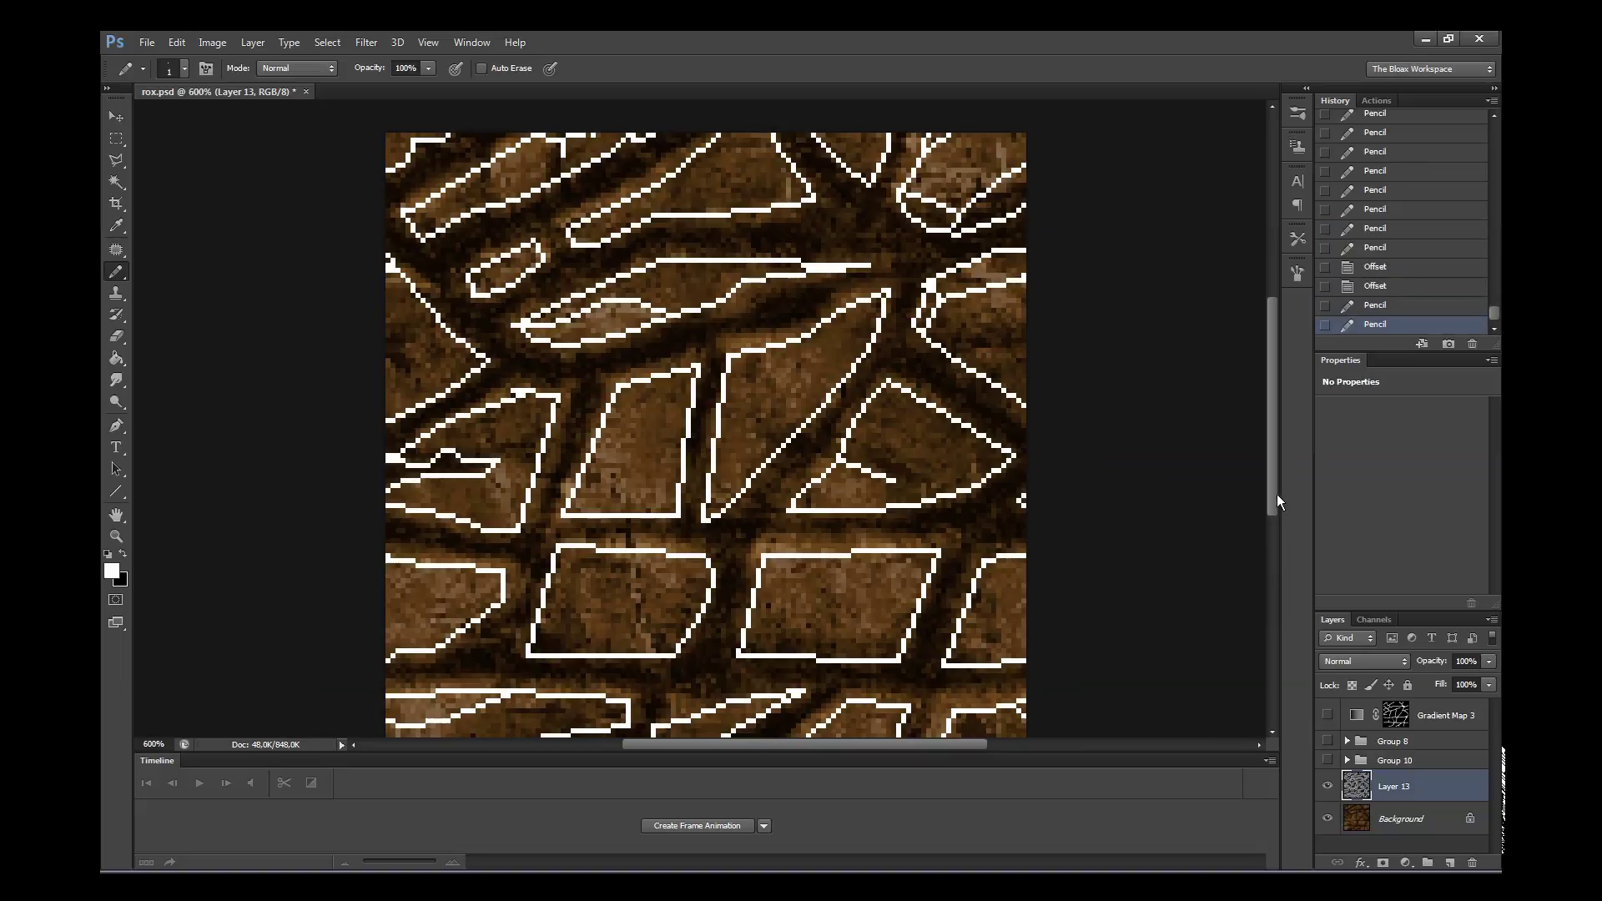
drag(1277, 495, 1259, 480)
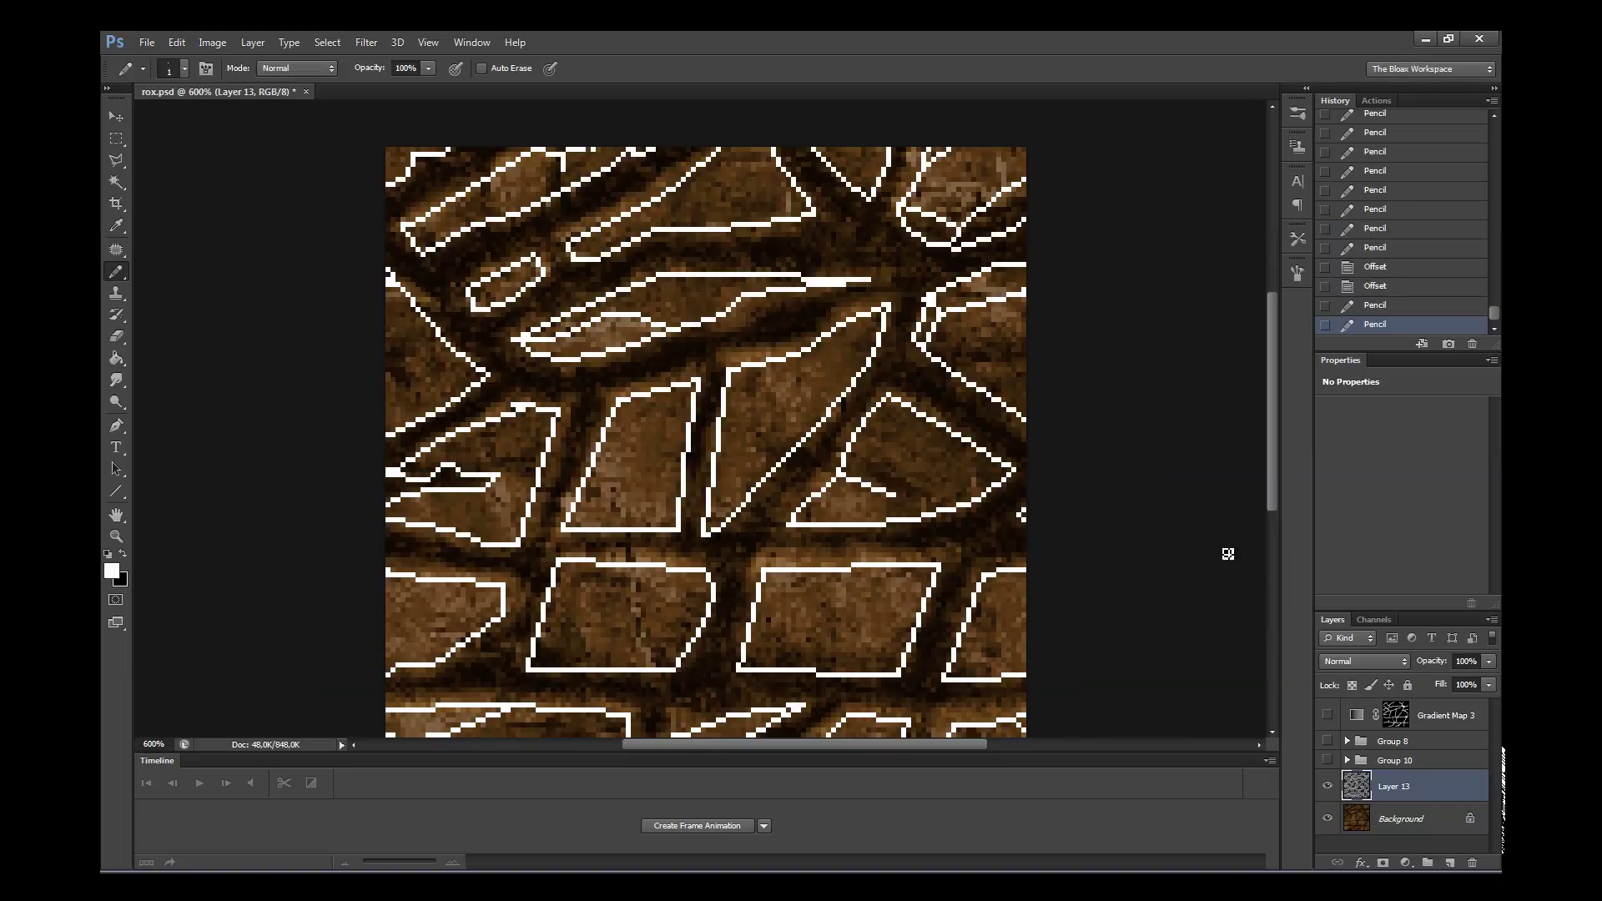
key(z)
drag(1276, 459, 1287, 499)
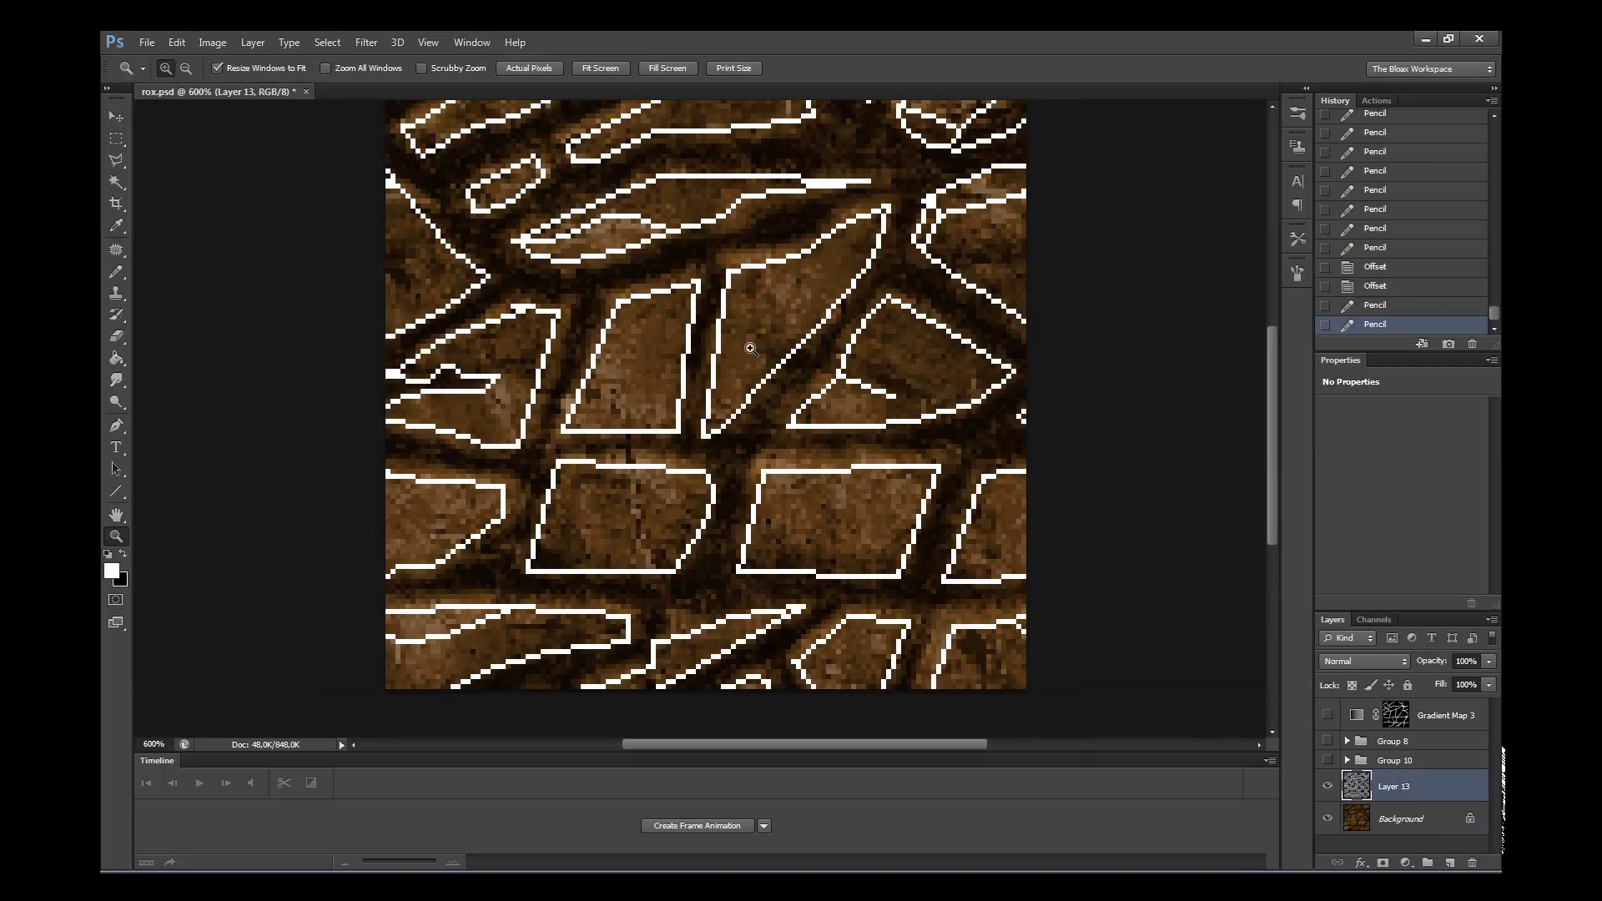
- Zoom in on the lower middle stones and draw a short vertical white outline
click(705, 359)
right_click(794, 459)
click(822, 500)
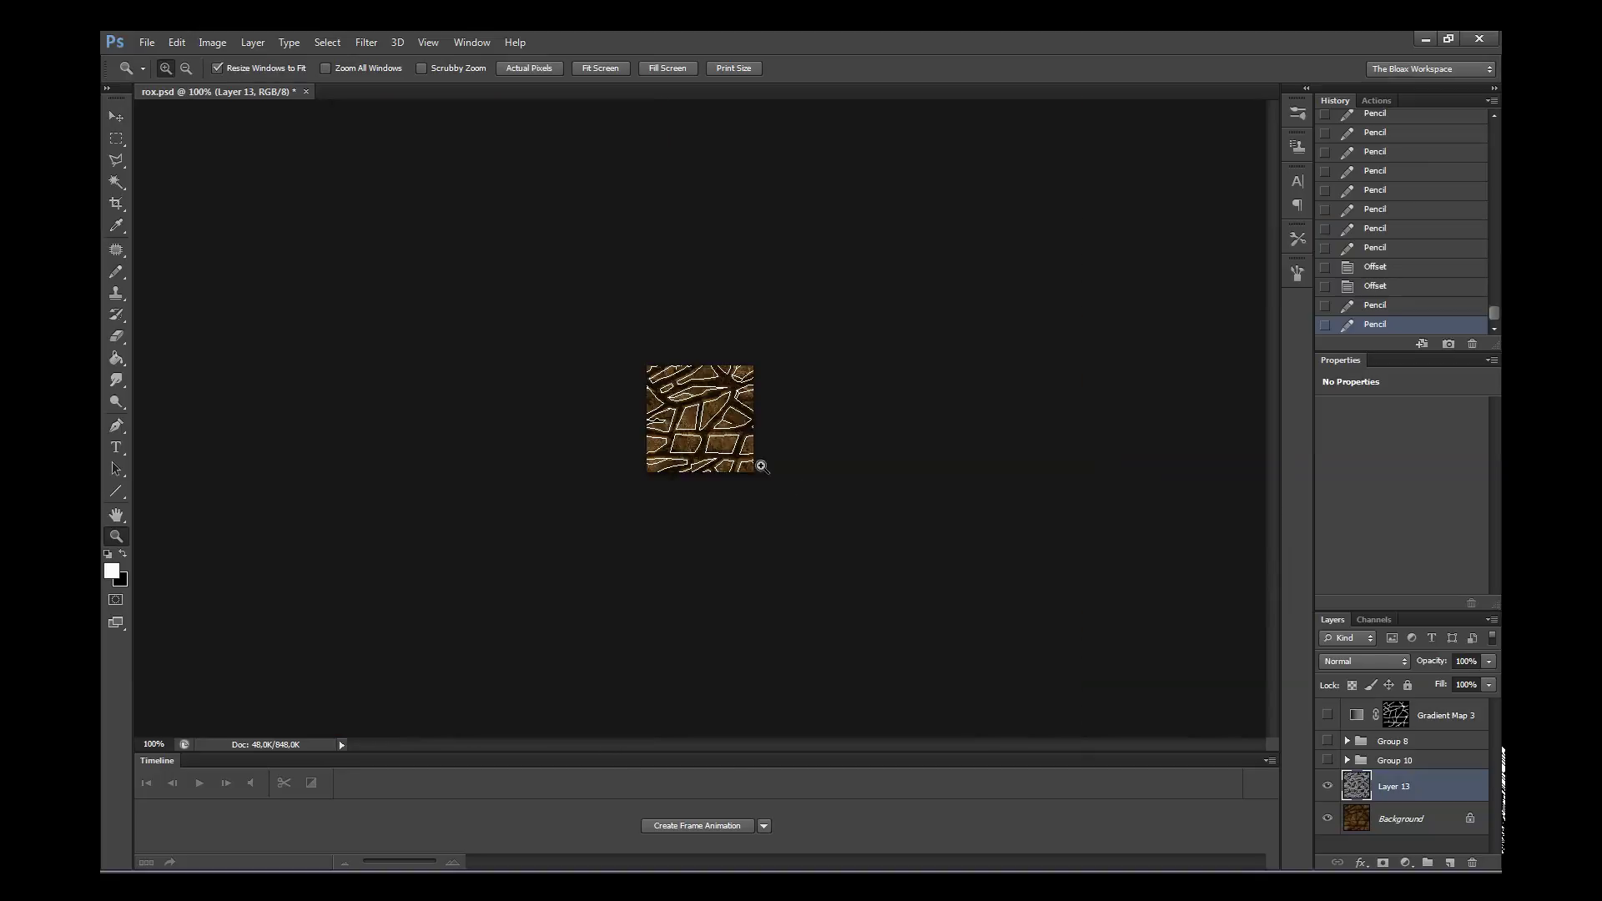
click(683, 432)
click(683, 433)
click(727, 447)
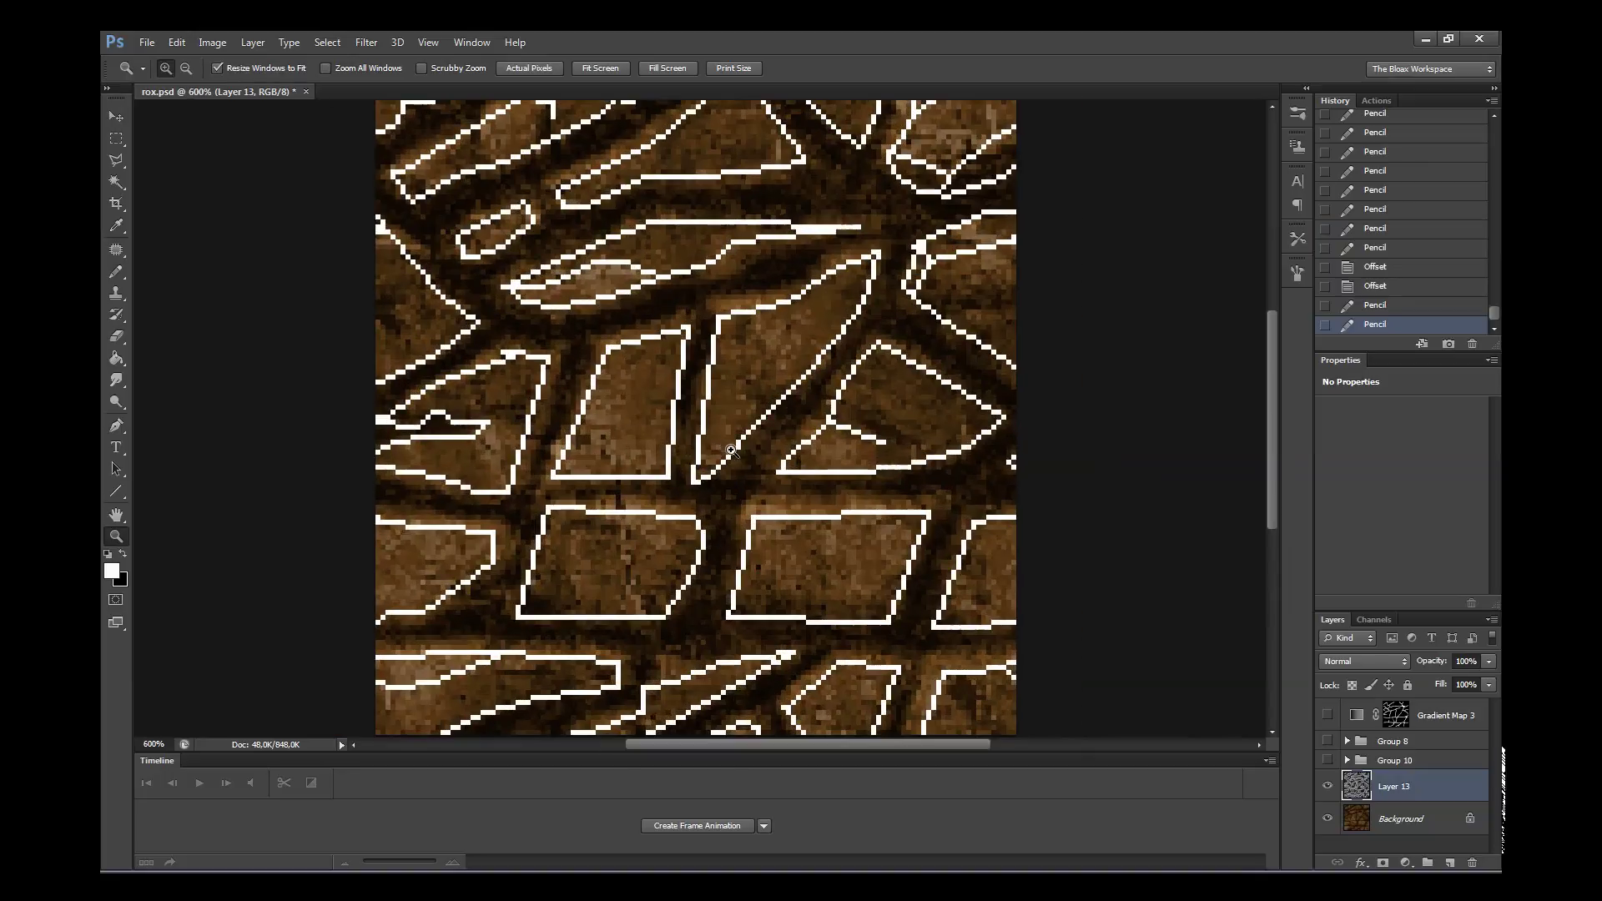
scroll(1271, 520, down, 1)
scroll(1274, 523, down, 1)
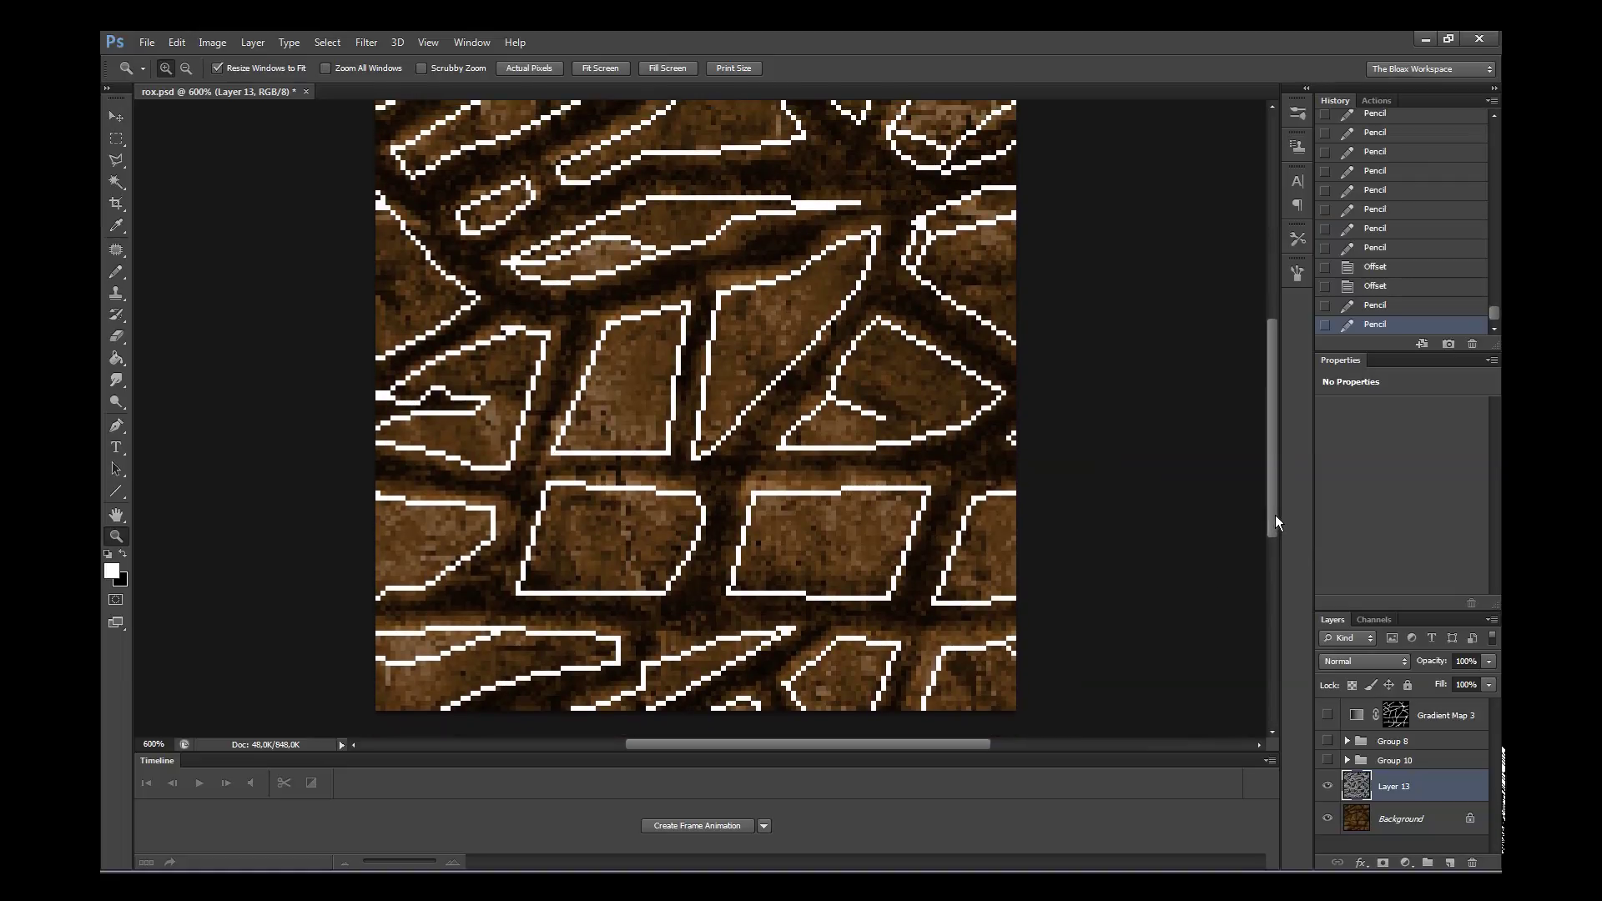
click(679, 566)
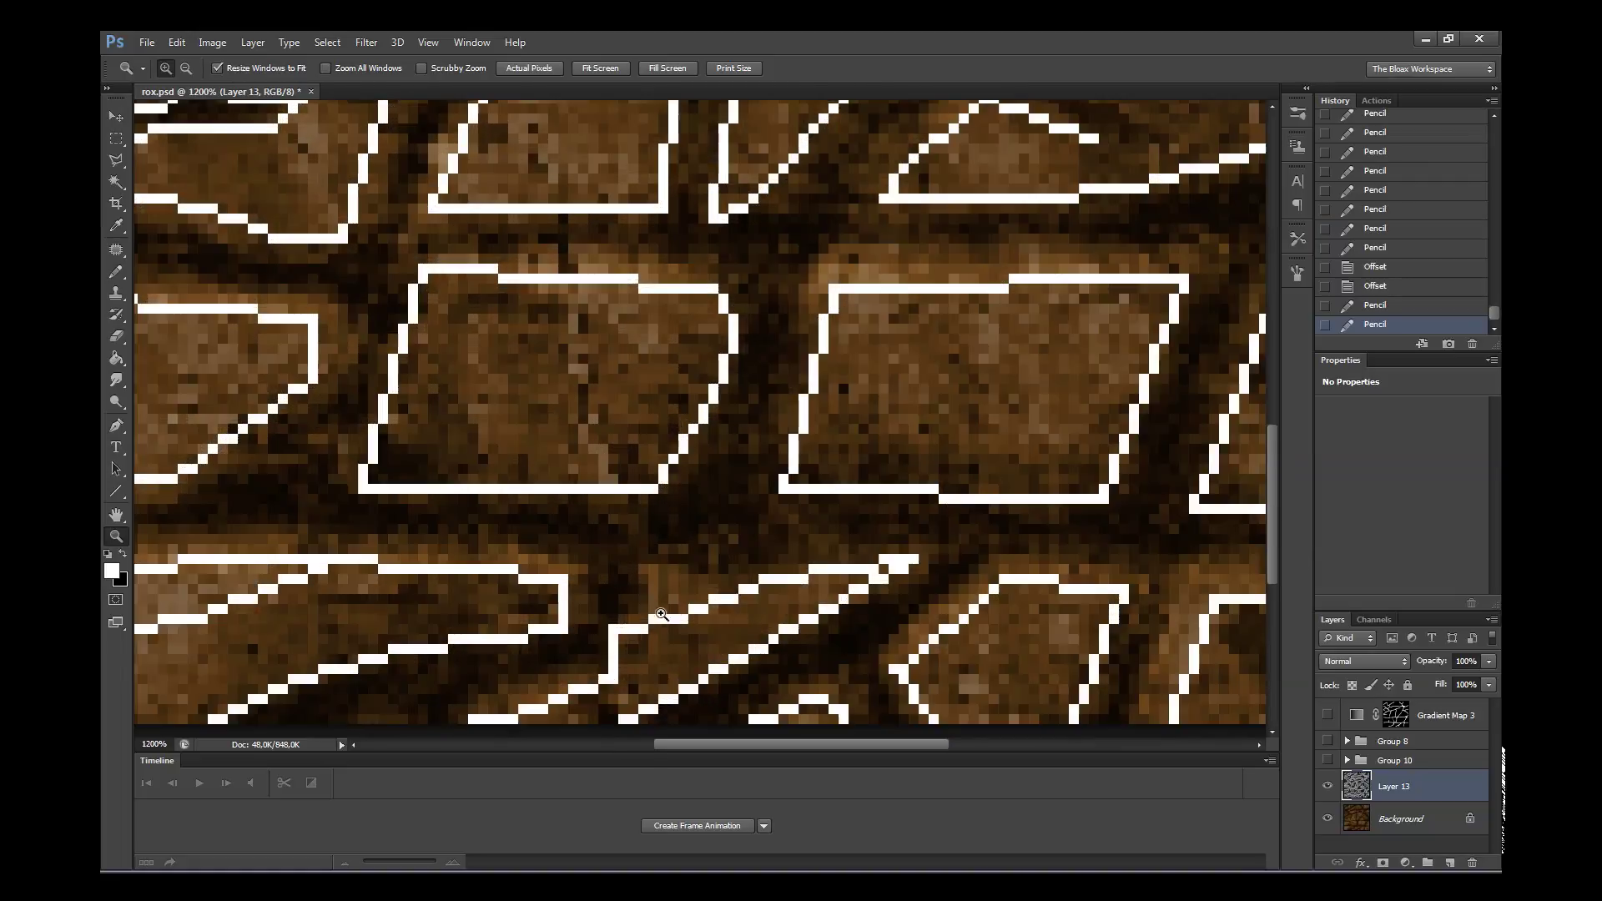
key(b)
drag(637, 617, 647, 575)
click(650, 570)
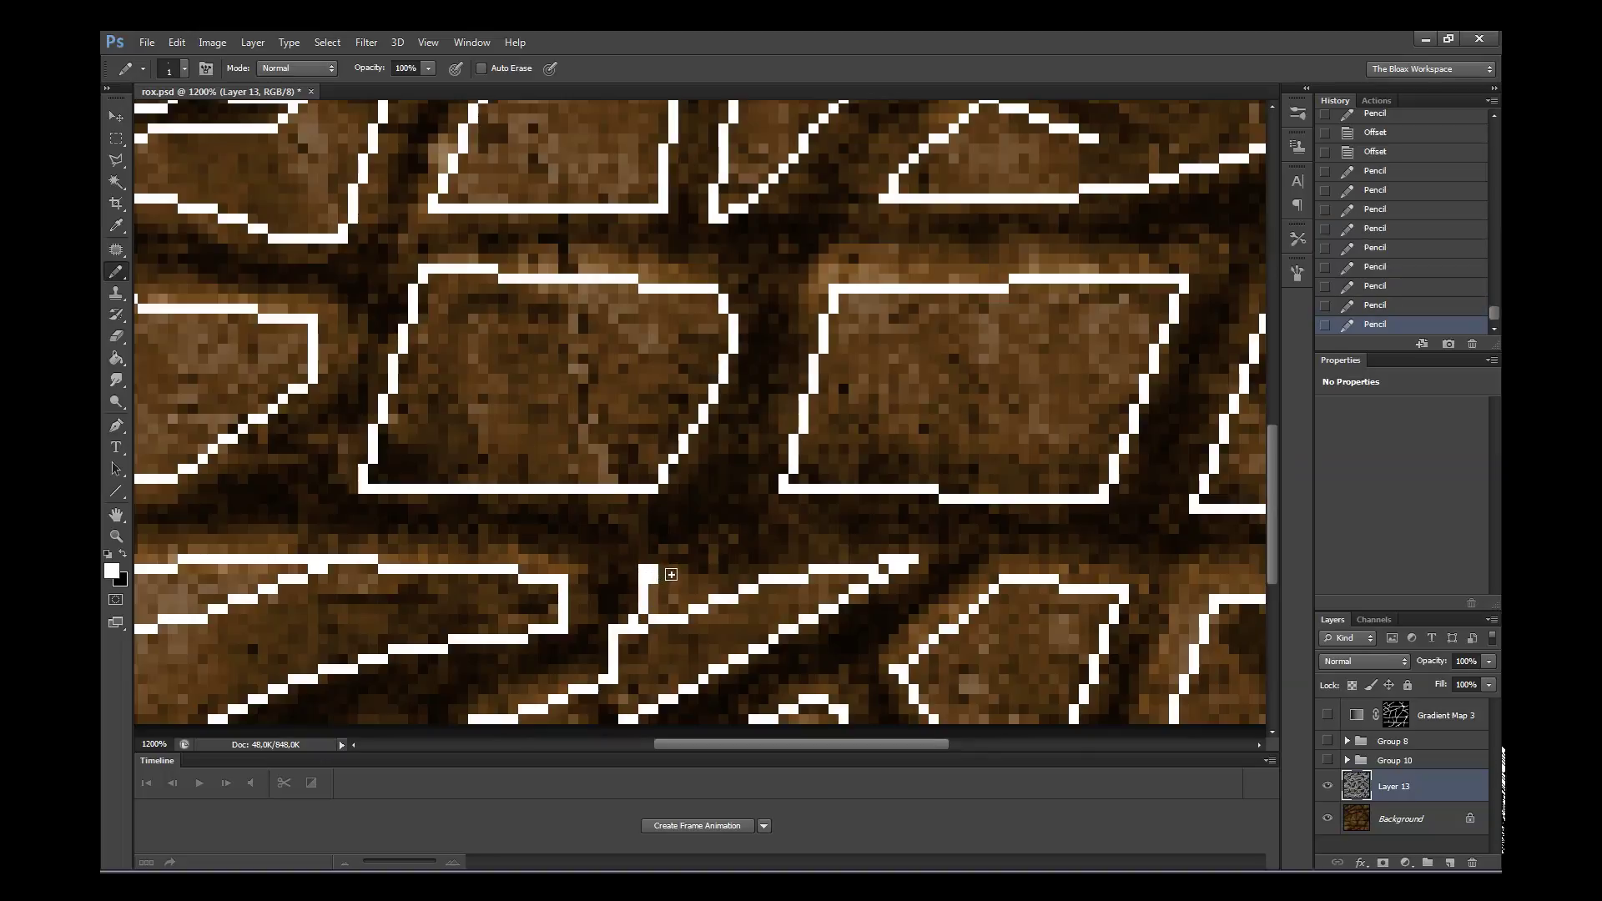
- Extend the new outline rightward and erase stray pixels around it
key(e)
click(657, 584)
drag(674, 572, 705, 577)
click(714, 579)
click(734, 583)
click(742, 583)
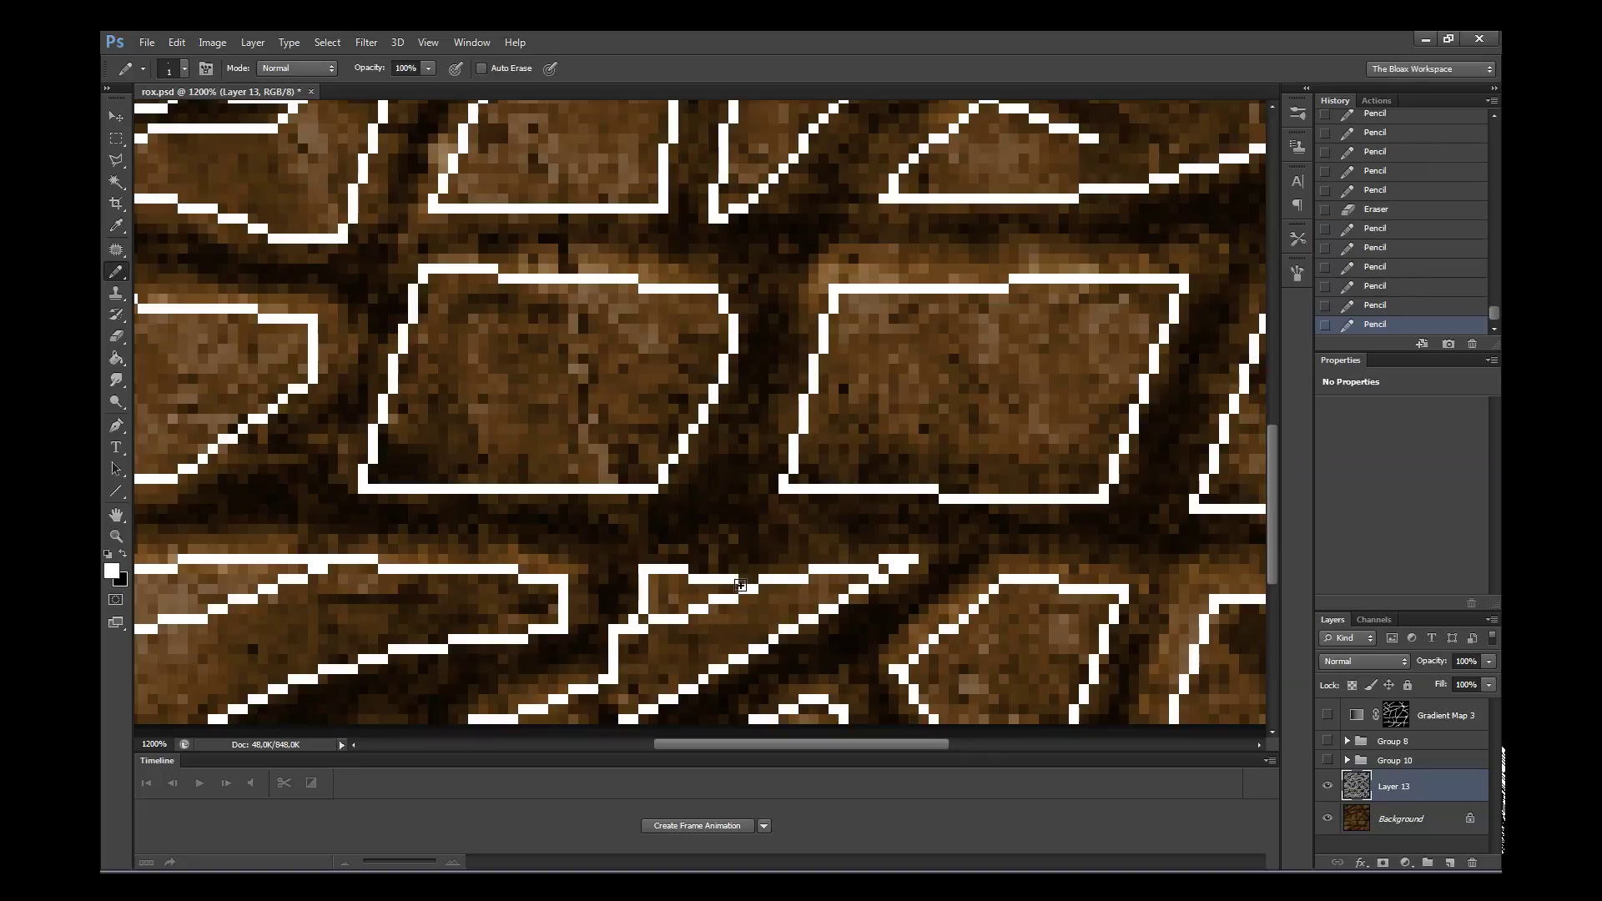
key(e)
click(648, 575)
- Zoom out to the whole tile and view the Performance preferences before closing them
key(z)
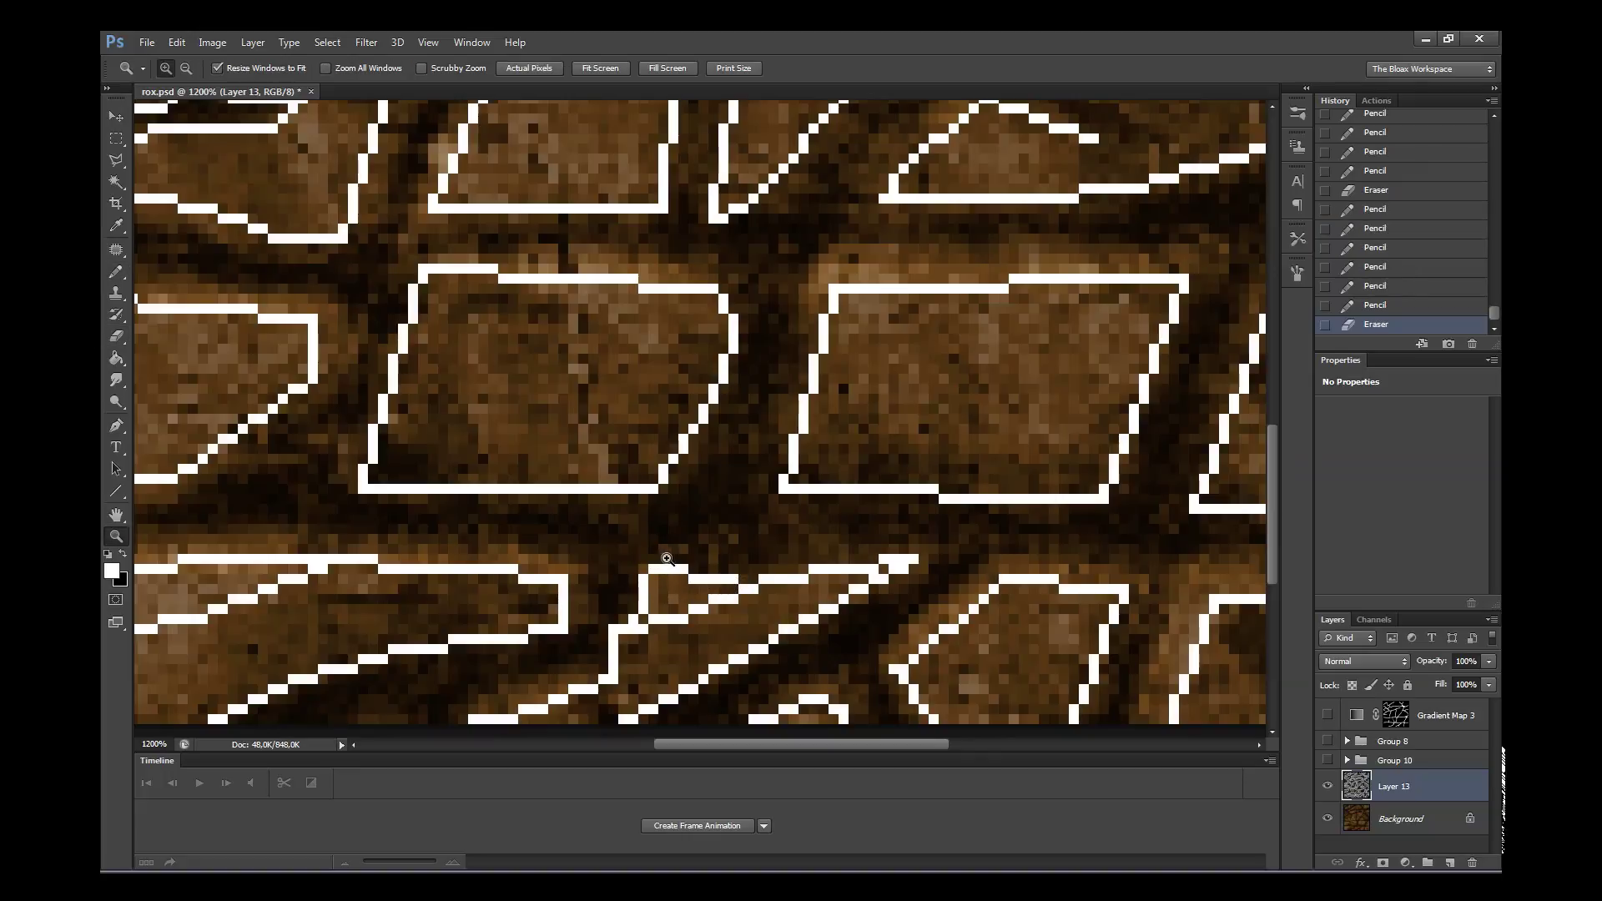
scroll(703, 587, down, 7)
scroll(639, 459, up, 2)
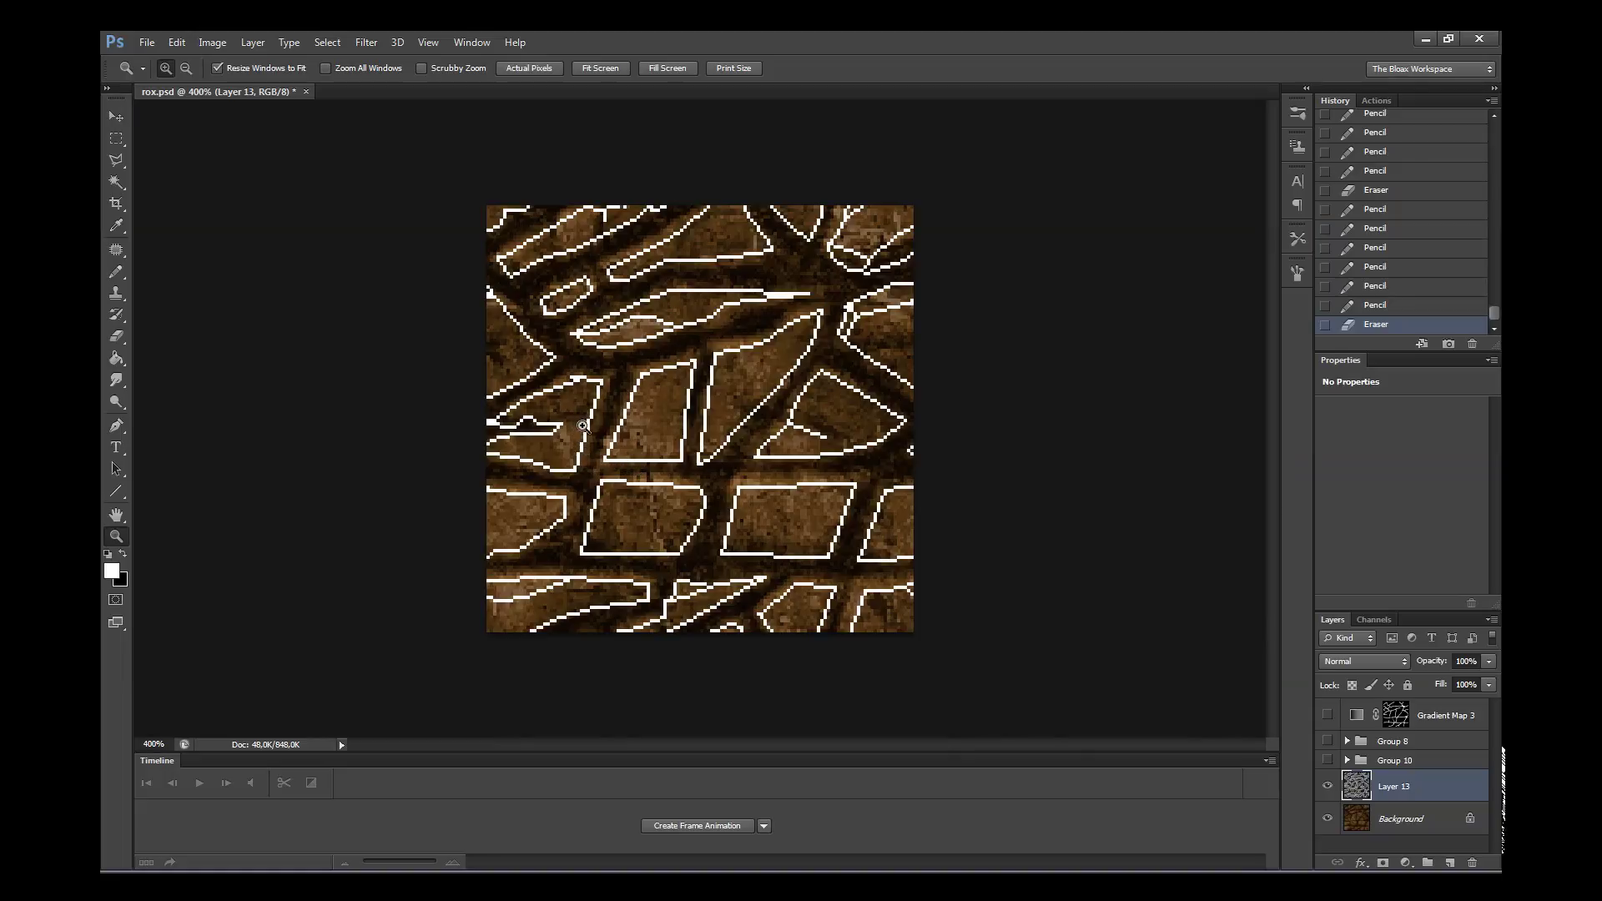
scroll(597, 401, up, 2)
scroll(503, 326, up, 1)
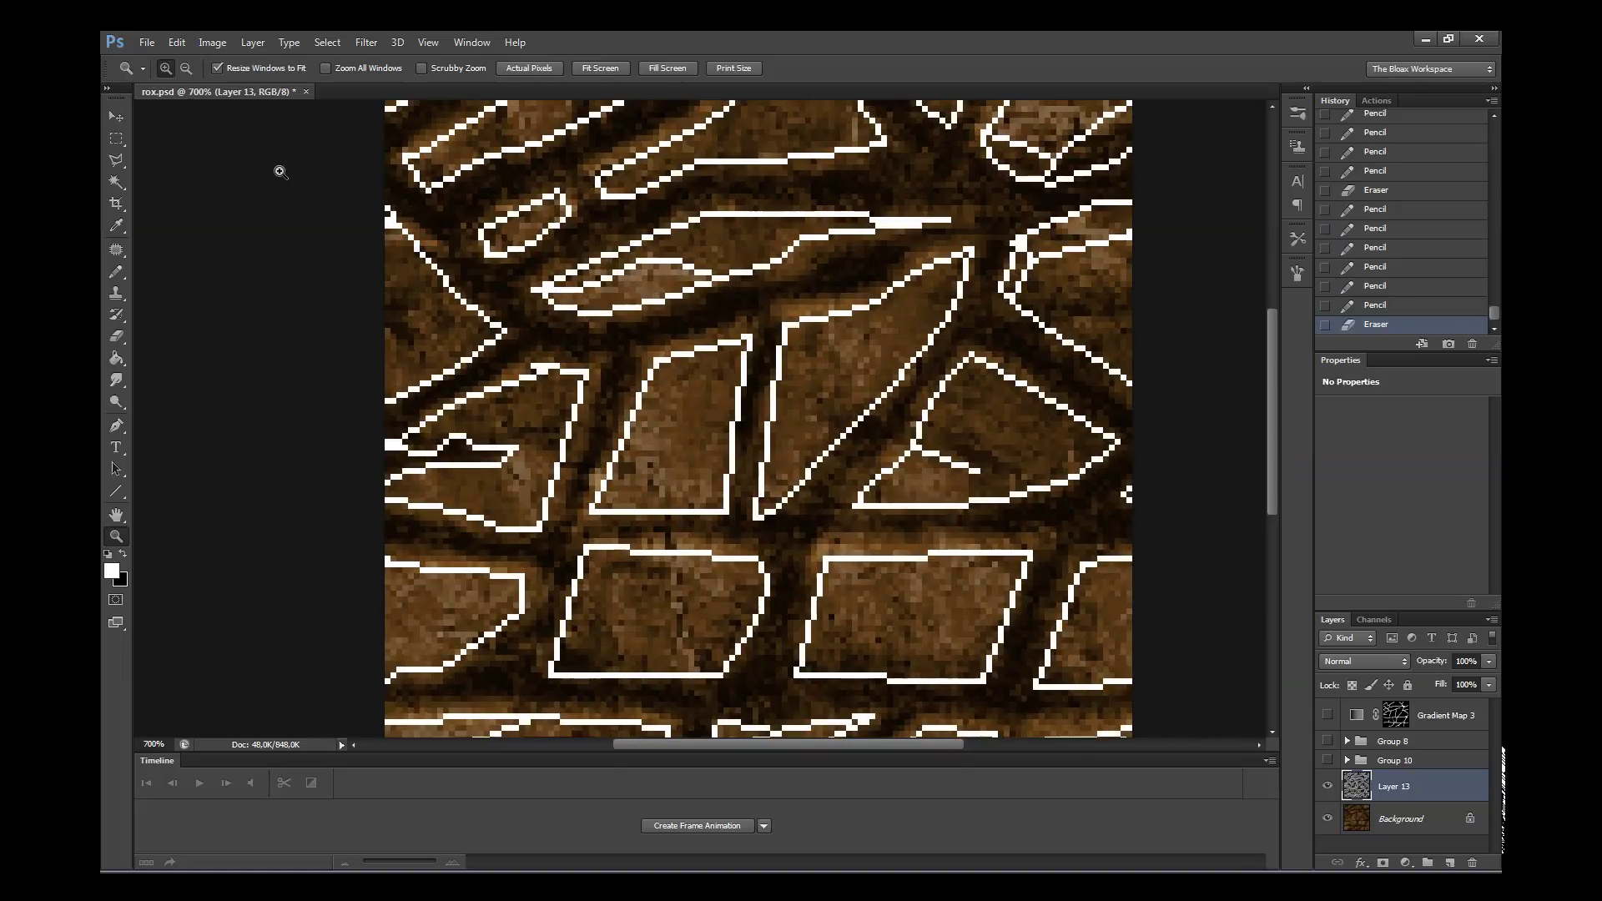
key(i)
key(ctrl+k)
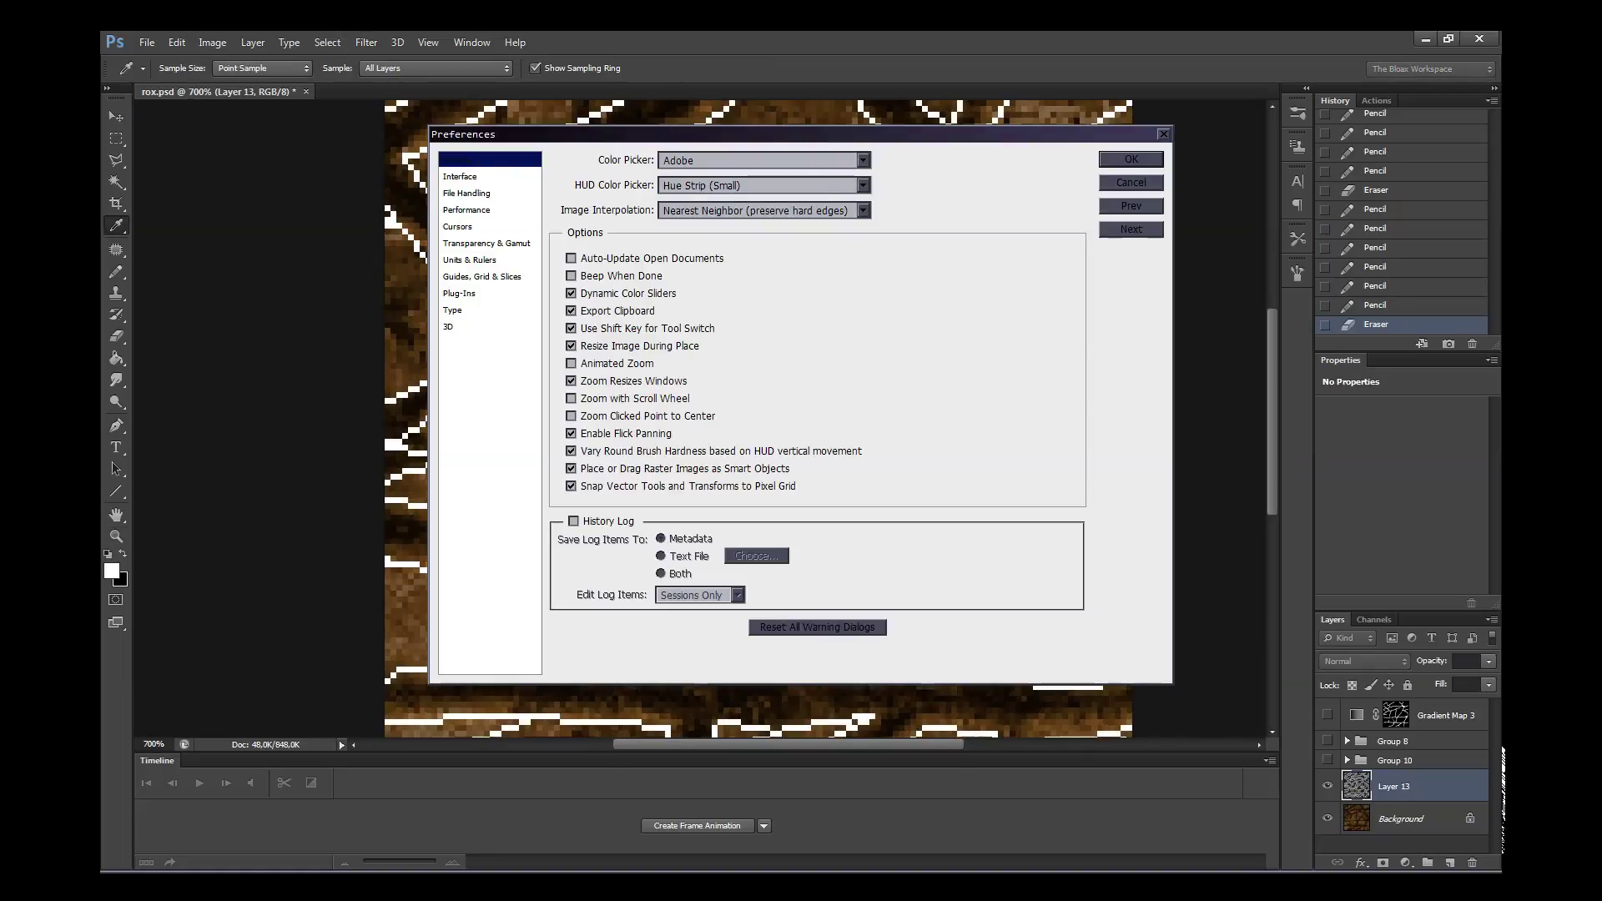
key(ctrl+4)
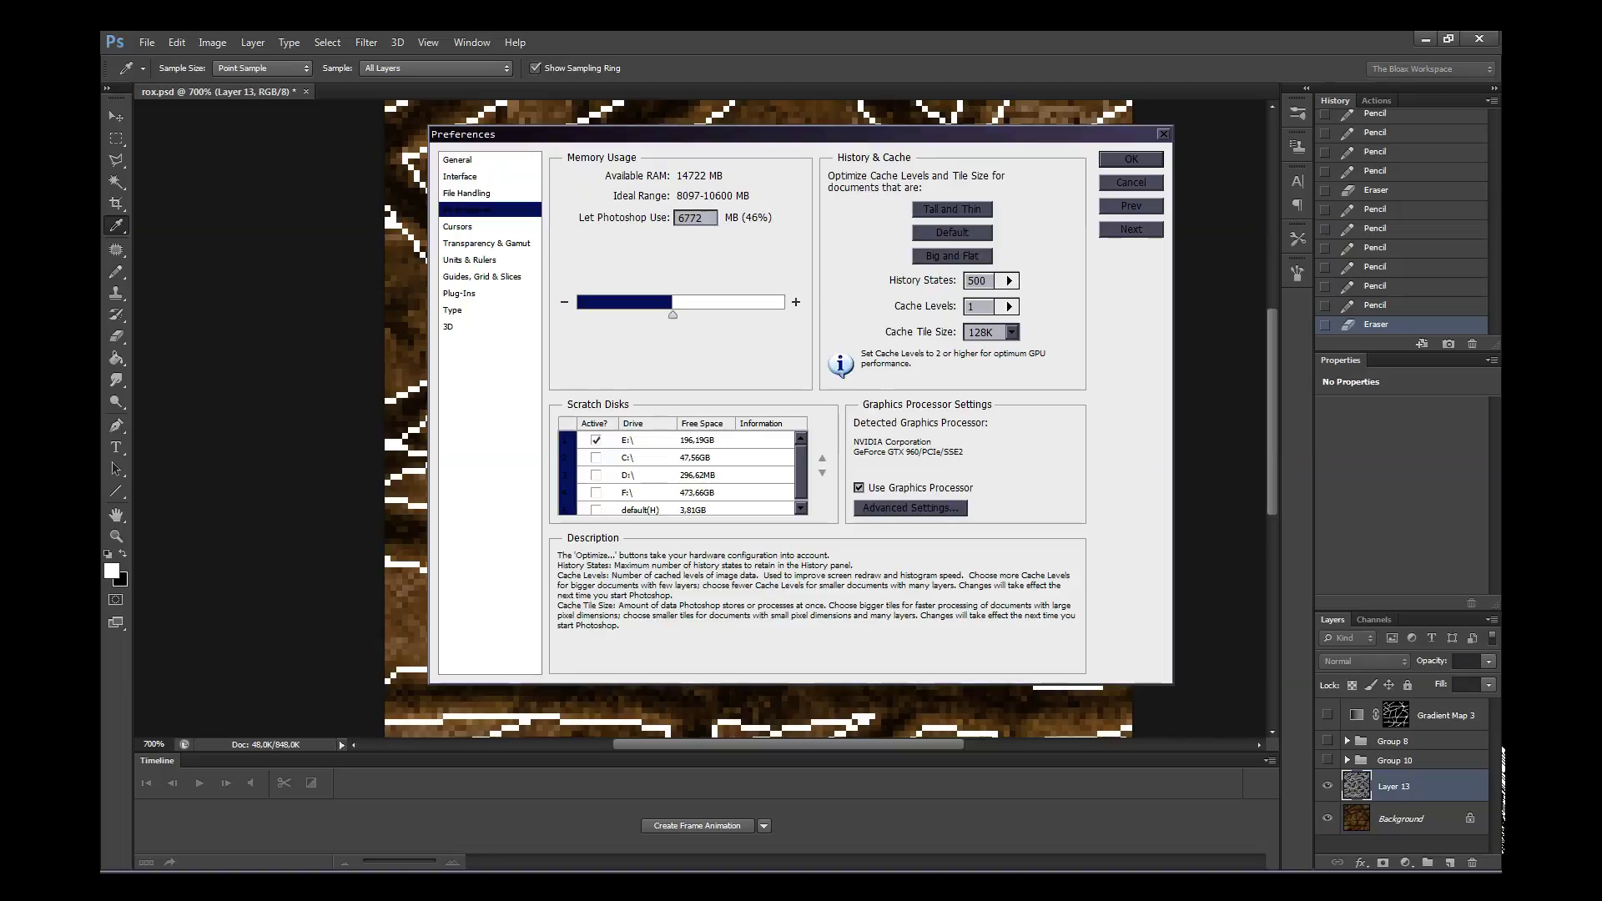
click(1118, 182)
- Zoom in on the long stone's outline near the top centre
key(z)
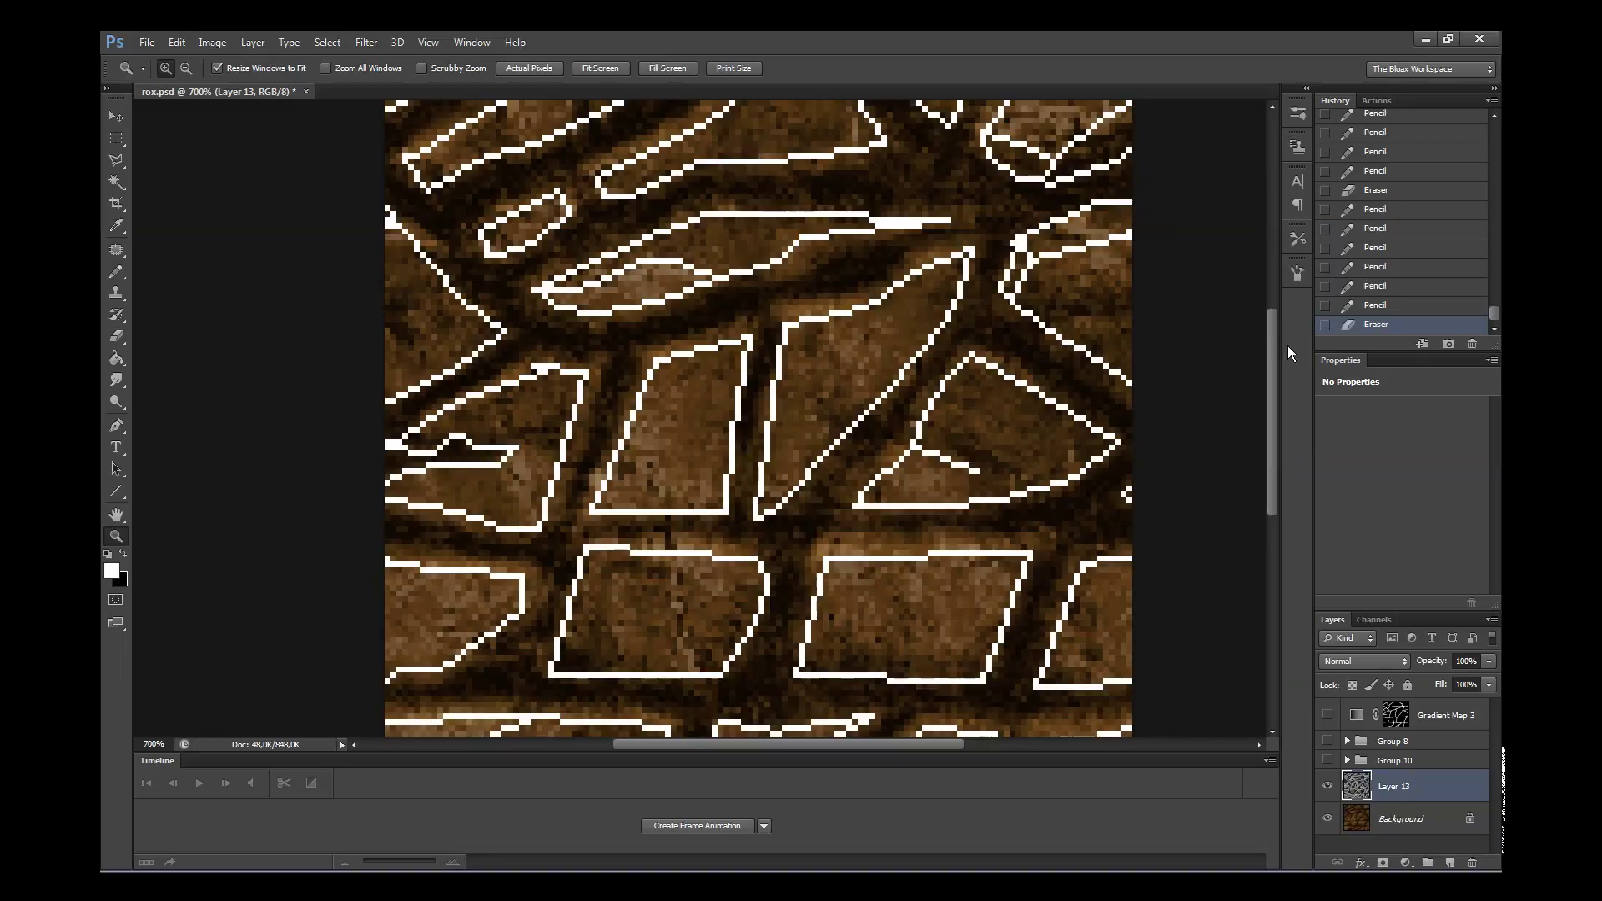
mouse_move(1274, 334)
mouse_down()
mouse_move(1269, 308)
mouse_move(1269, 327)
mouse_up()
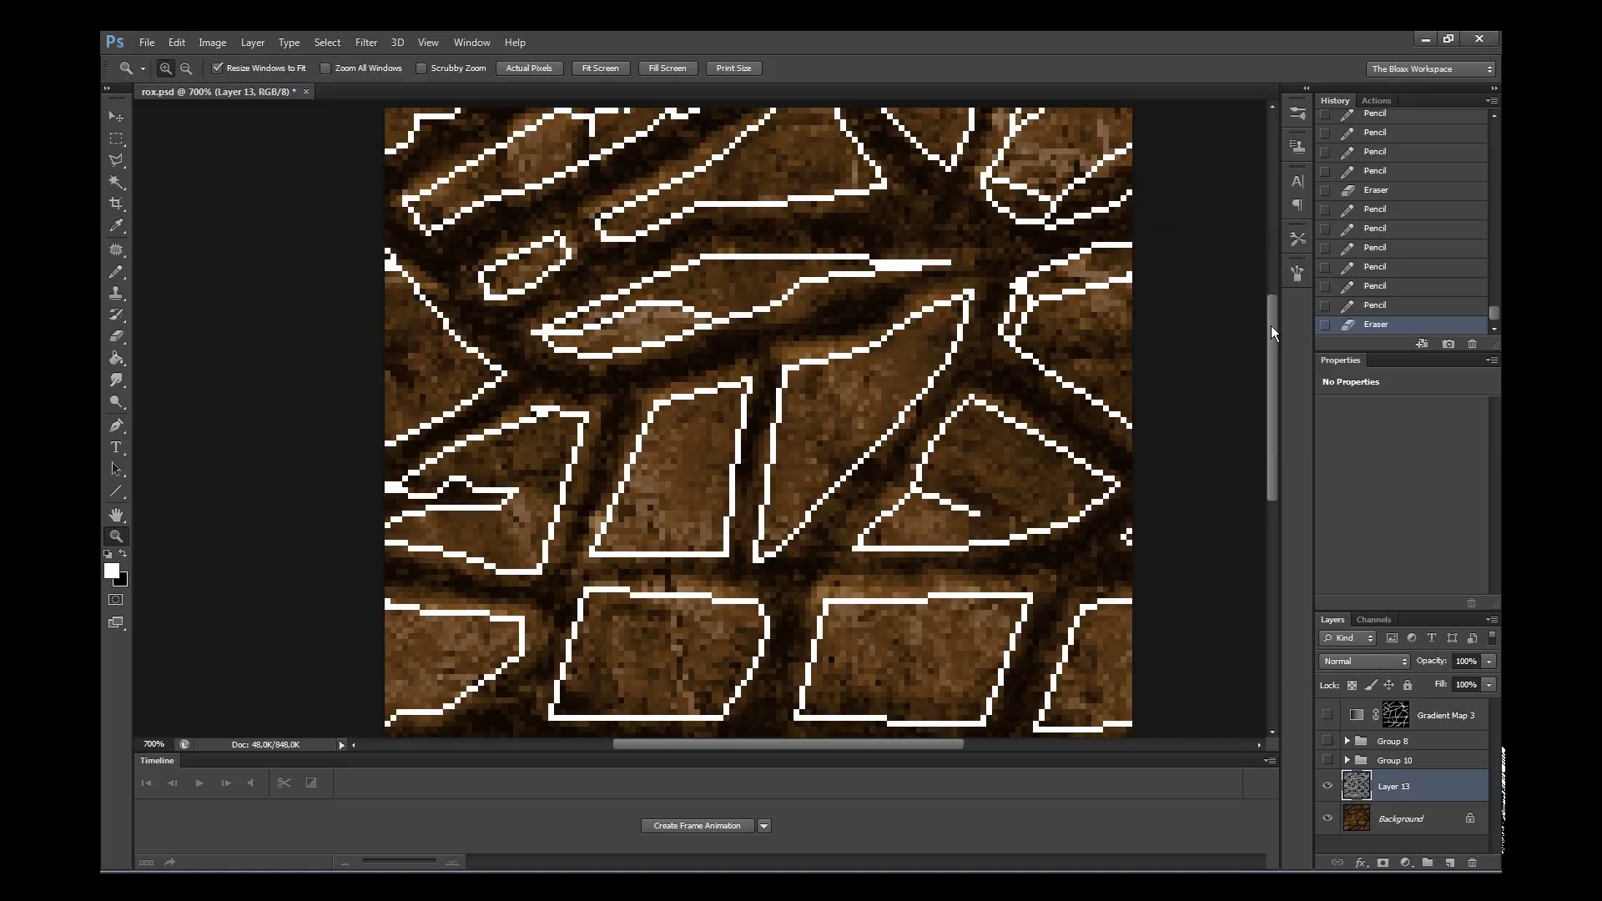
mouse_move(1269, 327)
mouse_down()
mouse_move(1269, 382)
mouse_move(1267, 309)
mouse_up()
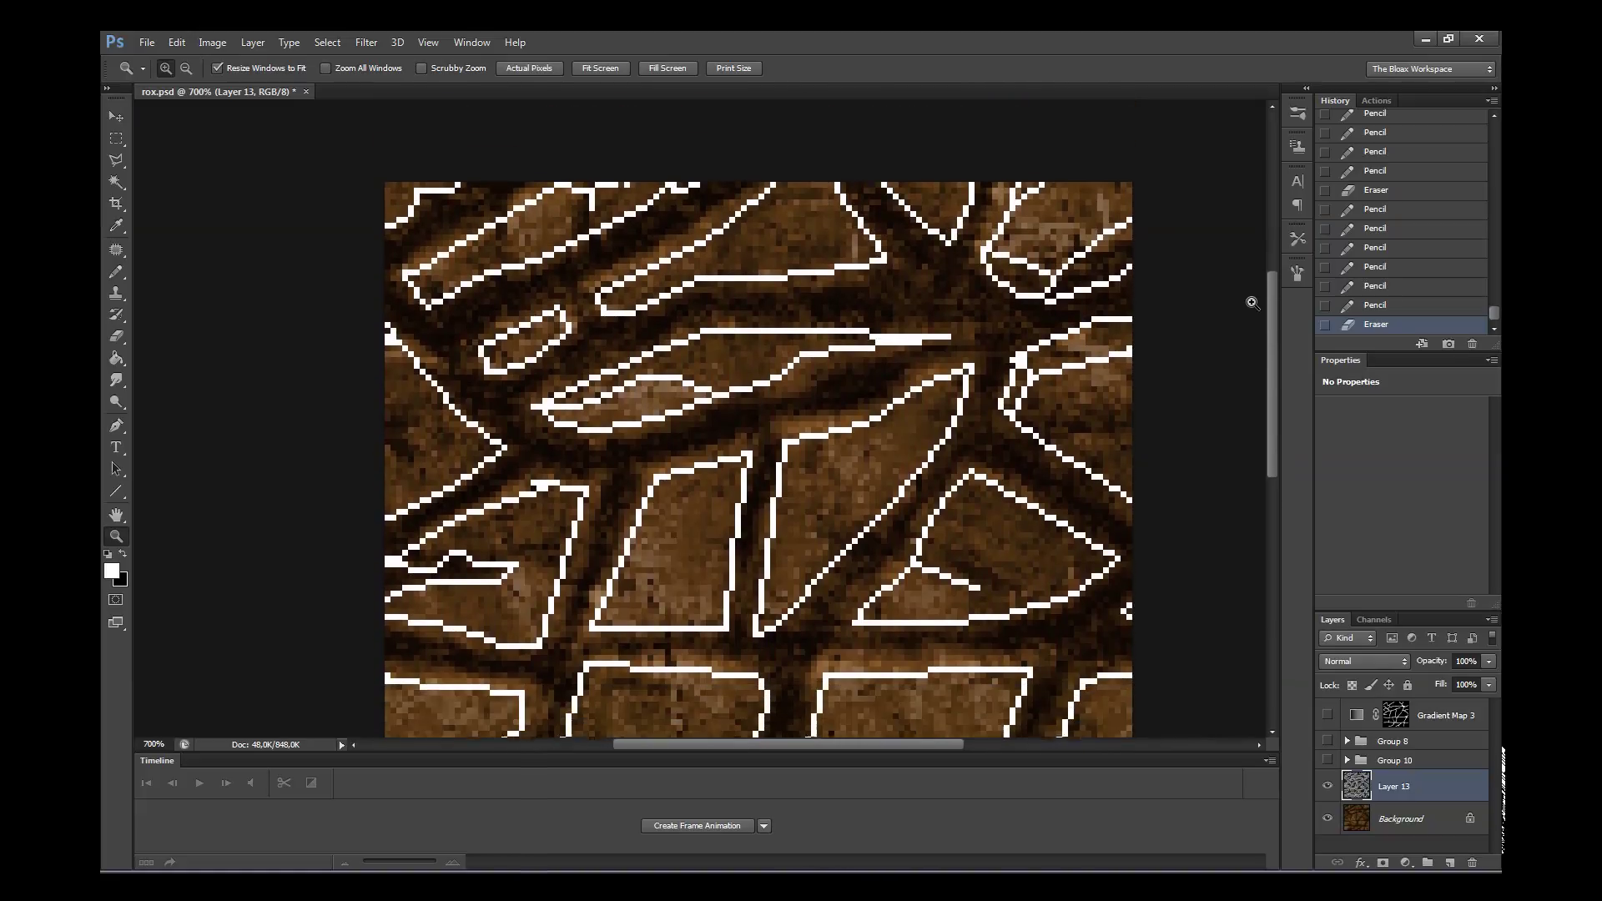
click(776, 313)
- Pencil a diagonal run of white pixels closing the gap in the long stone outline
key(b)
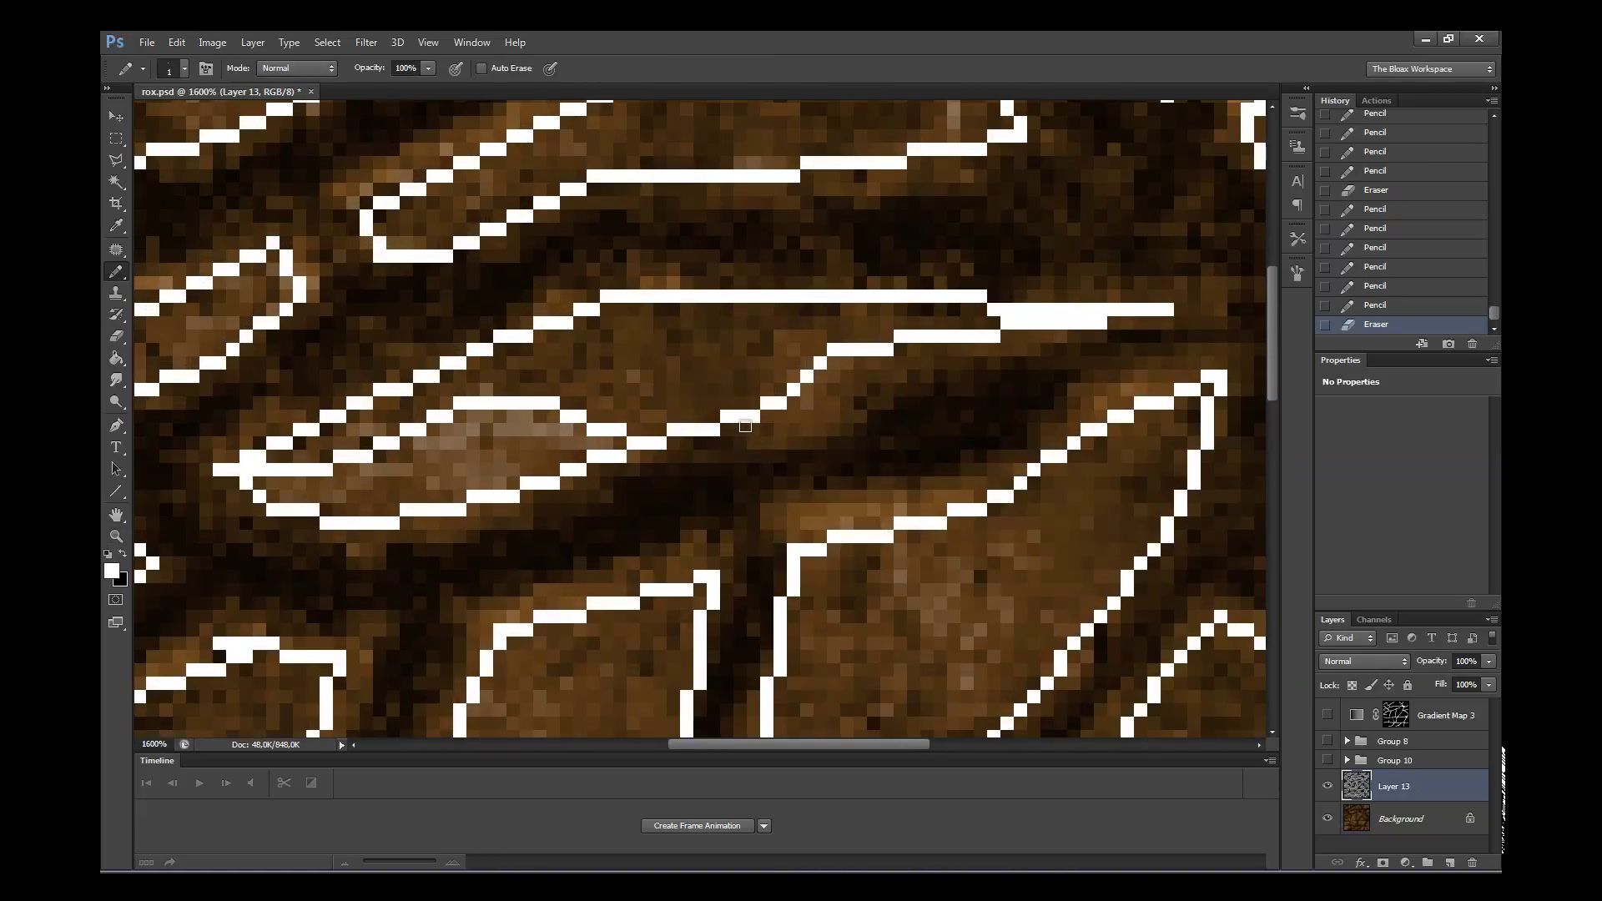
click(734, 430)
click(740, 442)
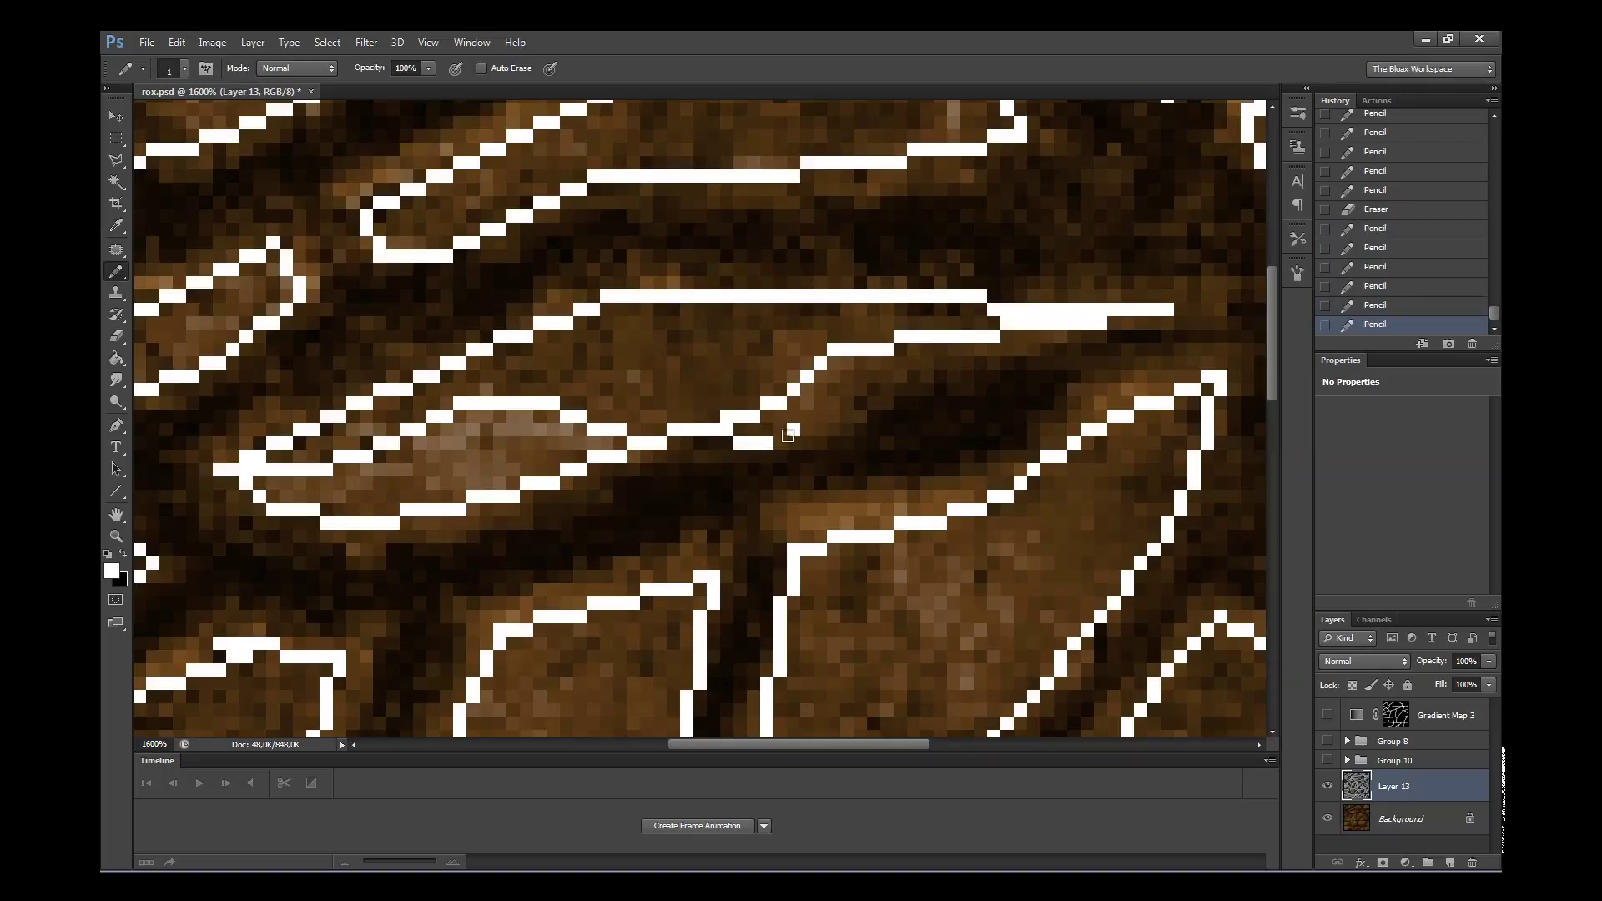
click(781, 442)
click(794, 429)
click(820, 416)
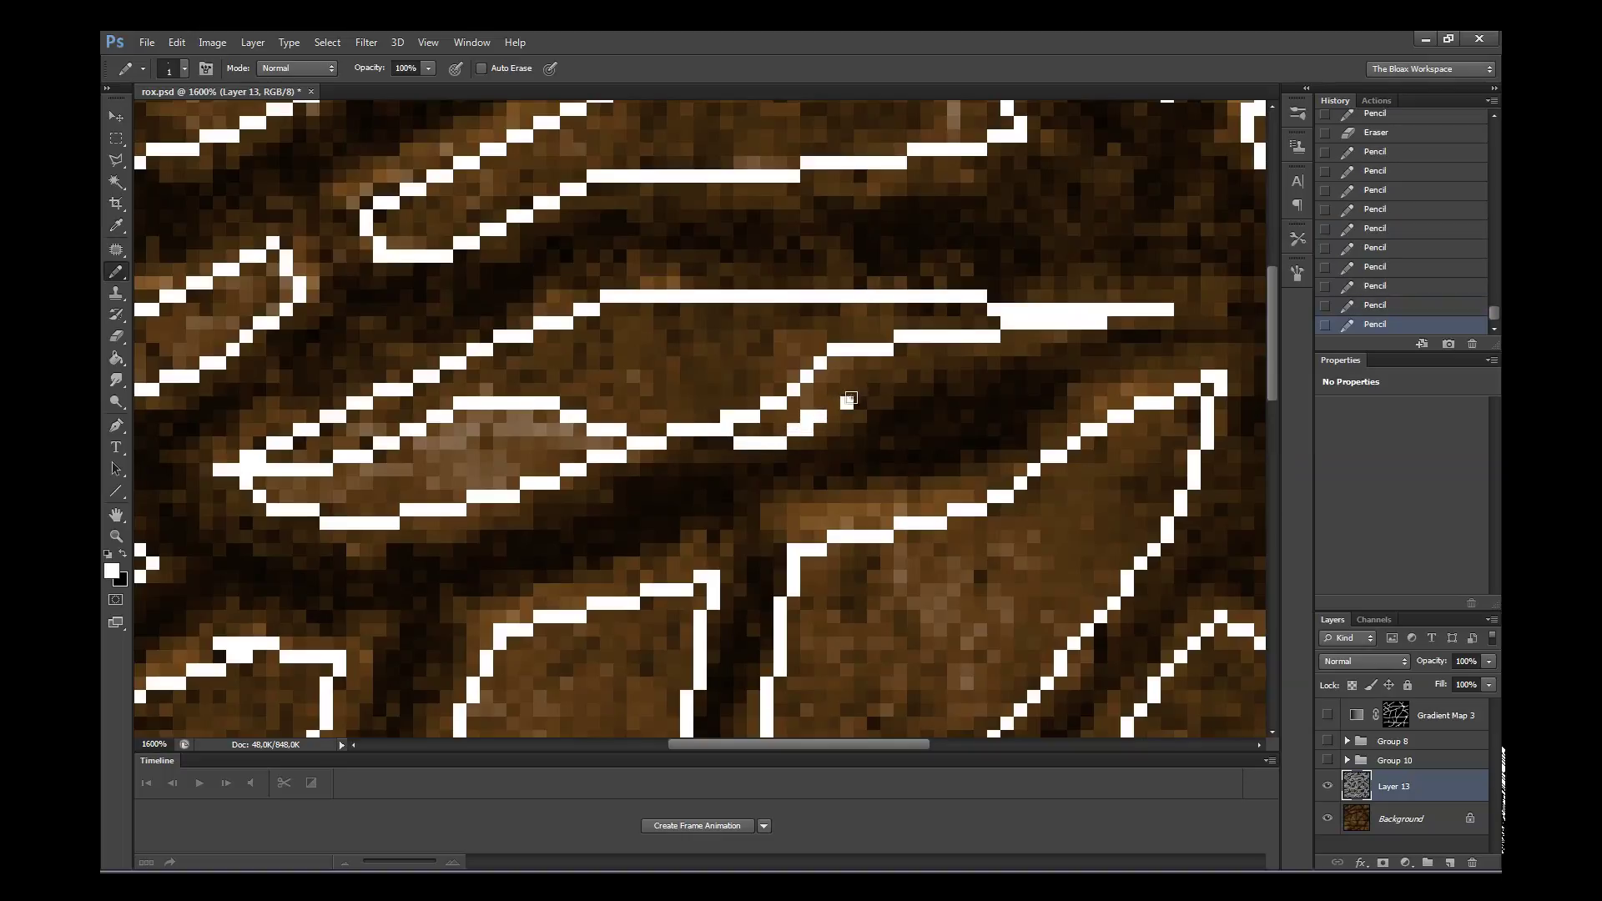
click(846, 402)
drag(889, 375, 913, 348)
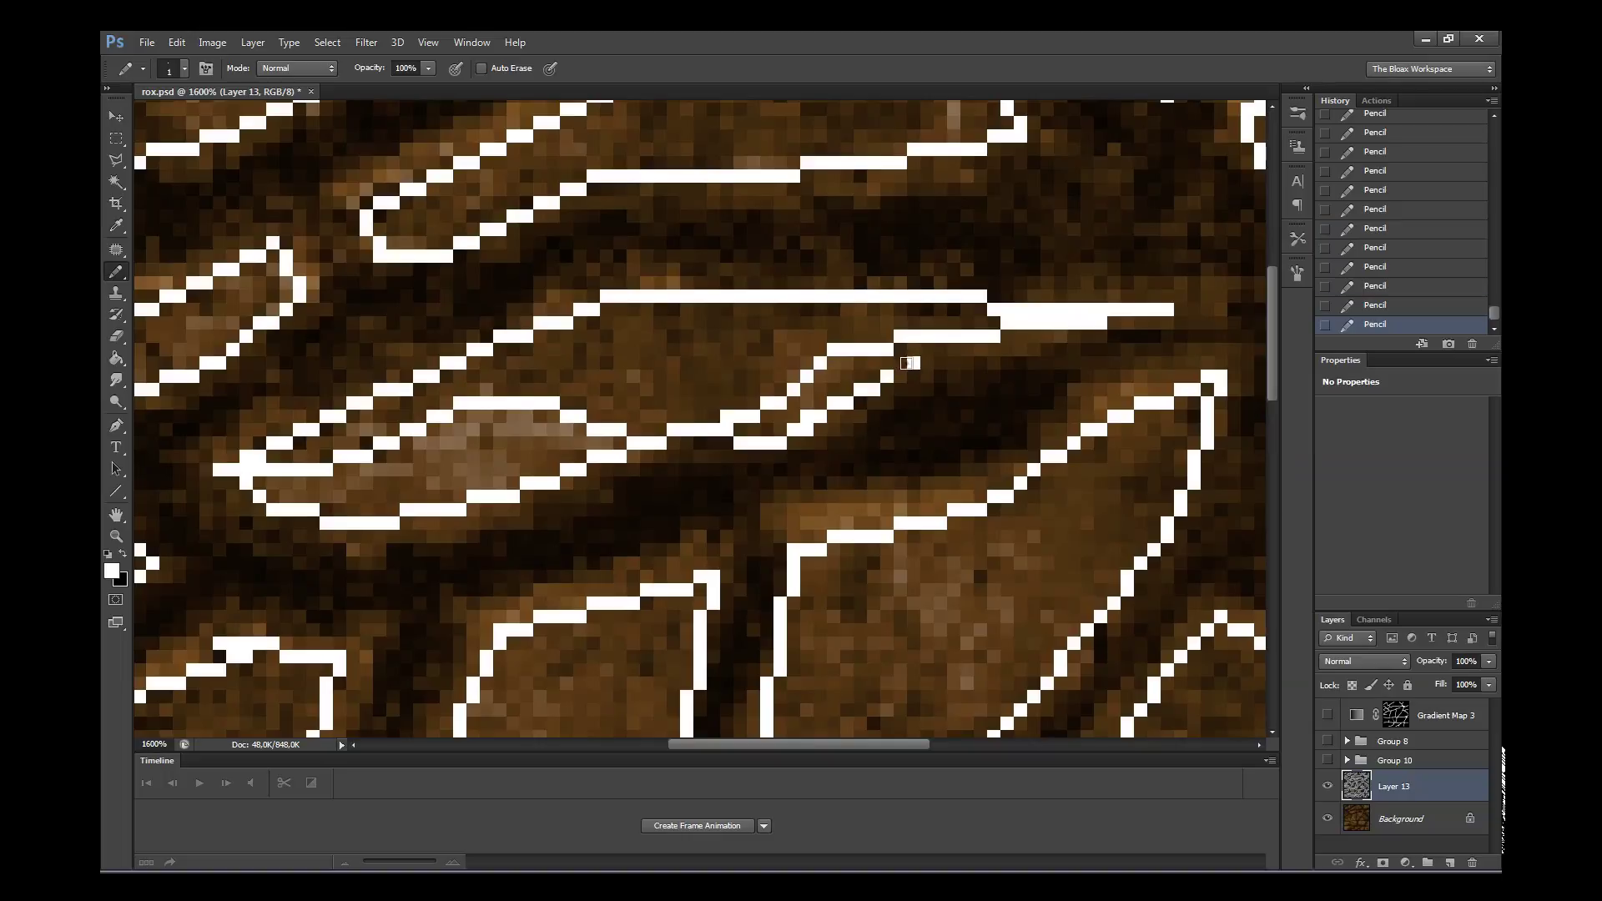
- Zoom out to the whole tile and hide the brown Background layer
key(z)
right_click(829, 390)
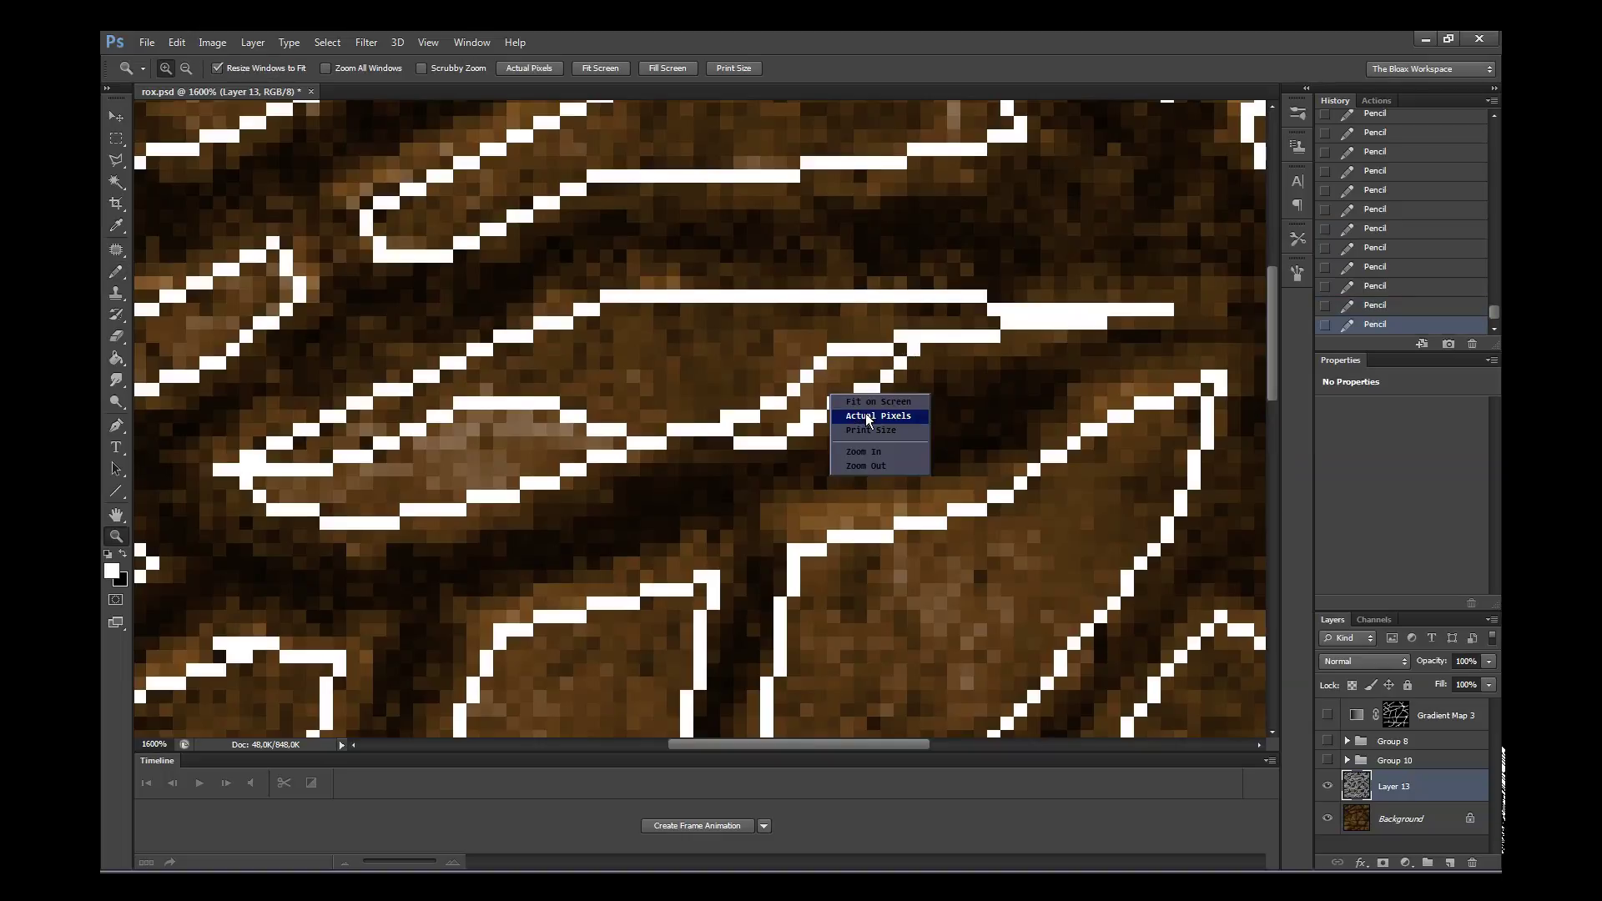
click(864, 421)
click(709, 373)
click(687, 311)
click(686, 311)
click(686, 311)
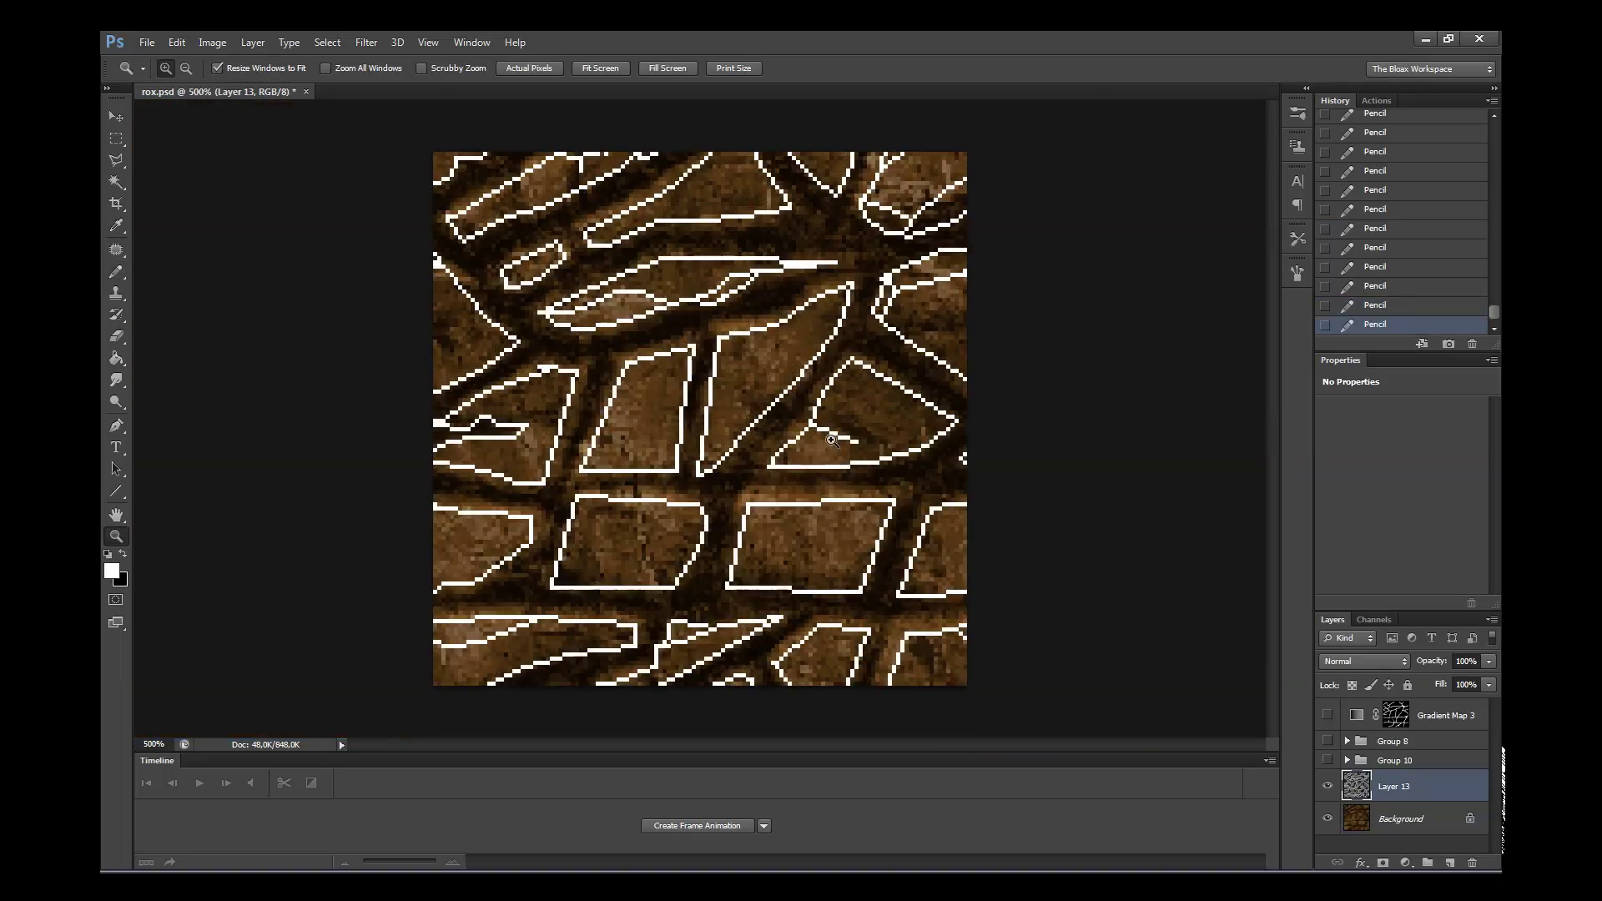
click(1328, 818)
click(1402, 819)
- Add a new Layer 14 and fill it with black
click(1450, 863)
key(g)
key(x)
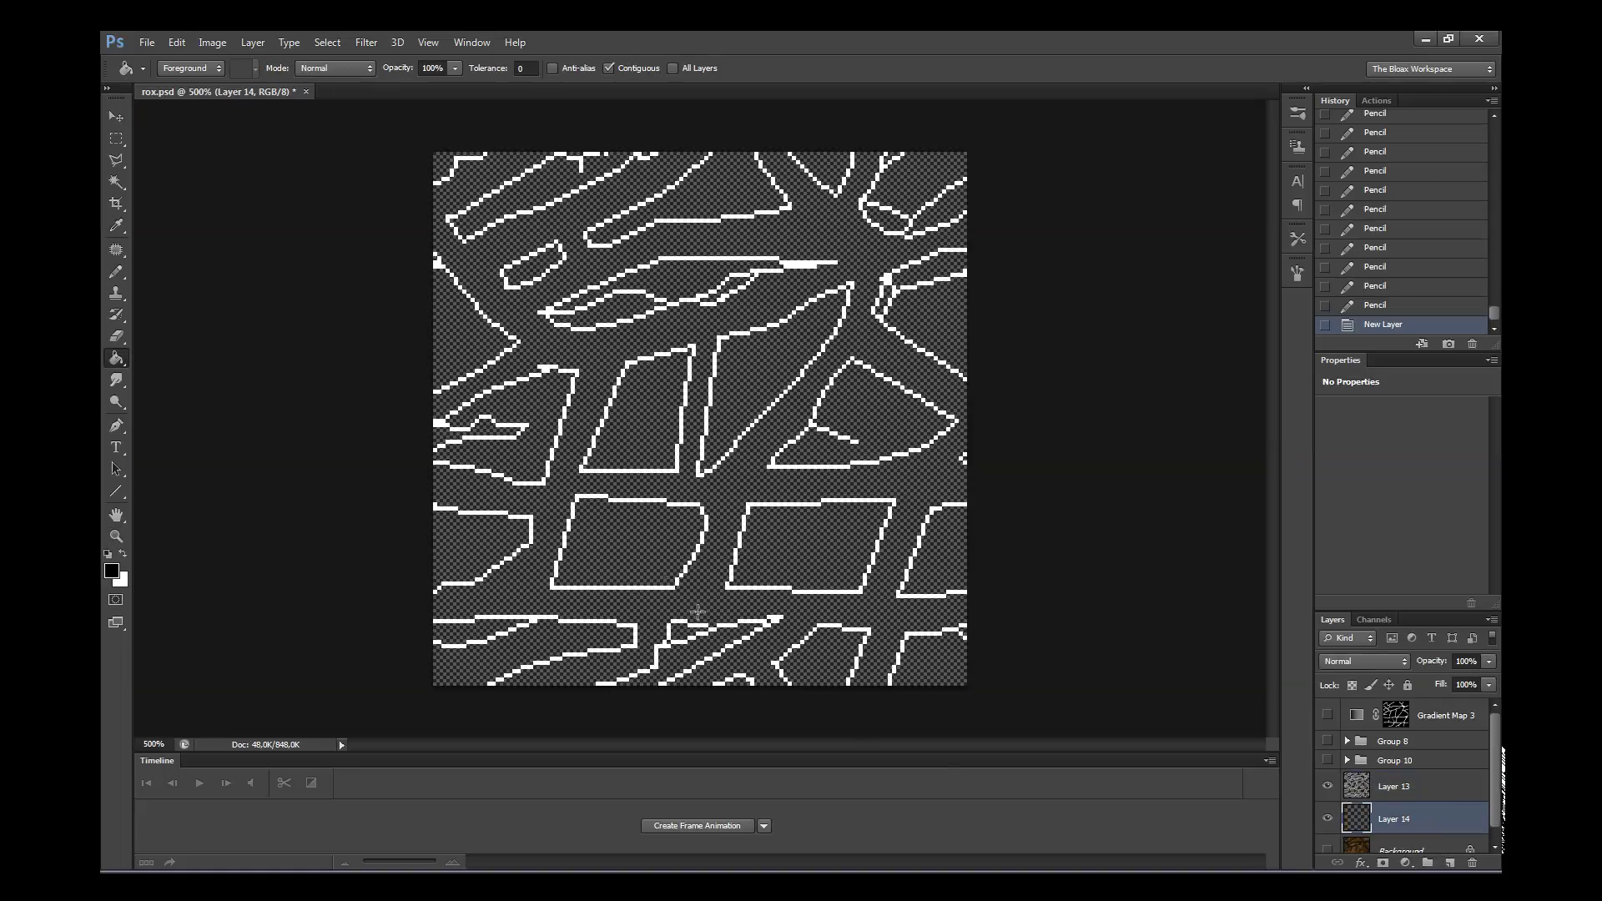
click(634, 501)
- Compare the tile at 100% and 500% zoom, then delete the black Layer 14
key(z)
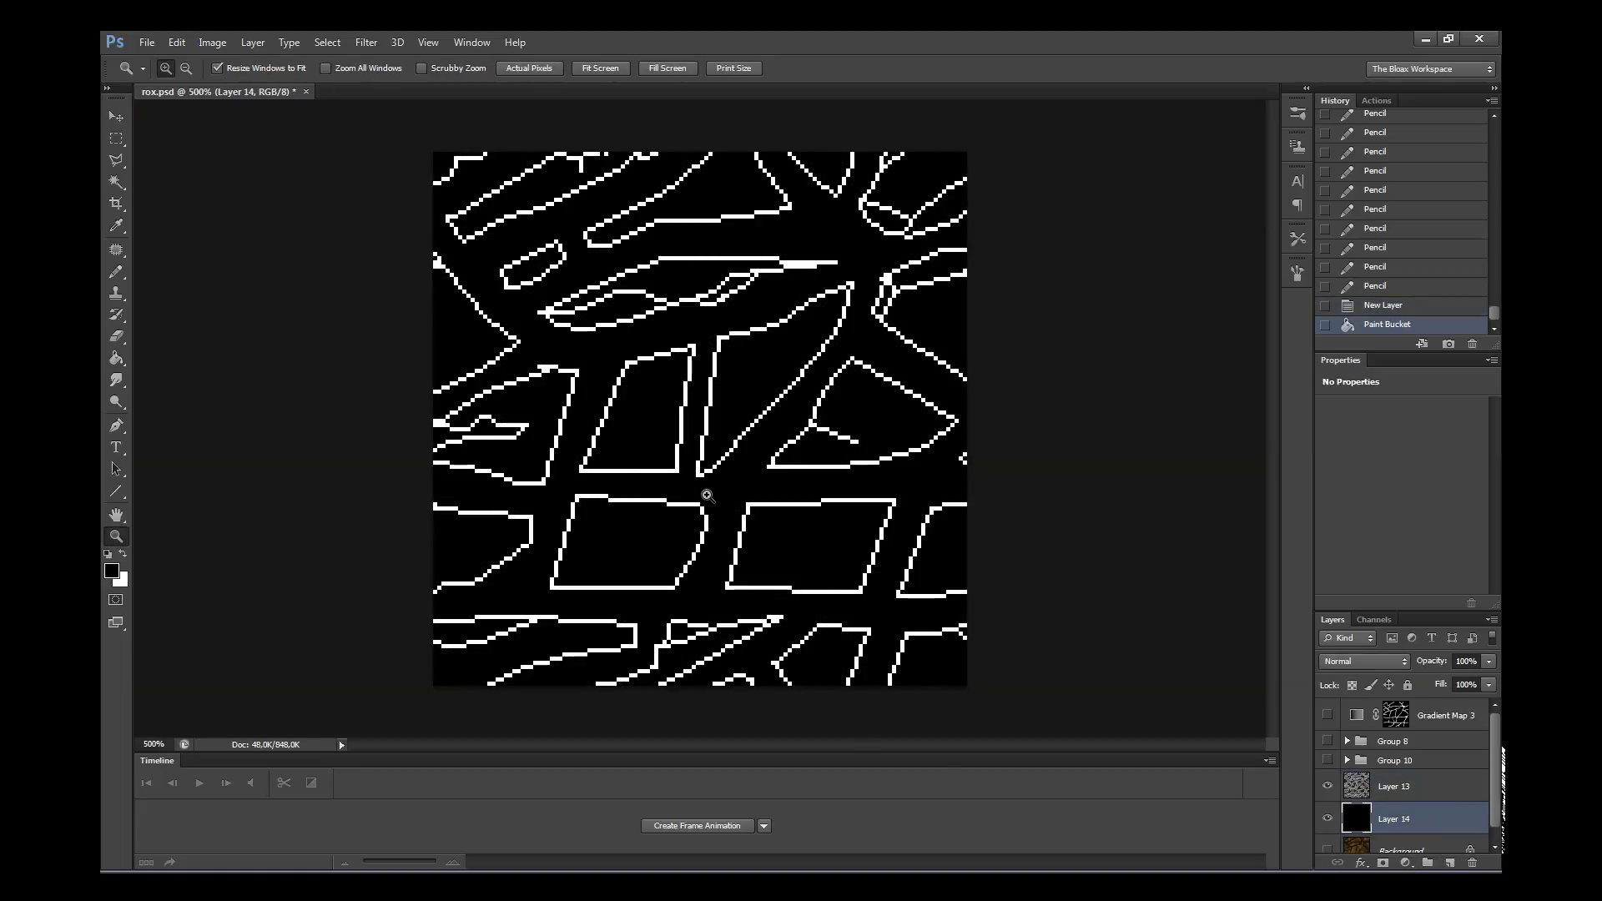
right_click(703, 491)
click(734, 522)
click(724, 483)
right_click(694, 516)
click(726, 558)
click(692, 515)
click(693, 514)
click(693, 515)
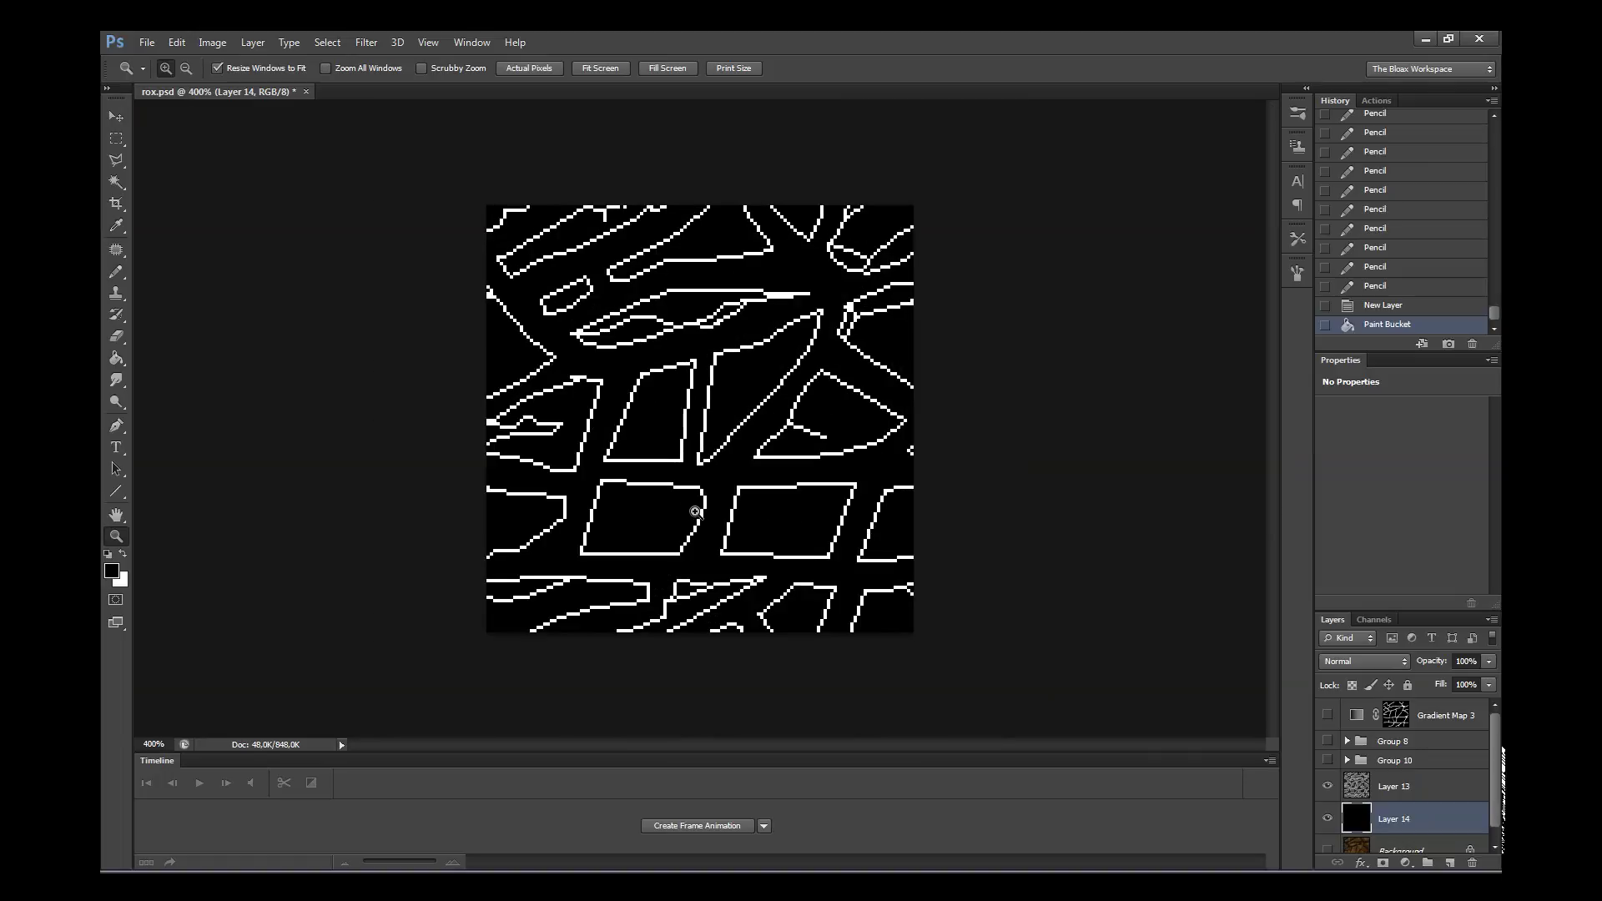
click(687, 488)
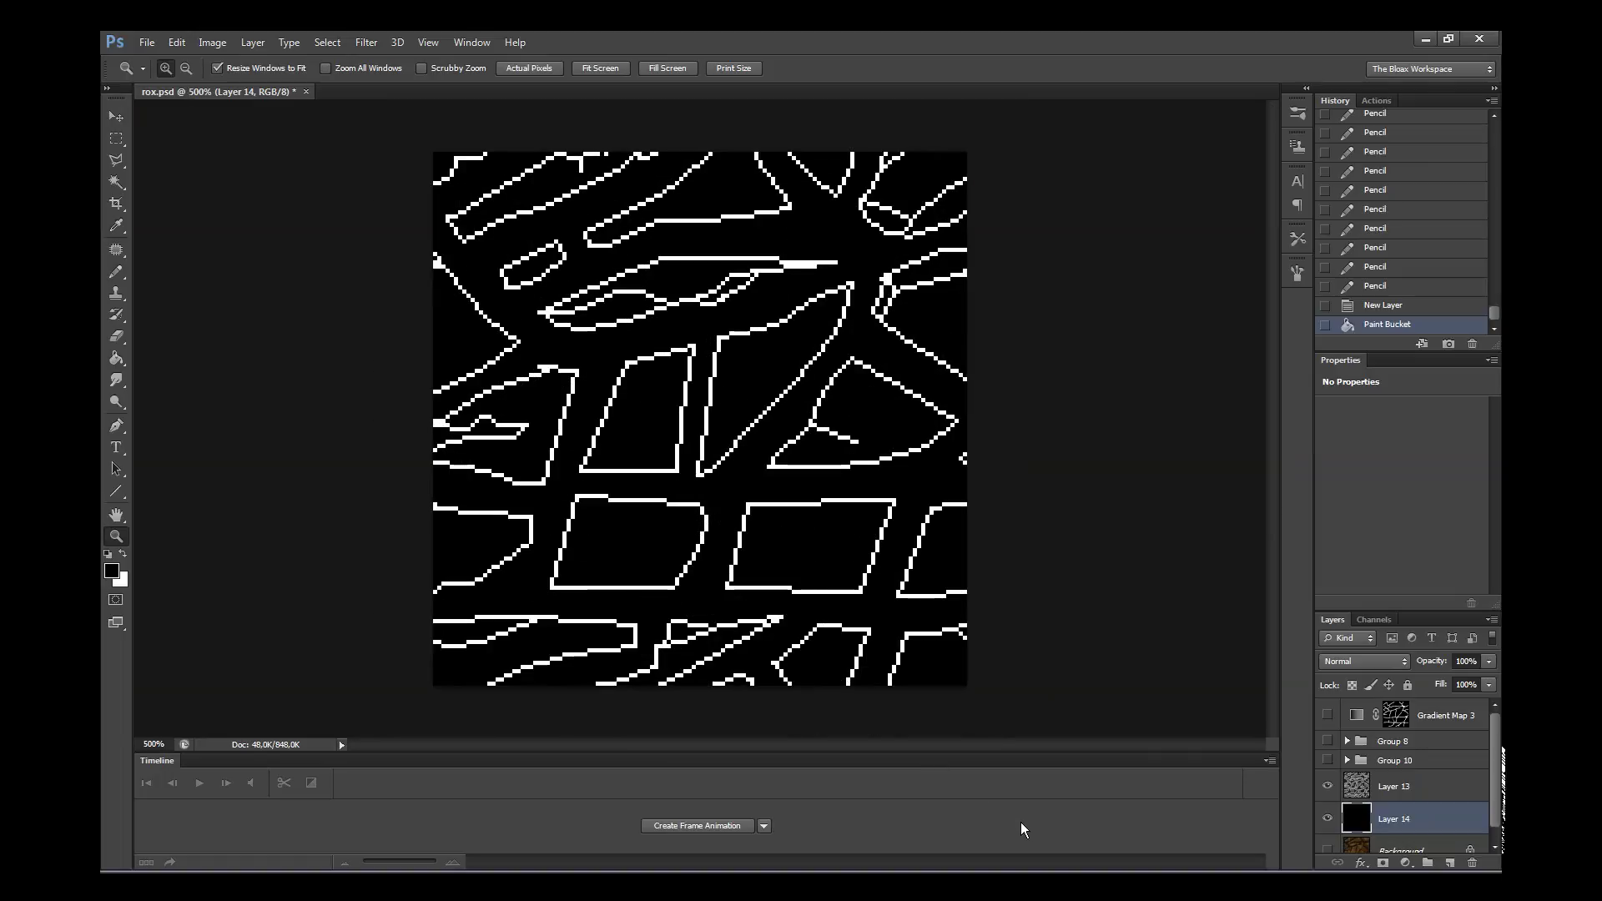
key(g)
key(Delete)
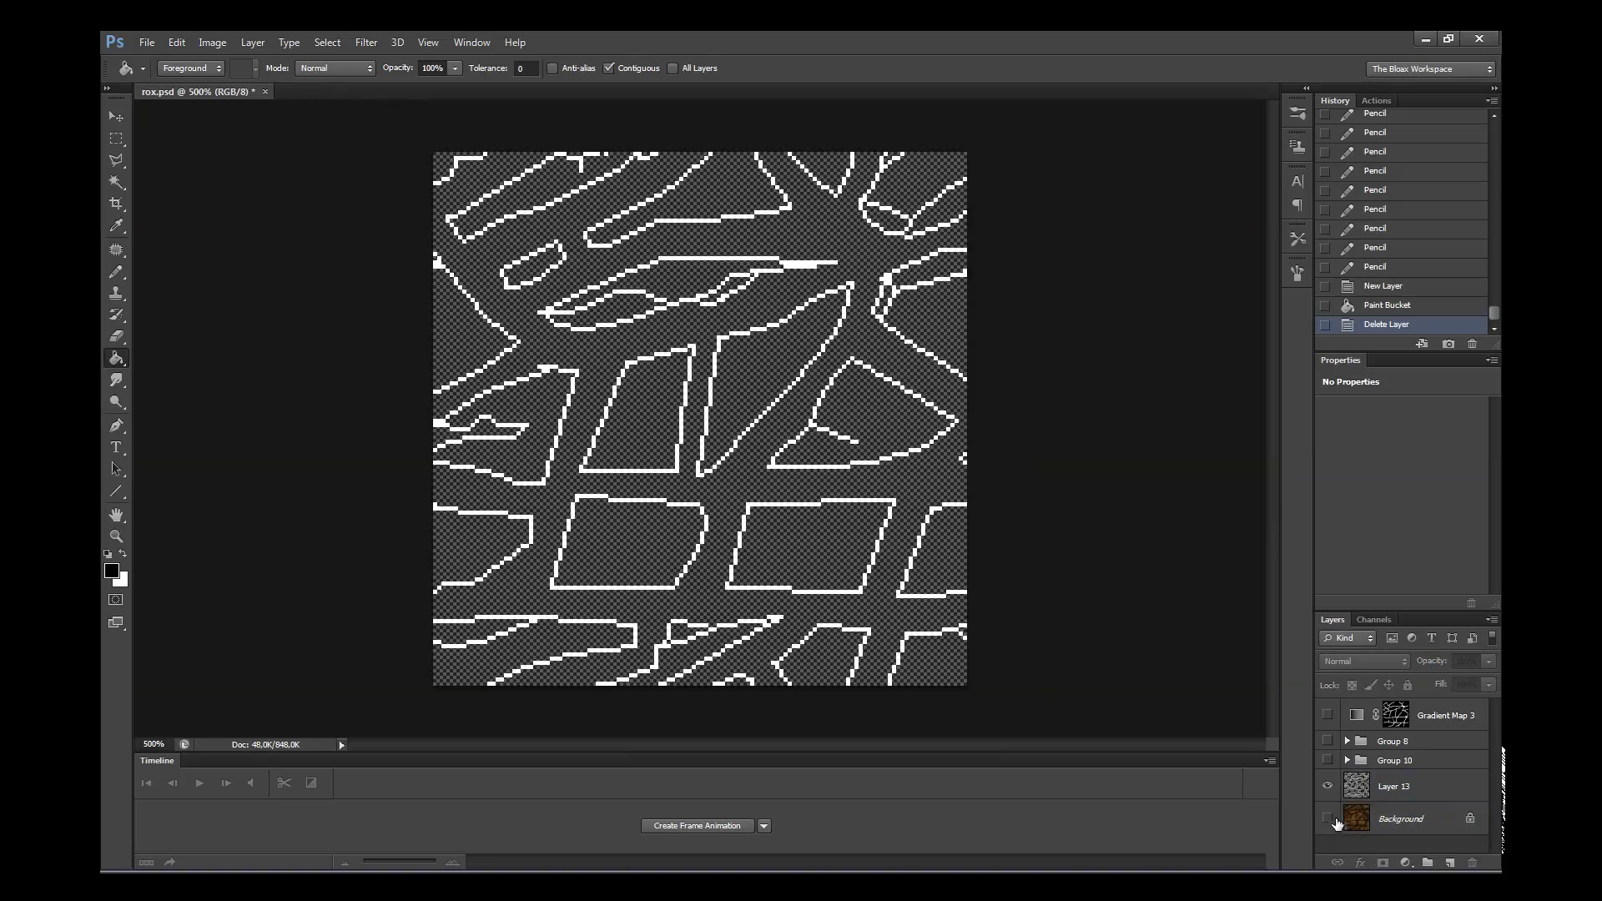
- Show the Background layer again and rename Layer 13 to 'highlights blah'
click(1327, 817)
double_click(1393, 786)
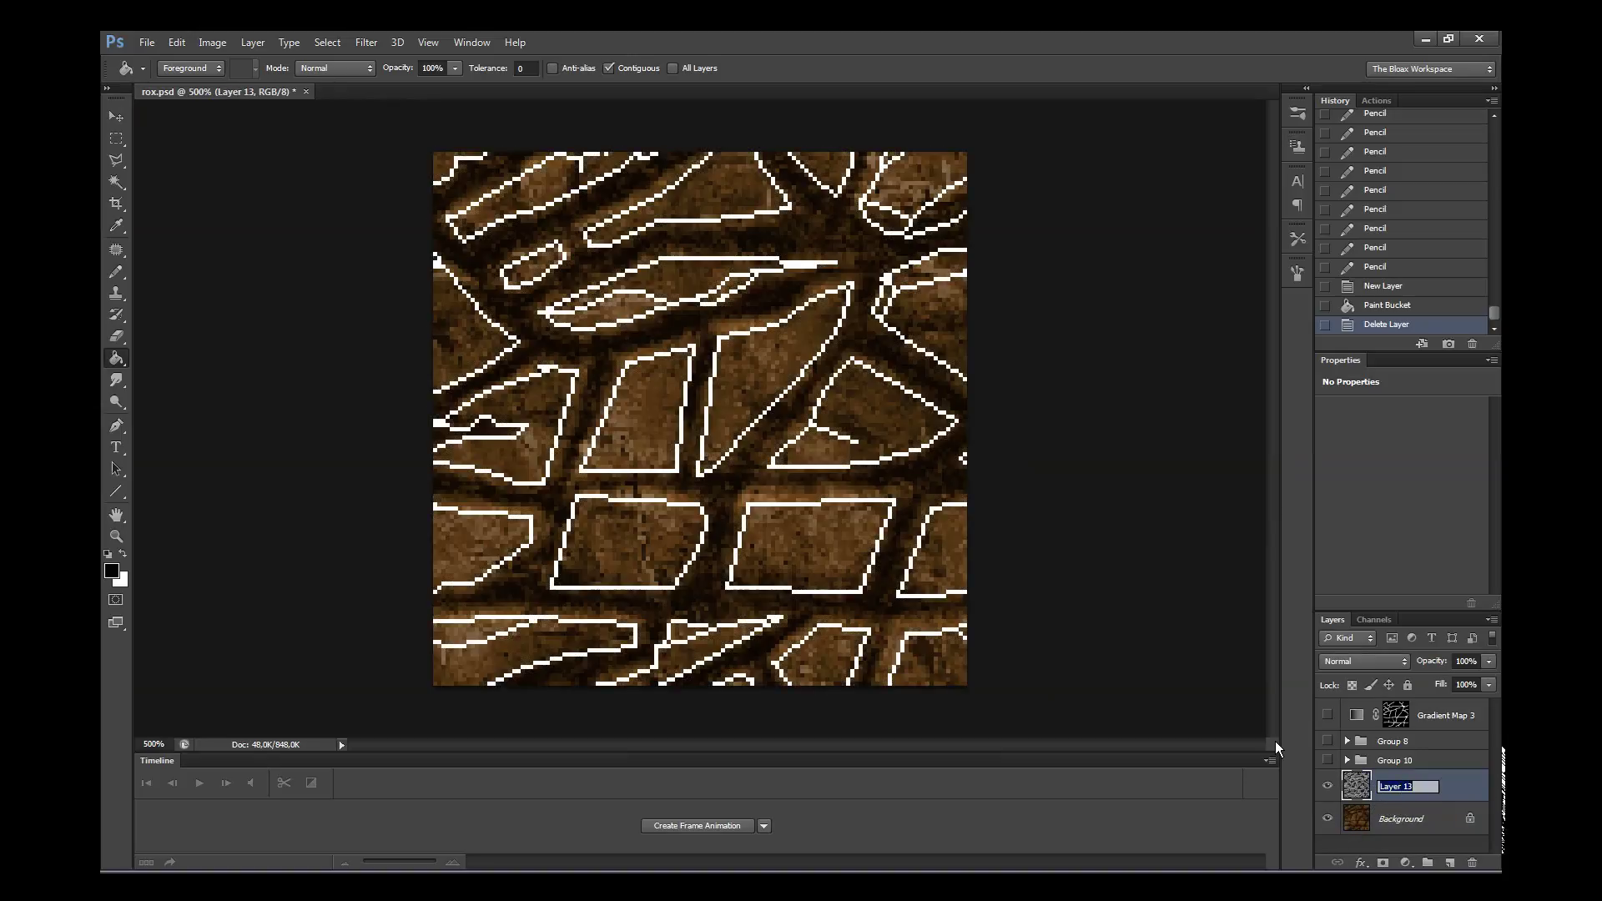
text(highlights )
text(blah)
key(Return)
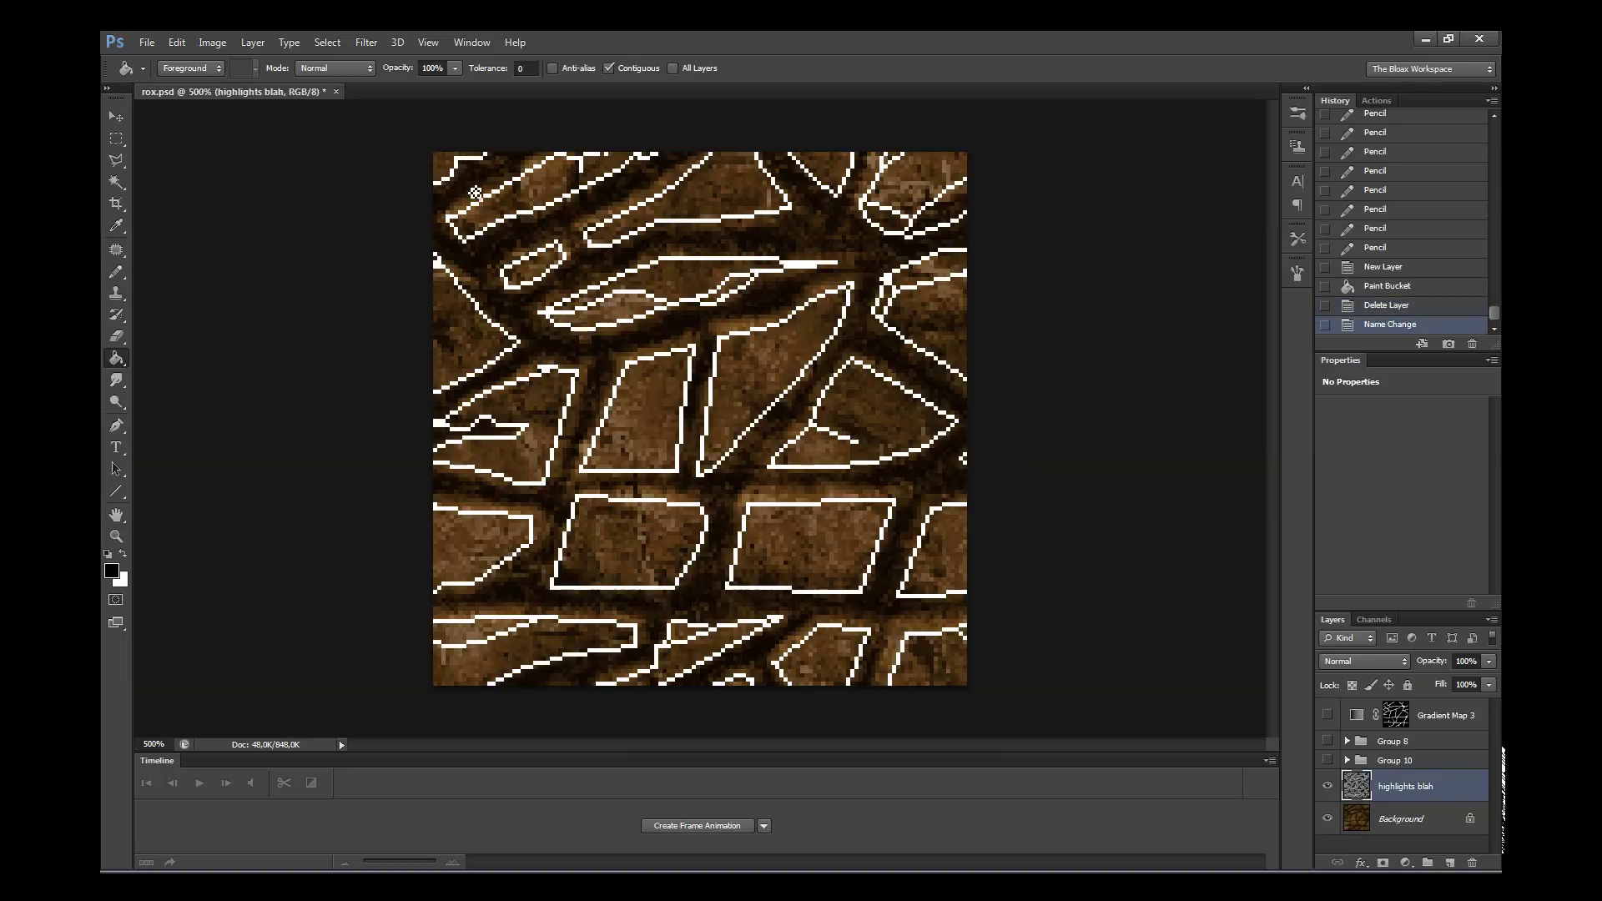
- Duplicate highlights blah and hide the original layer
key(ctrl+j)
key(i)
key(ctrl+k)
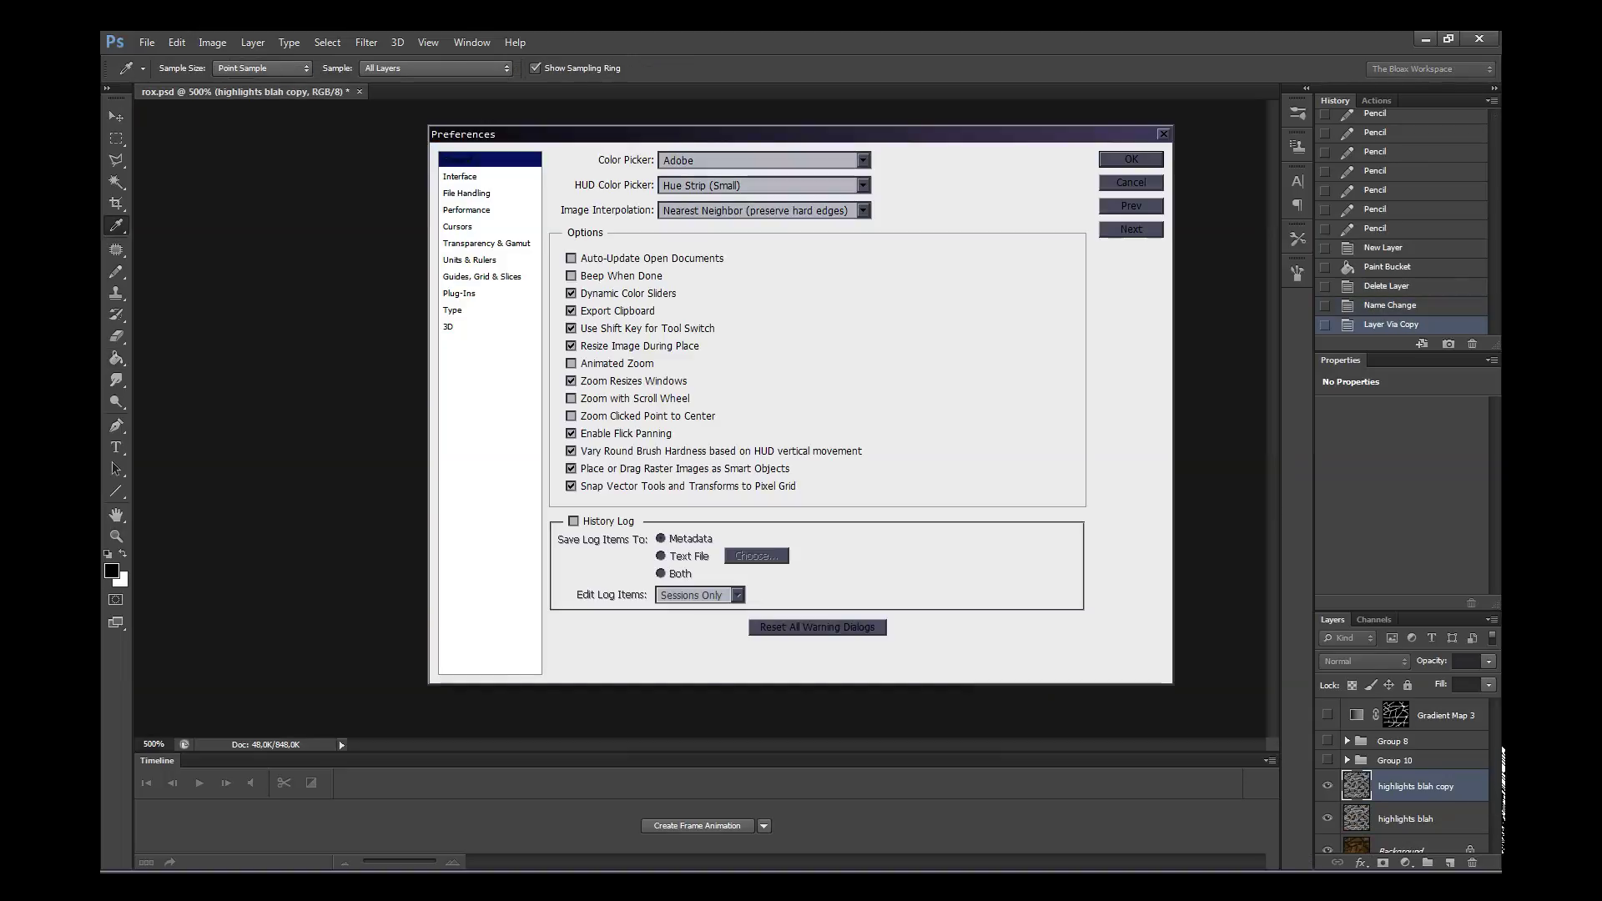
key(Return)
key(g)
click(1327, 818)
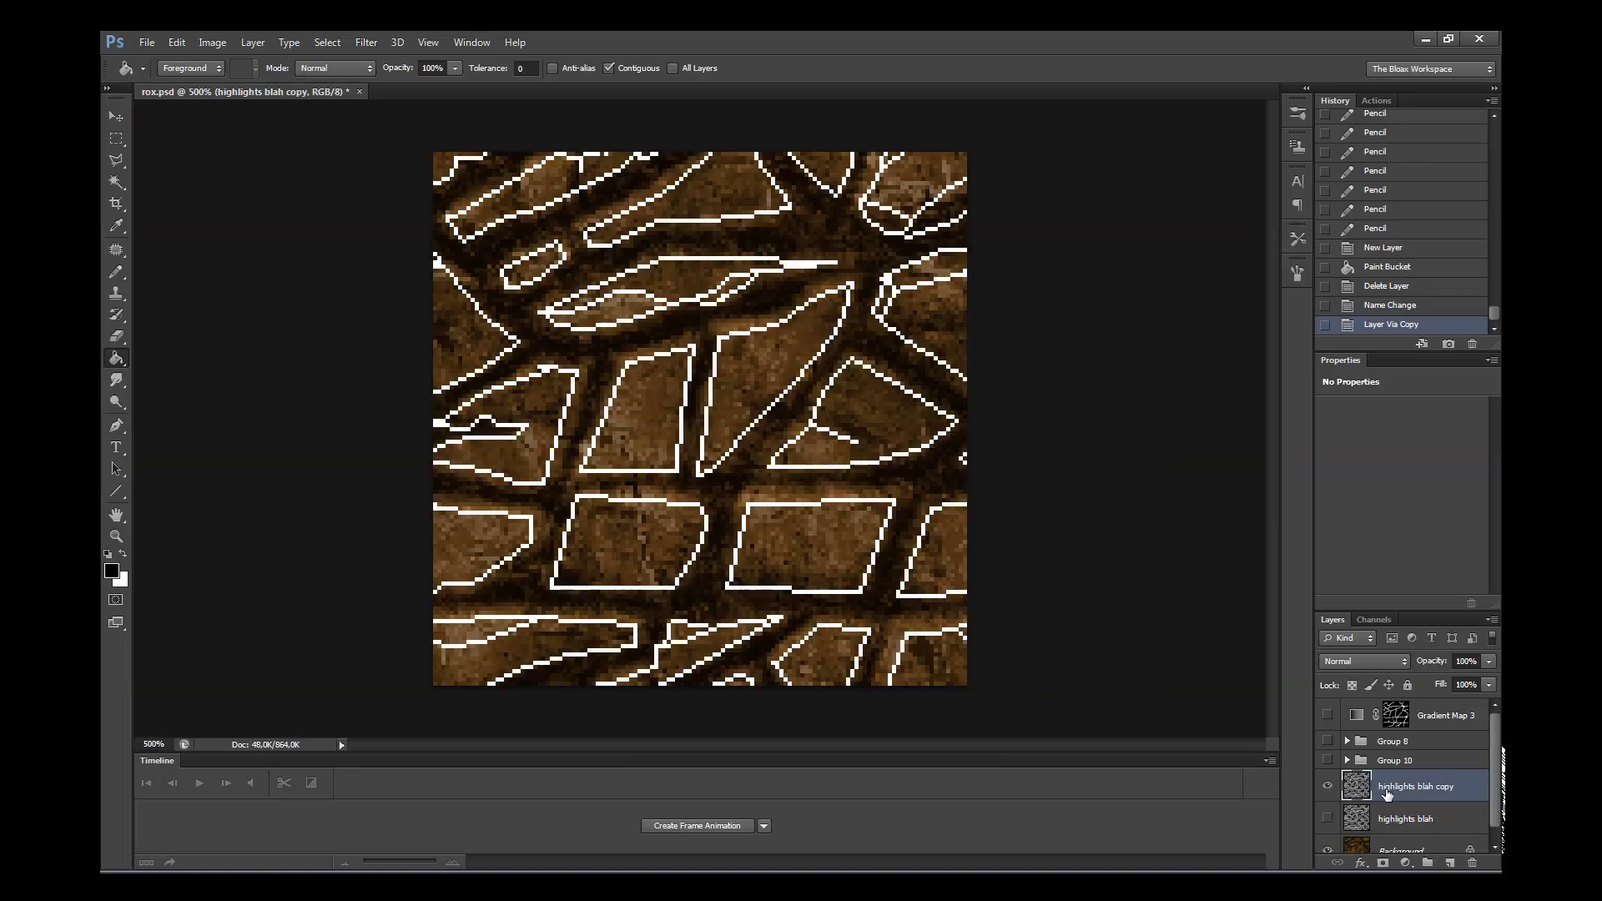
key(z)
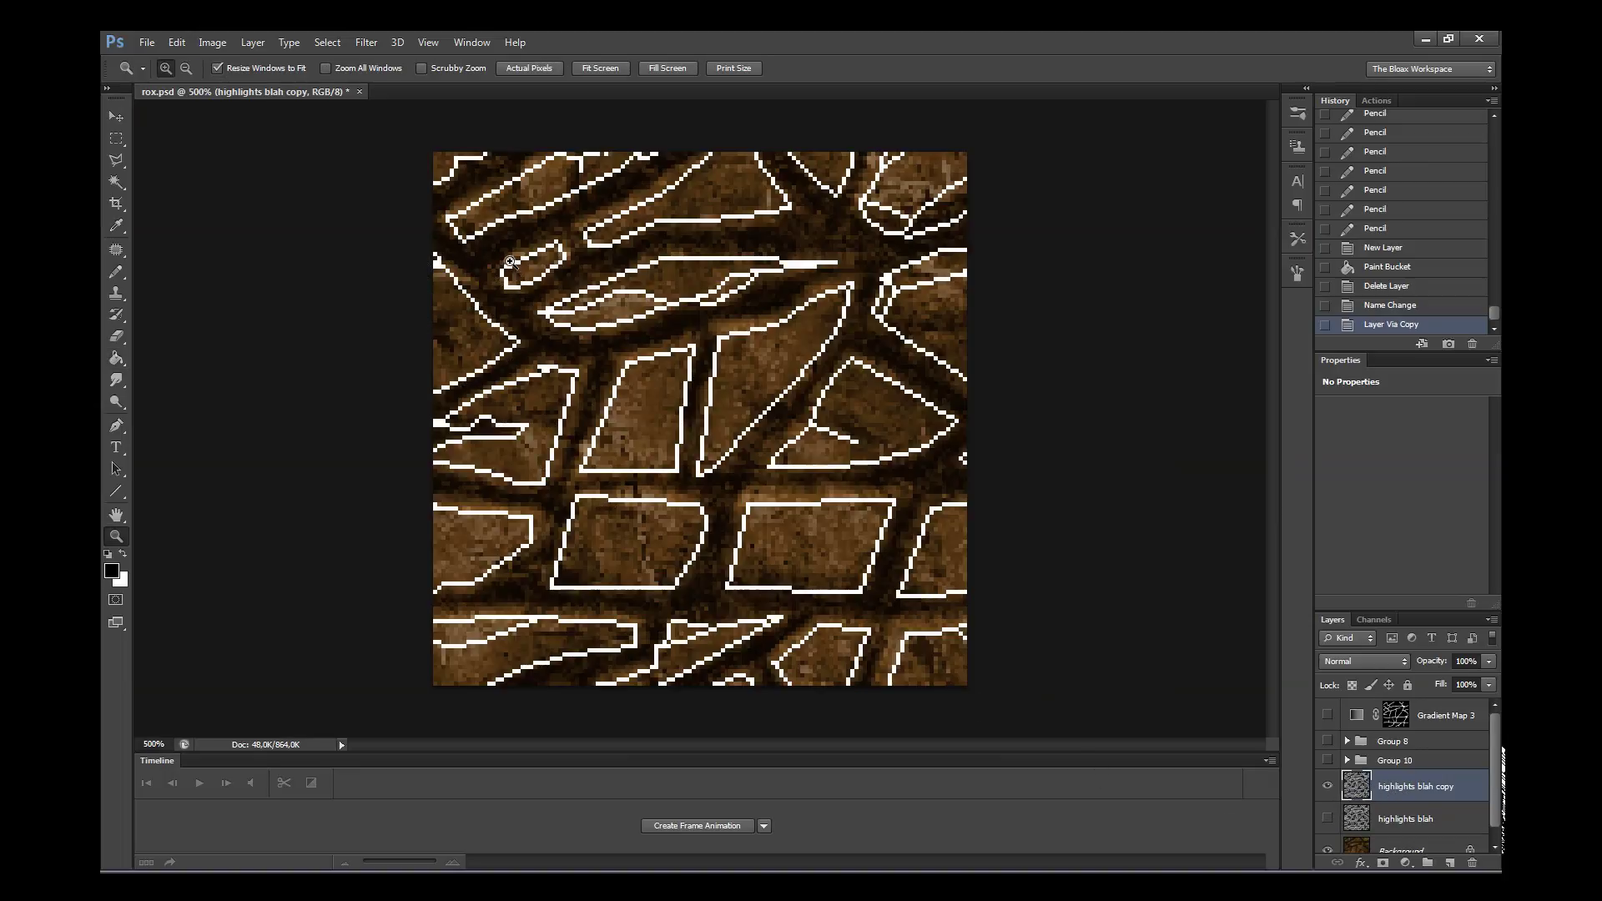
- Try a Soft Light blend on the copy's Layer Style, then discard the change
double_click(1453, 802)
click(1249, 431)
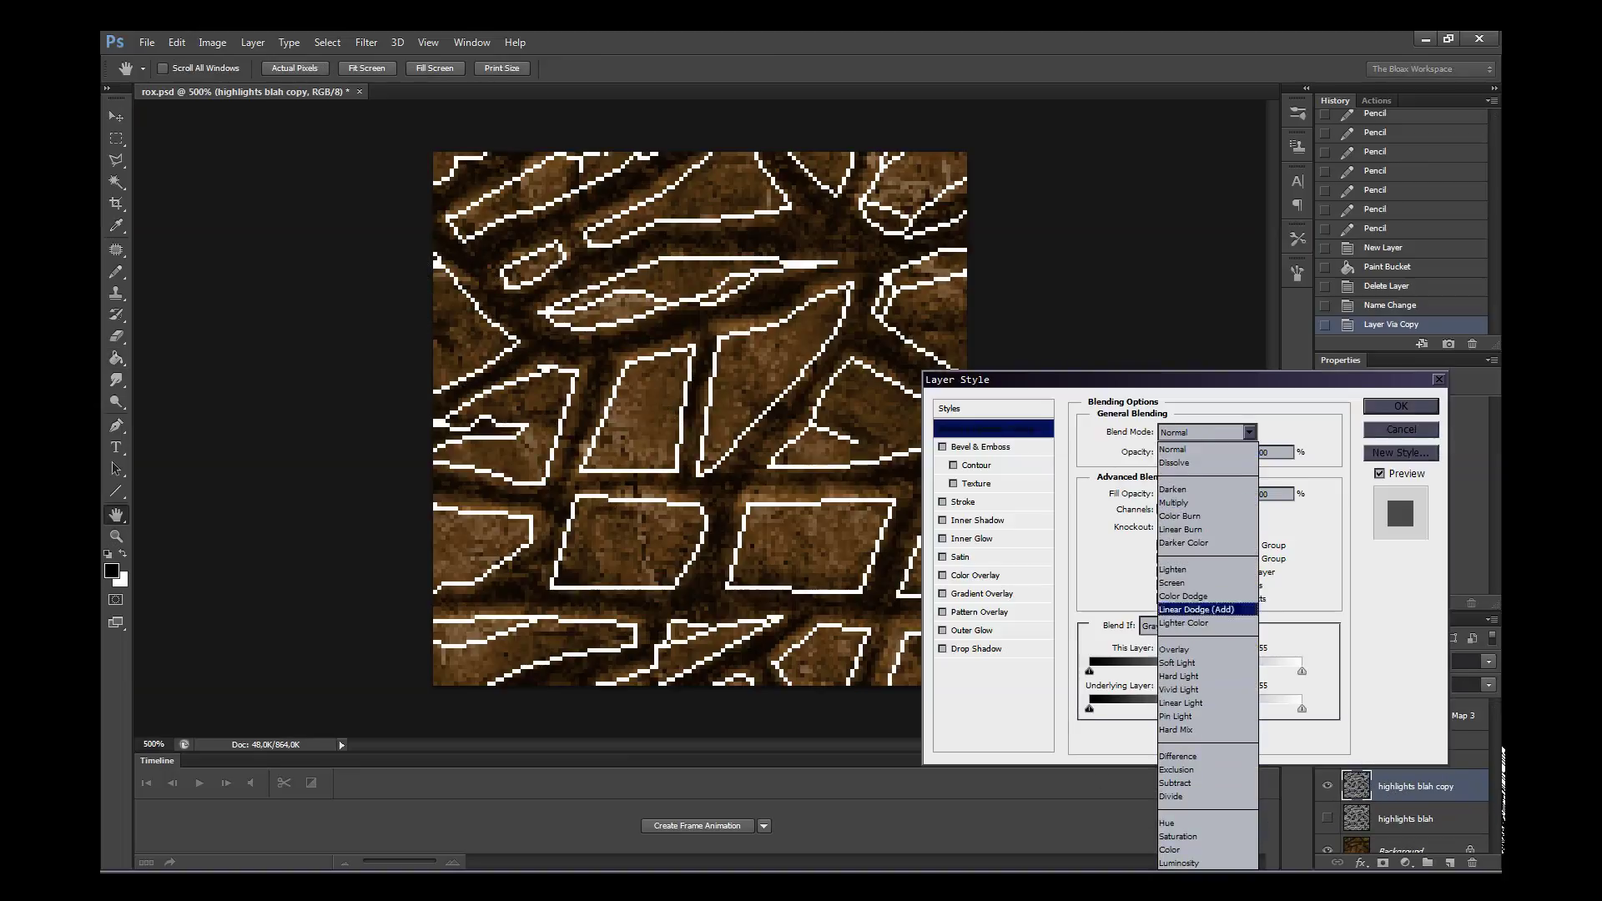
click(1202, 664)
key(Tab)
key(Tab)
text(35)
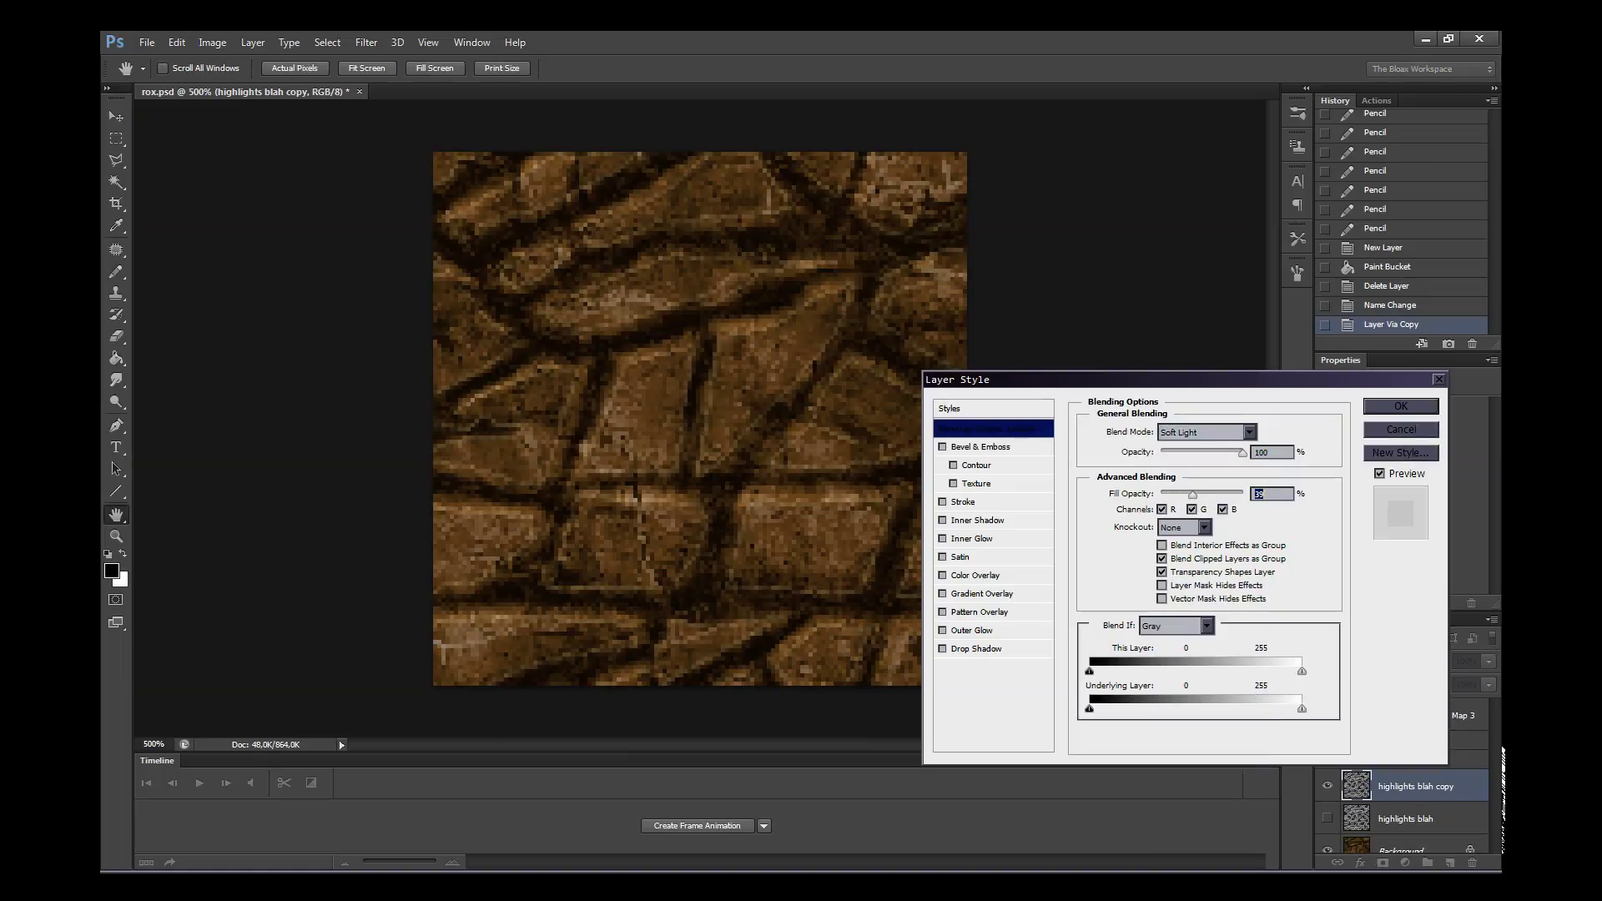
text(100)
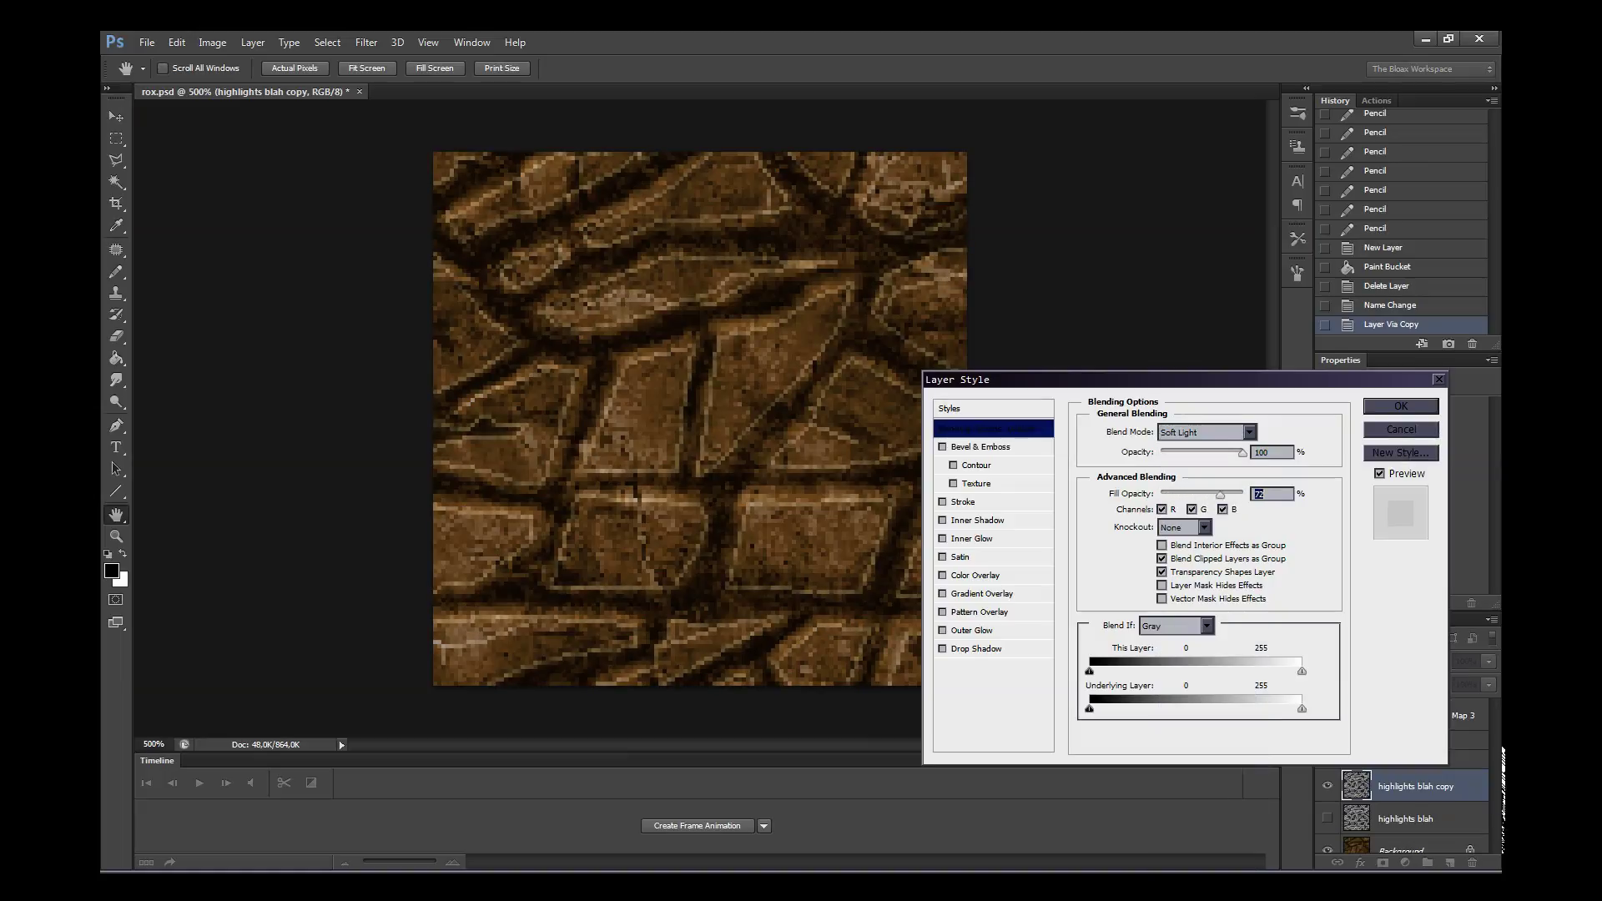
key(Return)
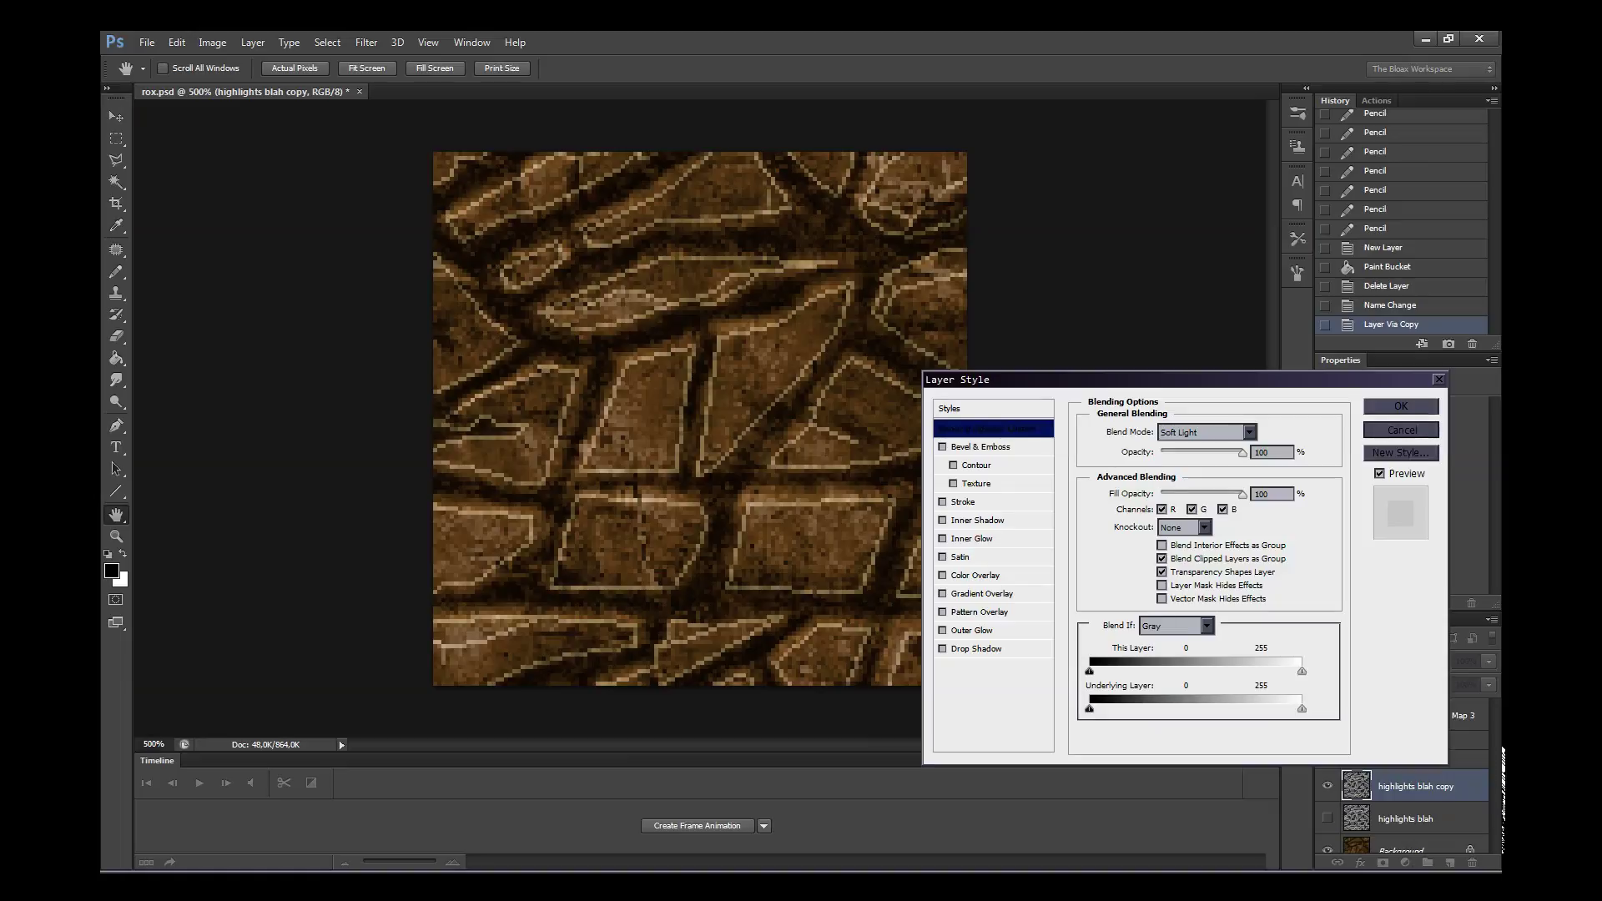
- Apply a Box Blur to the highlights blah copy layer
key(z)
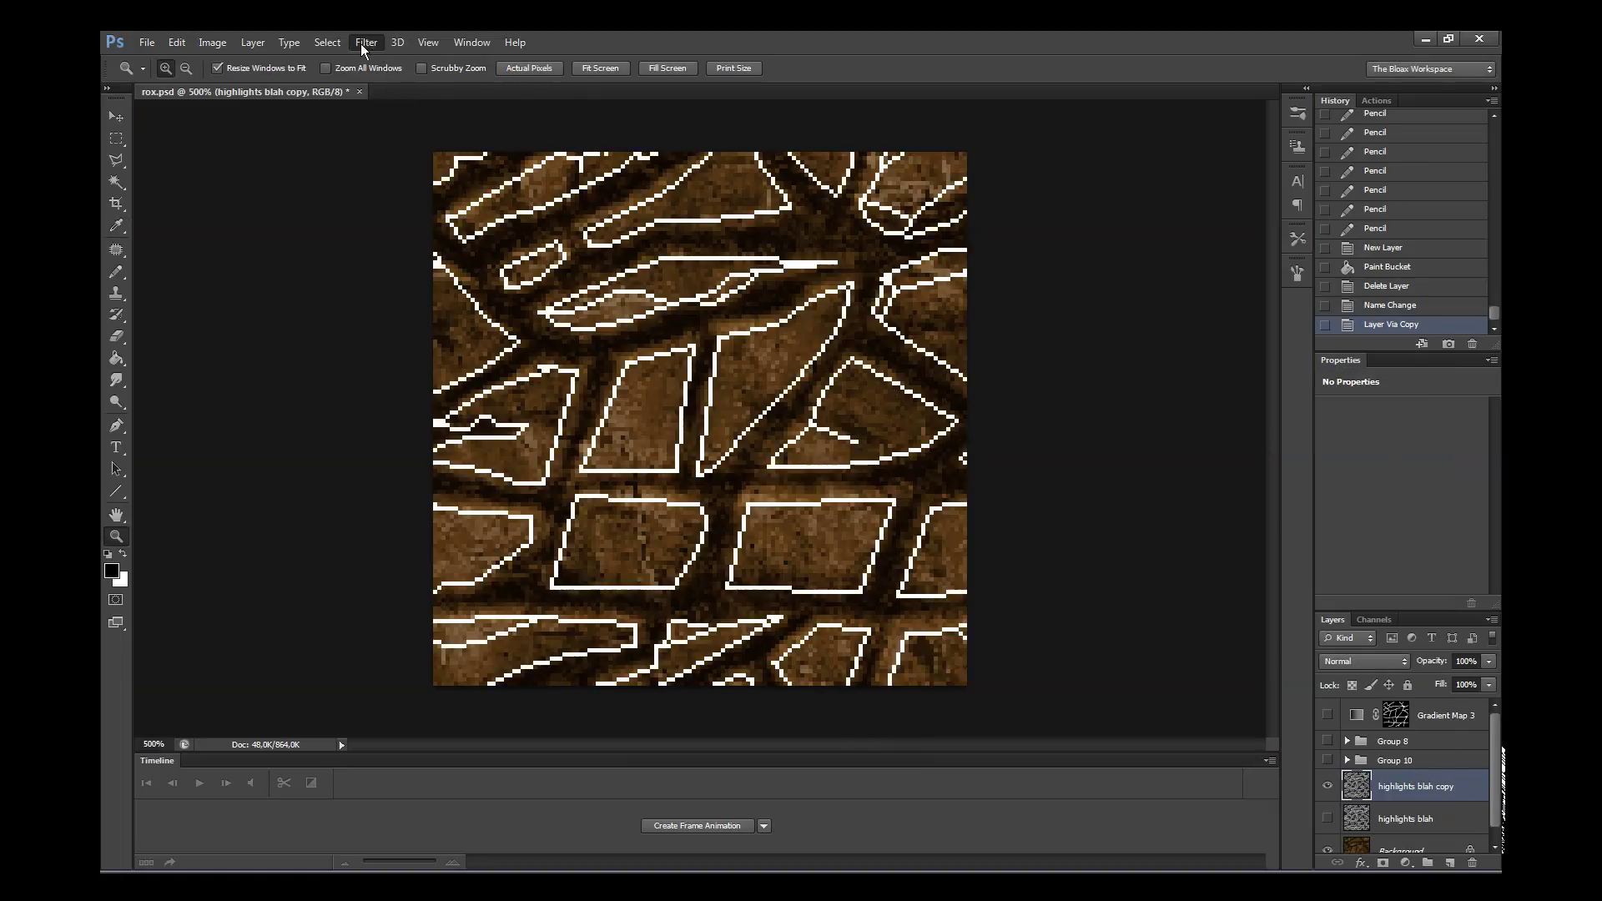
click(361, 43)
click(625, 292)
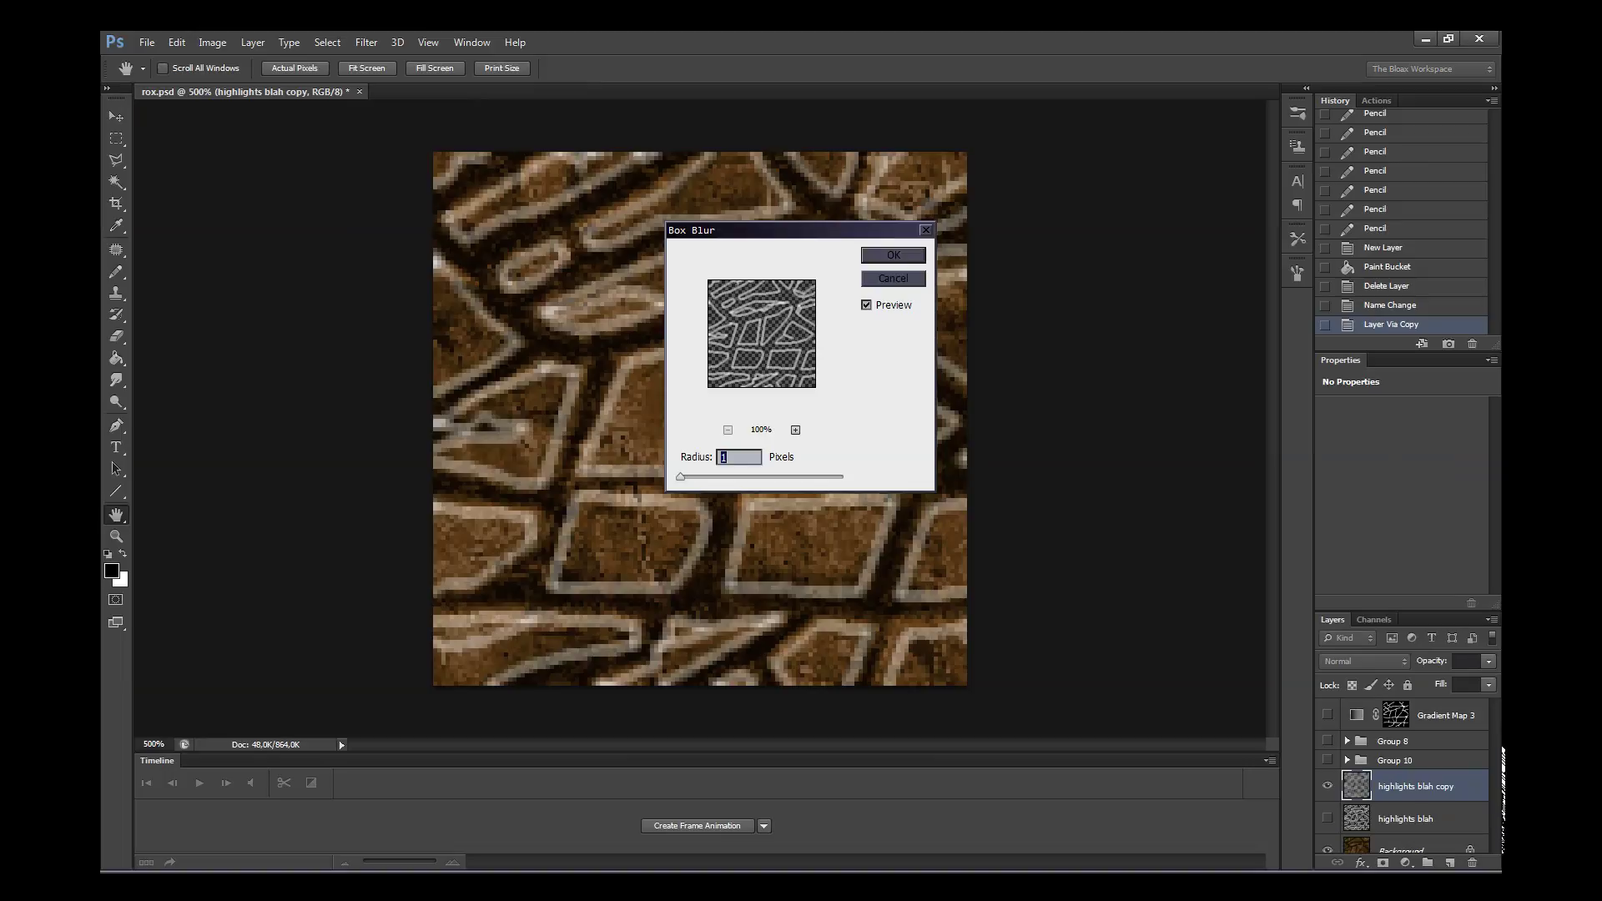
key(Return)
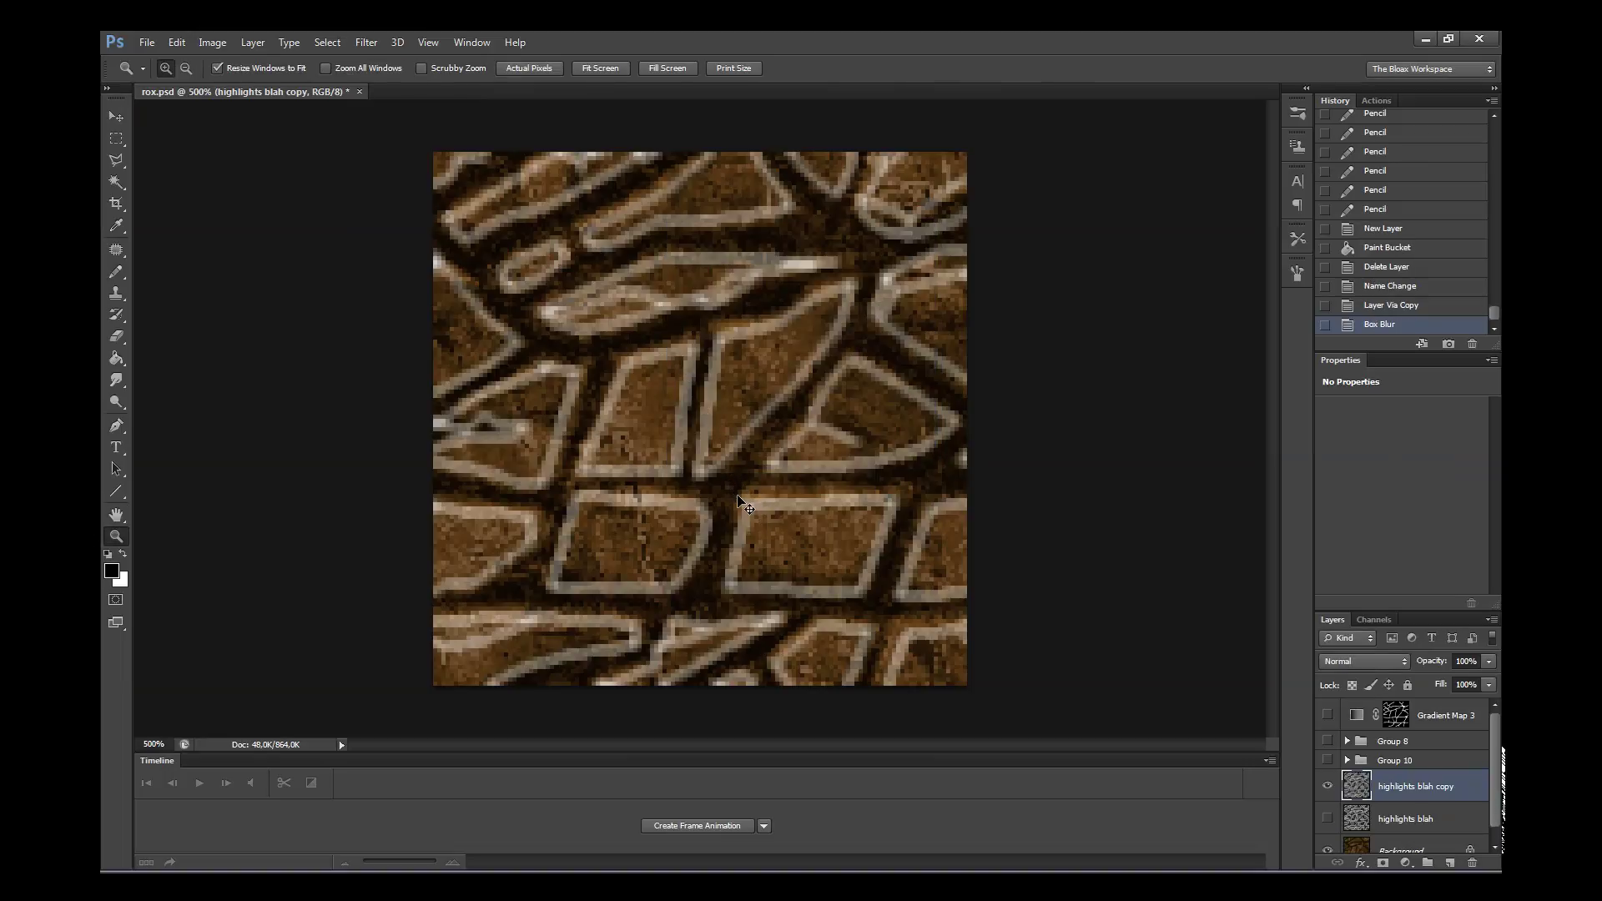
- Fade the Box Blur back to about 60% opacity
key(ctrl+shift+f)
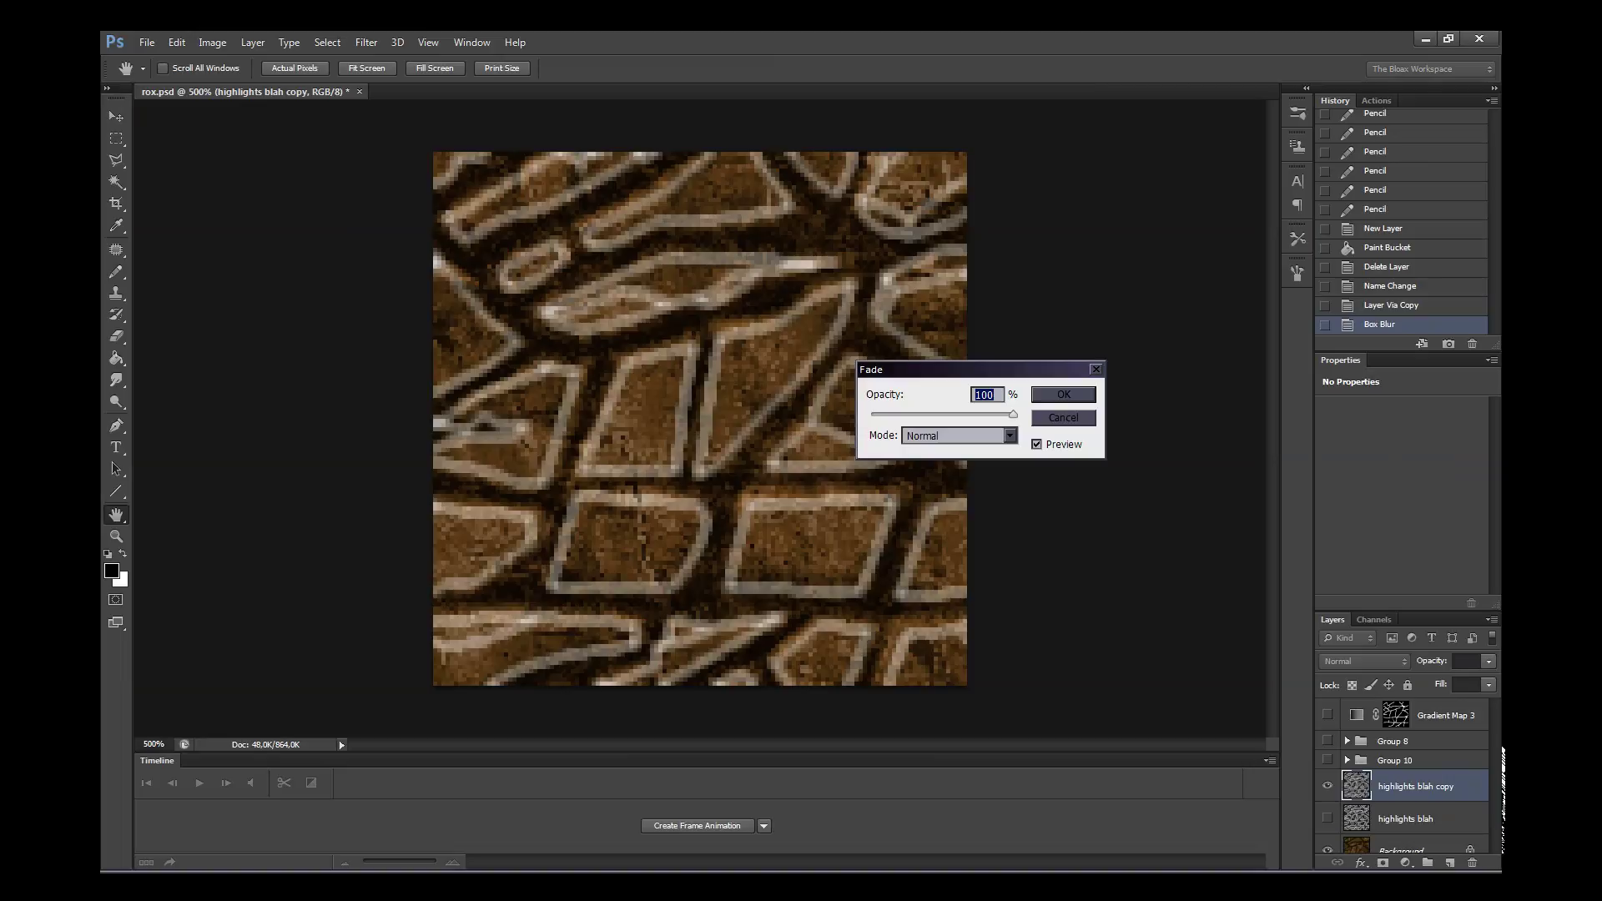
text(16)
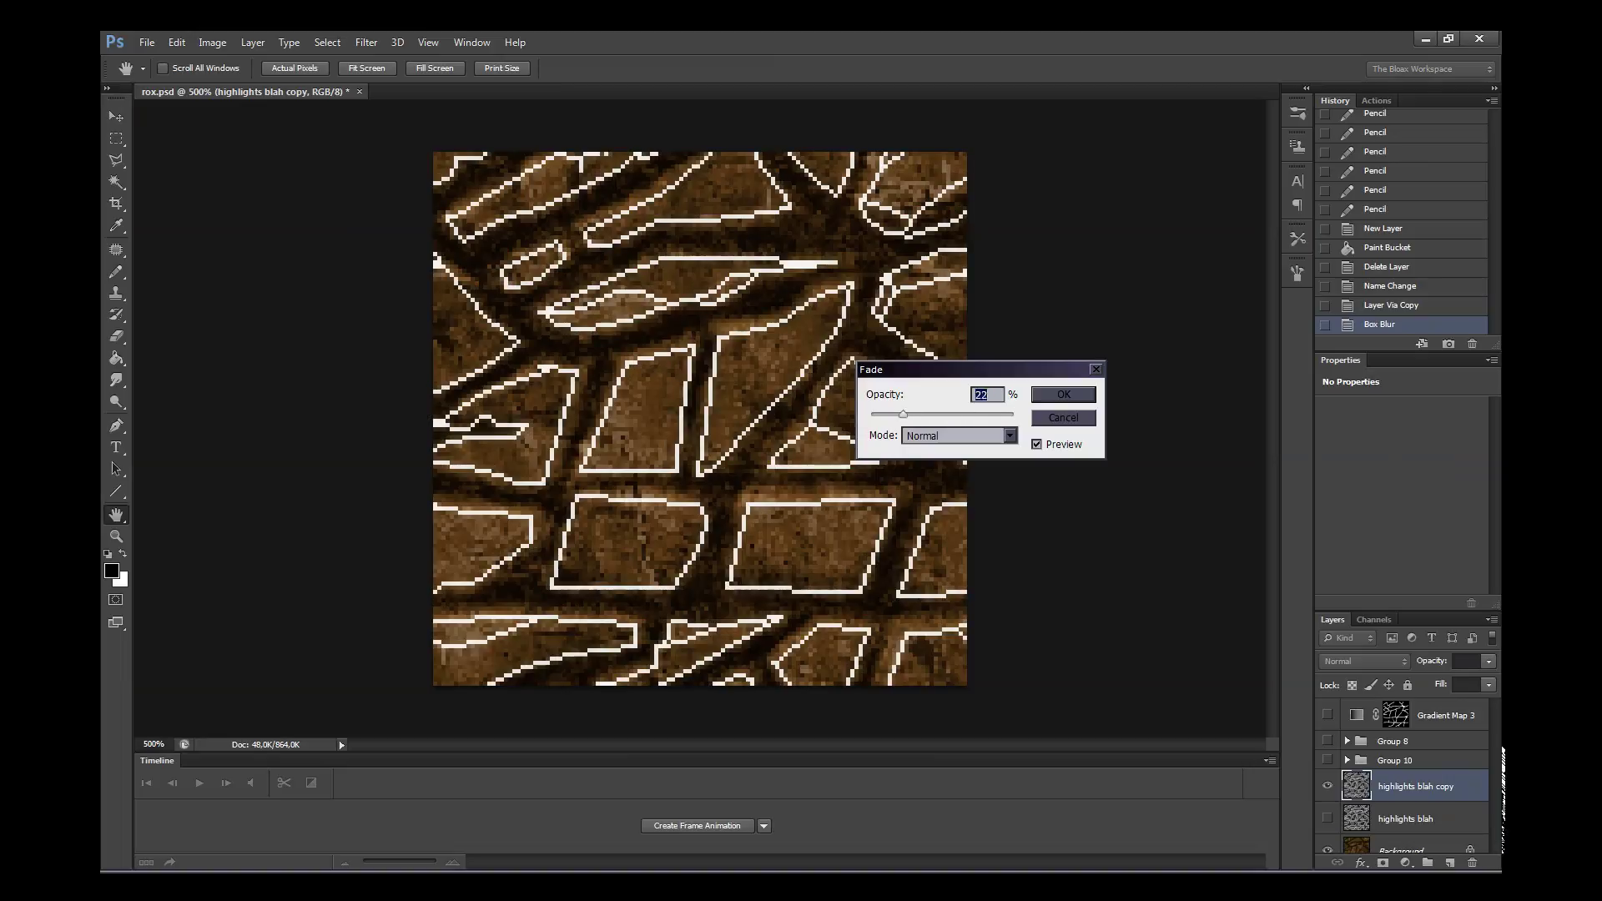
text(0)
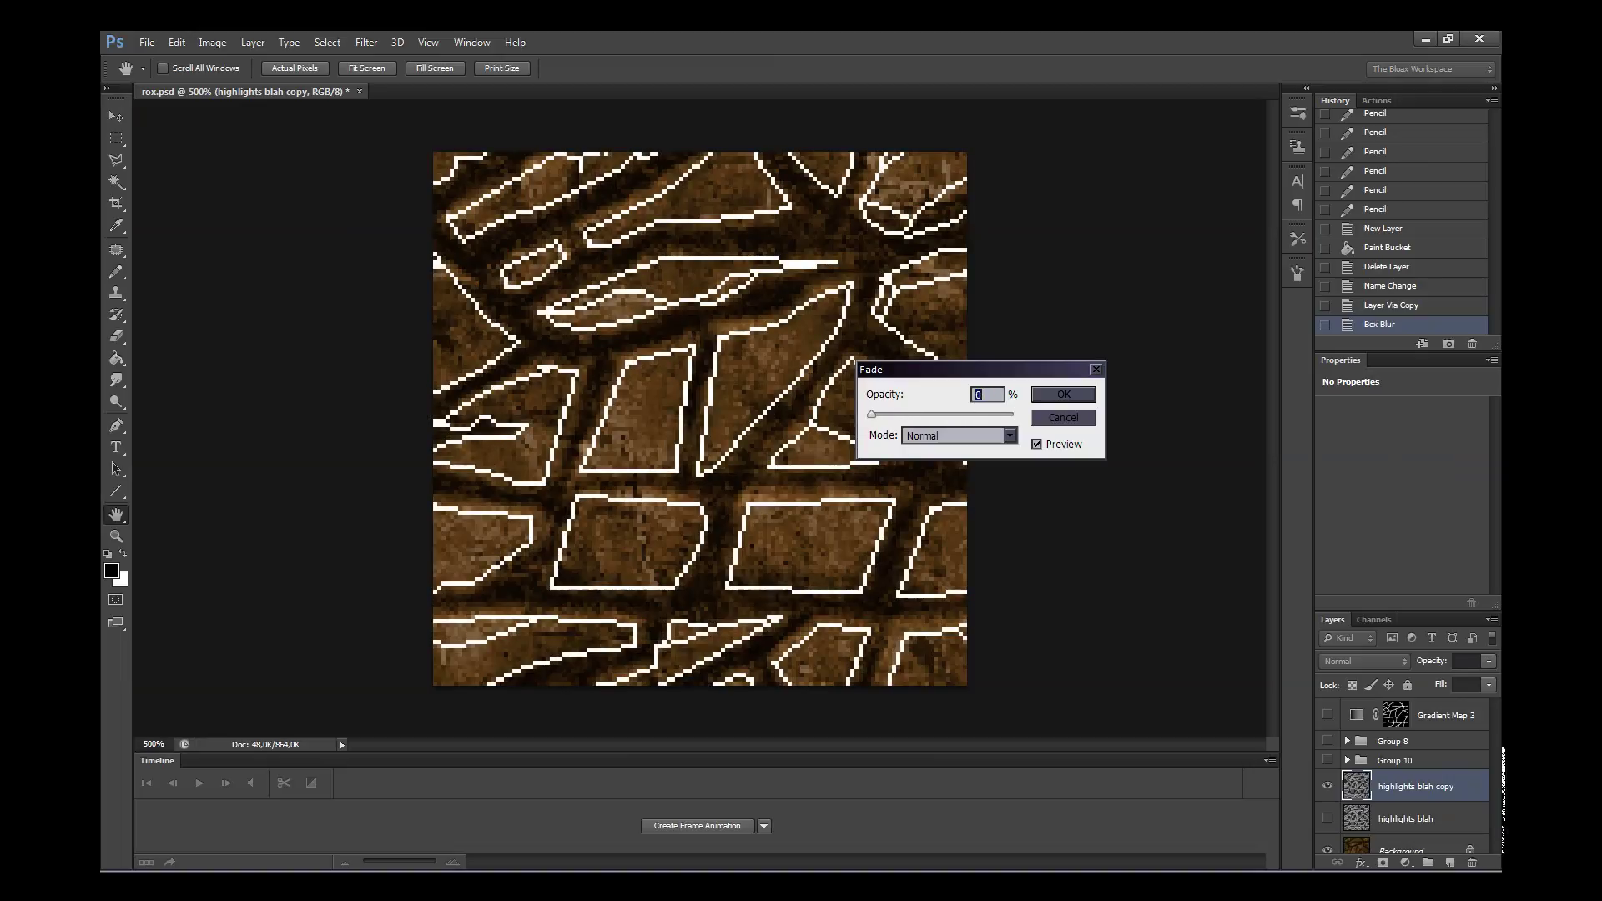
text(5)
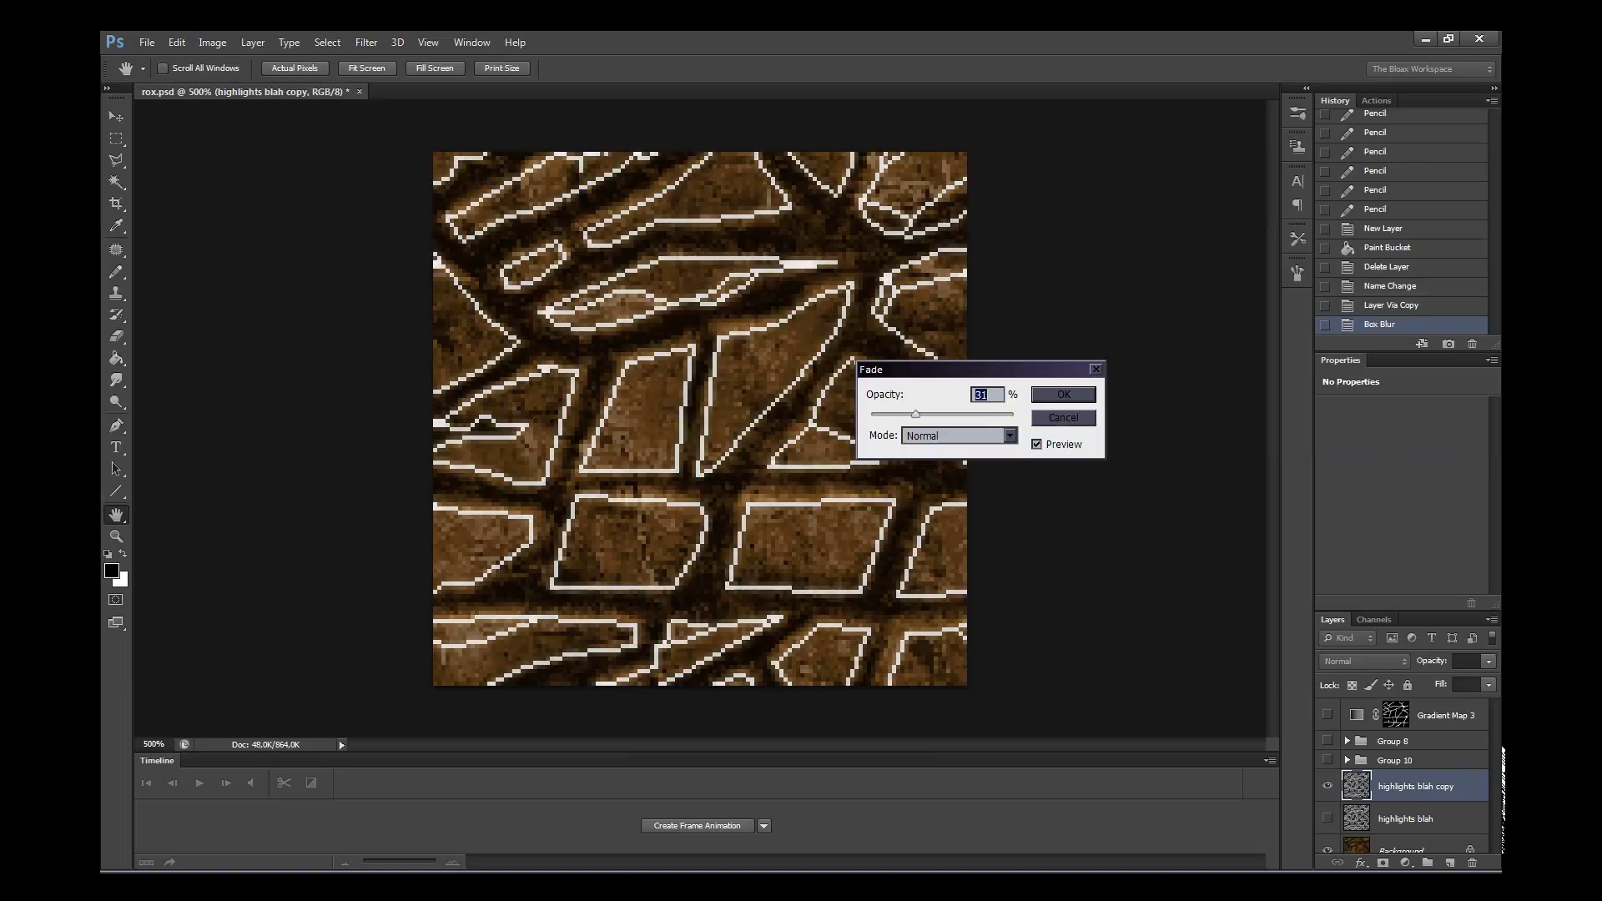
text(5)
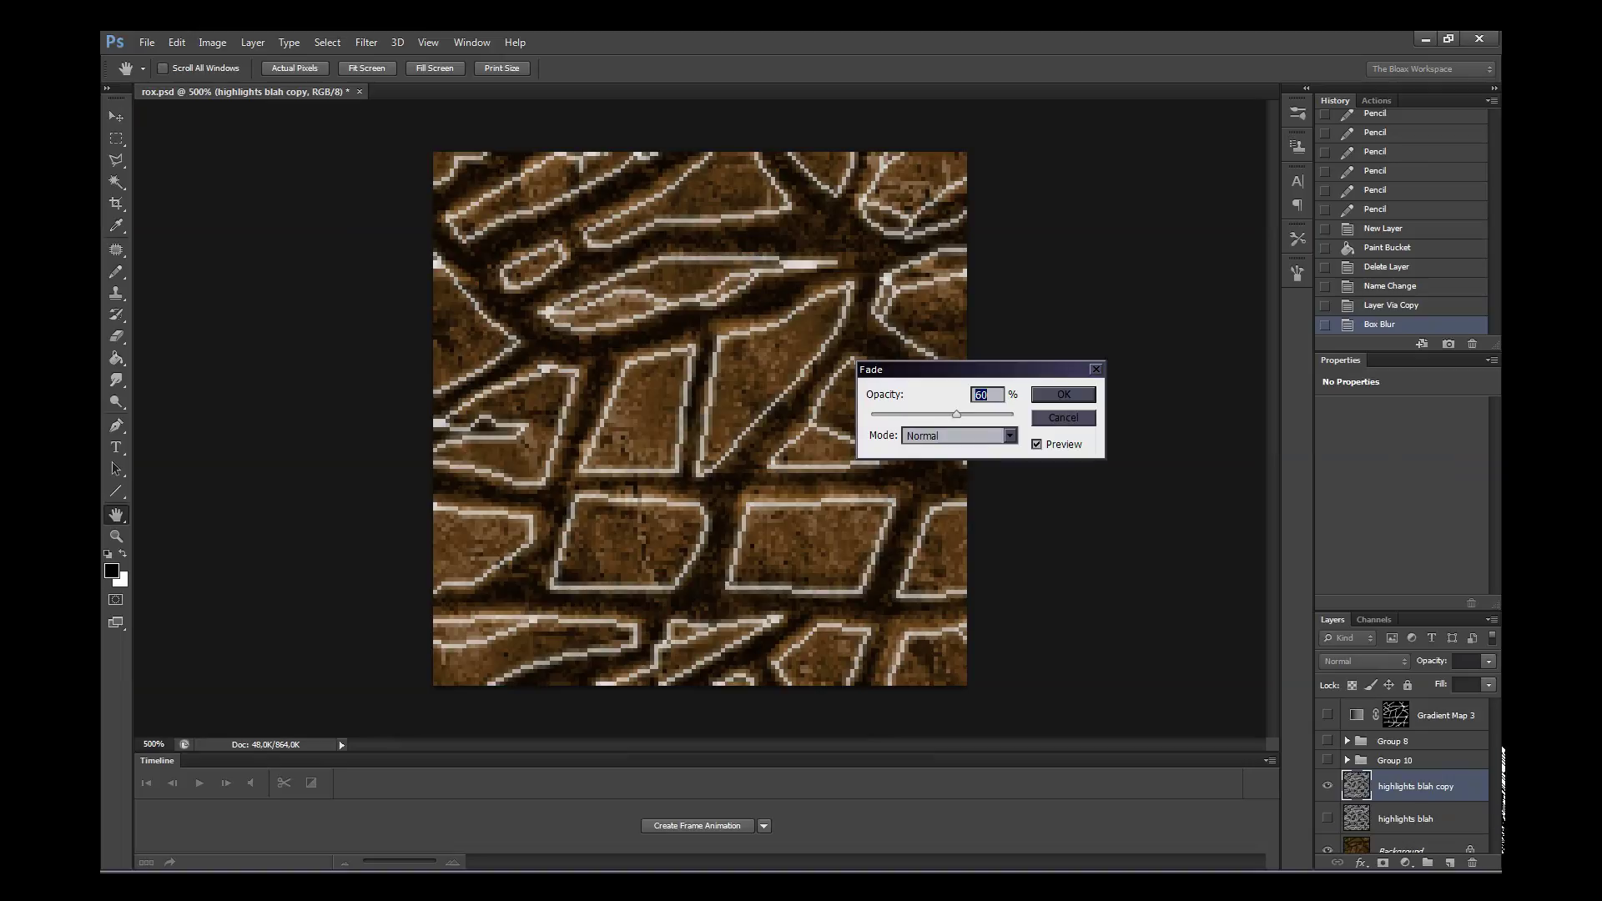
key(Return)
key(z)
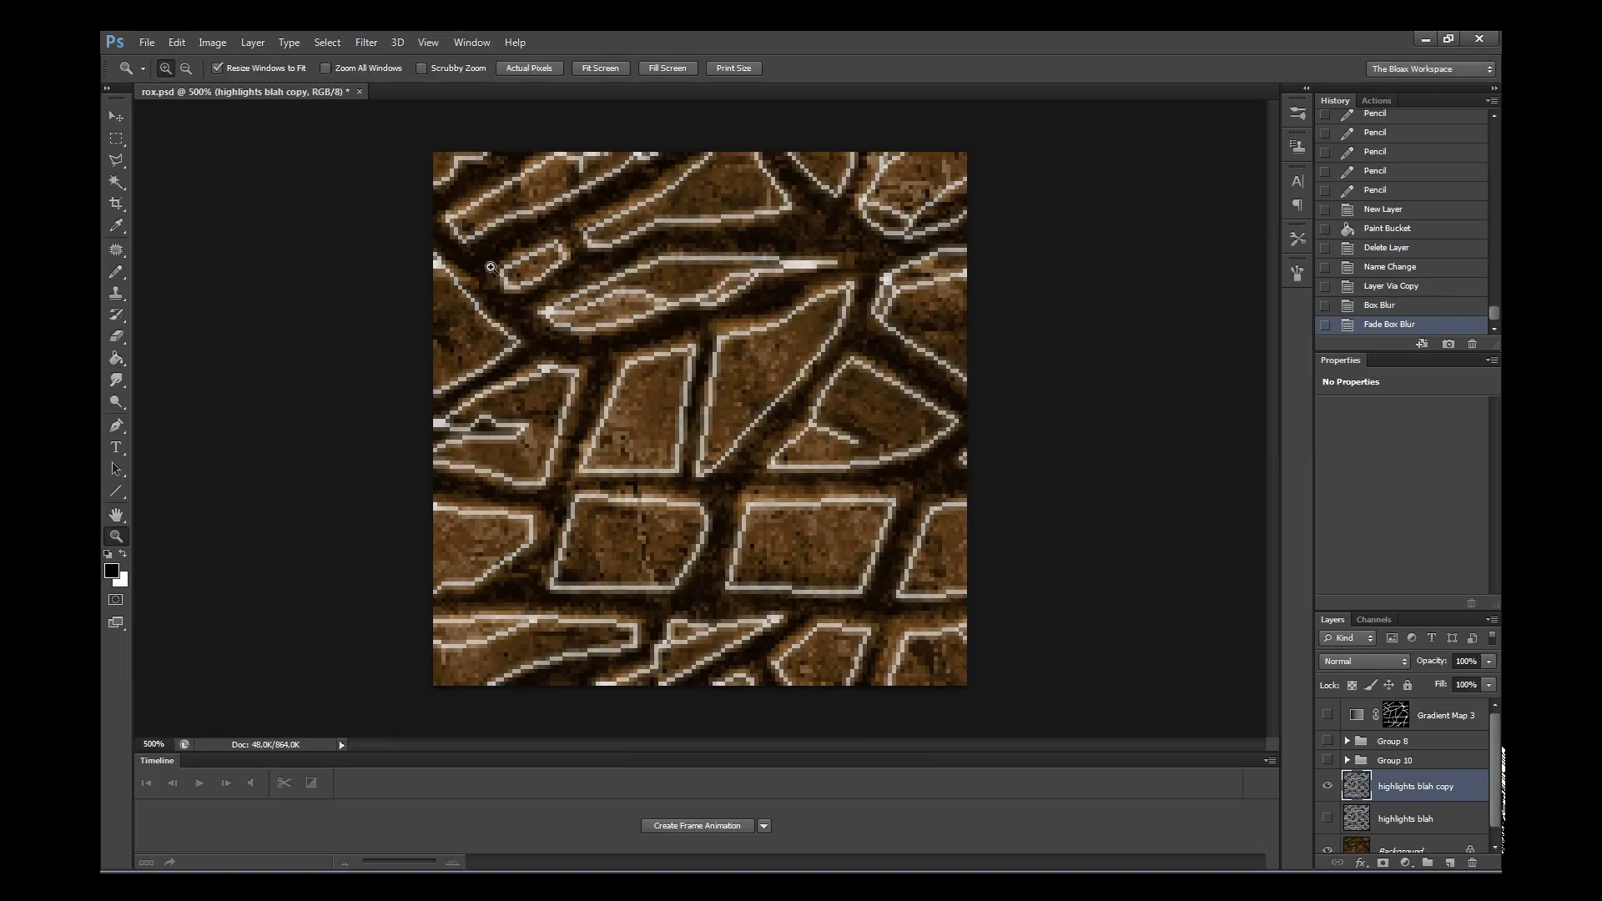
- Set highlights blah copy to Soft Light blend mode with 40% fill
double_click(1471, 790)
click(1201, 432)
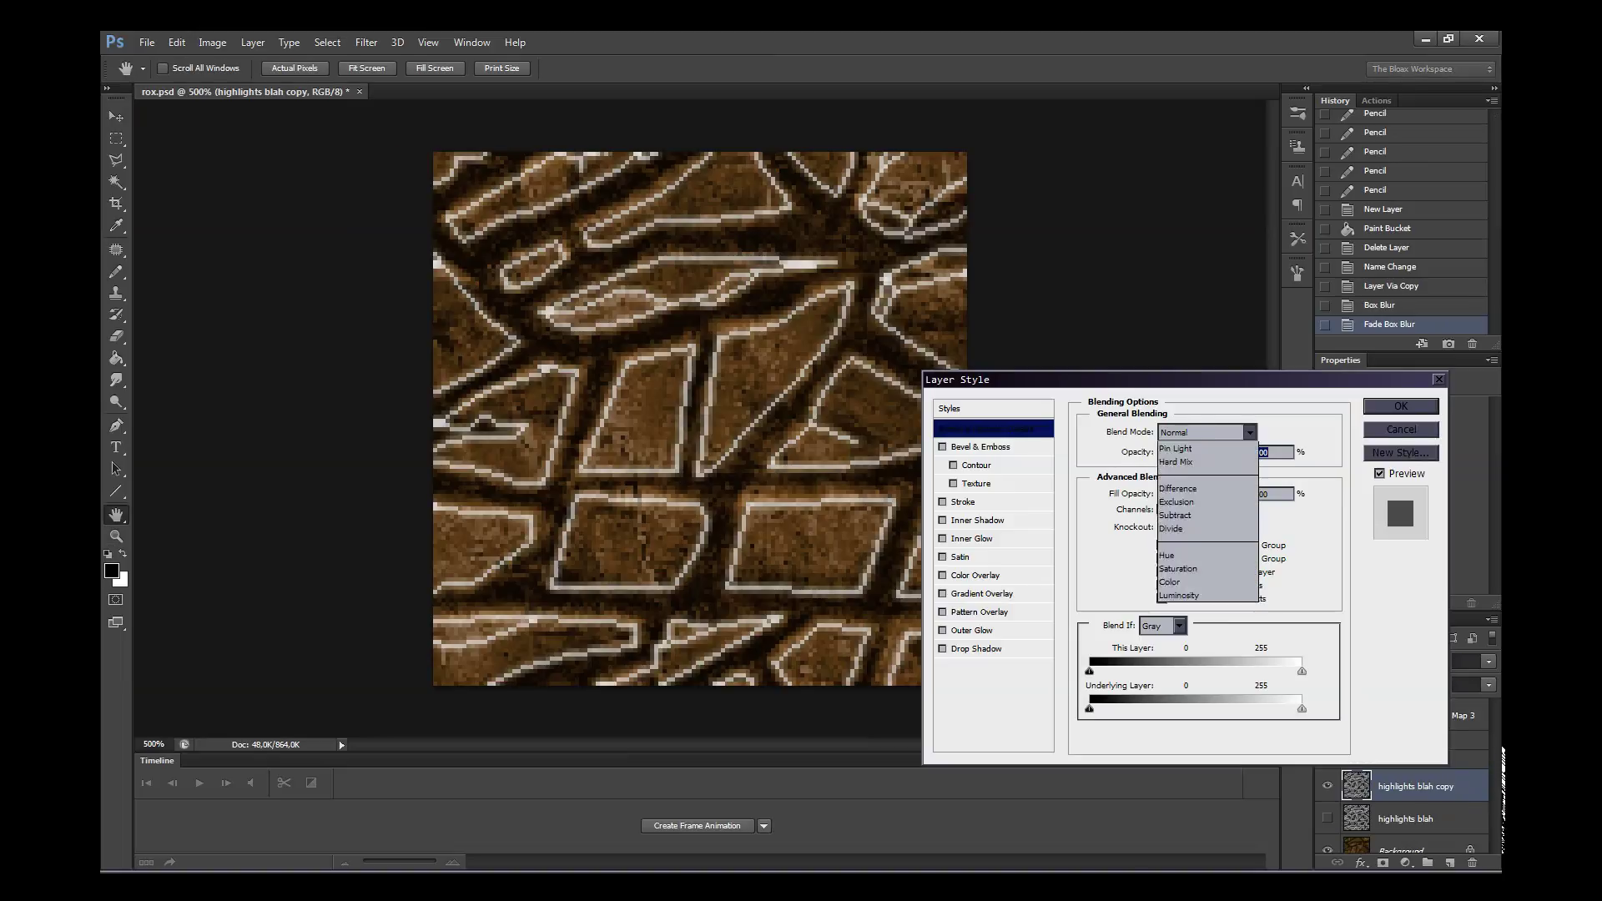
click(1202, 662)
mouse_move(1242, 494)
mouse_down()
mouse_move(1205, 494)
mouse_move(1222, 494)
mouse_up()
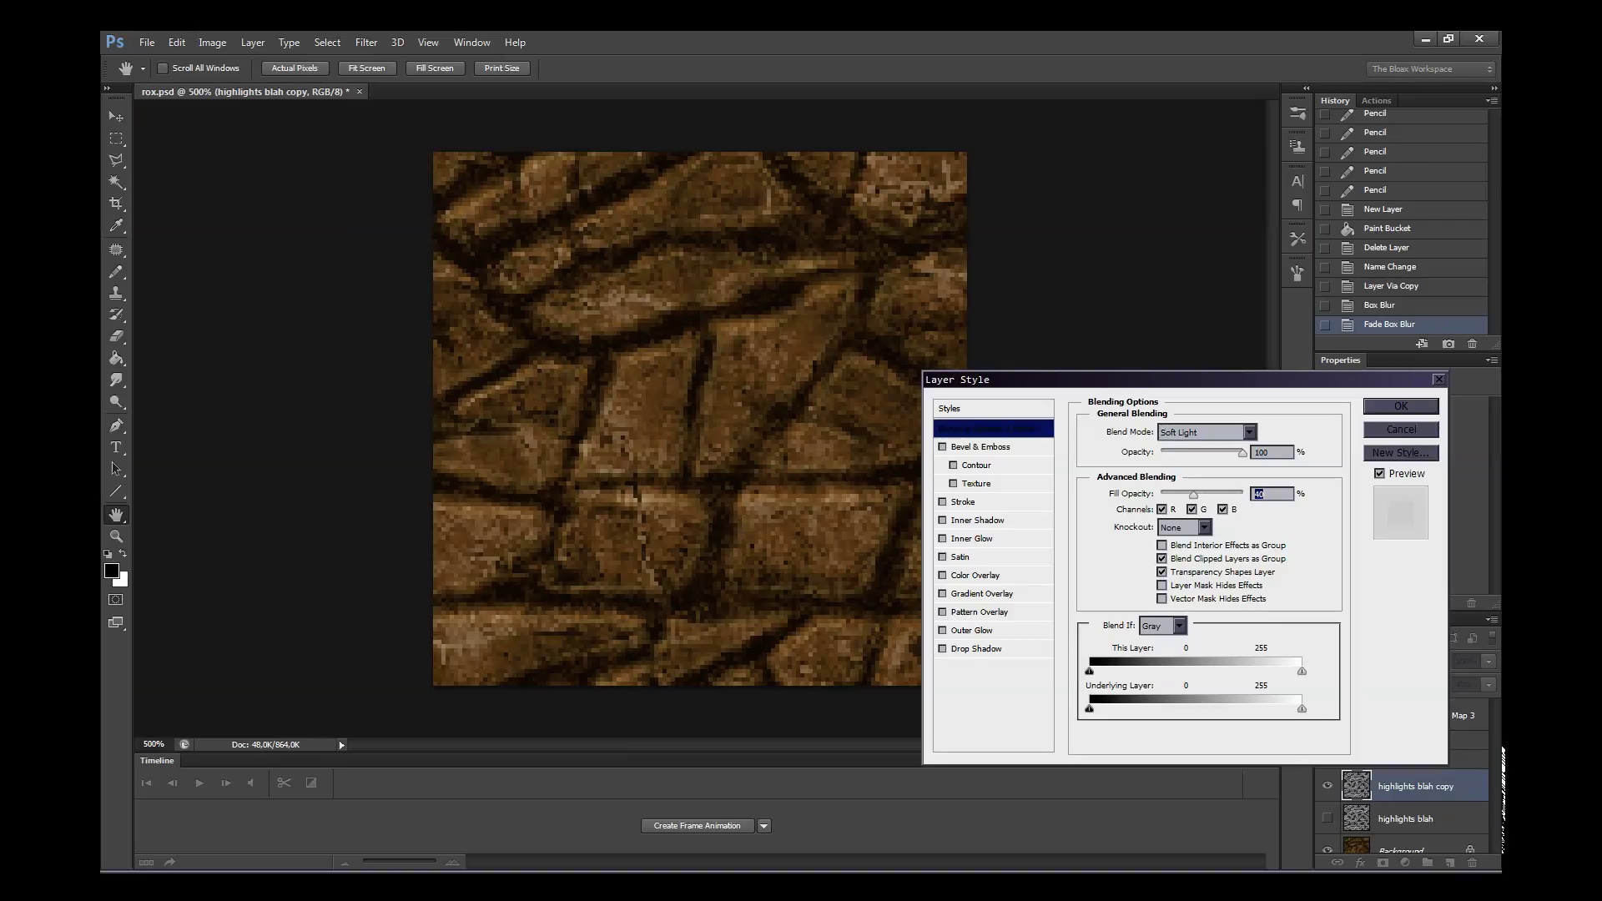
key(Return)
key(z)
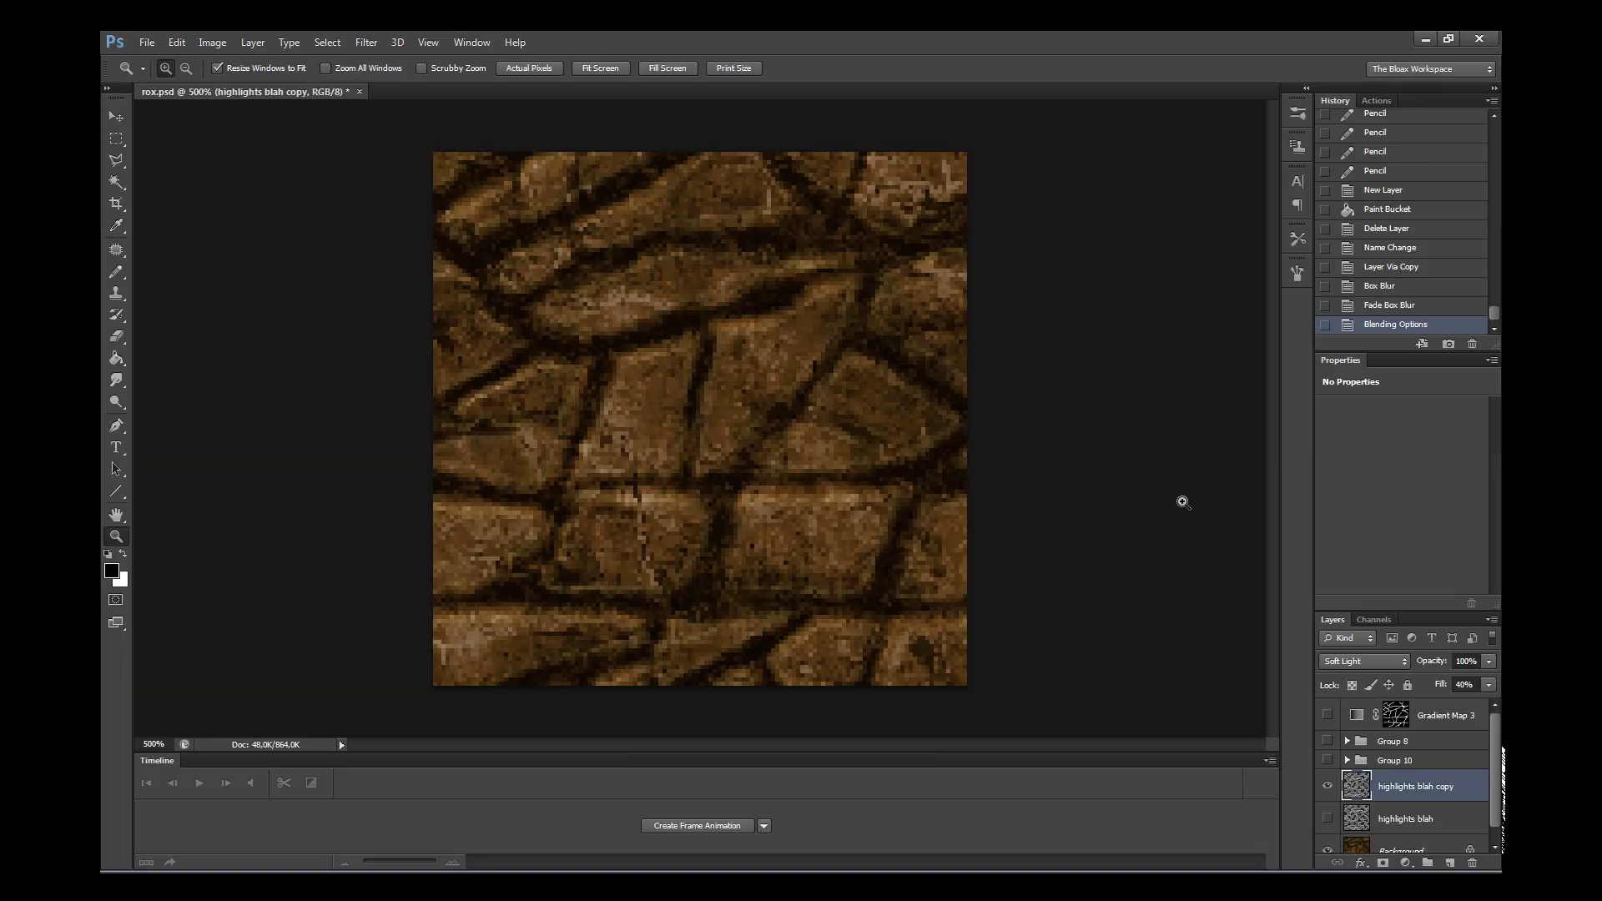
- Create visible highlights blah copy 2 and copy 3 stacked above the blurred copy
key(ctrl+j)
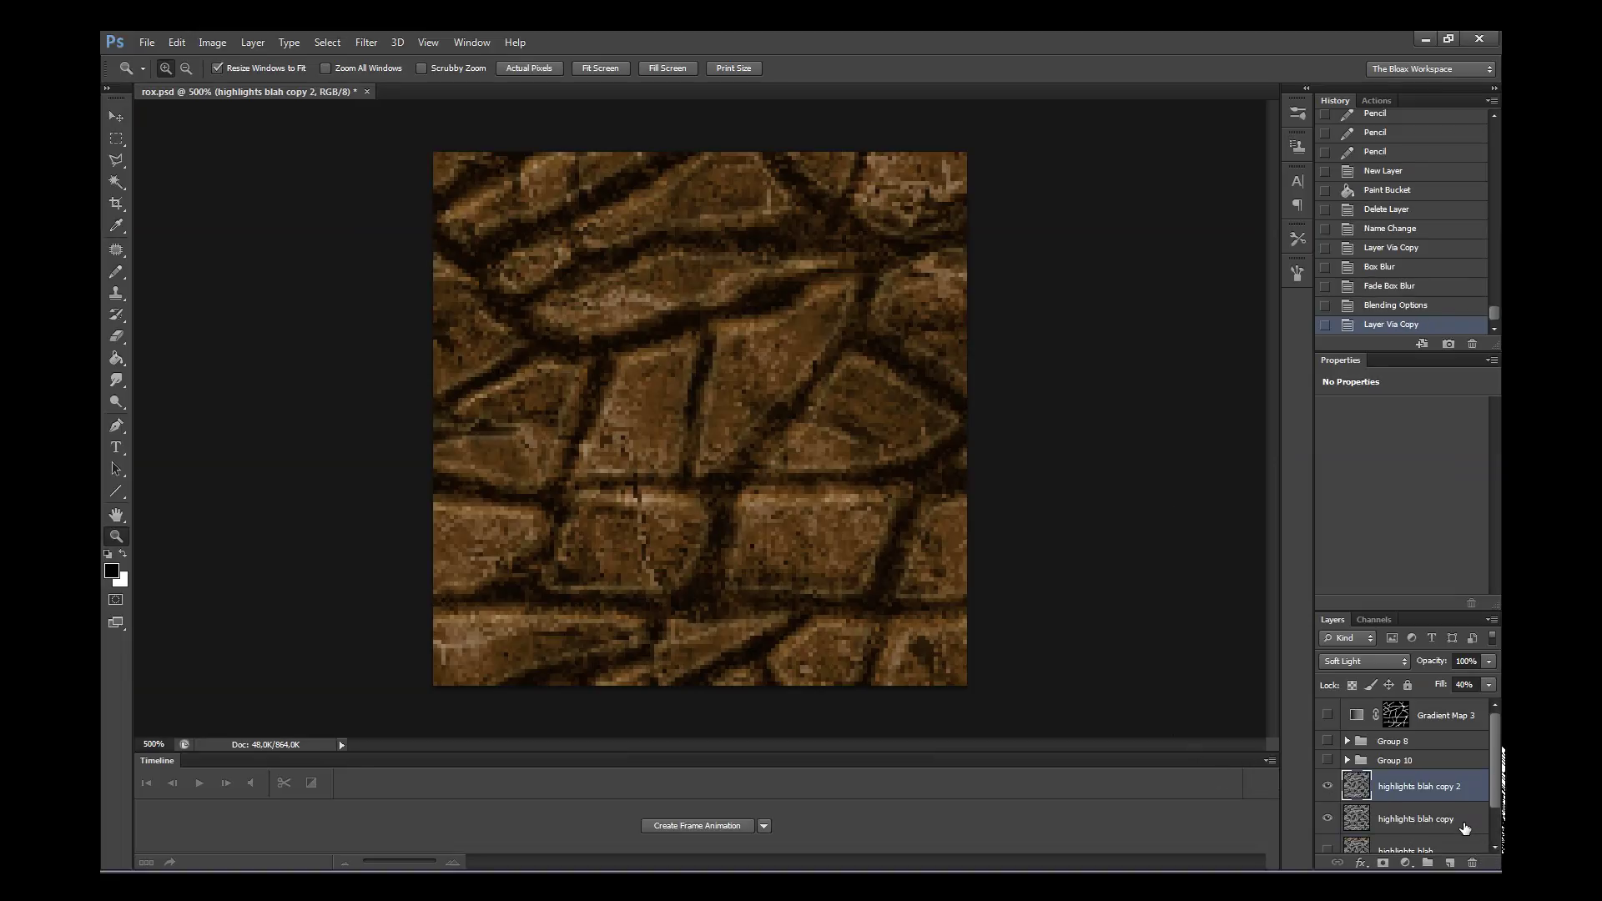
click(367, 42)
key(Escape)
key(Delete)
key(ctrl+j)
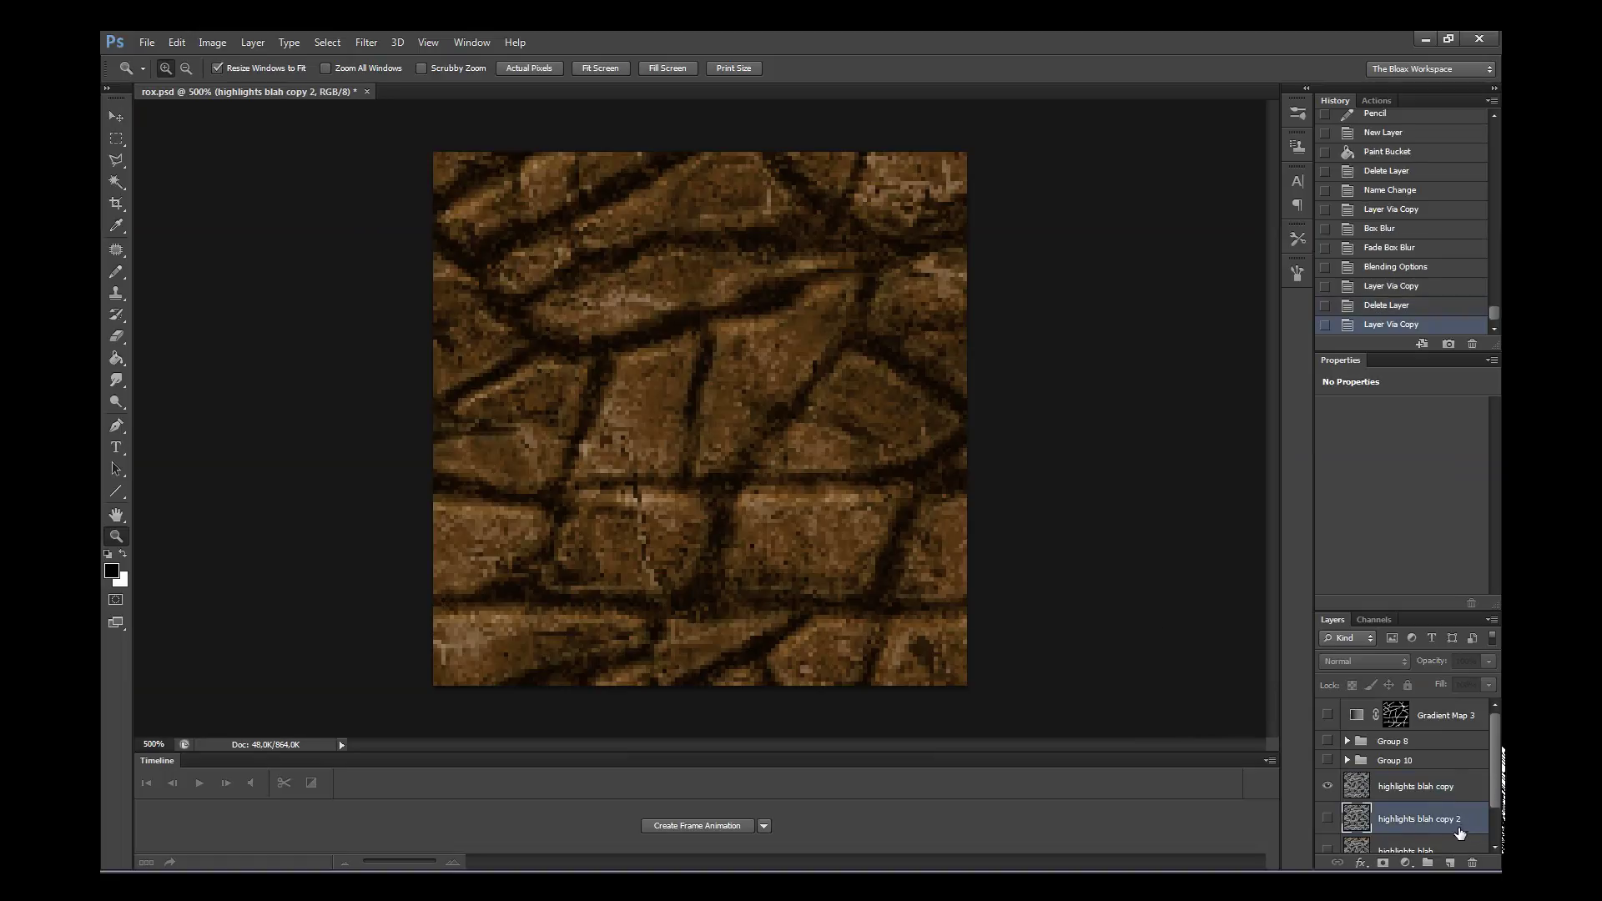
drag(1456, 817, 1446, 772)
click(1327, 785)
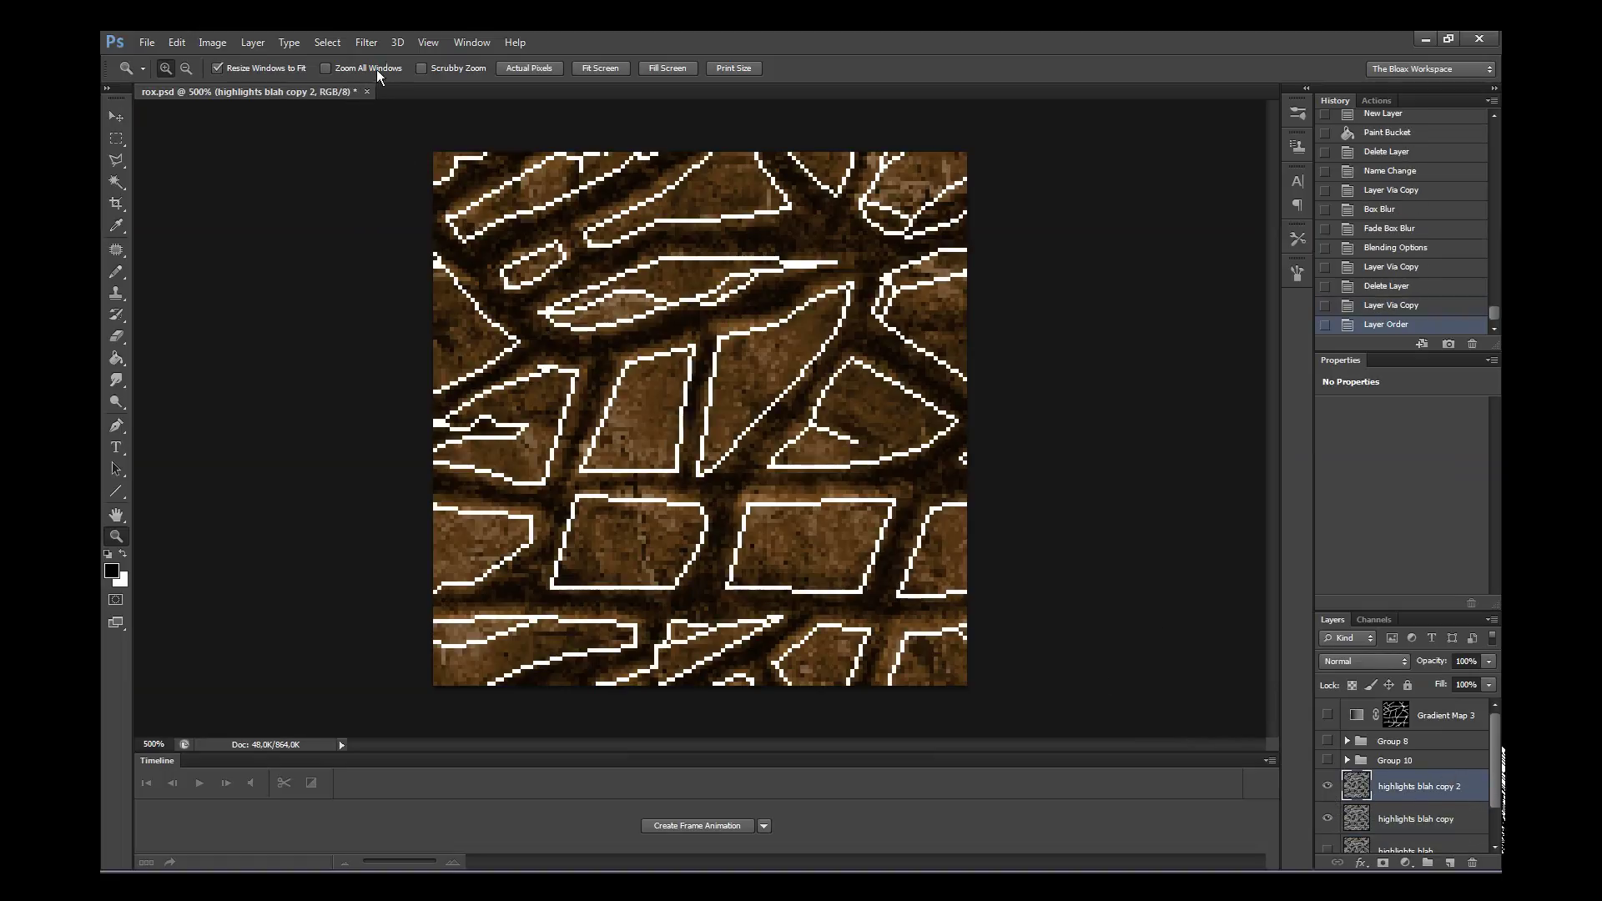
click(367, 42)
key(ctrl+j)
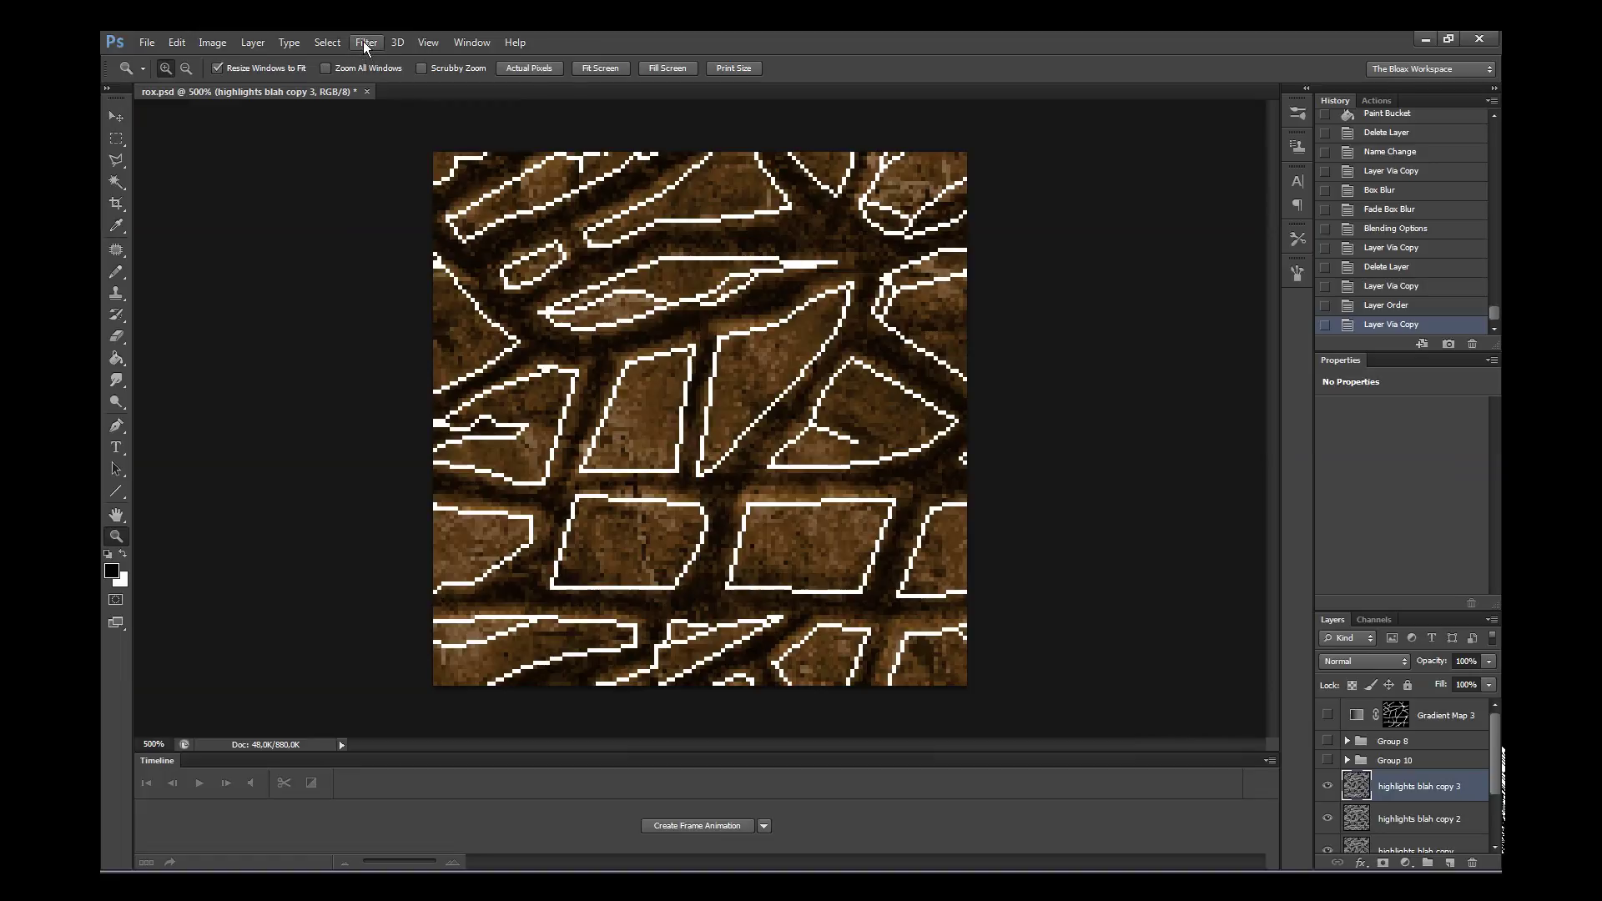
- Apply a radius 2 Box Blur to highlights blah copy 3
click(363, 42)
click(647, 313)
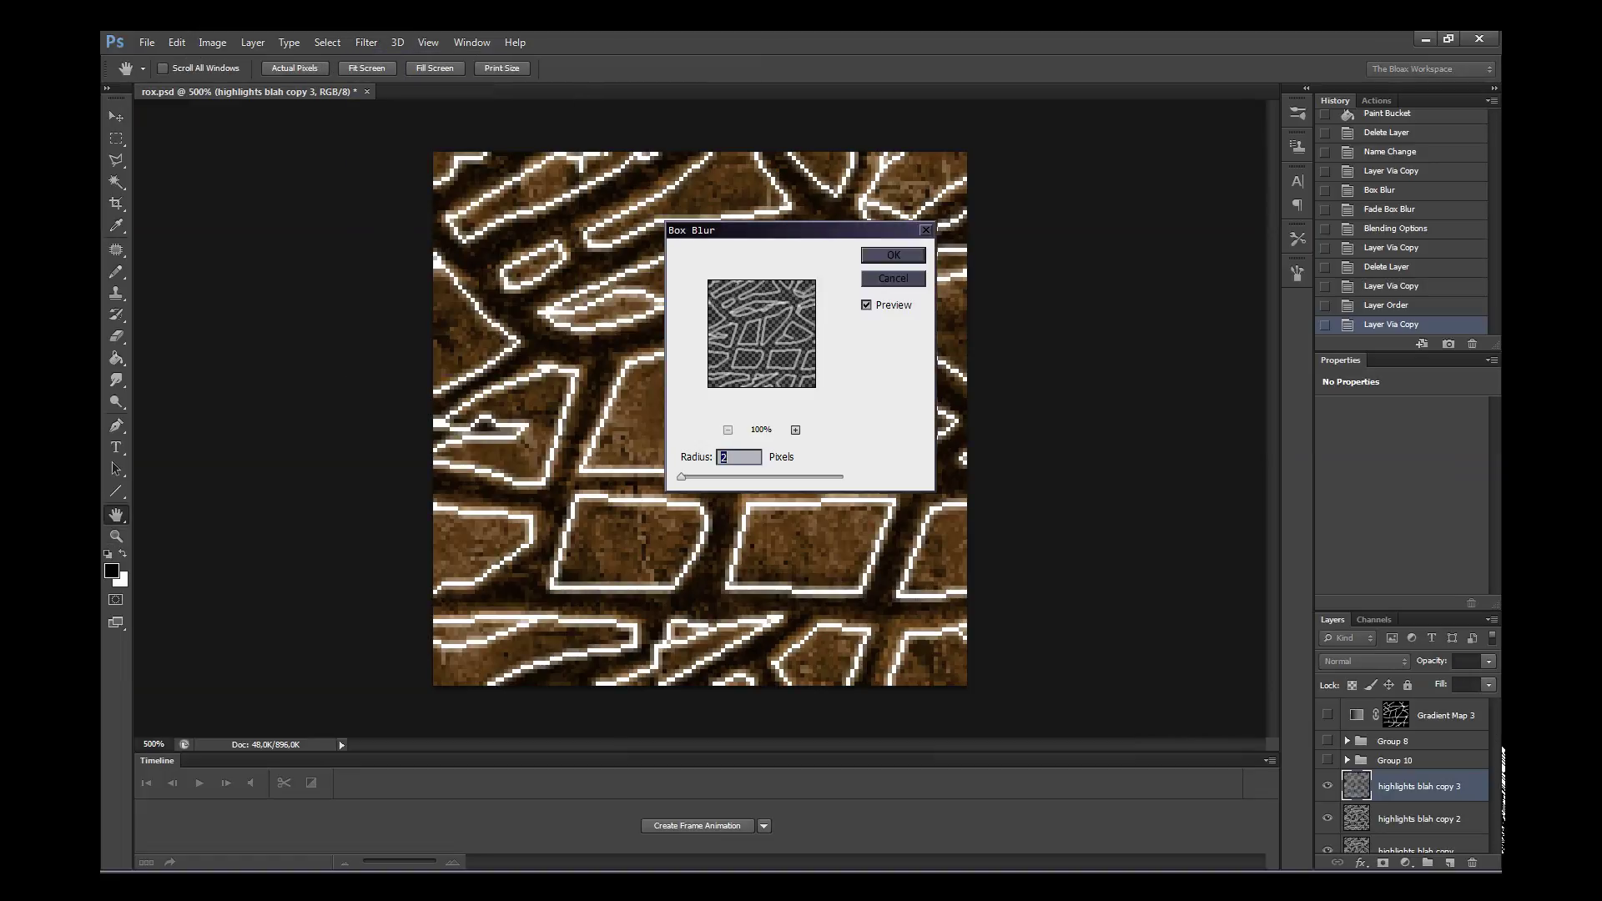
key(Return)
key(z)
- Box-blur highlights blah copy 2 and fade the blur to 59%
click(1386, 826)
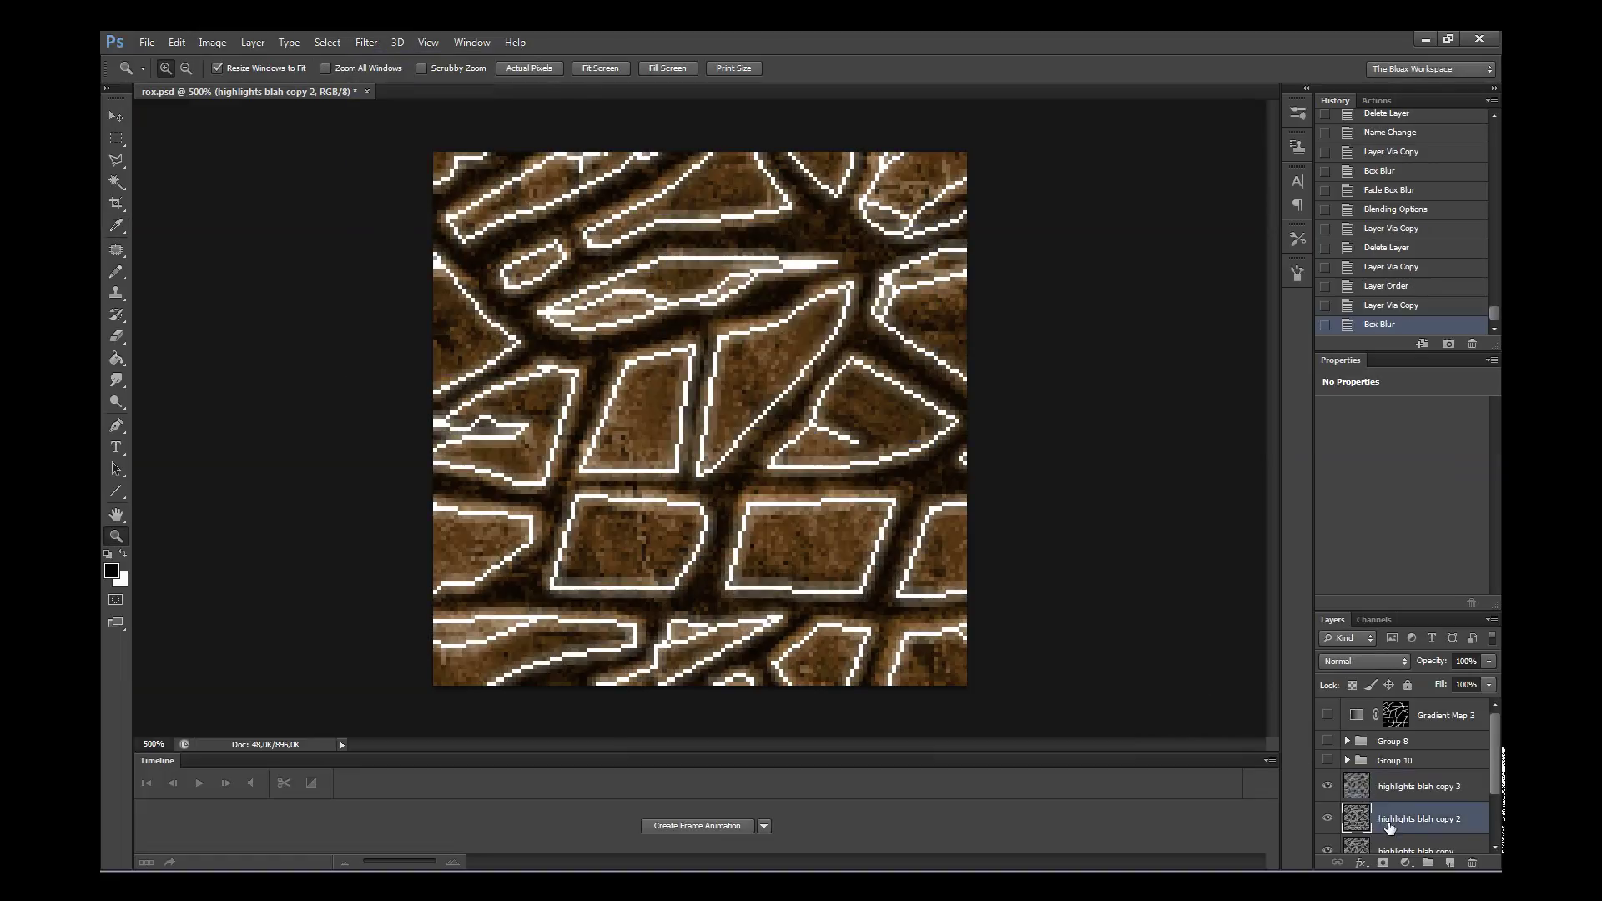
click(366, 41)
click(643, 287)
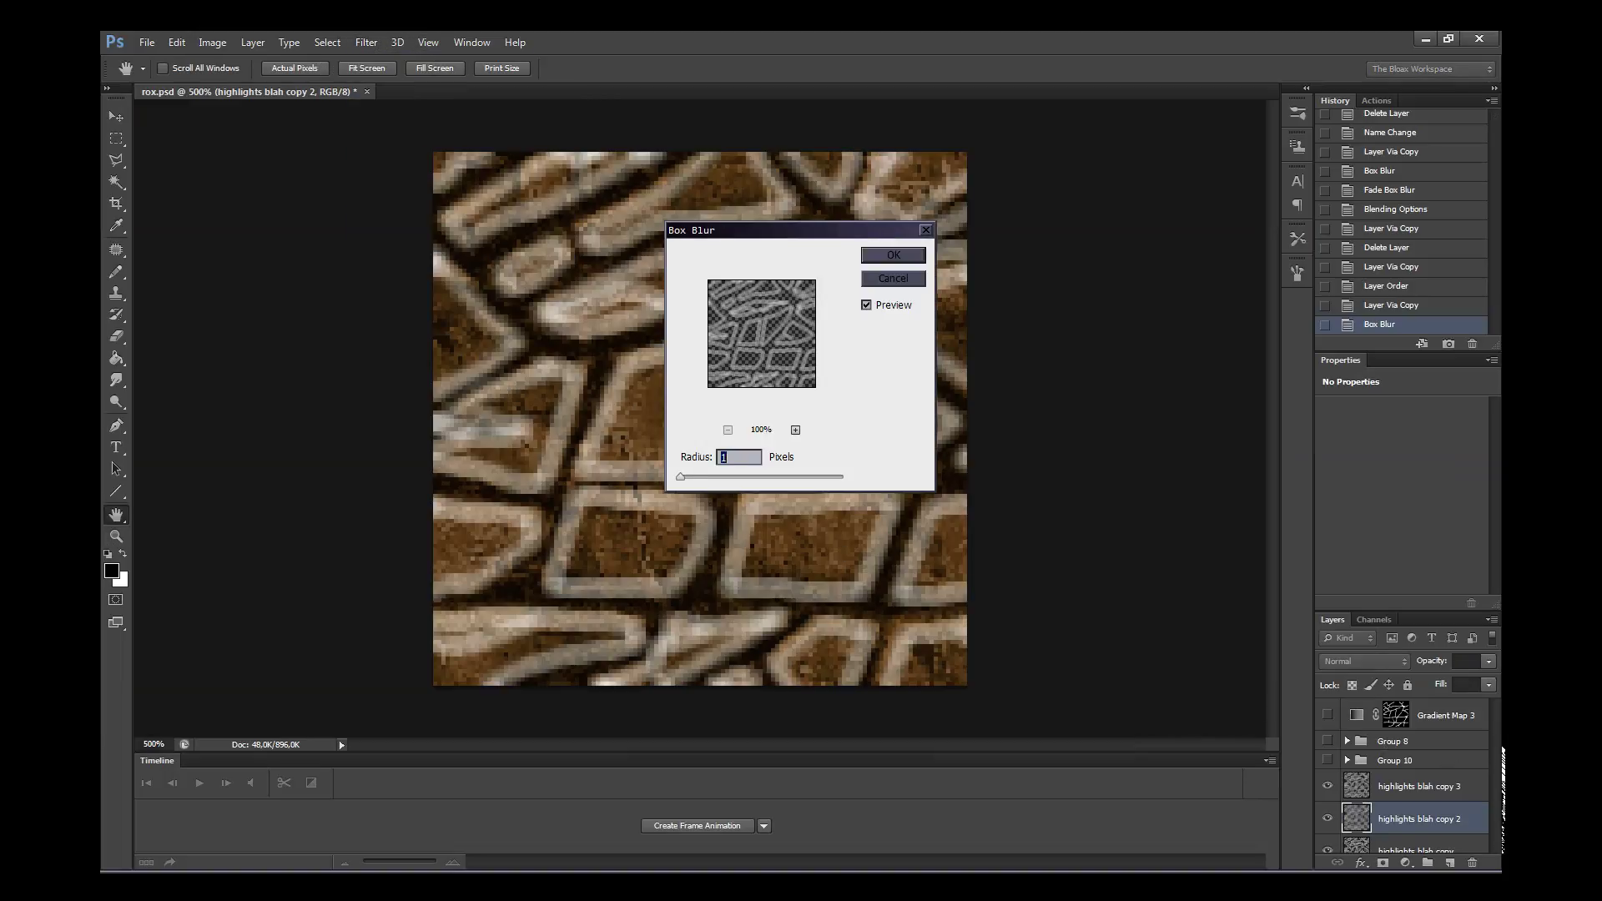
key(Return)
key(ctrl+shift+f)
text(59)
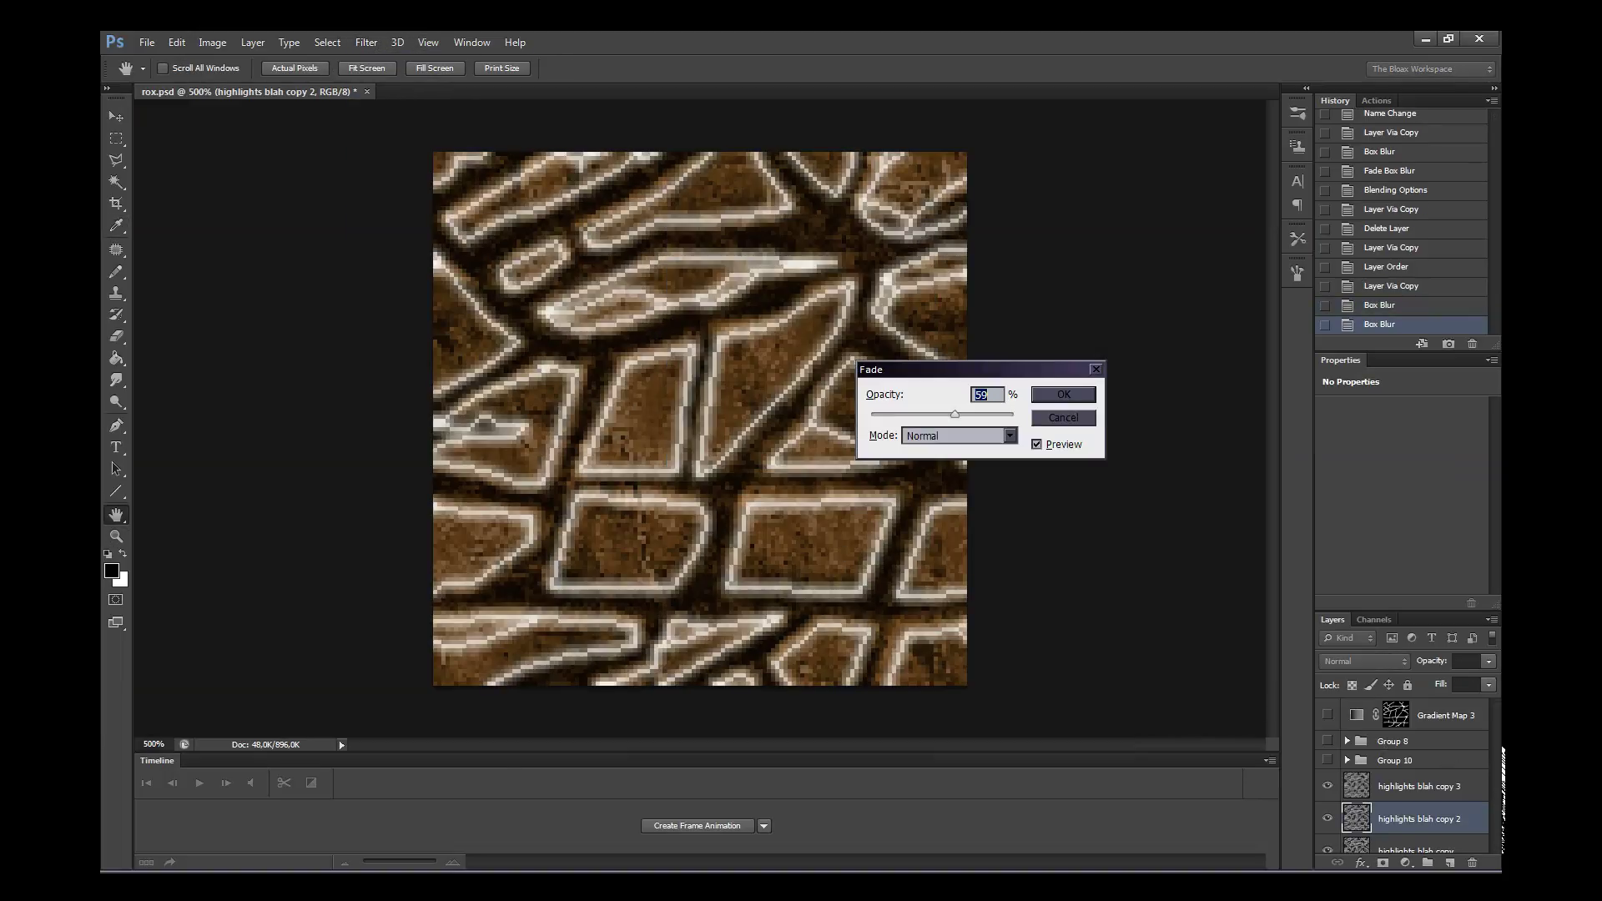
key(Return)
key(z)
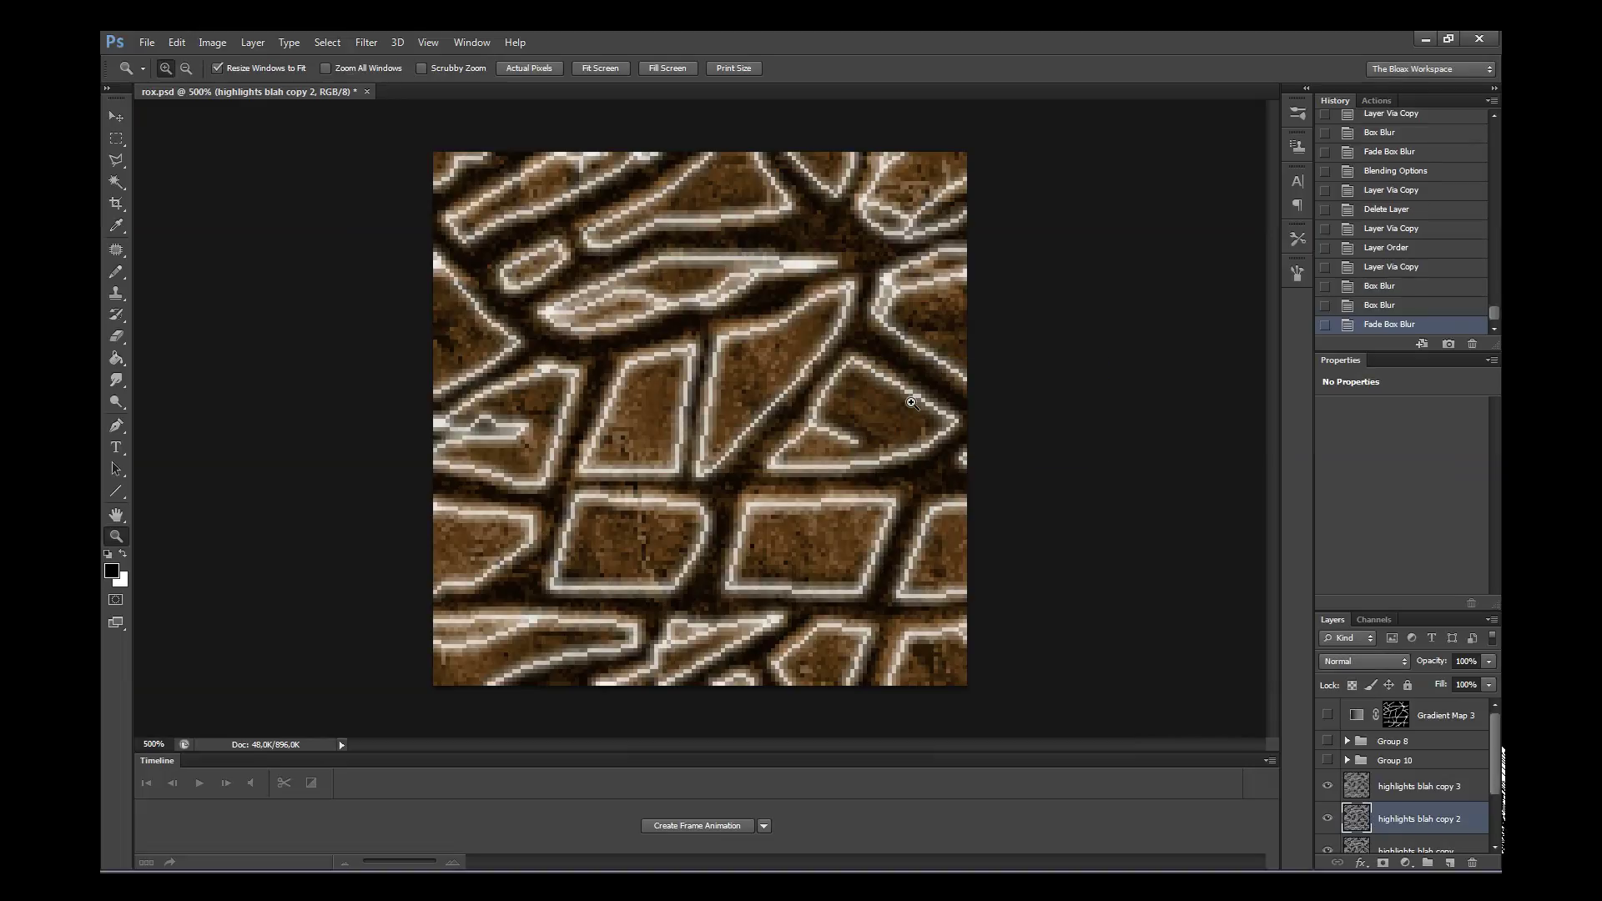
- Merge copy 3 down into highlights blah copy 2 and toggle it to compare
click(1448, 797)
key(ctrl+e)
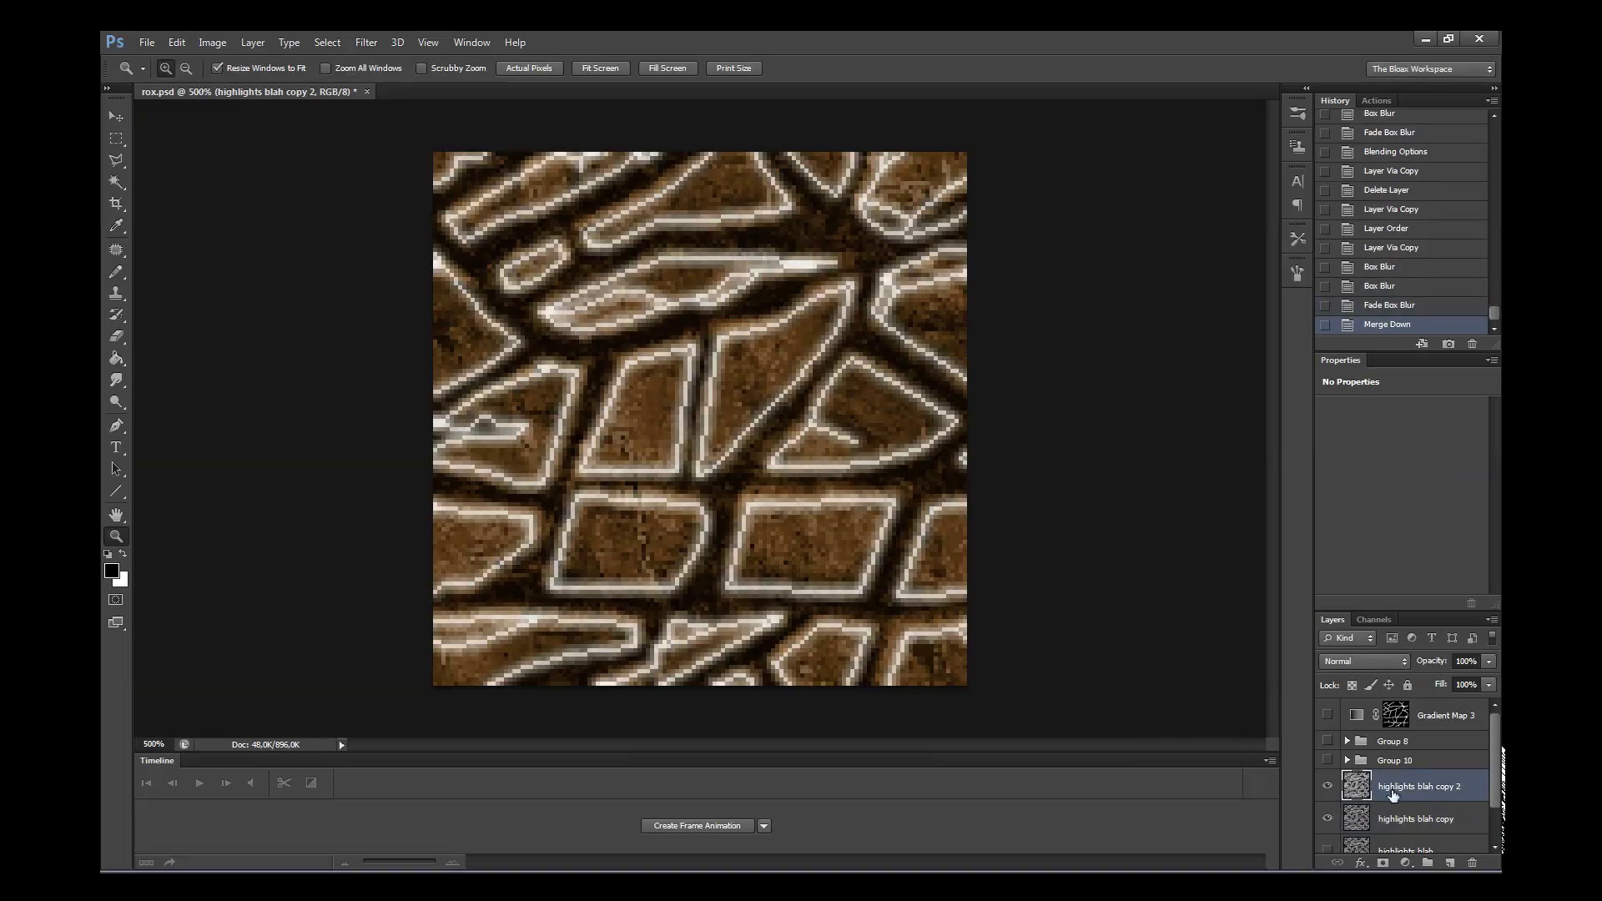
click(1327, 785)
- Switch highlights blah copy 2 to Color Dodge blend mode with reduced fill
click(1328, 785)
double_click(1356, 788)
click(1206, 431)
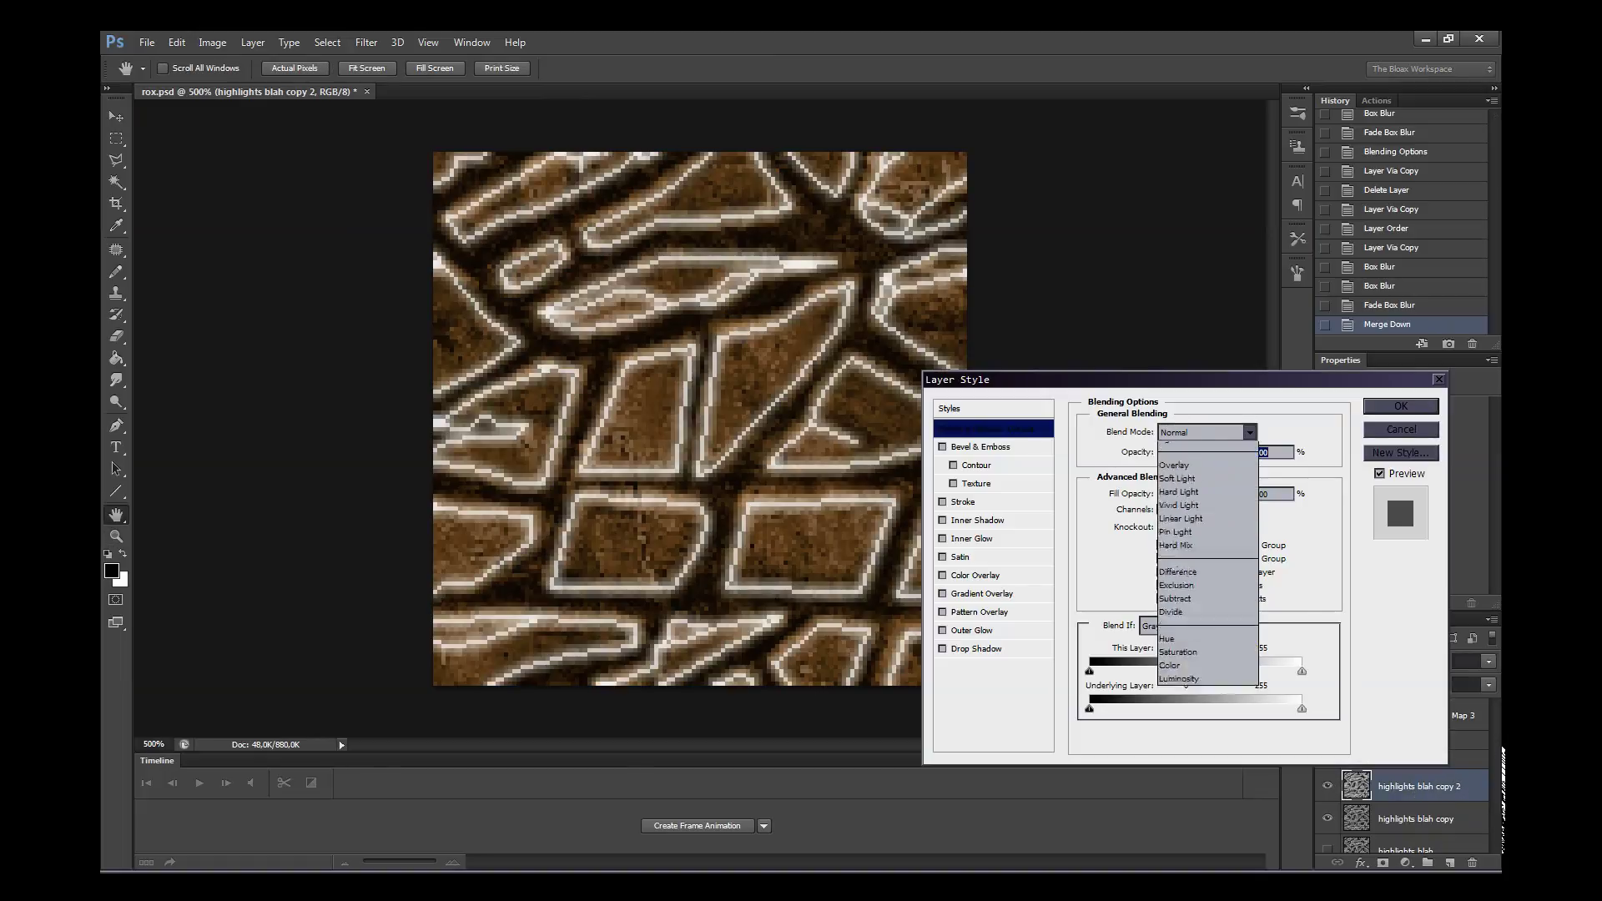
click(1201, 593)
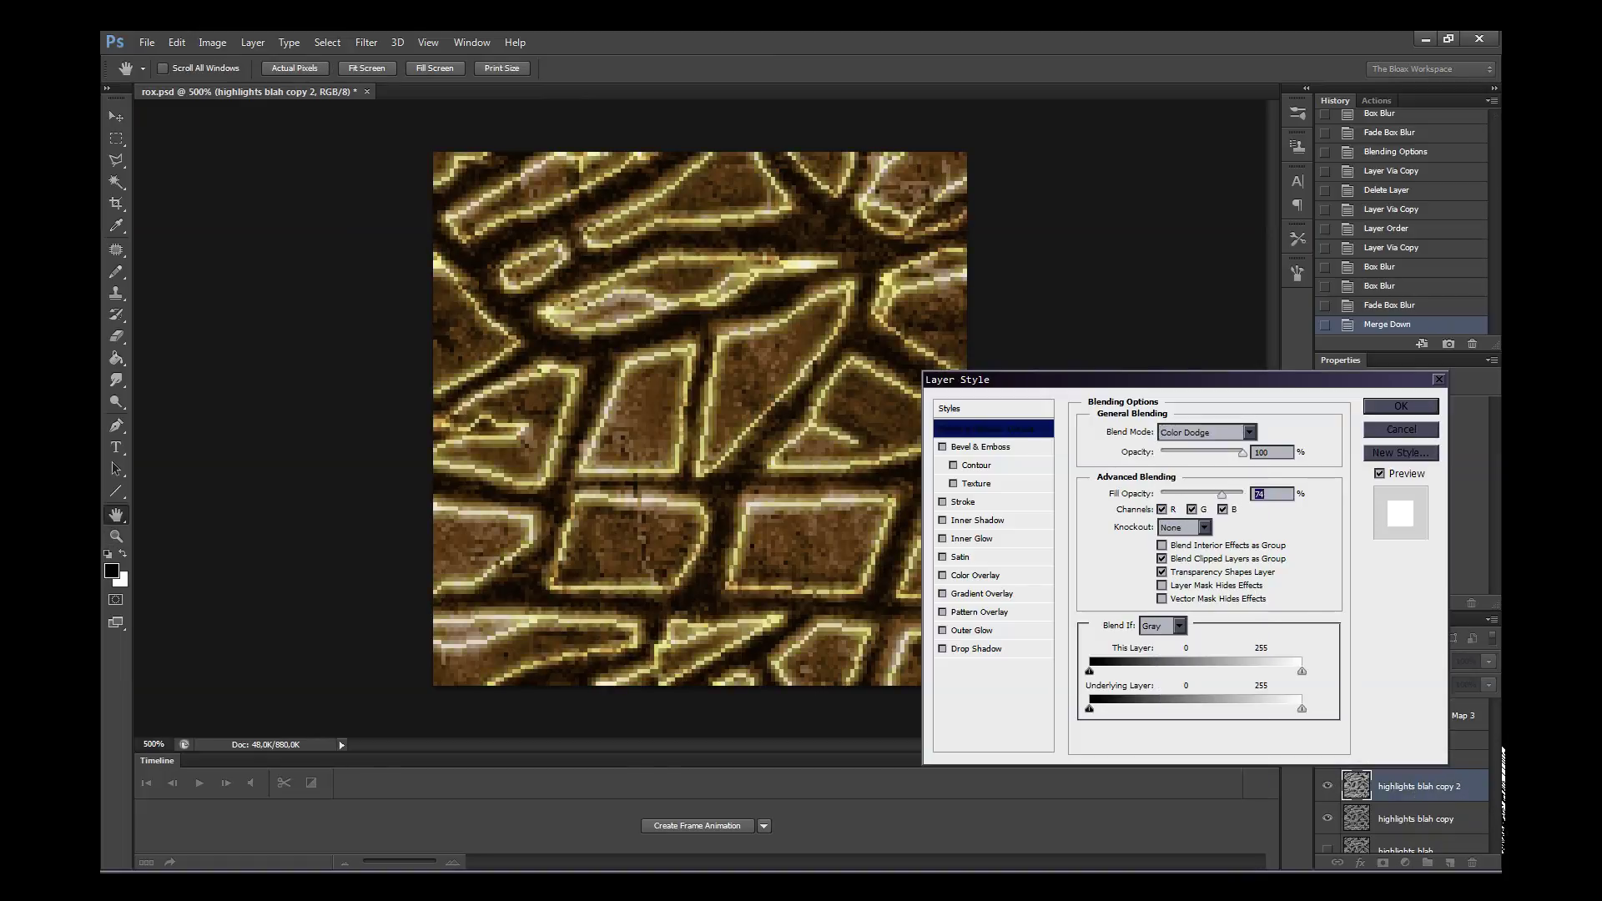
key(shift+Down)
key(shift+Down)
key(shift+Down)
key(shift+Down)
key(shift+Down)
key(shift+Down)
key(Down)
key(Down)
key(Down)
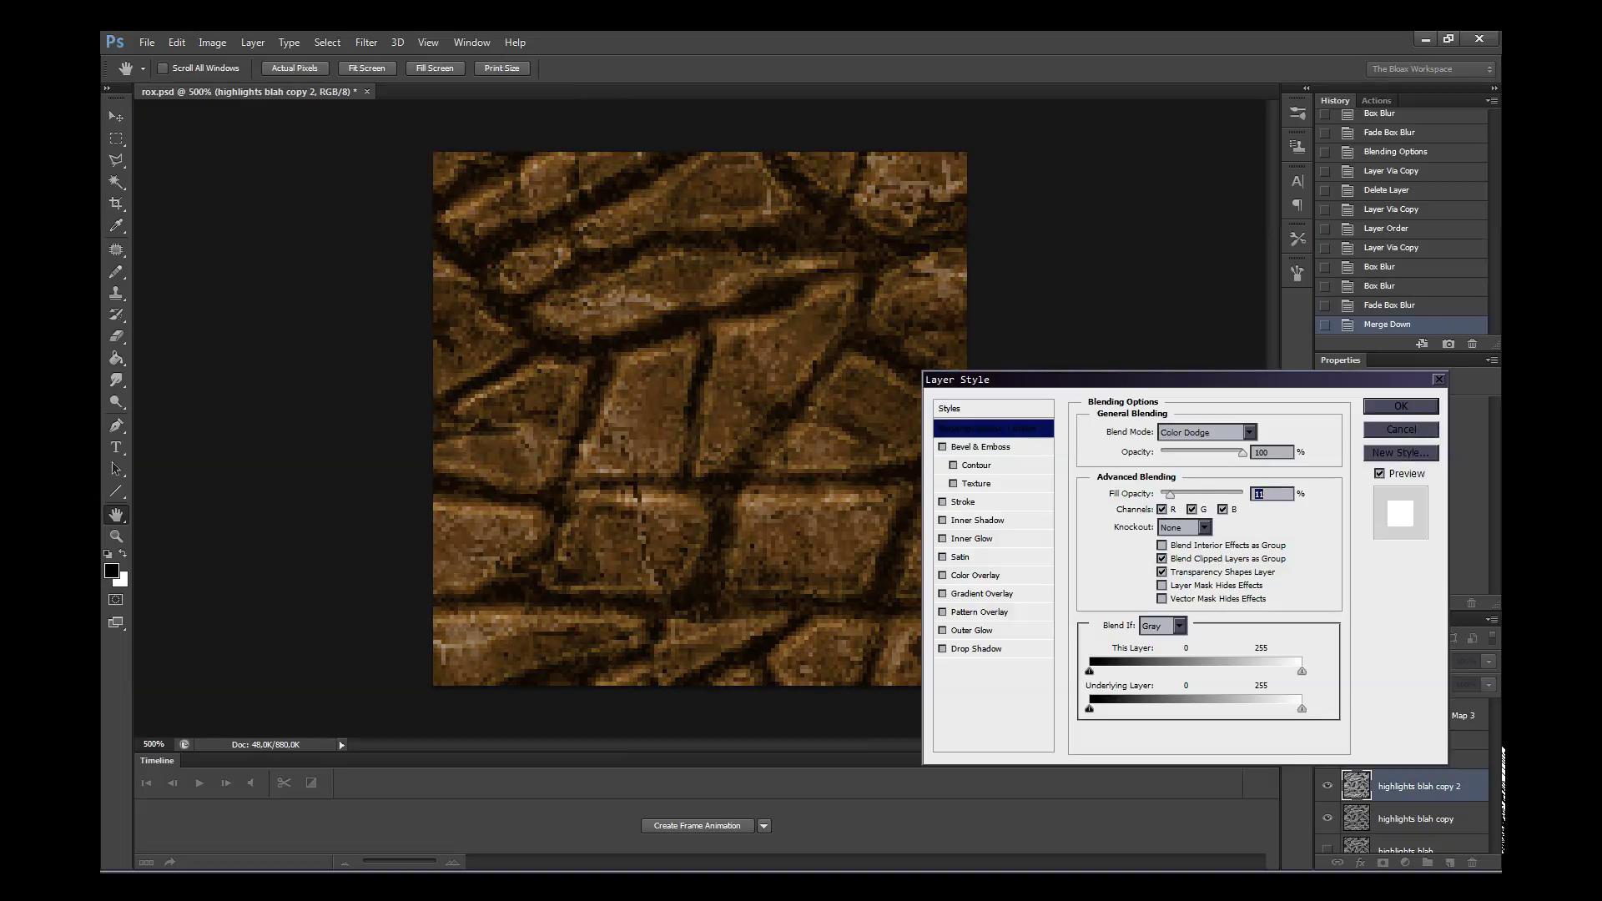
key(Up)
key(Up)
key(Up)
- Split the Underlying Layer Blend If range to 43/85 and set fill to 15
key(Up)
key(Up)
key(Up)
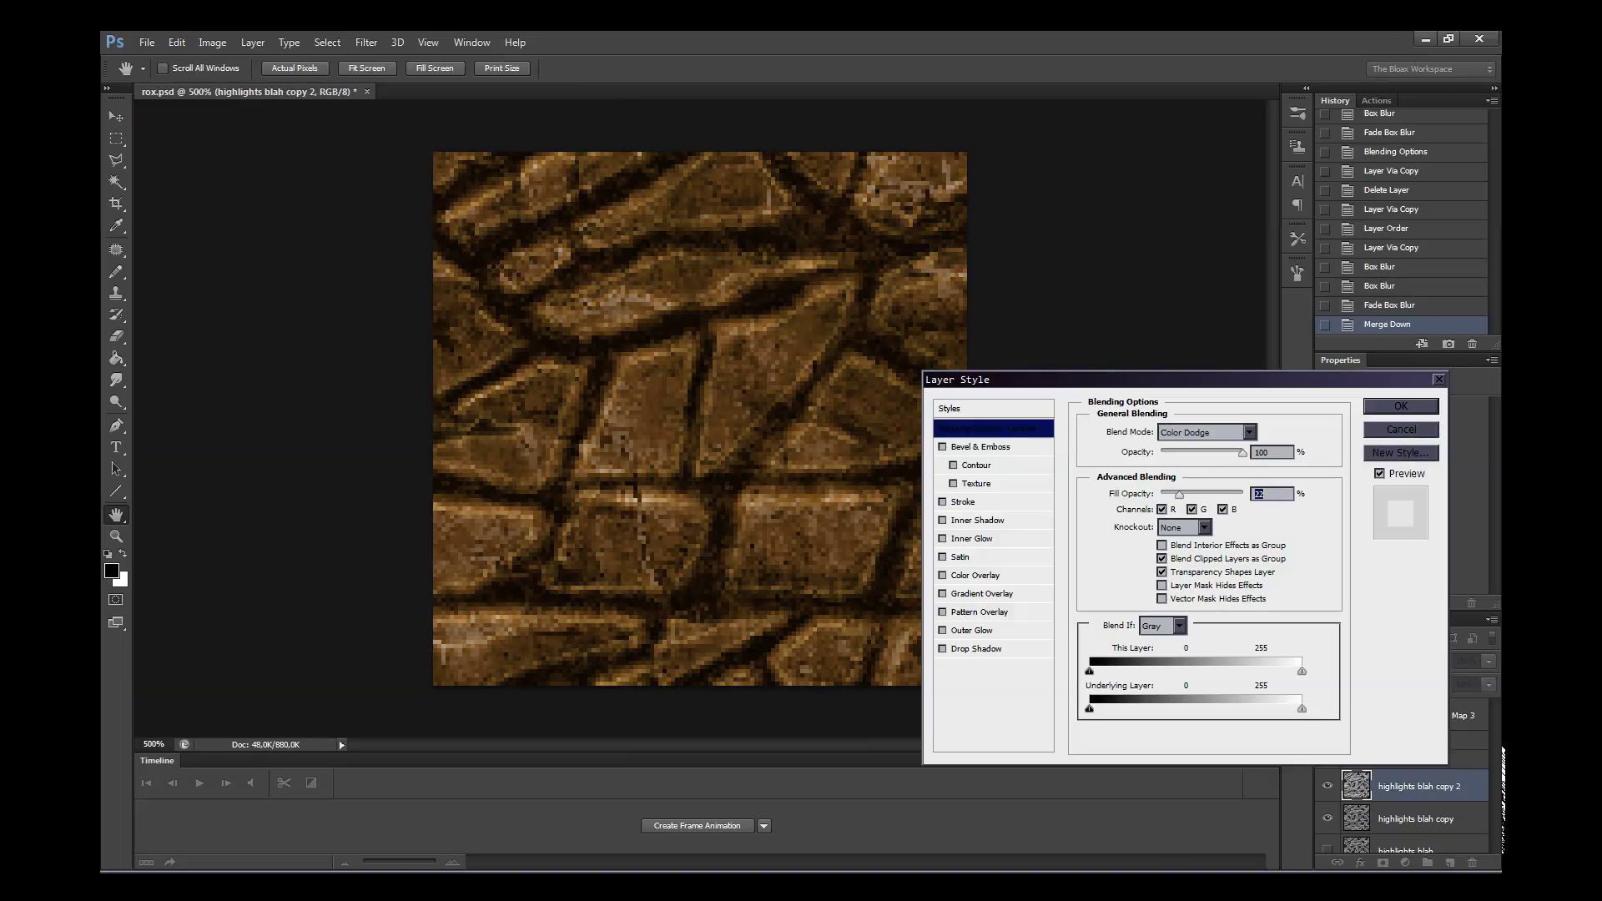
key(alt)
drag(1089, 709, 1159, 709)
key(shift+Up)
key(shift+Up)
key(shift+Up)
key(Up)
key(Up)
key(Up)
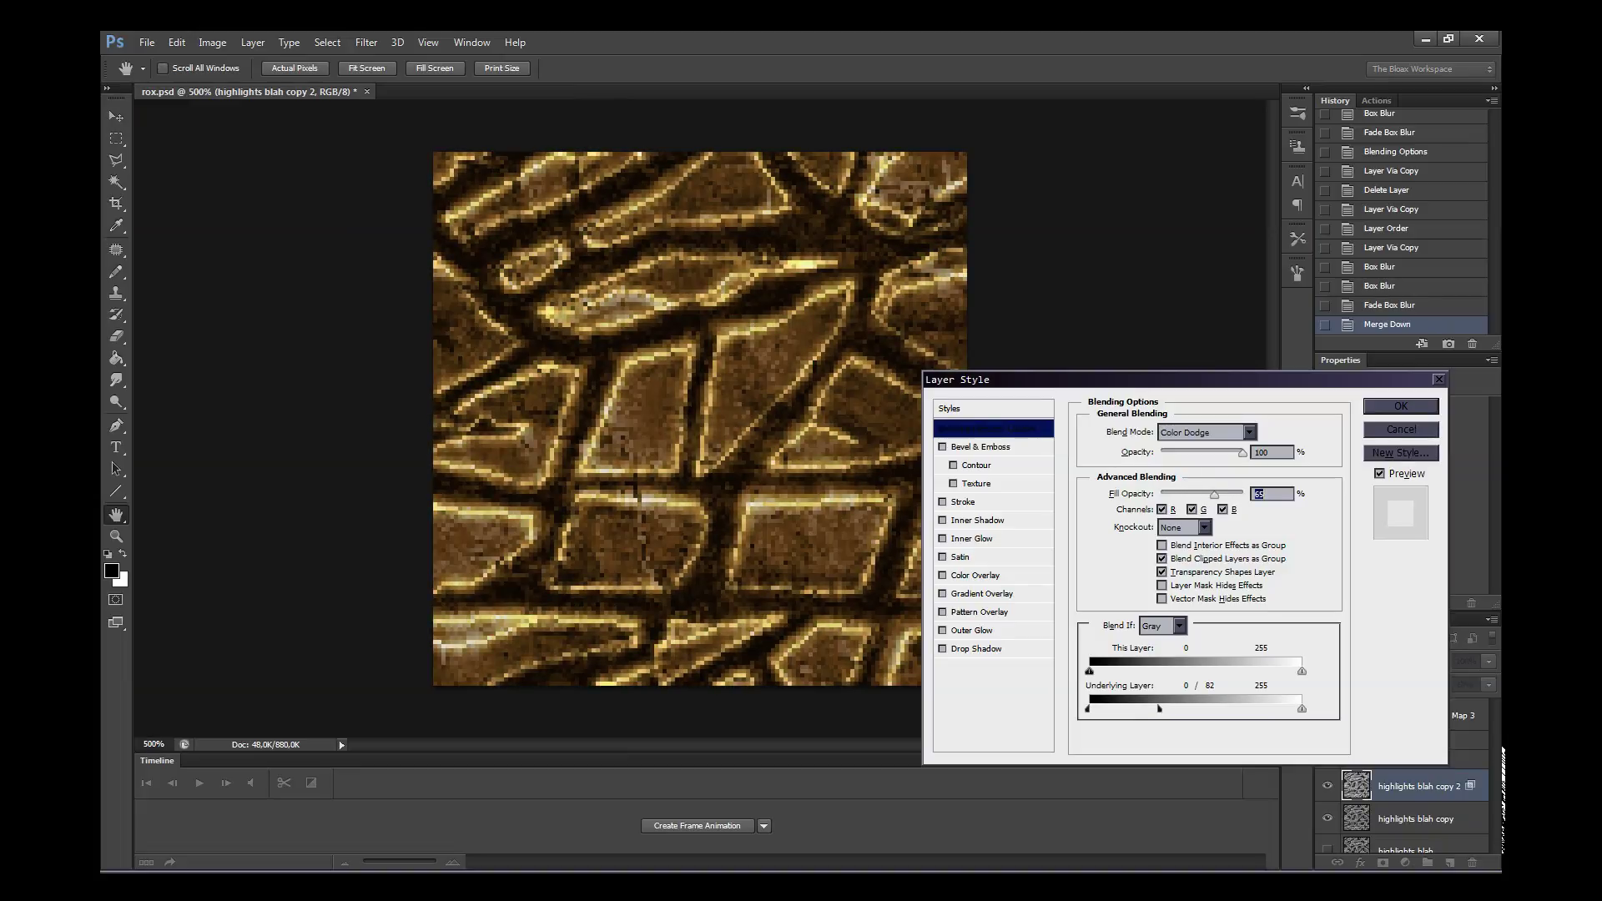
key(Down)
key(Down)
key(Down)
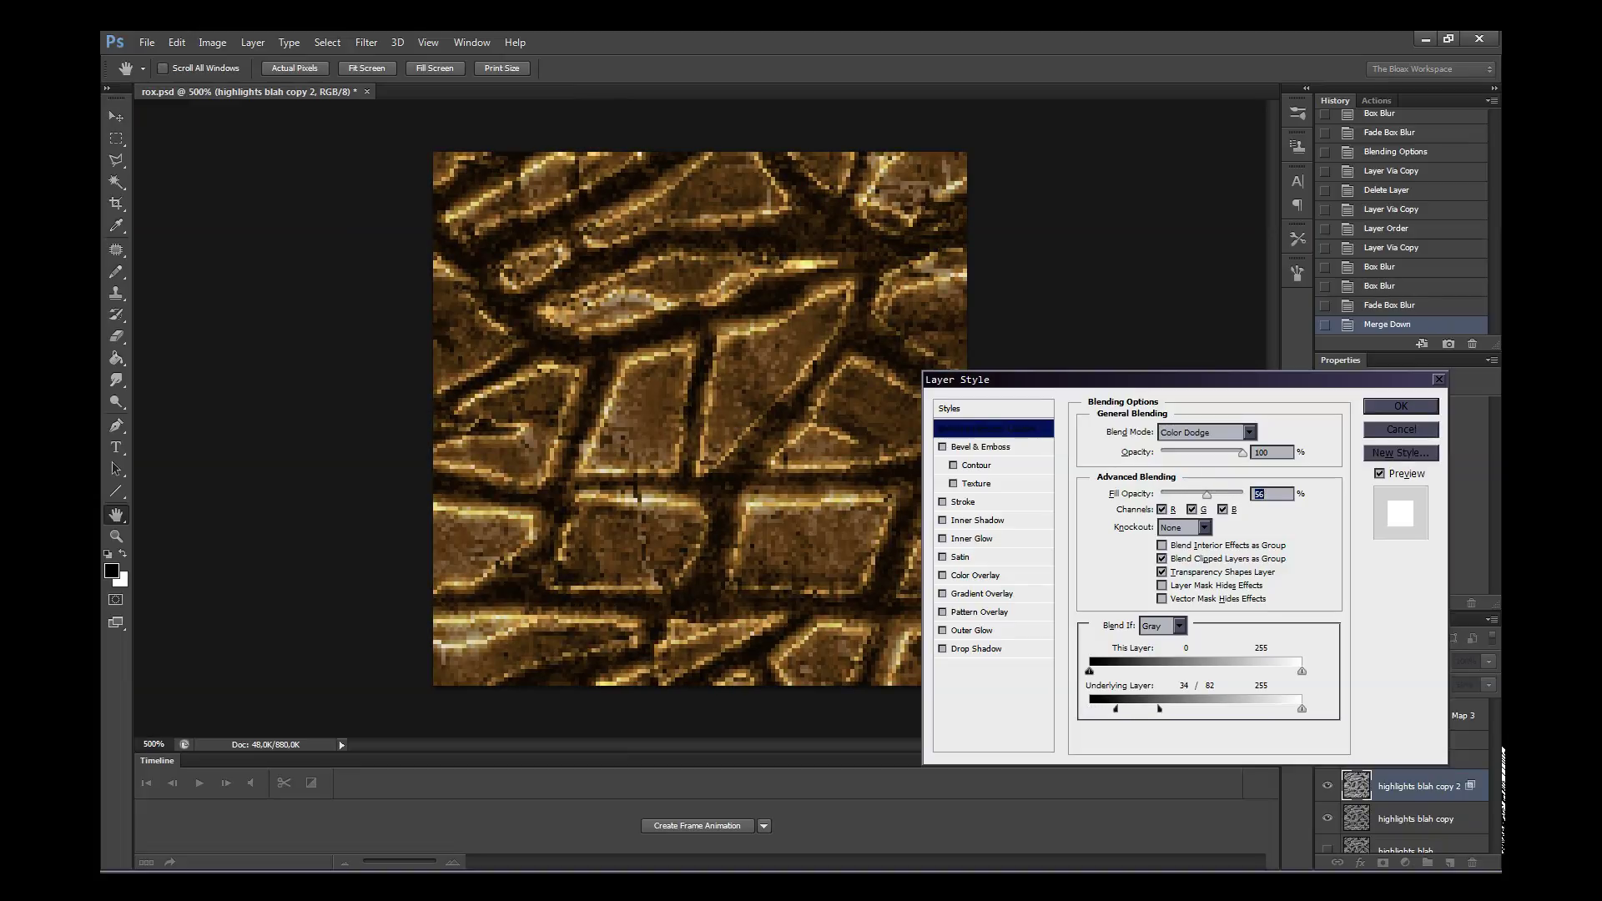
drag(1115, 709, 1158, 709)
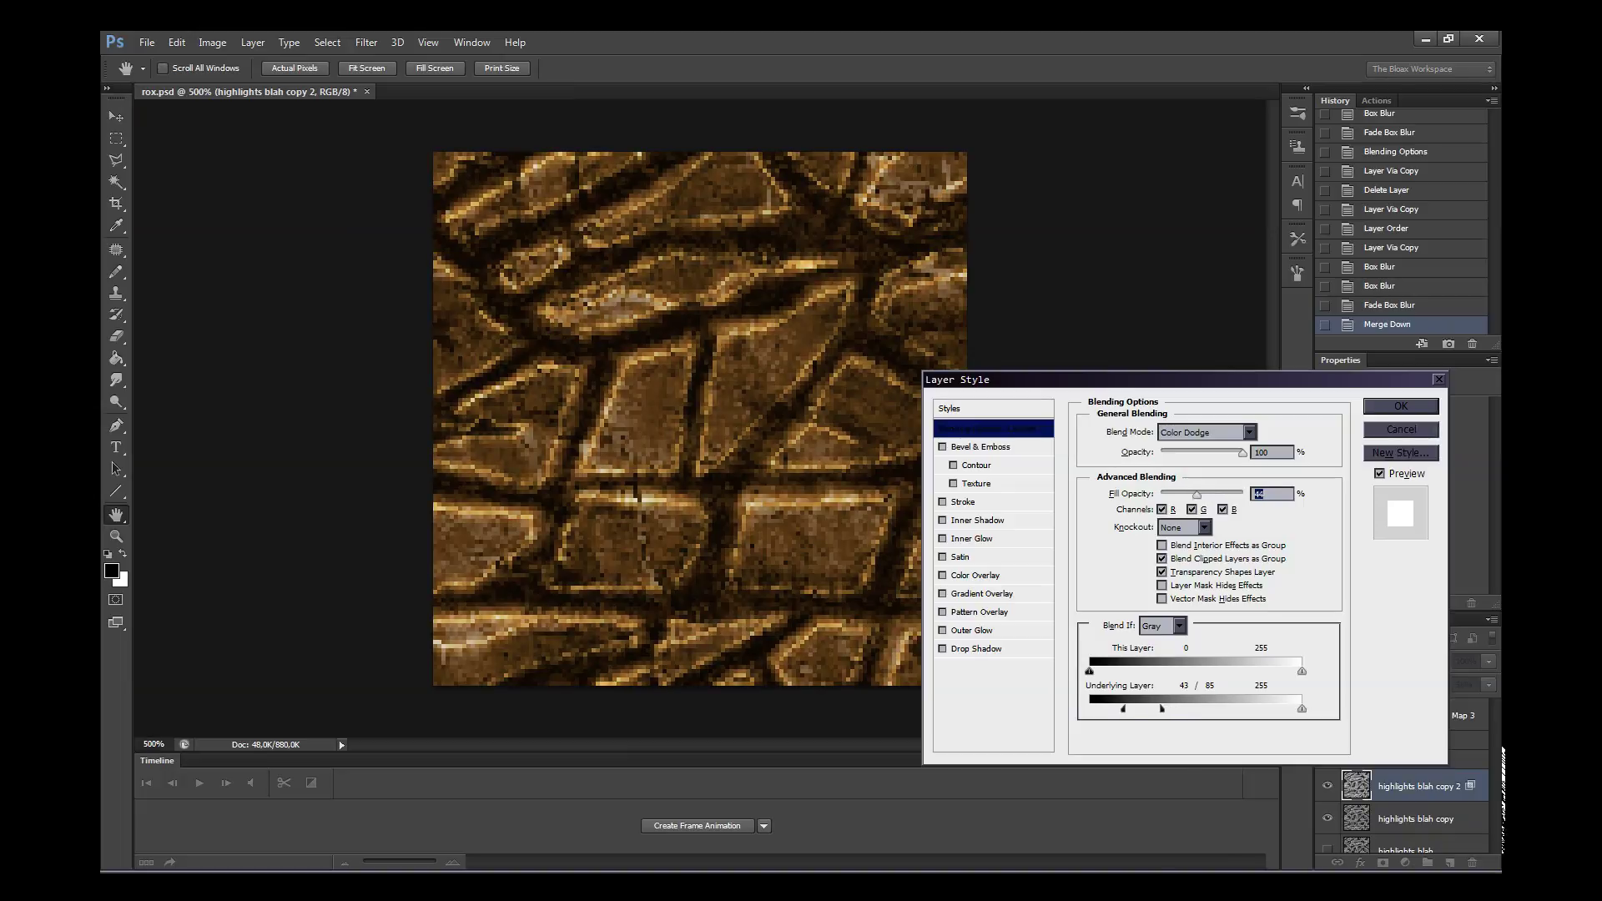
key(shift+Down)
key(shift+Down)
key(shift+Down)
key(Down)
key(Down)
key(Up)
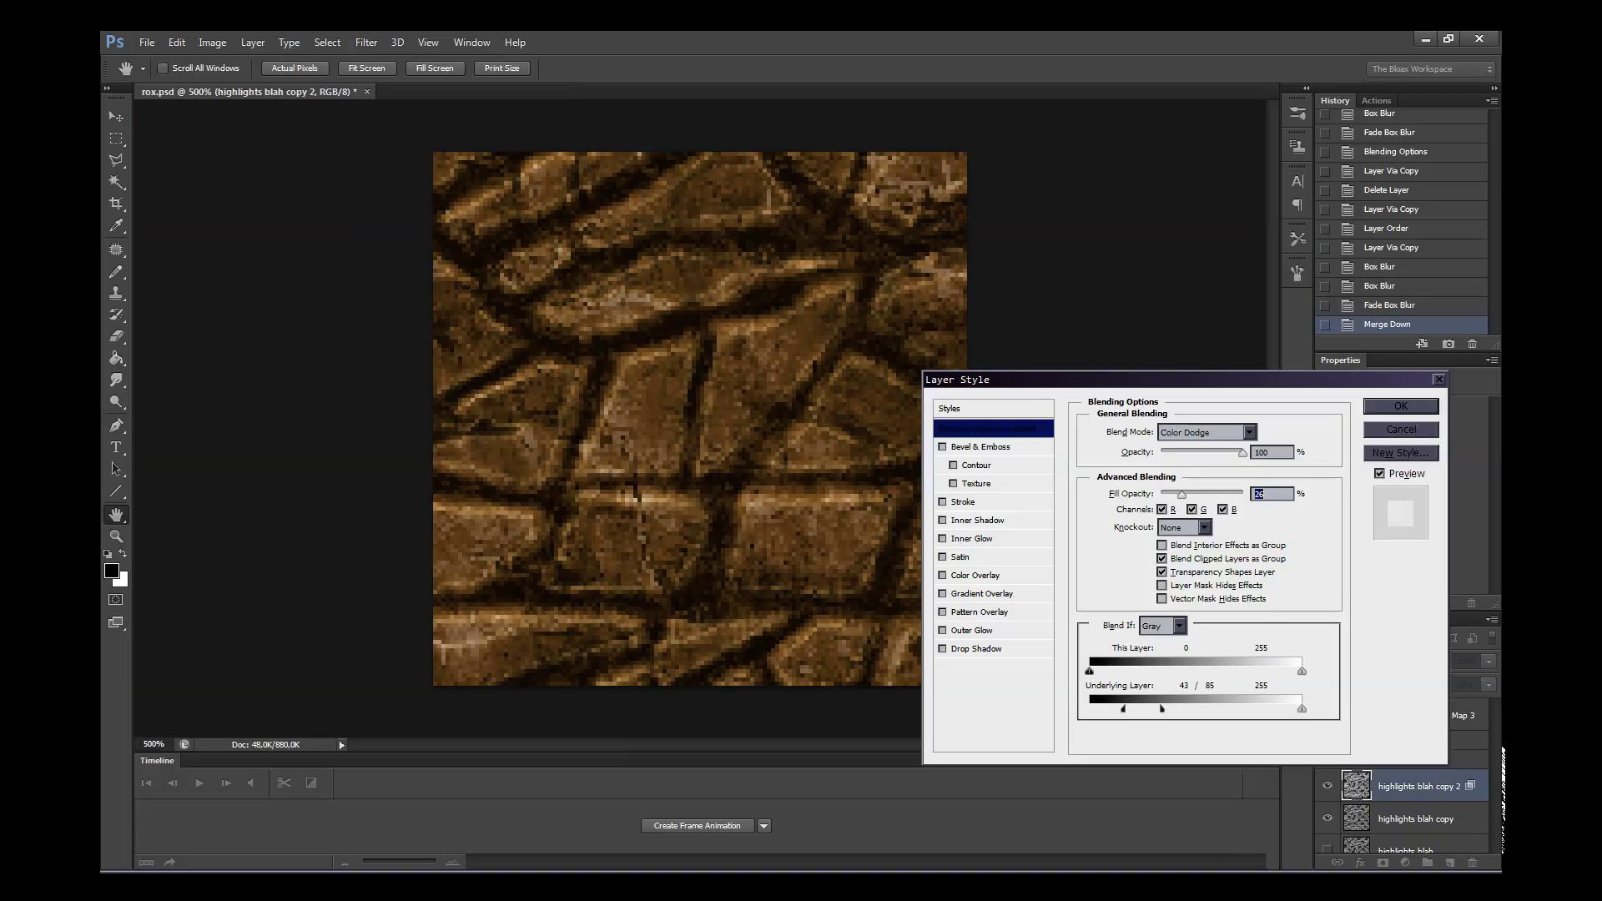
key(Return)
key(z)
key(ctrl+plus)
key(ctrl+plus)
key(ctrl+plus)
- Add a new empty layer above highlights blah copy and zoom in close
click(1456, 826)
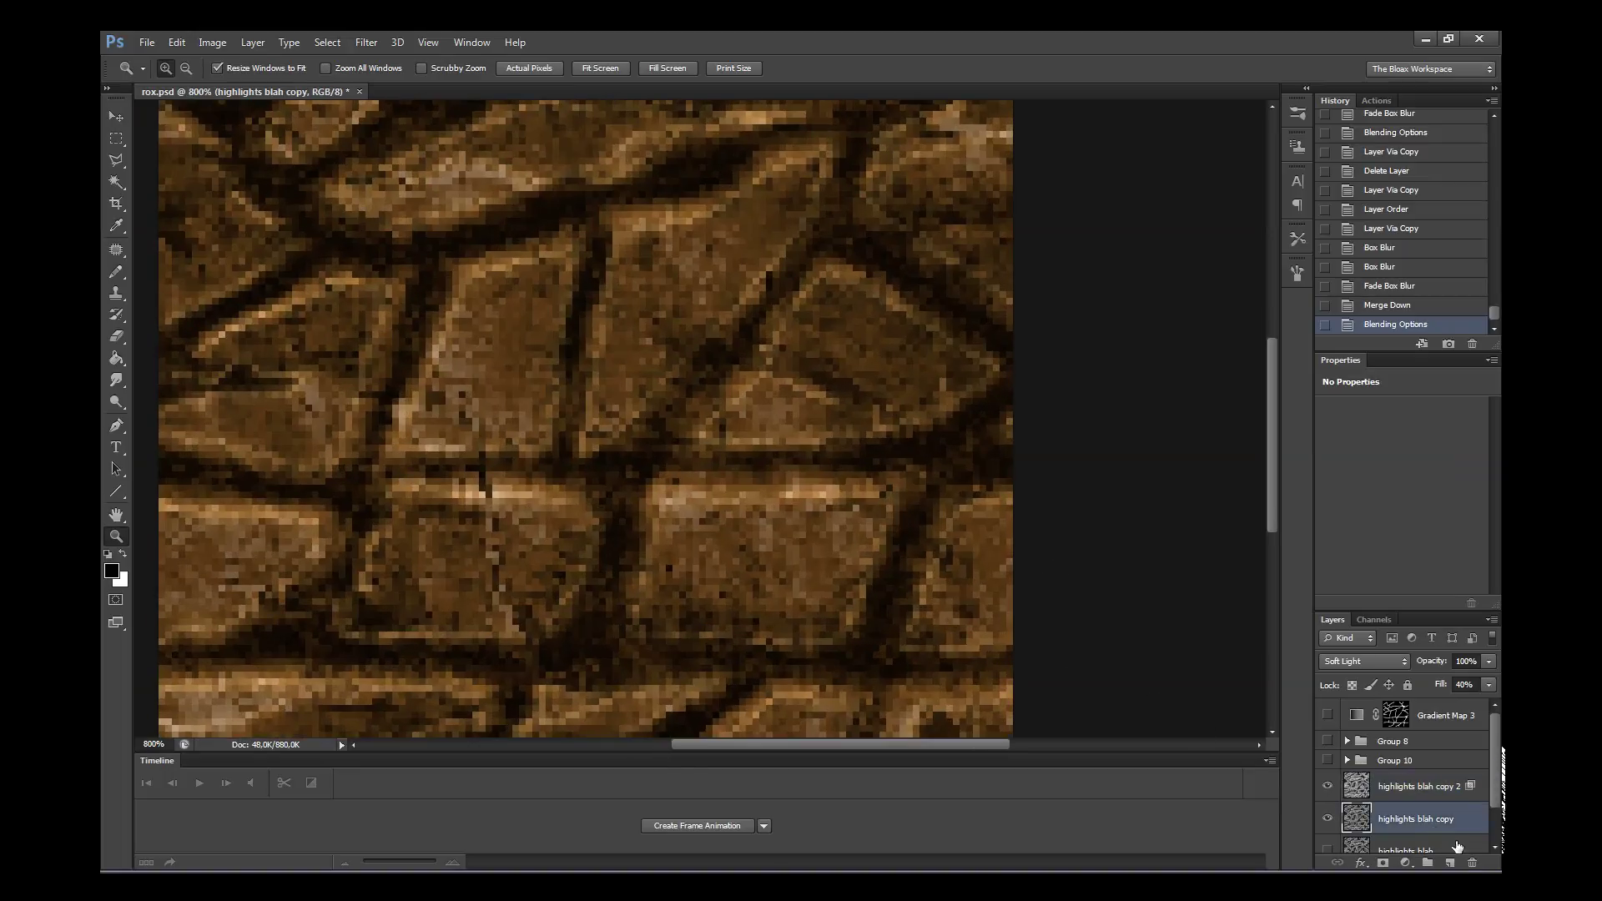
click(1450, 862)
double_click(734, 534)
key(b)
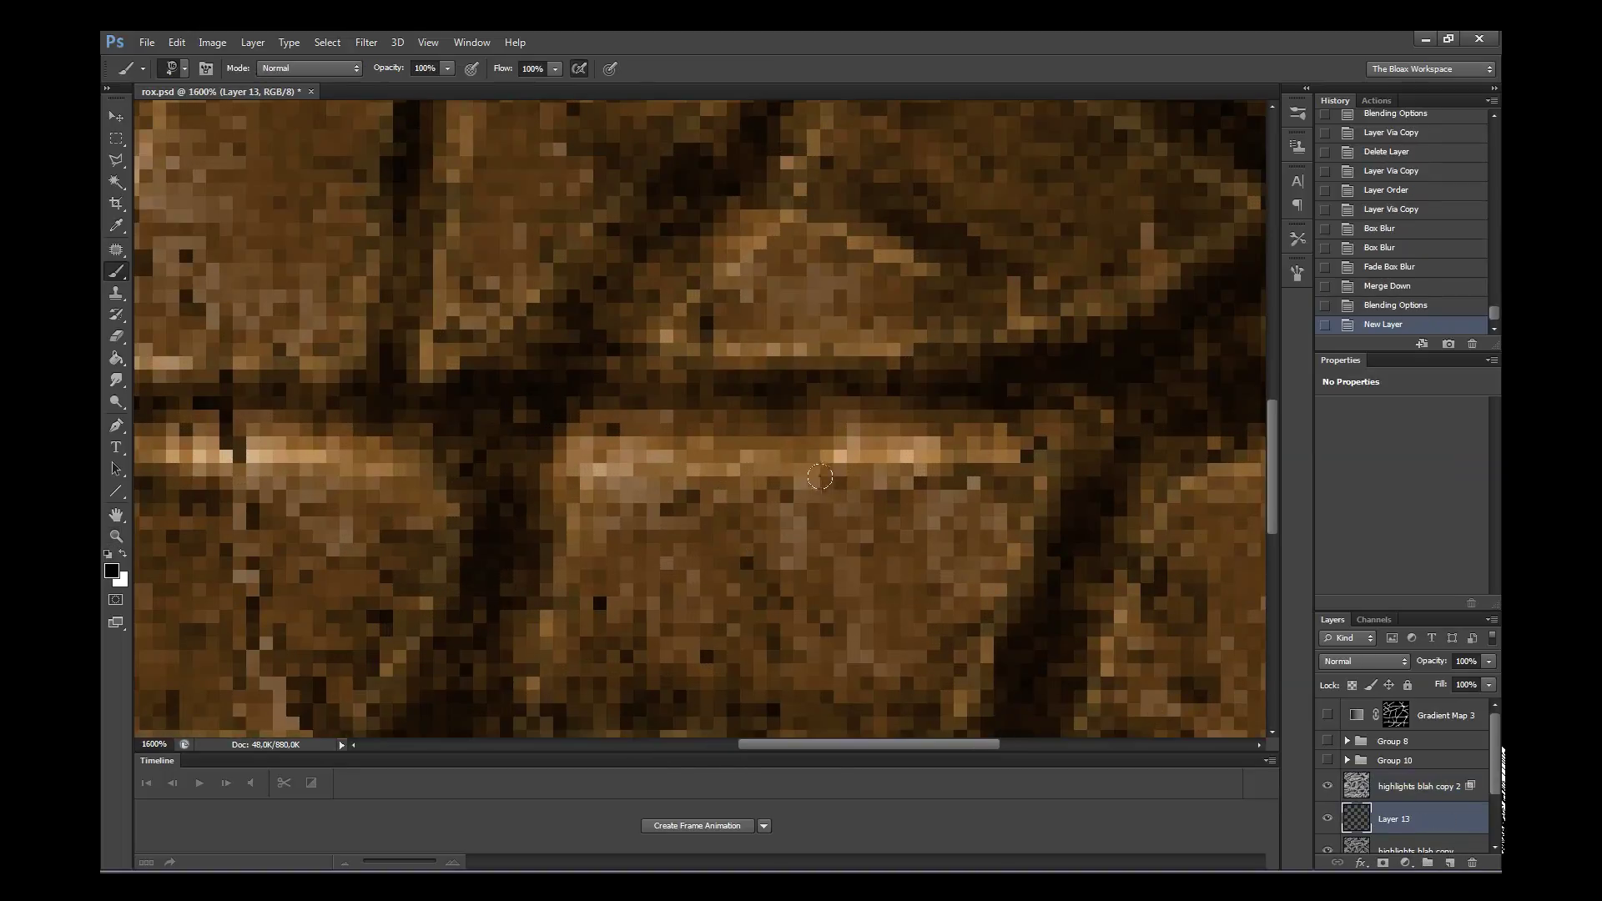
- Paint a trial dark crack stroke, fade it, then undo it
mouse_move(802, 452)
mouse_down()
mouse_move(892, 444)
mouse_move(789, 471)
mouse_up()
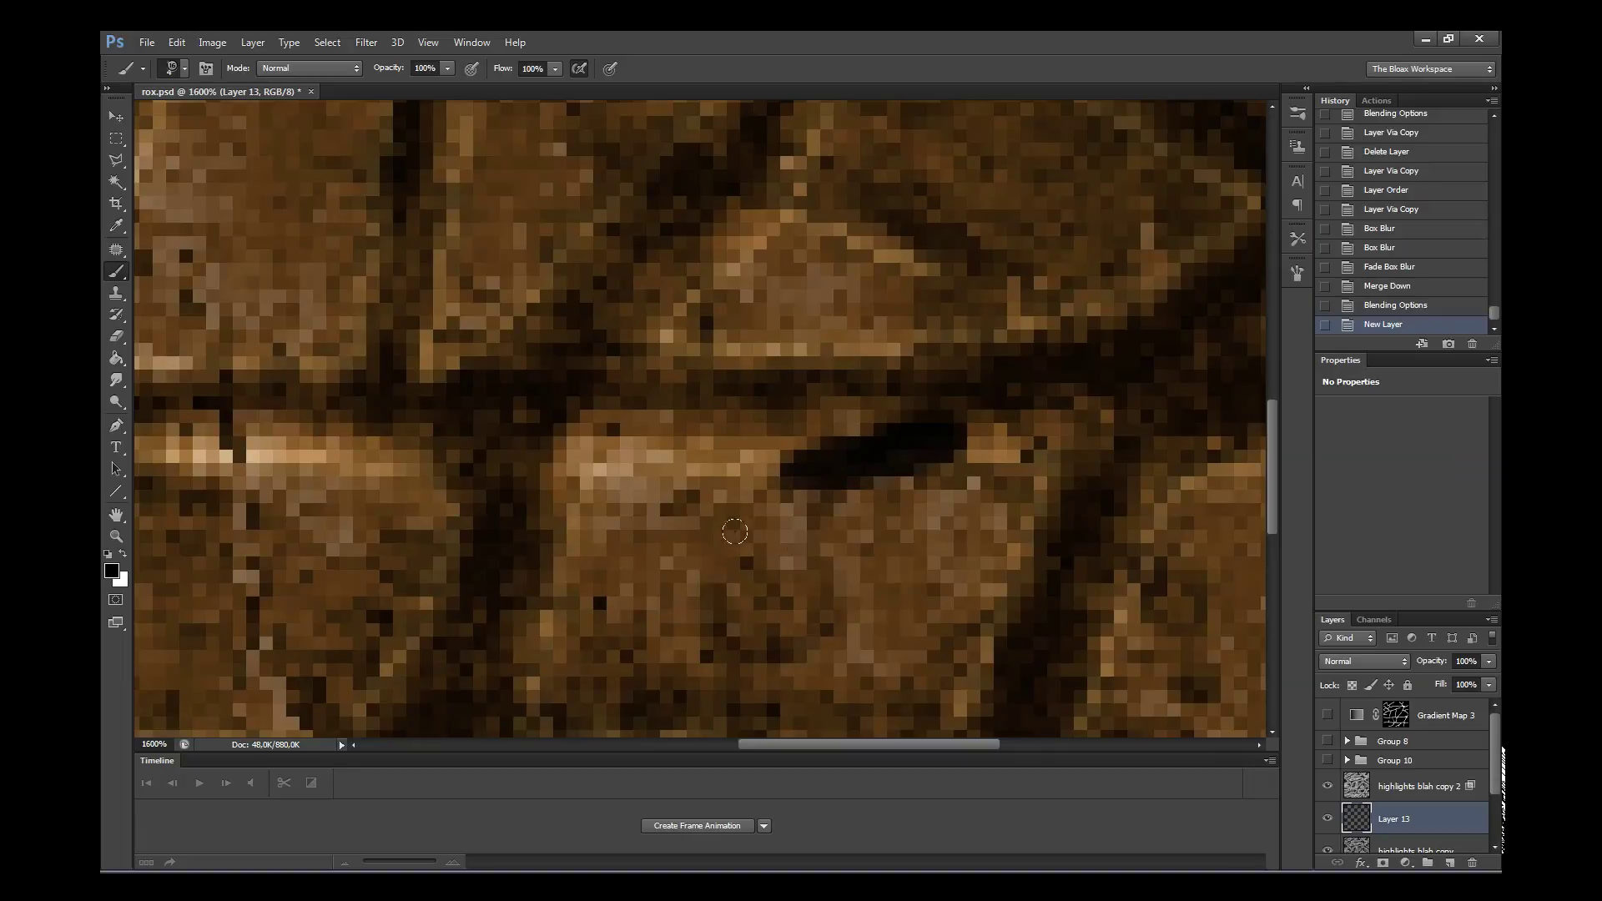
key(ctrl+shift+f)
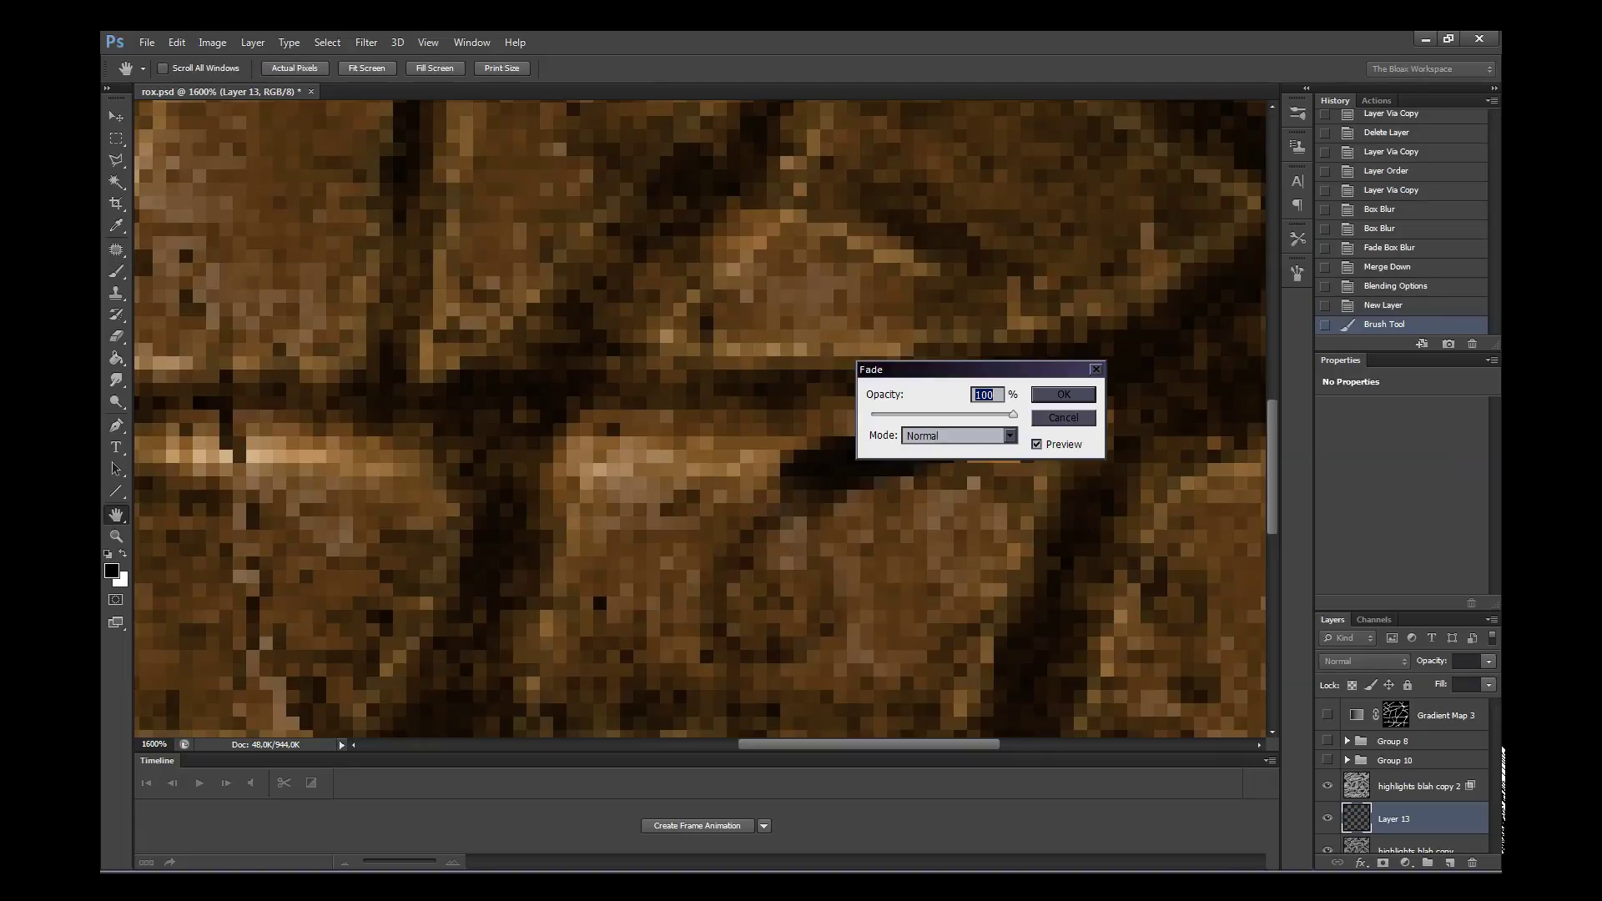
mouse_move(918, 369)
mouse_down()
mouse_move(1066, 219)
mouse_move(1058, 264)
mouse_move(1132, 263)
mouse_move(1018, 264)
mouse_move(1161, 263)
mouse_up()
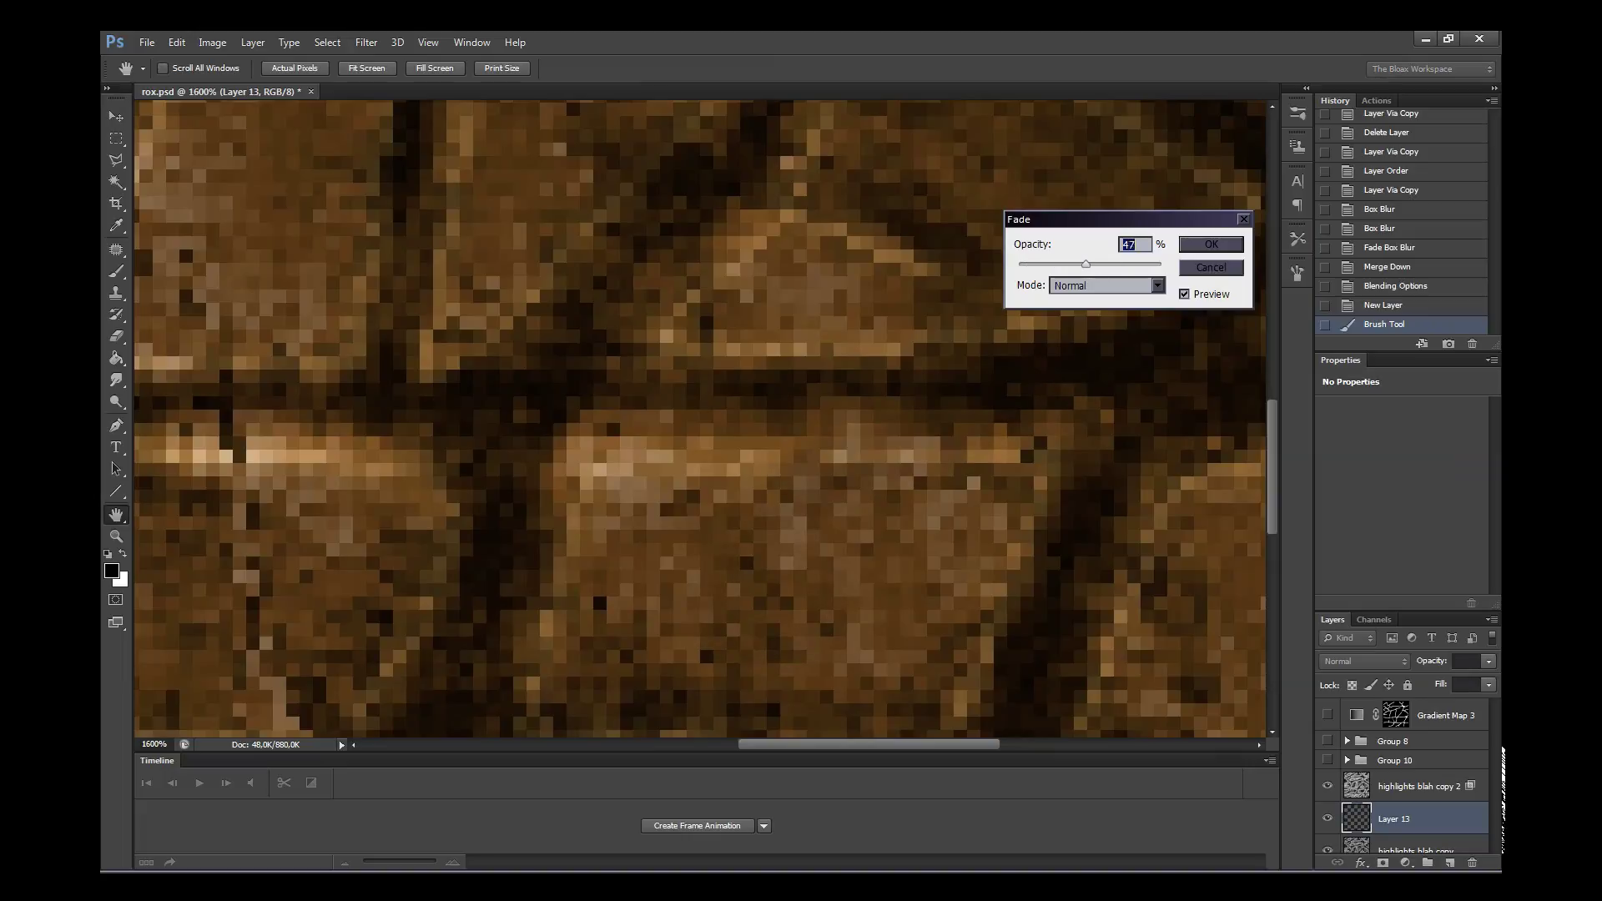
key(Return)
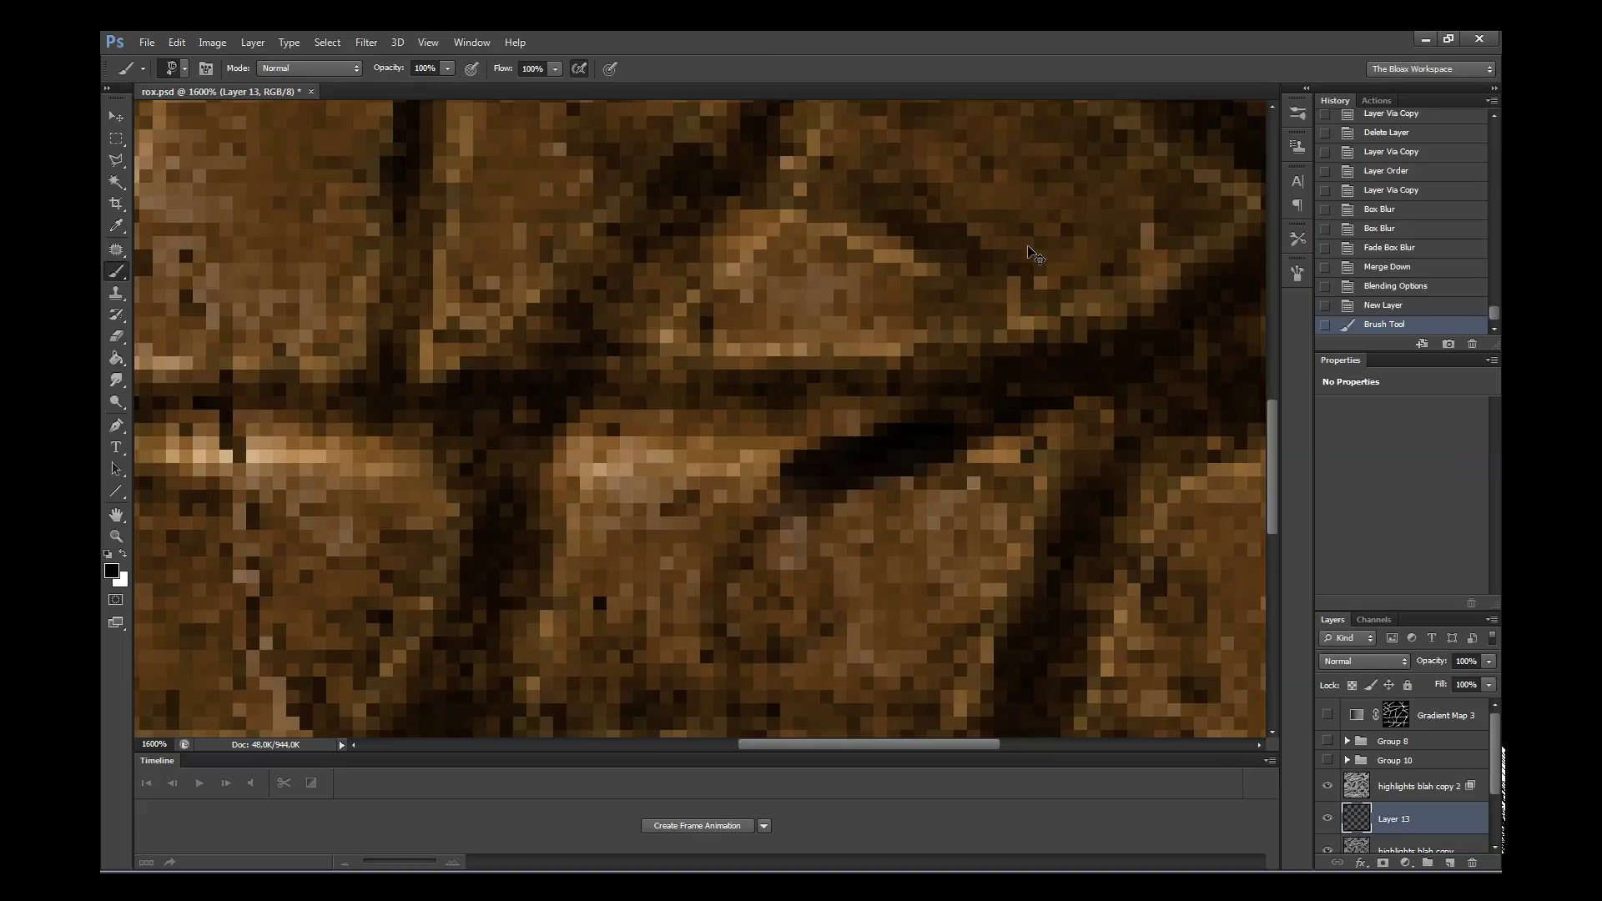
key(ctrl+z)
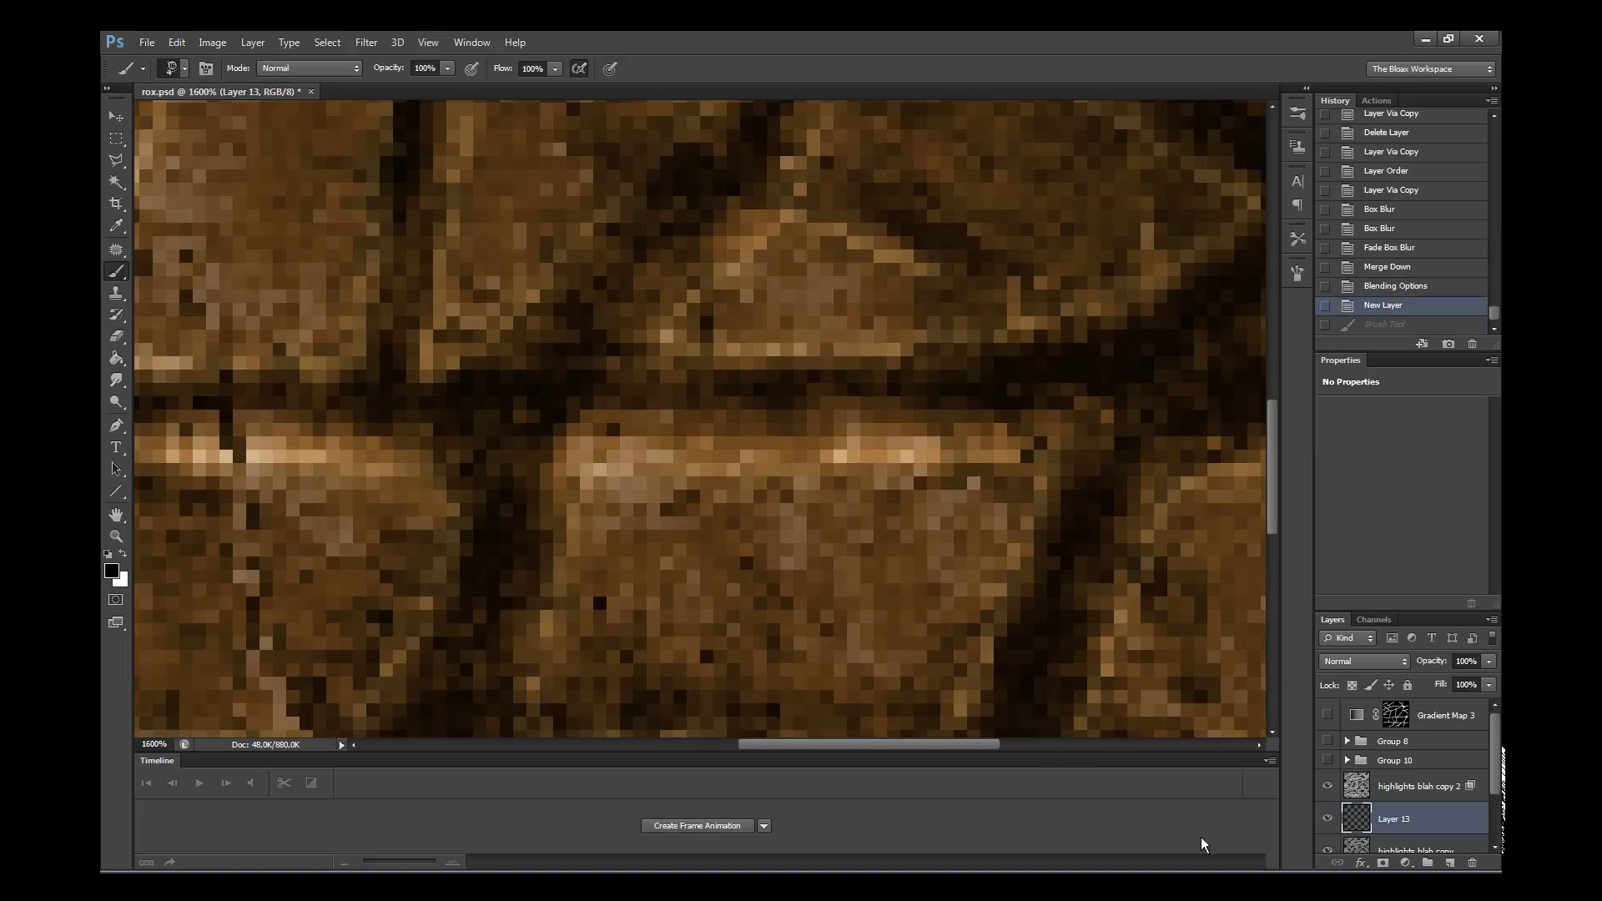
- Move aside and close the stroke smoothing plugin's options window
right_click(1243, 873)
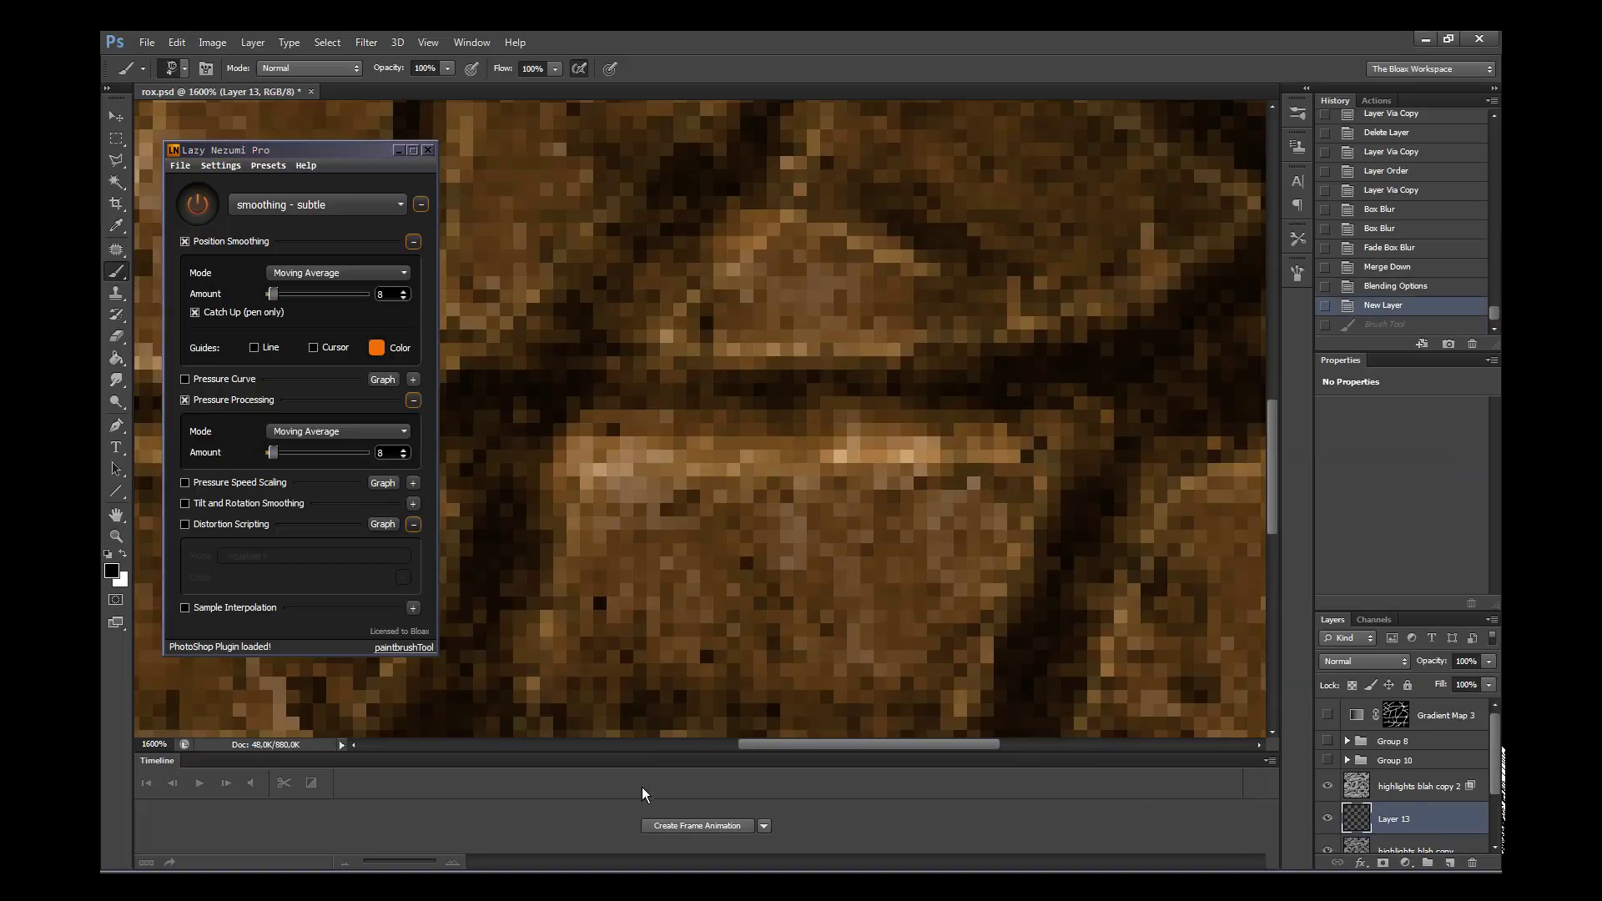
drag(302, 143, 557, 147)
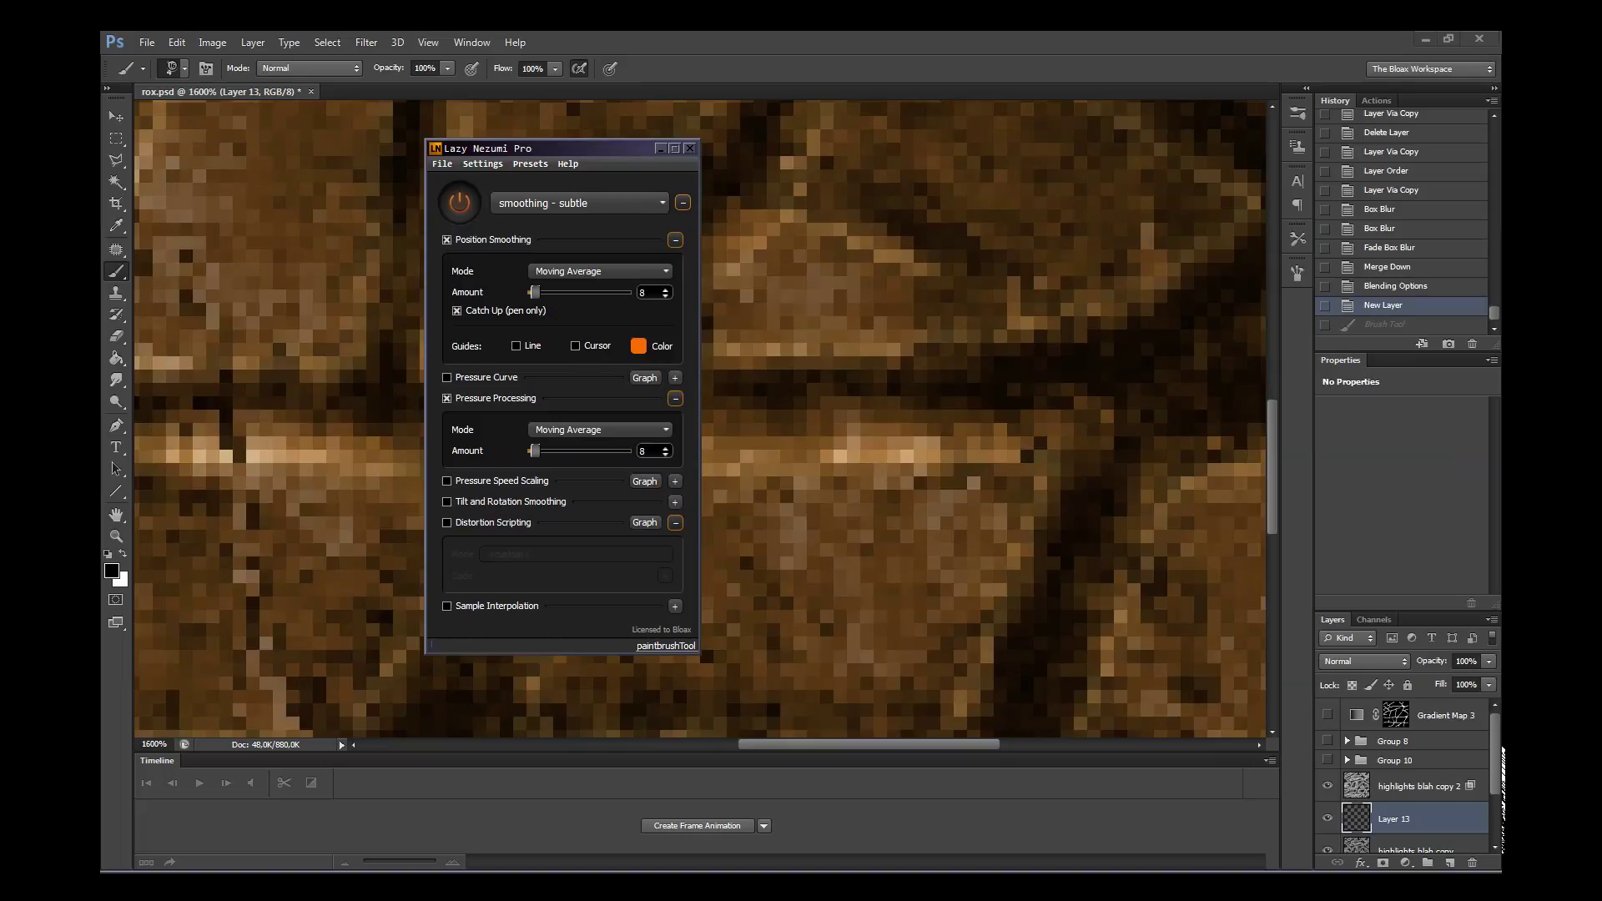
click(660, 149)
- Paint white outline and lettering strokes across the stones
key(x)
drag(391, 358, 688, 242)
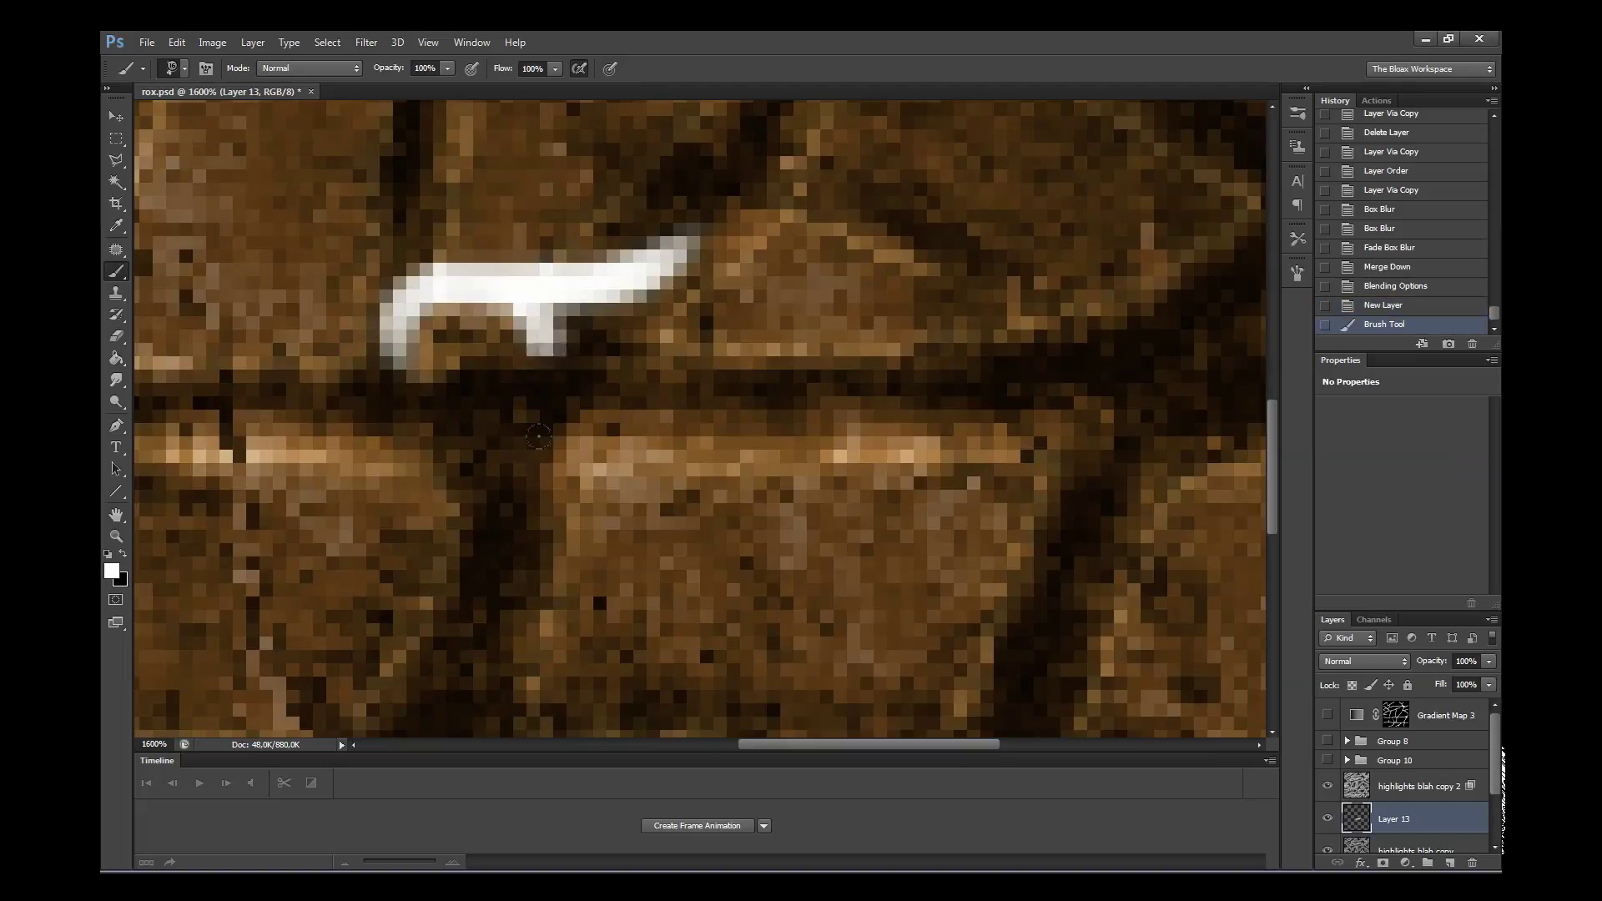
drag(551, 312, 769, 464)
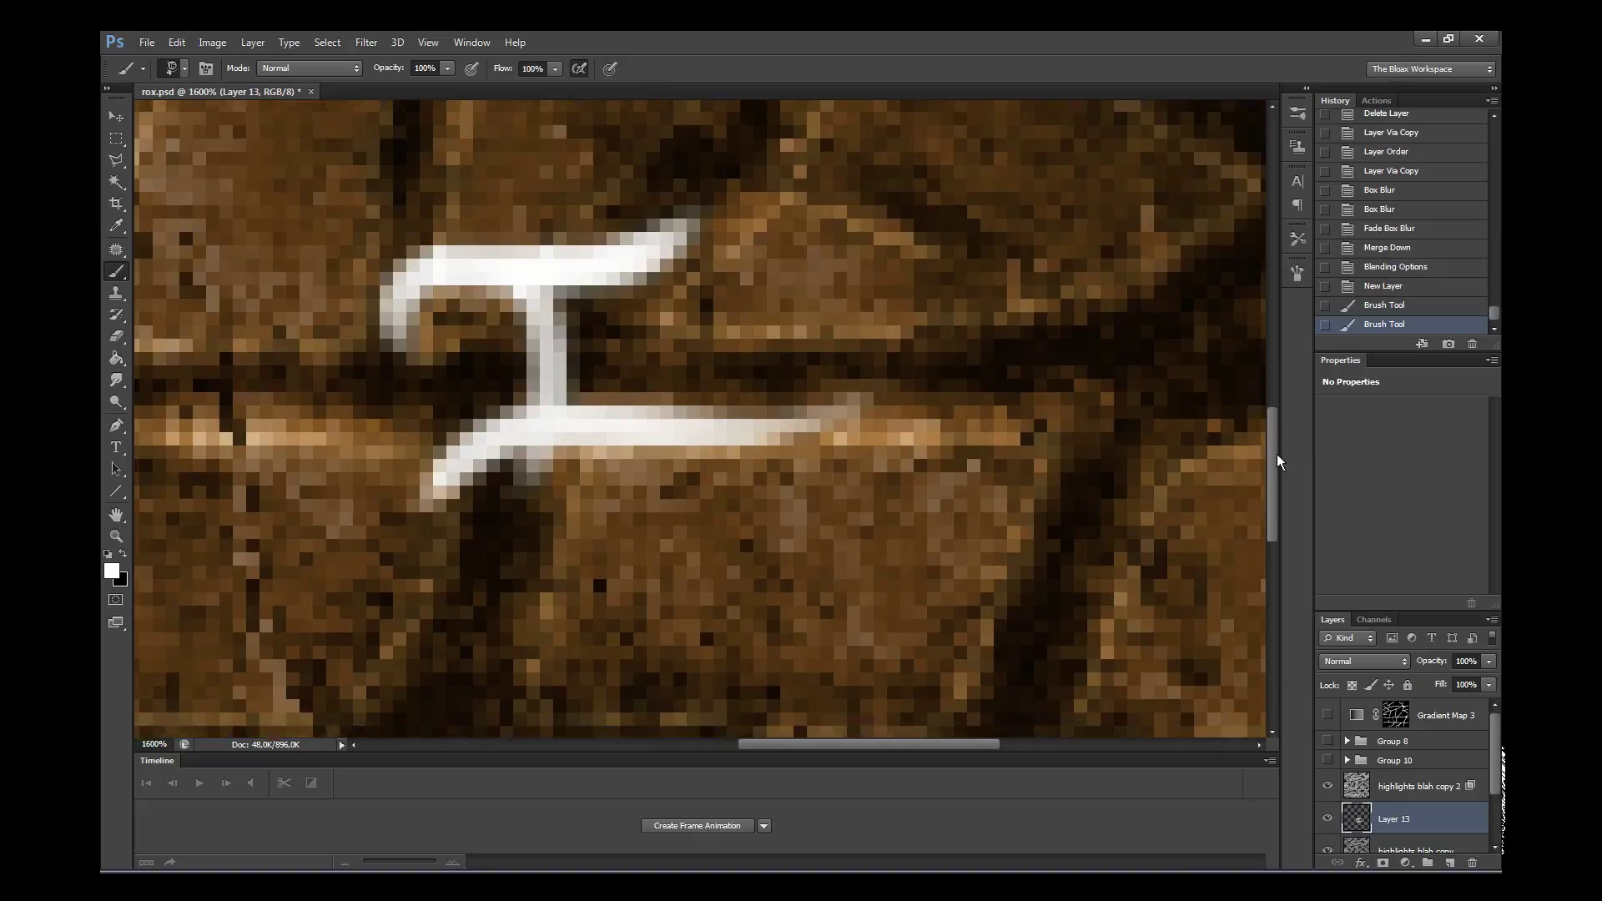
drag(1276, 453, 1277, 495)
drag(524, 338, 409, 599)
mouse_move(496, 353)
mouse_down()
mouse_move(589, 402)
mouse_move(715, 430)
mouse_move(867, 371)
mouse_up()
mouse_move(968, 267)
mouse_down()
mouse_move(928, 427)
mouse_move(1127, 244)
mouse_up()
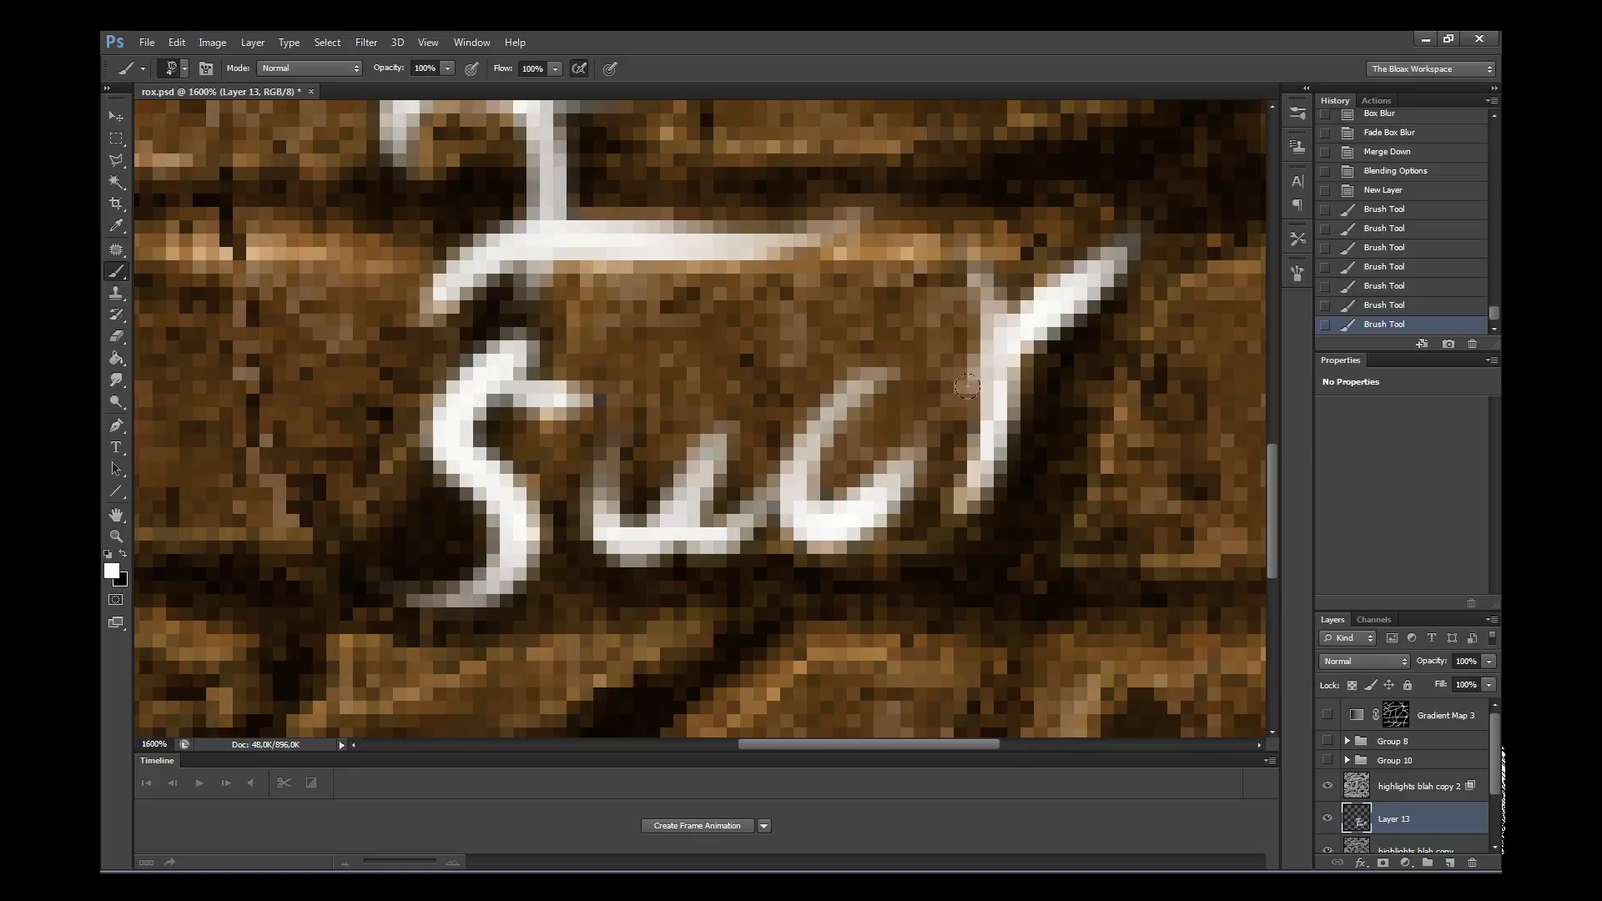
drag(1034, 333, 1274, 561)
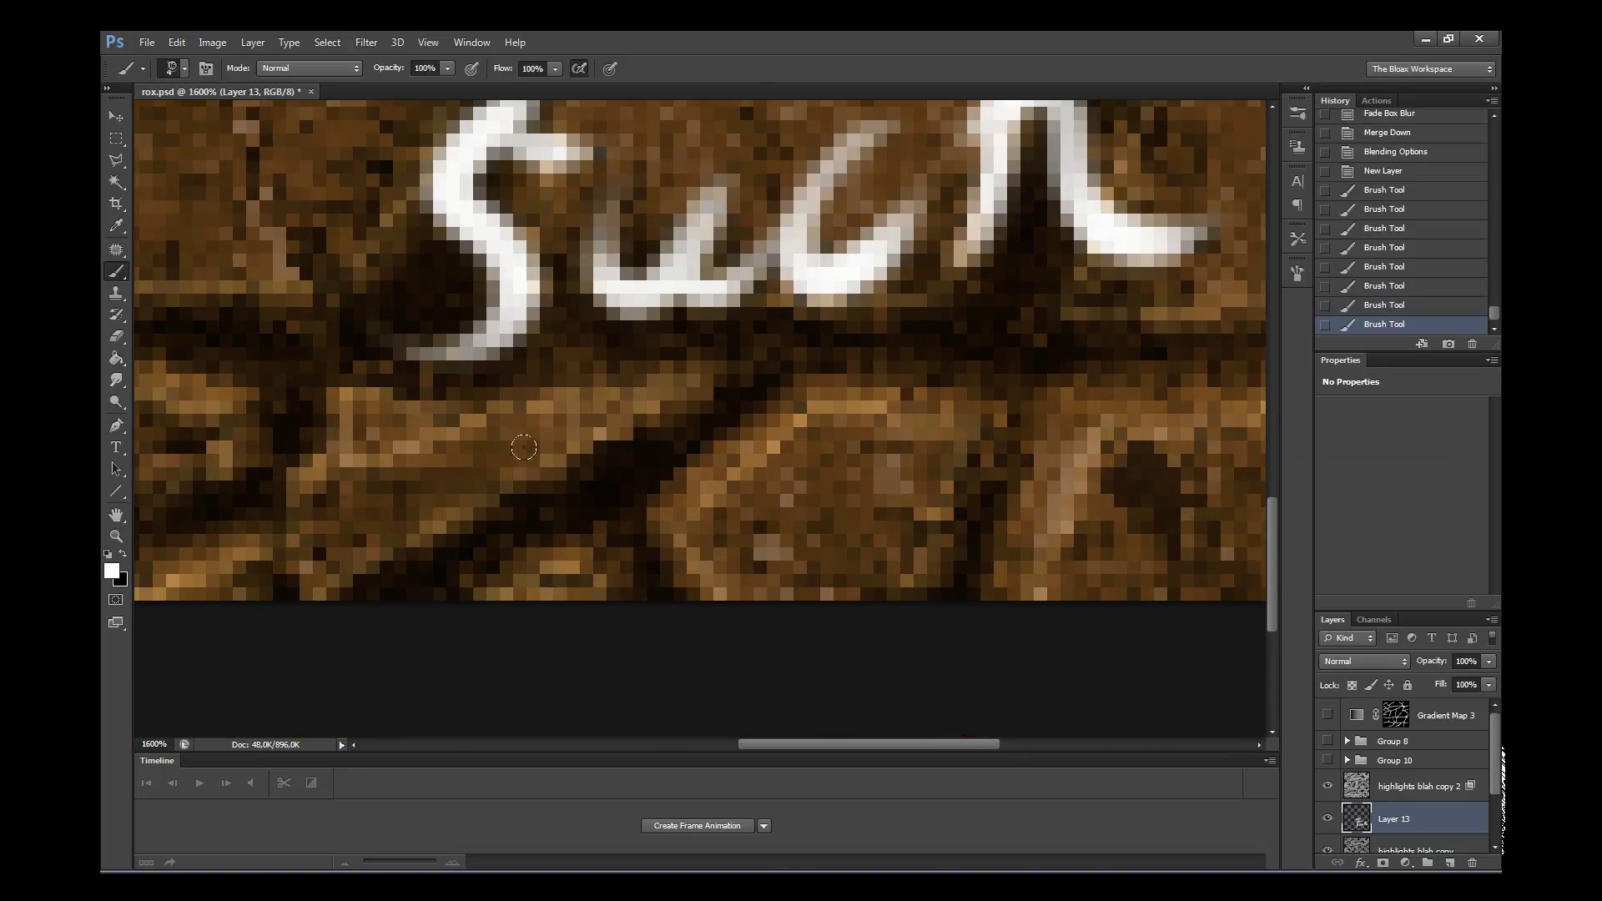
drag(614, 392, 597, 567)
mouse_move(742, 409)
mouse_down()
mouse_move(660, 430)
mouse_move(755, 447)
mouse_up()
drag(880, 401, 934, 522)
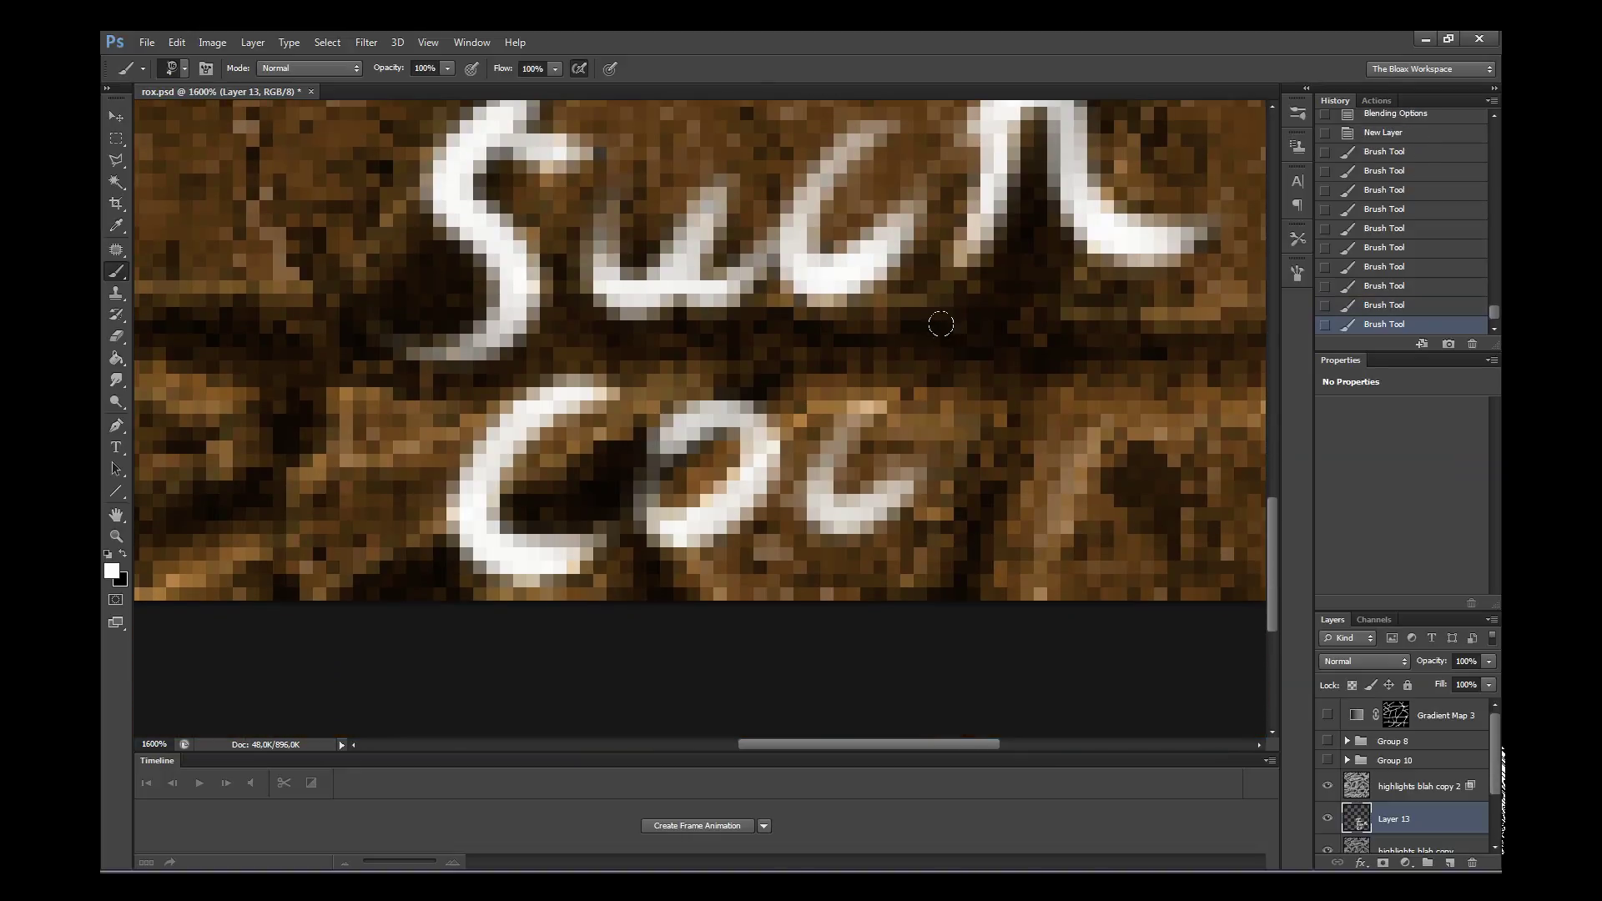
drag(937, 322, 968, 522)
mouse_move(984, 434)
mouse_down()
mouse_move(1072, 516)
mouse_move(1168, 503)
mouse_up()
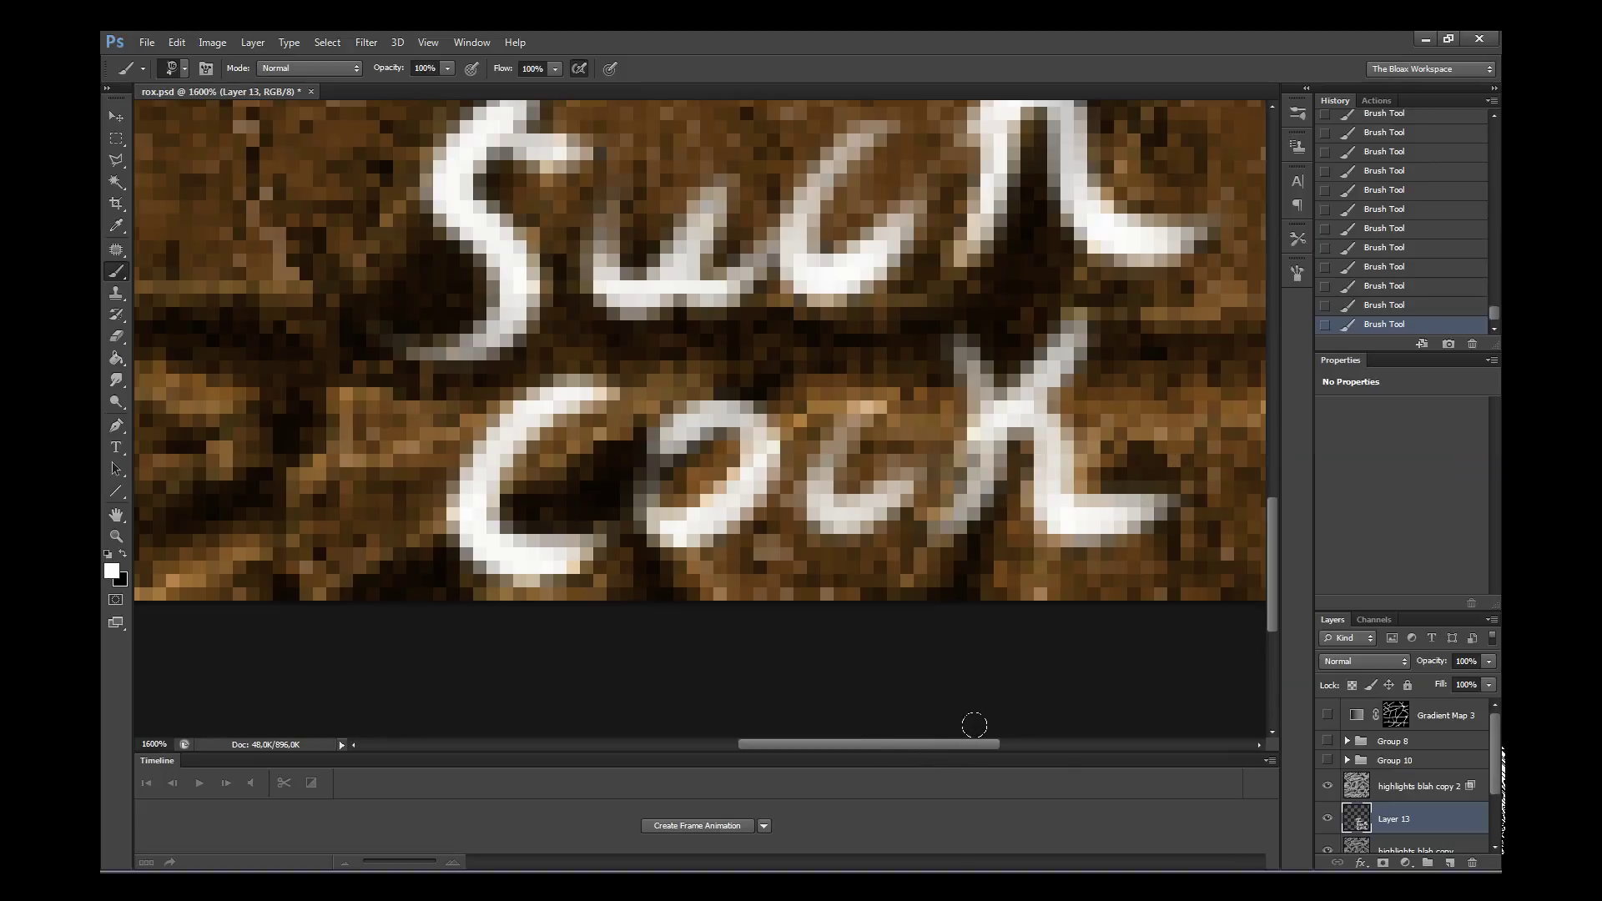
drag(974, 743, 1050, 744)
mouse_move(909, 287)
mouse_down()
mouse_move(939, 467)
mouse_move(806, 518)
mouse_up()
- Zoom out, clear all white lettering from Layer 13, and delete the layer
key(z)
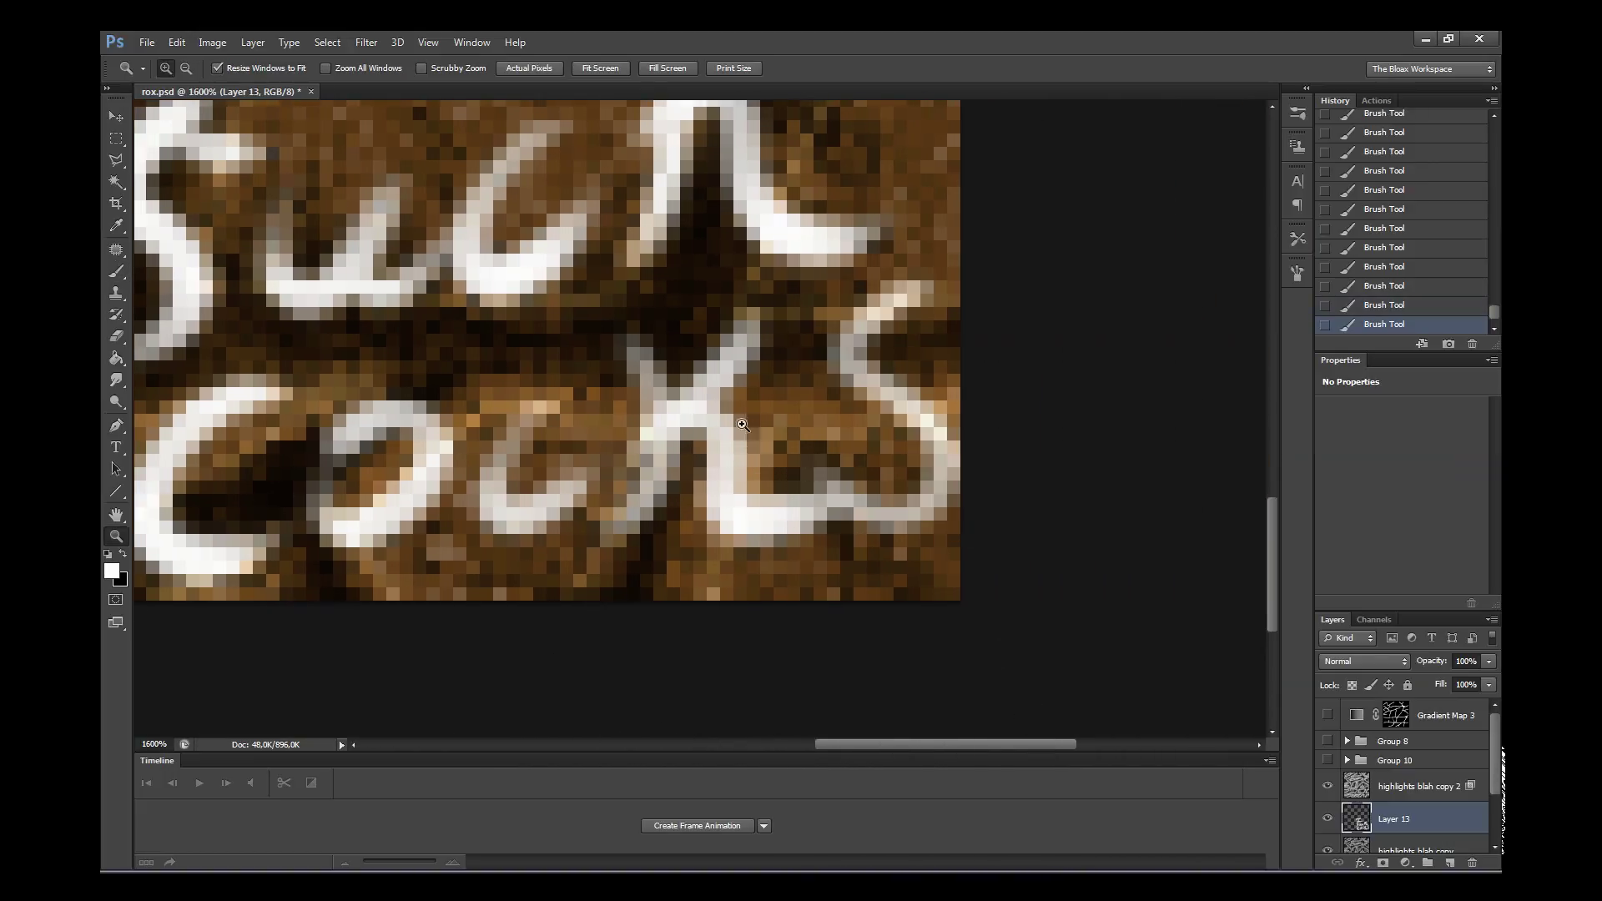
right_click(754, 422)
click(794, 451)
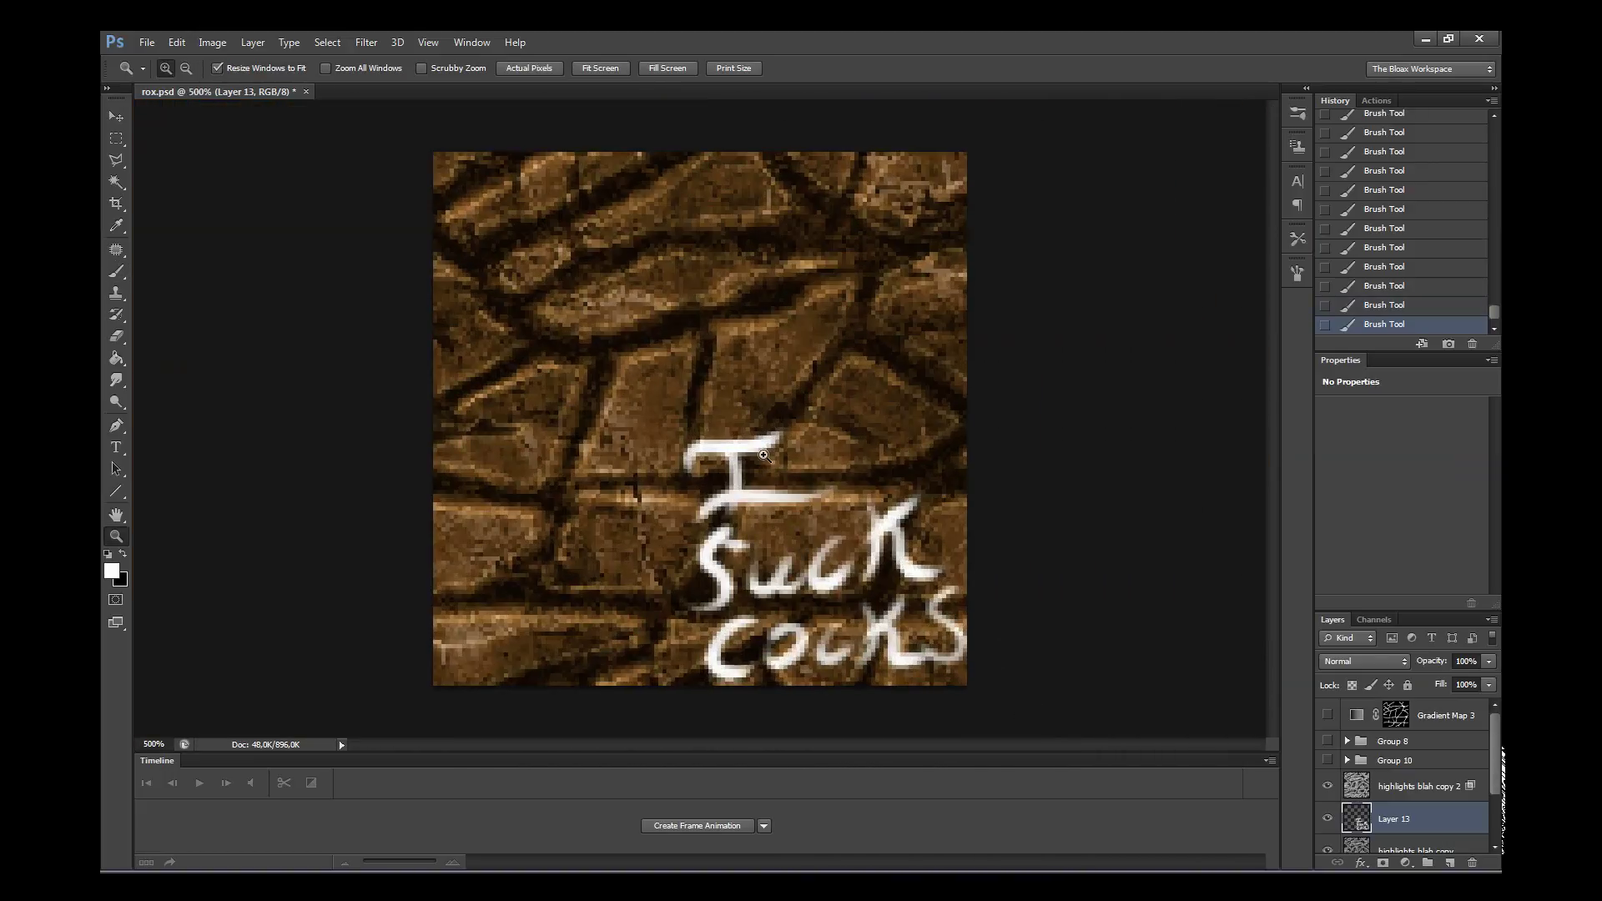
key(b)
key(ctrl+a)
key(Delete)
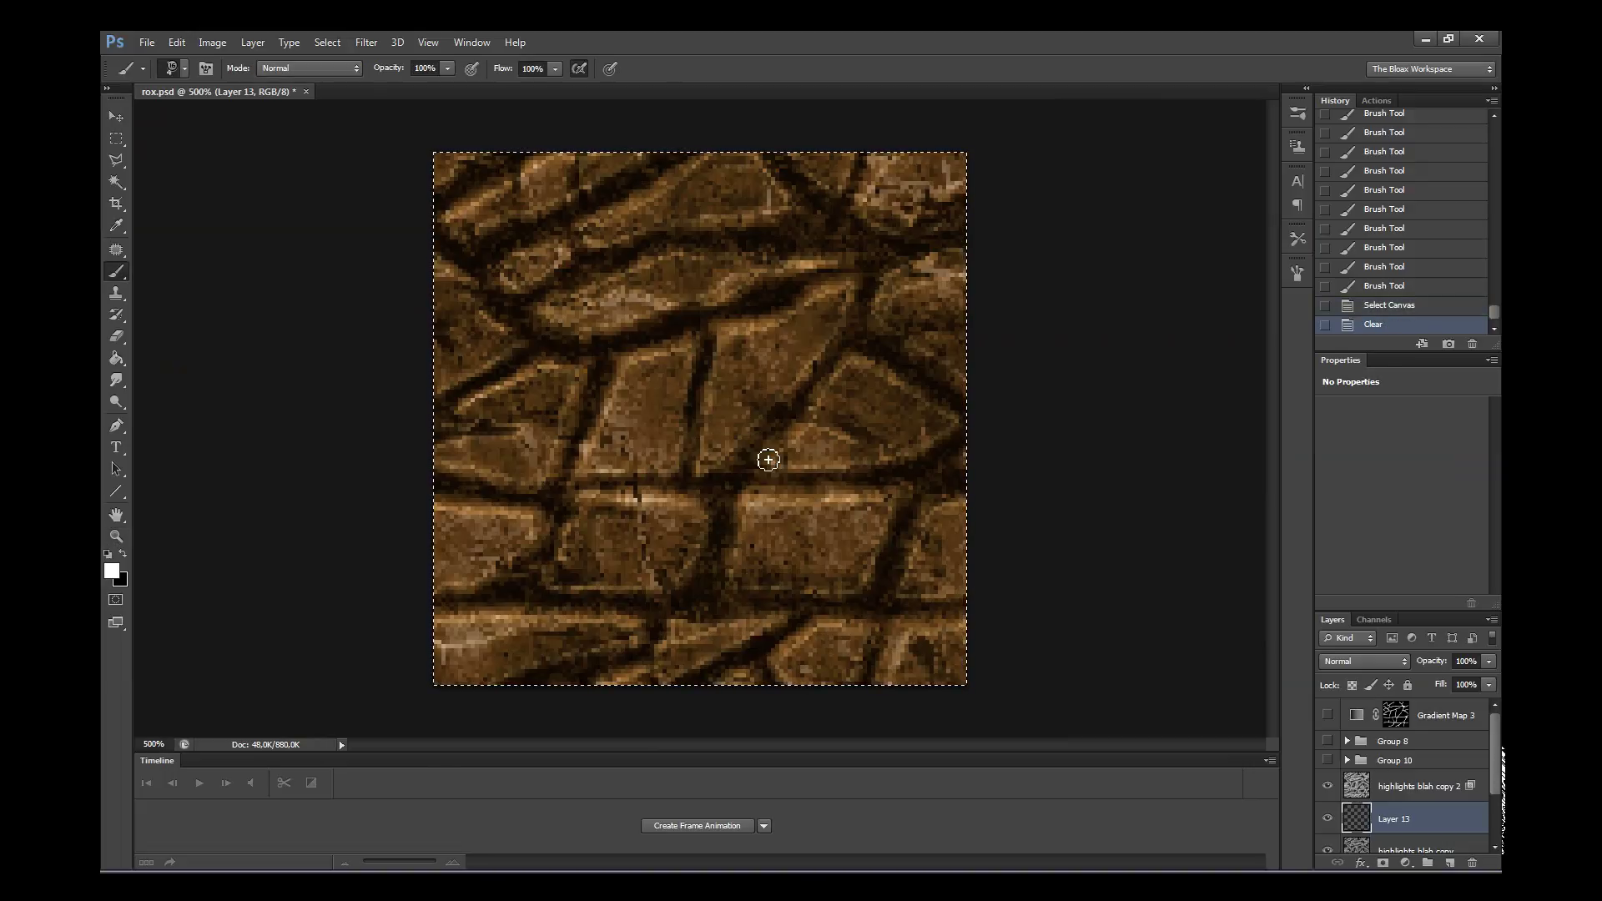
key(ctrl+d)
click(1327, 820)
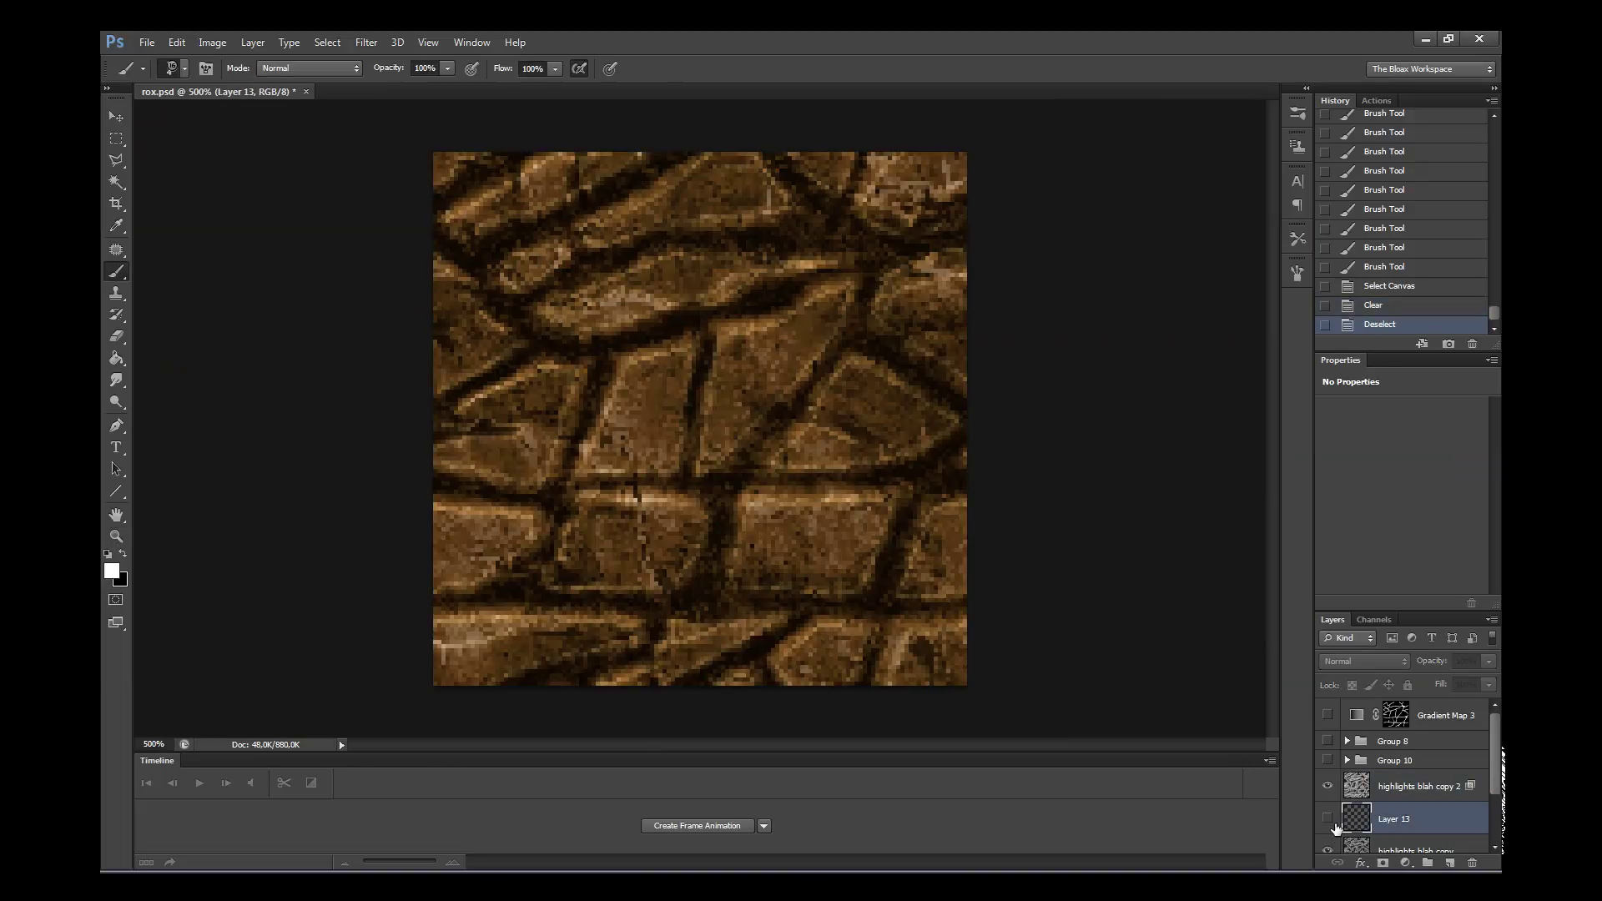
key(Delete)
click(1327, 786)
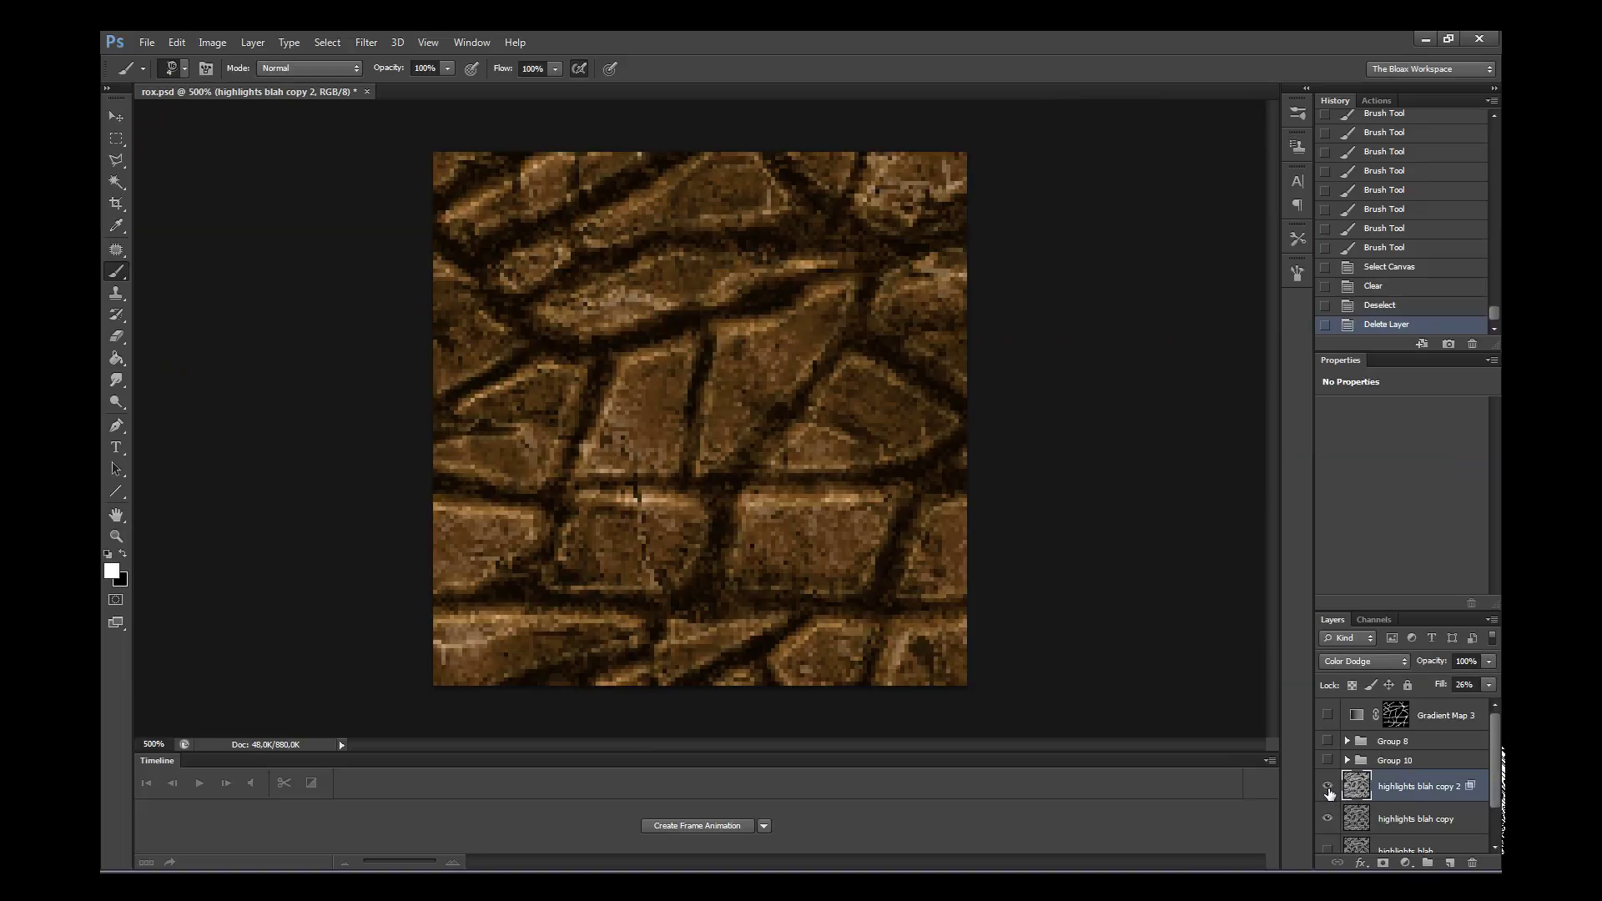
- Zoom out to the whole tile and toggle highlights blah copy 2's visibility
key(z)
click(669, 383)
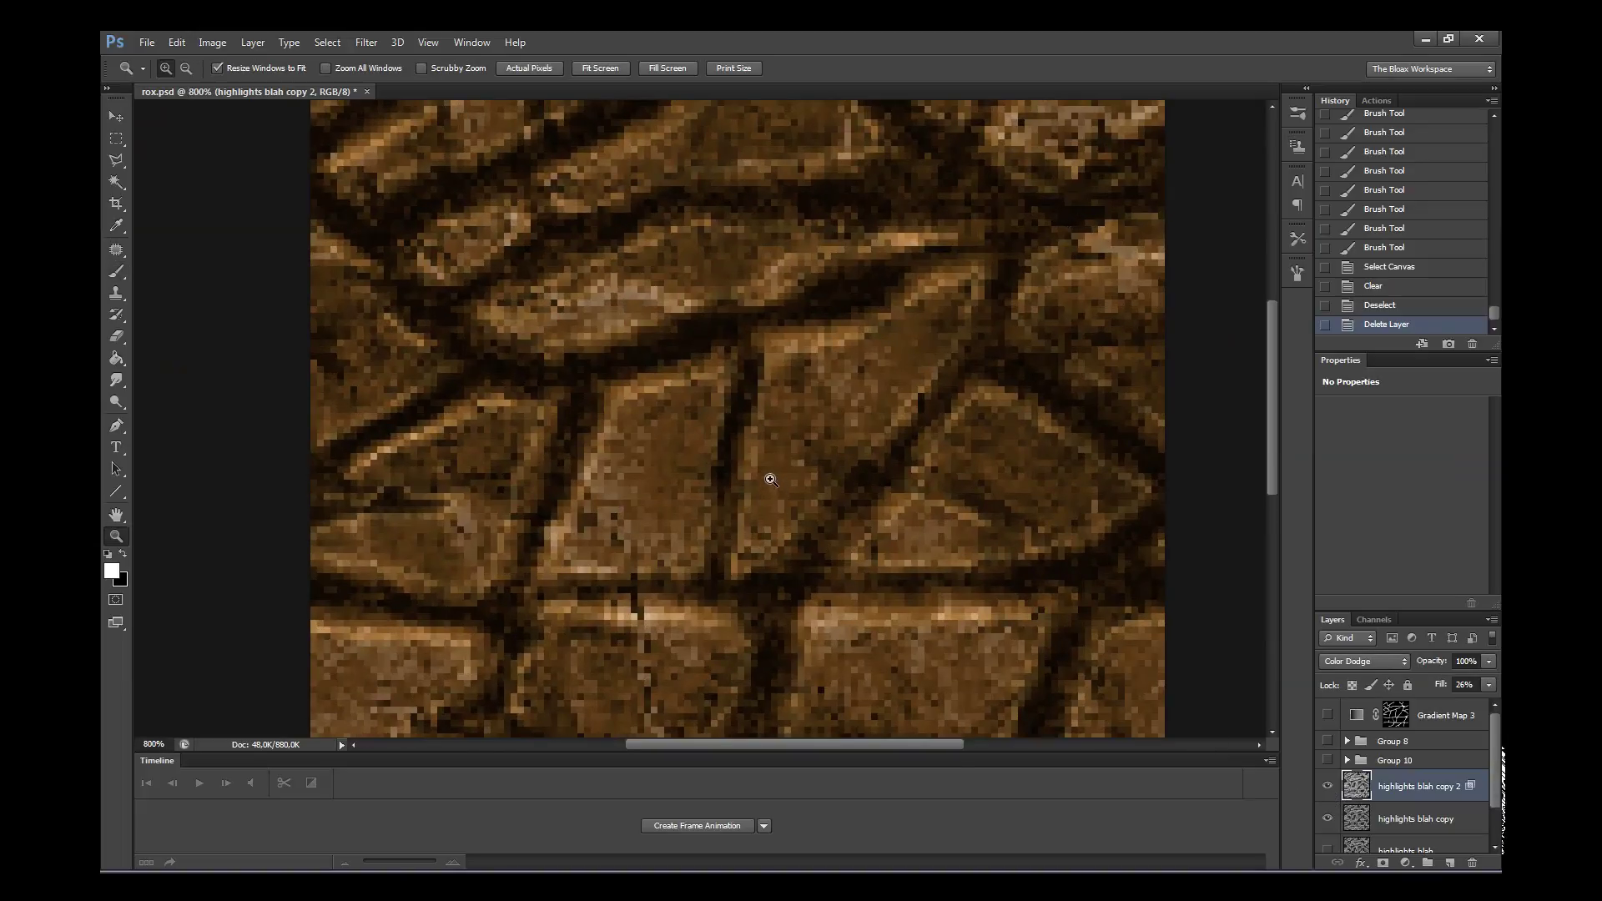
right_click(771, 480)
click(812, 499)
click(711, 398)
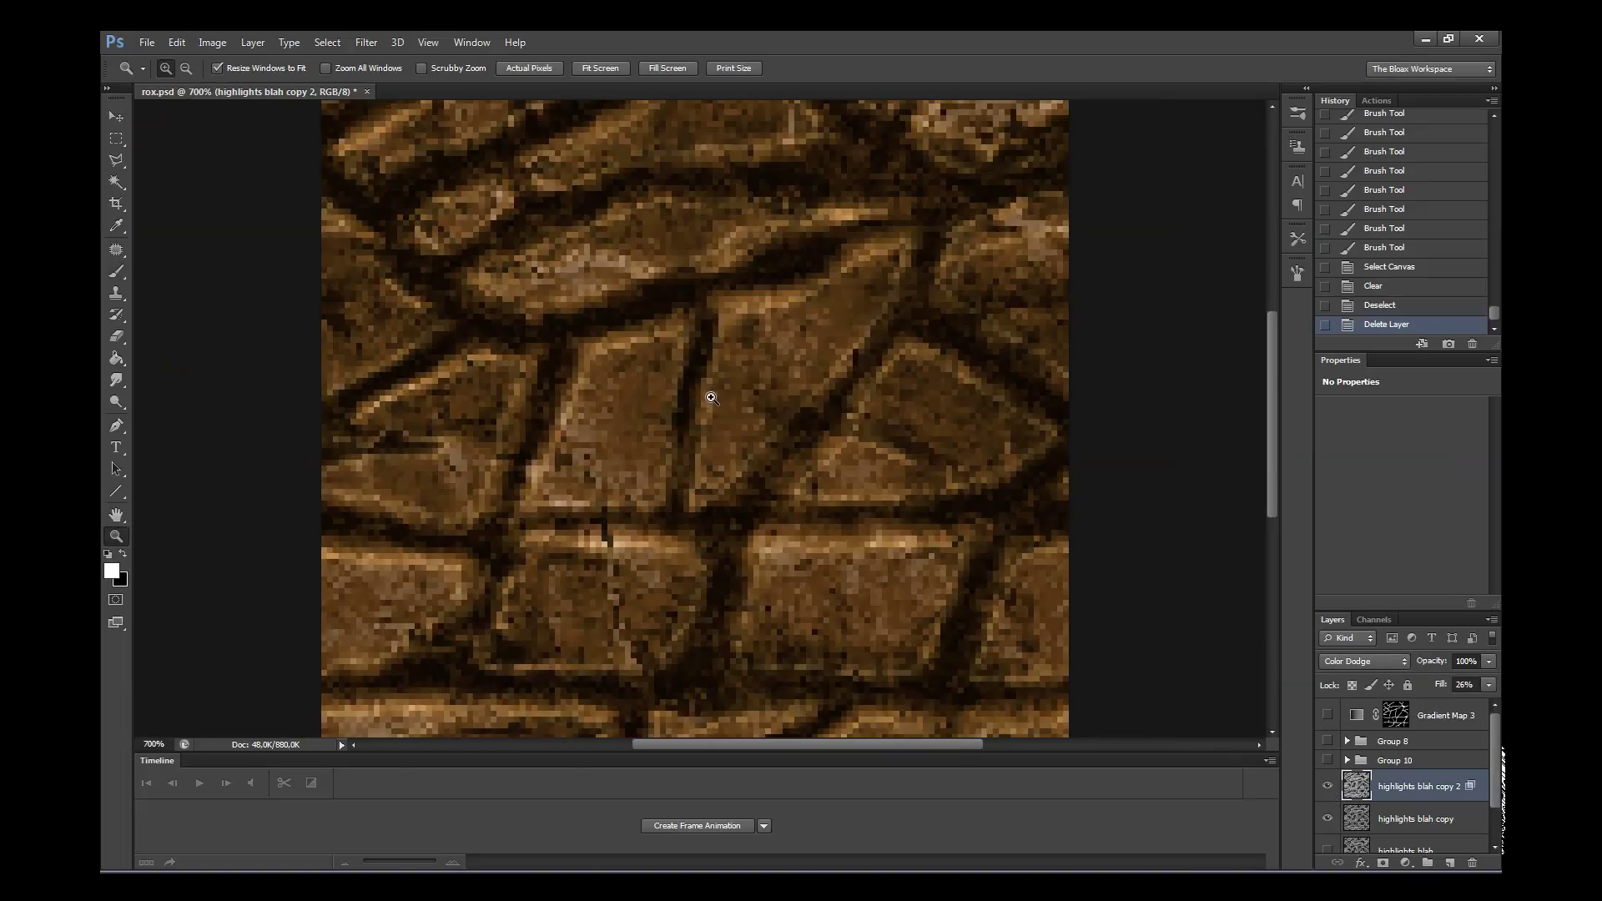
alt+click(711, 398)
right_click(818, 502)
click(849, 534)
click(766, 412)
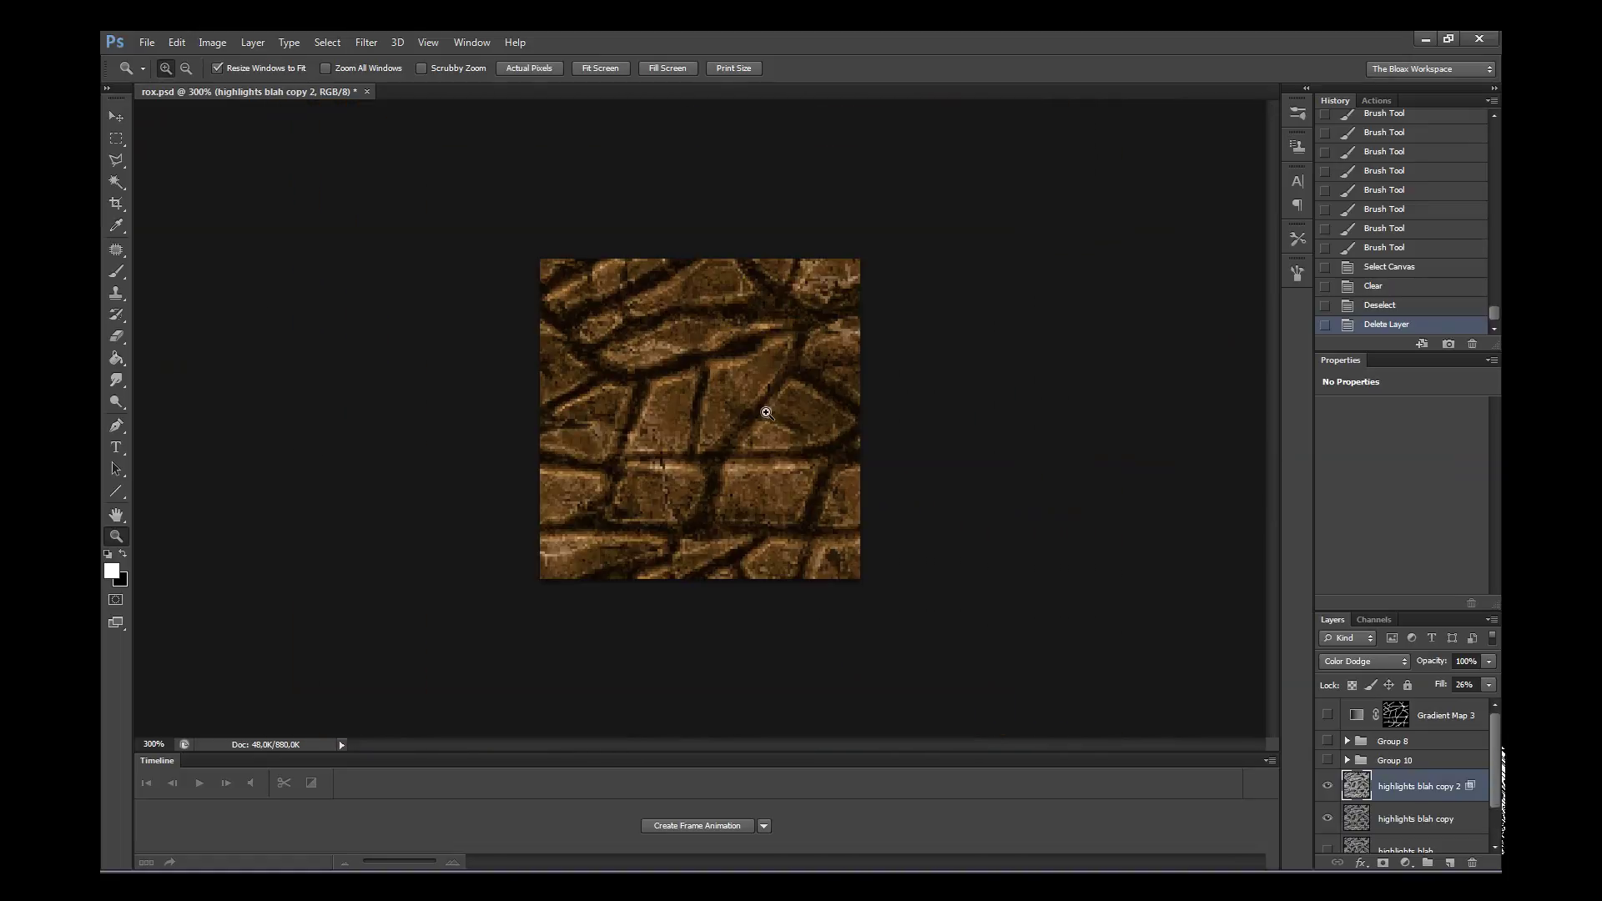
click(1327, 786)
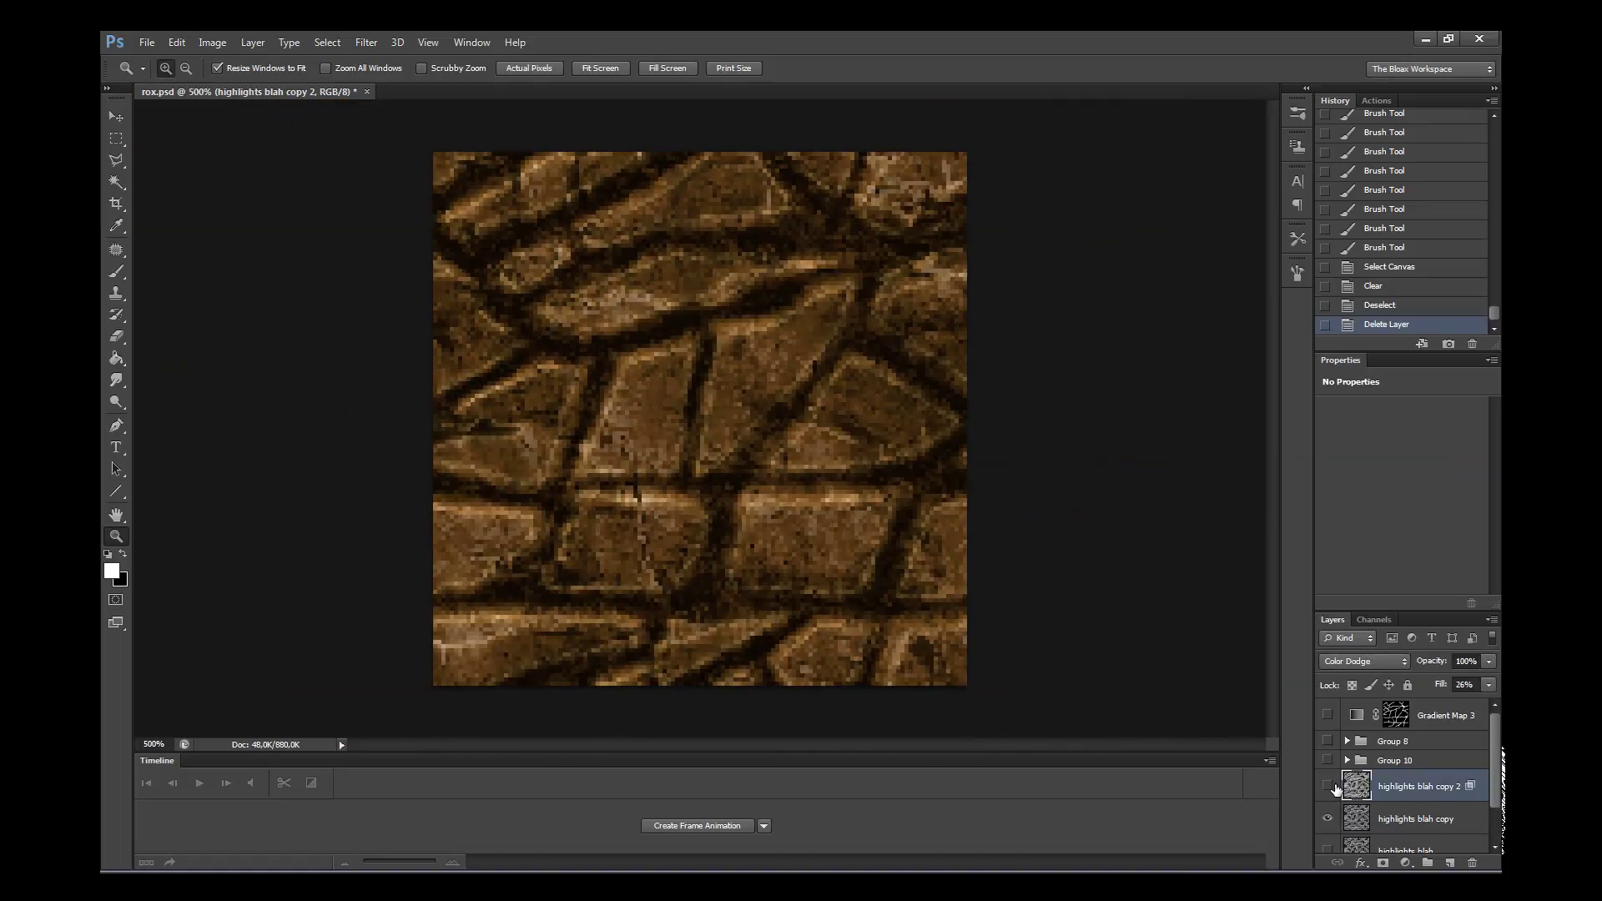
- Group both highlight copies into Group 11 and lower its opacity to about 77%
shift+click(1418, 819)
key(ctrl+g)
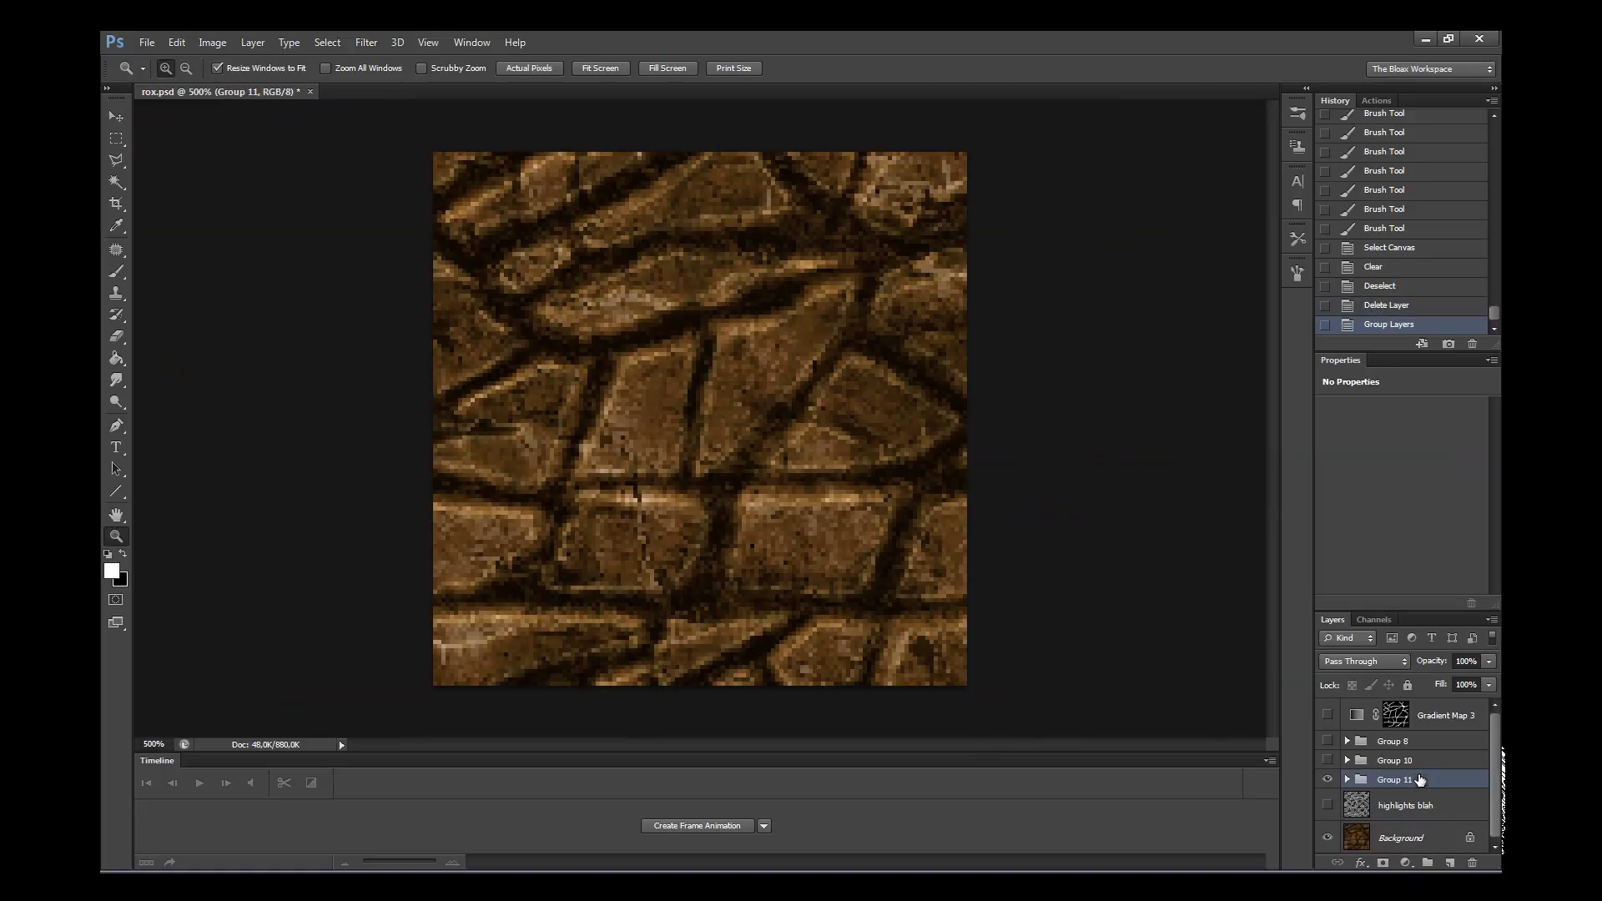
click(1488, 661)
drag(1490, 679, 1472, 680)
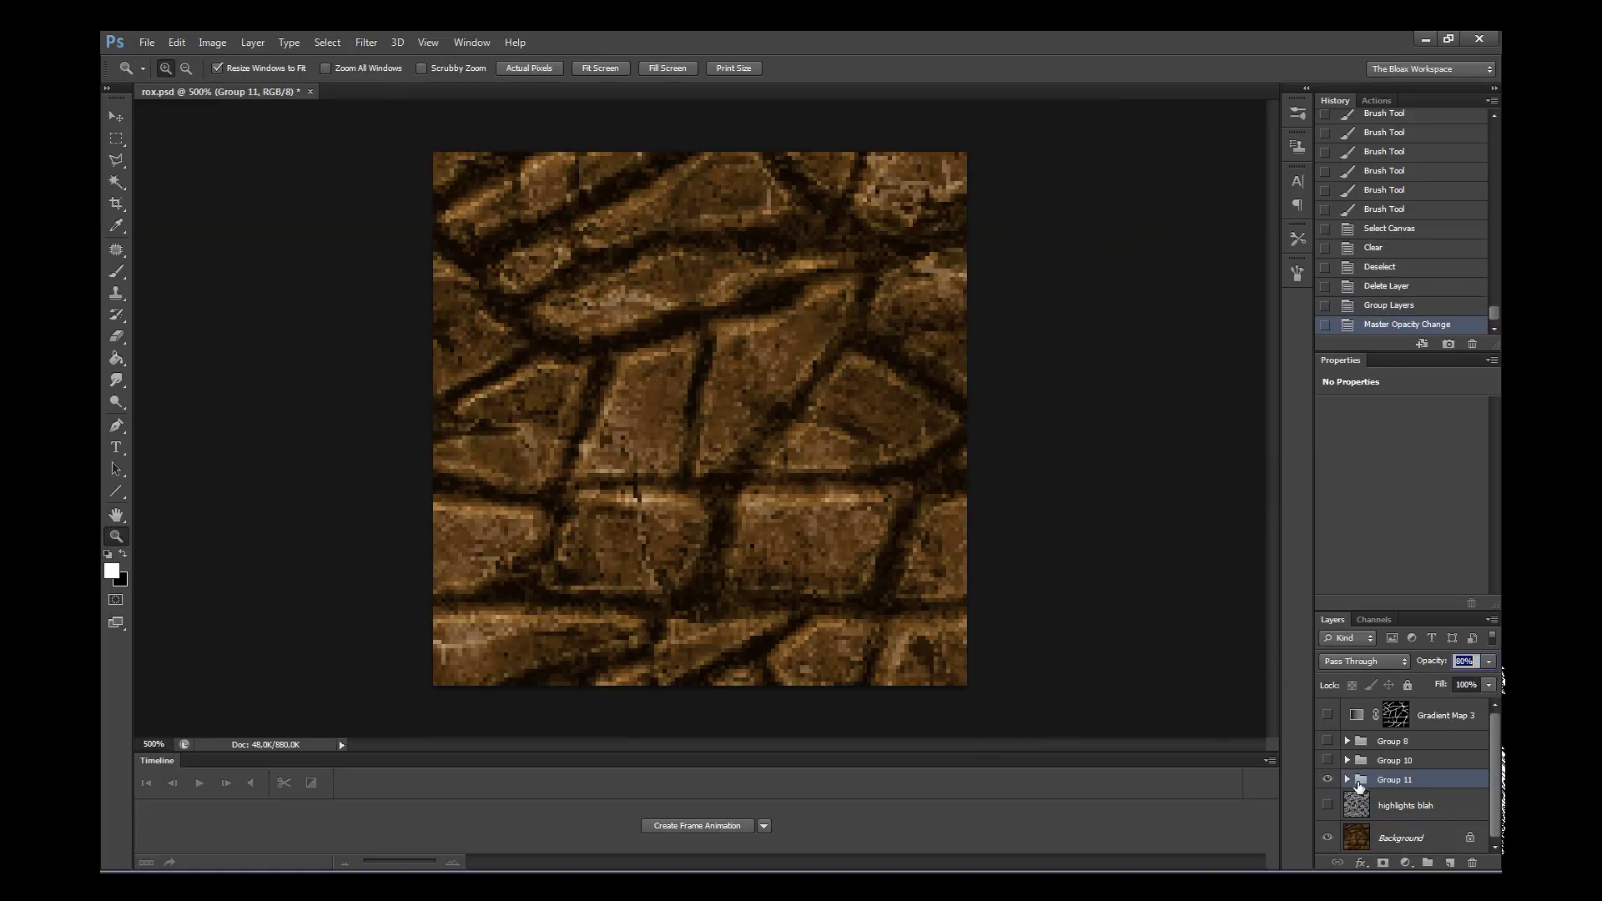
- Expand Group 11 and move highlights blah copy above highlights blah copy 2
click(1346, 779)
click(1425, 837)
drag(1495, 781, 1496, 809)
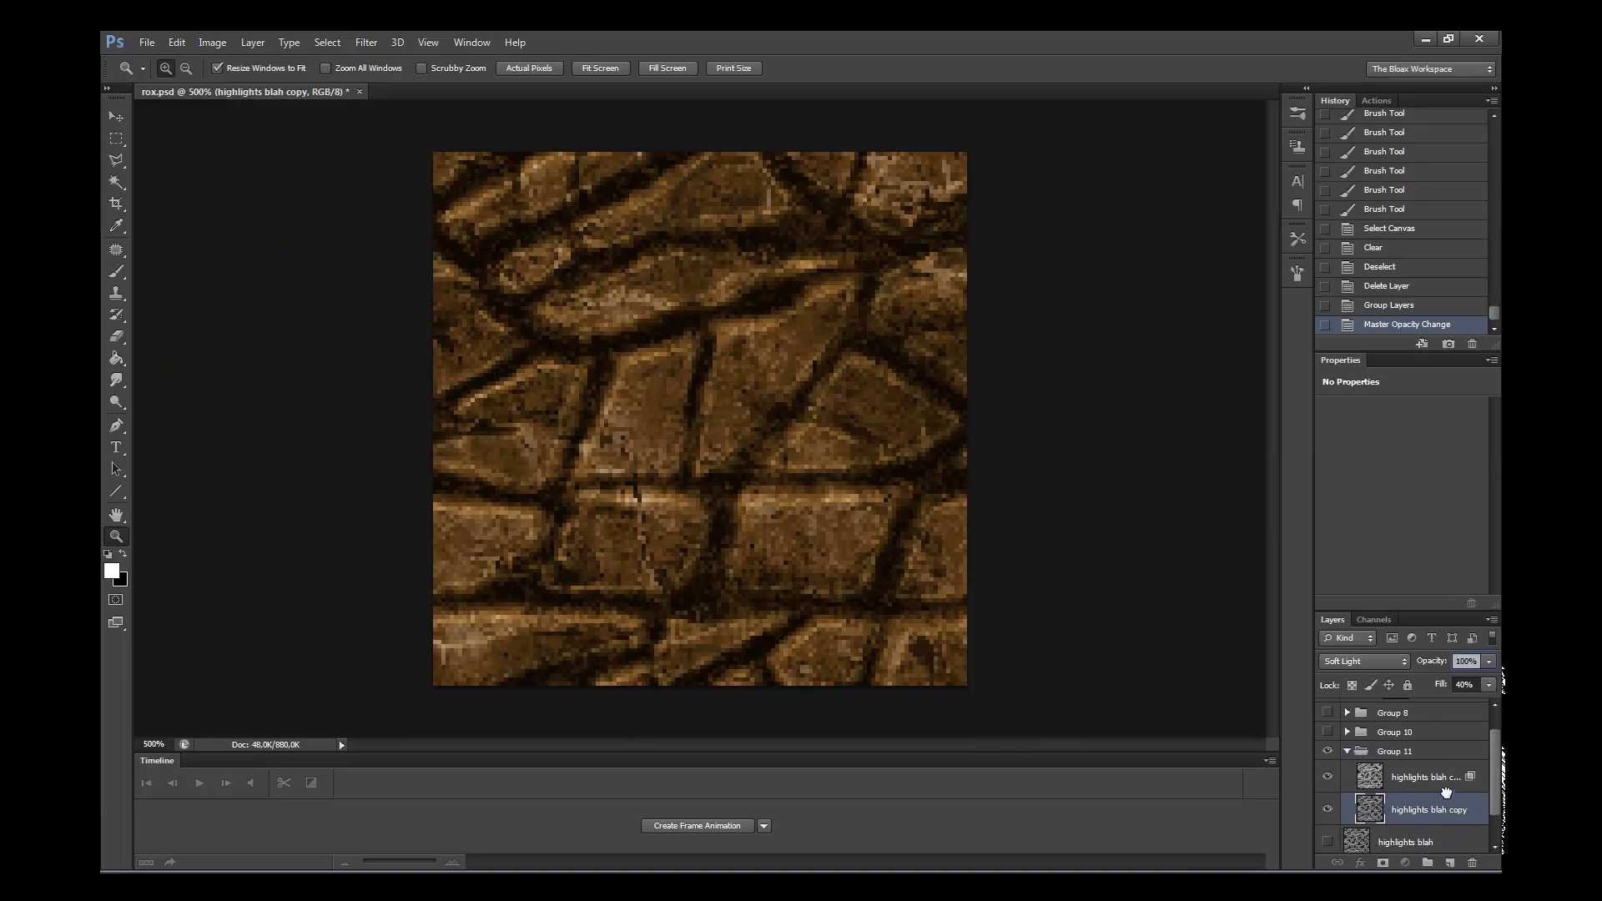
drag(1446, 792, 1433, 776)
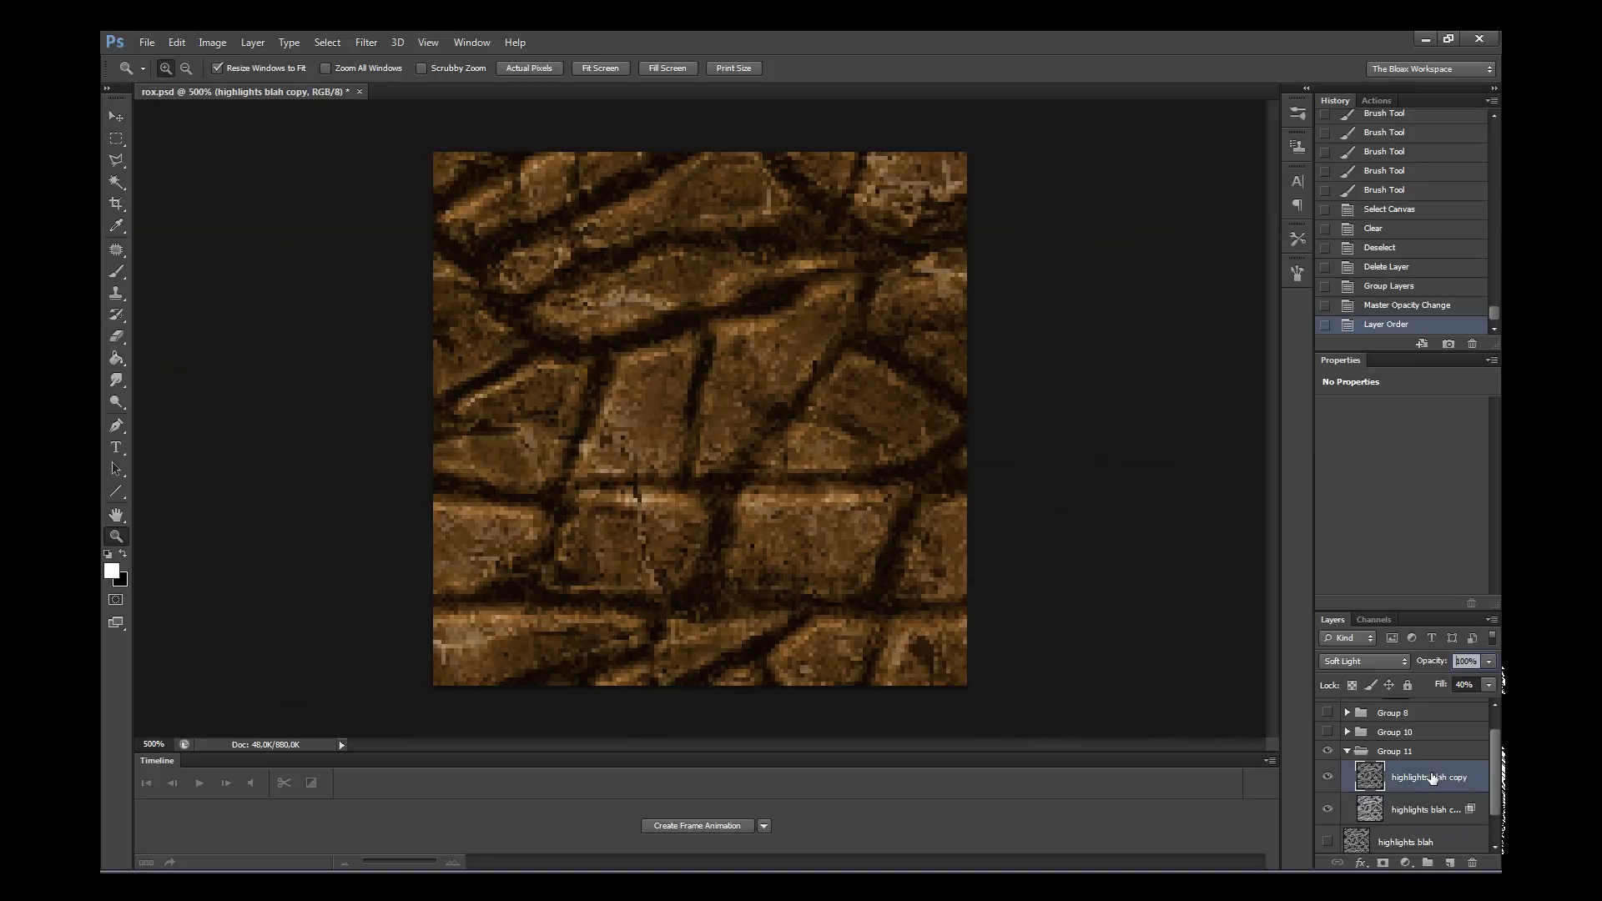
key(alt+shift+d)
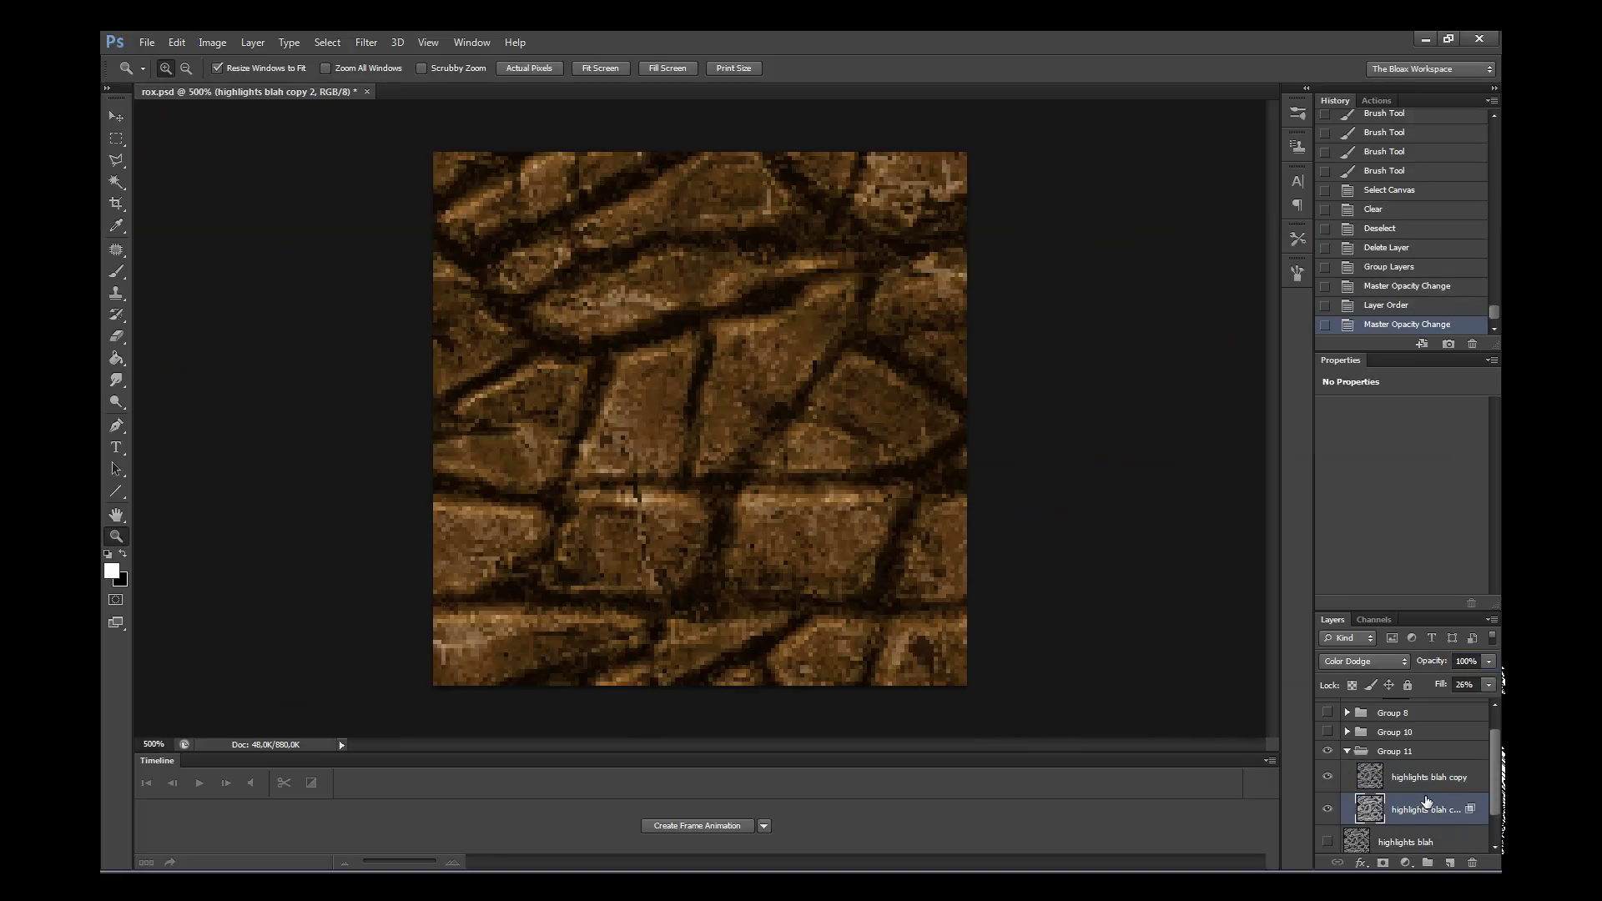
- Raise the Fill Opacity of highlights blah copy 2 by three increments and apply
double_click(1425, 802)
key(Up)
key(Up)
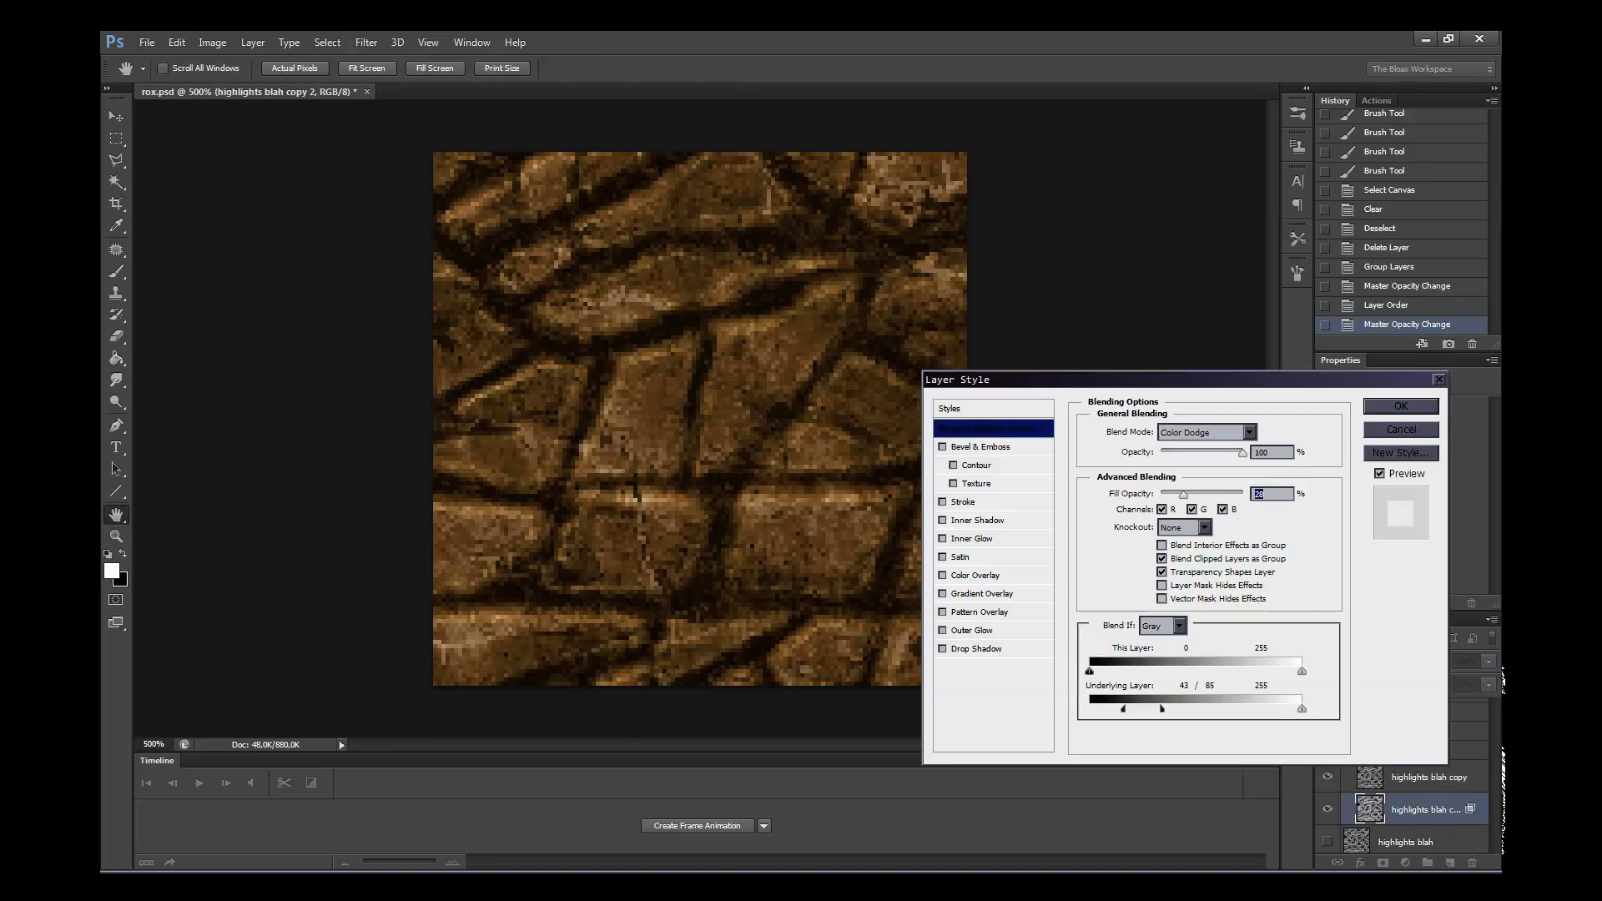
key(Up)
key(Up)
key(Up)
key(Up)
key(Up)
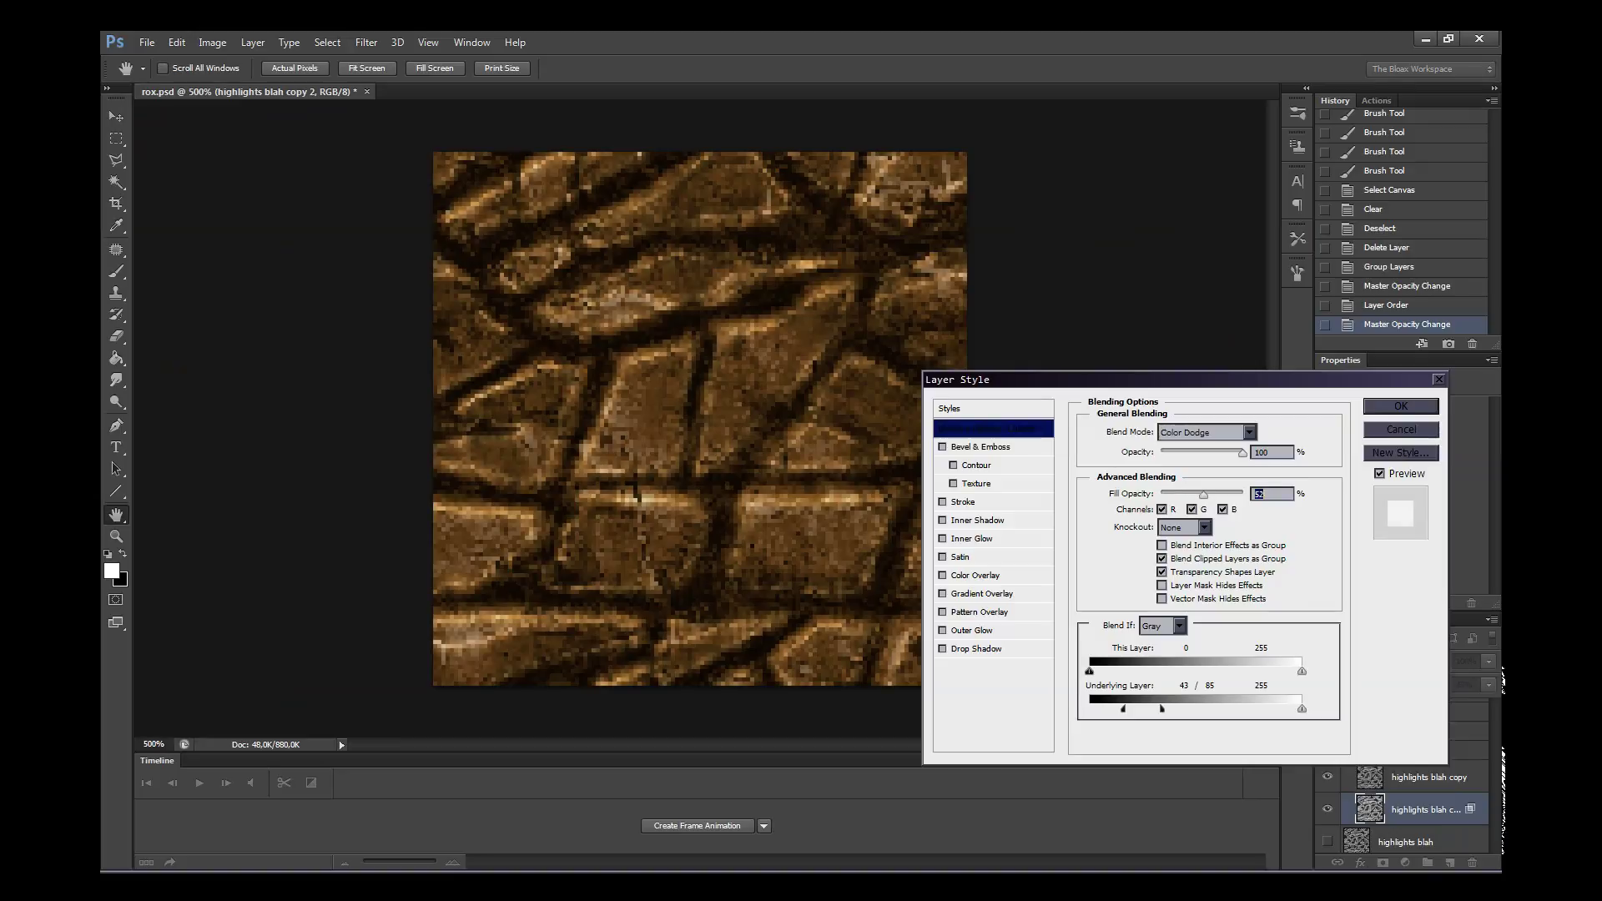
key(Up)
key(Up)
key(Up)
key(Up)
key(Up)
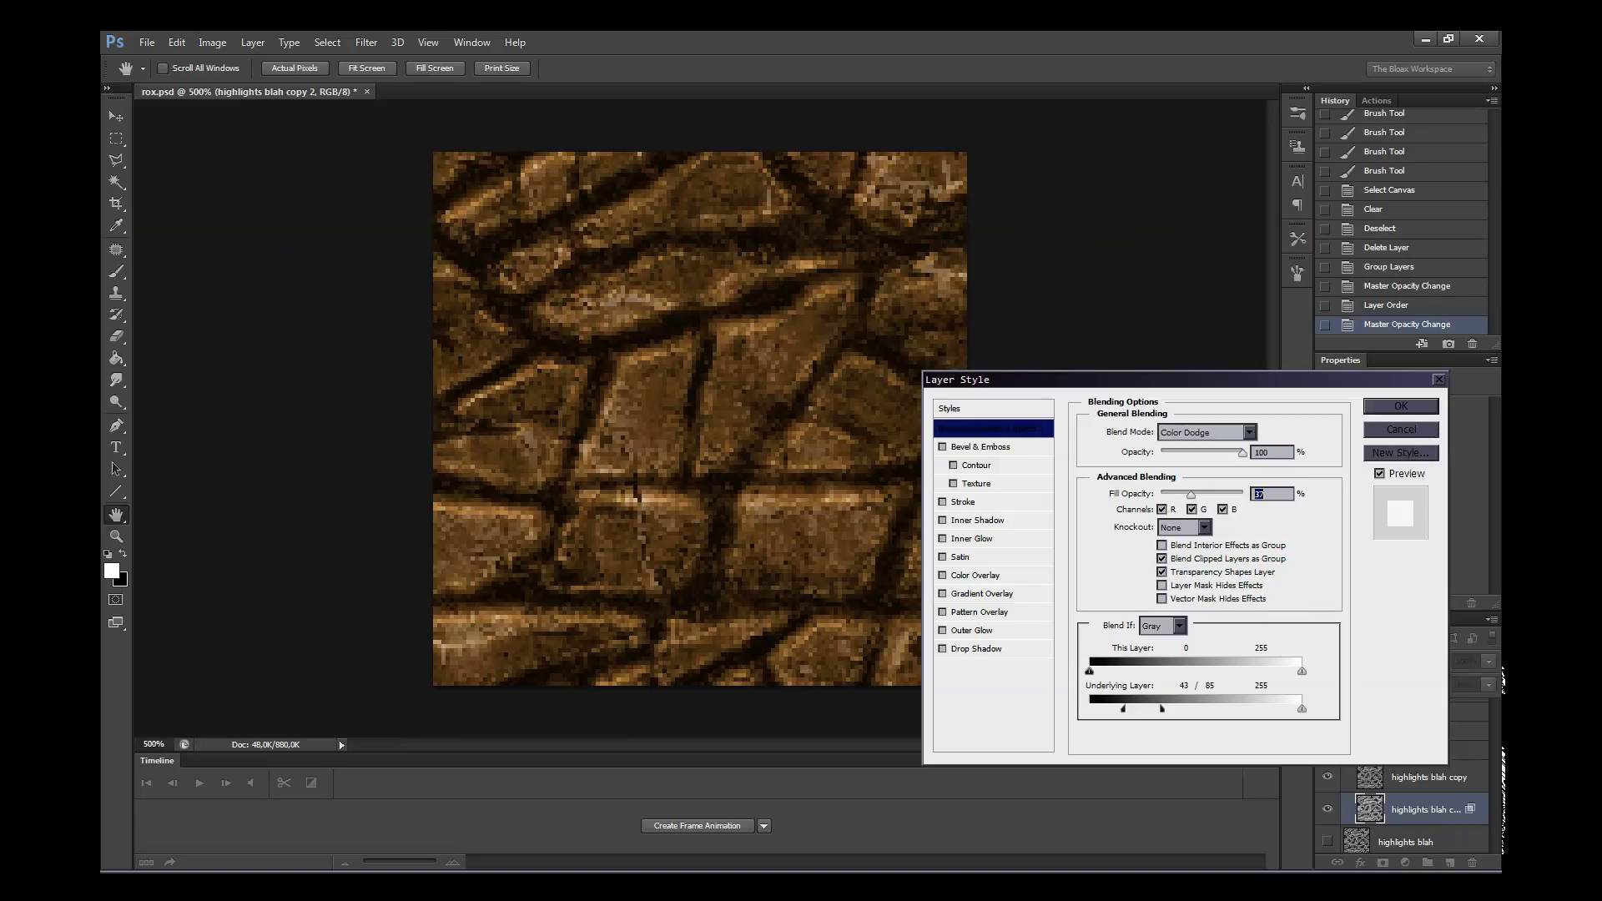
key(Return)
- Zoom in and out on the stone tile to check it, then collapse Group 11
click(1419, 777)
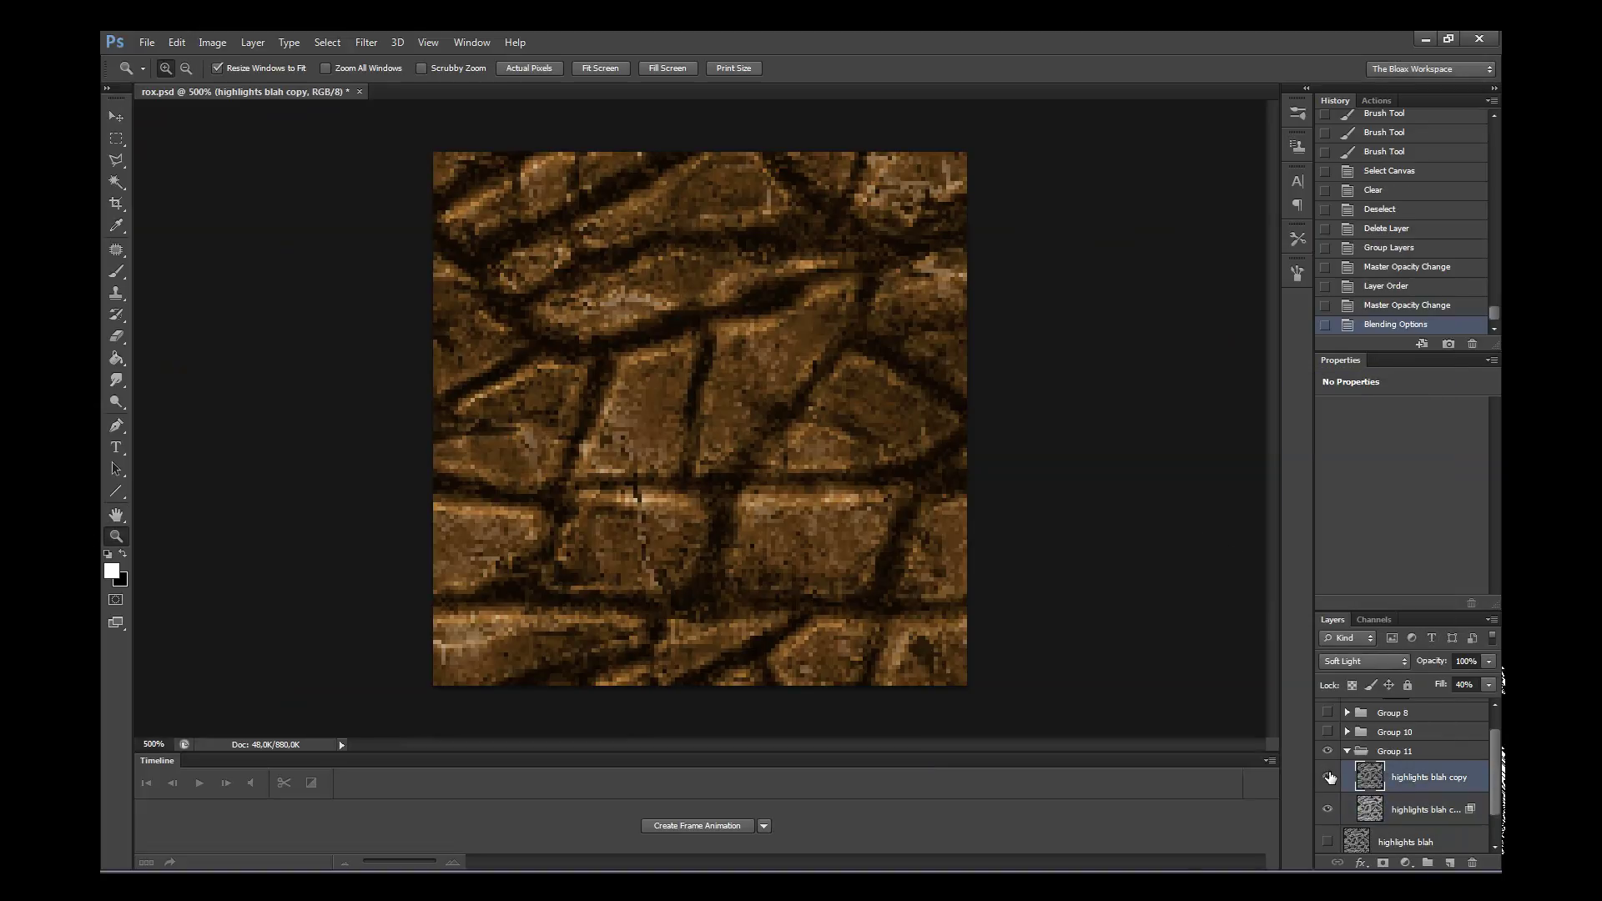
click(722, 377)
click(799, 418)
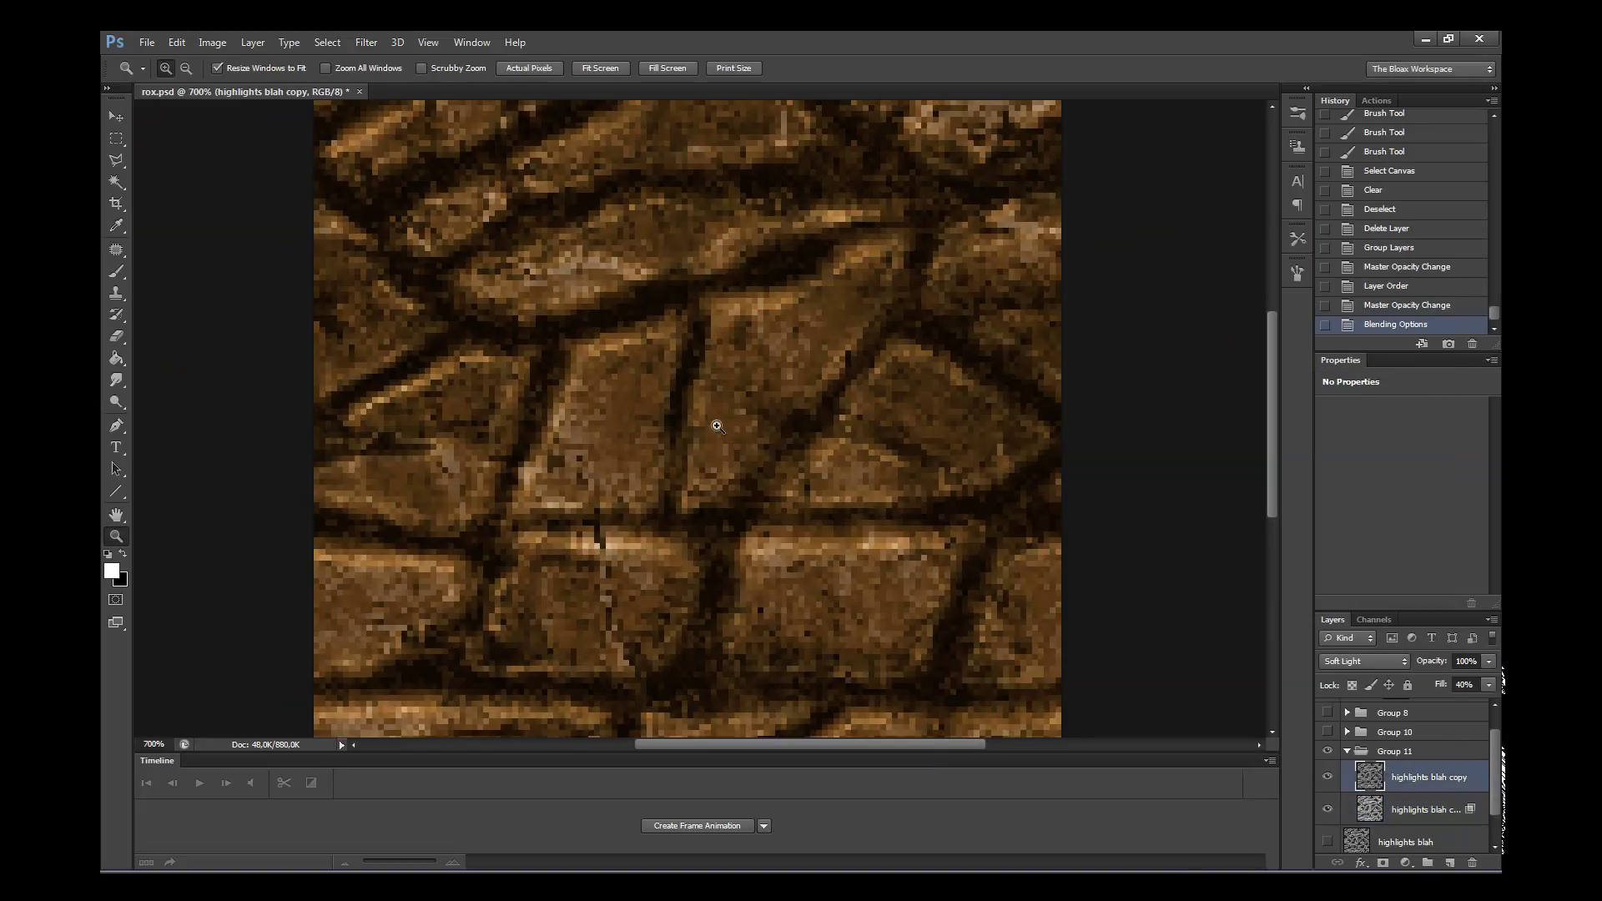
right_click(717, 426)
click(776, 476)
click(884, 544)
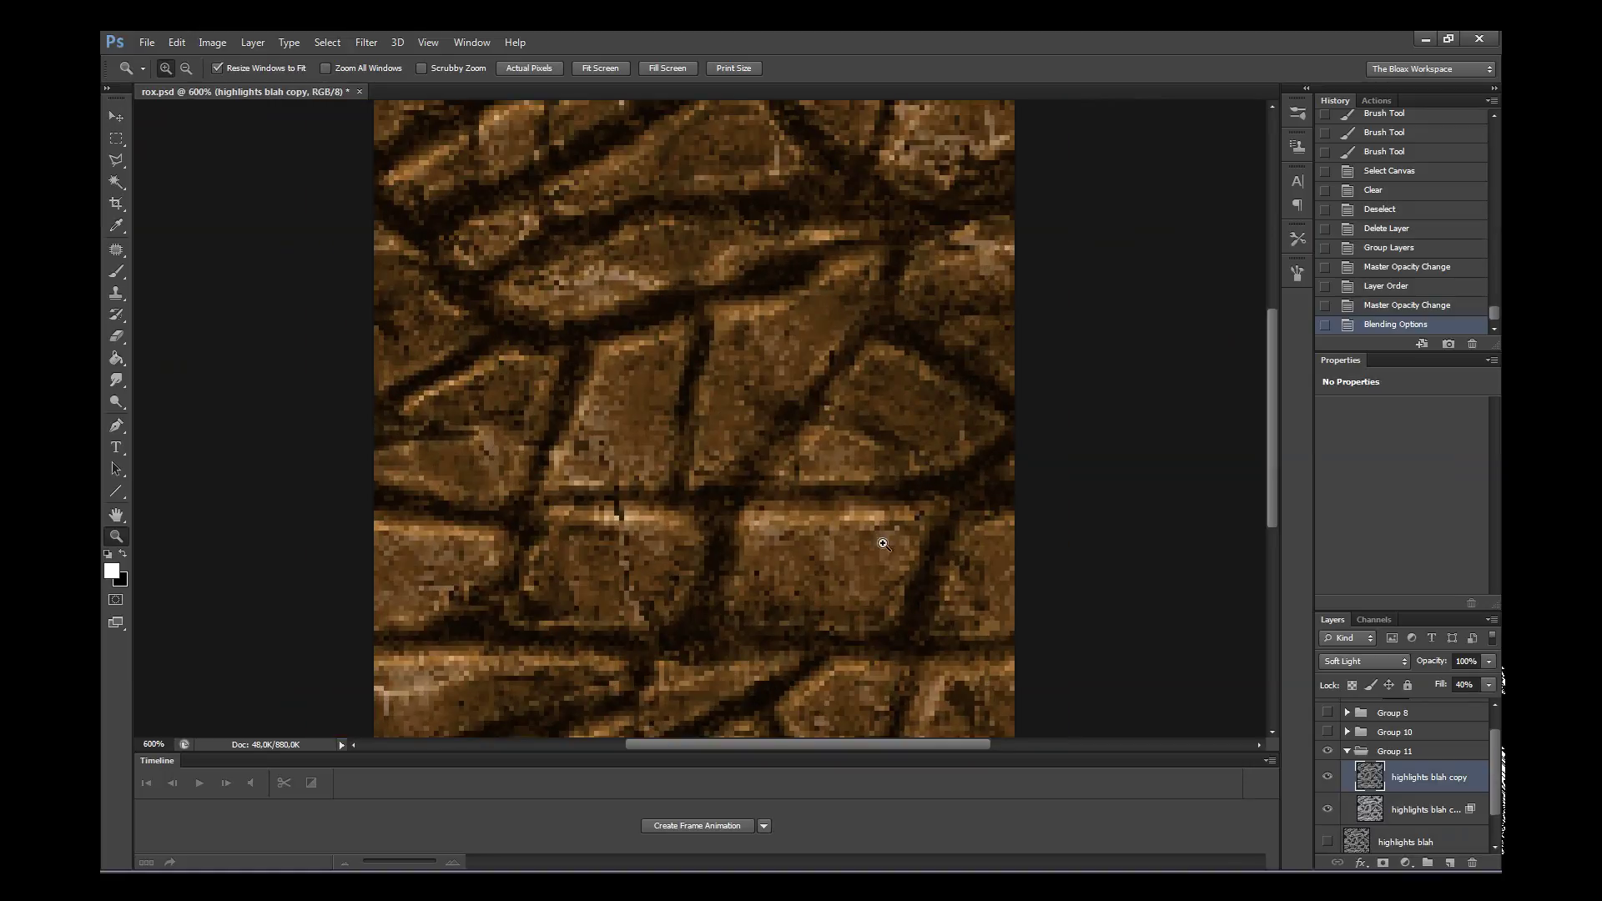
right_click(729, 443)
click(814, 482)
click(728, 442)
click(727, 442)
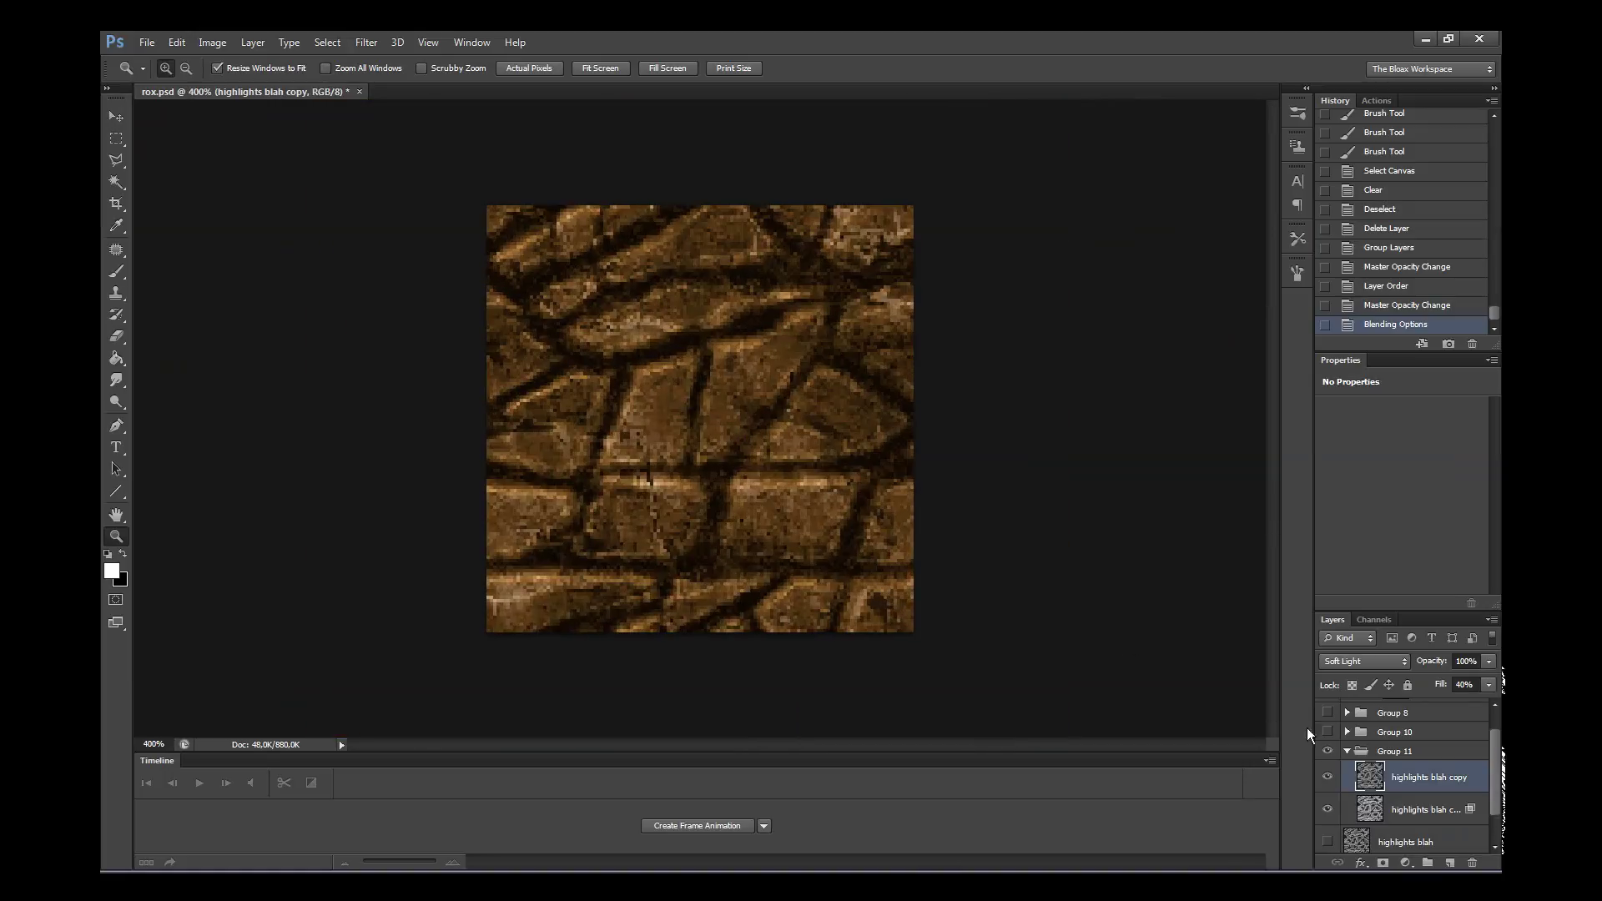
click(1347, 752)
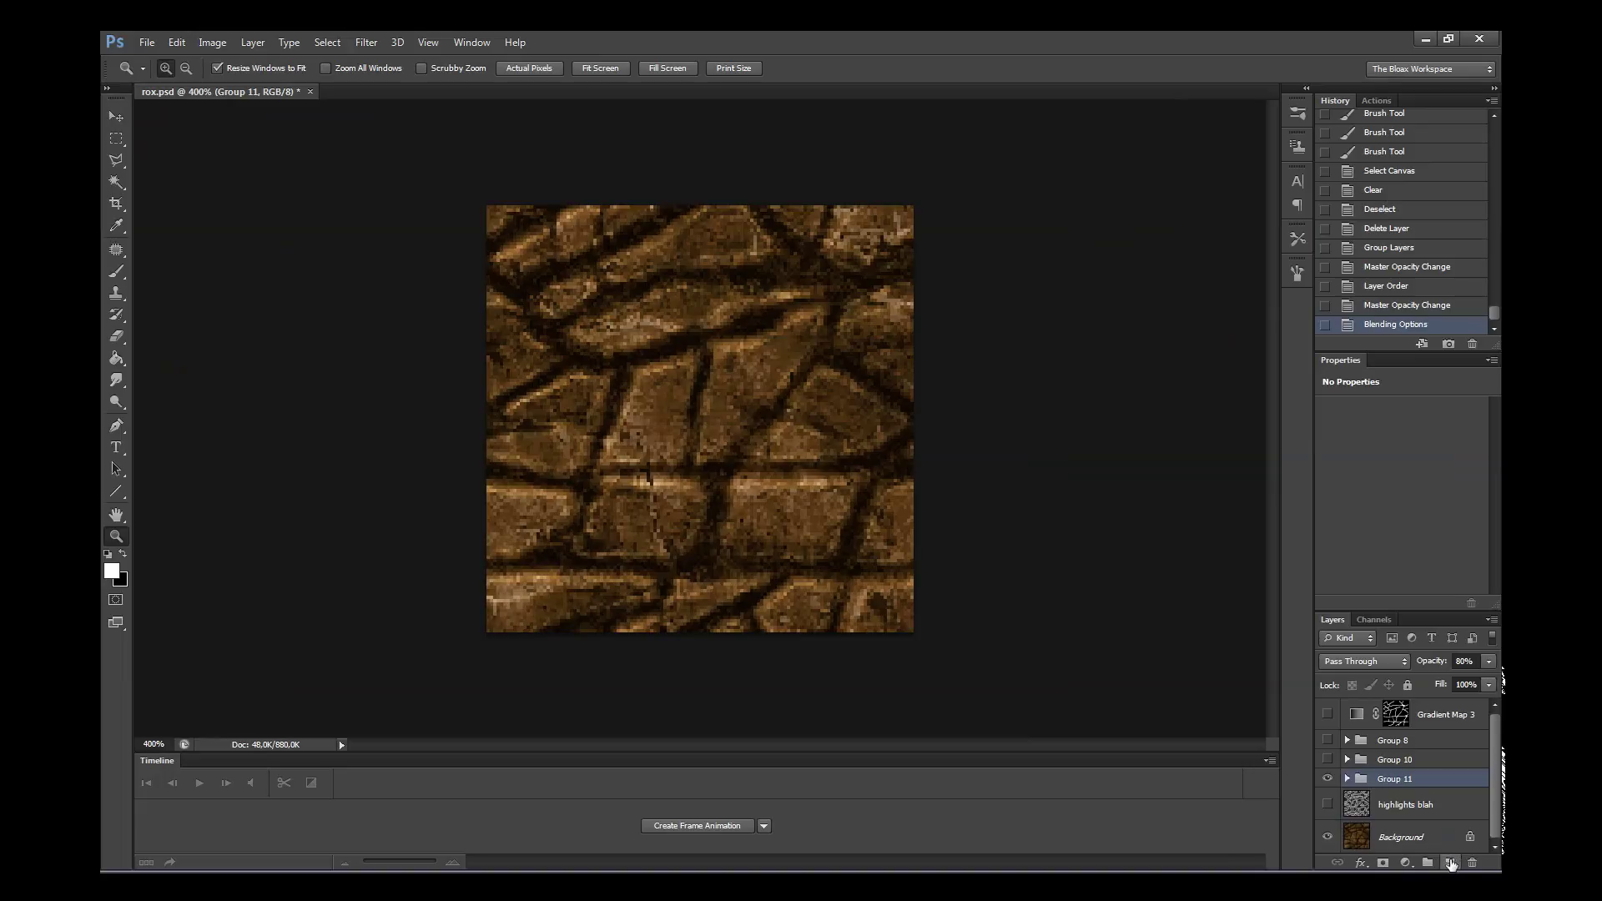
- Rename Group 11 to 'actual highlights'
double_click(1388, 781)
text(actual highlig)
text(hts)
key(Return)
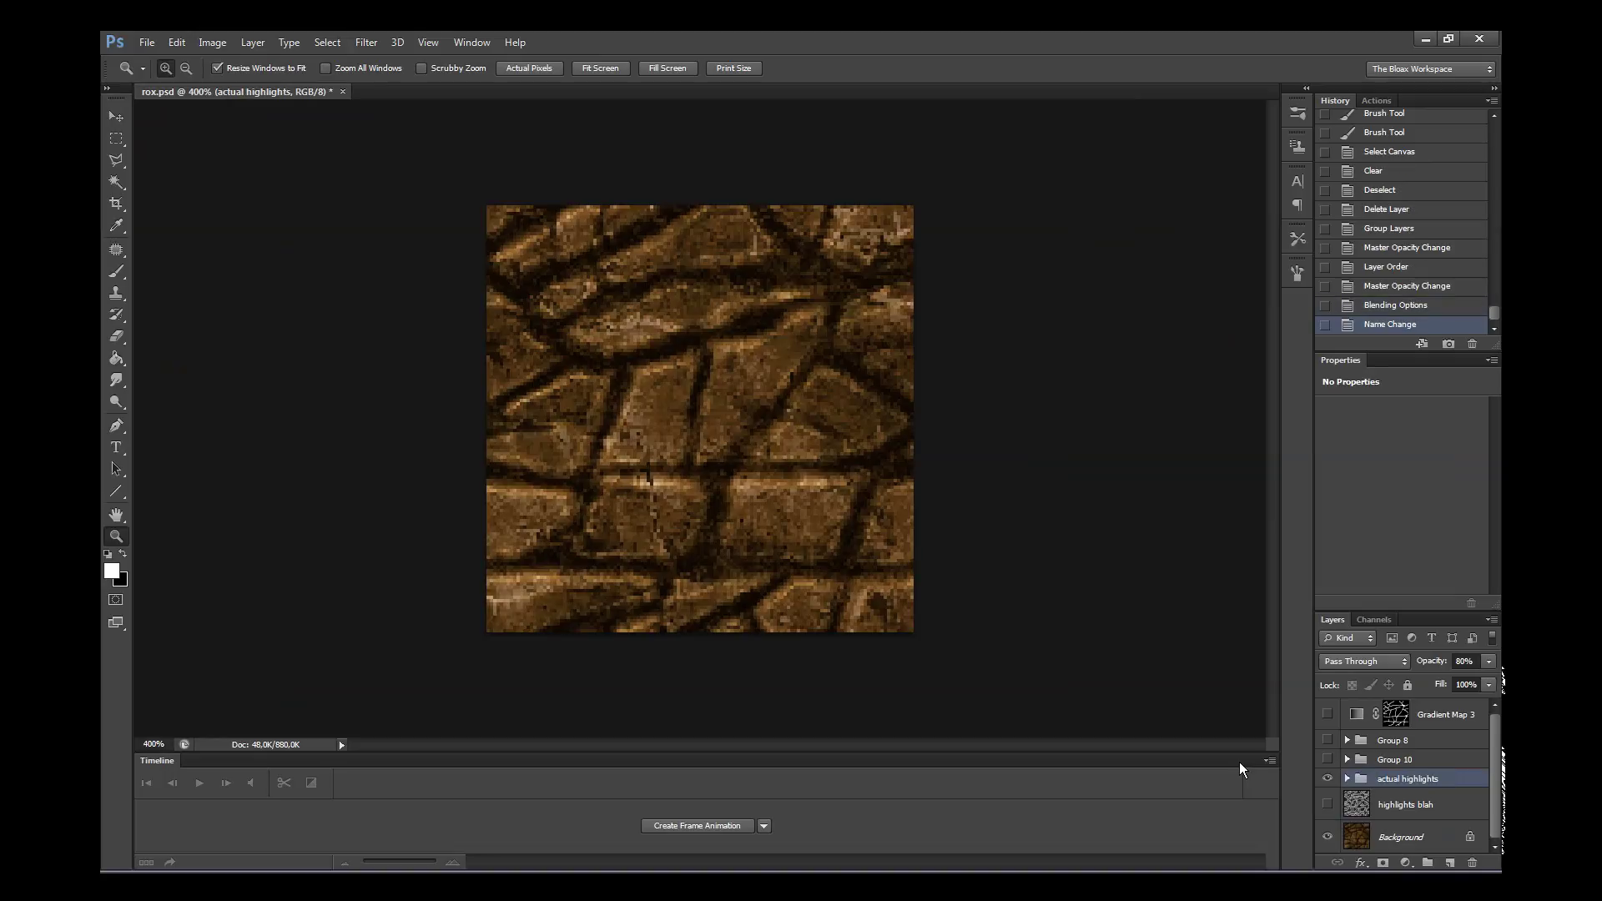
- Add a new empty Layer 13 above the actual highlights group
key(alt+Tab)
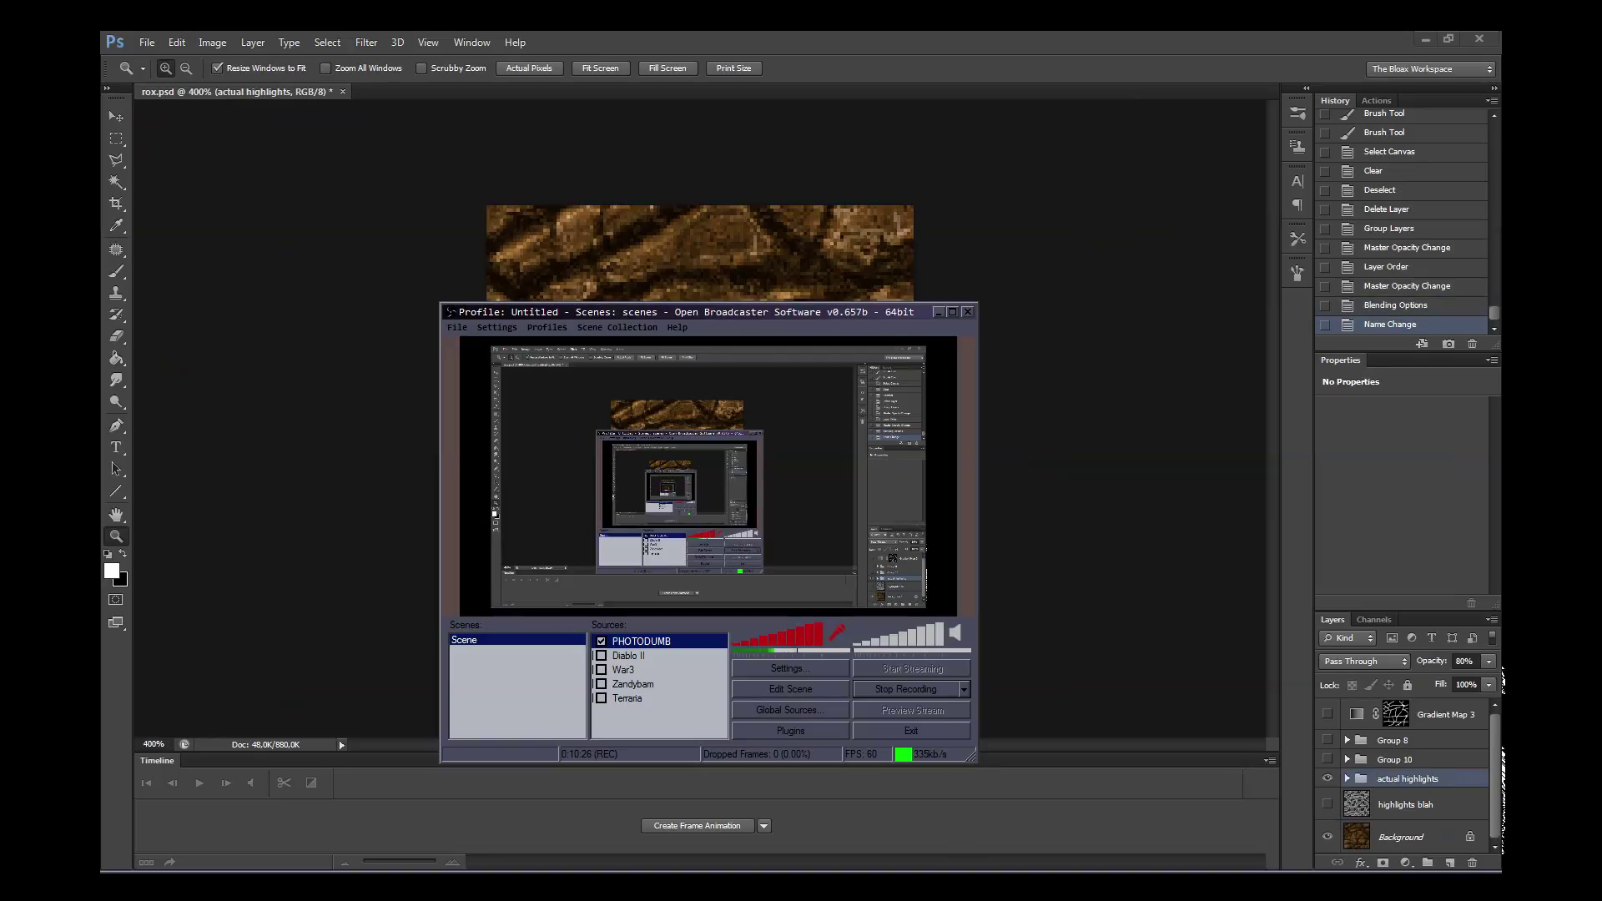
key(alt+Tab)
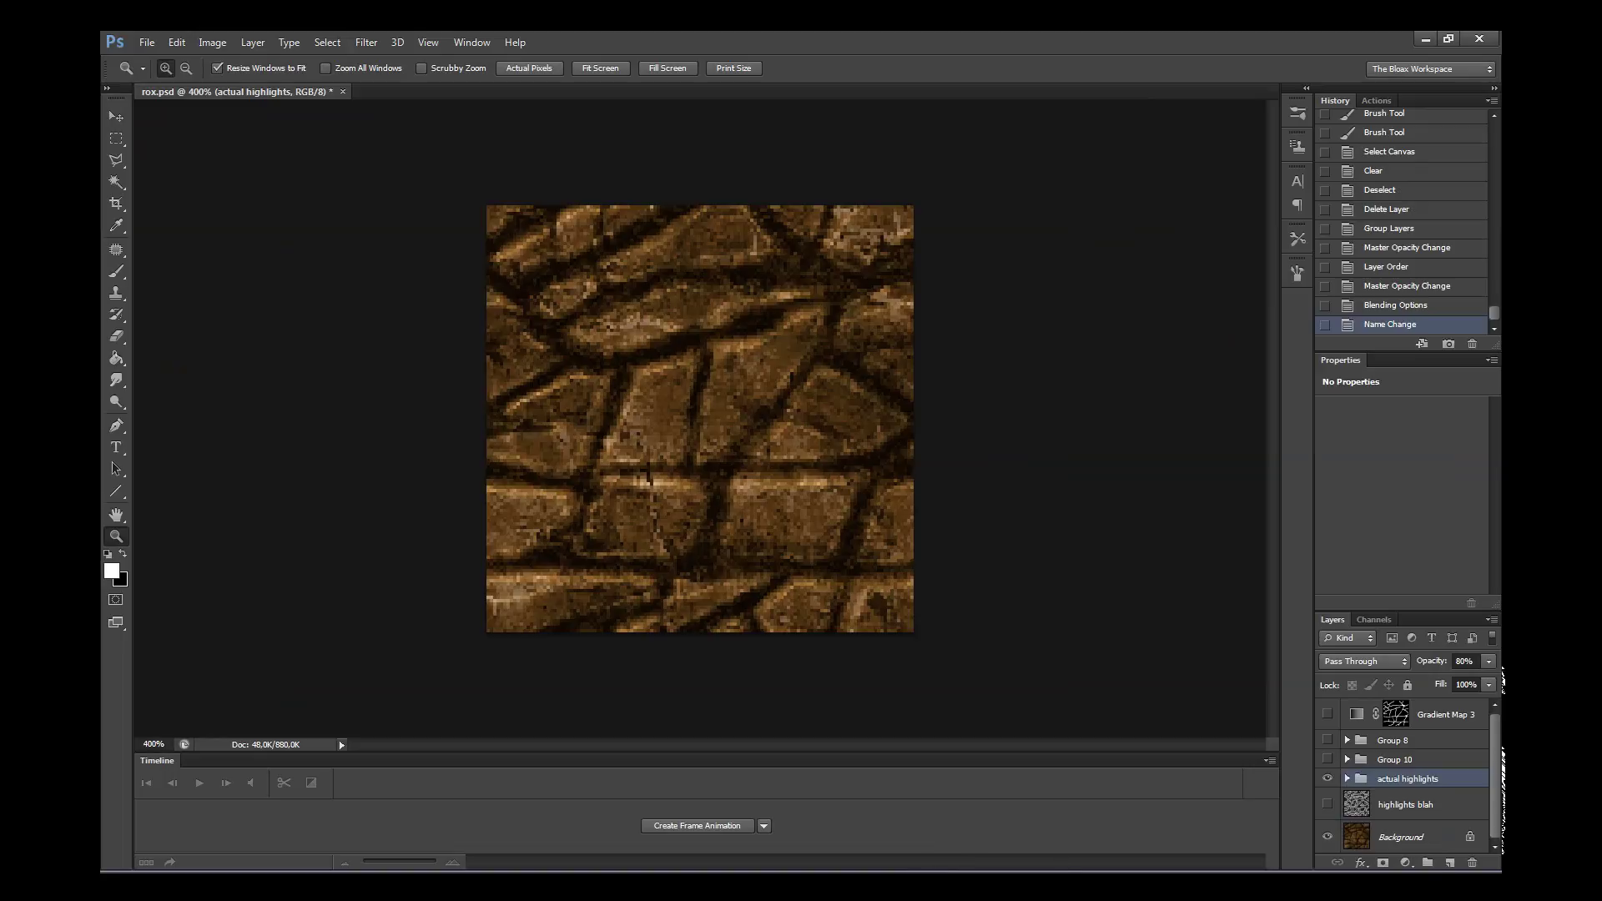
click(1449, 863)
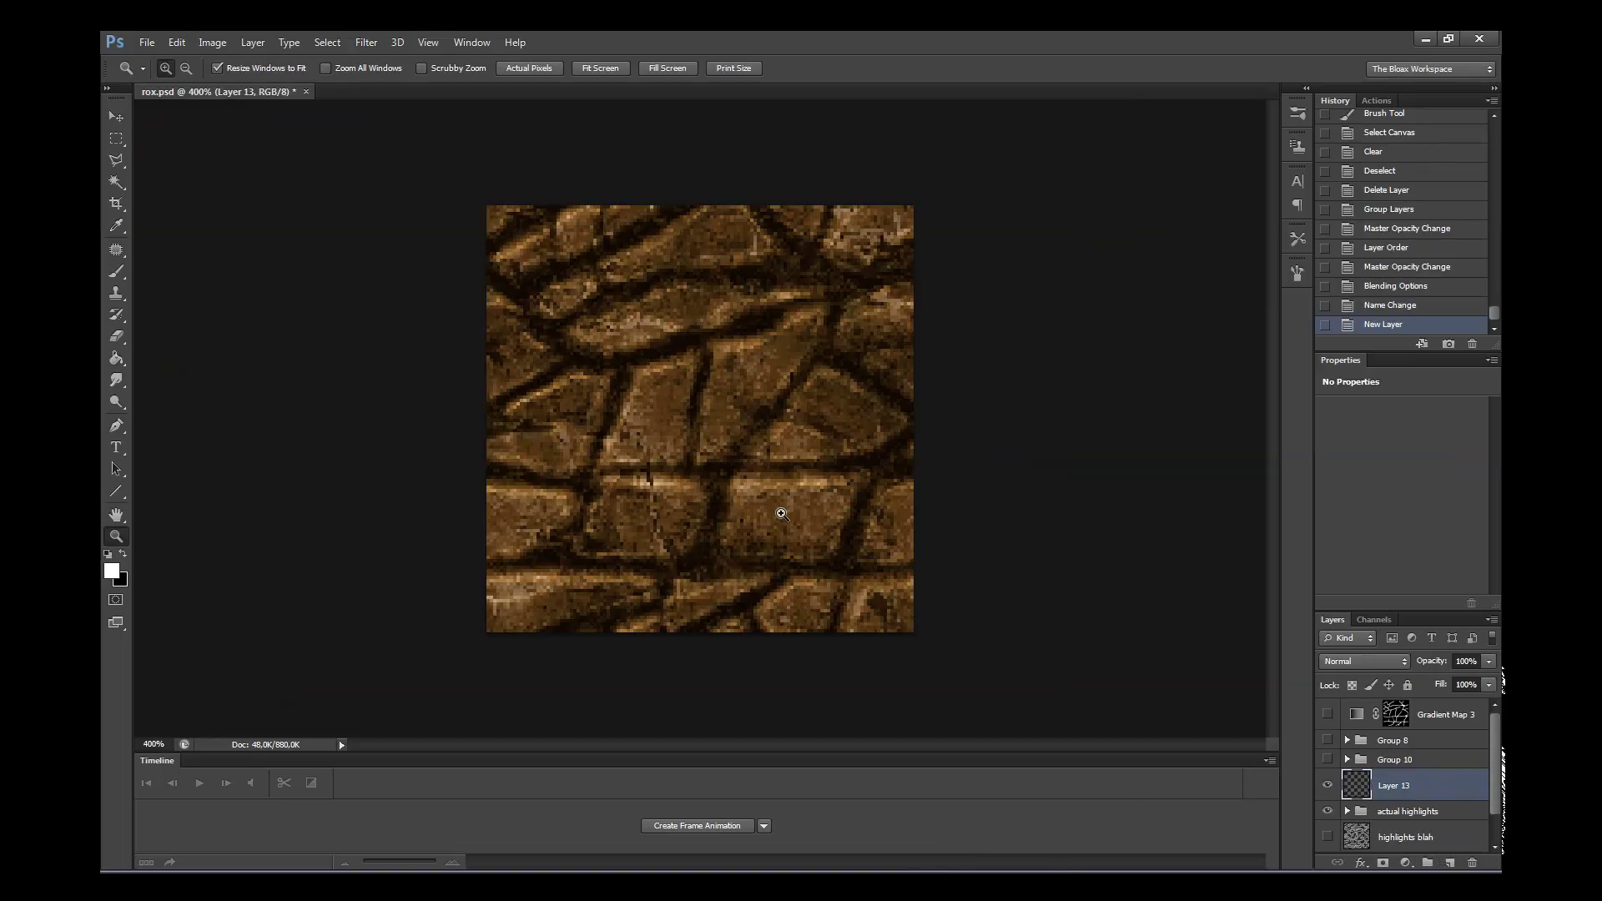
right_click(755, 518)
click(780, 558)
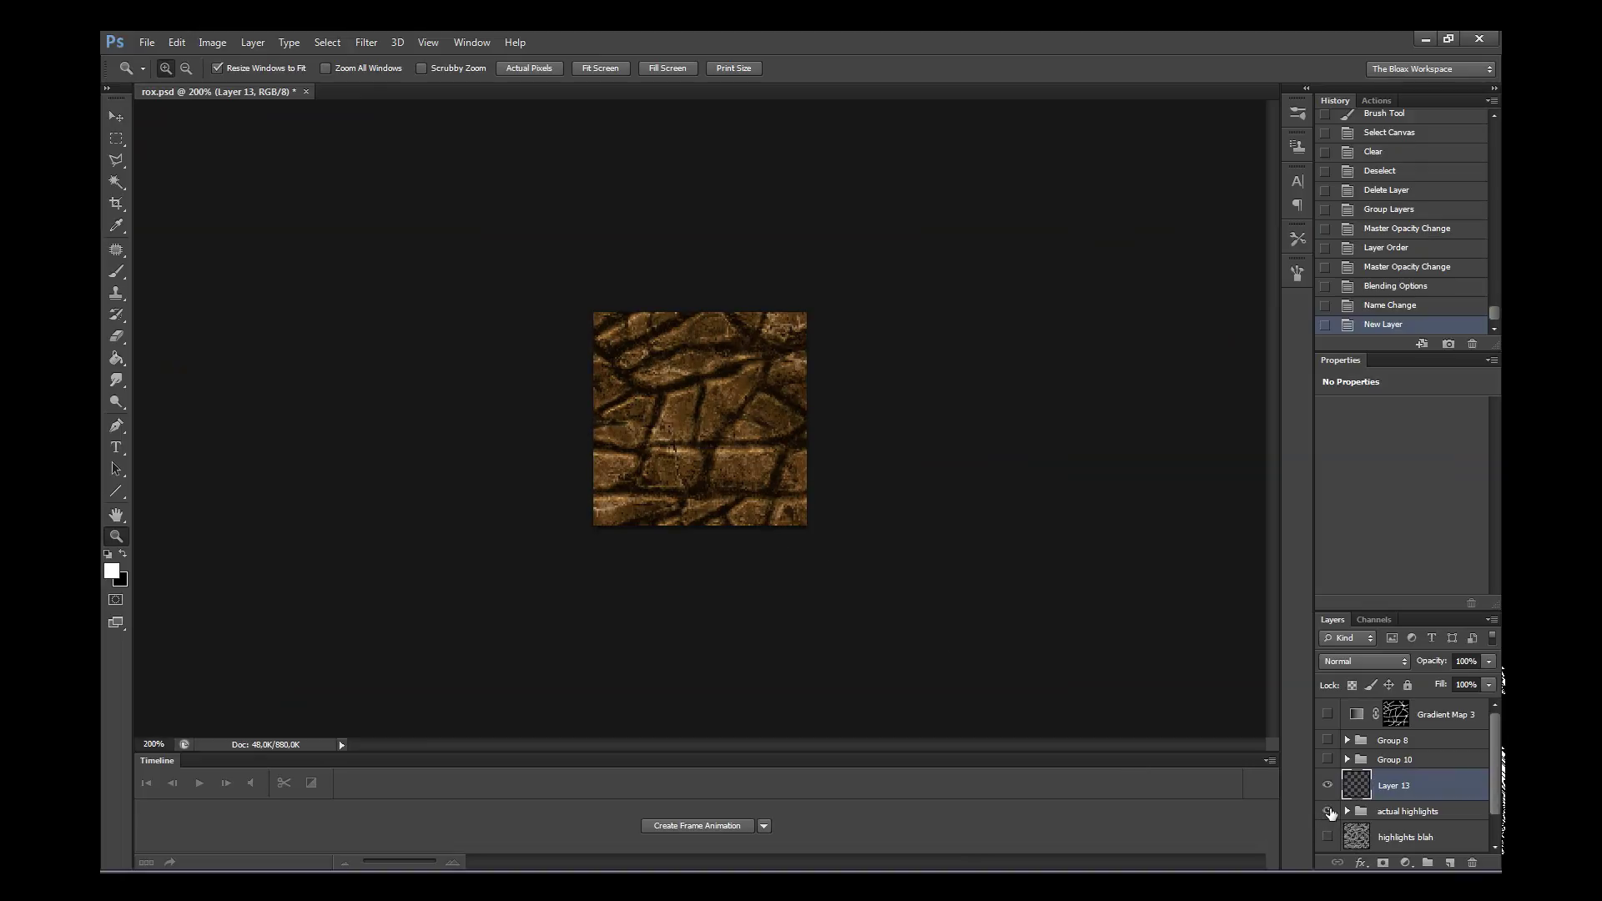
click(1332, 812)
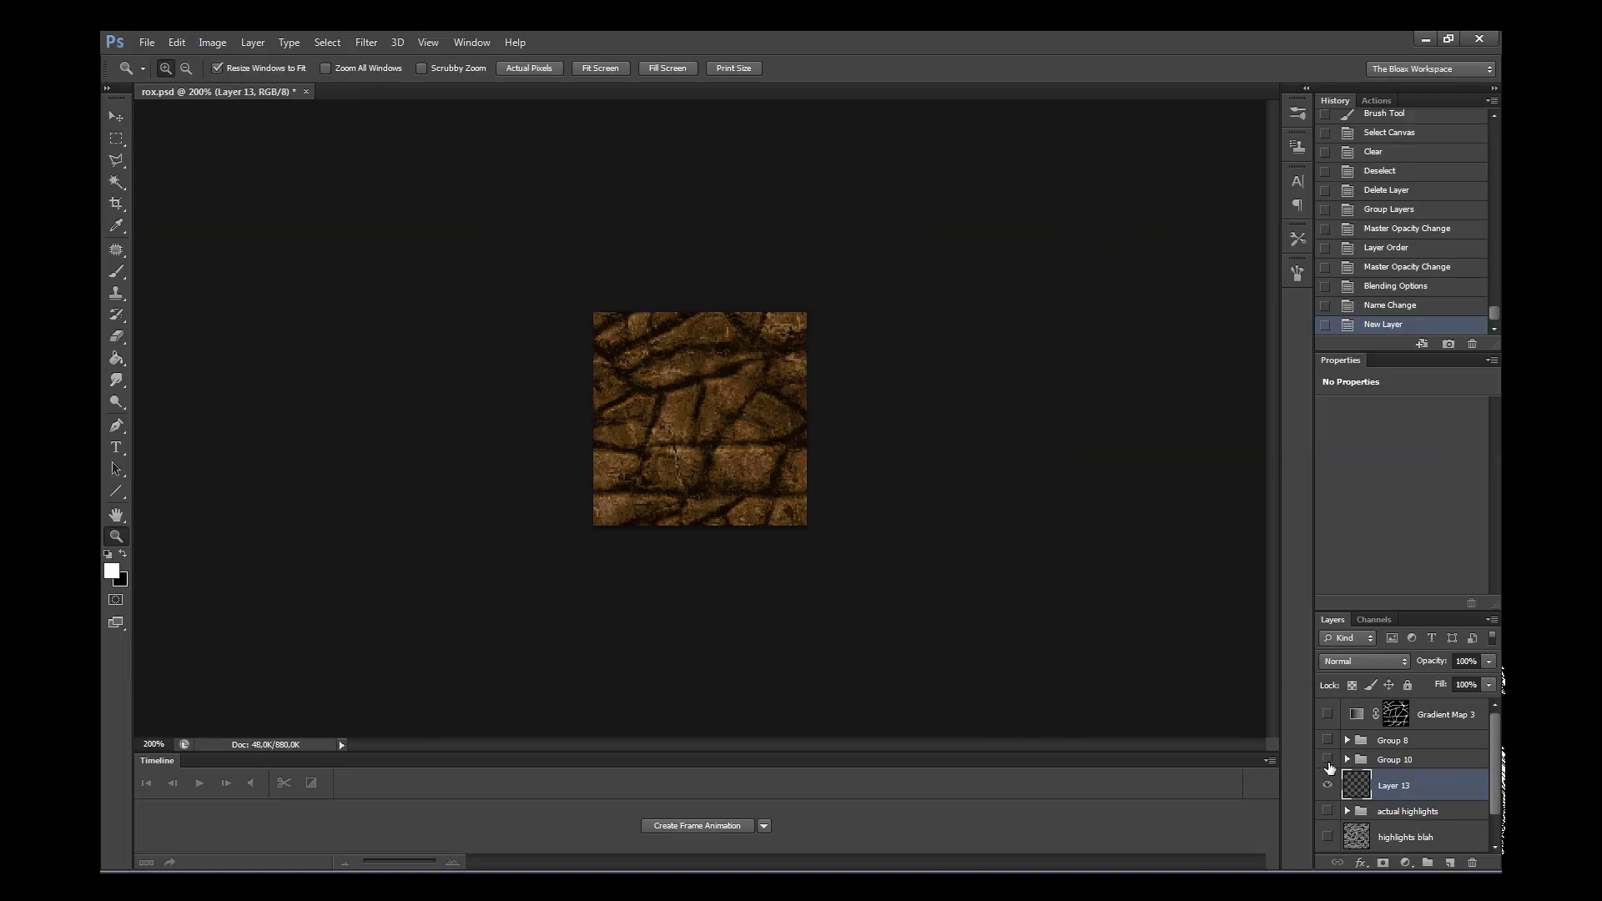
click(1327, 785)
click(1327, 741)
click(1328, 759)
click(1327, 741)
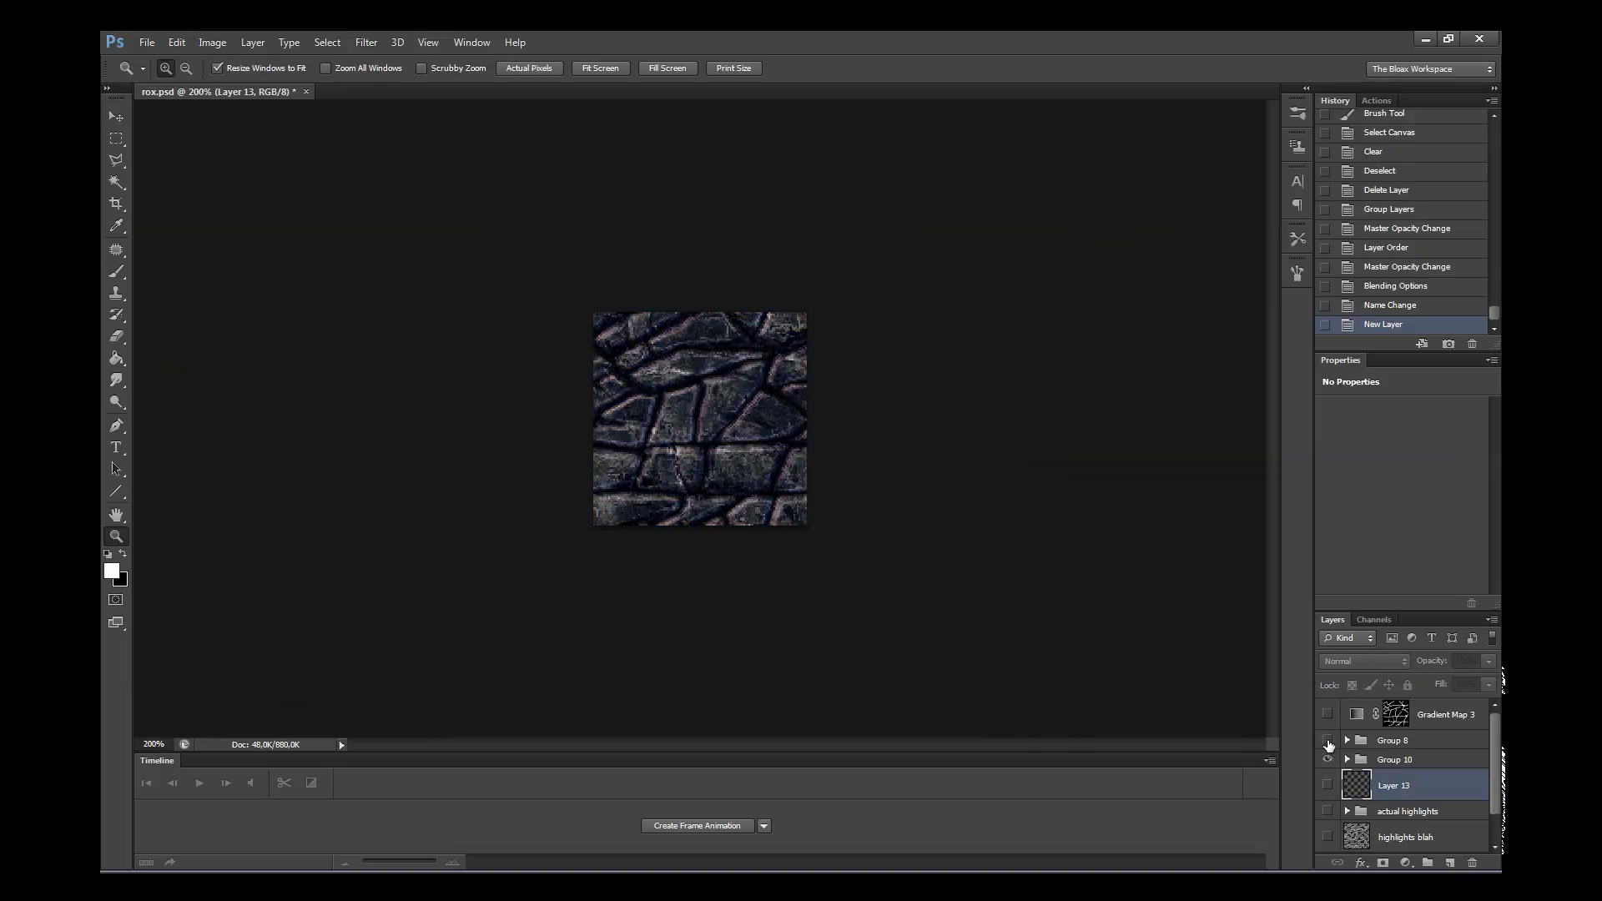
click(1327, 741)
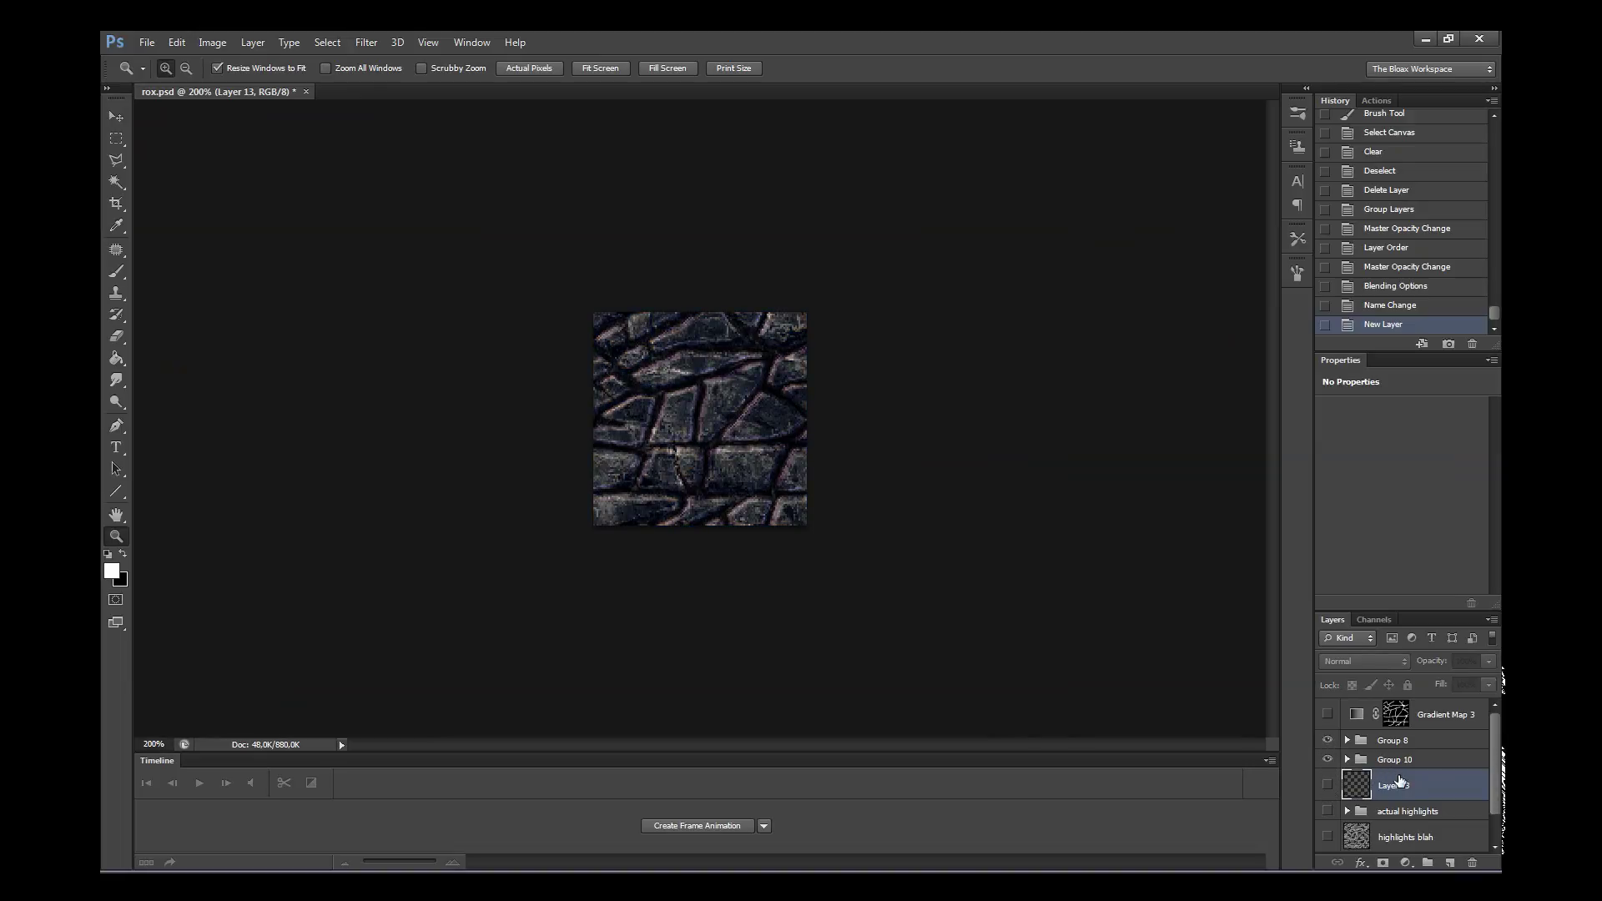
click(1328, 758)
click(777, 440)
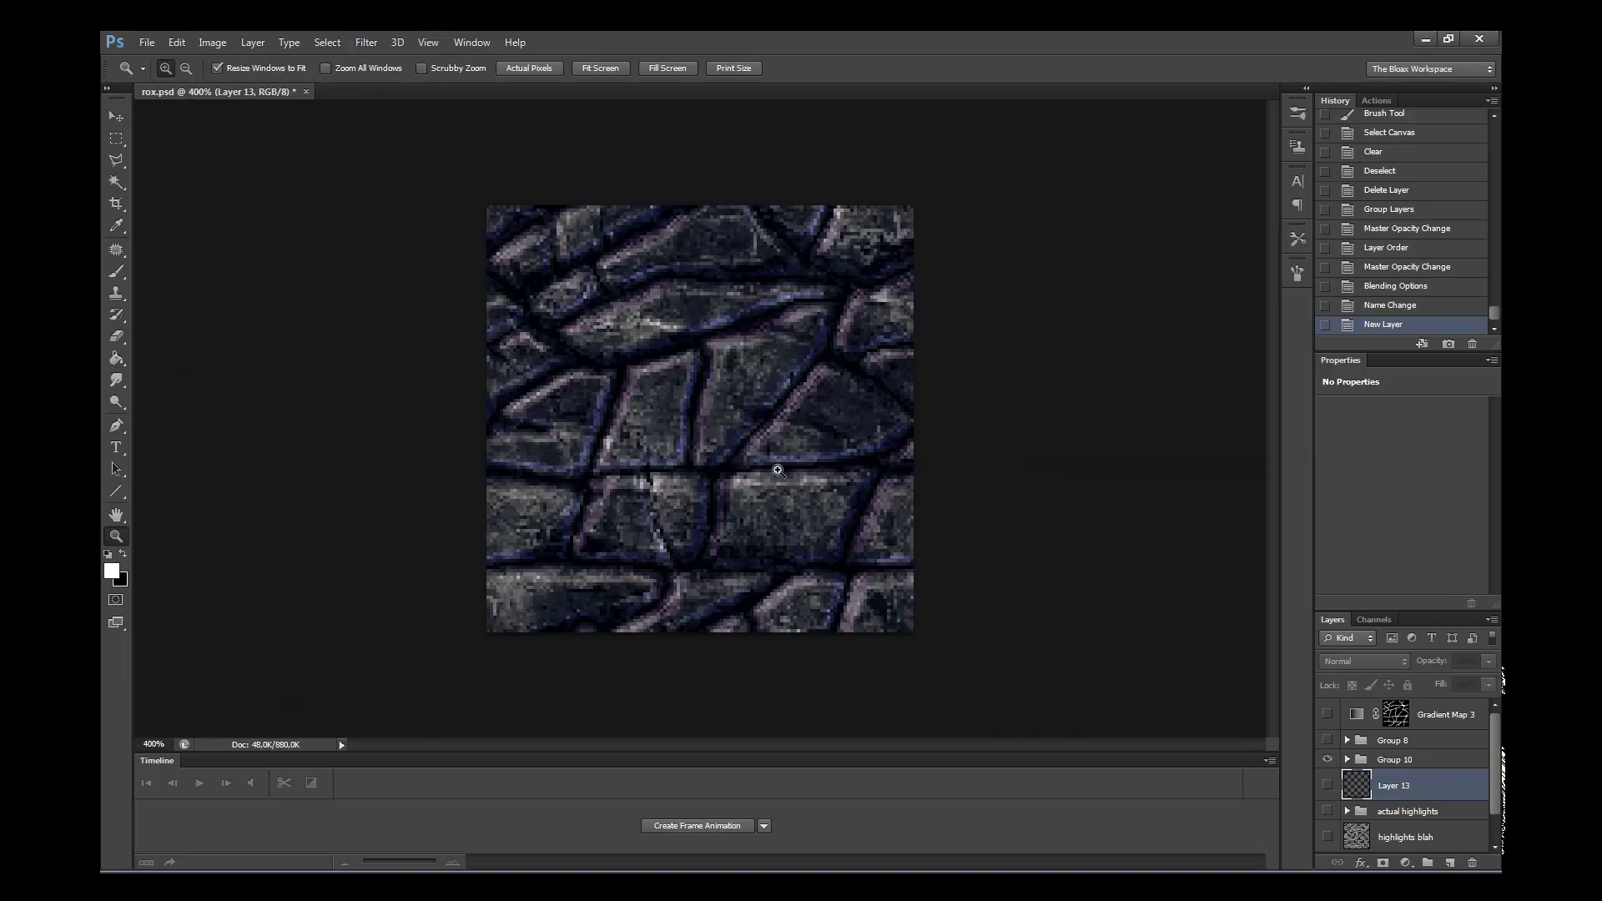
click(1328, 759)
click(1328, 760)
click(1328, 760)
click(1328, 811)
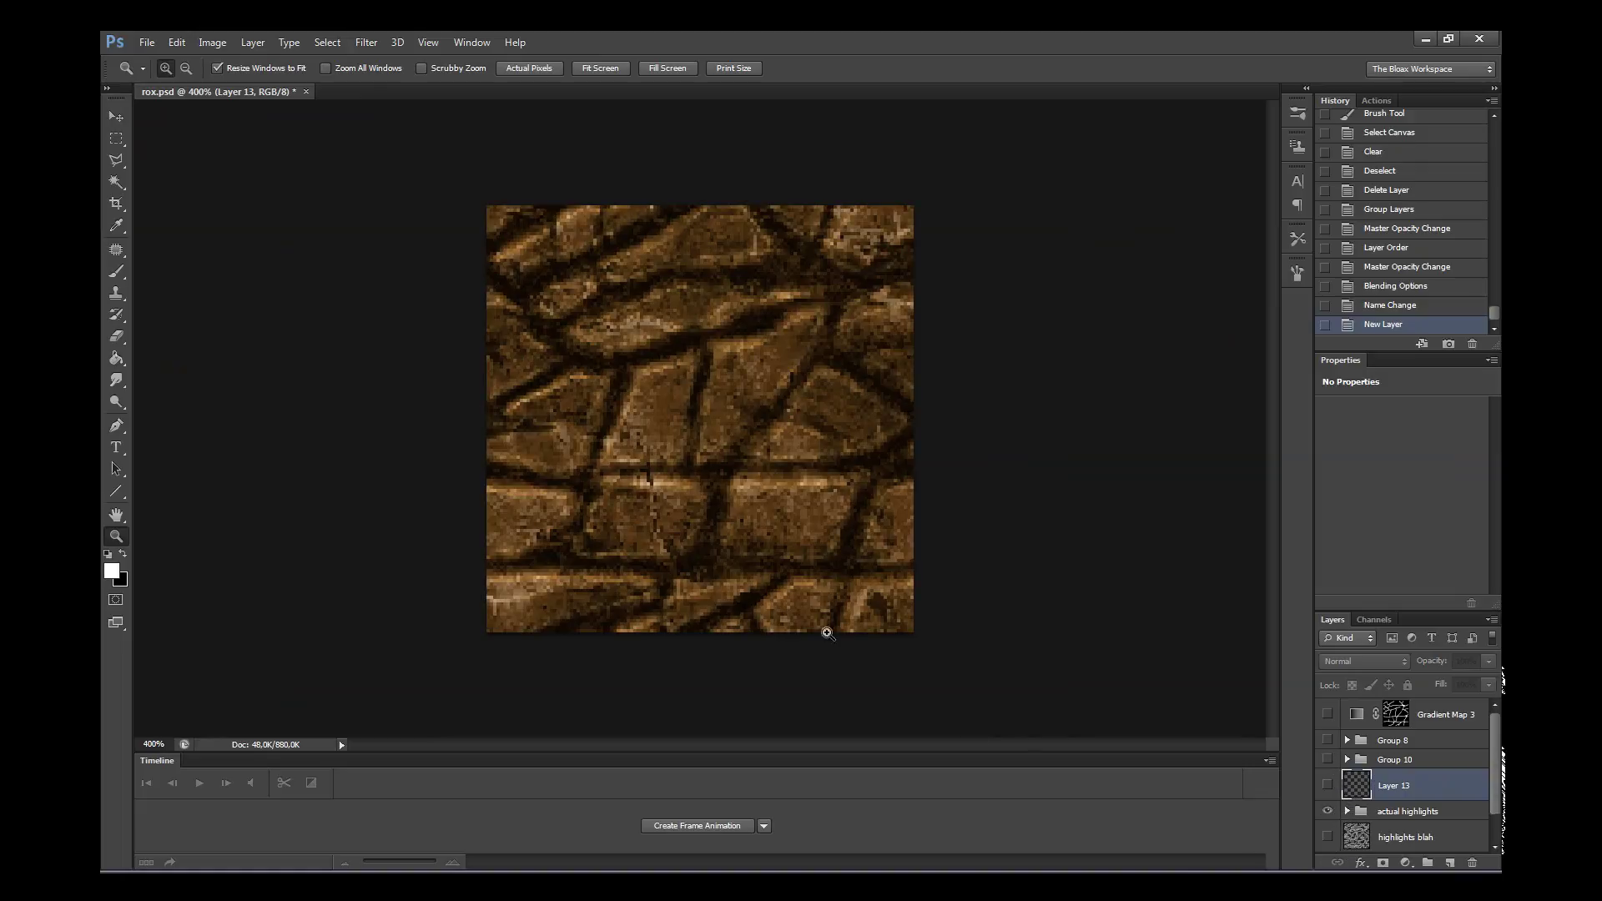
click(798, 569)
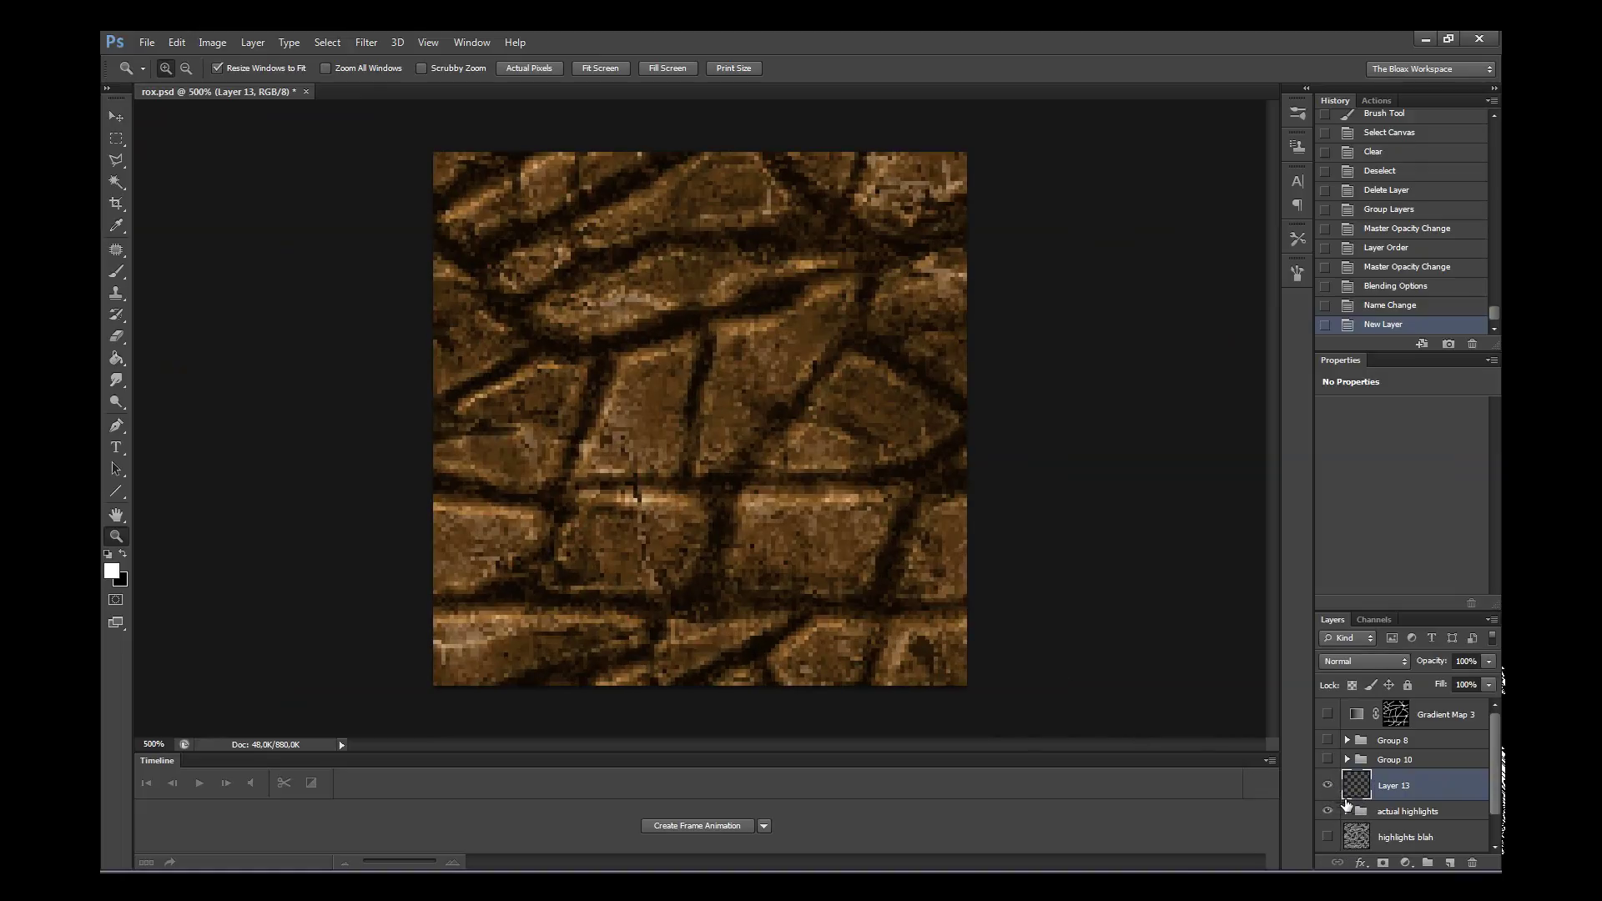
alt+click(1328, 759)
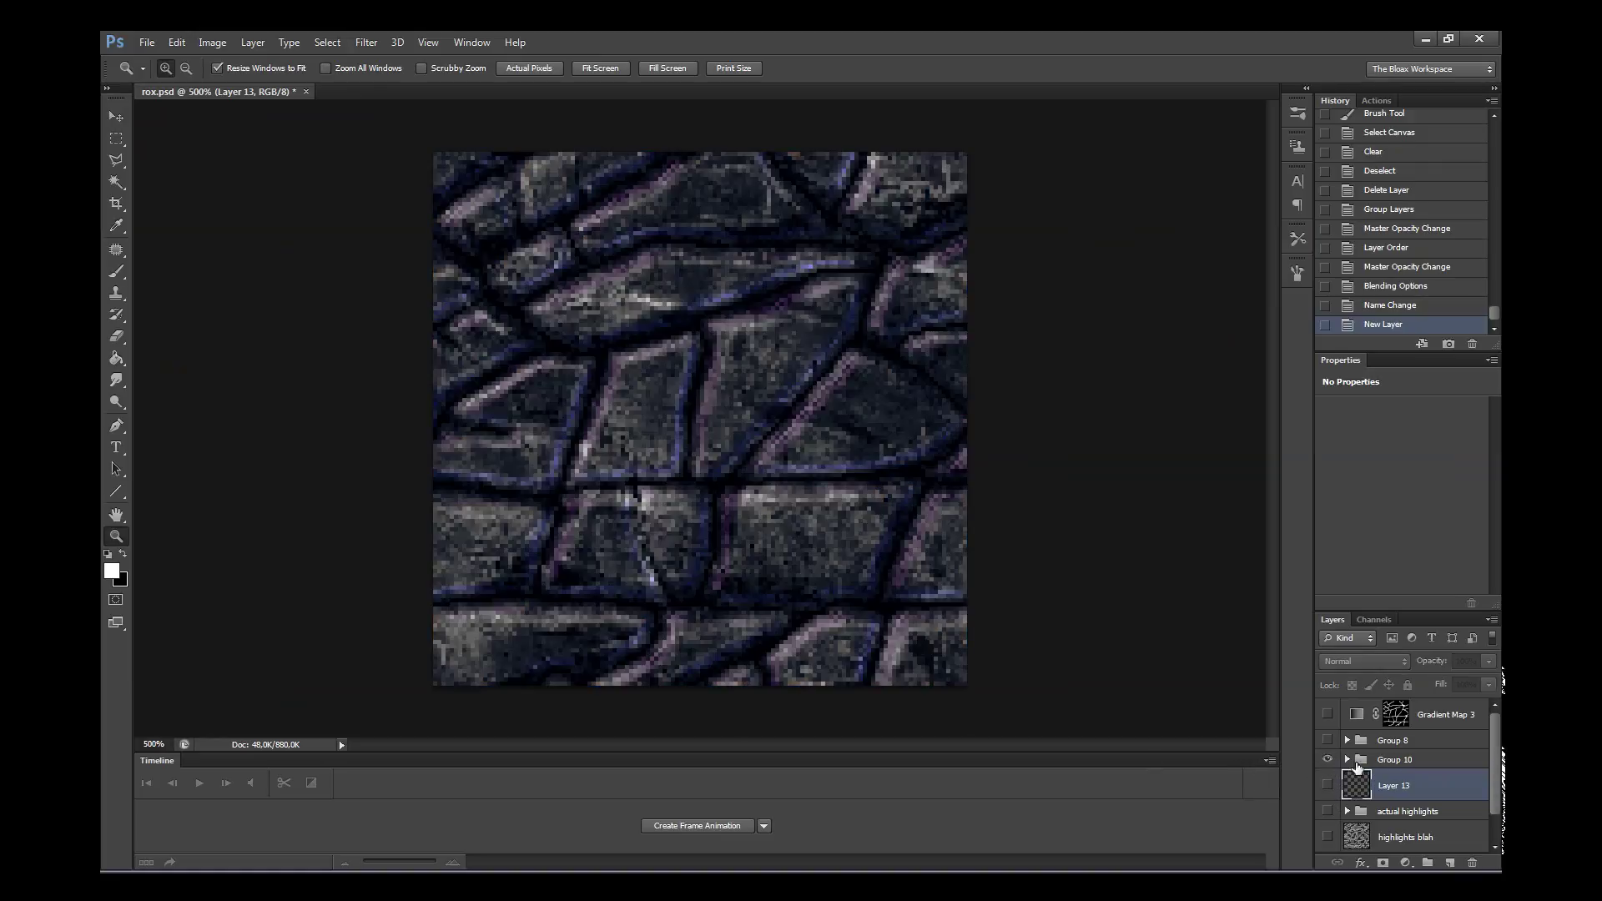
click(1357, 765)
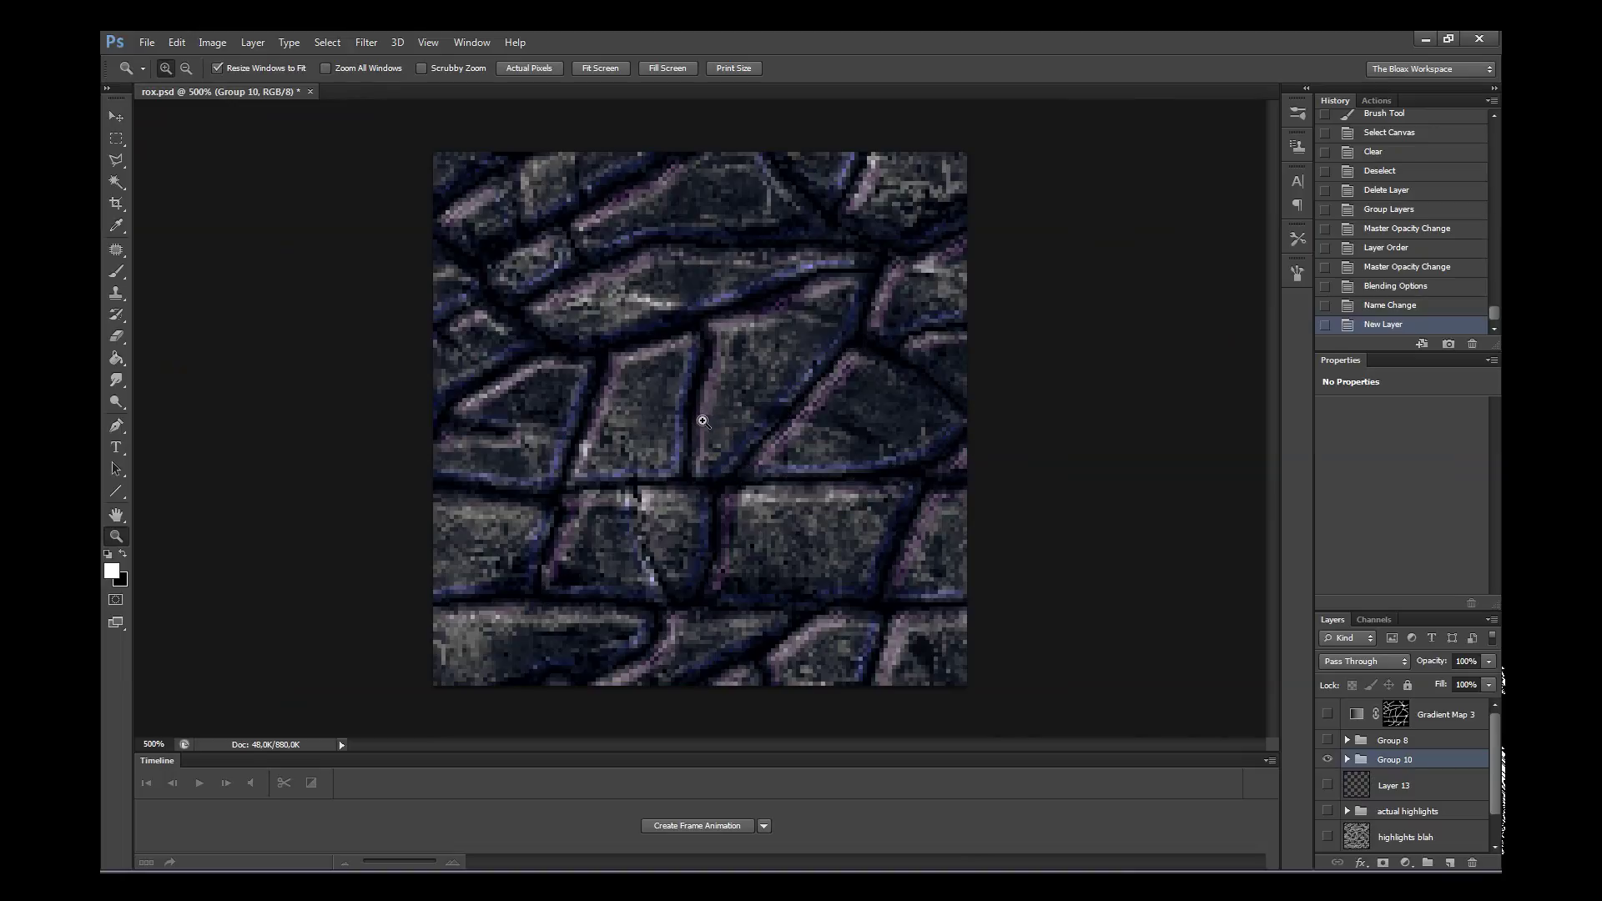
click(1328, 760)
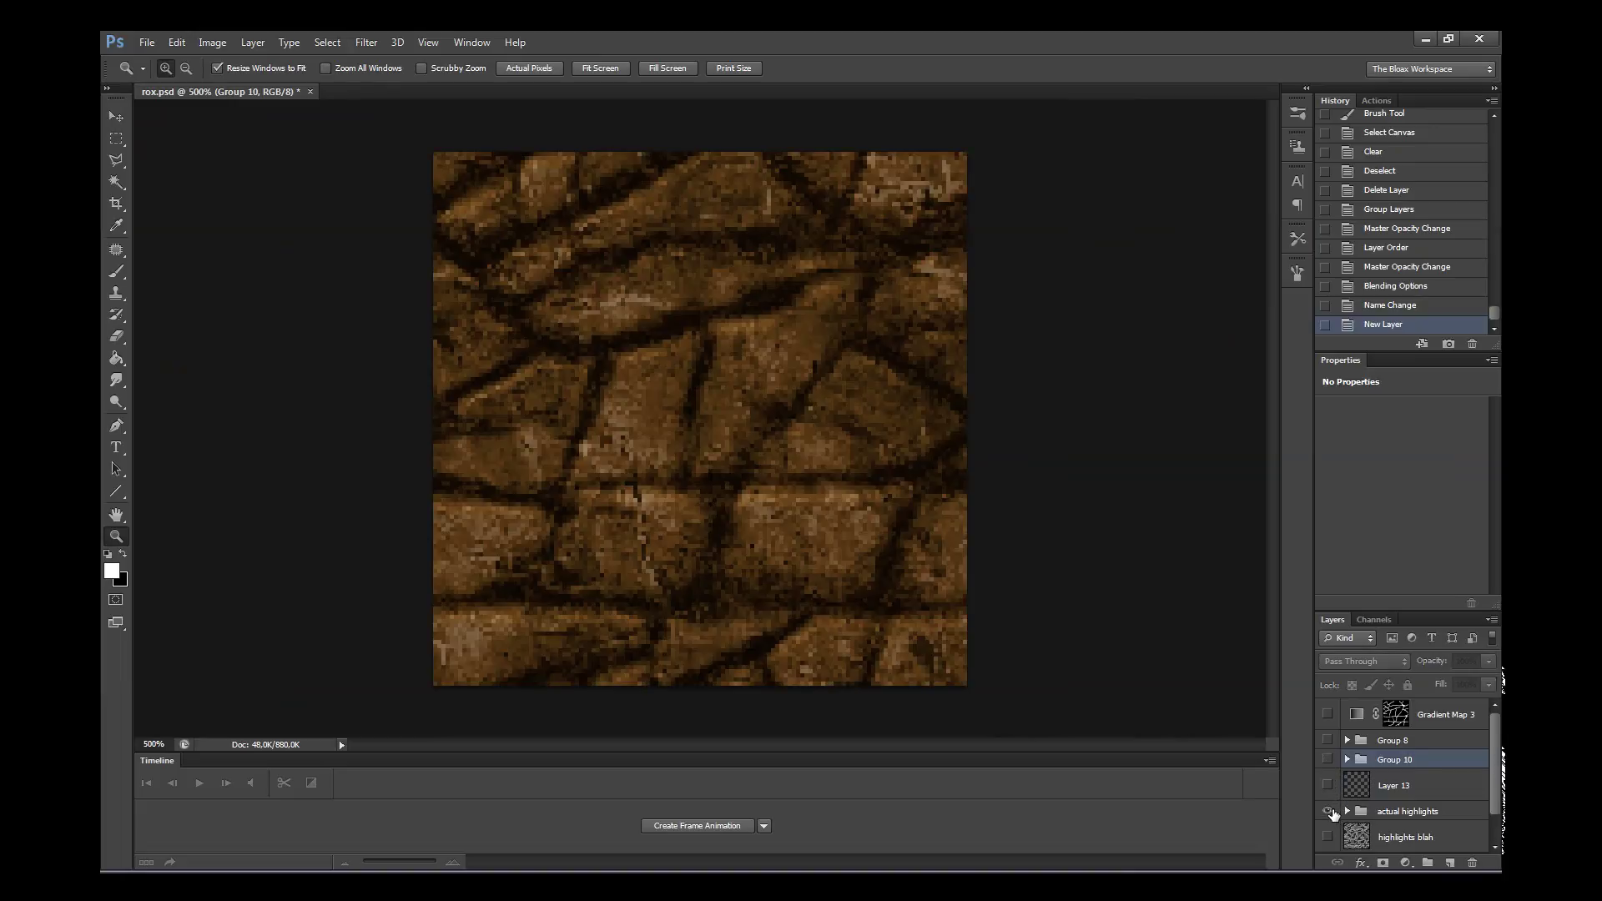
click(1329, 811)
click(1350, 792)
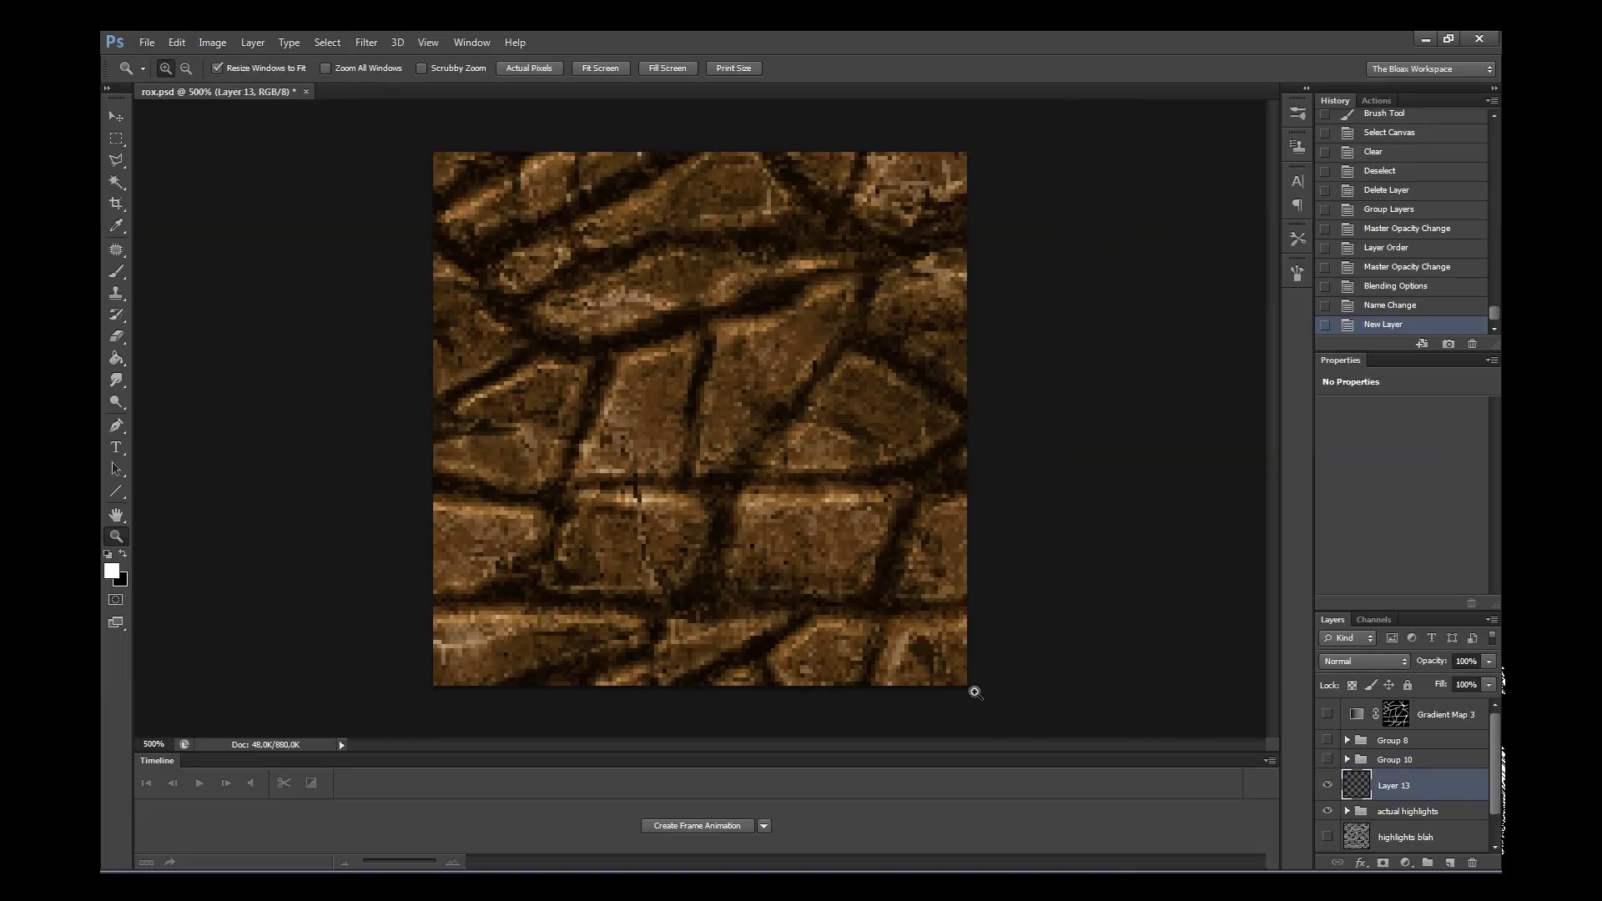
- At 700% with a black pencil, draw the lower crack from the left edge to the bottom
double_click(477, 627)
key(b)
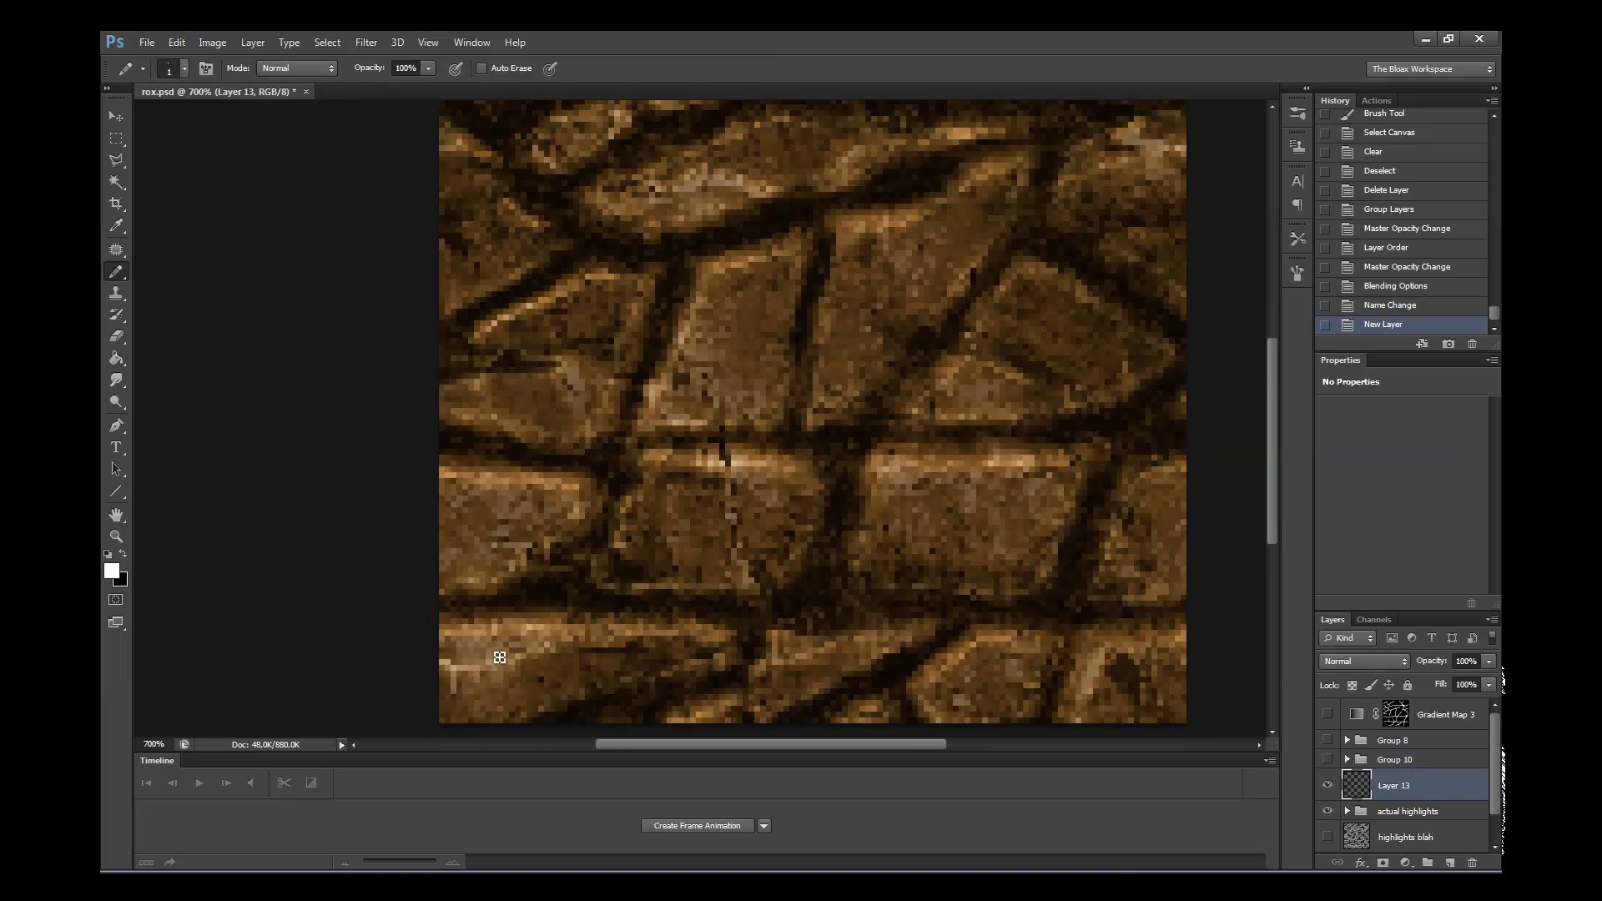
key(x)
click(444, 622)
shift+click(555, 604)
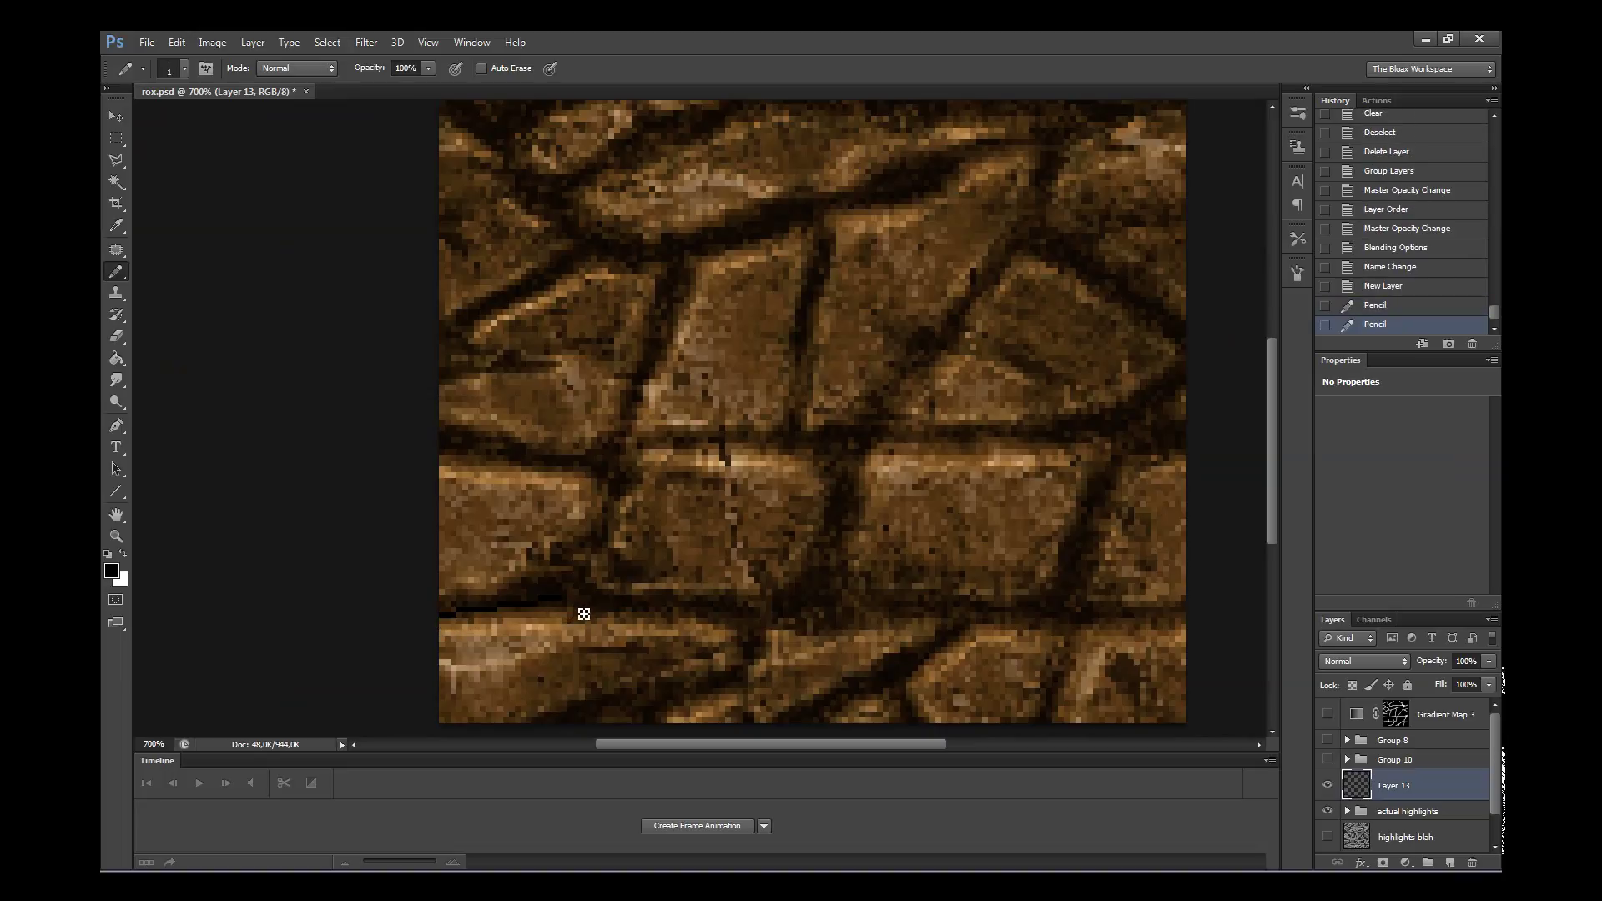
shift+click(756, 628)
shift+click(762, 667)
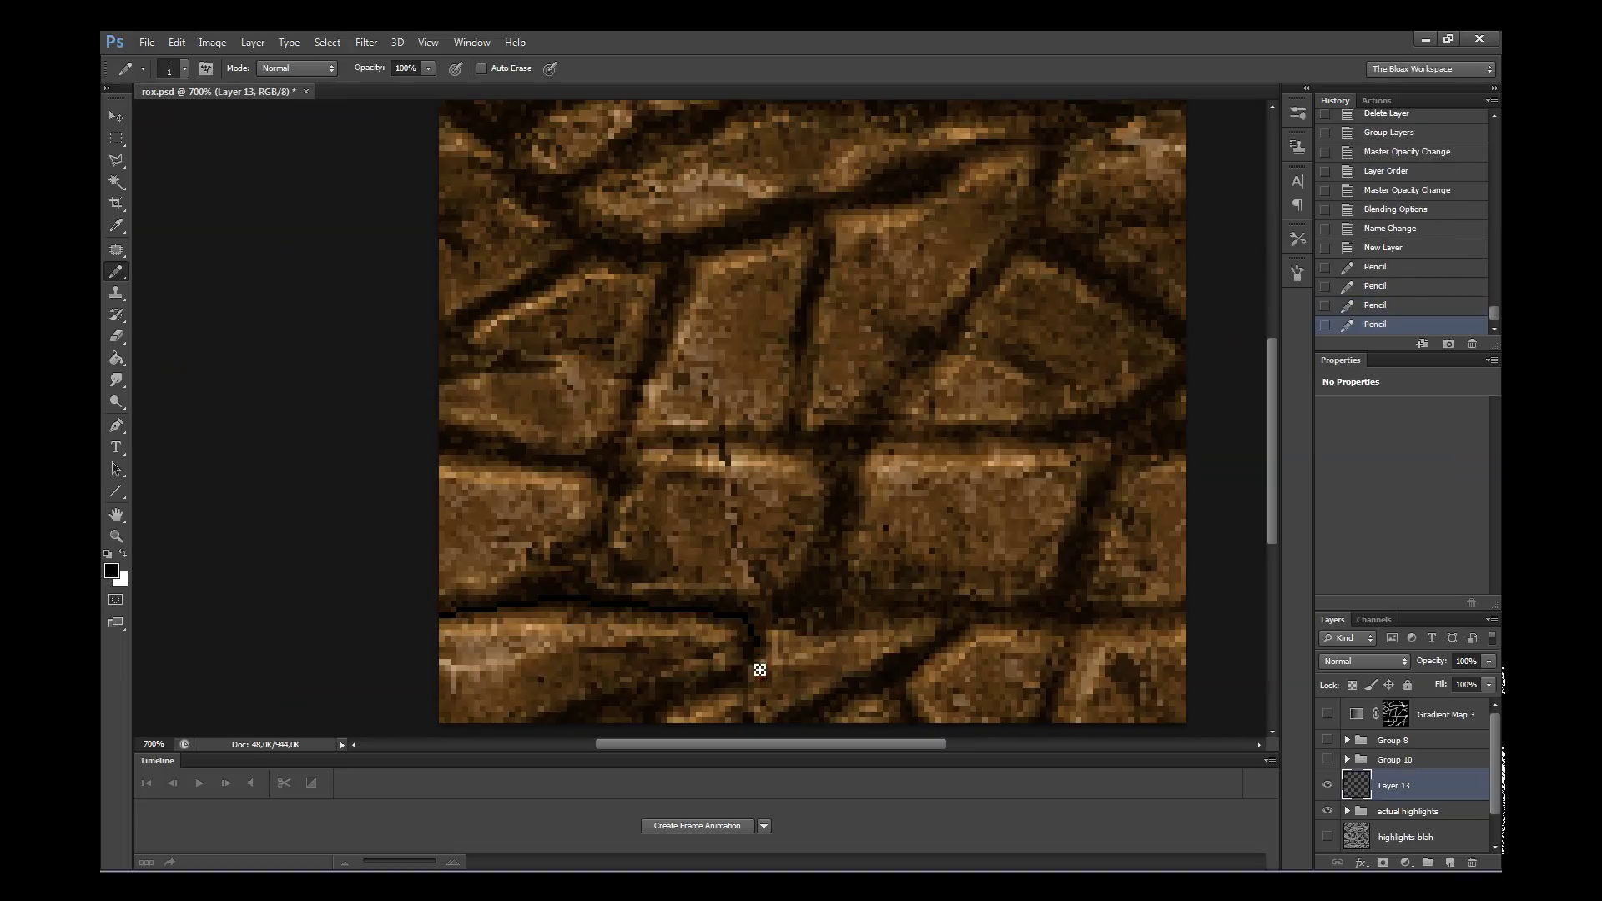
shift+click(745, 694)
shift+click(584, 737)
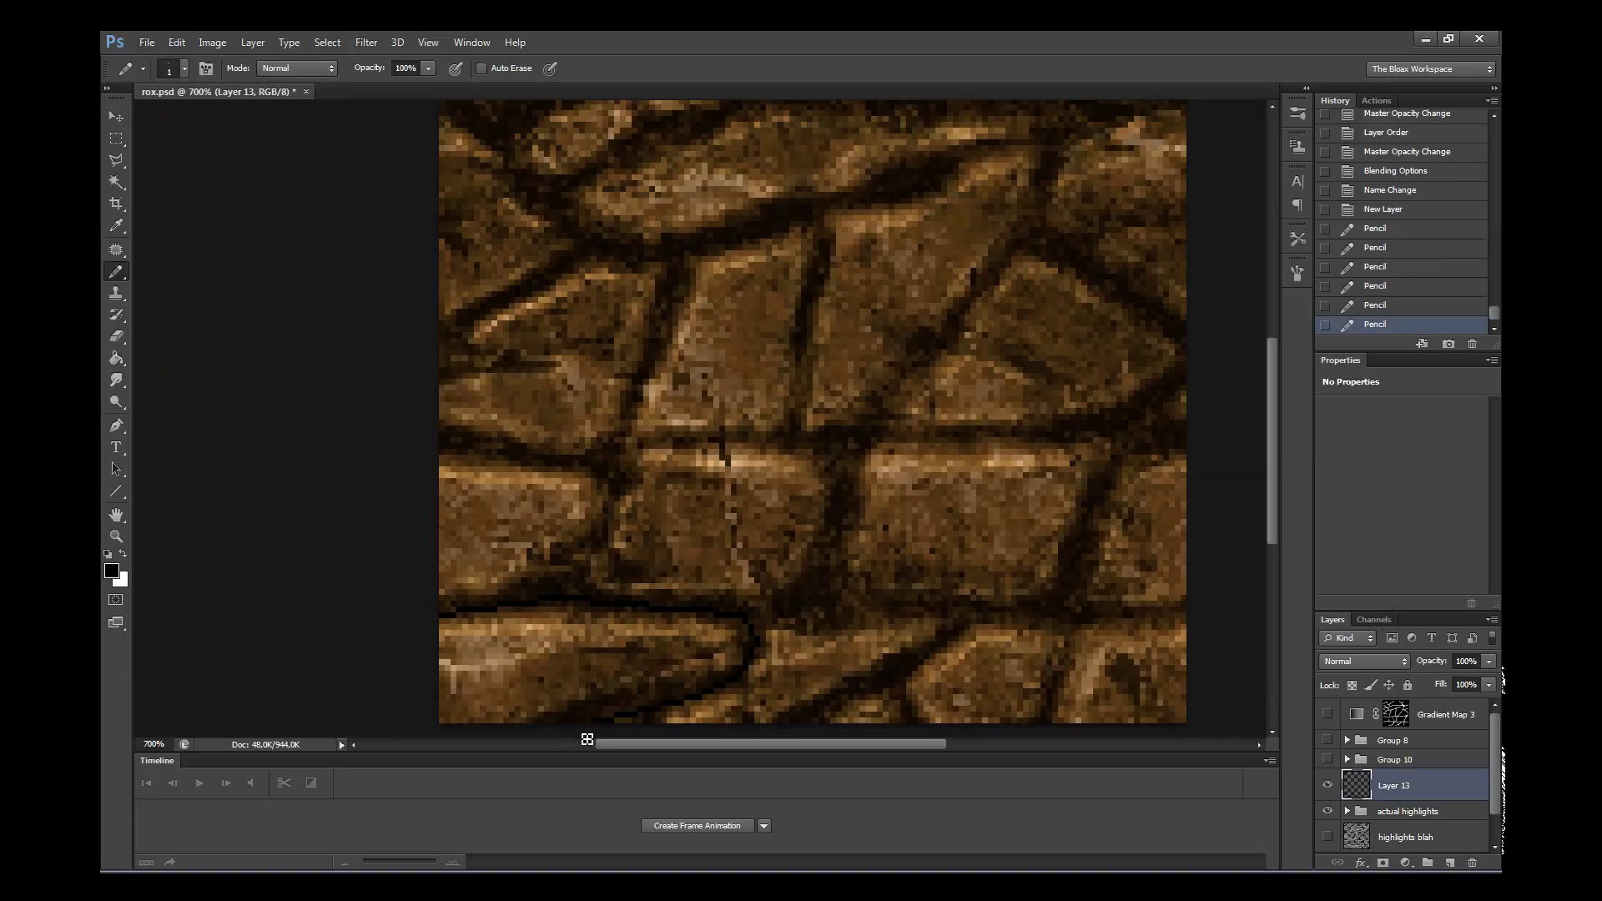
shift+click(800, 738)
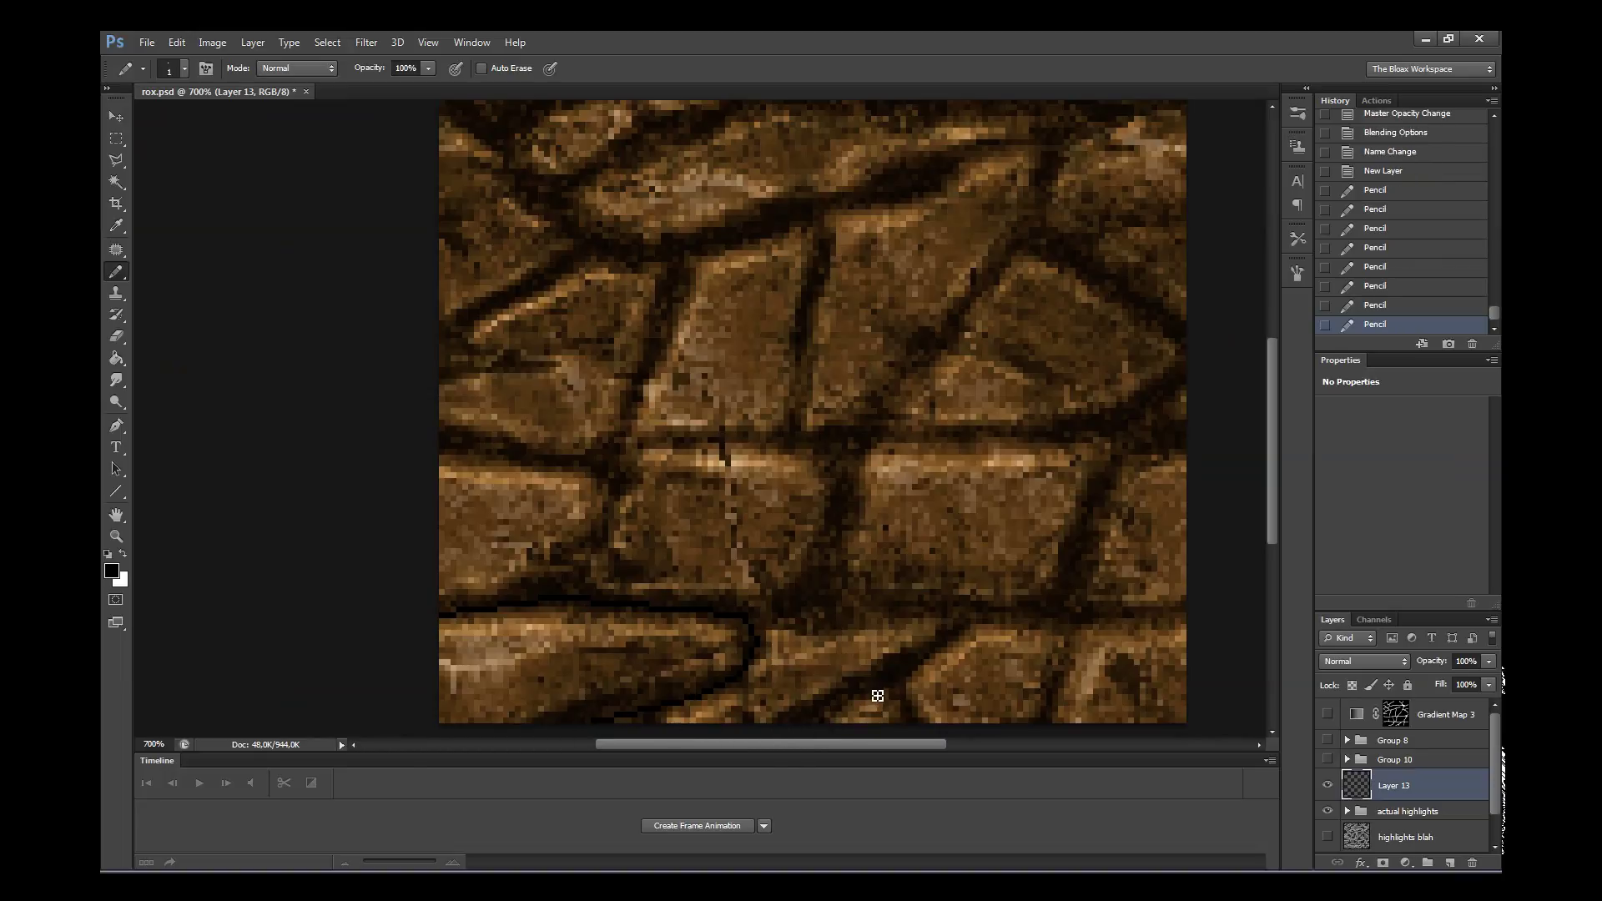
- Add short bottom crack pieces and trace the right-side cracks out to the right edge
shift+click(877, 696)
shift+click(927, 736)
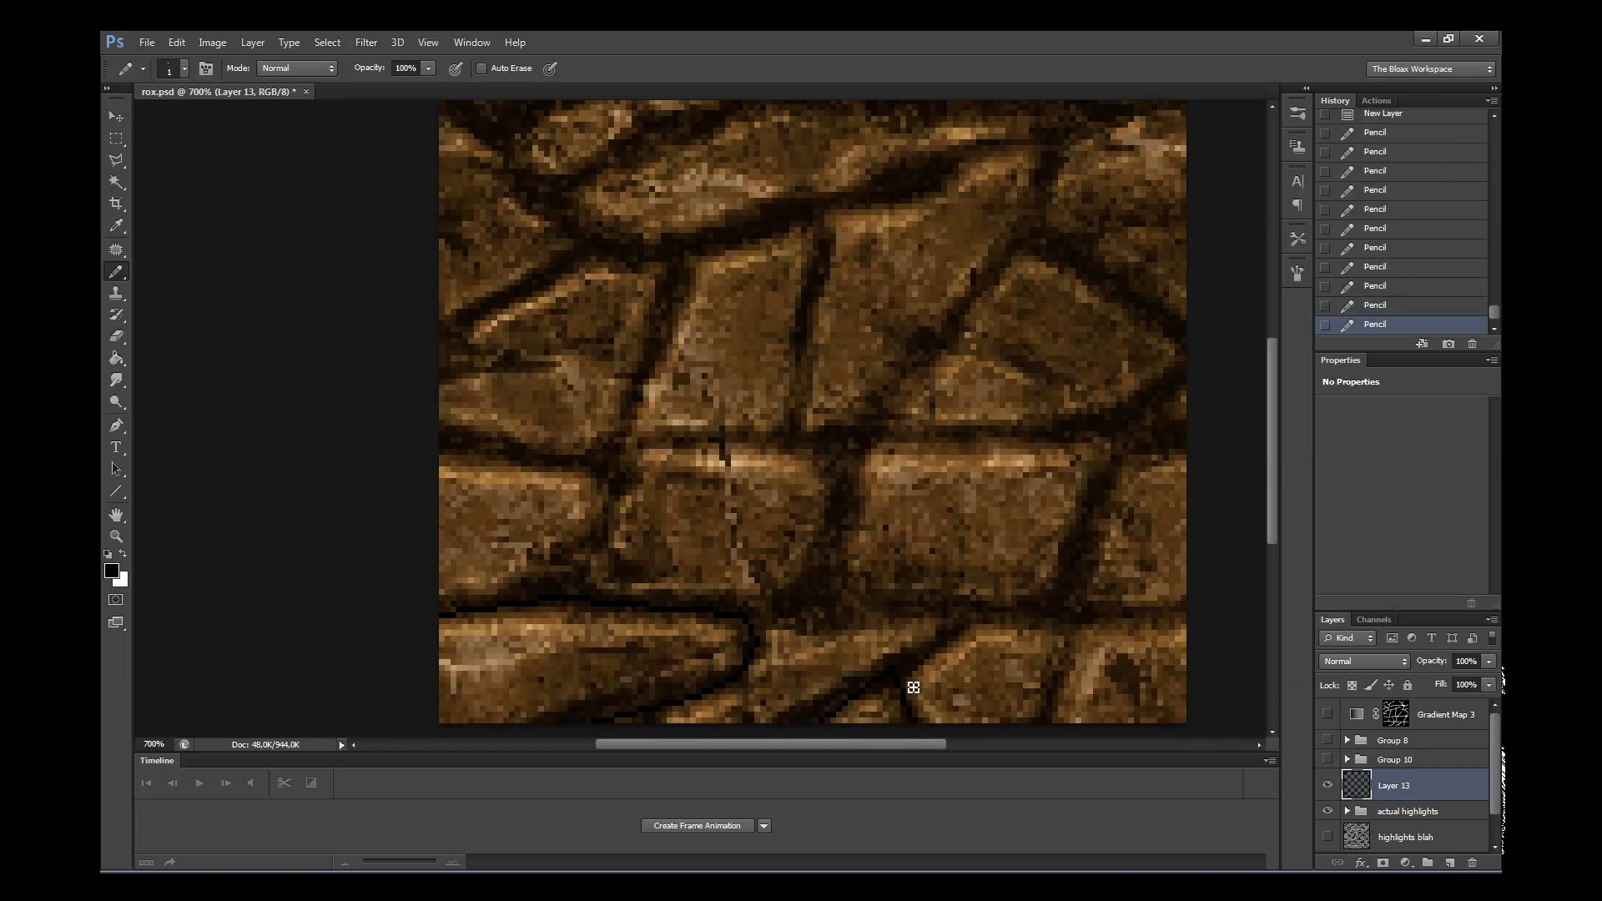
shift+click(943, 673)
shift+click(1073, 618)
shift+click(1069, 684)
shift+click(1051, 724)
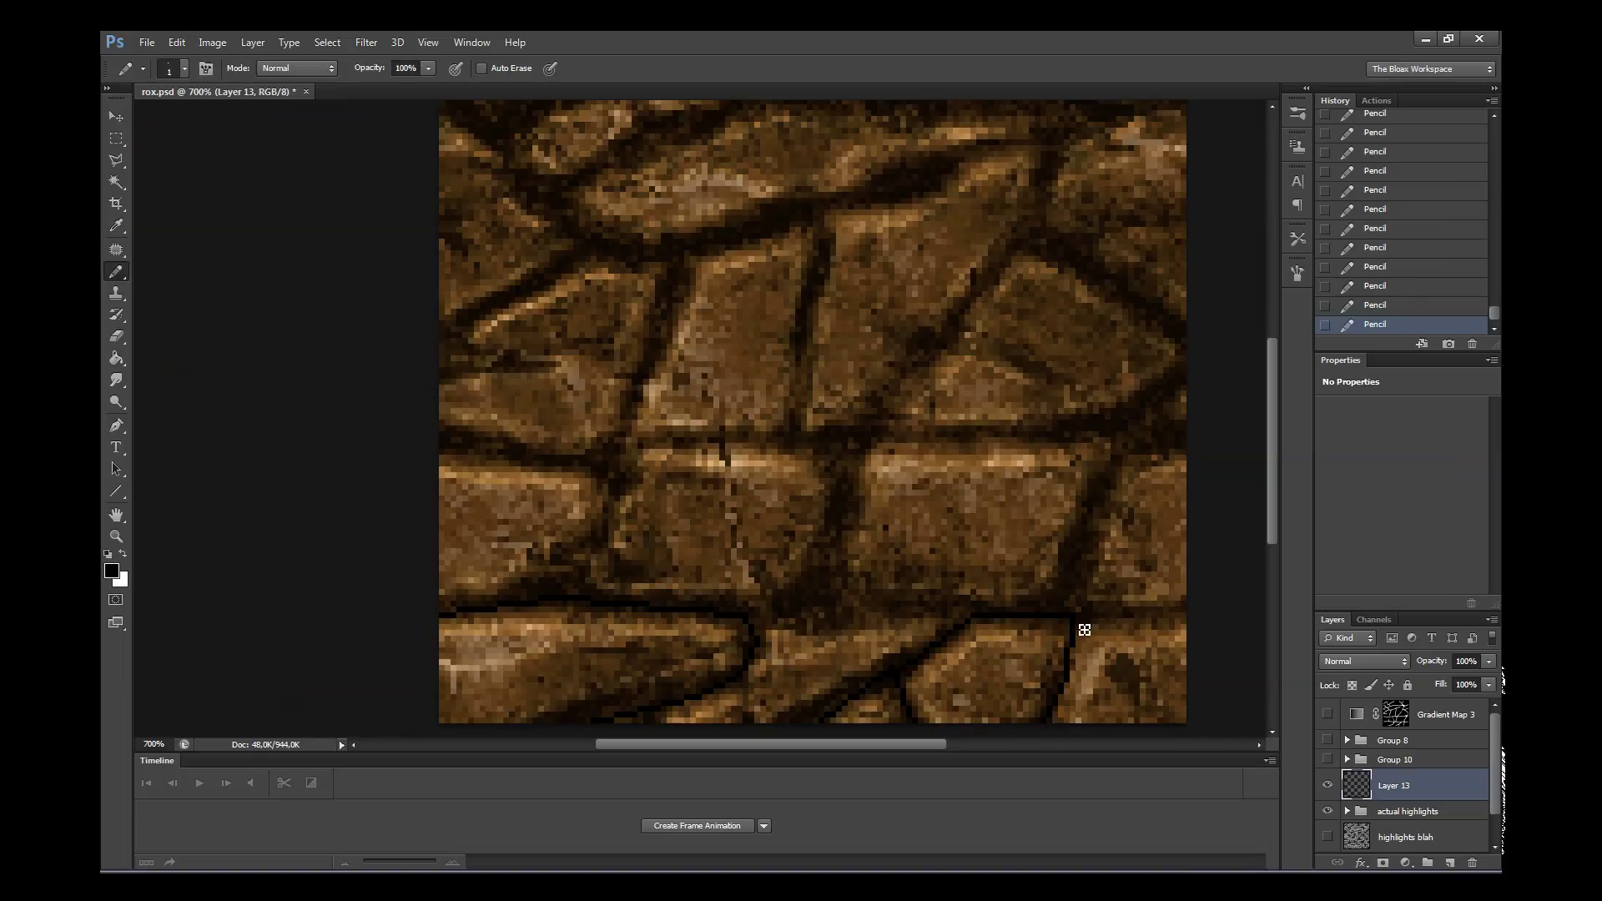
click(1073, 618)
shift+click(1225, 619)
drag(1080, 598, 1201, 430)
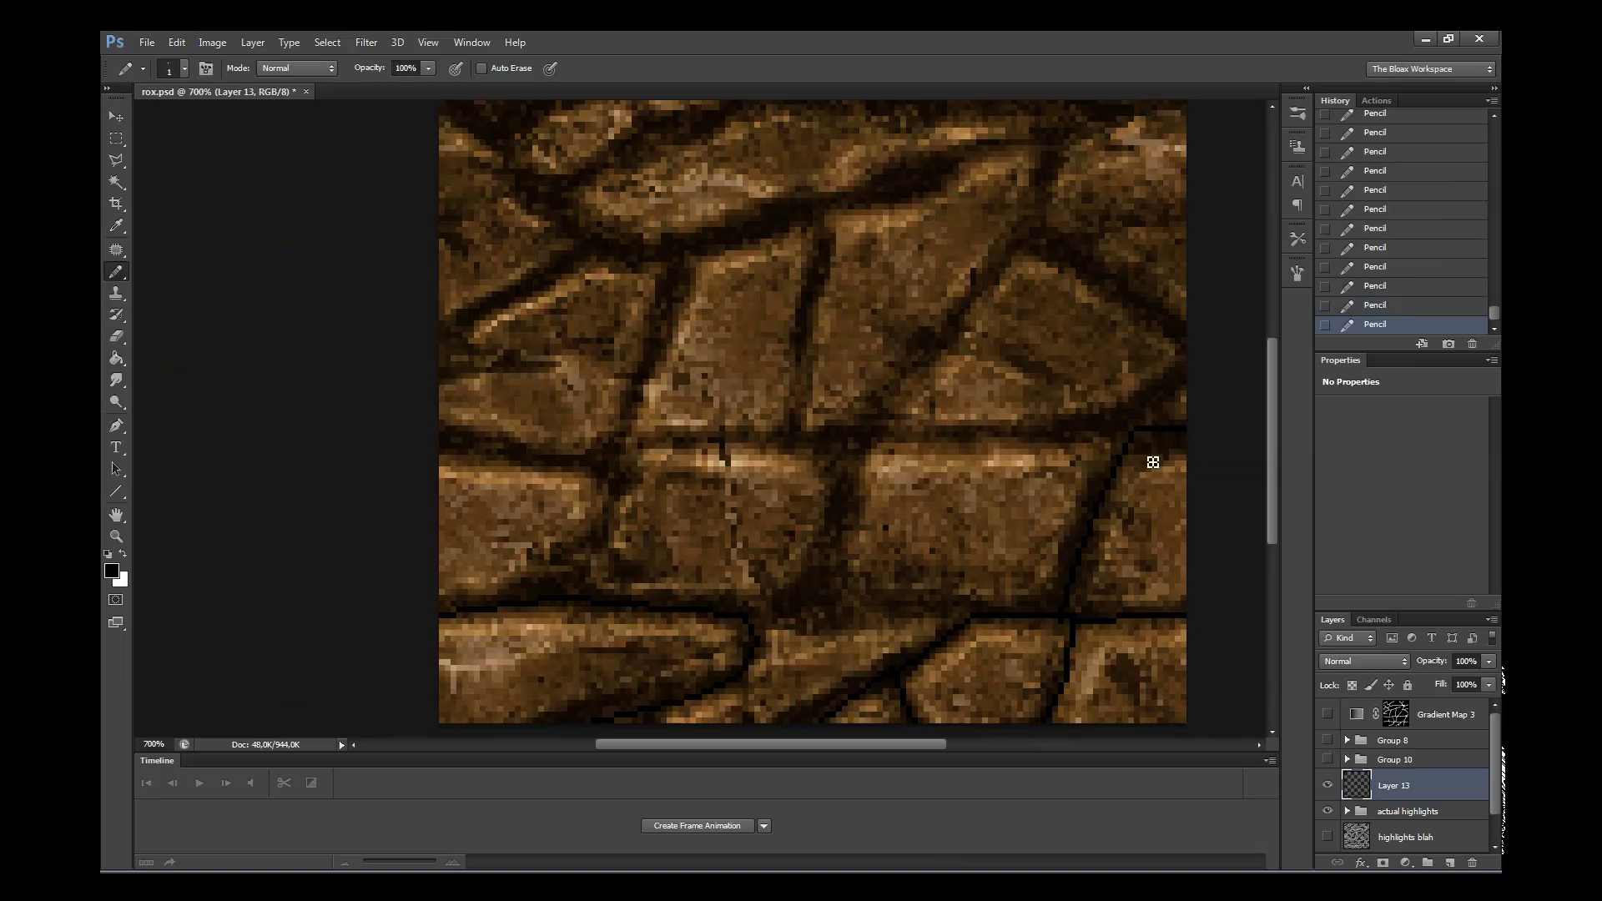
shift+click(1202, 451)
- Trace the middle horizontal crack, link it to the lower crack, and fill gaps
shift+click(891, 440)
drag(852, 442, 801, 620)
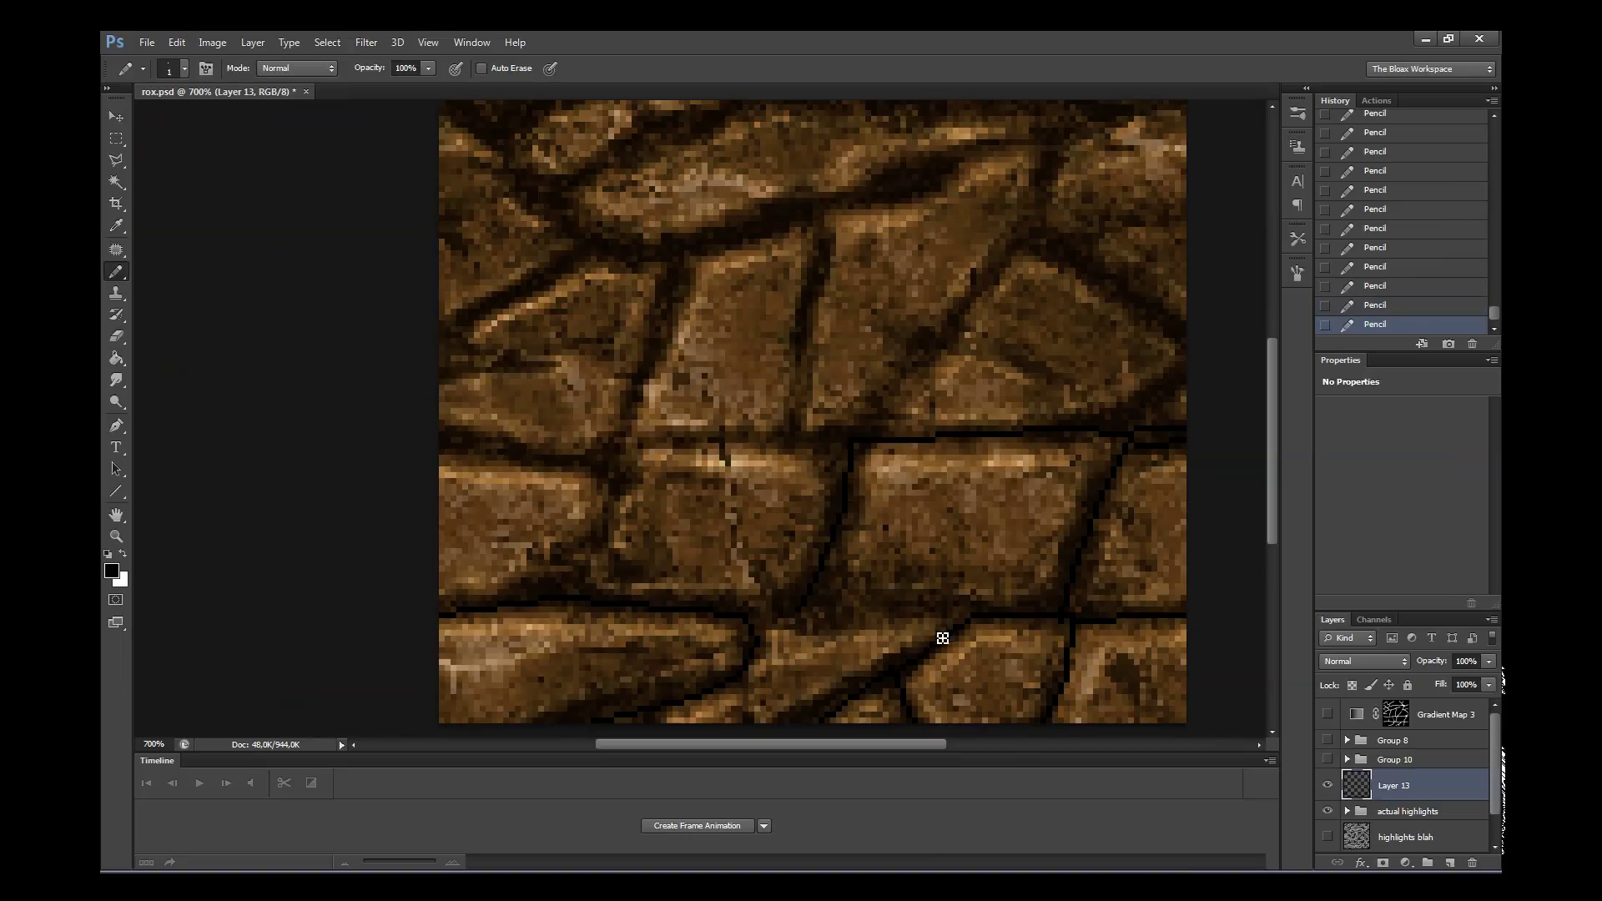
shift+click(1077, 627)
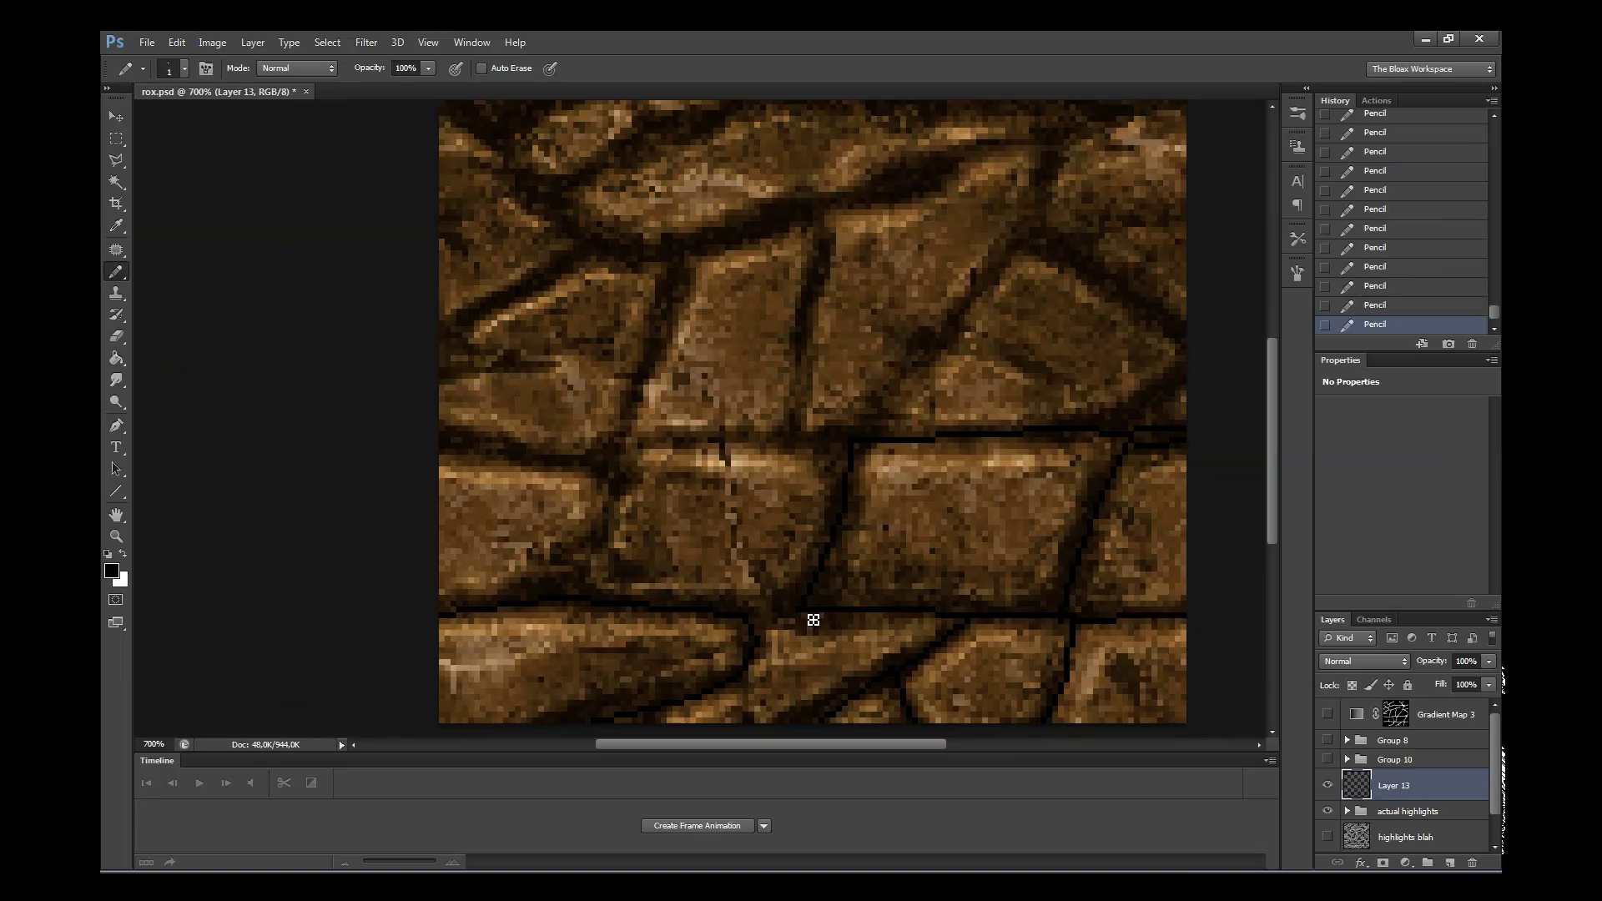
shift+click(749, 617)
click(622, 448)
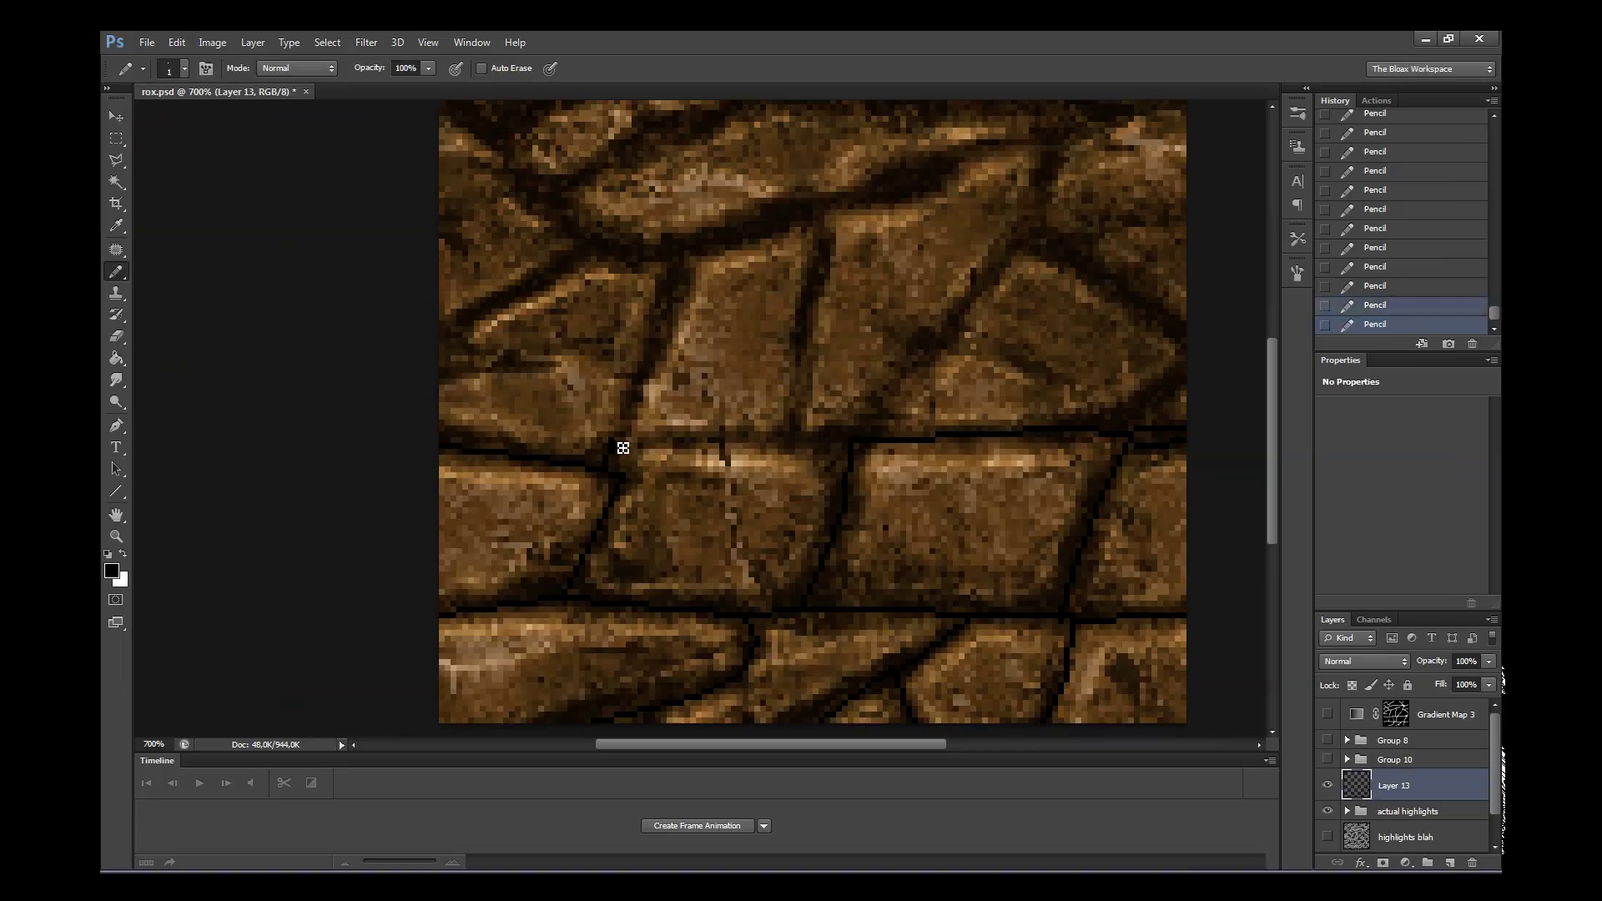
shift+click(733, 446)
shift+click(834, 449)
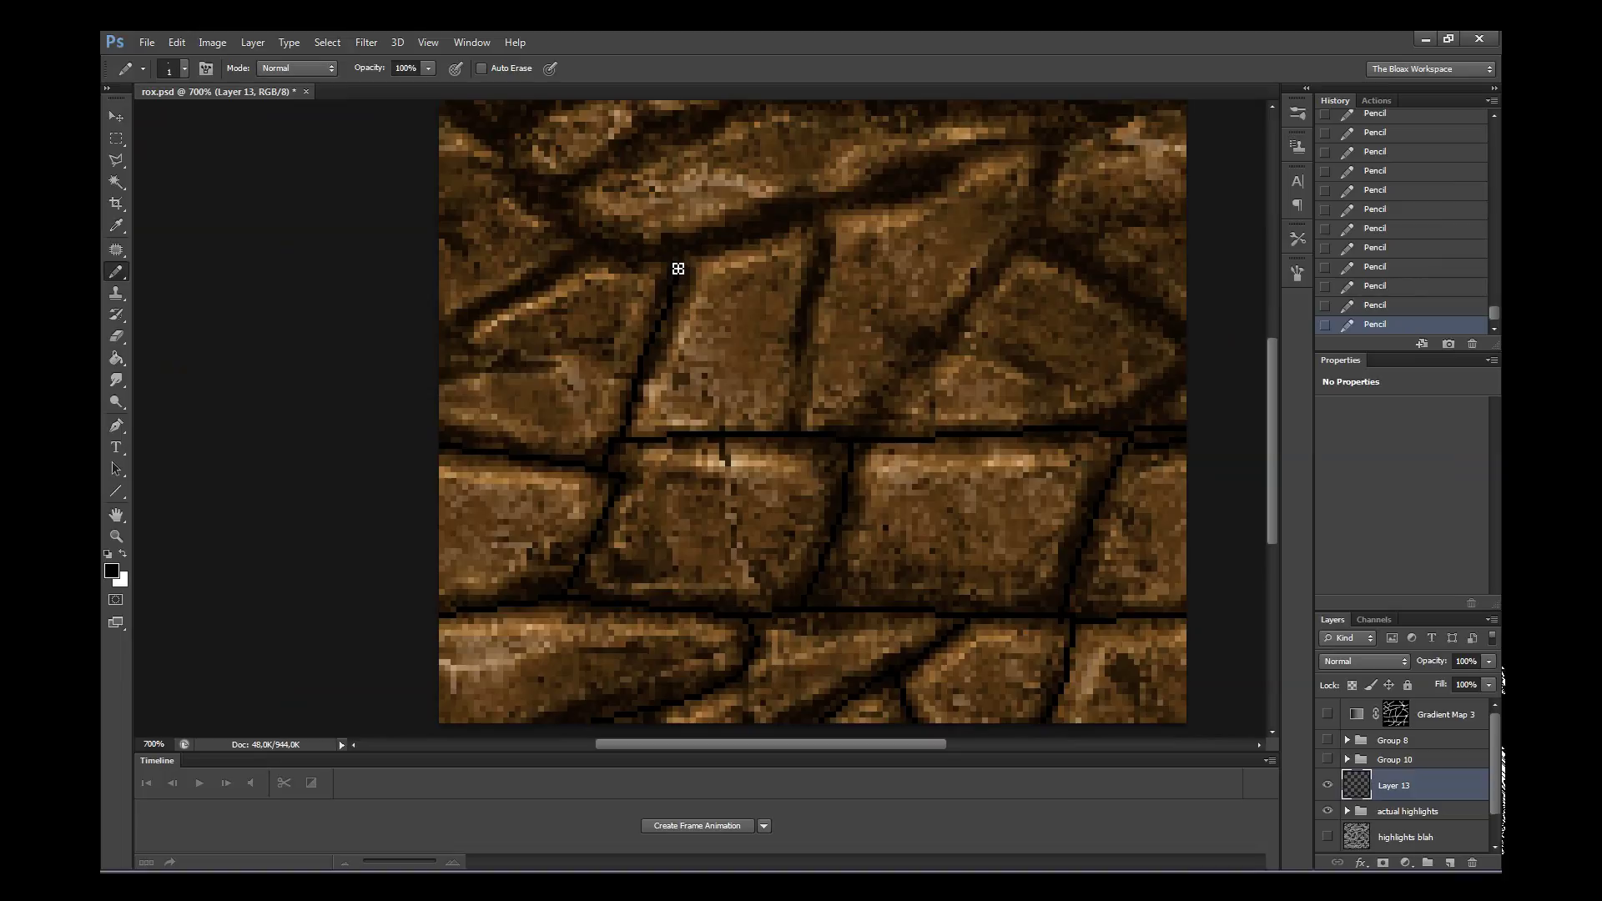
- Outline the upper and left-stone cracks, redraw the middle crack, and trace the vertical cracks
click(671, 249)
shift+click(594, 247)
shift+click(457, 367)
shift+click(551, 365)
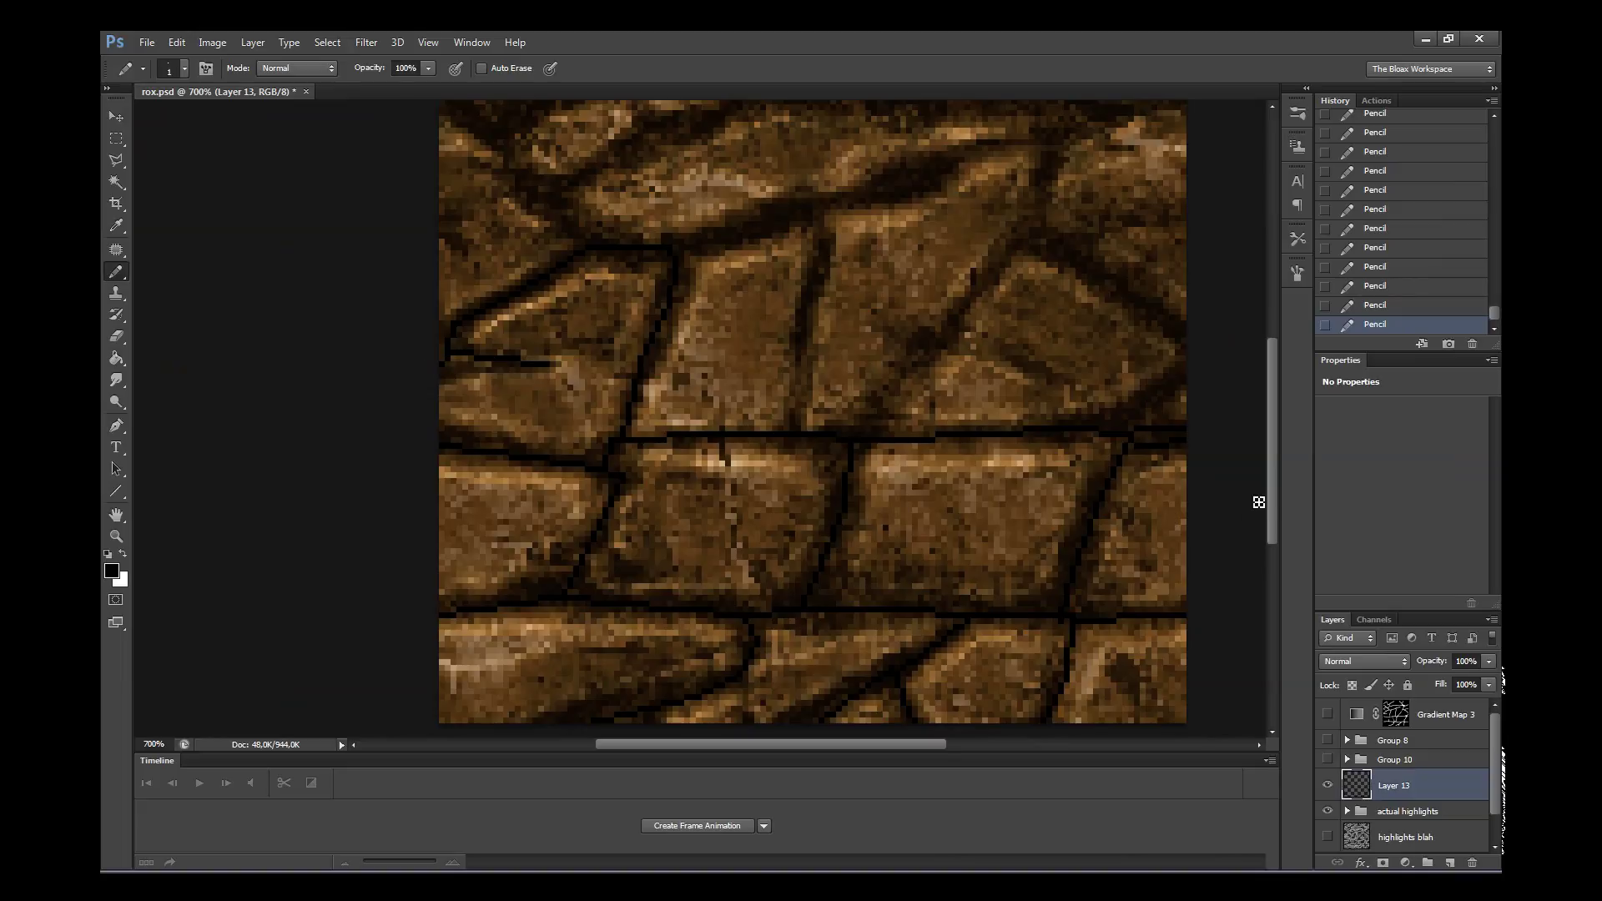
click(626, 436)
shift+click(791, 436)
drag(808, 439, 817, 234)
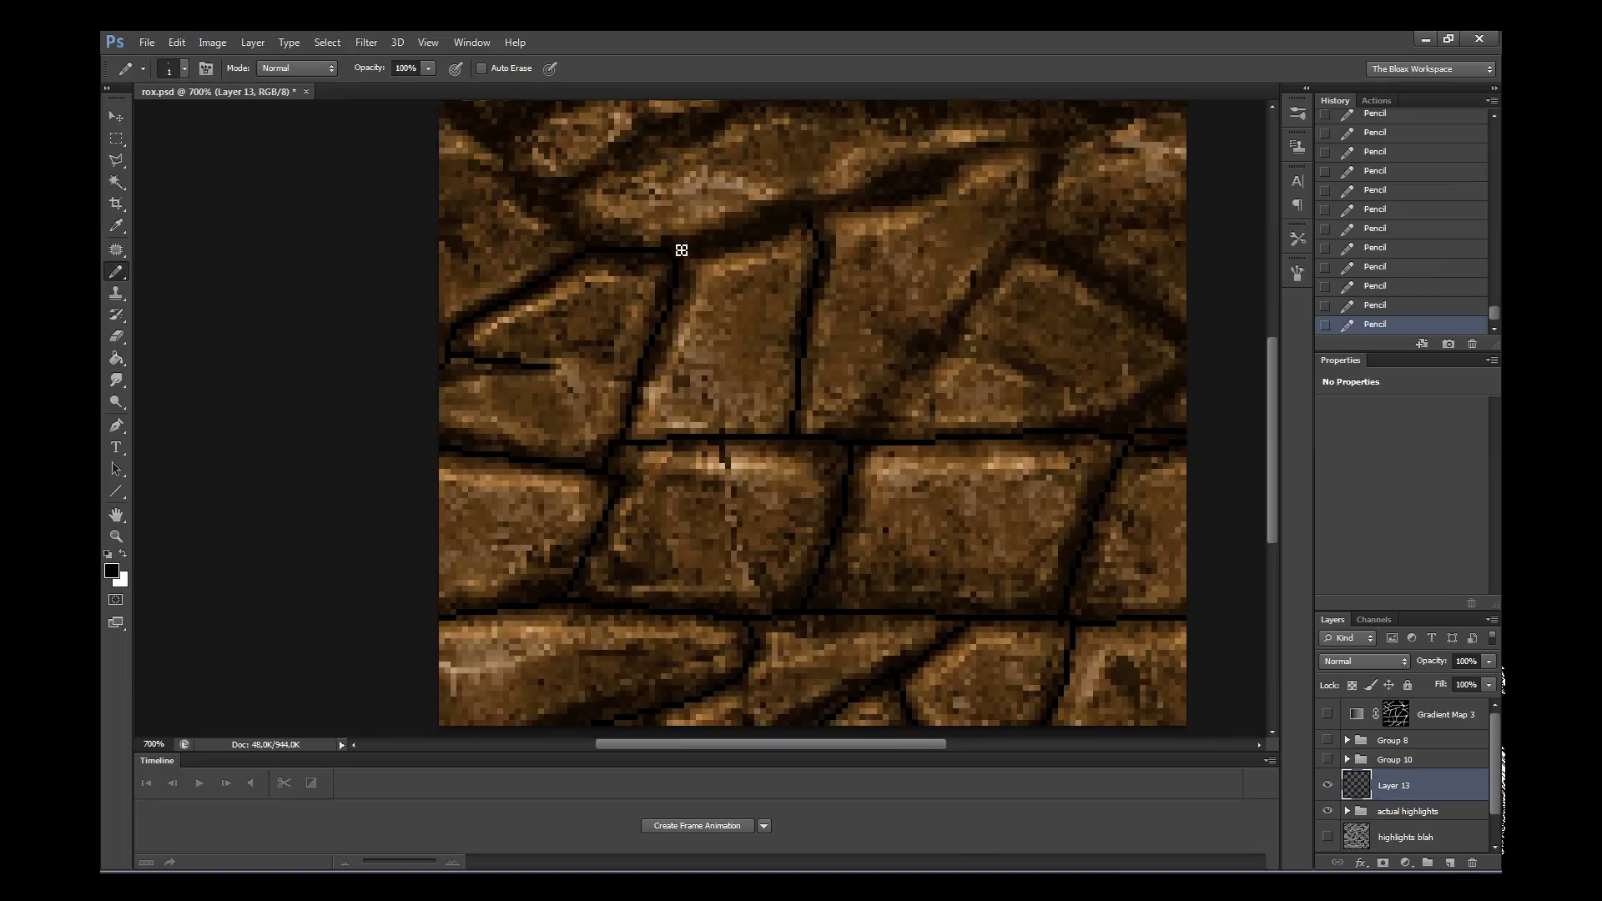
scroll(1273, 372, up, 2)
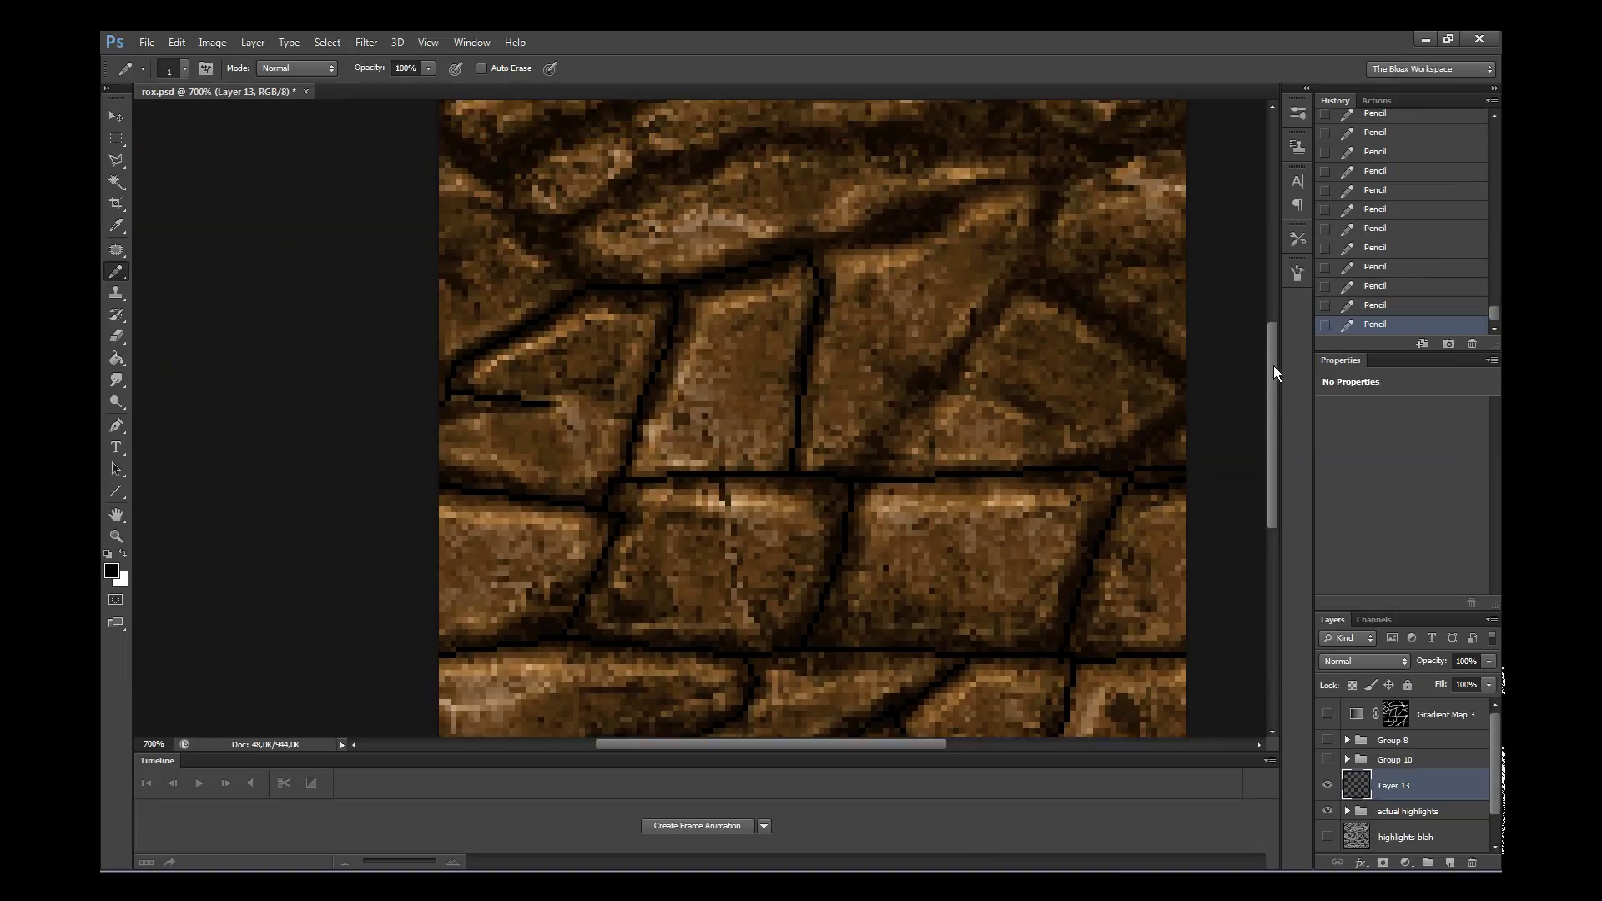
scroll(1273, 371, up, 3)
mouse_move(818, 343)
mouse_down()
mouse_move(919, 329)
mouse_move(954, 293)
mouse_move(1035, 267)
mouse_move(1048, 311)
mouse_move(1037, 368)
mouse_move(965, 461)
mouse_move(1009, 493)
mouse_move(915, 526)
mouse_move(876, 561)
mouse_up()
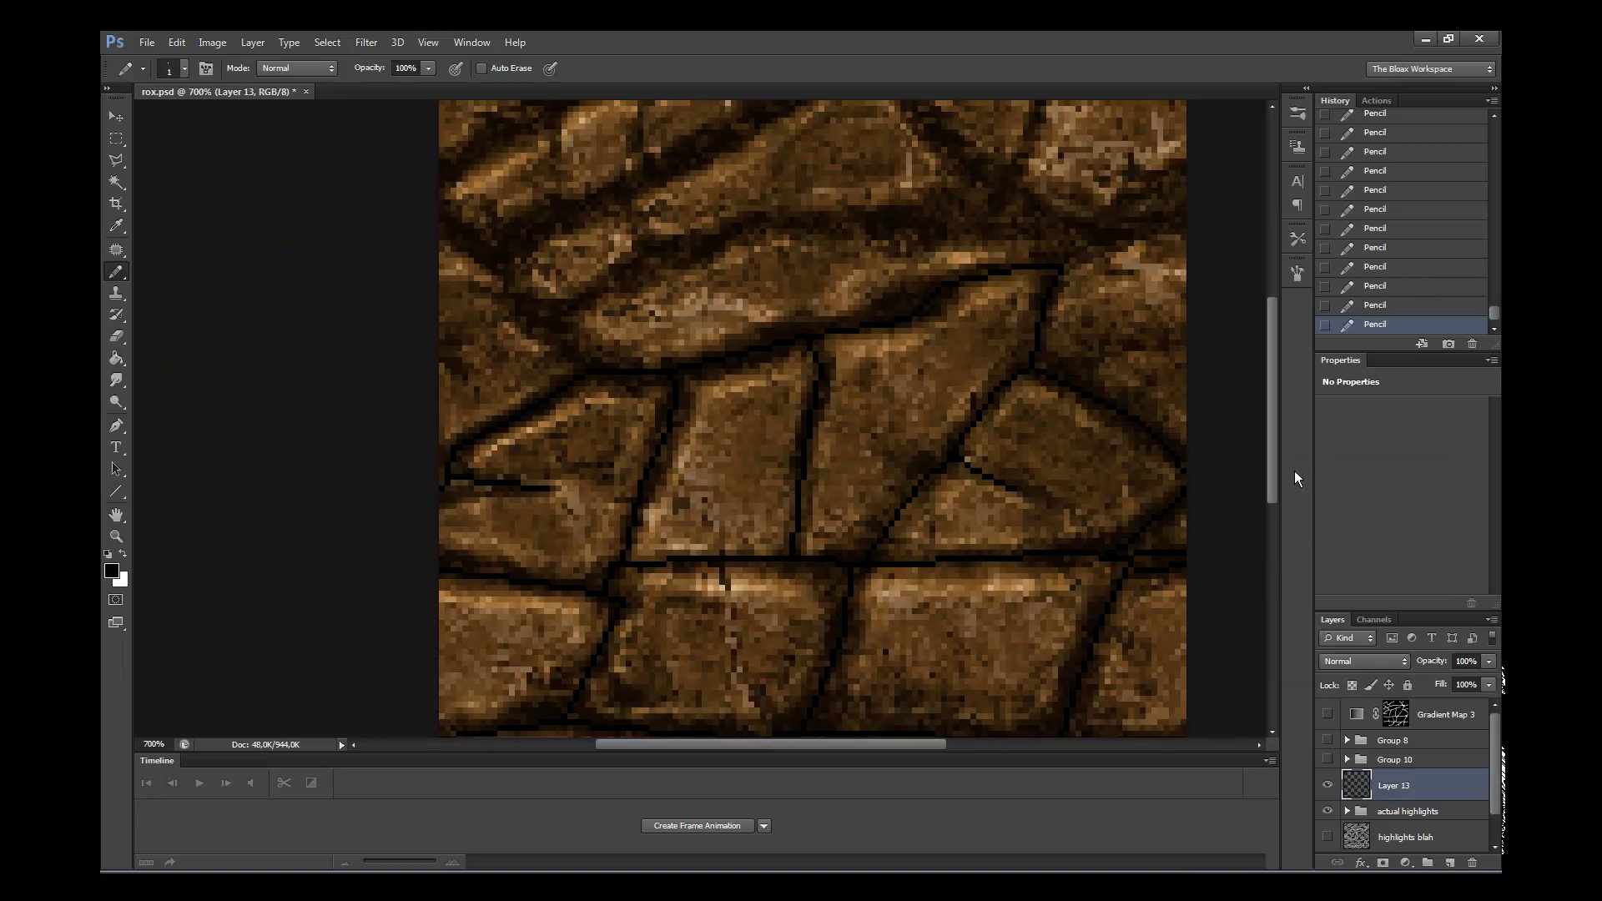
- Pencil dark cracks across the upper stones on Layer 13, extending some to the top and right tile edges
scroll(1275, 447, up, 4)
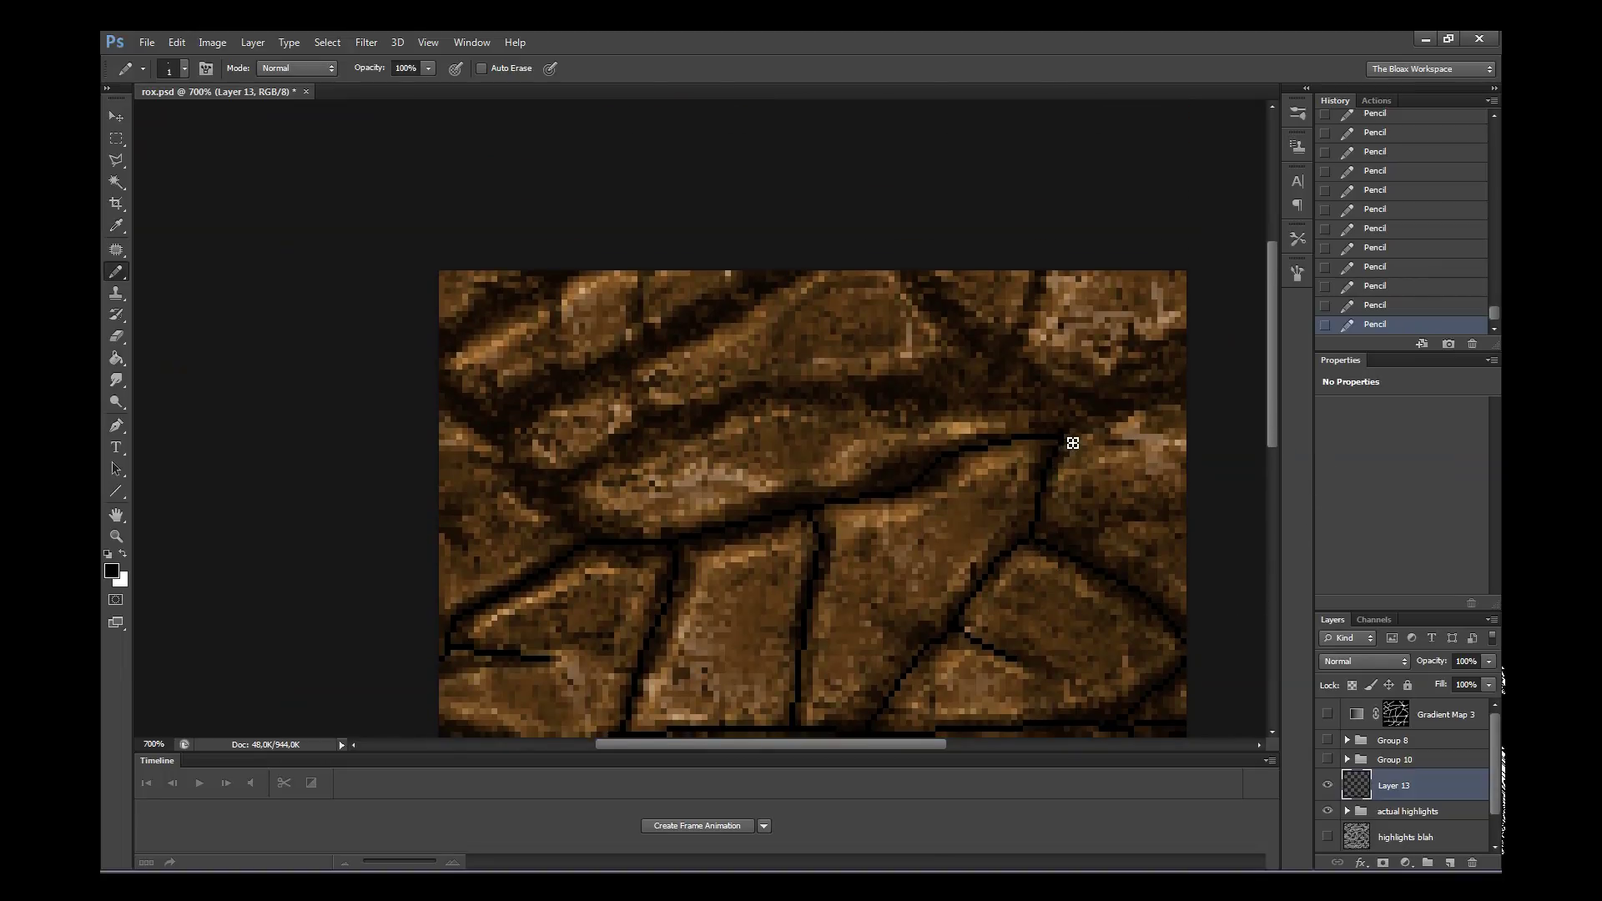
drag(1072, 442, 1204, 401)
mouse_move(1106, 415)
mouse_down()
mouse_move(1020, 359)
mouse_move(1053, 262)
mouse_up()
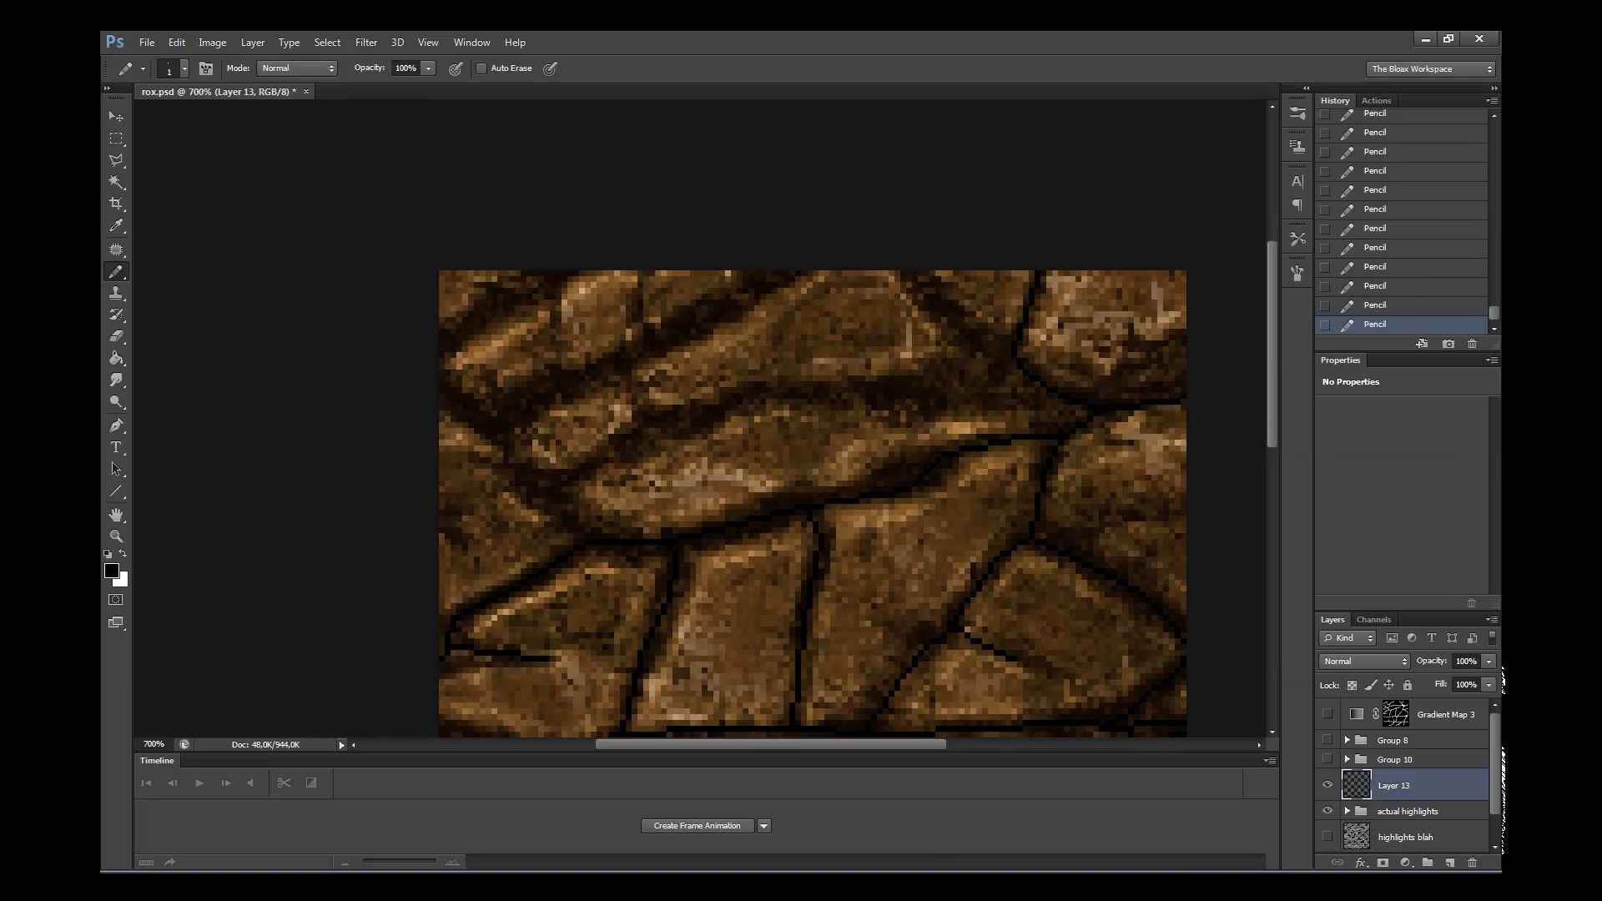
mouse_move(921, 275)
mouse_down()
mouse_move(1020, 369)
mouse_move(806, 397)
mouse_move(687, 435)
mouse_move(554, 507)
mouse_move(607, 553)
mouse_up()
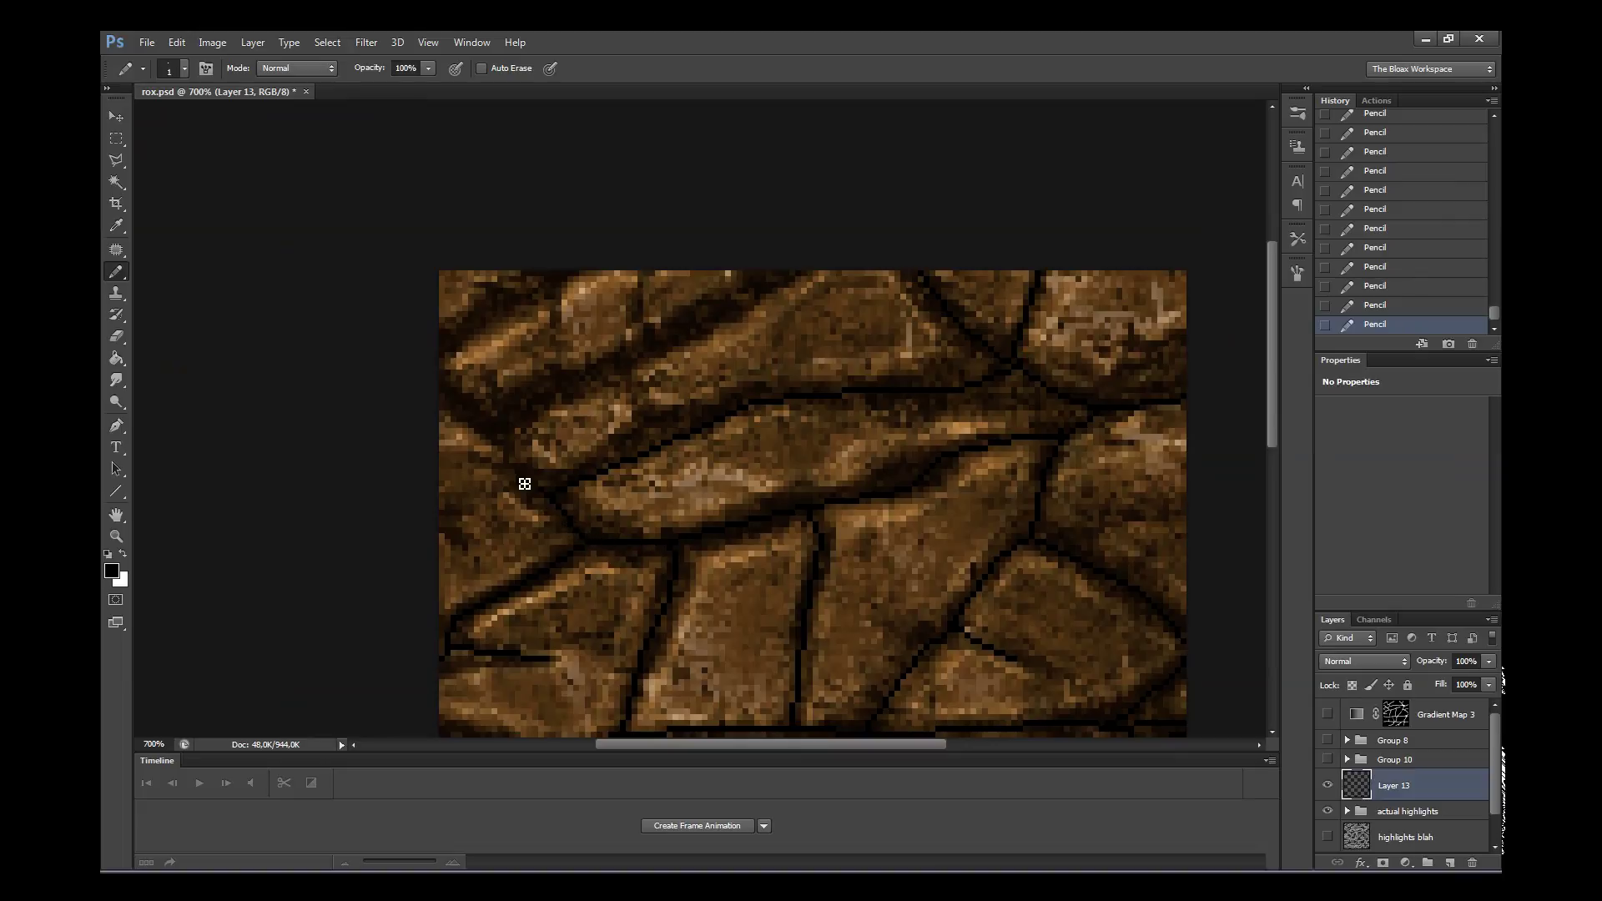
mouse_move(524, 483)
mouse_down()
mouse_move(511, 445)
mouse_move(622, 381)
mouse_up()
drag(713, 428, 639, 394)
drag(488, 301, 469, 348)
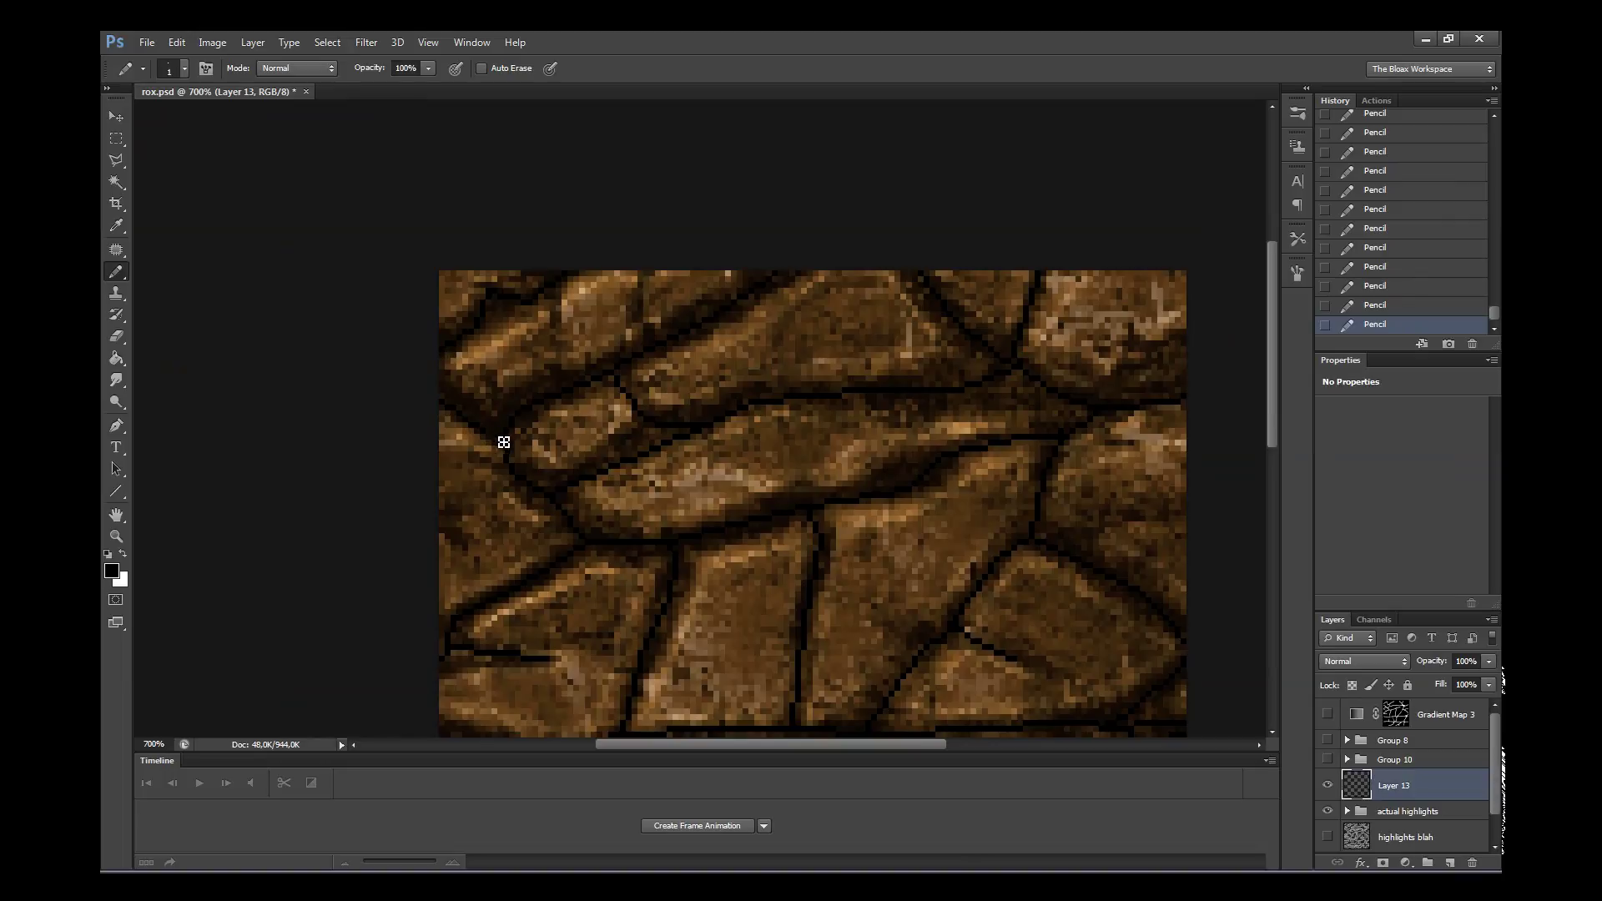
mouse_move(1273, 418)
mouse_down()
mouse_move(1265, 544)
mouse_move(1261, 444)
mouse_up()
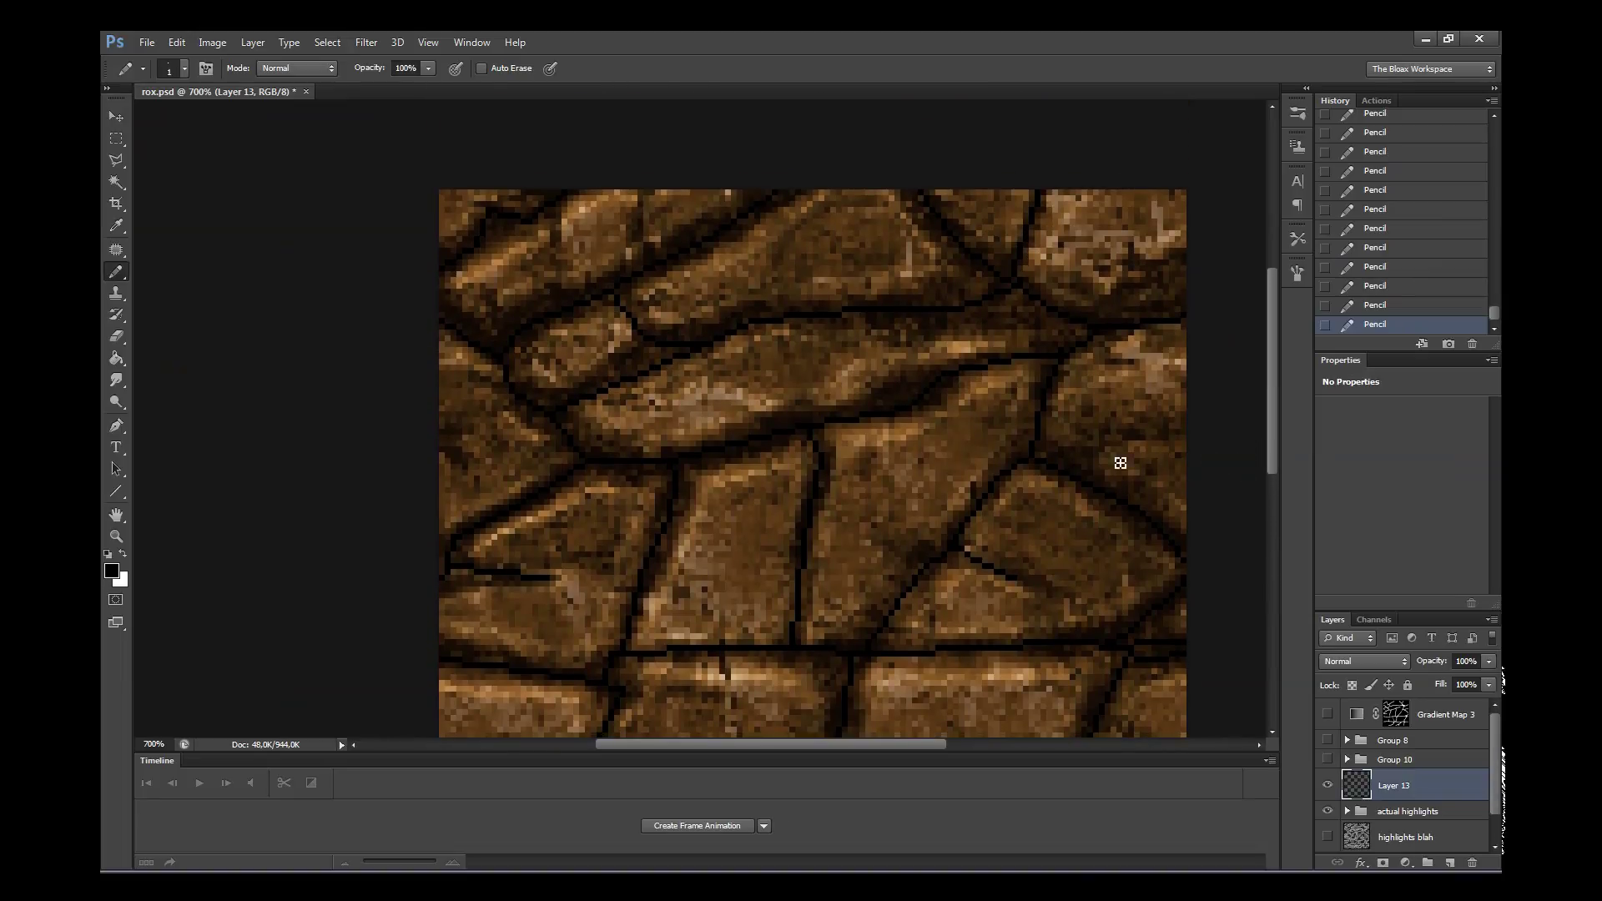
click(367, 42)
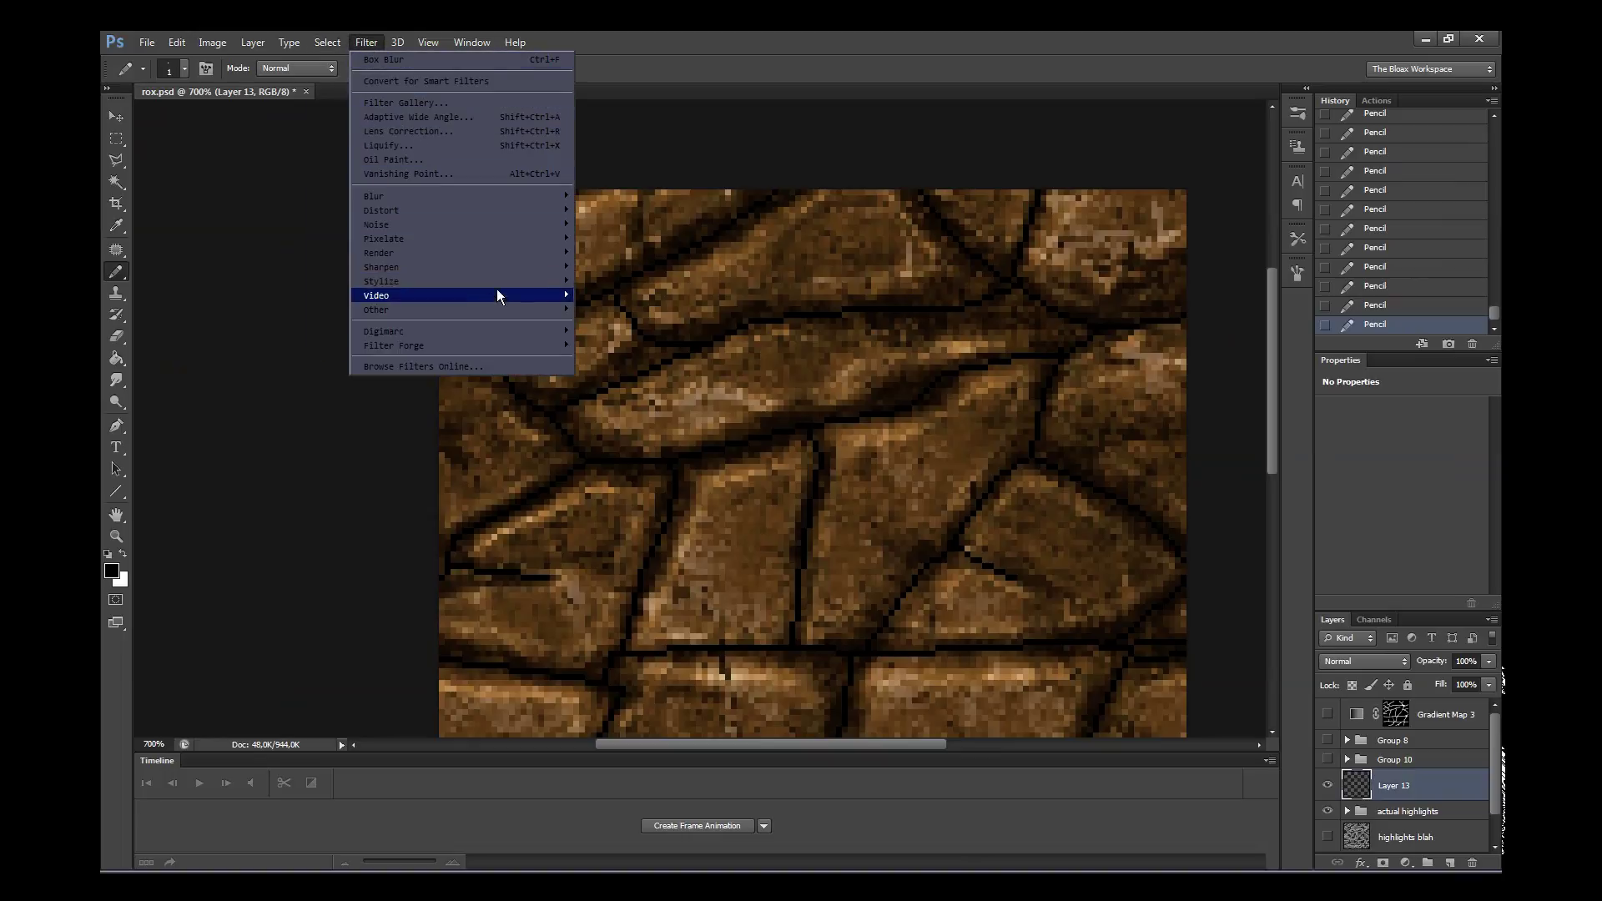
- Offset the crack layer -64, -64 with Wrap Around, then repeat on the Background
mouse_move(375, 309)
click(607, 366)
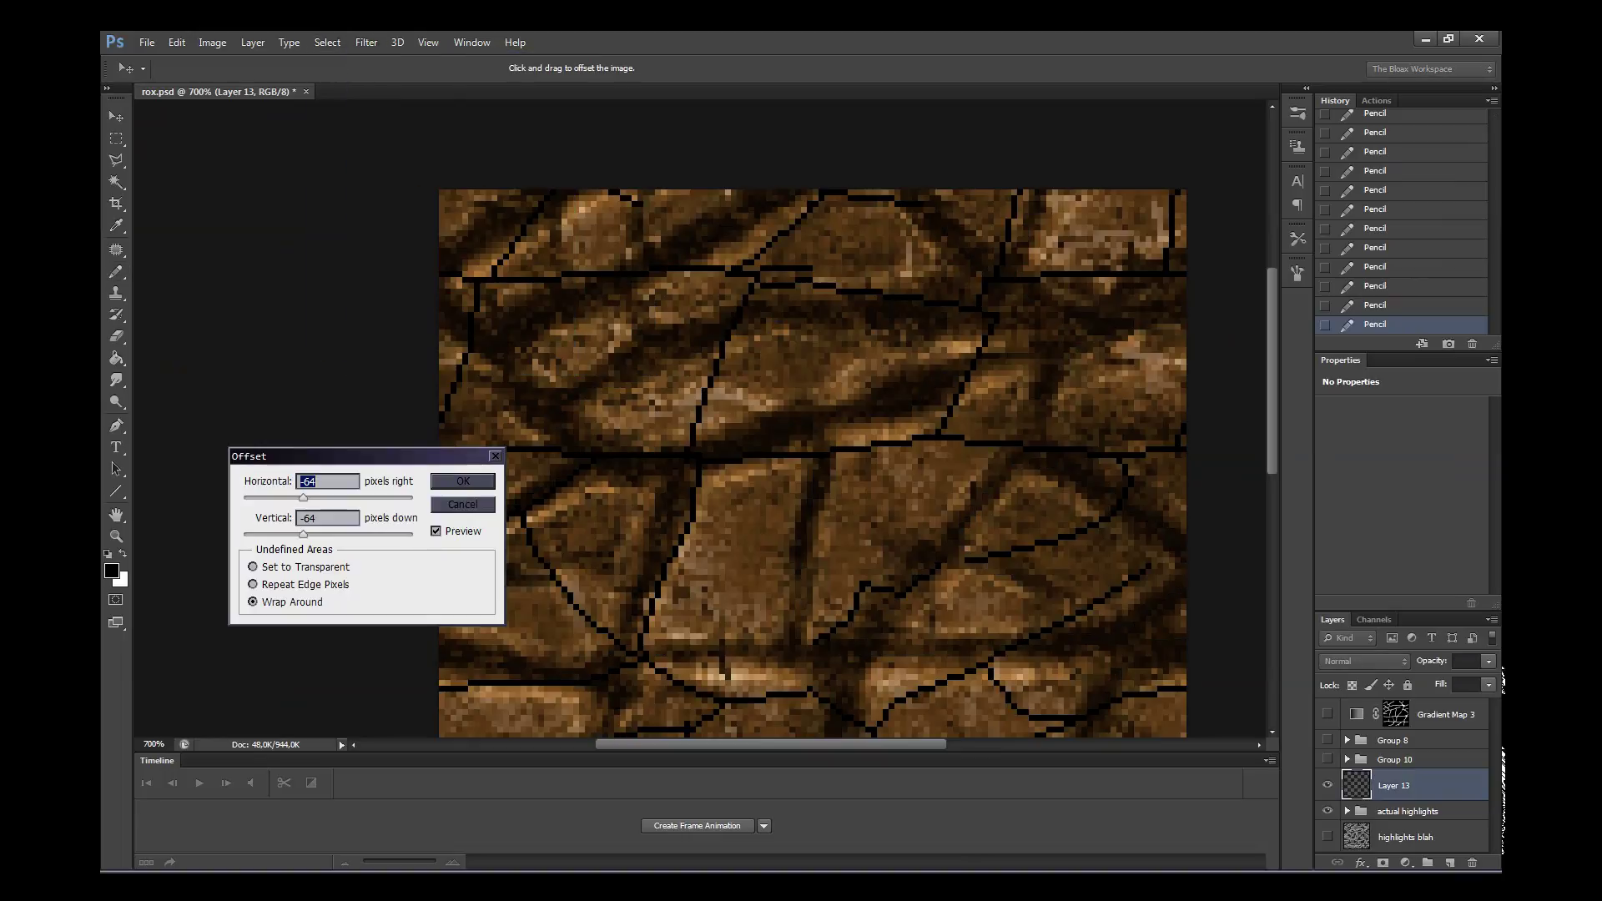
key(Return)
scroll(1418, 801, down, 1)
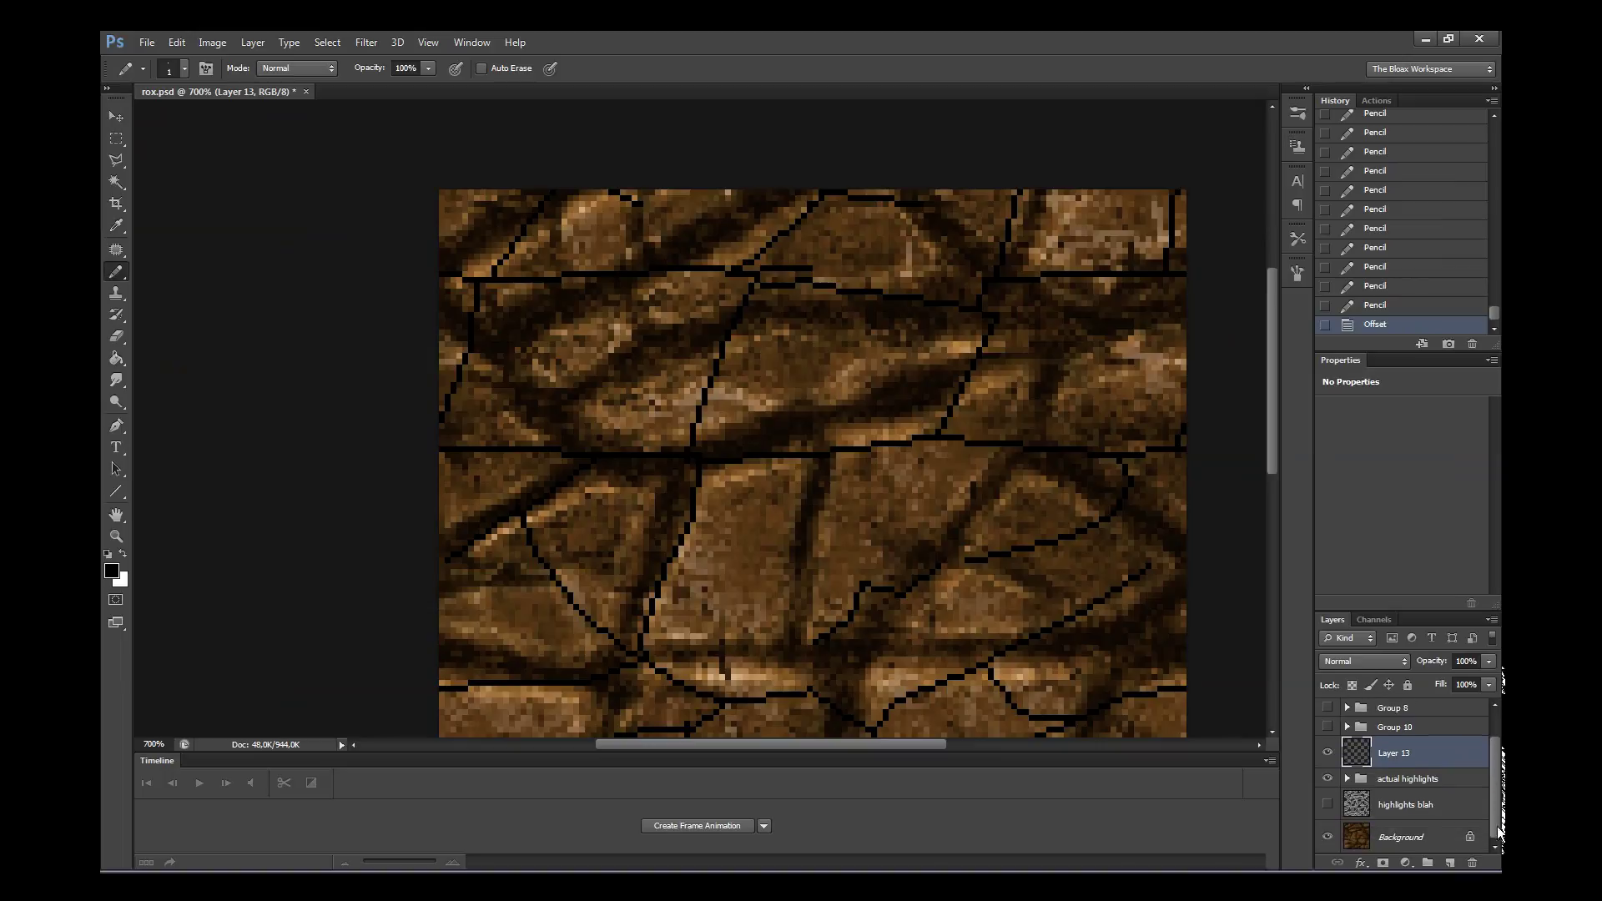
click(1435, 834)
key(ctrl+f)
- Add a new layer filled with white as a backing to inspect the cracks
key(ctrl+shift+alt+n)
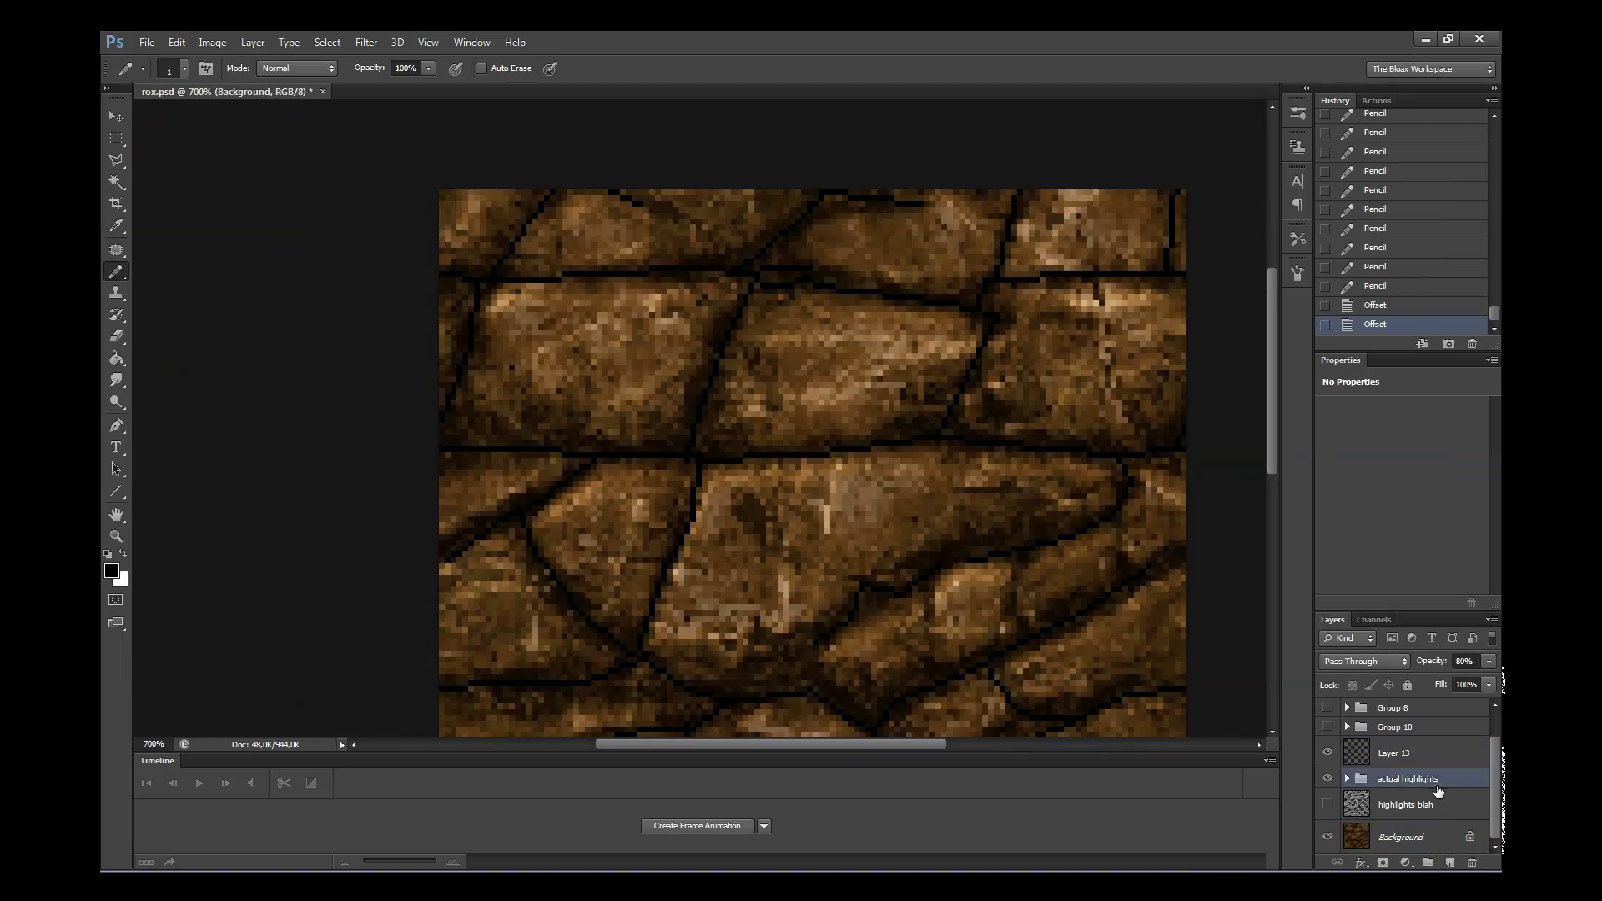
key(g)
key(x)
click(723, 450)
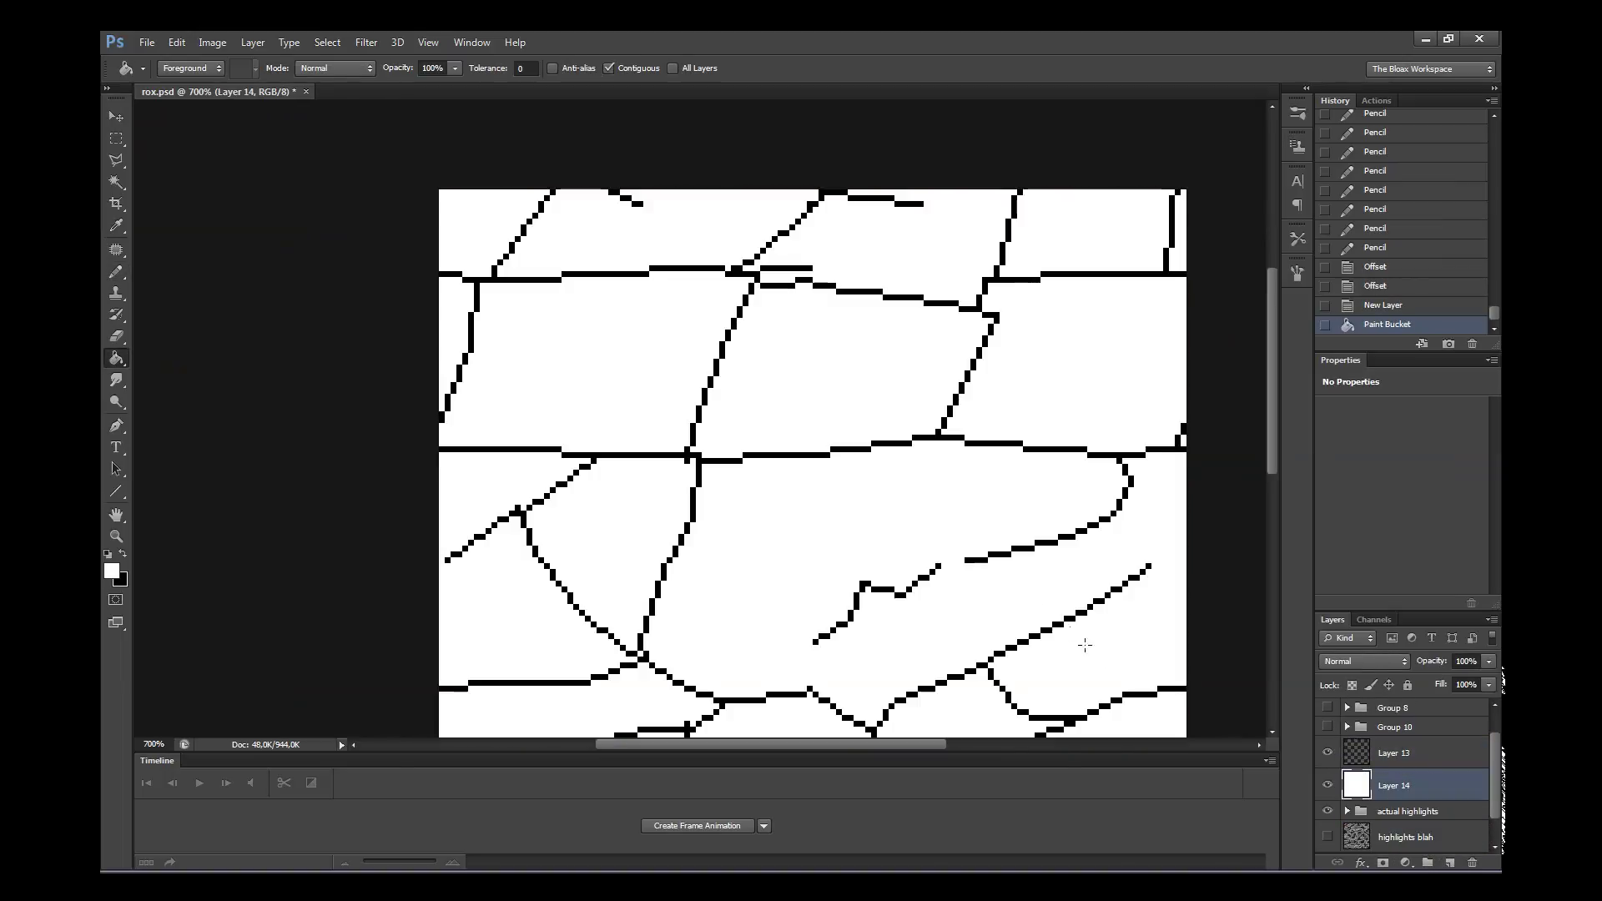
drag(1273, 457, 1275, 556)
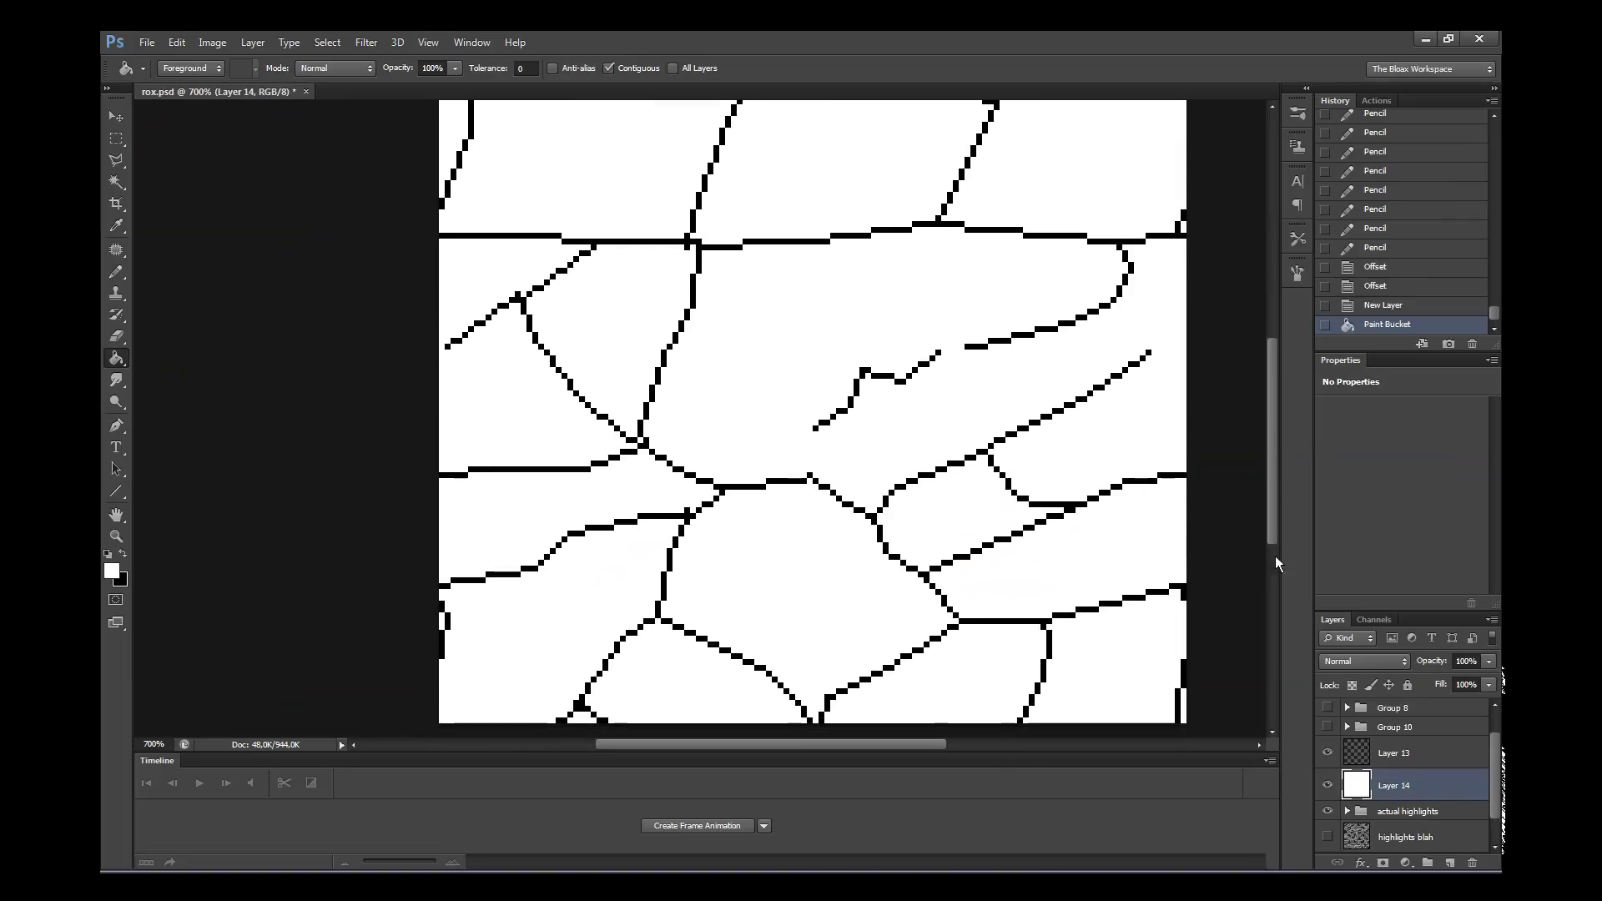
- Close the gaps in the black crack lines on Layer 13 and join a crack end to its junction
click(1393, 753)
key(b)
key(x)
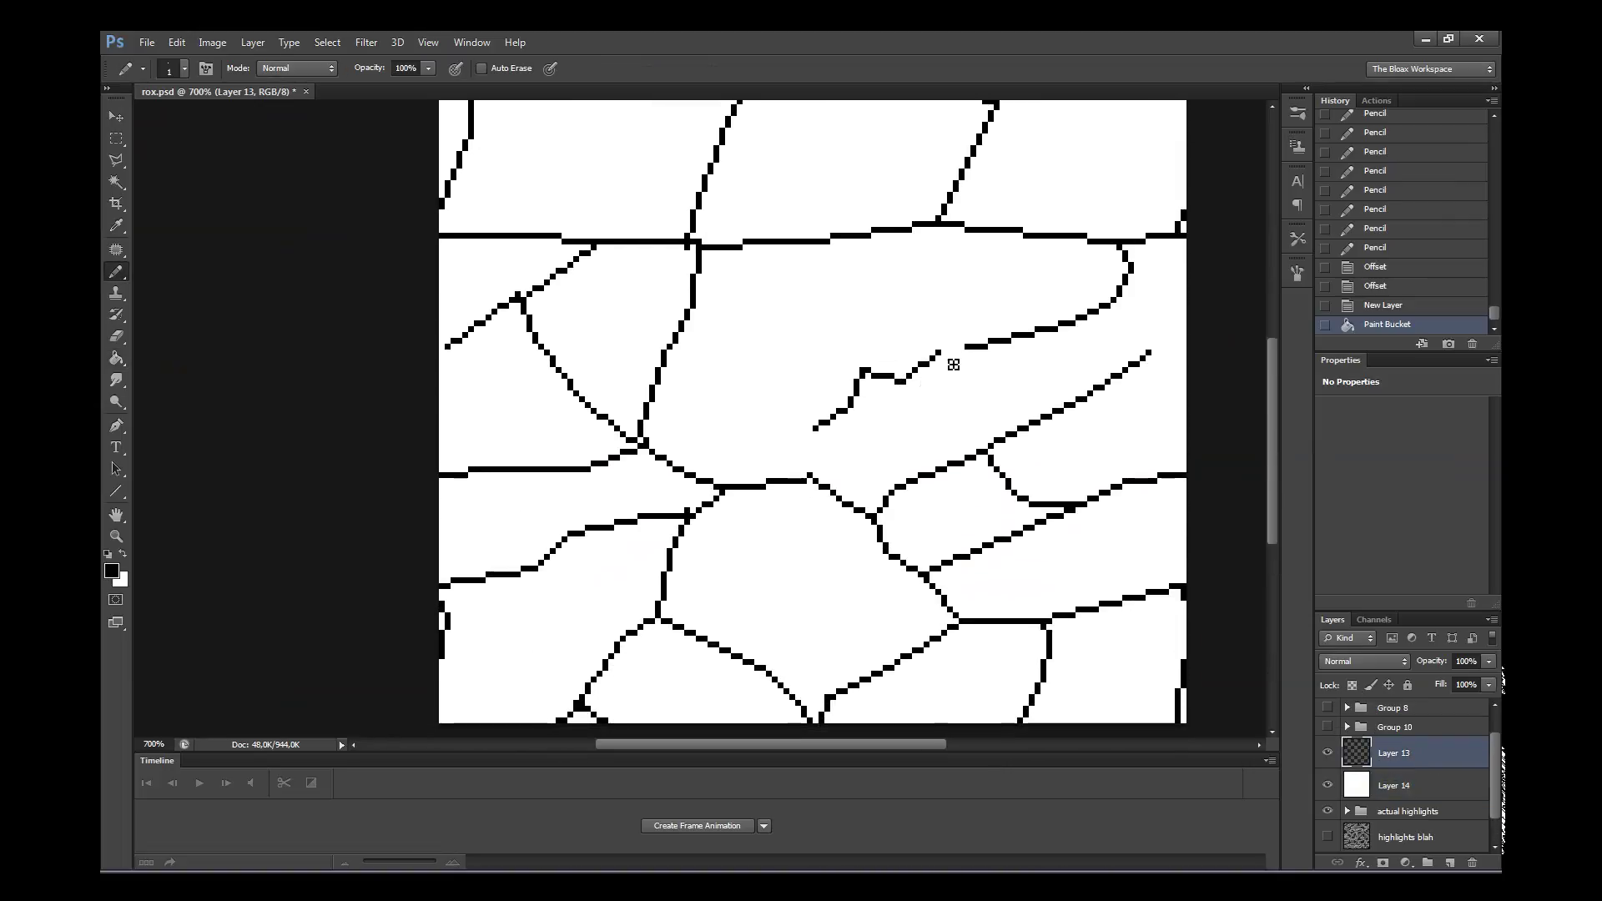
click(946, 351)
click(952, 348)
click(949, 348)
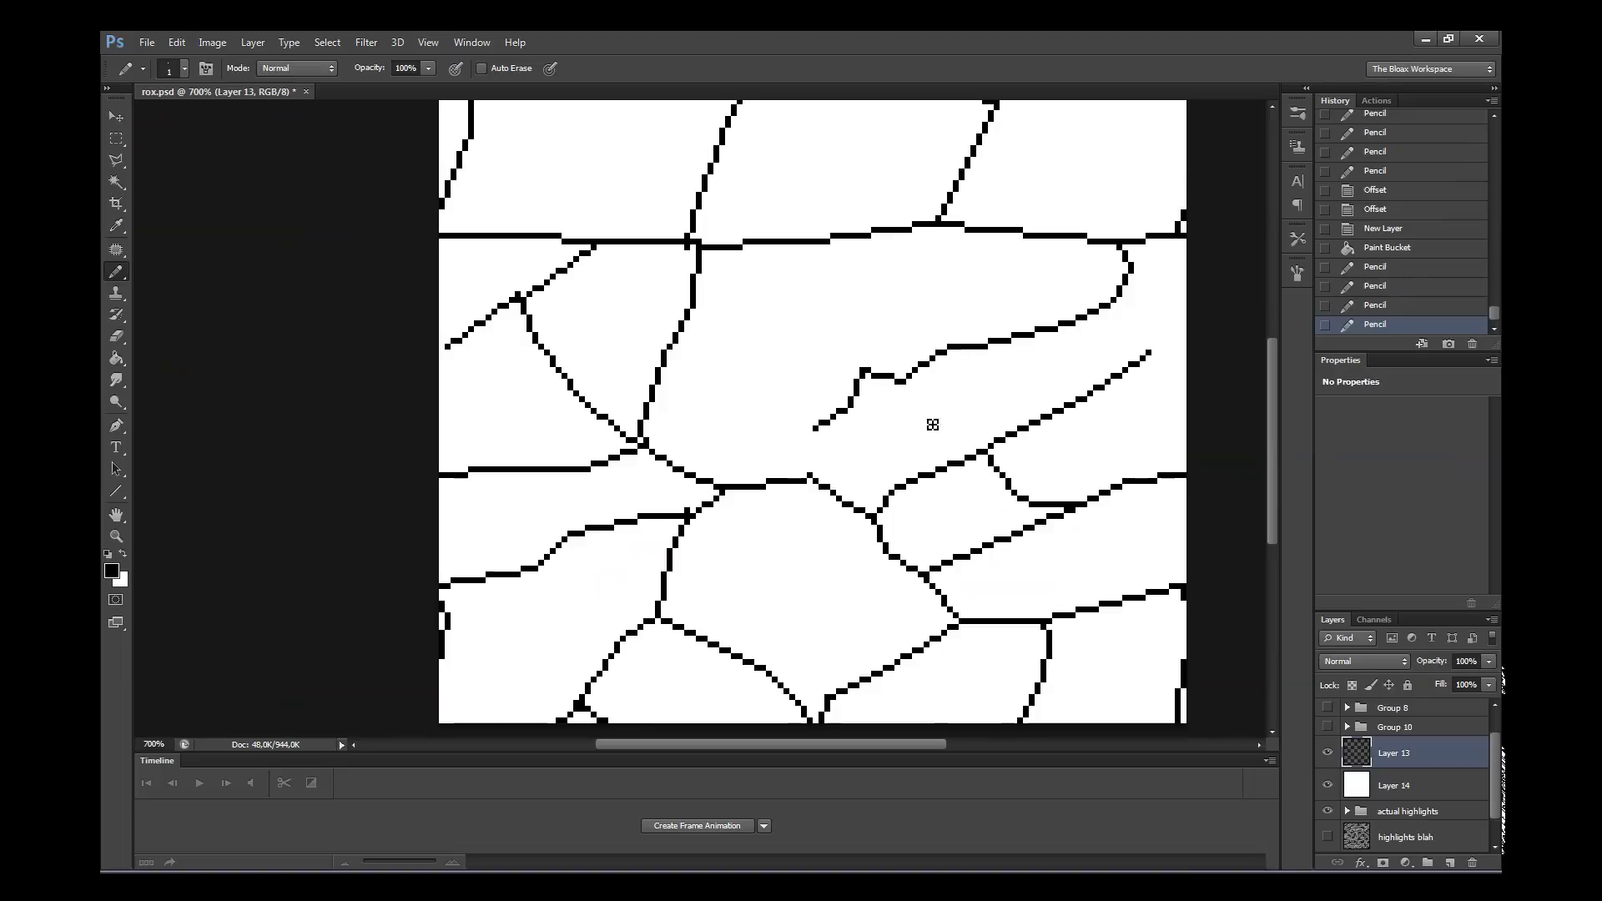
click(814, 433)
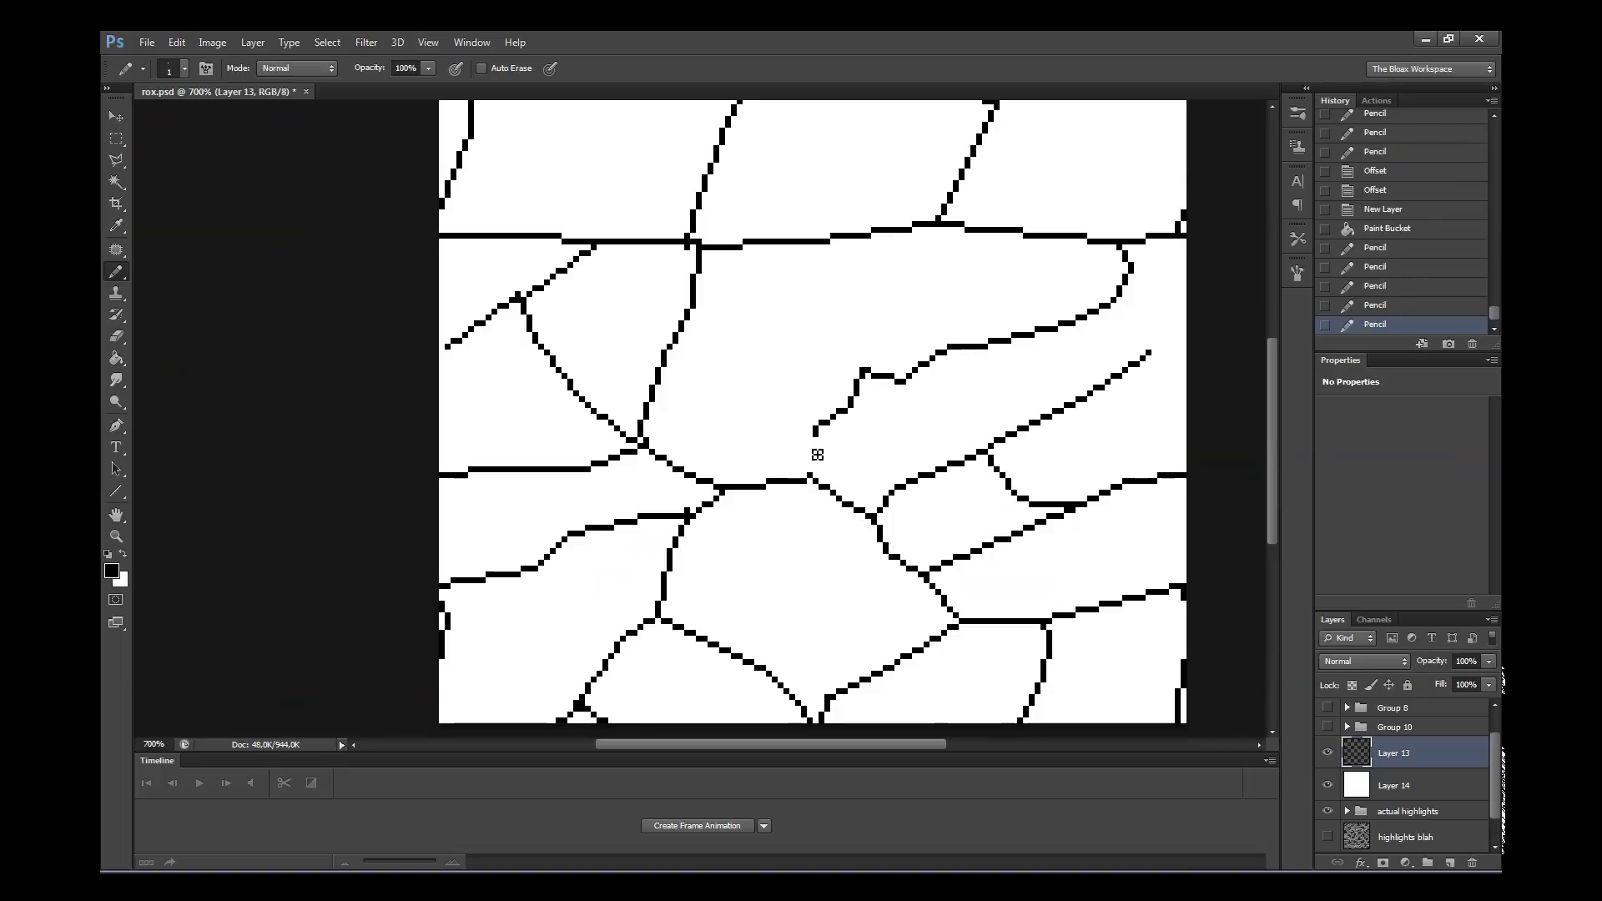
click(809, 446)
drag(817, 470, 809, 450)
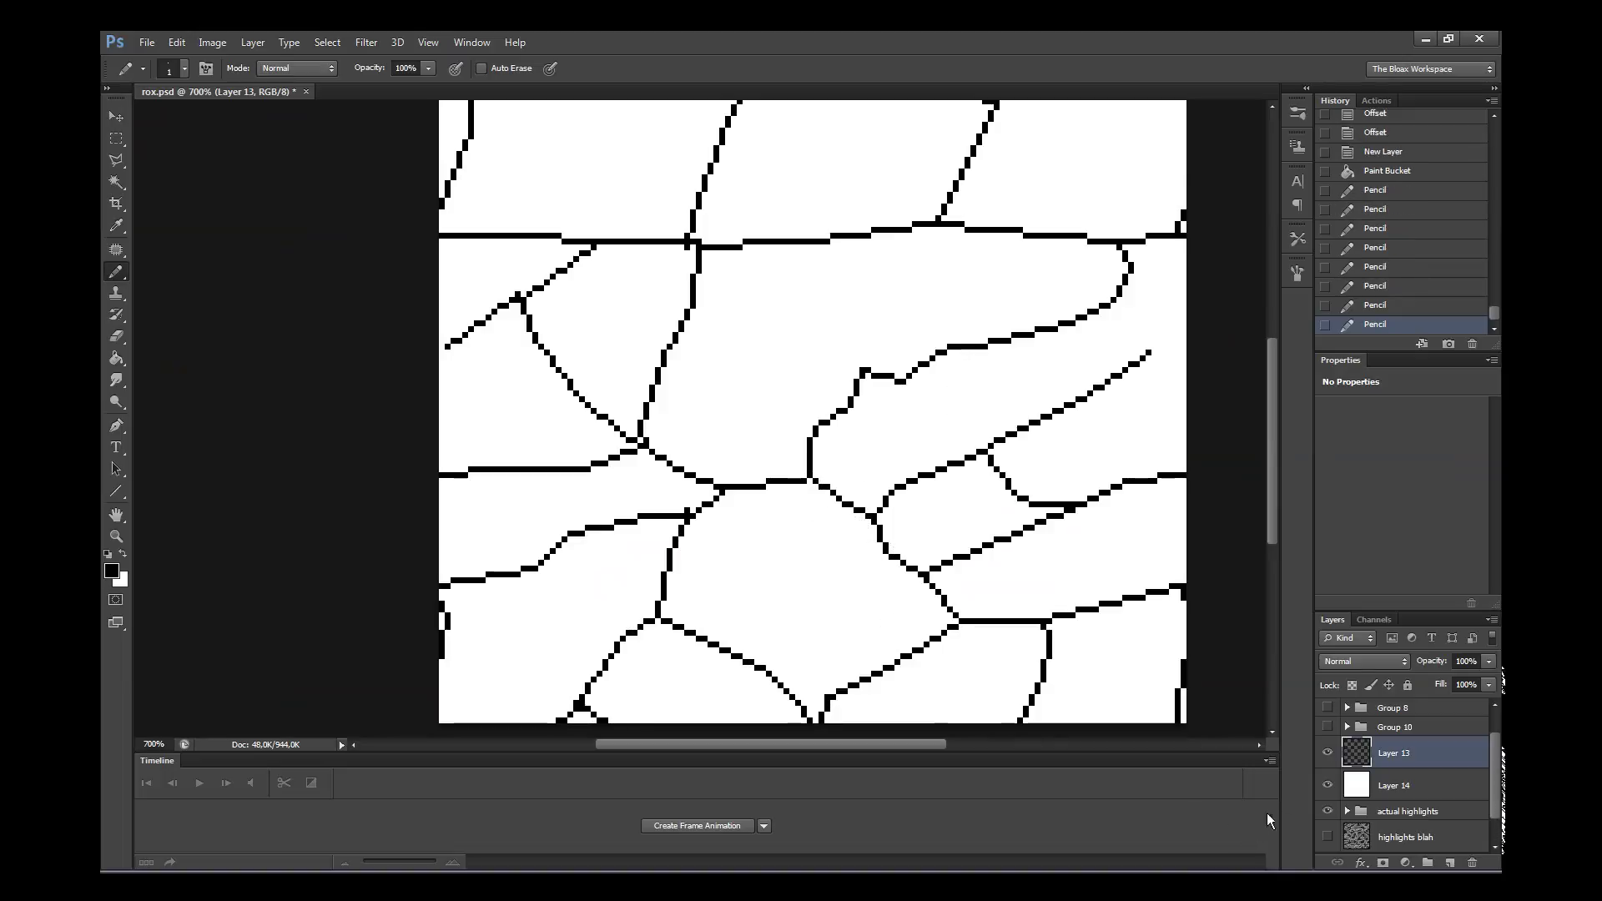
- Toggle the white backing layer to check the cracks, adding a crack pixel near the bottom edge
click(1328, 785)
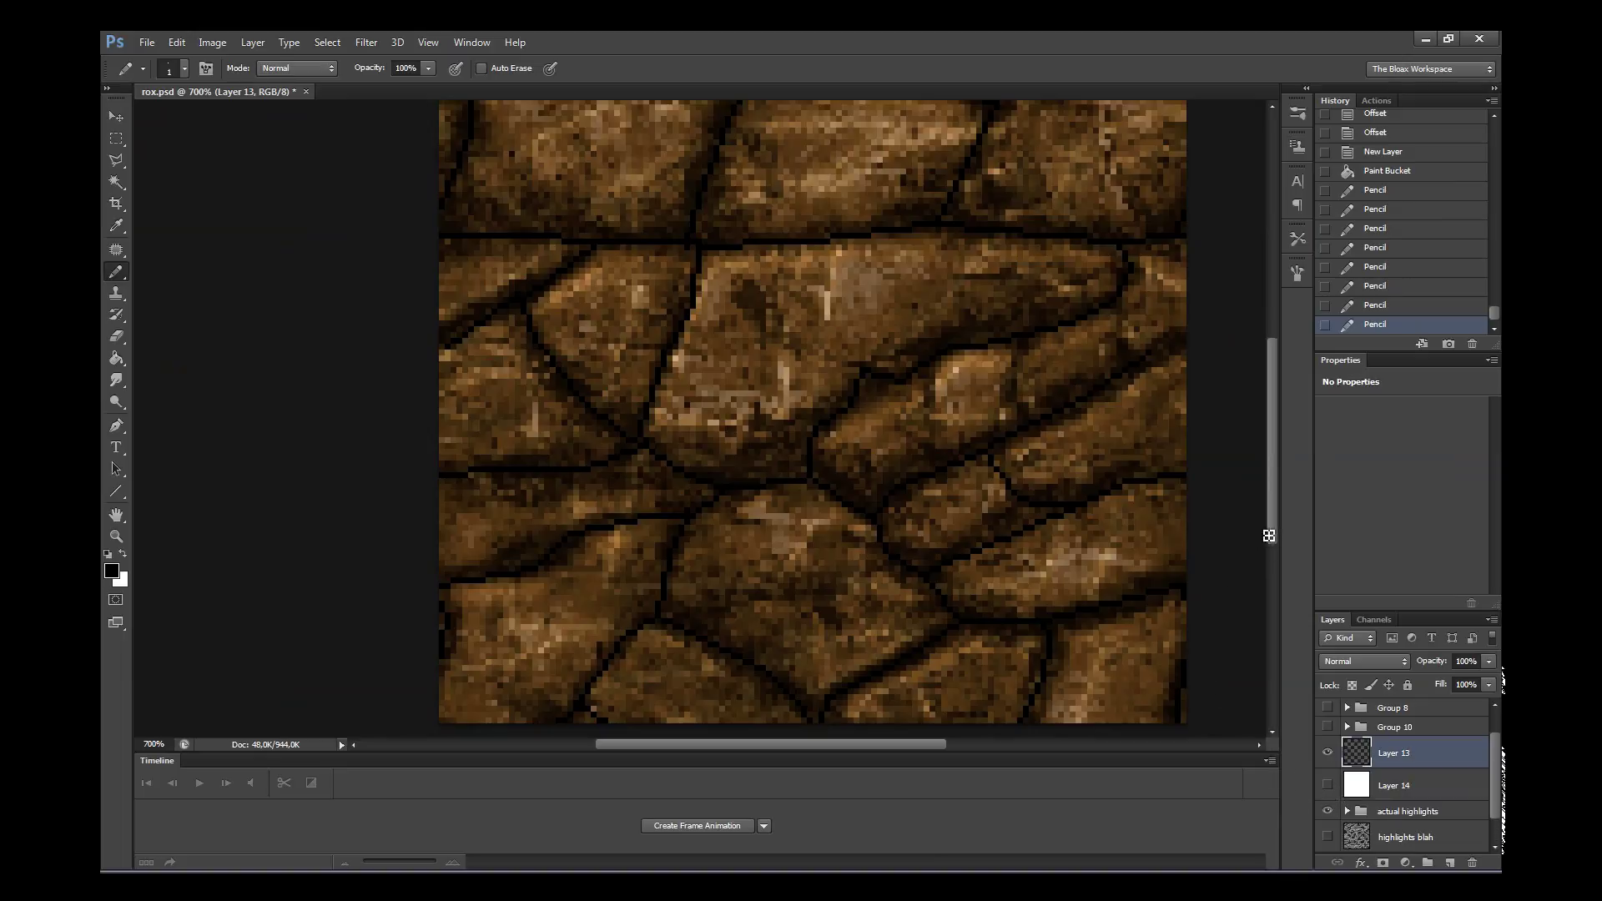
drag(1273, 531, 1274, 553)
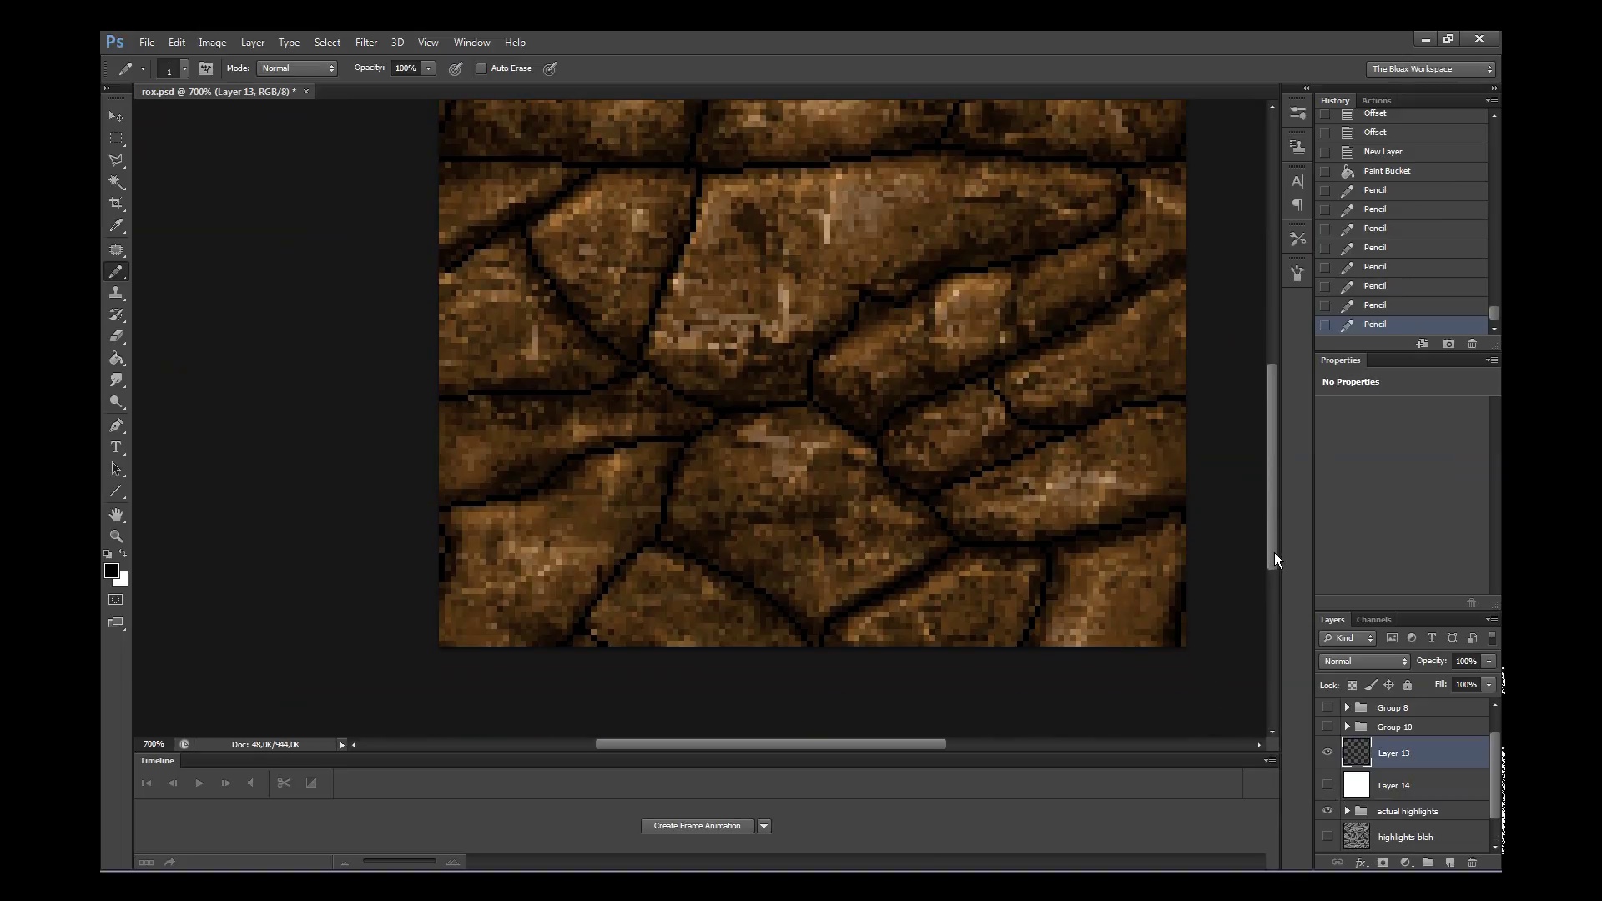
click(823, 649)
mouse_move(1277, 524)
mouse_down()
mouse_move(1244, 433)
mouse_move(1218, 436)
mouse_up()
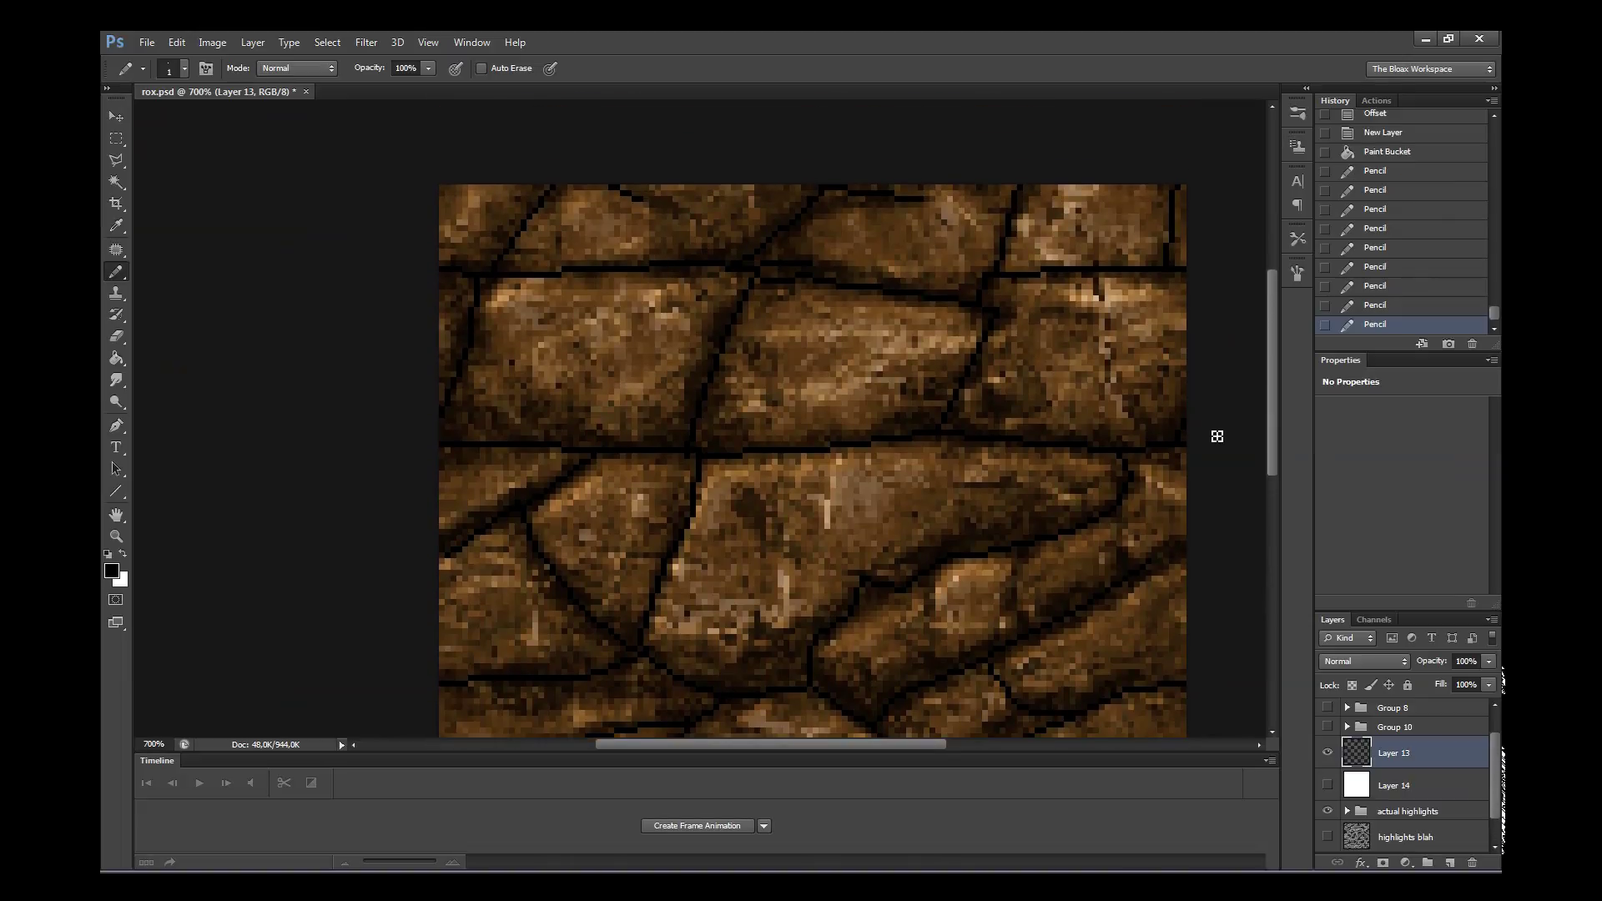
click(1327, 785)
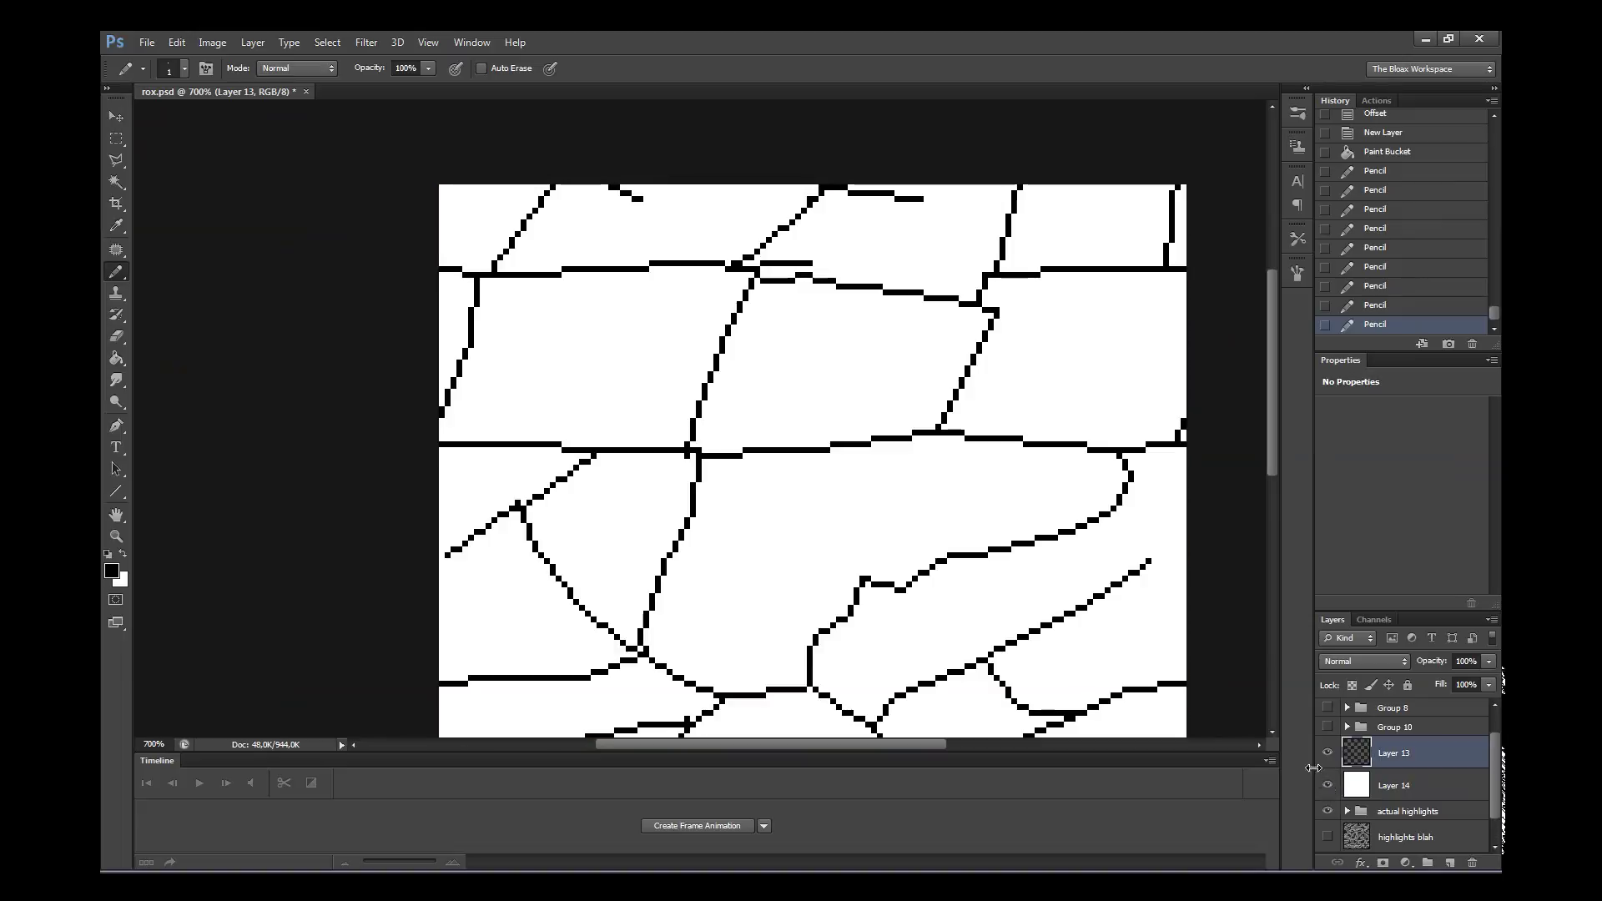
click(1353, 781)
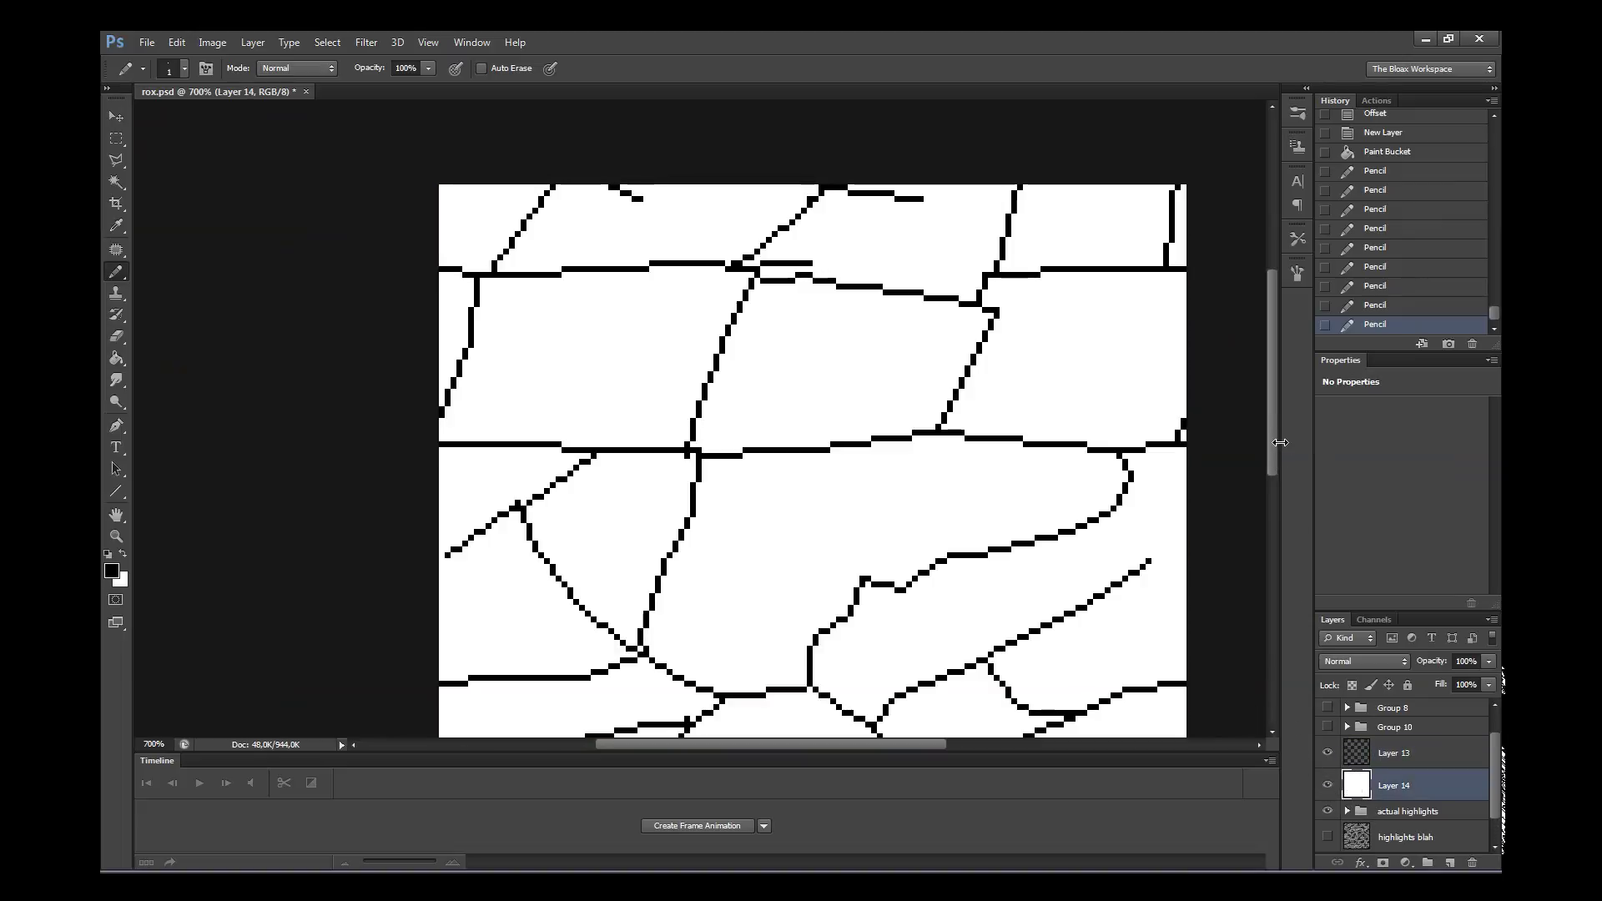
drag(1279, 442, 1280, 463)
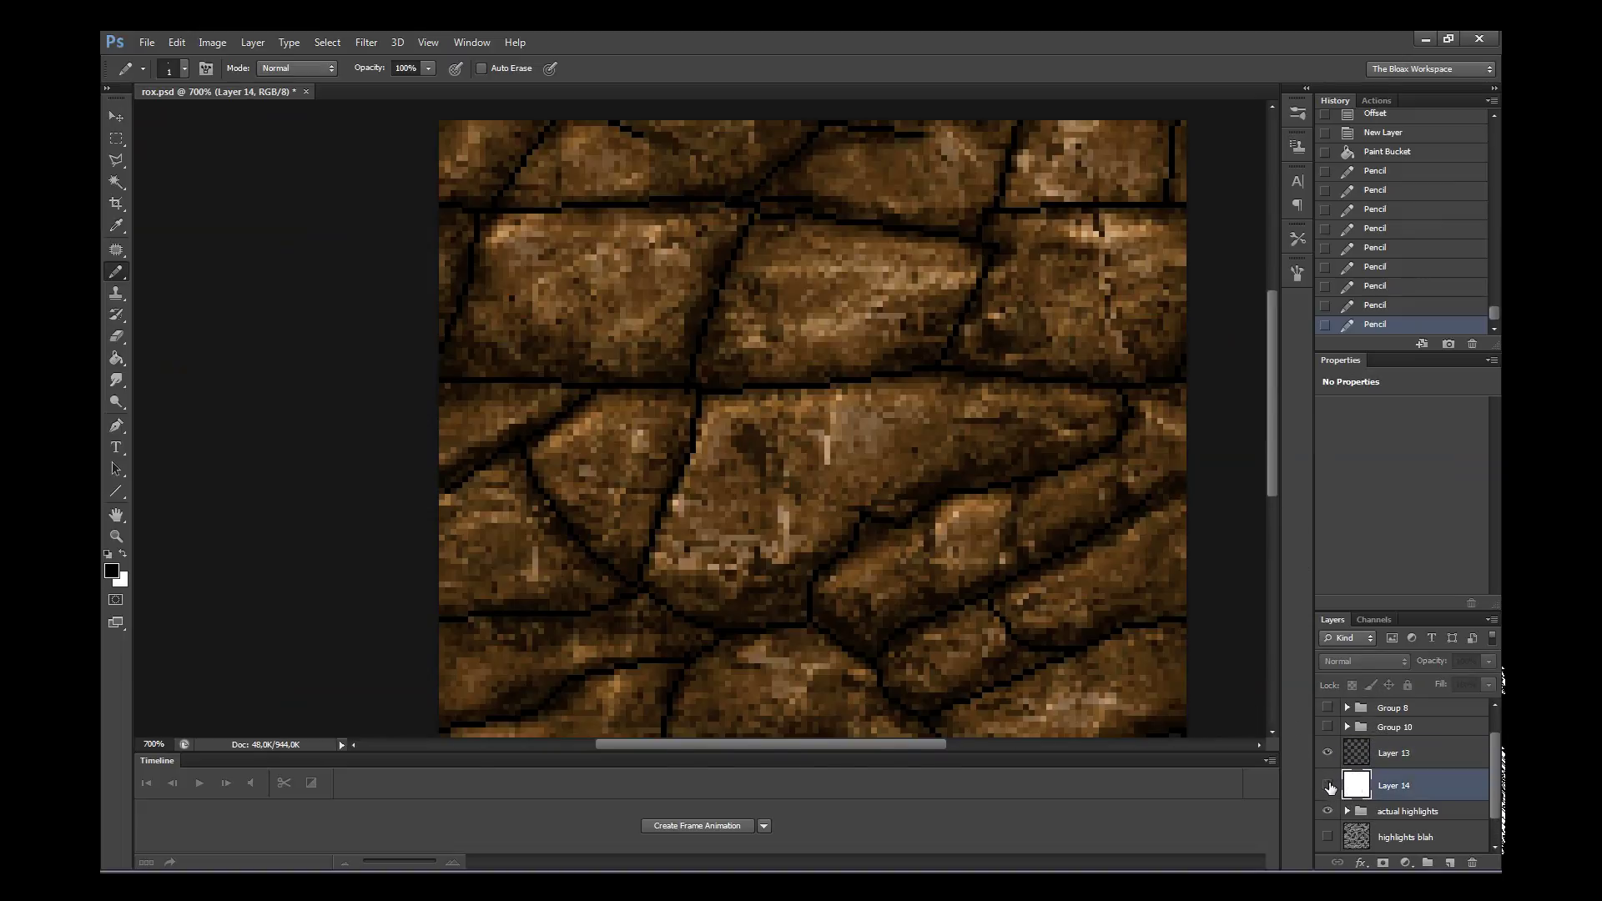
click(1326, 786)
click(1360, 753)
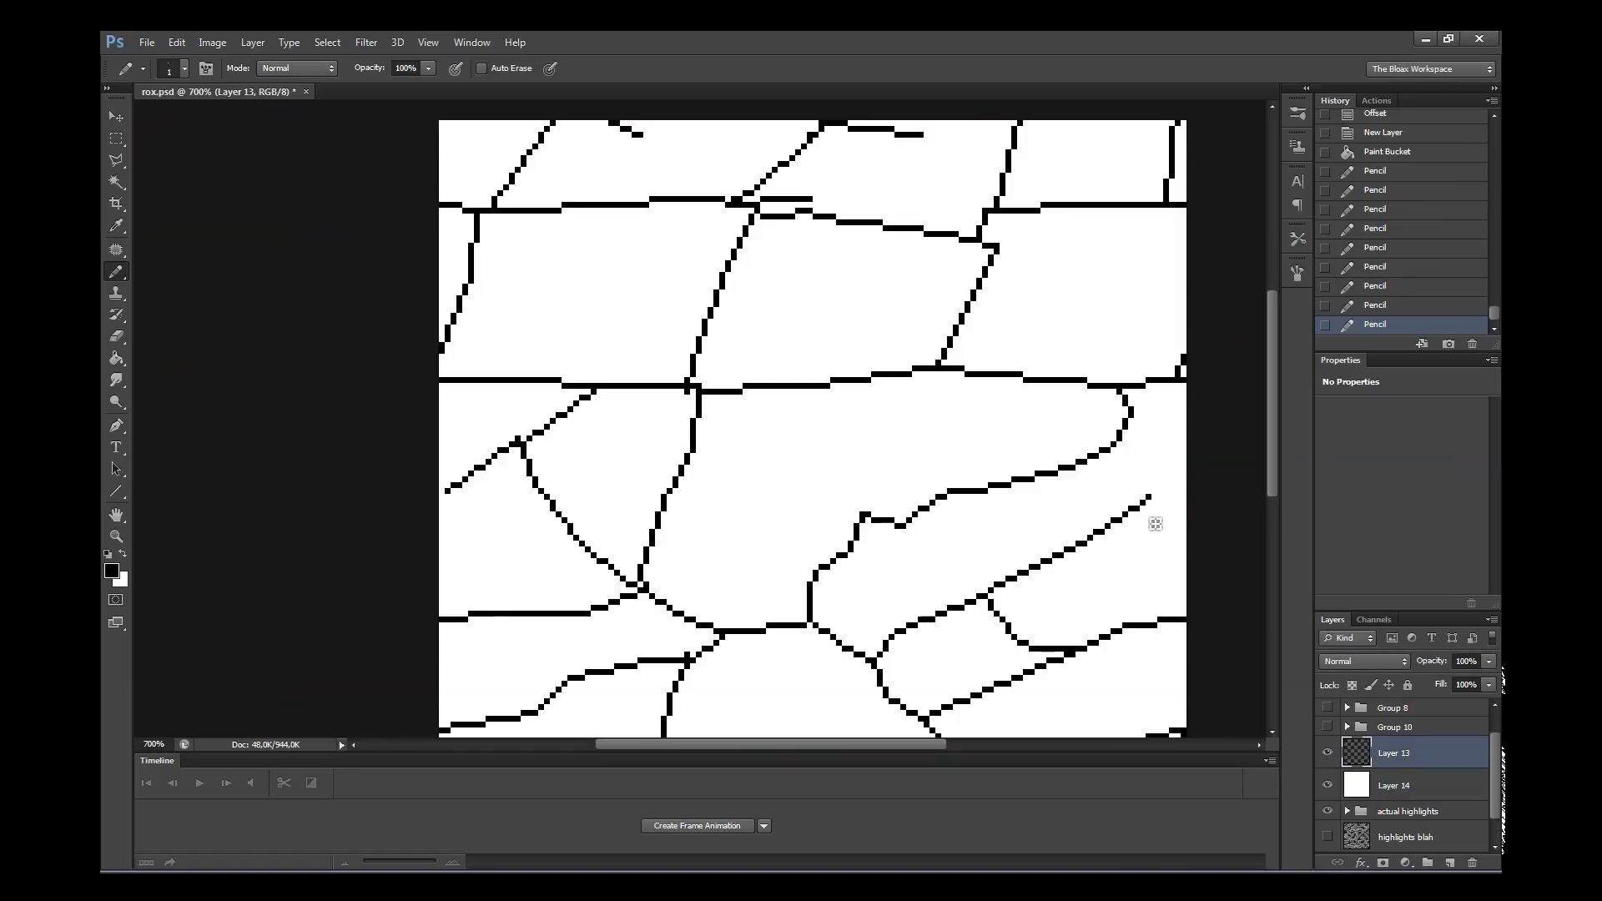
- Extend the diagonal crack to the right edge, erase a stray pixel, and hide the white layer
click(1157, 492)
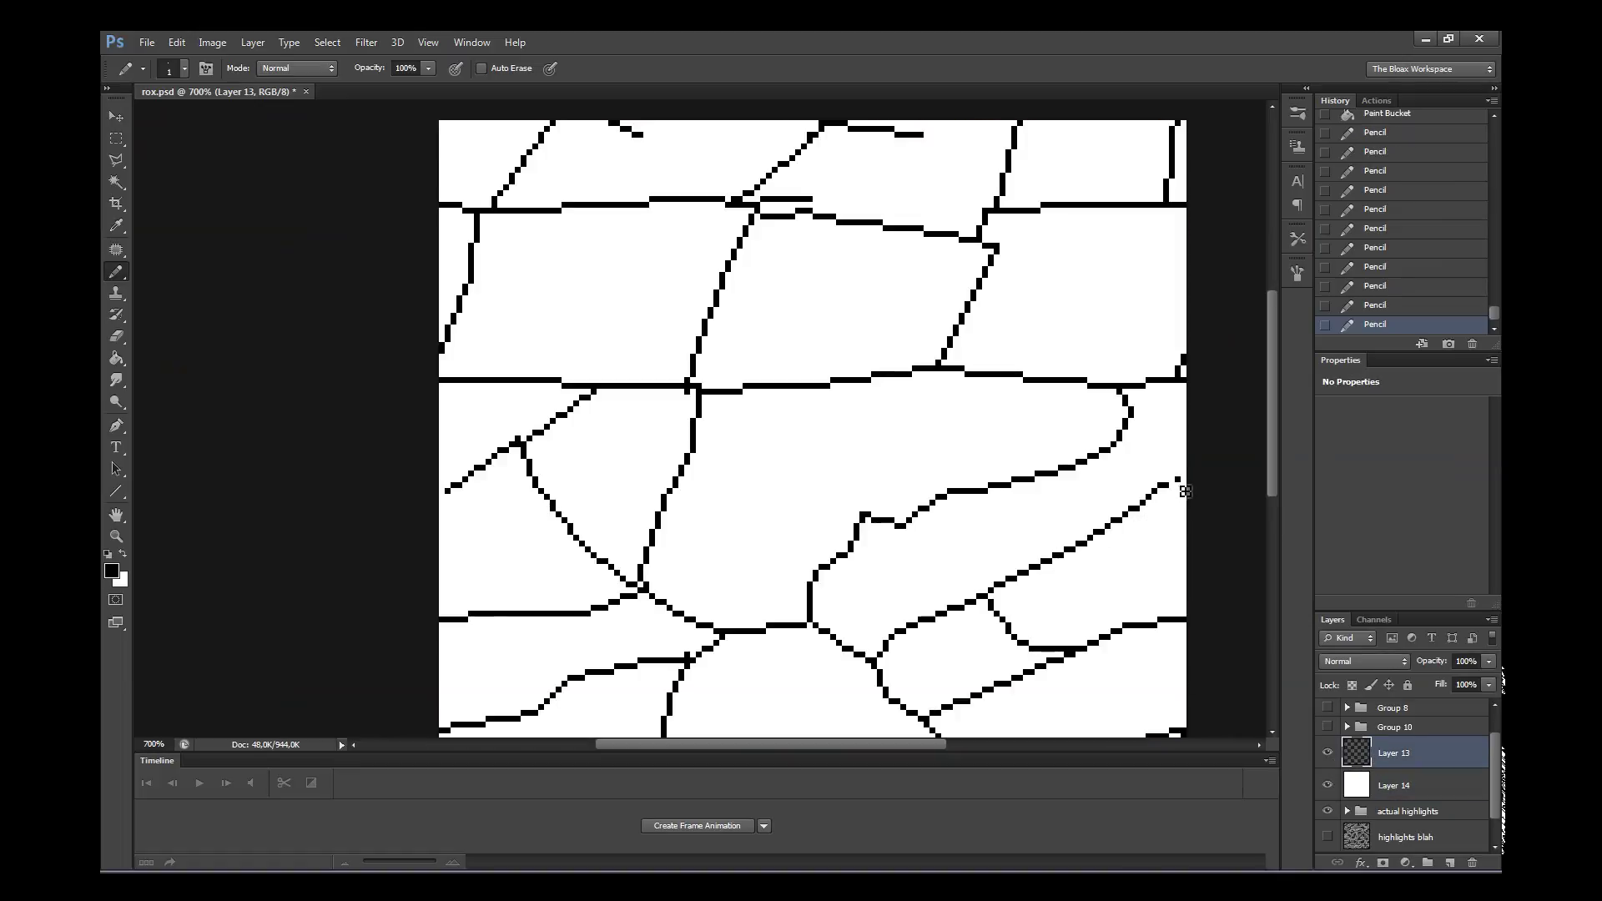
click(1183, 482)
key(e)
click(1188, 499)
key(b)
click(1328, 785)
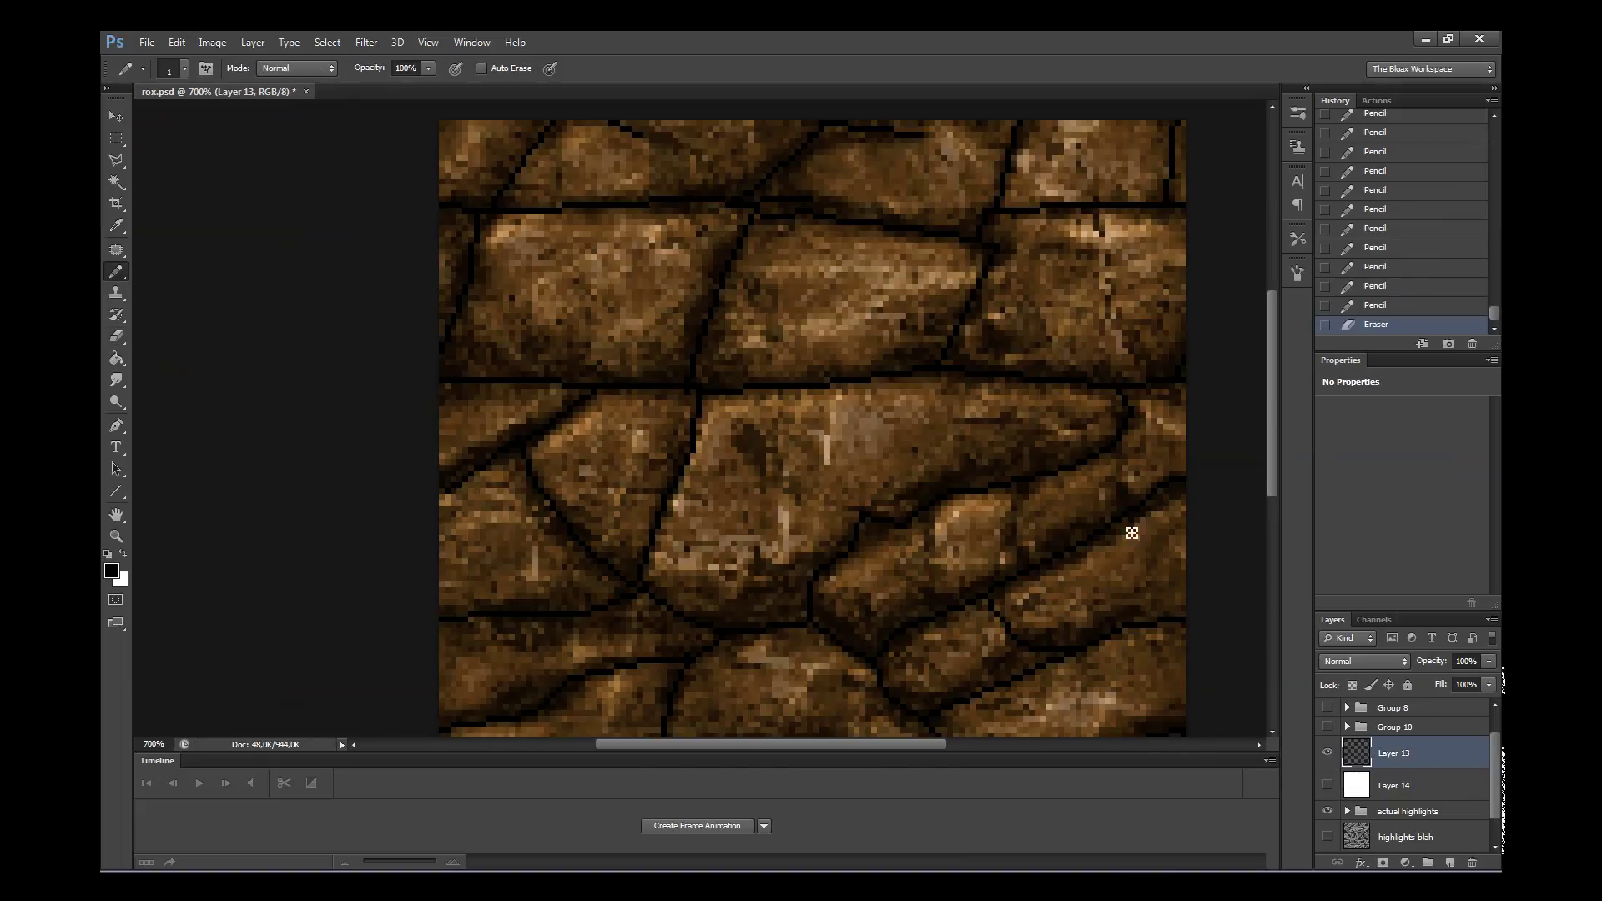
- Draw a short crack stroke and a straight crack running down-right across the stone
drag(1275, 430, 1275, 417)
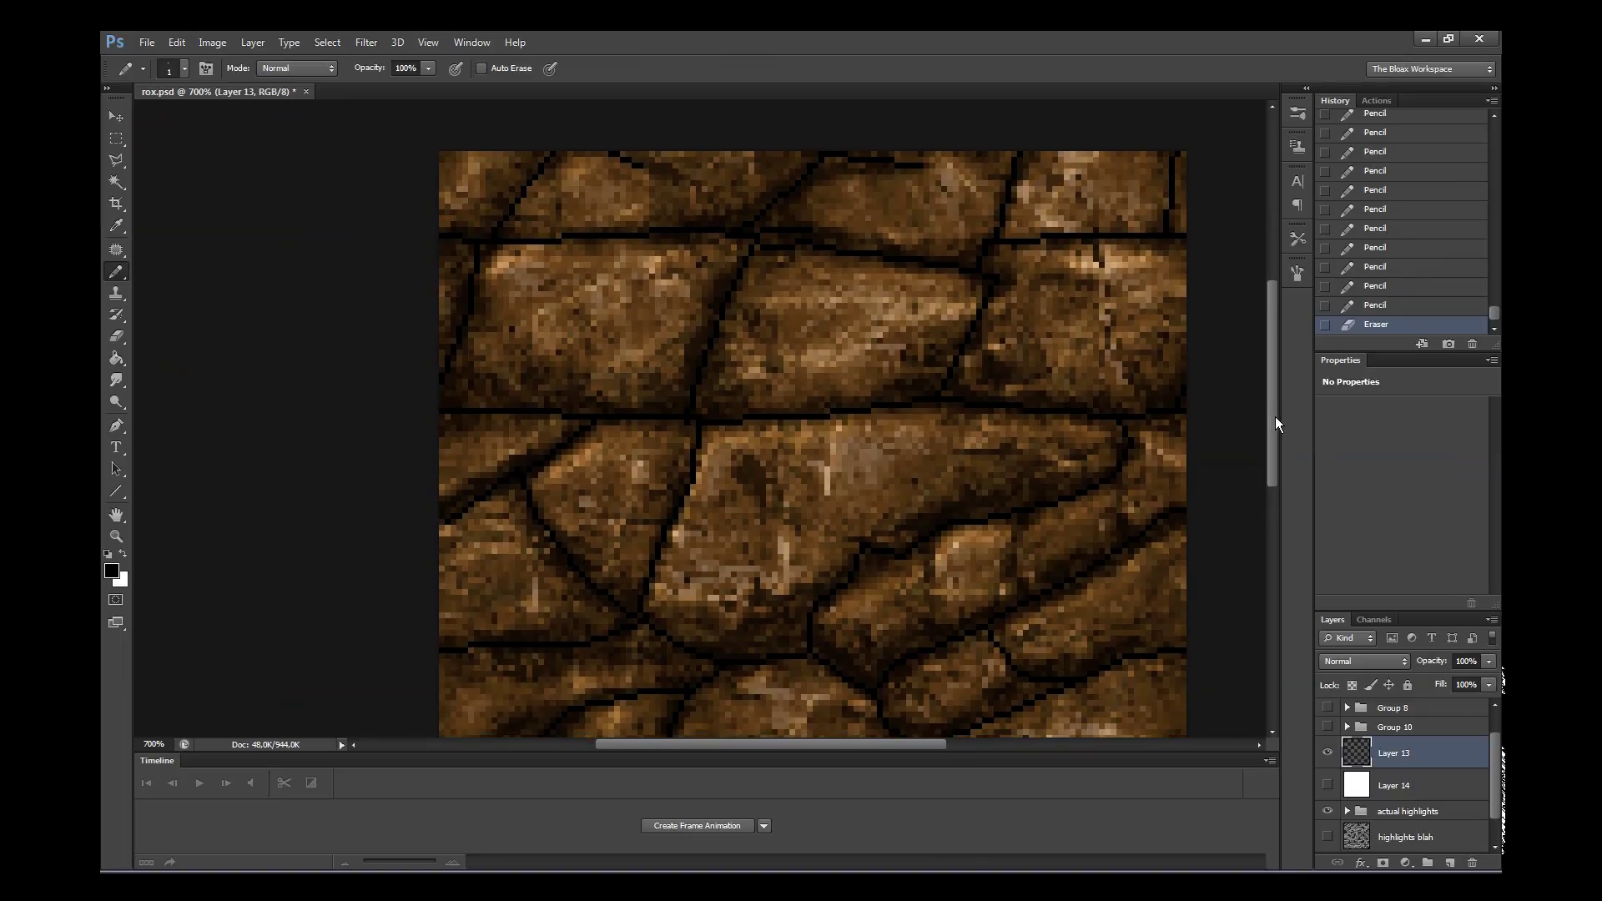
scroll(1275, 424, down, 1)
scroll(1273, 423, down, 1)
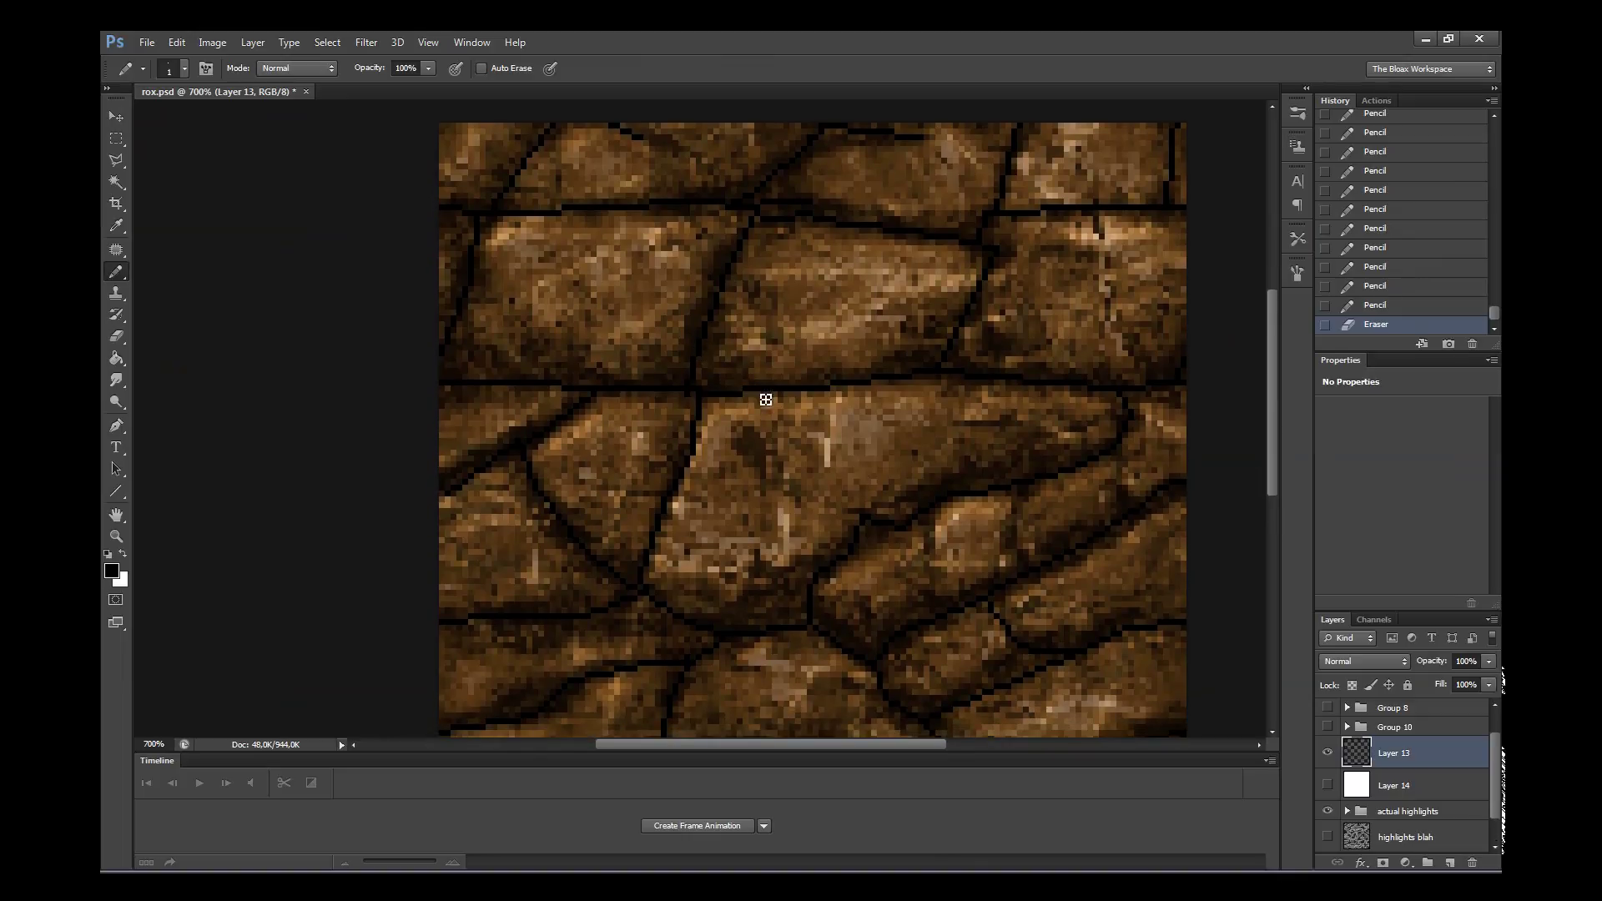
drag(1276, 385, 1284, 343)
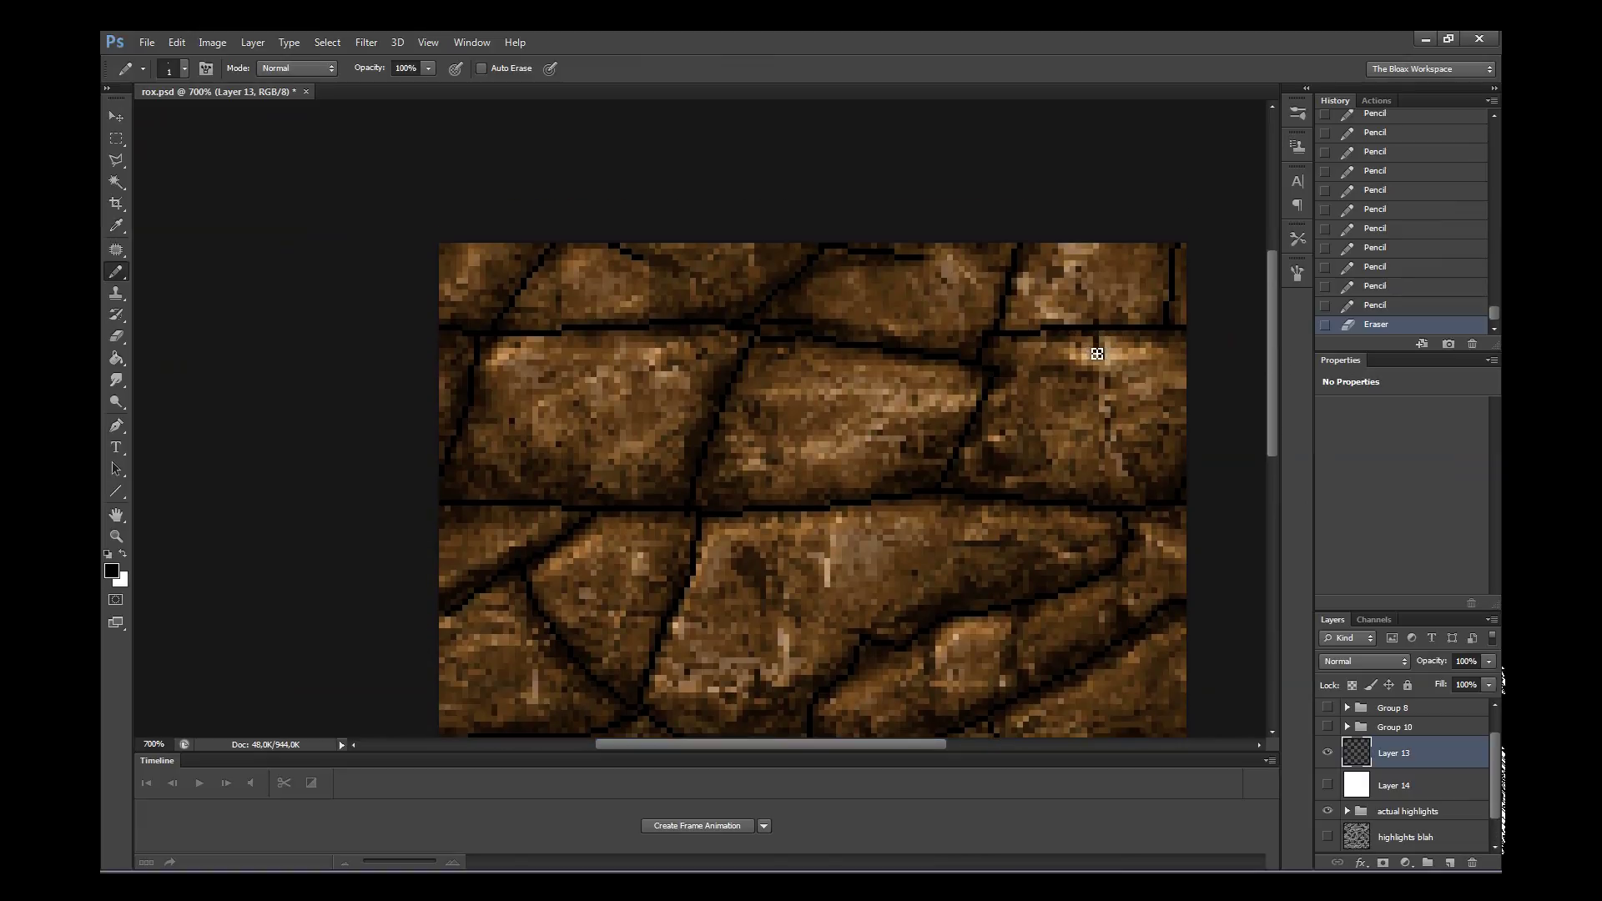
mouse_move(1099, 342)
mouse_down()
mouse_move(1105, 425)
mouse_move(1130, 467)
mouse_up()
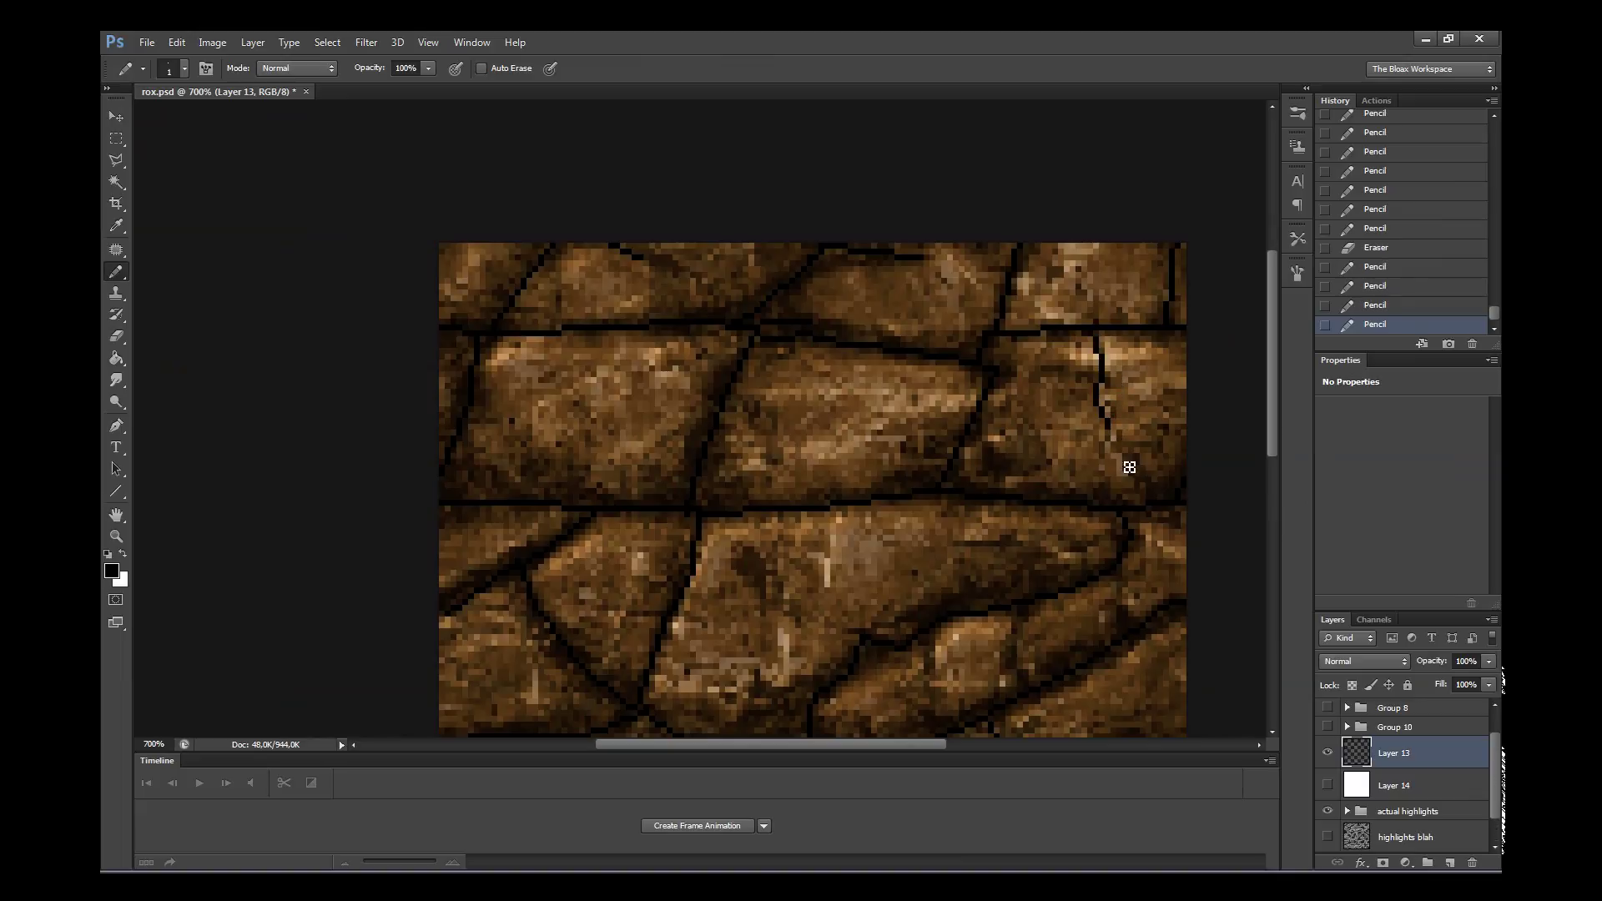
shift+click(1158, 507)
drag(1270, 417, 1265, 523)
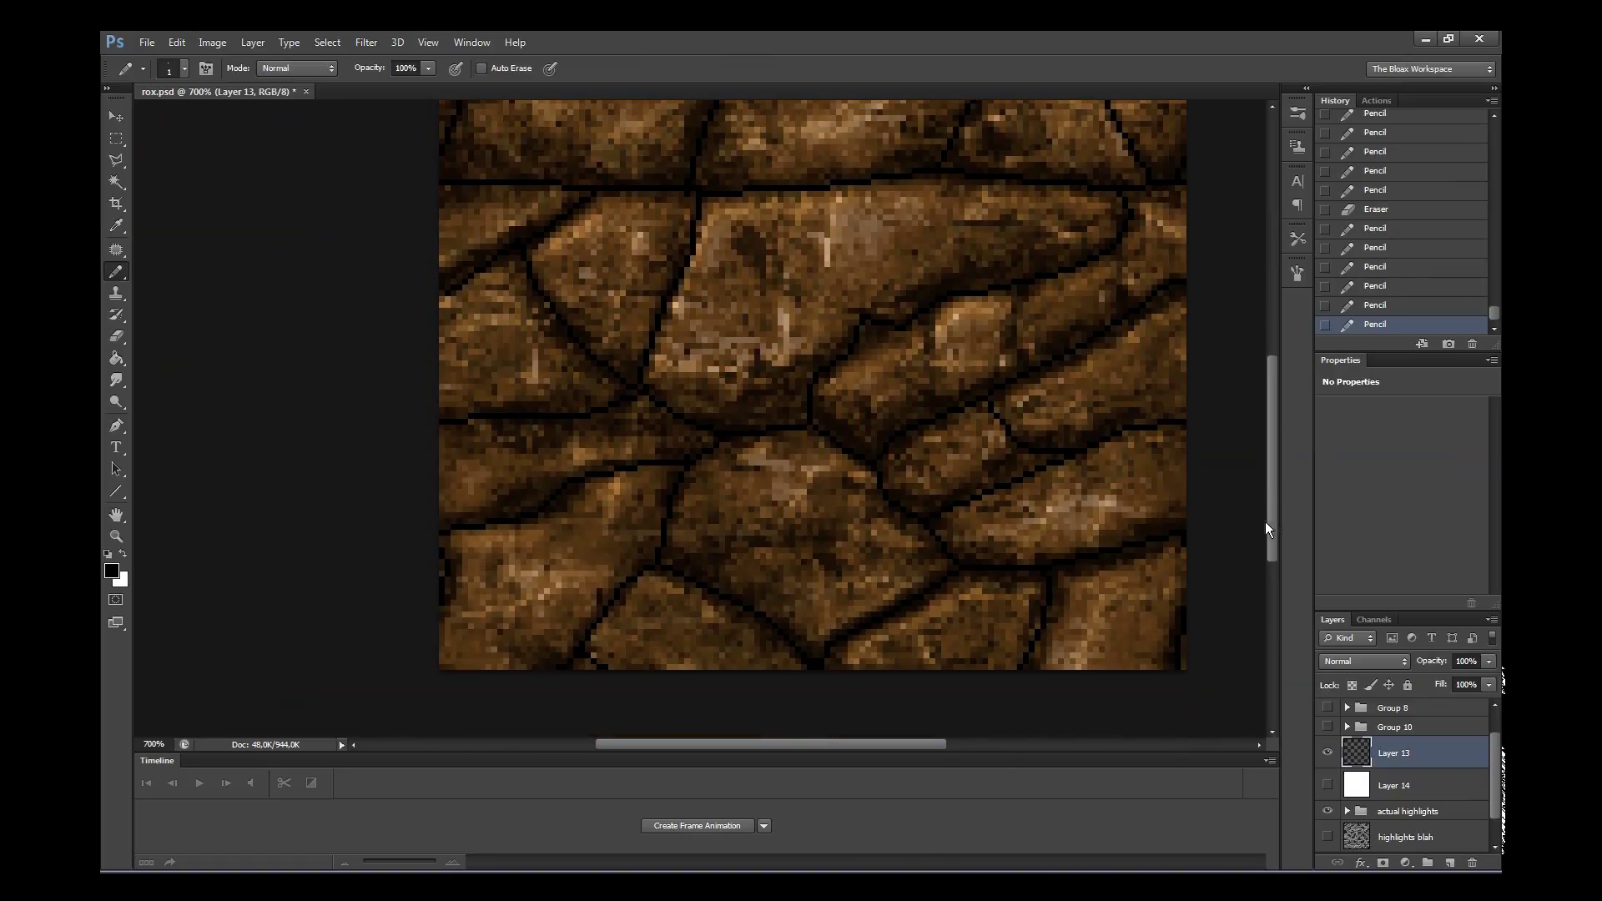
- Add a vertical crack and a crack across the lower stones, then reapply the Offset filter
drag(1025, 365, 1016, 317)
drag(1016, 317, 1017, 288)
drag(1271, 487, 1273, 505)
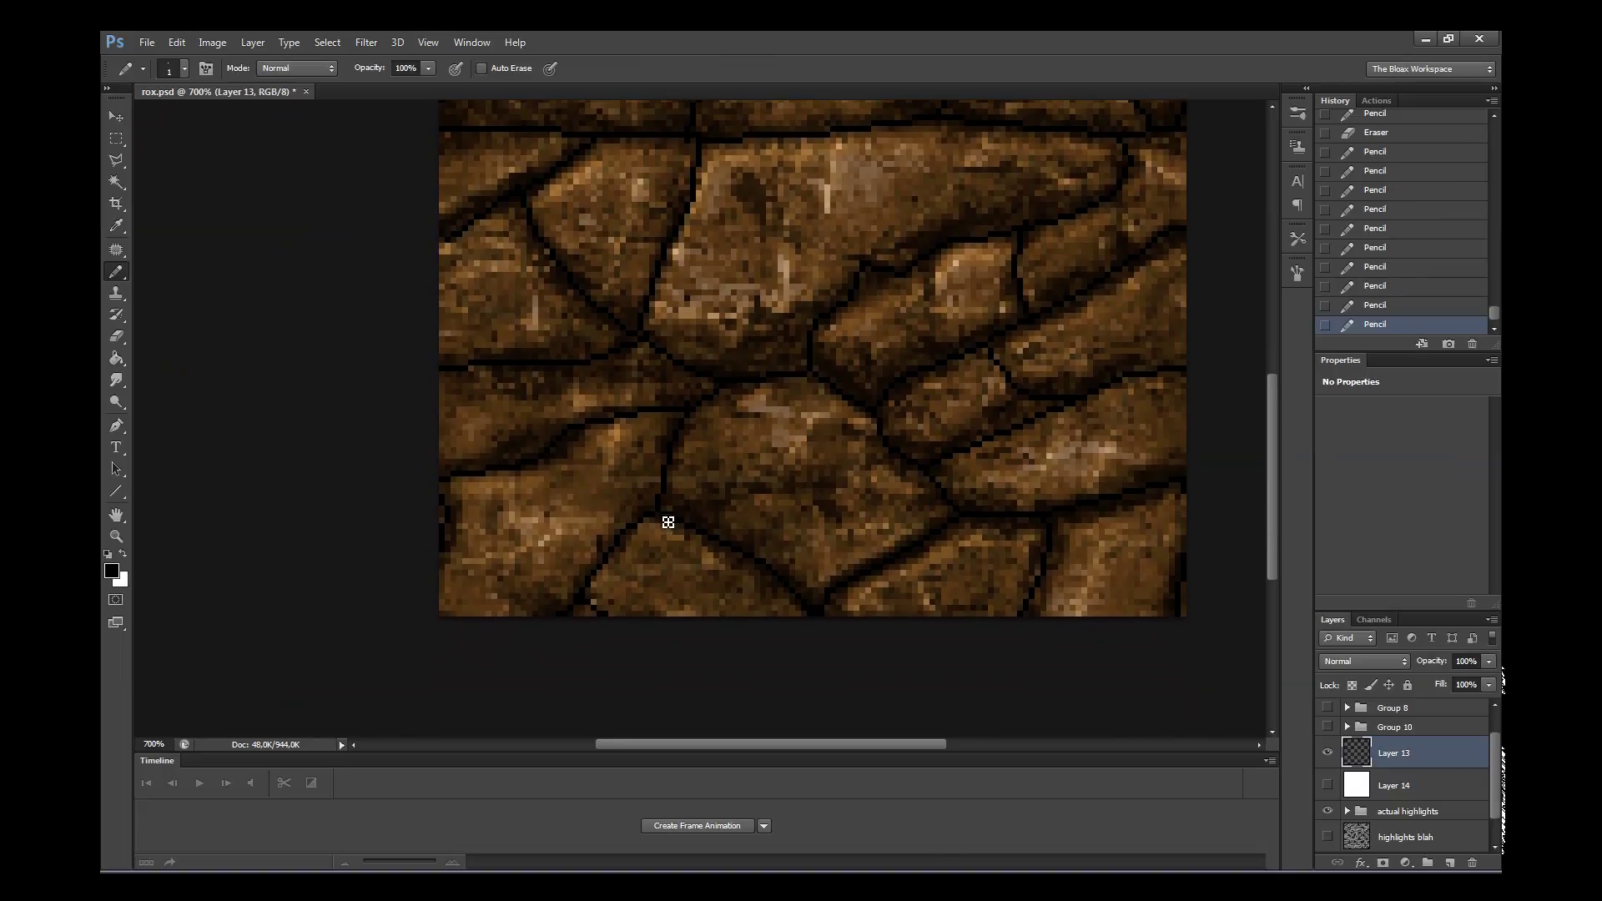
mouse_move(748, 506)
mouse_down()
mouse_move(826, 497)
mouse_move(884, 462)
mouse_up()
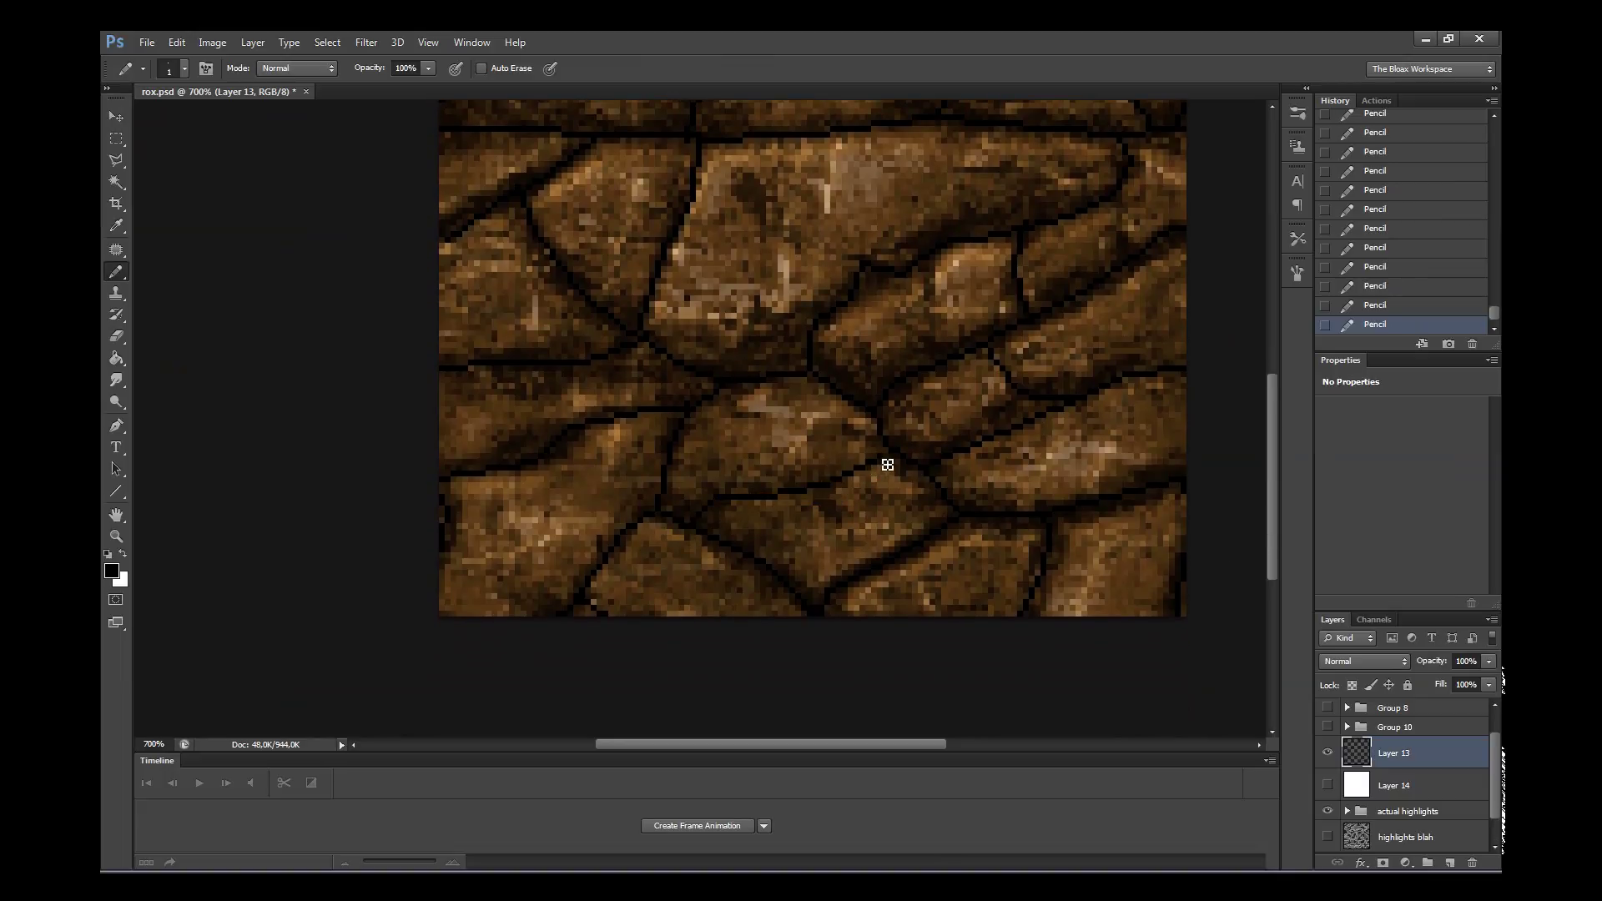
drag(1270, 472, 1242, 326)
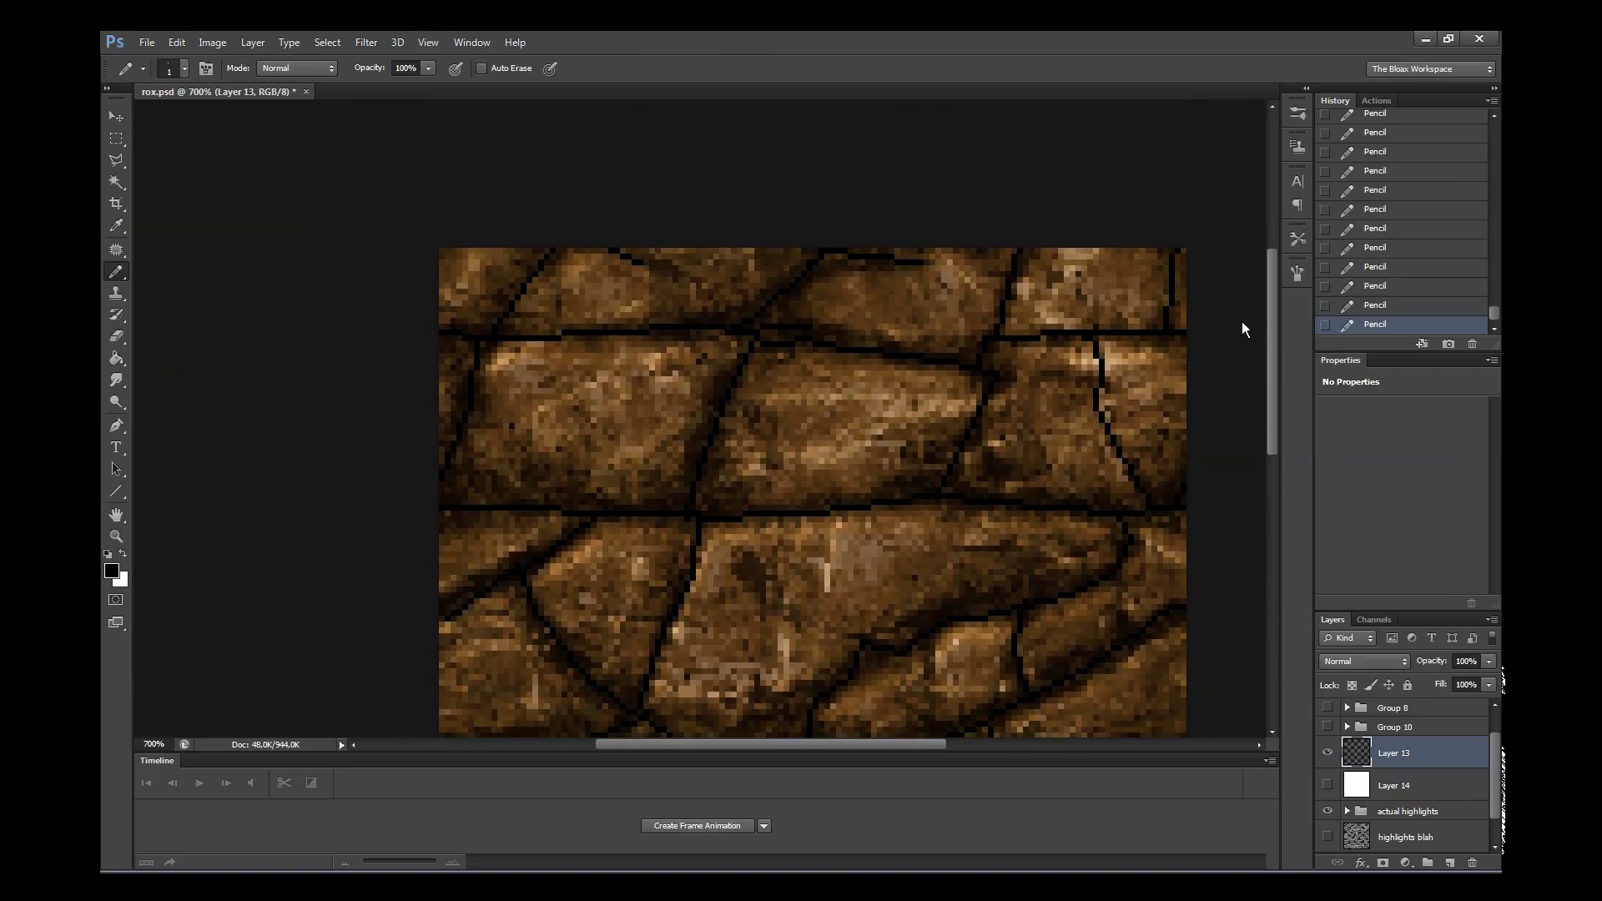
scroll(1248, 342, down, 5)
key(ctrl+f)
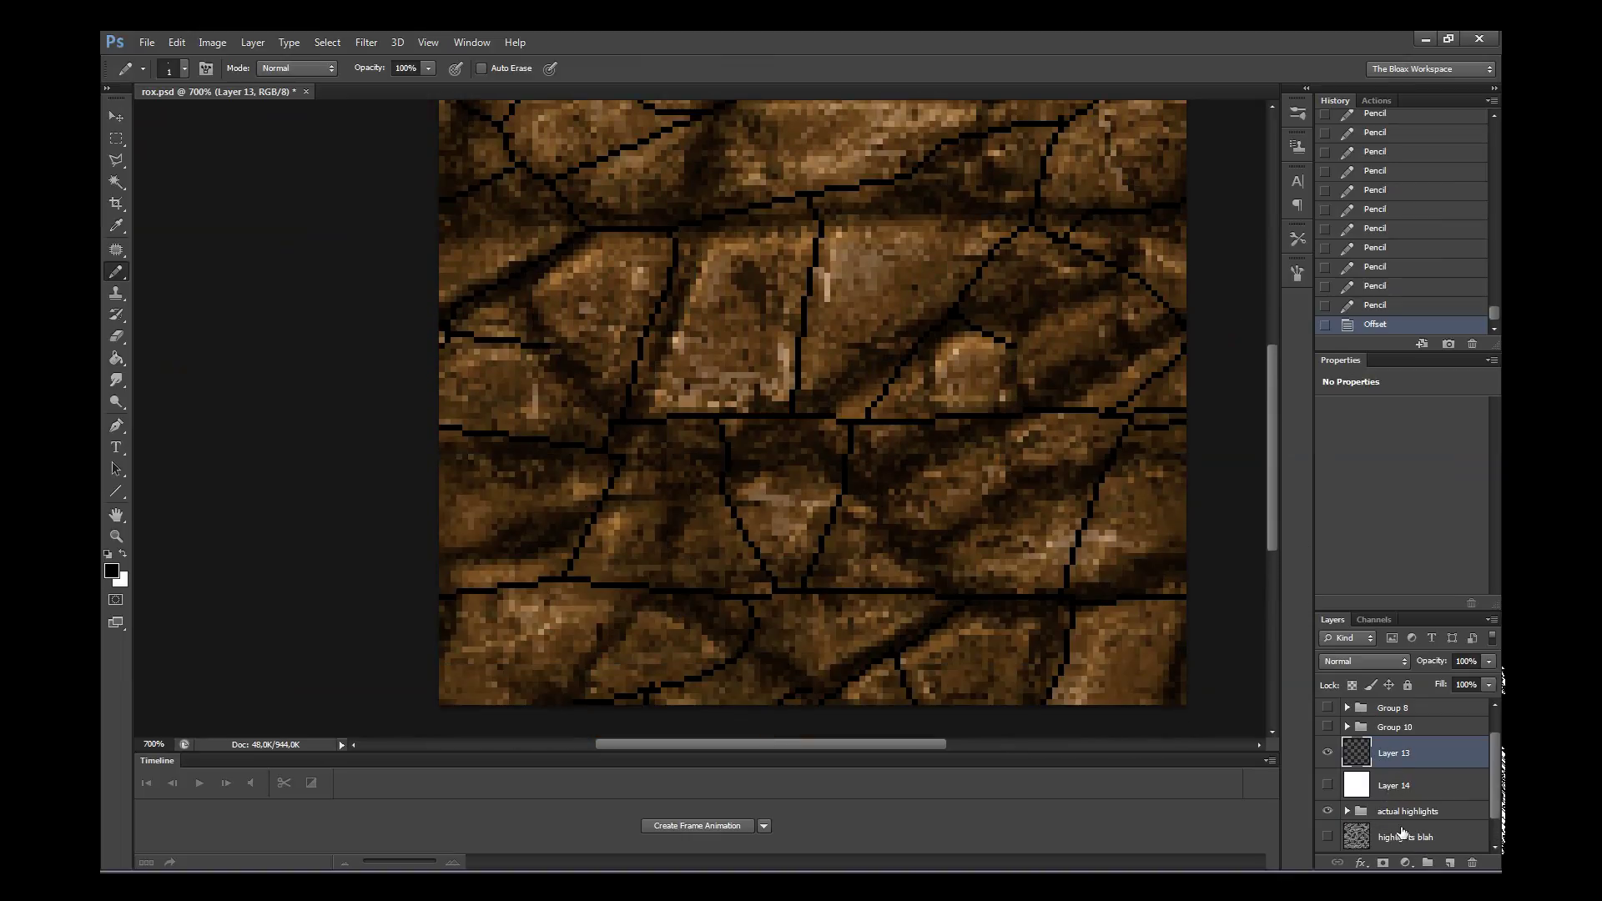
- Apply the same Offset to the Background stone layer
click(1419, 841)
scroll(1495, 798, down, 1)
click(1460, 846)
key(ctrl+f)
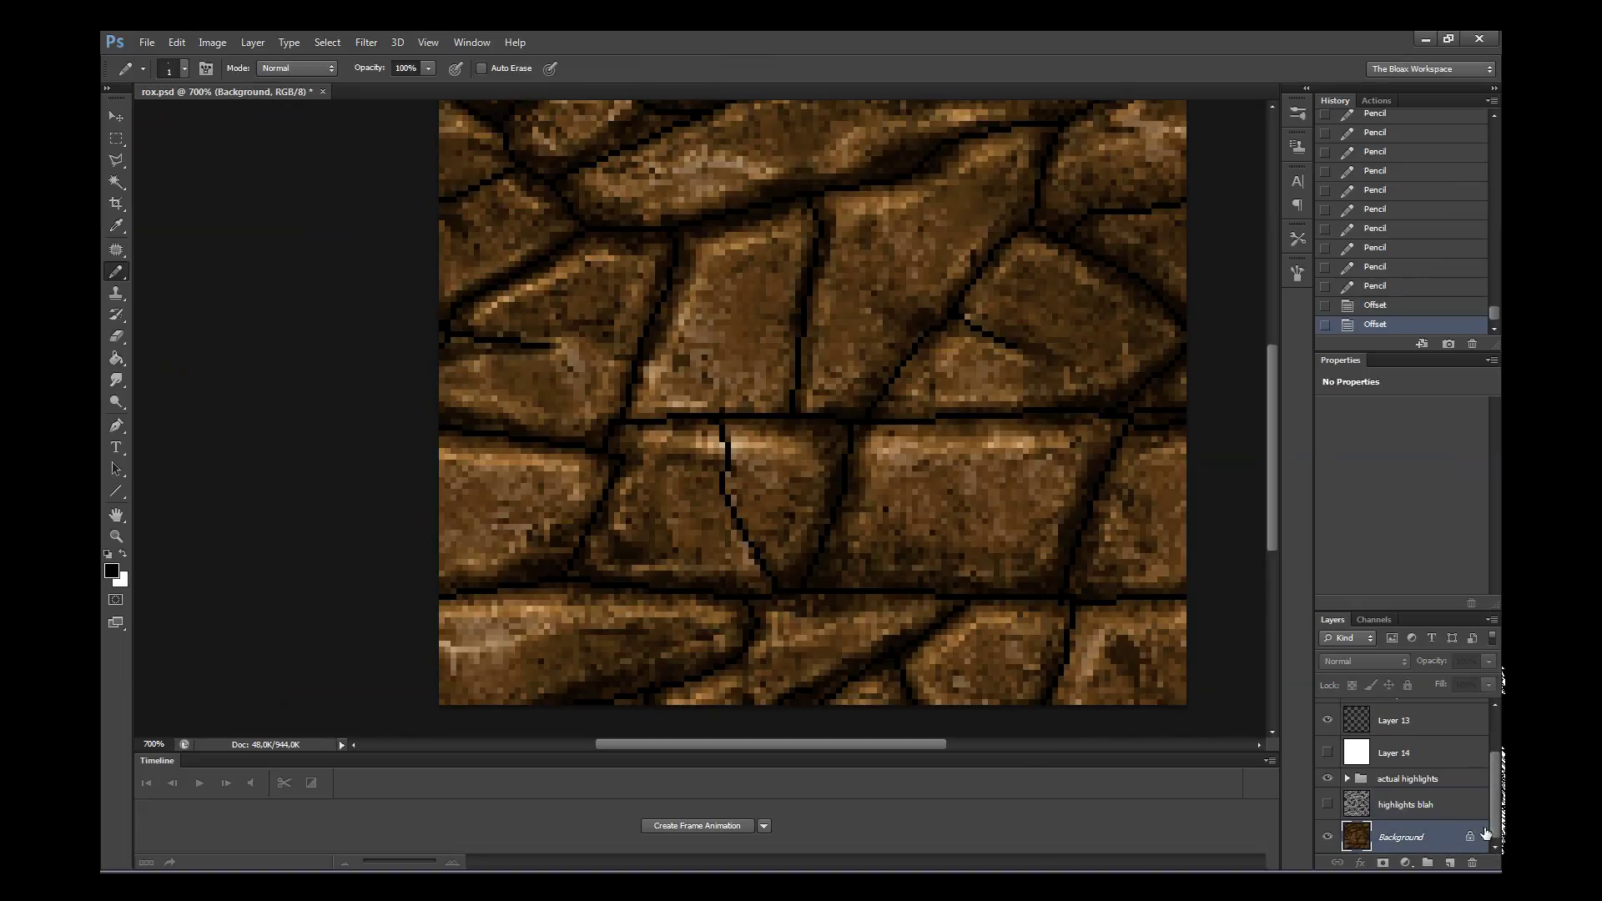
scroll(1485, 772, up, 2)
- Rename Layer 13 to 'Shadows'
click(1396, 761)
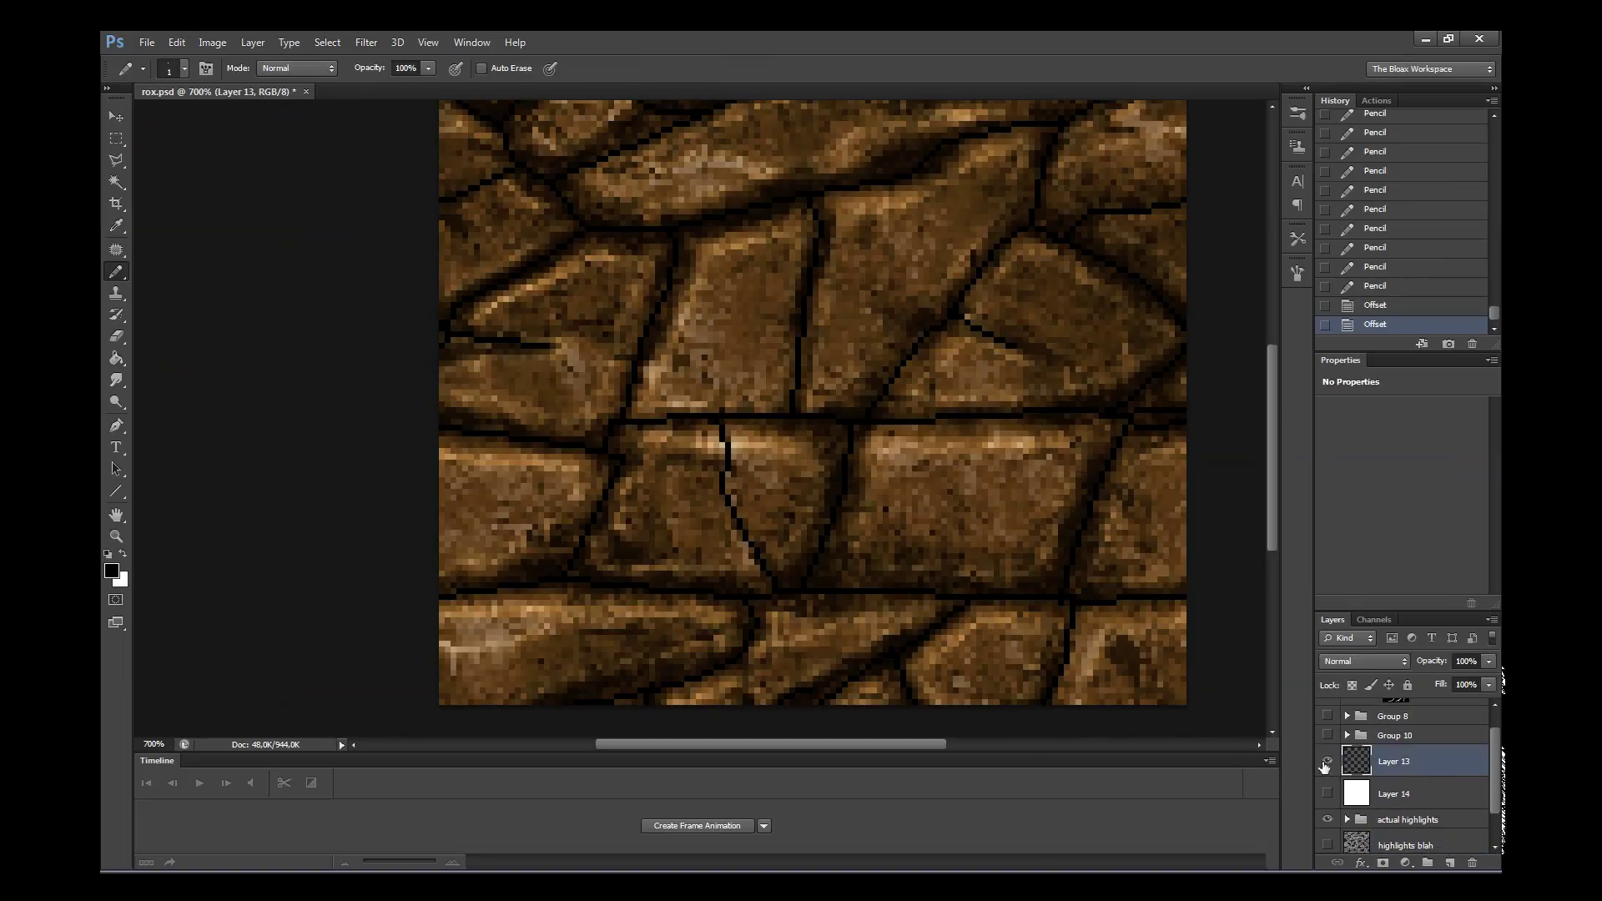
double_click(1396, 761)
text(SHADOWS)
key(ctrl+a)
text(Shadows)
key(Return)
- Duplicate Shadows as 'Shadows copy' and hide the original Shadows layer
click(1327, 761)
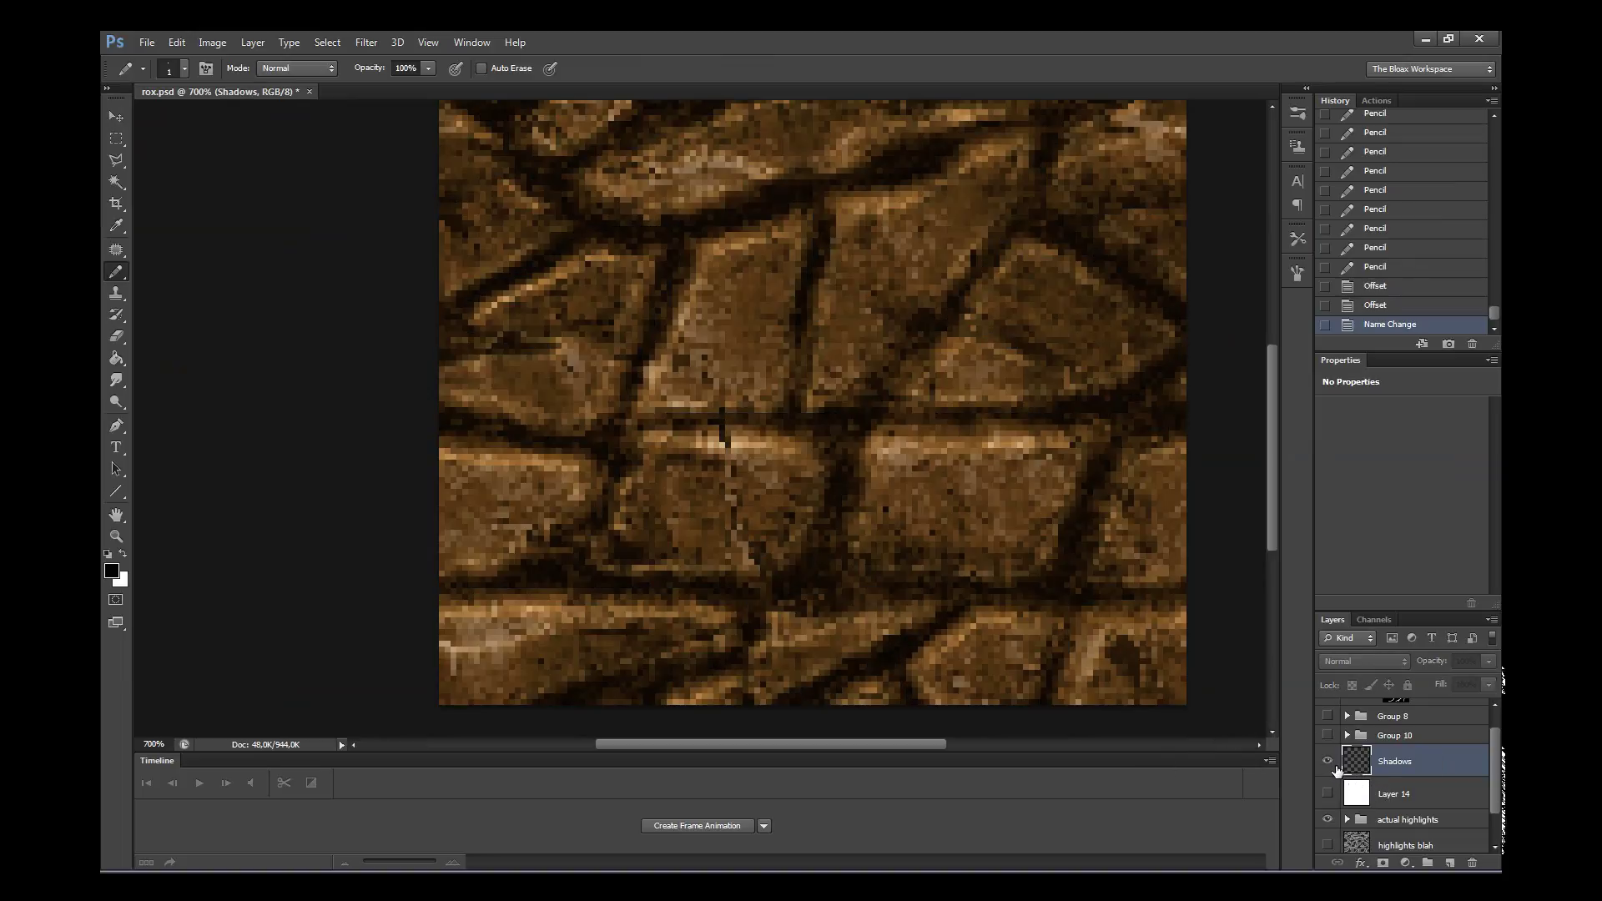
key(ctrl+j)
click(1327, 794)
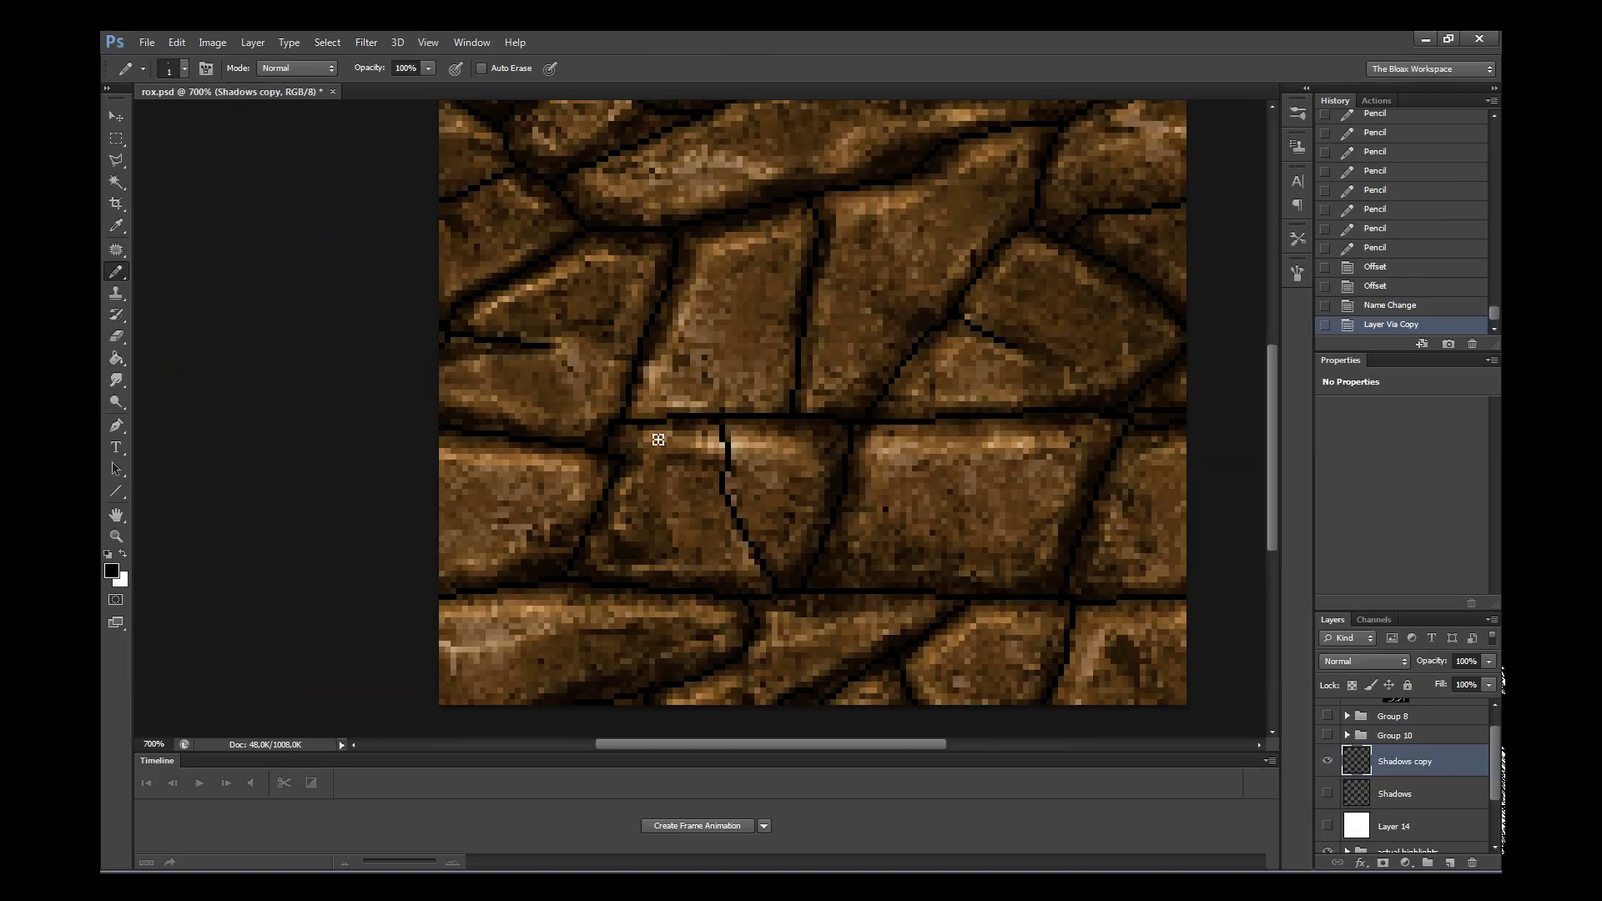
- Apply a radius 1 Box Blur to Shadows copy and fade it to about 53%
click(366, 42)
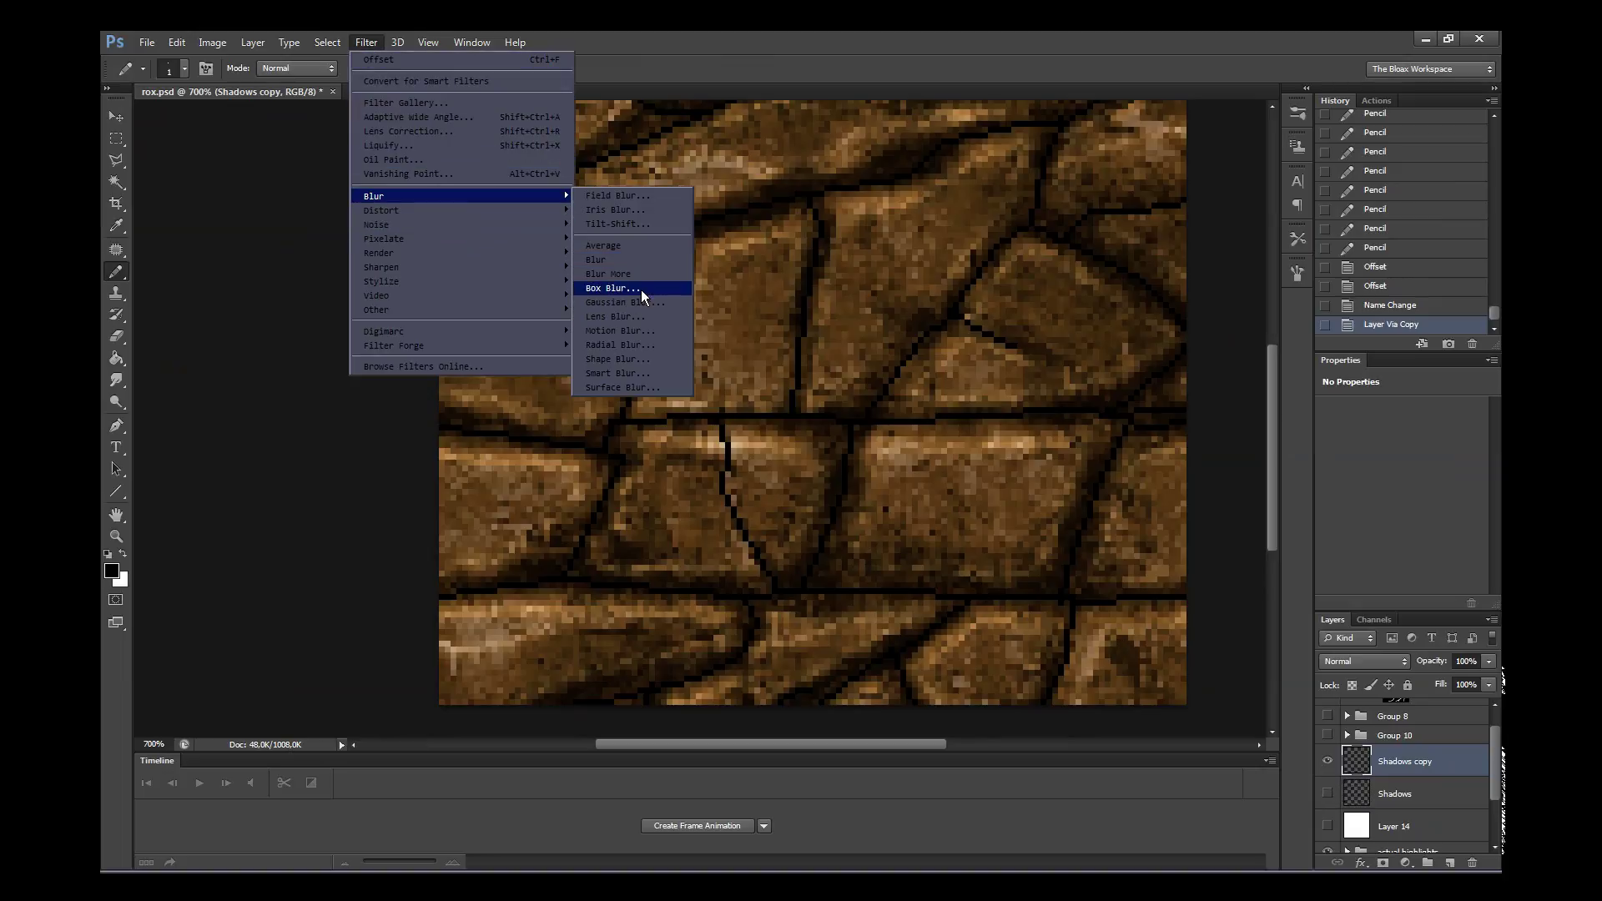
click(641, 289)
key(Return)
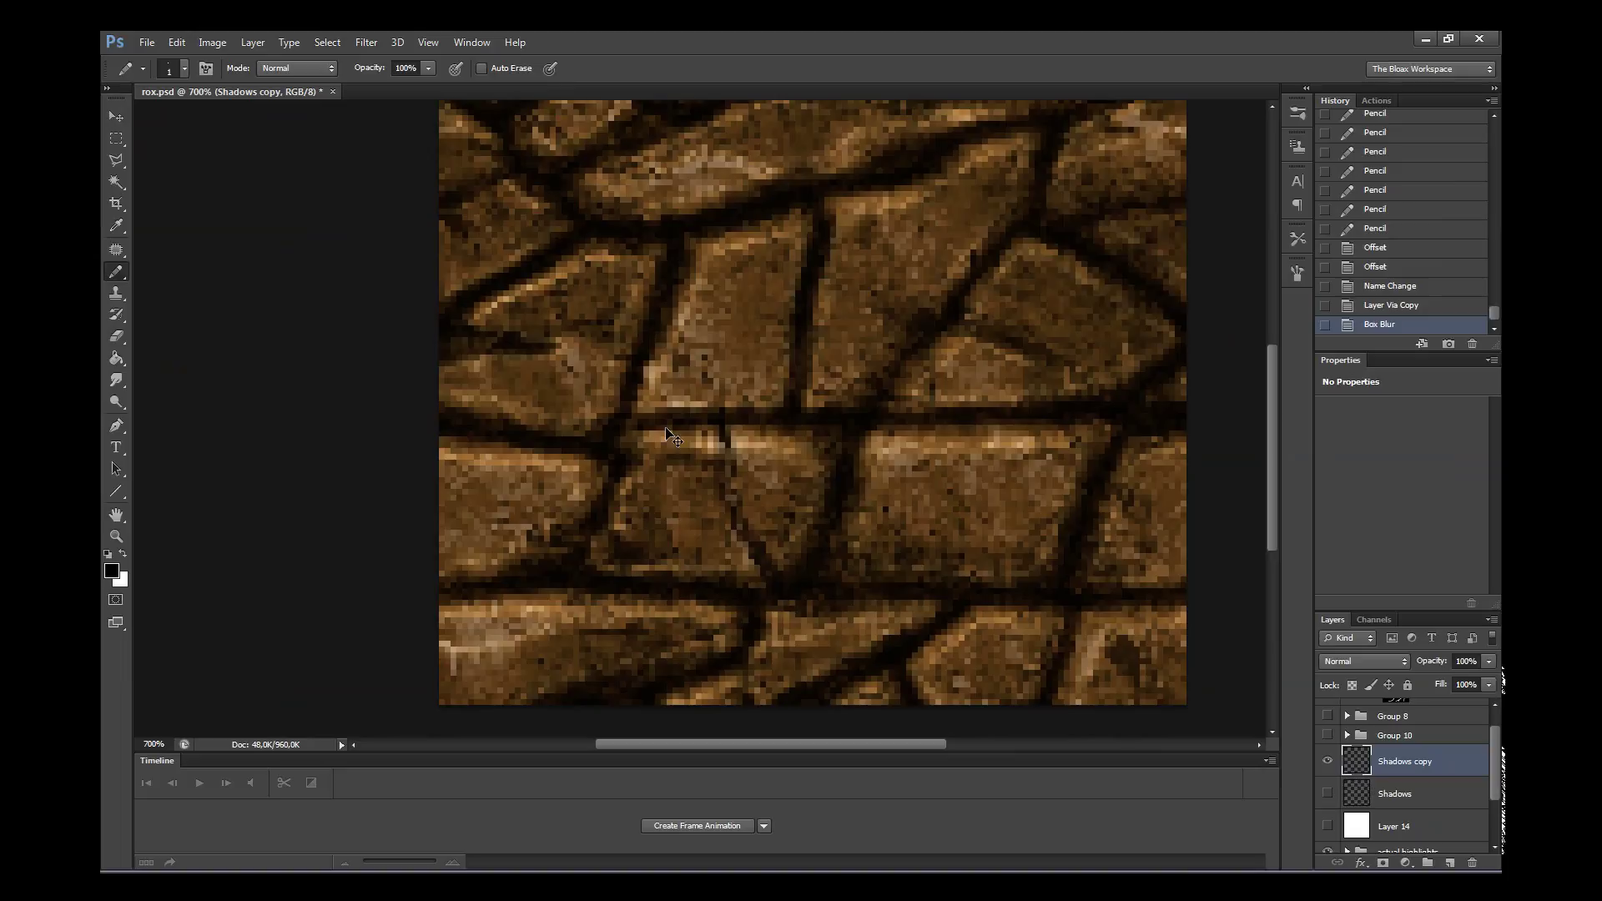
key(ctrl+shift+f)
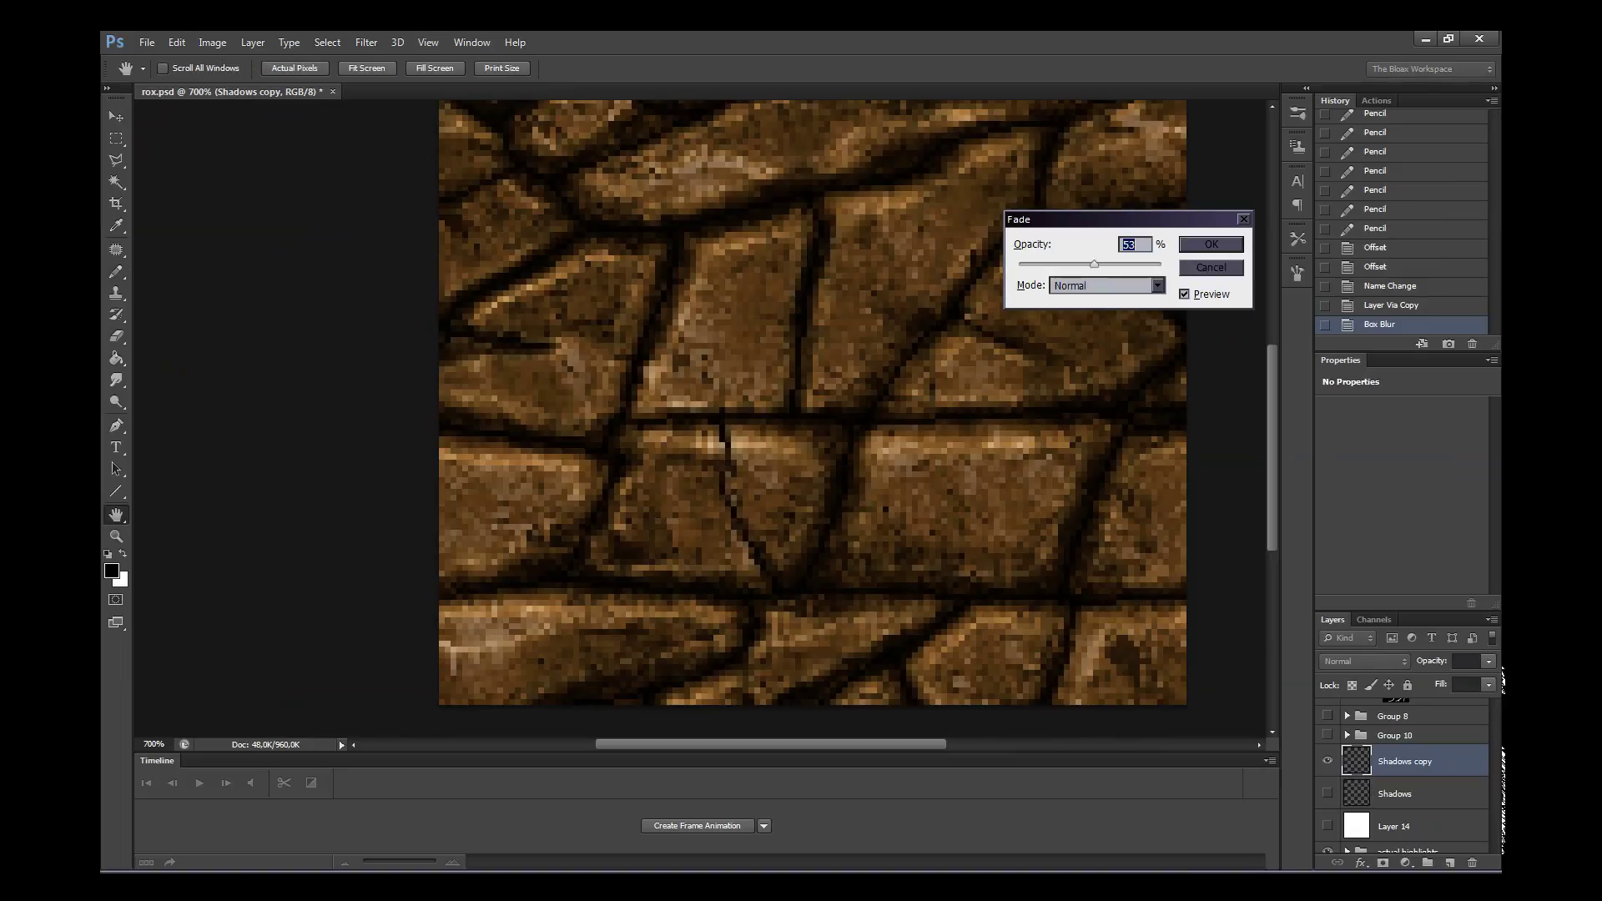
key(Return)
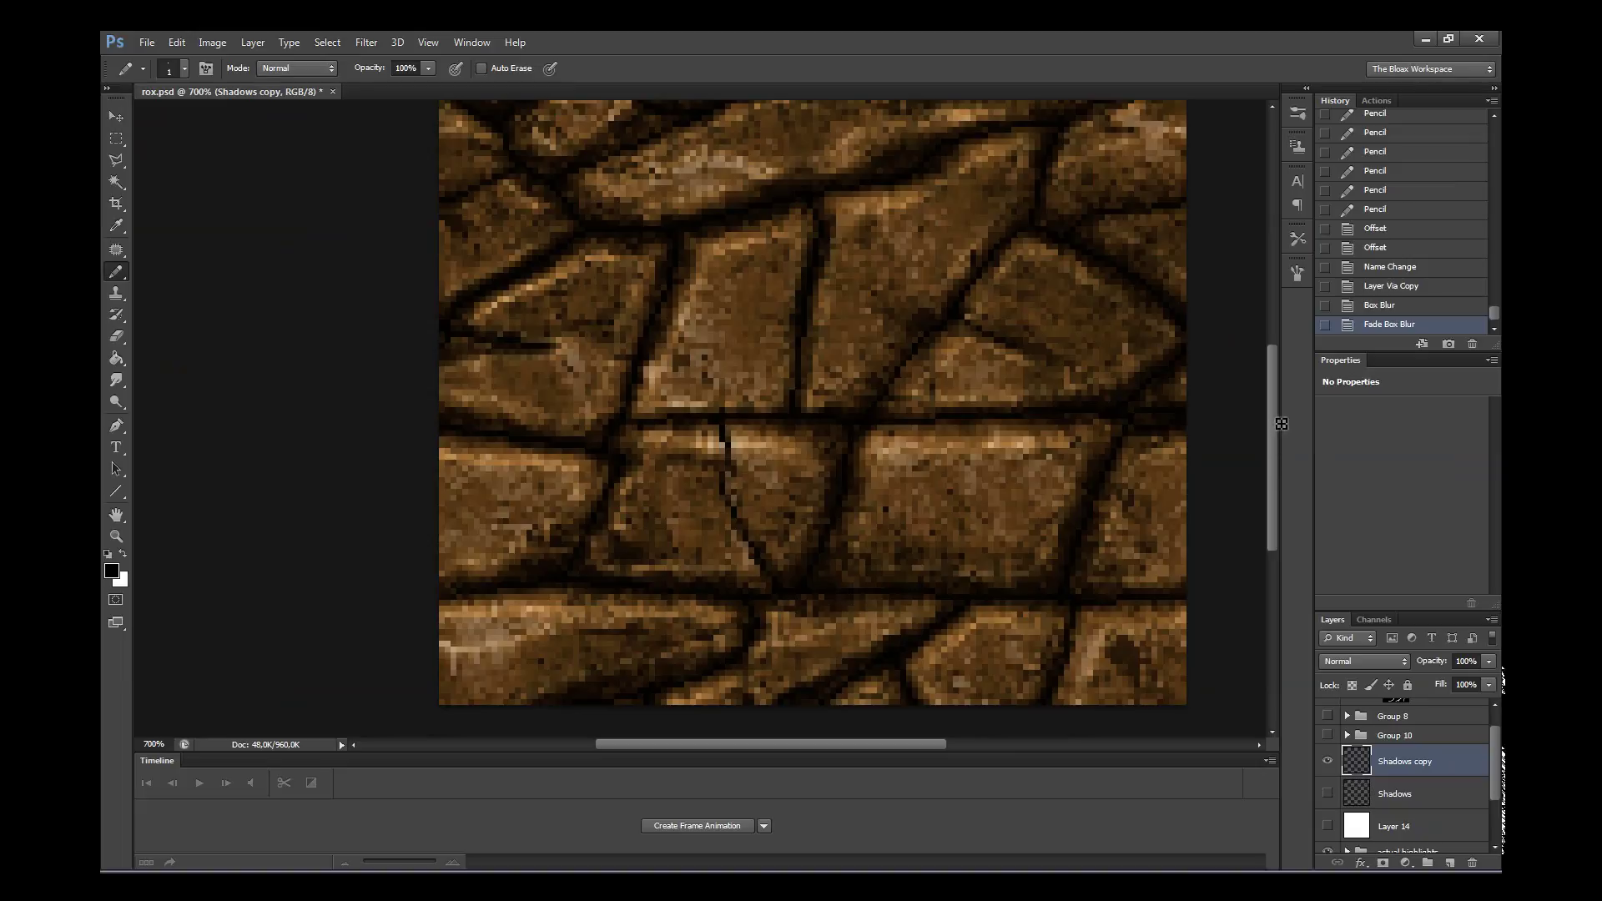
- Zoom to actual size and closer, stepping through history to compare before and after the blur
key(z)
right_click(993, 492)
click(1013, 511)
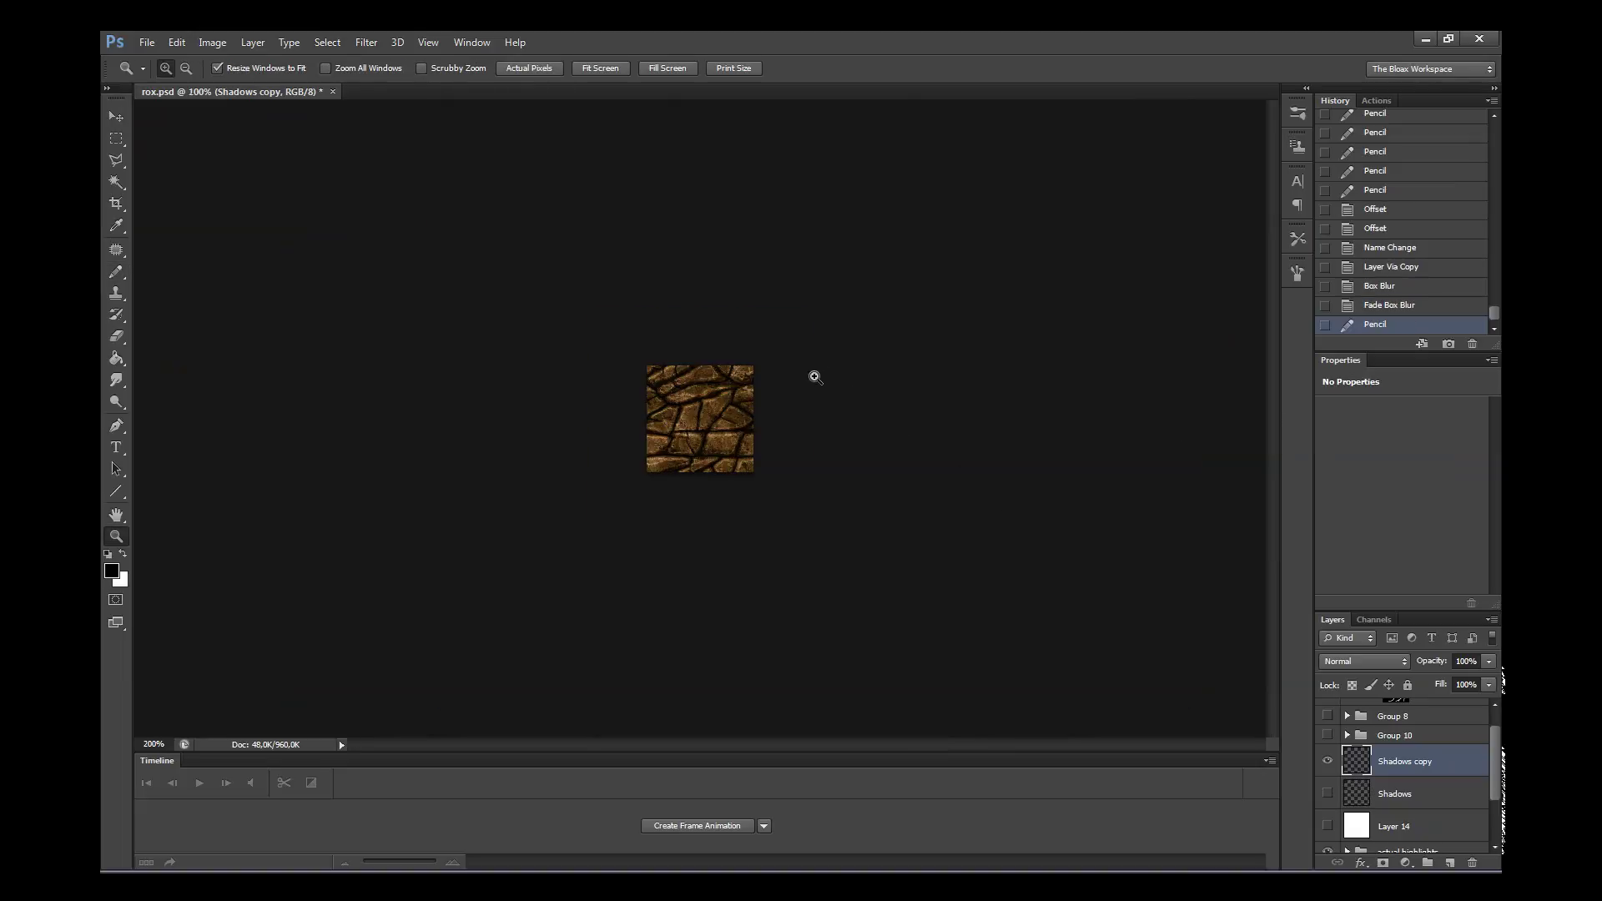
key(ctrl+plus)
key(ctrl+plus)
key(ctrl+plus)
key(ctrl+z)
key(ctrl+plus)
key(ctrl+plus)
key(ctrl+plus)
key(ctrl+plus)
key(ctrl+plus)
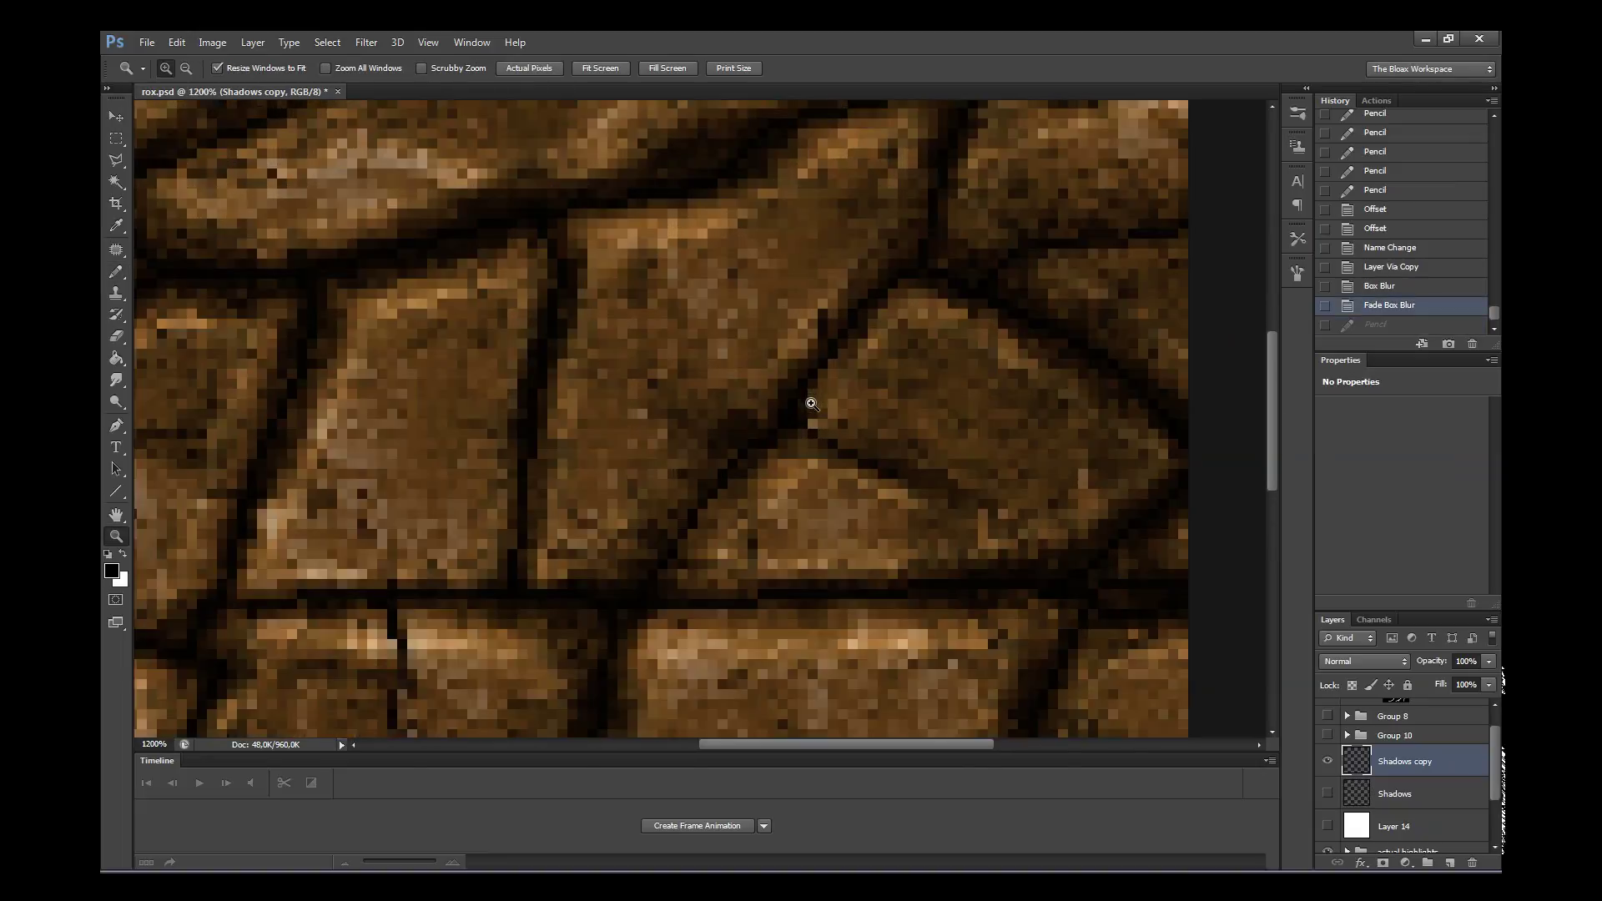
key(ctrl+alt+z)
key(ctrl+alt+z)
key(ctrl+shift+z)
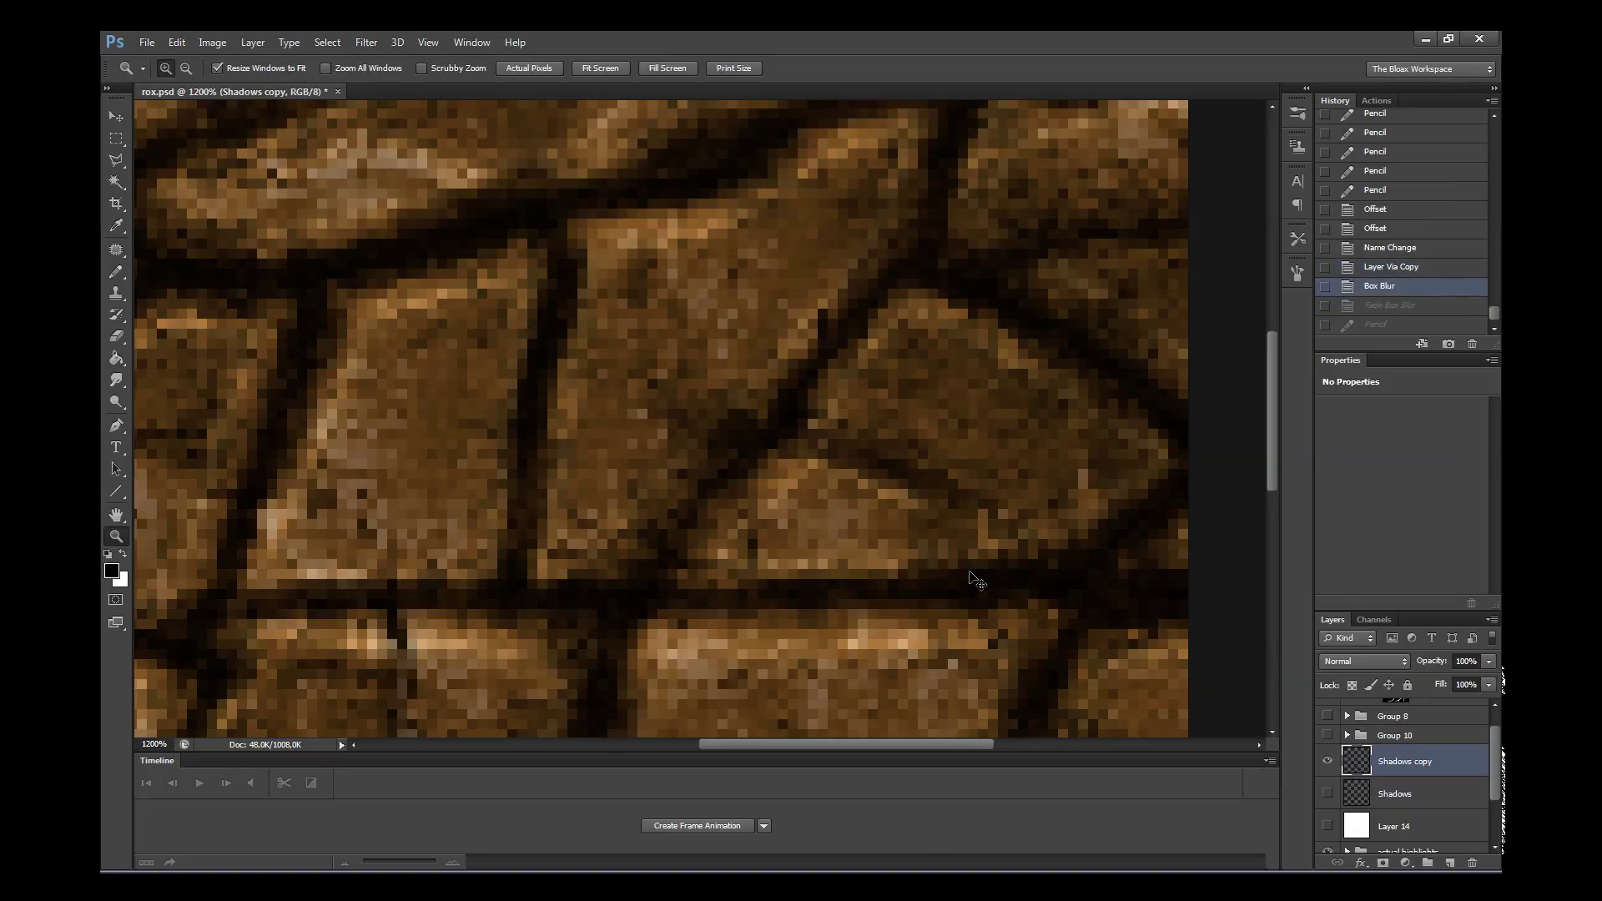
key(ctrl+shift+z)
key(ctrl+shift+z)
- Zoom out to the whole tile and toggle the blurred shadows to compare
right_click(926, 539)
click(968, 563)
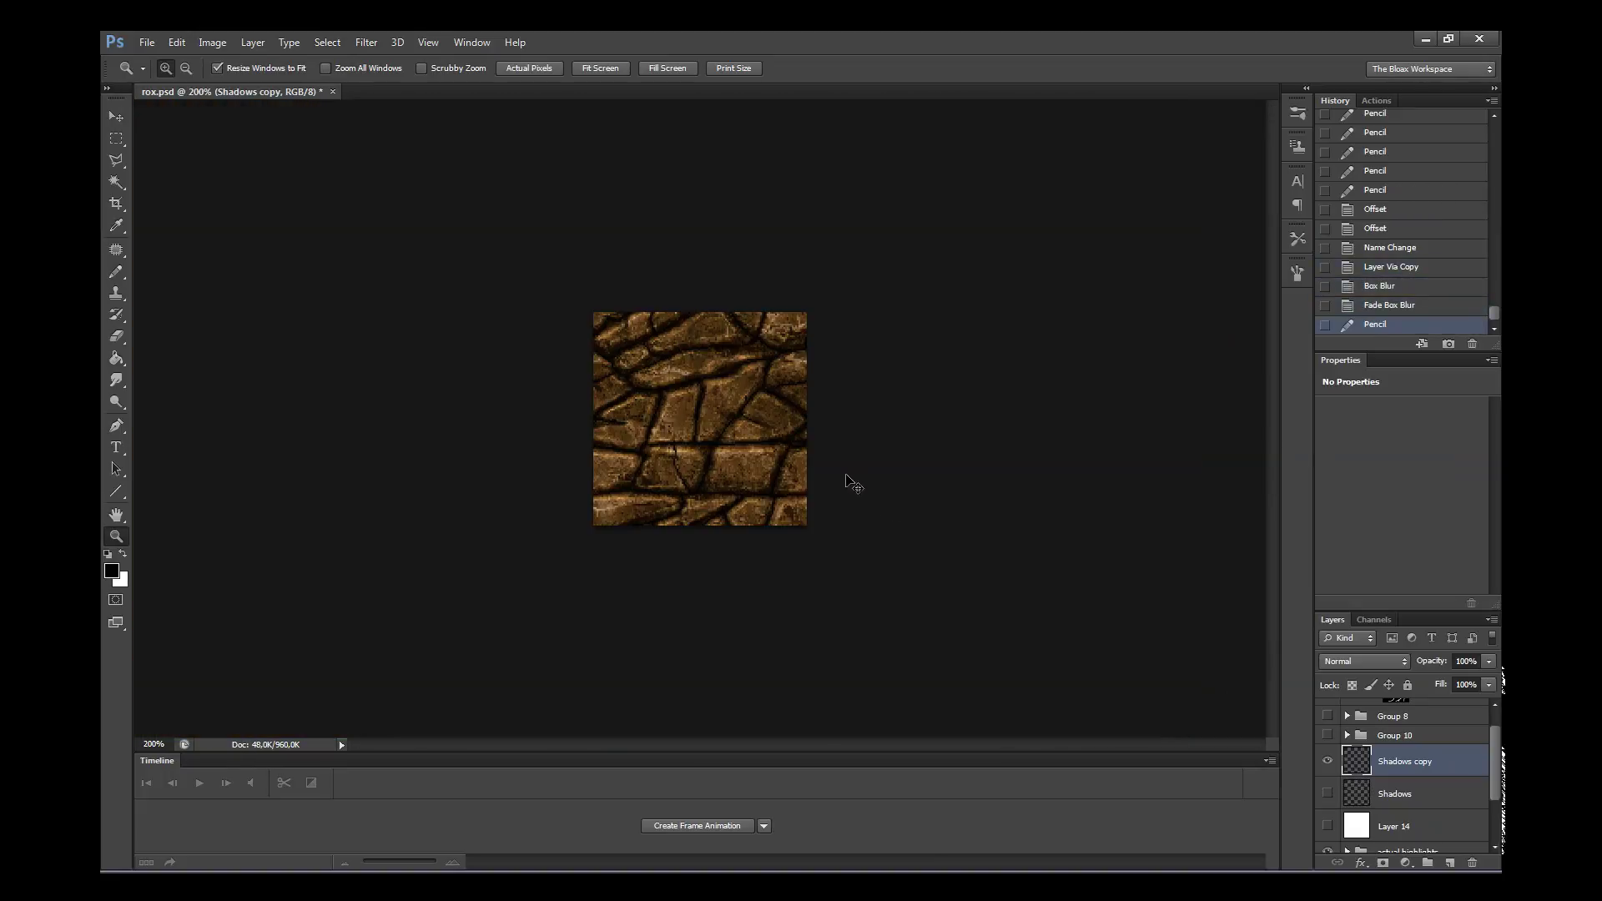
key(ctrl+z)
key(ctrl+plus)
key(ctrl+plus)
key(ctrl+plus)
key(ctrl+plus)
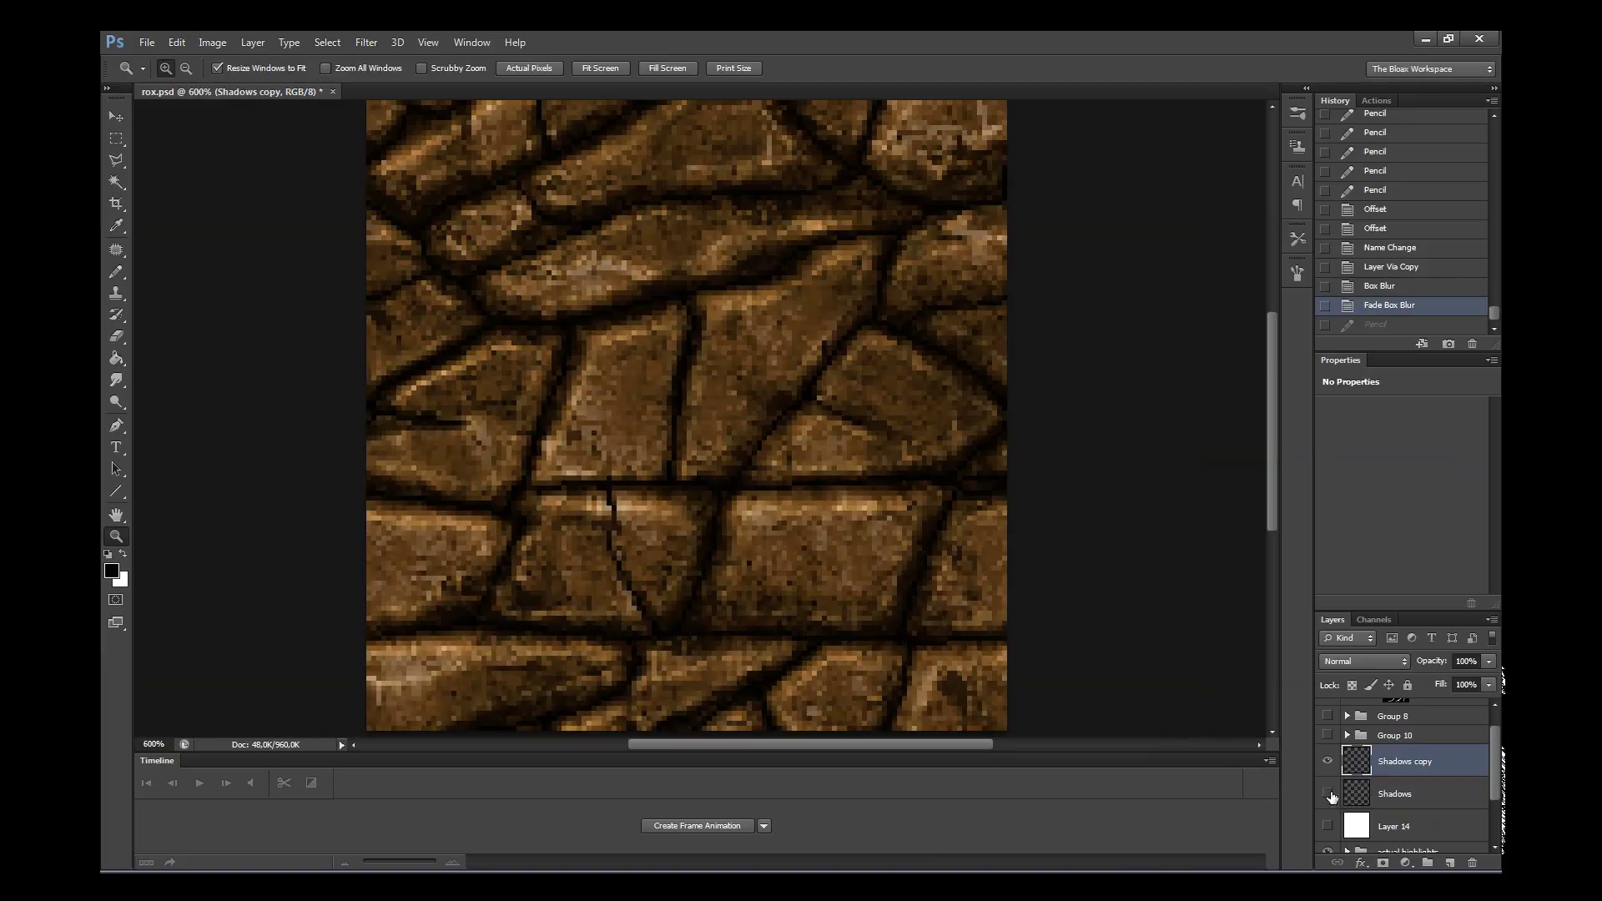
click(1328, 761)
click(1327, 760)
- Set Shadows copy to Vivid Light blending with fill opacity around 13%
double_click(1443, 768)
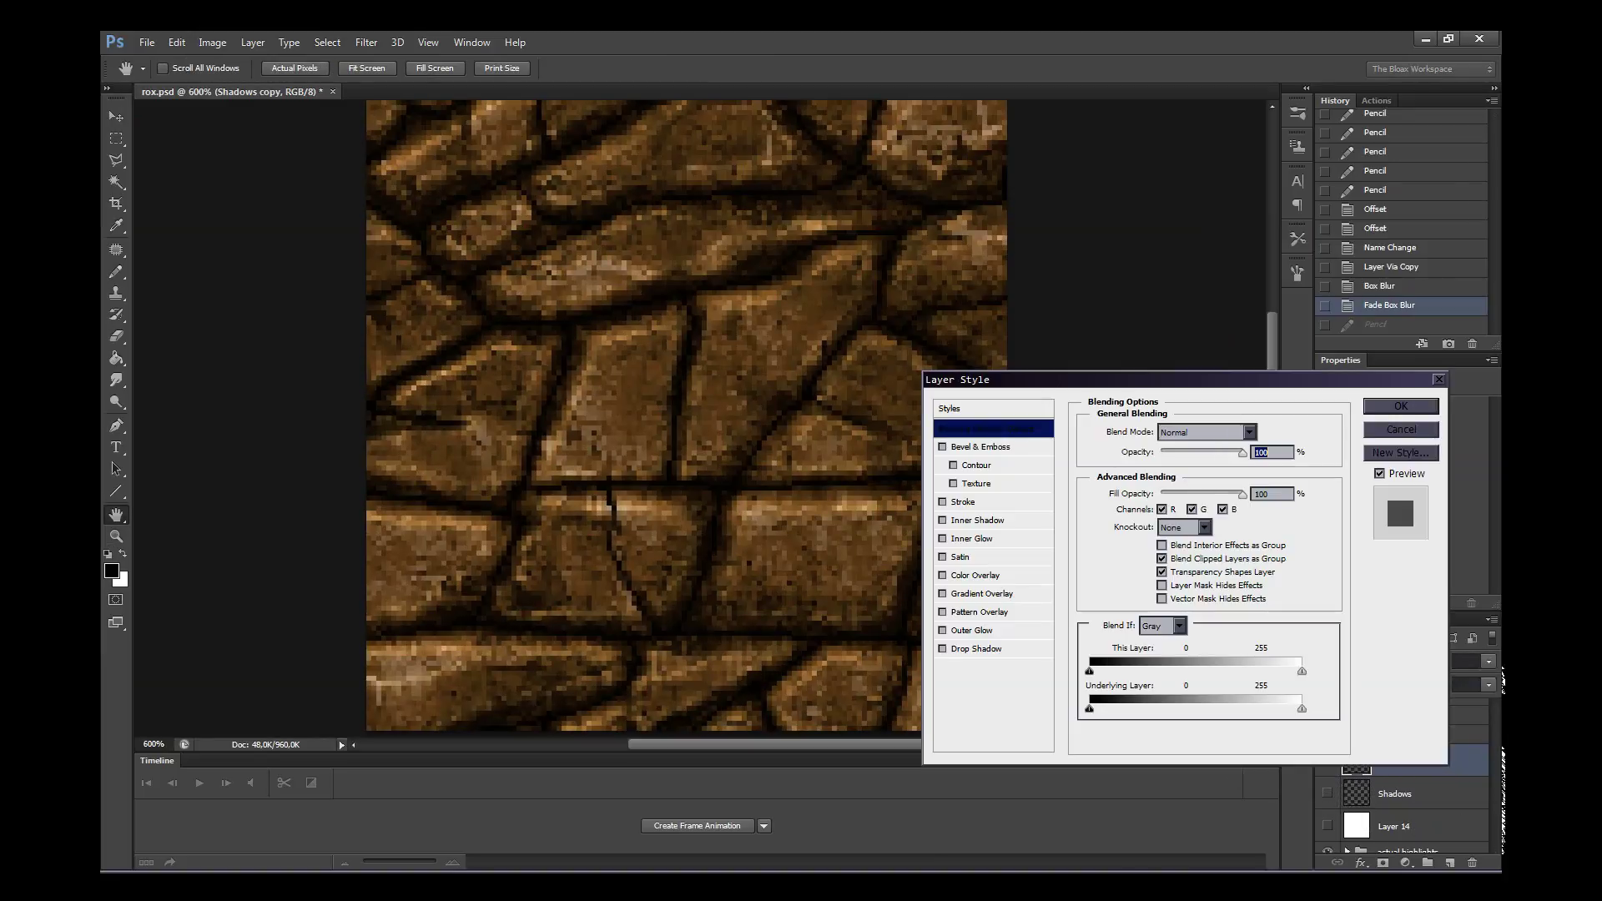
click(1206, 432)
click(1178, 690)
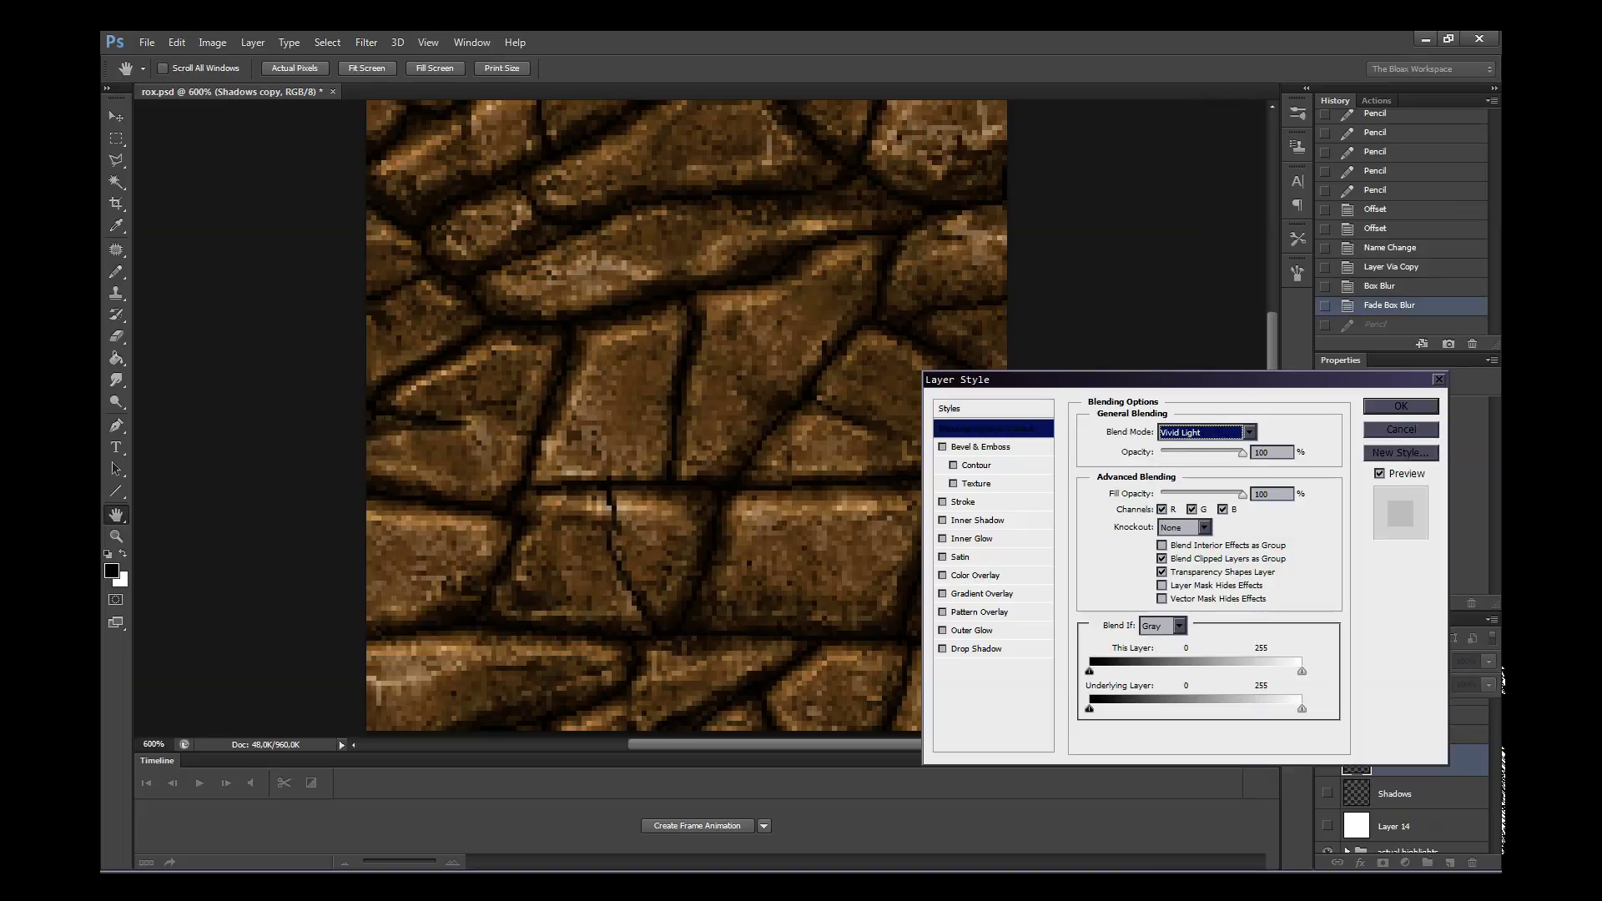
drag(1243, 494, 1168, 494)
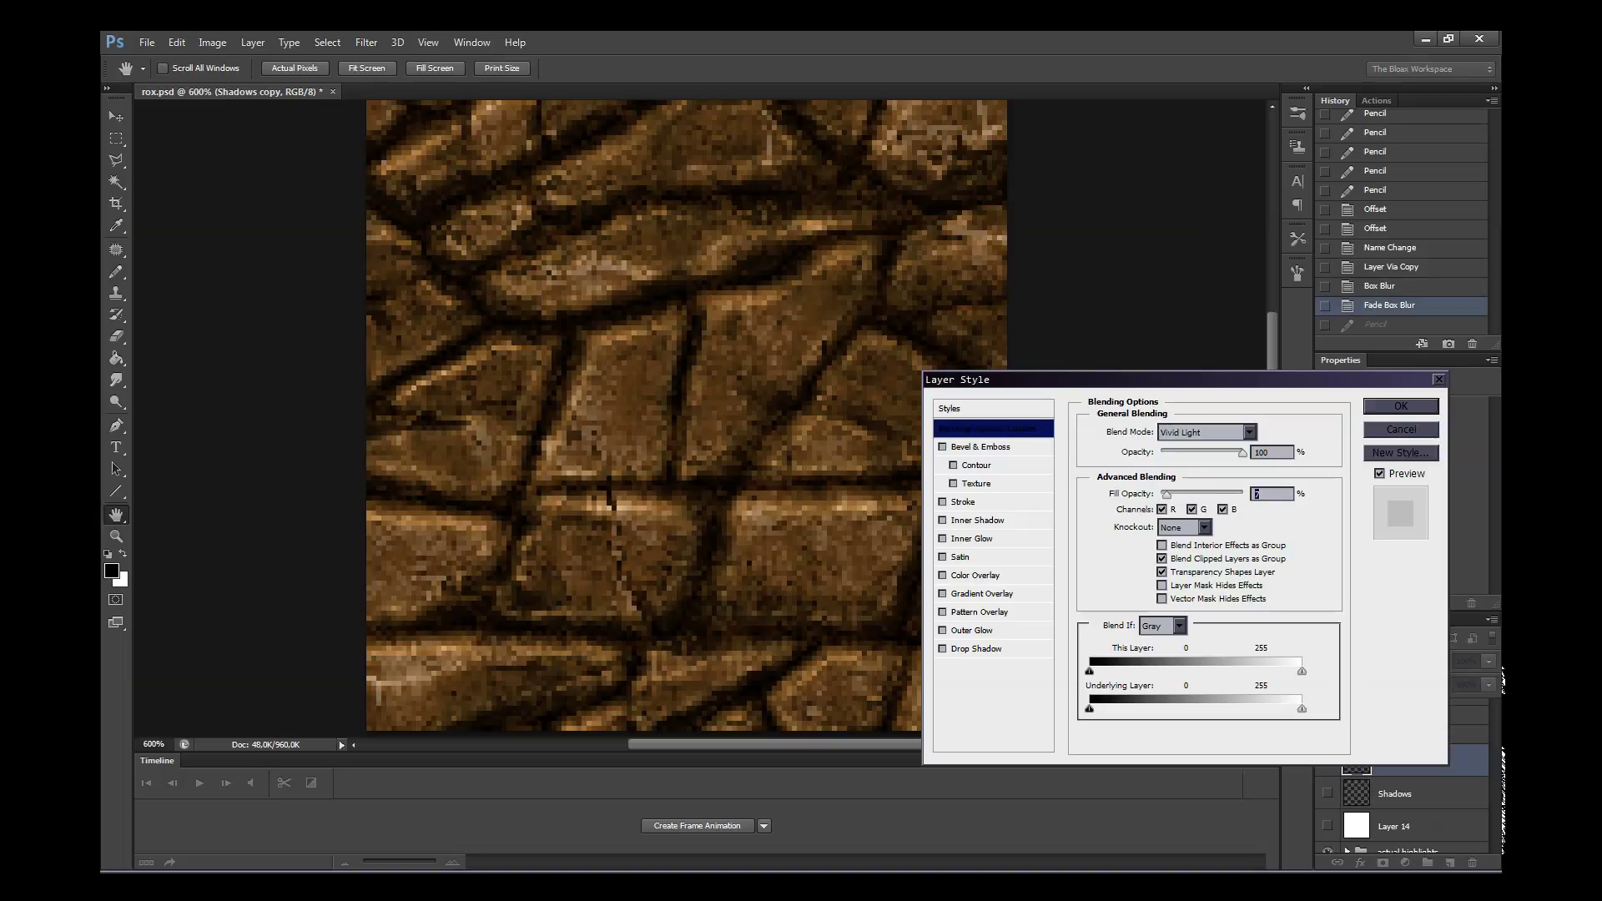
drag(1171, 493, 1172, 493)
- Apply the layer style and reset the view to 400% zoom
key(Return)
key(z)
right_click(729, 541)
click(742, 589)
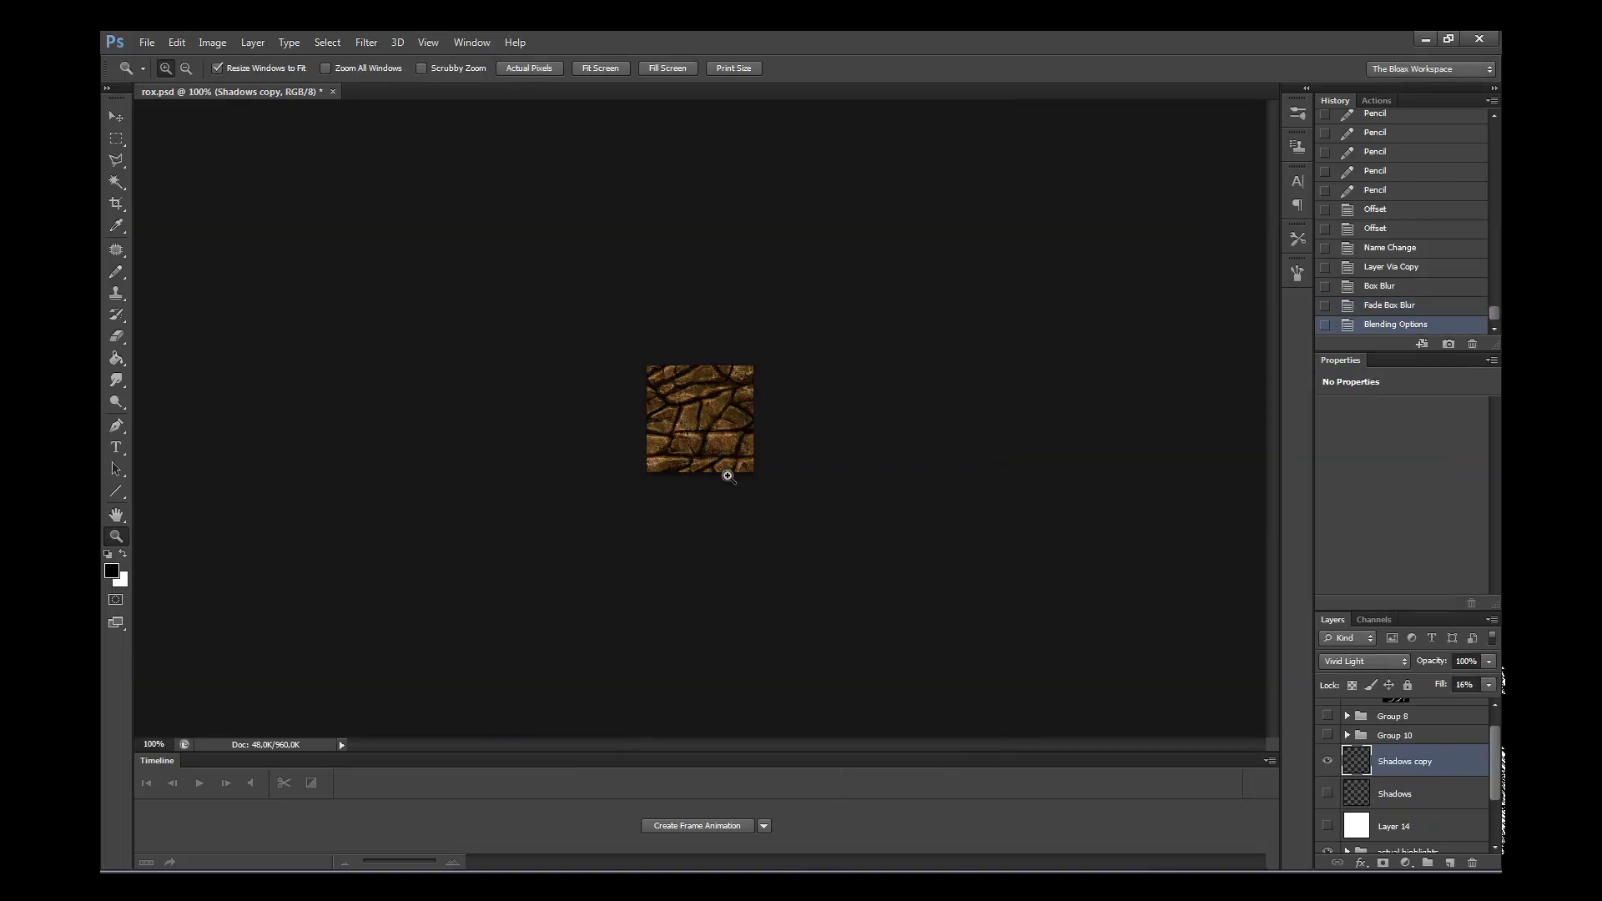
click(736, 424)
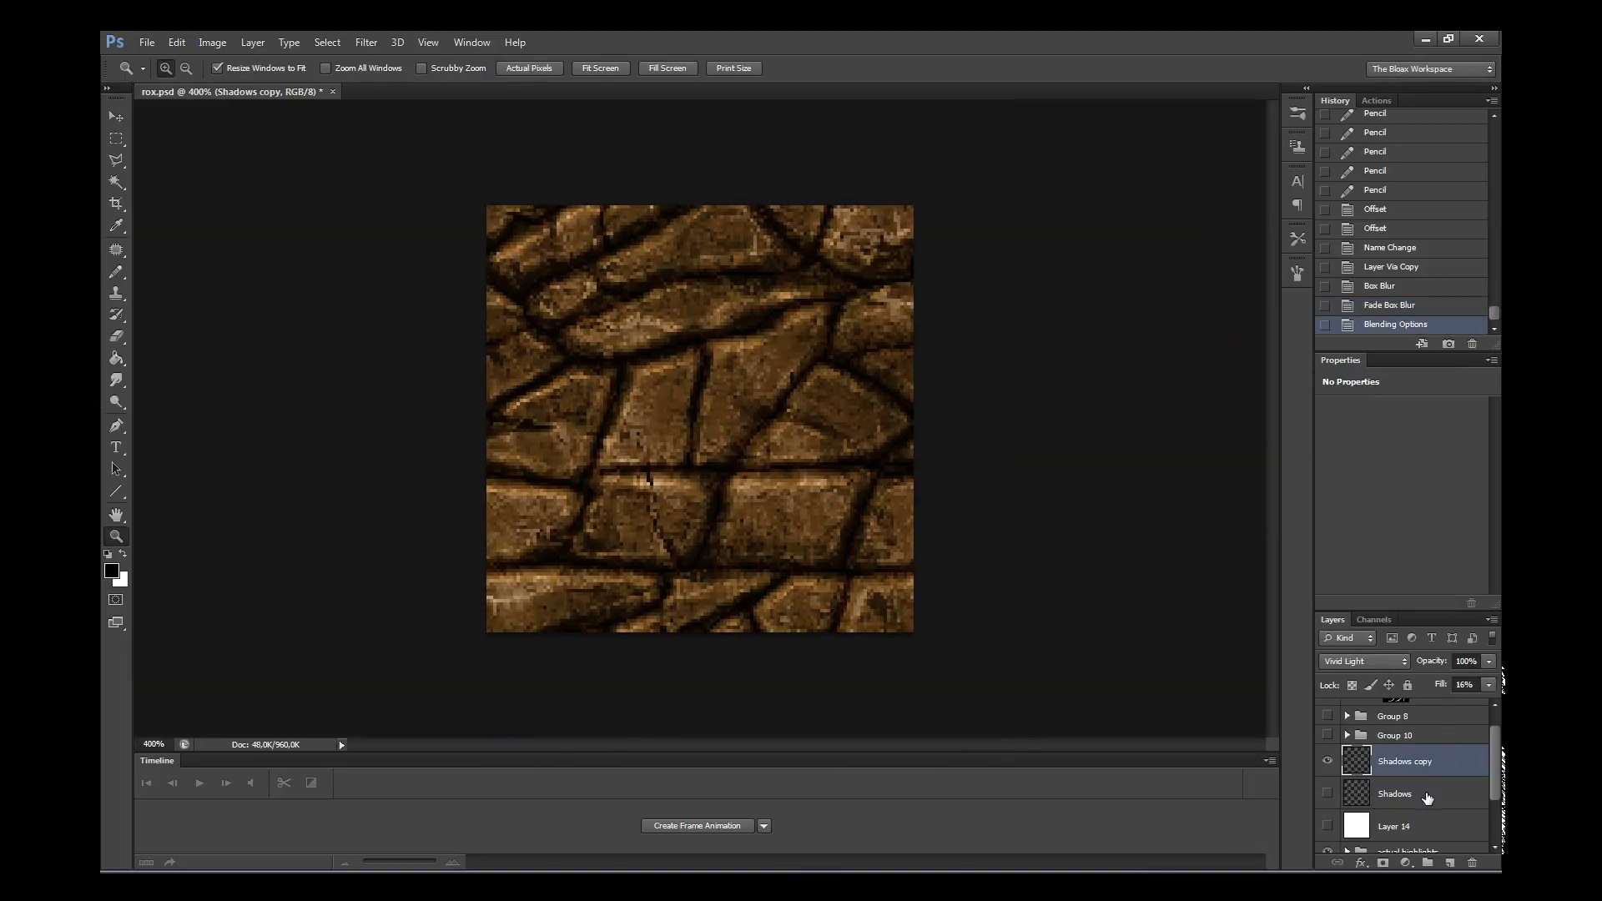
scroll(1486, 773, down, 2)
- Delete blank Layer 14 and group the original Shadows layer into a backup group named 'S SHIT'
click(1431, 741)
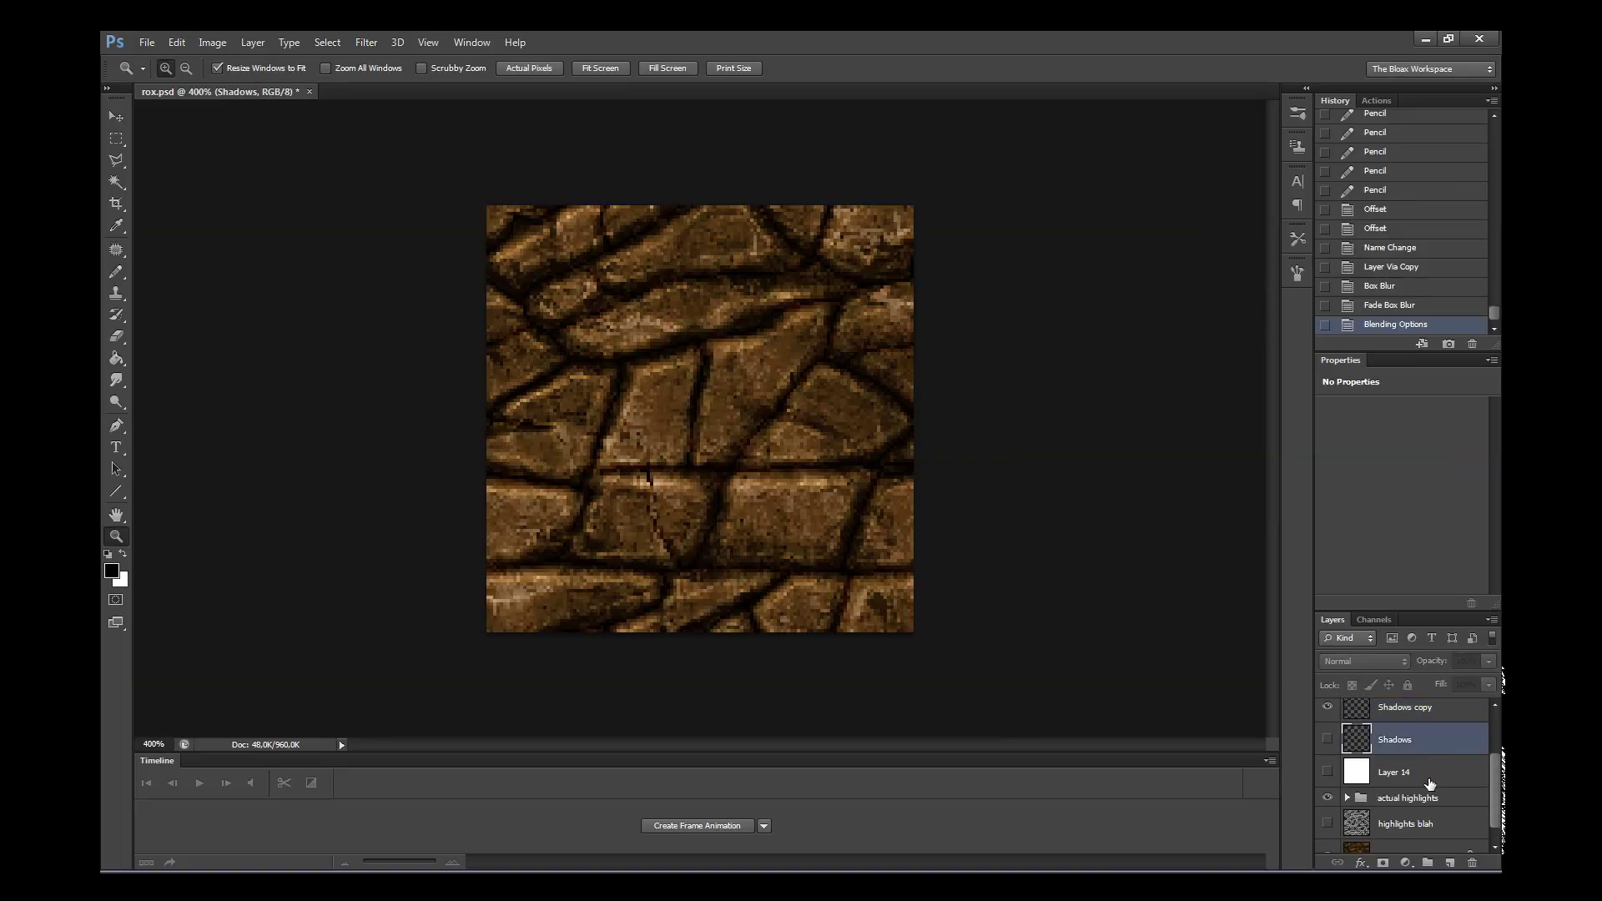
click(1420, 771)
key(Delete)
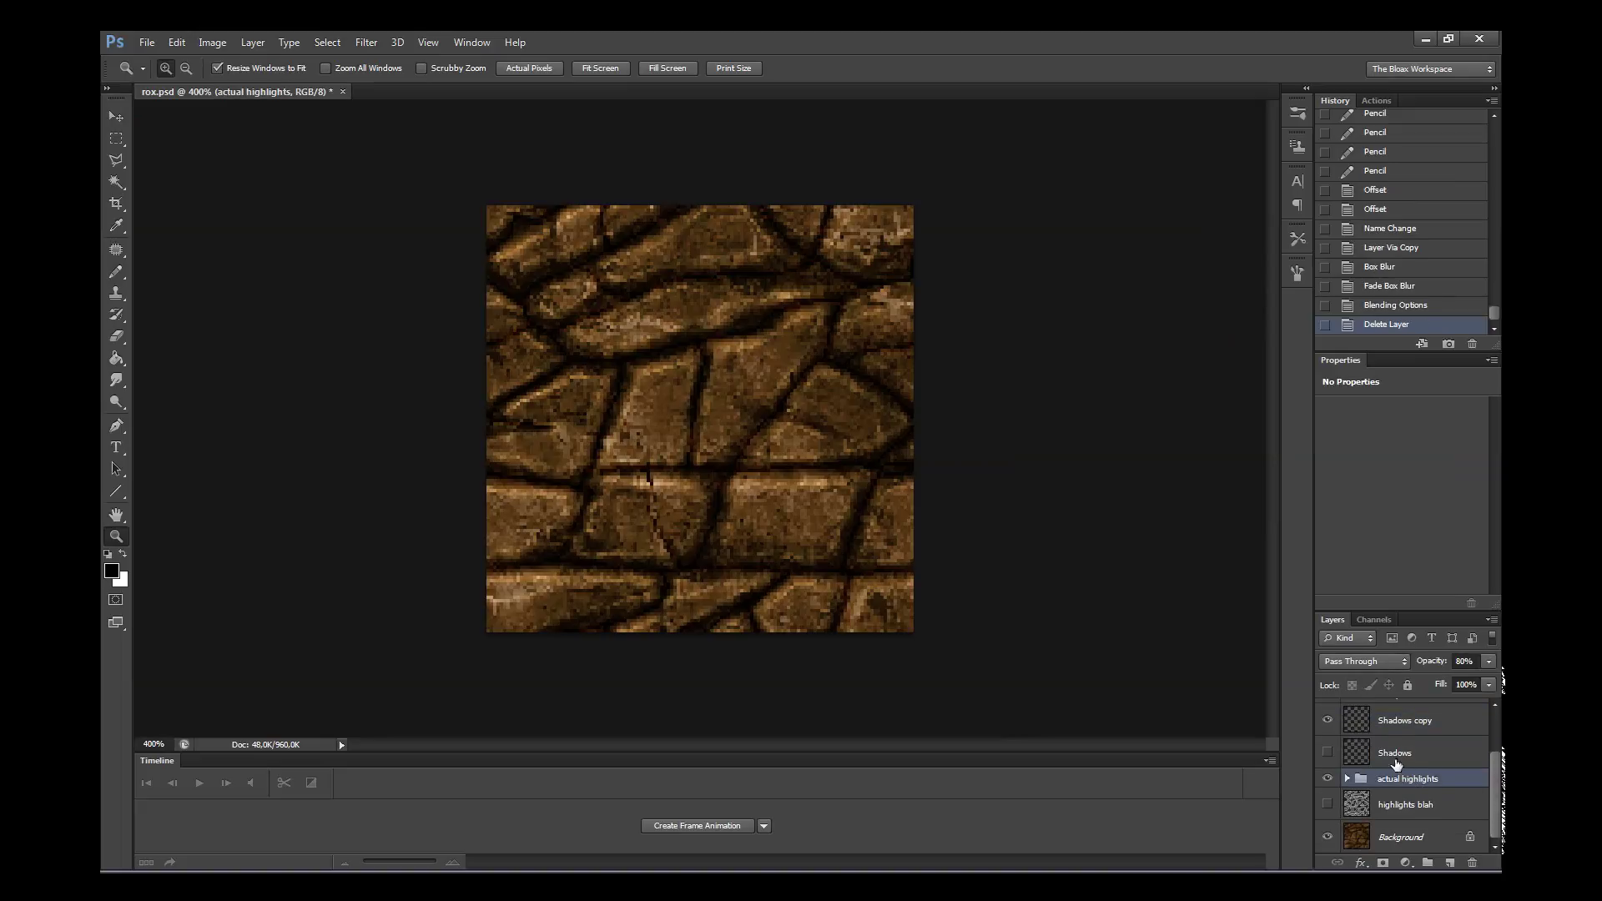
drag(1396, 764, 1393, 795)
key(ctrl+g)
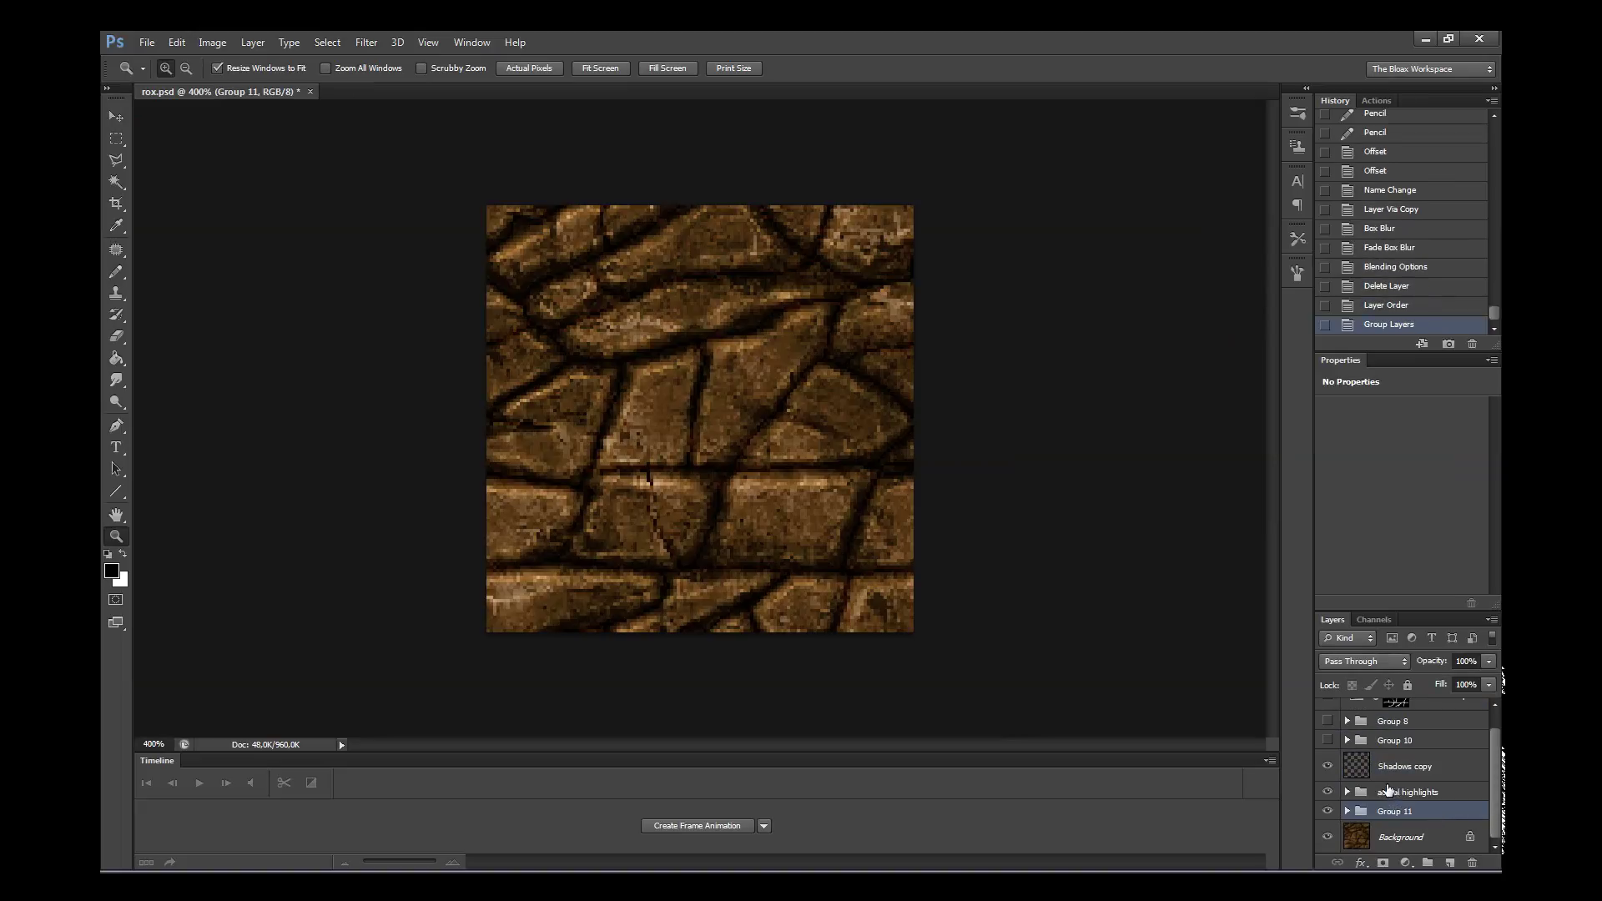
double_click(1399, 812)
text(STUPID BACKUP)
text( SHIT)
key(Return)
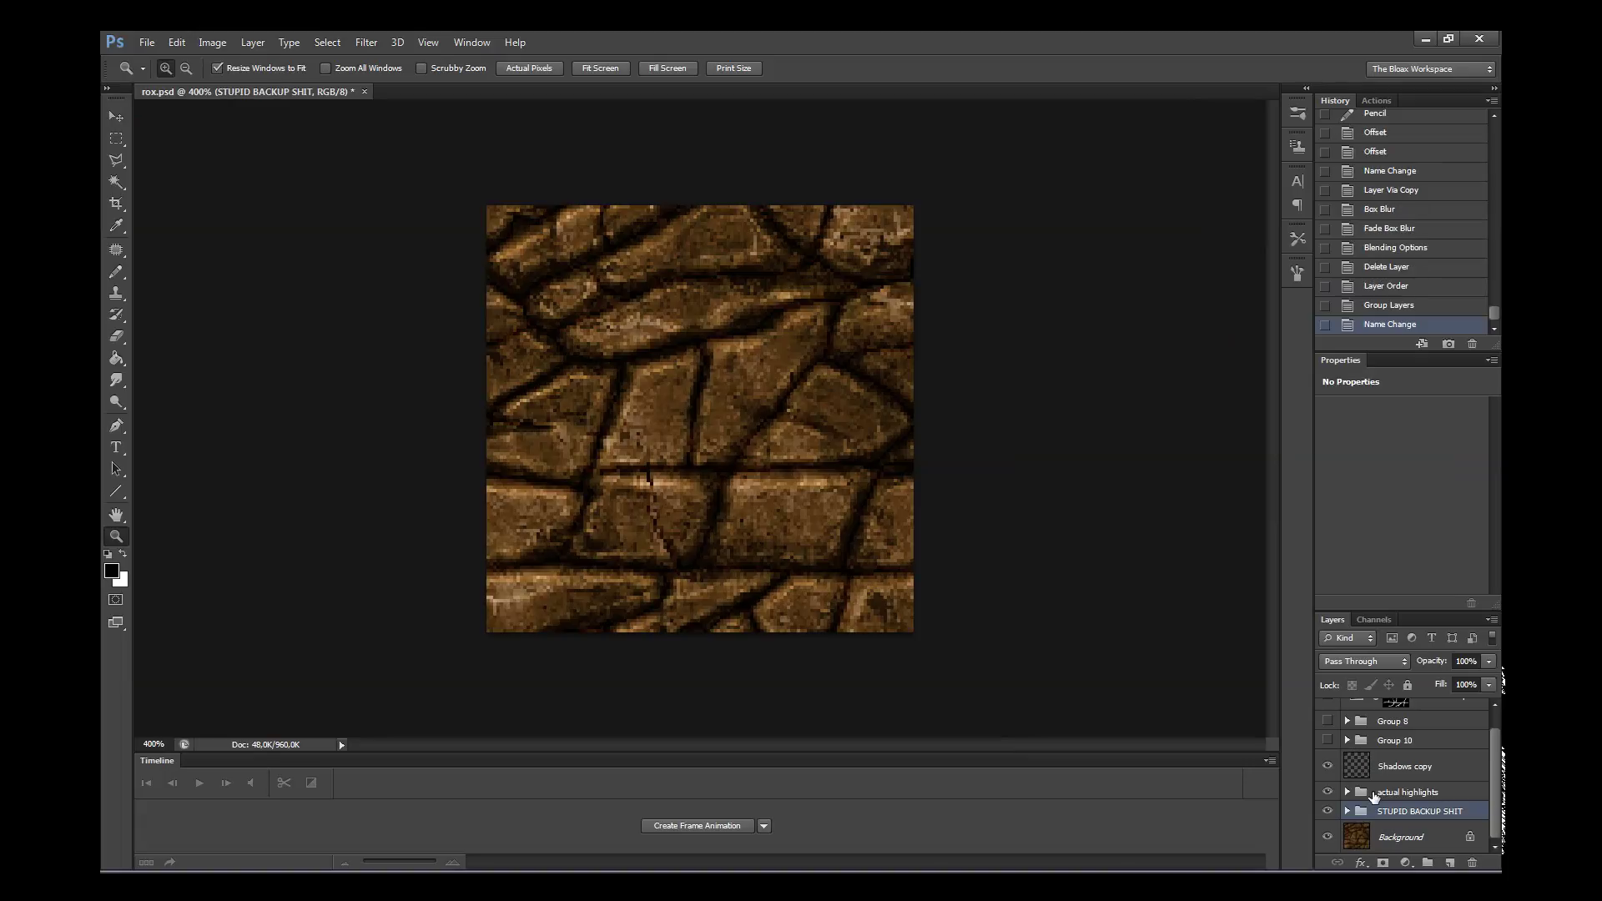
- Inspect the backup group's contents, showing highlights blah, then collapse and hide the group
click(1328, 813)
click(1346, 811)
click(1328, 804)
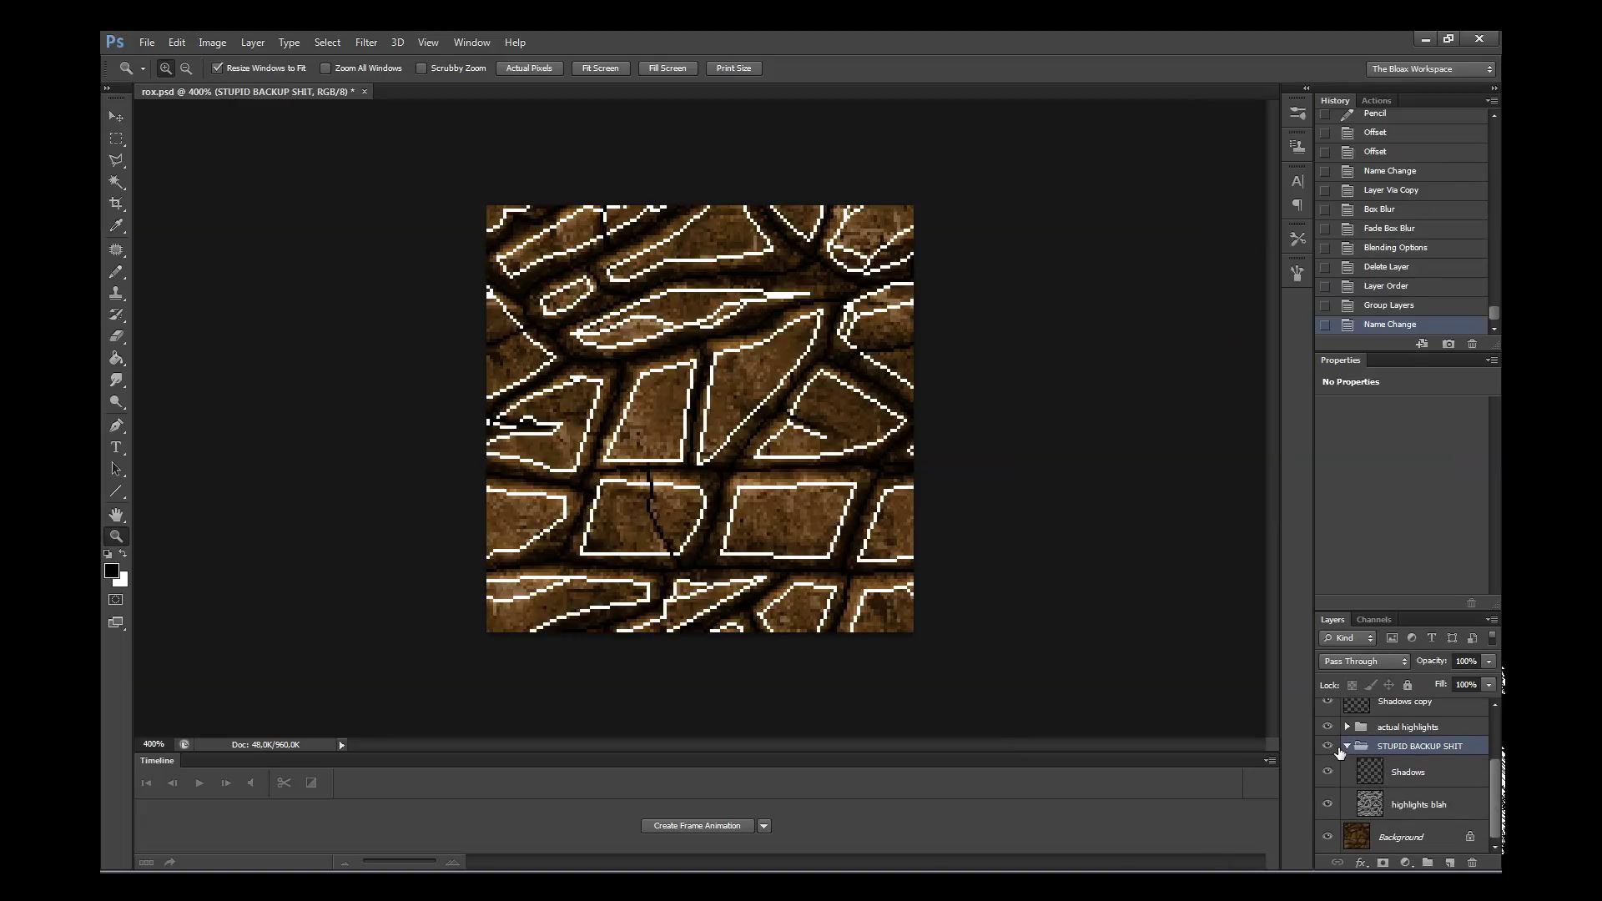
click(1346, 746)
click(1328, 811)
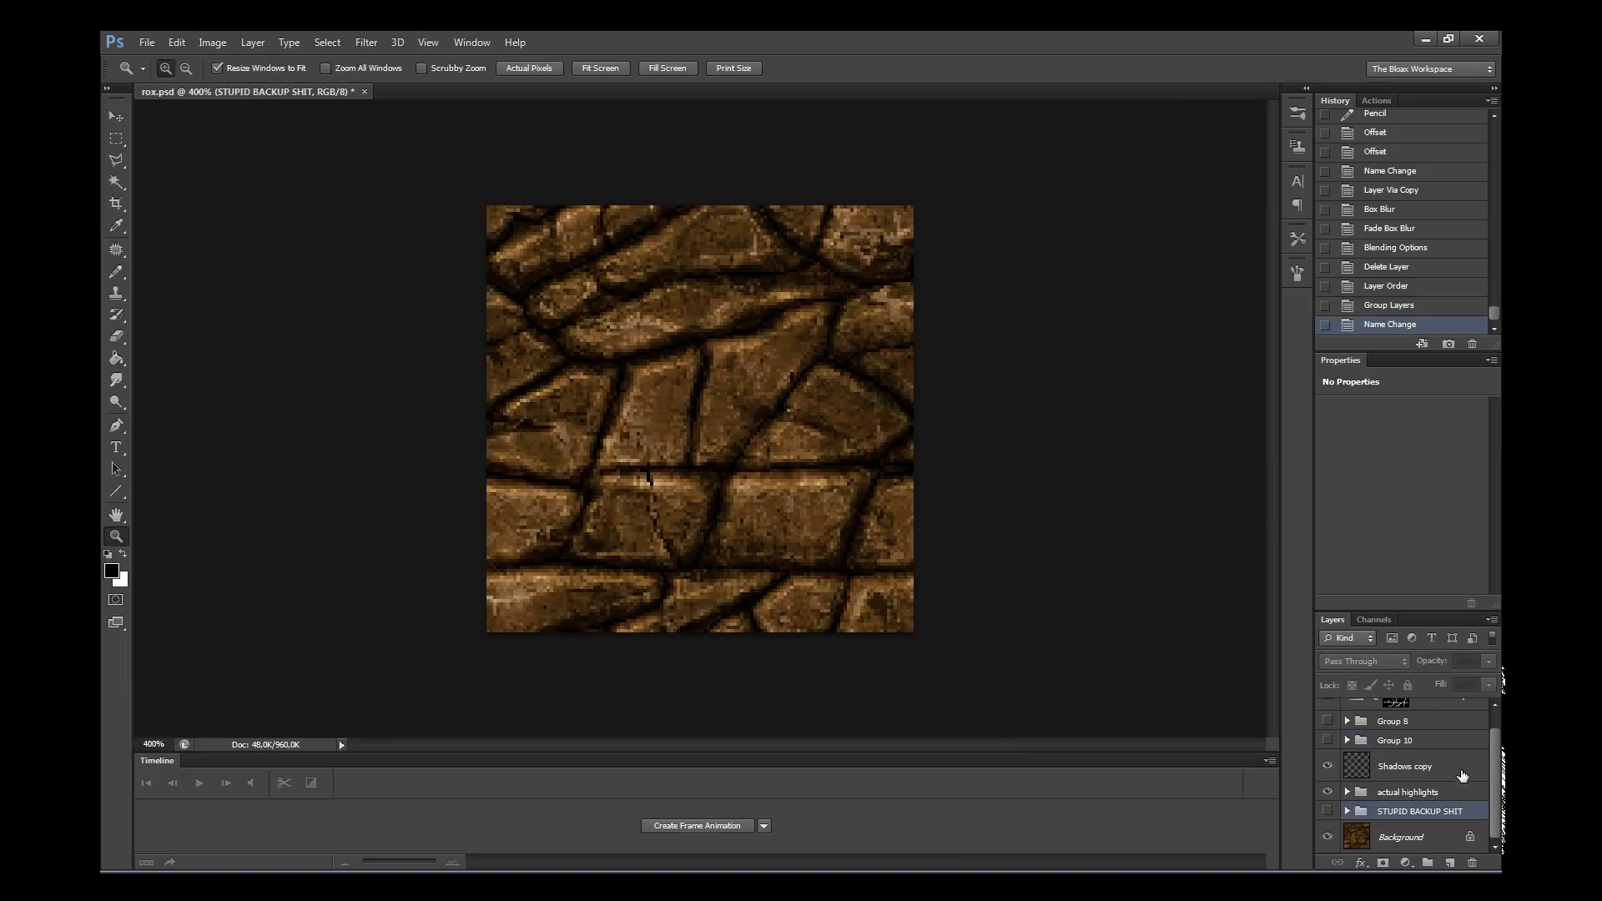
- Group Shadows copy and actual highlights into Group 11 and toggle it to compare
click(1385, 794)
shift+click(1400, 768)
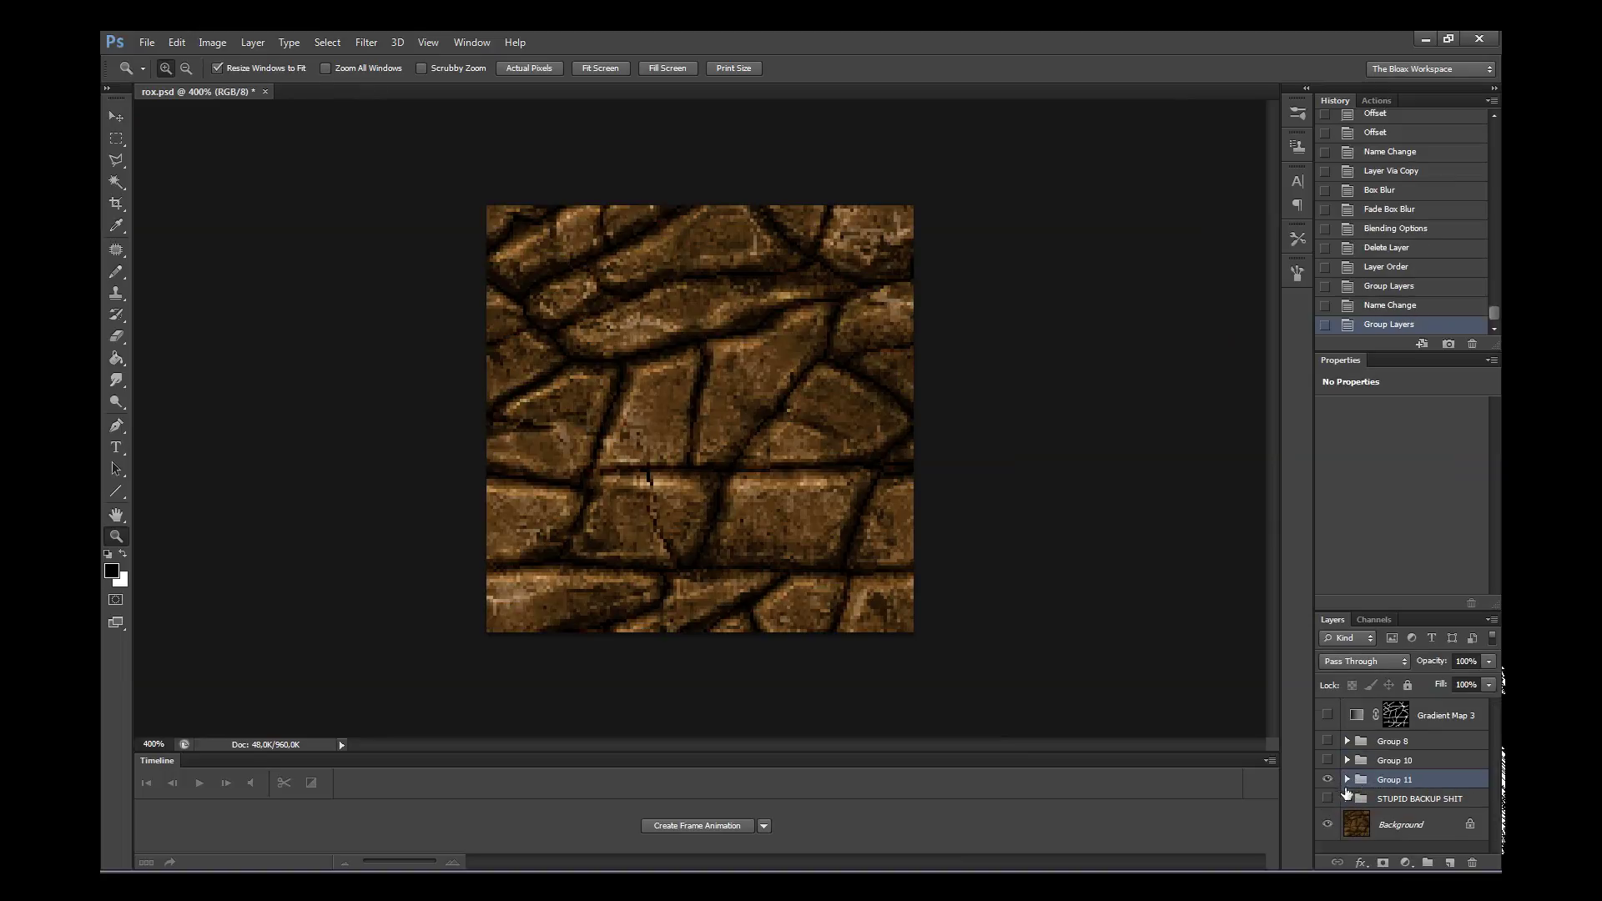
key(ctrl+g)
click(1327, 779)
click(1327, 779)
click(1330, 778)
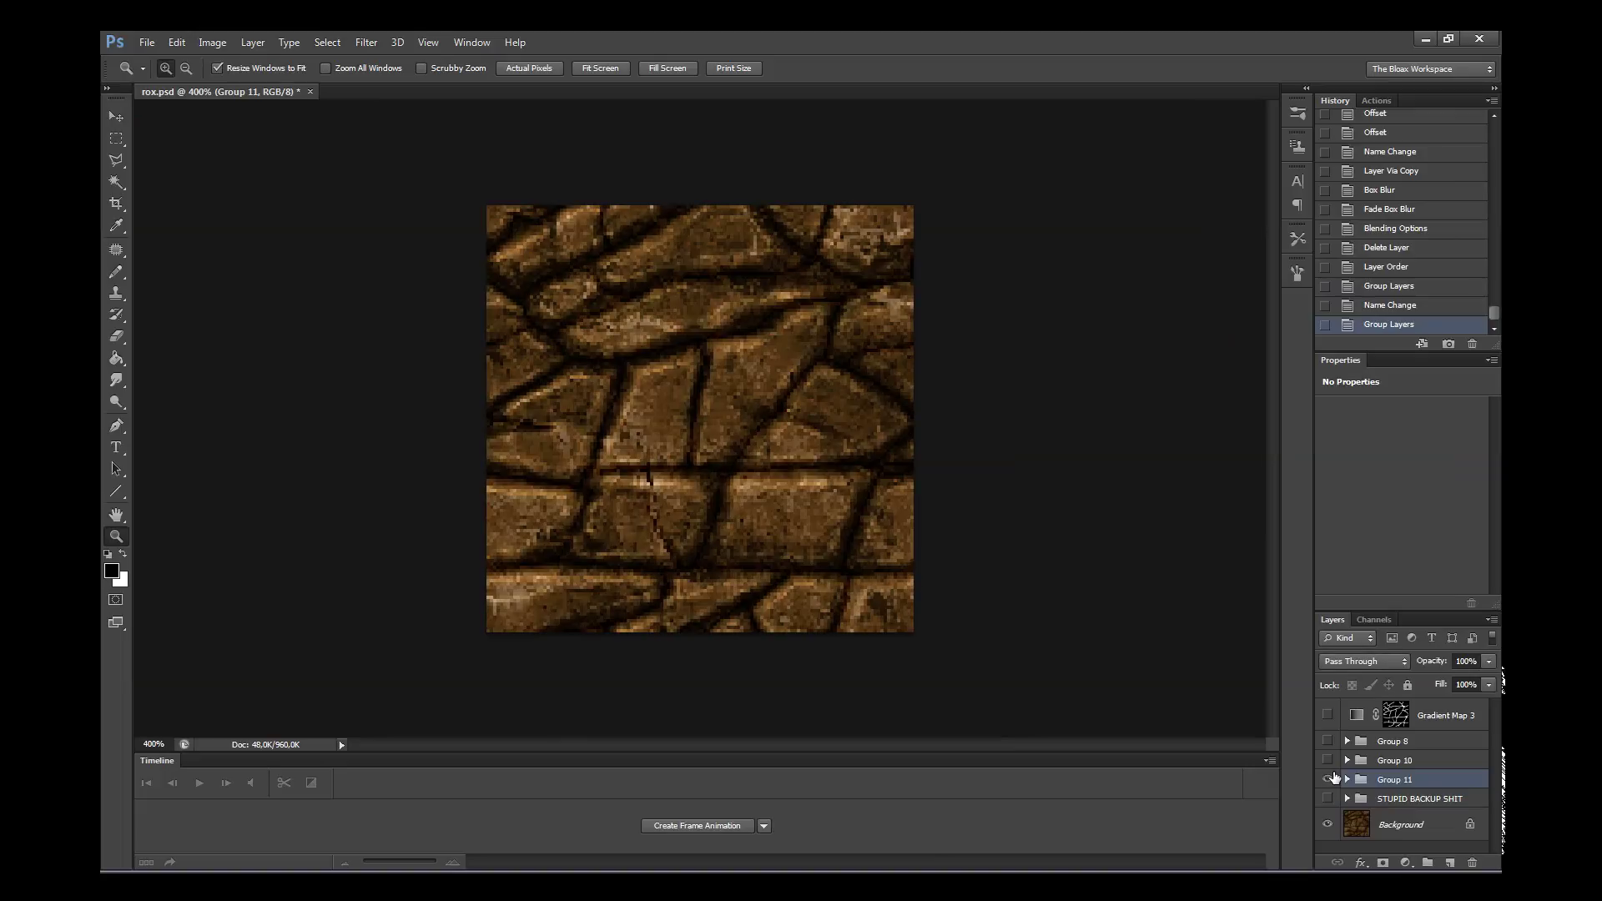
click(1333, 778)
click(1334, 778)
- Expand Group 11 and the actual highlights group, selecting the bottom highlights layer
click(1347, 780)
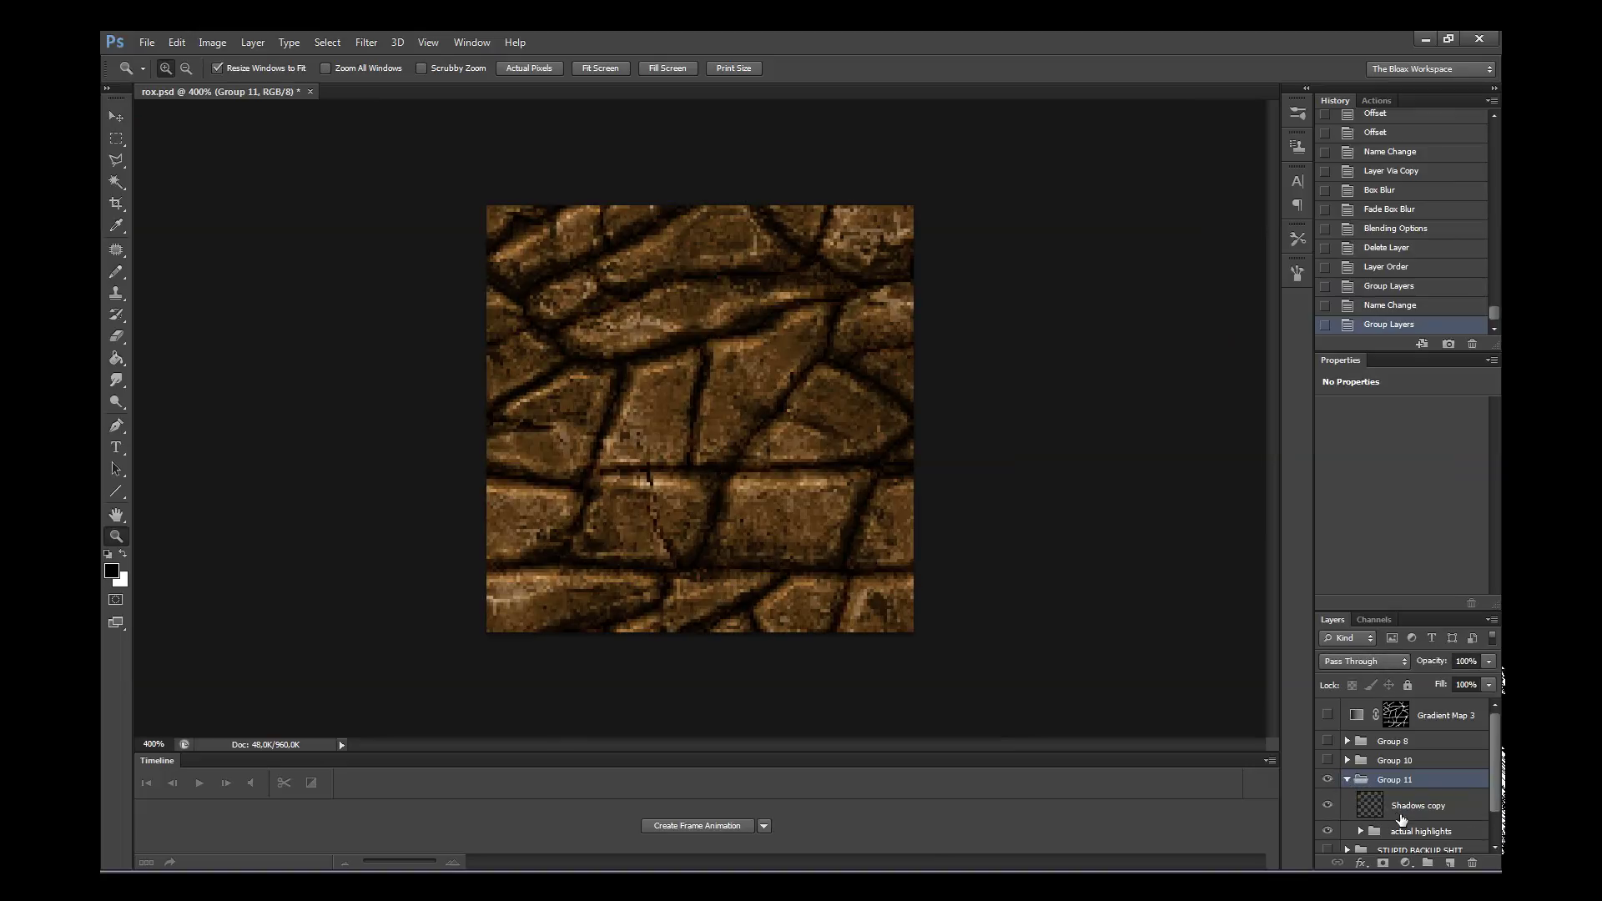
click(1404, 832)
click(1360, 831)
scroll(1410, 801, down, 1)
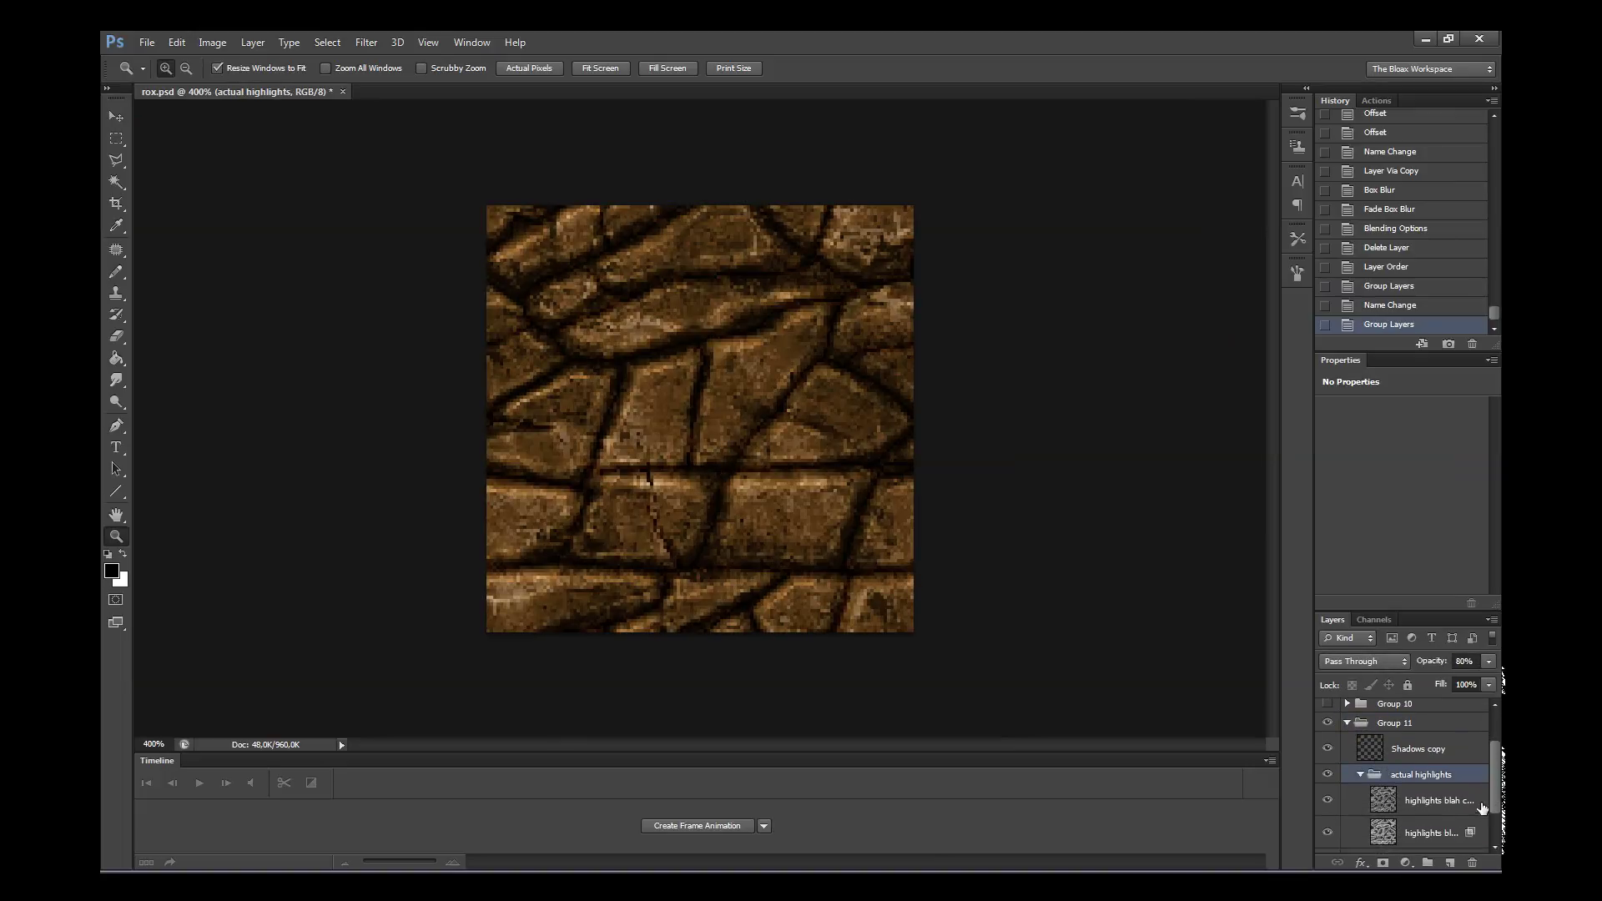
click(1445, 831)
- Set the highlights blah copy 2 layer's opacity to 57%
double_click(1429, 824)
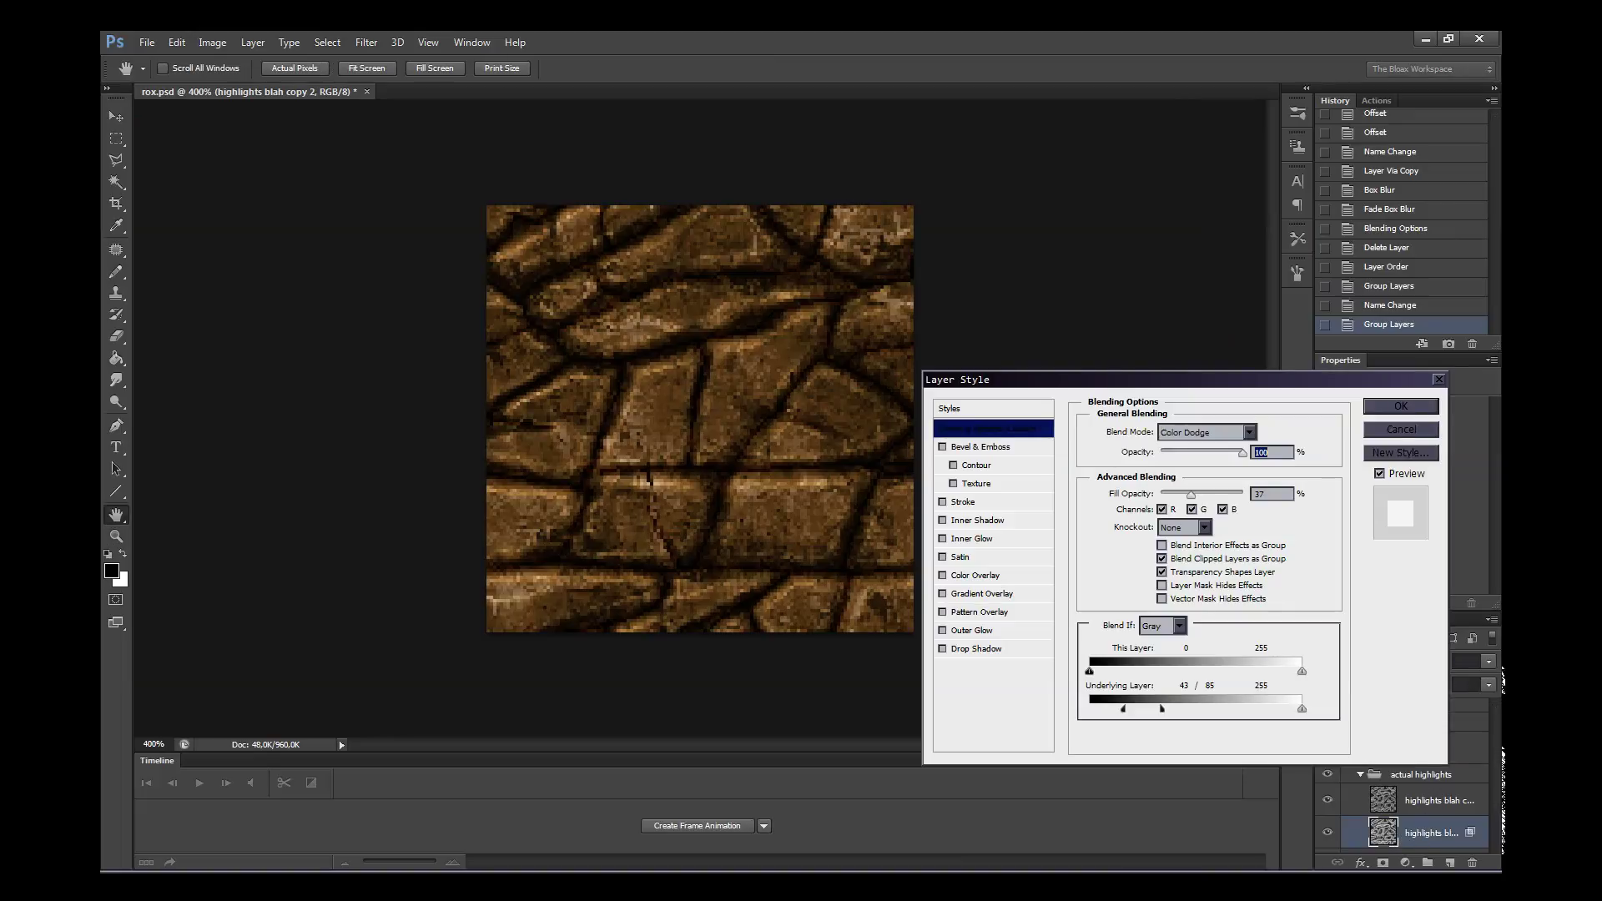
text(57)
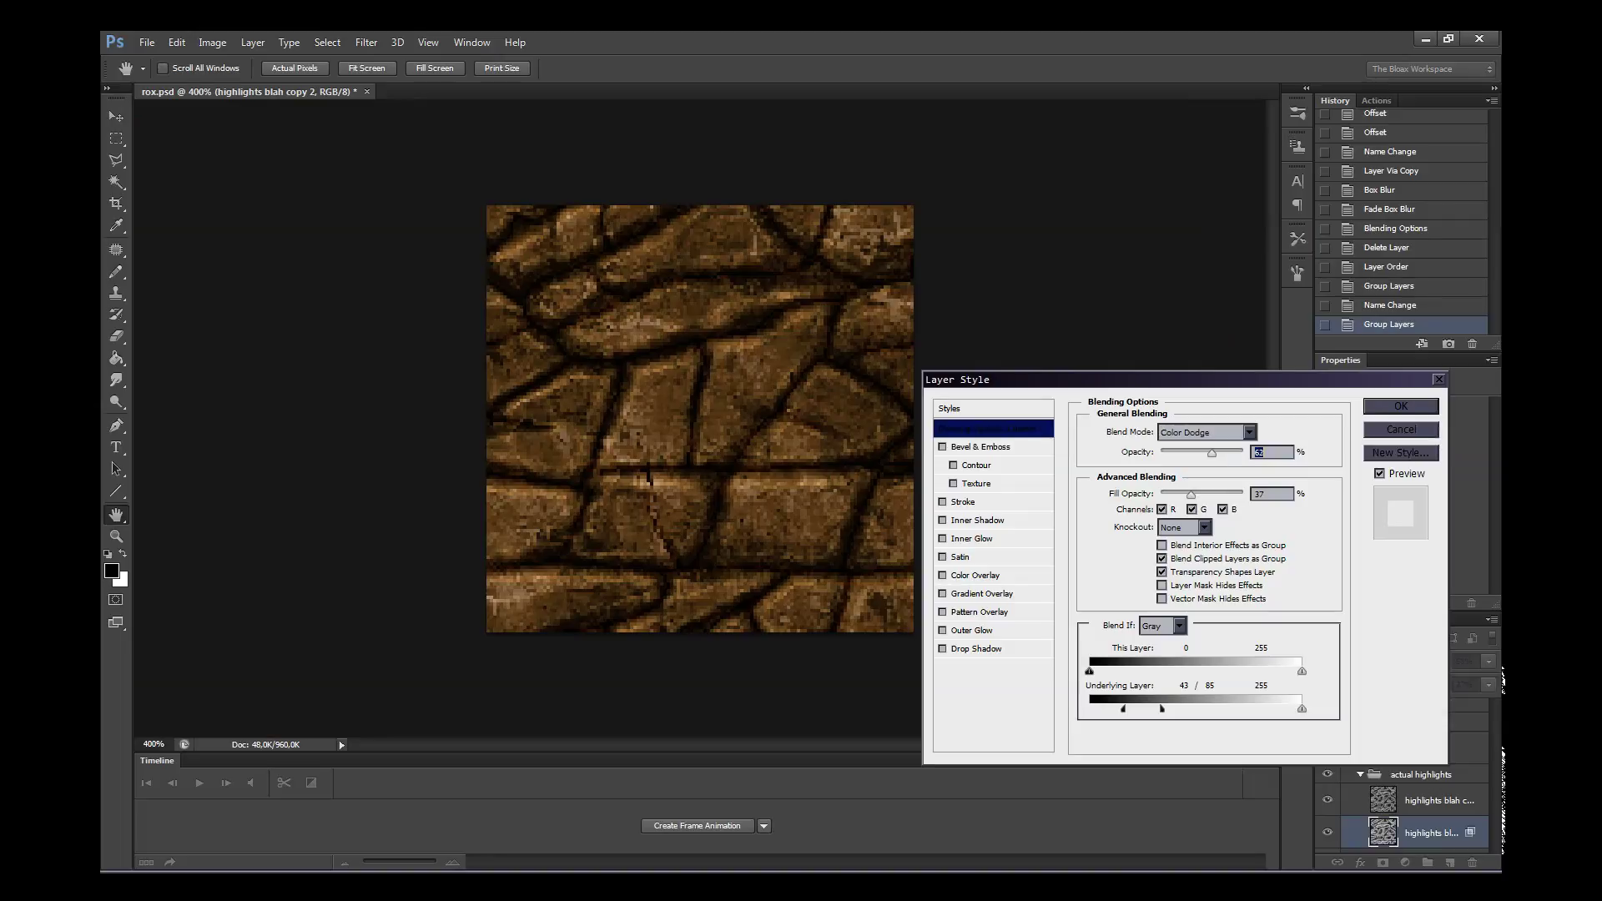
key(Return)
- Set the Soft Light highlights blah copy layer's fill opacity to 59%
click(1476, 800)
double_click(1477, 800)
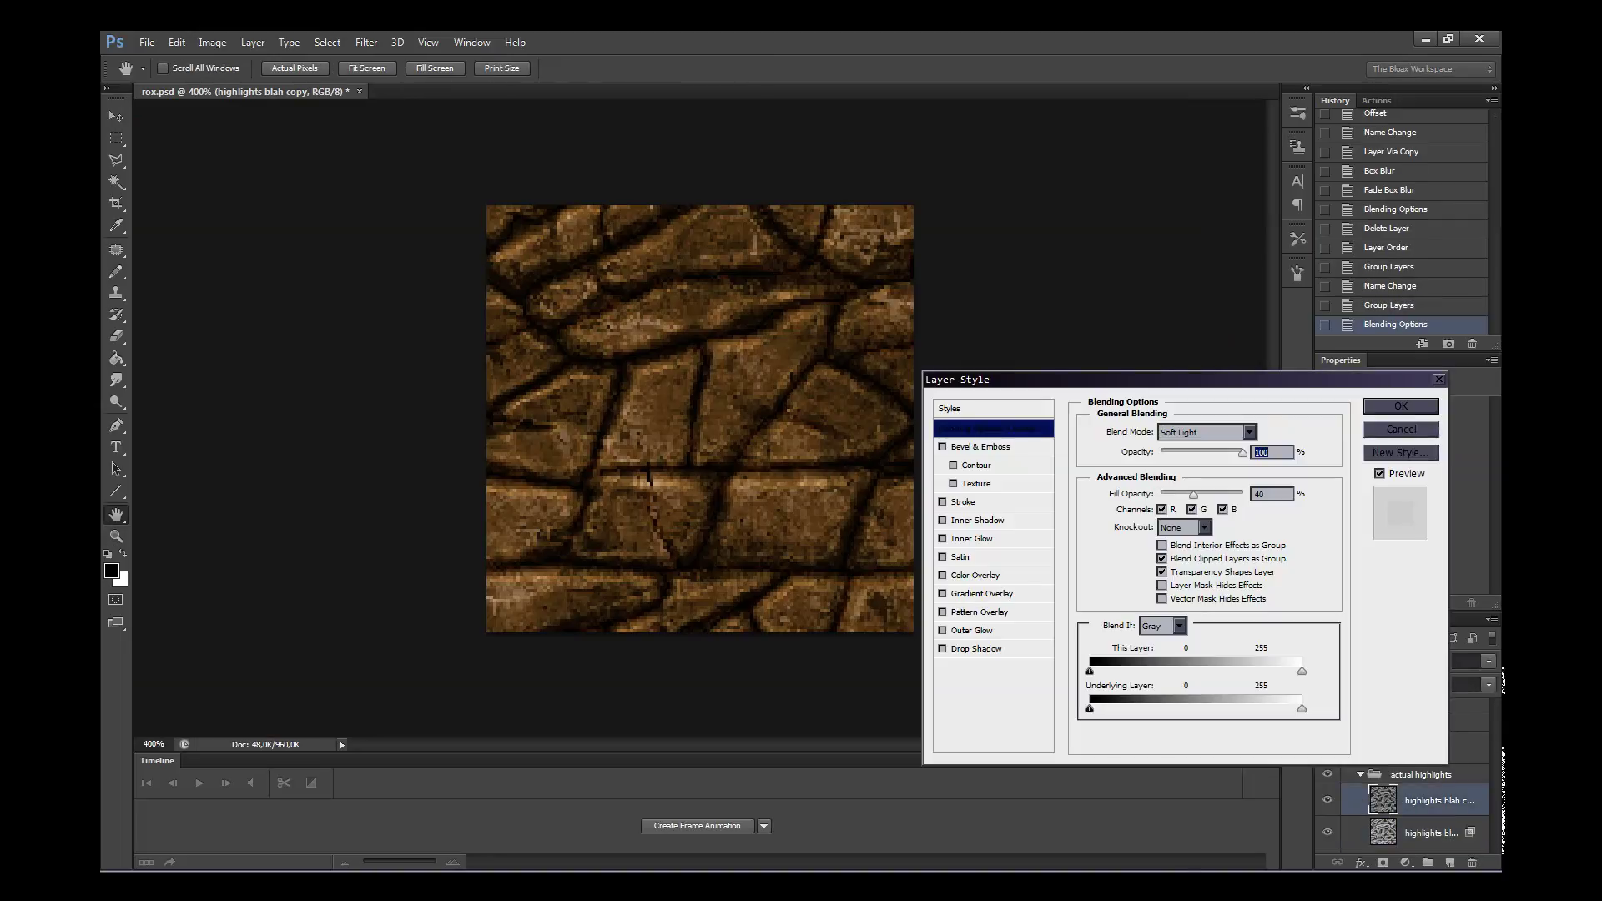
key(Up)
key(Up)
key(Up)
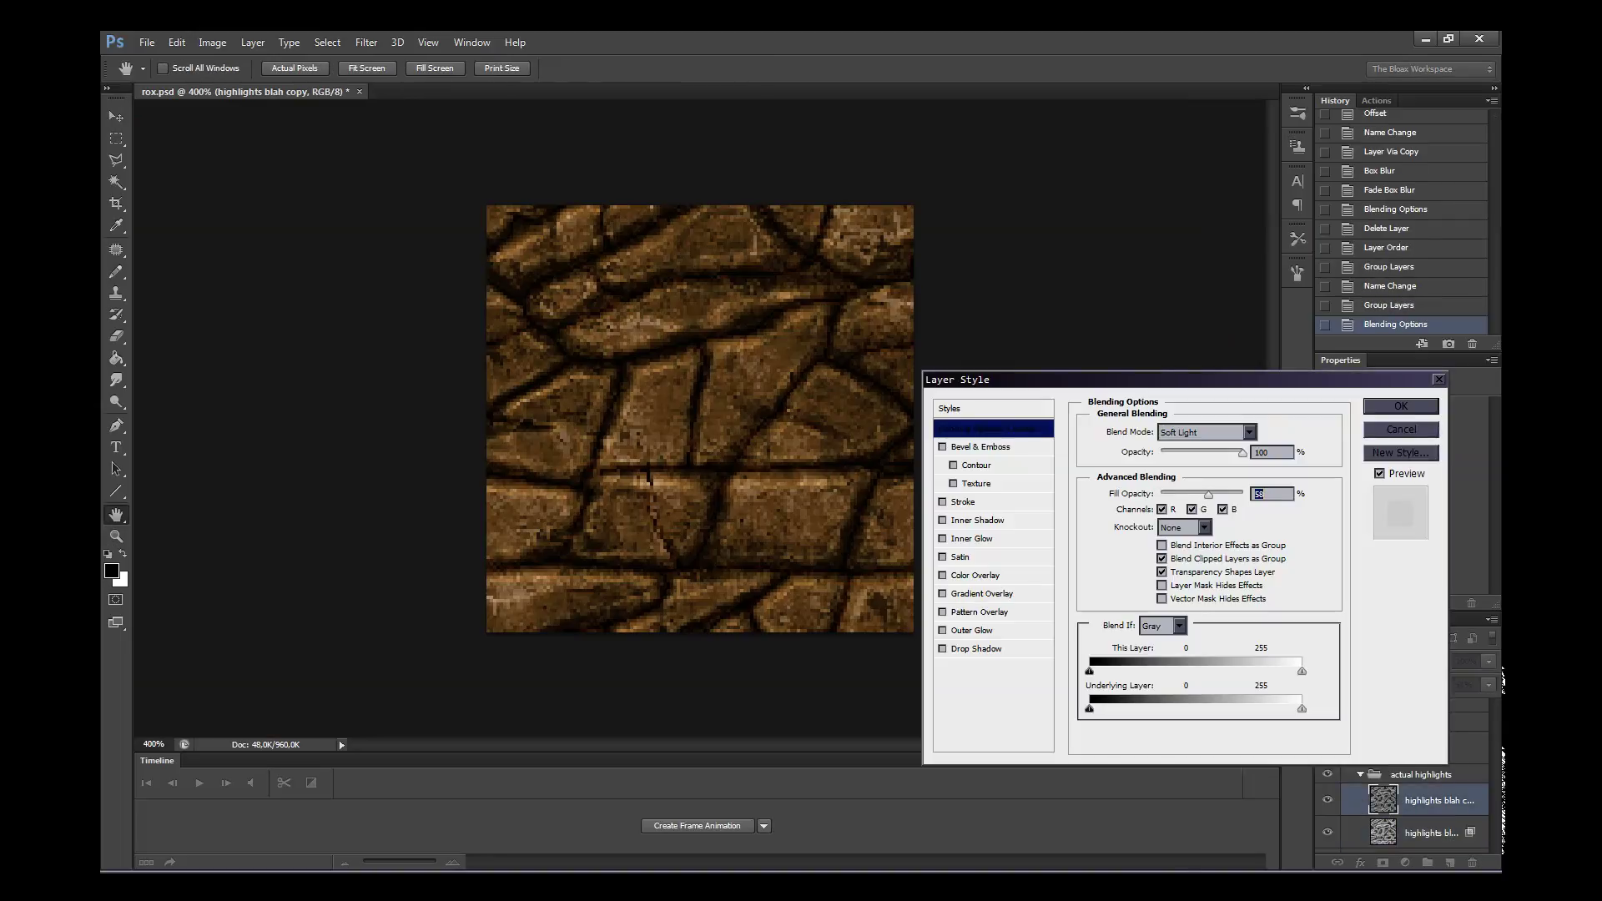
key(shift+Down)
key(shift+Down)
key(Return)
click(1367, 776)
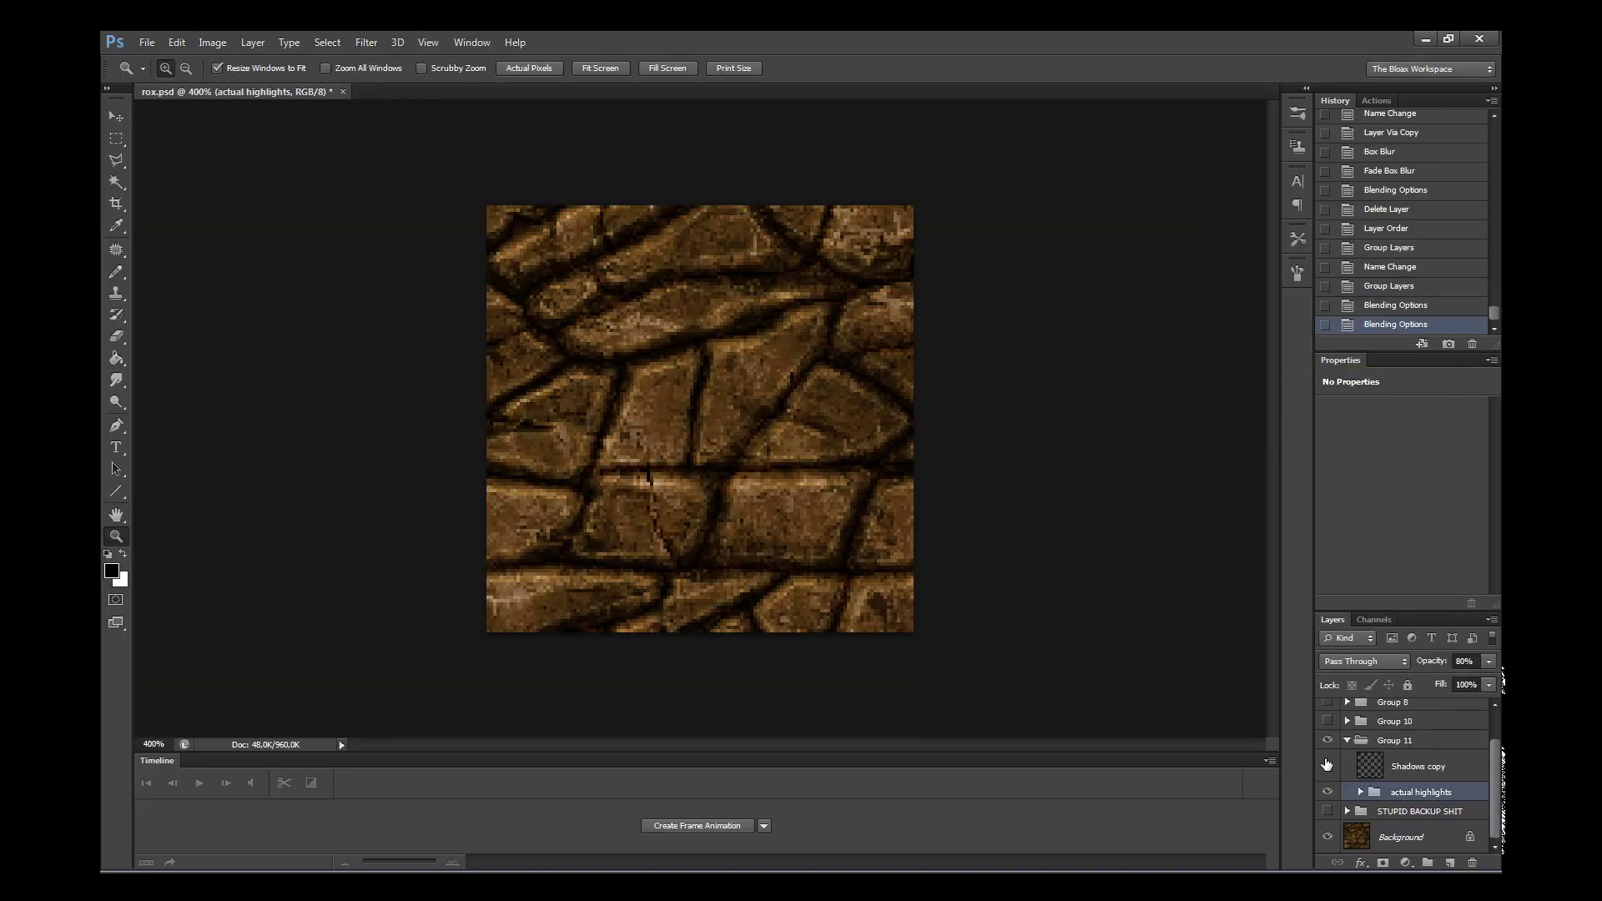
right_click(693, 440)
click(726, 474)
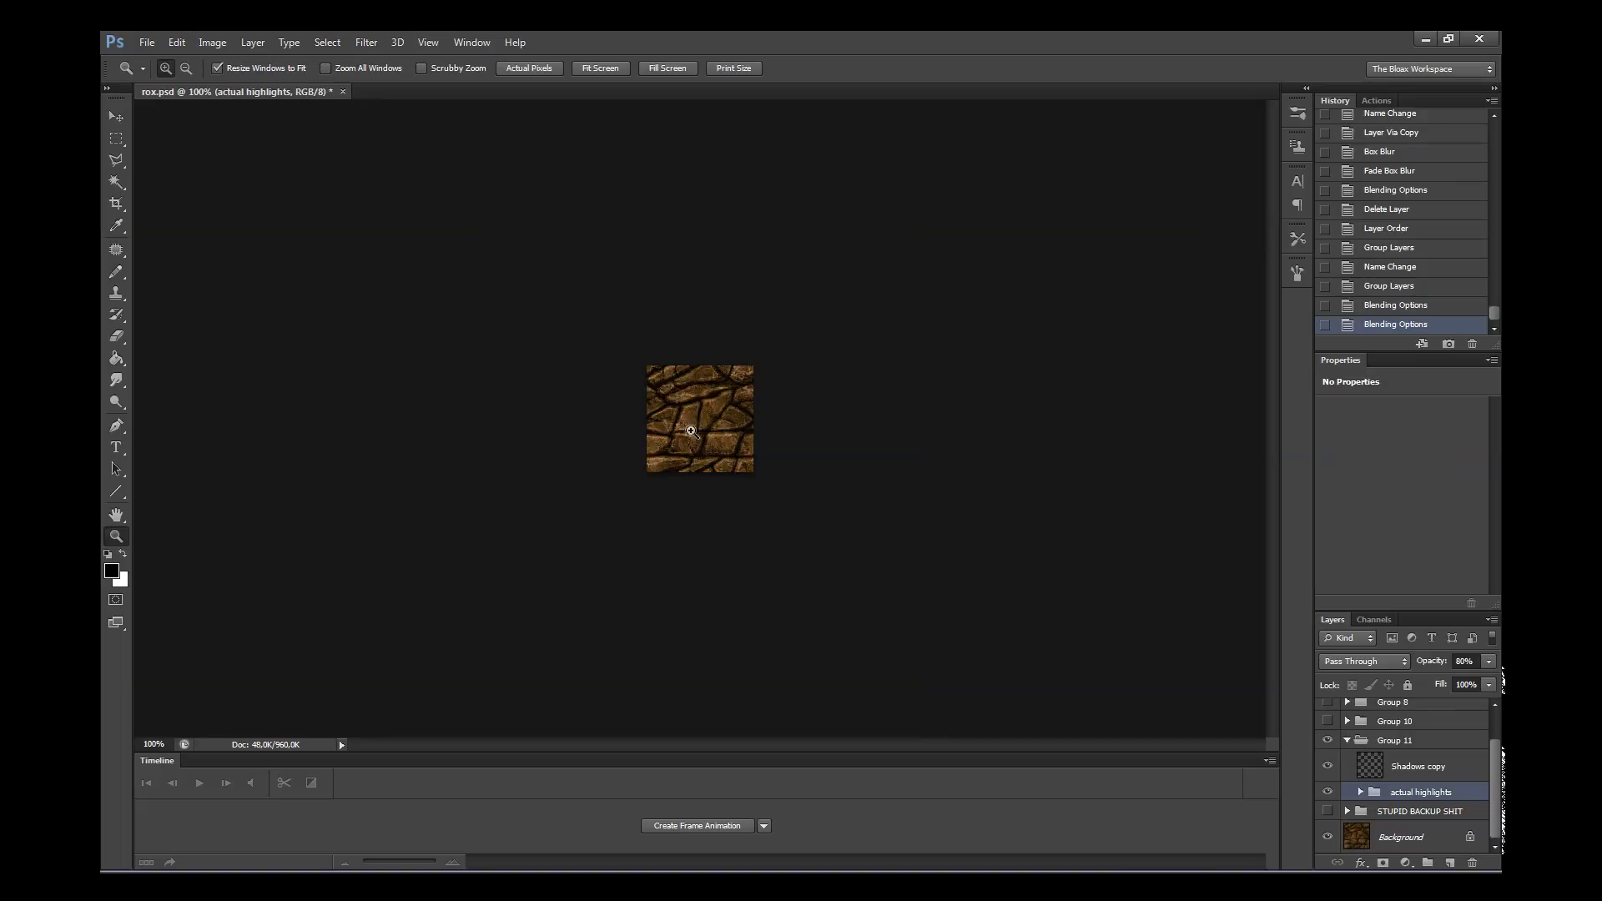
click(690, 431)
click(691, 431)
right_click(708, 447)
click(730, 451)
click(731, 448)
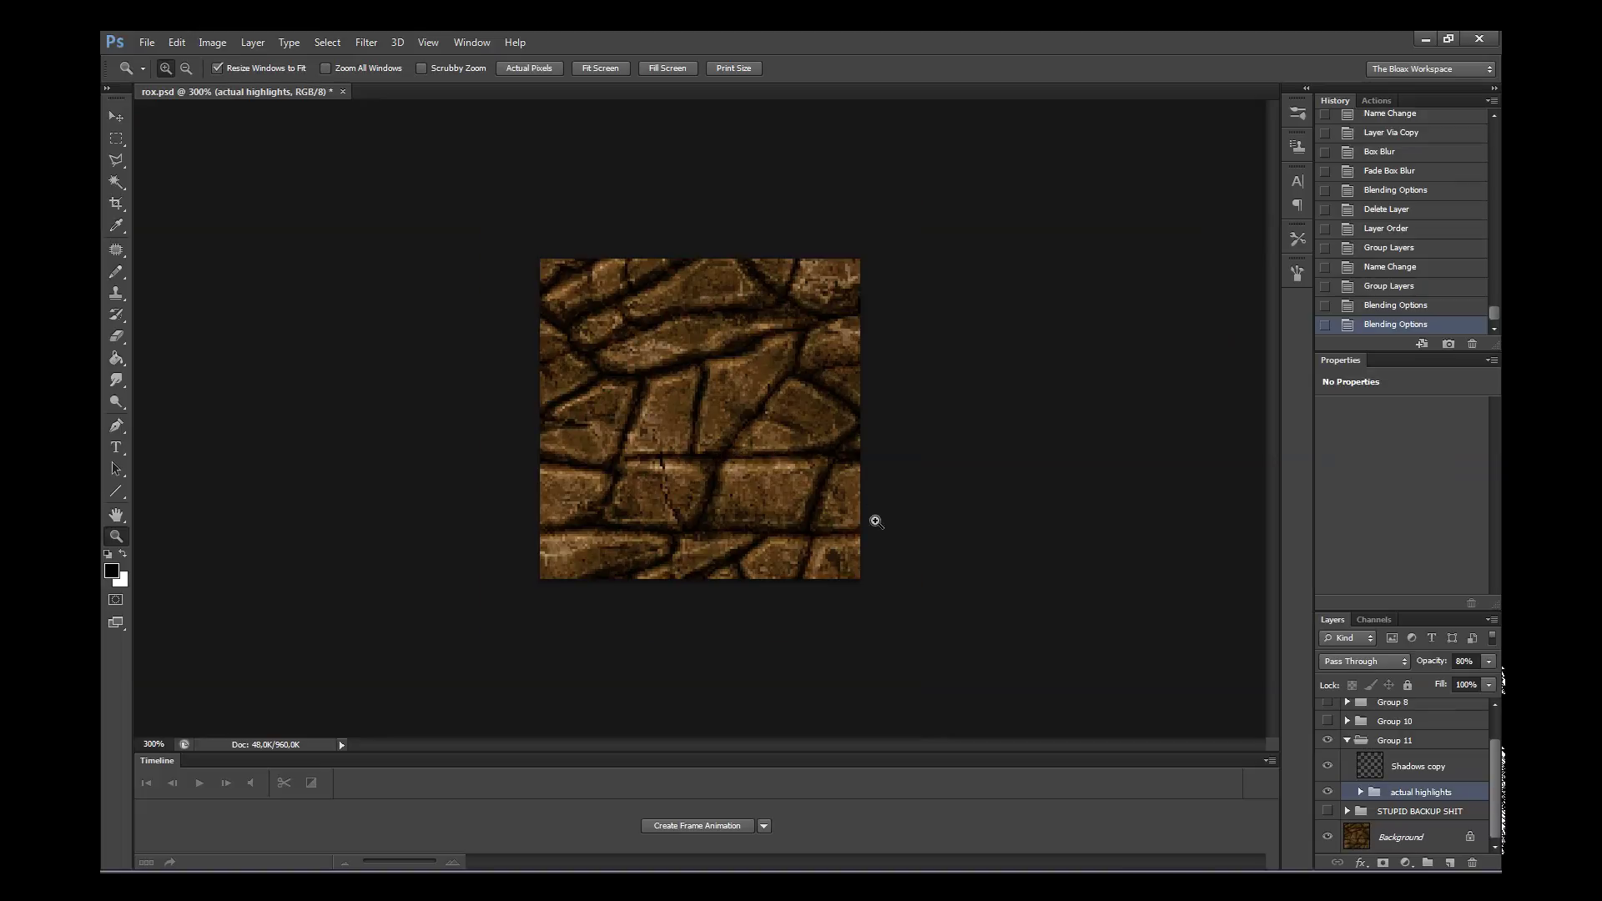
click(1347, 740)
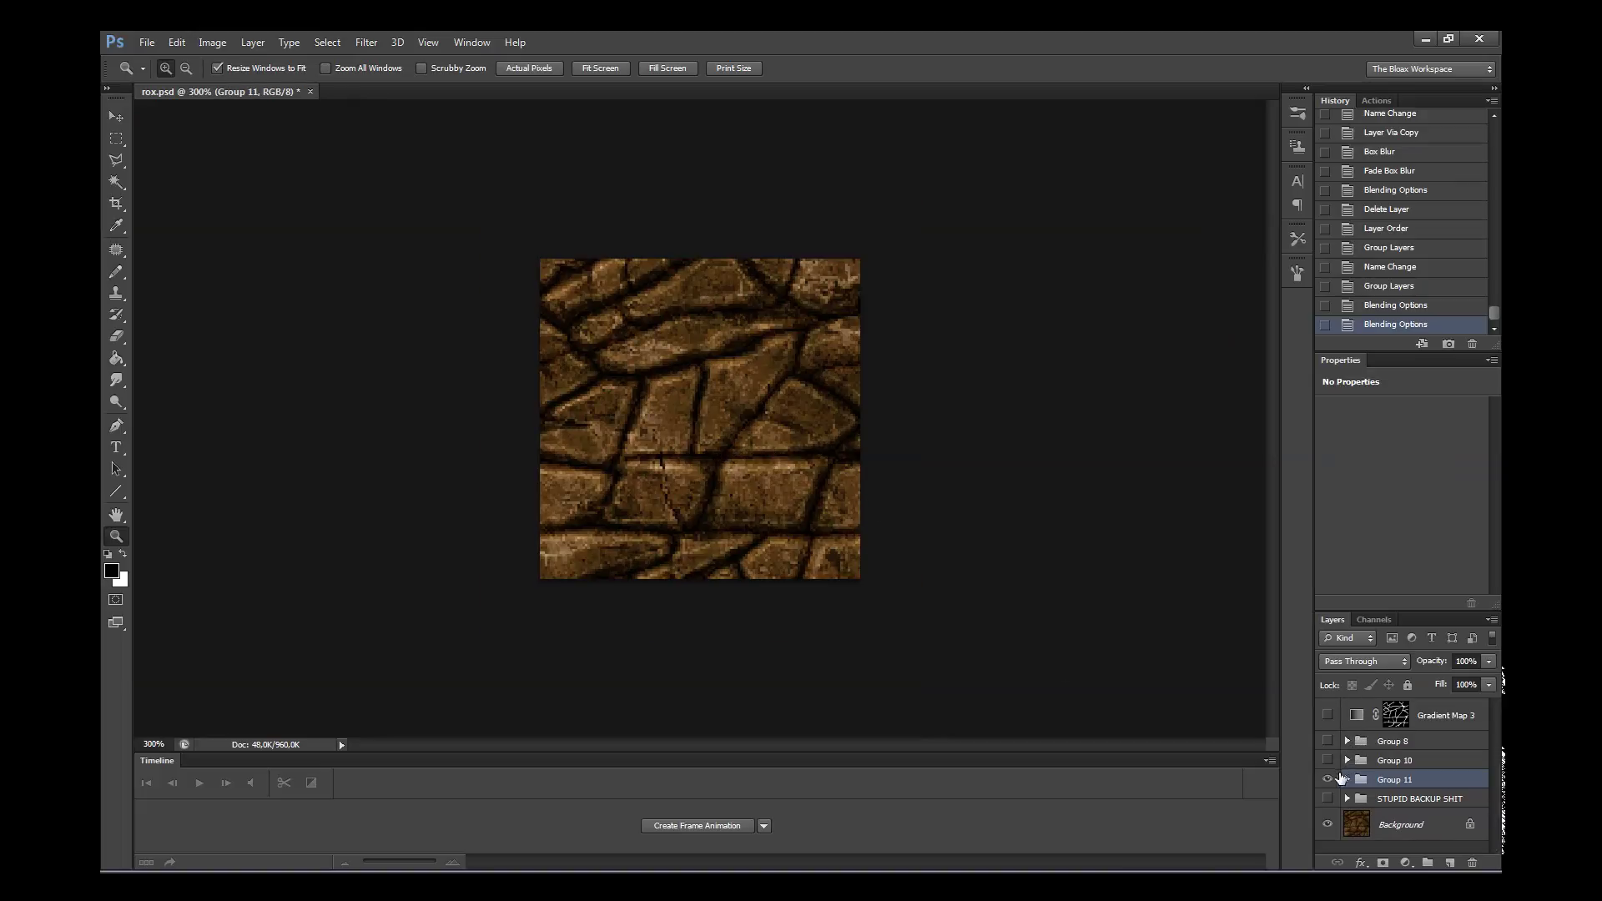
click(1333, 780)
right_click(667, 442)
click(715, 473)
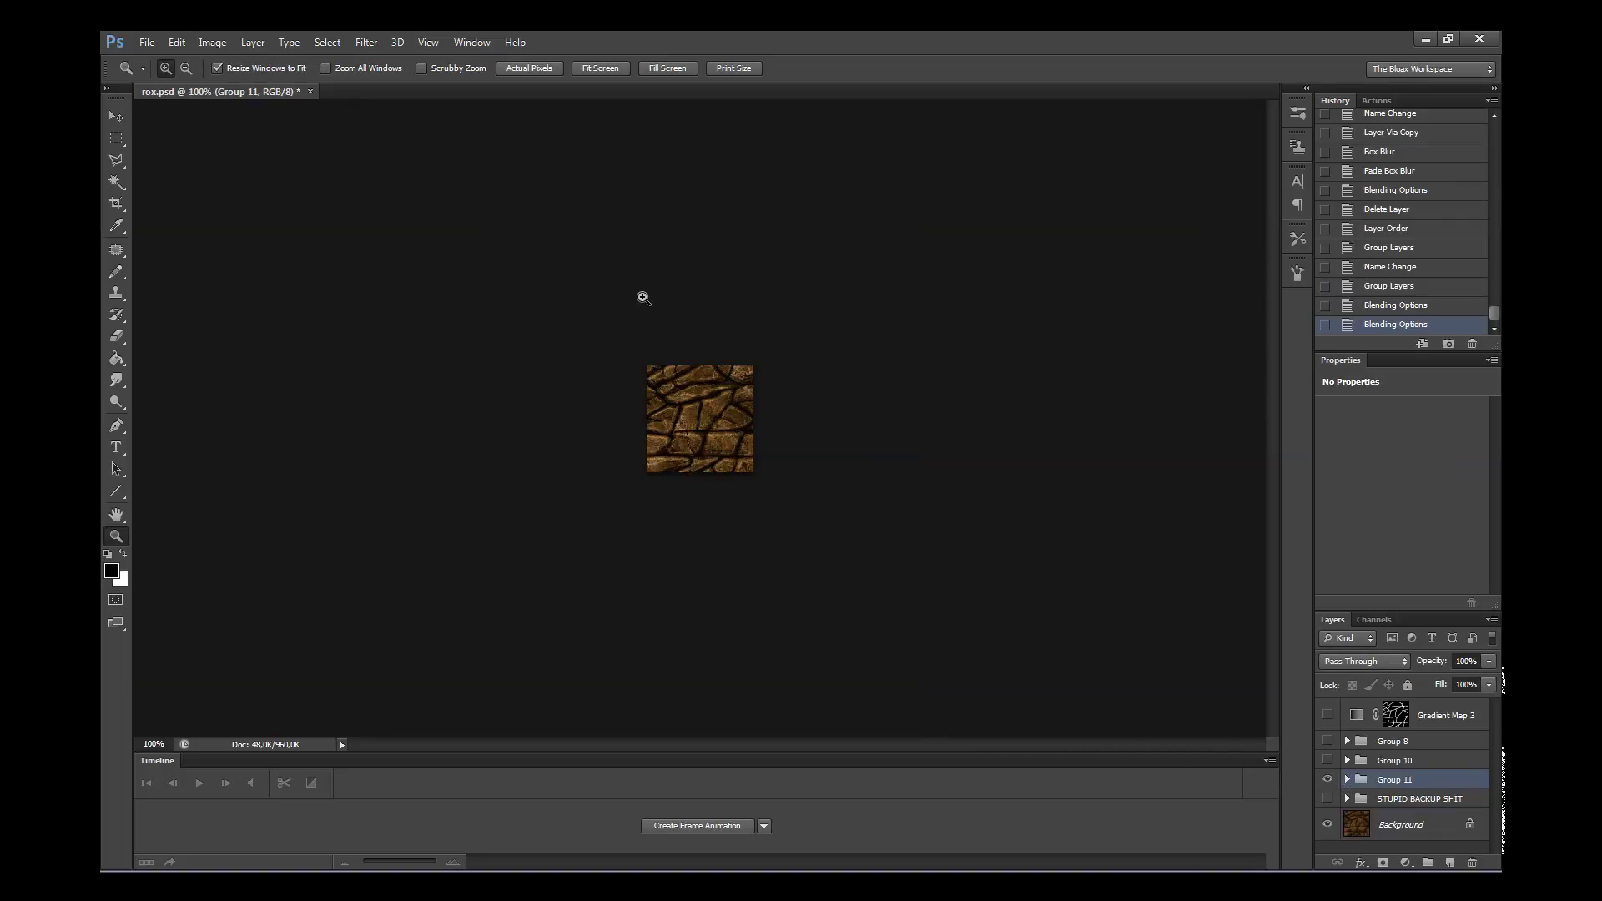
click(660, 334)
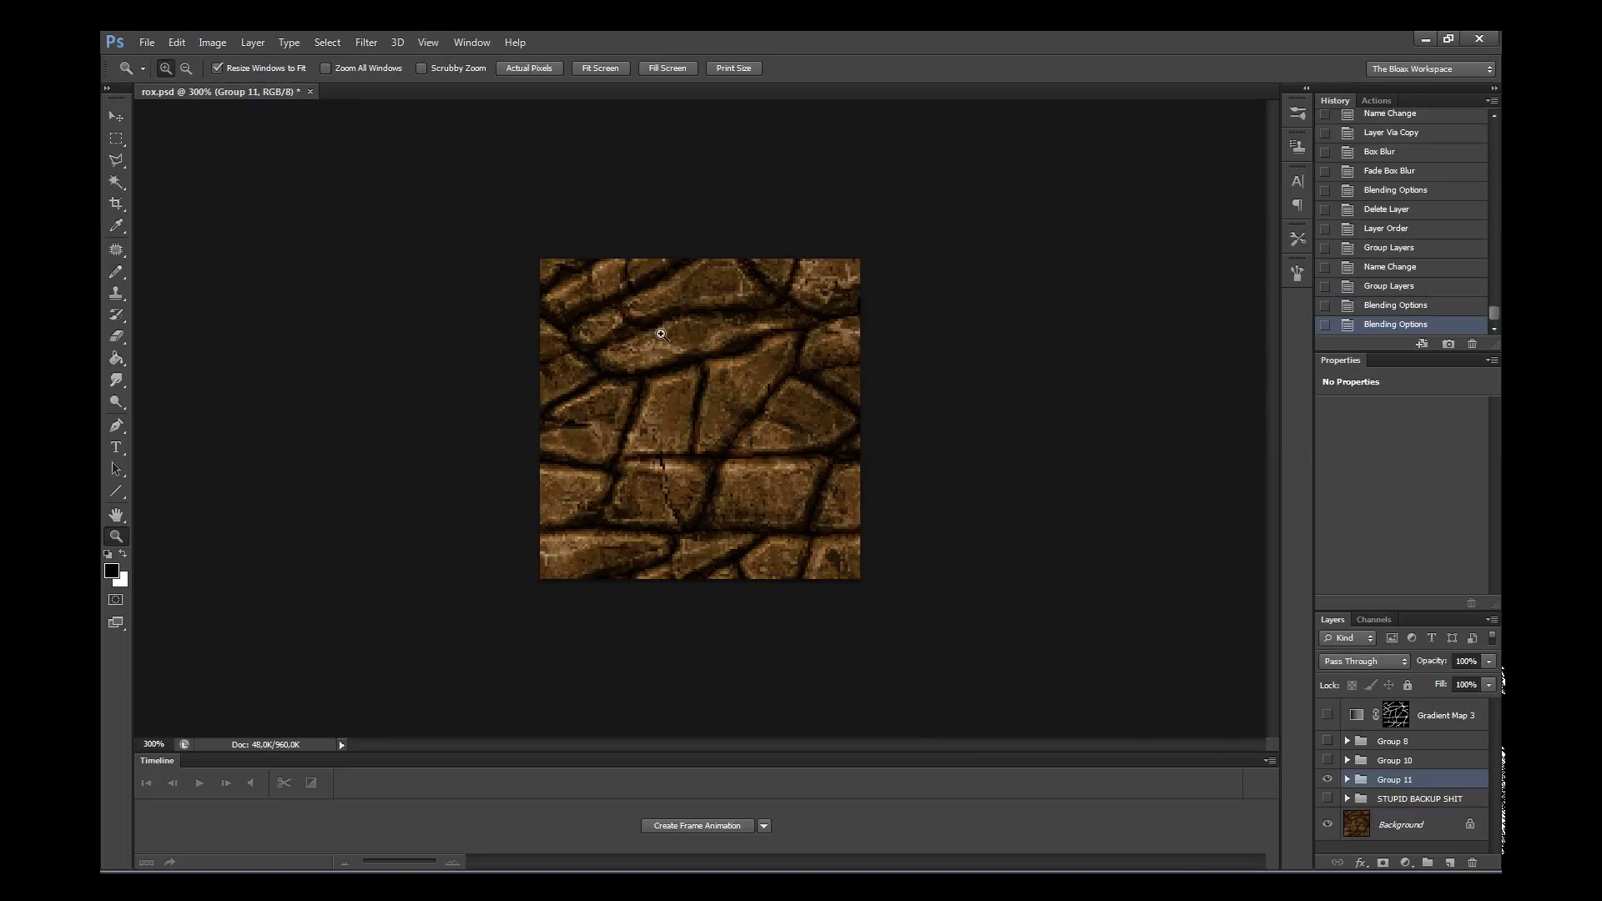
click(1327, 781)
click(1327, 760)
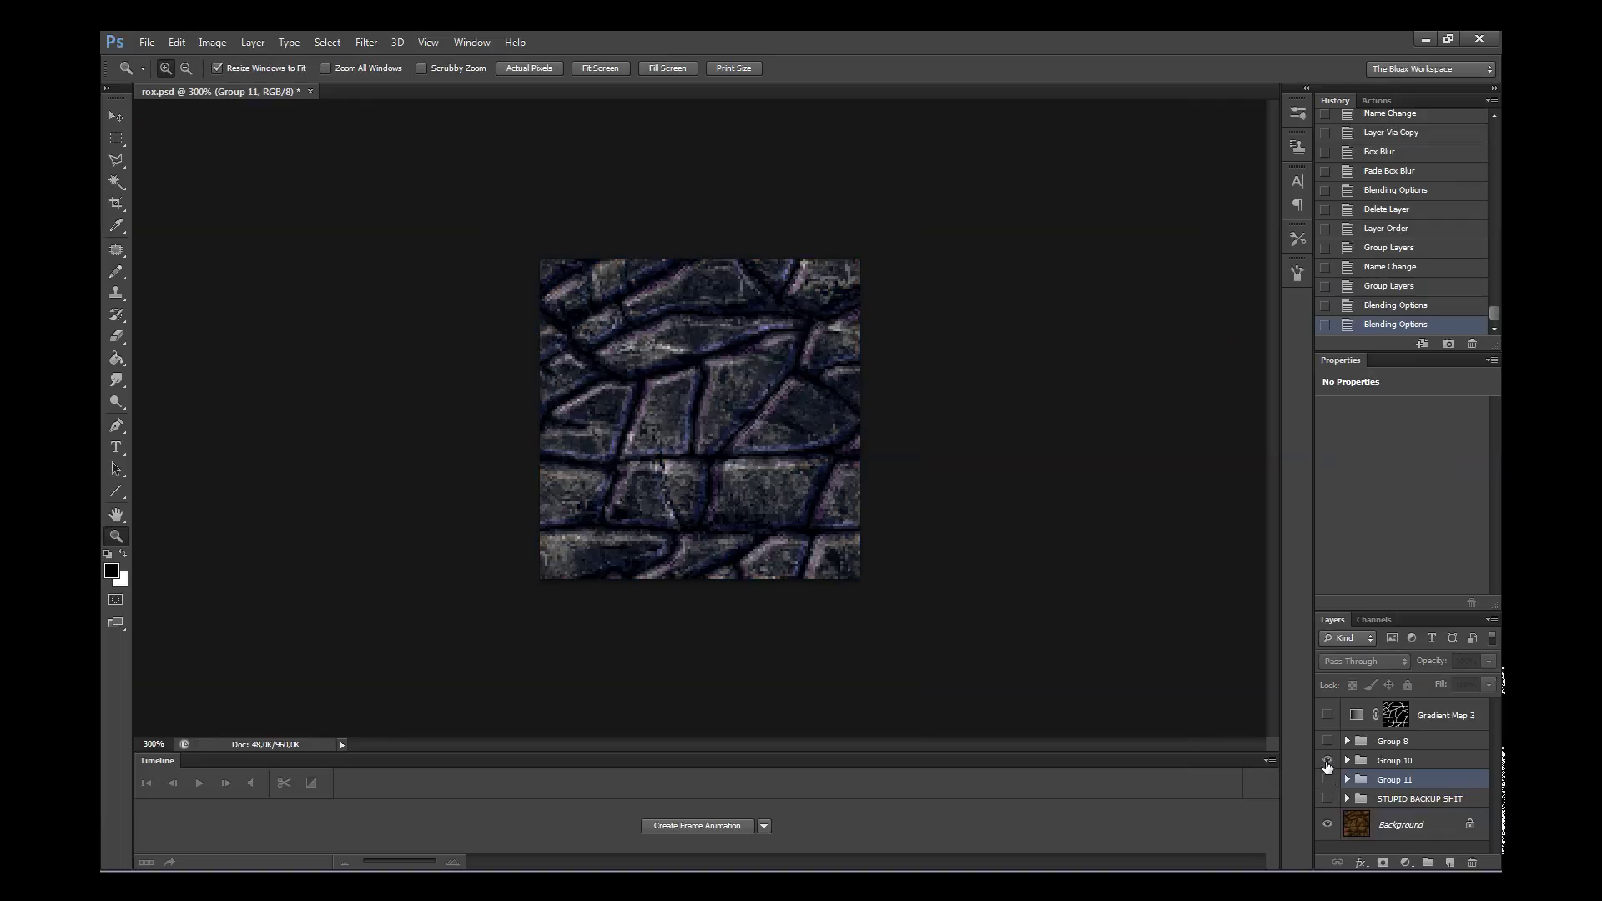
click(1327, 761)
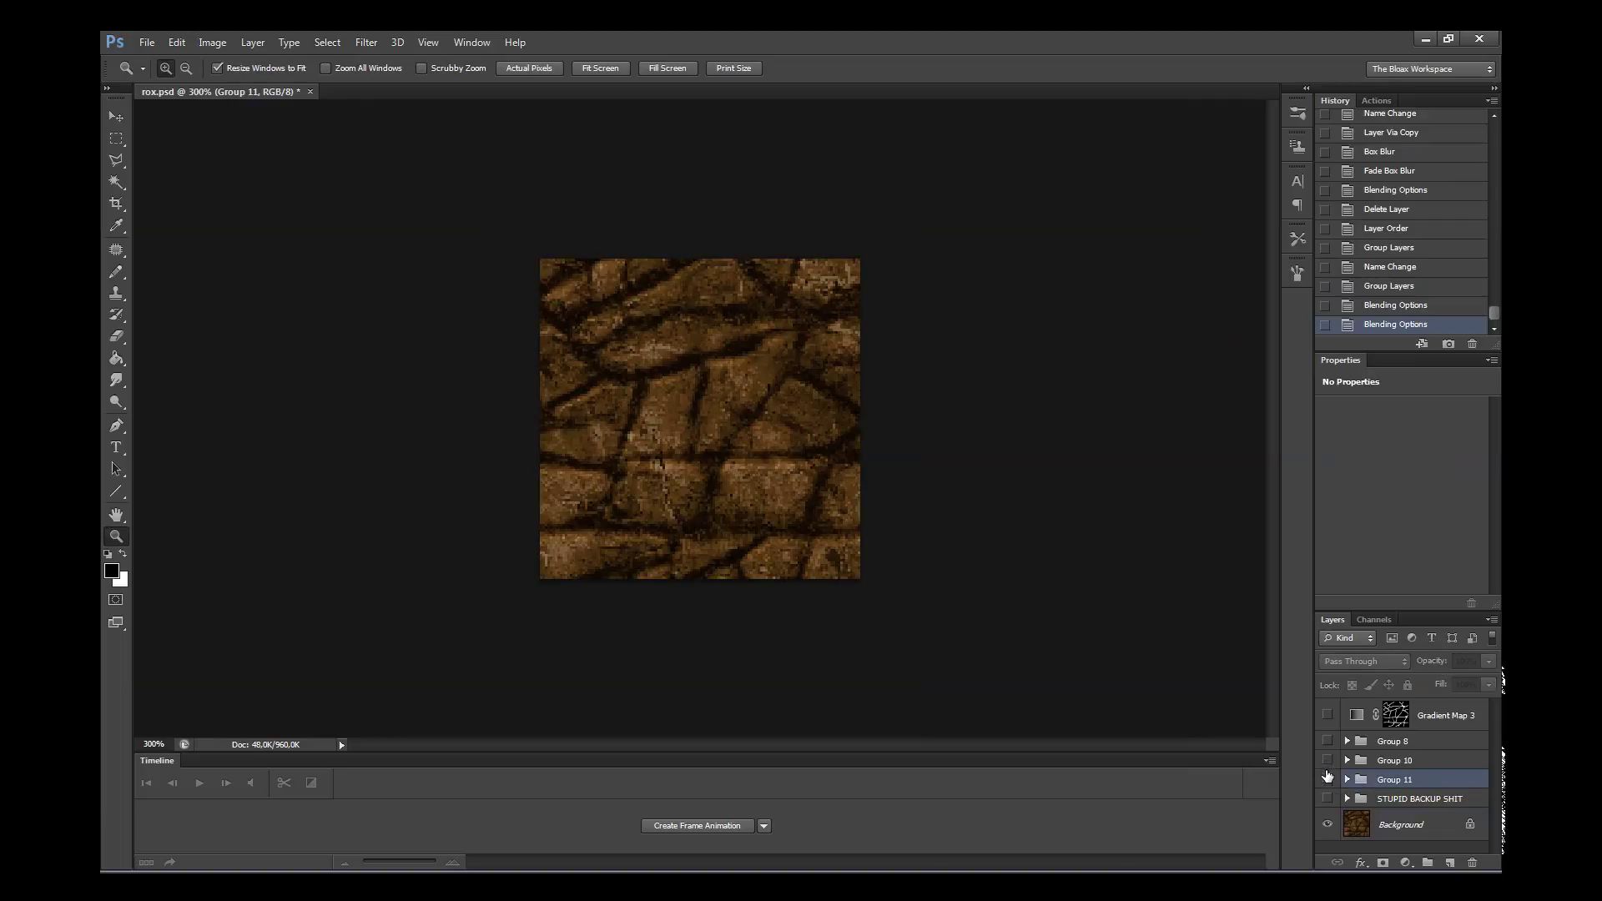
click(1328, 781)
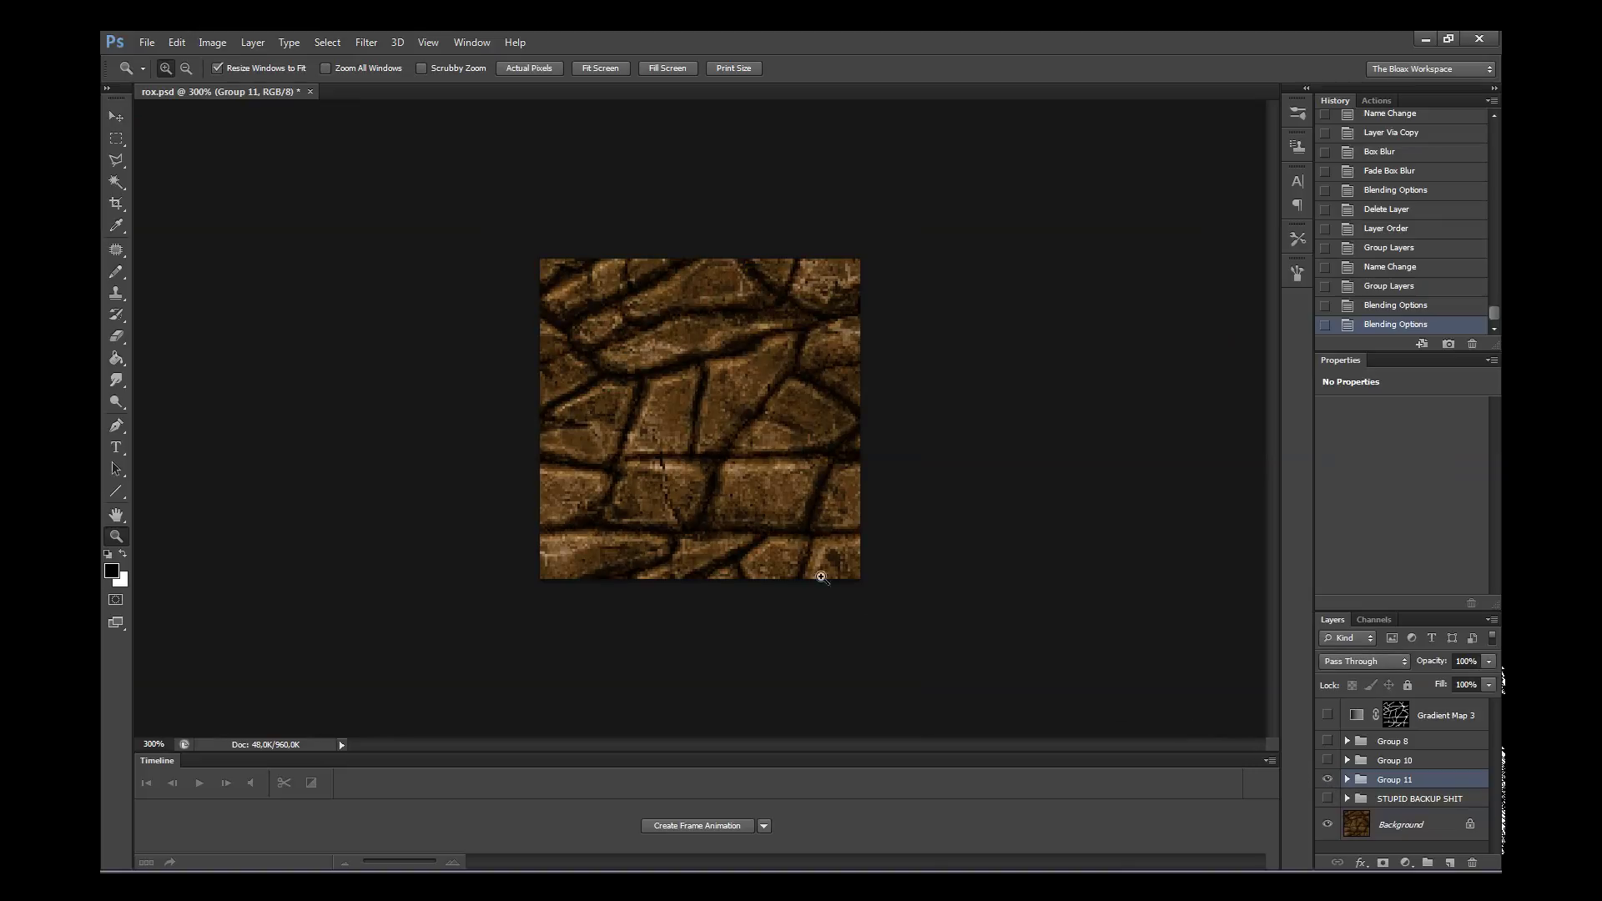
right_click(776, 510)
click(801, 538)
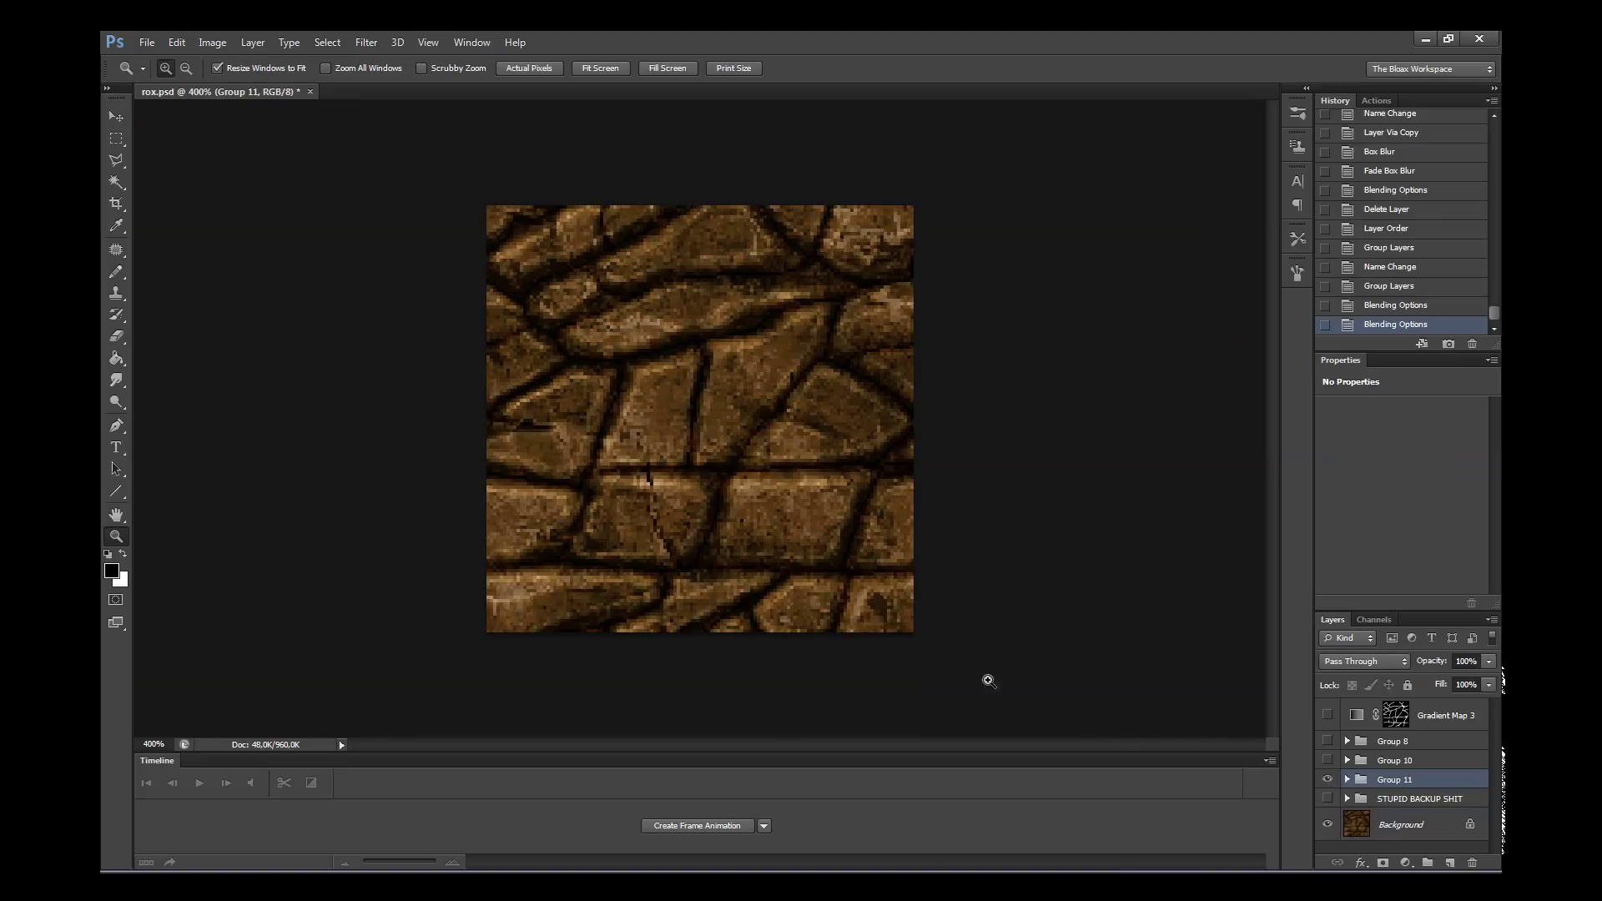
click(777, 437)
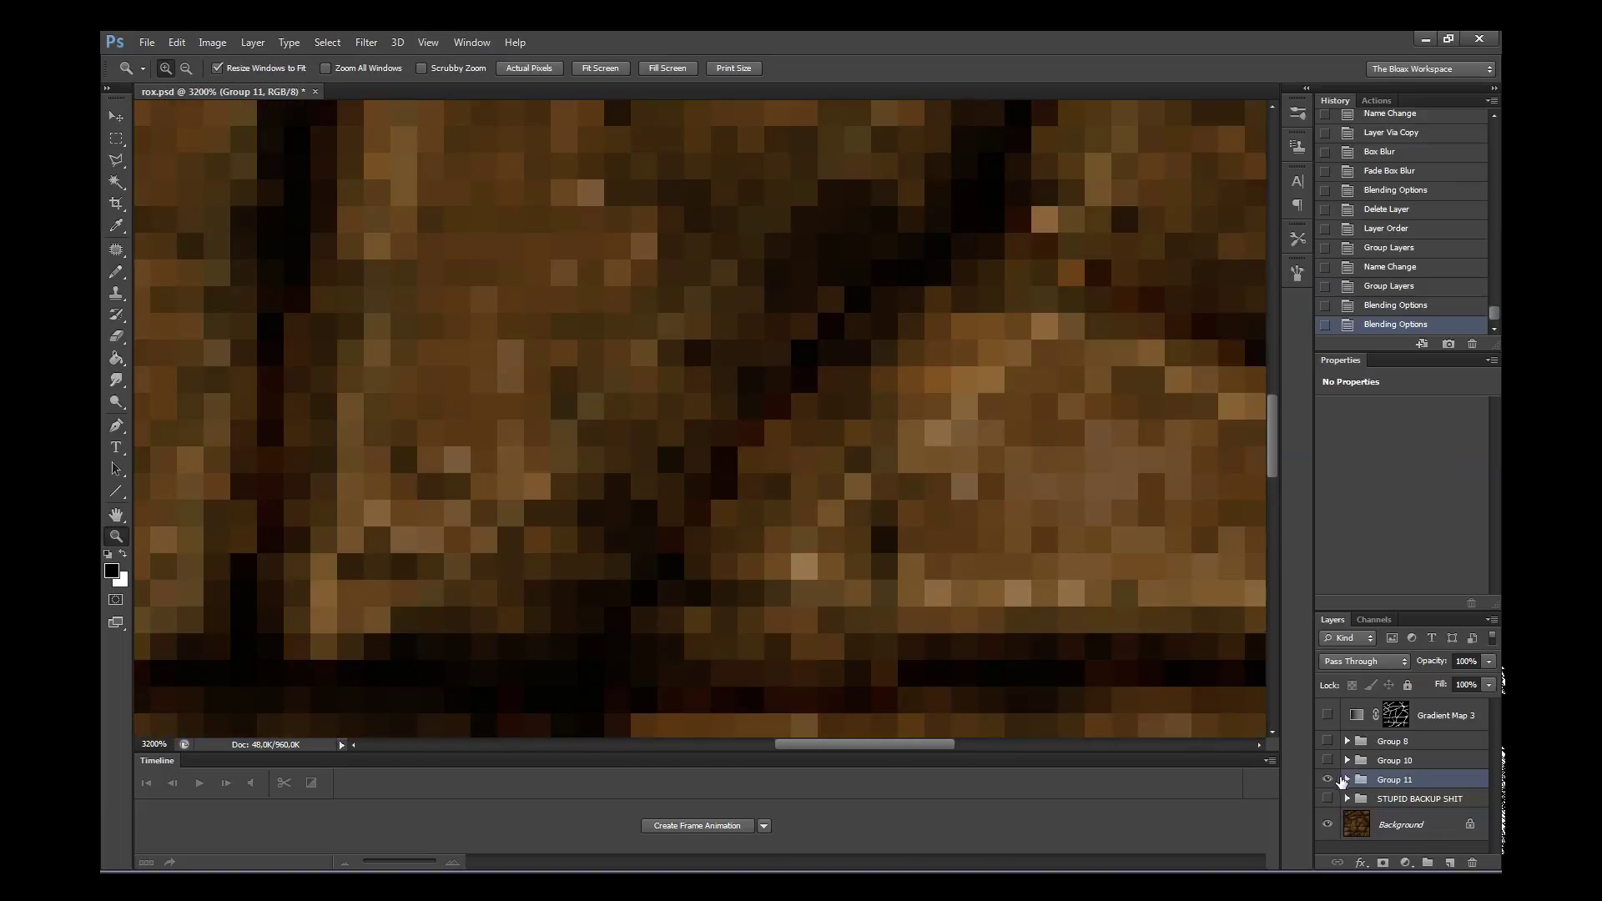
right_click(769, 477)
click(809, 518)
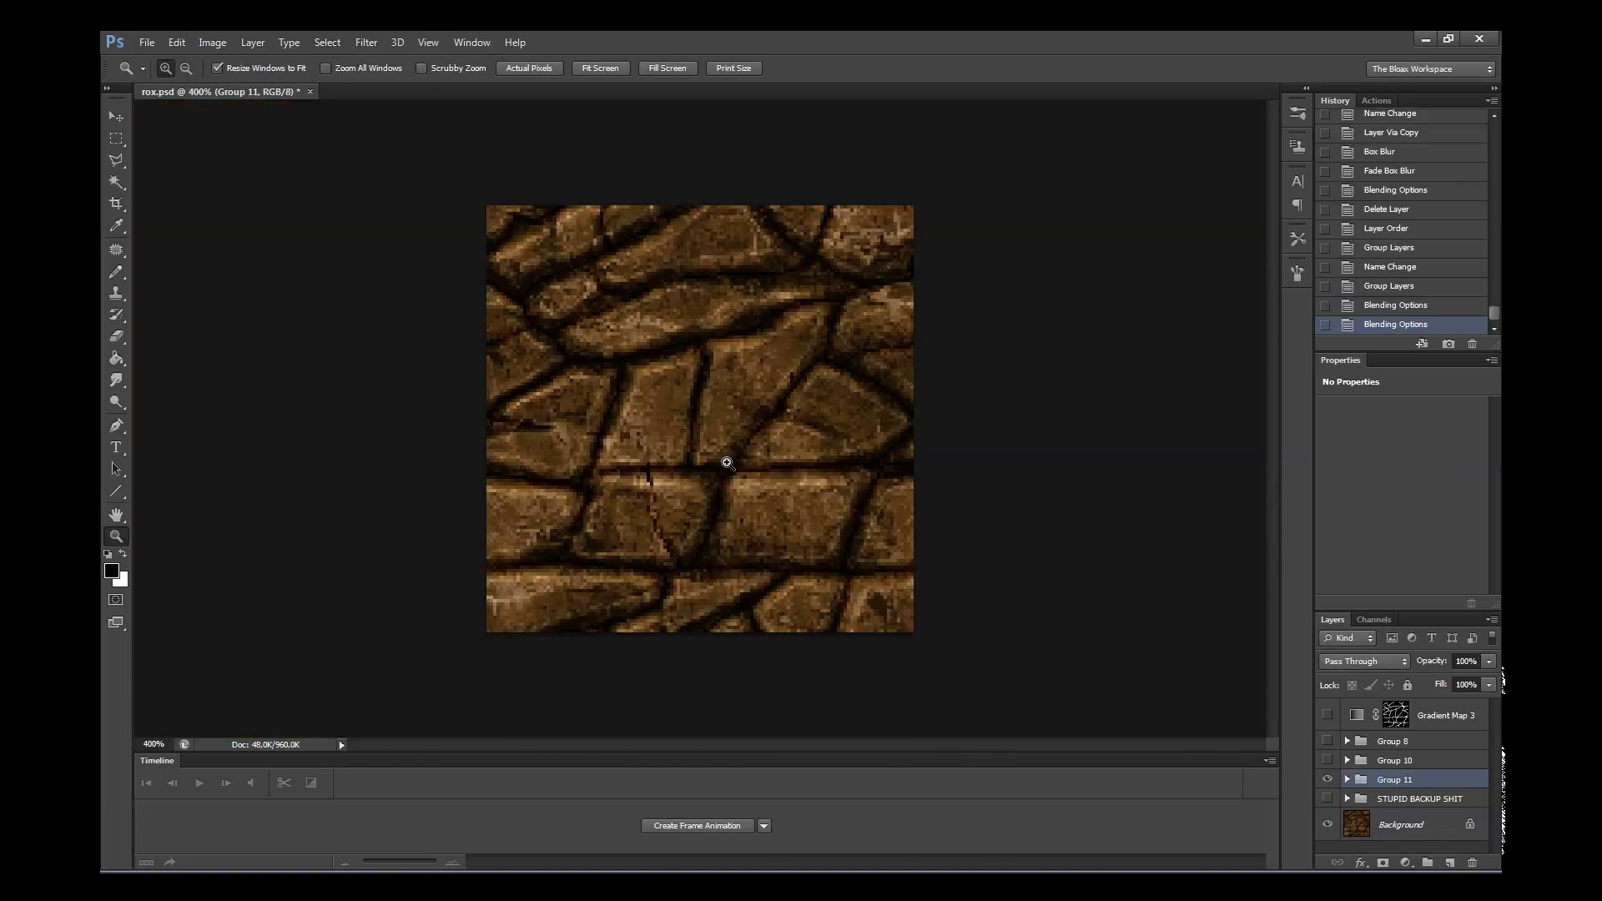
click(1405, 862)
- Add a new Gradient Map adjustment layer above Group 11
click(1351, 781)
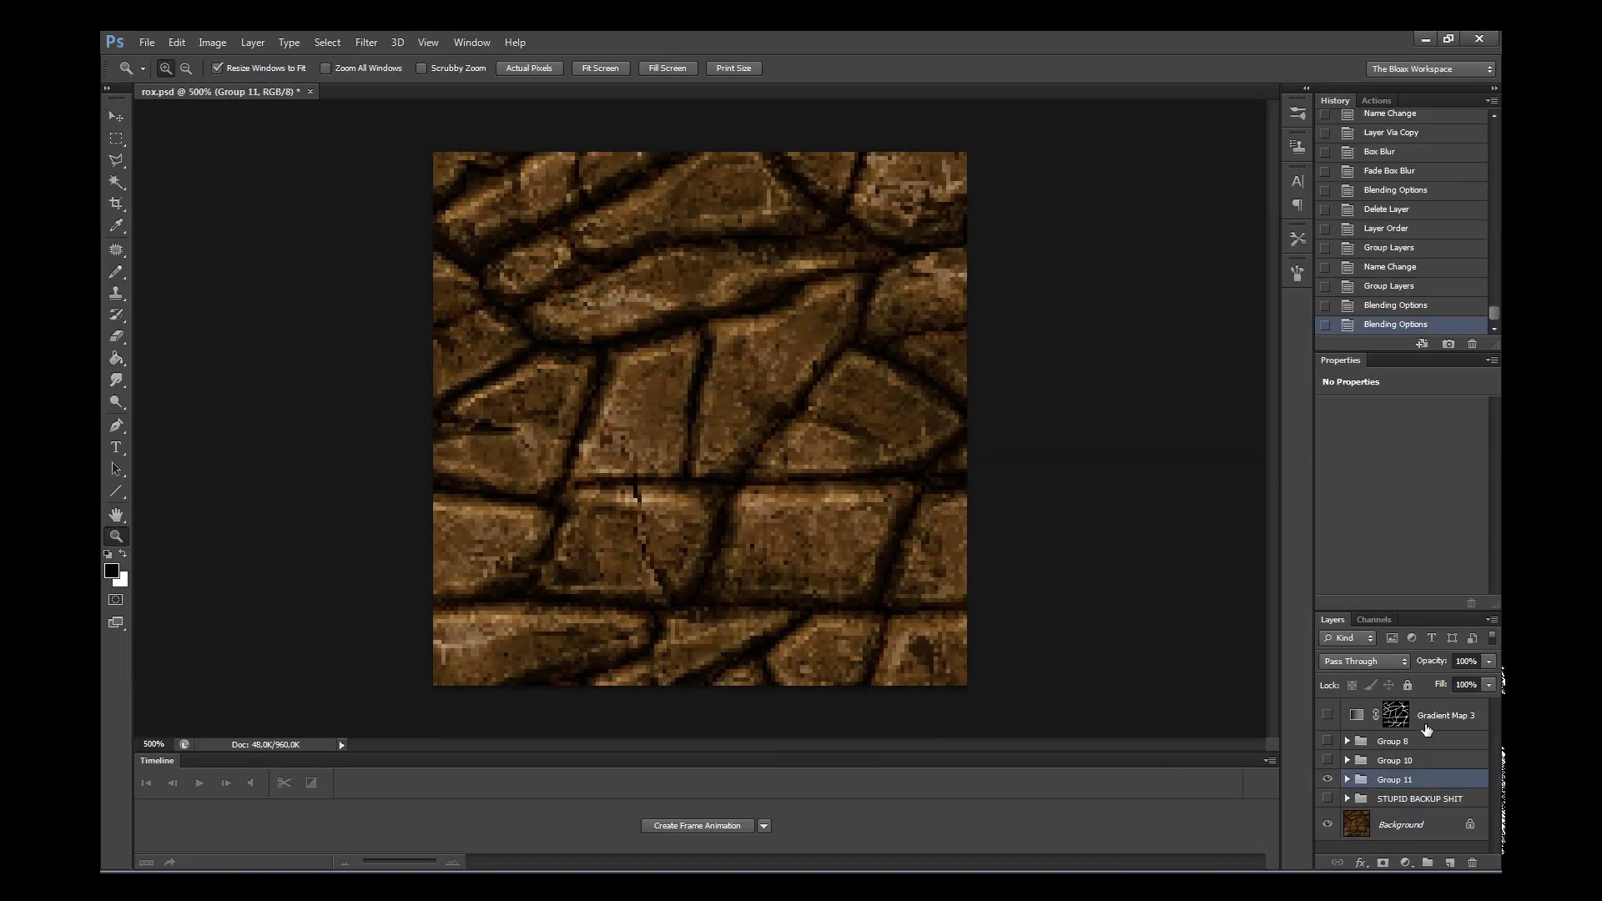
click(1427, 724)
click(1408, 780)
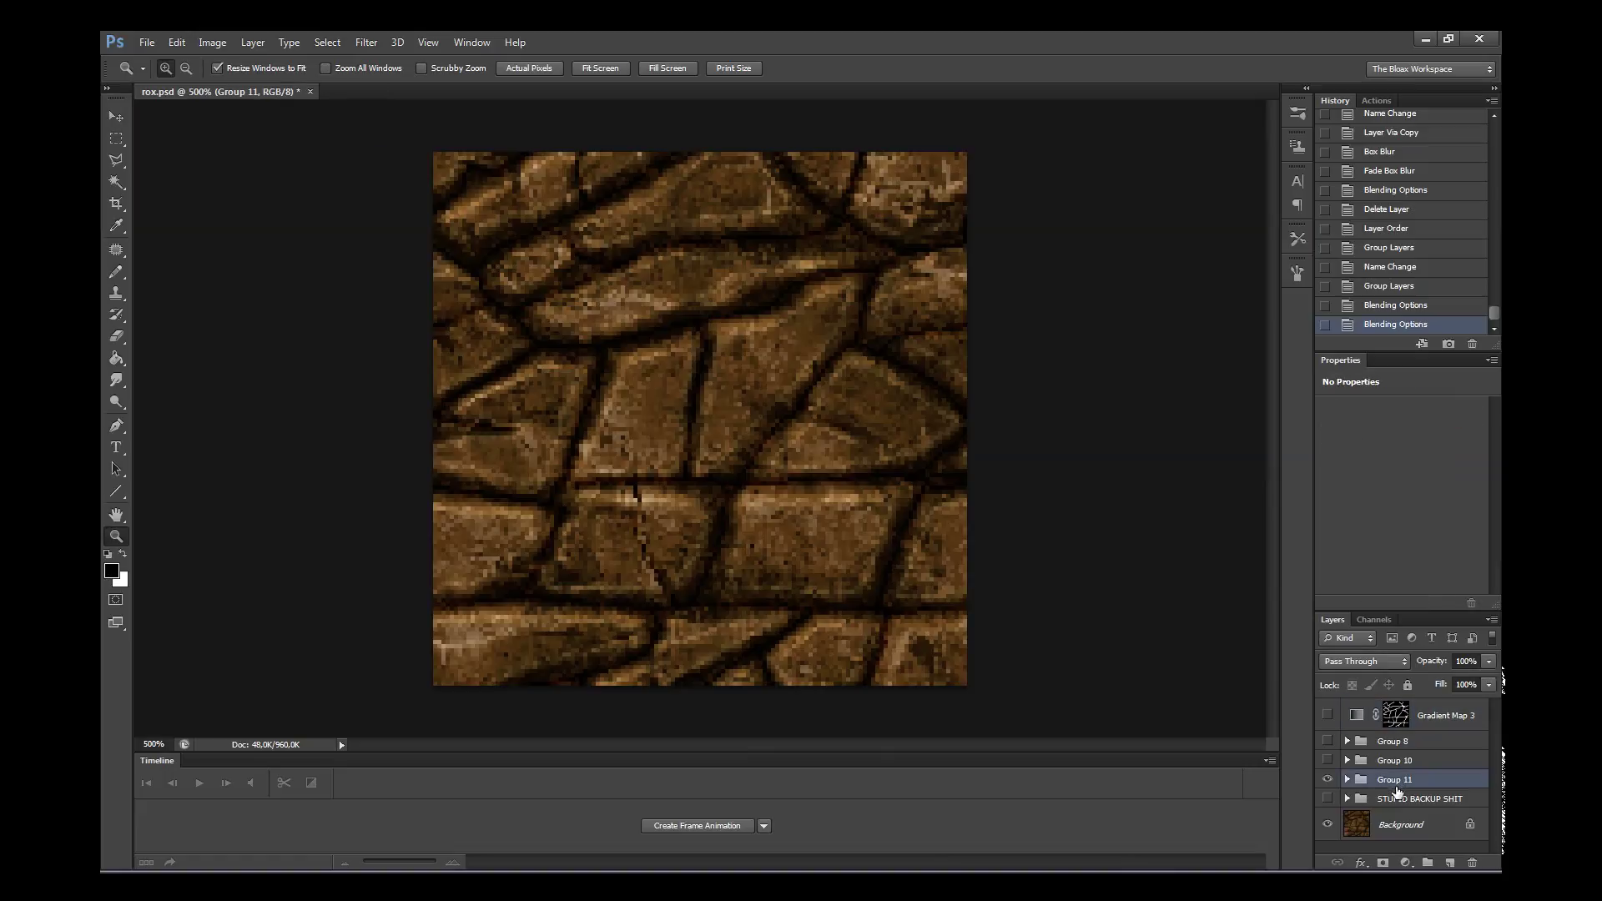
click(1406, 862)
click(1401, 842)
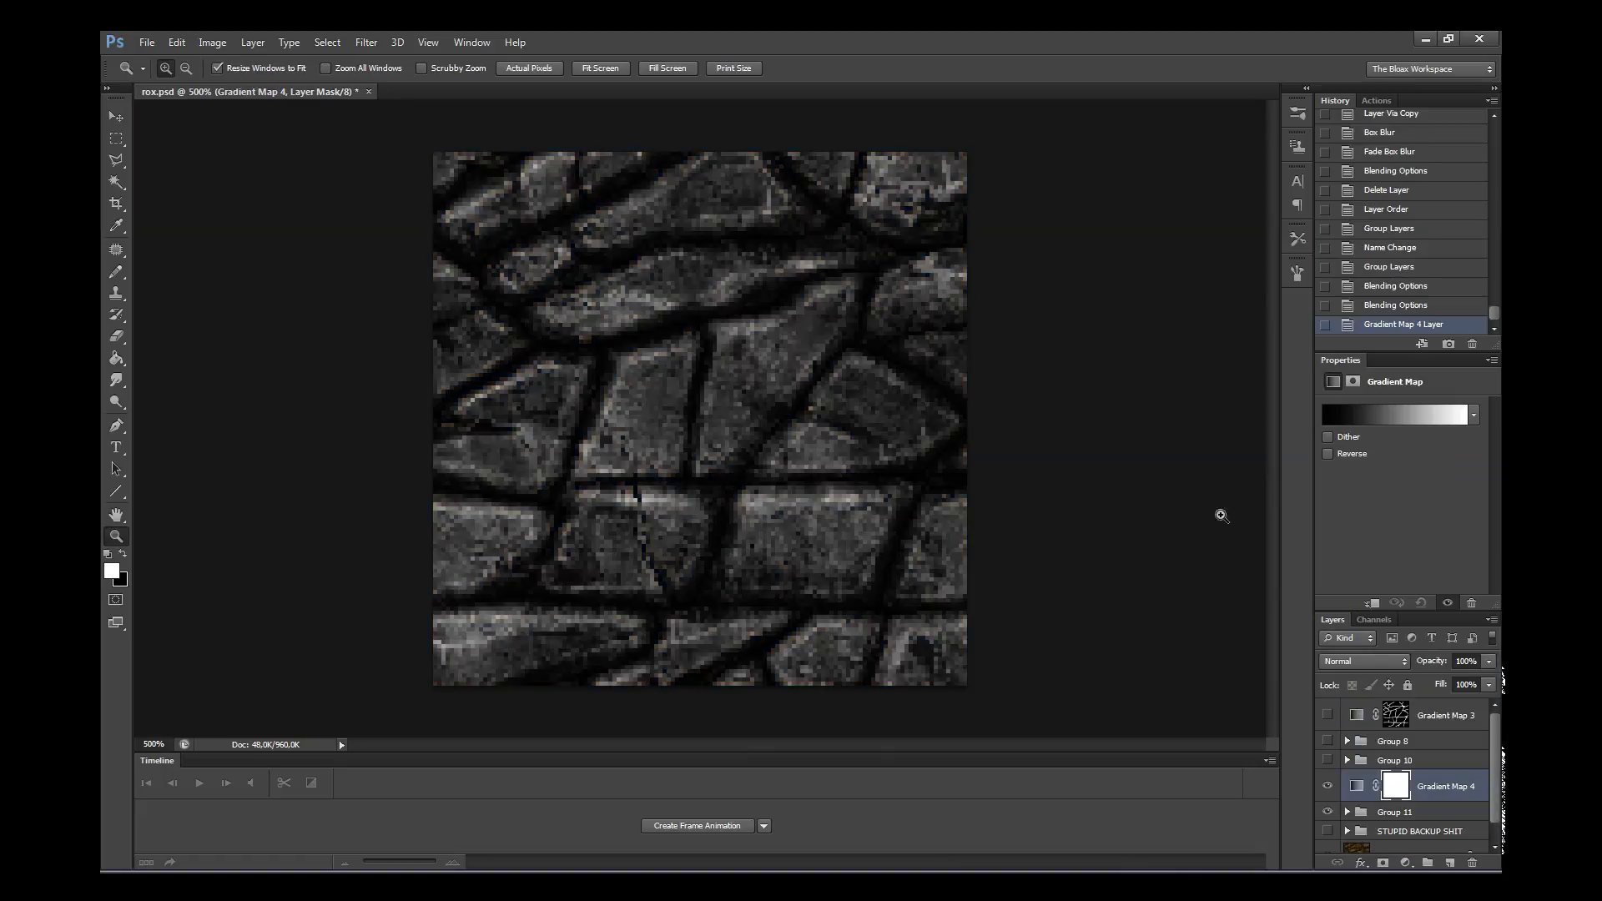
- Load the Tentaclebrah preset in the gradient map's gradient editor
click(1361, 422)
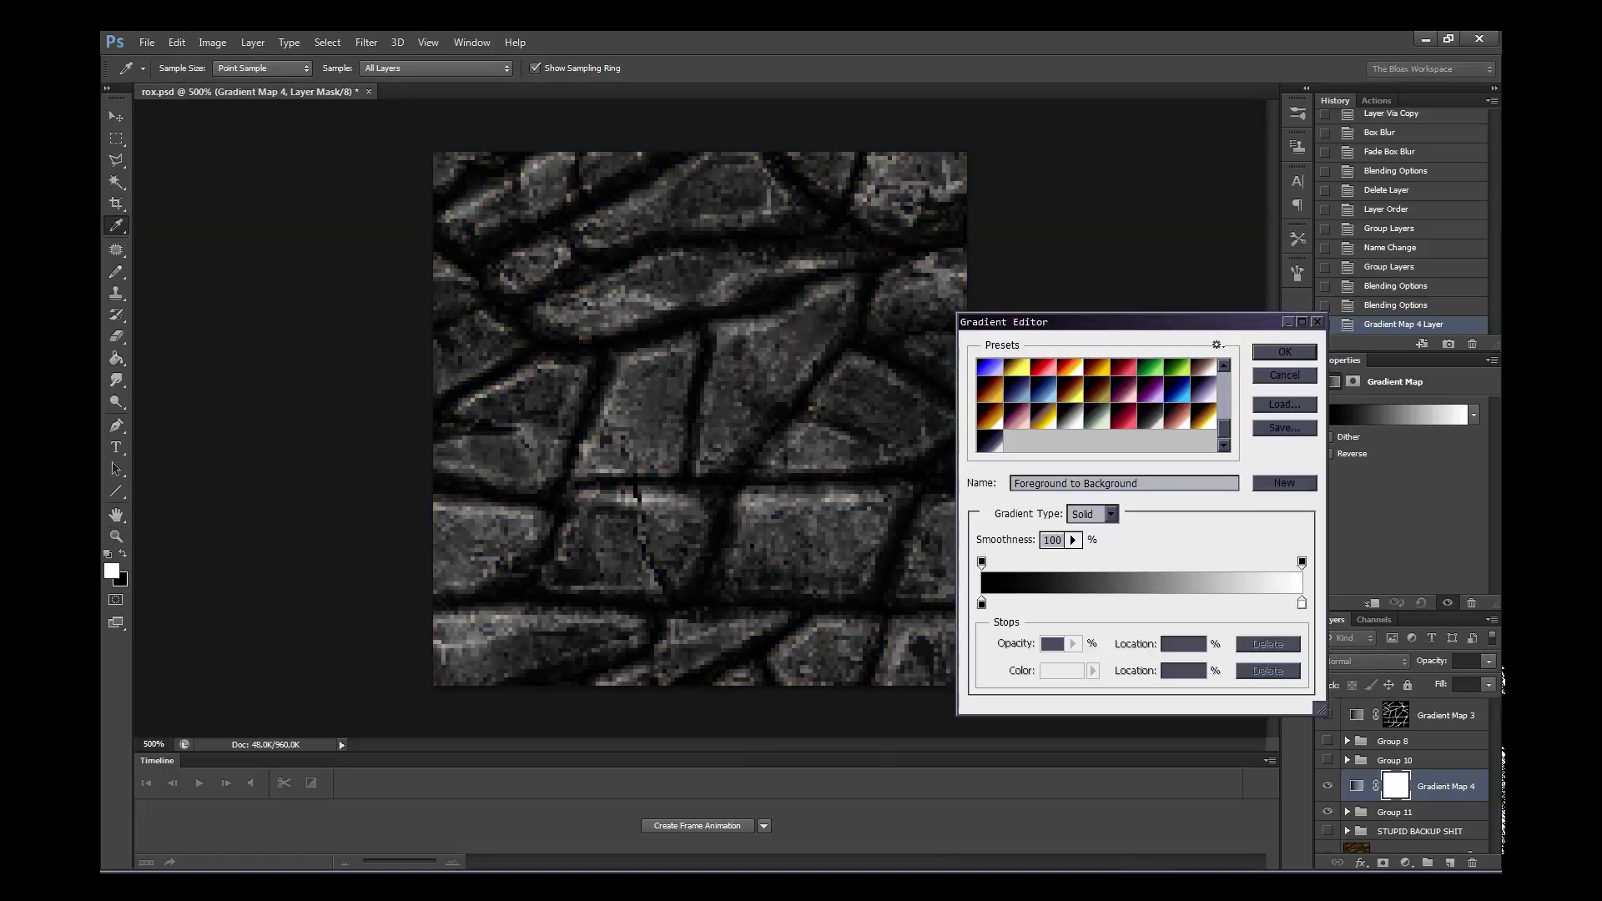
scroll(1101, 405, up, 2)
scroll(1101, 406, up, 2)
scroll(1102, 405, up, 2)
scroll(1101, 405, up, 2)
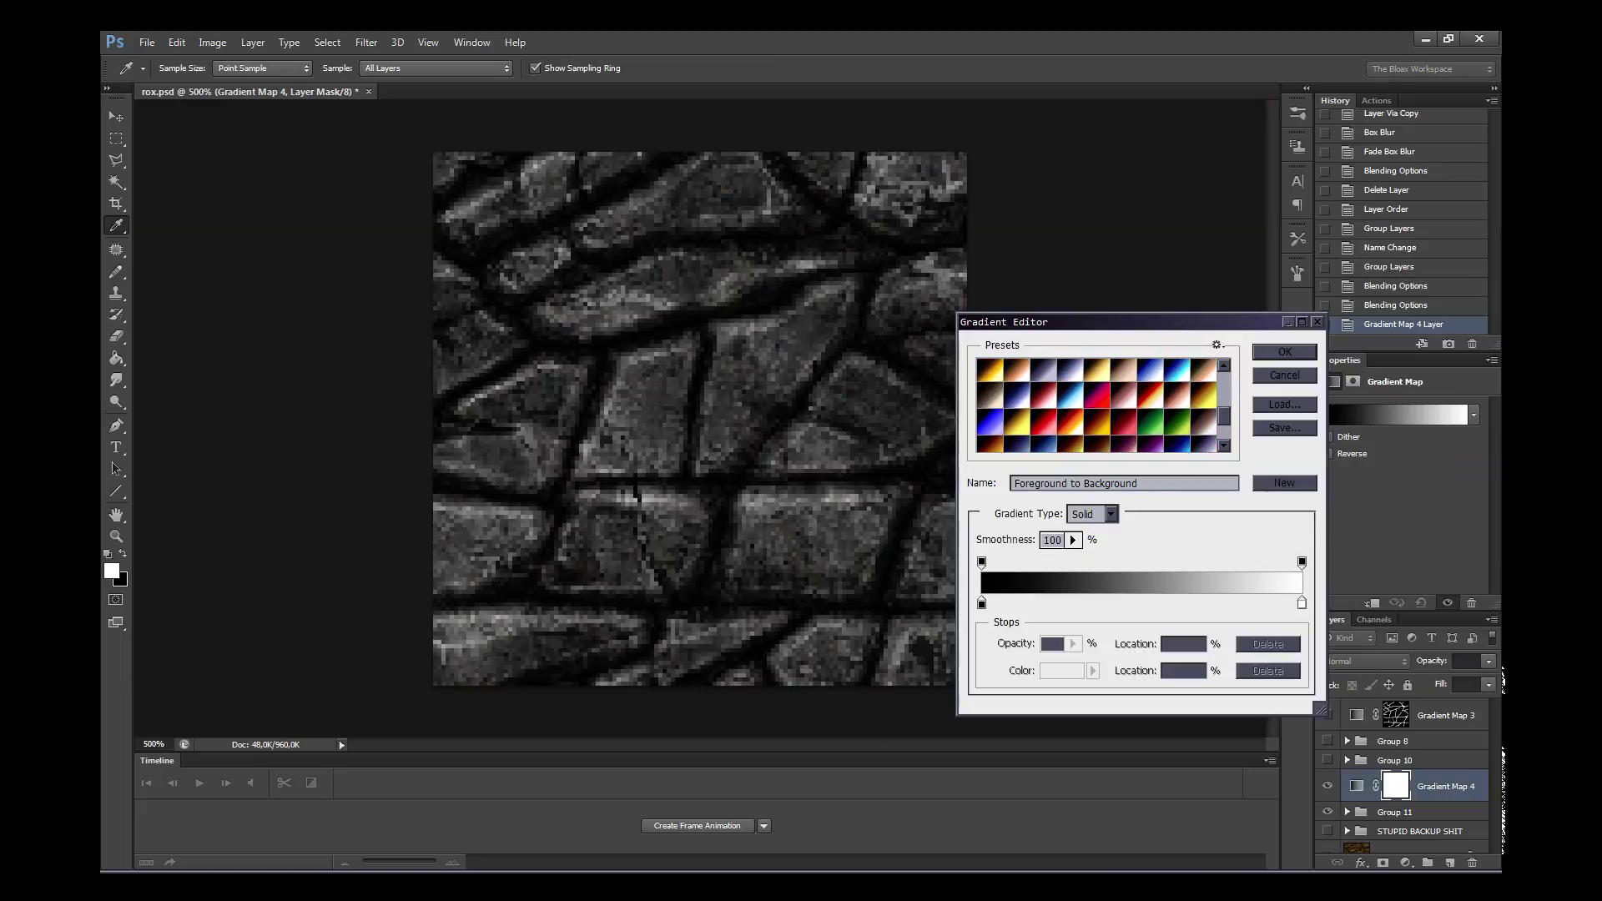
scroll(1101, 406, up, 2)
scroll(1102, 406, up, 2)
scroll(1102, 405, up, 2)
click(1016, 409)
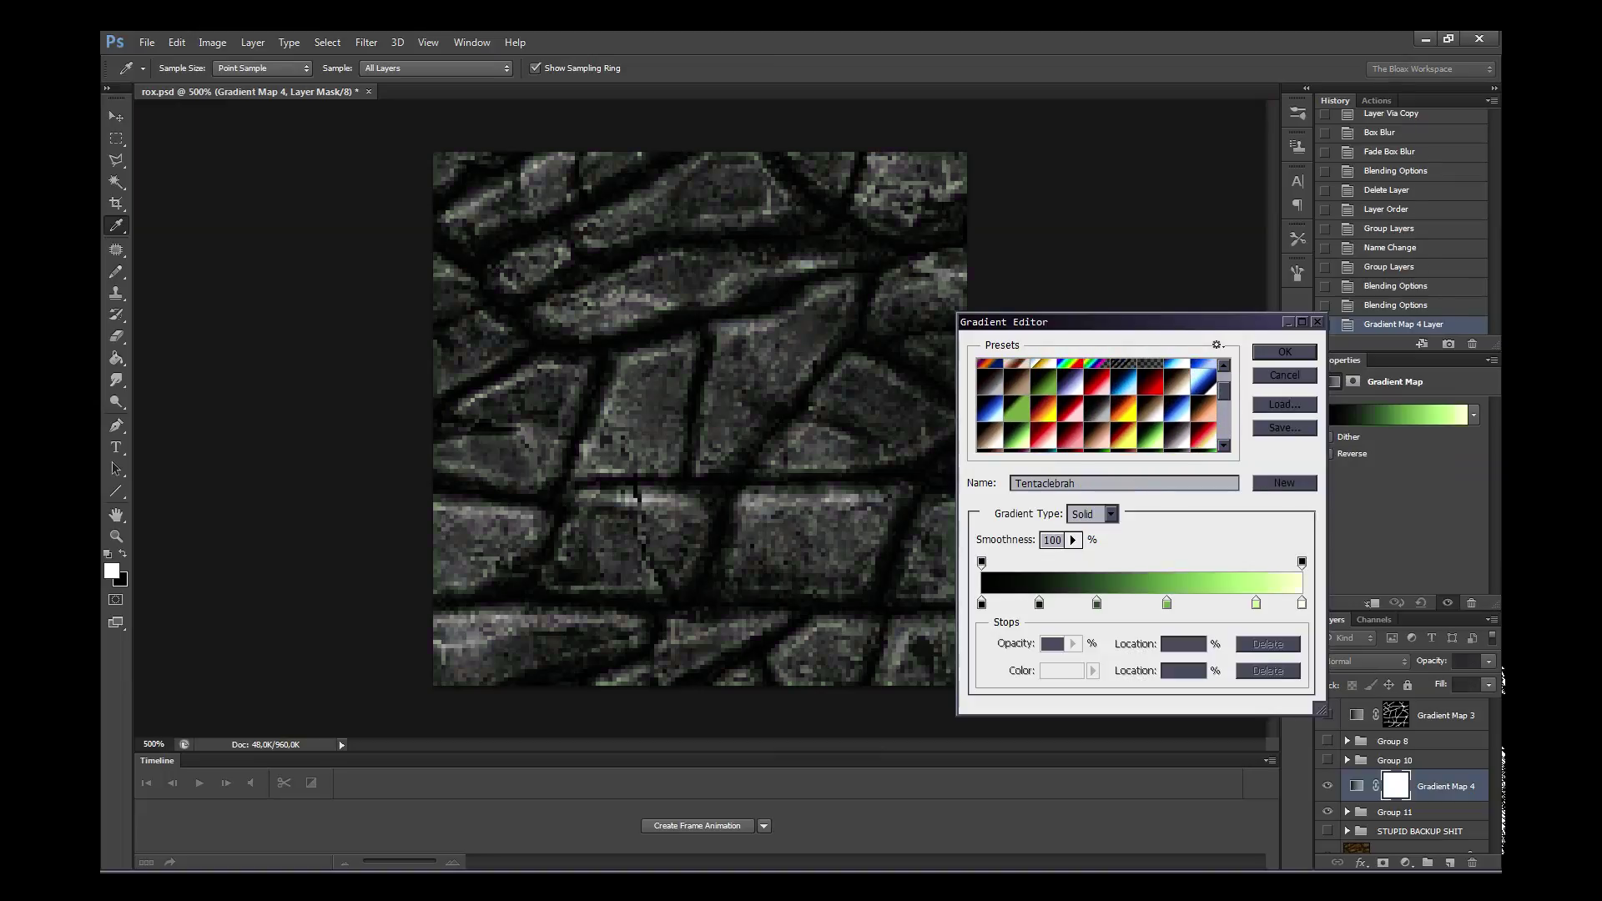
- Try the Hooman, Doomskinbrown, Paleskin and wat presets, settling on Dark metal
scroll(1101, 405, down, 2)
scroll(1101, 405, down, 2)
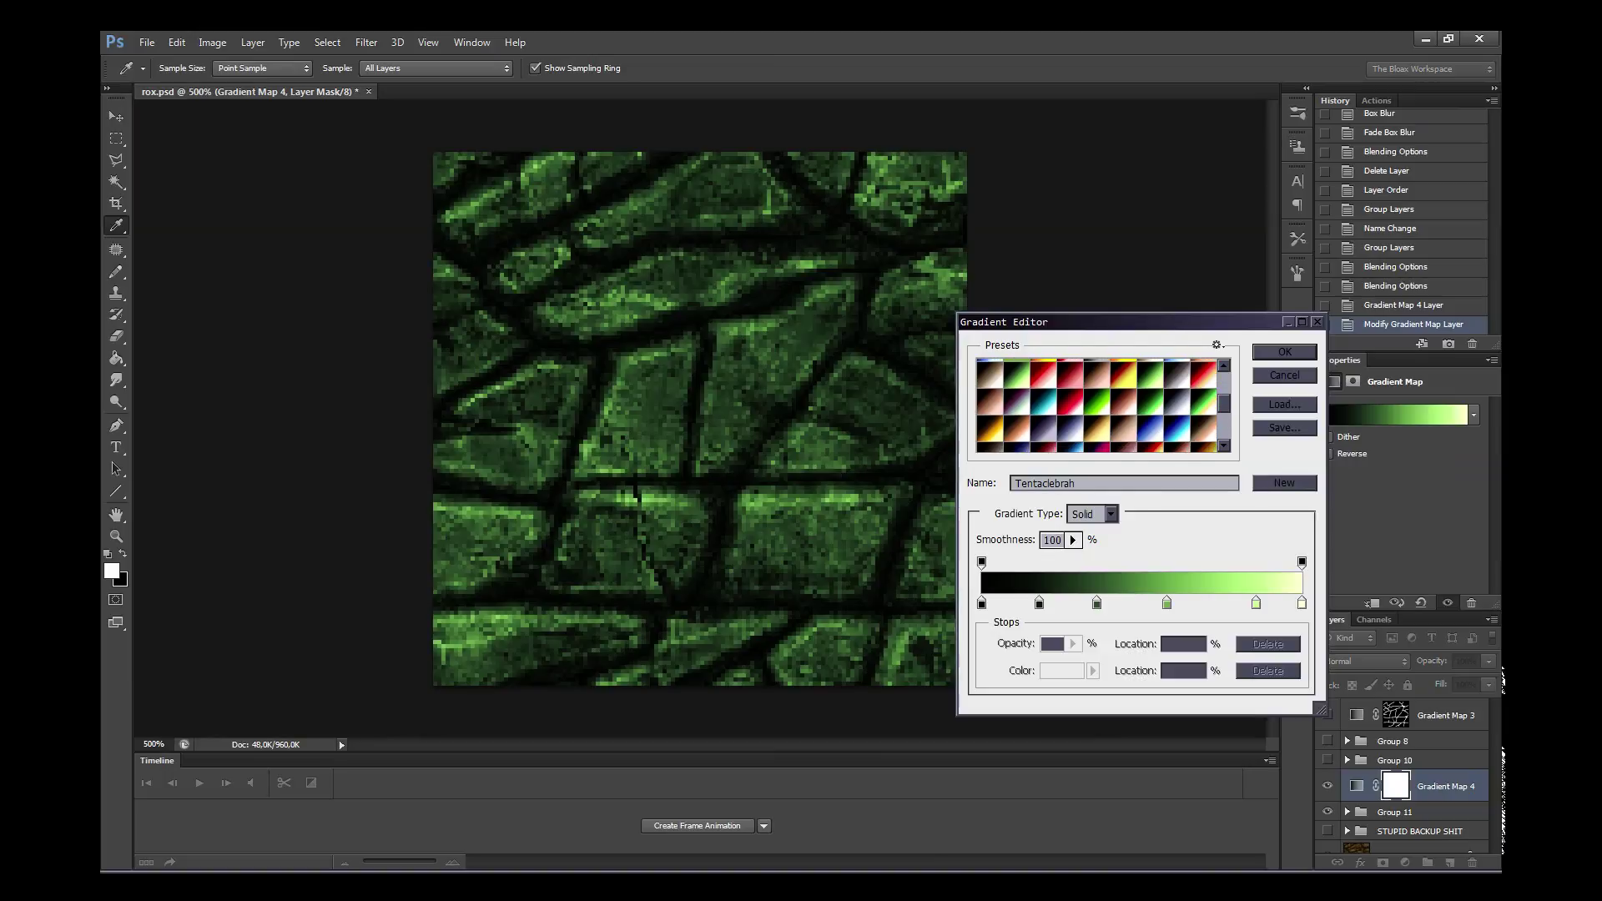
click(990, 406)
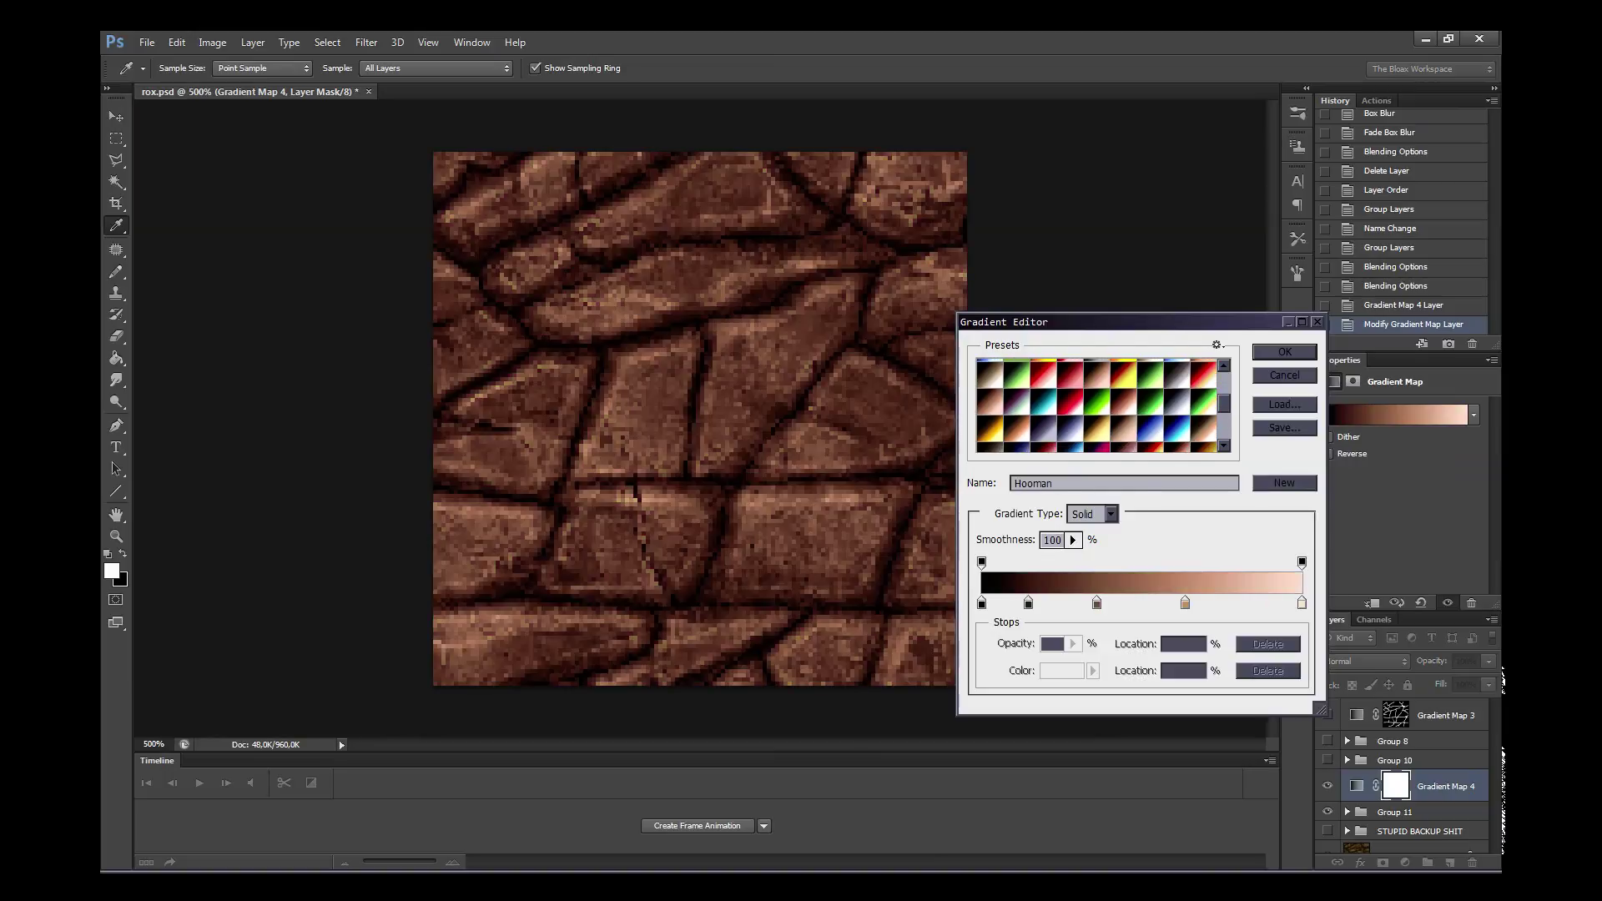
click(1016, 432)
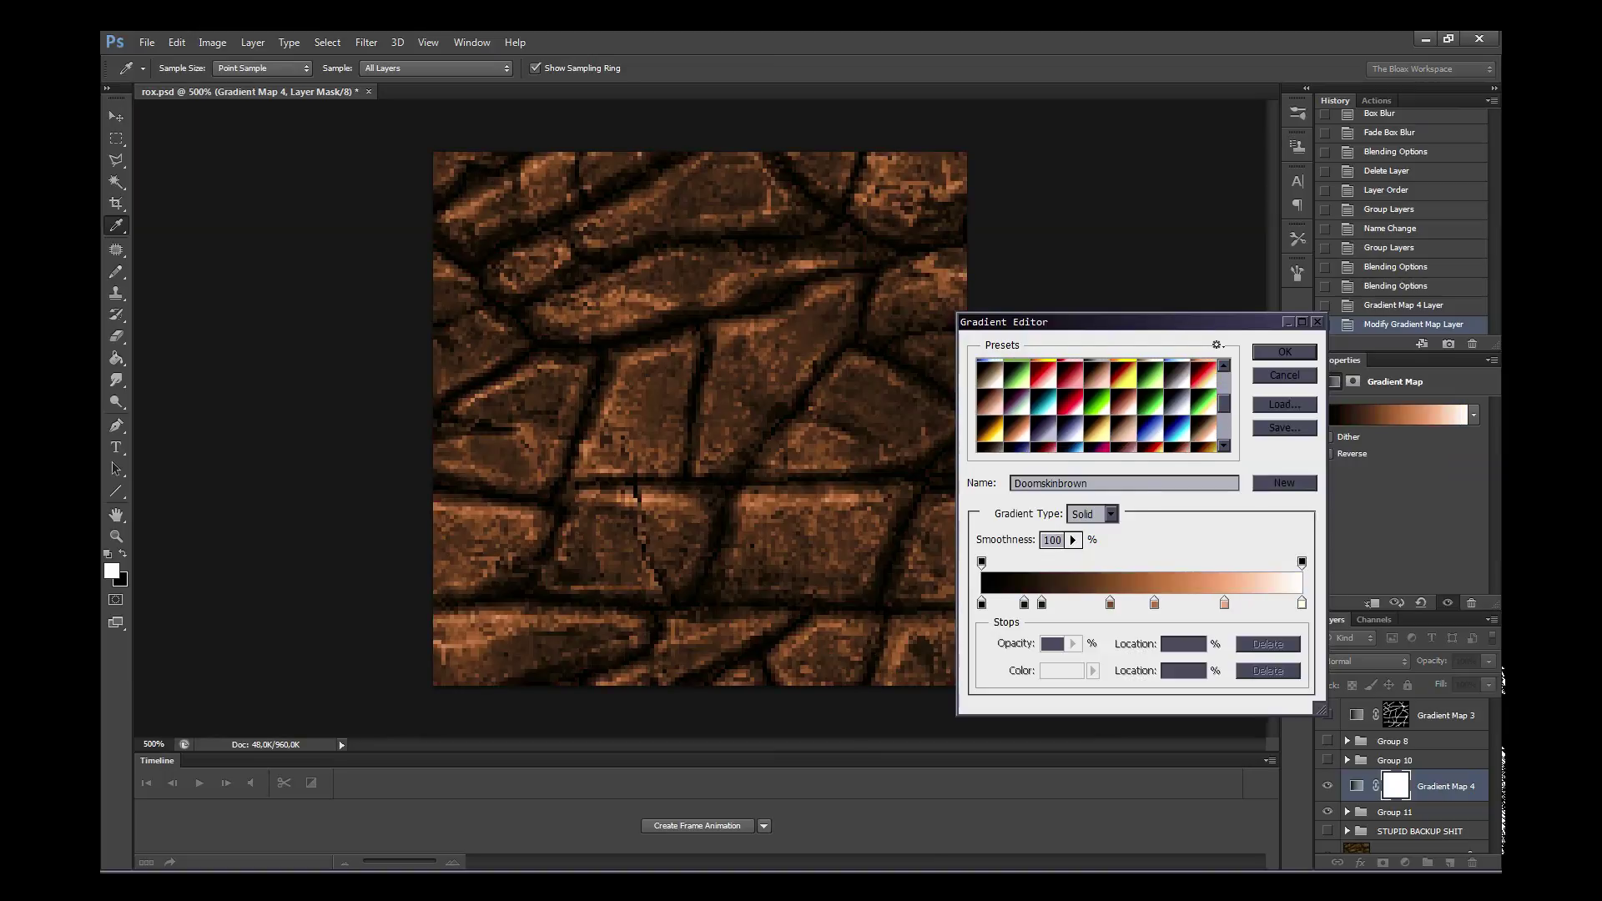
click(990, 374)
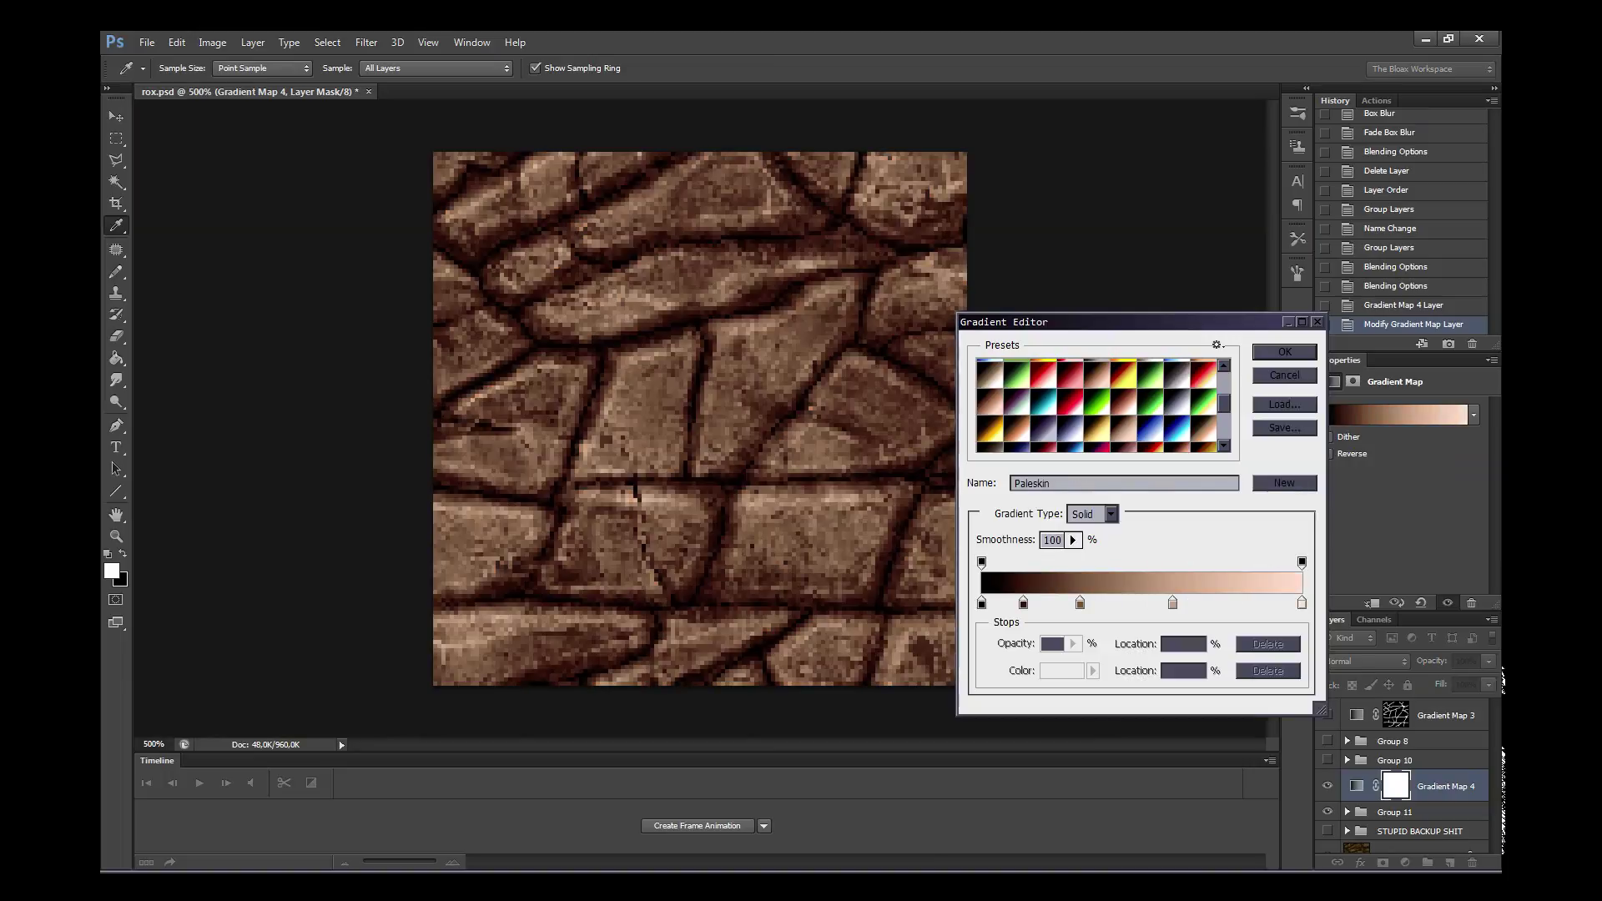
scroll(1097, 405, down, 2)
click(1016, 405)
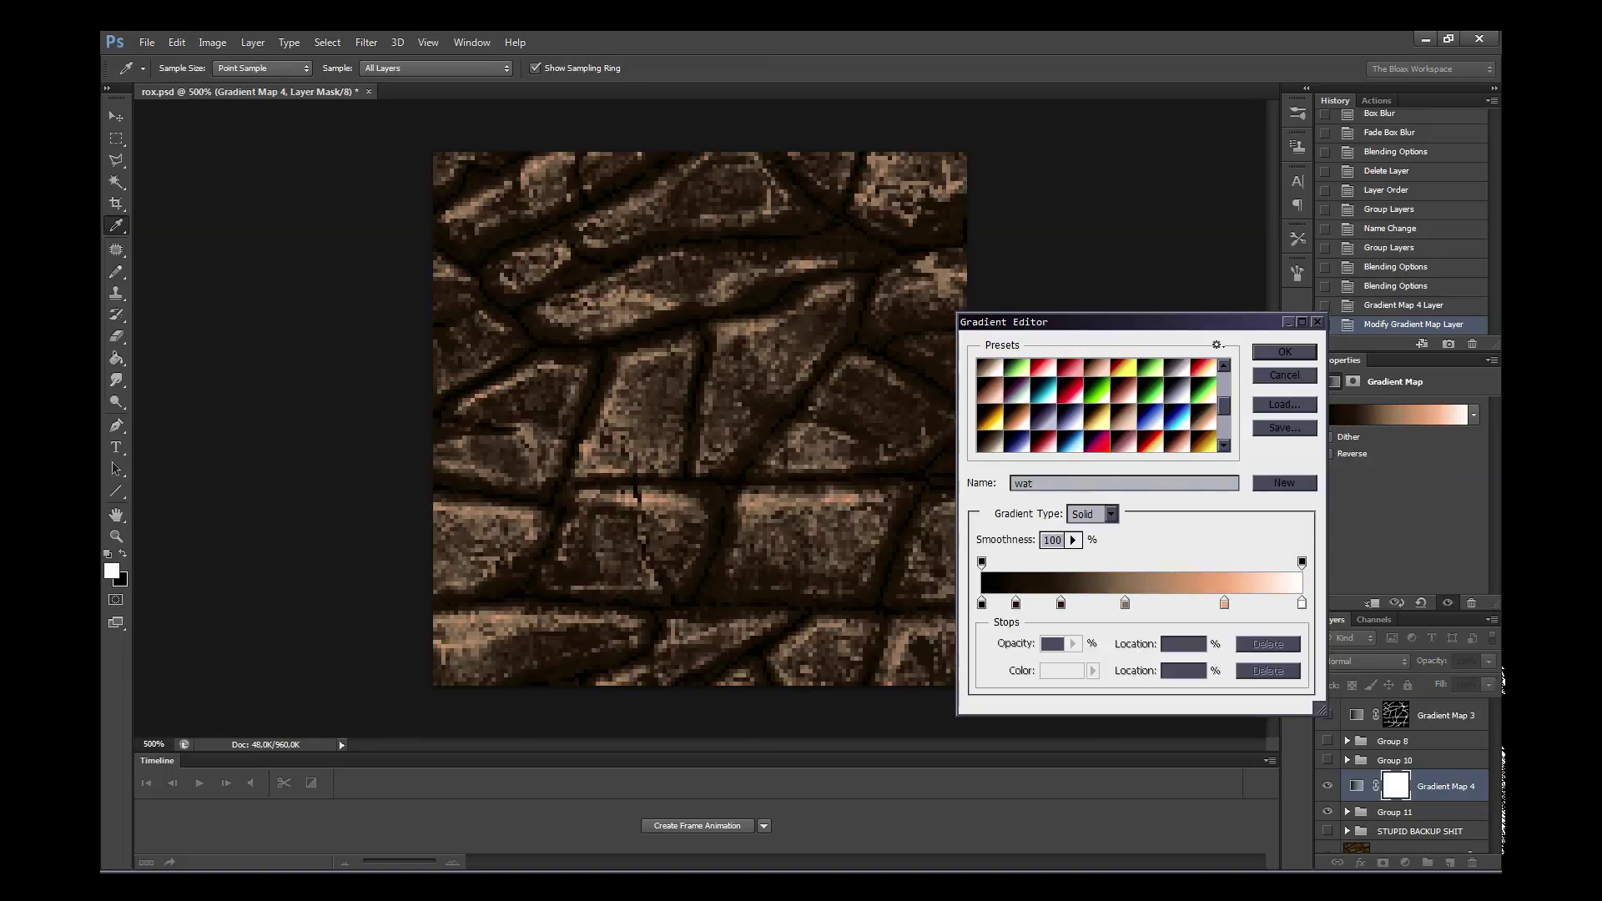
scroll(1098, 405, up, 1)
key(Right)
key(Right)
key(Right)
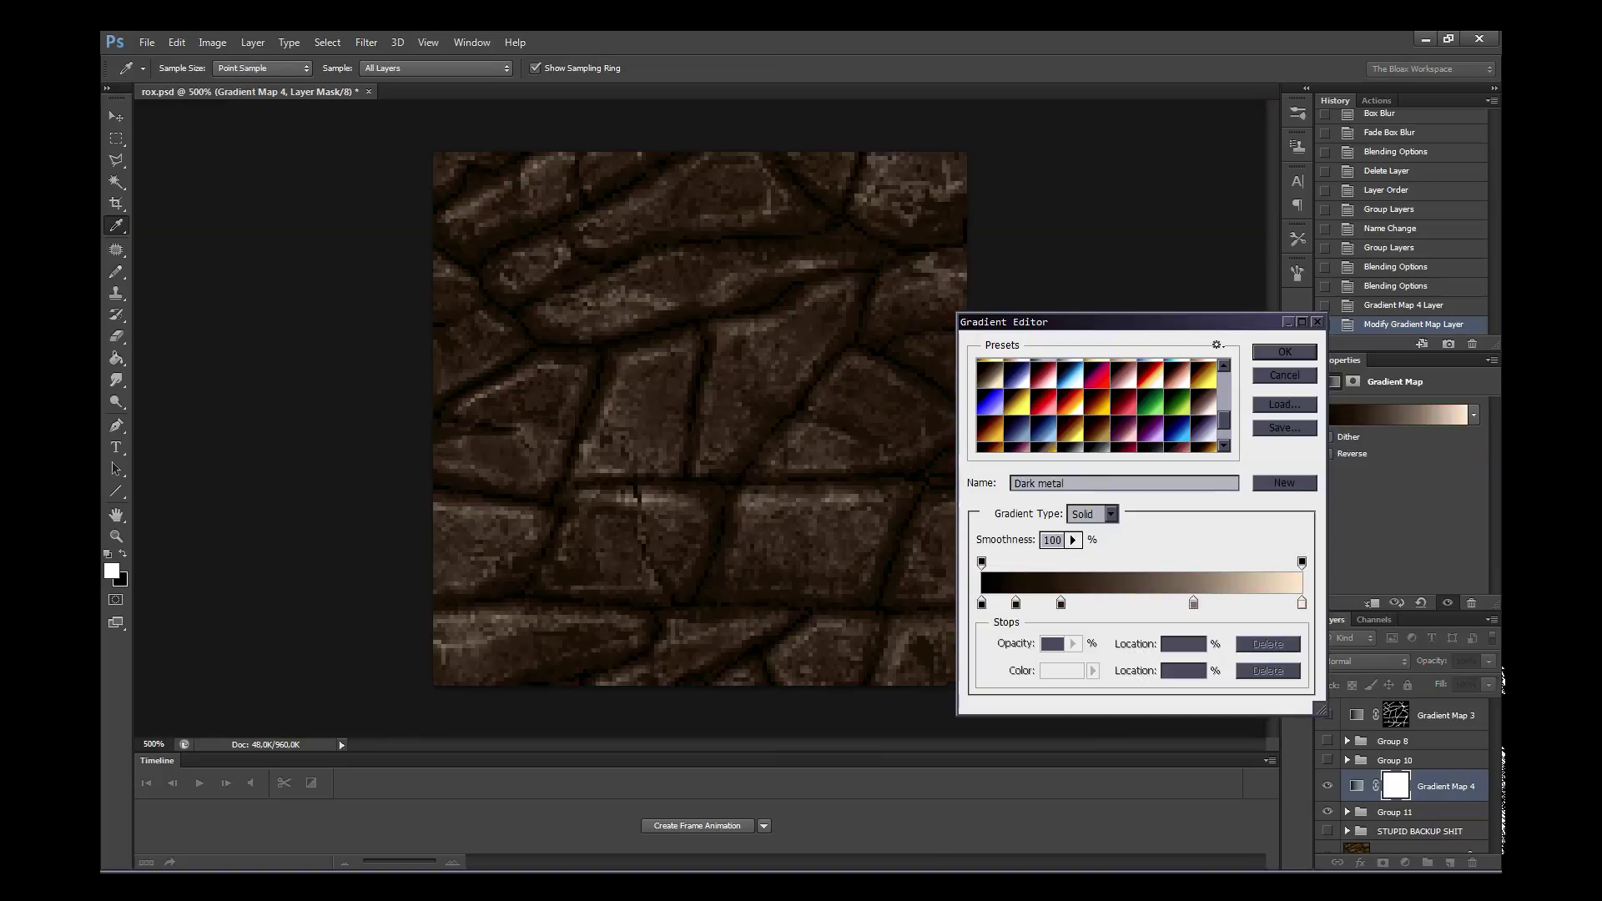
- Change a dark colour stop of the gradient to a slightly darker brown
click(1016, 603)
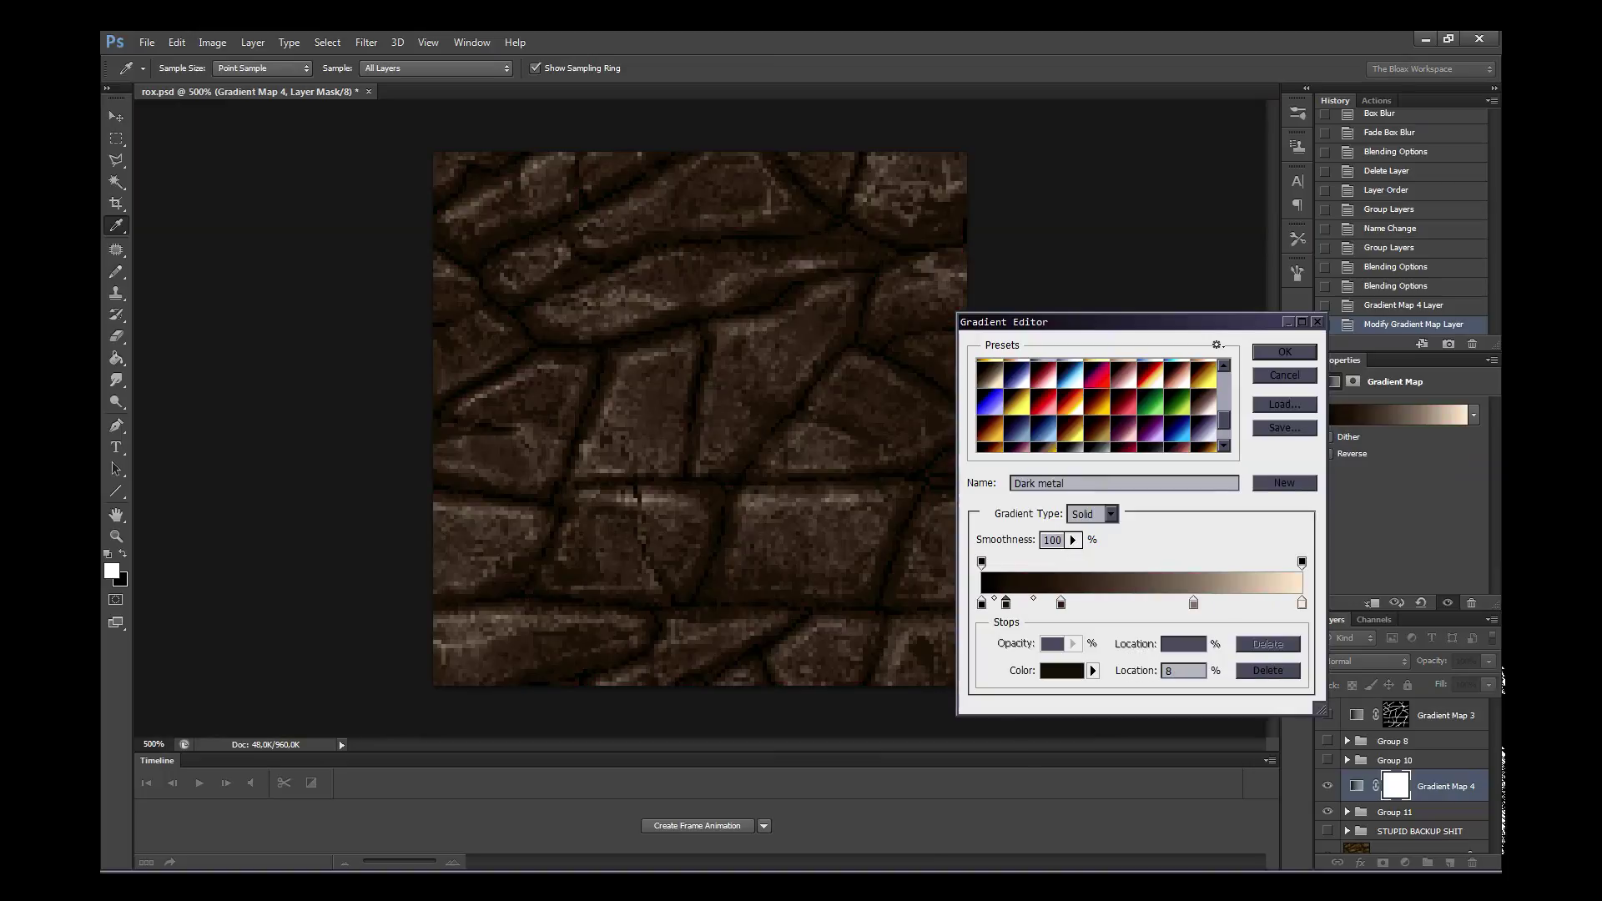
double_click(1016, 603)
drag(897, 693, 857, 694)
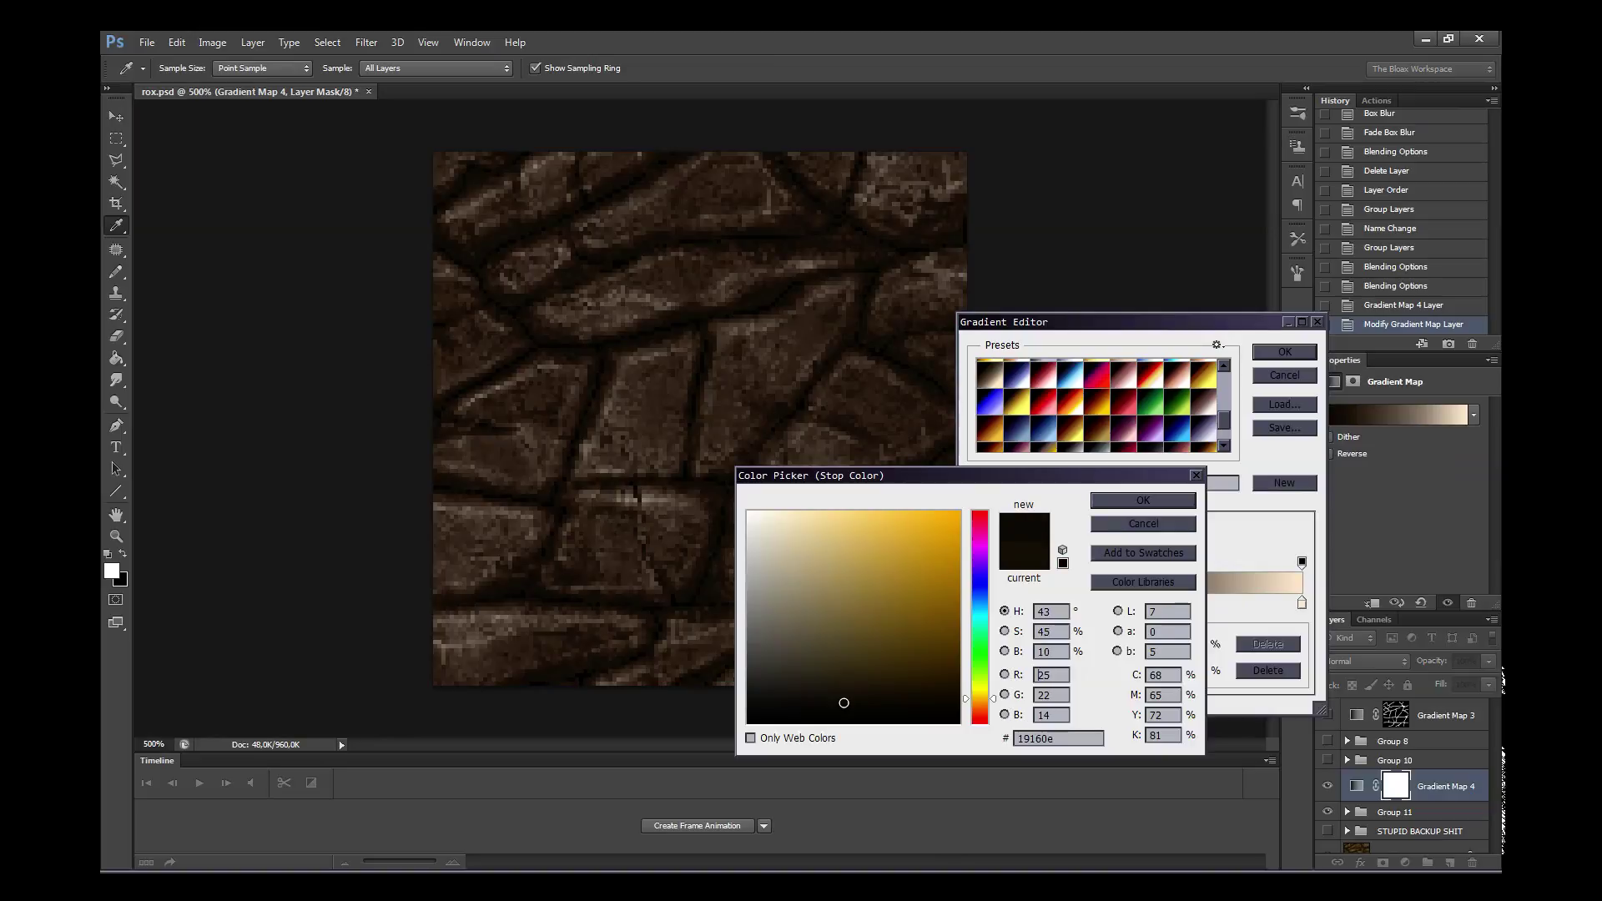
key(Return)
- Move the brown stop to location 18 and the grey-brown stop to 54, then accept
mouse_move(1060, 602)
mouse_down()
mouse_move(999, 603)
mouse_move(1047, 602)
mouse_up()
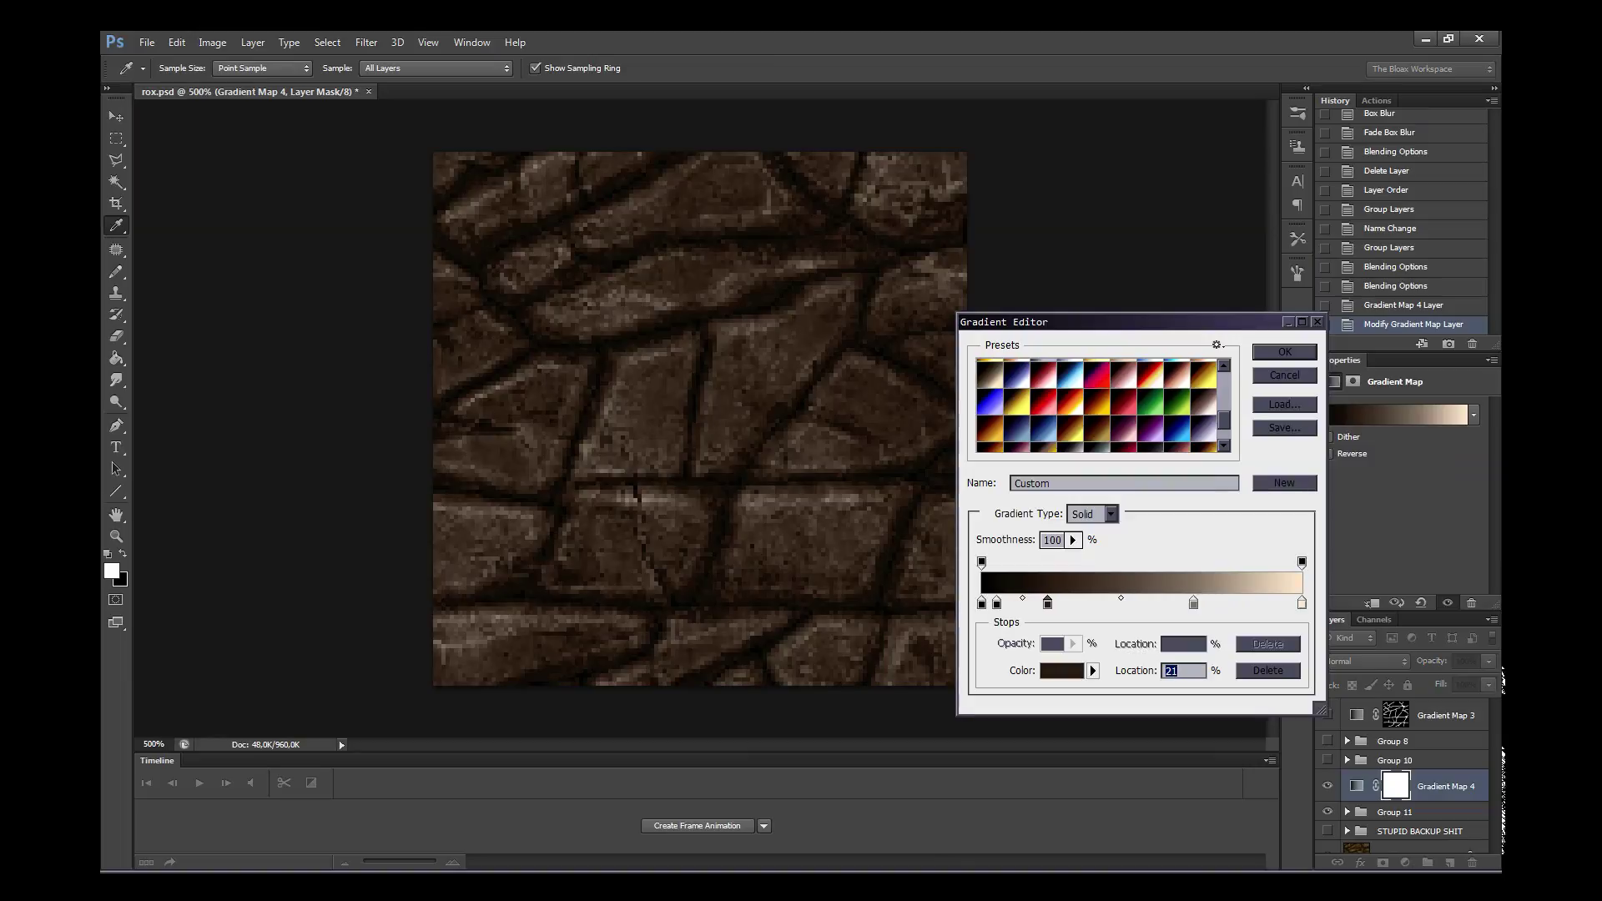
drag(1193, 603, 1165, 602)
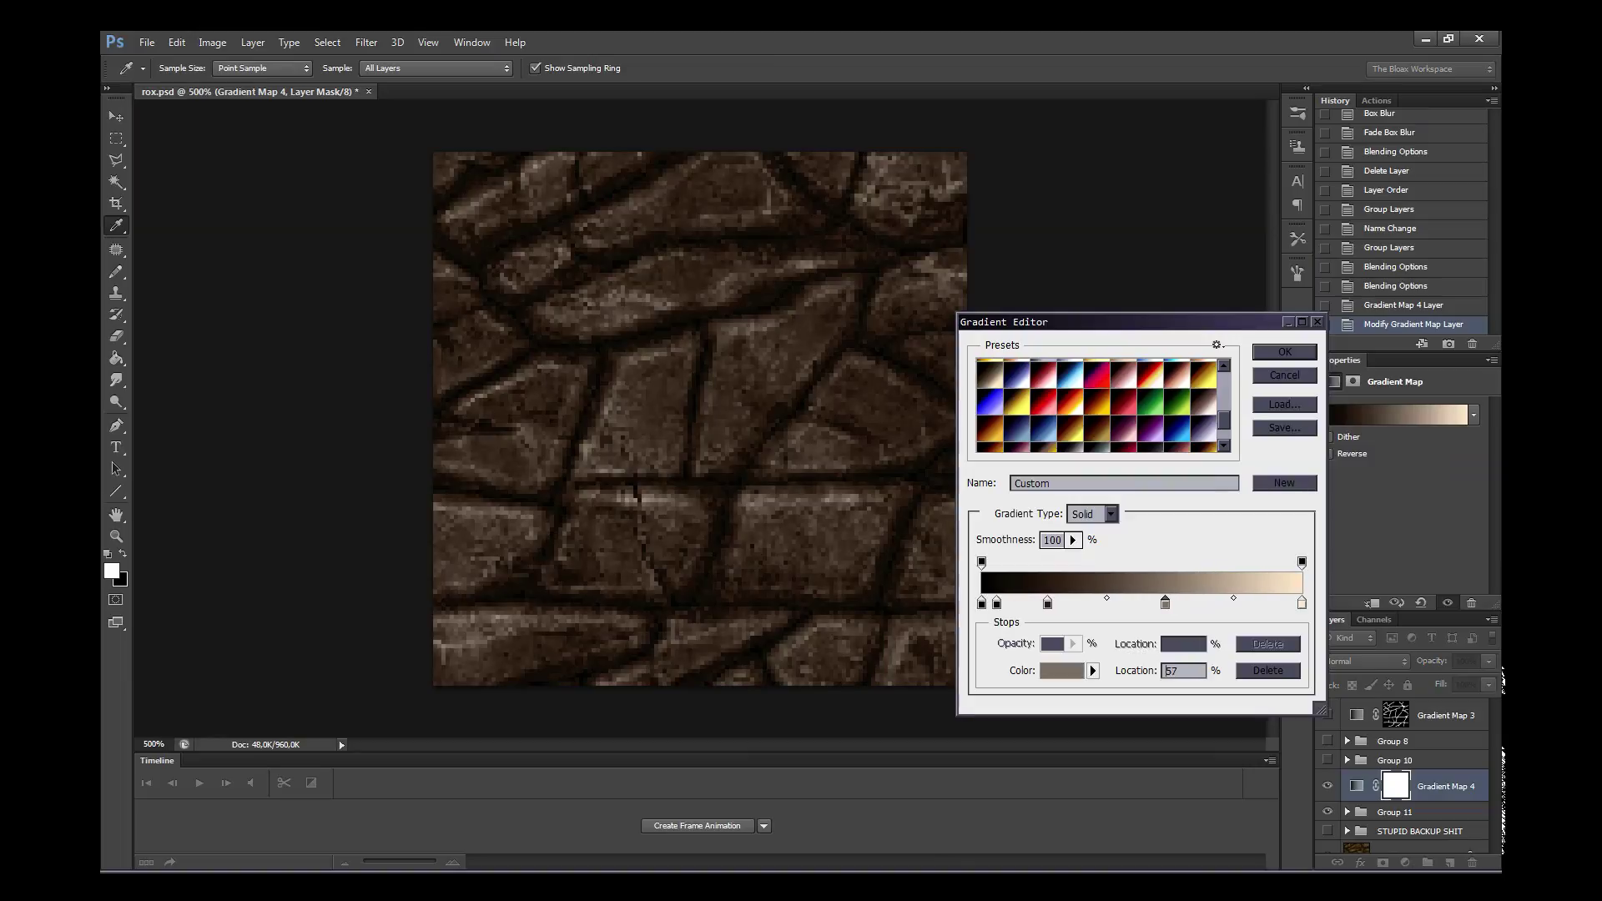
drag(1047, 602, 1038, 602)
drag(1165, 603, 1155, 602)
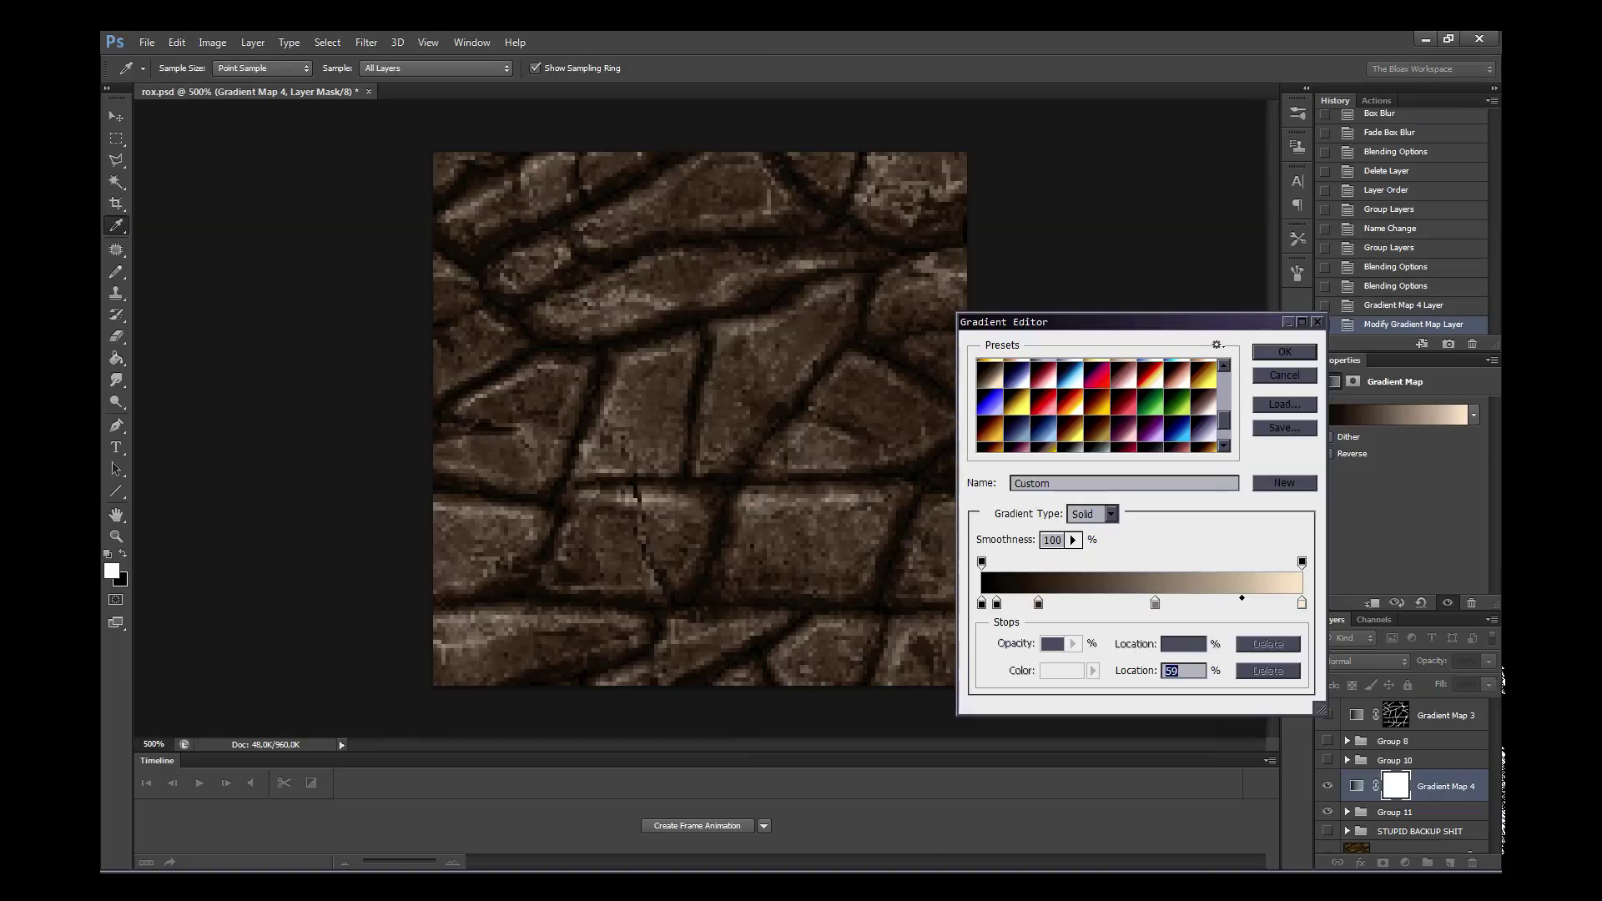
key(Return)
- Swap foreground and background colours and zoom the tile to 300%
key(x)
right_click(688, 463)
click(734, 510)
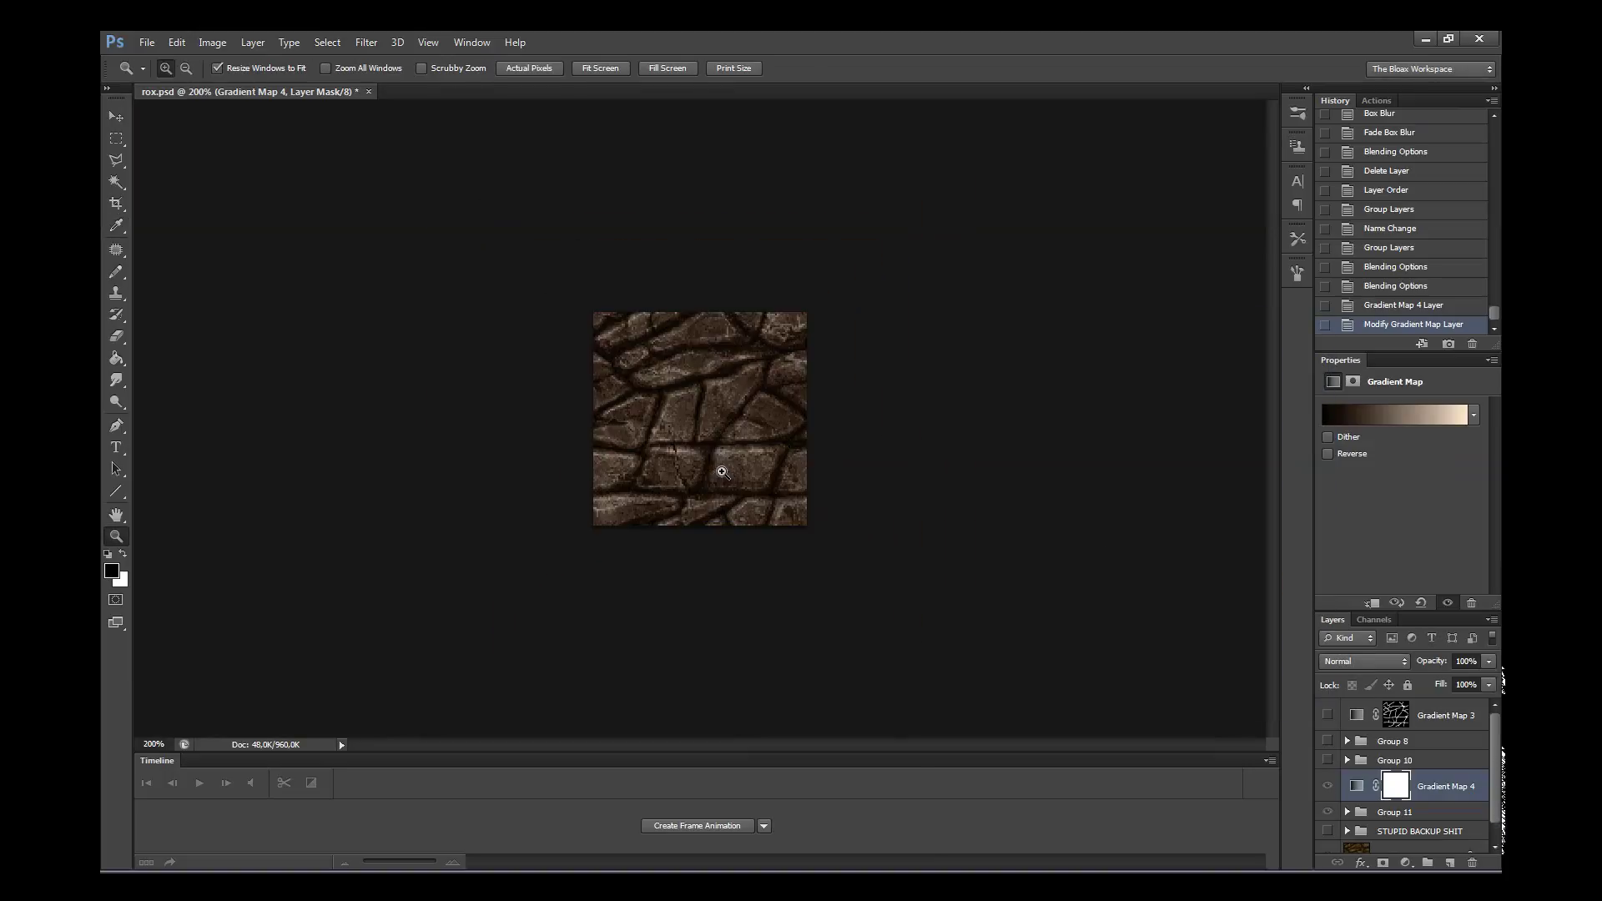
click(724, 473)
- Swap the colours back, compare with the gradient map hidden, and zoom to 400%
key(x)
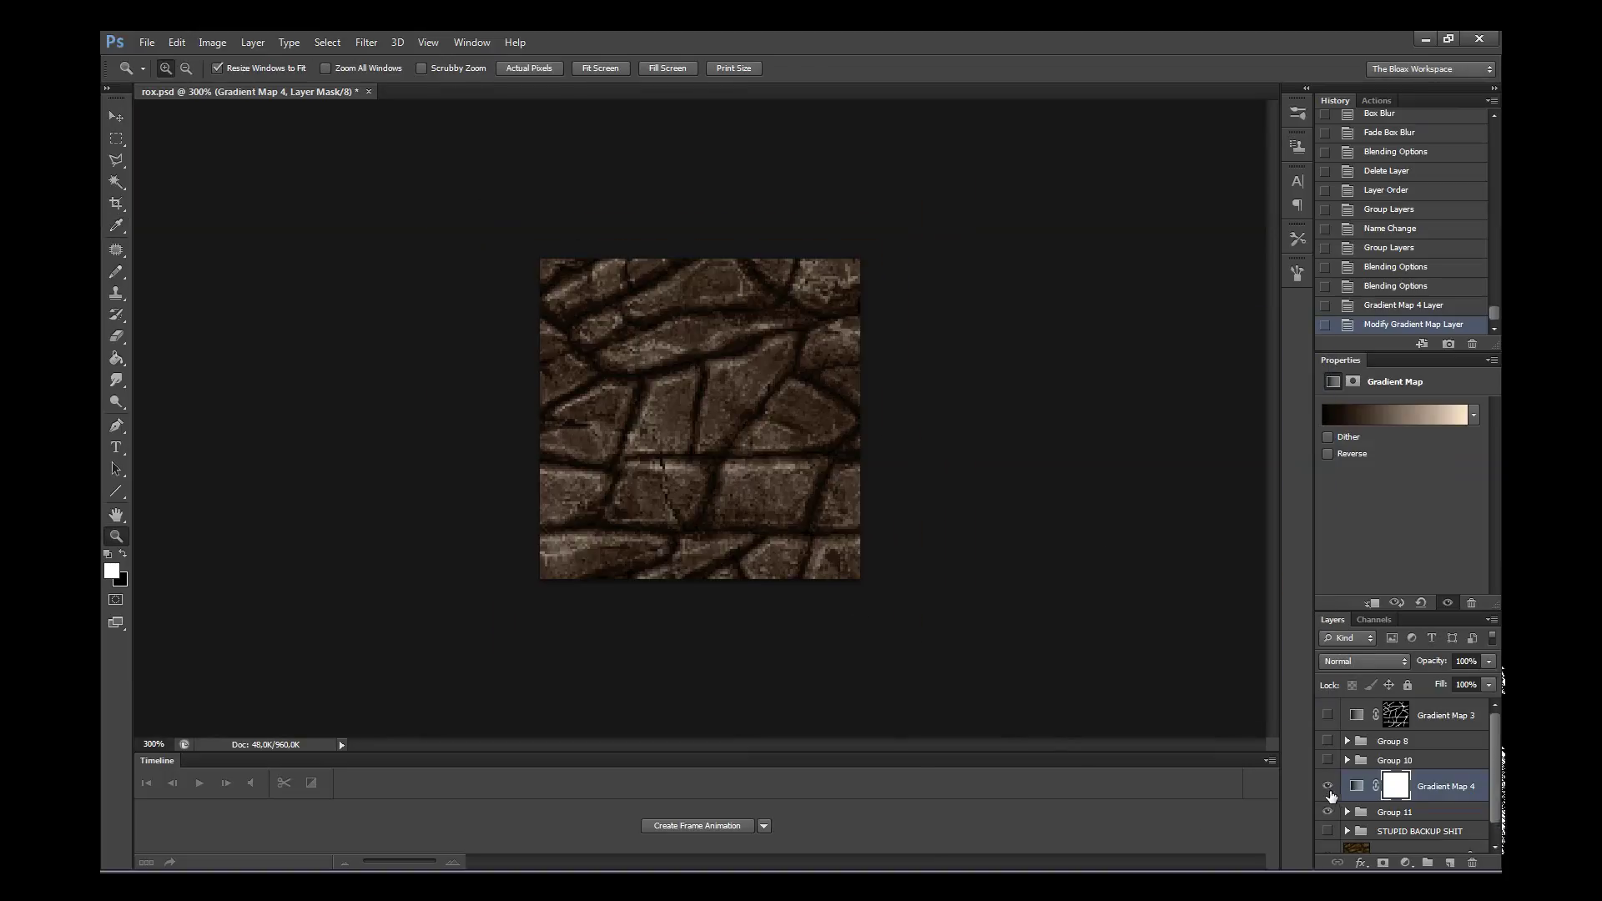
click(1326, 786)
click(1327, 786)
key(ctrl+plus)
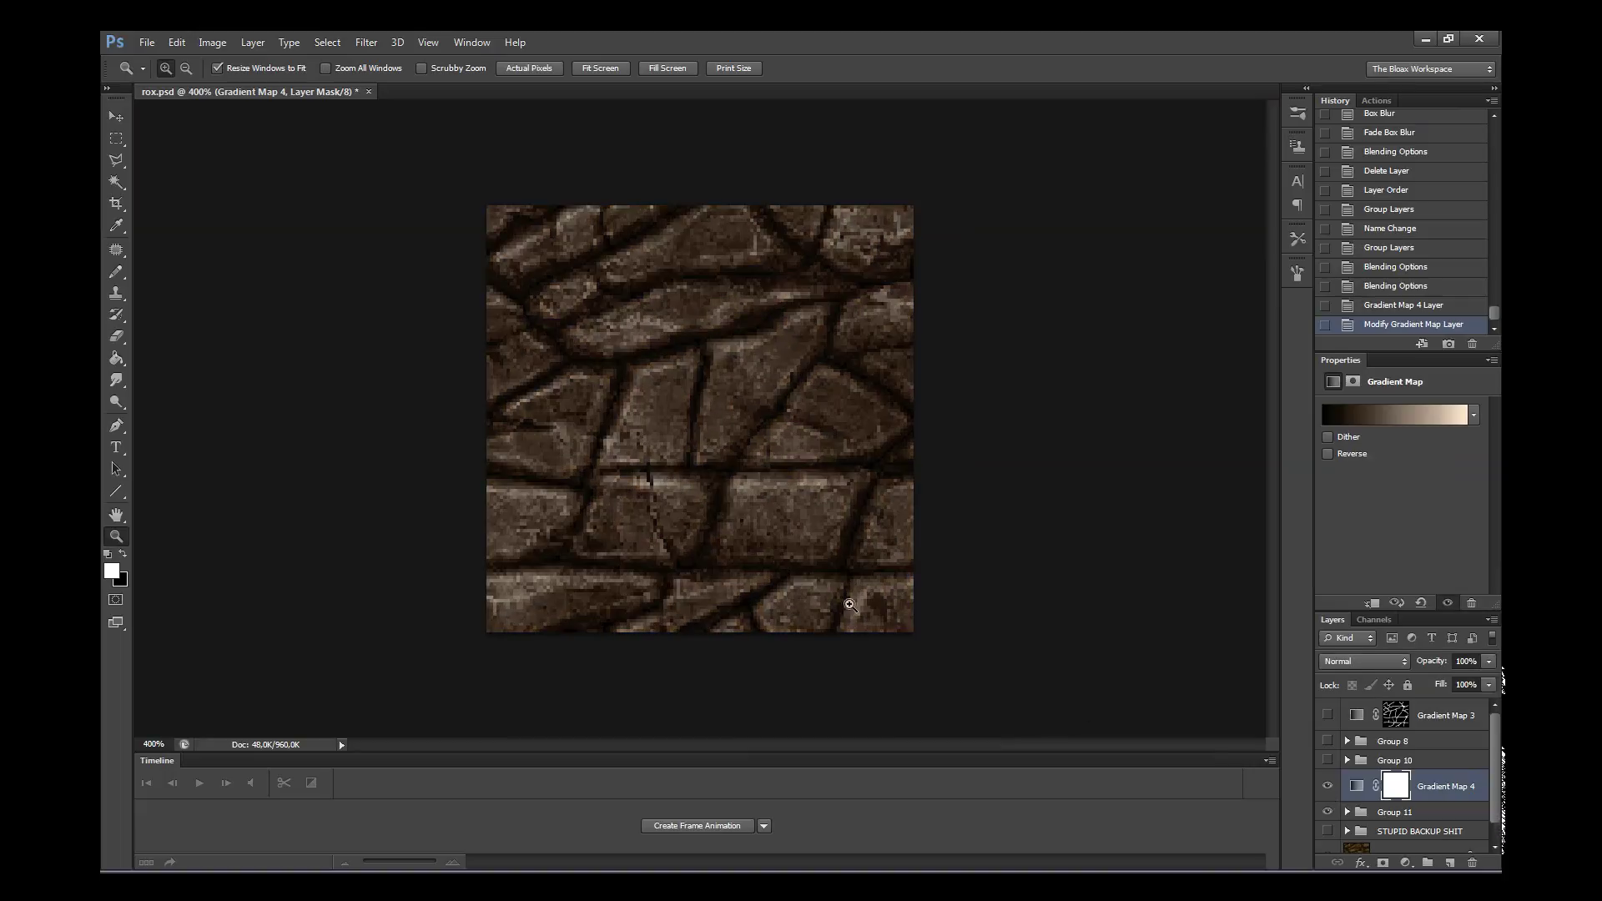
- Add a Color Balance layer with Highlights at Cyan/Red +18 and Yellow/Blue -32
click(1404, 856)
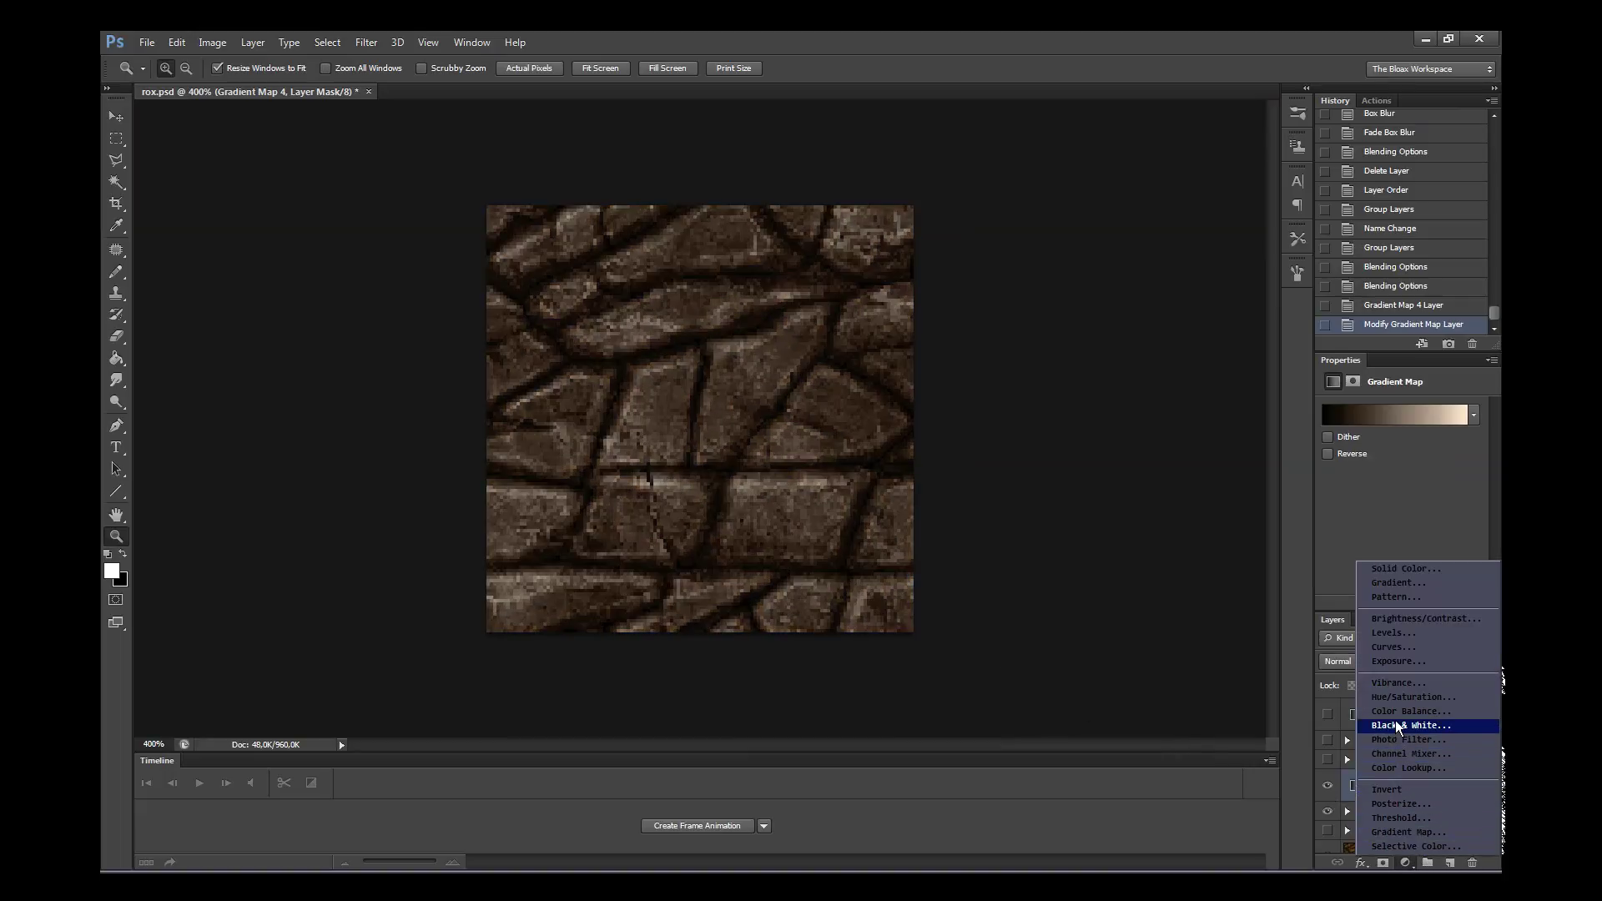
click(1395, 718)
click(1375, 413)
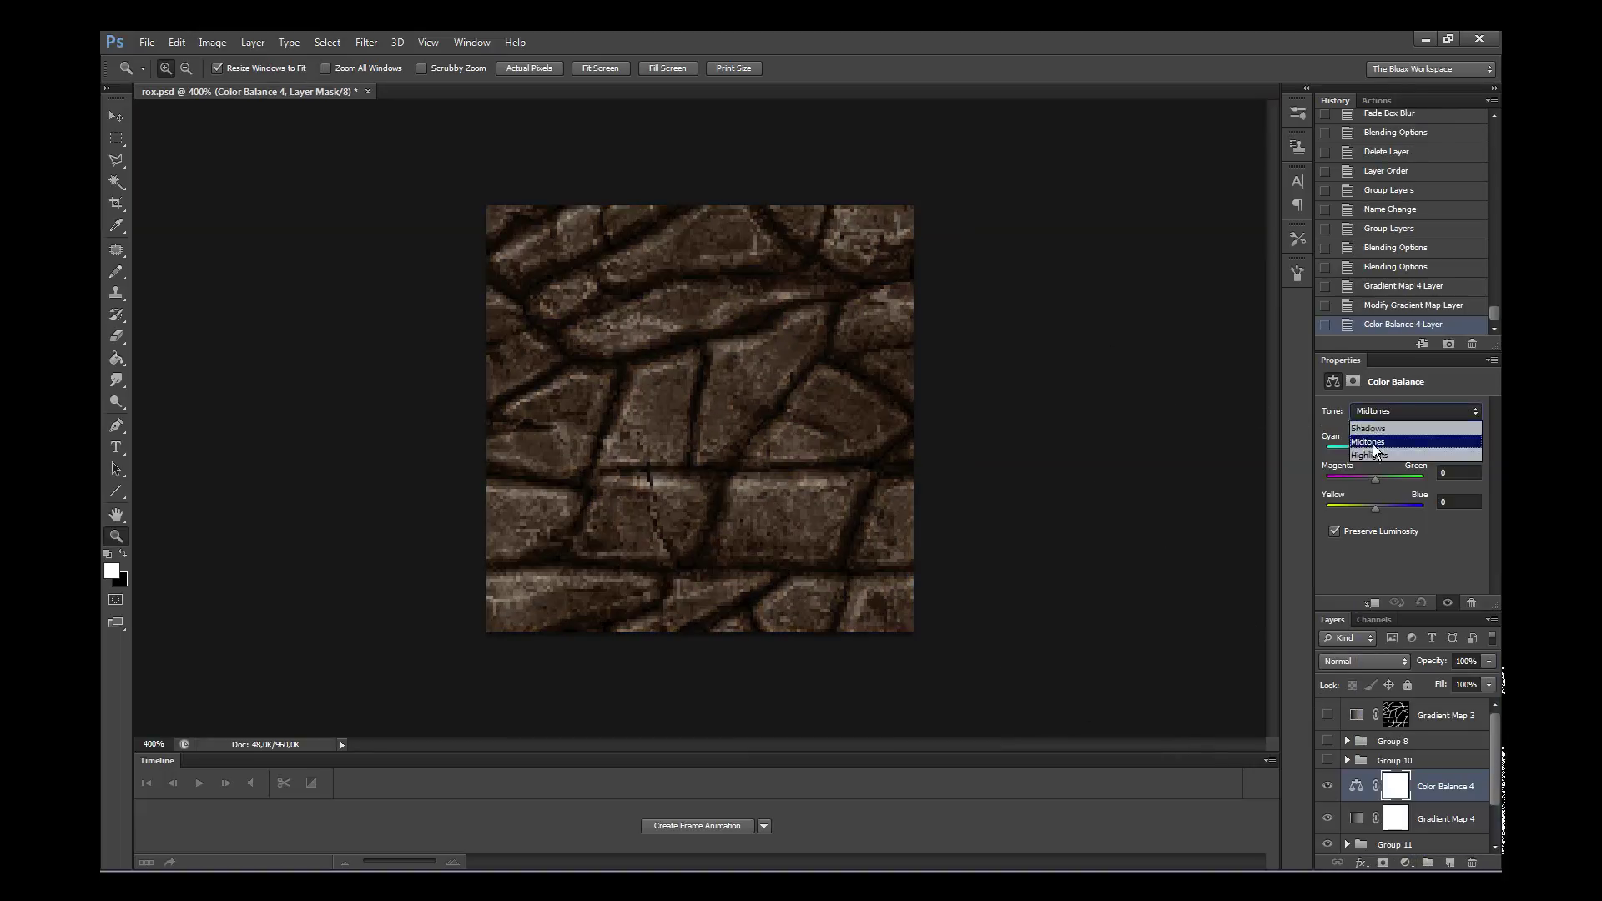
click(1376, 442)
drag(1374, 505, 1353, 511)
drag(1375, 451, 1383, 451)
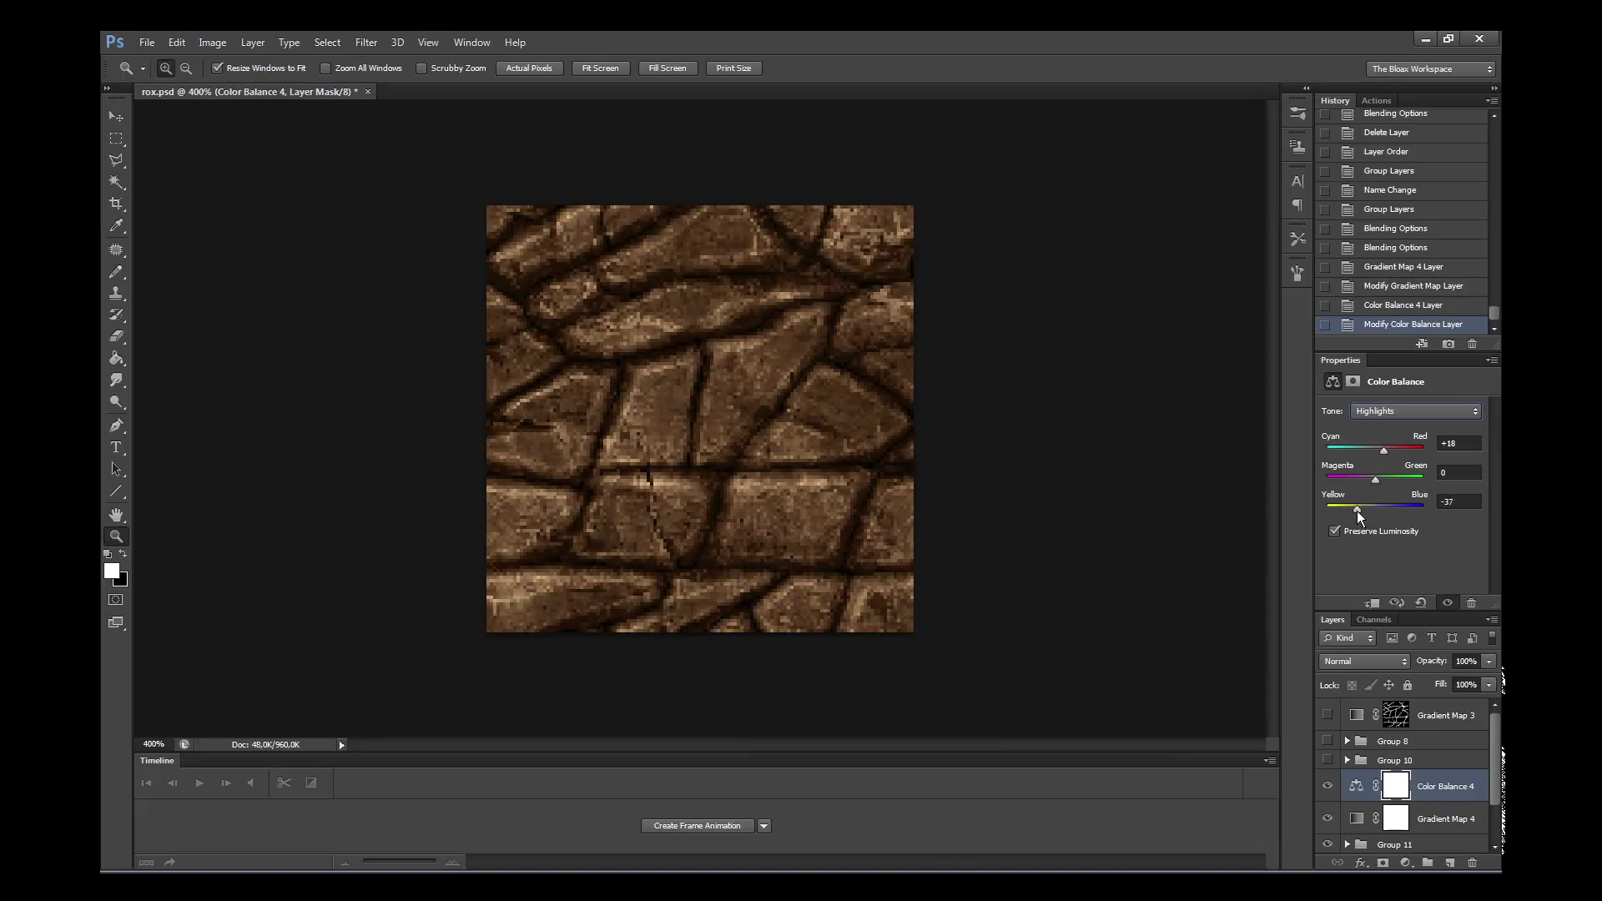
drag(1354, 509, 1360, 509)
- Shift the Color Balance midtones slightly toward red and blue
click(1388, 412)
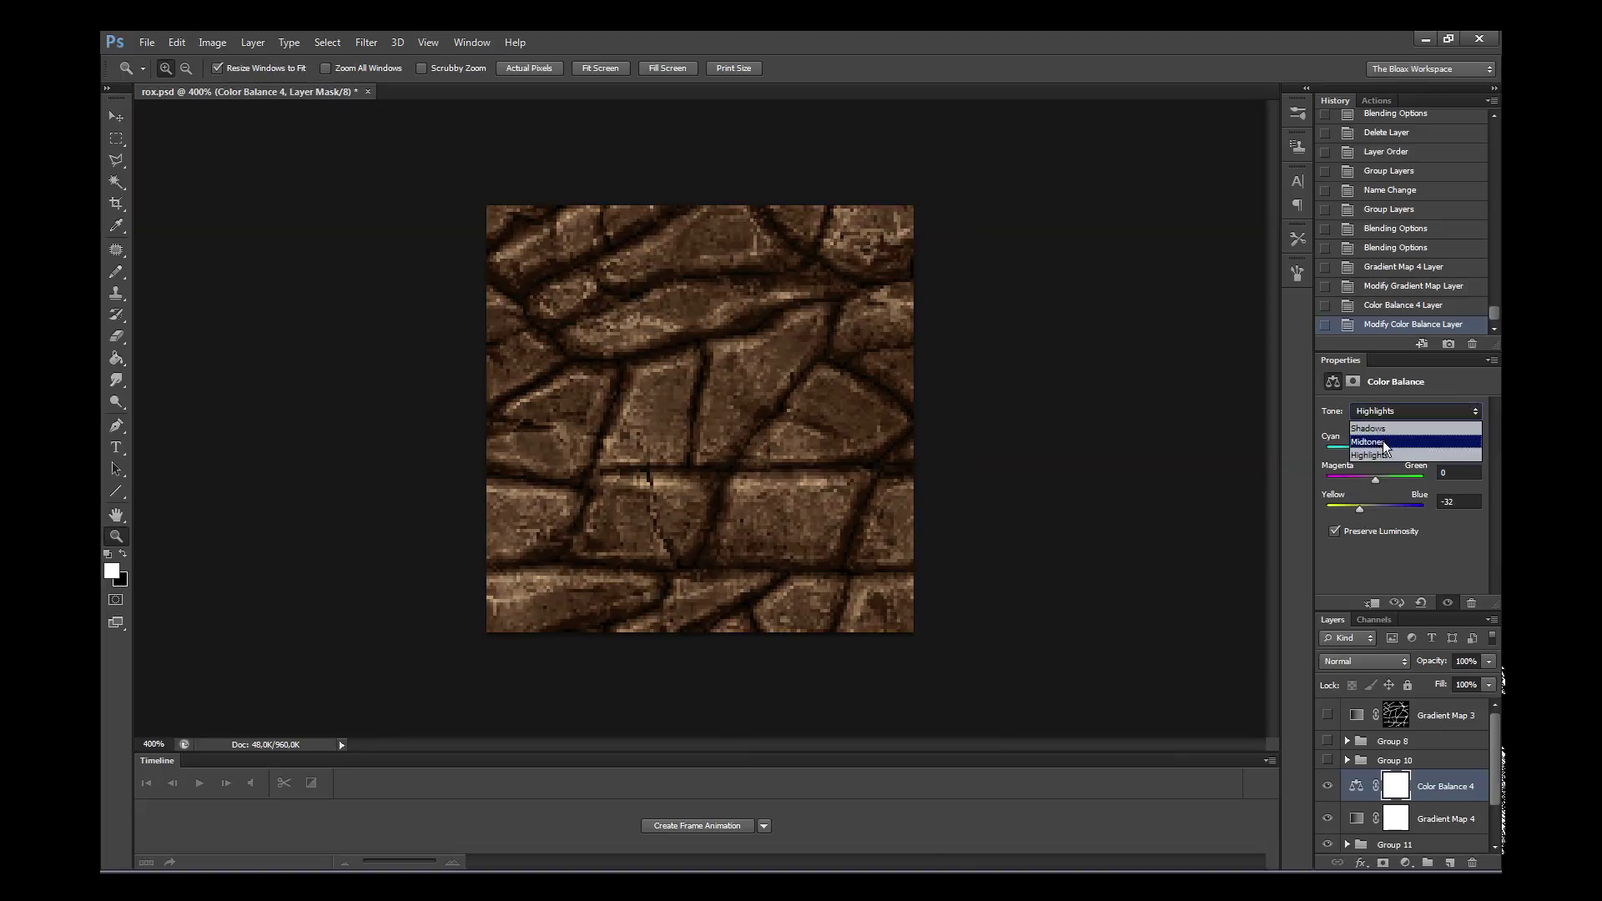
click(1383, 440)
drag(1375, 509, 1382, 508)
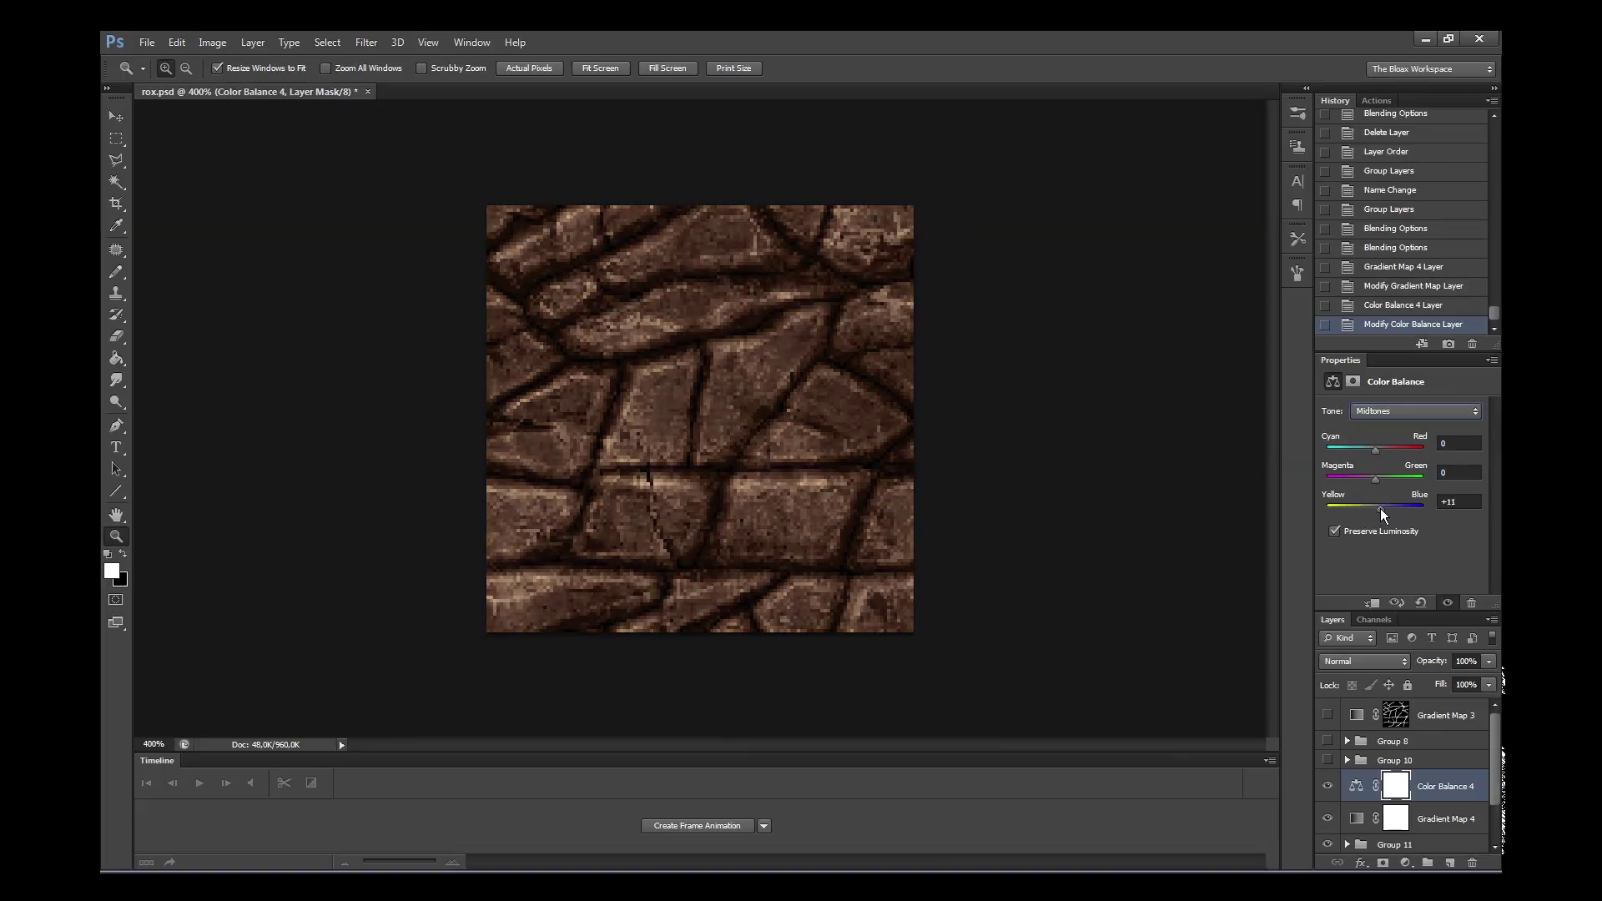
drag(1375, 451, 1378, 475)
click(150, 44)
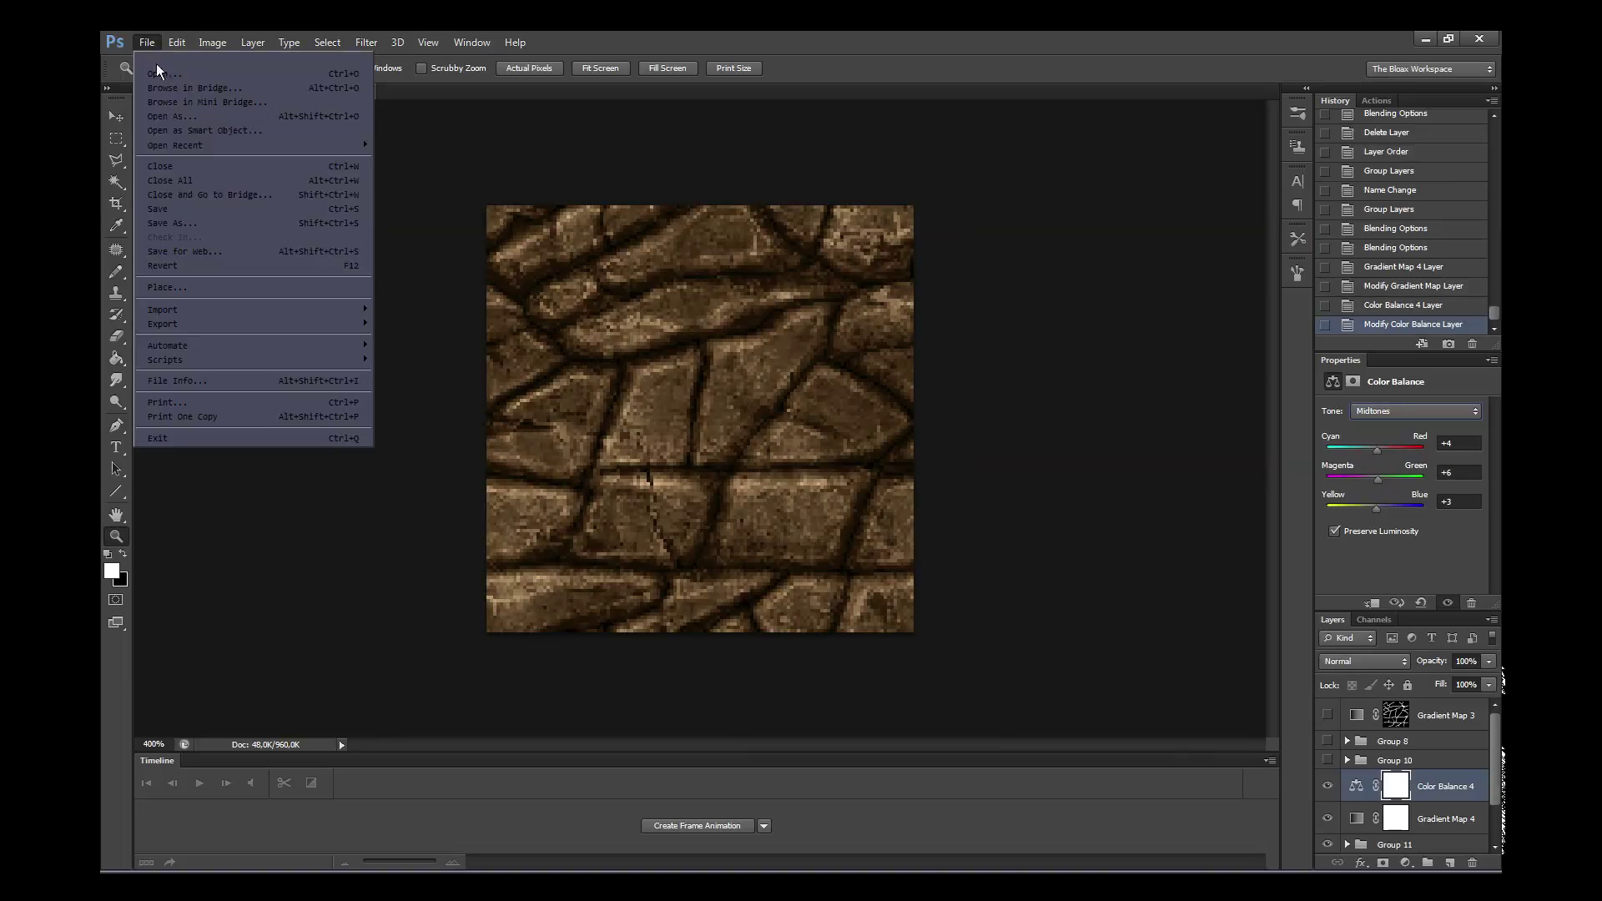
- Preview the tile as a GIF web export at 400%, trying dither, without saving
click(257, 250)
click(644, 756)
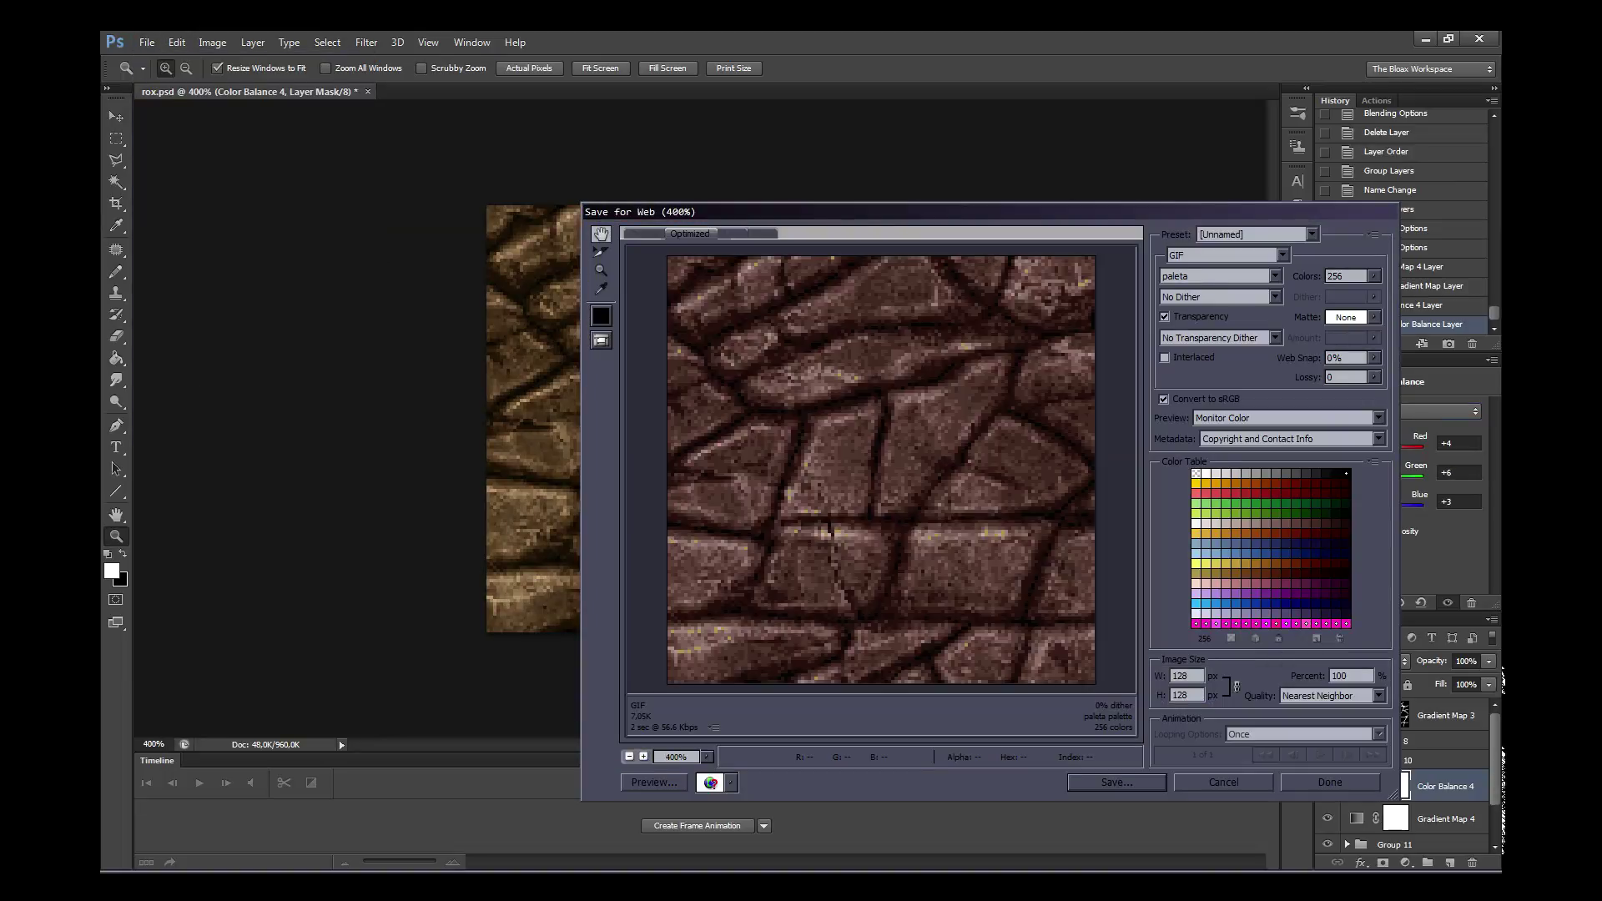
click(1218, 296)
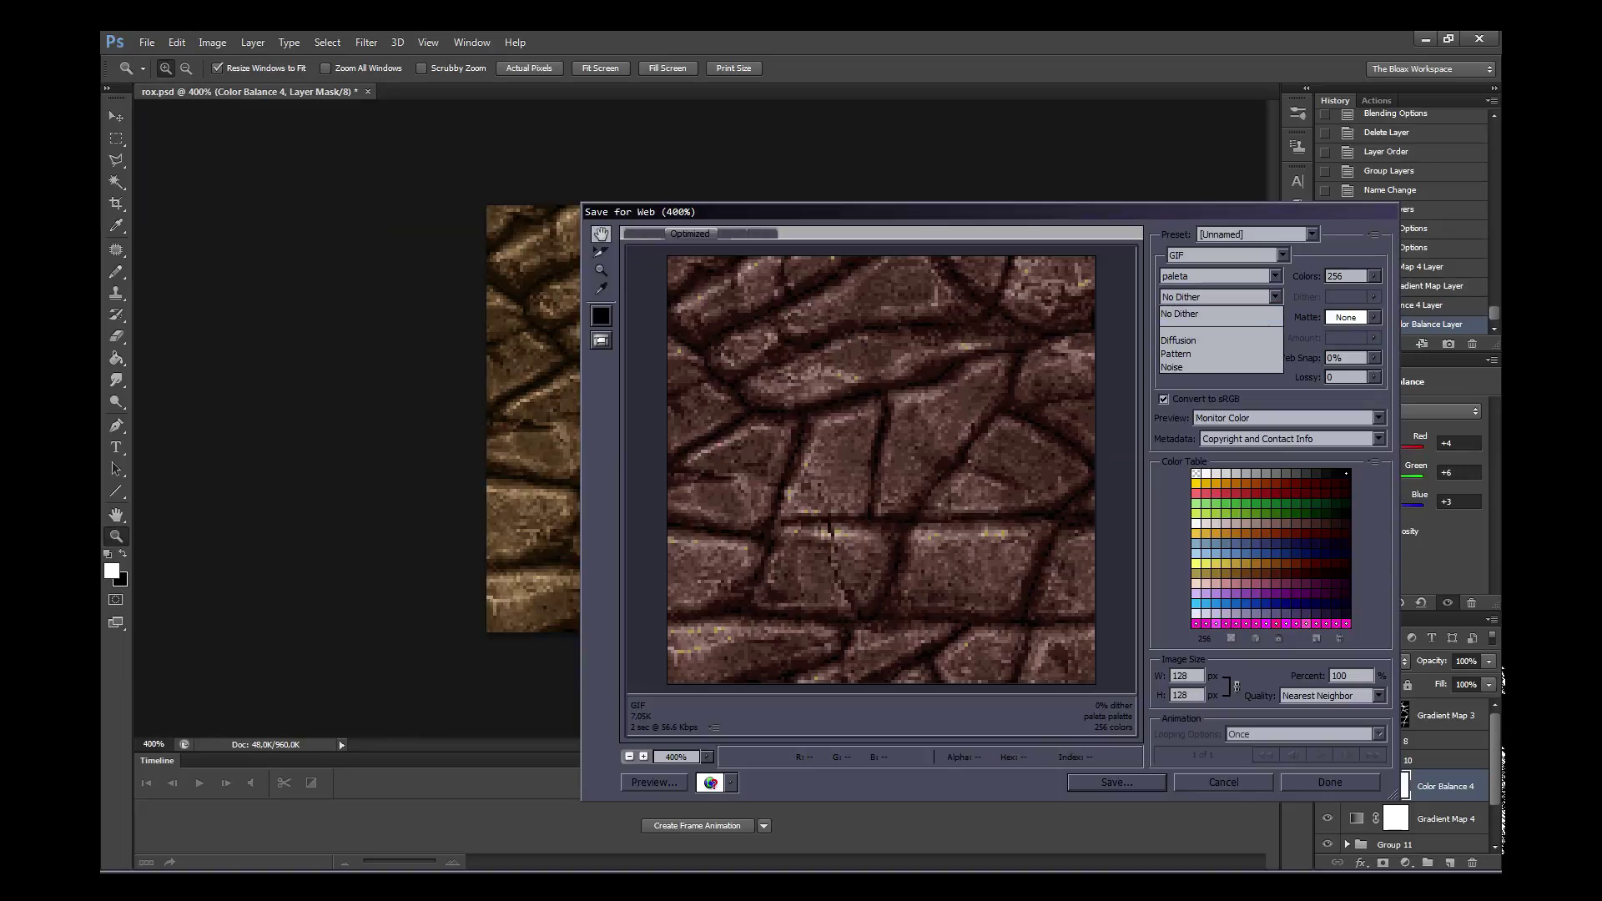
click(1210, 328)
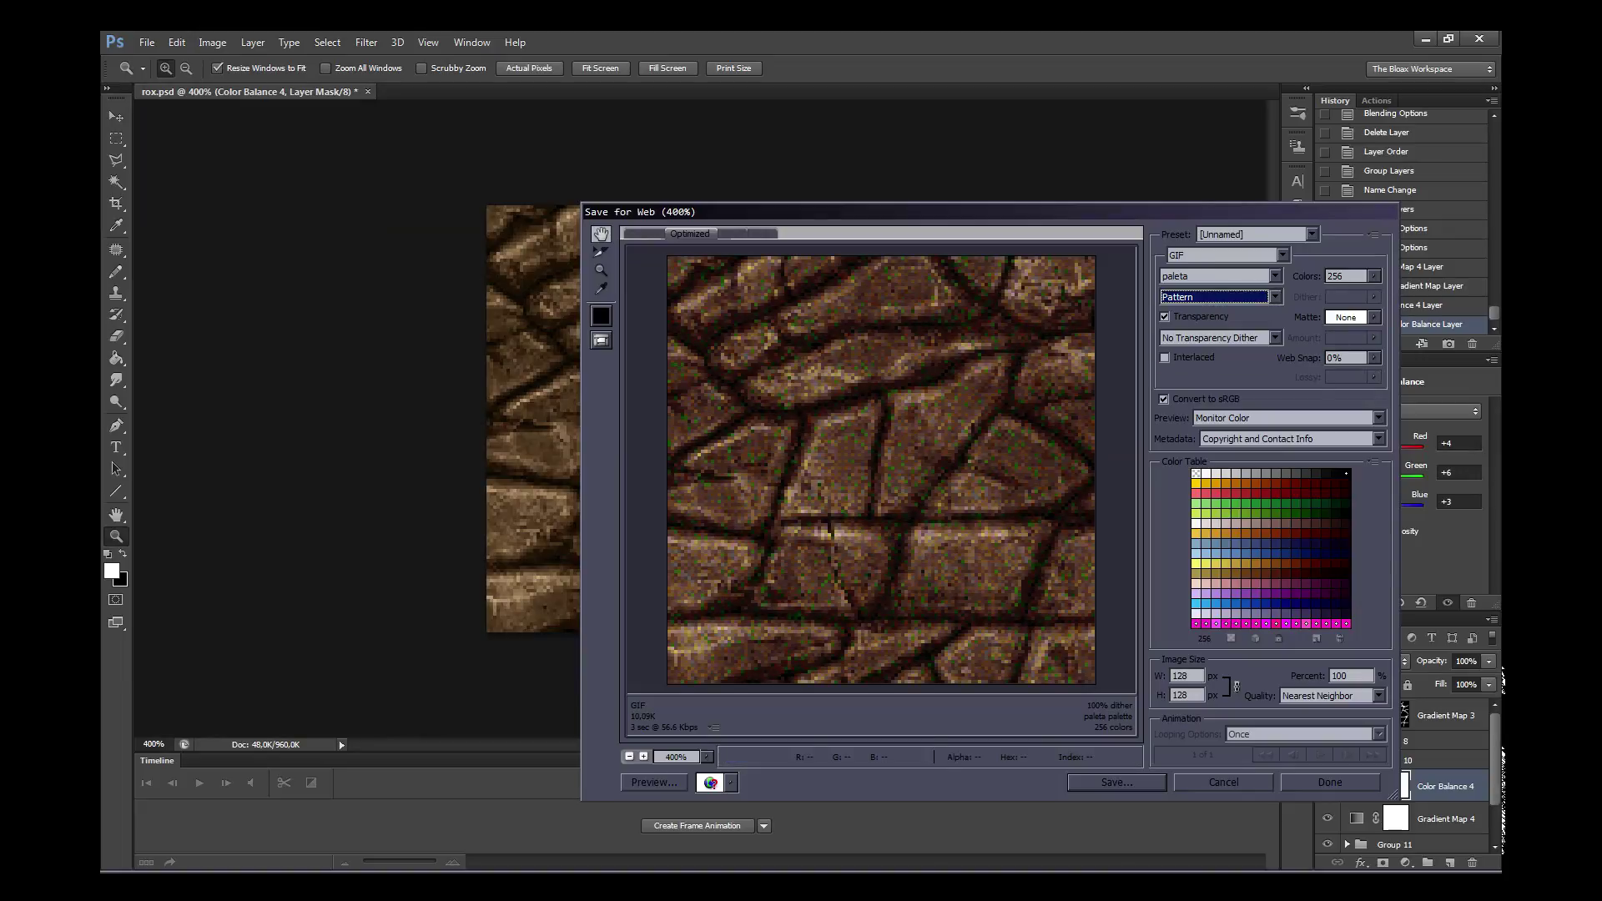
key(Up)
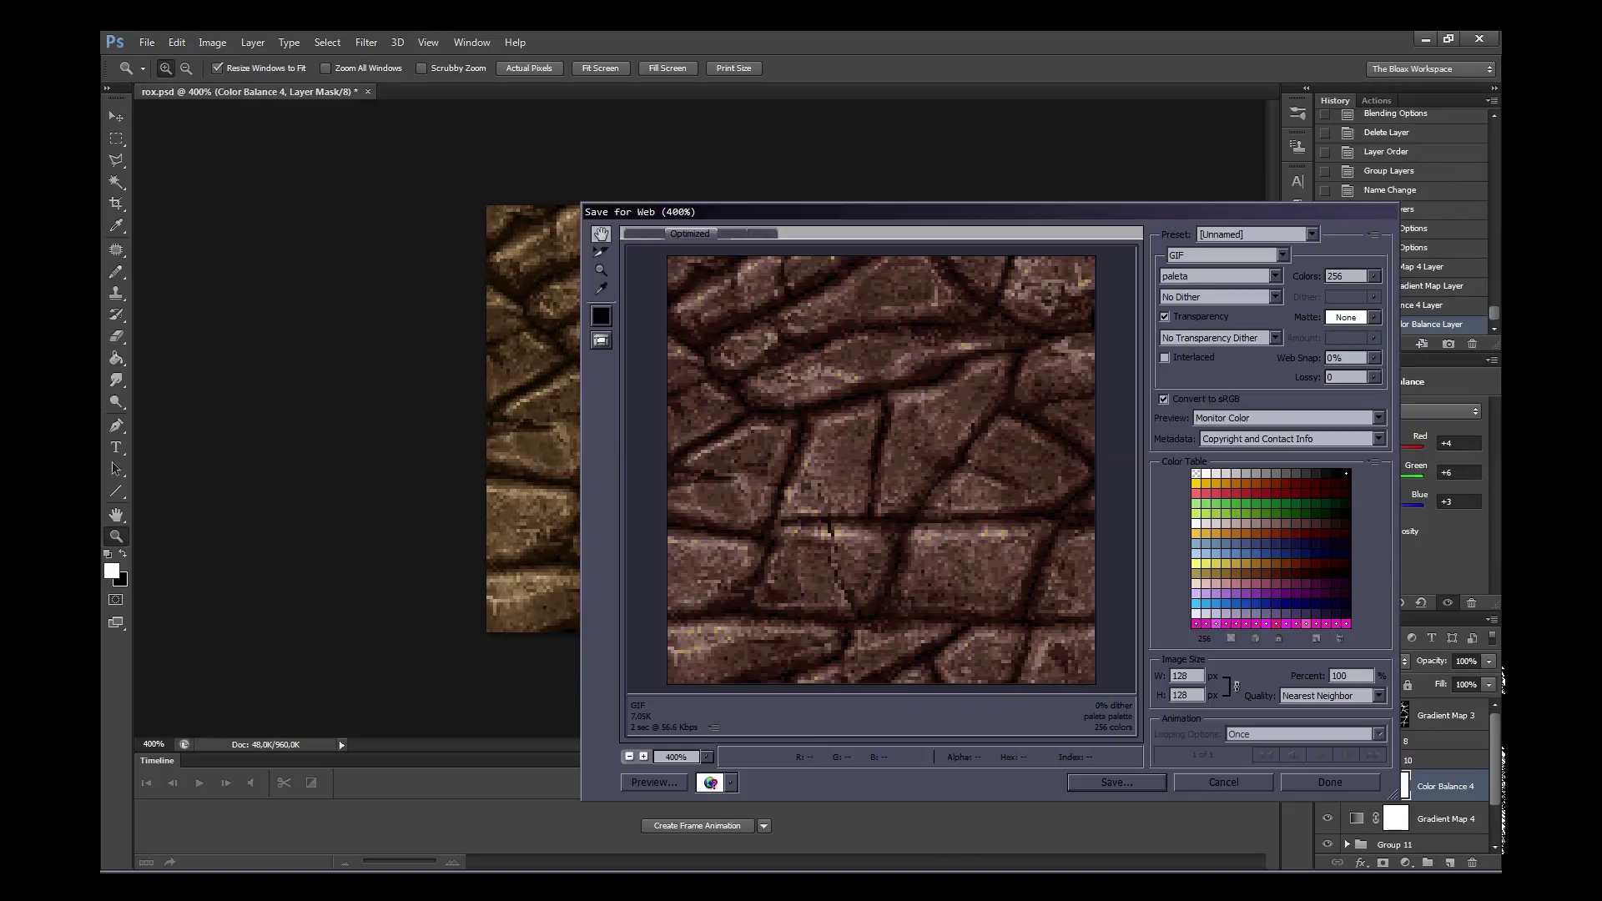
click(1223, 781)
- Zoom to 500% and set the shadows' Yellow/Blue to +6
click(709, 573)
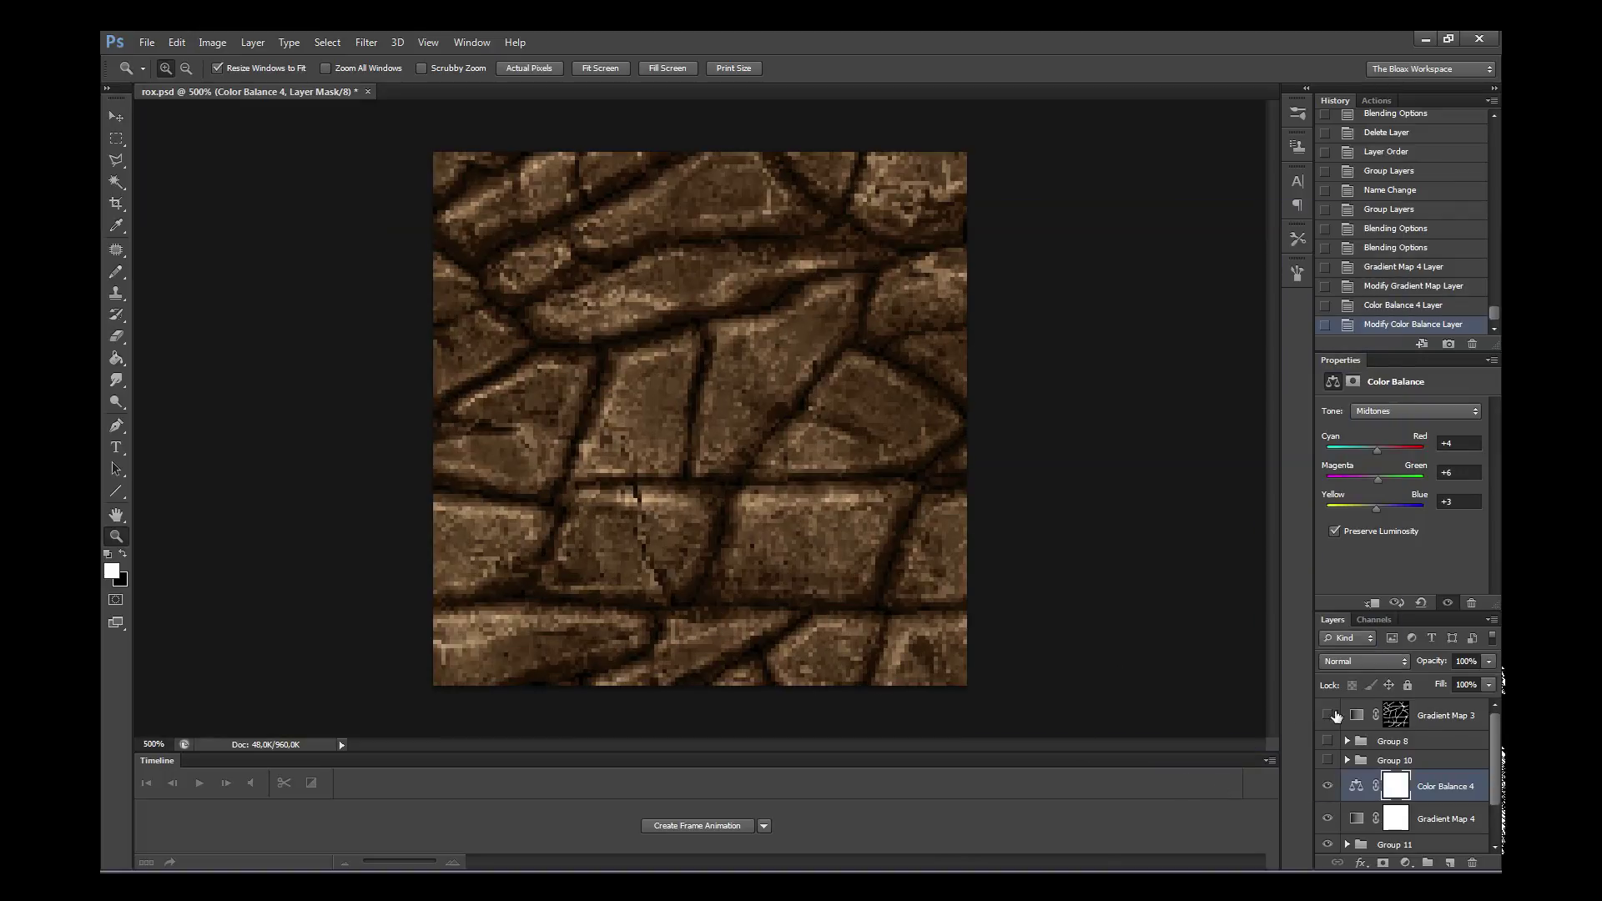
click(1400, 412)
click(1405, 426)
drag(1376, 504, 1377, 504)
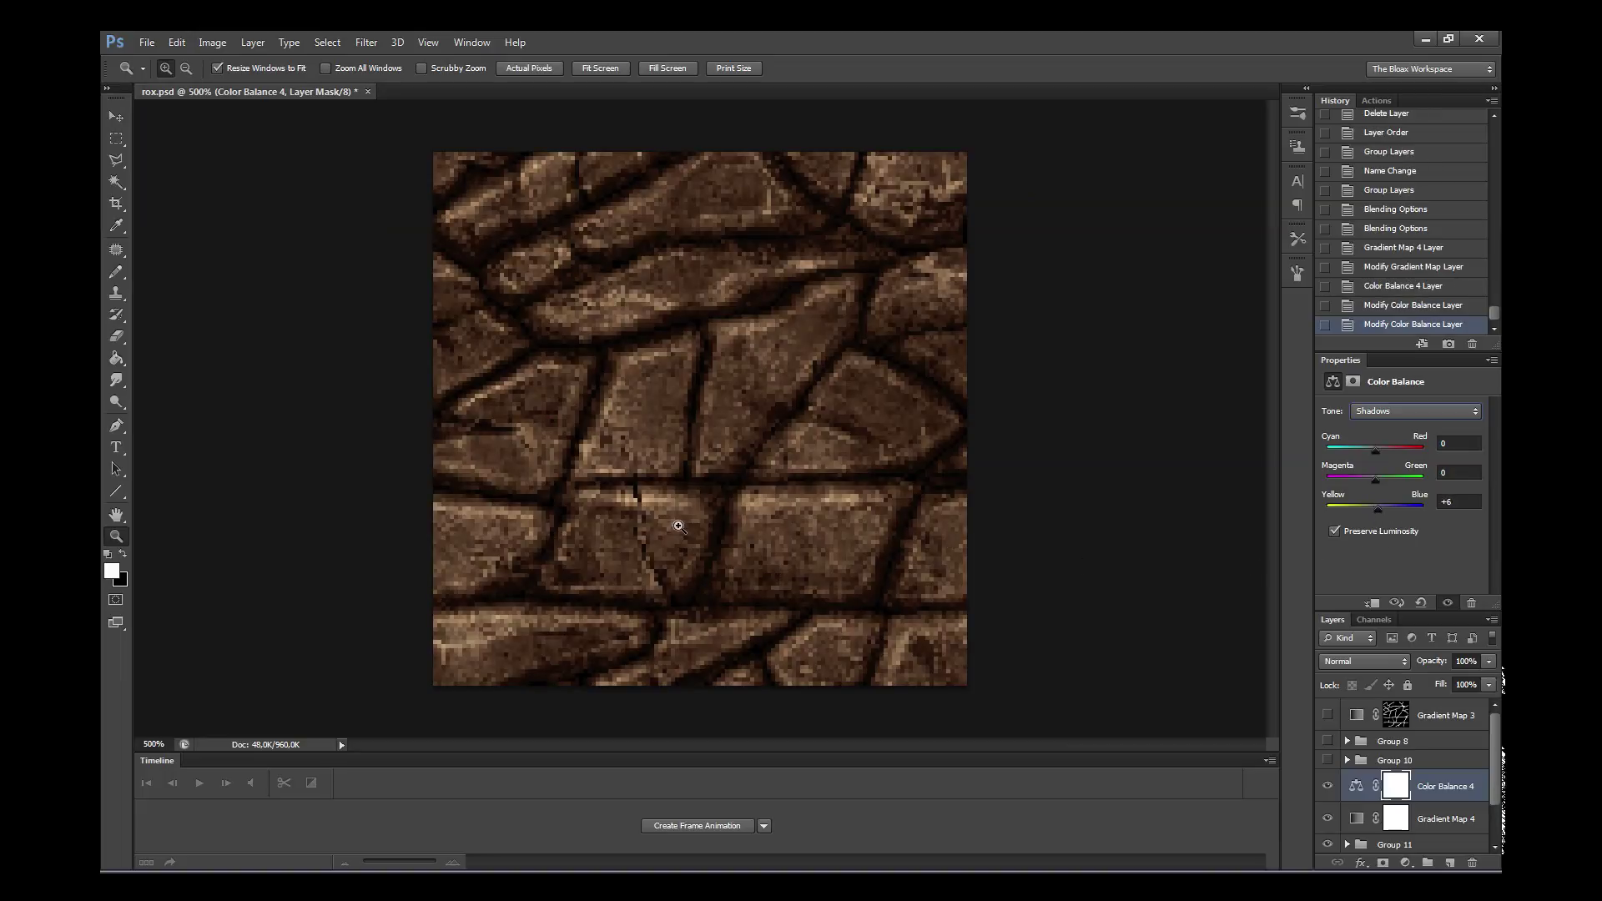
- At 600% zoom, push the shadows' Cyan/Red to -56, turning the stone green
click(731, 538)
click(721, 570)
drag(834, 743, 816, 744)
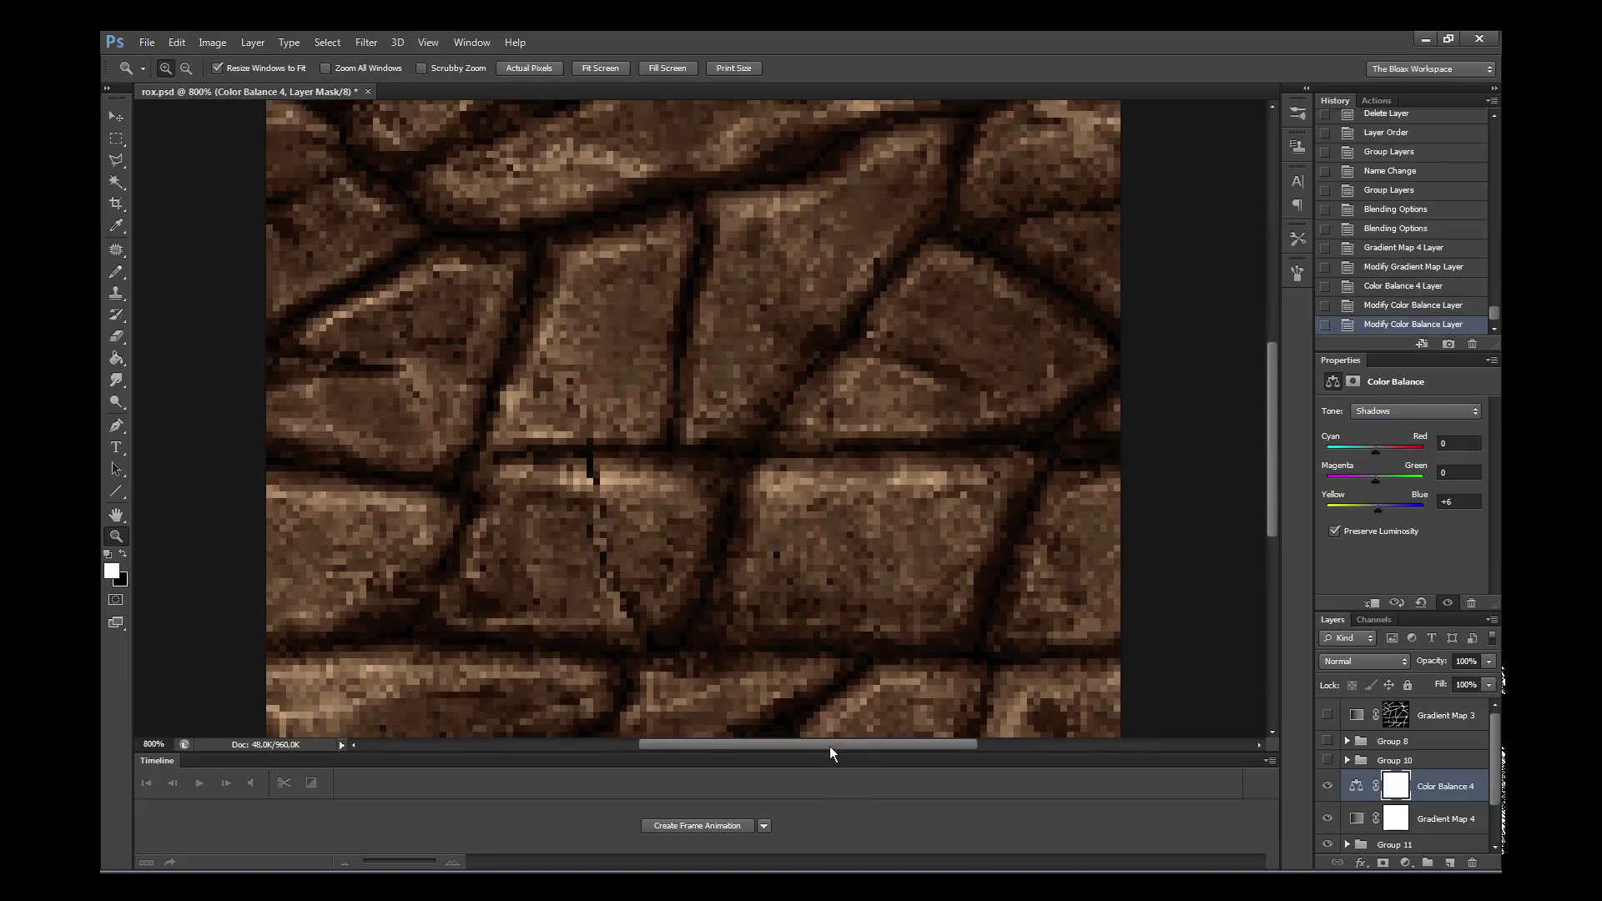
right_click(711, 620)
click(746, 656)
click(697, 583)
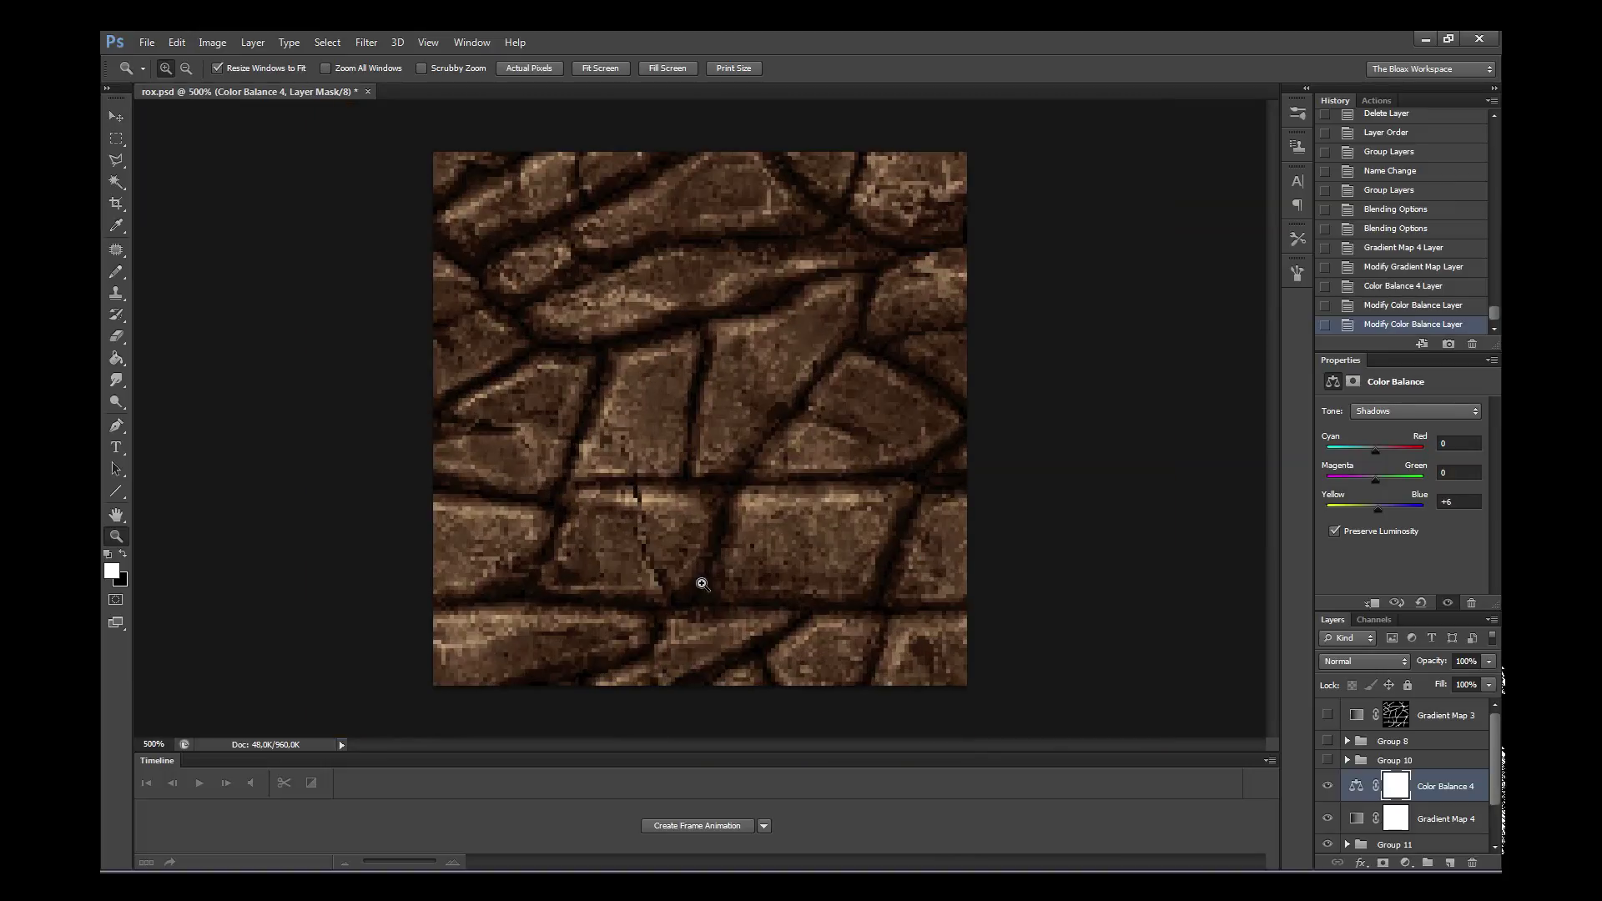
click(704, 468)
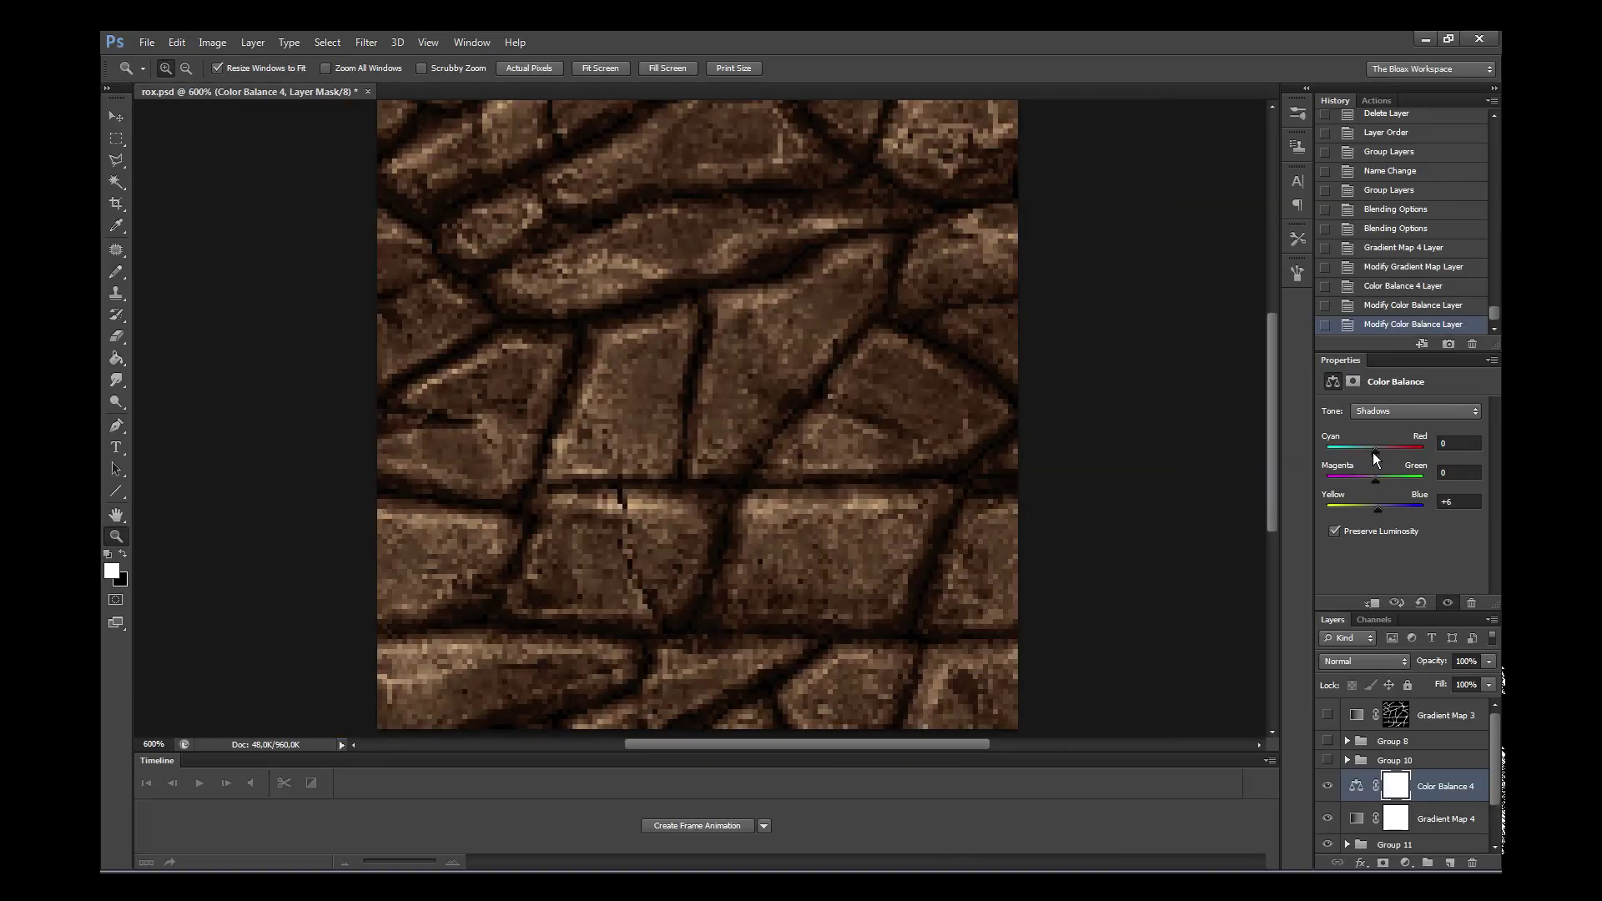
drag(1373, 453, 1368, 454)
drag(1373, 453, 1347, 451)
- Check the green result in the web export preview at 400%
click(147, 42)
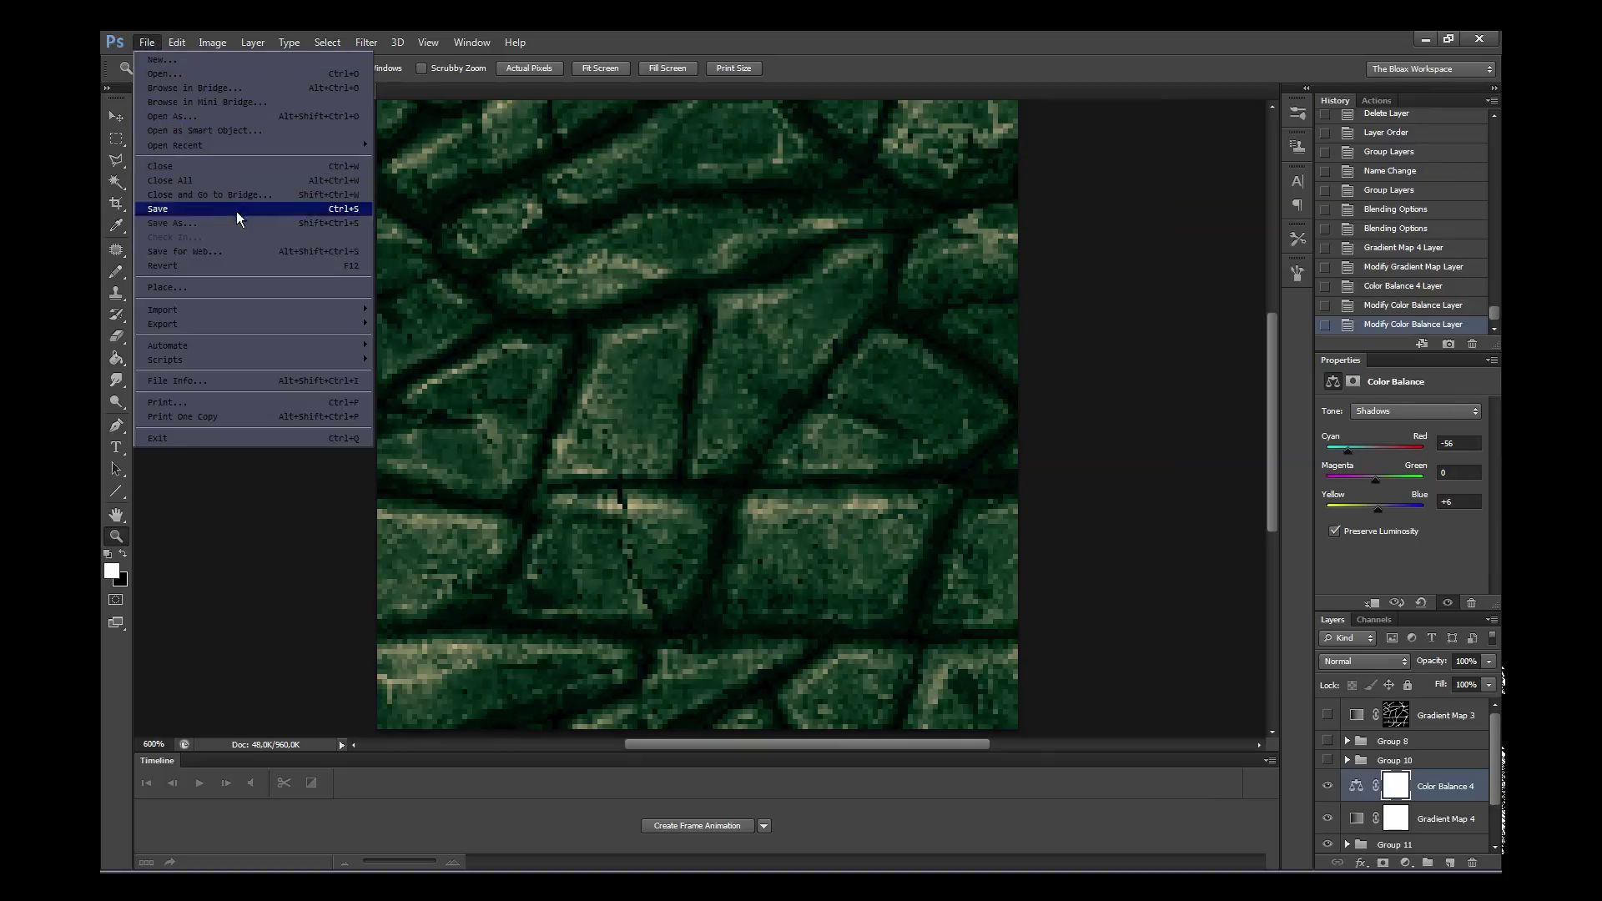
click(251, 251)
click(643, 756)
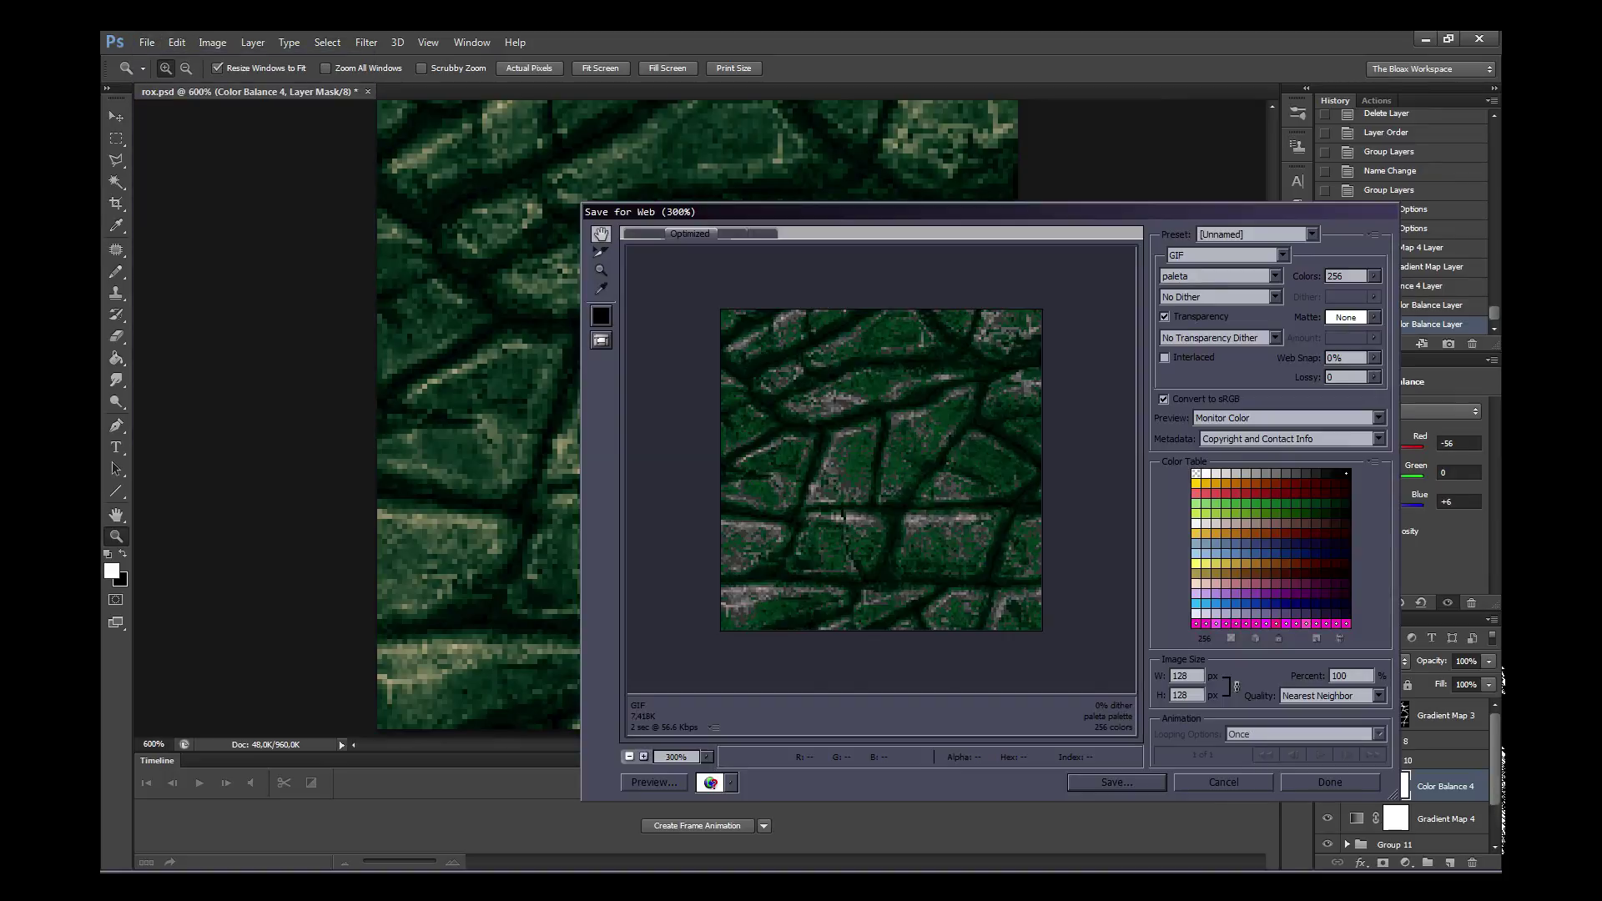
click(644, 756)
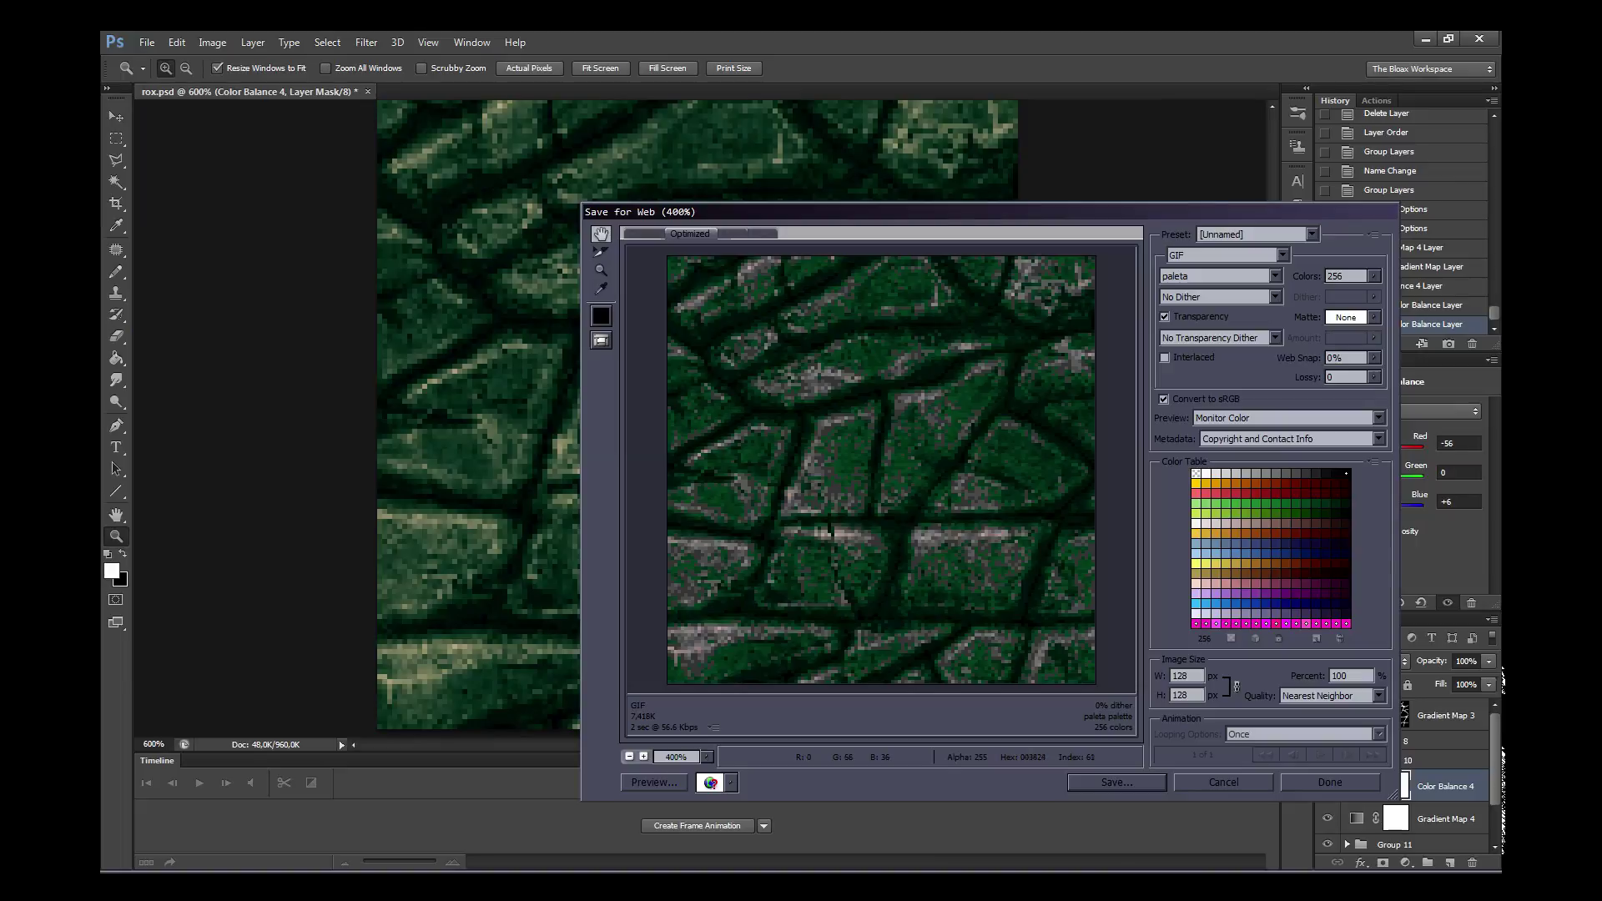
key(Escape)
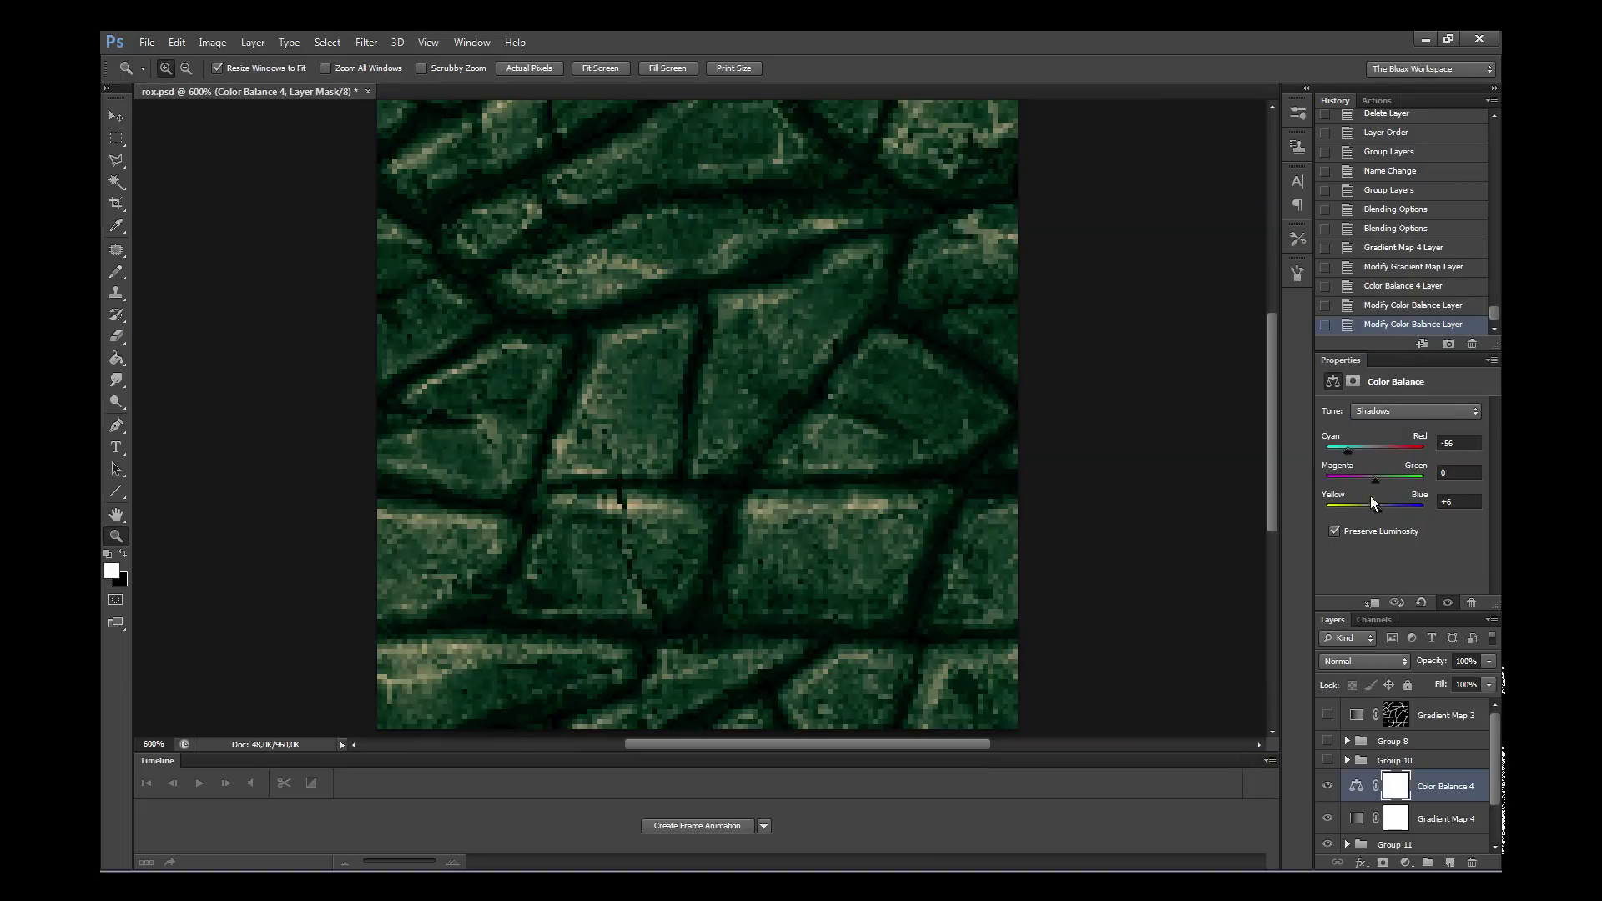
- Return the shadows' Cyan/Red to -1 and toggle Color Balance to compare
drag(1356, 450, 1375, 449)
click(1327, 786)
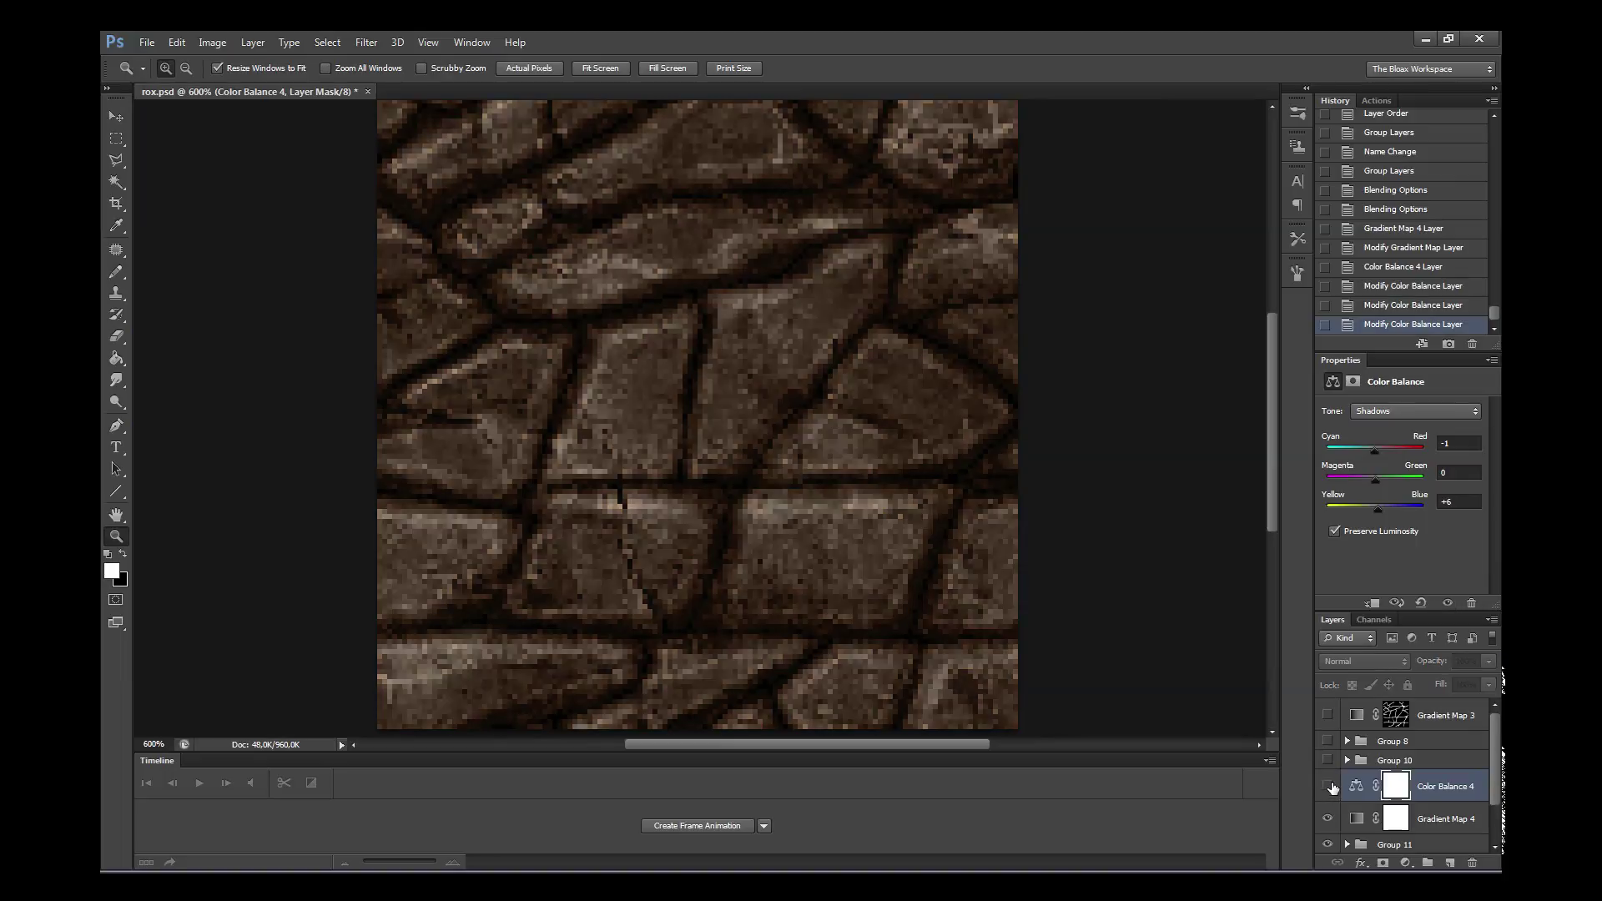
click(1327, 786)
right_click(665, 486)
- Duplicate the backup group's Shadows layer and move Shadows copy 2 above Group 11
click(668, 523)
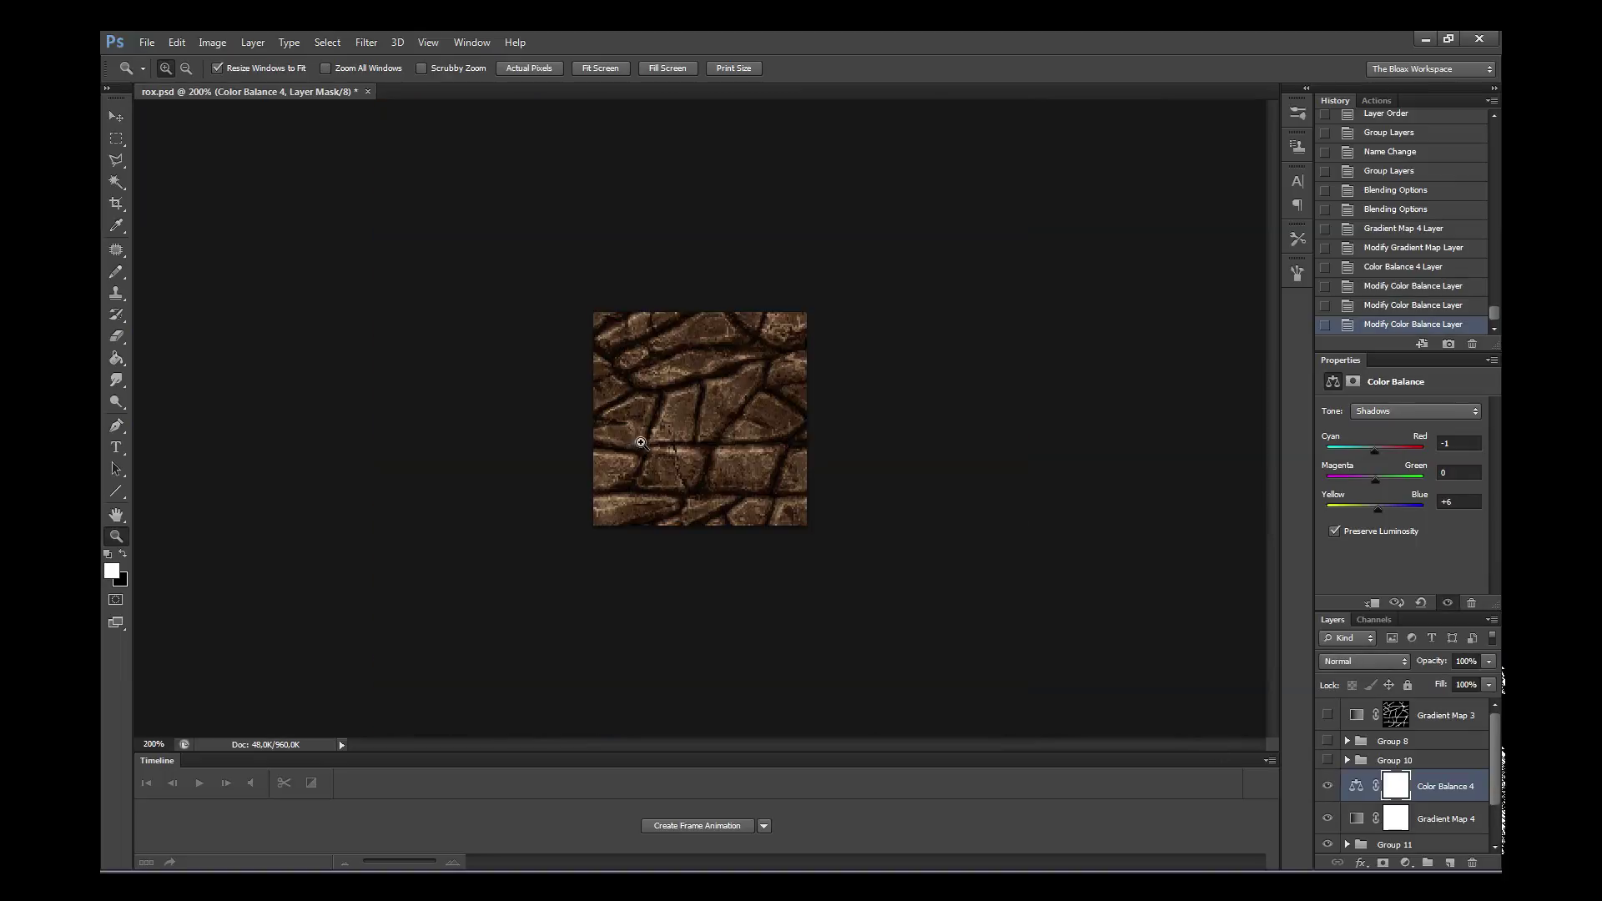
click(640, 442)
mouse_move(1327, 818)
mouse_down()
mouse_move(1333, 799)
mouse_move(1327, 819)
mouse_up()
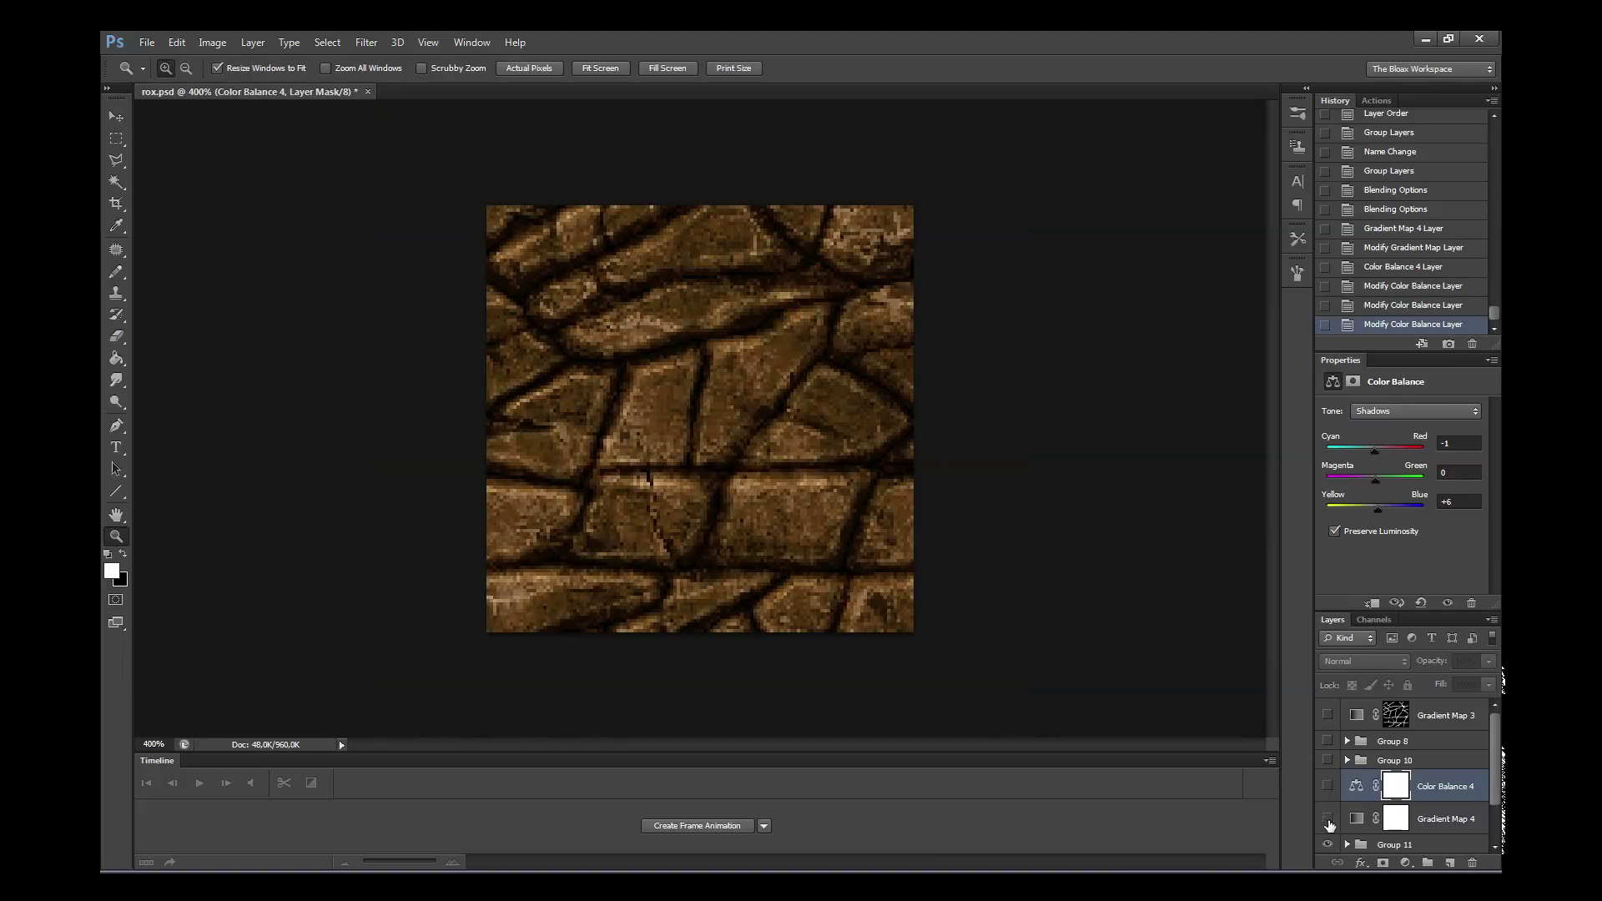
right_click(826, 512)
click(843, 549)
click(786, 468)
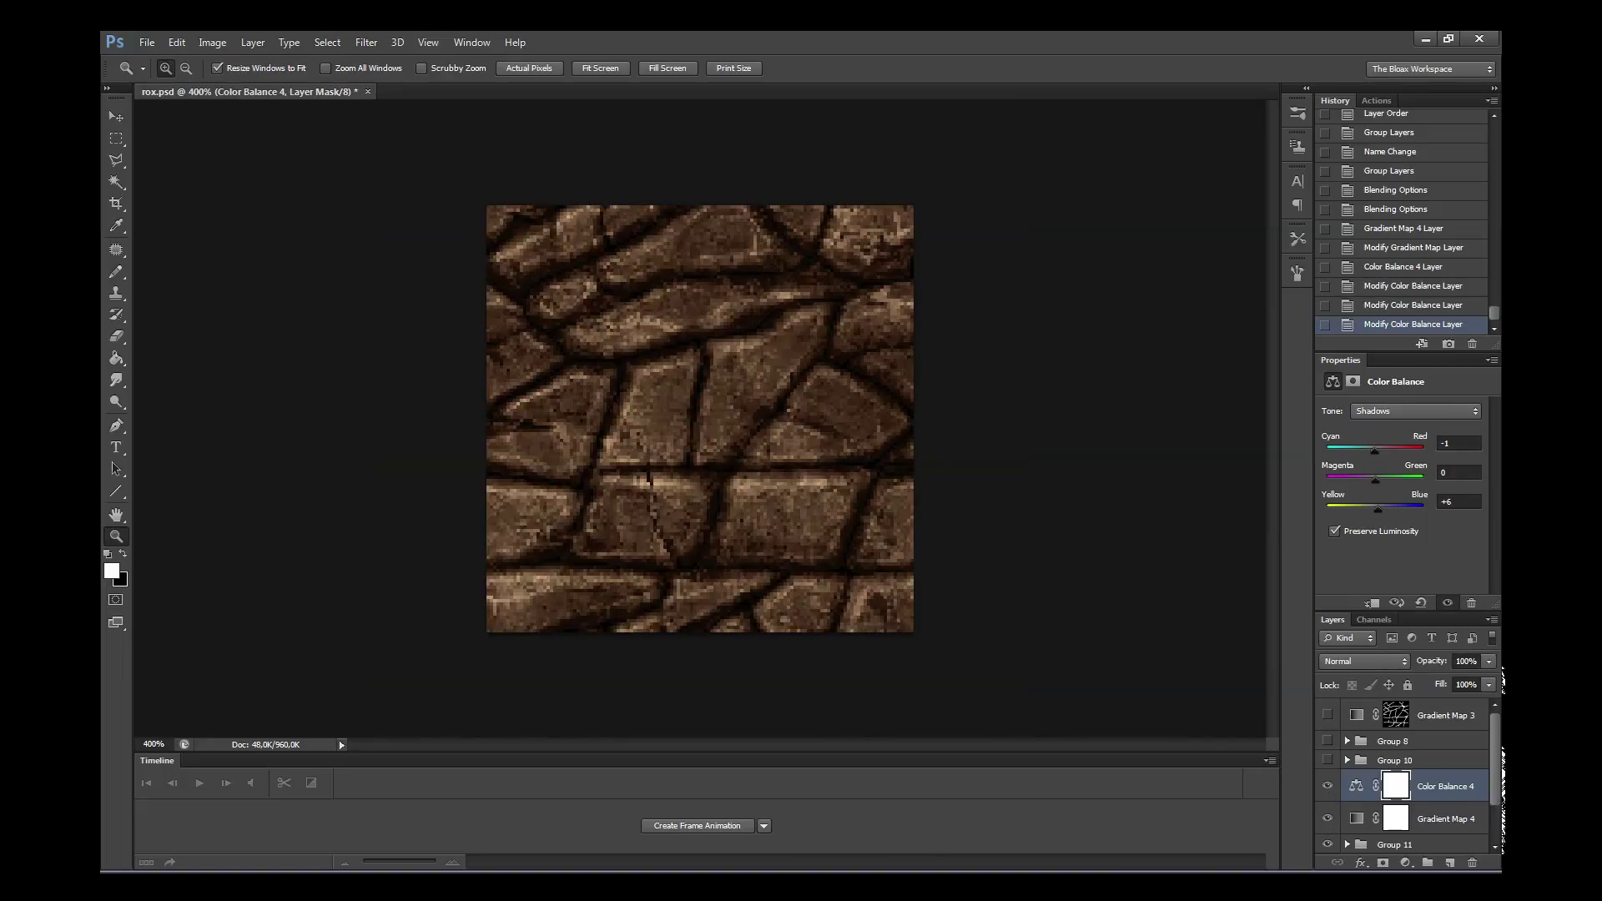
scroll(1401, 793, down, 2)
click(1342, 803)
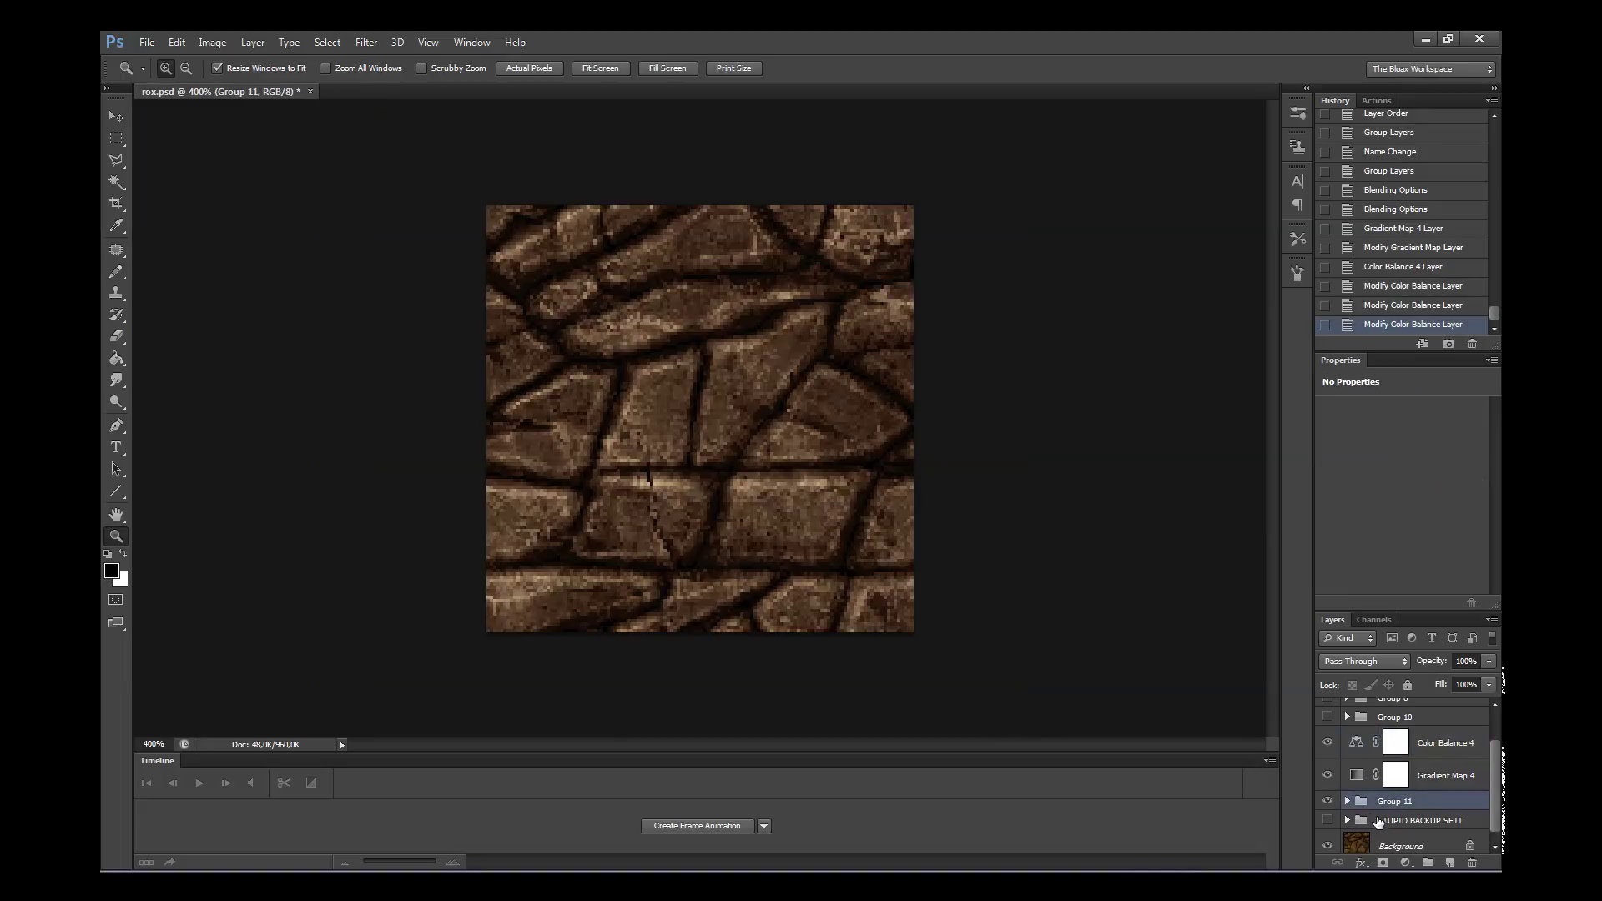
click(1347, 821)
click(1410, 844)
key(ctrl+j)
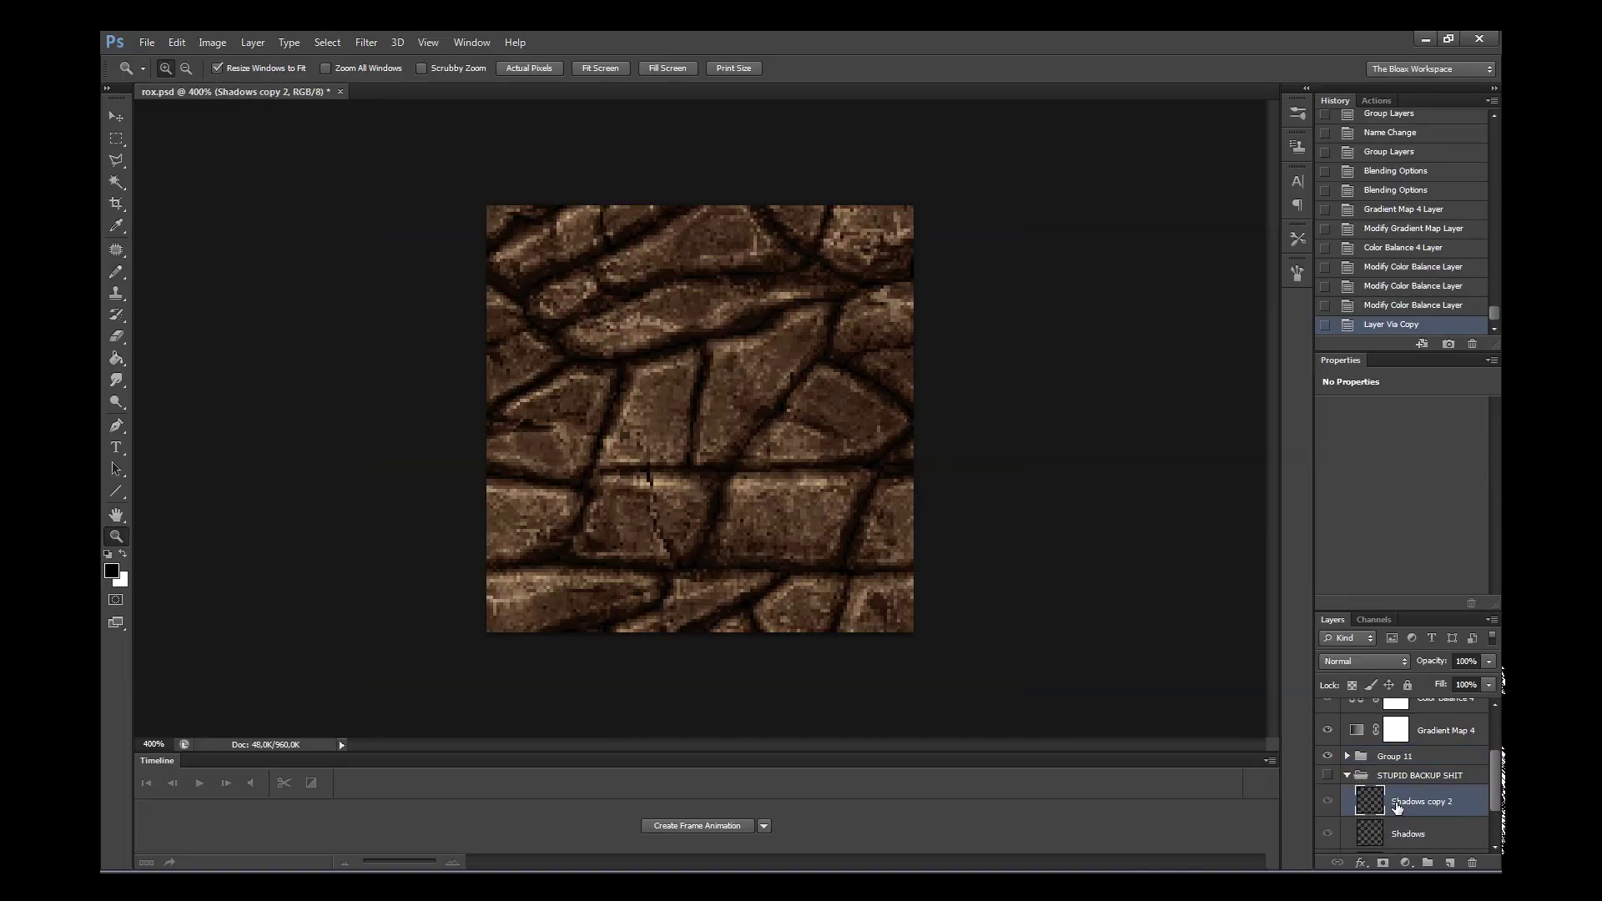
drag(1382, 737, 1382, 741)
click(1347, 811)
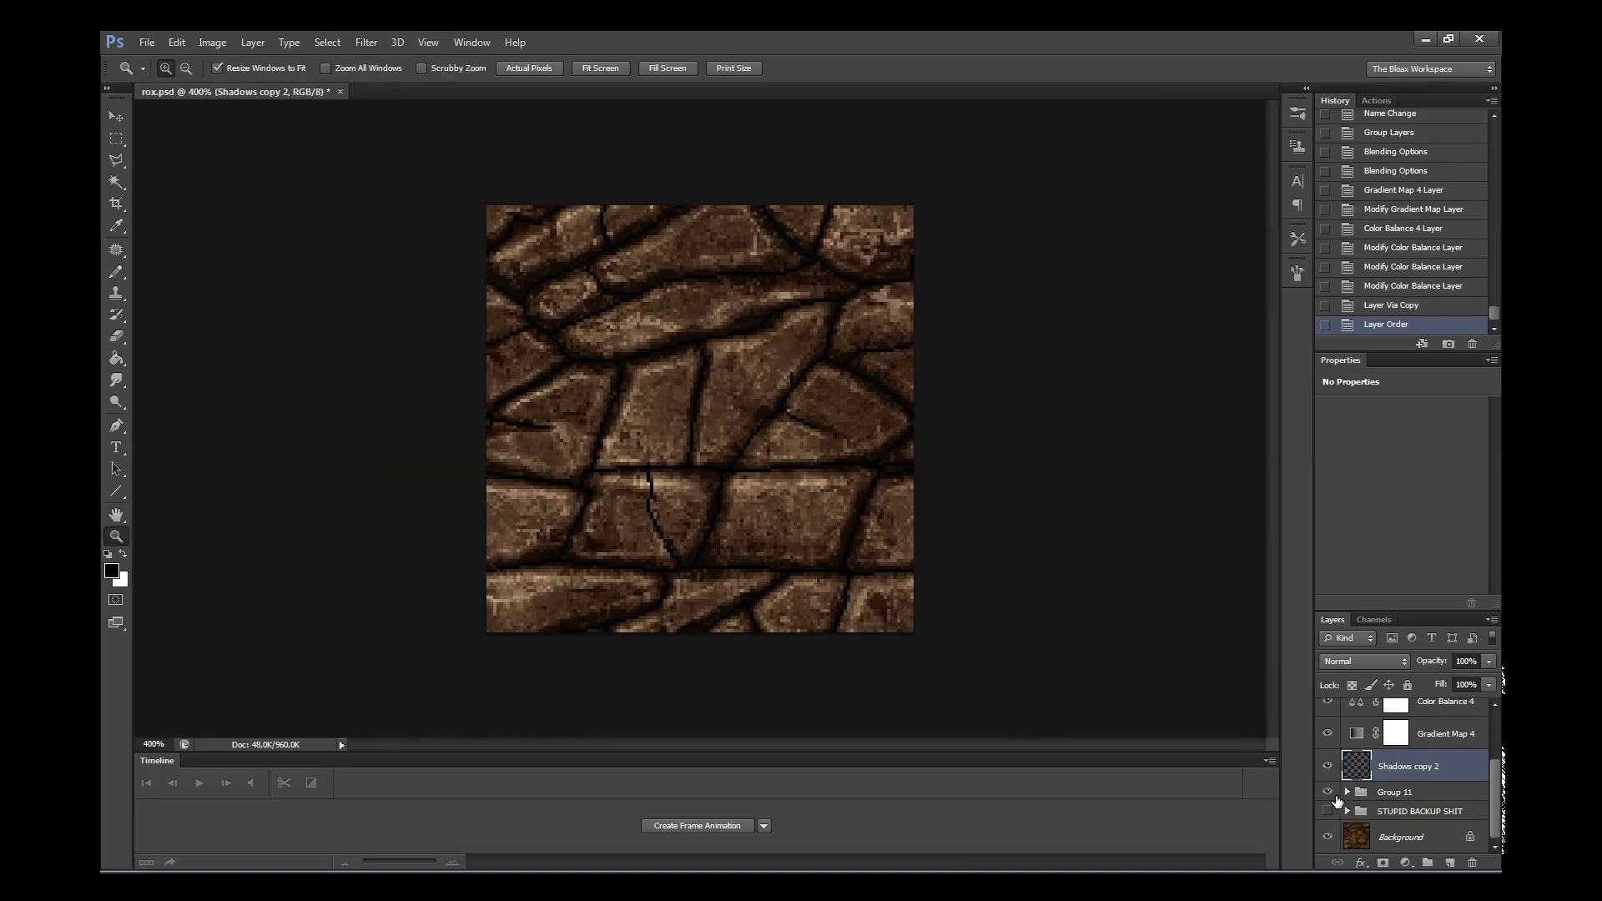
- At 500% zoom, toggle Shadows copy 2 on and off to compare the cracks
click(803, 507)
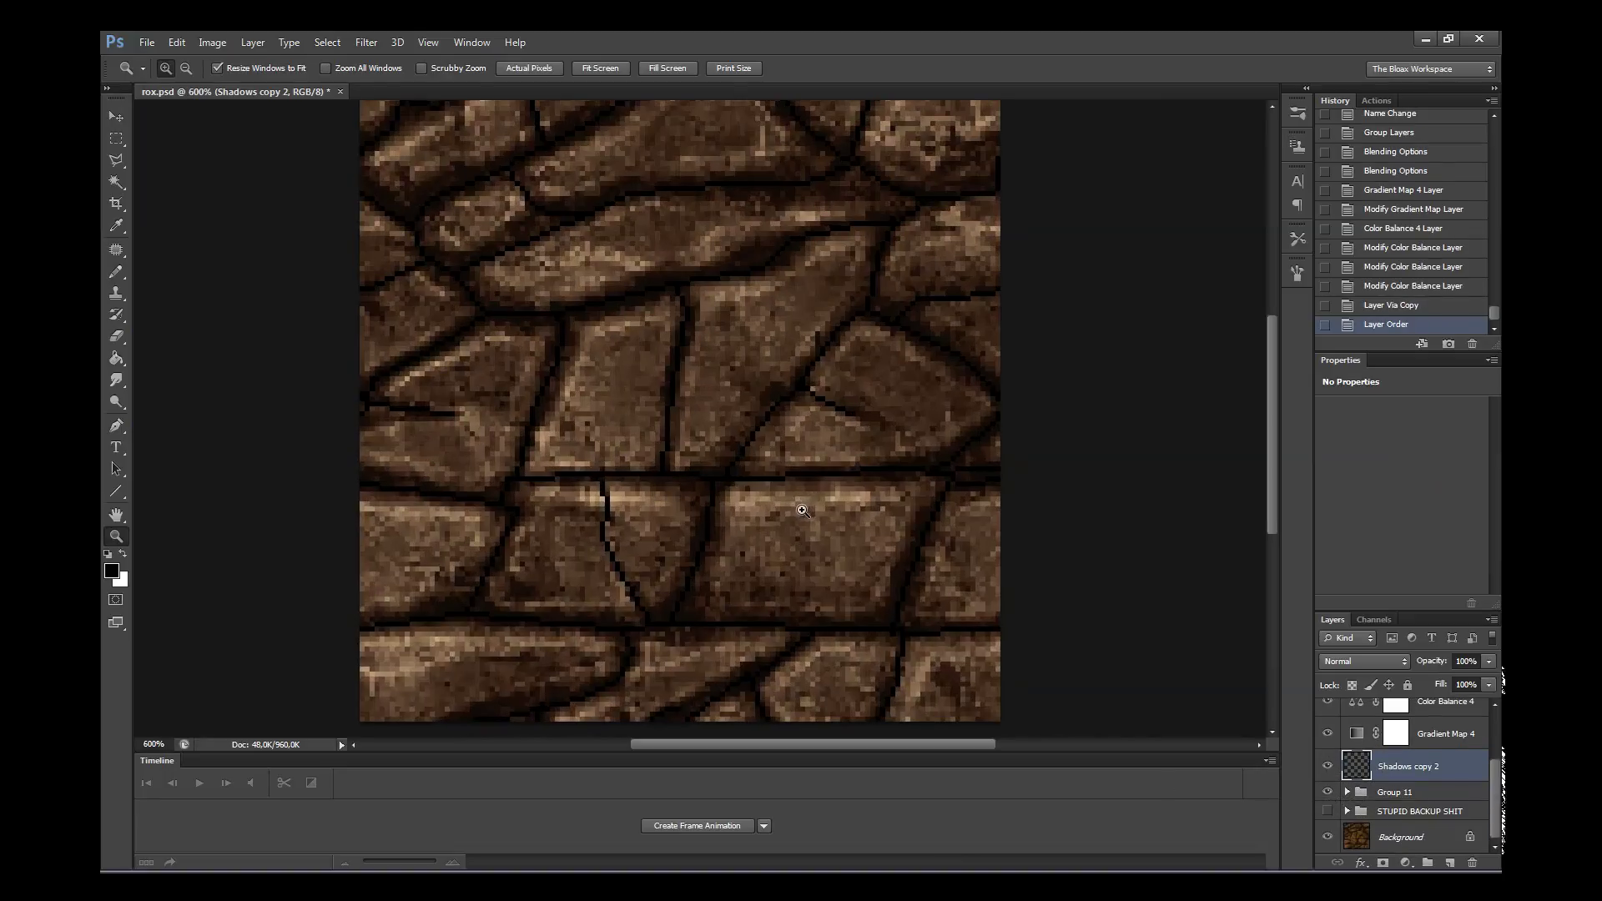
right_click(815, 544)
click(826, 590)
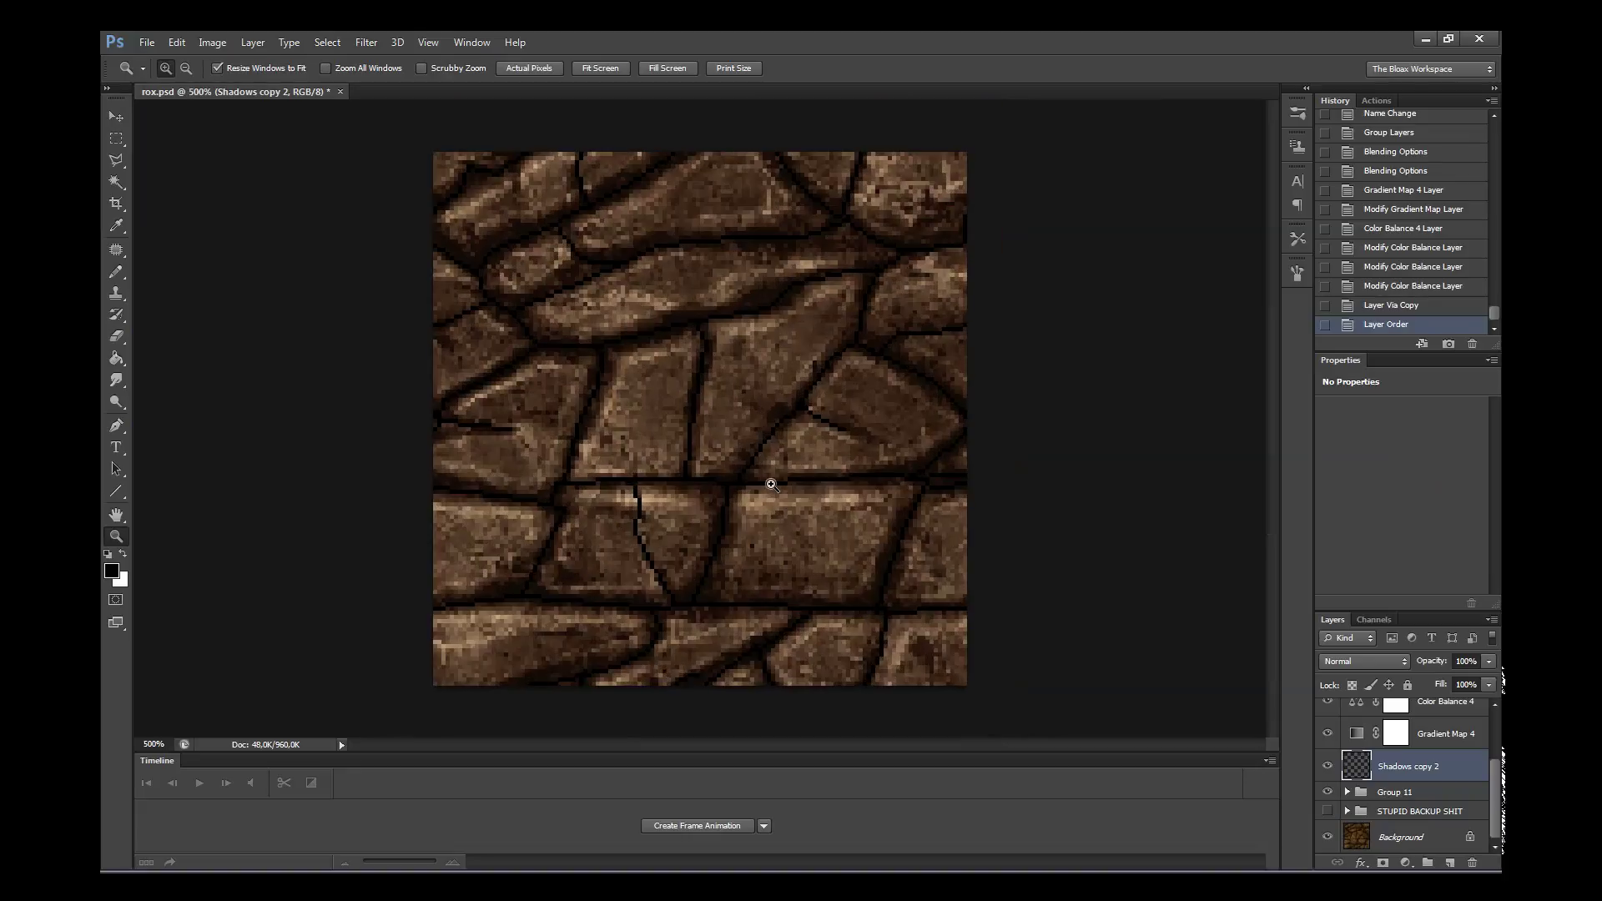
click(1326, 767)
click(1327, 767)
click(1327, 767)
click(1322, 767)
click(1320, 767)
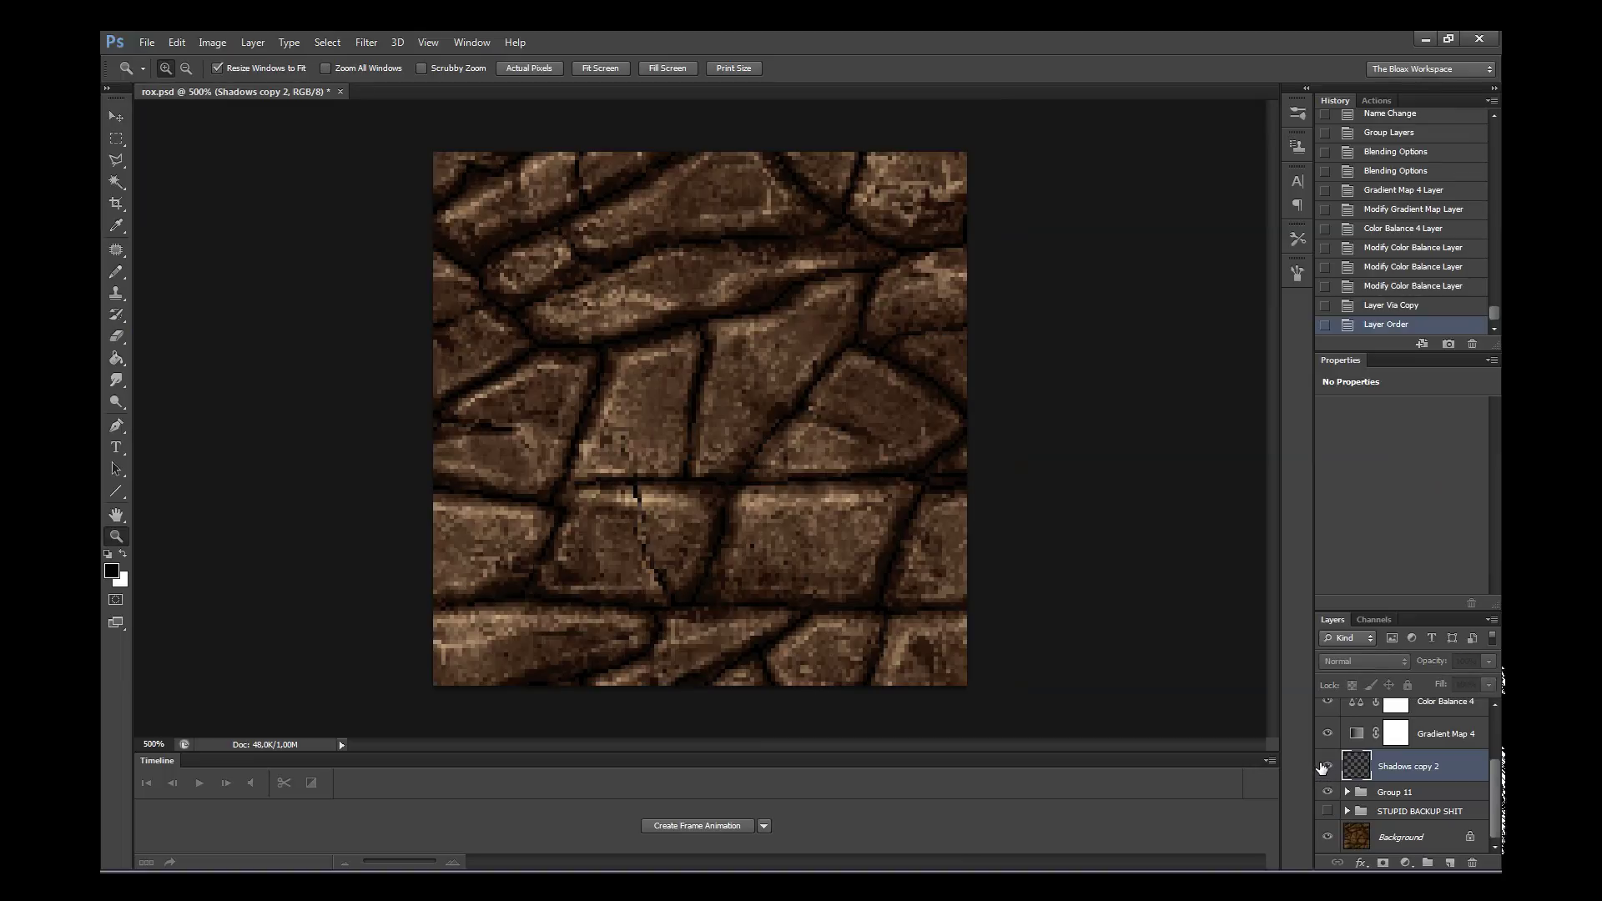
click(1321, 767)
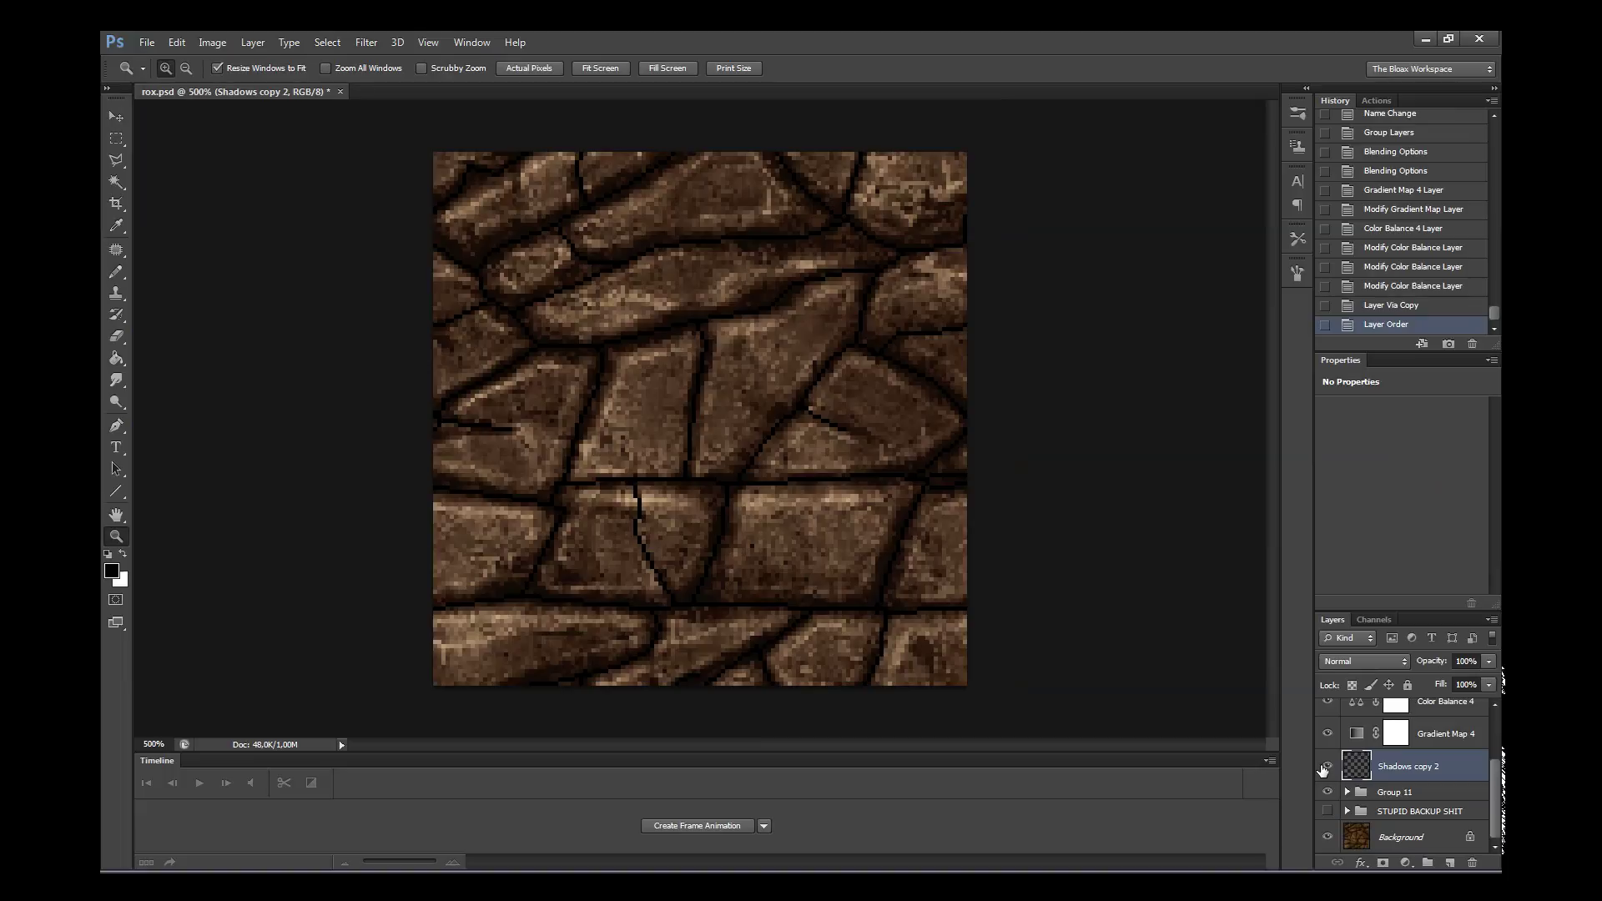
- Set the Fill Opacity of Shadows copy 2 to 0 in Layer Style
double_click(1467, 777)
key(Tab)
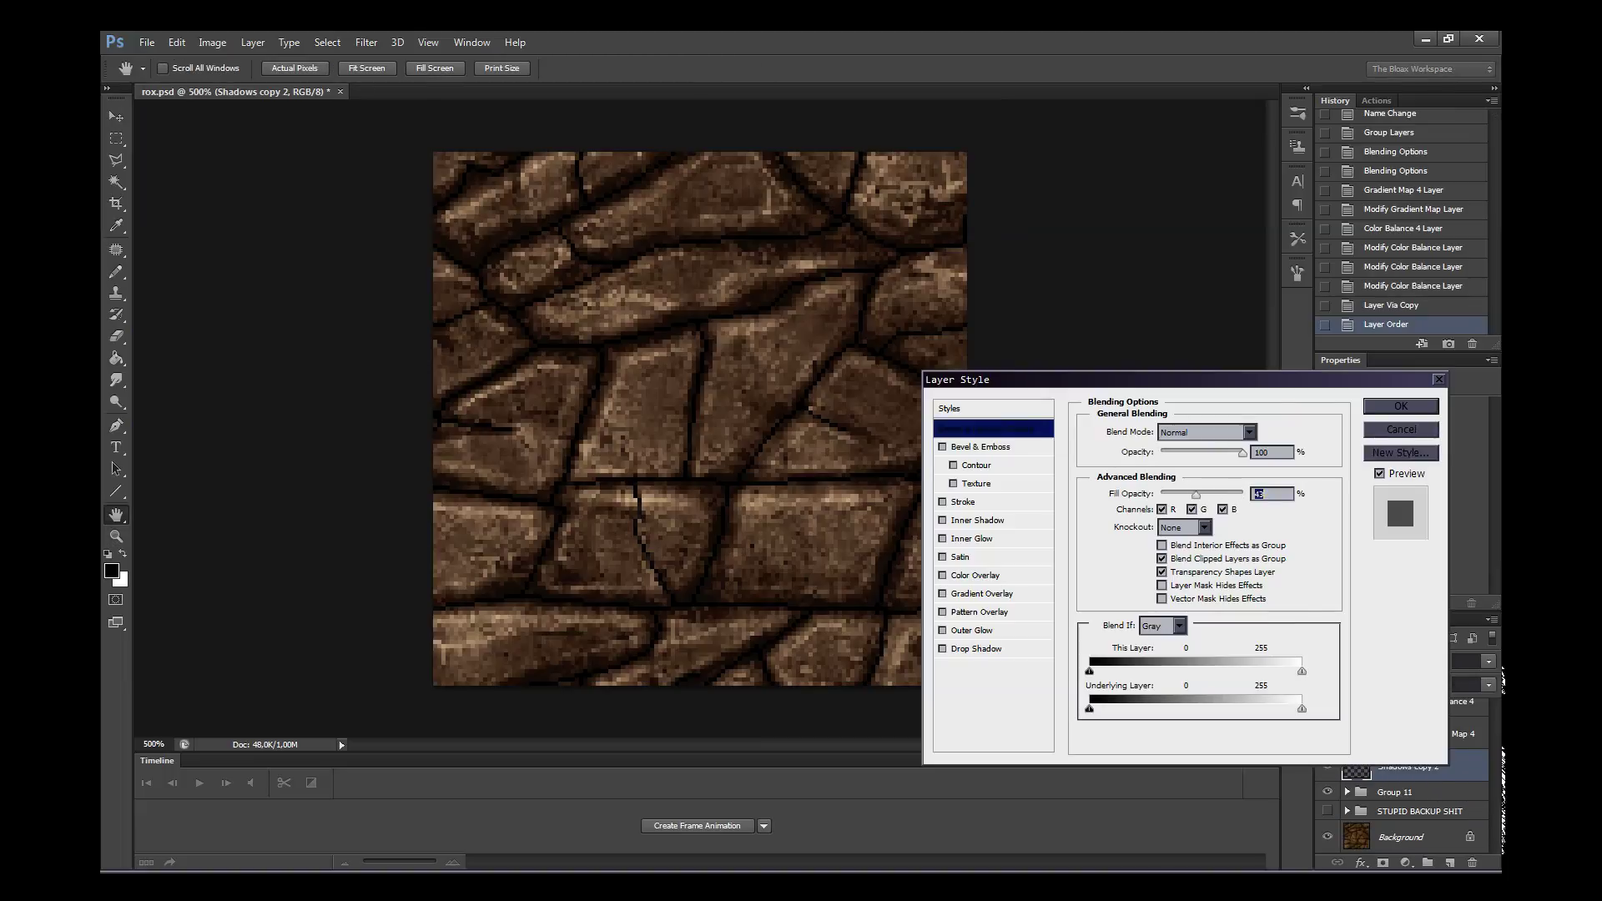
text(0)
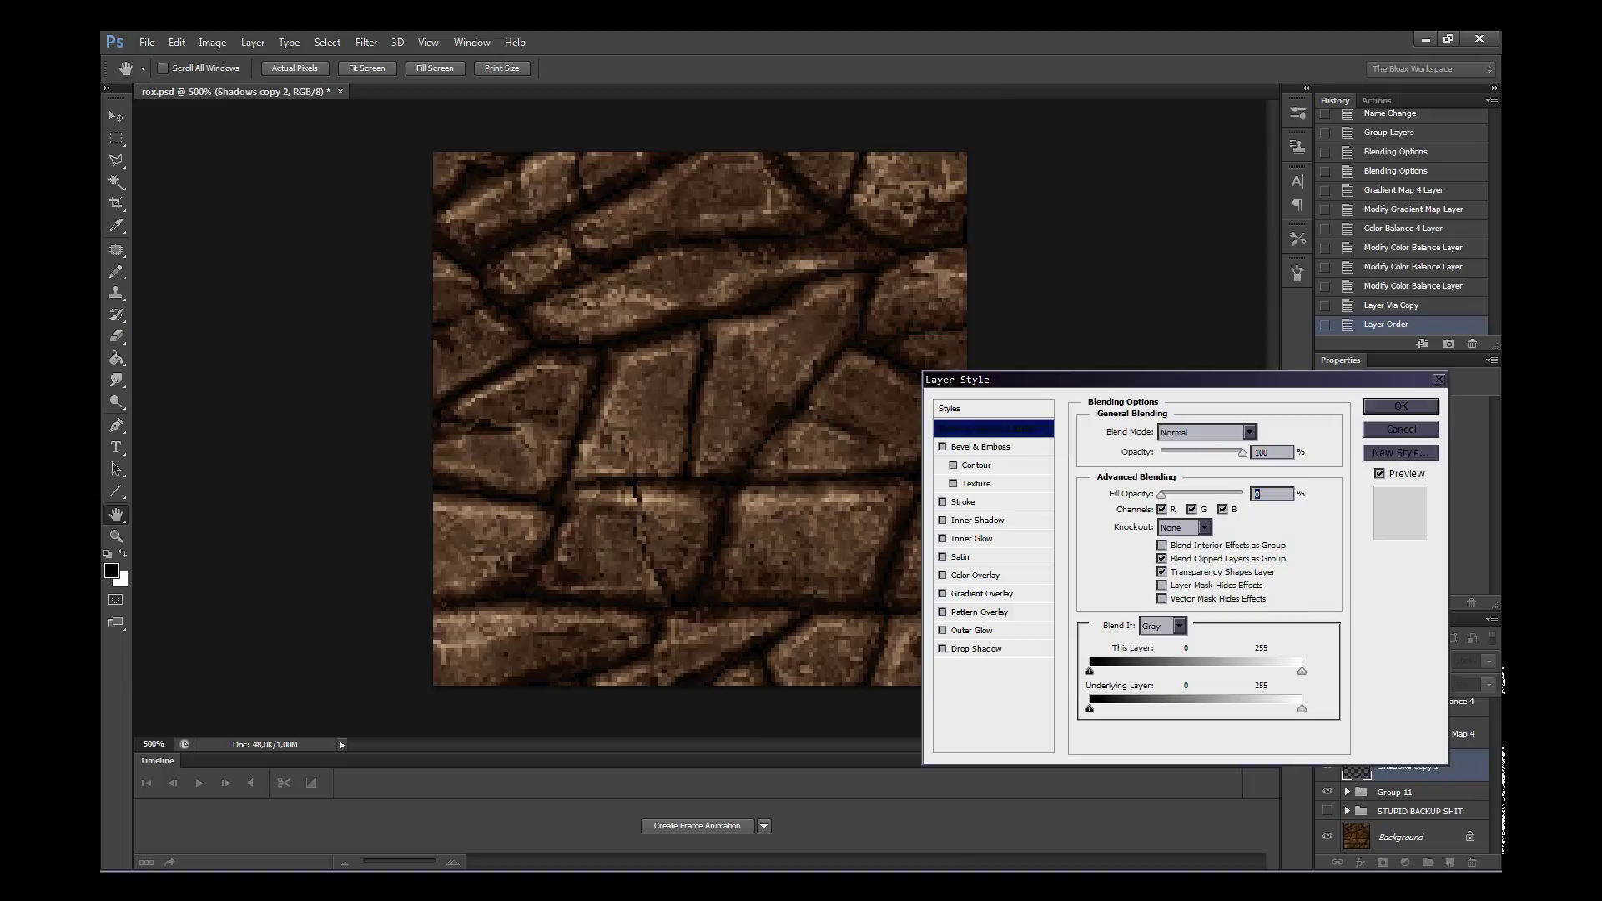
- Enable a 4 px Normal-mode Outer Glow and bring up its gradient for editing
click(942, 630)
click(972, 630)
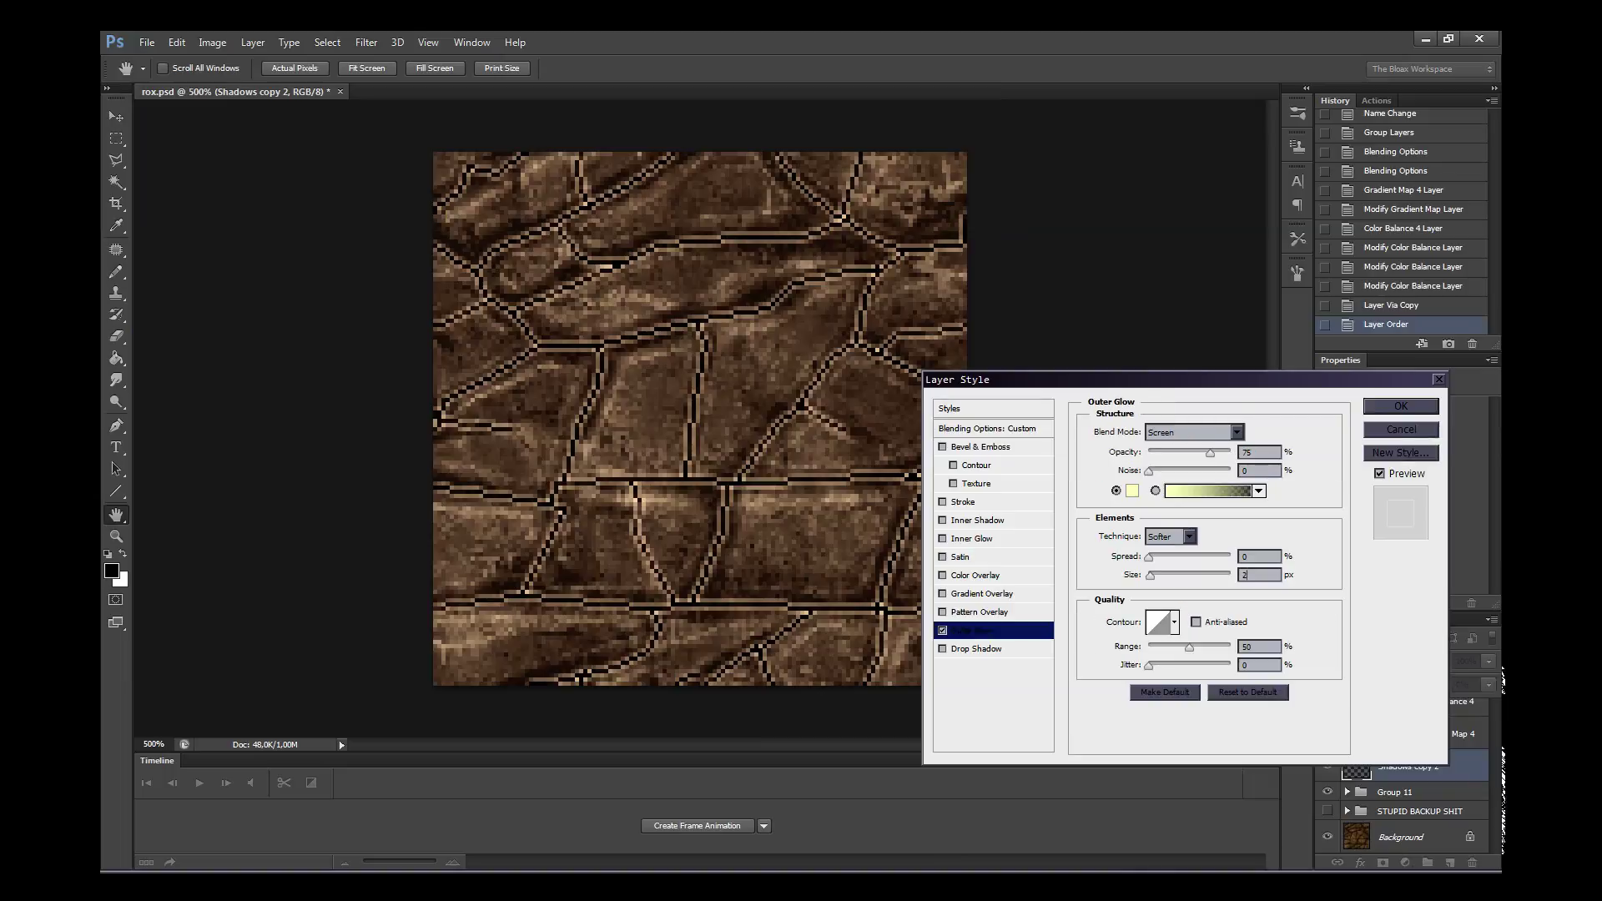
key(Up)
key(Up)
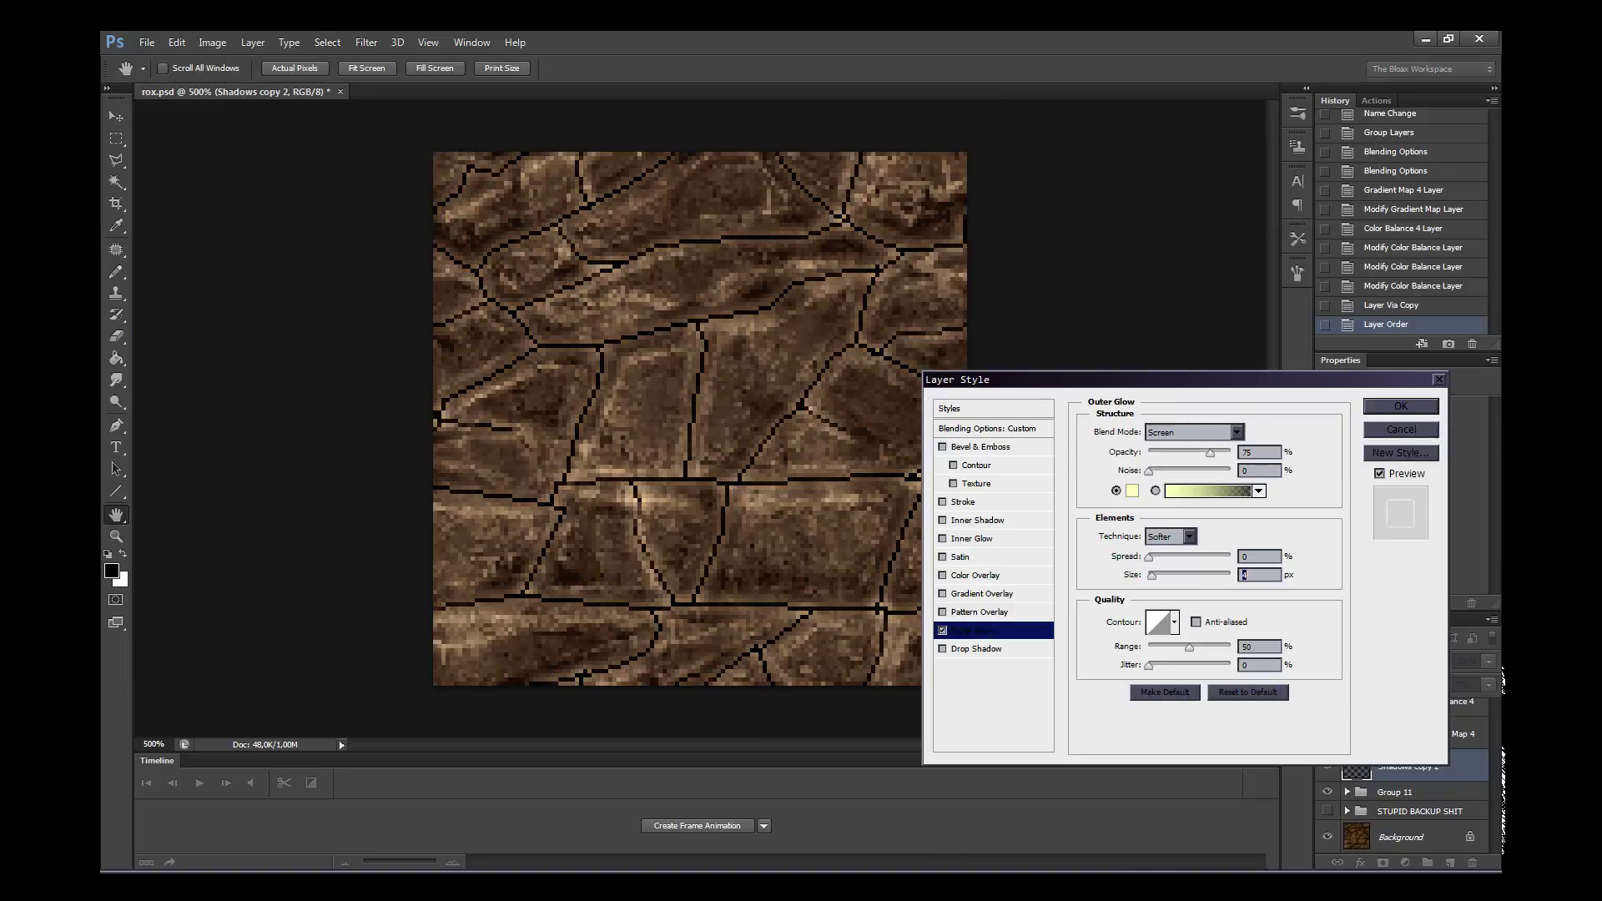
click(1237, 432)
click(1168, 441)
click(1207, 491)
key(Escape)
click(1207, 491)
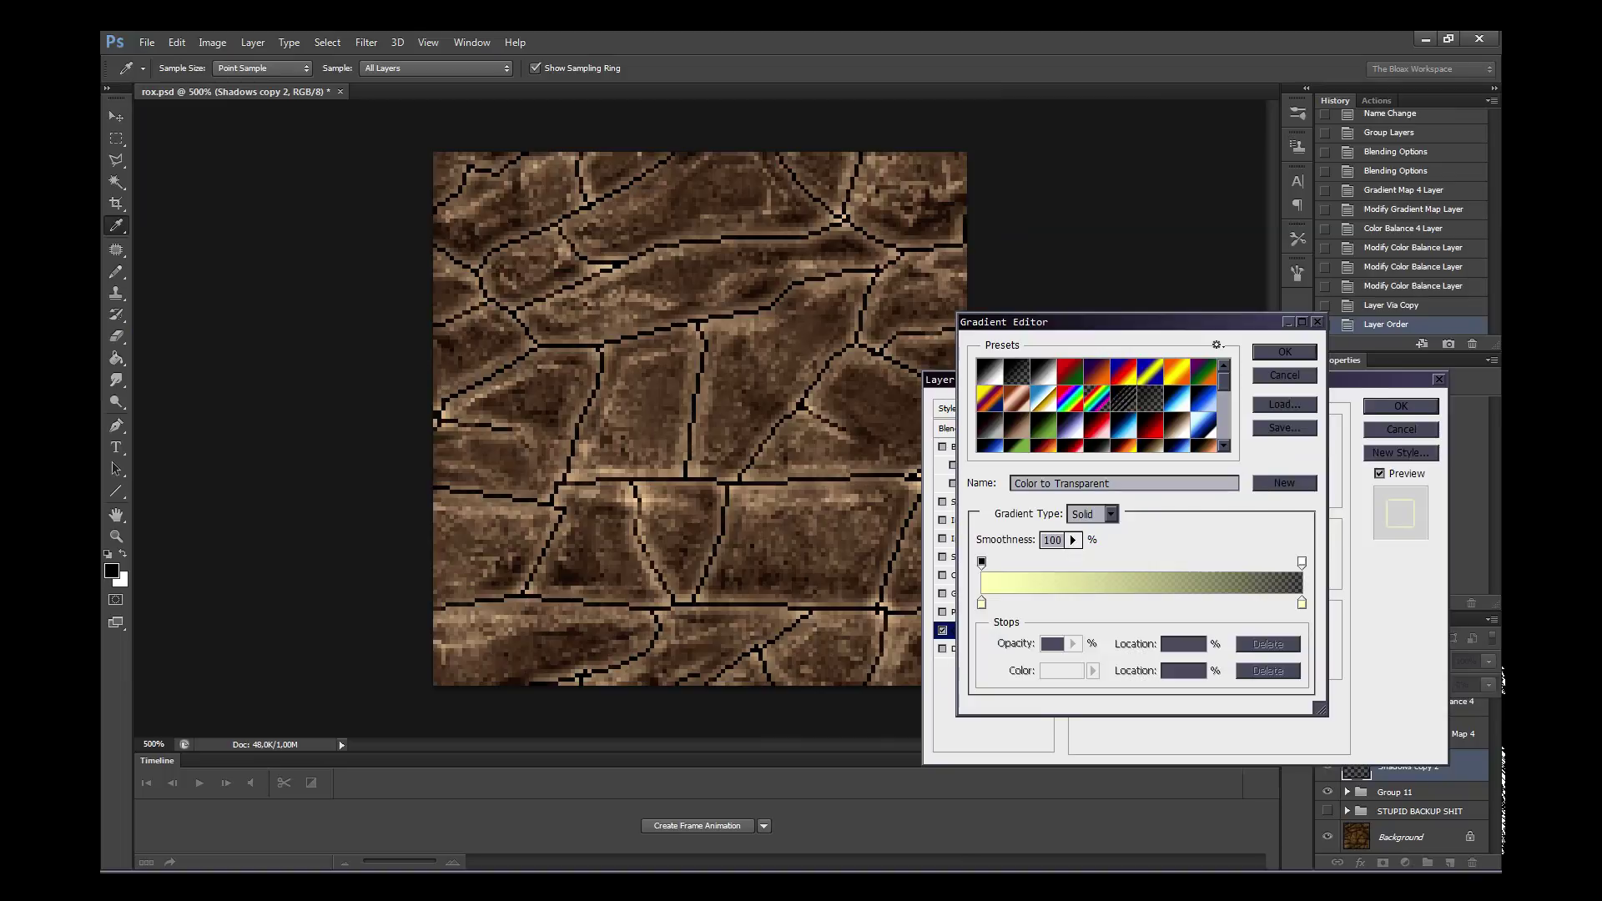
- Build the glow gradient from Black, White: add a right-end black stop, white near 69%, black at 10%
click(1043, 371)
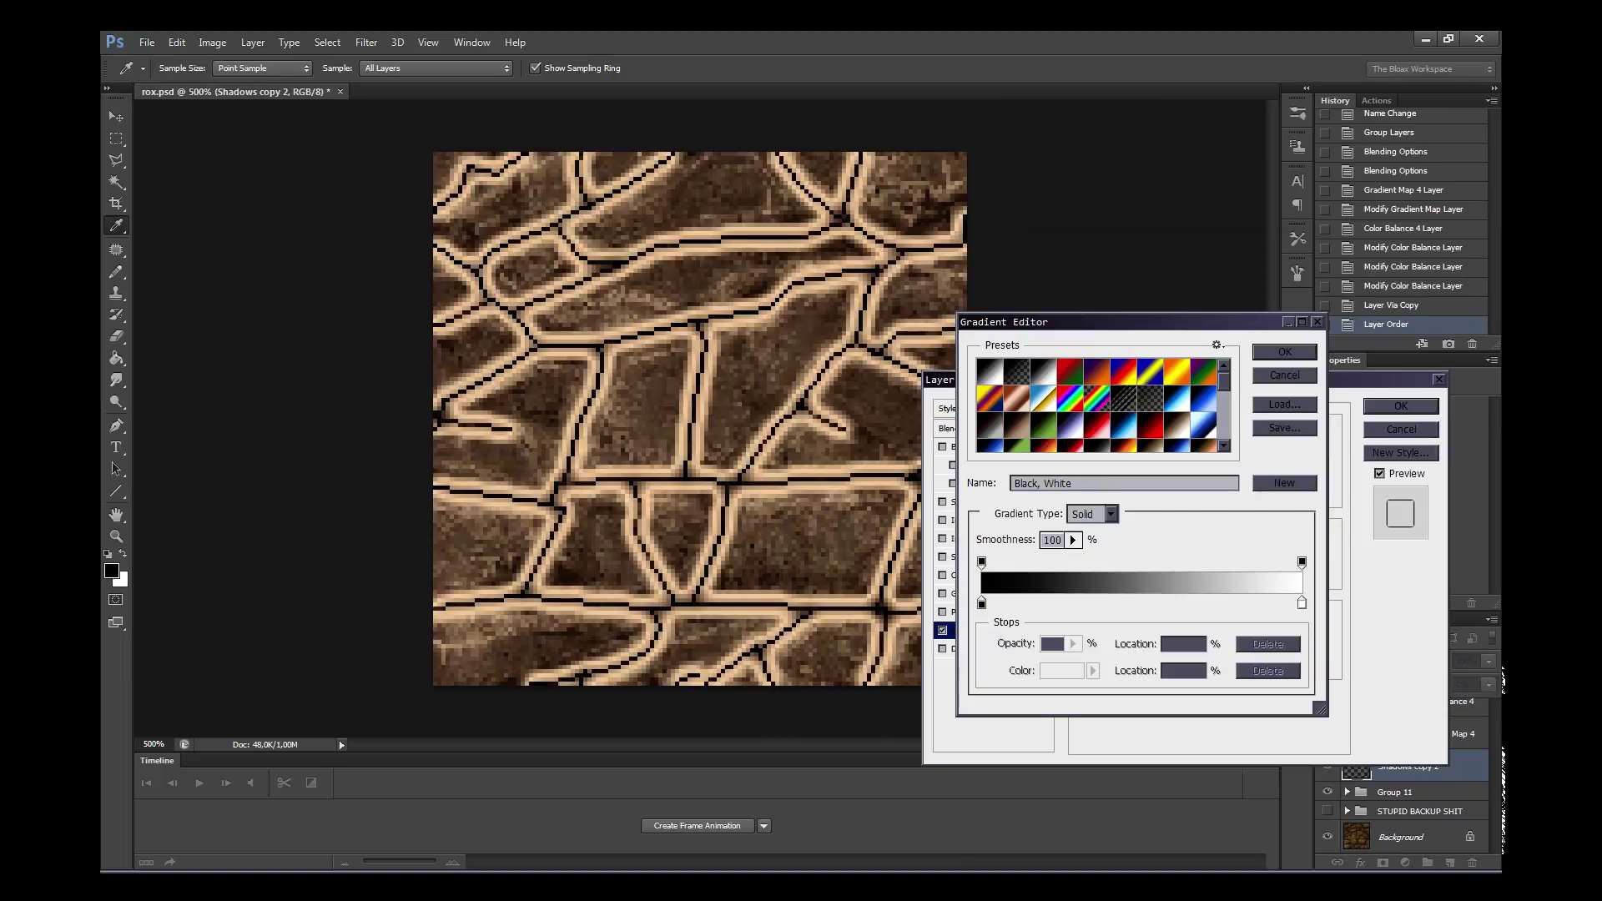
click(981, 602)
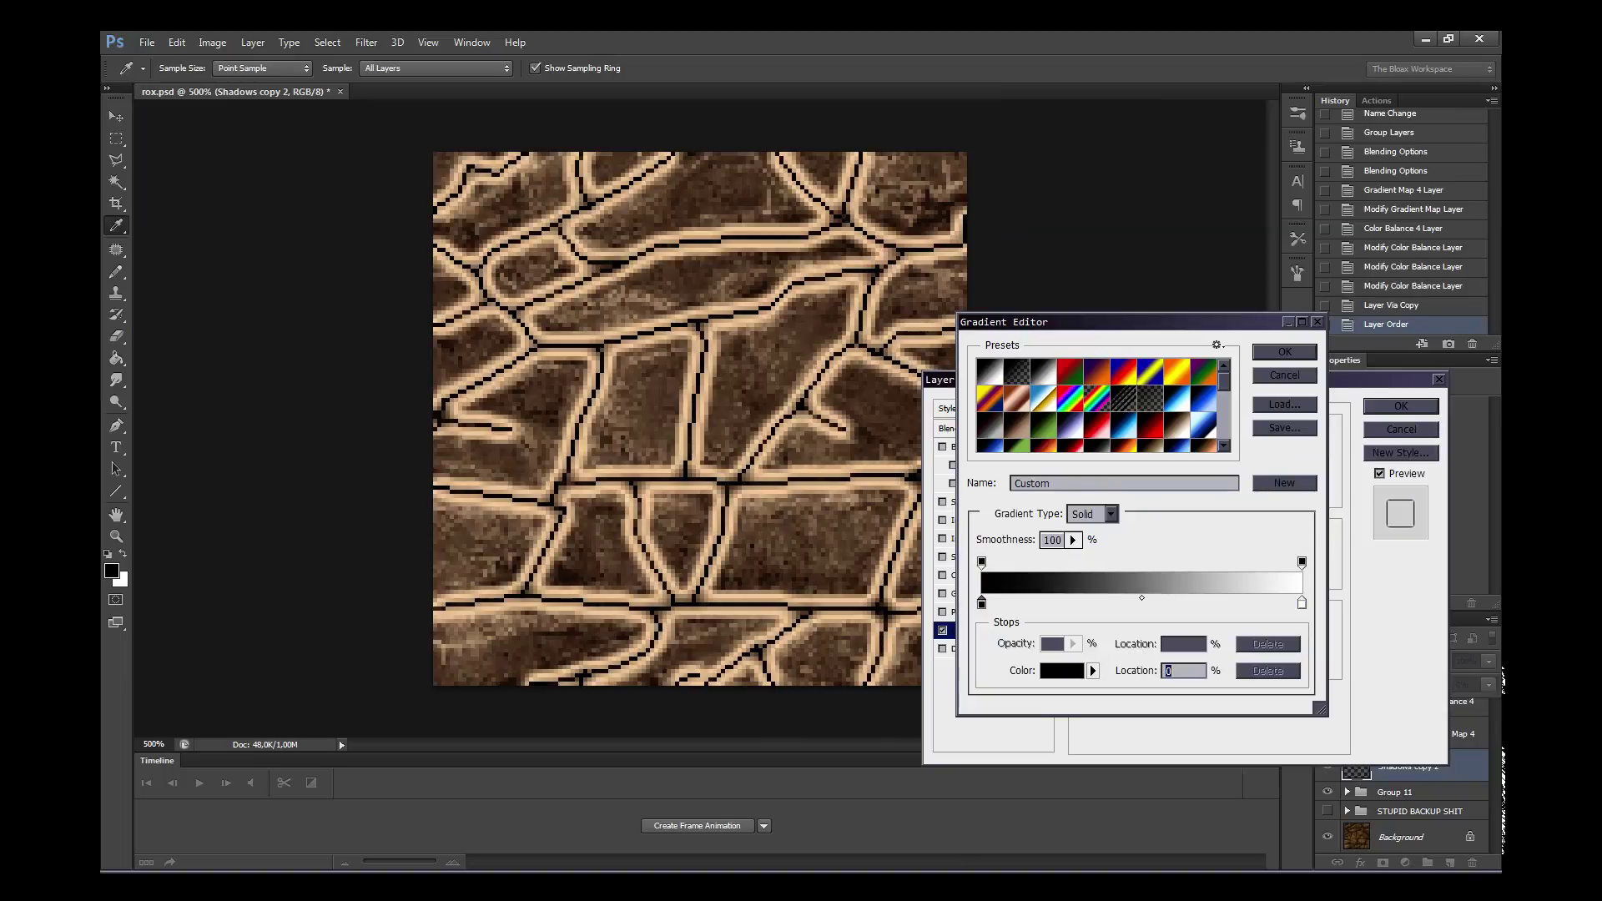
drag(1301, 602, 1228, 602)
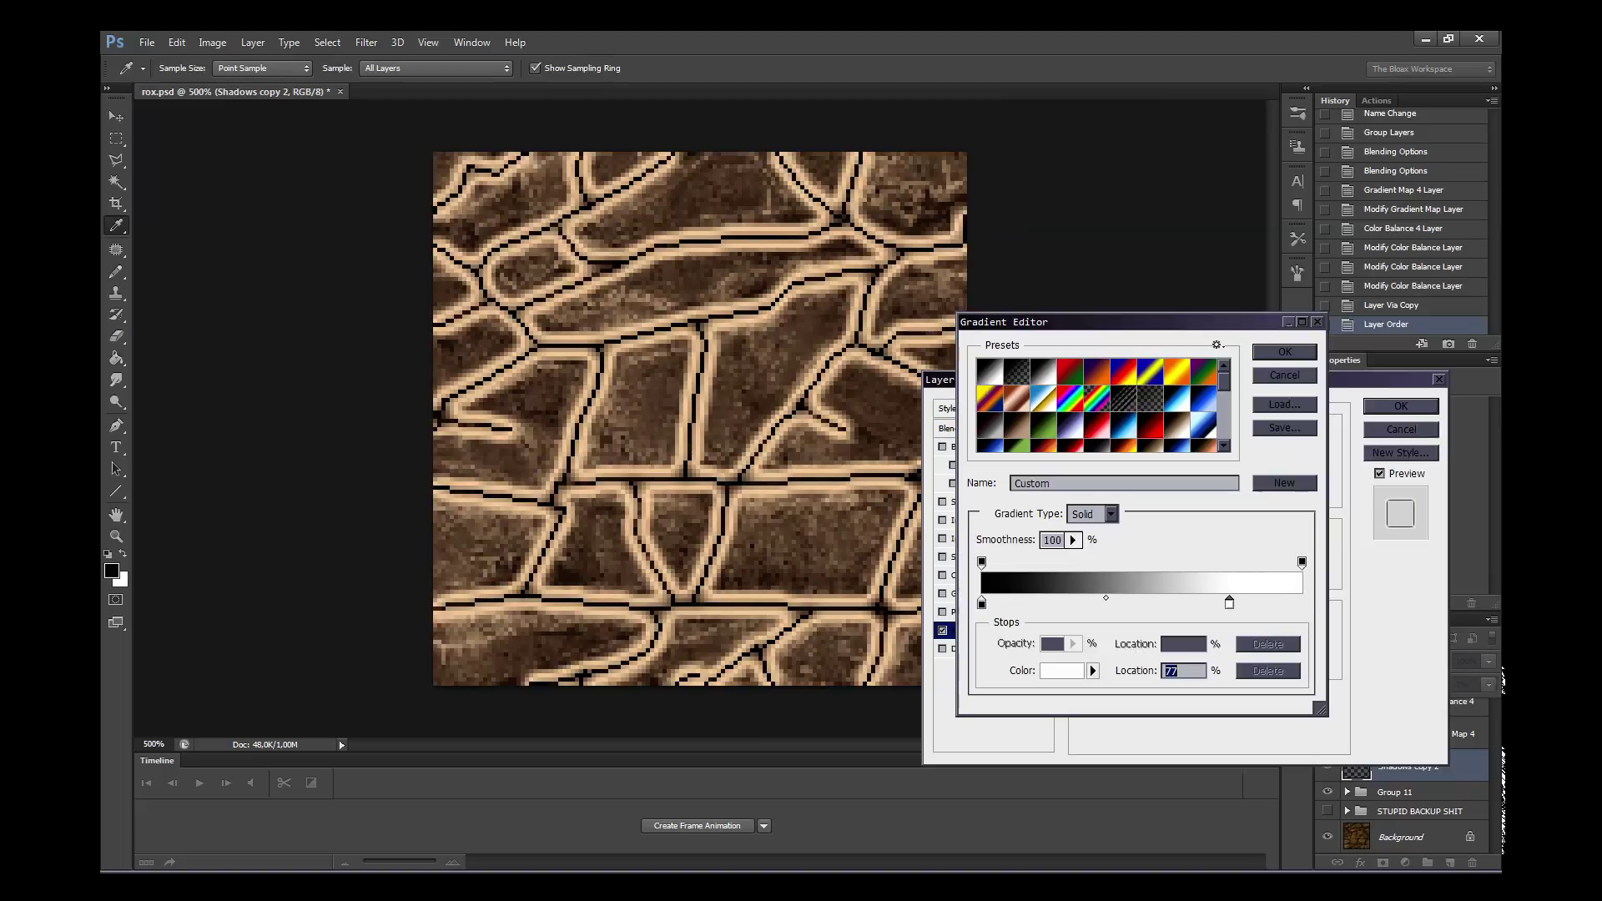
click(1302, 602)
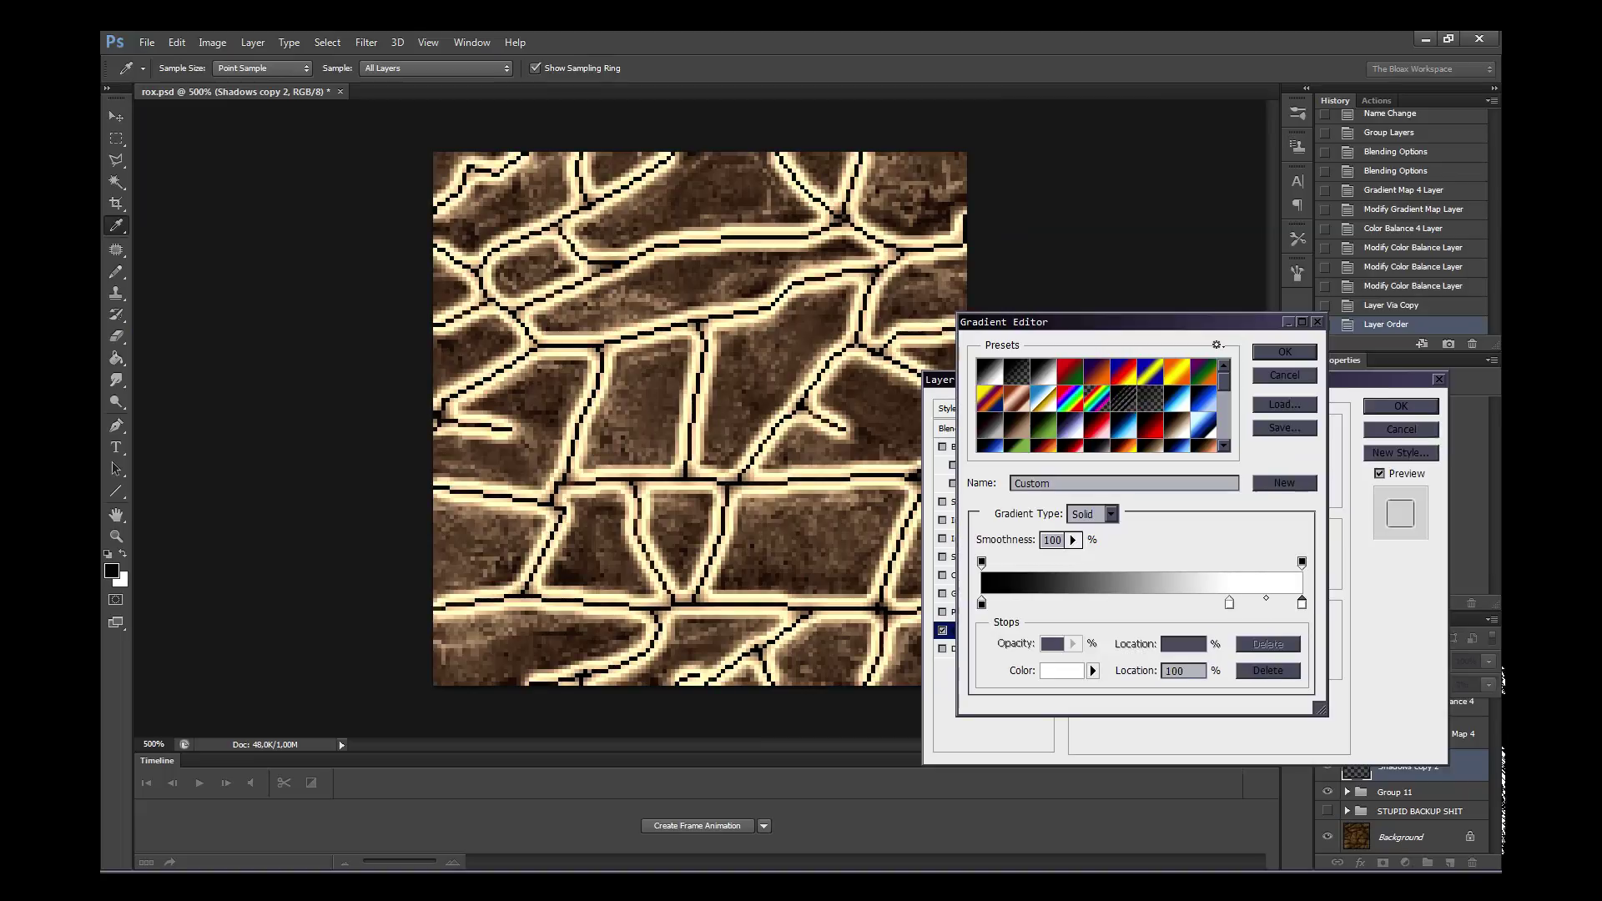
double_click(1302, 602)
click(799, 633)
drag(799, 633, 748, 723)
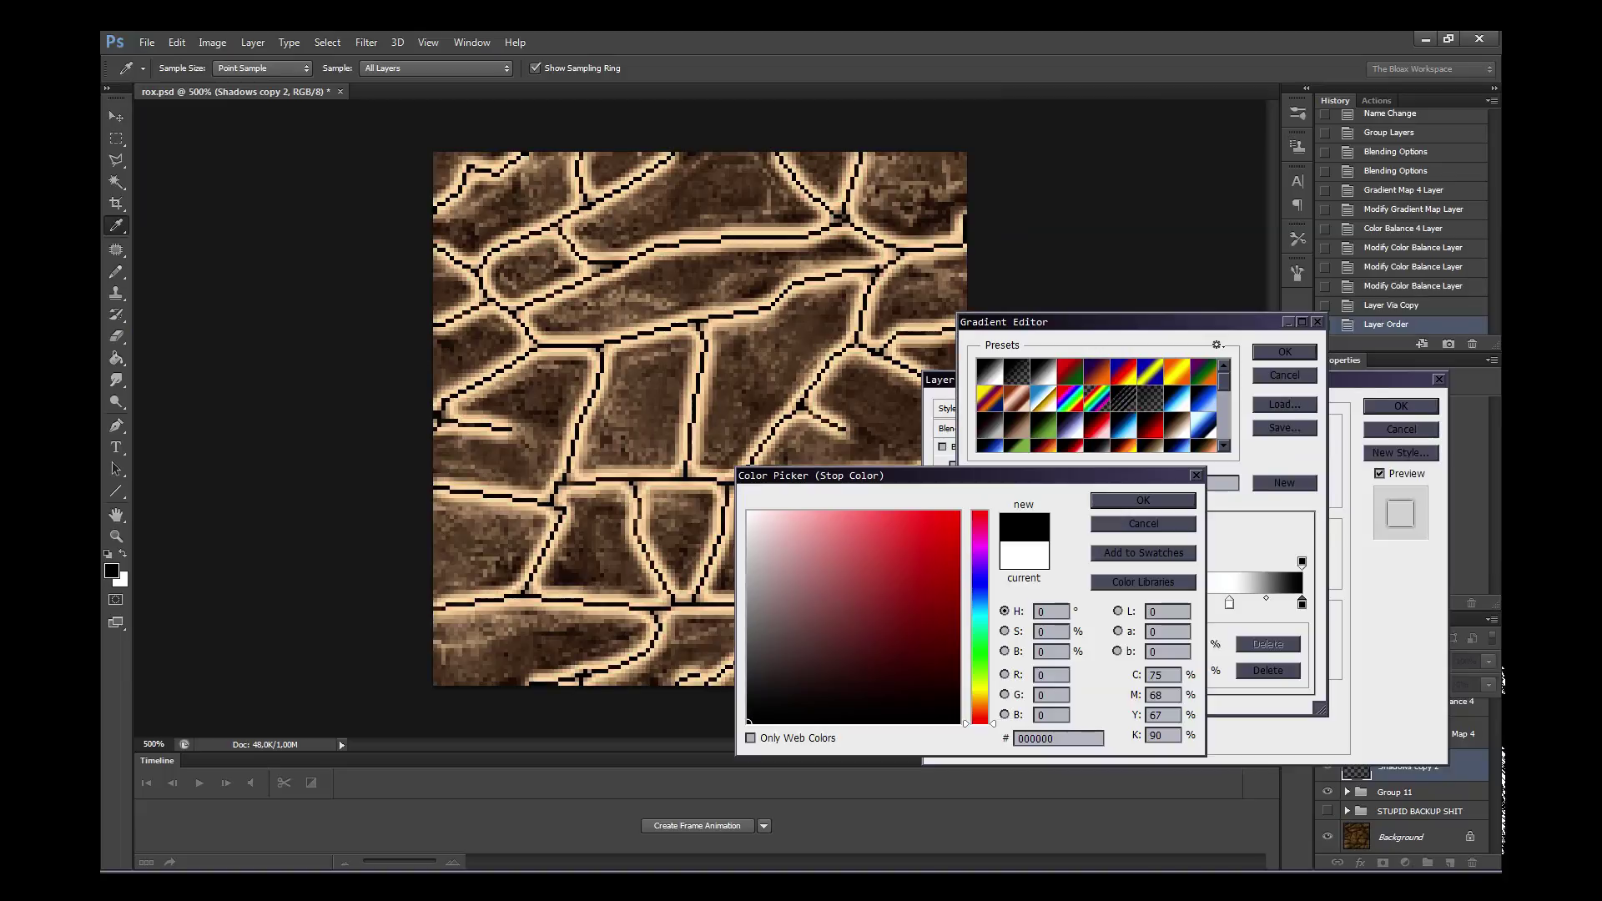
key(Return)
mouse_move(1229, 603)
mouse_down()
mouse_move(1202, 602)
mouse_move(1260, 597)
mouse_move(1244, 603)
mouse_up()
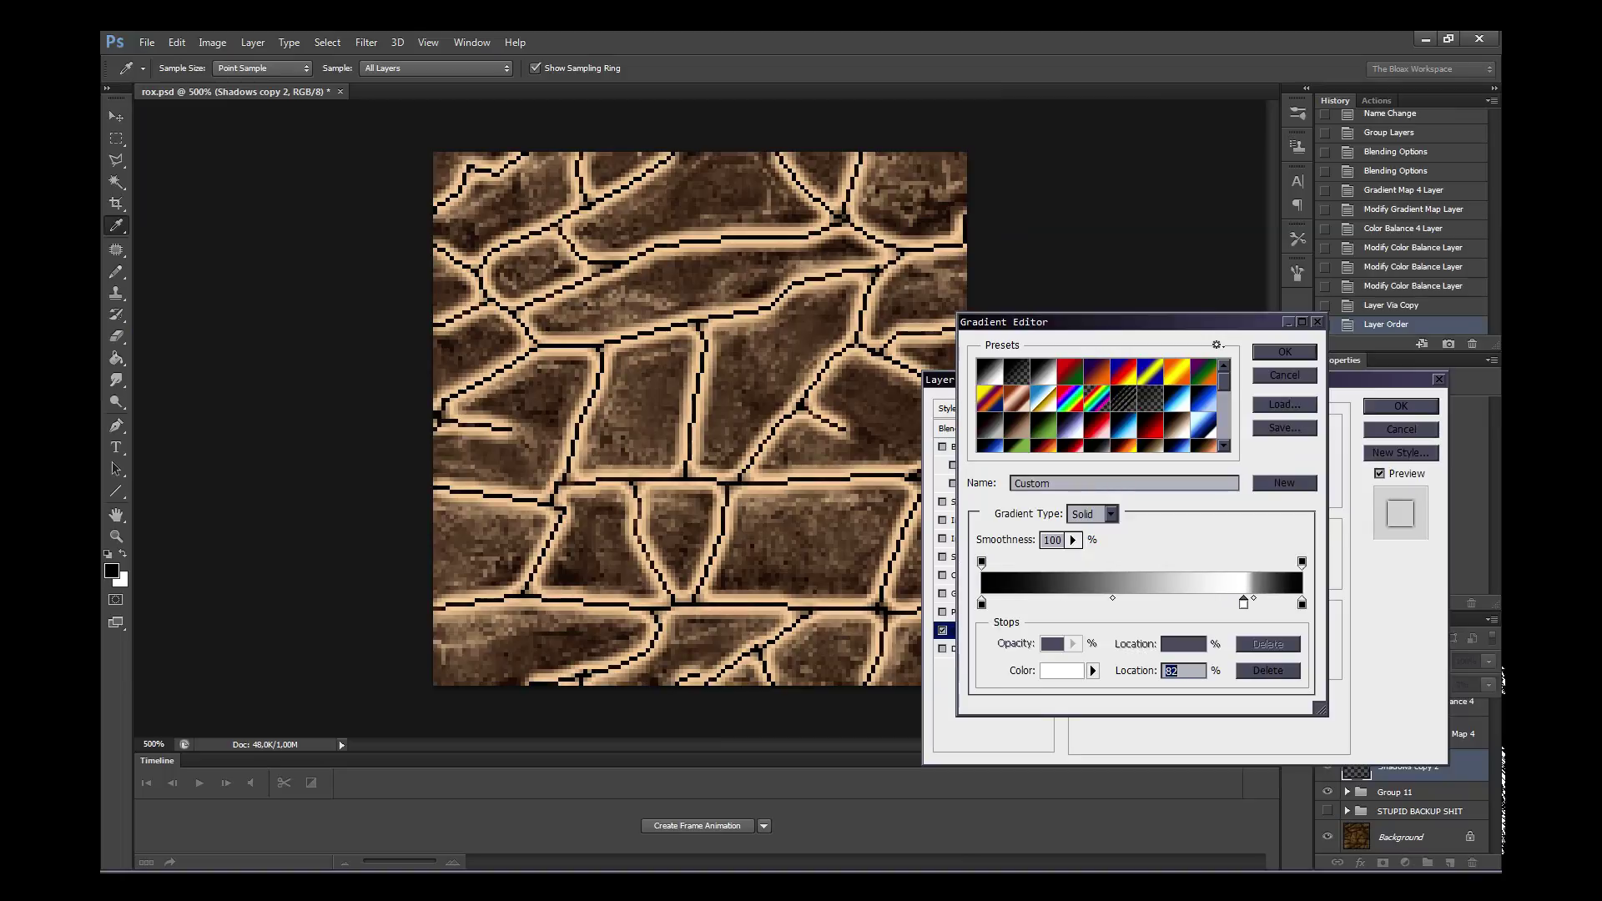
click(981, 603)
drag(1113, 598, 1159, 598)
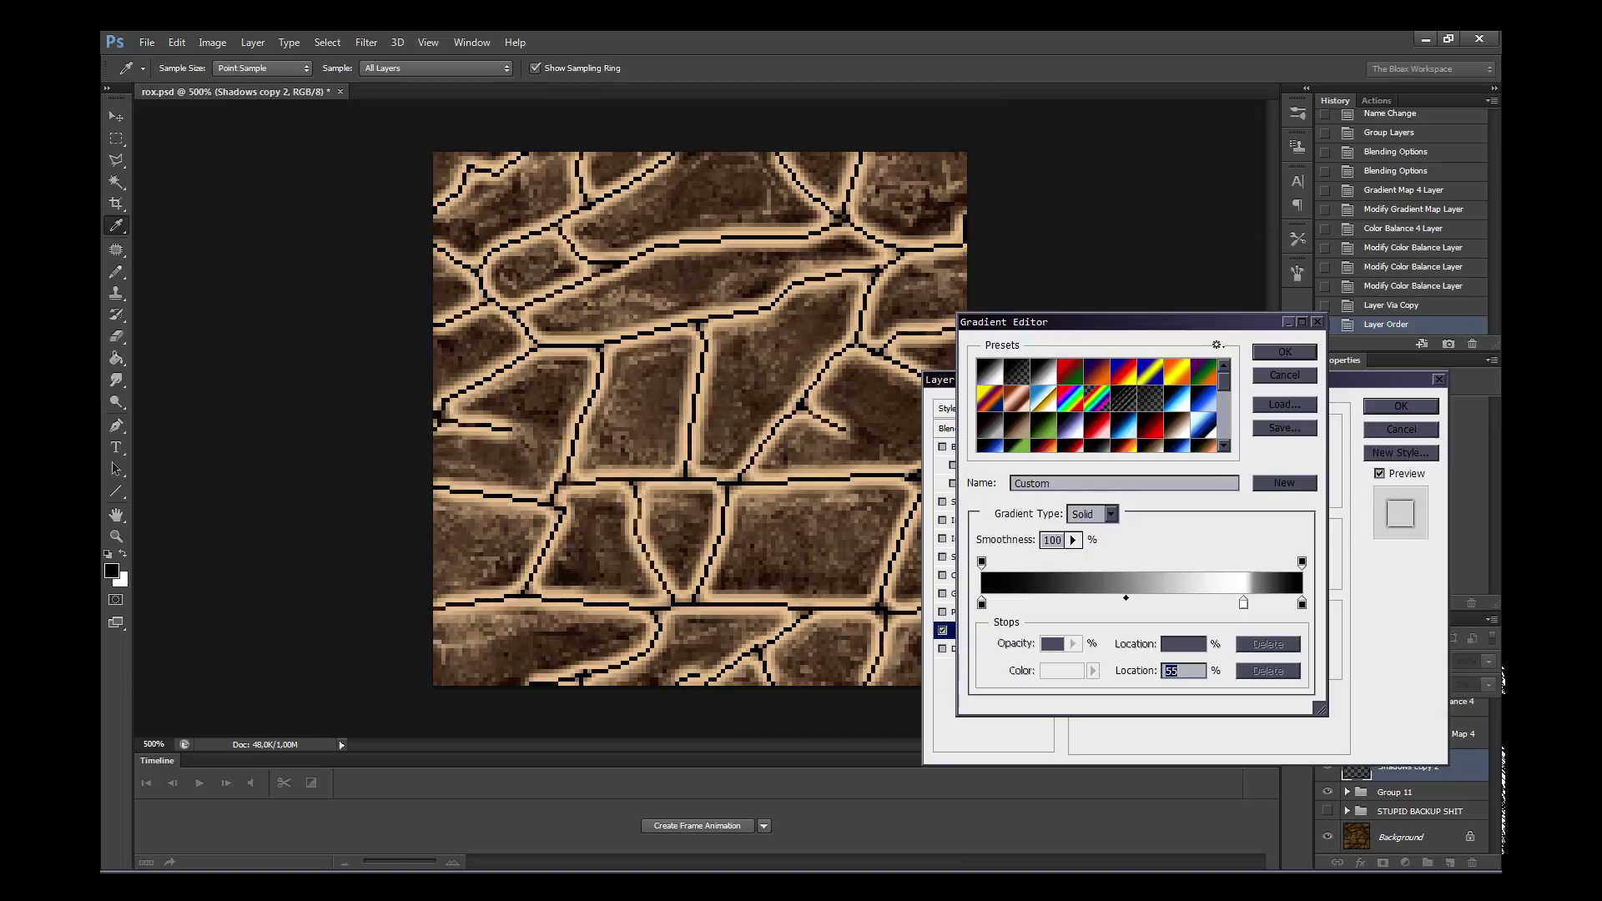
mouse_move(981, 602)
mouse_down()
mouse_move(1234, 603)
mouse_move(1143, 602)
mouse_move(1175, 598)
mouse_up()
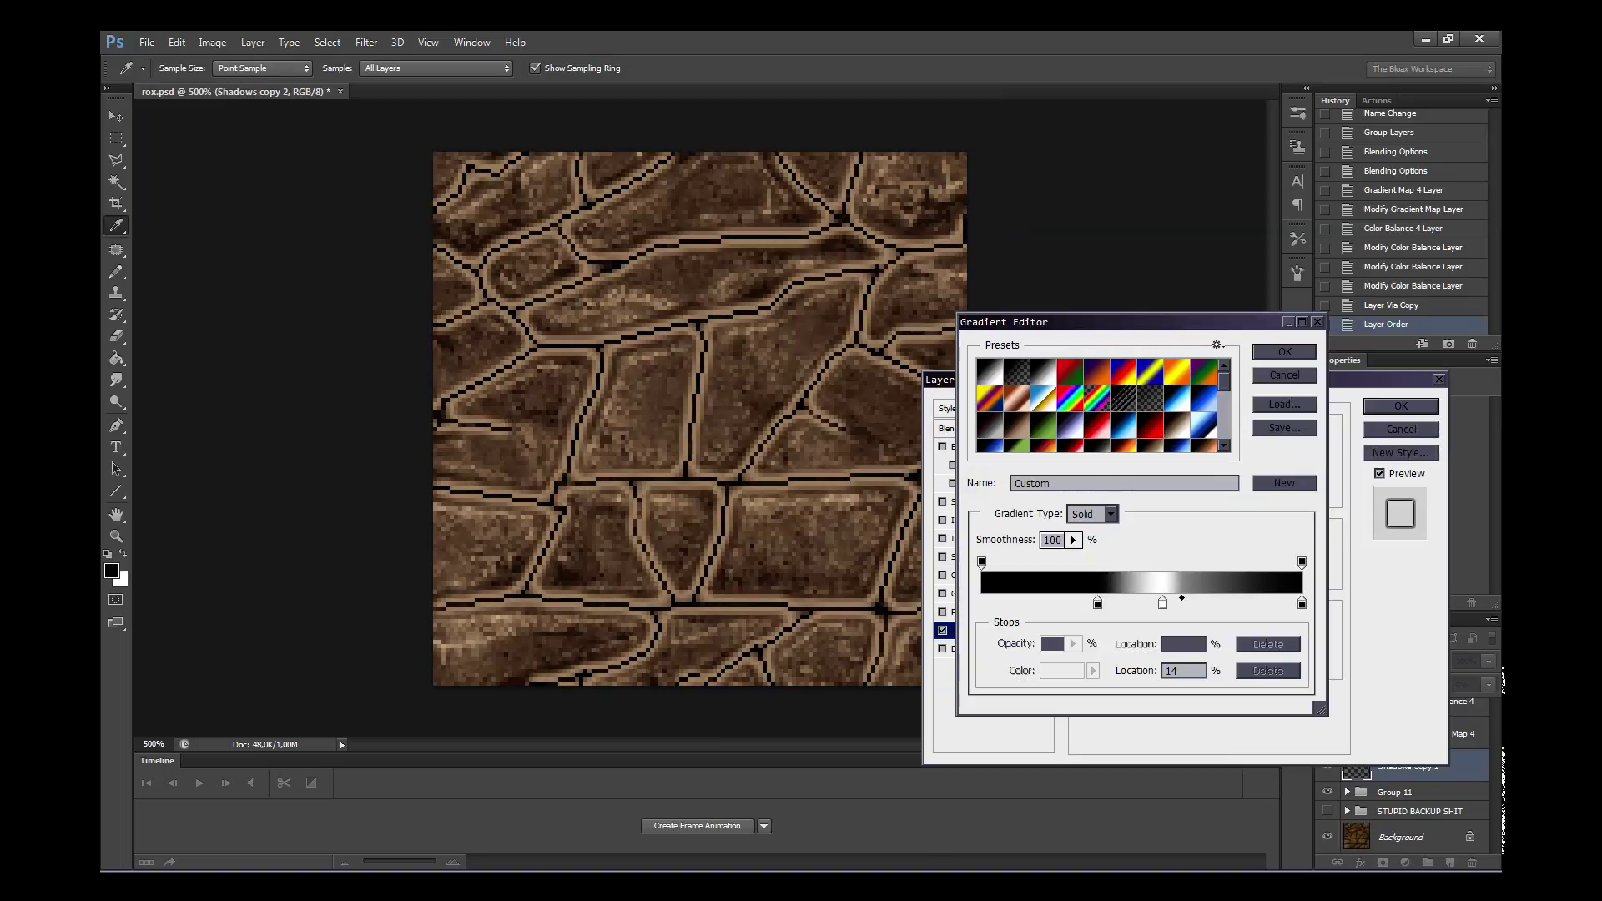
- Add a light grey stop at 60% to the glow gradient and accept it
double_click(1162, 602)
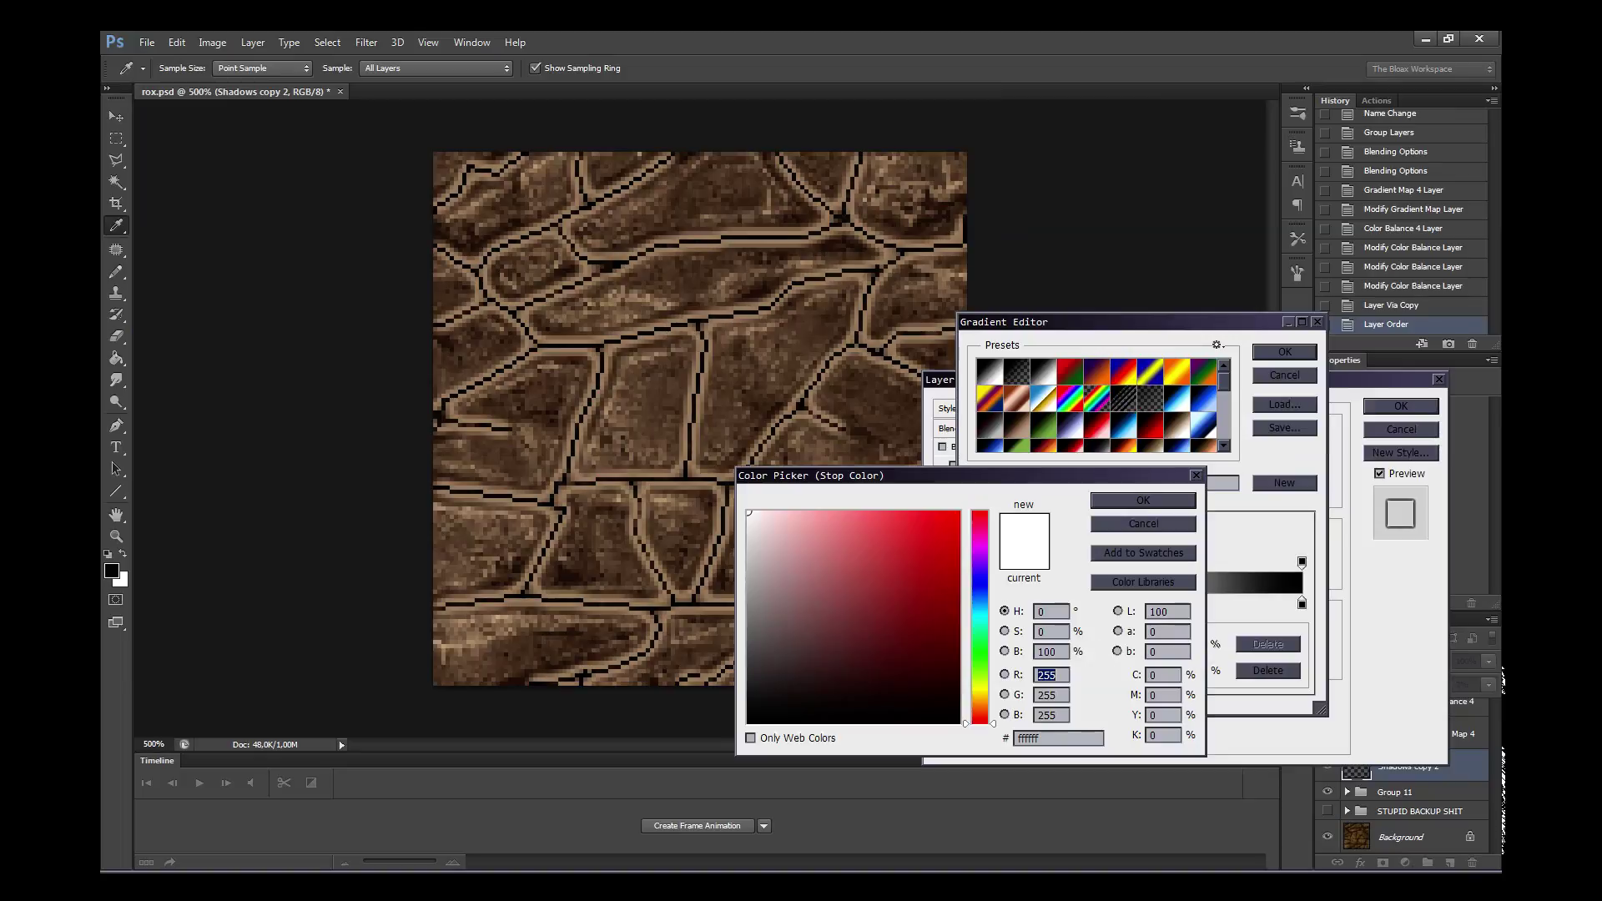
click(1143, 499)
click(1143, 602)
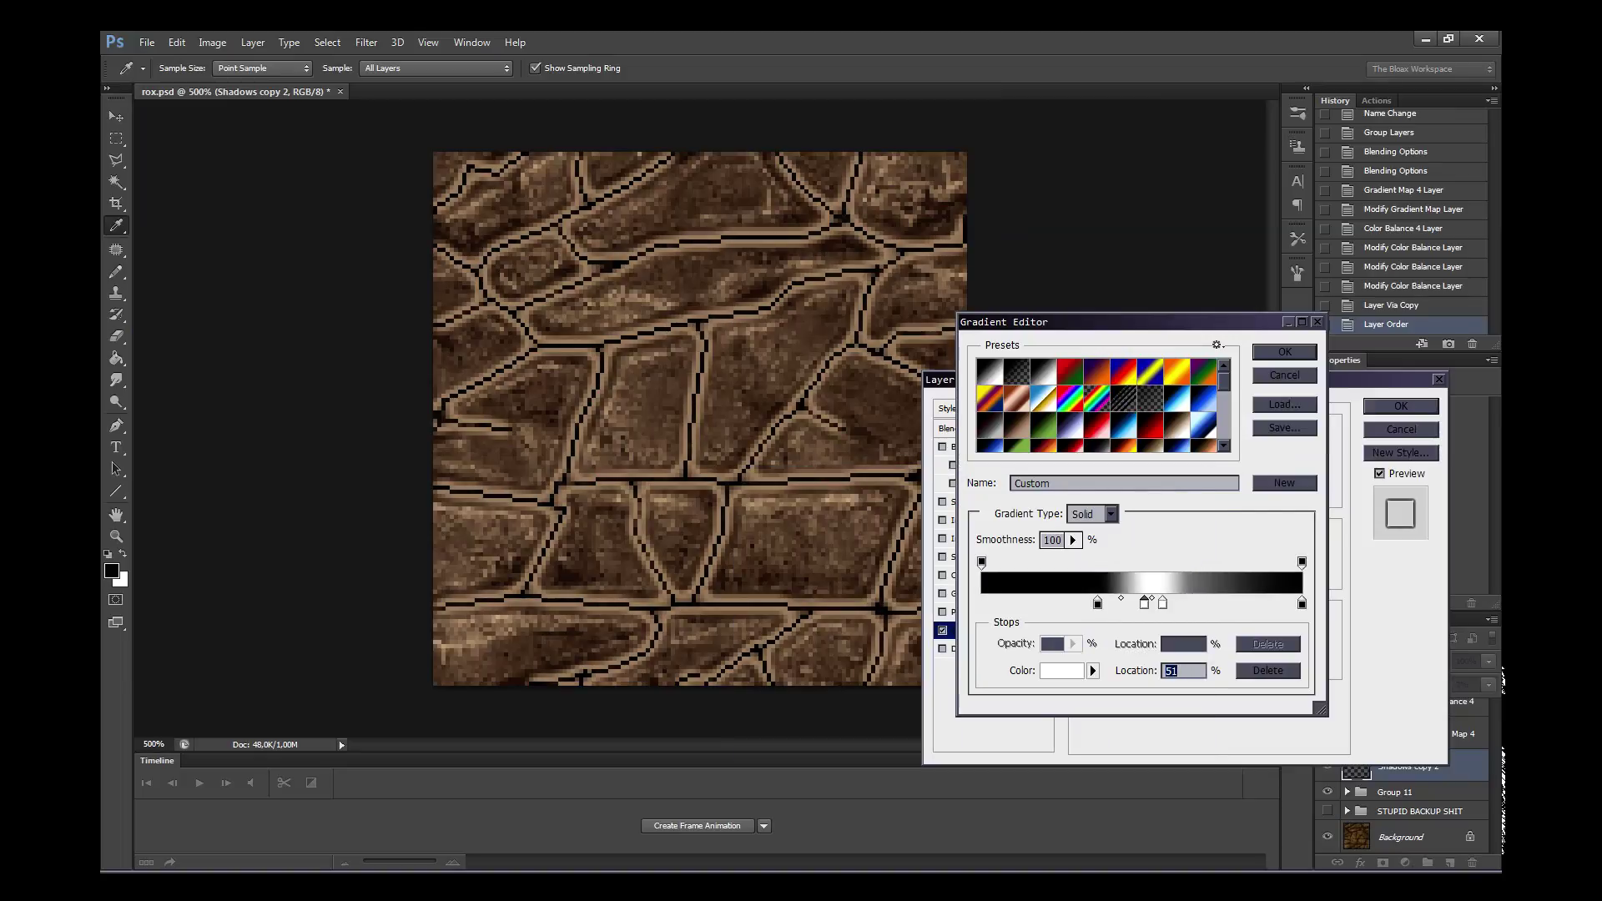
double_click(1144, 603)
drag(749, 534, 748, 629)
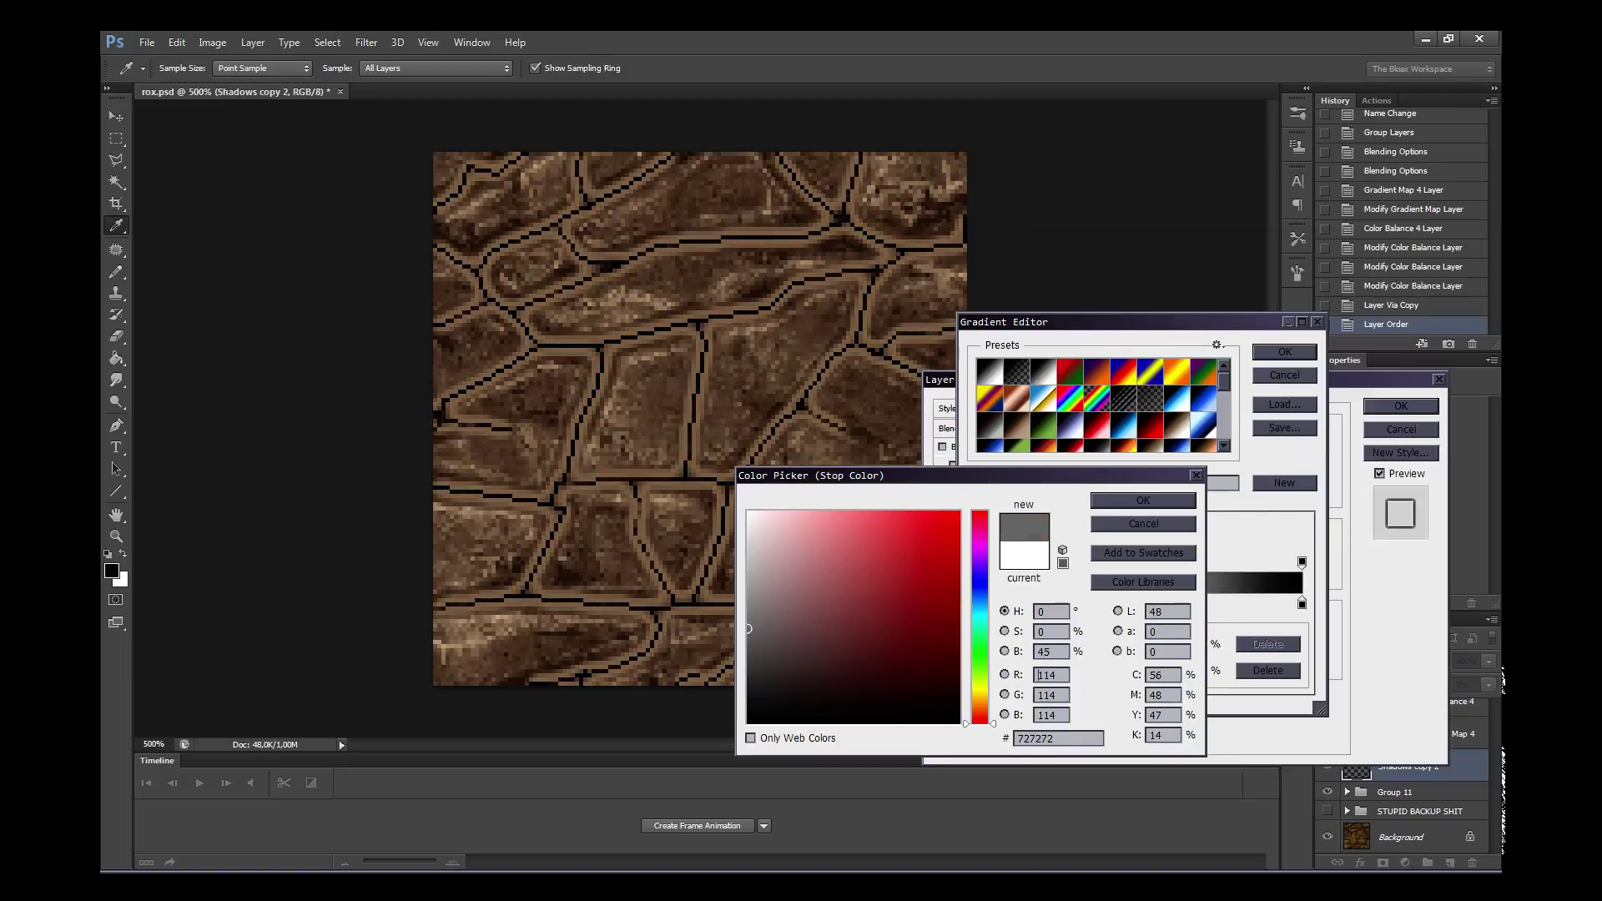
key(Return)
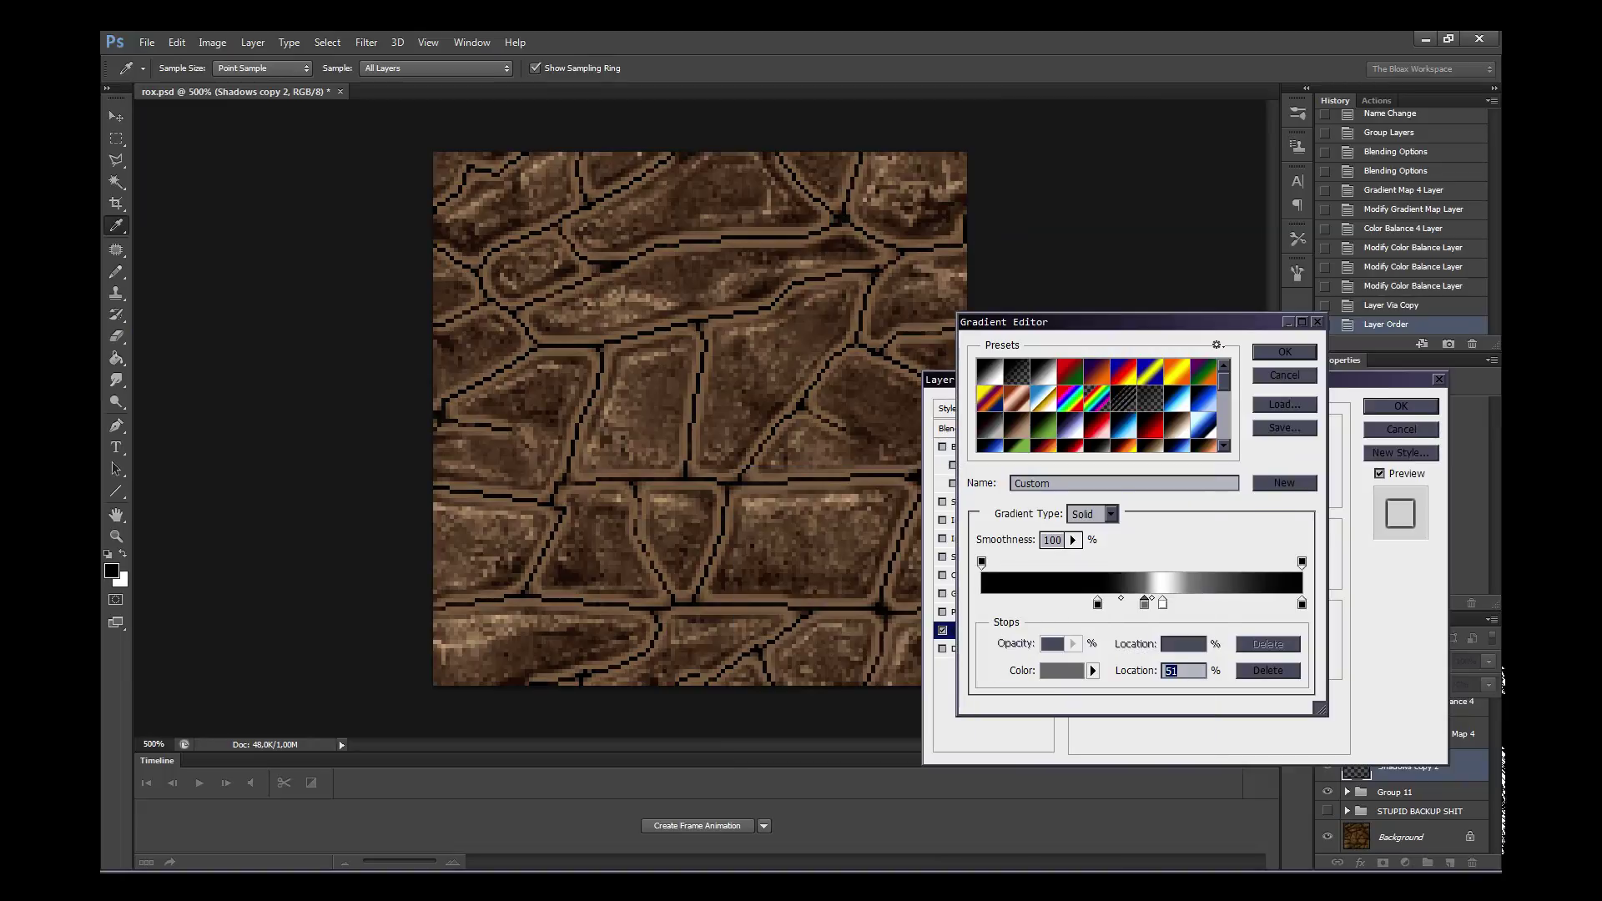
mouse_move(1144, 602)
mouse_down()
mouse_move(1173, 603)
mouse_move(1123, 602)
mouse_up()
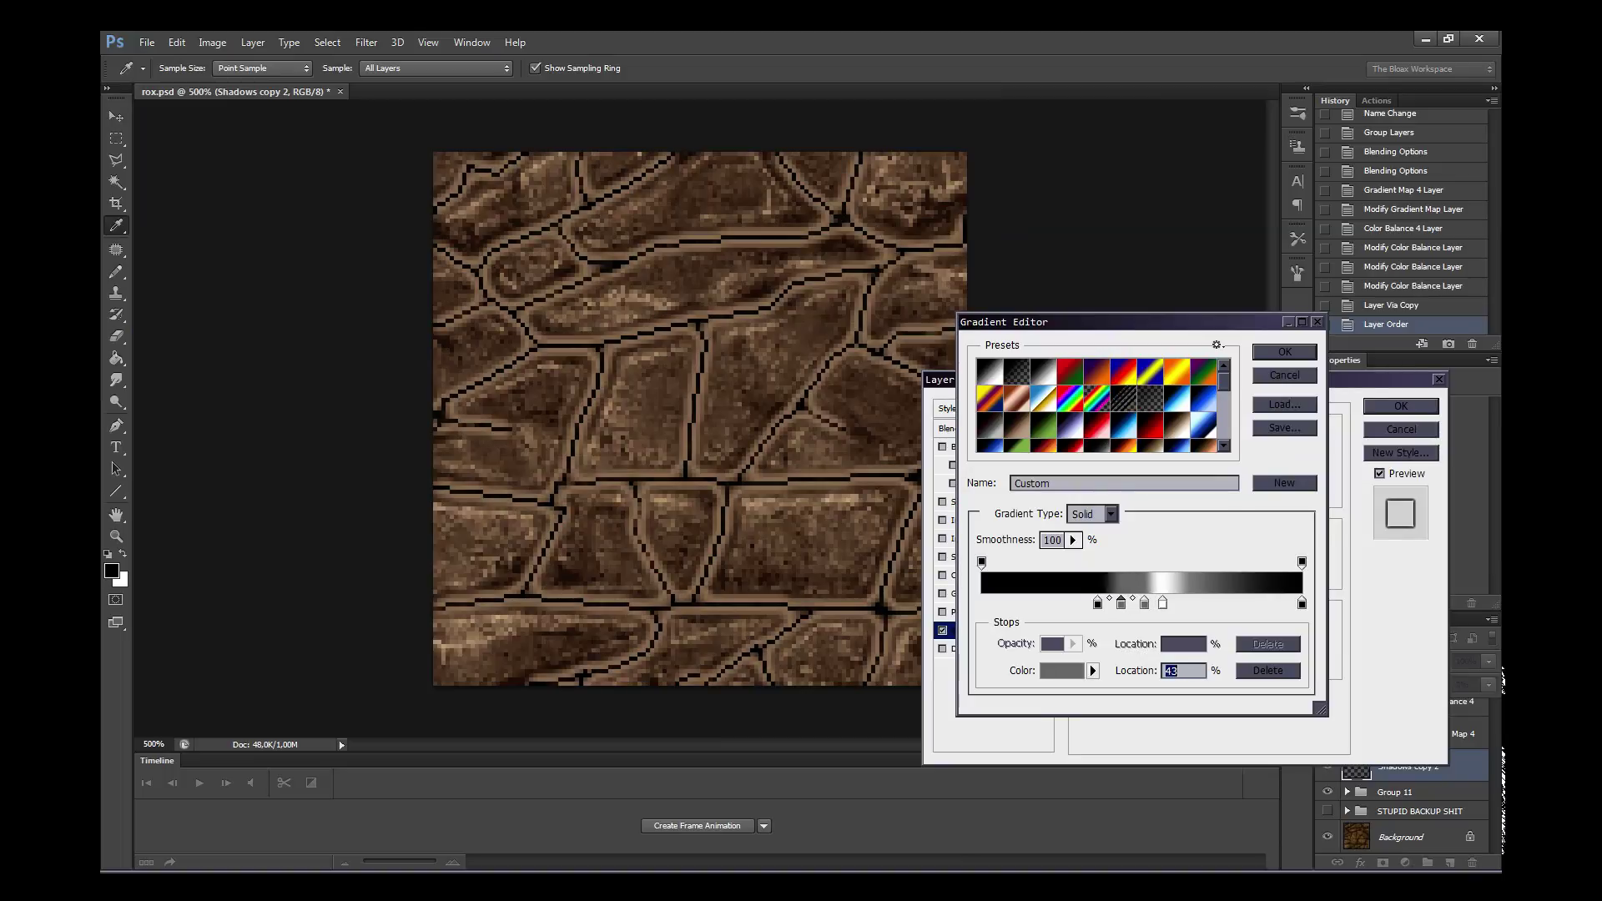
double_click(1122, 603)
drag(749, 626, 750, 599)
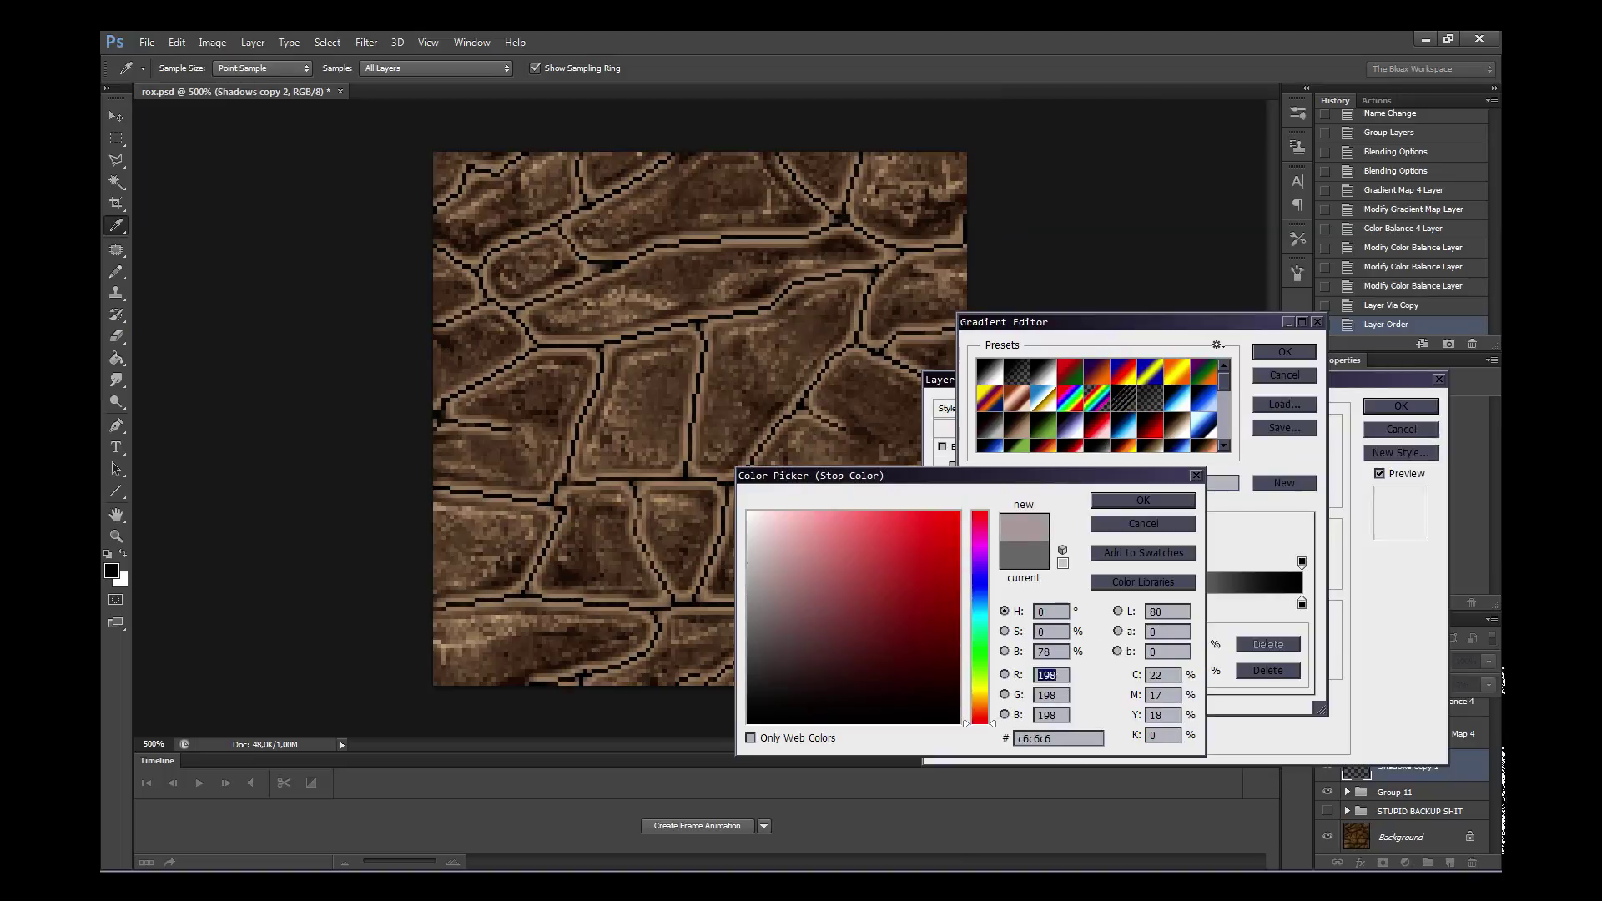
key(Return)
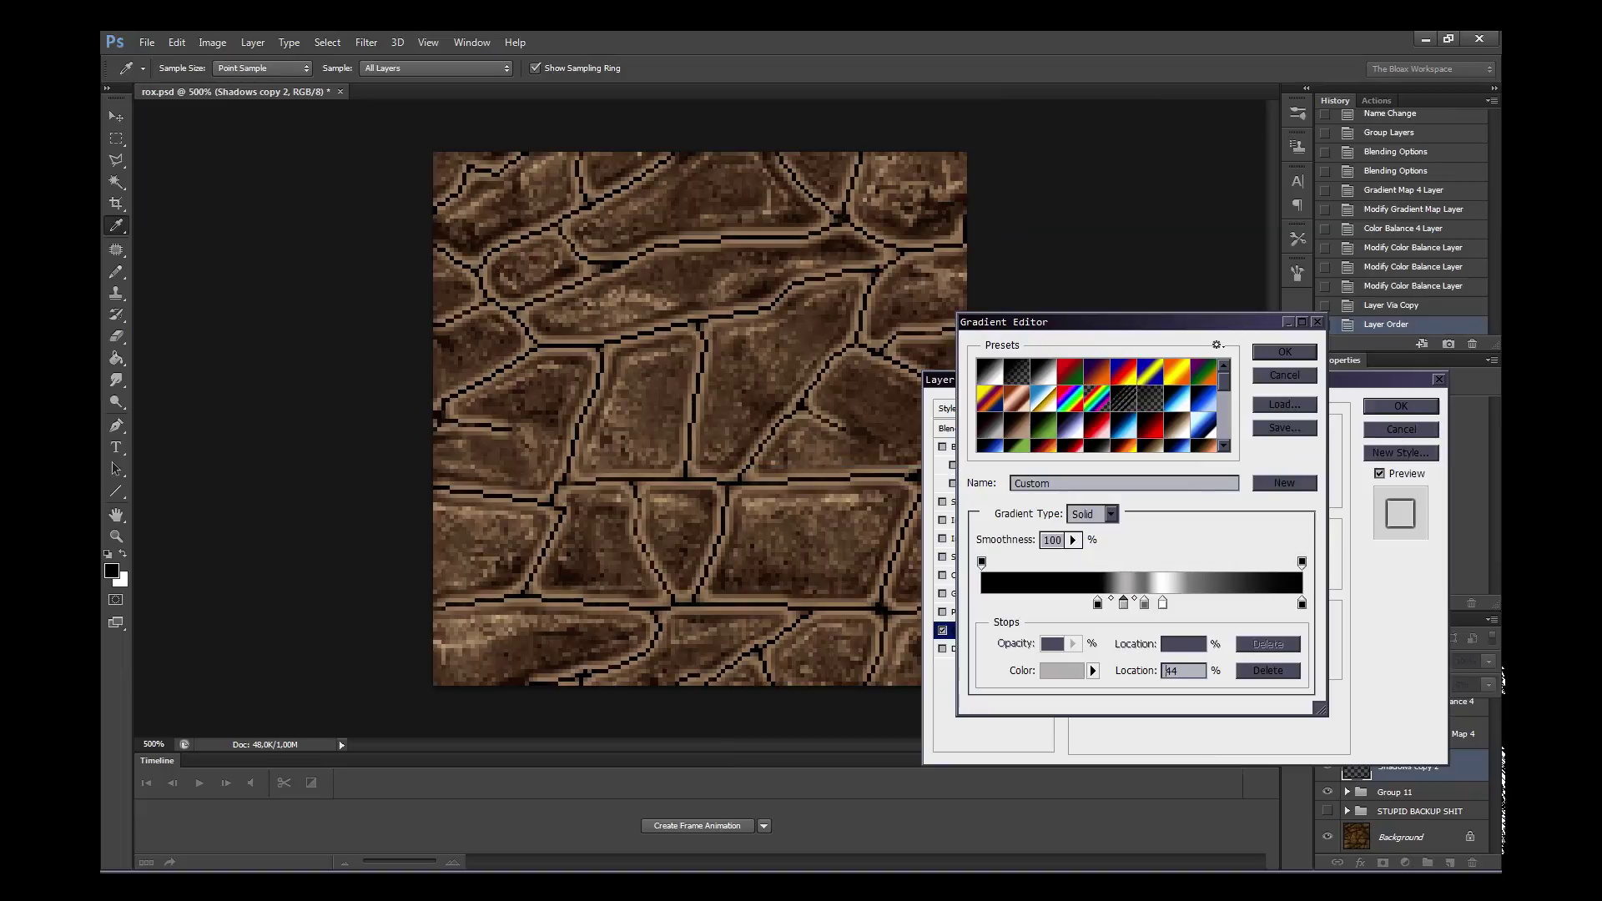
key(Return)
- Nudge the Outer Glow size to 8 px and reopen the glow gradient to select a stop
key(Up)
key(Up)
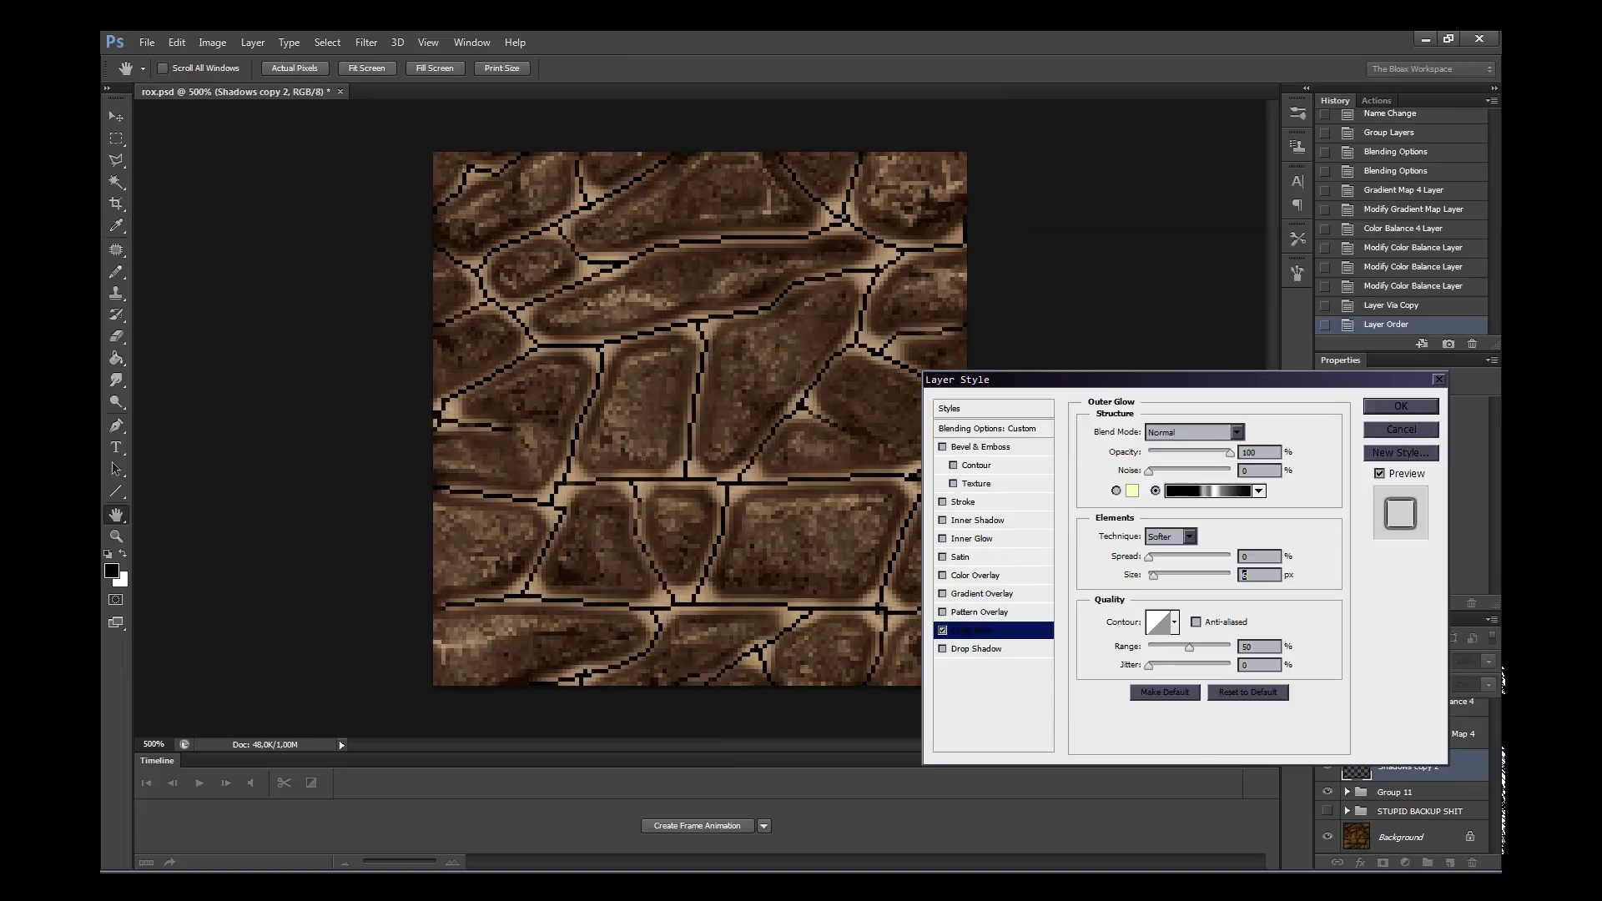
key(Up)
key(Up)
key(Up)
key(Up)
key(Up)
key(Up)
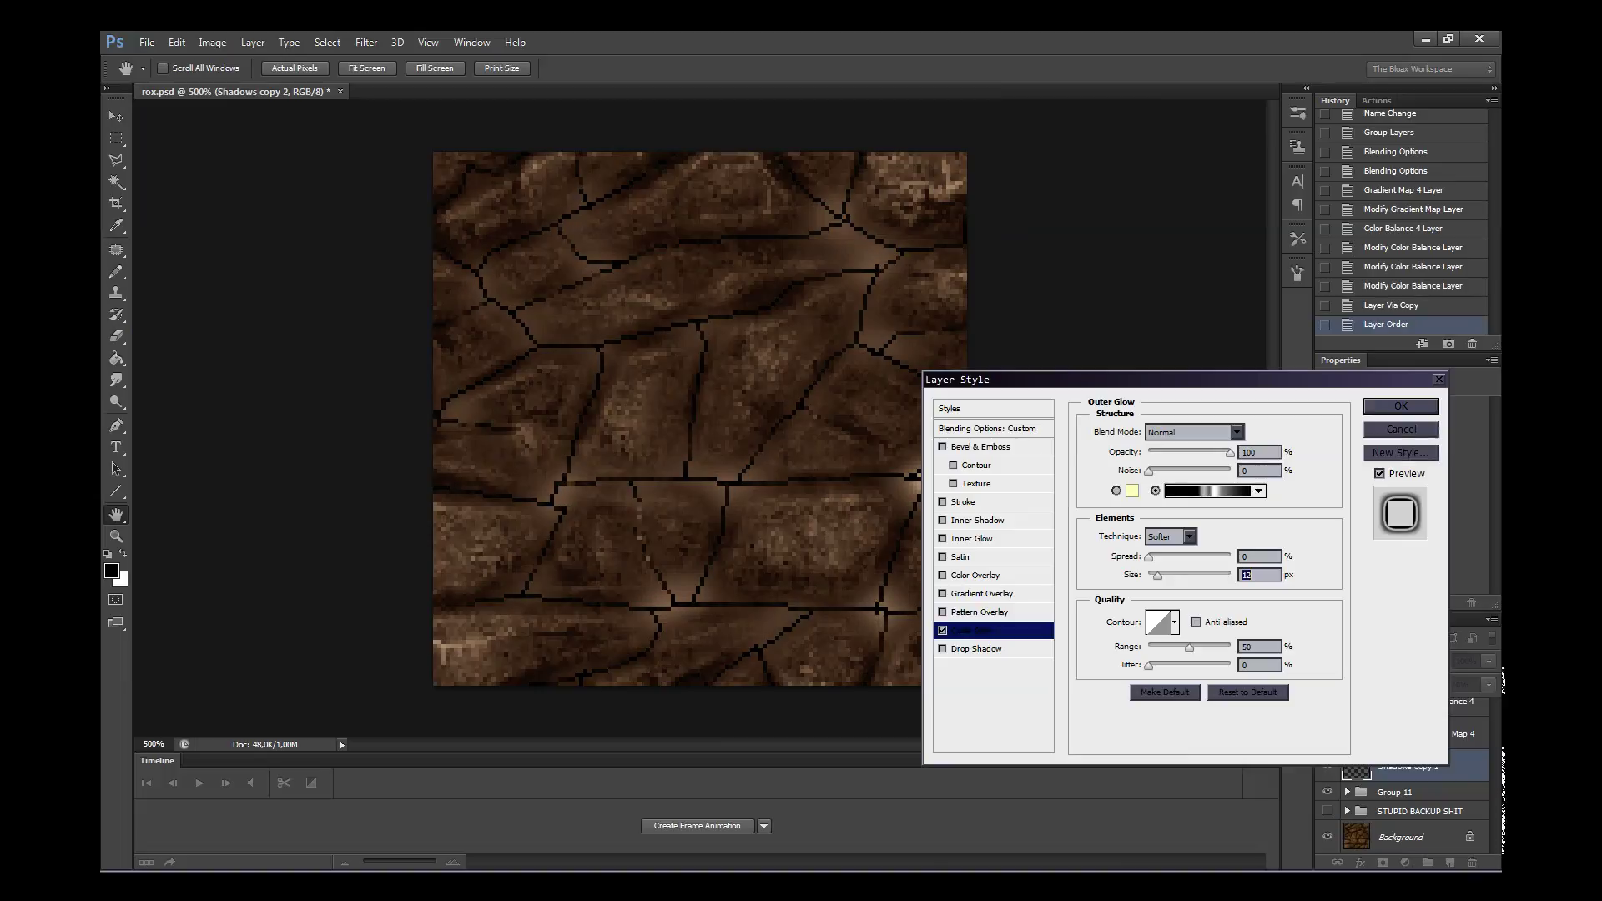
key(Down)
key(Down)
key(Down)
key(Down)
key(Down)
key(Down)
key(Down)
key(Up)
key(Up)
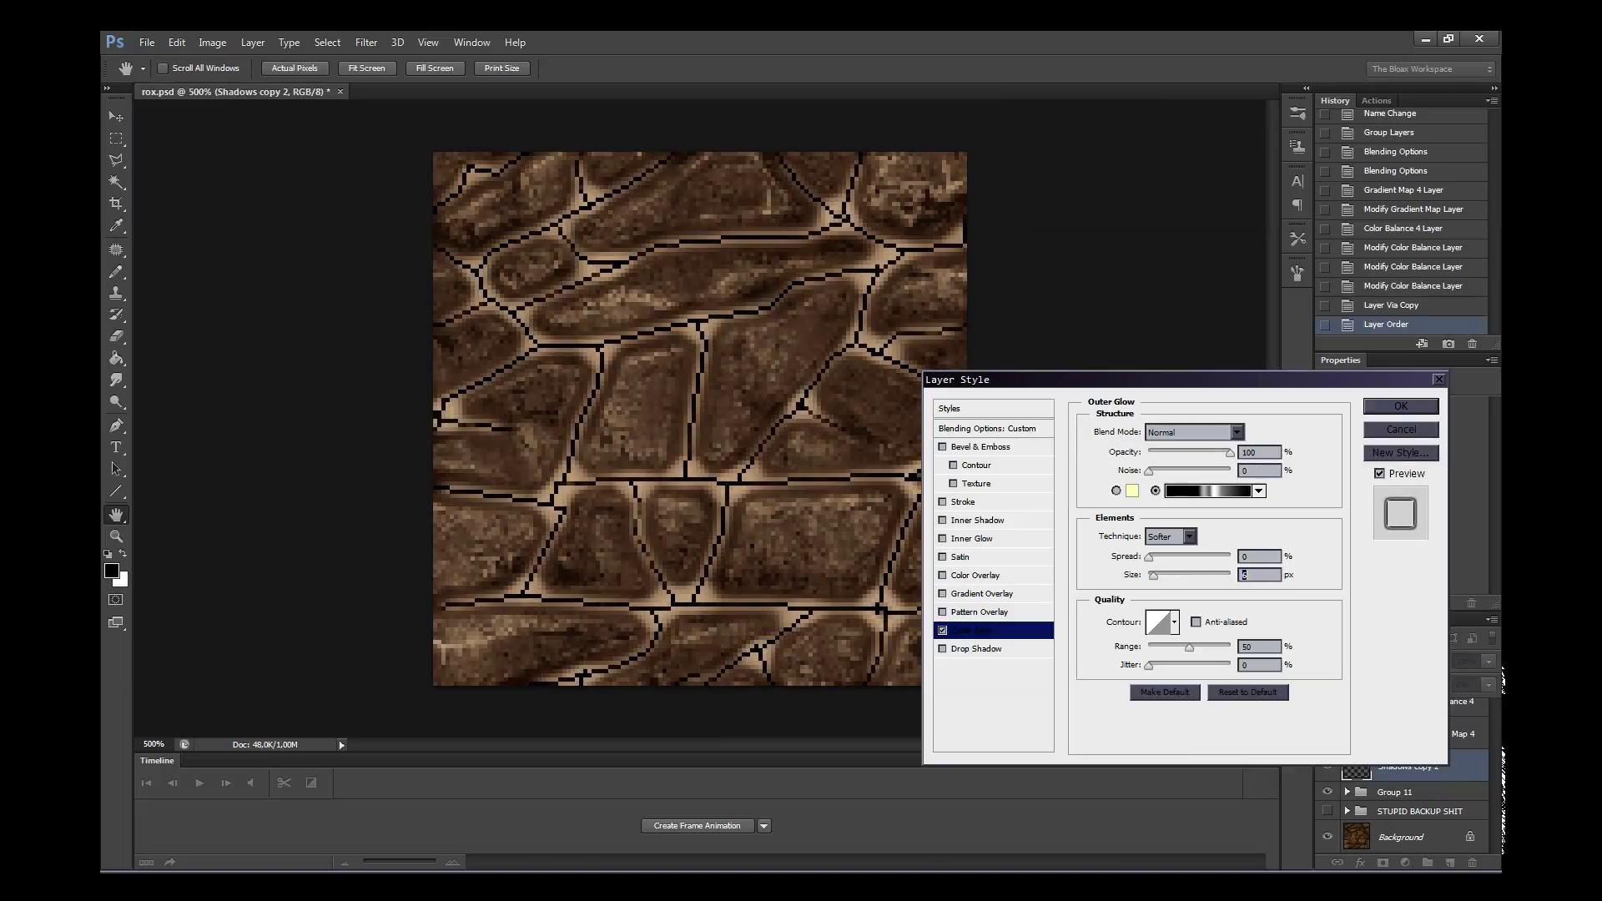
key(Up)
key(Up)
key(Up)
key(Up)
click(1208, 491)
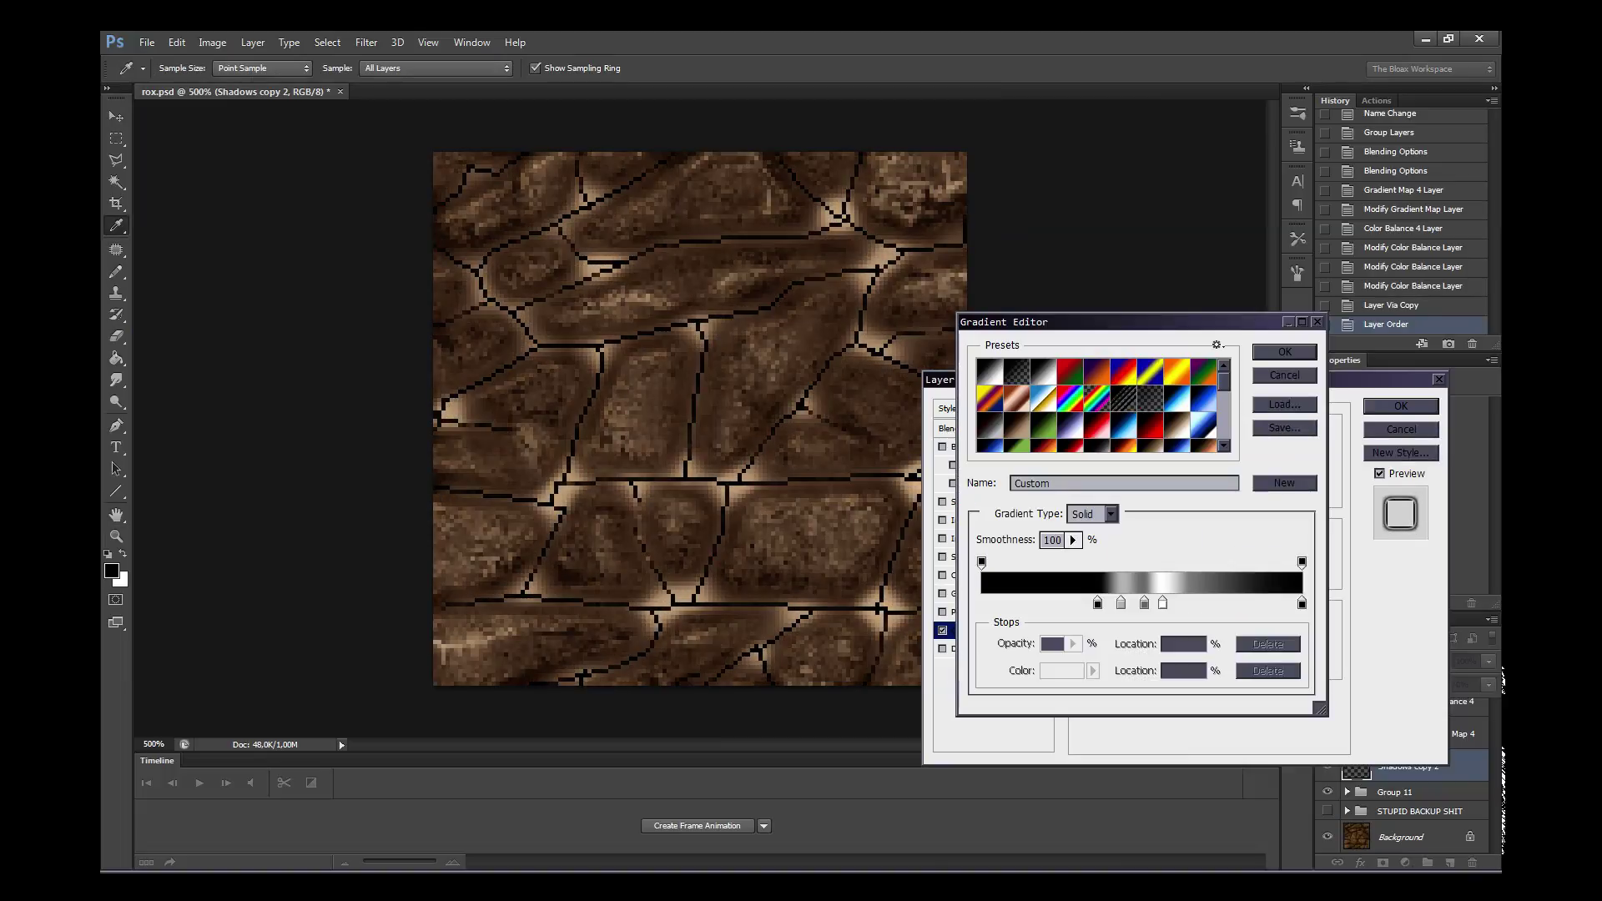
click(1163, 602)
- Shift a gradient midpoint, then set the Outer Glow to 4 px at 21% opacity
mouse_move(1189, 598)
mouse_down()
mouse_move(1263, 599)
mouse_move(1200, 598)
mouse_move(1218, 599)
mouse_up()
key(Return)
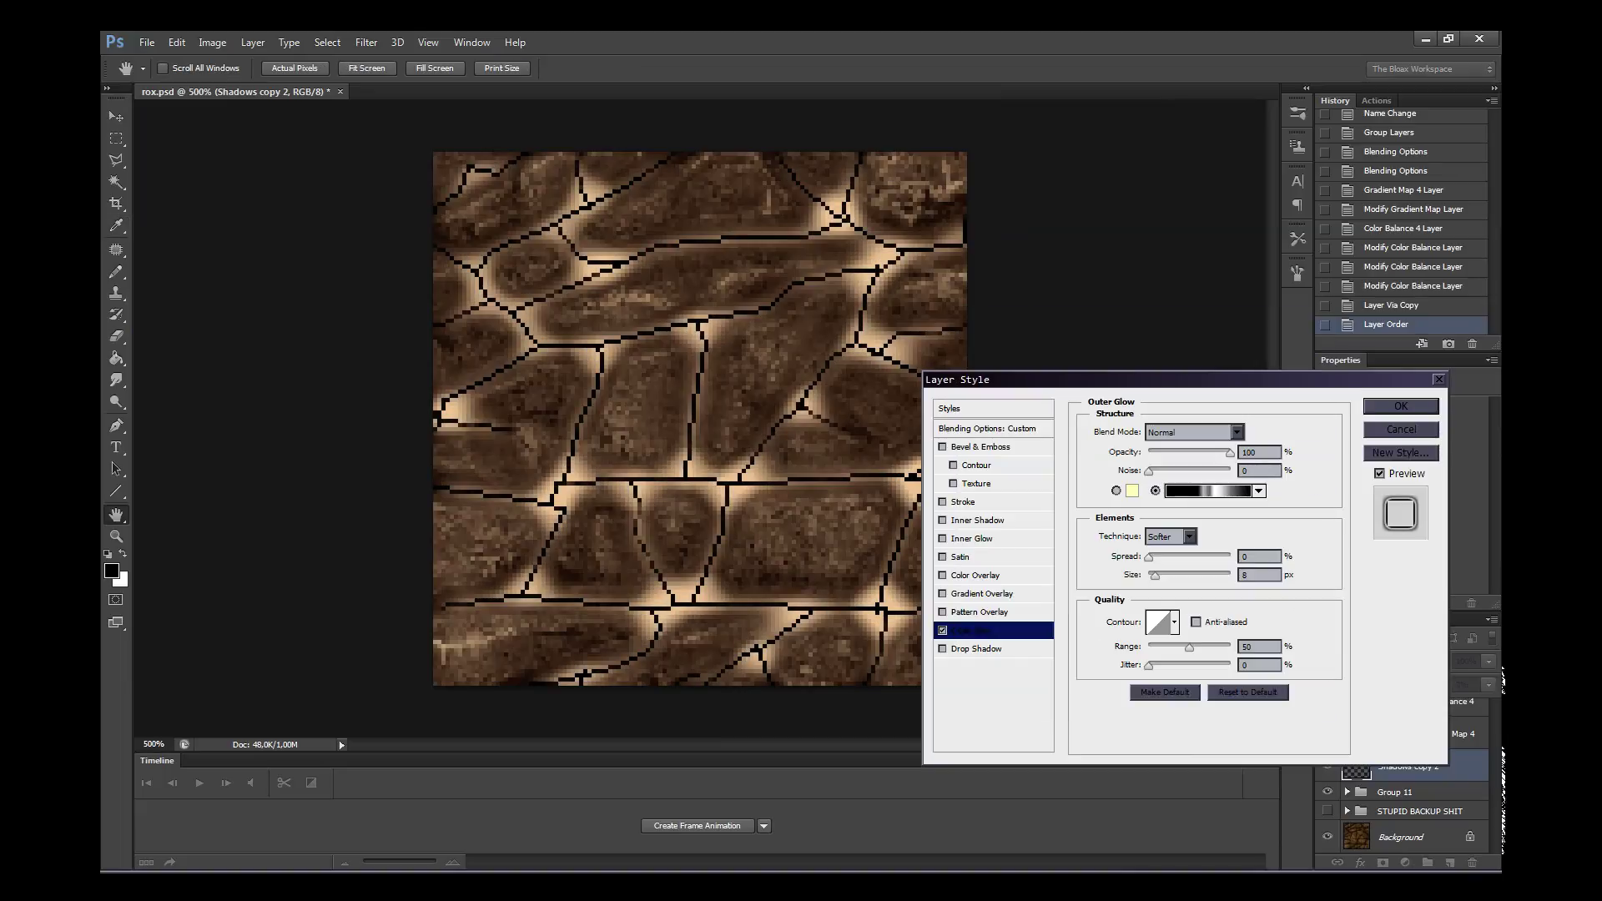
key(Down)
key(Down)
key(Down)
key(Down)
key(Down)
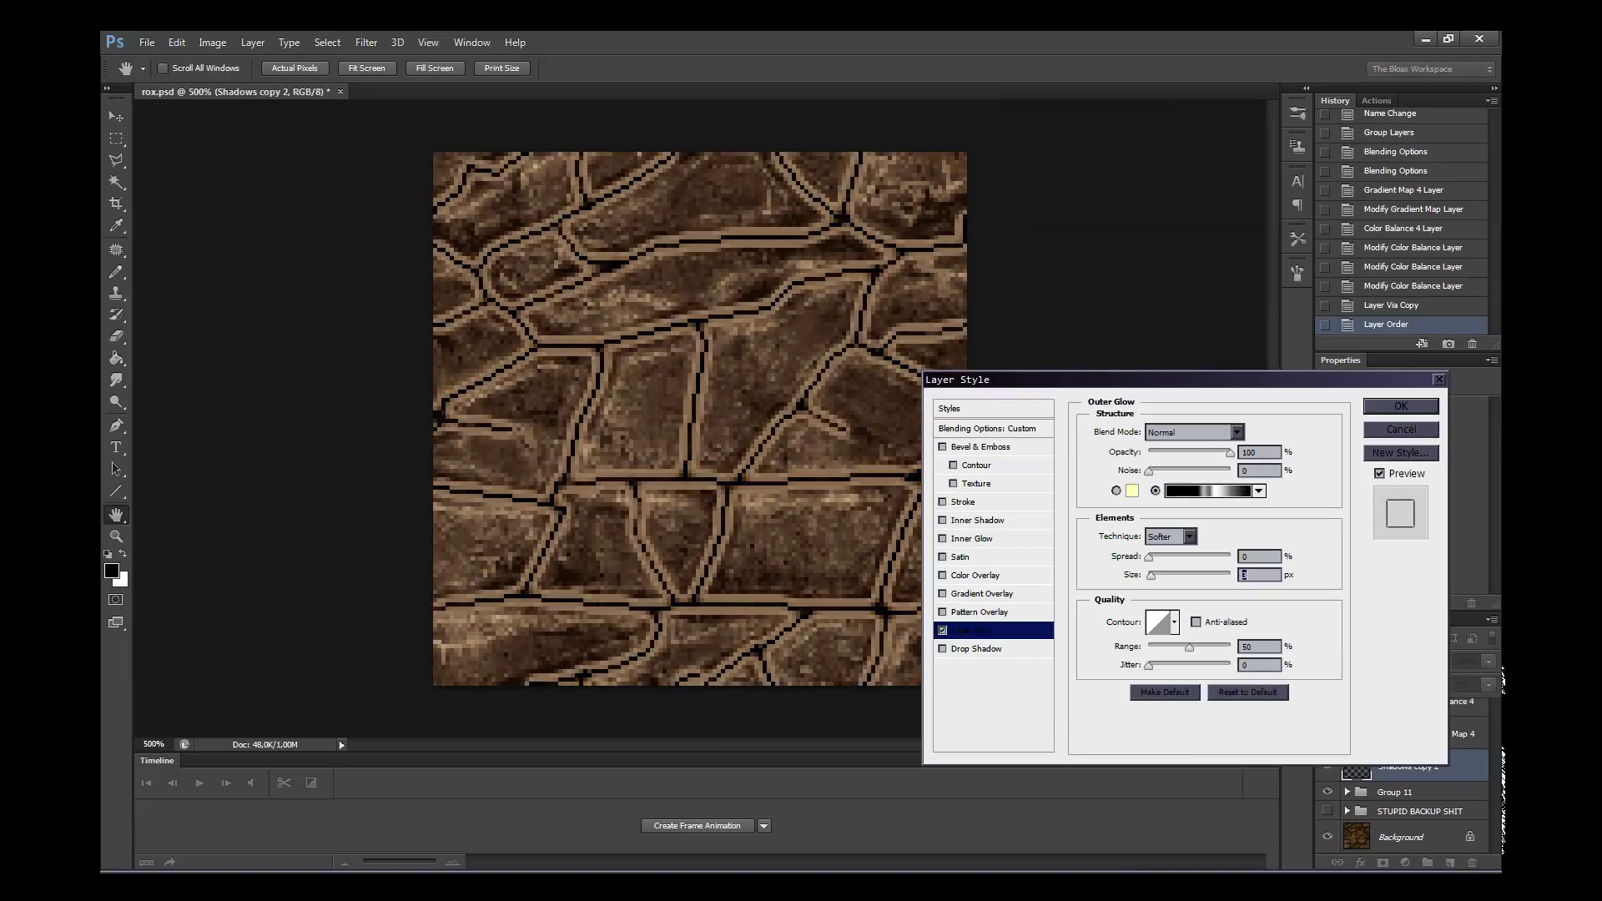
key(Up)
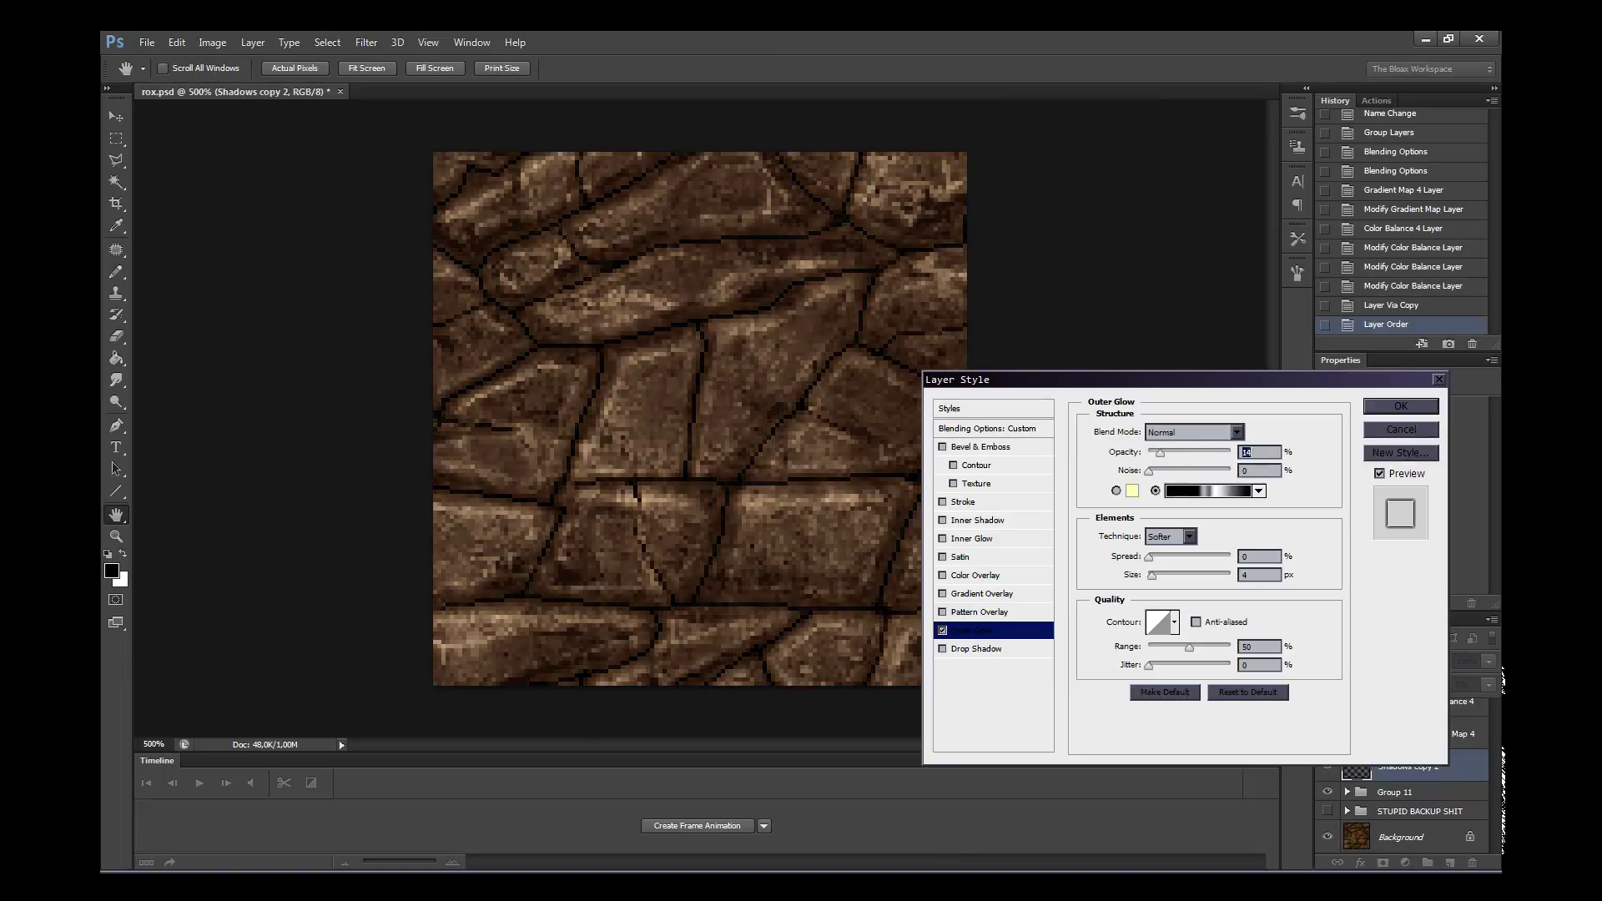
key(Tab)
key(Tab)
key(Tab)
key(shift+Down)
key(shift+Down)
key(shift+Down)
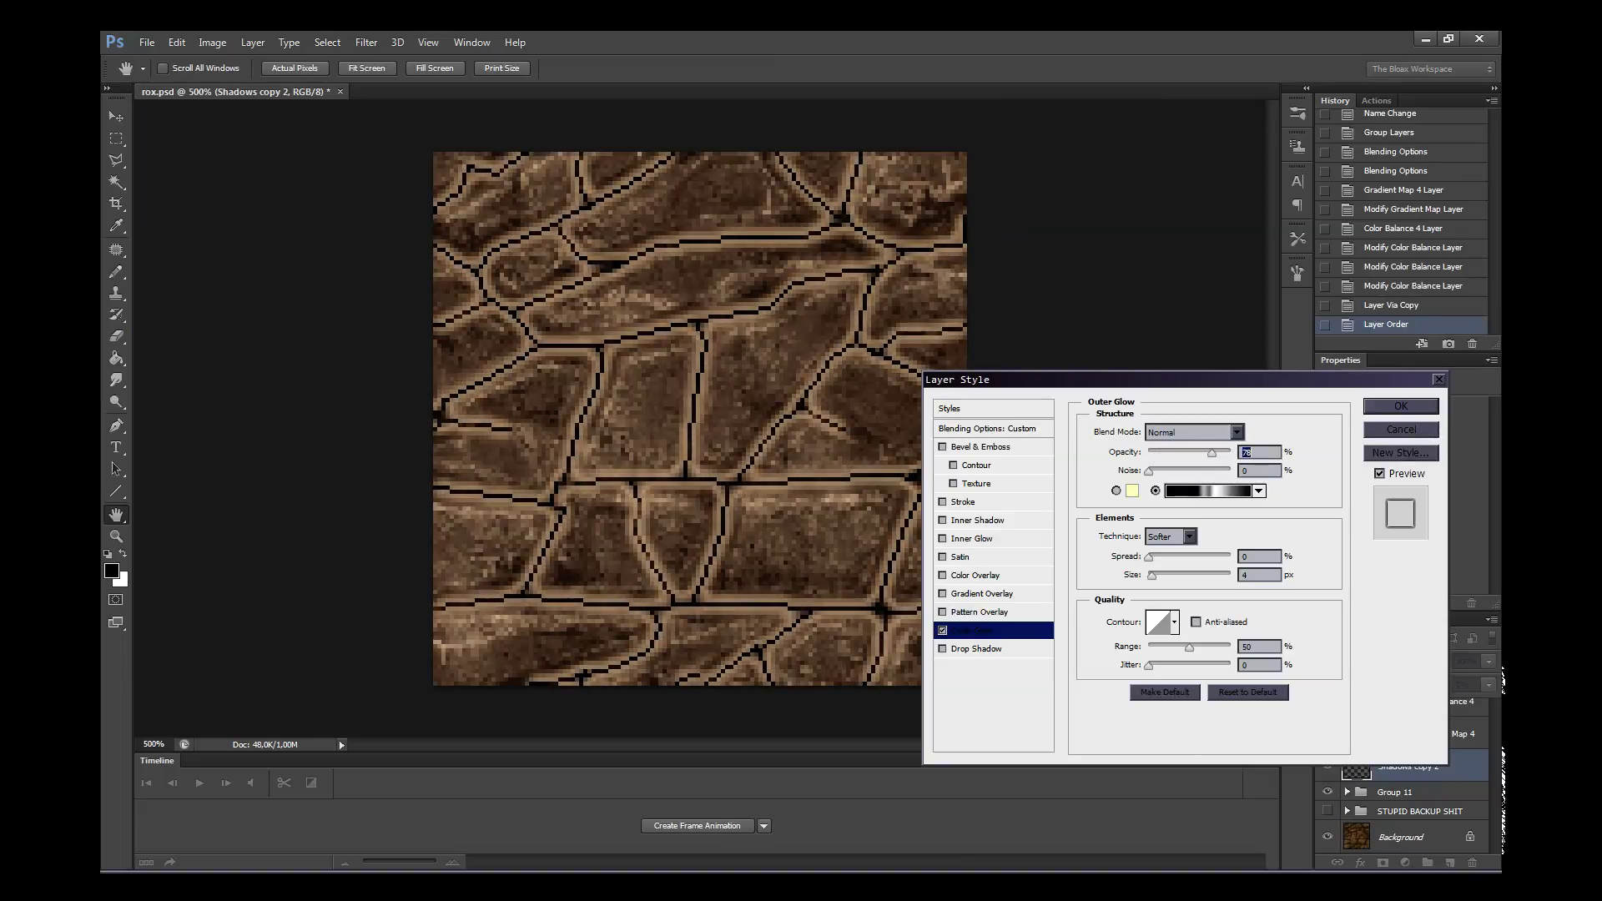
key(shift+Down)
key(shift+Down)
key(shift+Down)
key(shift+Down)
key(shift+Down)
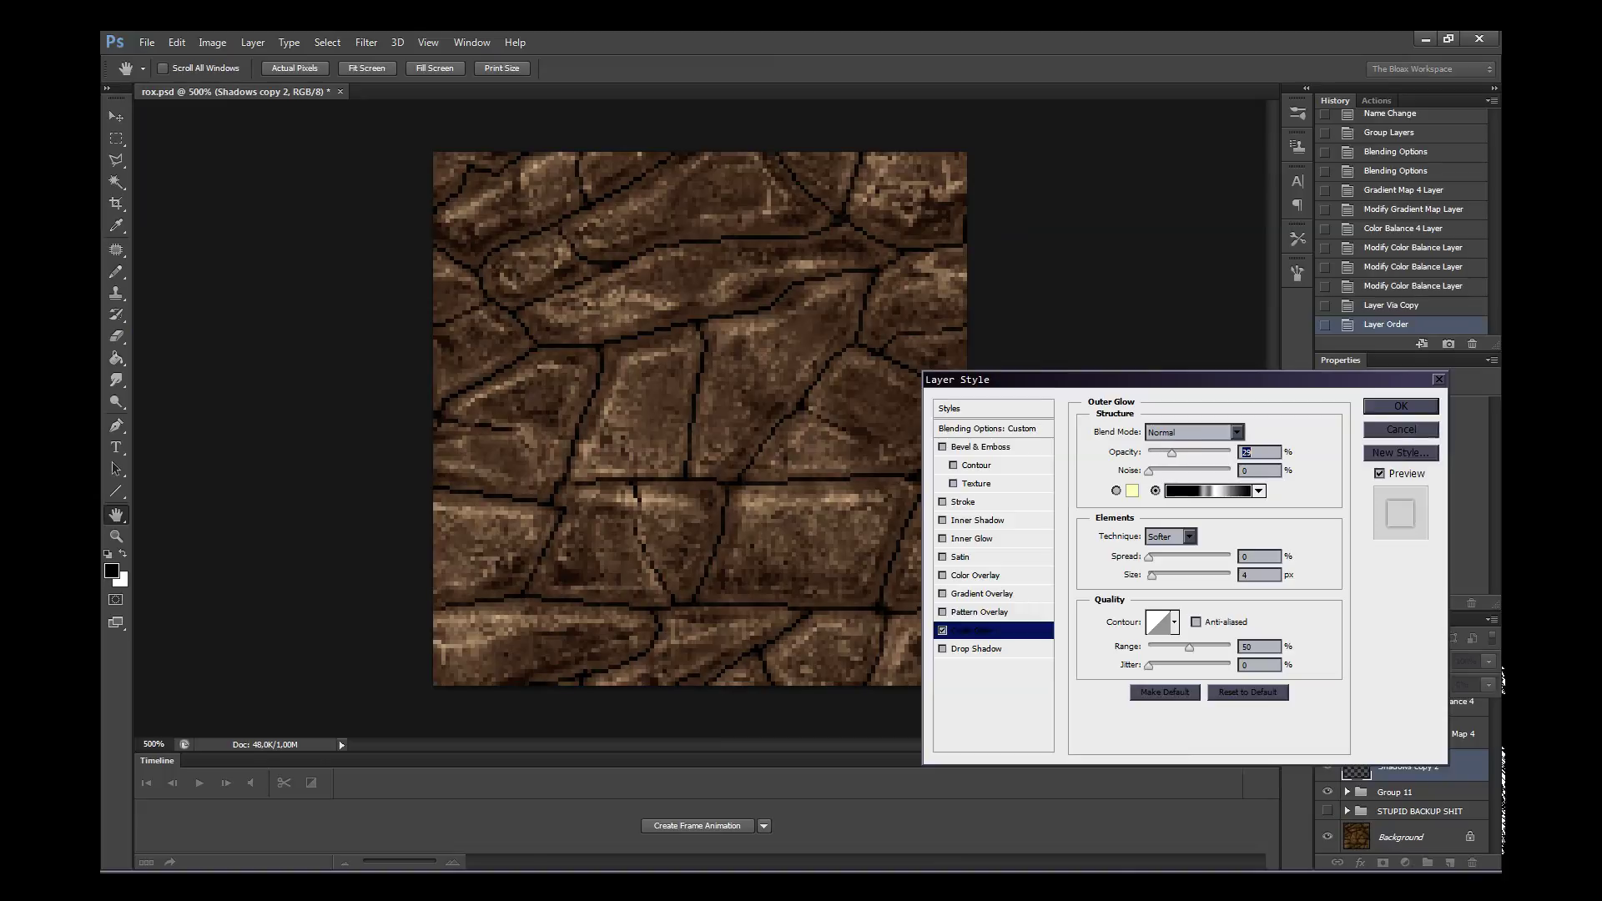
key(Down)
key(Down)
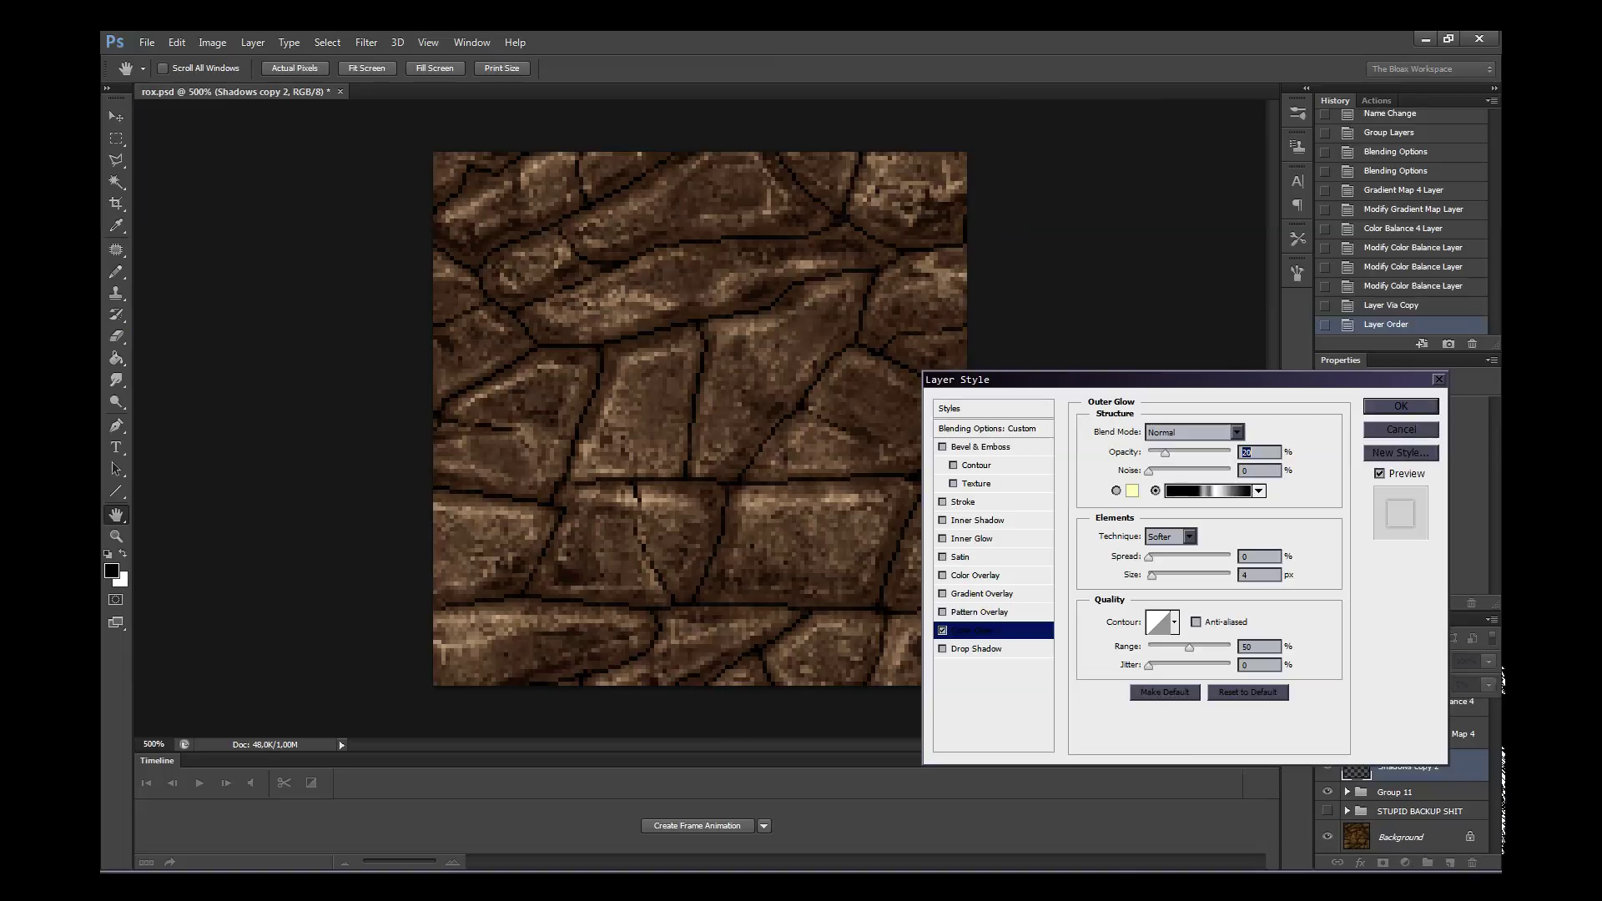
- Set the layer opacity to 88% in Blending Options and apply the style
key(ctrl+1)
key(Up)
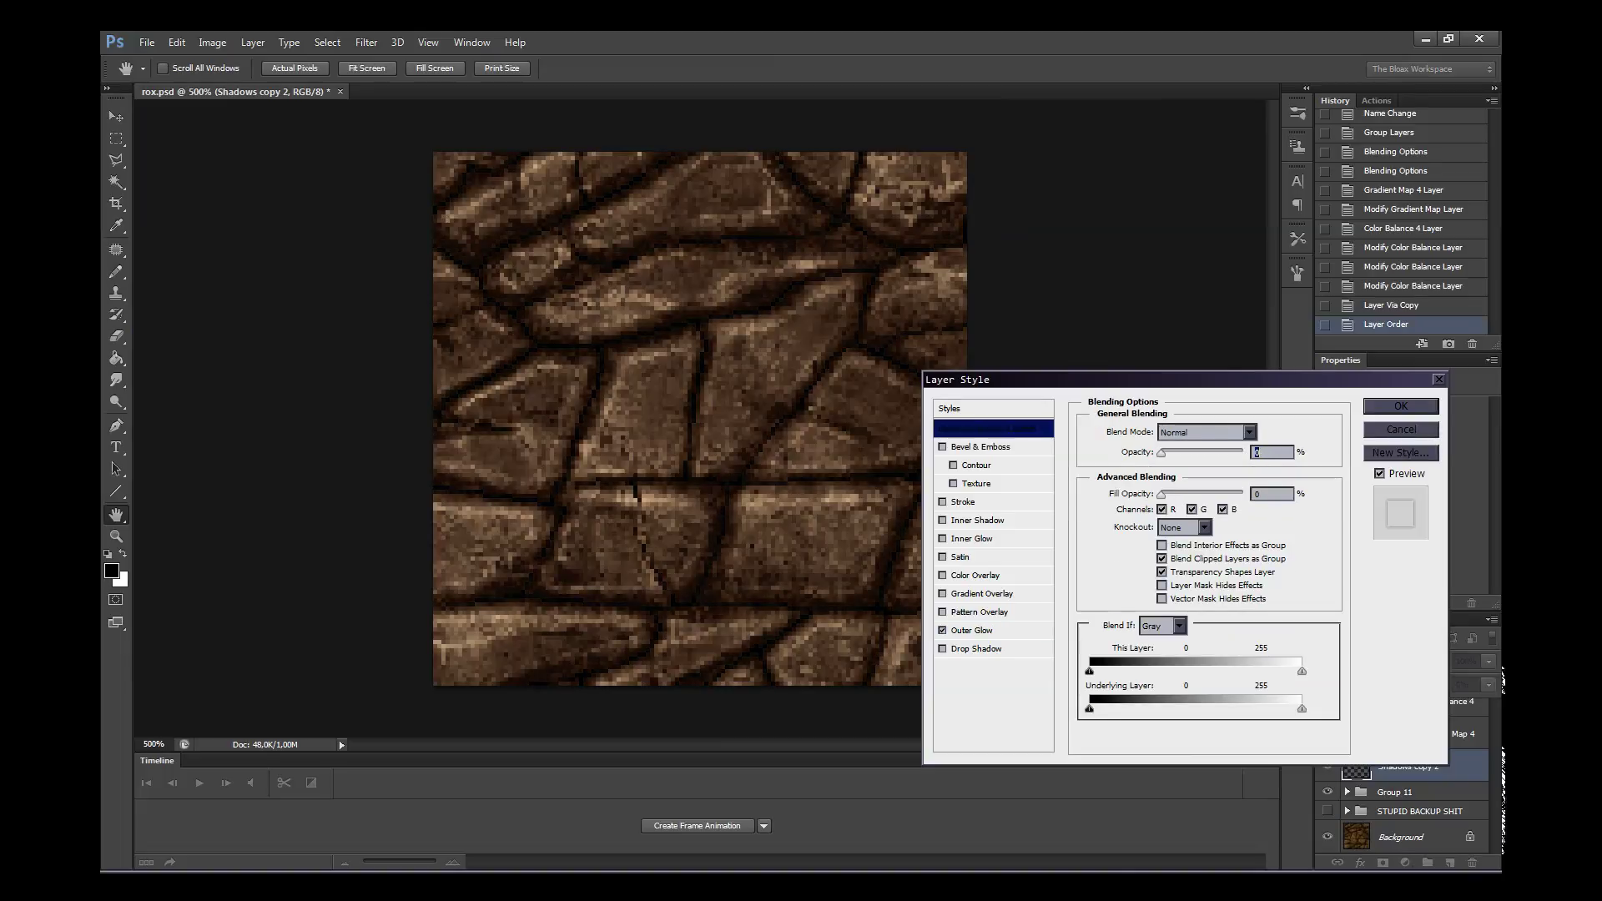
key(Down)
key(Up)
key(Up)
key(Up)
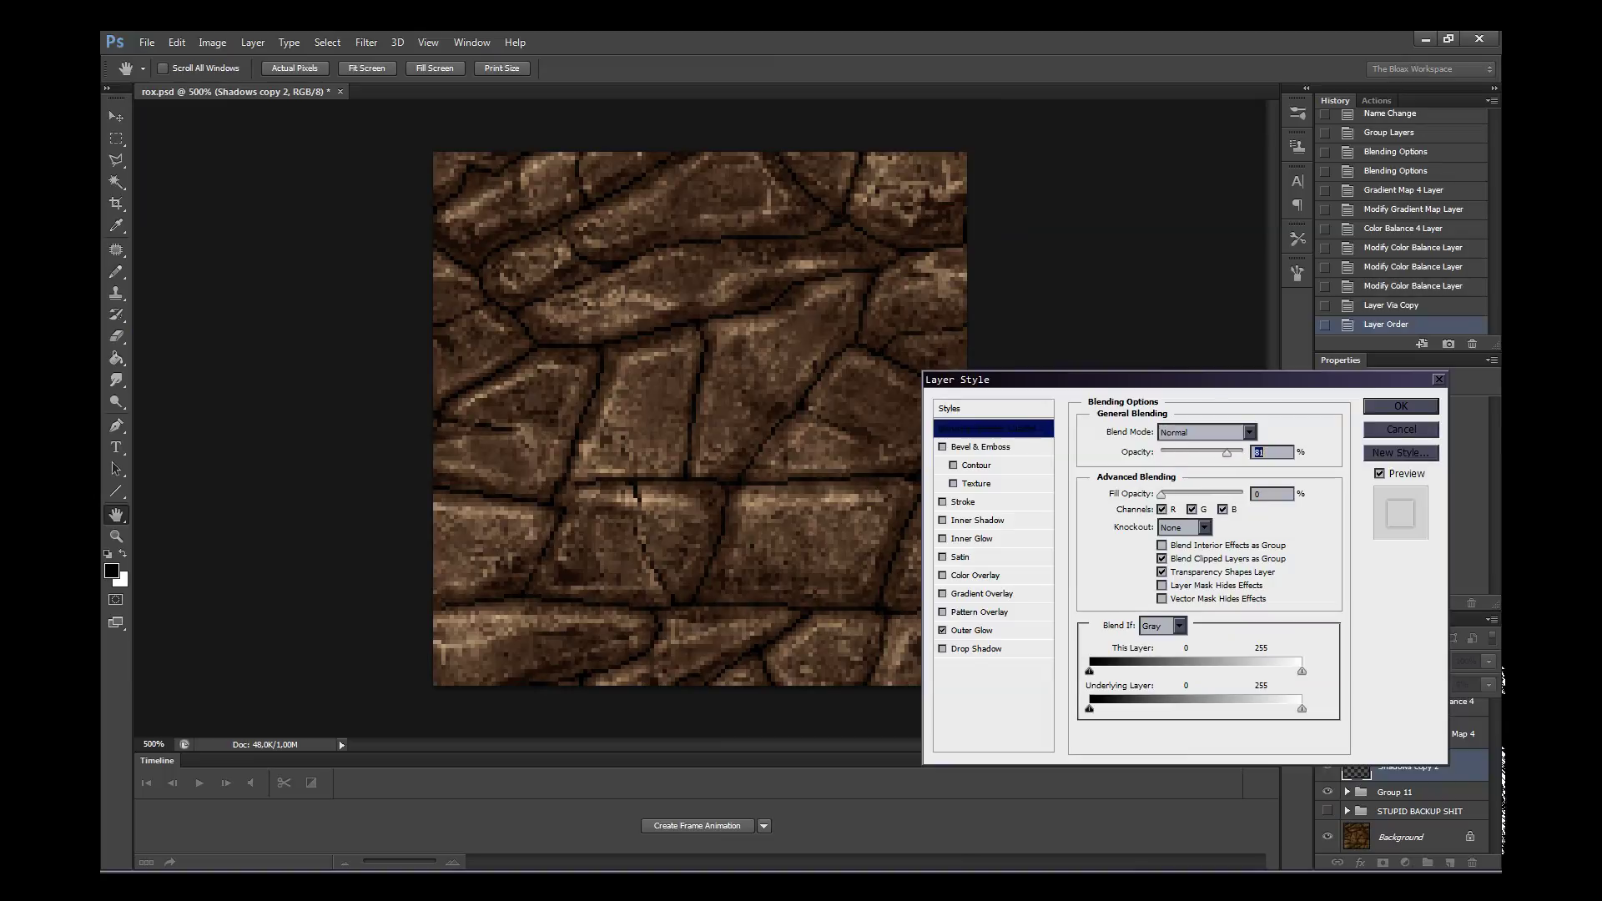
key(Return)
- Move Shadows copy 2 into Group 11 below Shadows copy and compare it on and off at 400%
key(z)
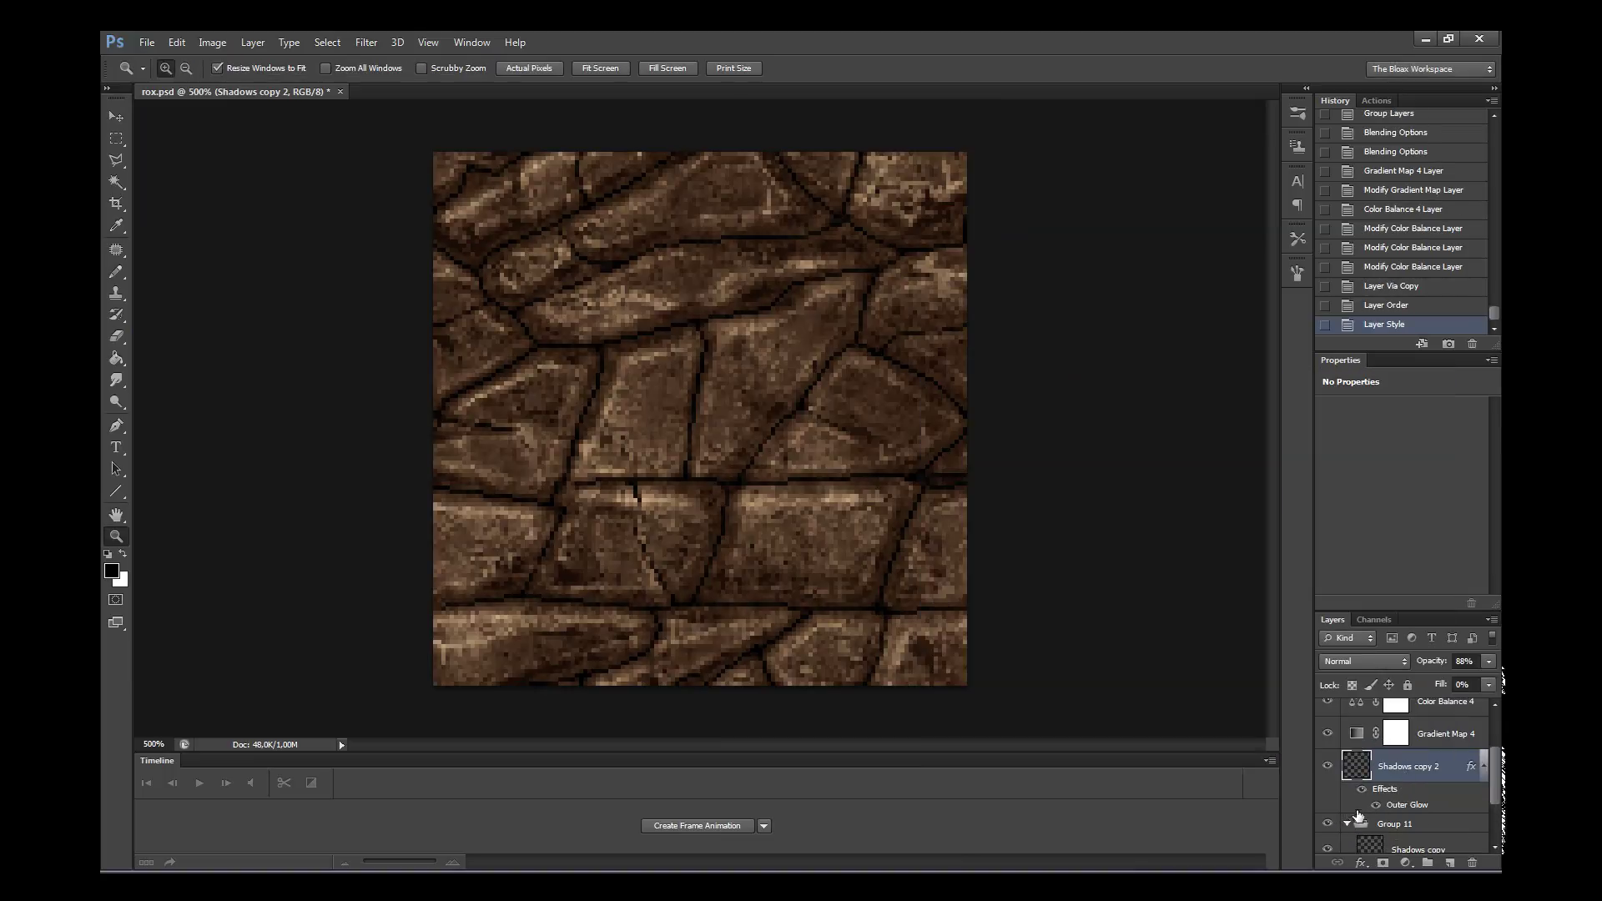
drag(1430, 763, 1389, 805)
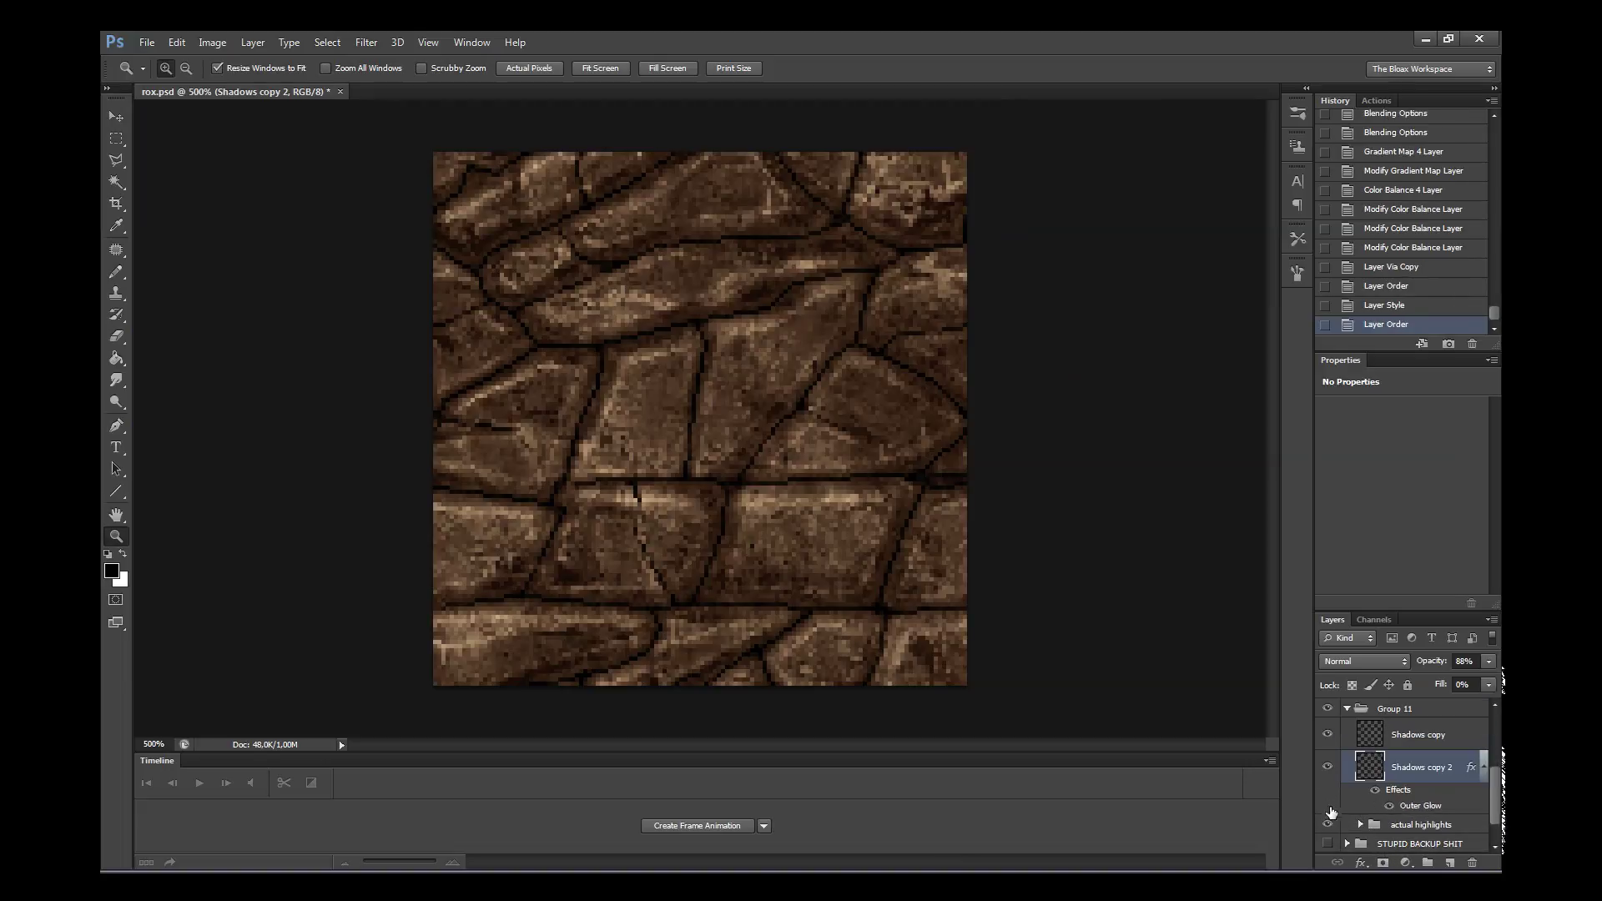
click(1327, 766)
click(1328, 767)
scroll(801, 476, down, 3)
scroll(801, 475, up, 1)
scroll(766, 399, up, 3)
right_click(799, 461)
click(834, 488)
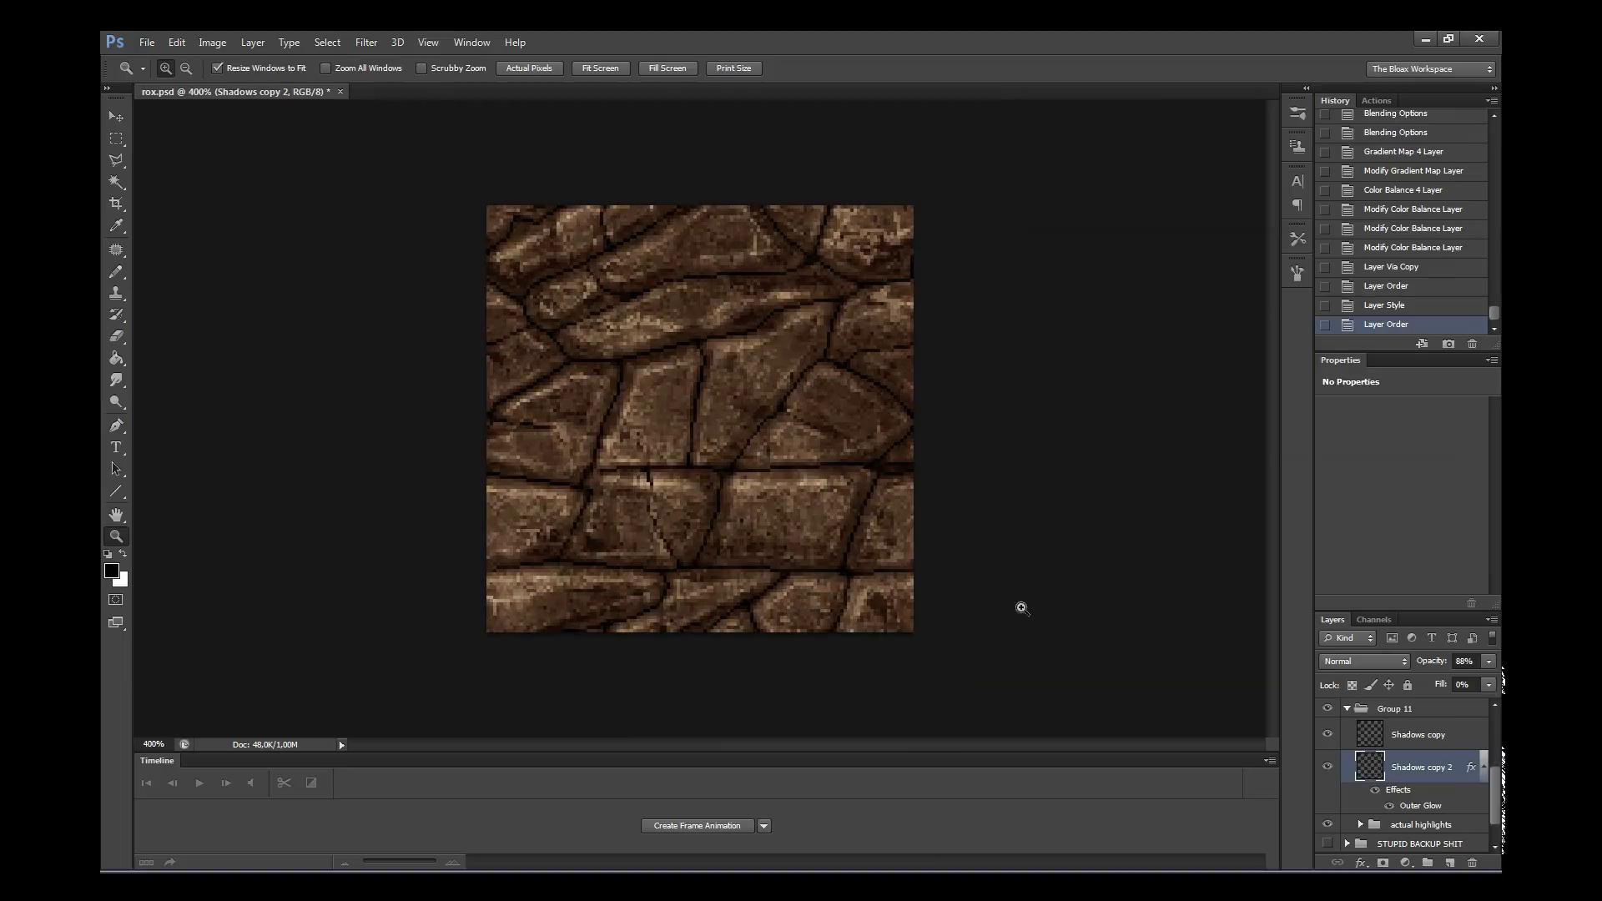
- Toggle Shadows copy visibility to compare, viewing at actual pixels and 400%
click(1369, 732)
click(1327, 734)
click(1327, 734)
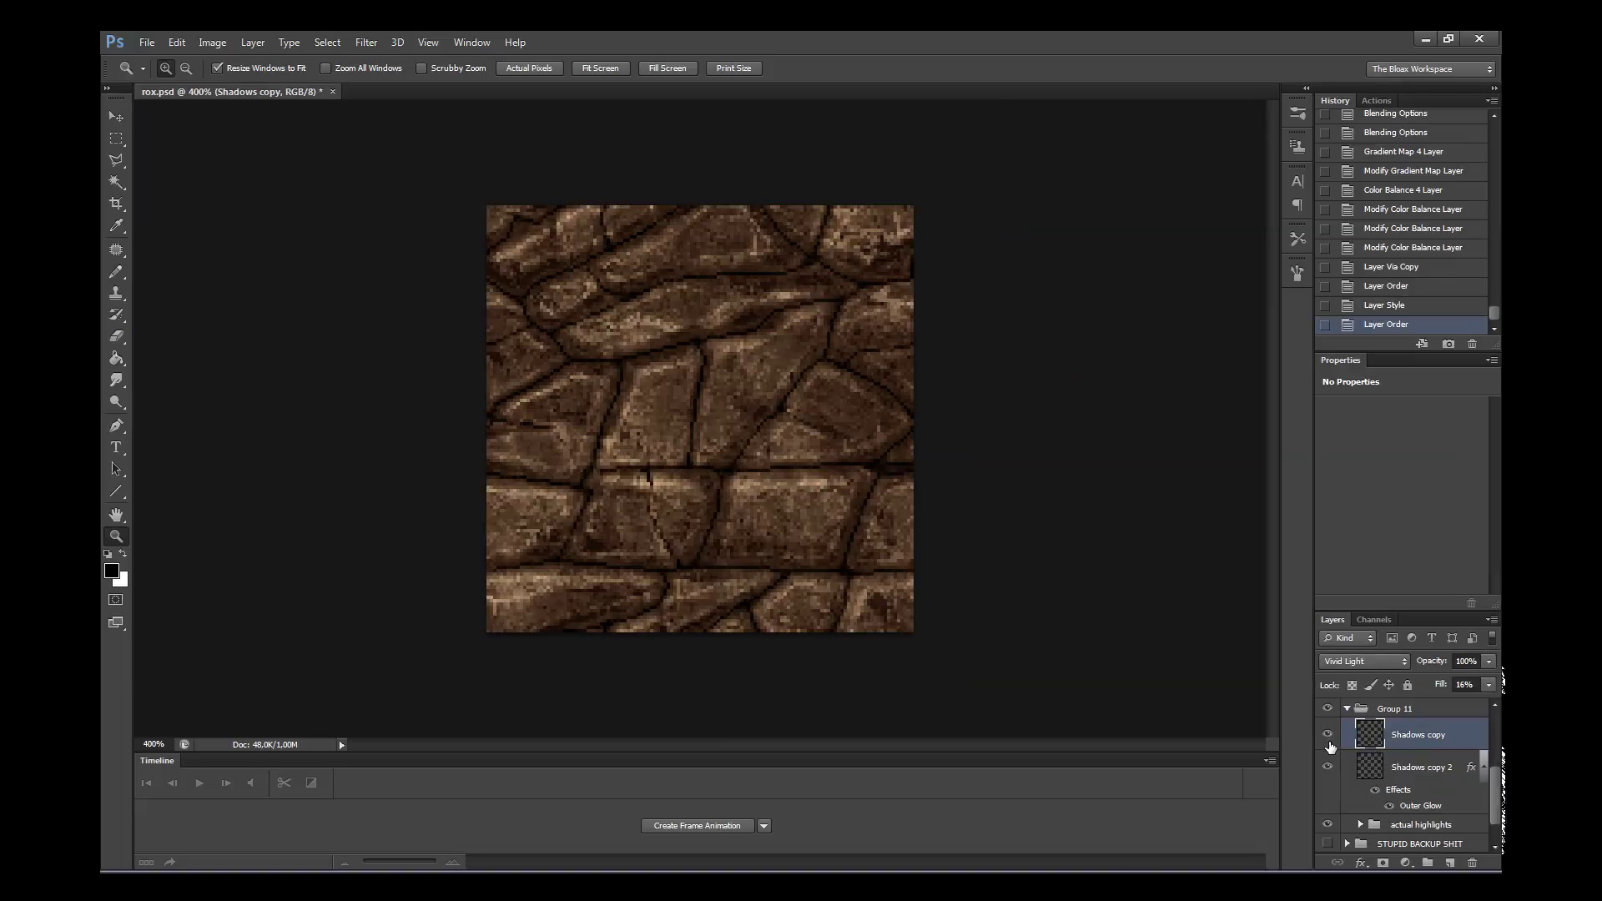
right_click(778, 421)
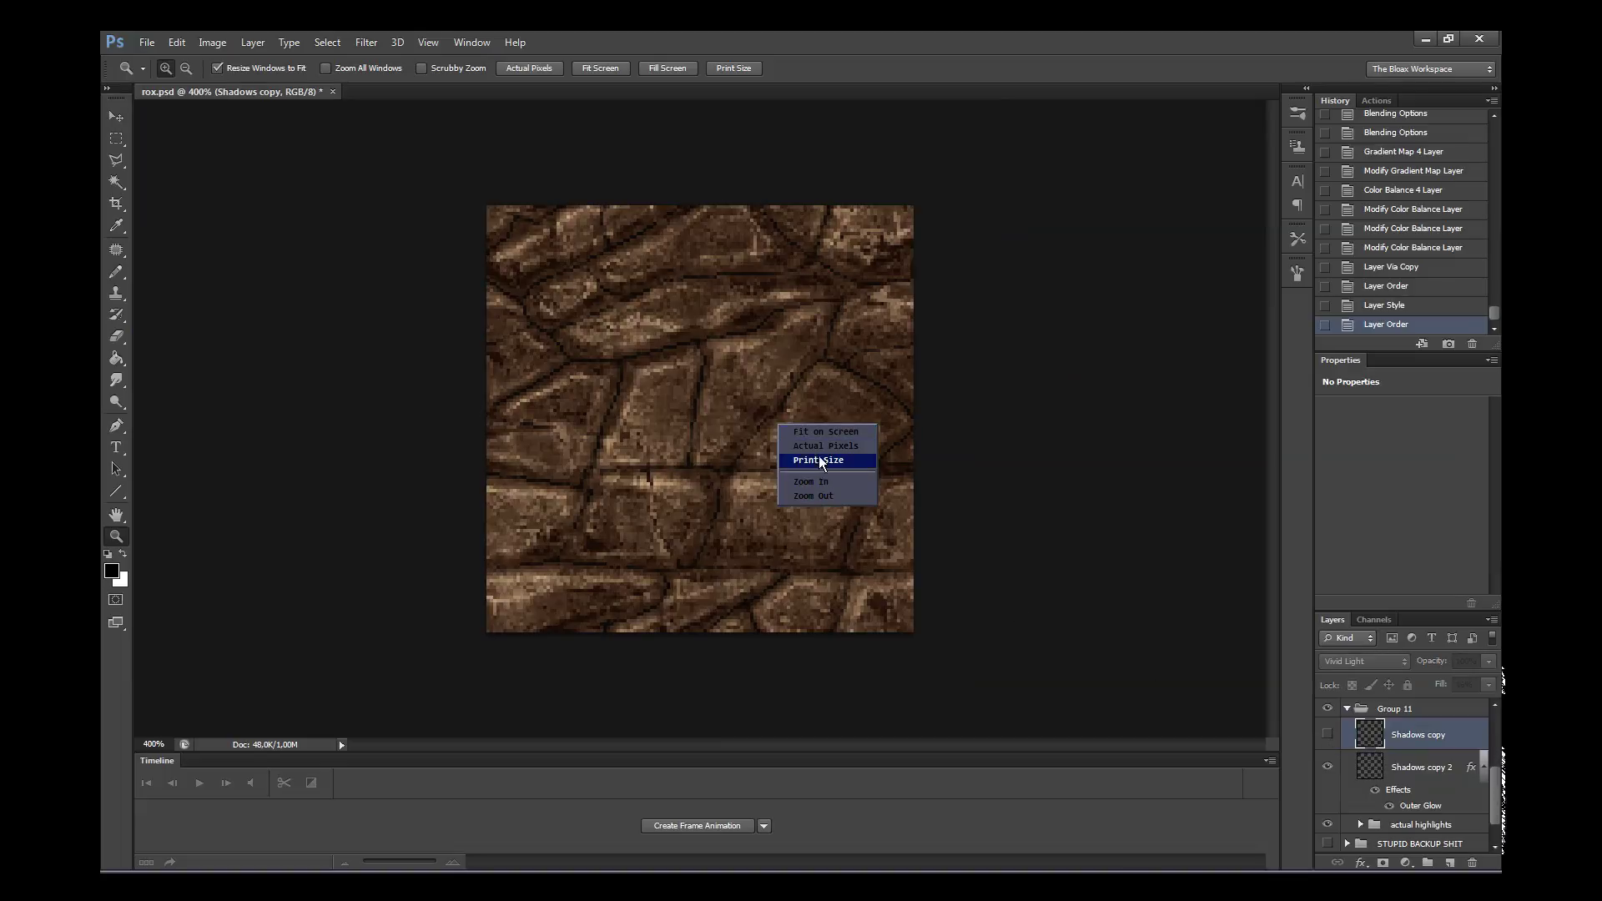
click(810, 451)
key(ctrl+plus)
key(ctrl+plus)
key(ctrl+plus)
click(1327, 734)
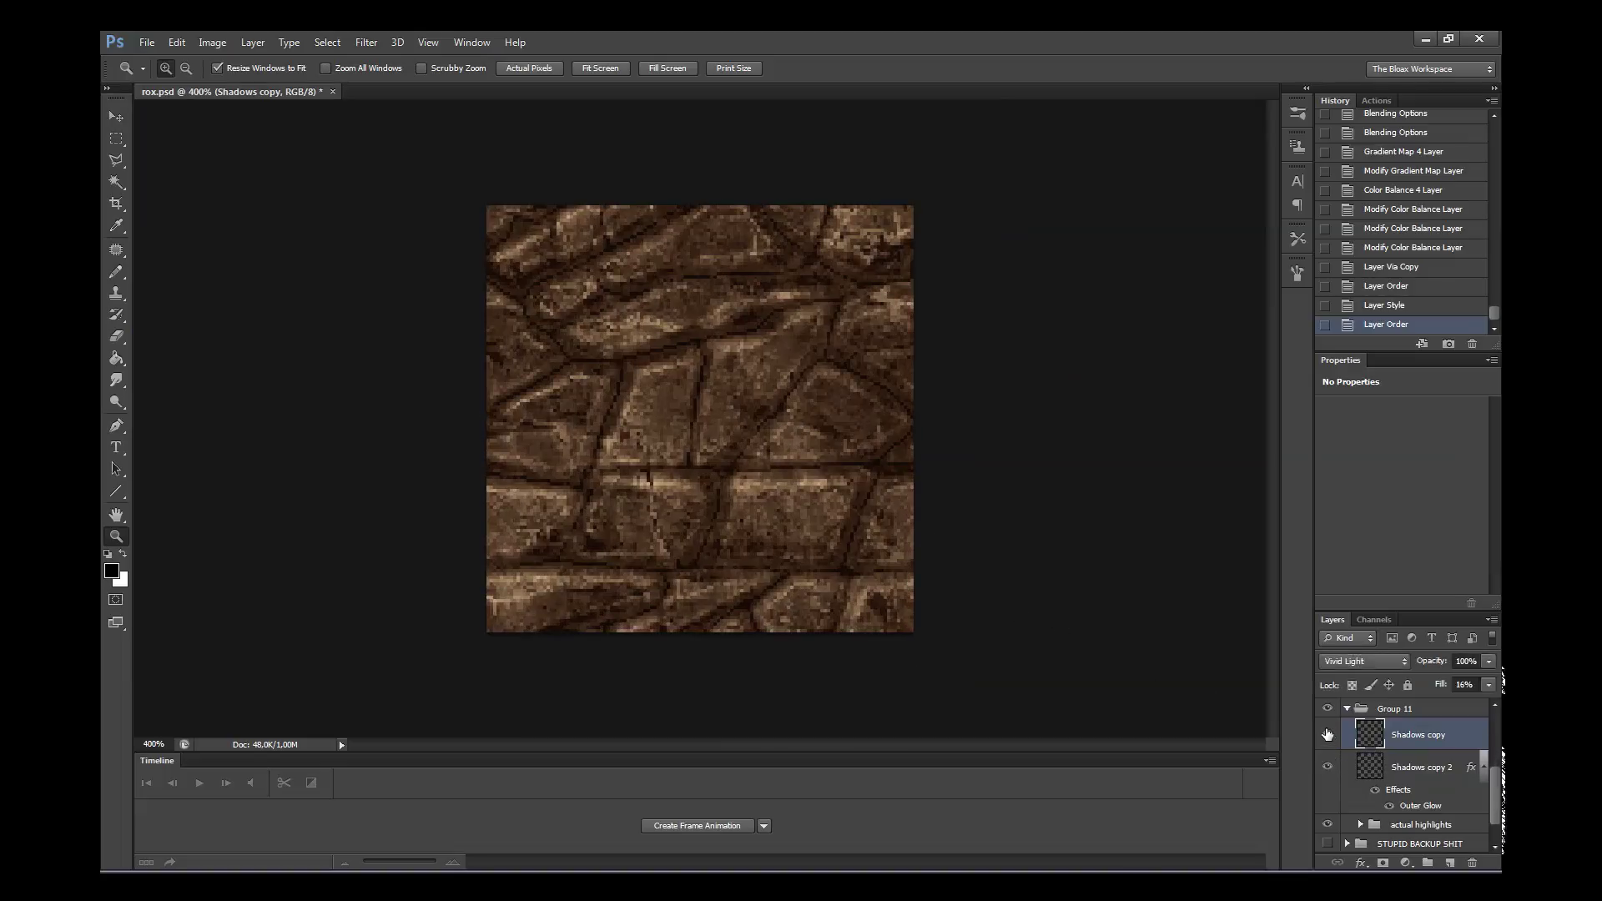
- Apply a Box Blur to Shadows copy 2 and fade it to about 70%
click(1384, 784)
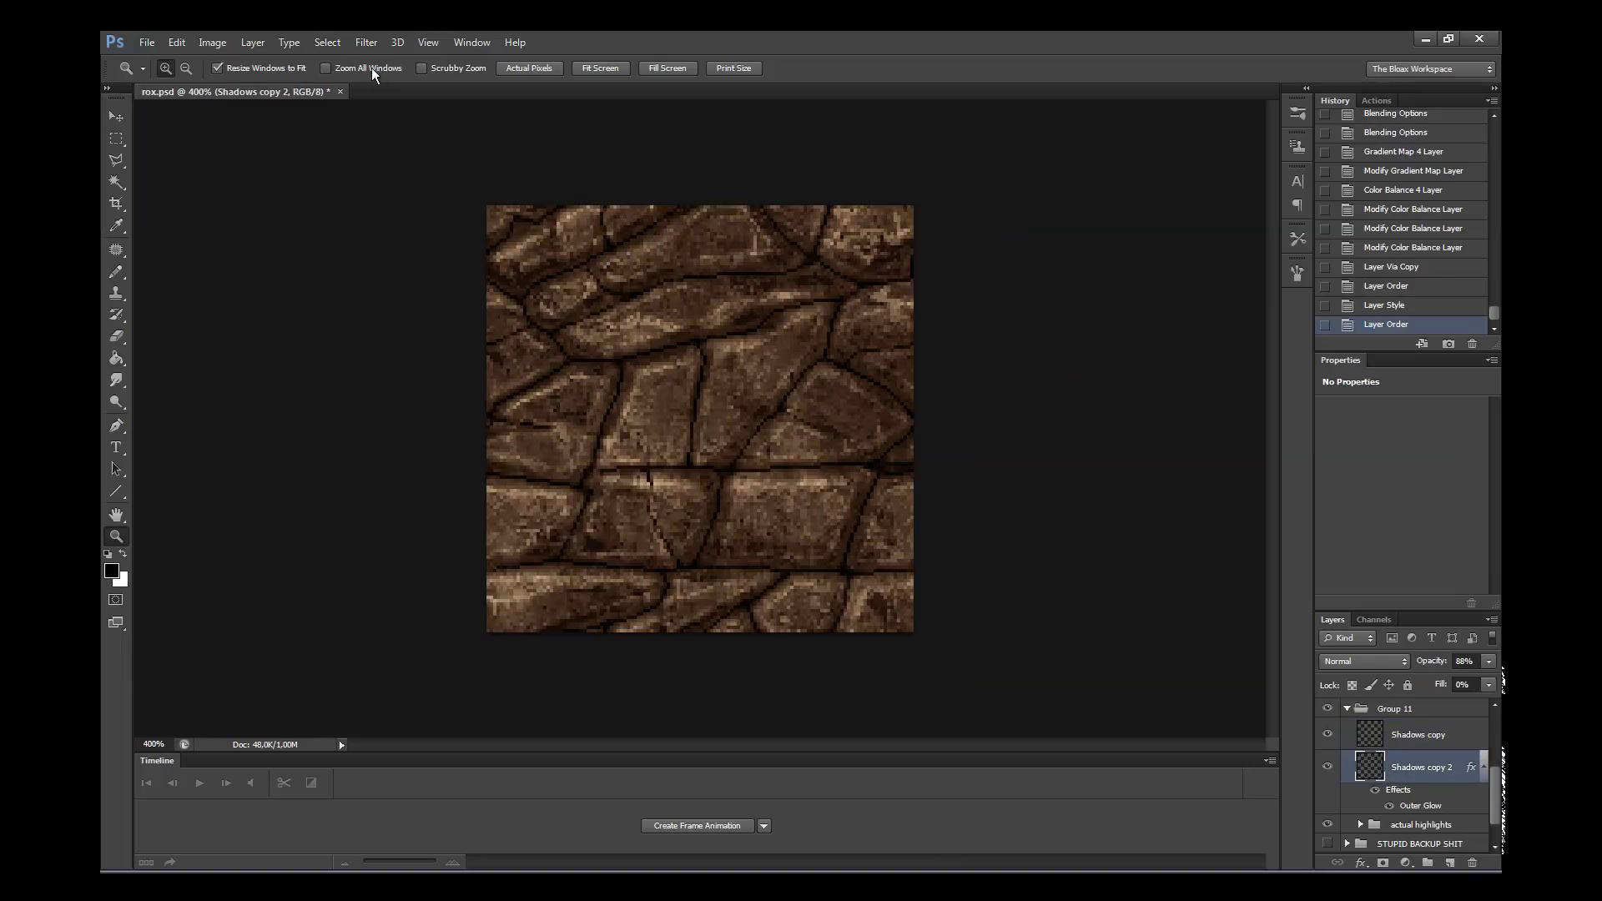
click(367, 42)
mouse_move(374, 197)
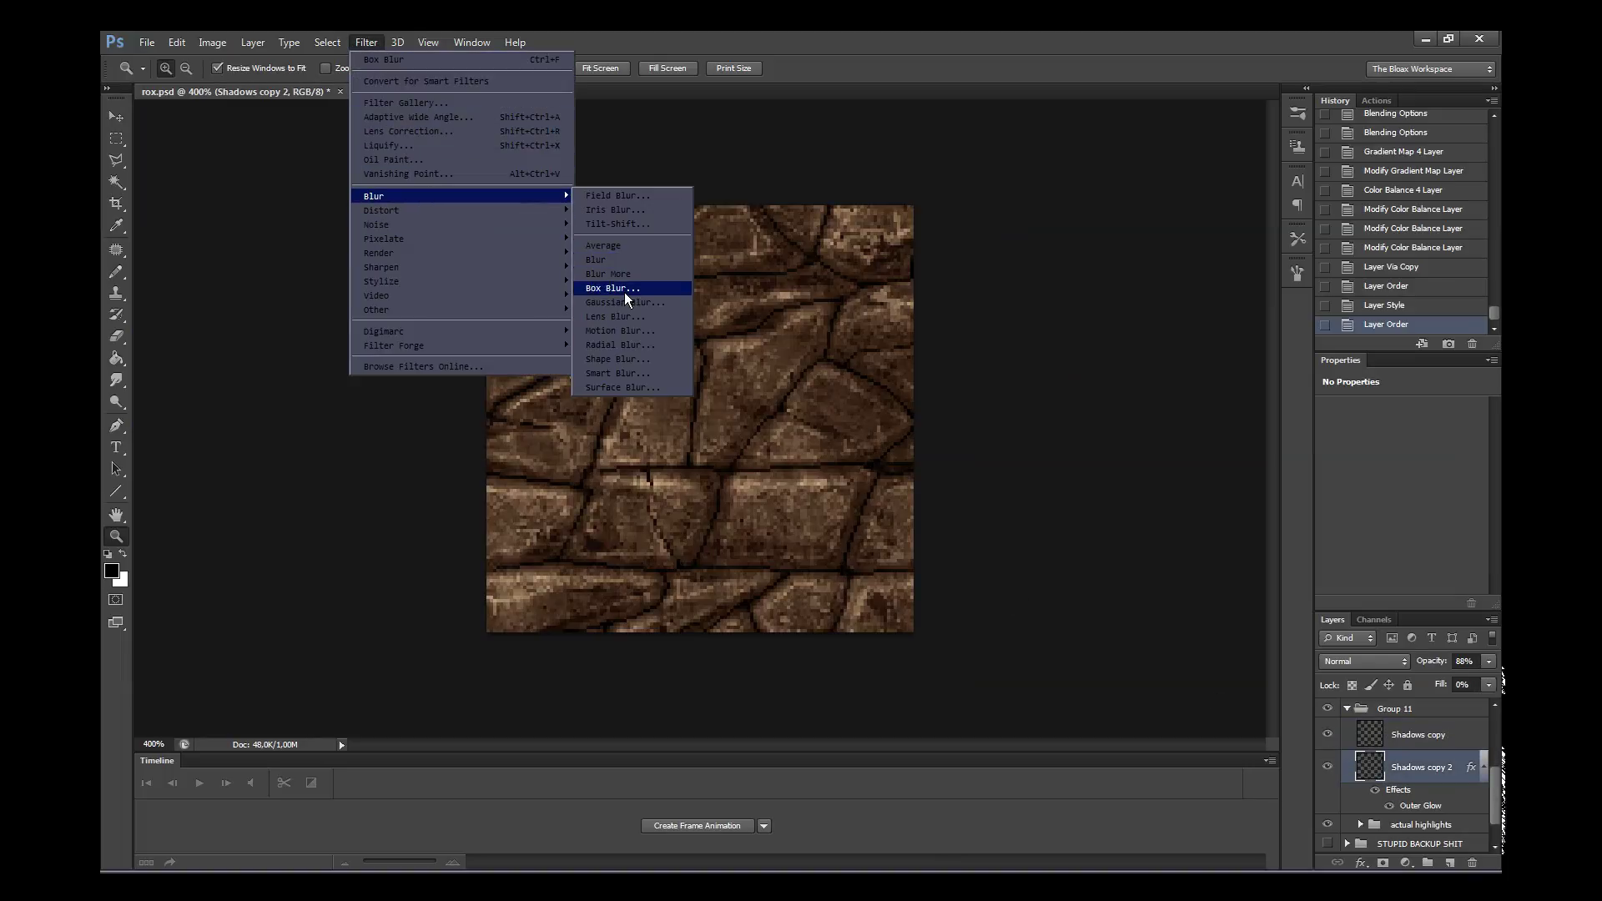
click(624, 290)
key(Return)
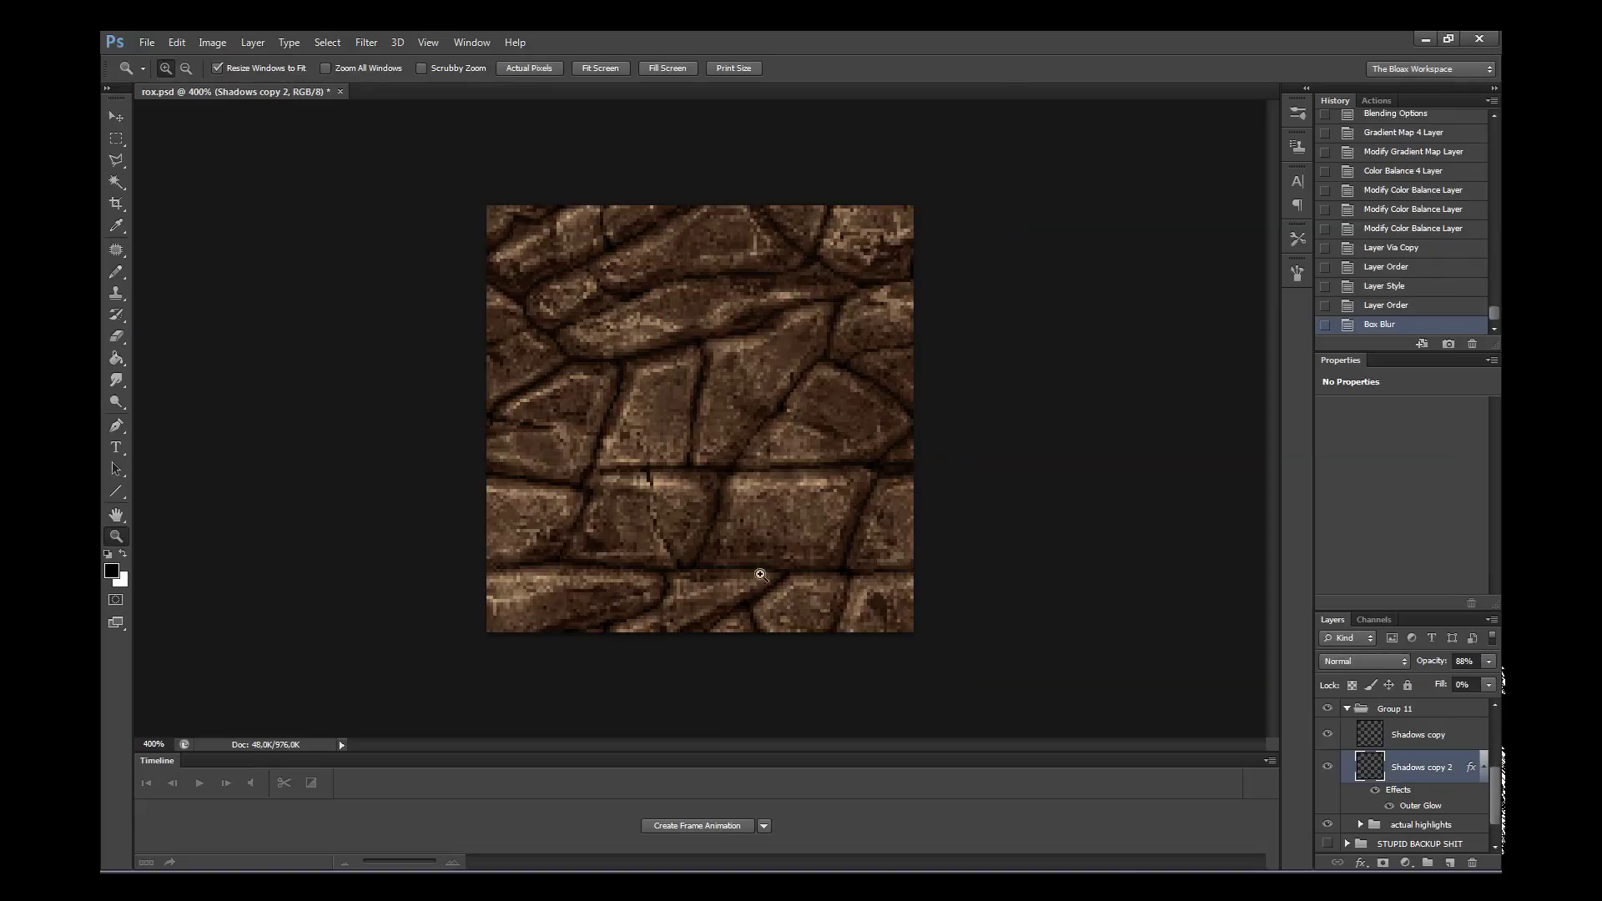
key(ctrl+plus)
key(ctrl+shift+f)
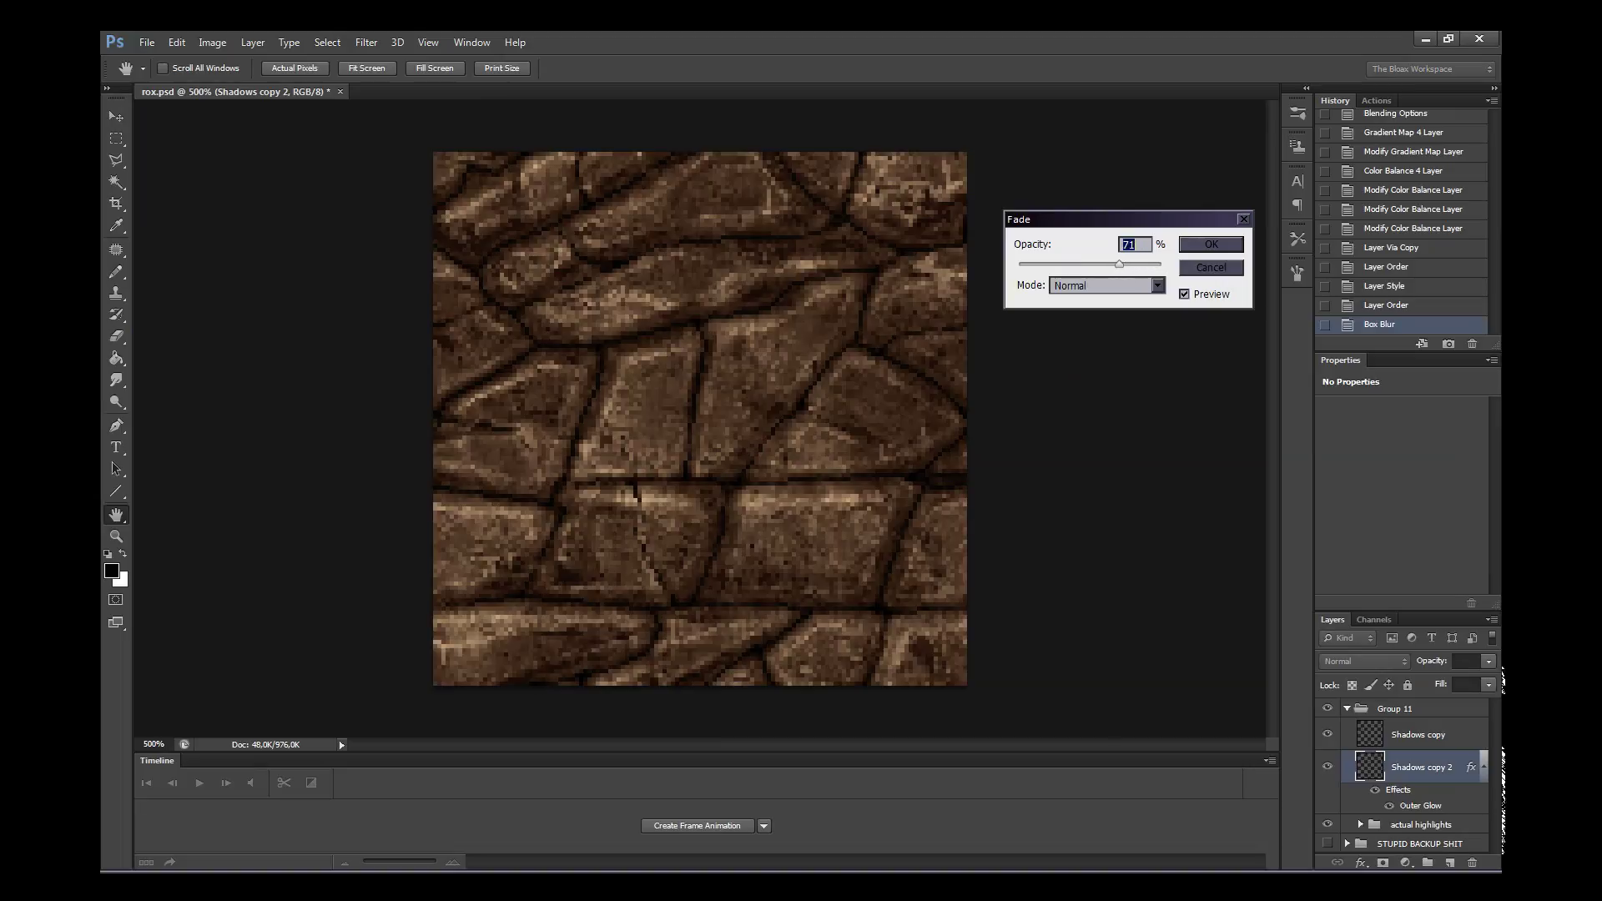
scroll(1134, 244, up, 20)
scroll(1133, 243, down, 6)
key(Return)
- Zoom in closer on the tile to inspect the softened cracks
key(z)
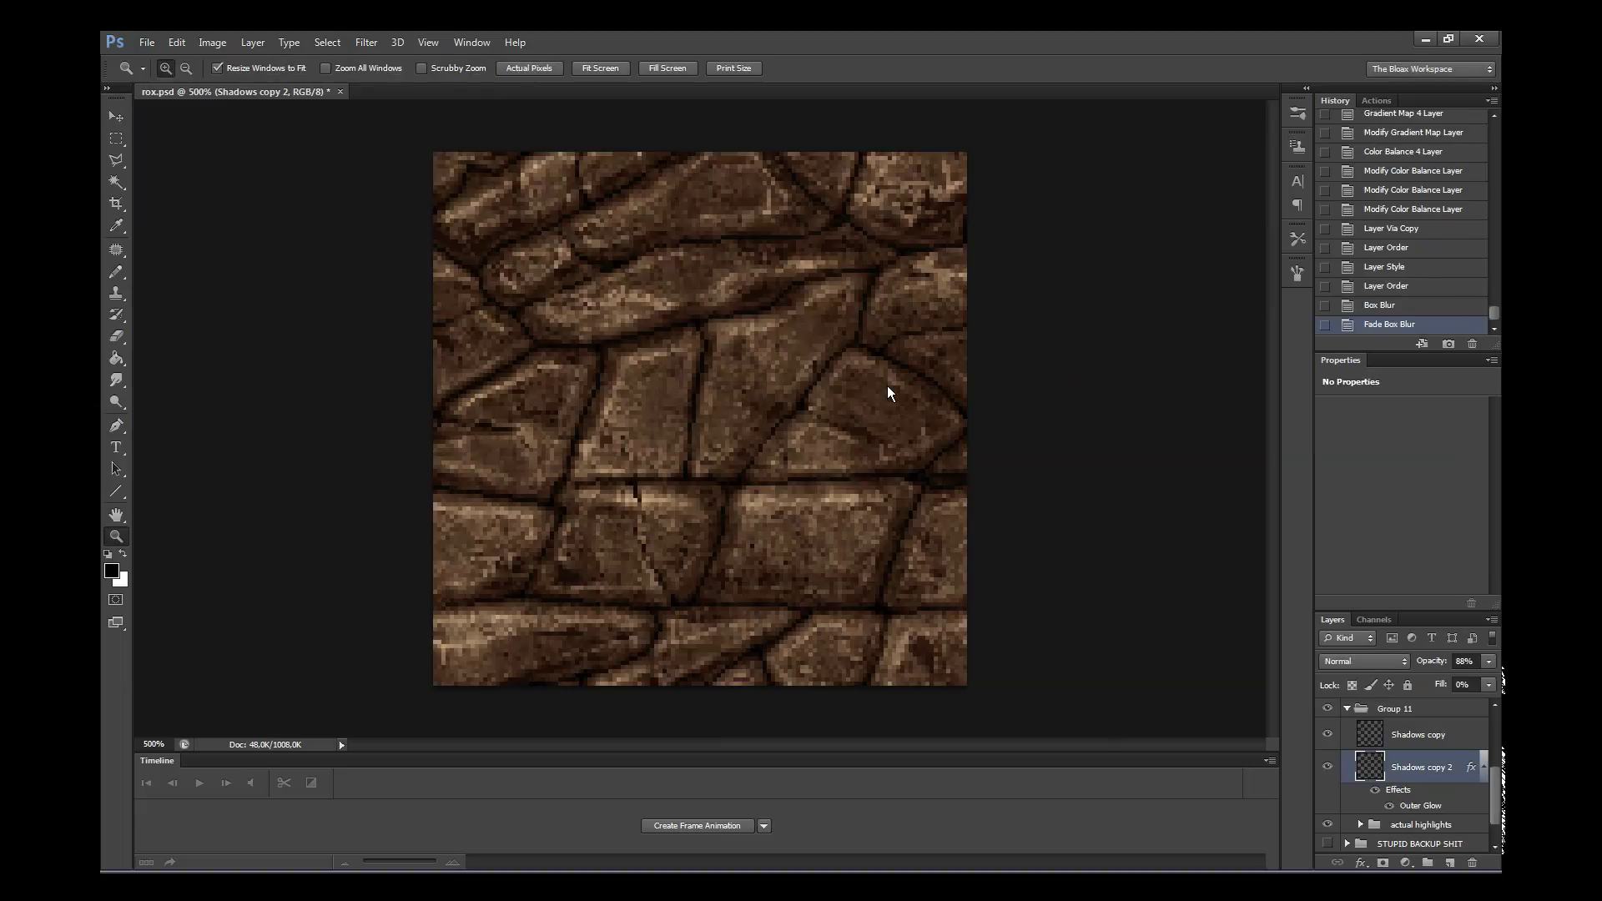
right_click(588, 484)
click(643, 508)
click(637, 475)
click(637, 475)
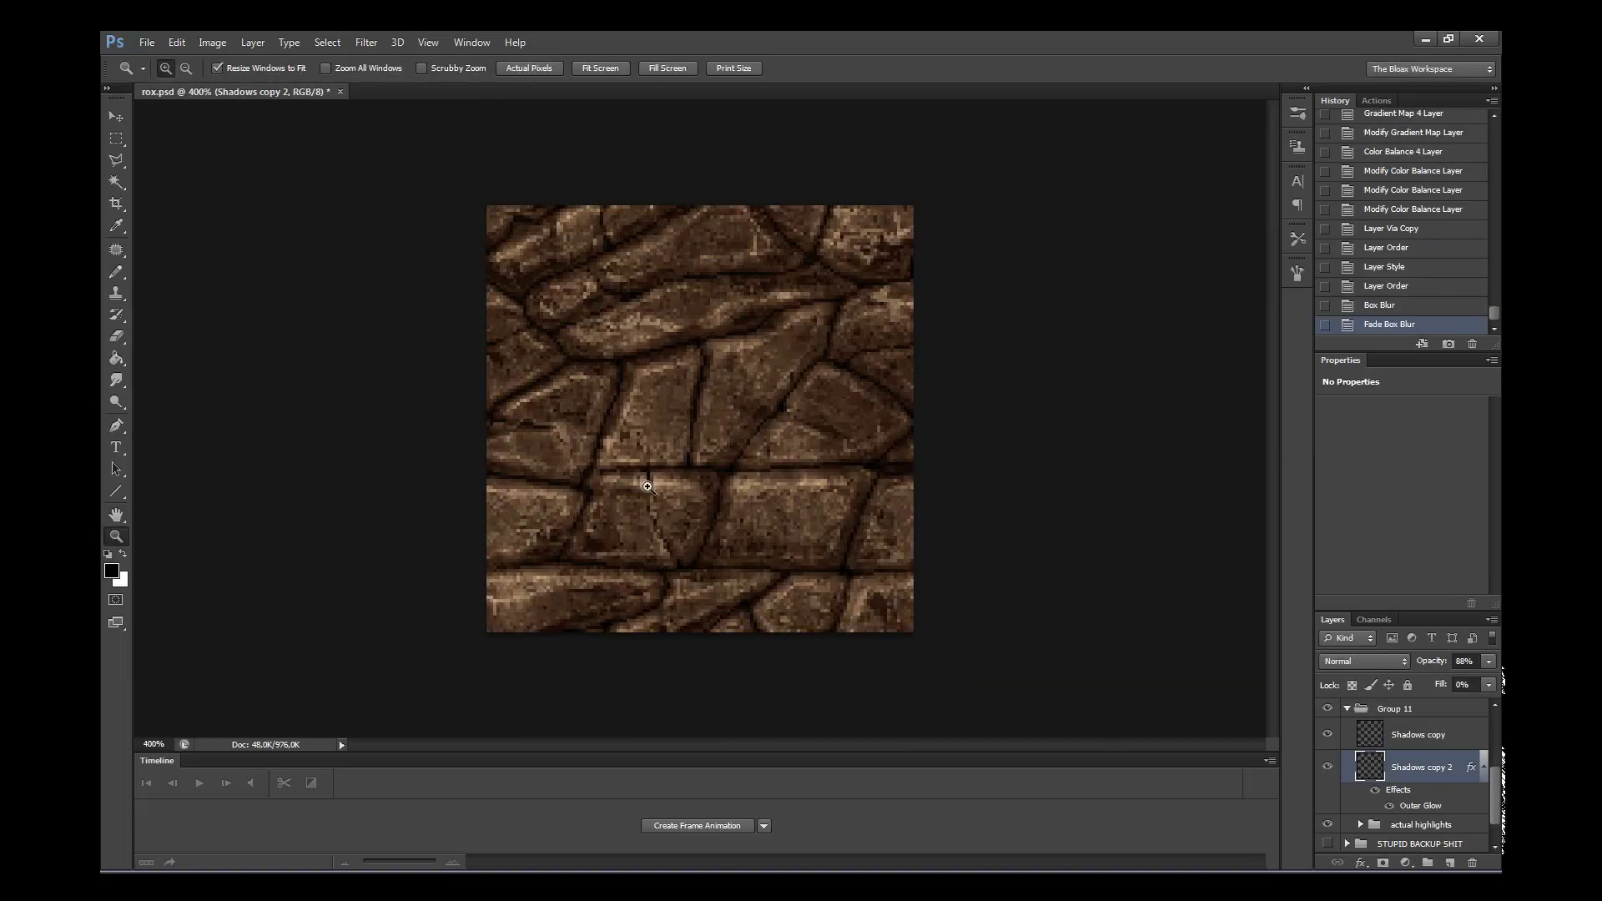
click(637, 475)
click(637, 475)
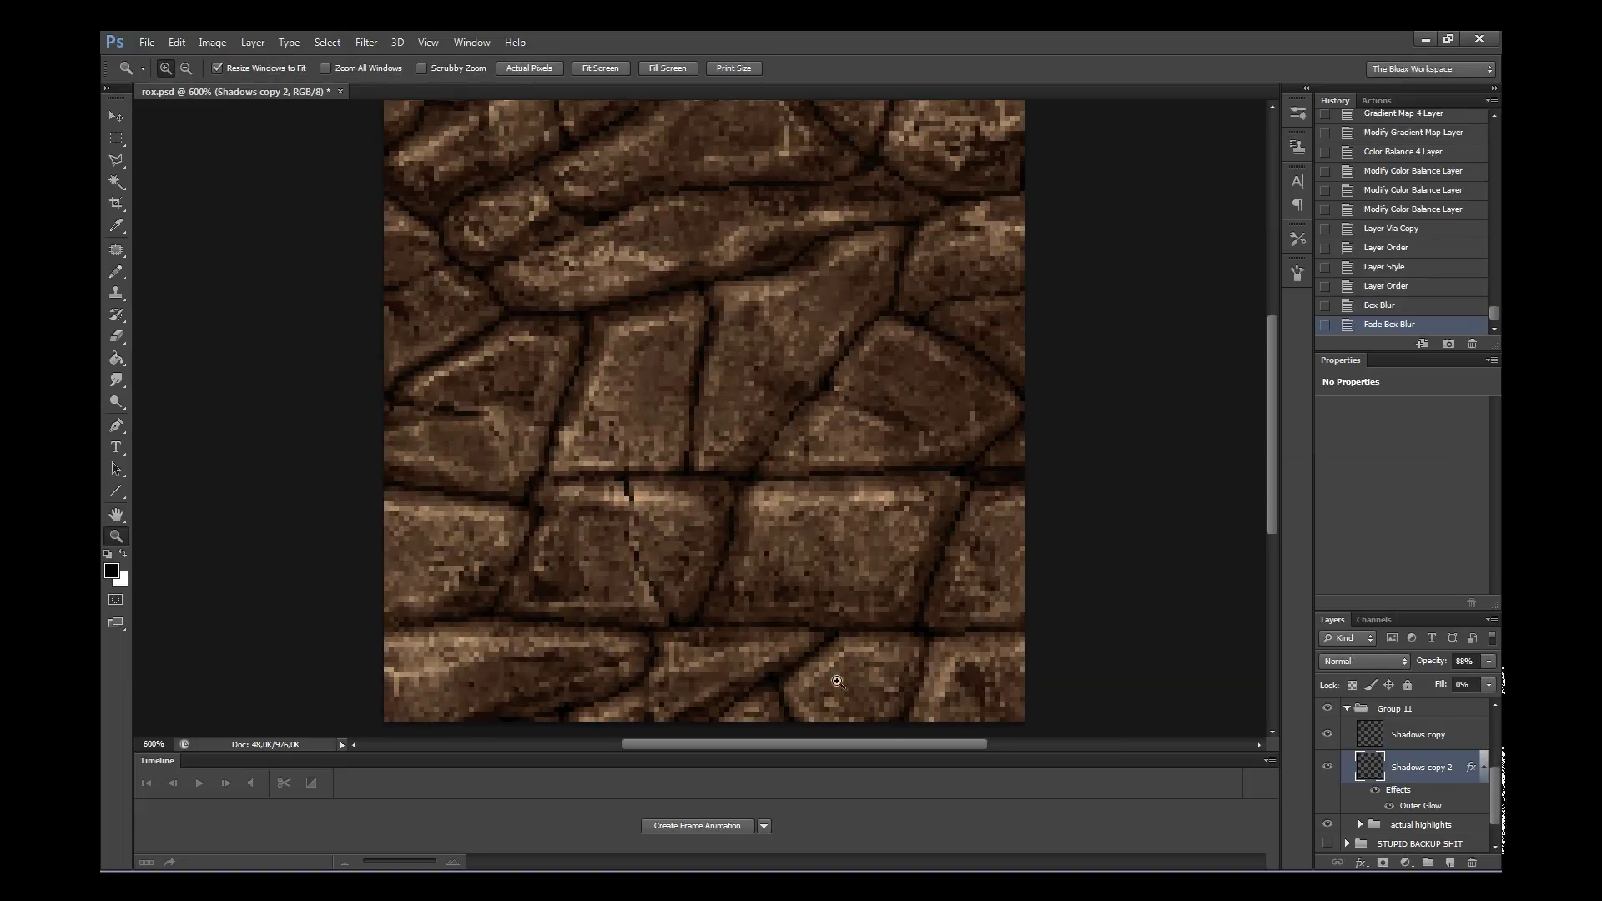
- Duplicate the backup Shadows layer above Group 11 as Shadows copy 3
click(1393, 709)
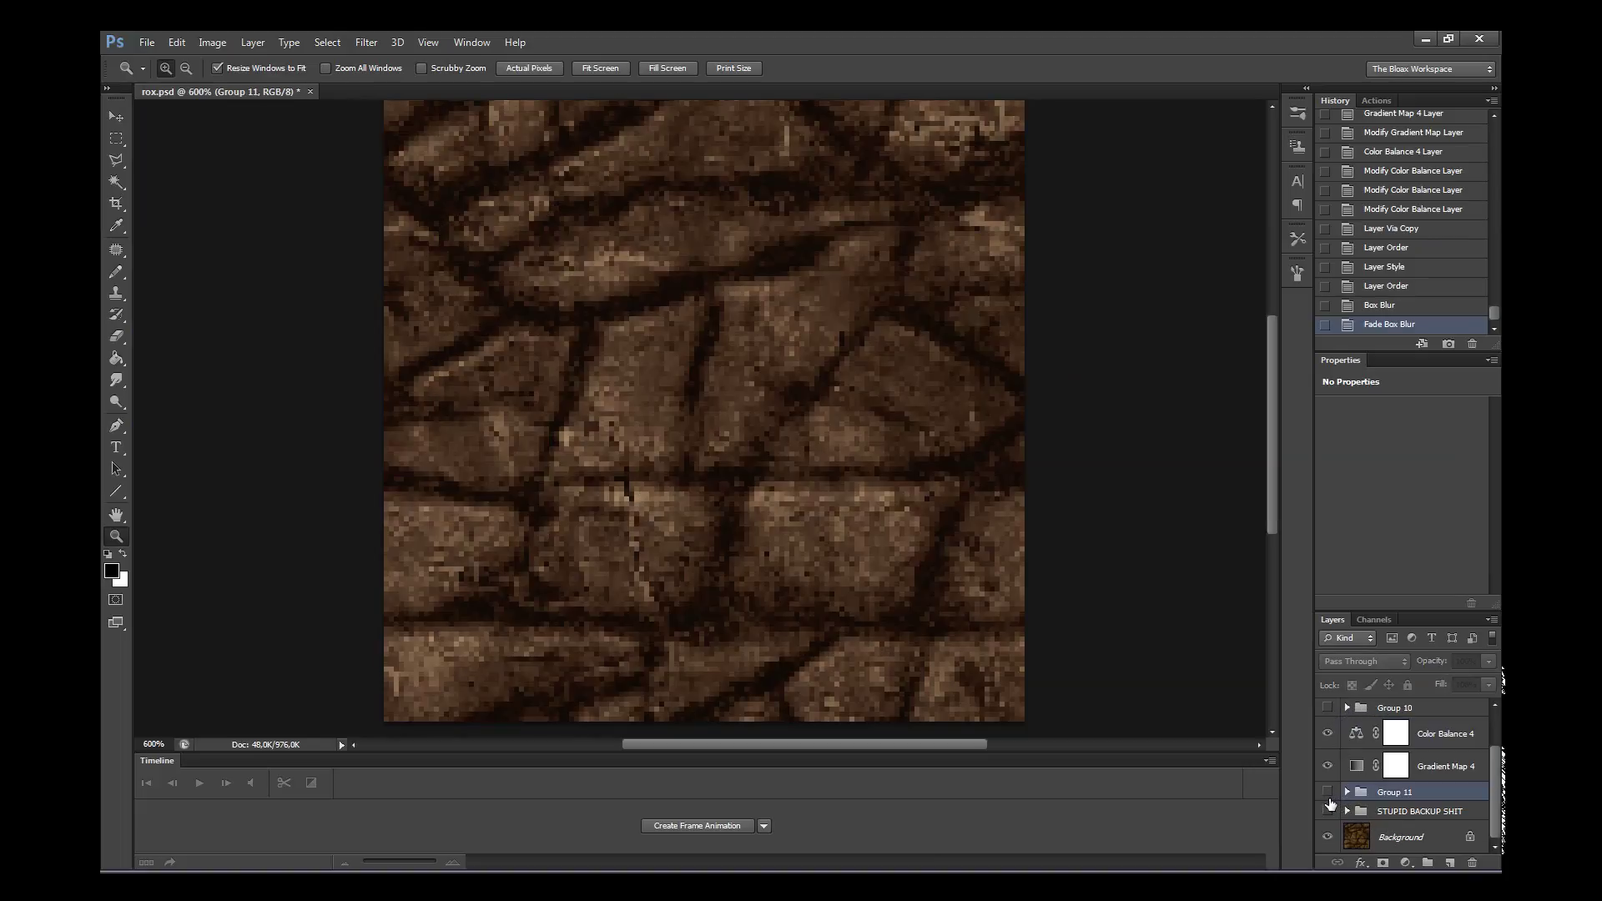
right_click(841, 576)
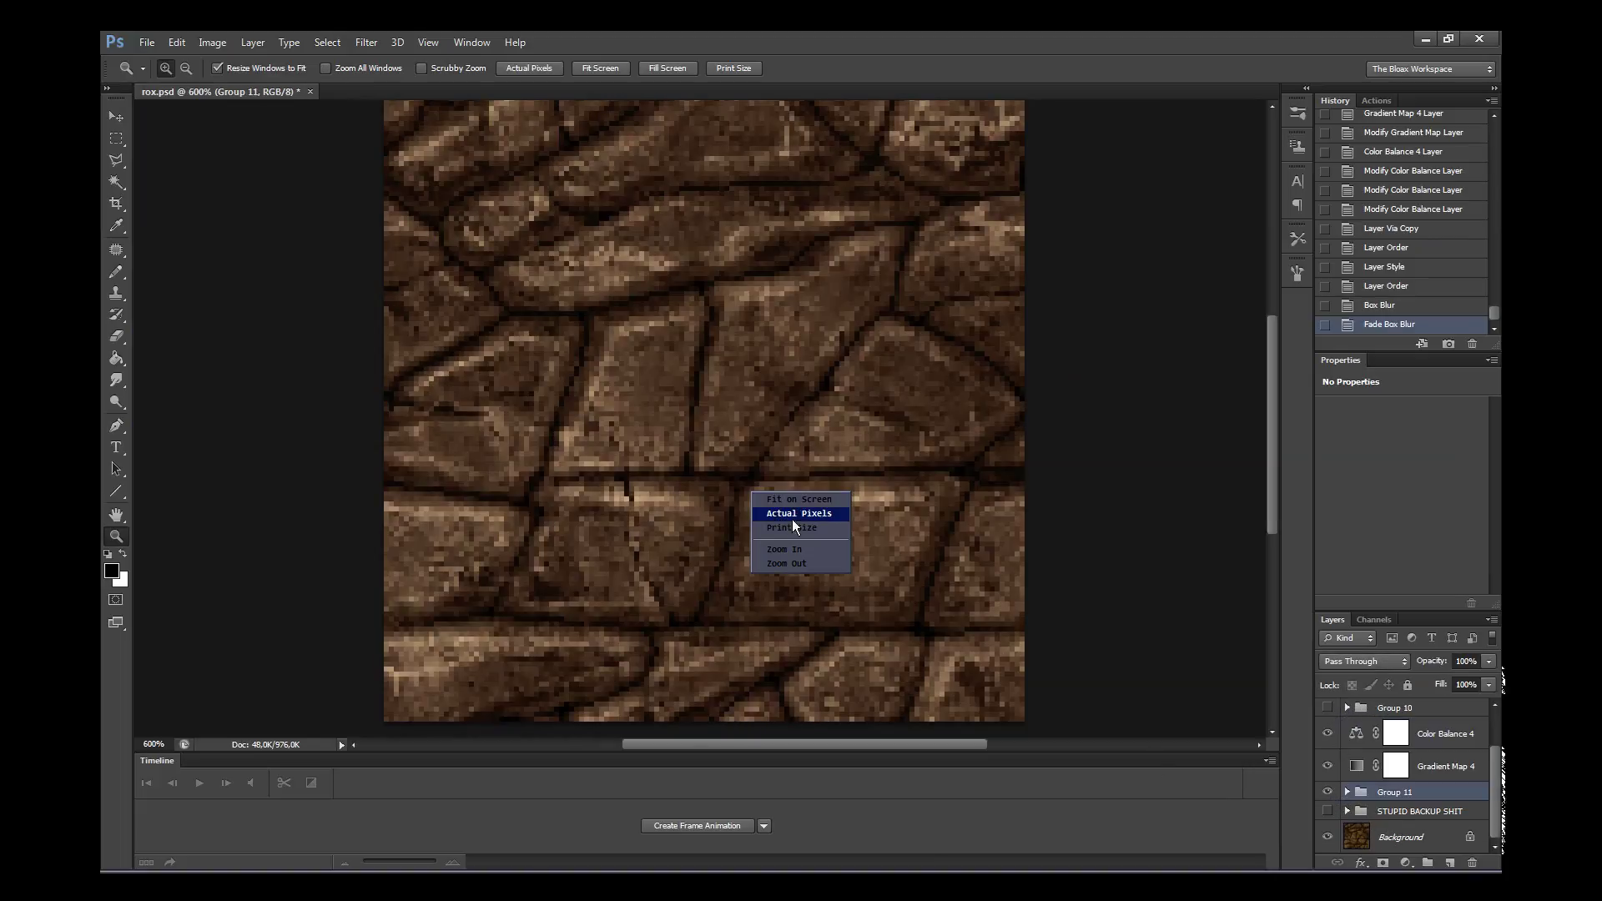
click(797, 534)
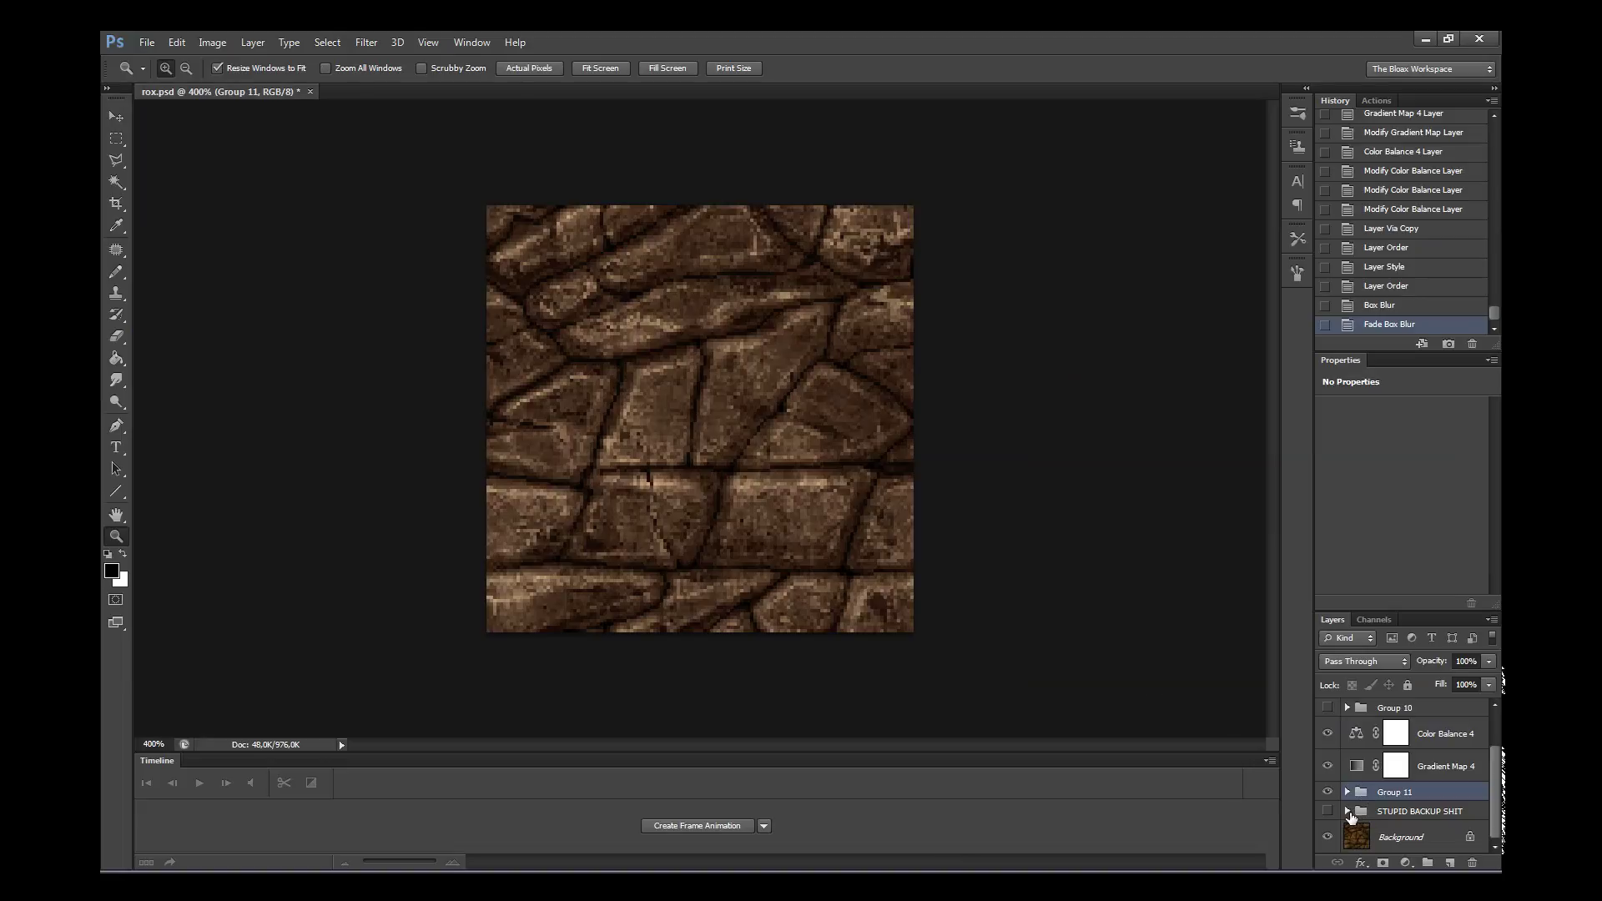
click(1347, 811)
click(1460, 814)
key(ctrl+j)
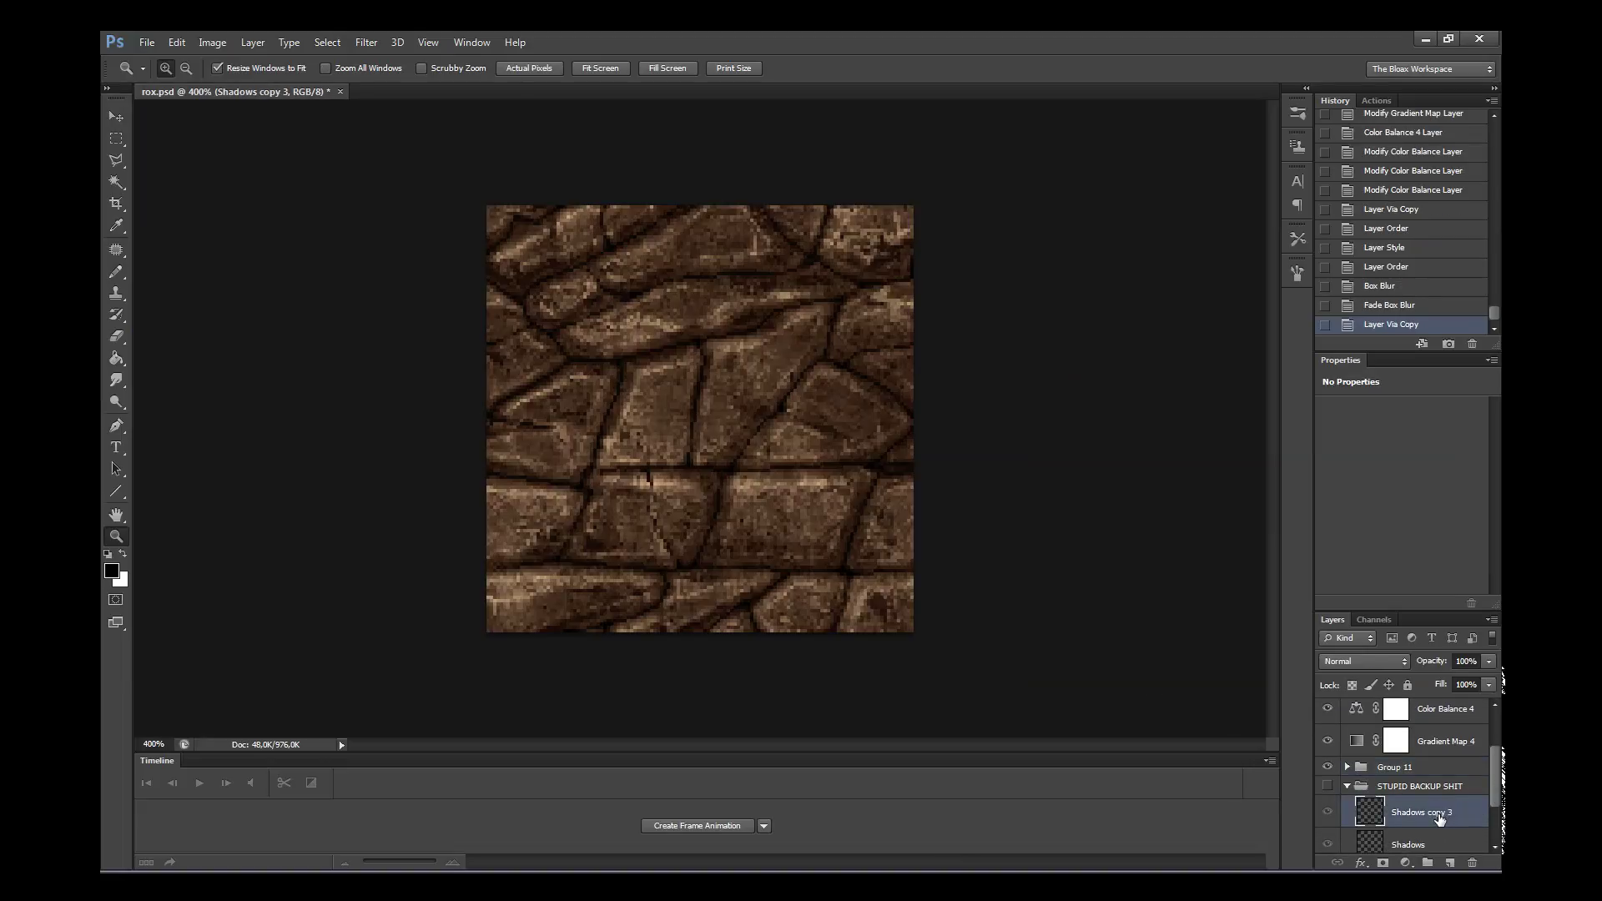
drag(1443, 813, 1409, 786)
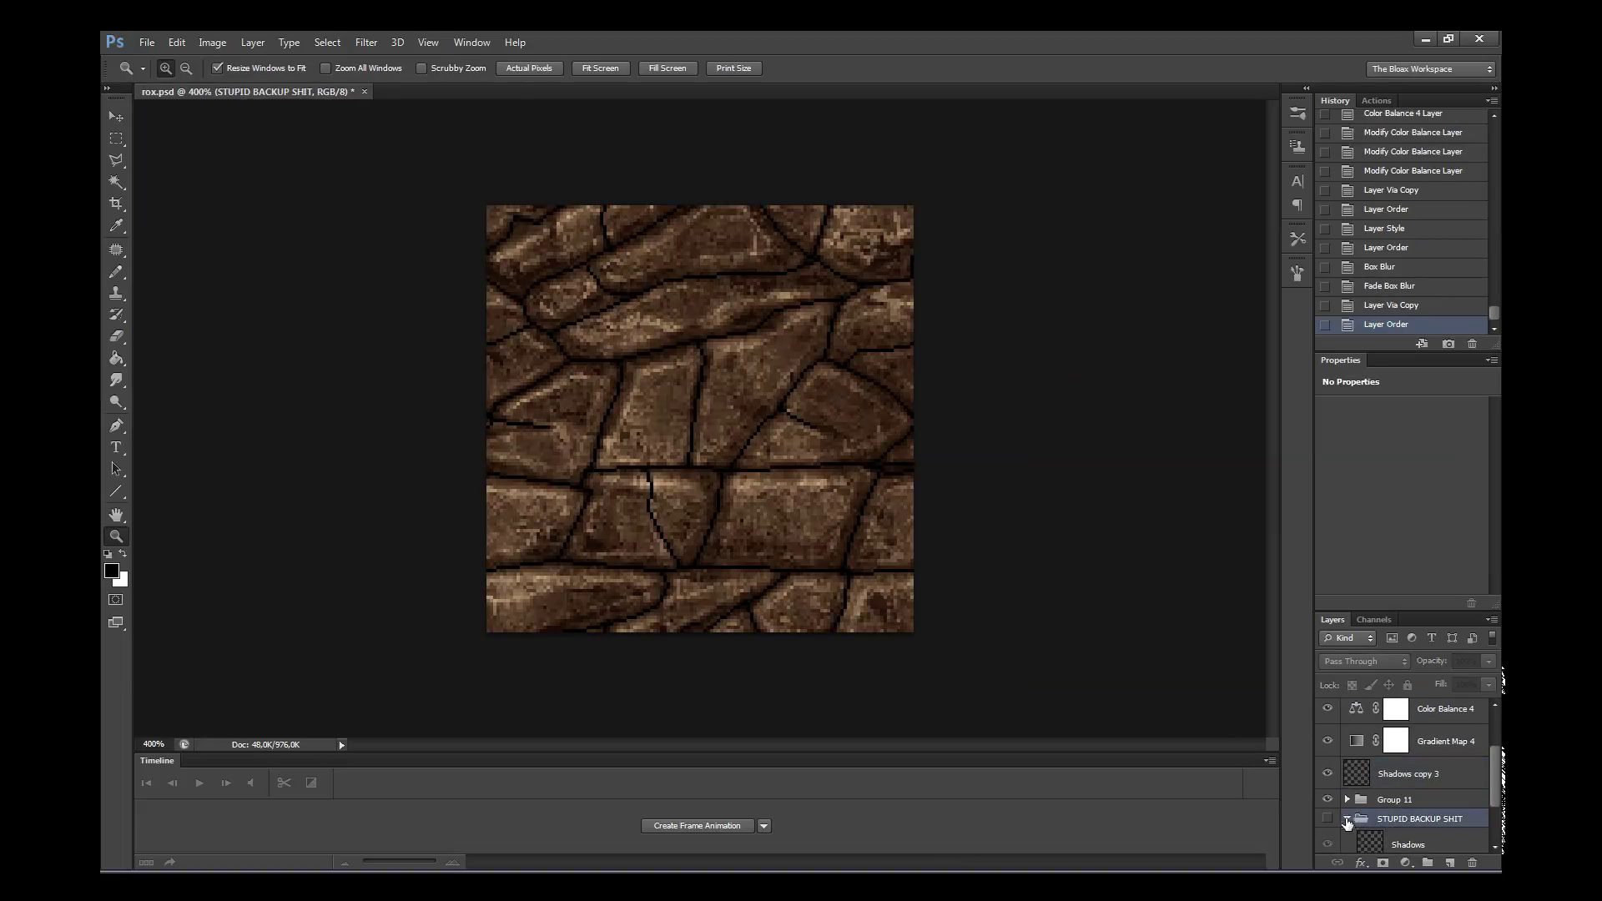
click(1346, 819)
- Toggle Shadows copy 3 and Group 11 to compare, leaving Shadows copy 3 visible
click(1327, 776)
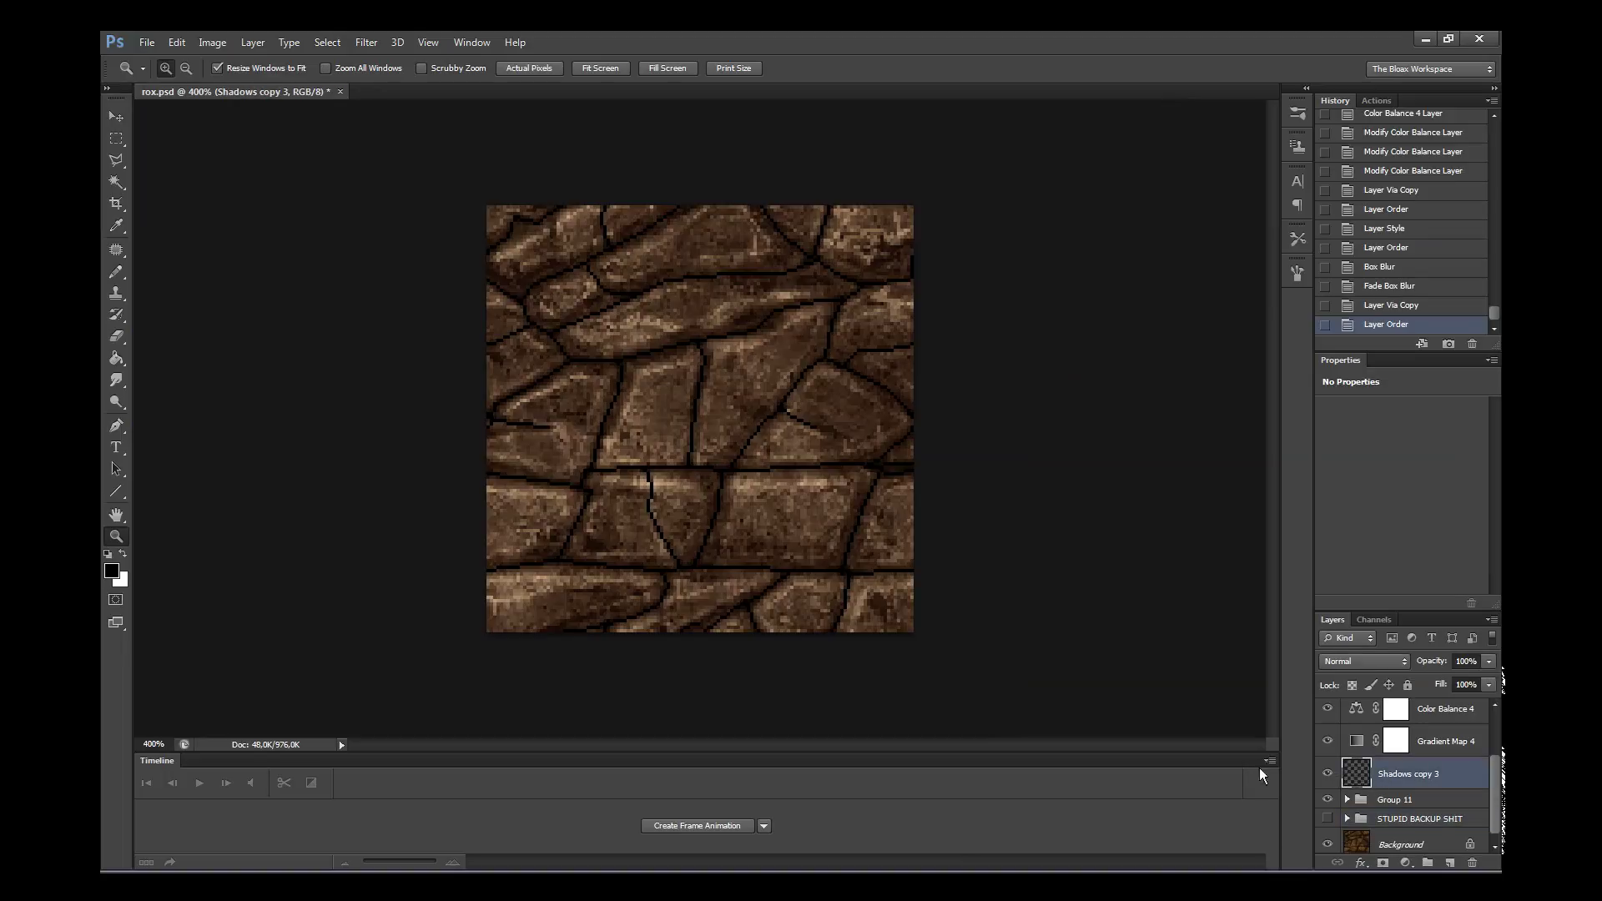
click(1326, 799)
click(1327, 800)
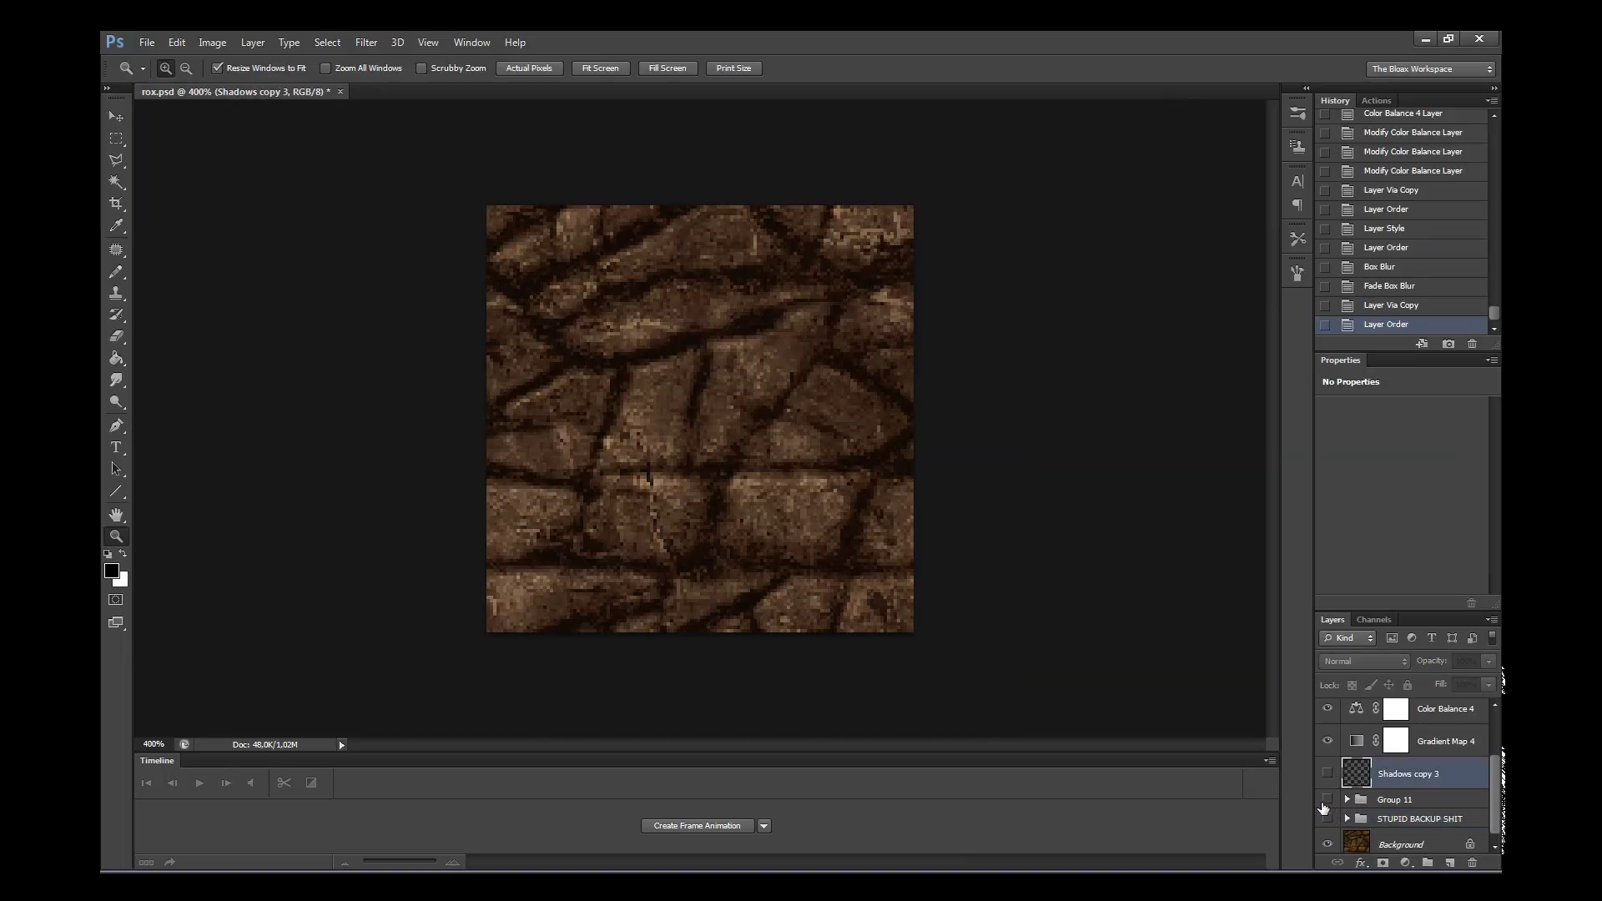
click(1326, 800)
click(1326, 799)
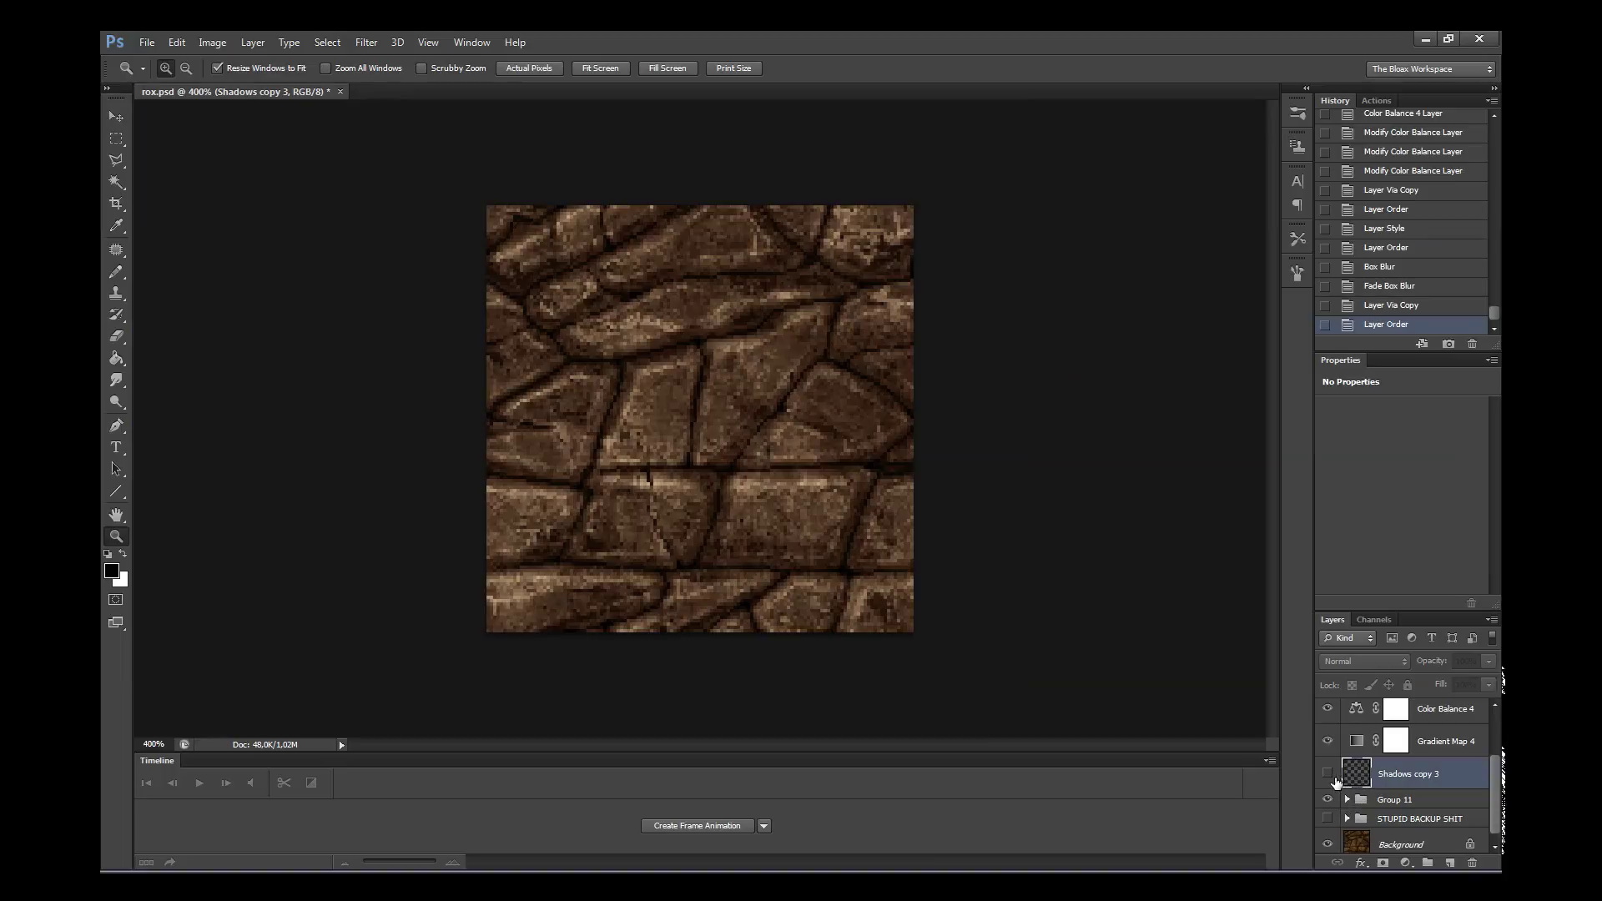
click(1328, 774)
- Set Shadows copy 3 fill to 0 and add an Outer Bevel Bevel & Emboss
double_click(1465, 776)
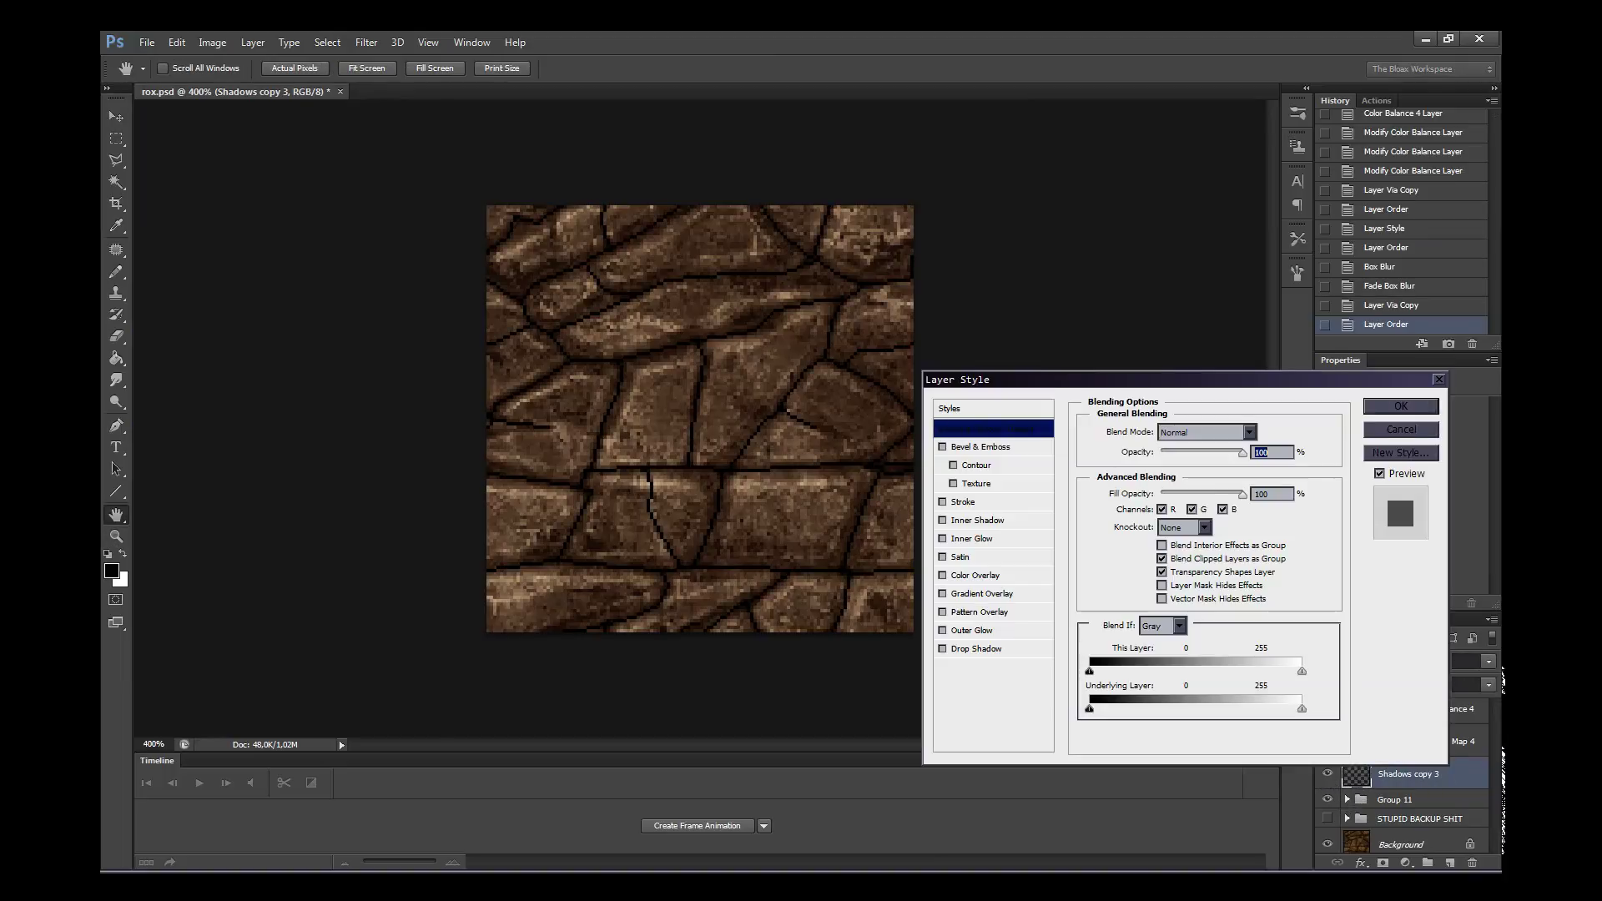
key(Tab)
text(0)
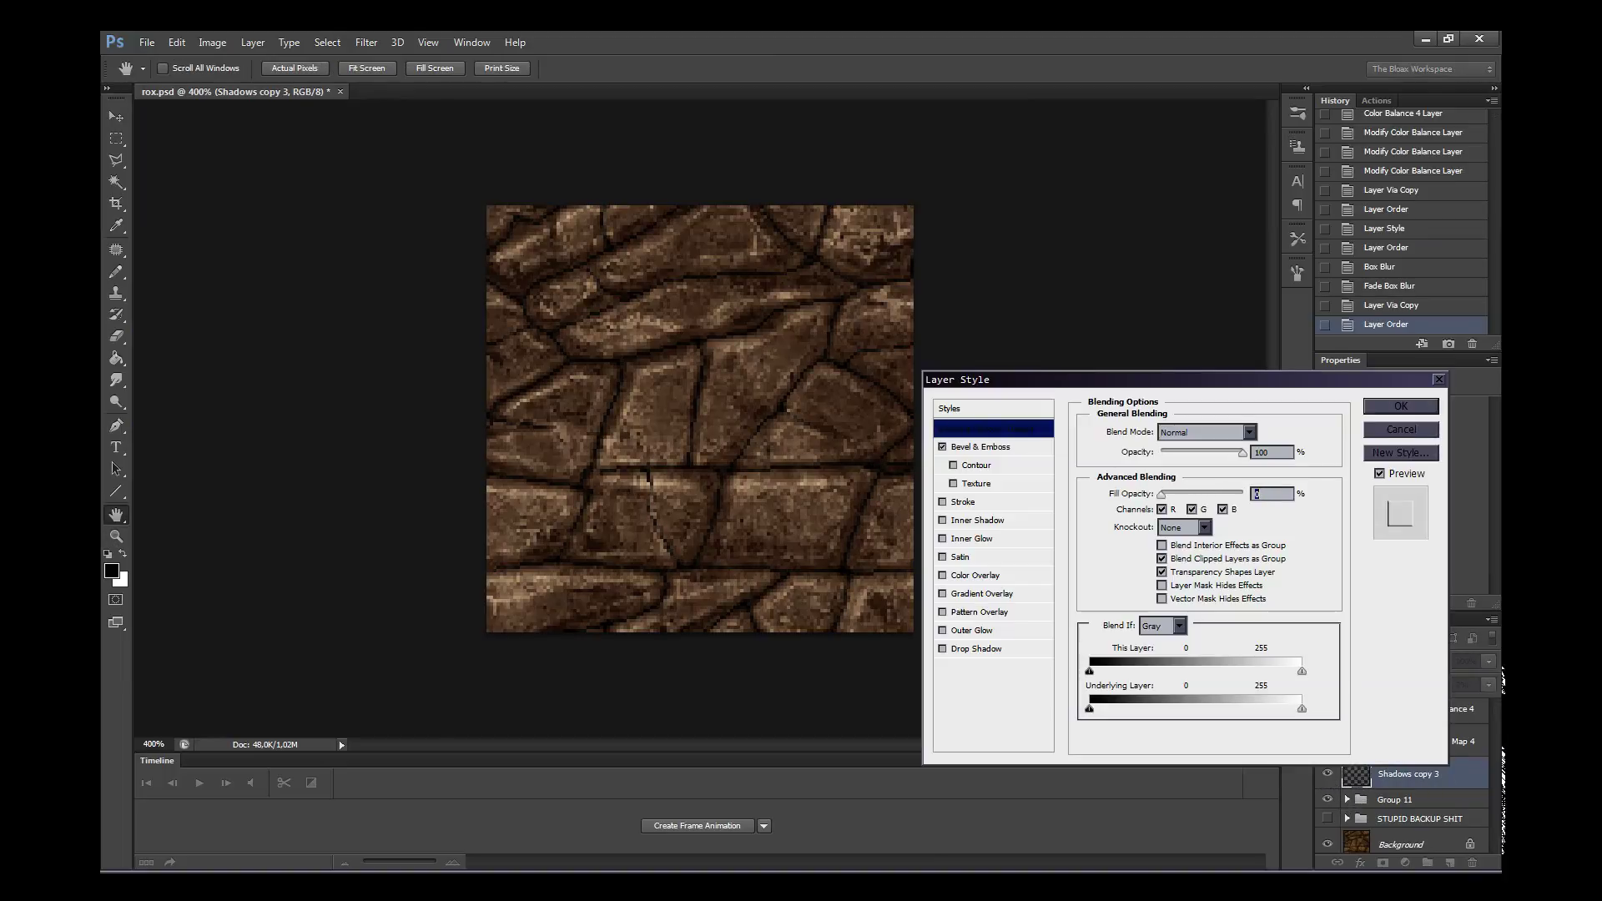
click(980, 446)
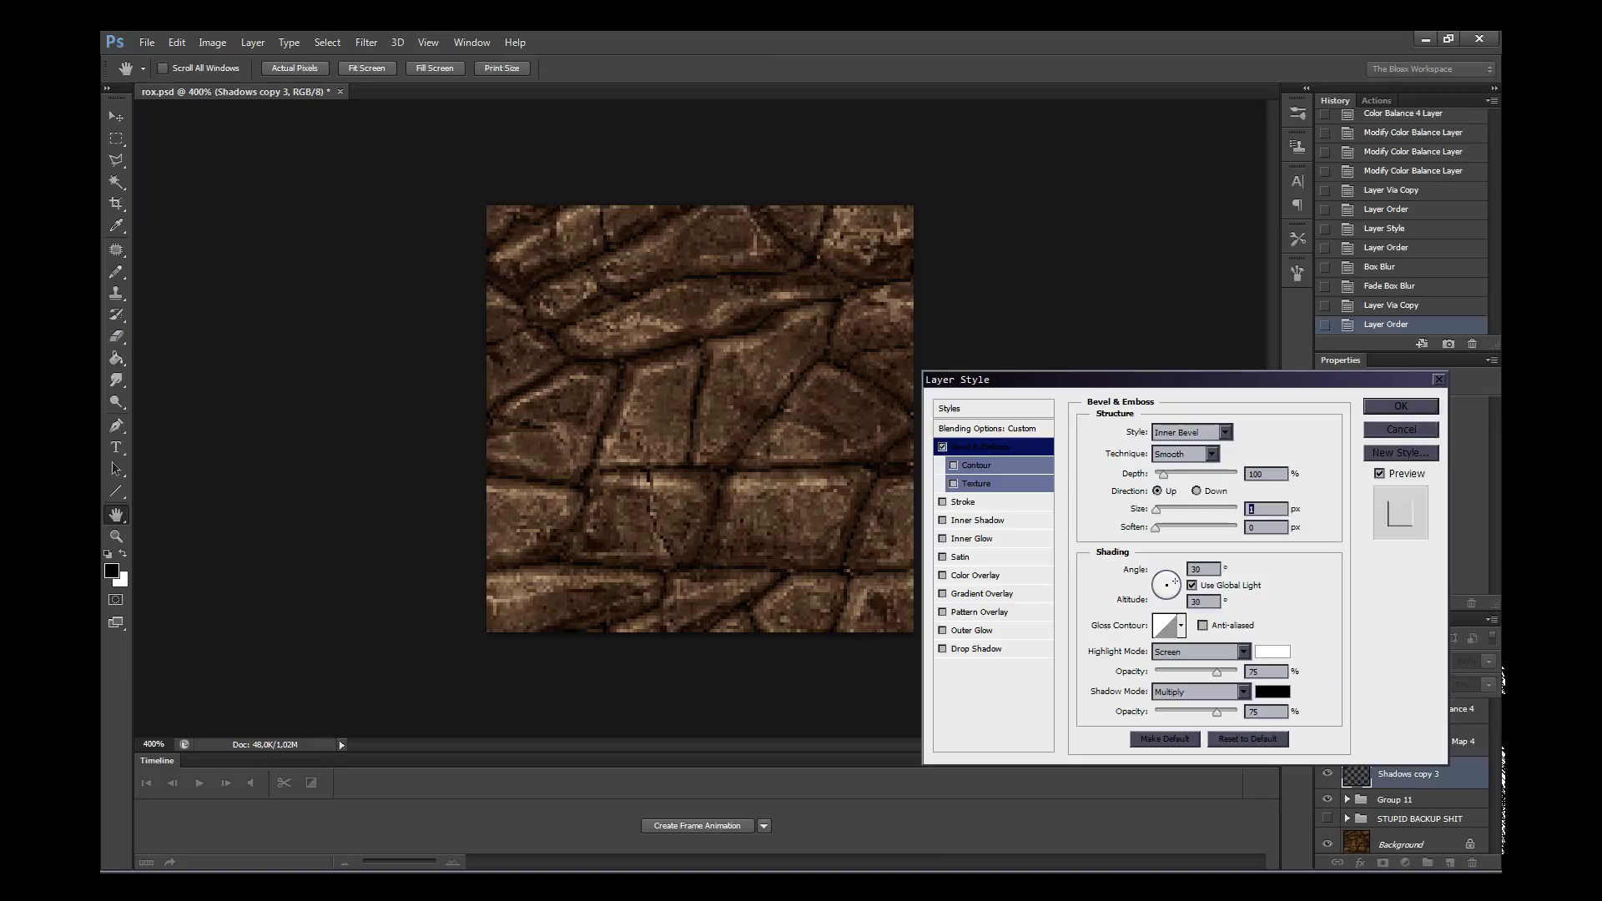
text(38)
click(1191, 432)
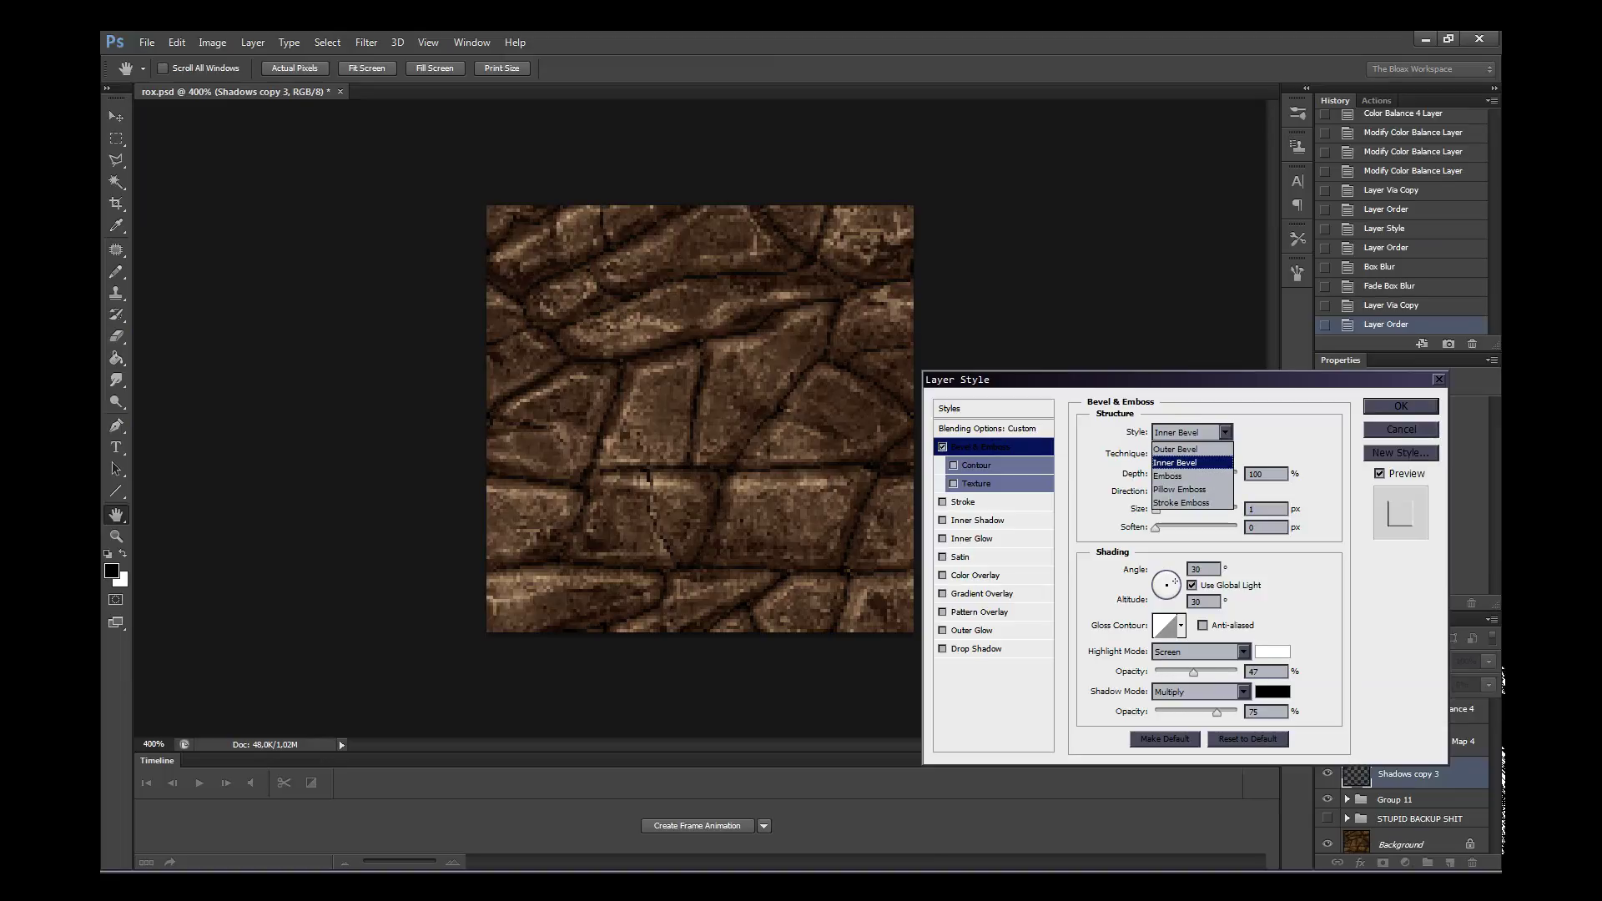
click(1184, 448)
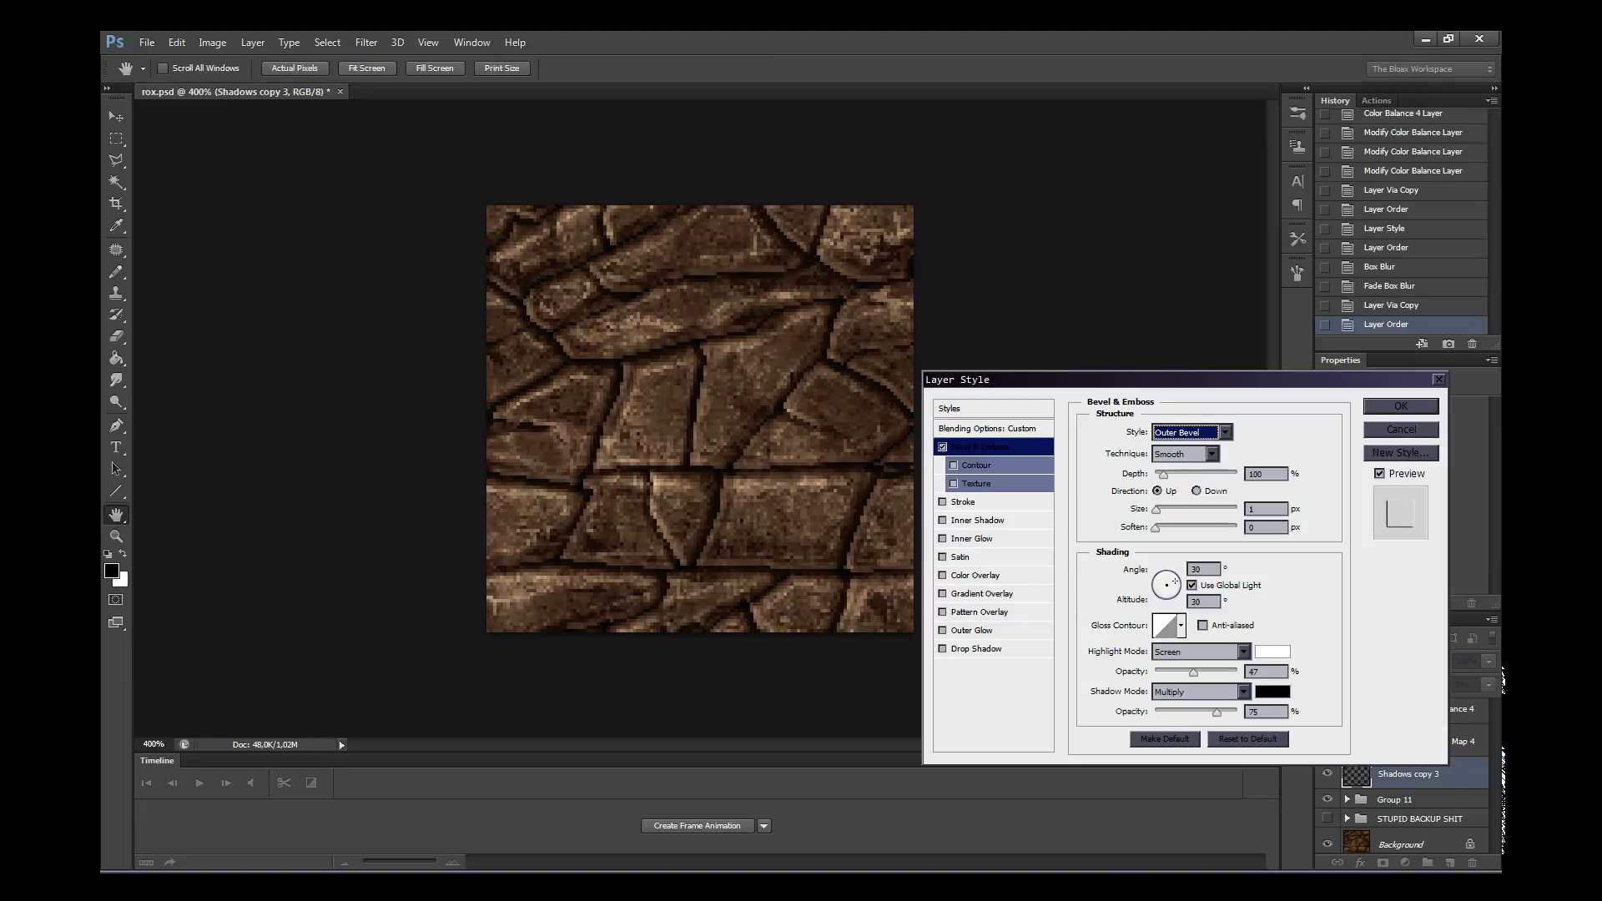
- Turn off Use Global Light and adjust the bevel angle and altitude to 63
click(1191, 585)
mouse_move(1176, 582)
mouse_down()
mouse_move(1163, 577)
mouse_move(1172, 592)
mouse_up()
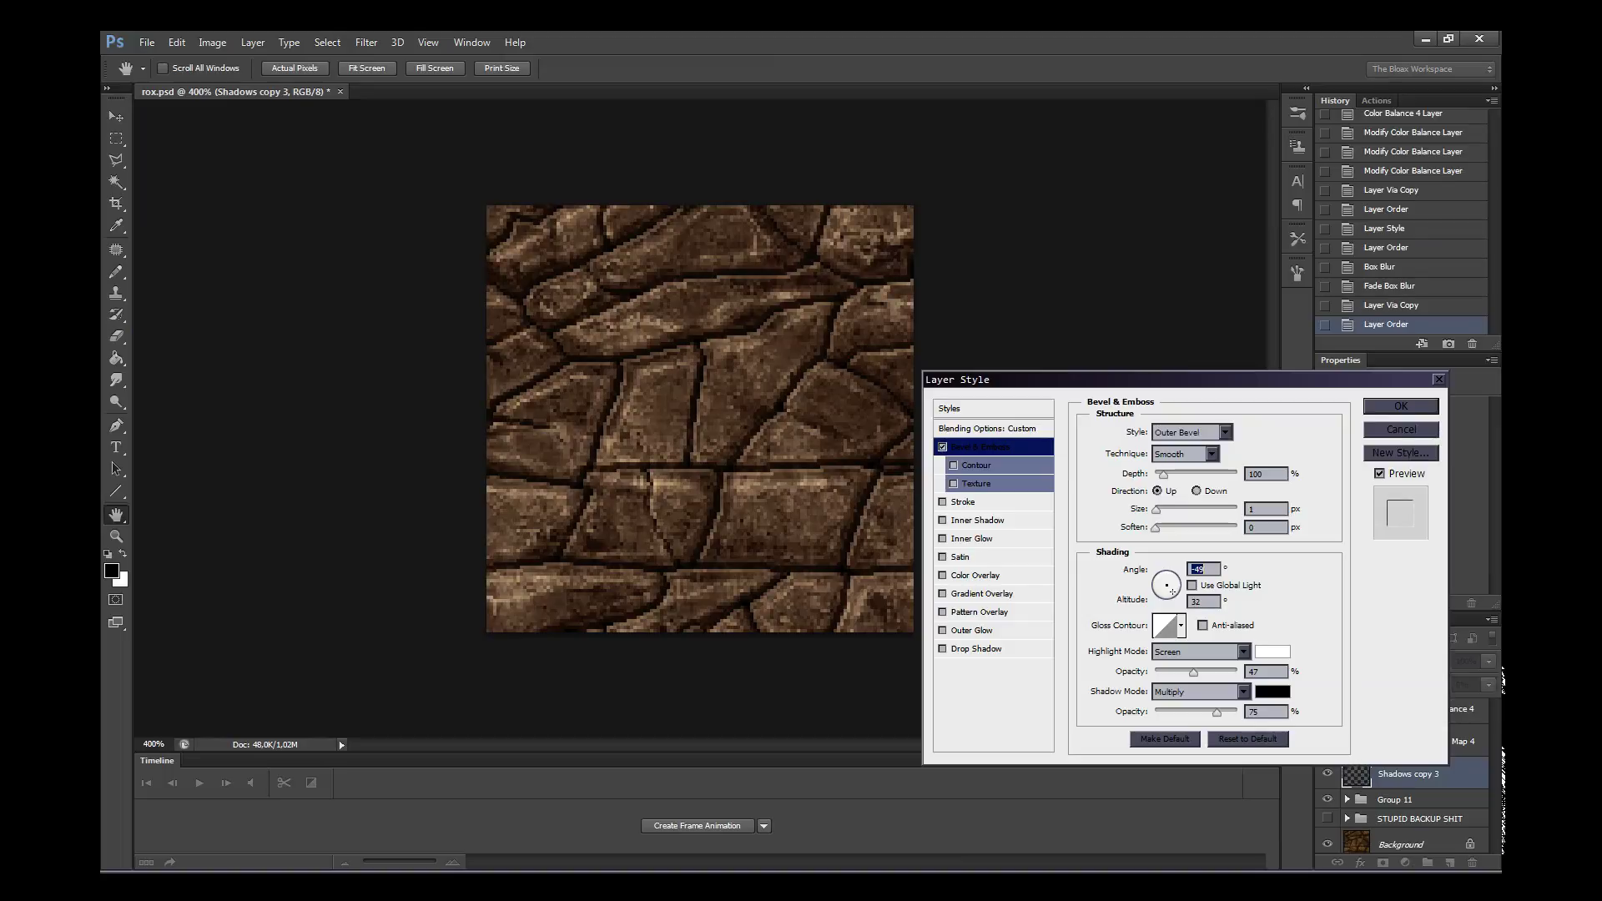
key(Up)
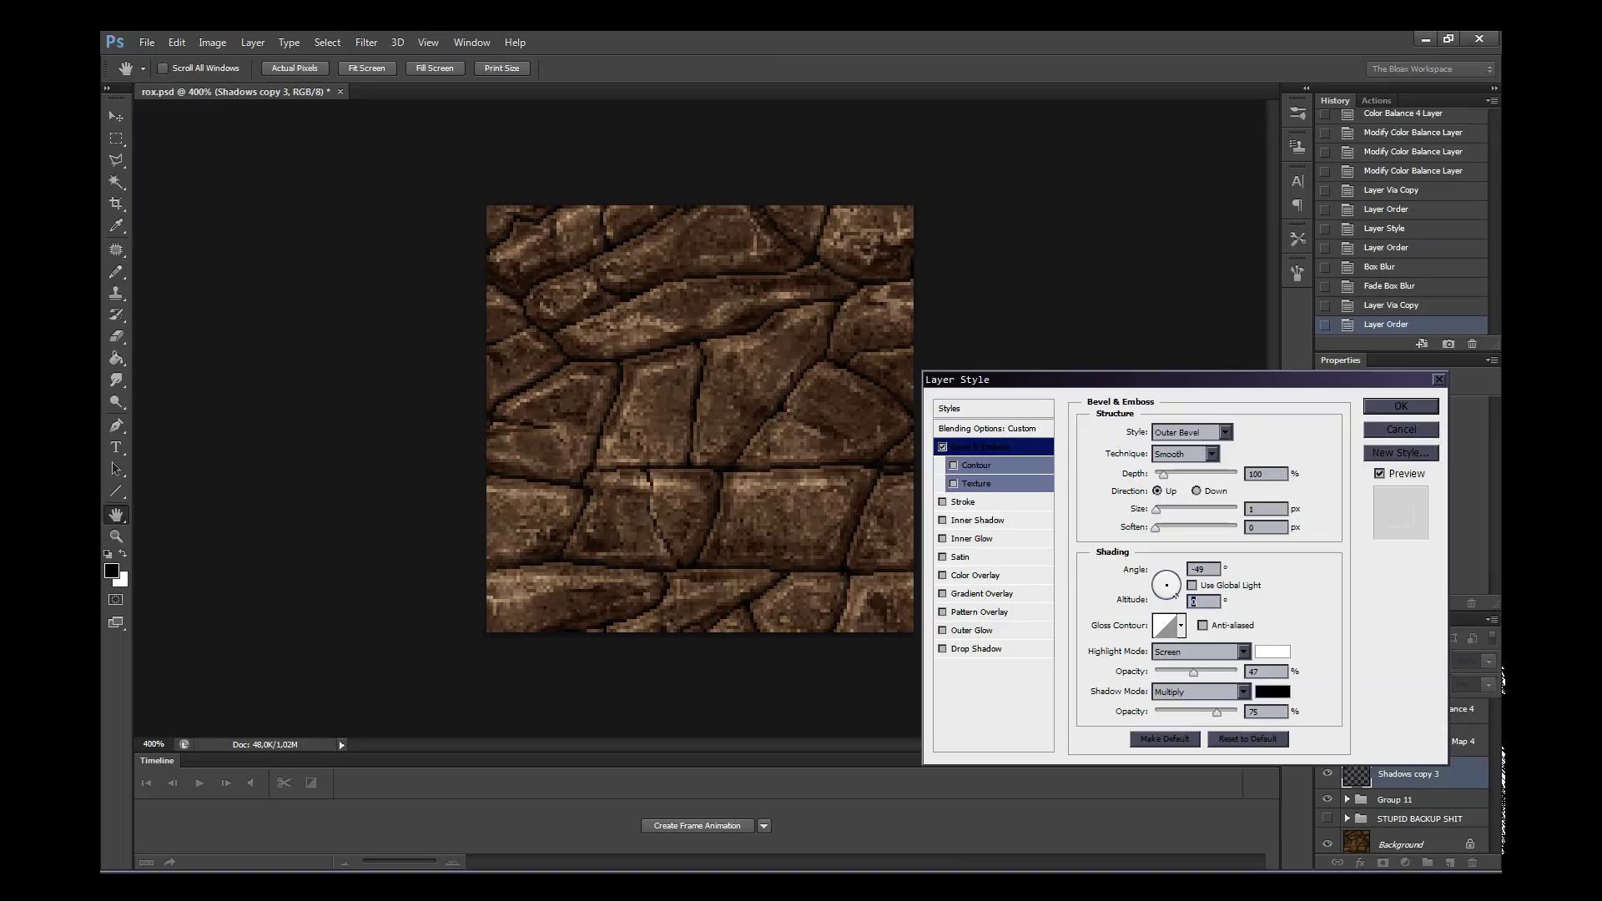
key(Up)
drag(1173, 593, 1168, 587)
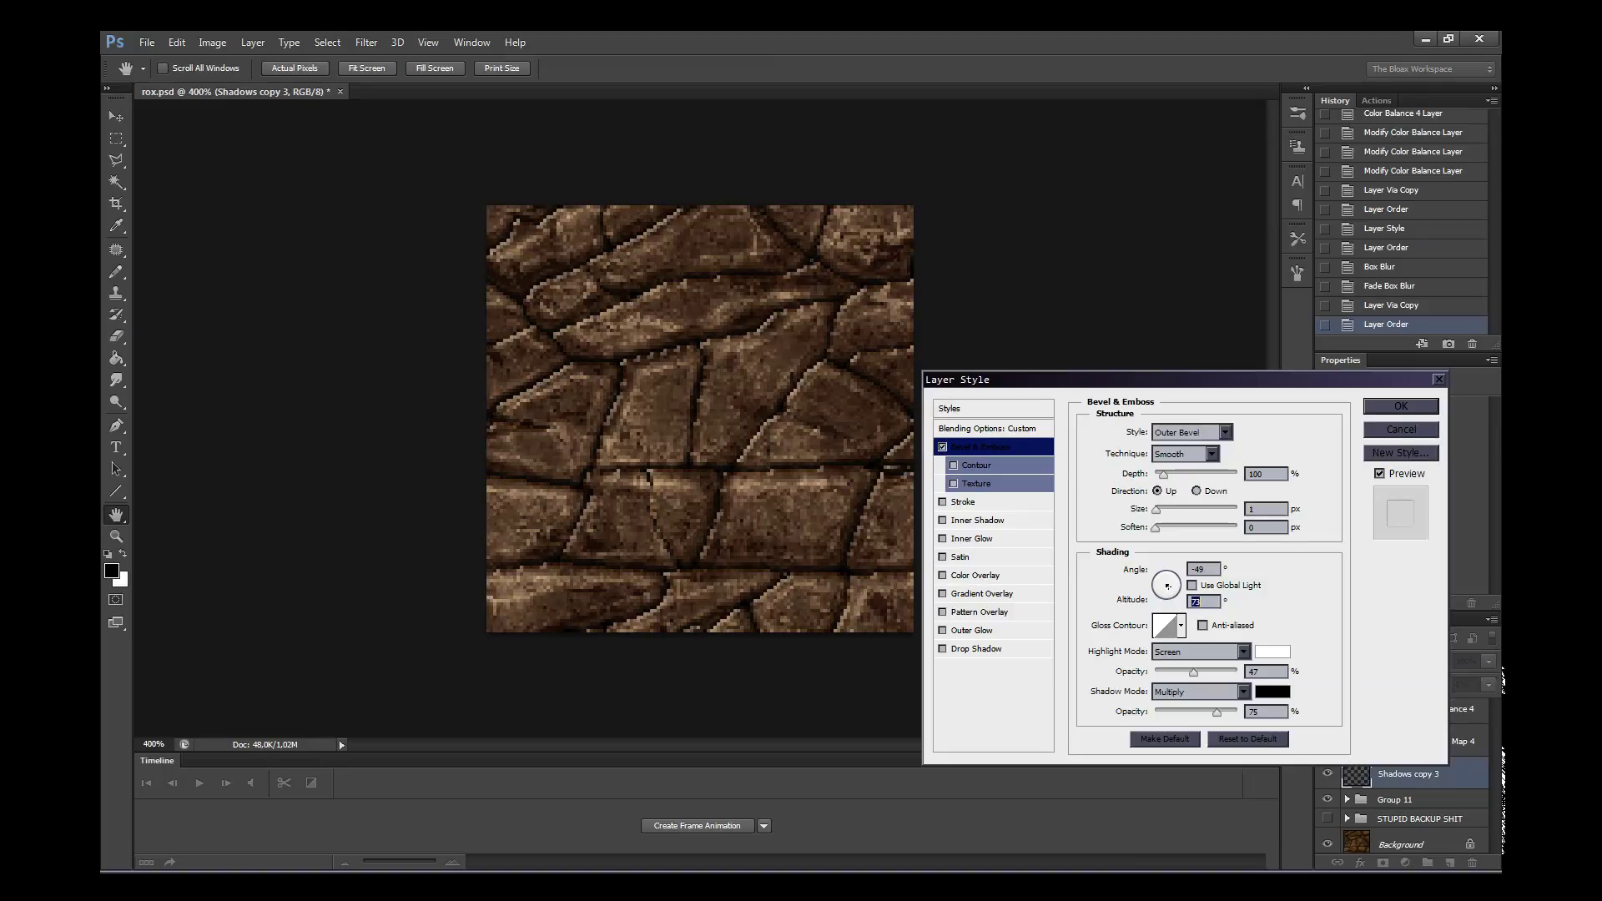
key(Up)
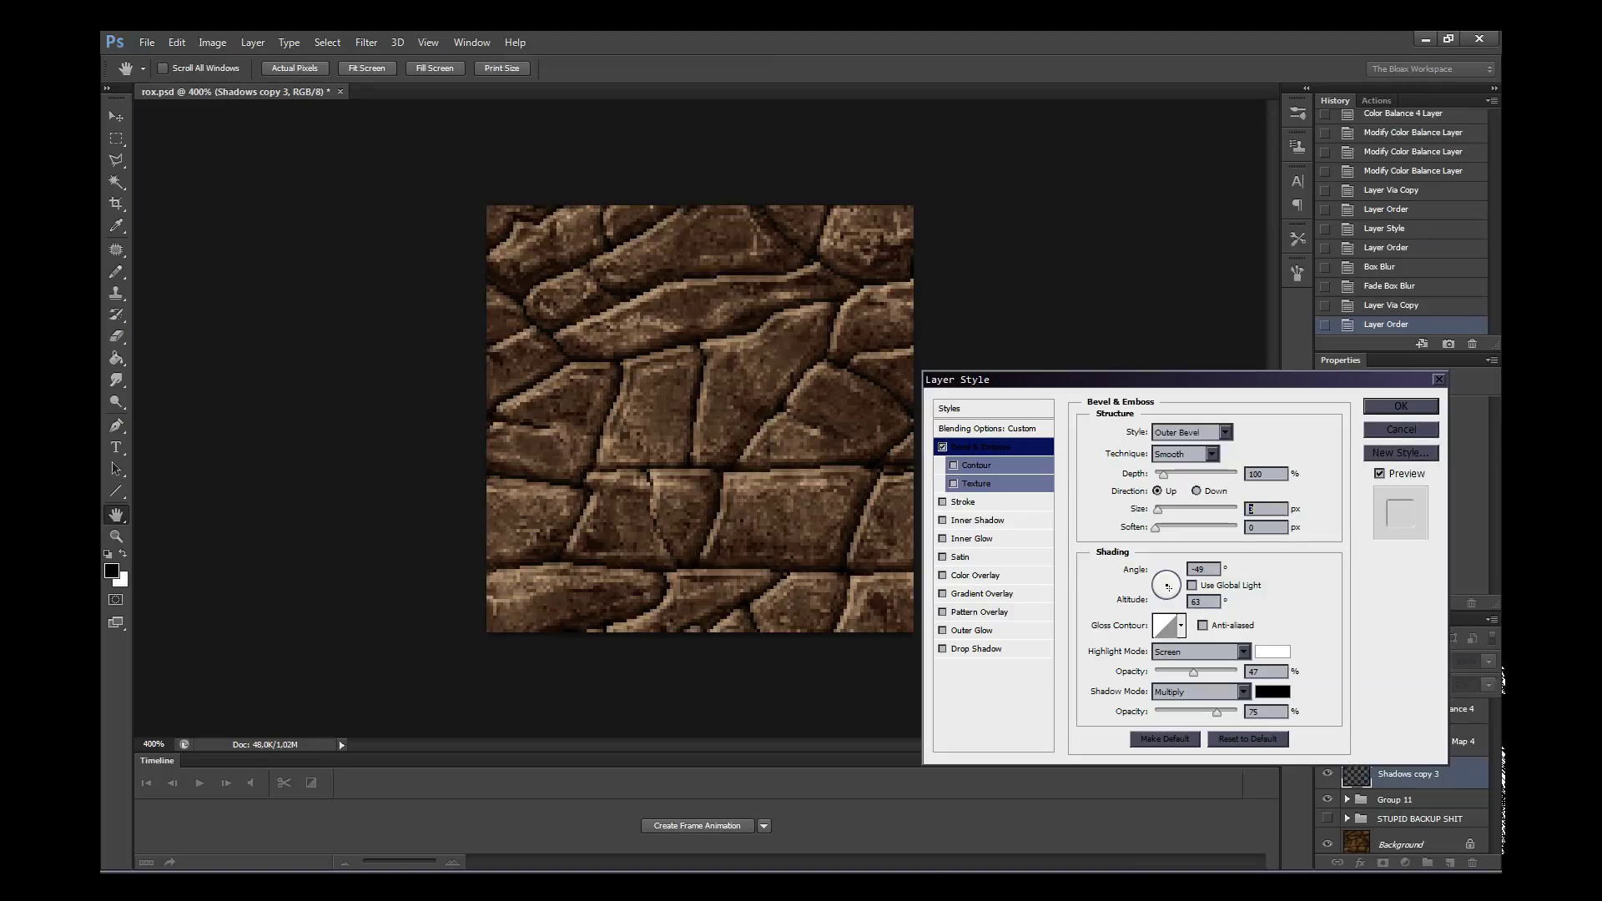
key(Up)
key(Up)
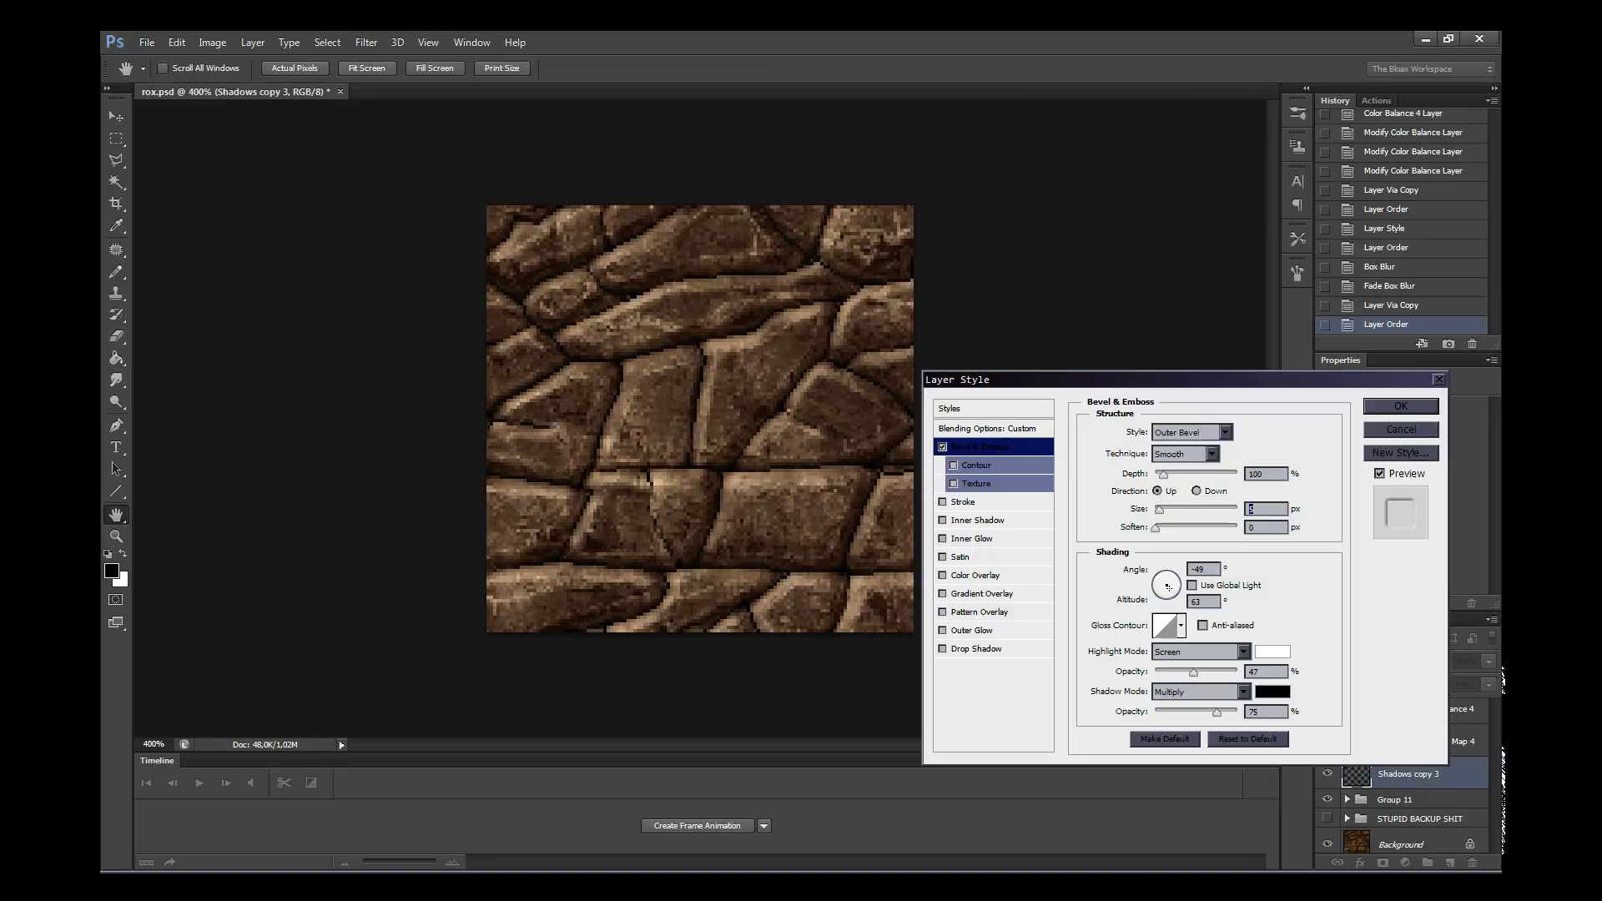
- Switch the bevel technique to Chisel Soft with size 4
click(1184, 453)
click(1181, 498)
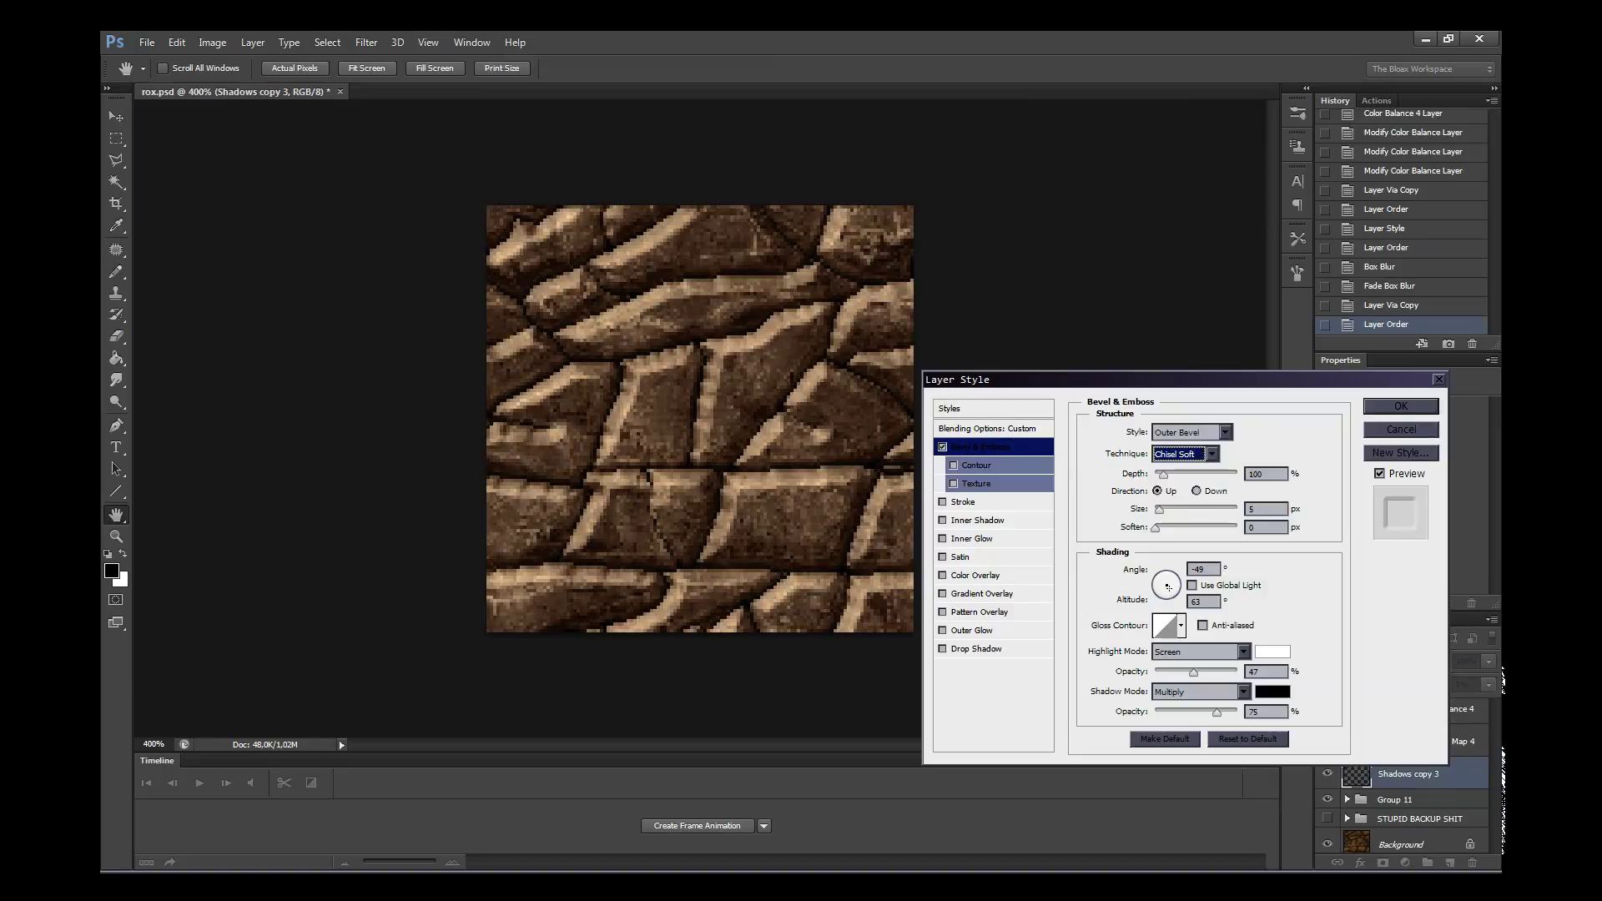
click(1264, 508)
key(Down)
key(Down)
key(Up)
key(Down)
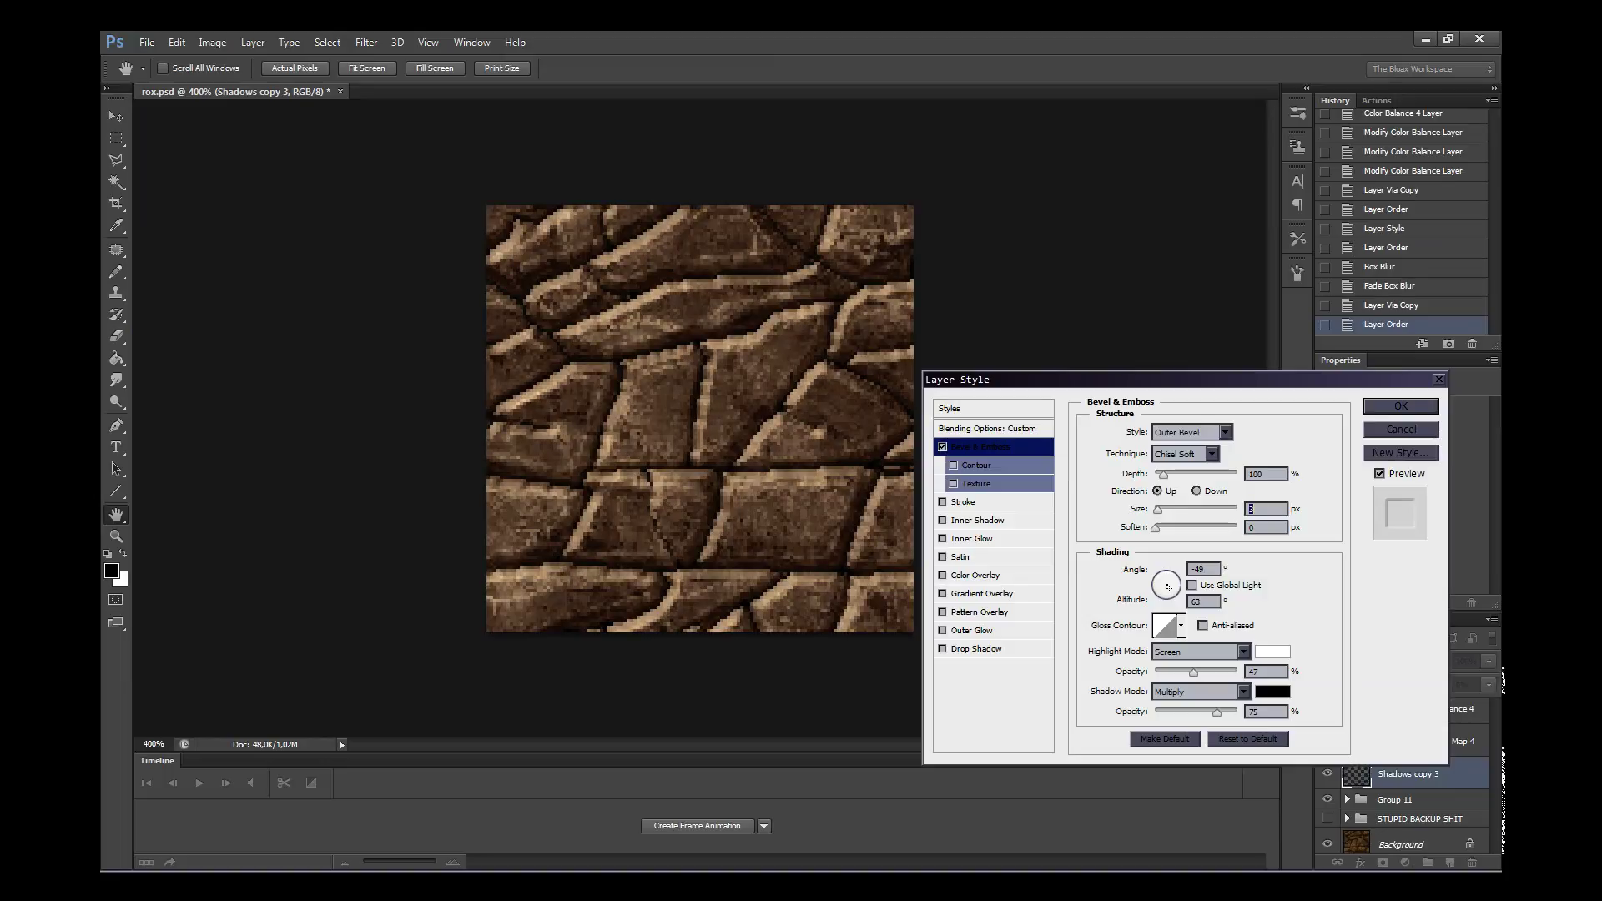
key(Up)
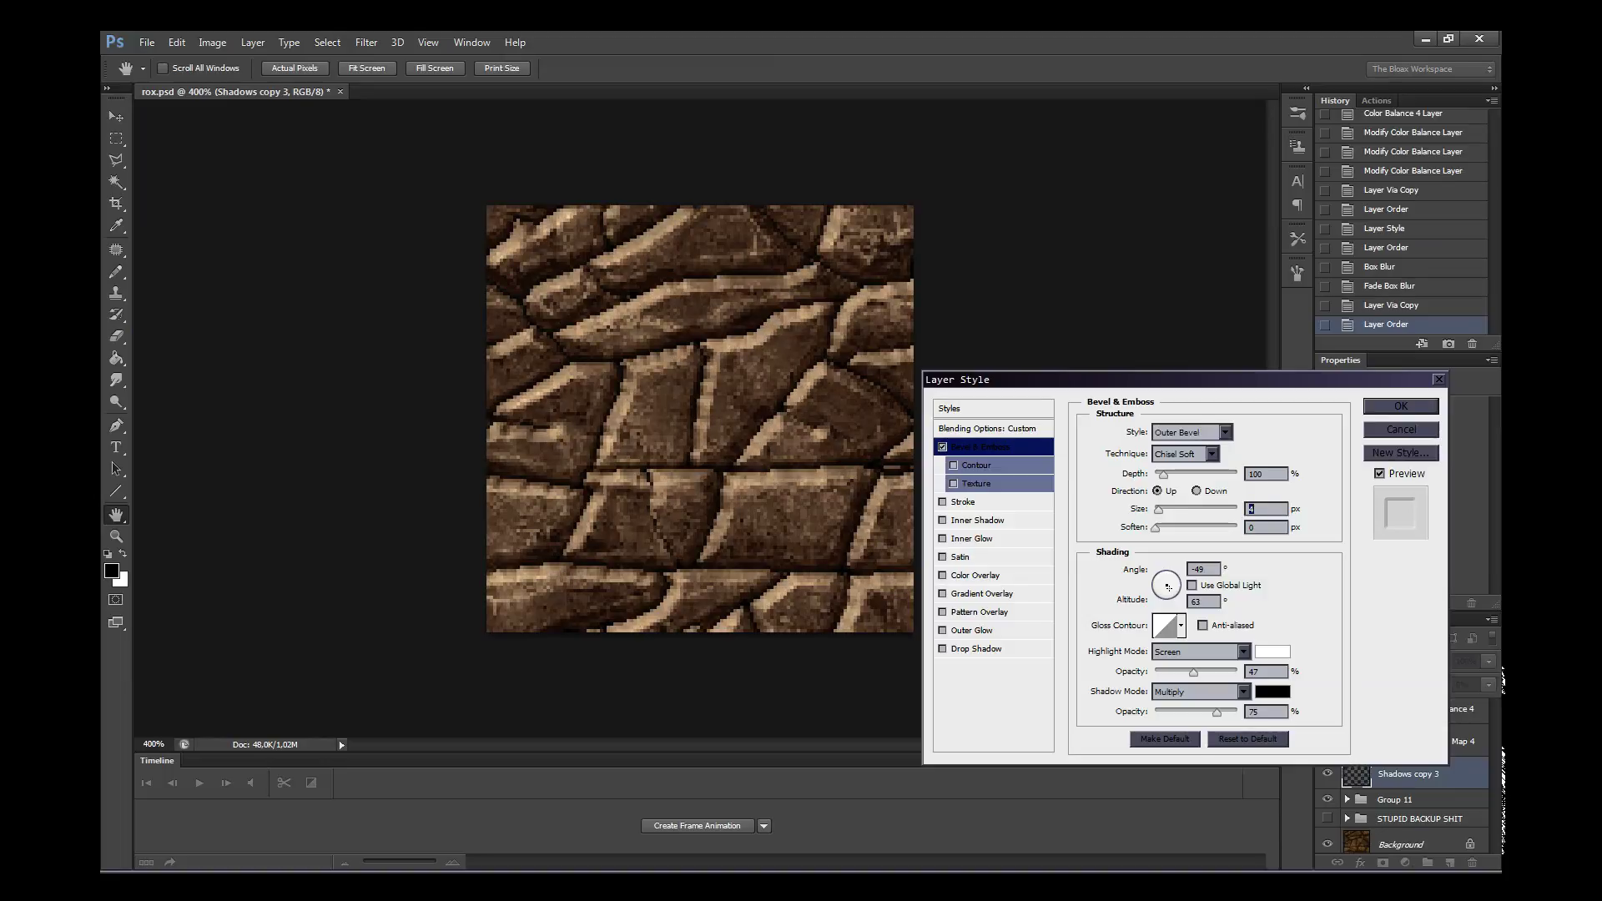
- Give the bevel a red highlight, apply the style, and move the layer above Gradient Map 4
click(1271, 652)
drag(847, 547, 898, 553)
click(1142, 500)
click(1401, 405)
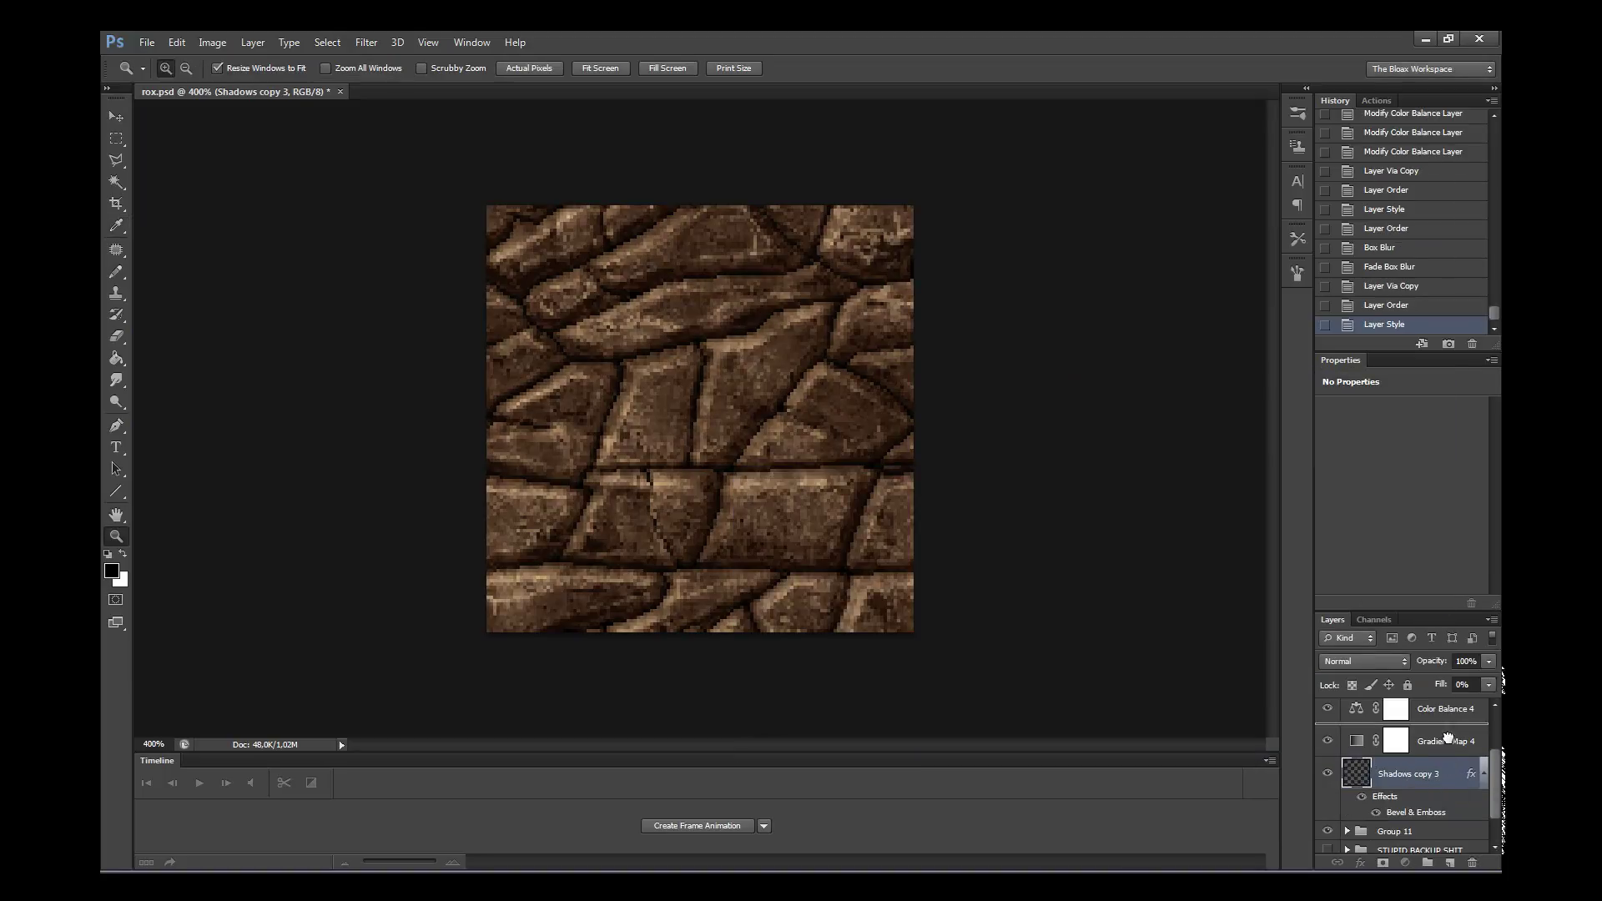
drag(1447, 737, 1433, 809)
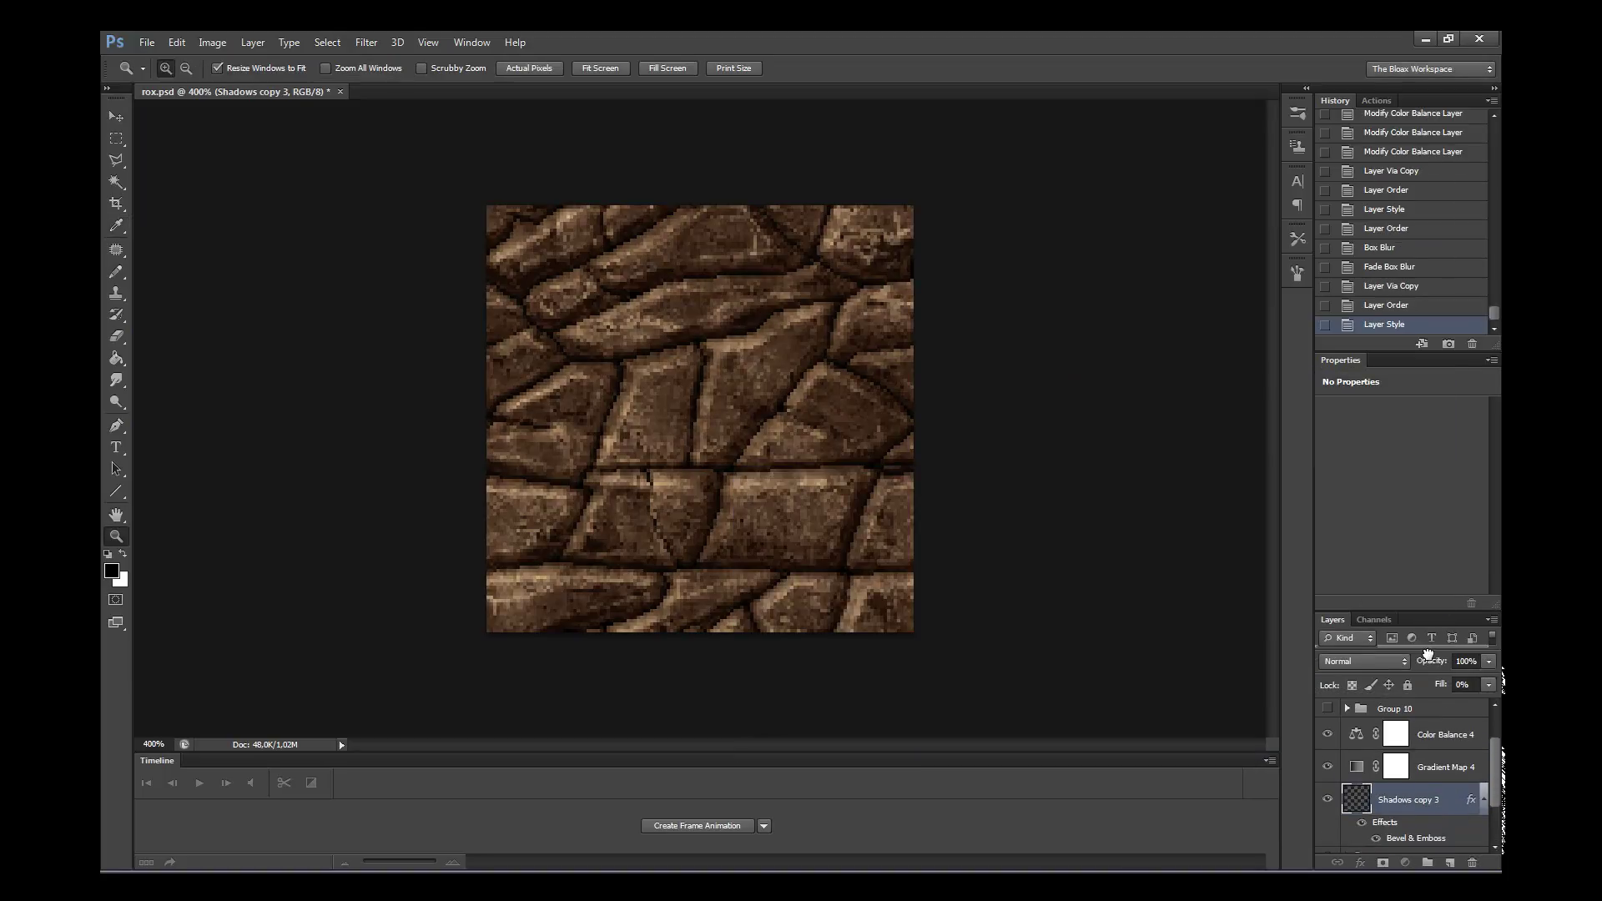
- Set the bevel highlight to a gold Color Dodge at 26% opacity
double_click(1456, 800)
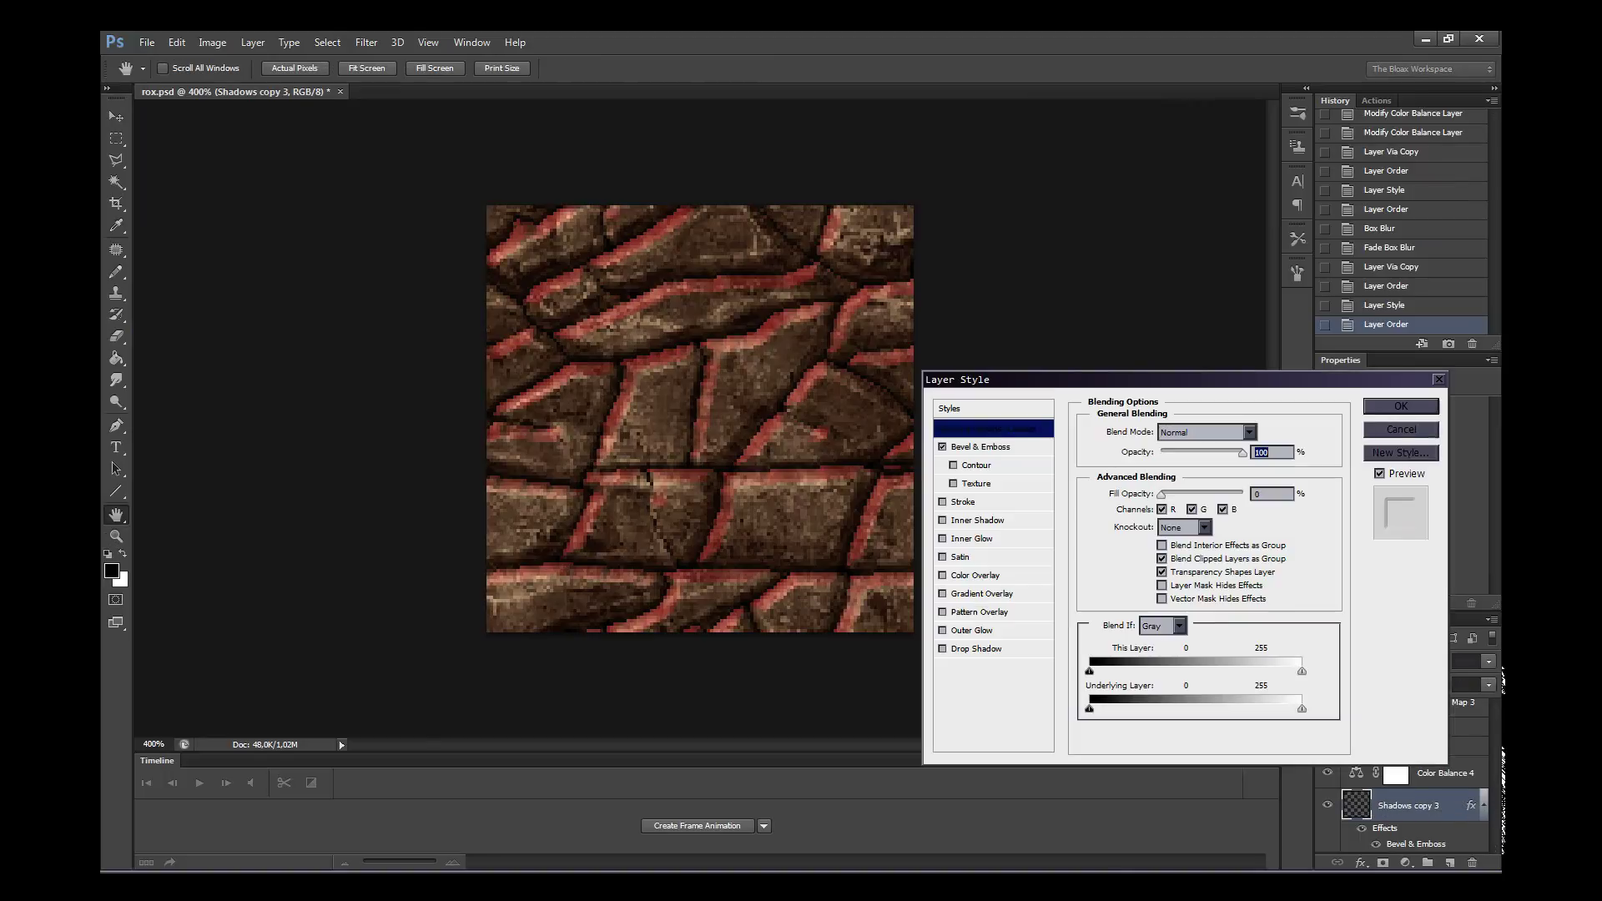
click(980, 447)
click(1199, 652)
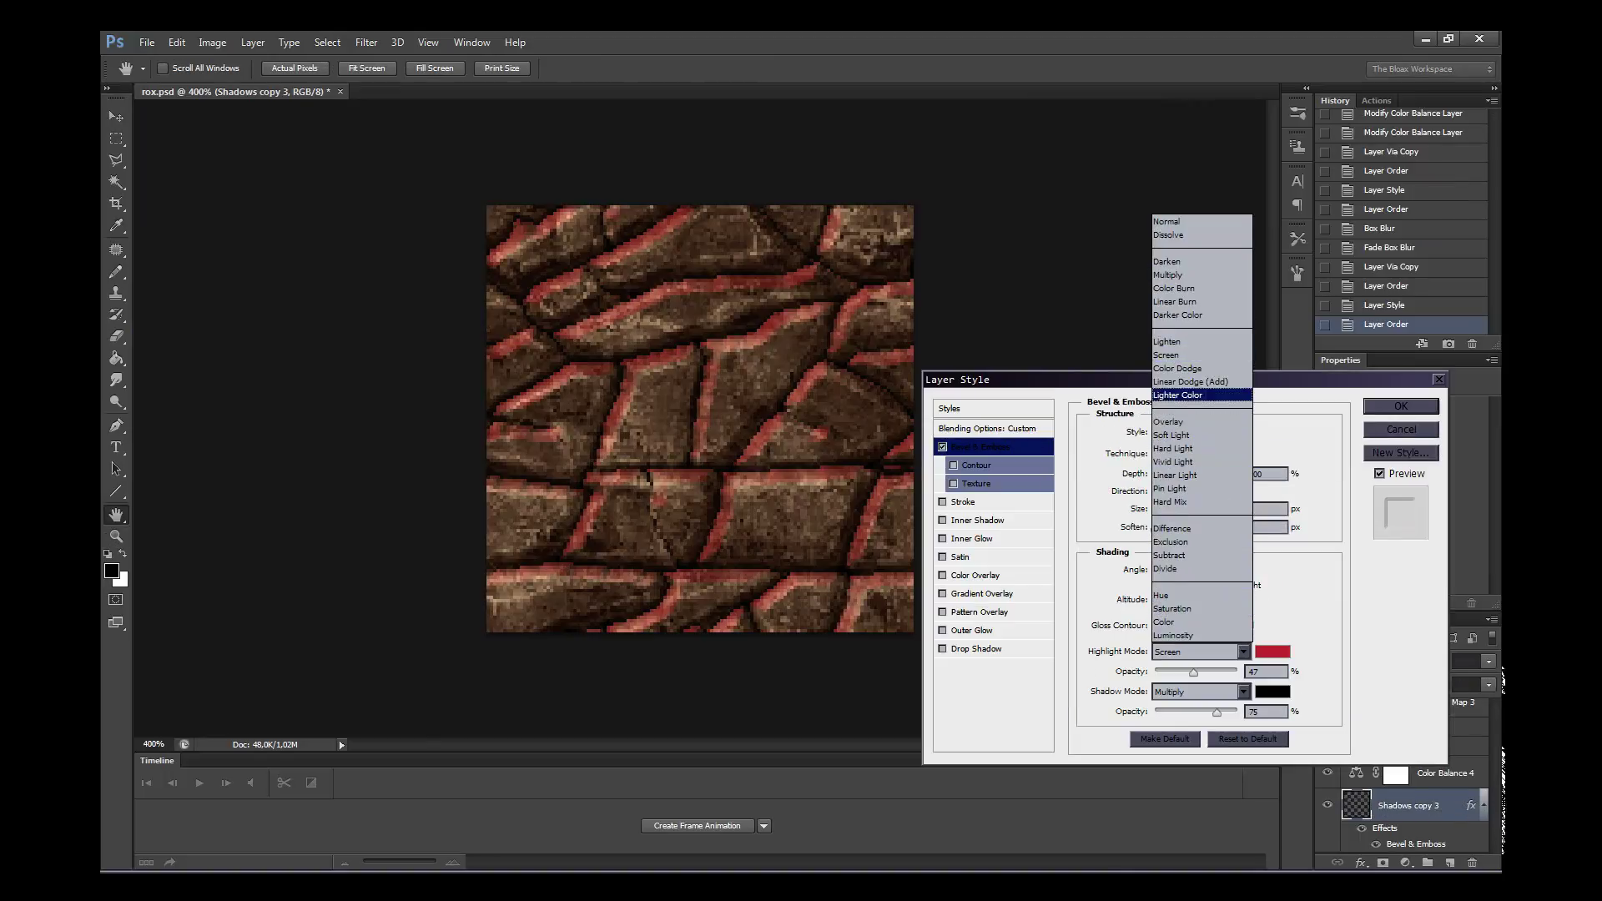
click(1193, 396)
drag(1193, 671, 1176, 672)
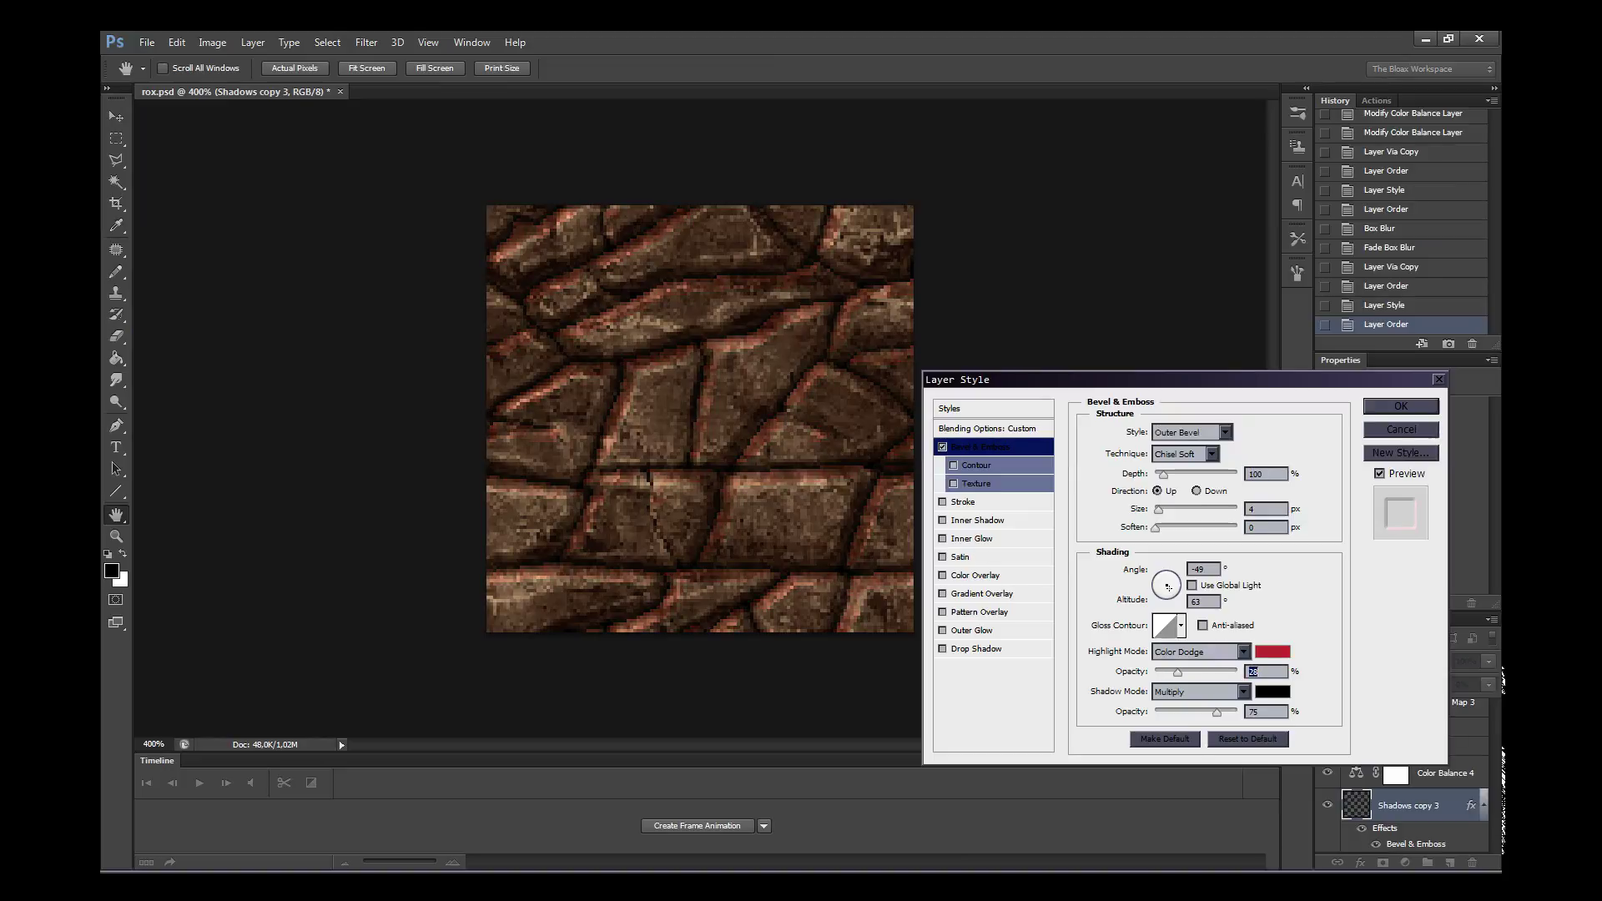
click(1273, 652)
drag(980, 722, 980, 698)
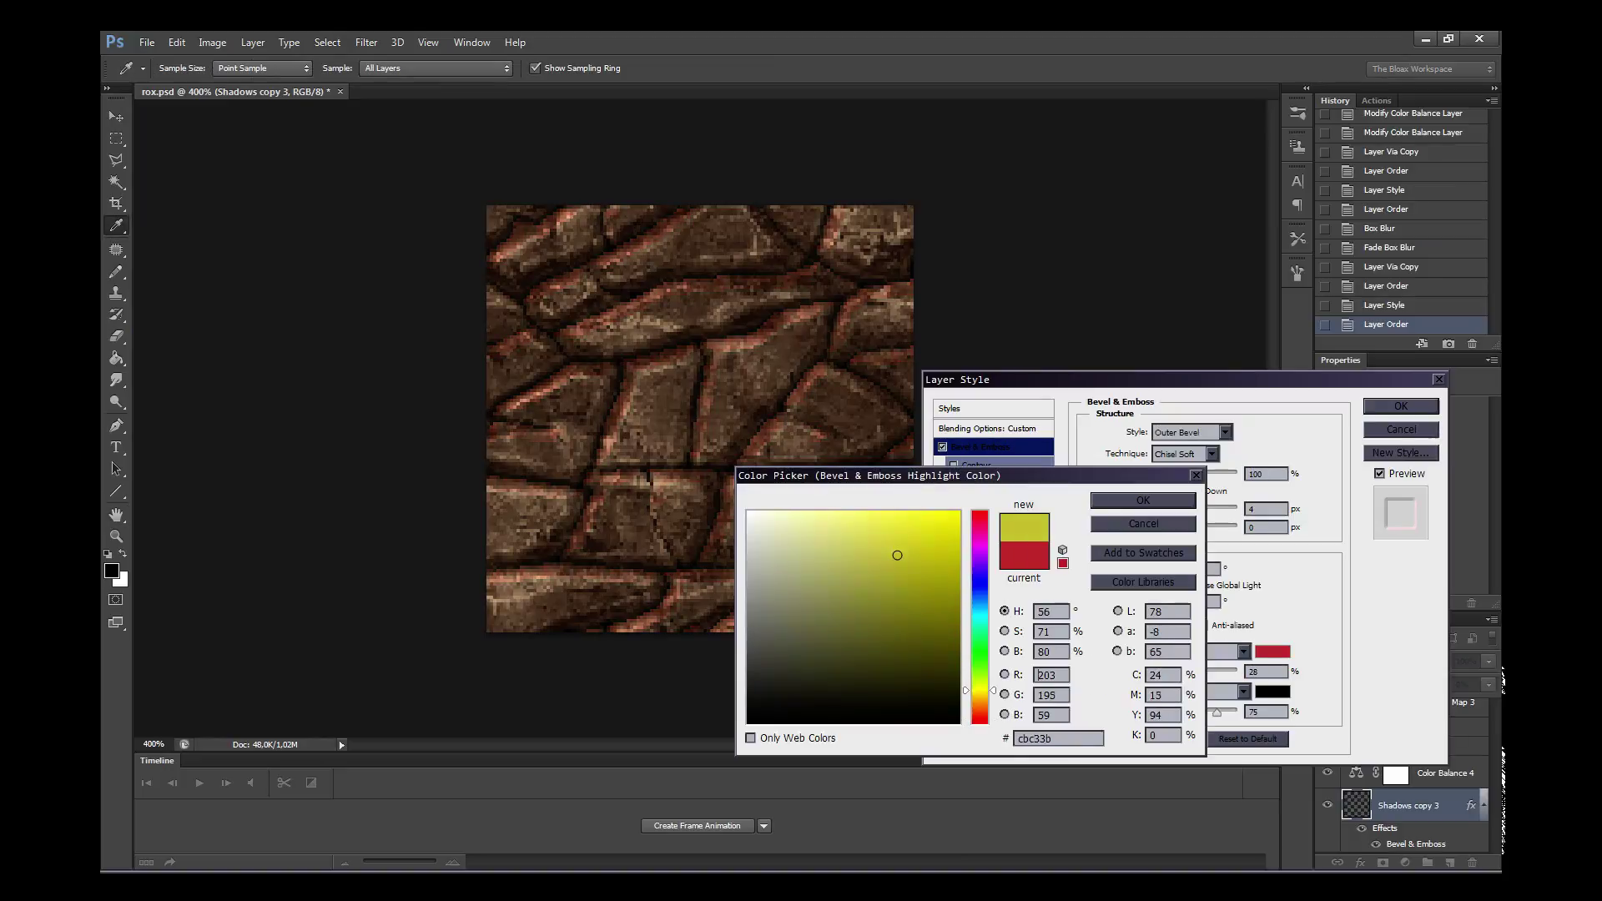
drag(897, 555, 927, 521)
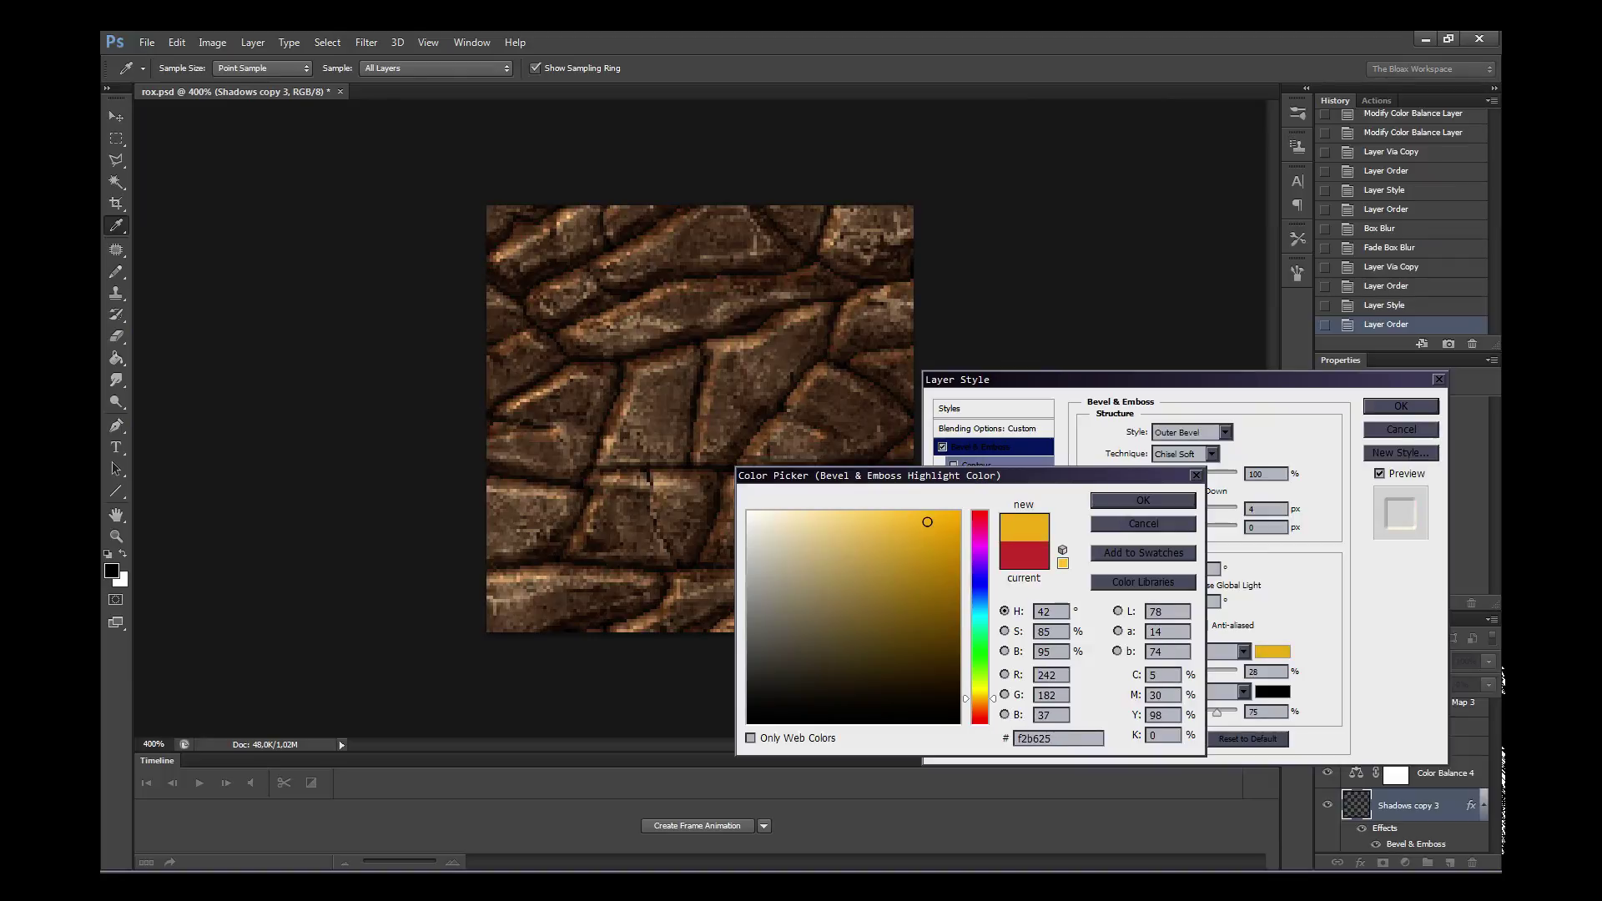
key(Return)
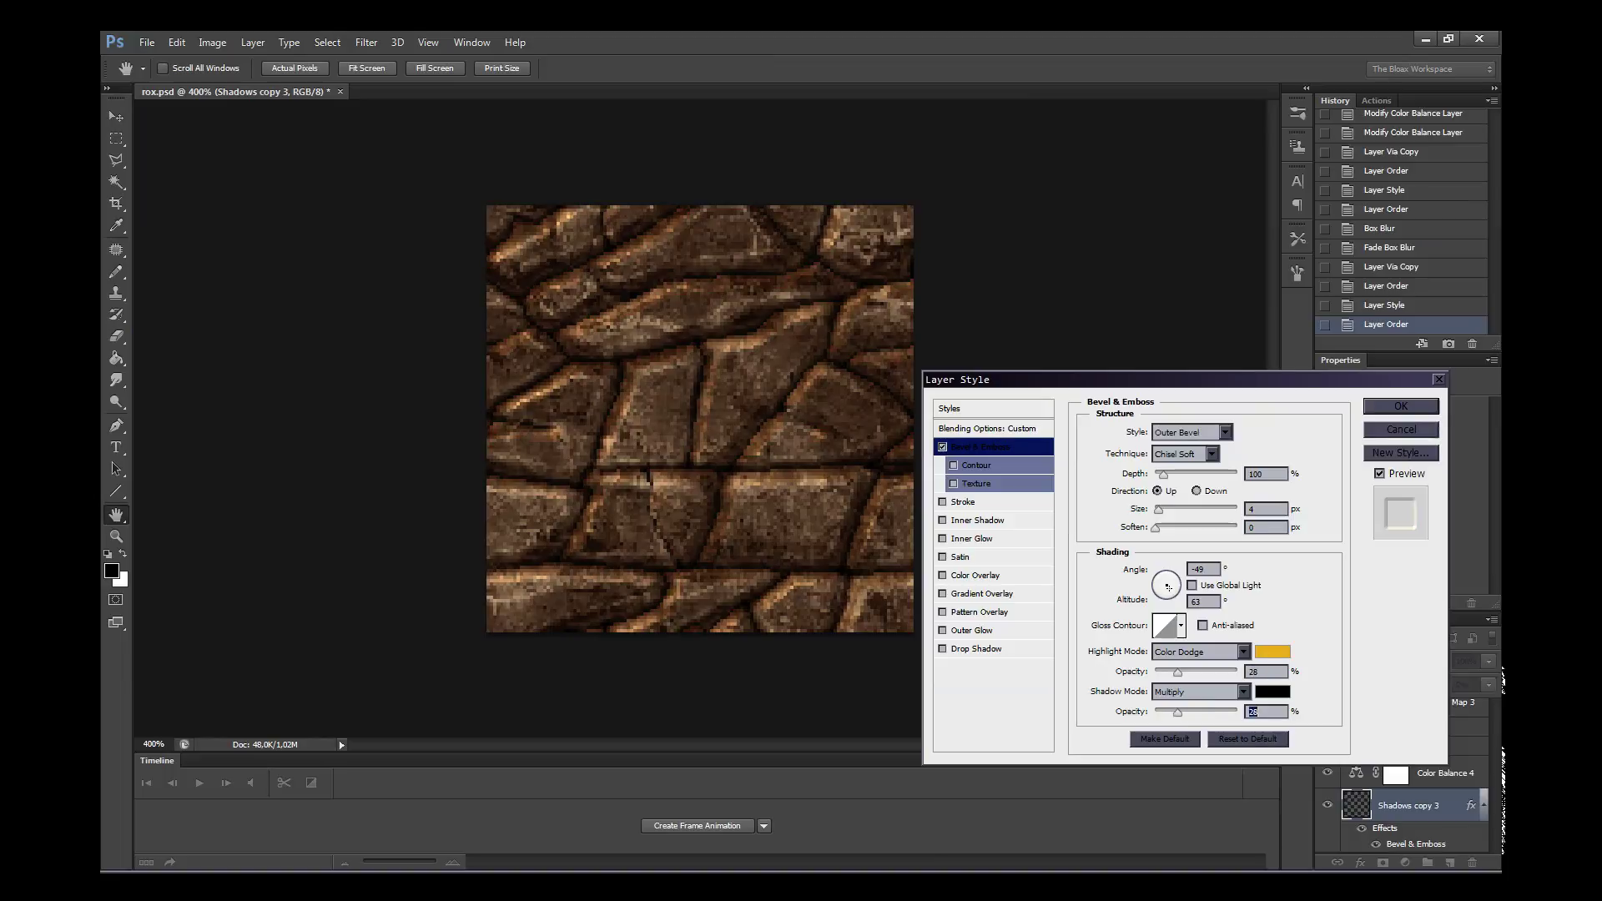
- Make the bevel shadow a blue Color Dodge at 100% opacity
drag(1217, 712, 1156, 711)
key(Up)
key(Up)
key(Up)
key(Up)
key(Up)
key(Up)
key(Up)
key(Up)
key(Up)
key(Up)
key(Up)
key(Up)
key(shift+Up)
key(shift+Up)
key(shift+Up)
click(1272, 691)
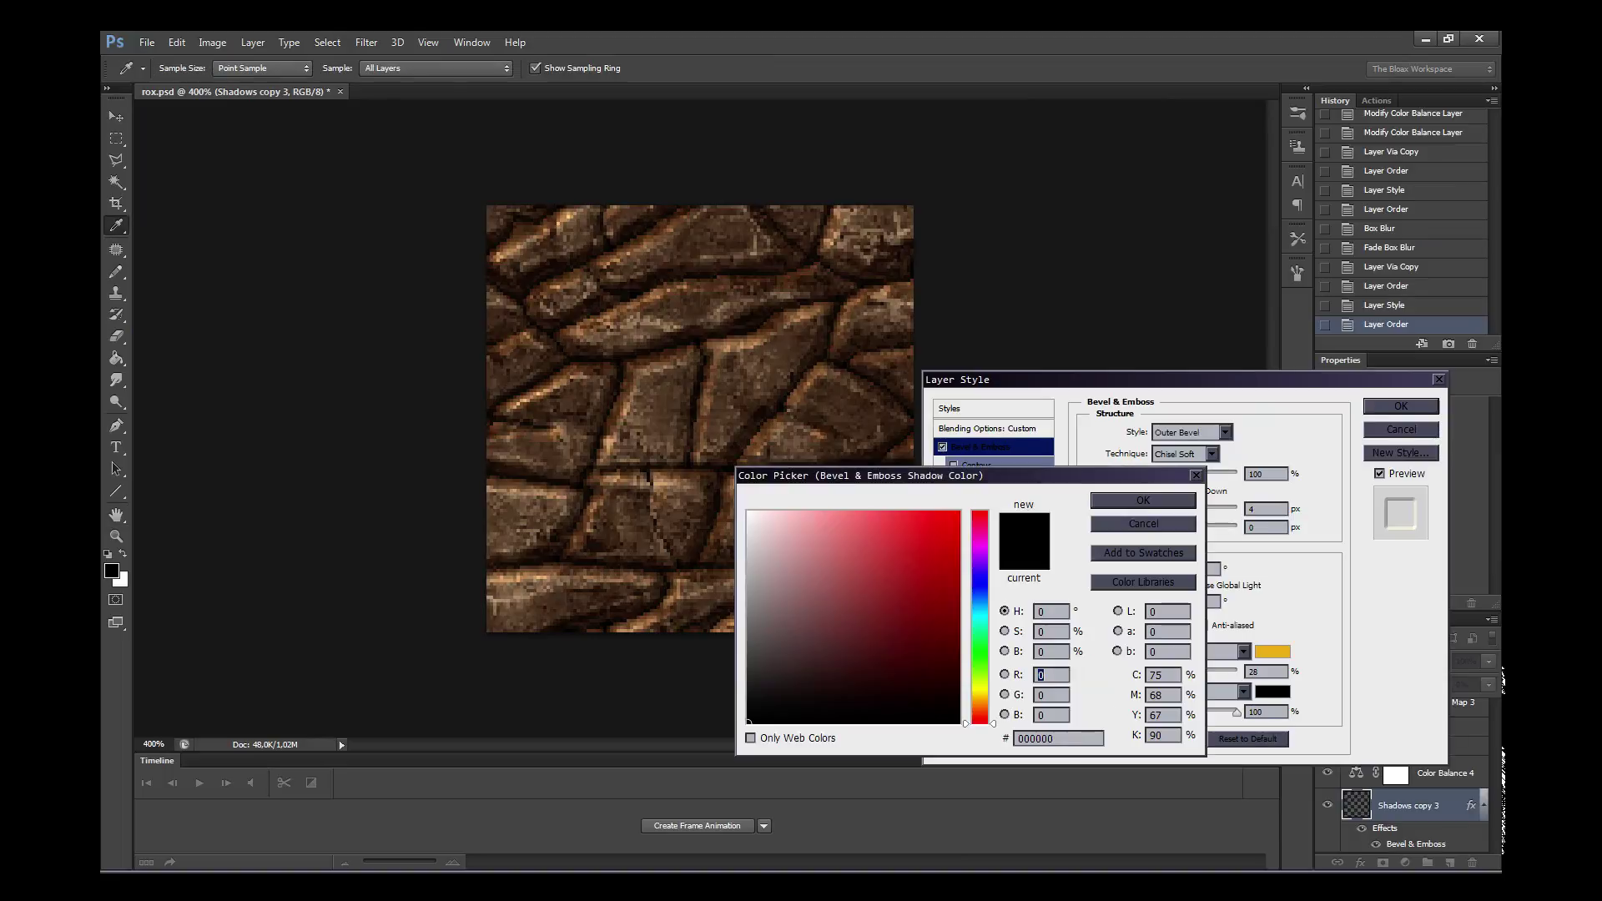
mouse_move(980, 723)
mouse_down()
mouse_move(980, 591)
mouse_move(891, 573)
mouse_move(909, 575)
mouse_up()
click(1142, 500)
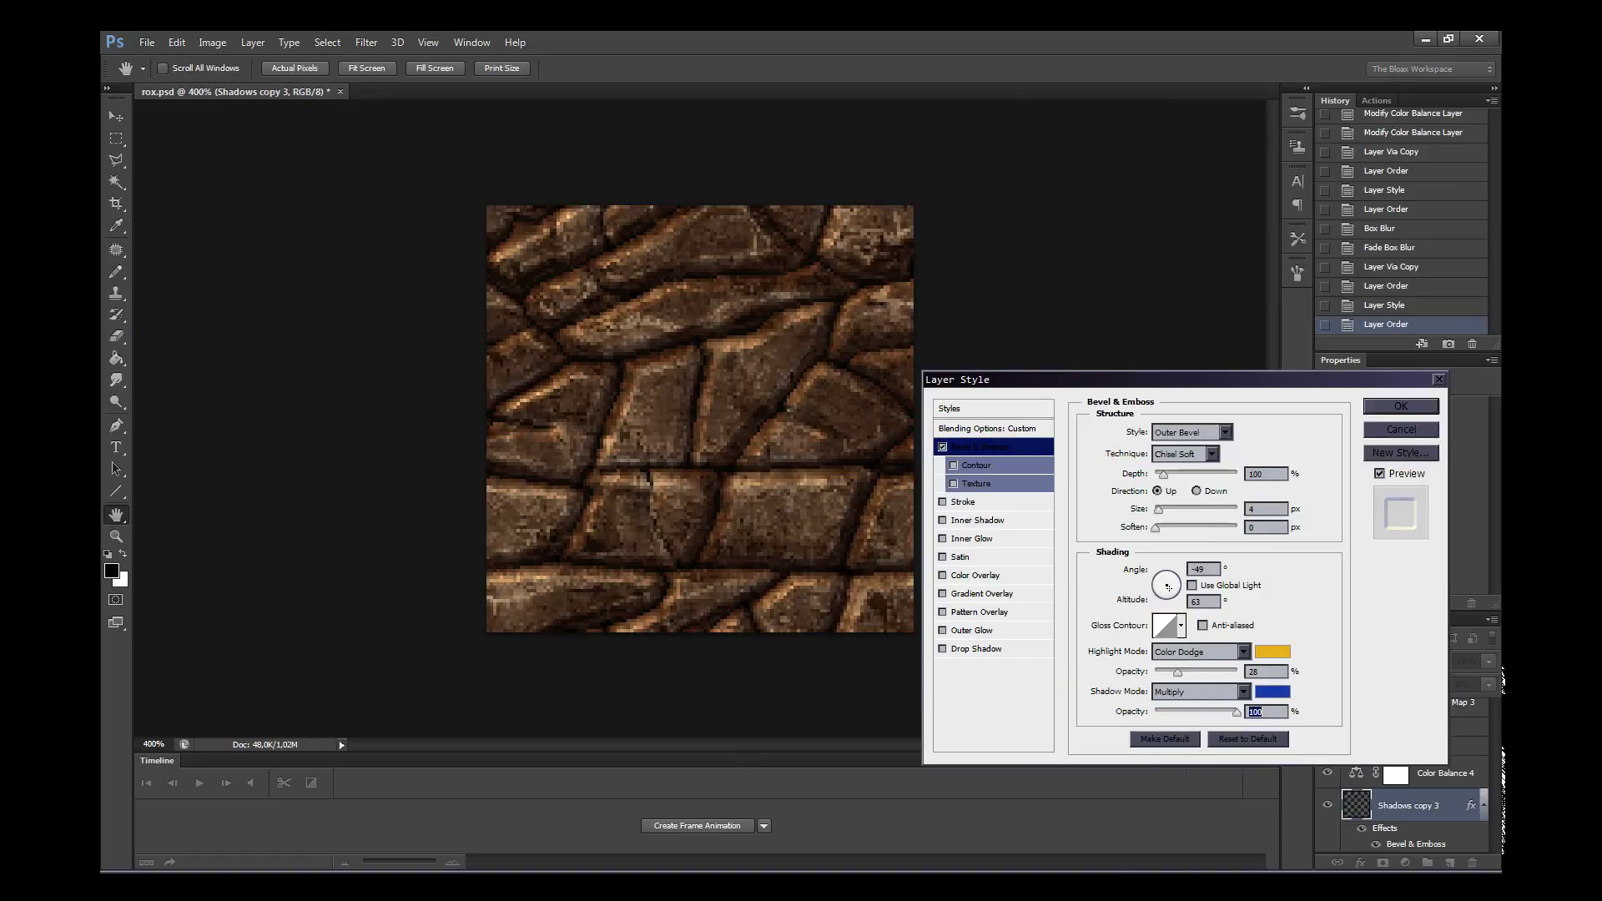
click(1243, 691)
click(1201, 408)
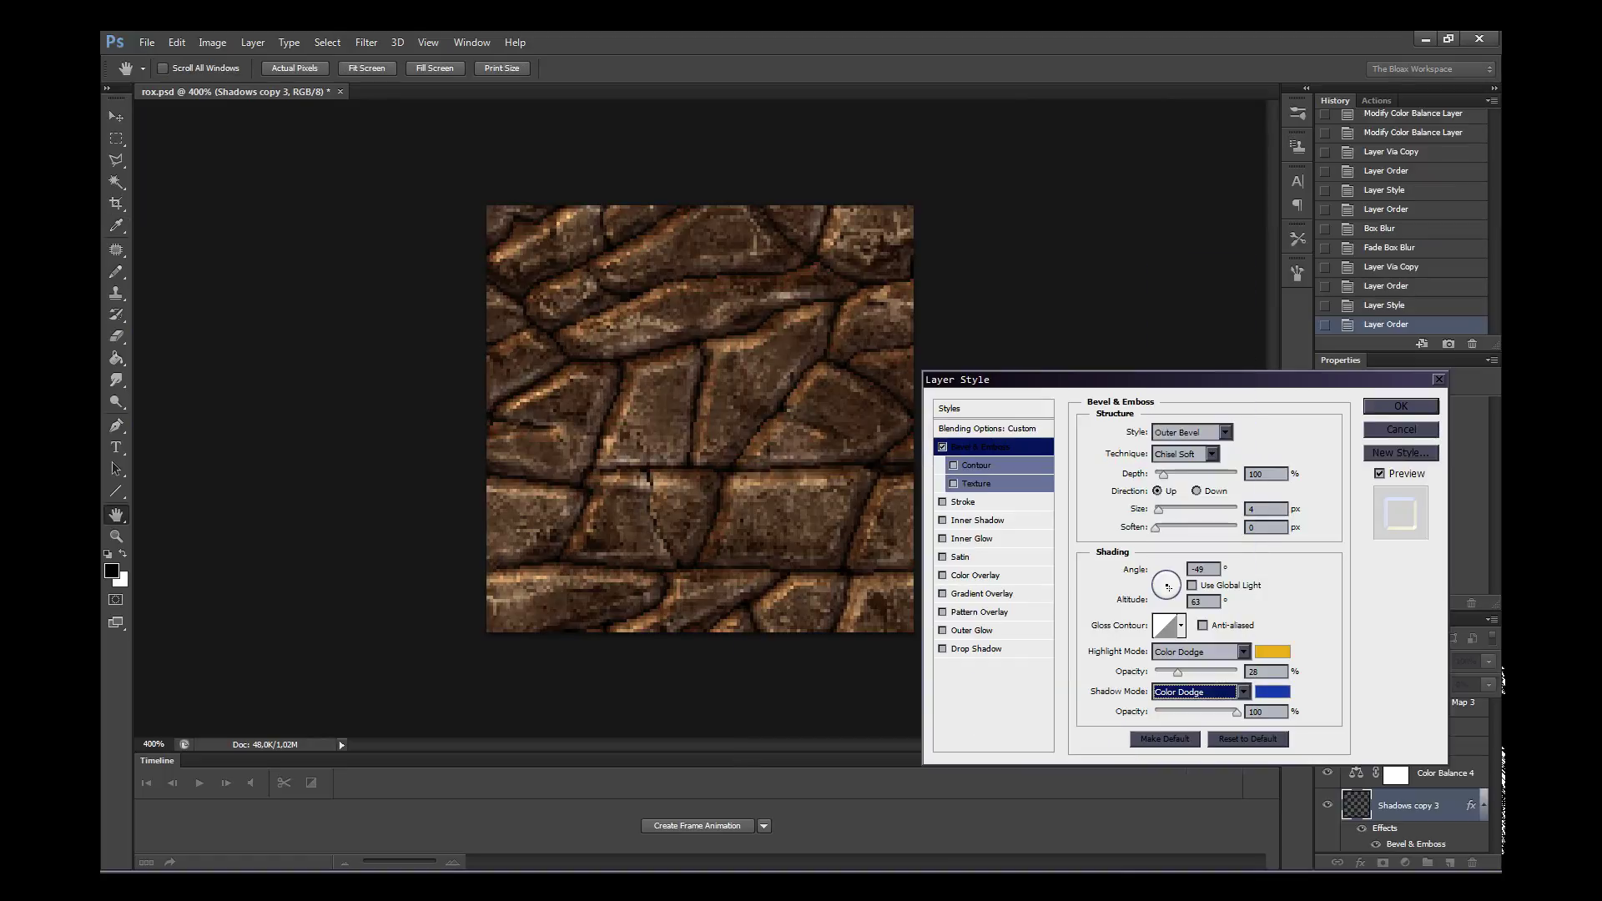
- Lower the bevel highlight opacity to about 14%
key(Tab)
key(shift+Tab)
key(shift+Tab)
text(13)
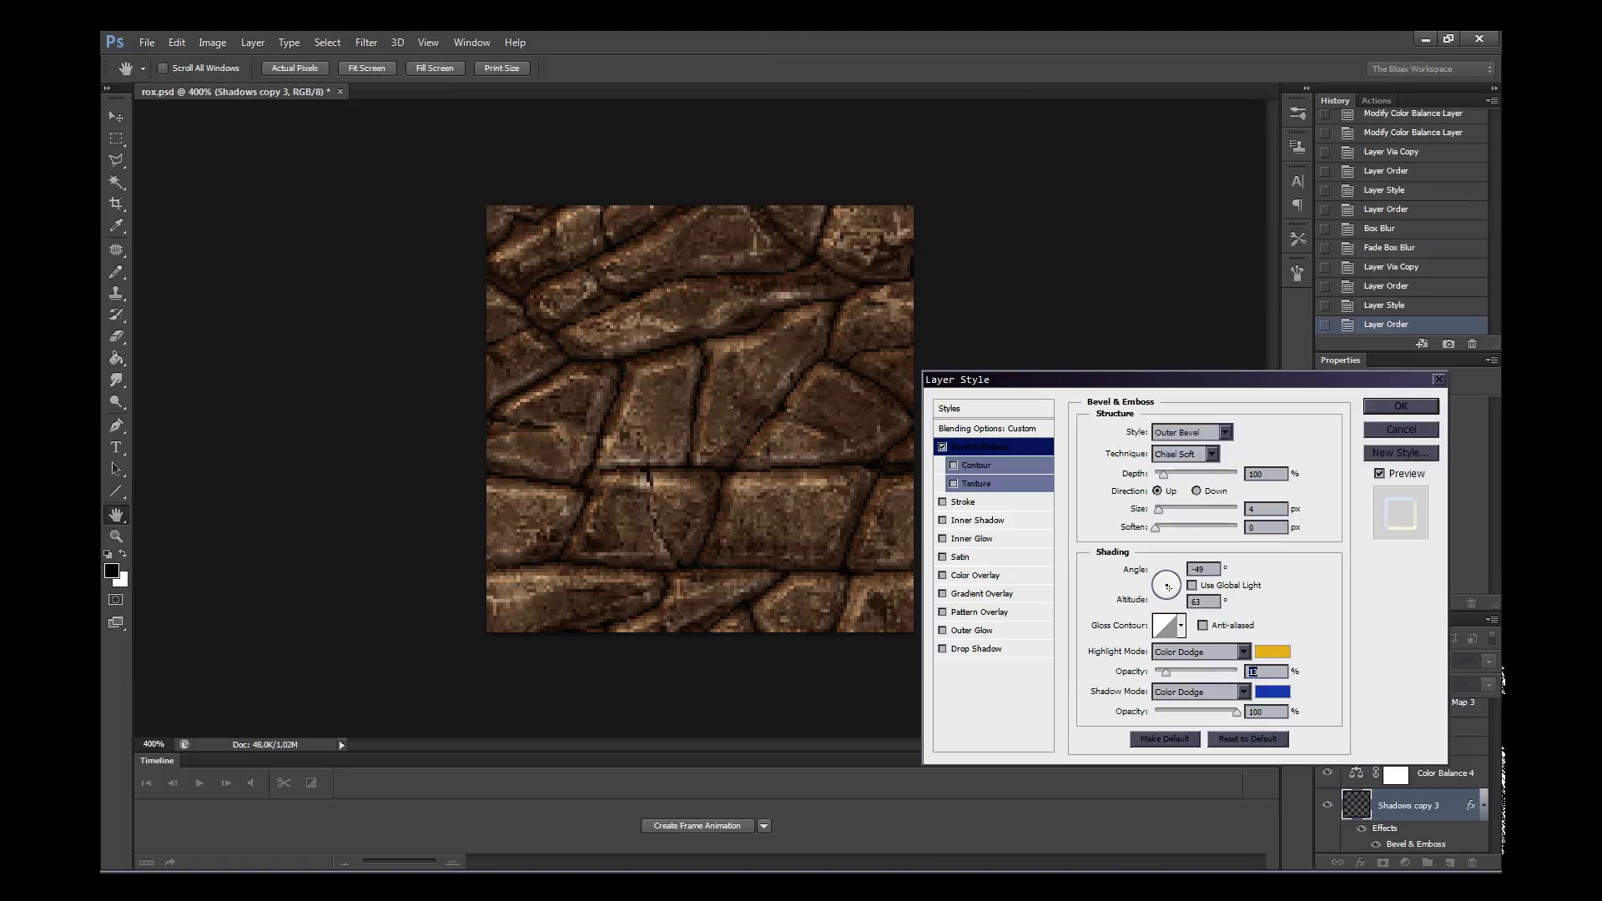
key(Up)
key(Up)
key(Up)
- Add a Black & White adjustment above Gradient Map 4 to turn the stone grey
key(Return)
key(z)
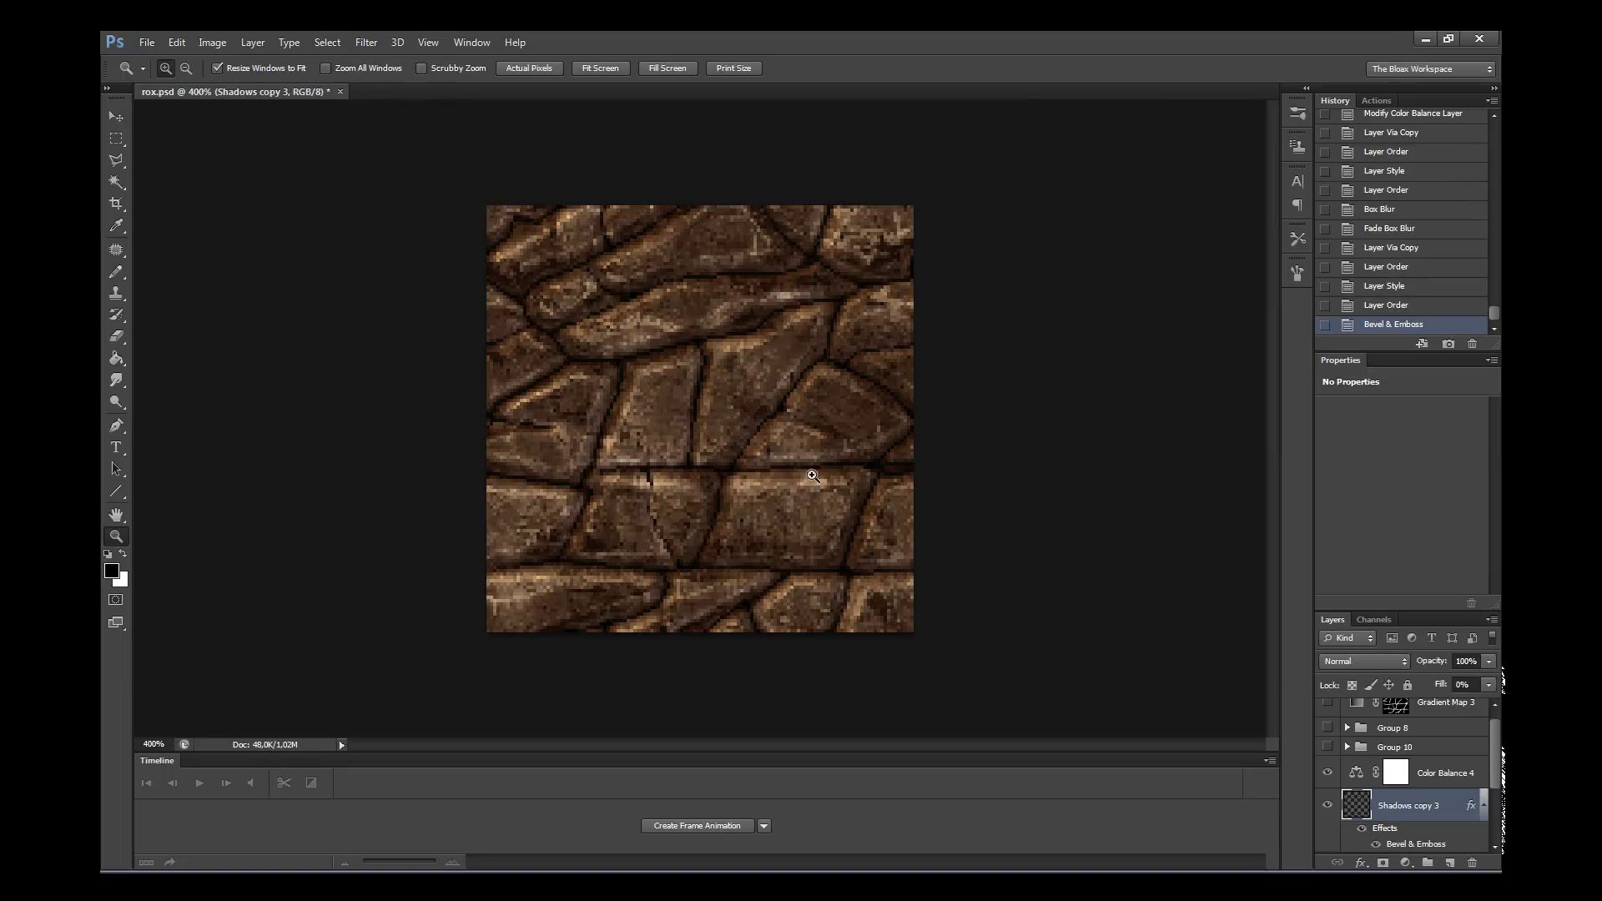
alt+click(829, 501)
drag(1493, 778, 1494, 804)
click(1447, 807)
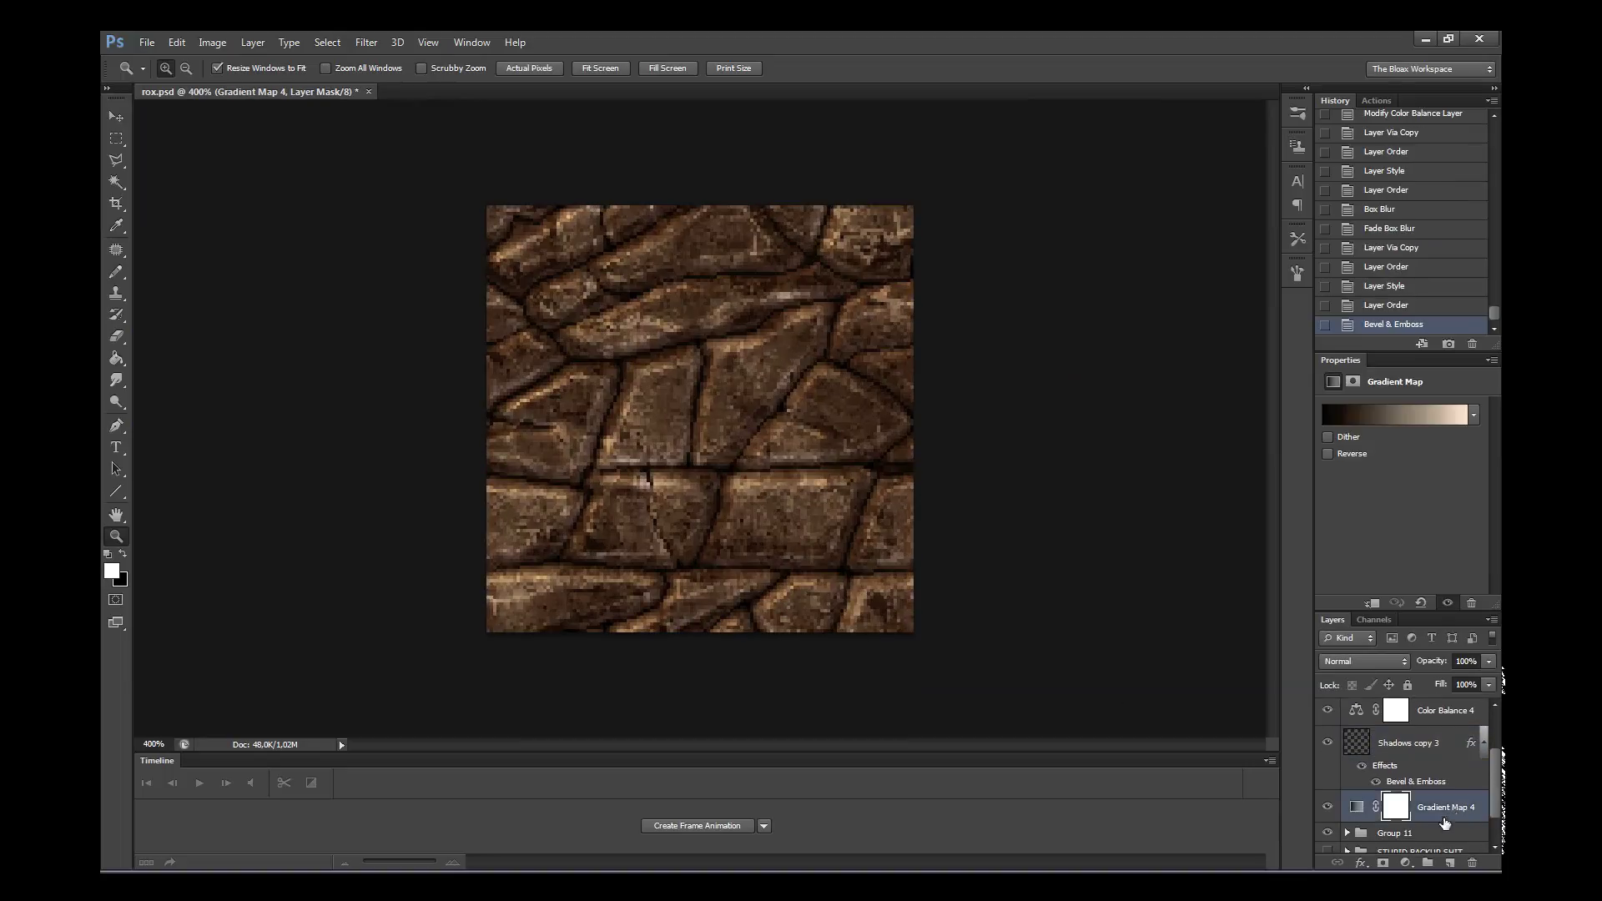
click(1406, 862)
click(1410, 728)
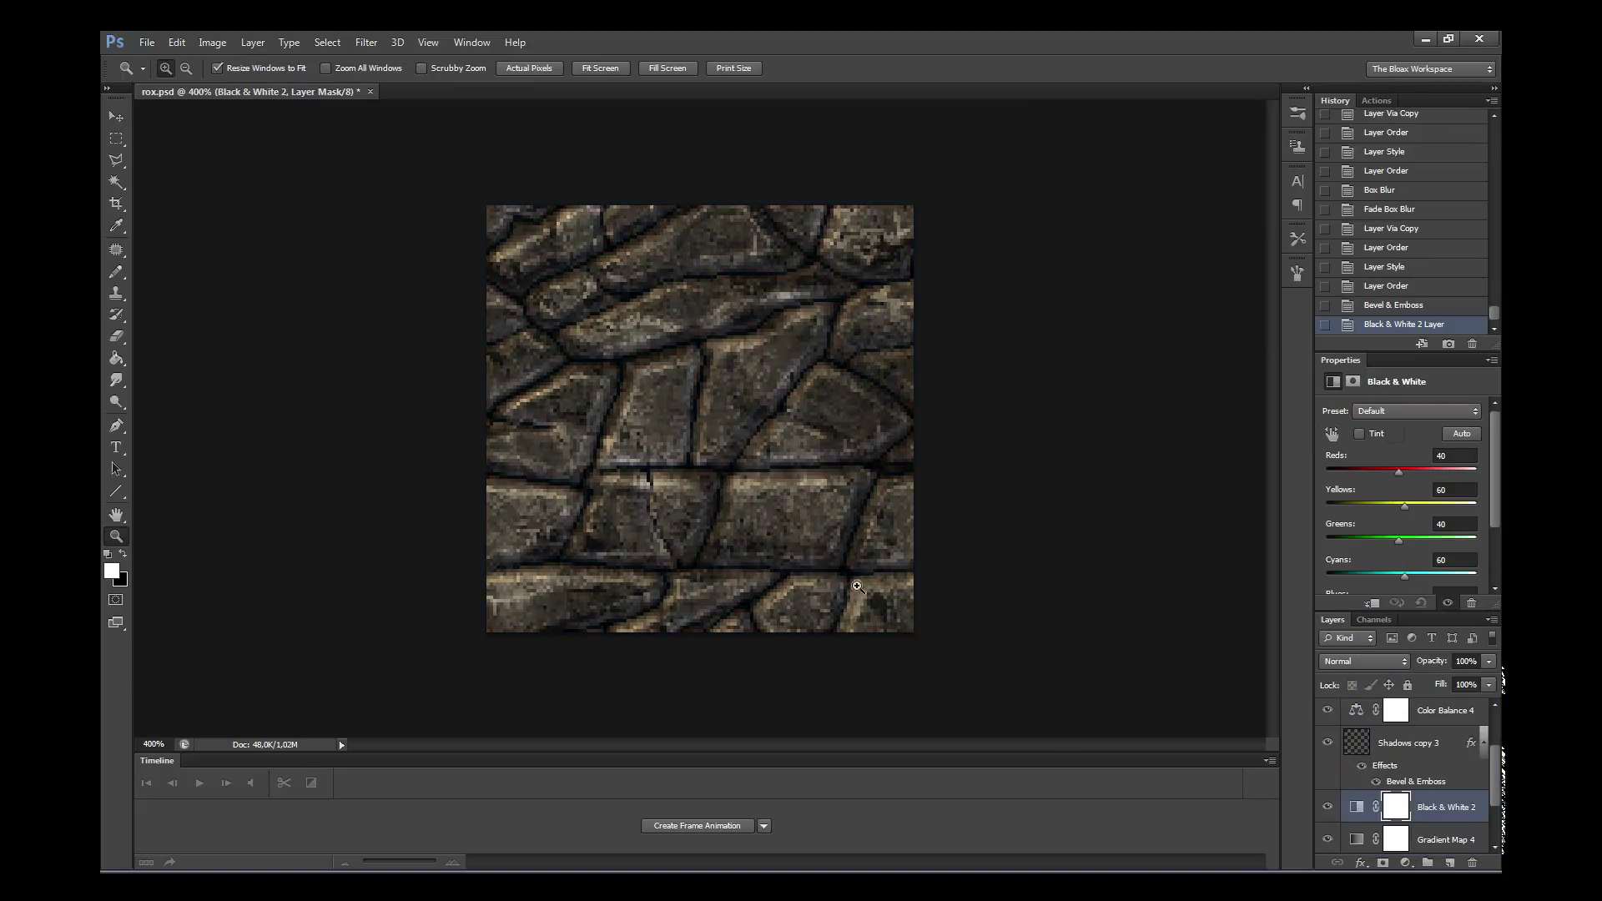
click(839, 555)
right_click(853, 566)
click(878, 587)
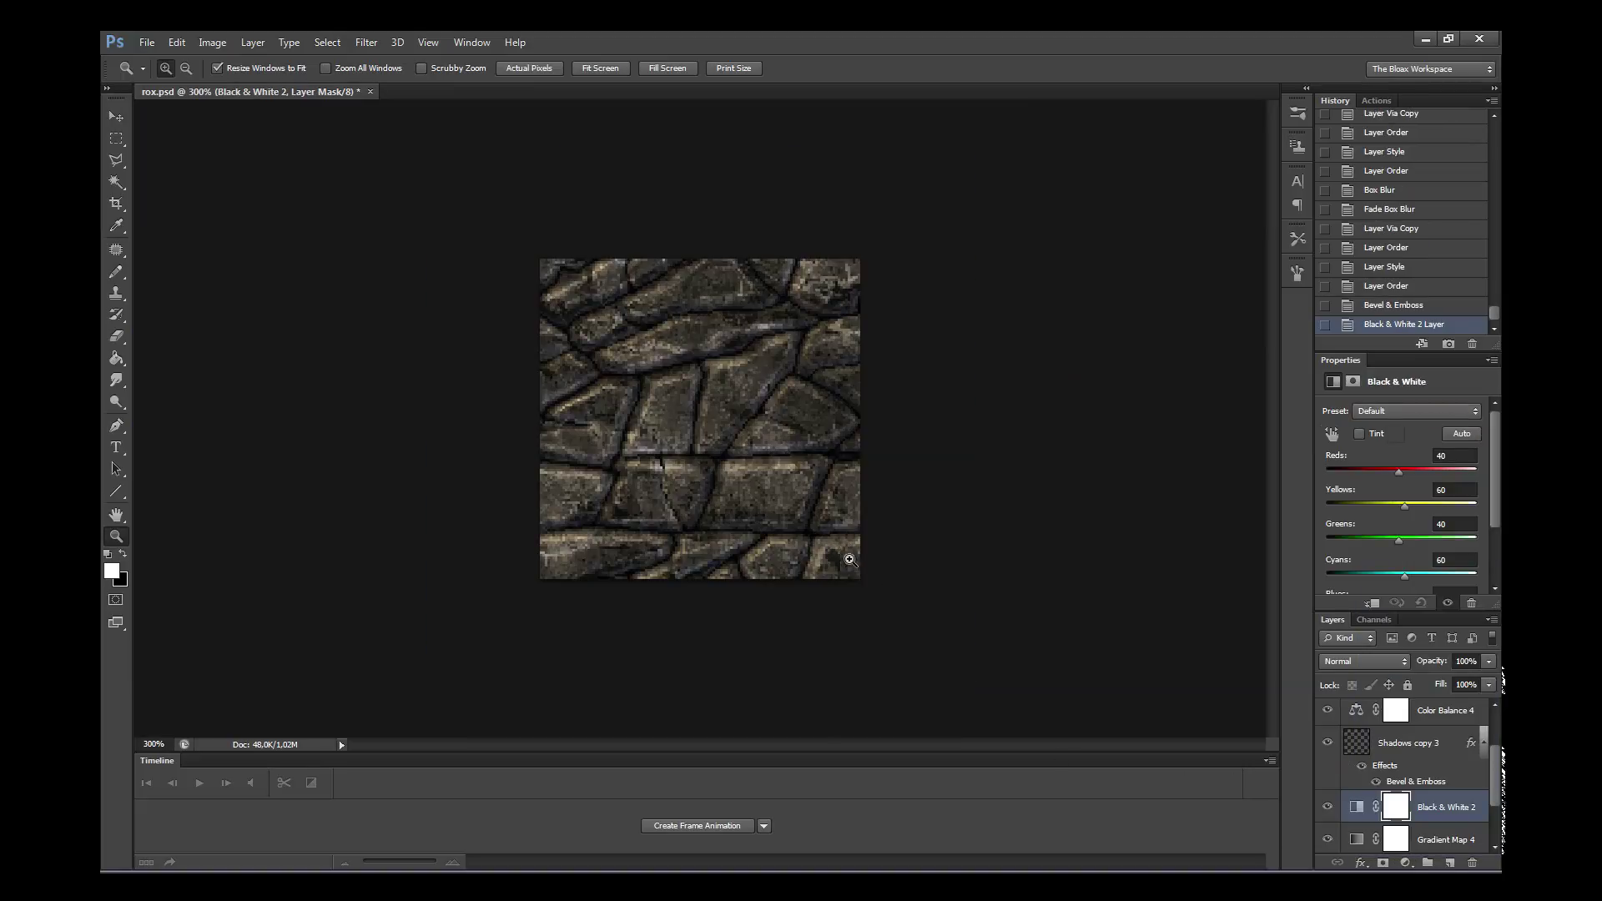
click(837, 549)
- Set the Bevel & Emboss highlight colour of Shadows copy 3 to purple
key(h)
double_click(1452, 742)
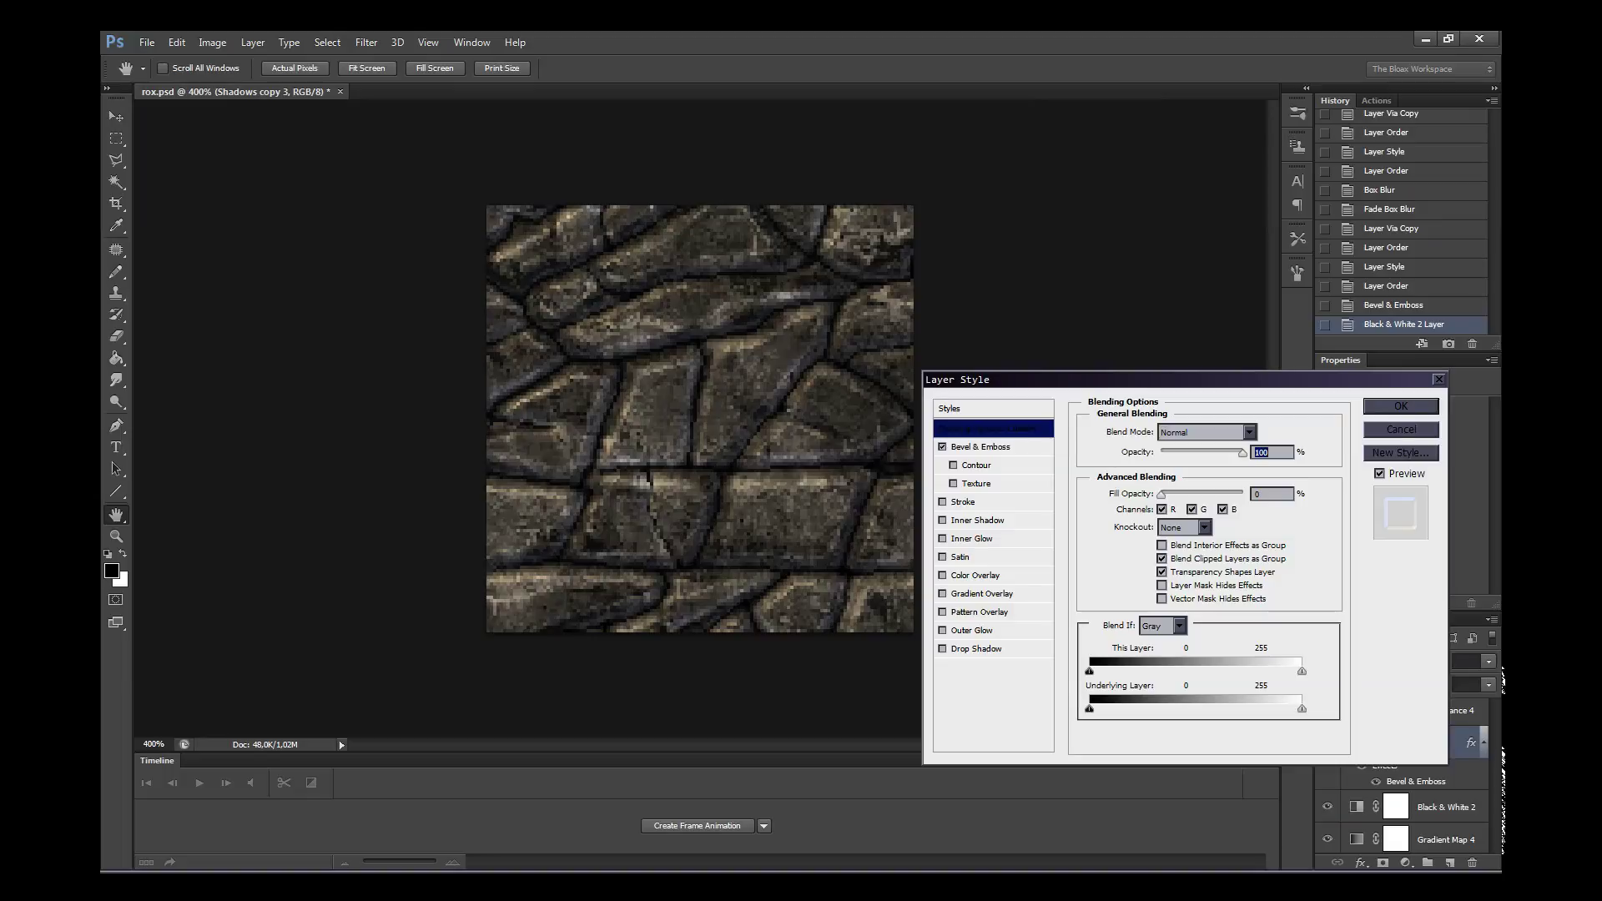
click(980, 446)
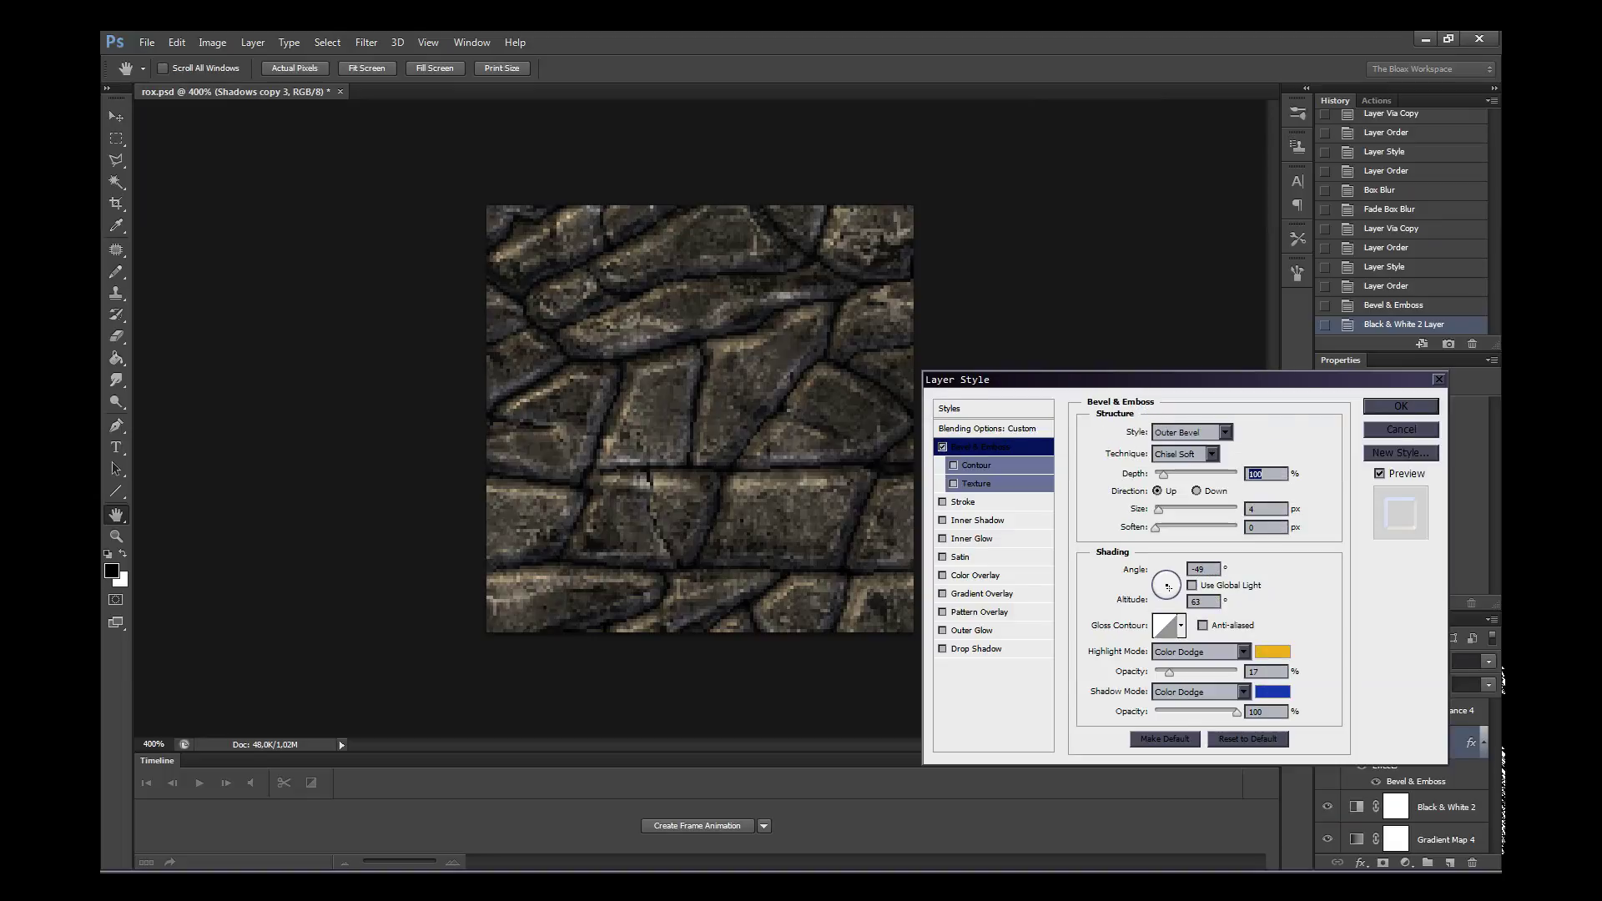
click(1273, 651)
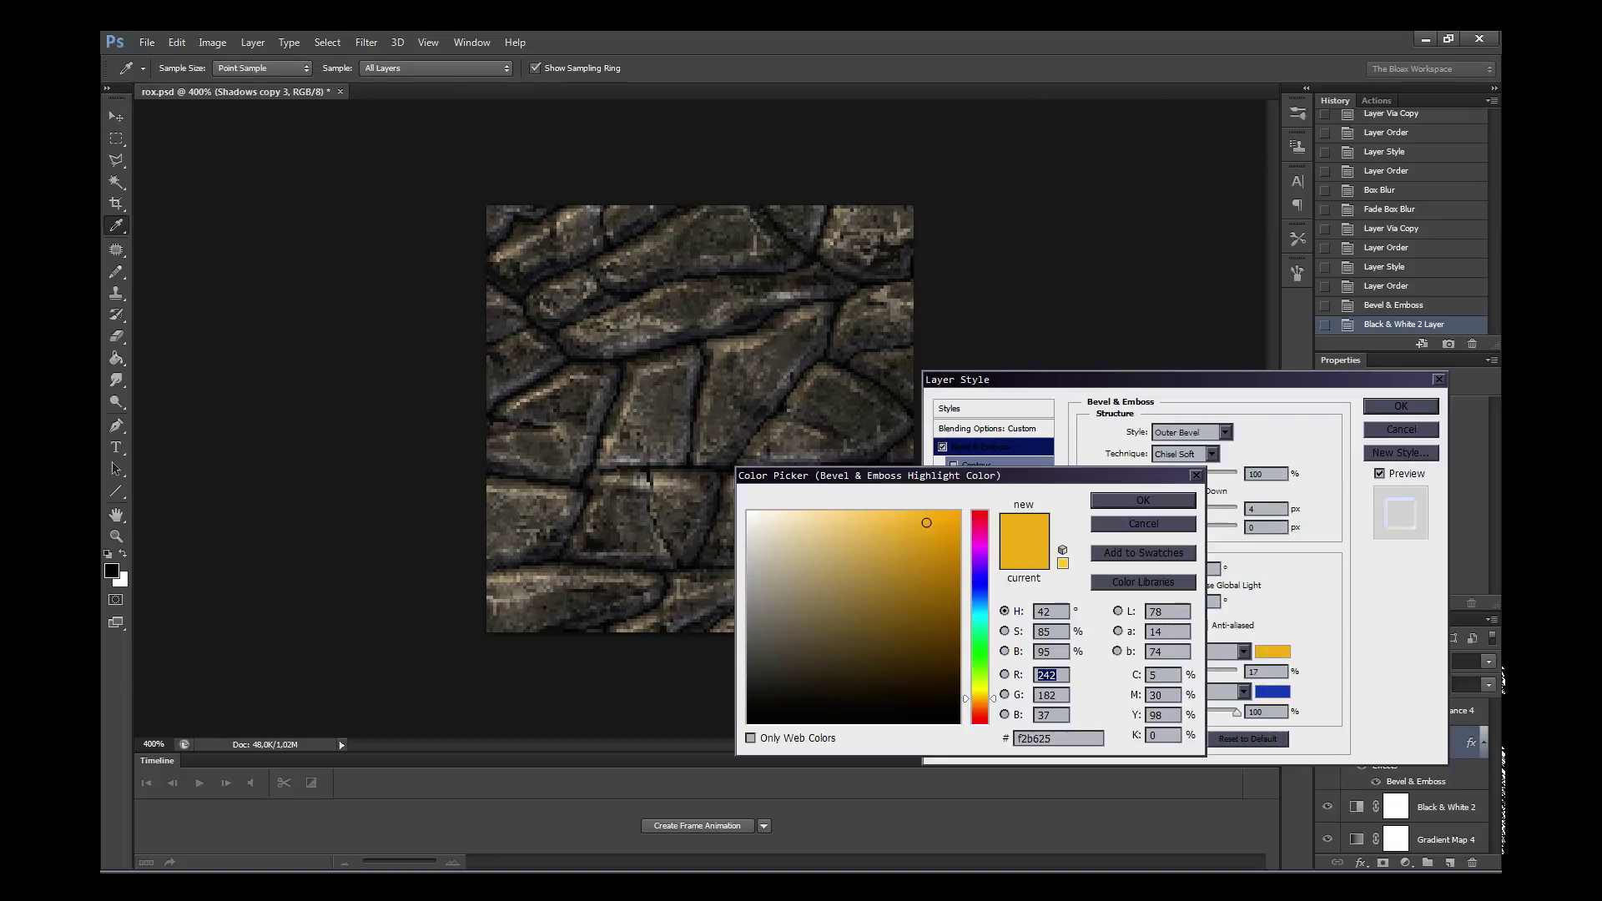
click(980, 550)
click(910, 512)
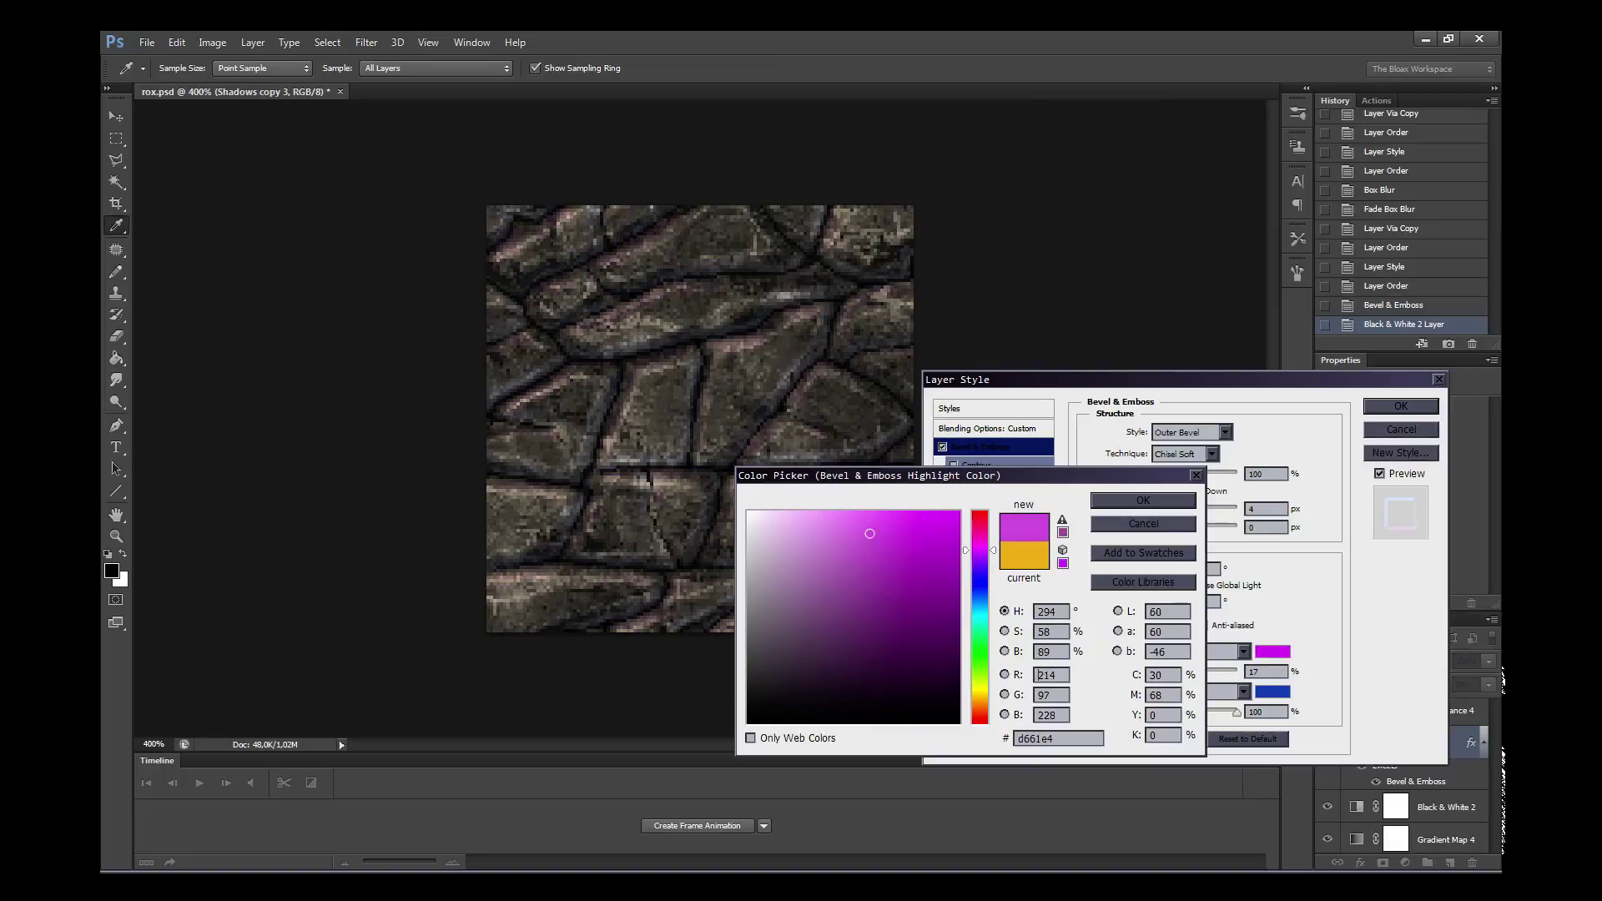
click(980, 560)
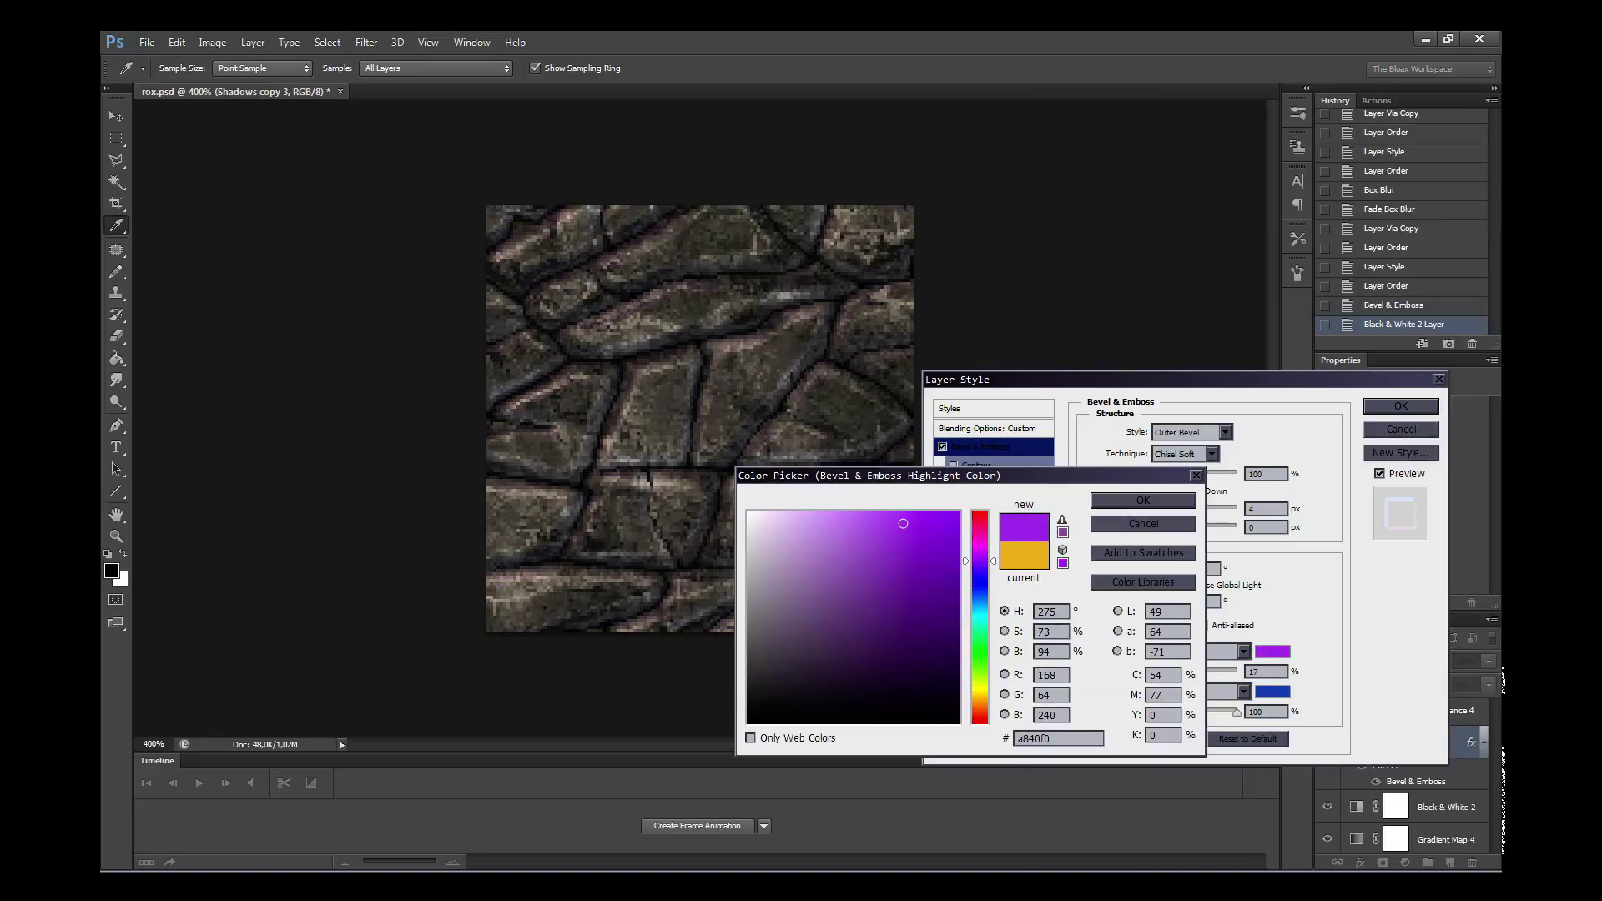
click(917, 522)
click(1142, 499)
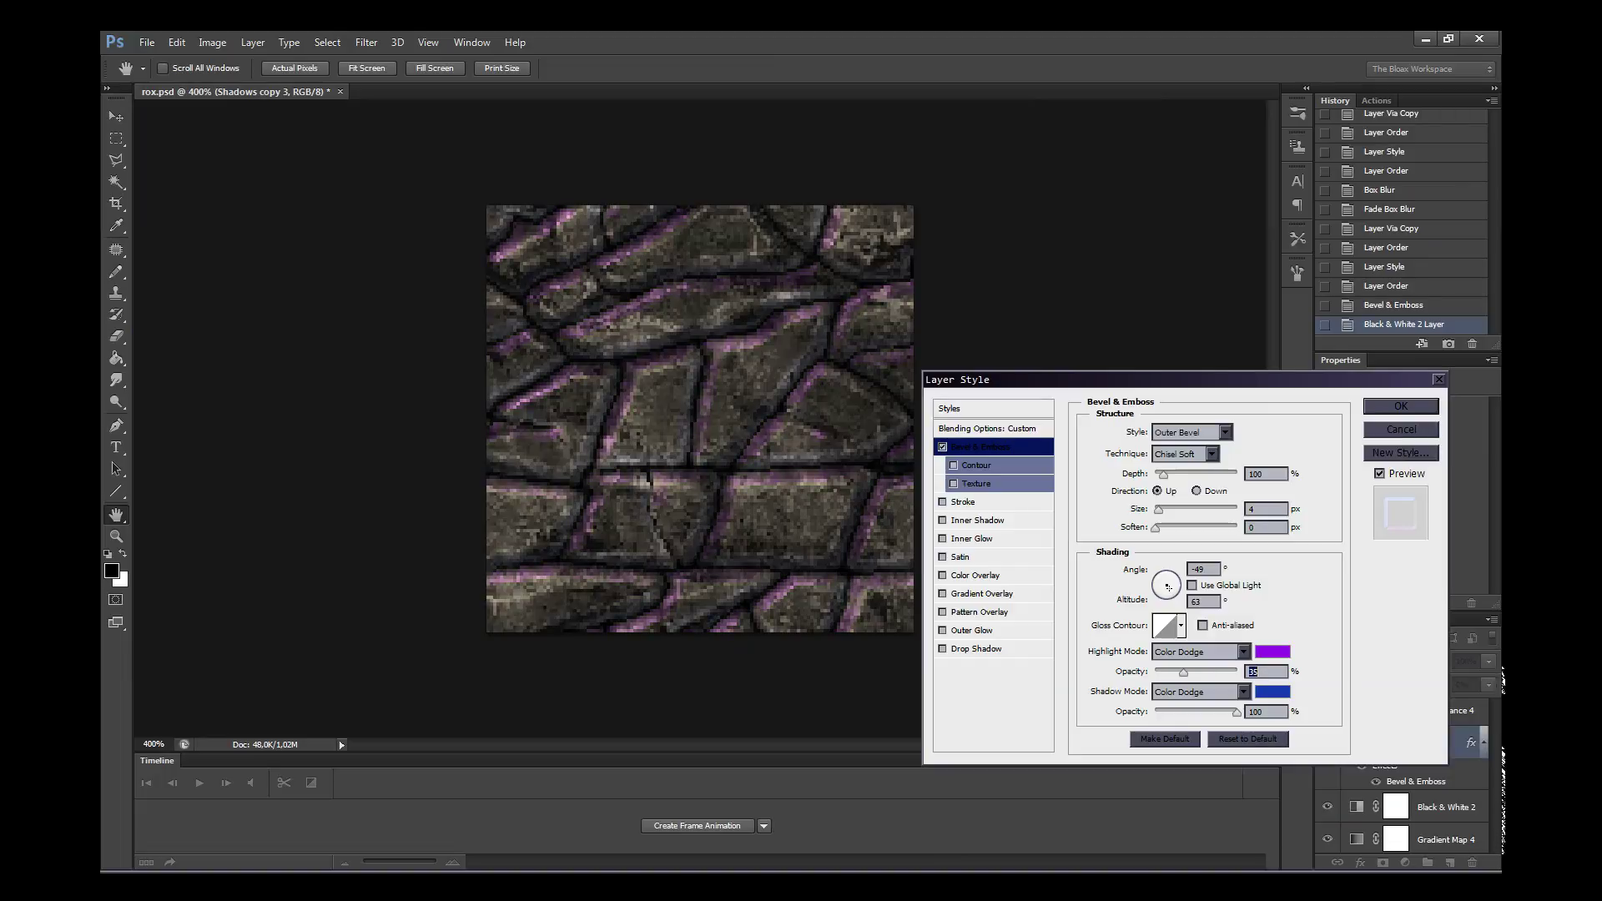
key(Return)
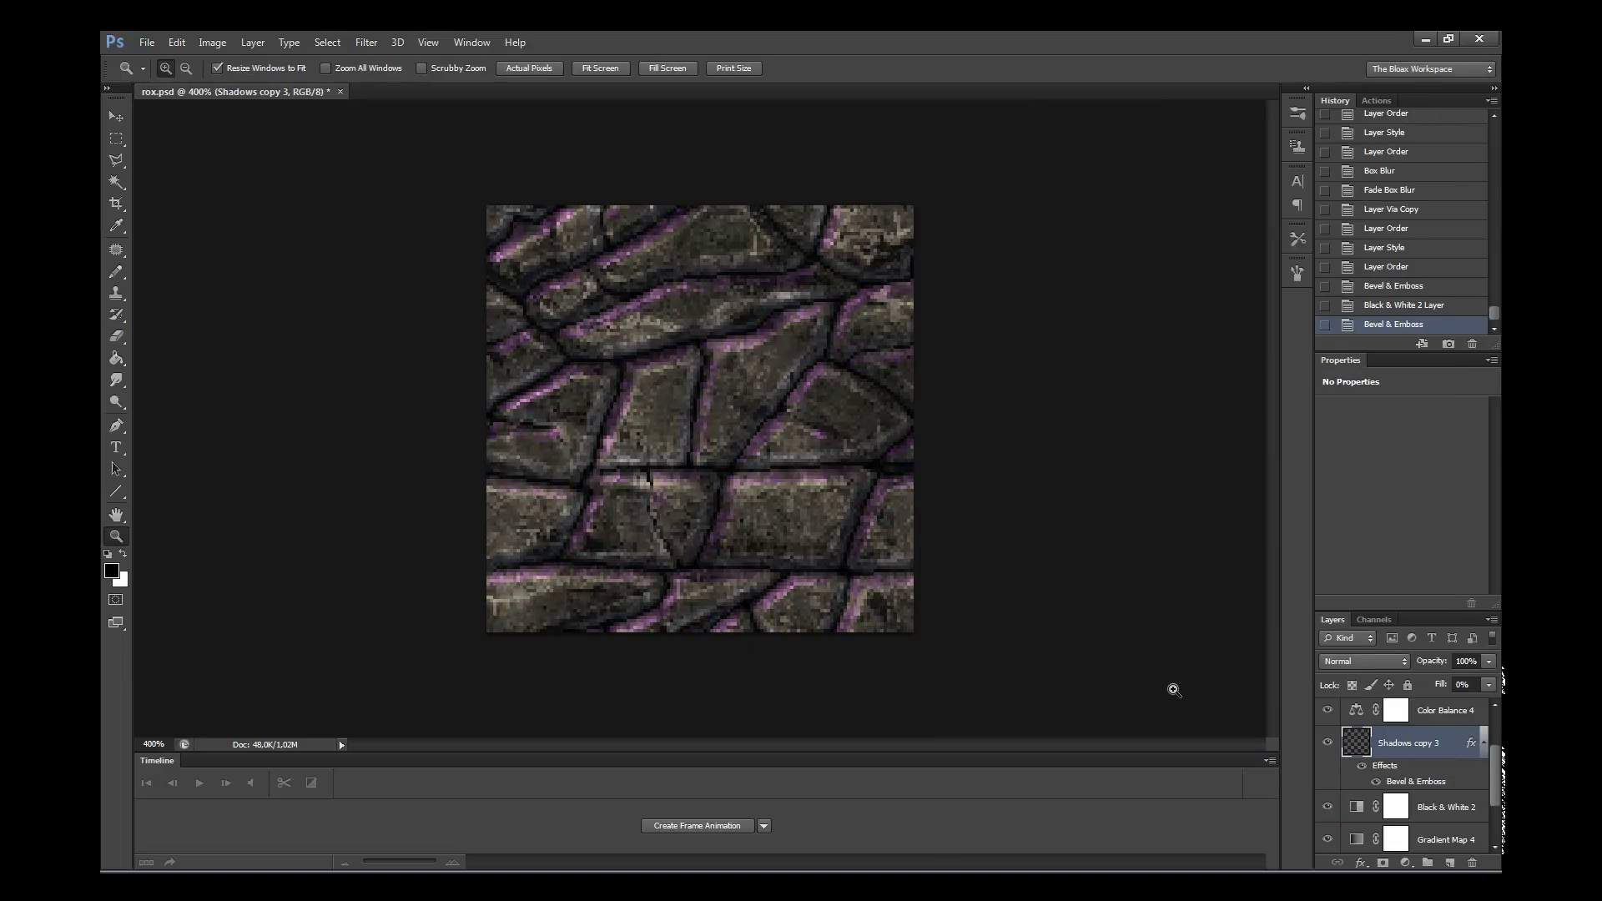
- Make the bevel shadow a deeper blue and tone the purple highlight down
double_click(1442, 733)
click(980, 447)
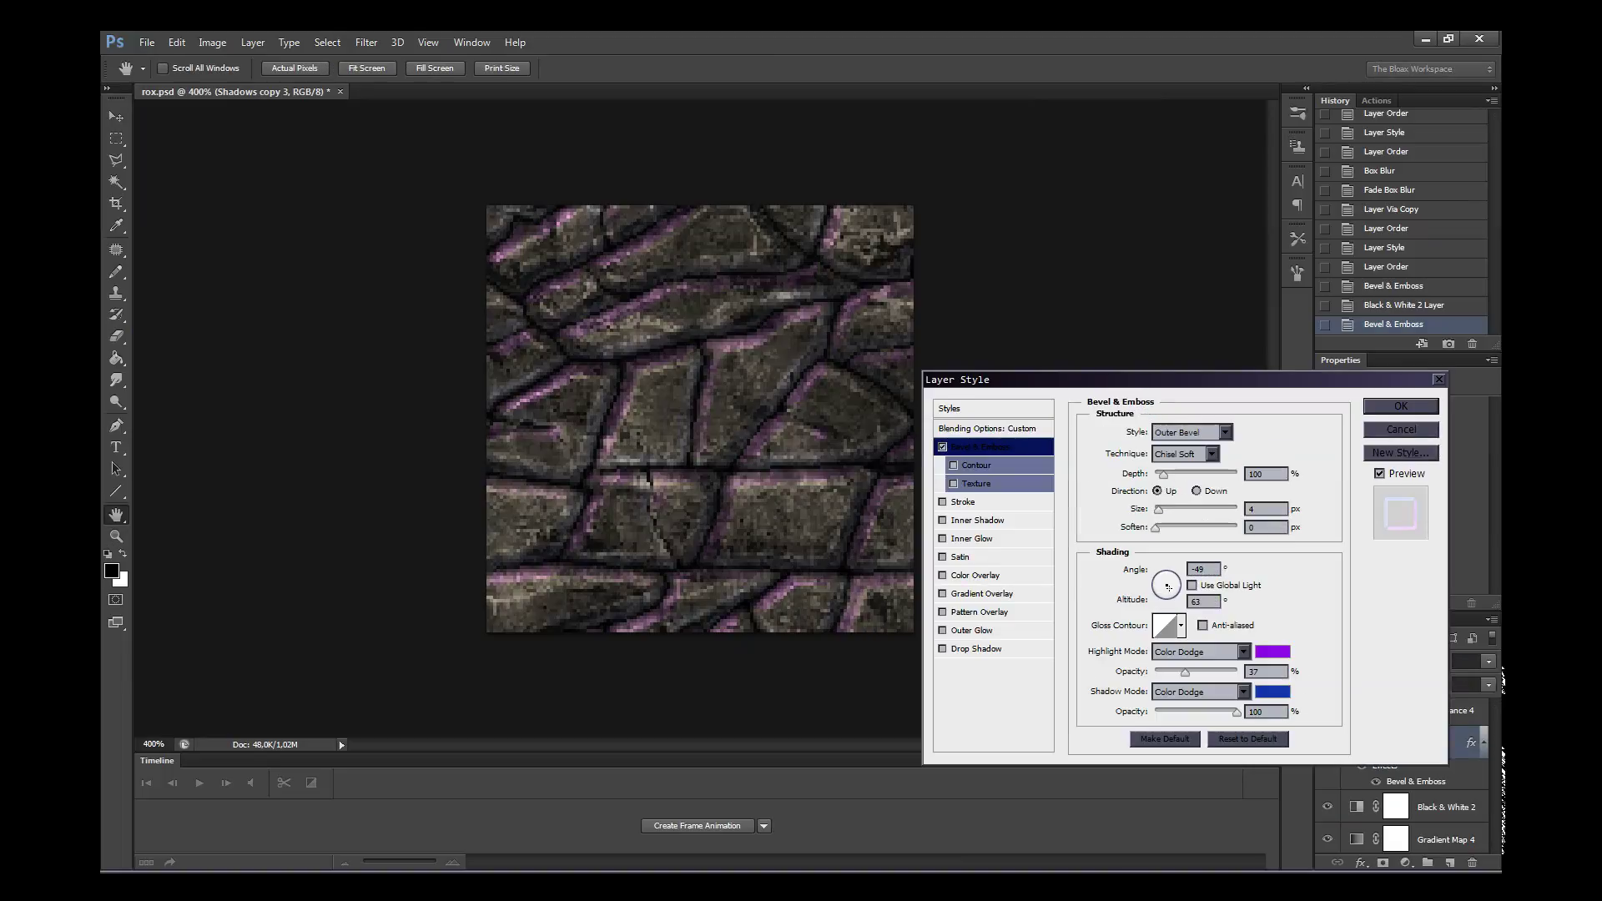
click(1272, 692)
drag(905, 536, 916, 528)
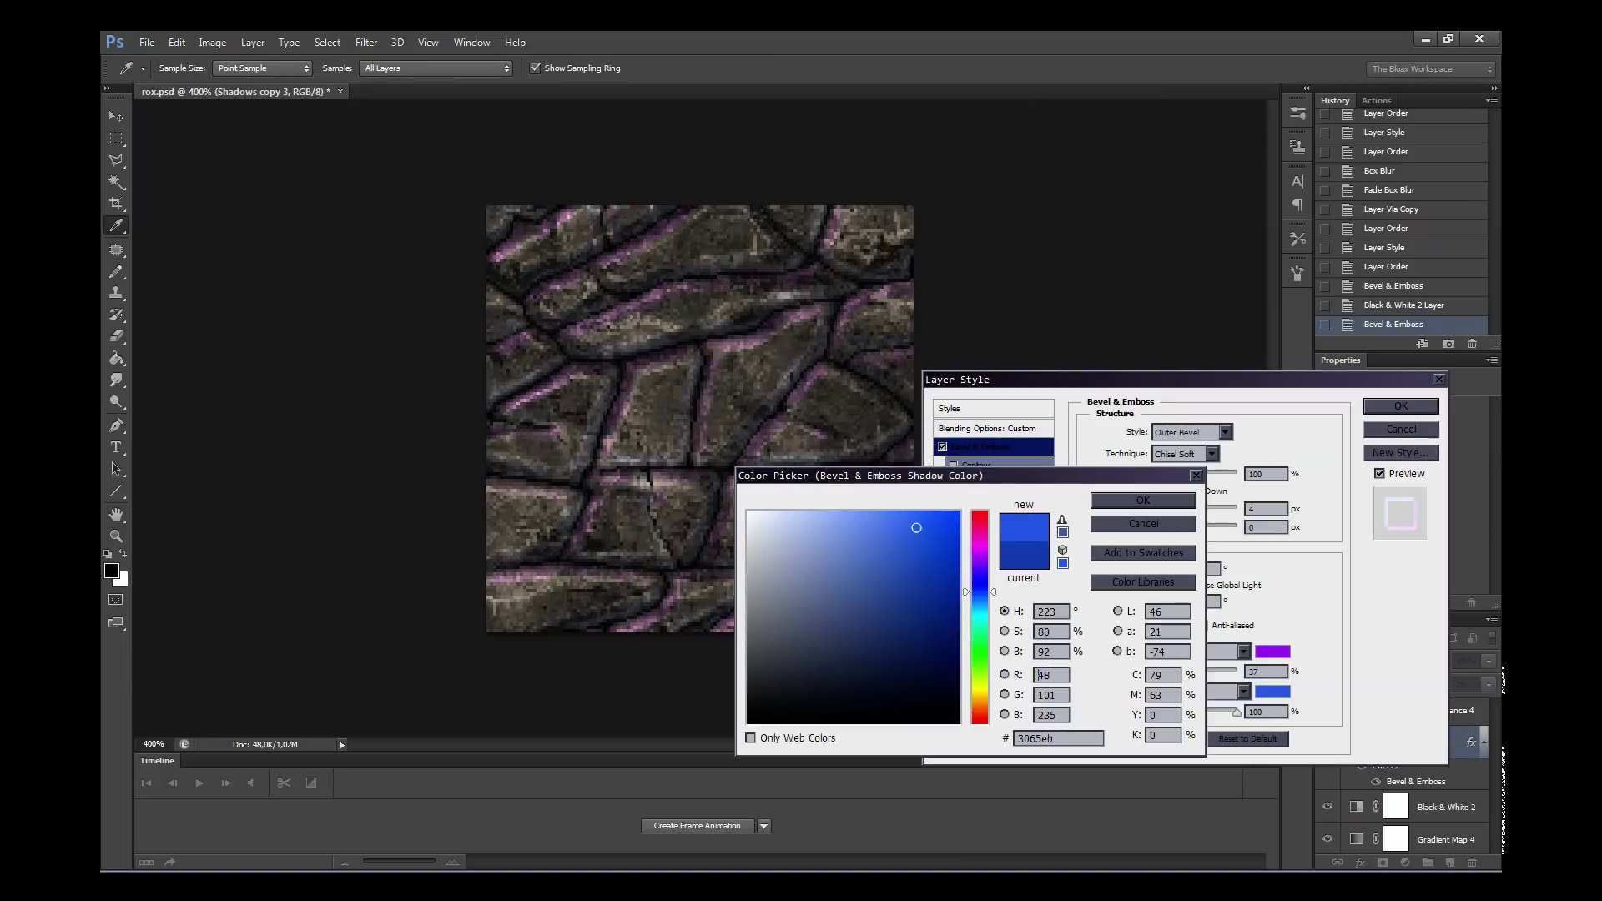
drag(980, 591, 981, 588)
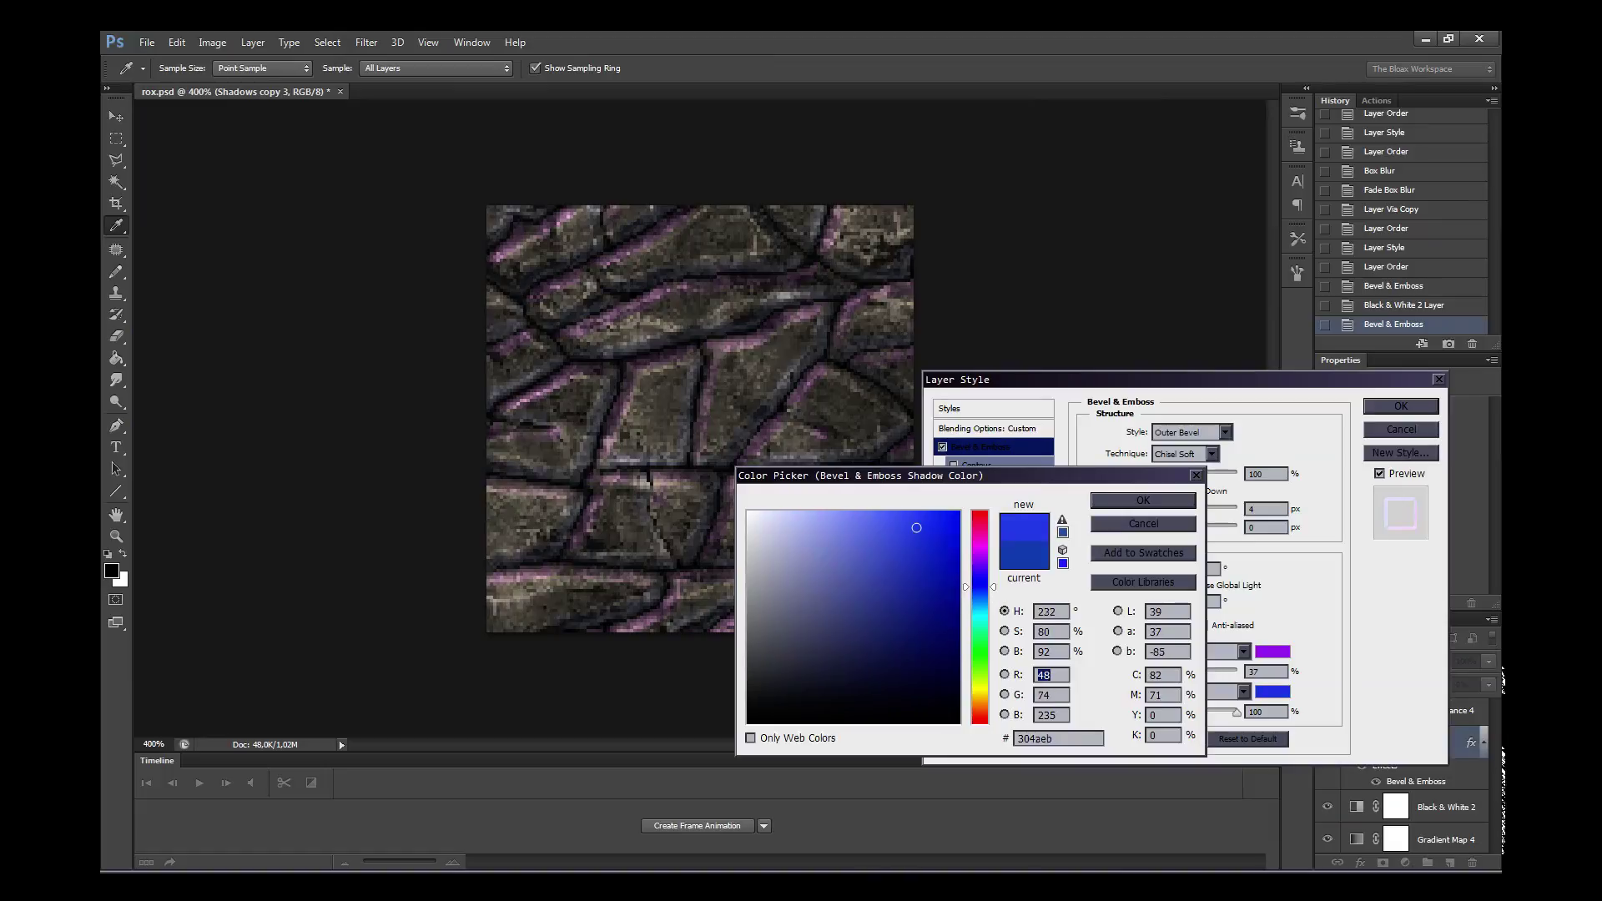
key(Return)
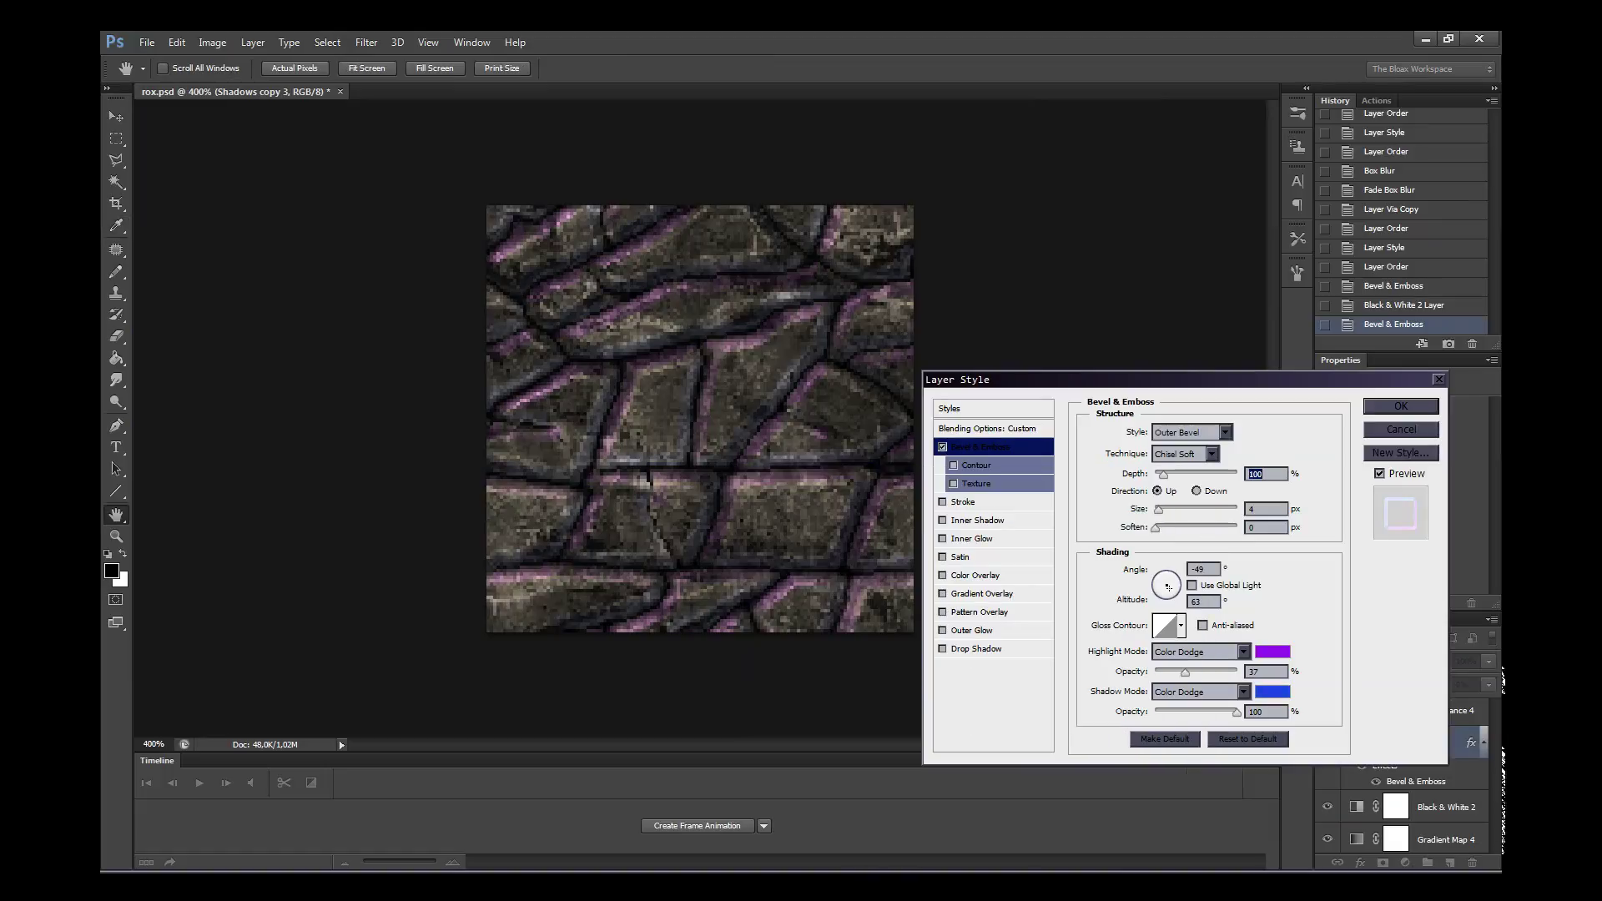
click(1273, 652)
drag(876, 548, 868, 554)
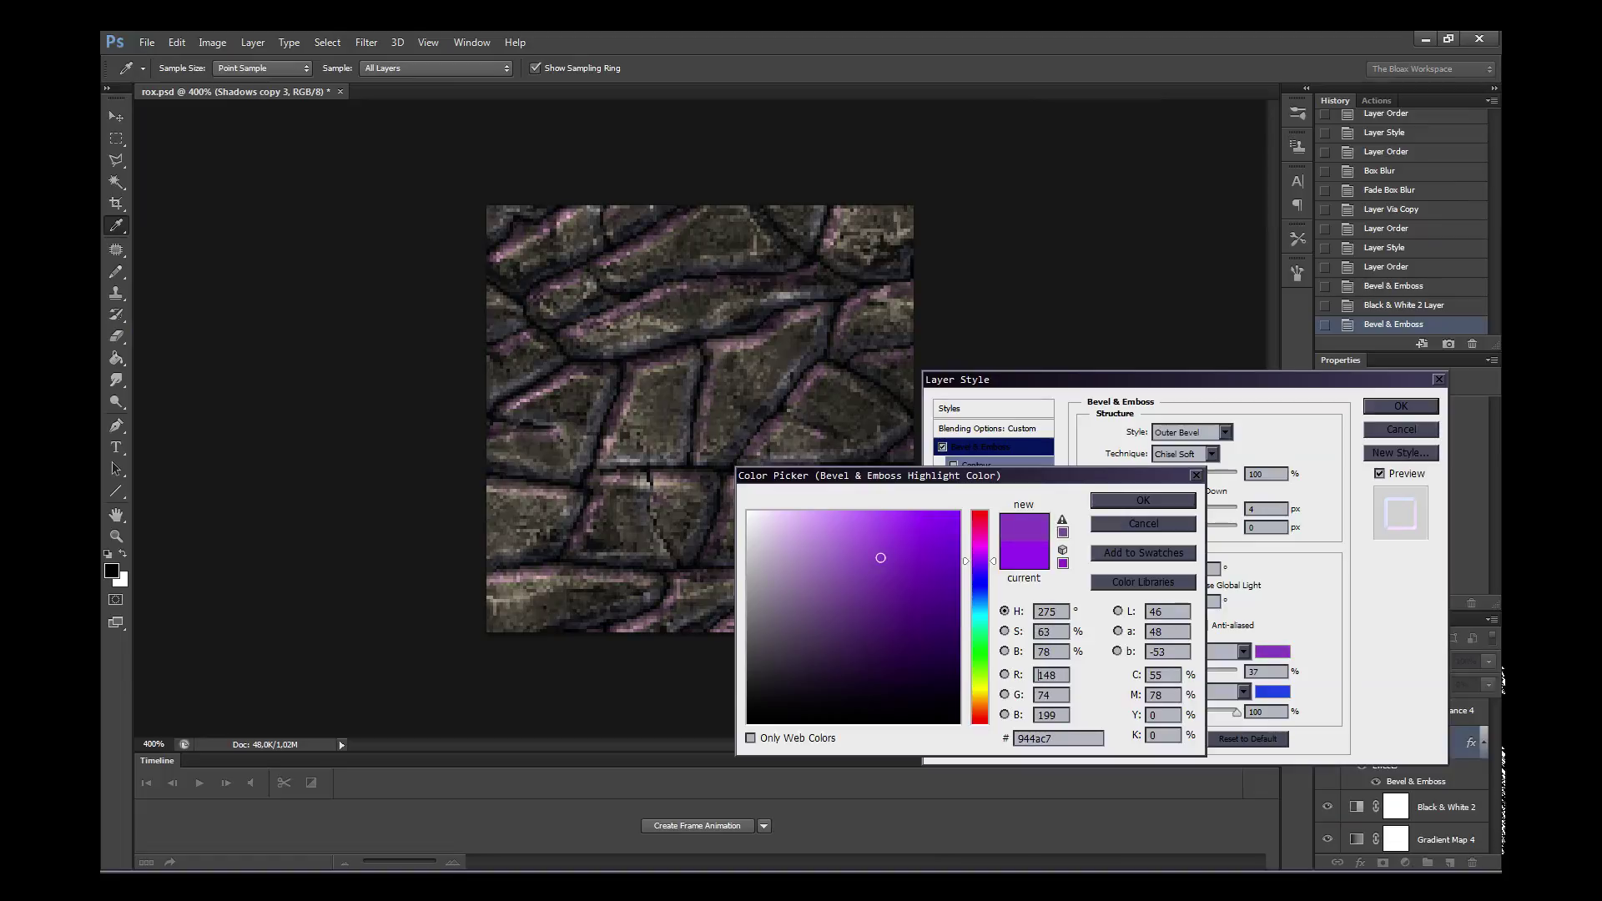
key(Return)
key(Return)
- Group Color Balance 4 and Shadows copy 3 into Group 12
right_click(755, 510)
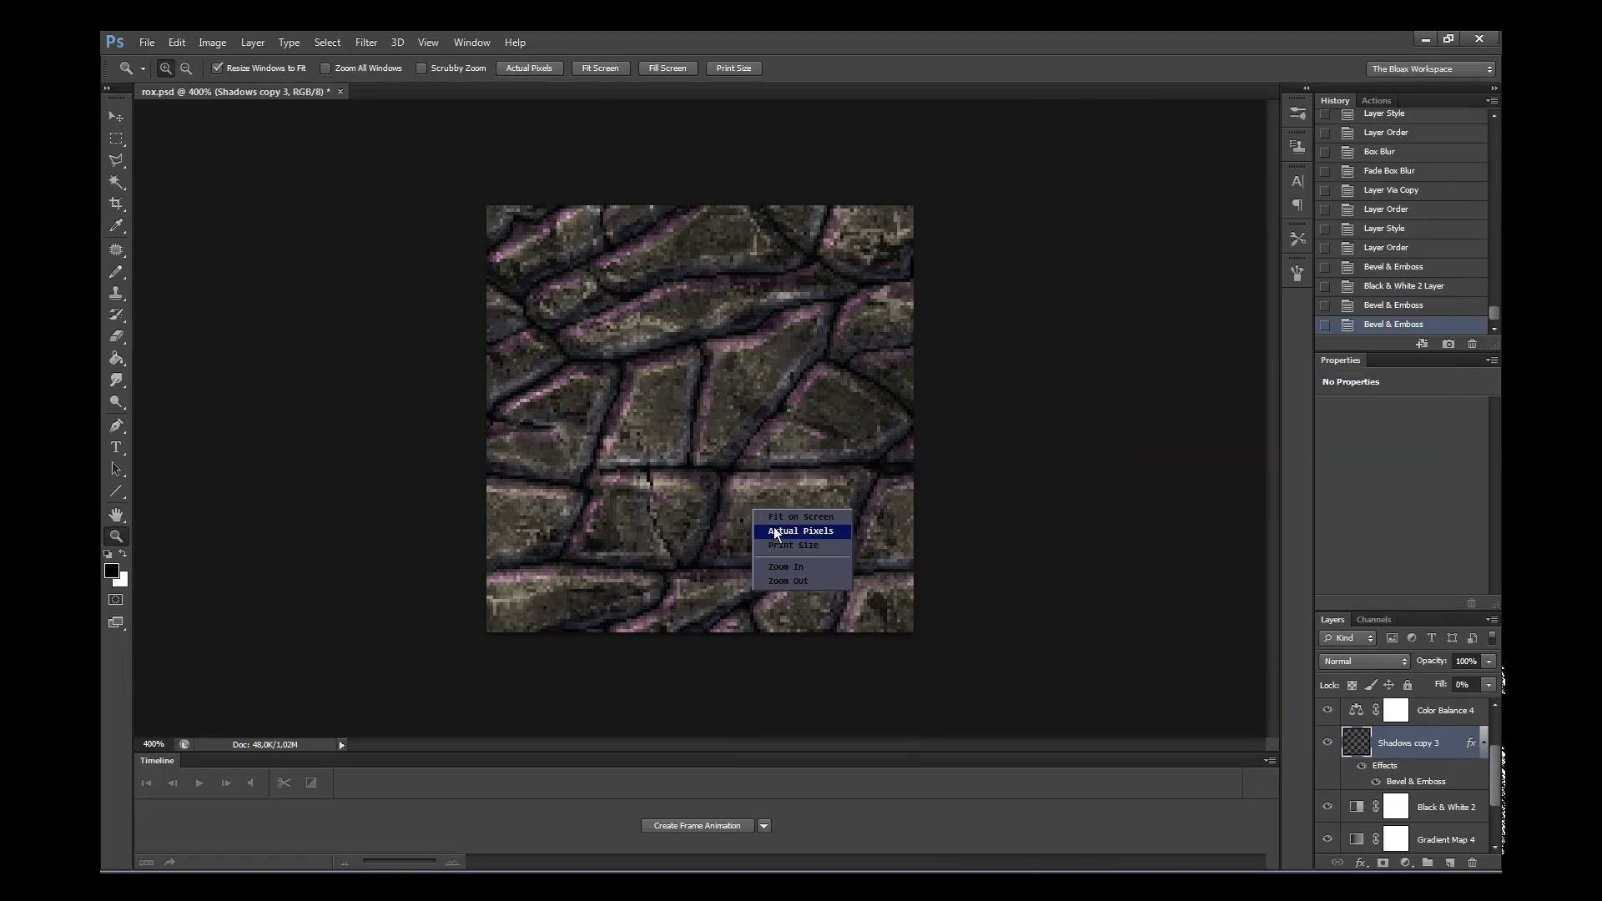
click(768, 530)
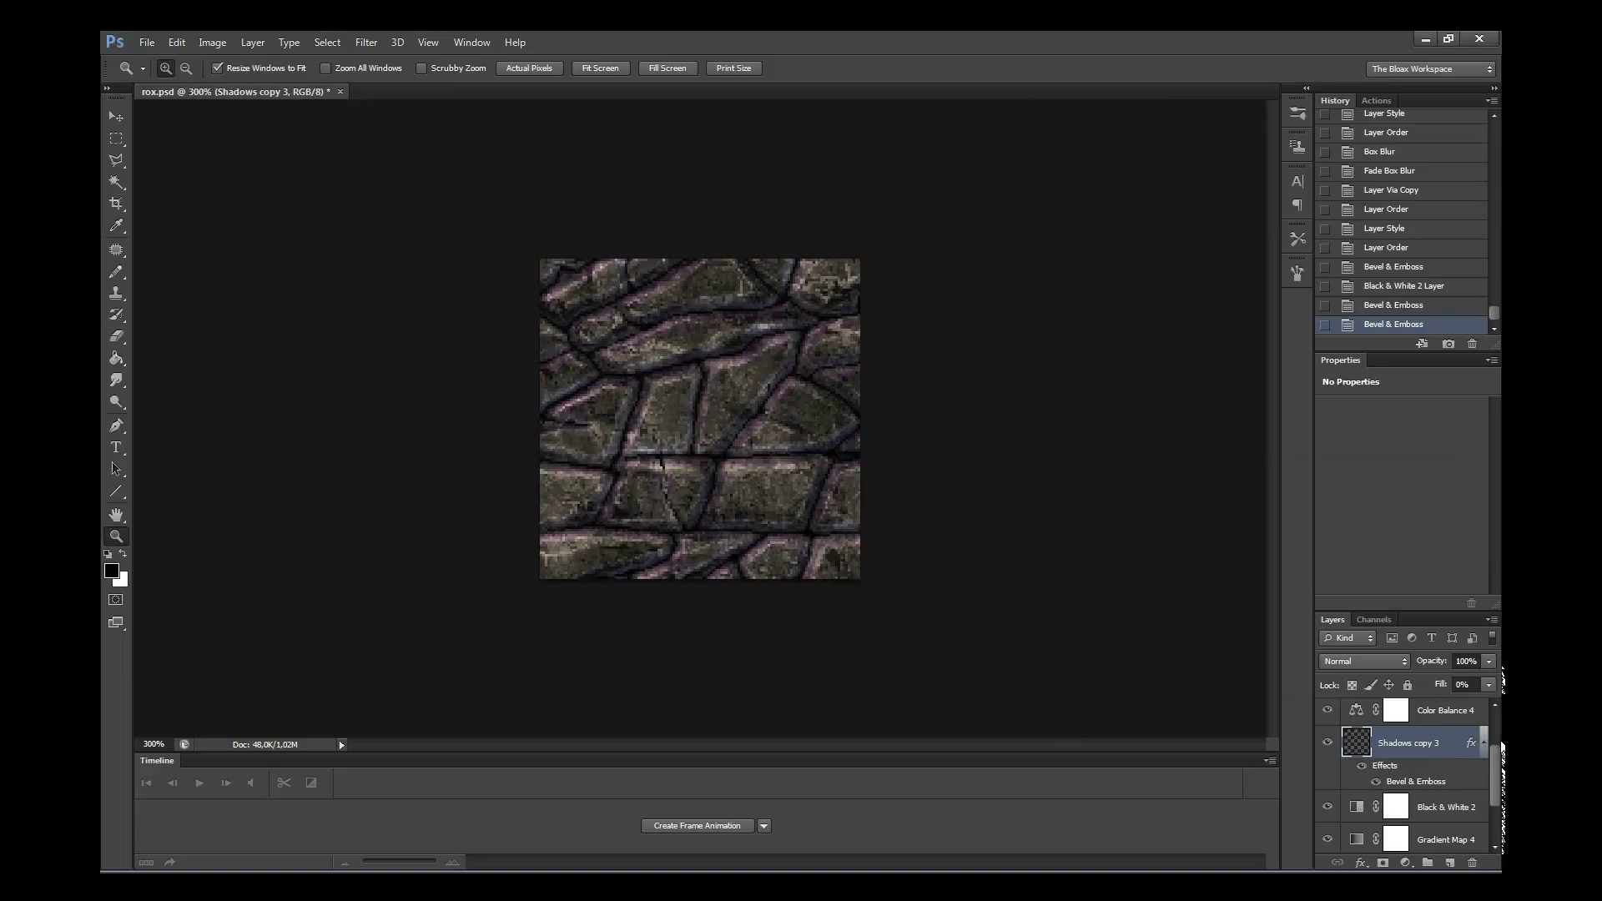
key(alt+bracketright)
drag(1493, 755, 1498, 797)
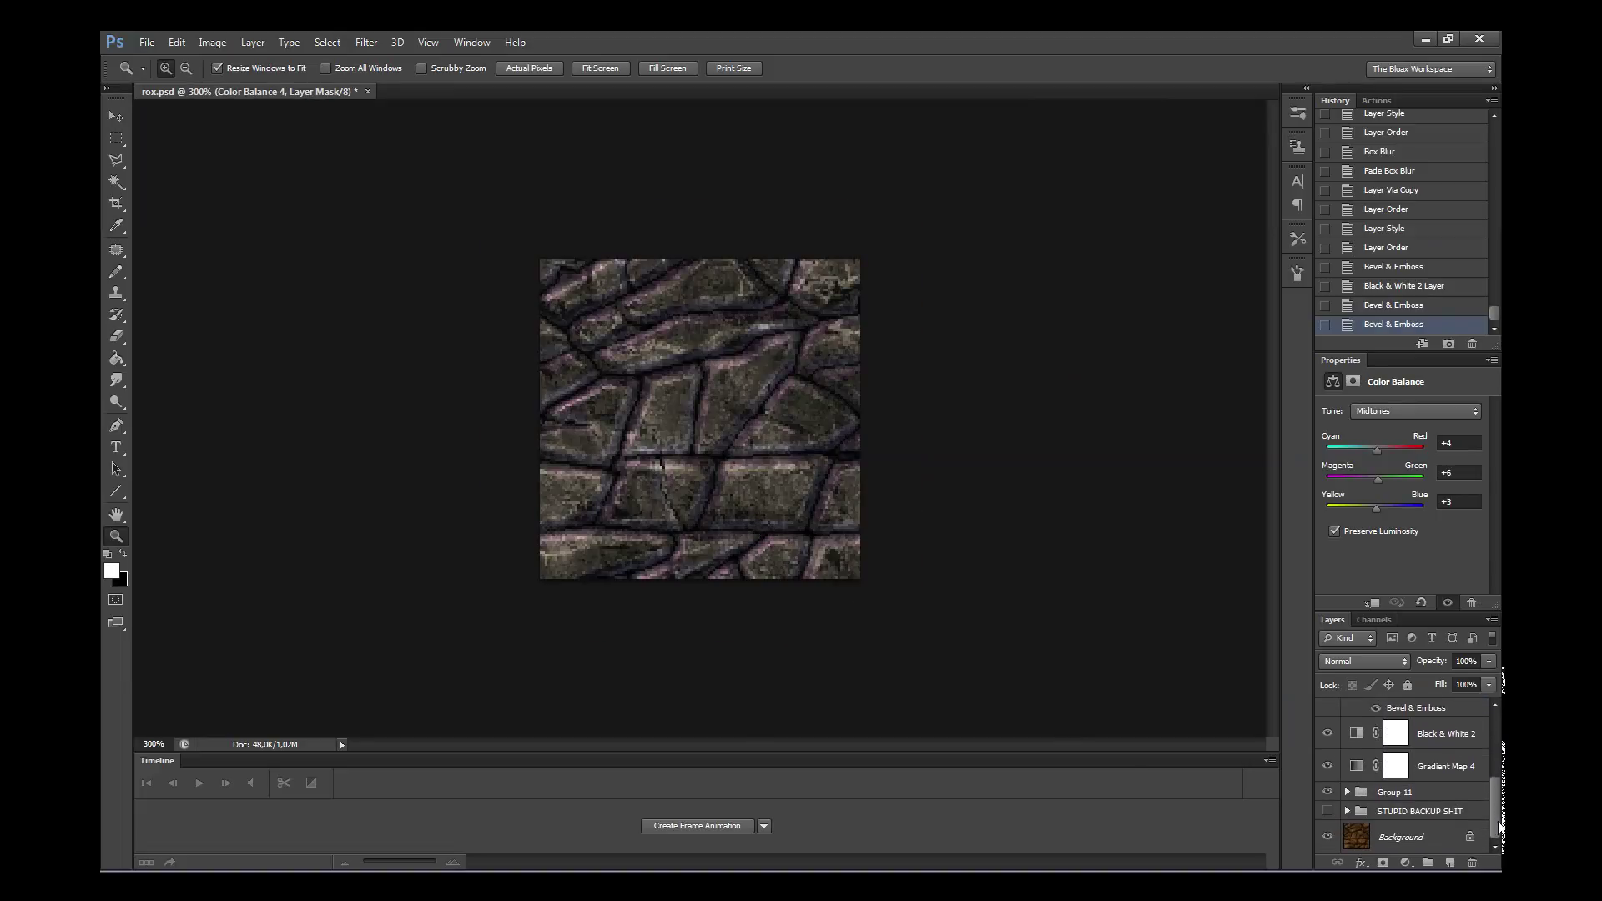
key(ctrl+g)
- Compare Group 12 against Group 10, leaving Group 12 visible and Group 10 hidden
click(1328, 780)
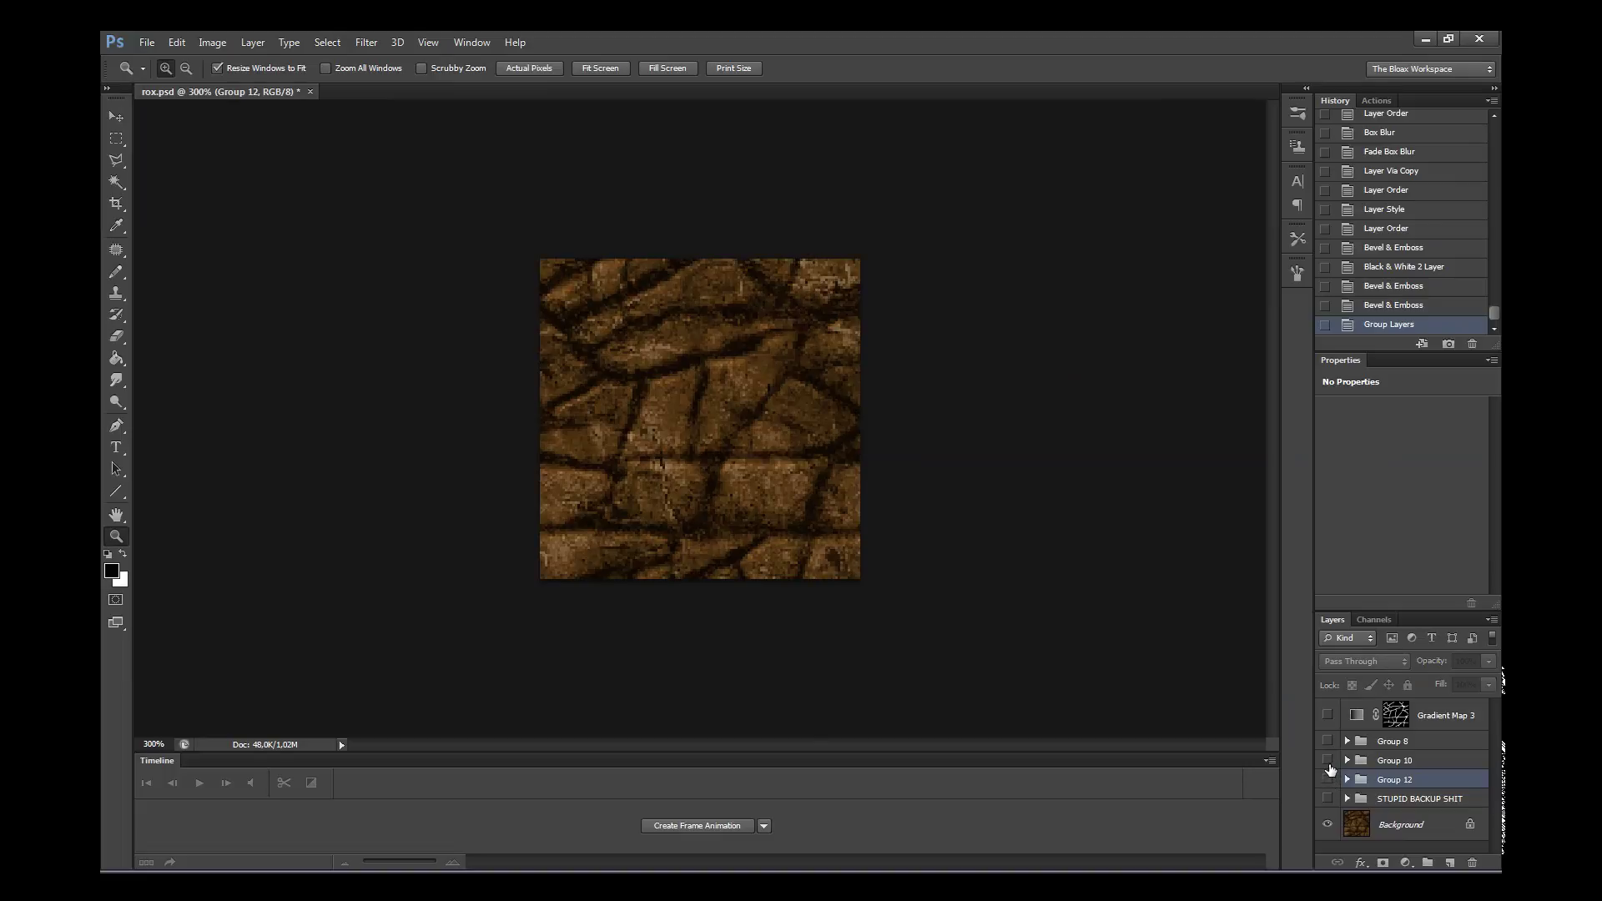
click(1327, 780)
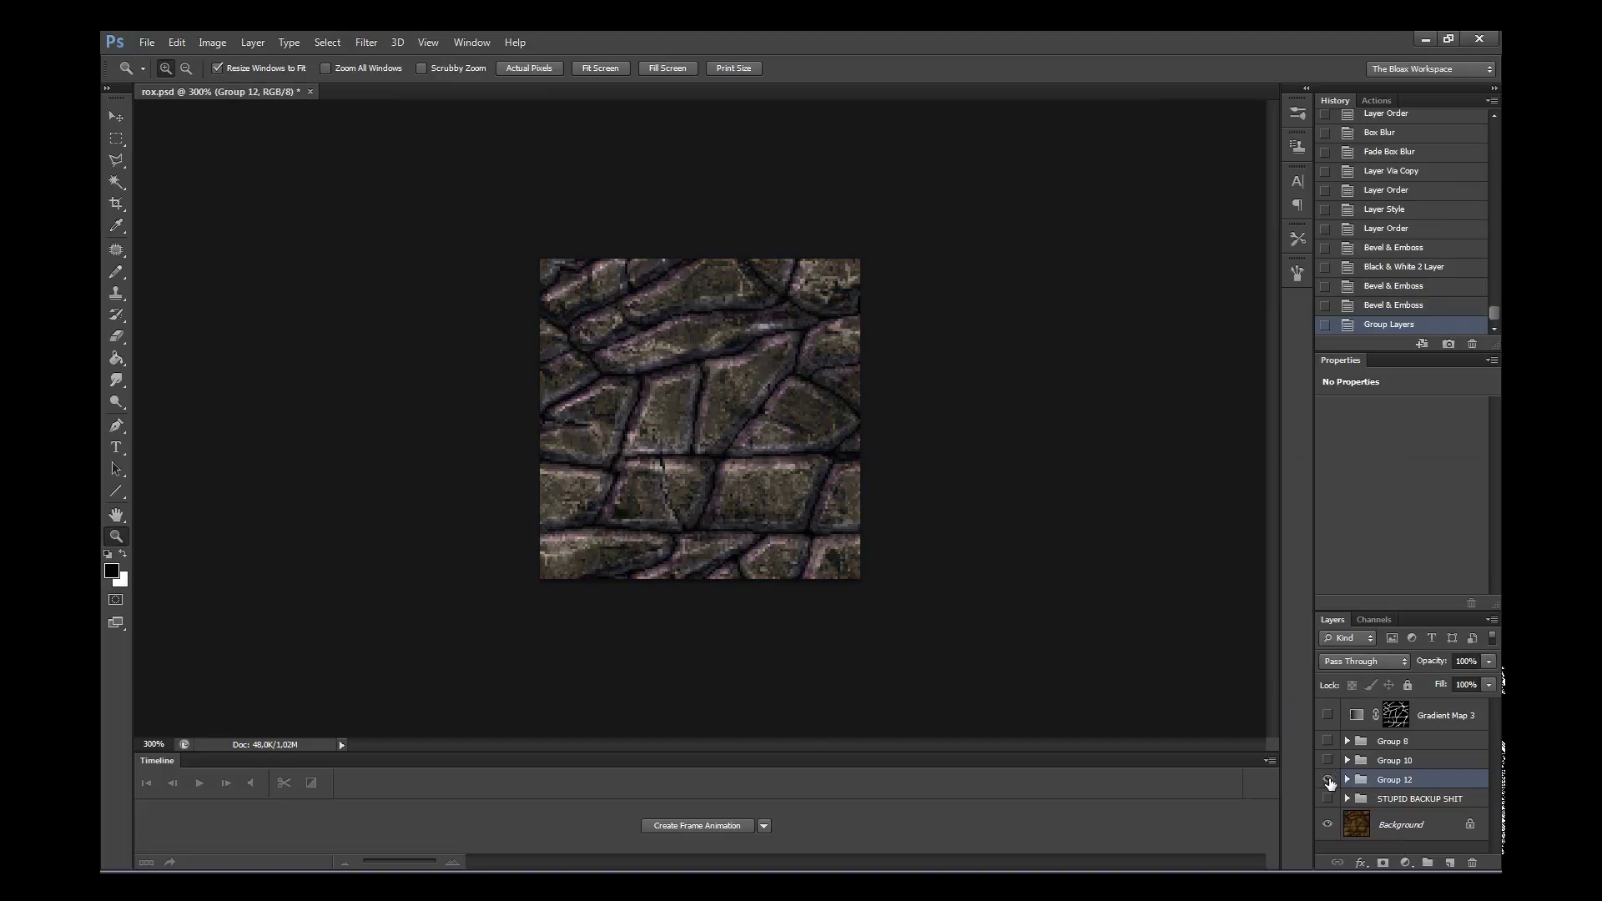
click(1327, 780)
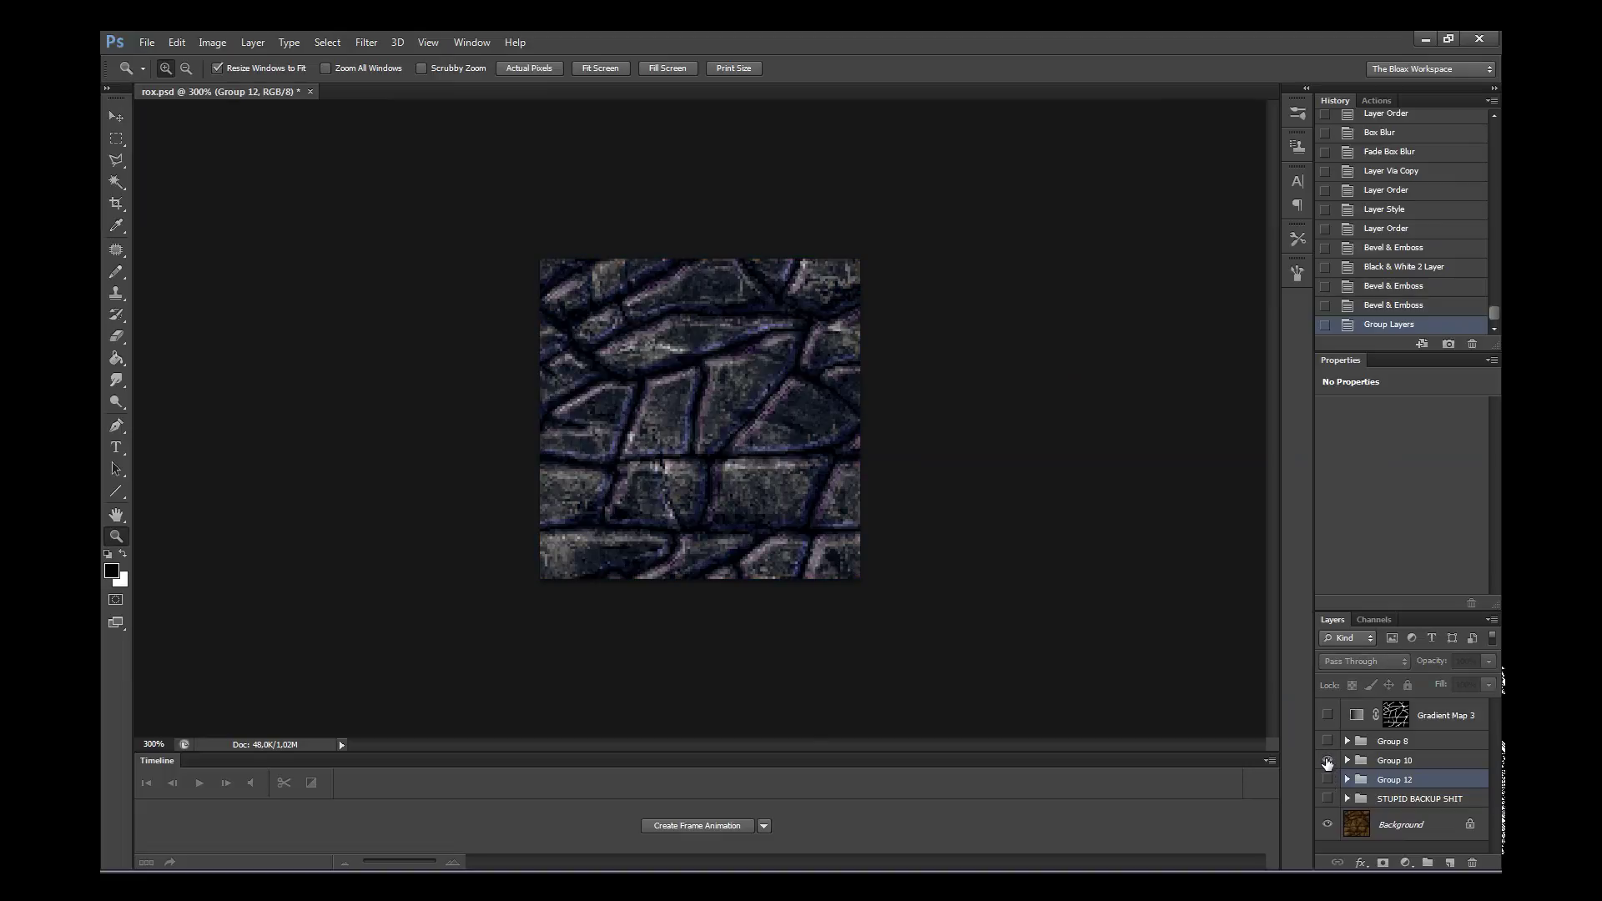
click(1327, 760)
click(1327, 779)
click(1328, 779)
click(1327, 760)
click(1327, 760)
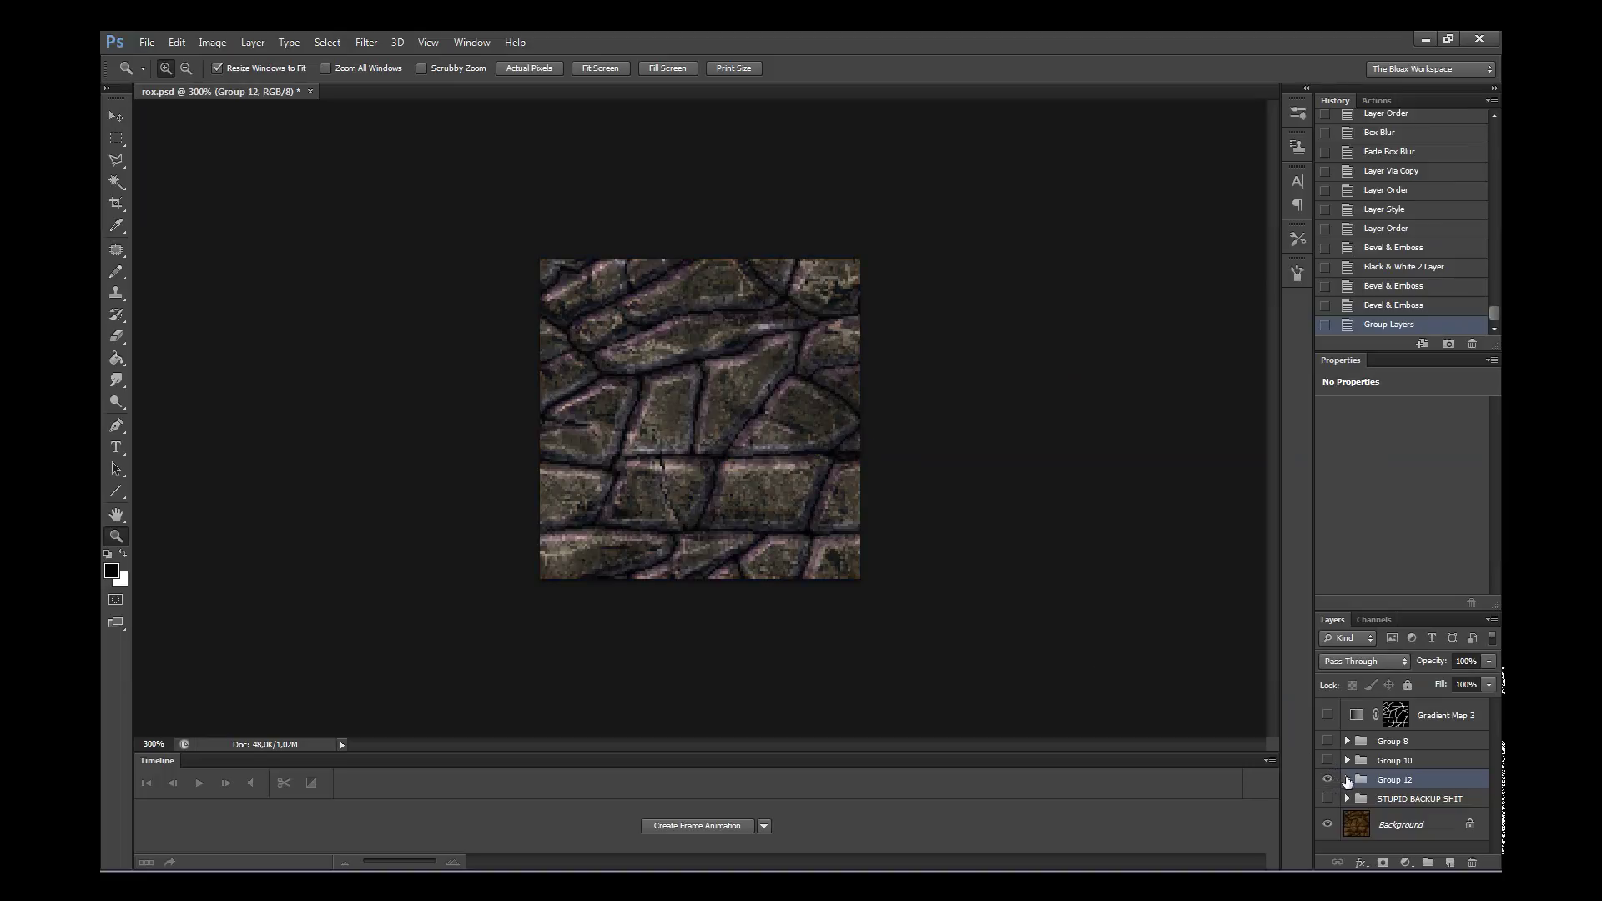
click(1327, 760)
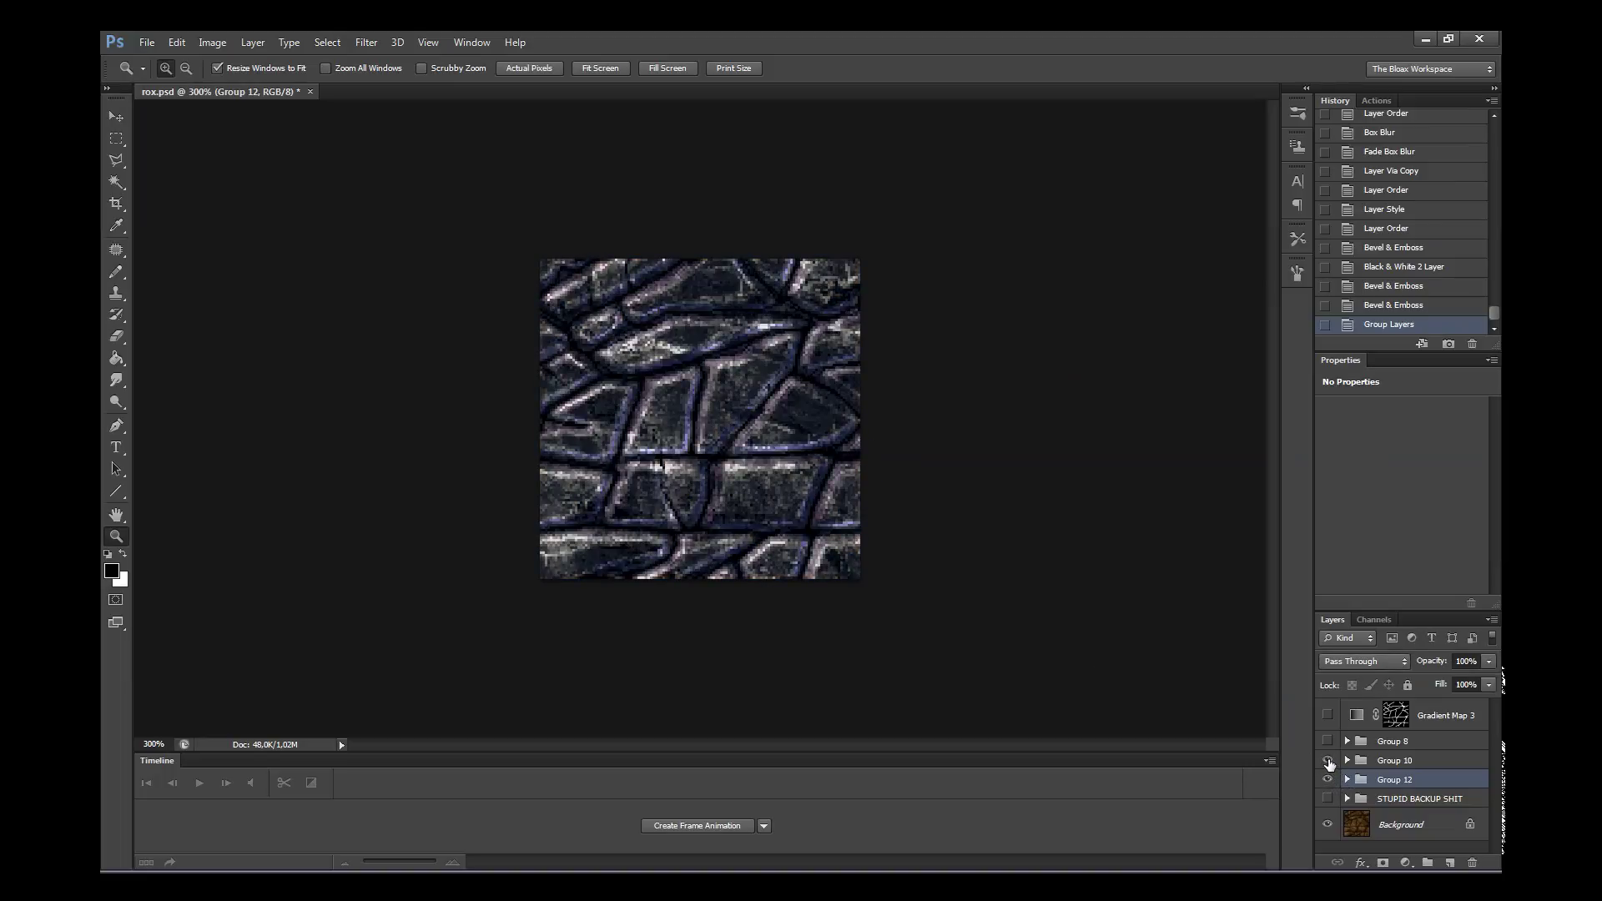
click(1328, 760)
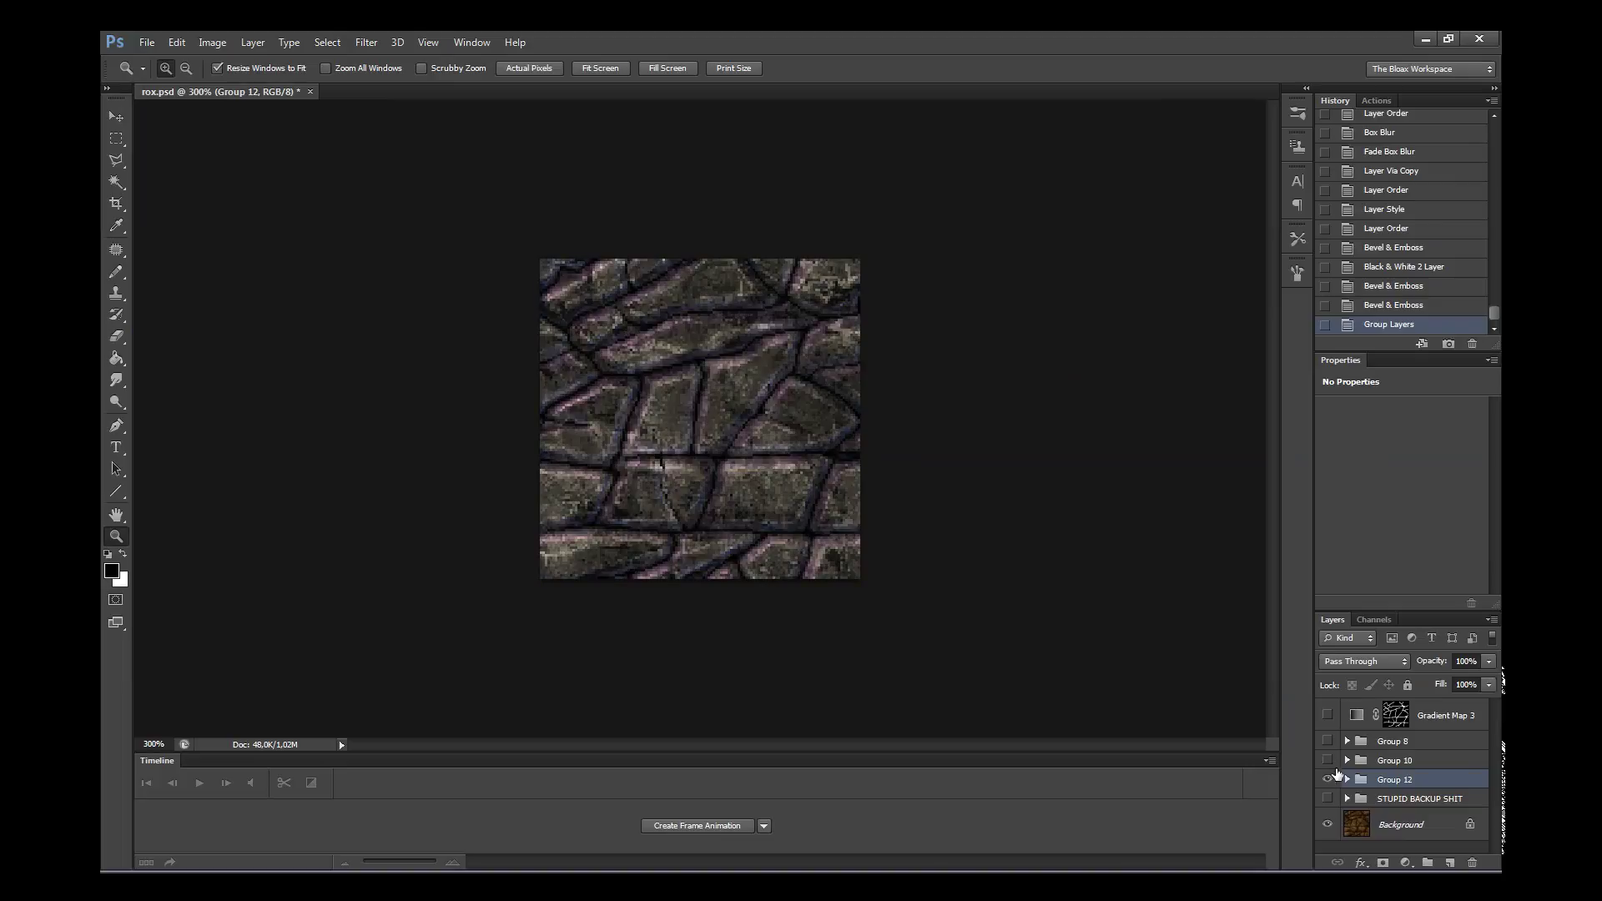
- Expand Group 12 and reopen the Bevel & Emboss settings of Shadows copy 3
click(1345, 779)
click(1447, 805)
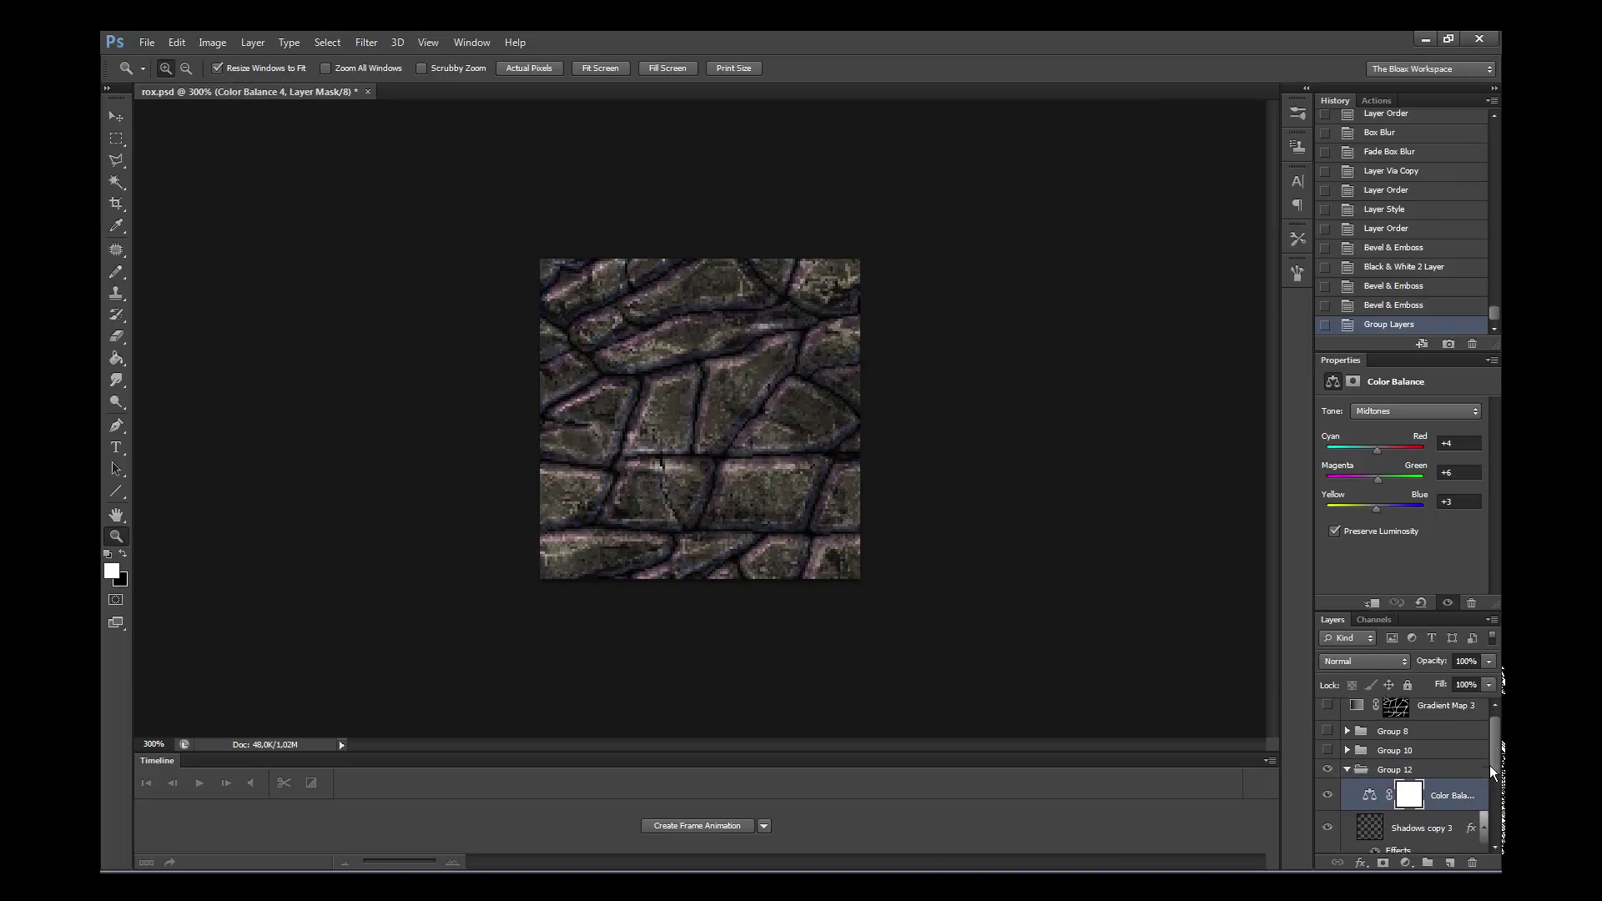
drag(1489, 765, 1493, 794)
click(1340, 793)
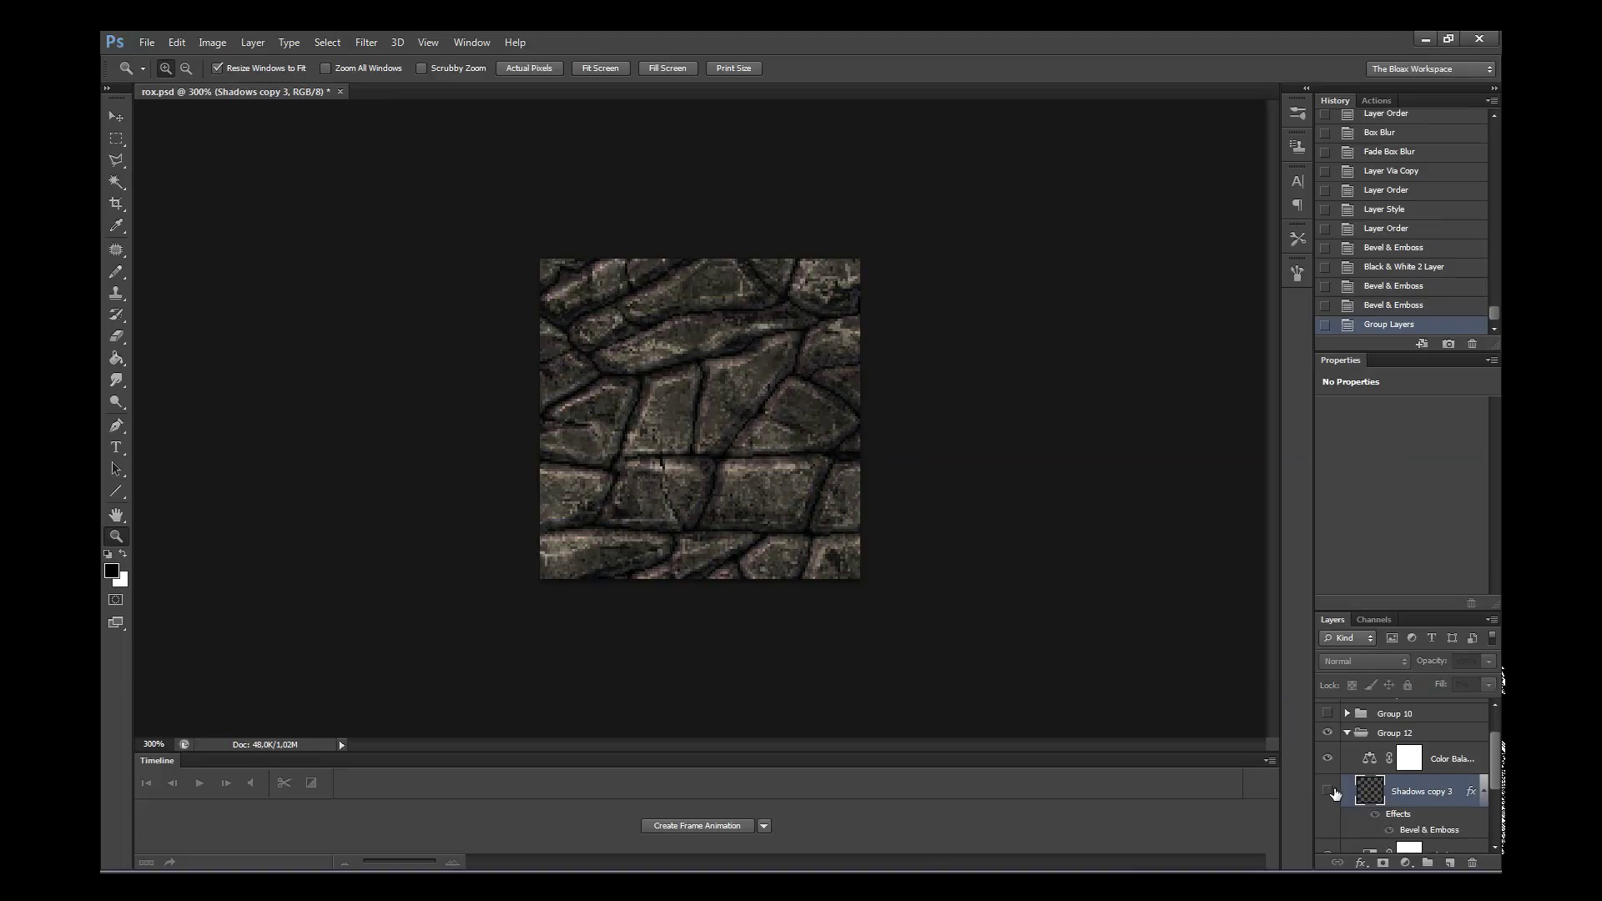
double_click(1410, 784)
click(985, 448)
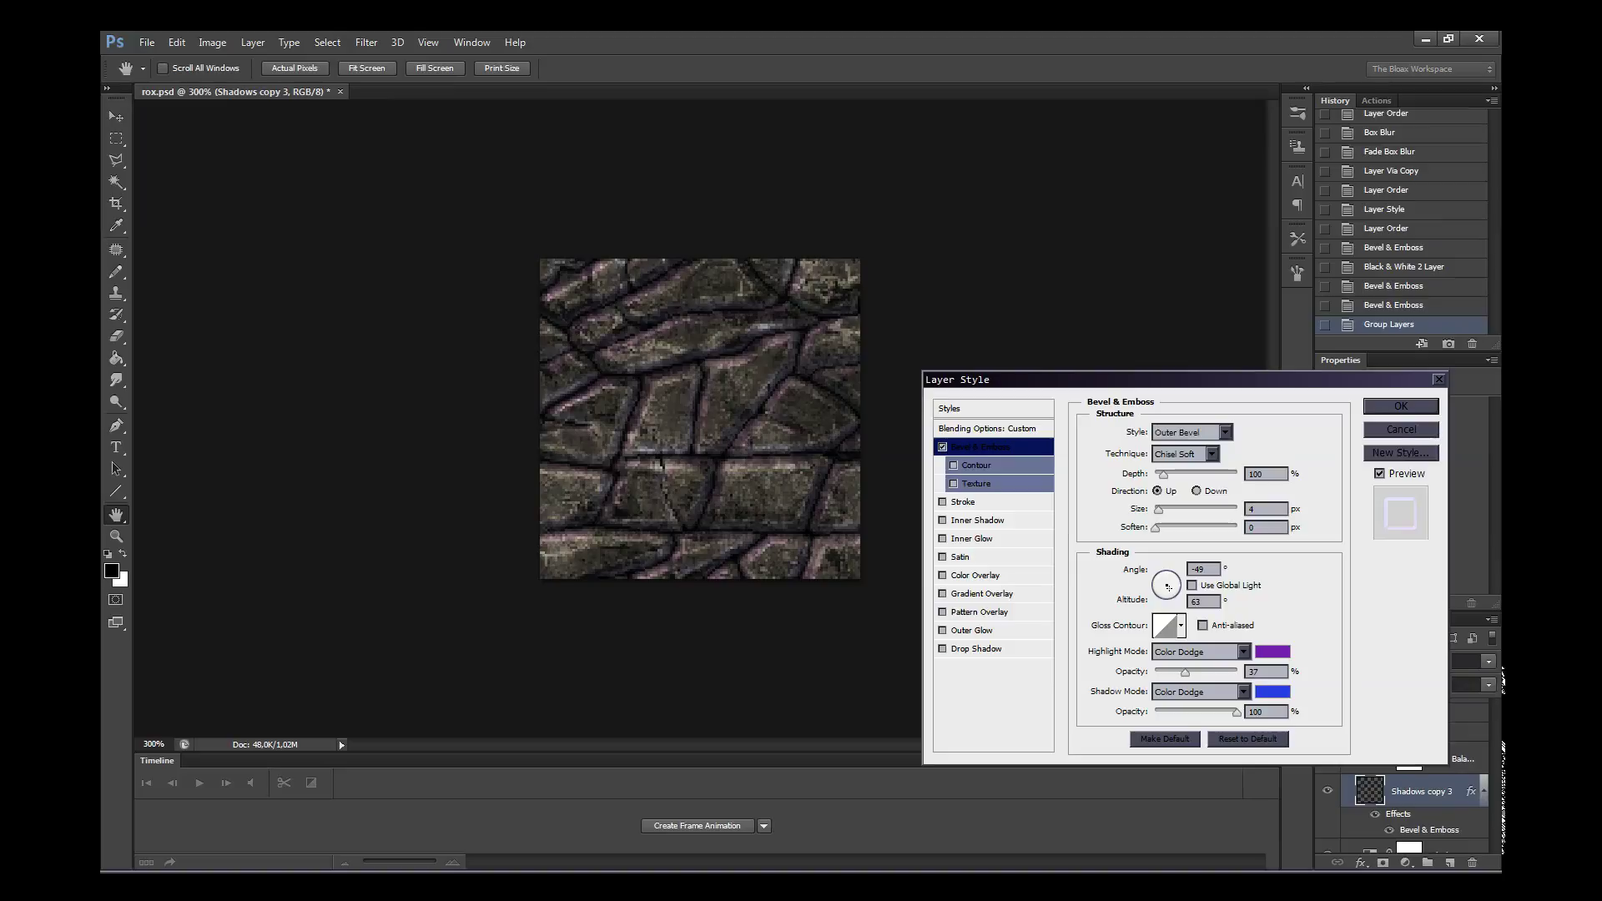
- Give the bevel a Smooth technique, 100% highlight opacity and 3 px size, and apply it
click(1185, 453)
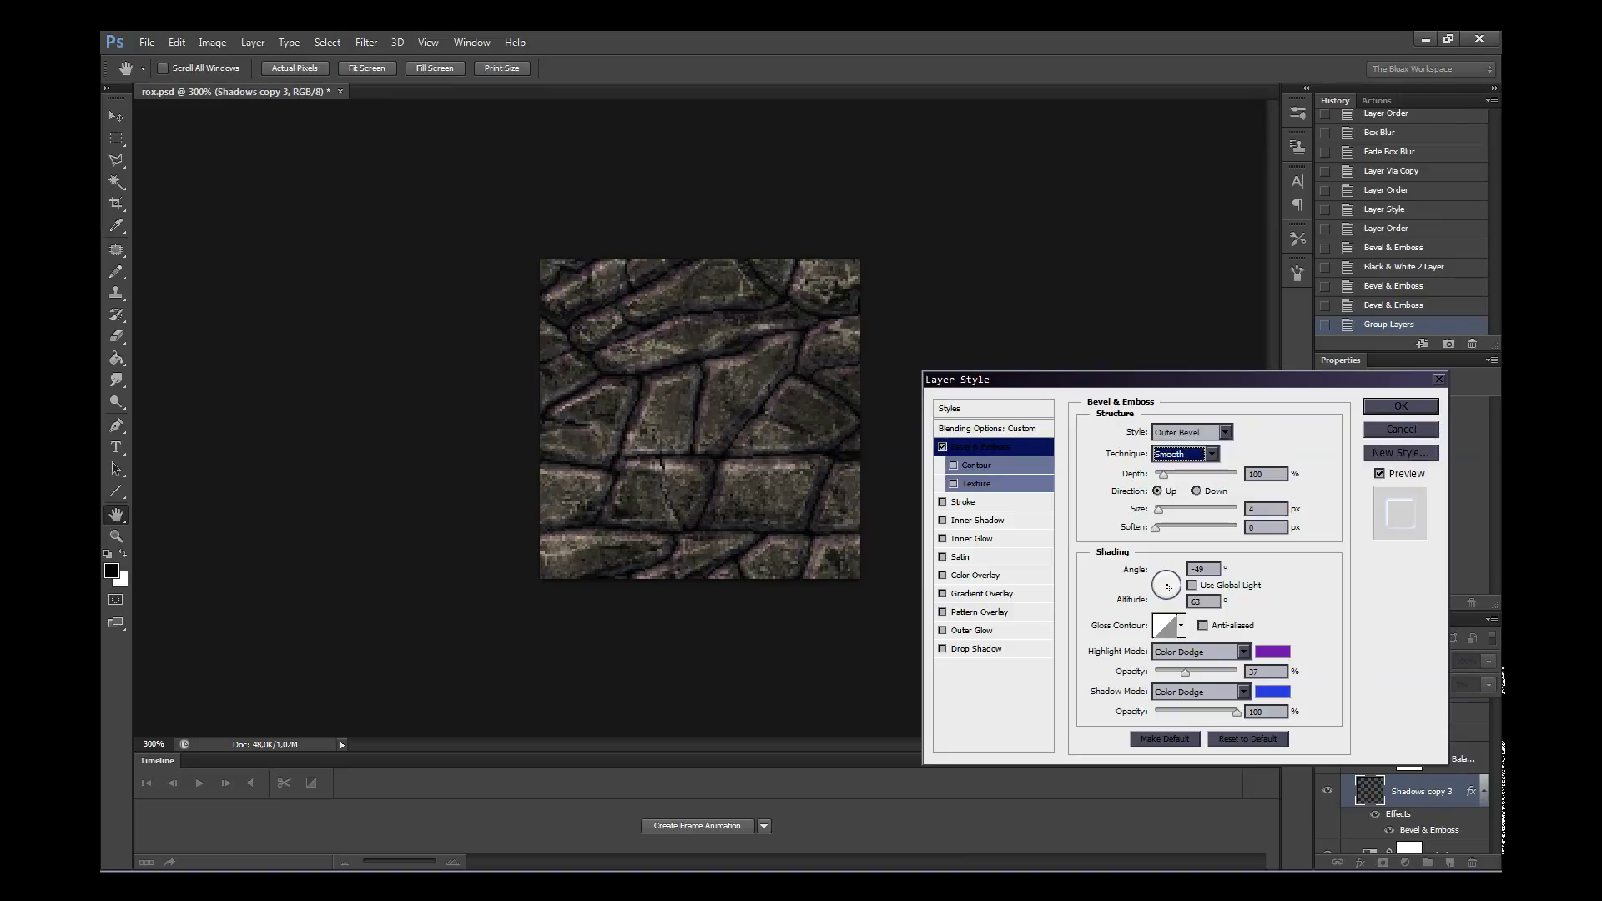
drag(1184, 672, 1237, 671)
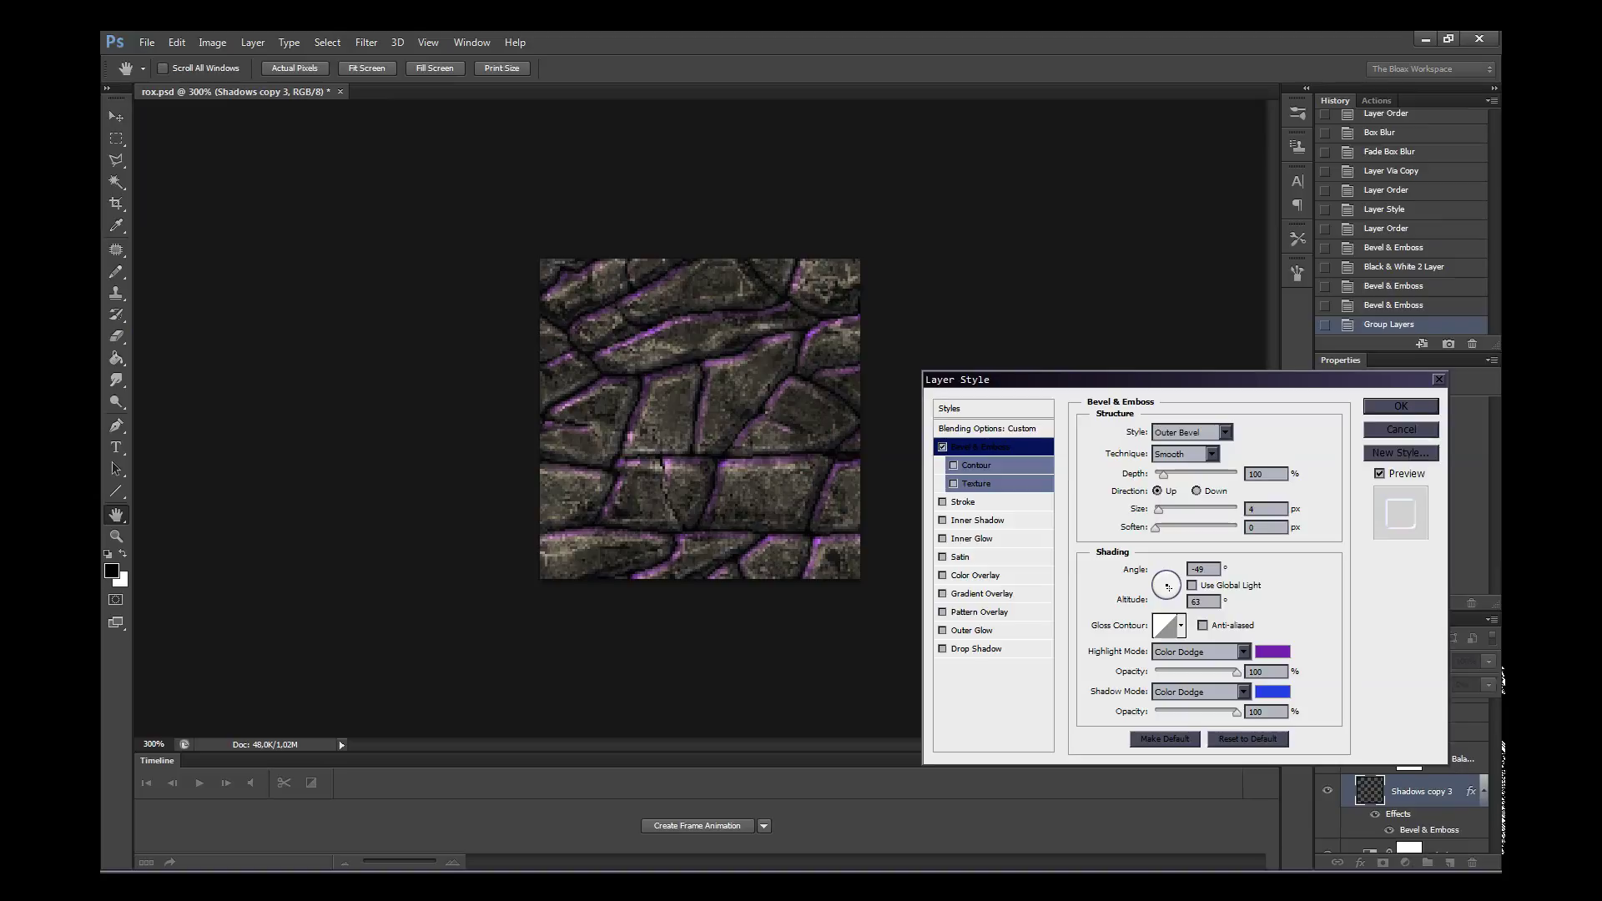
double_click(1265, 509)
text(3)
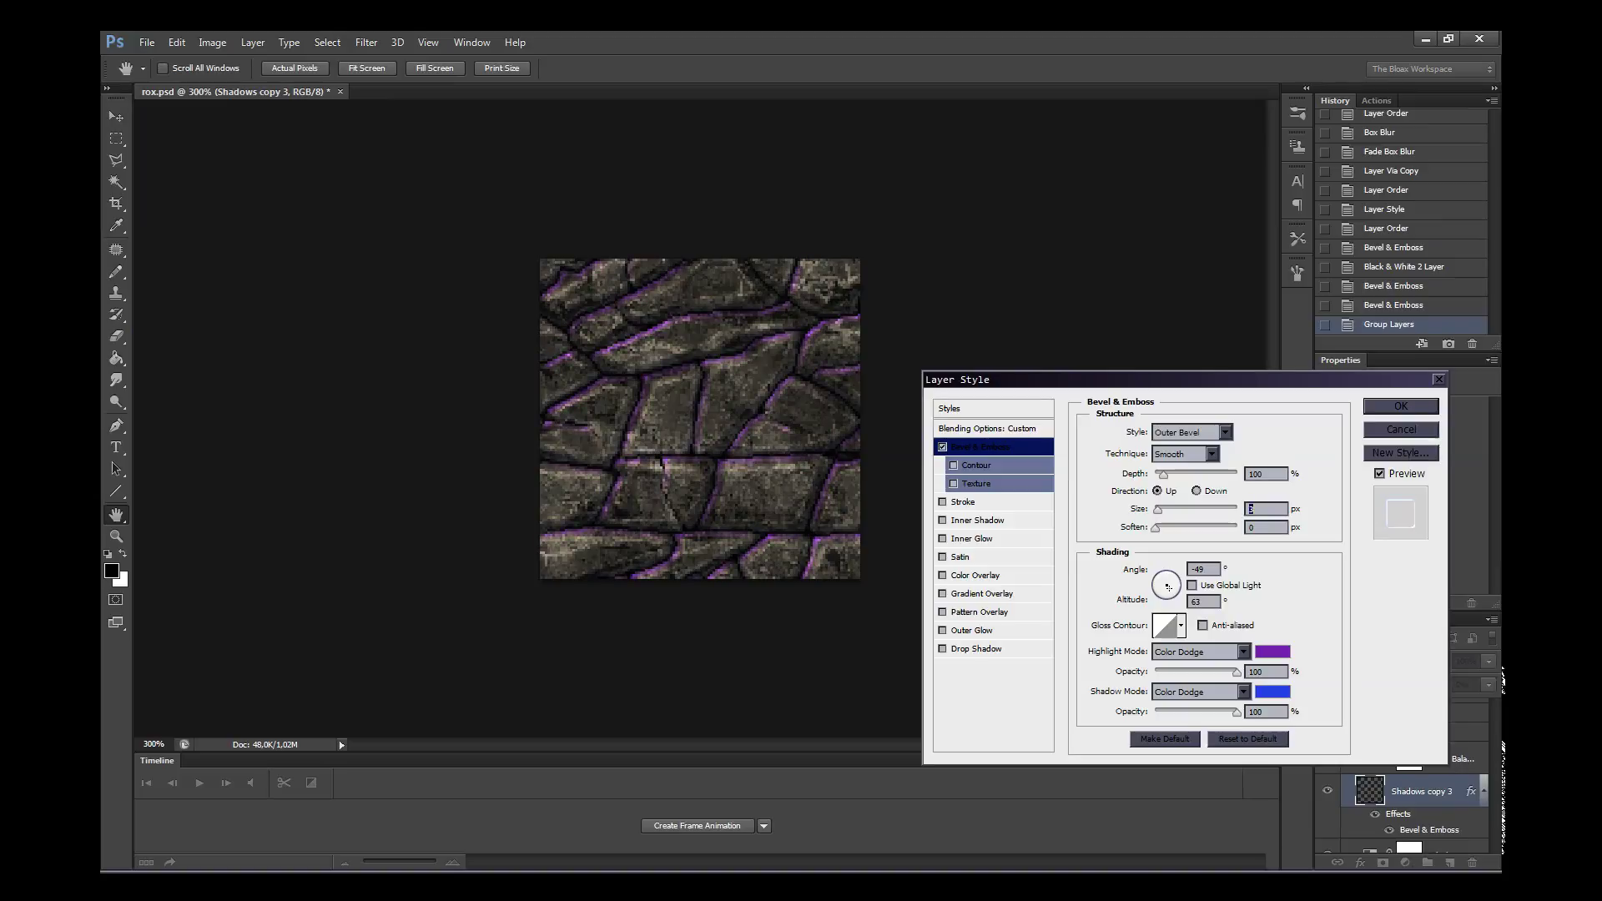
click(1401, 429)
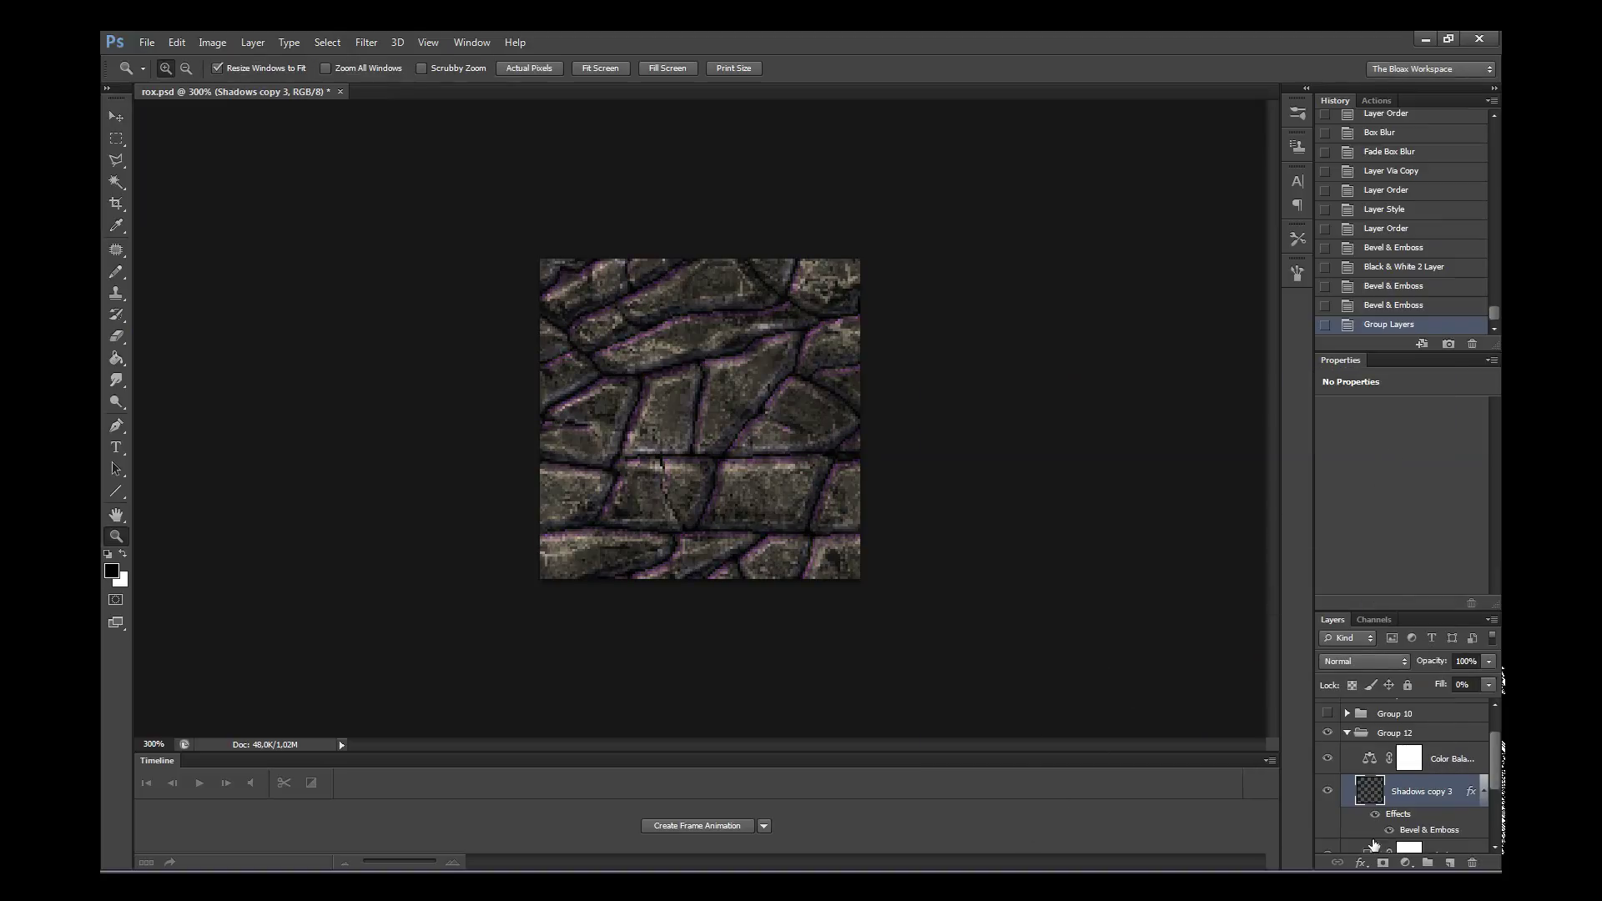
- Hide Group 12 and expand Group 9 to reveal the blue stone version's Layer 10
click(1347, 732)
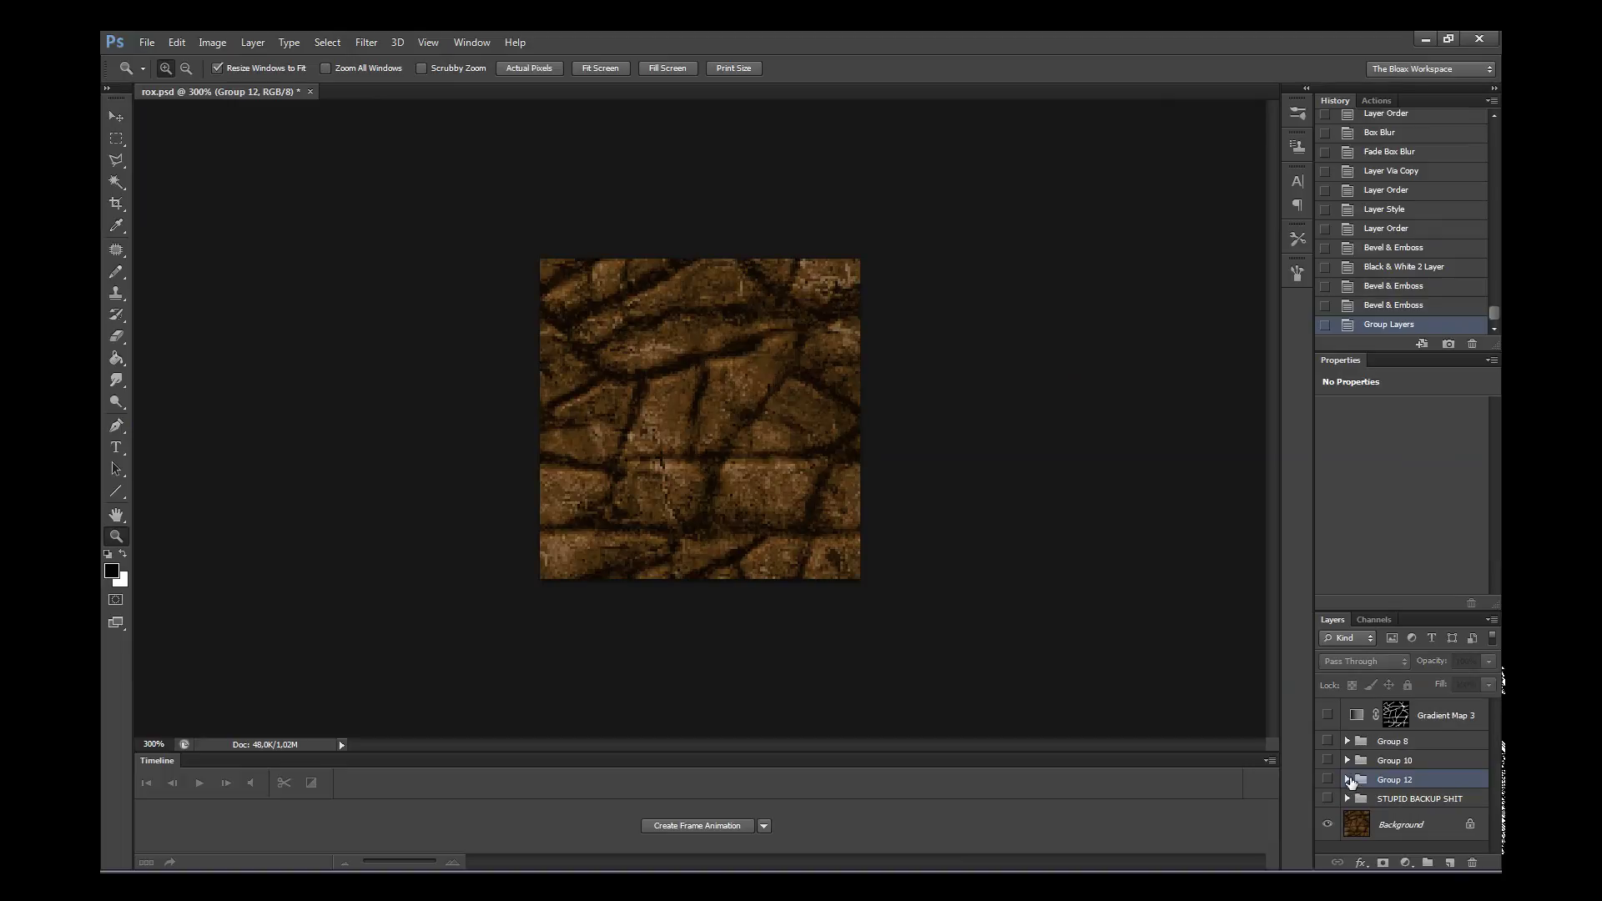
click(1347, 760)
scroll(1368, 776, down, 2)
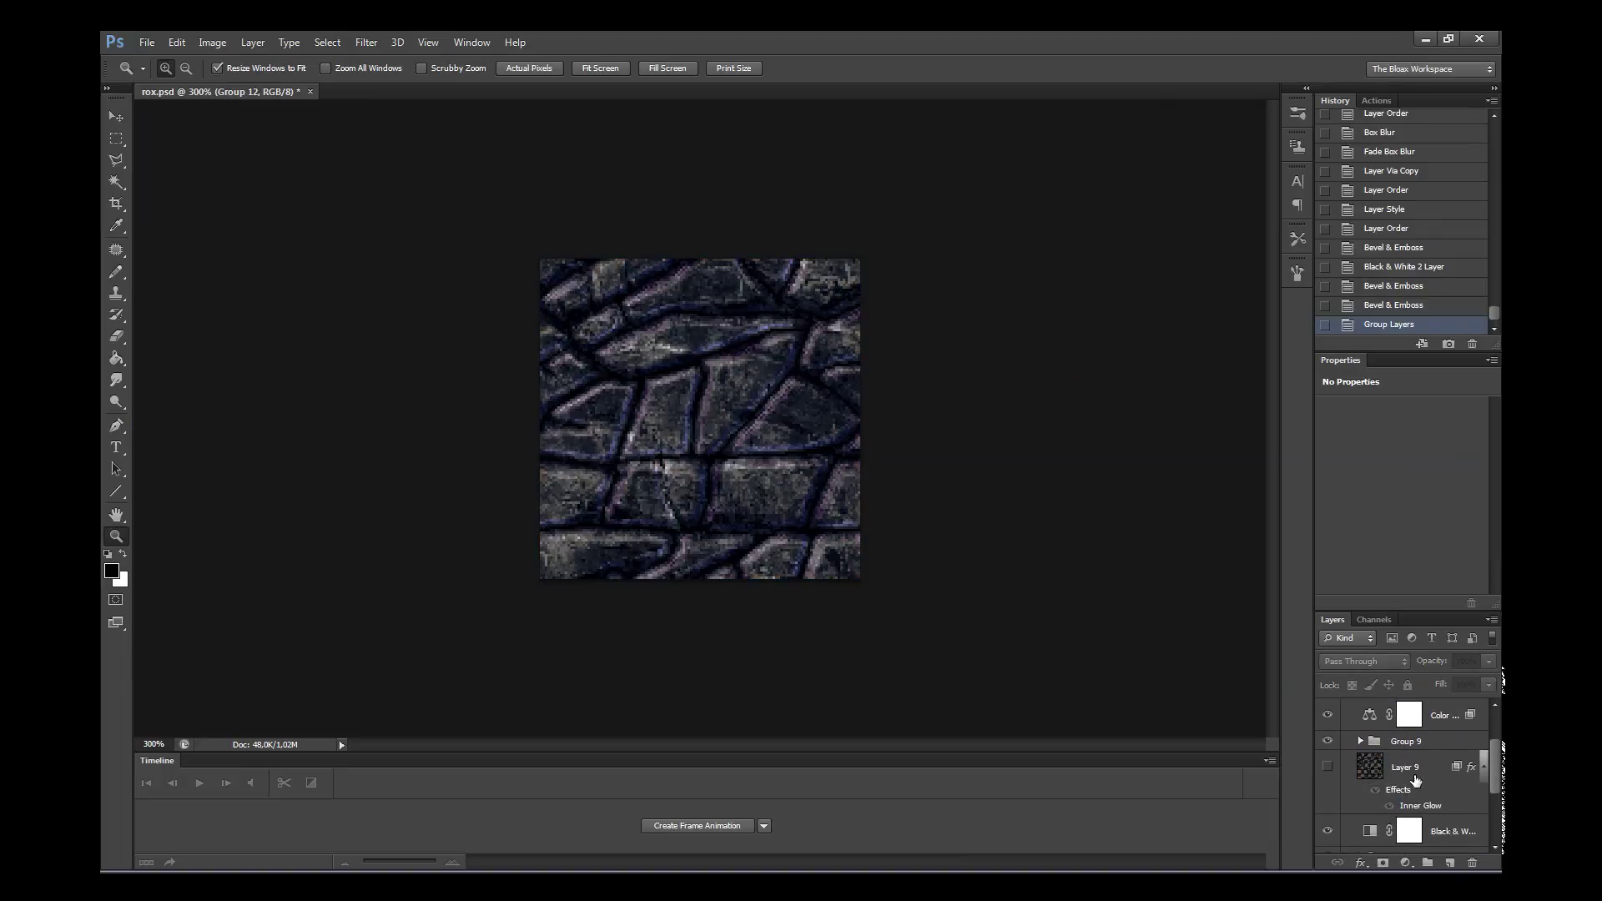
click(1386, 749)
click(1360, 740)
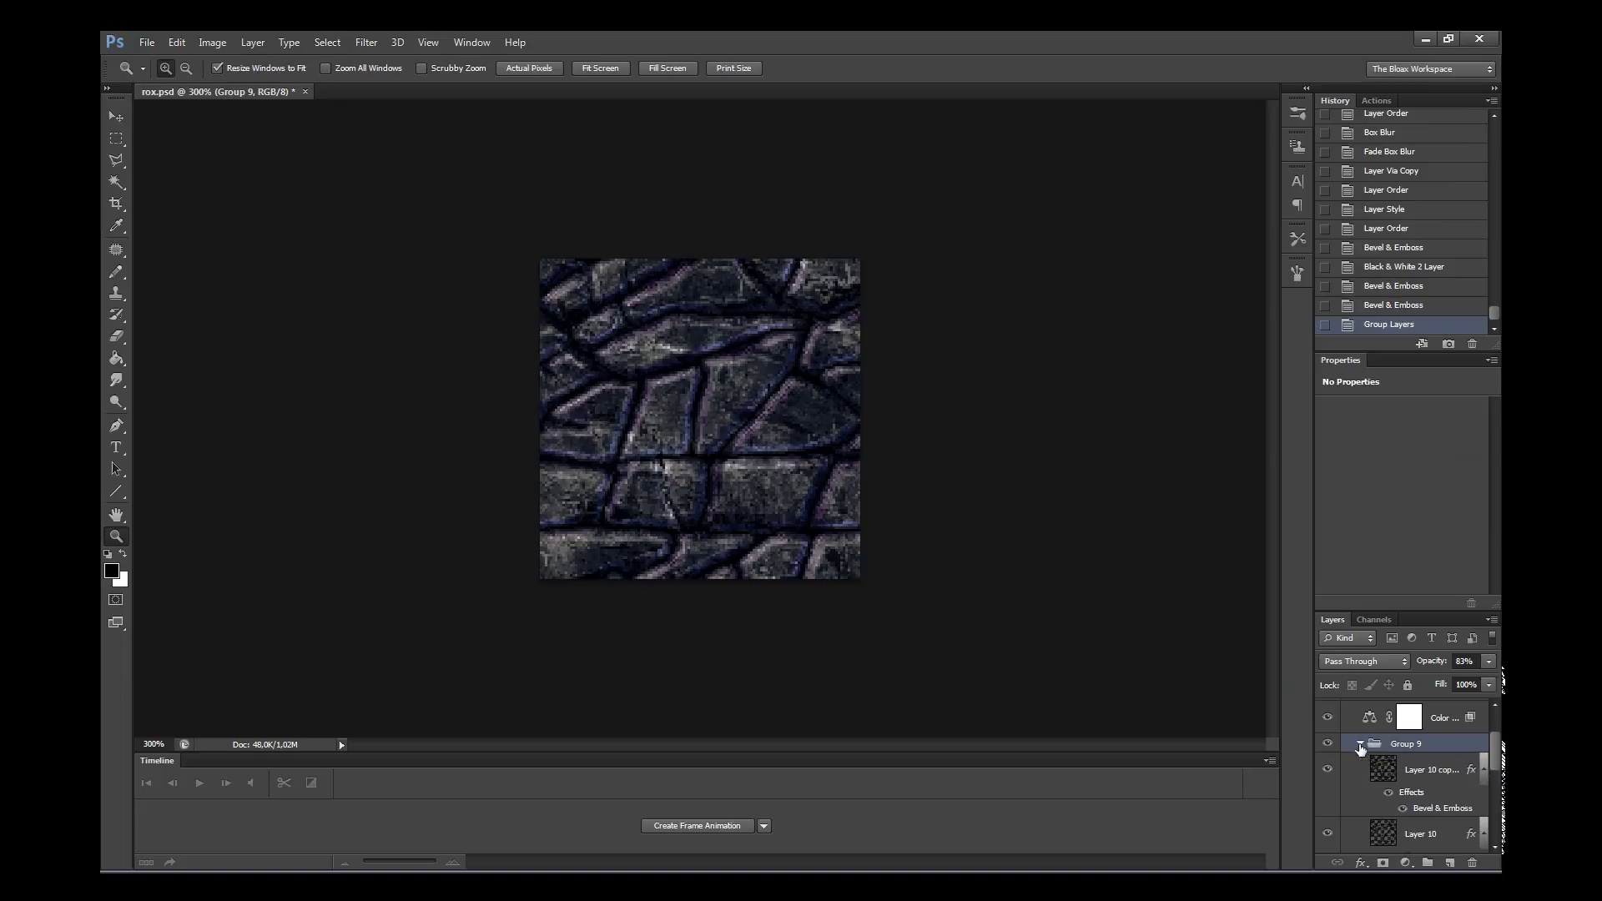
scroll(1493, 772, down, 3)
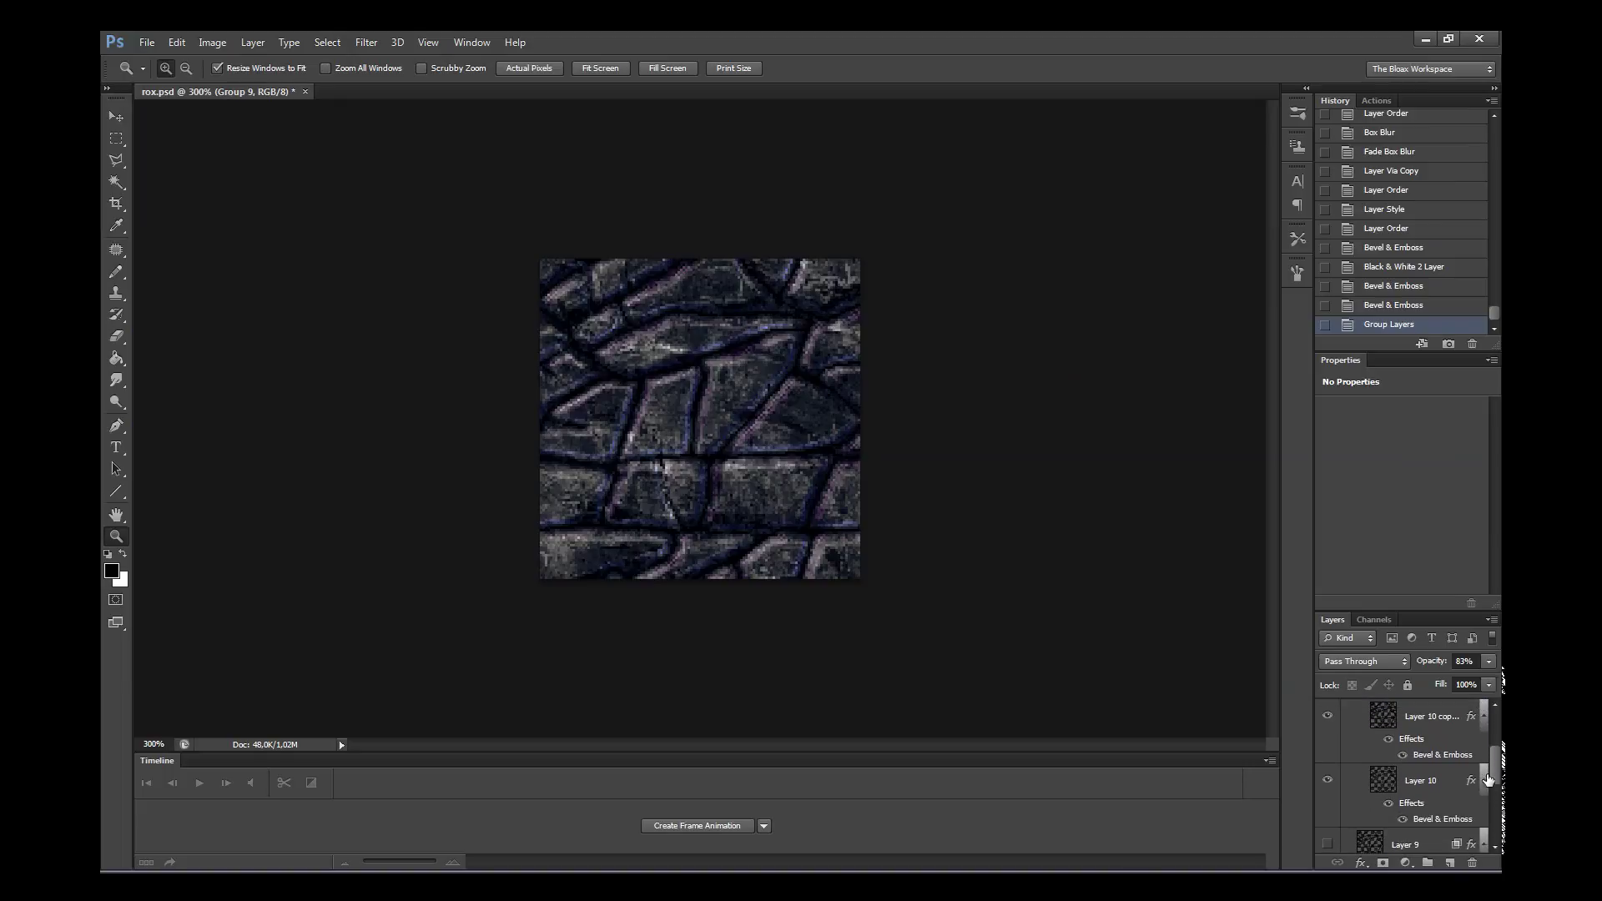
click(1428, 776)
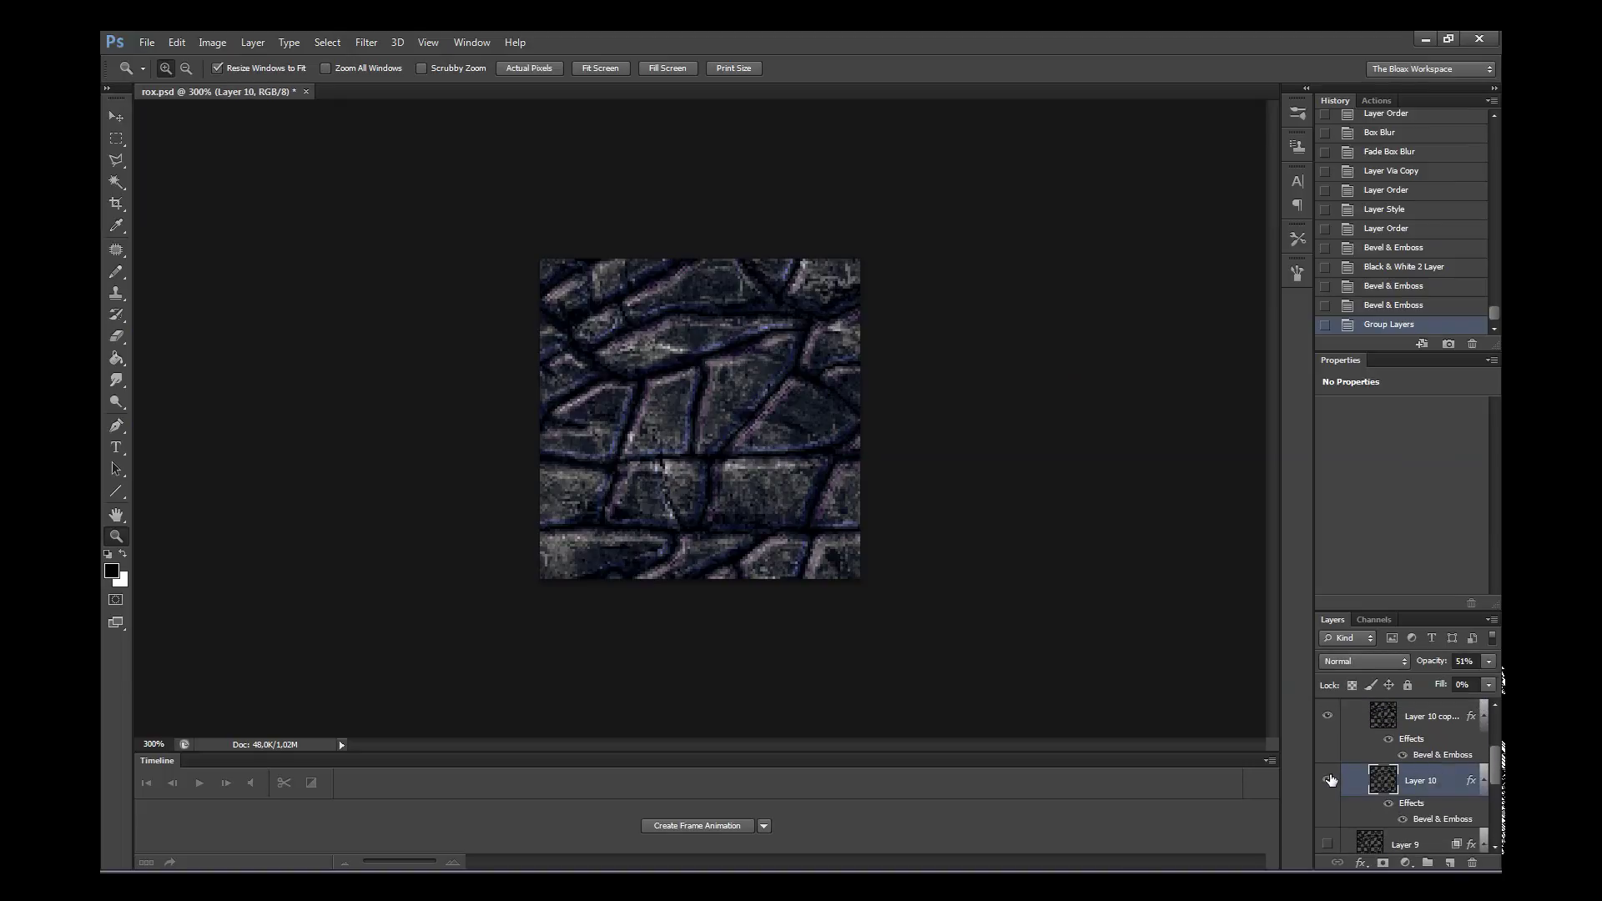
click(1328, 715)
- Zoom in and toggle Layer 10 and Layer 10 copy to compare the stone variants
key(ctrl+plus)
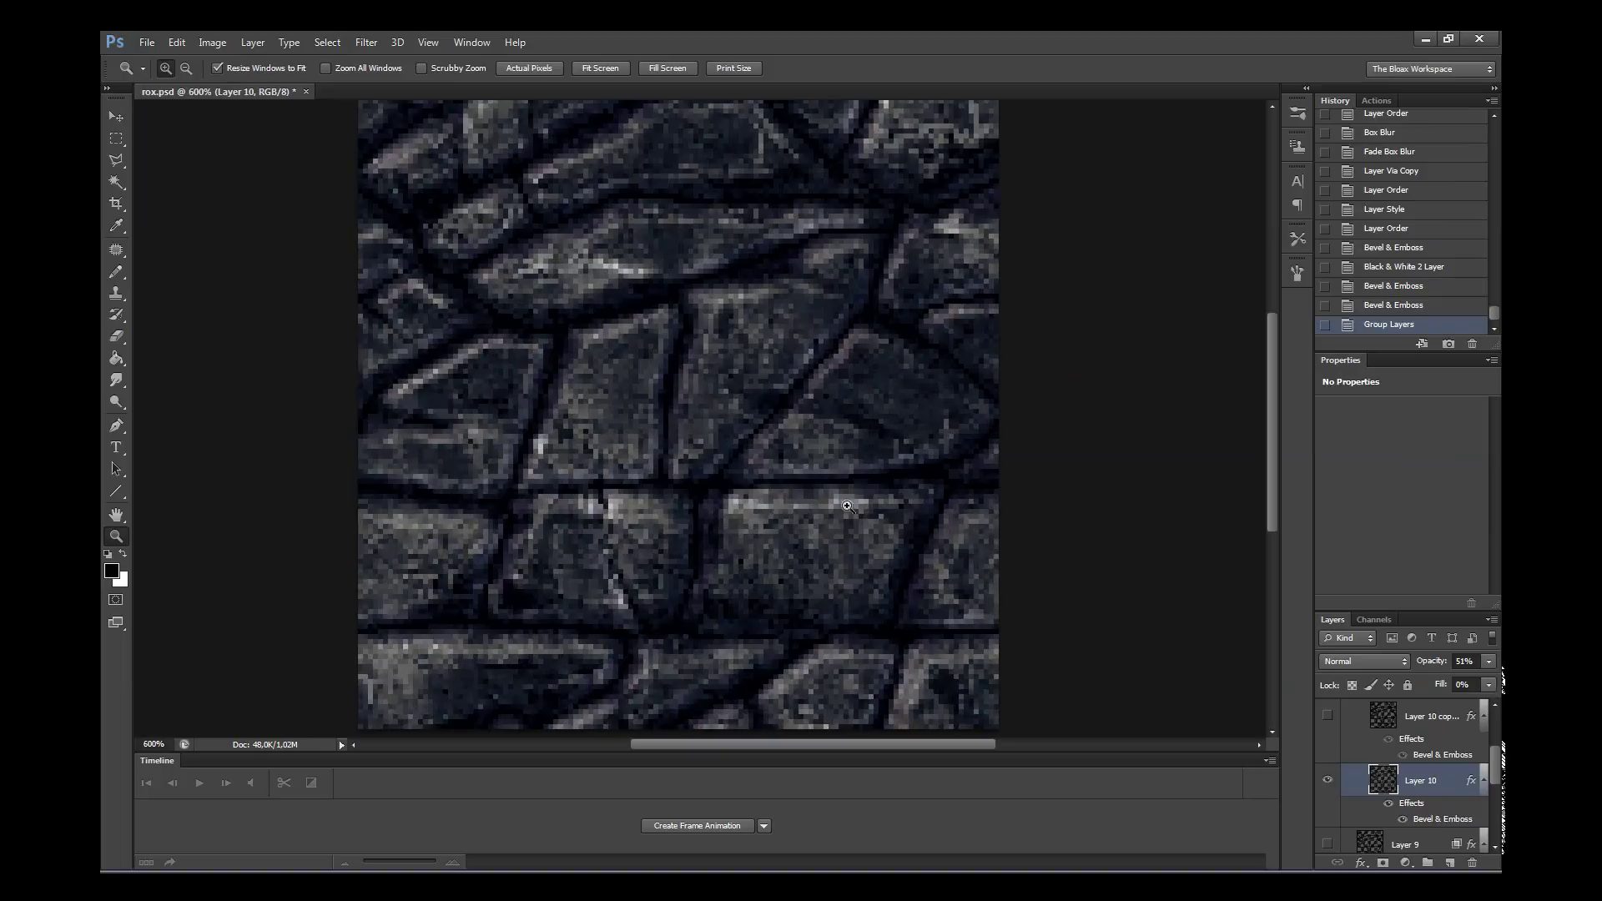
key(ctrl+plus)
key(ctrl+plus)
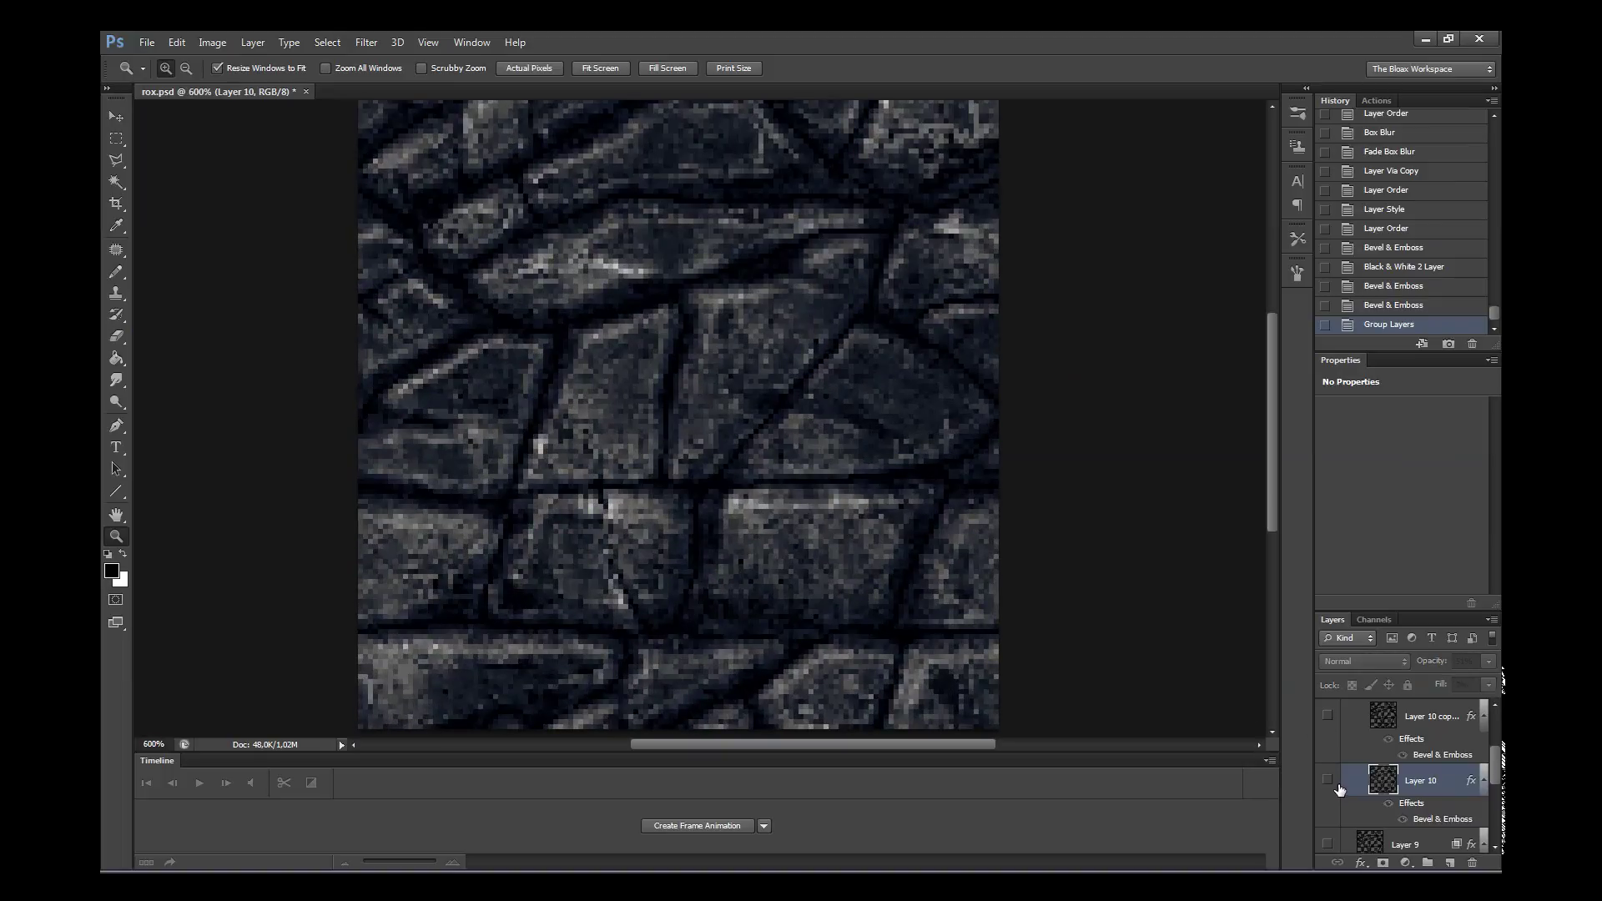
click(1328, 715)
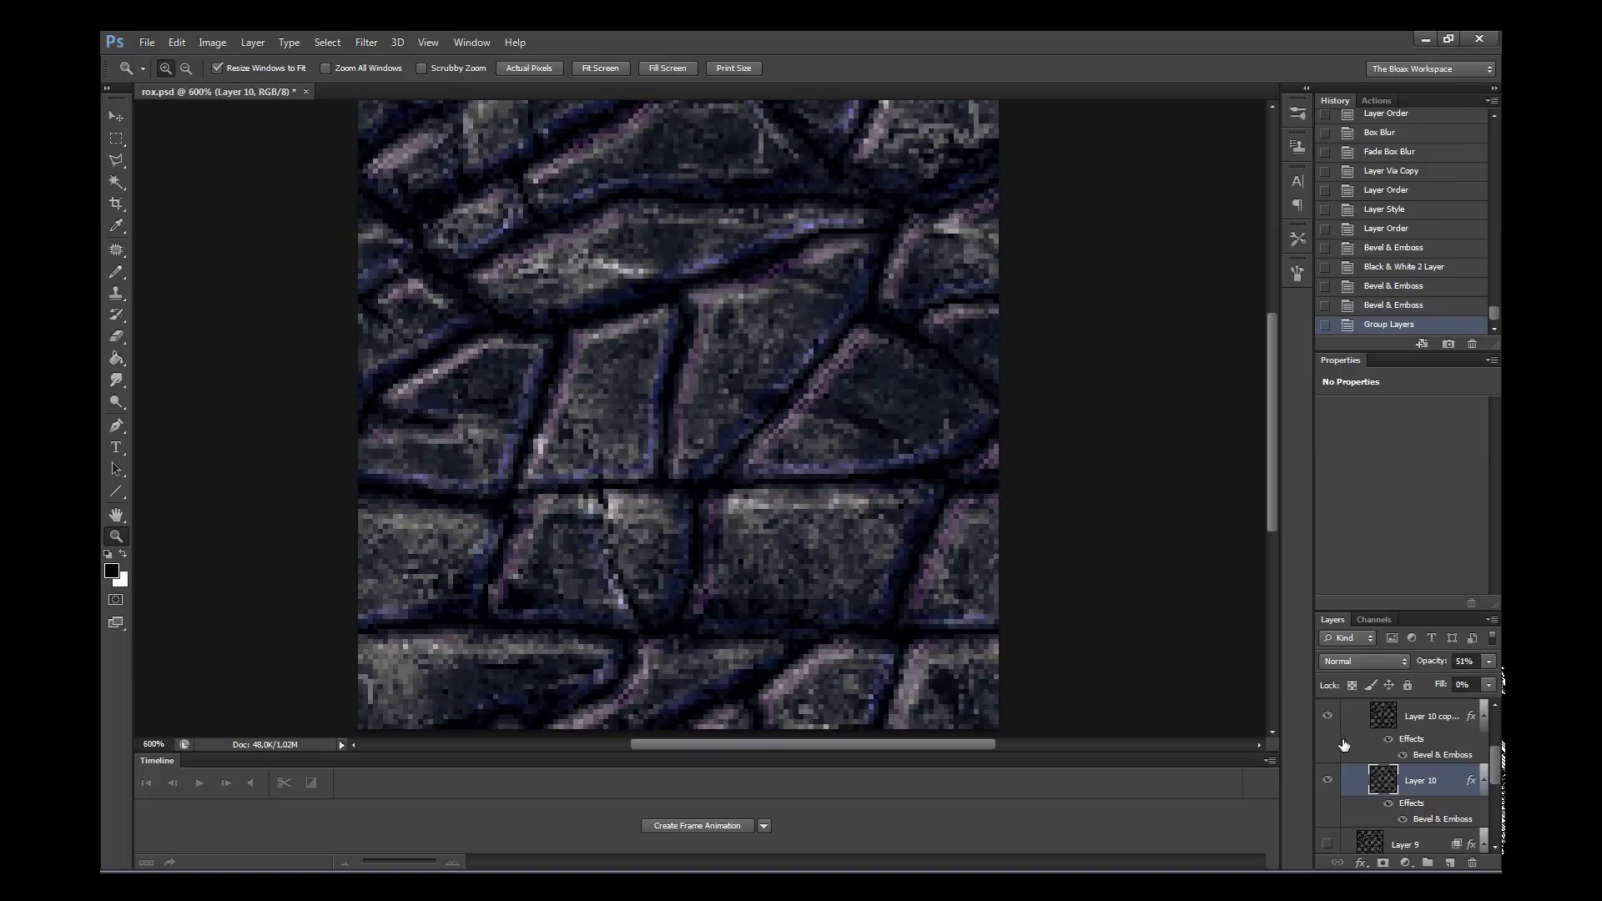
click(1327, 781)
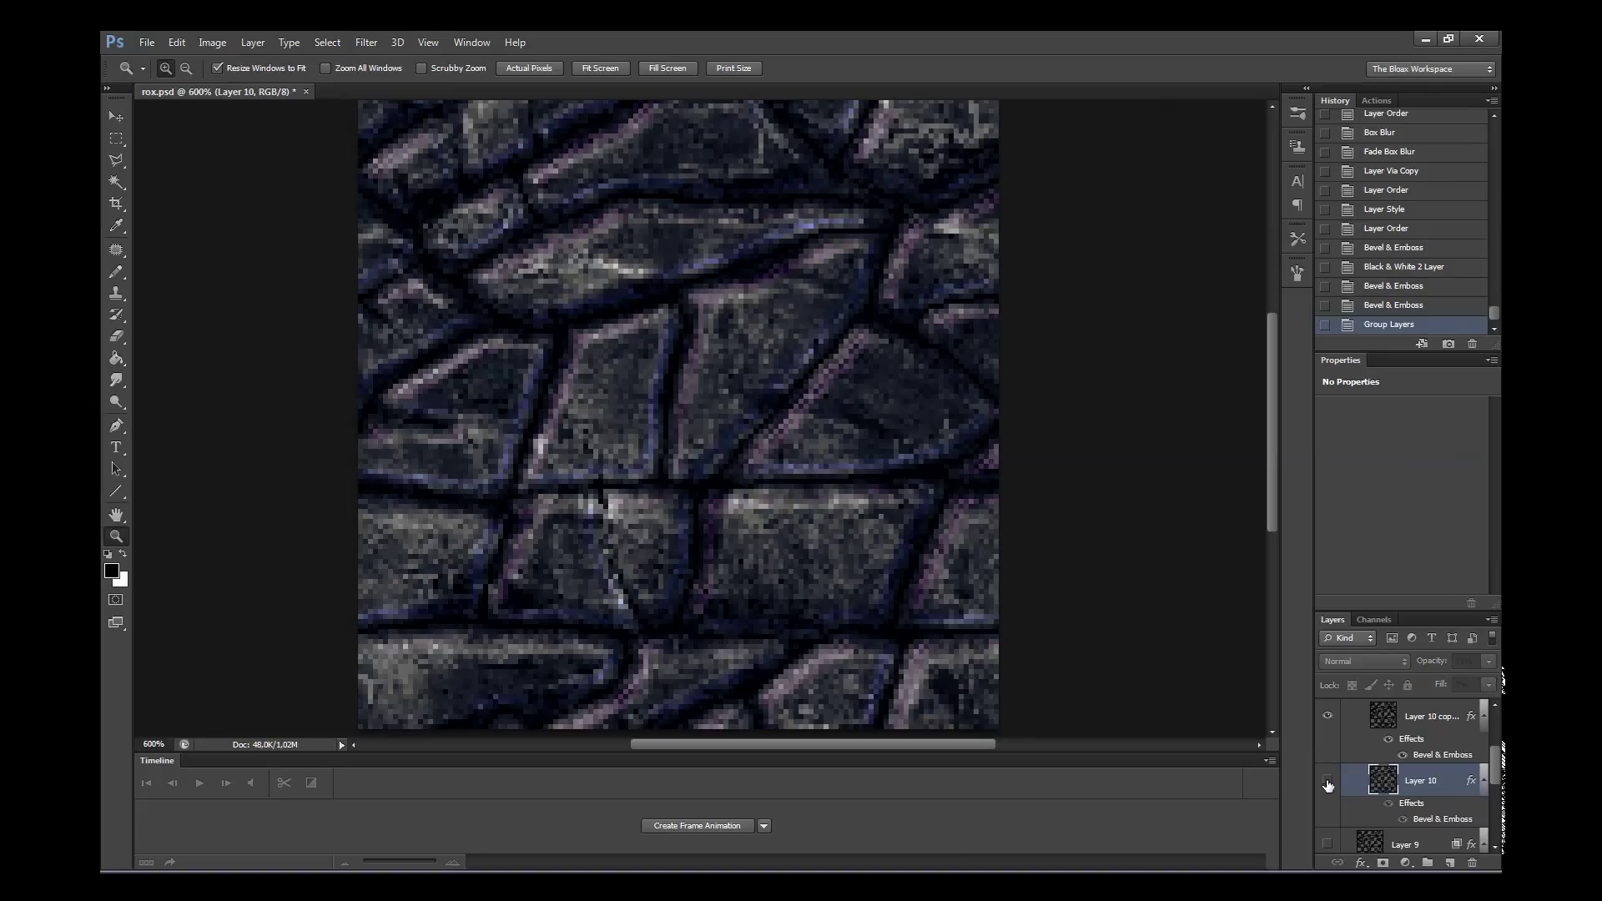
right_click(803, 501)
click(843, 564)
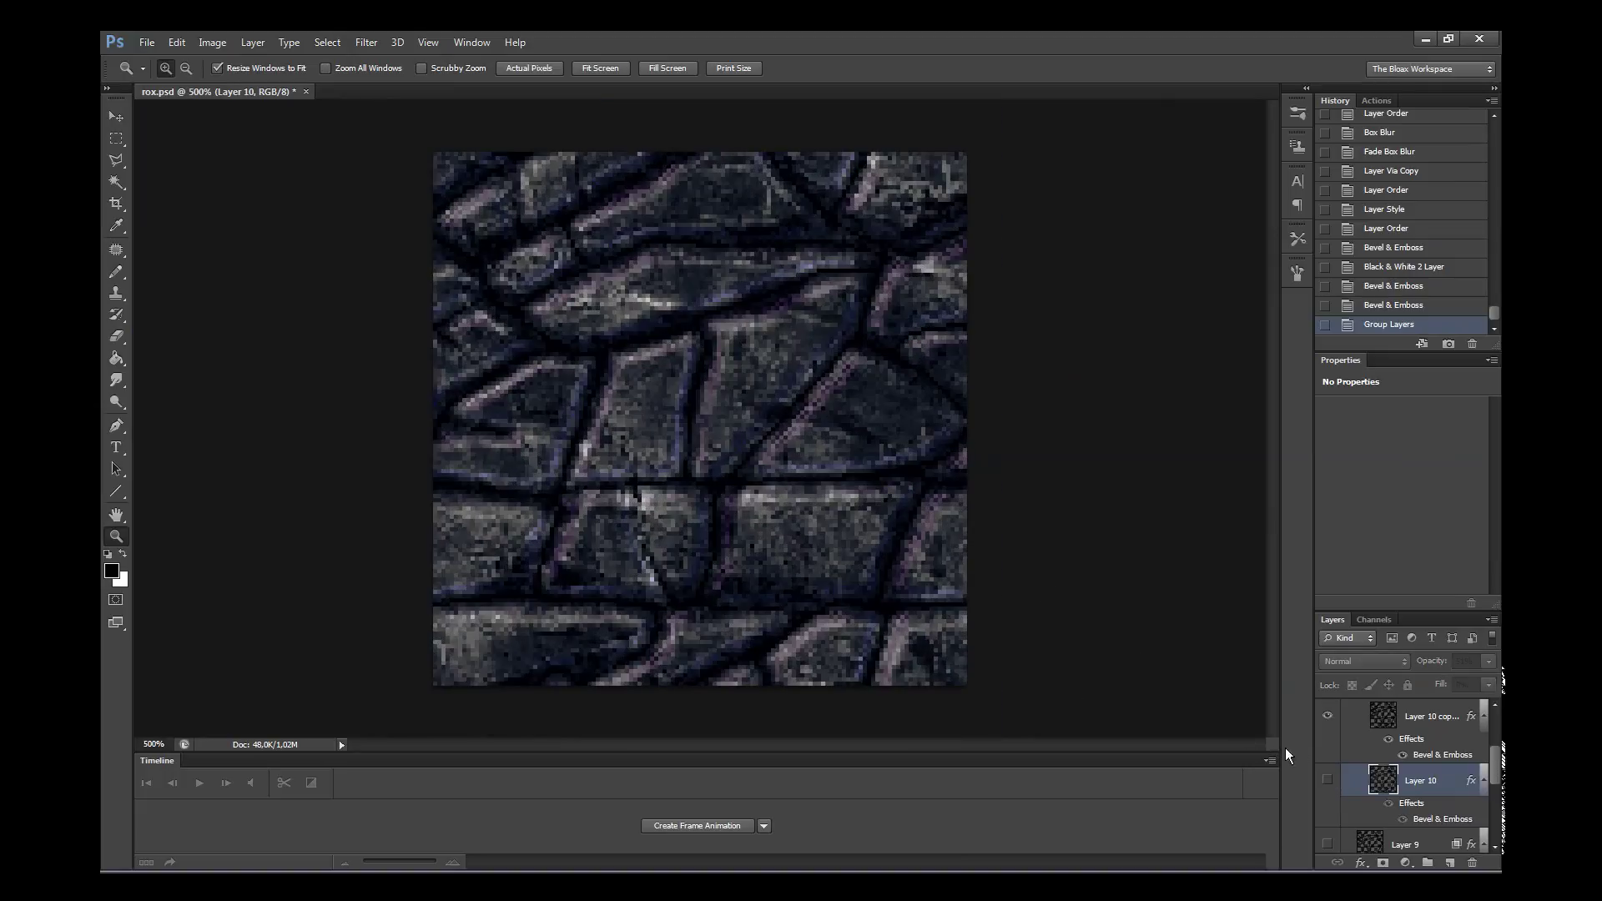
click(1327, 780)
right_click(769, 511)
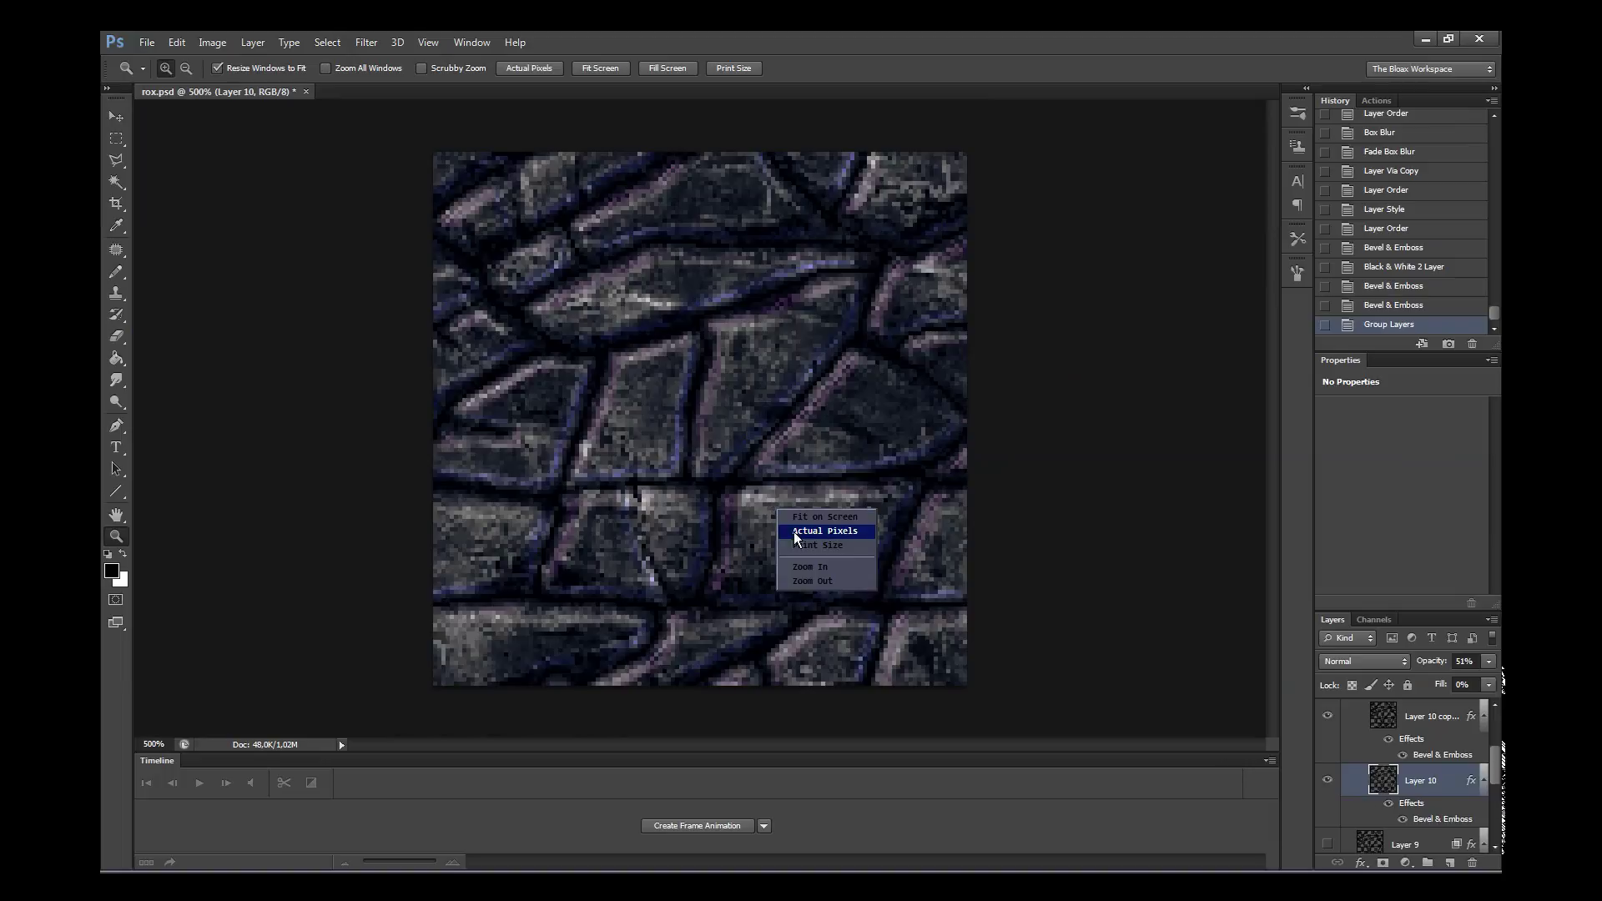
click(794, 532)
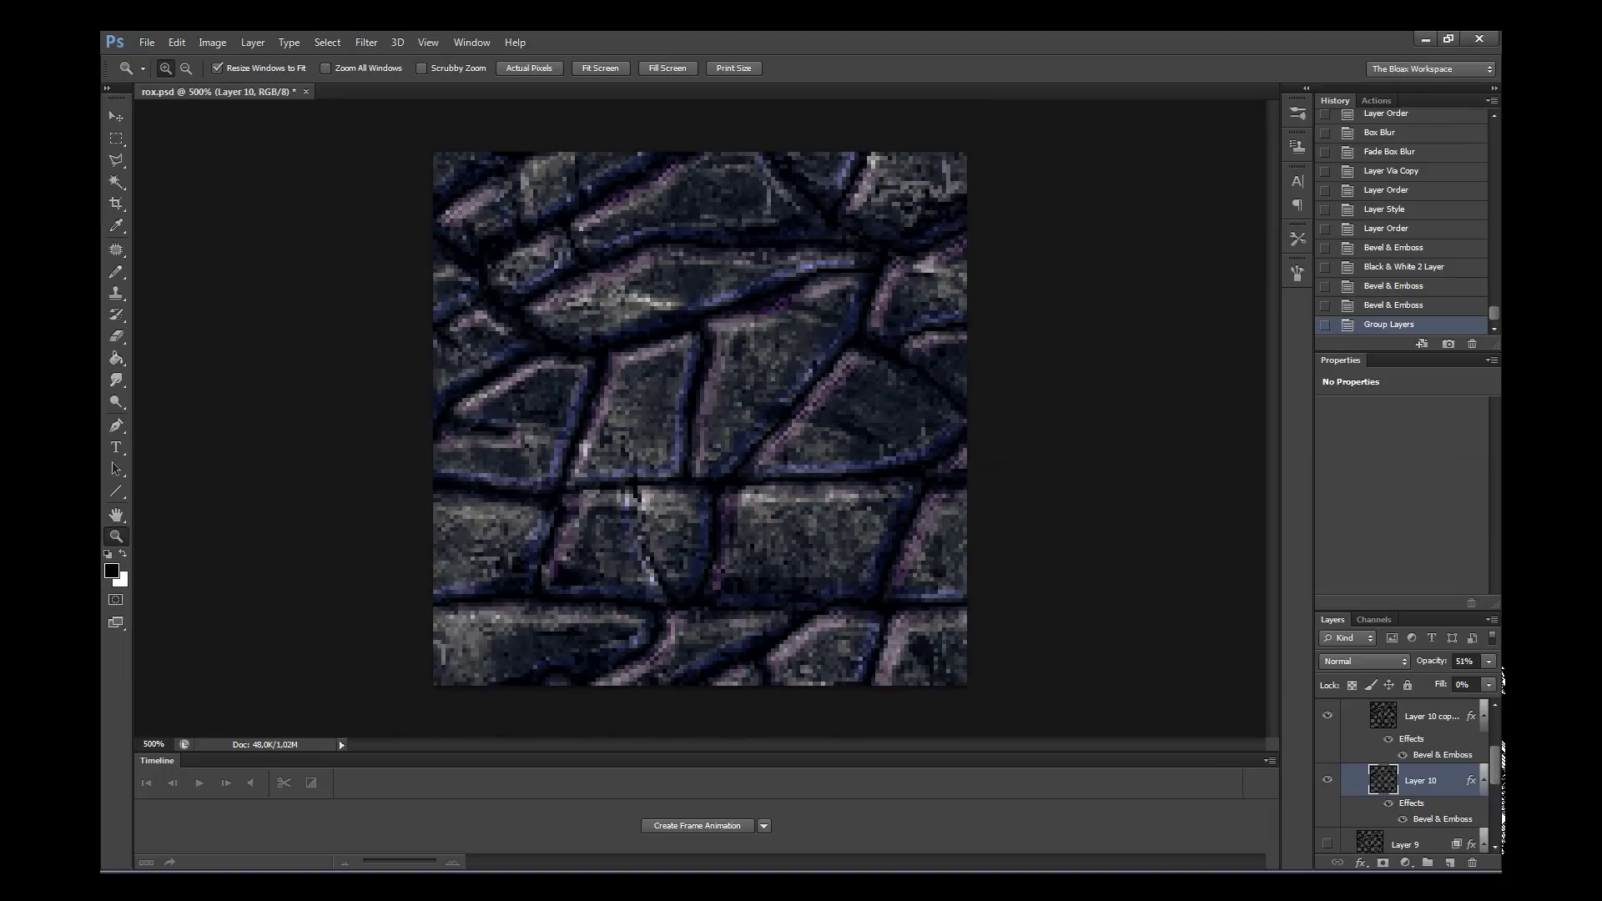
- Collapse Groups 9 and 10, hide Group 10, and show Group 12 again
scroll(1494, 779, up, 2)
click(1359, 744)
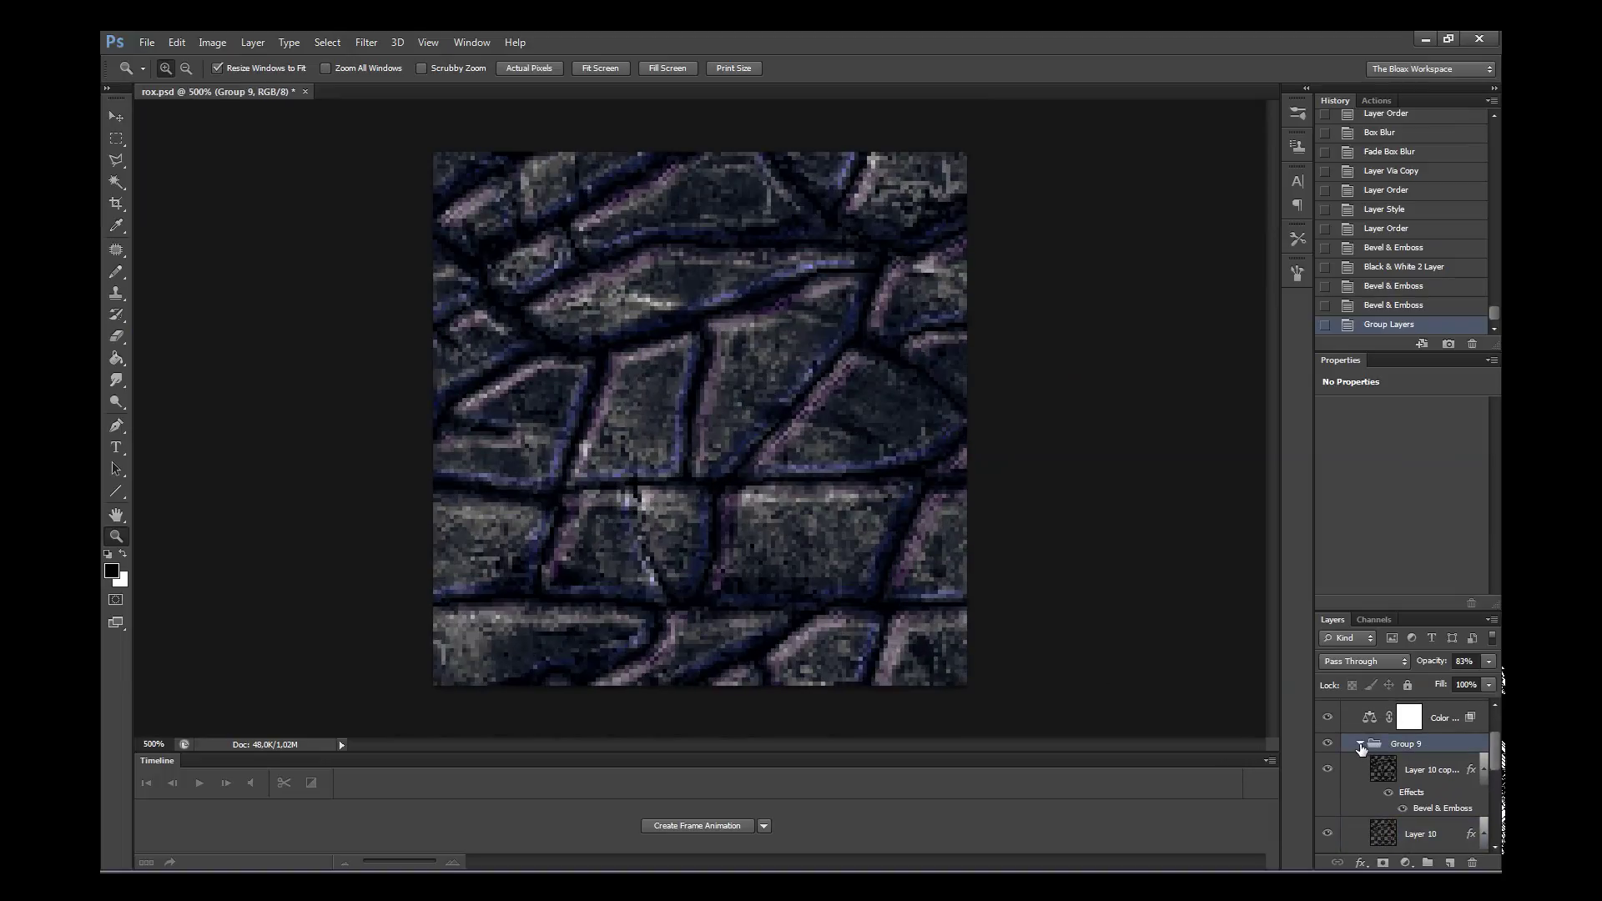
scroll(1496, 773, up, 3)
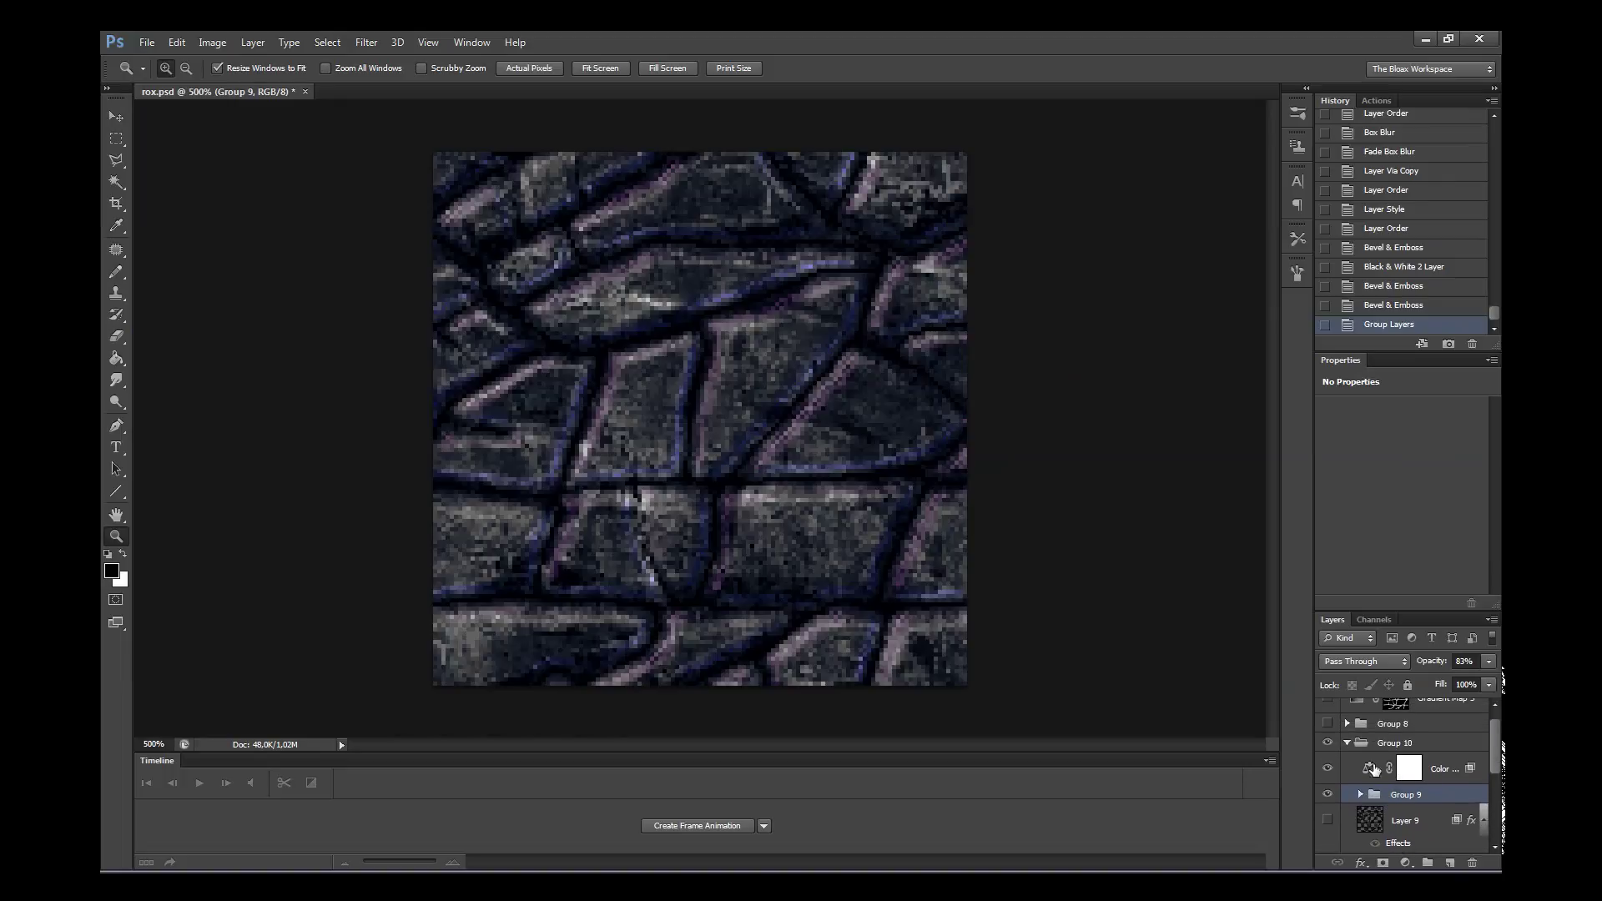
click(1344, 717)
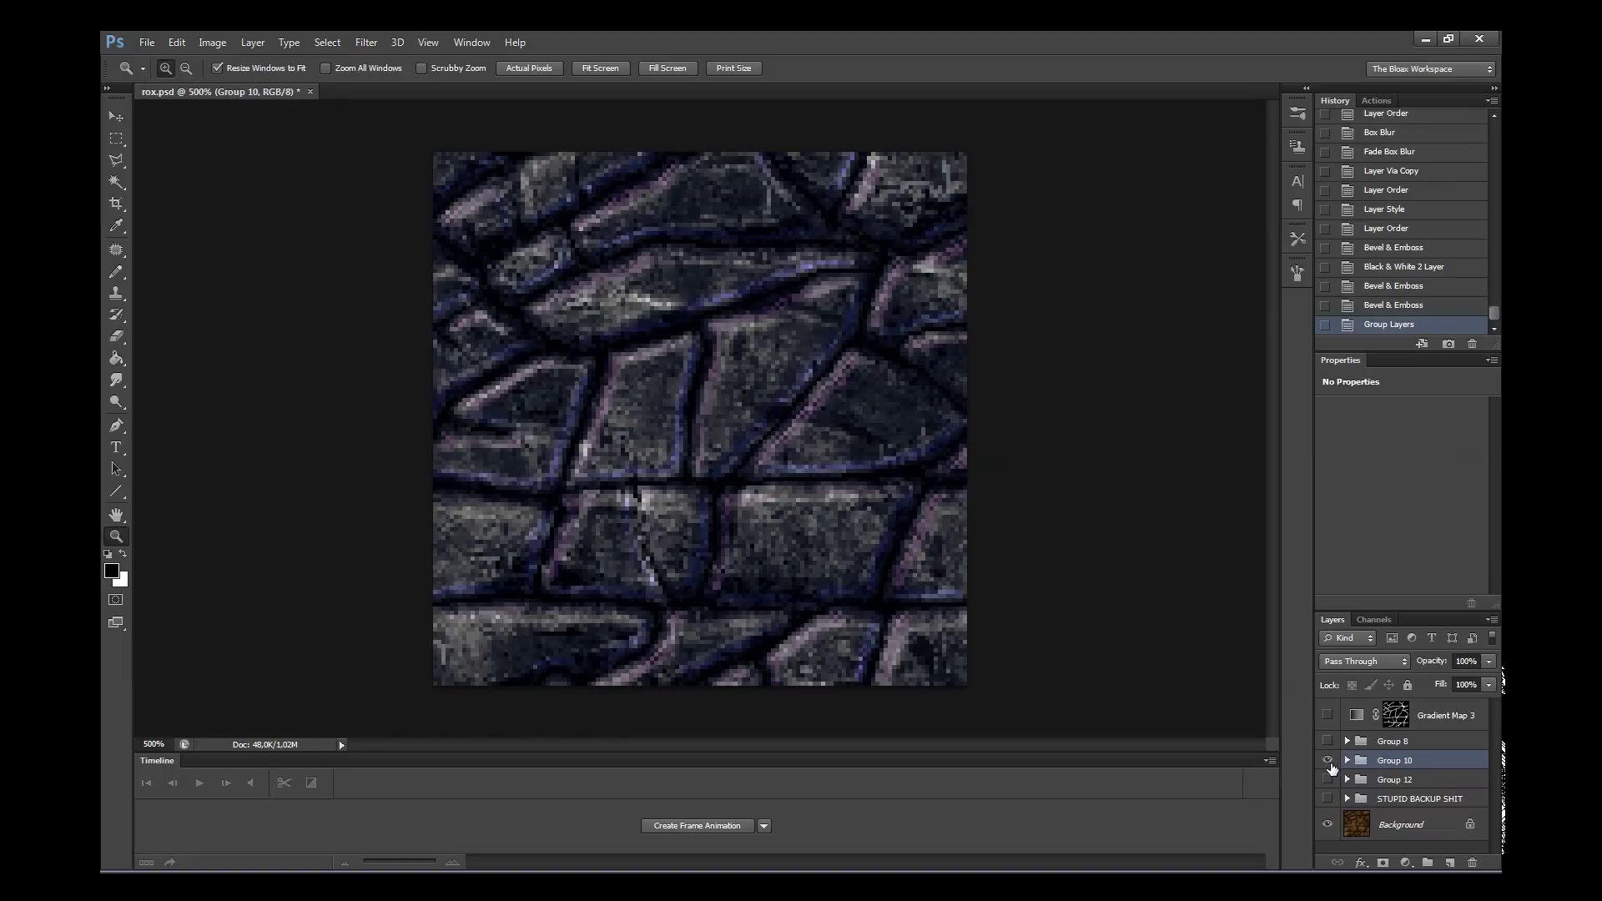
click(1328, 760)
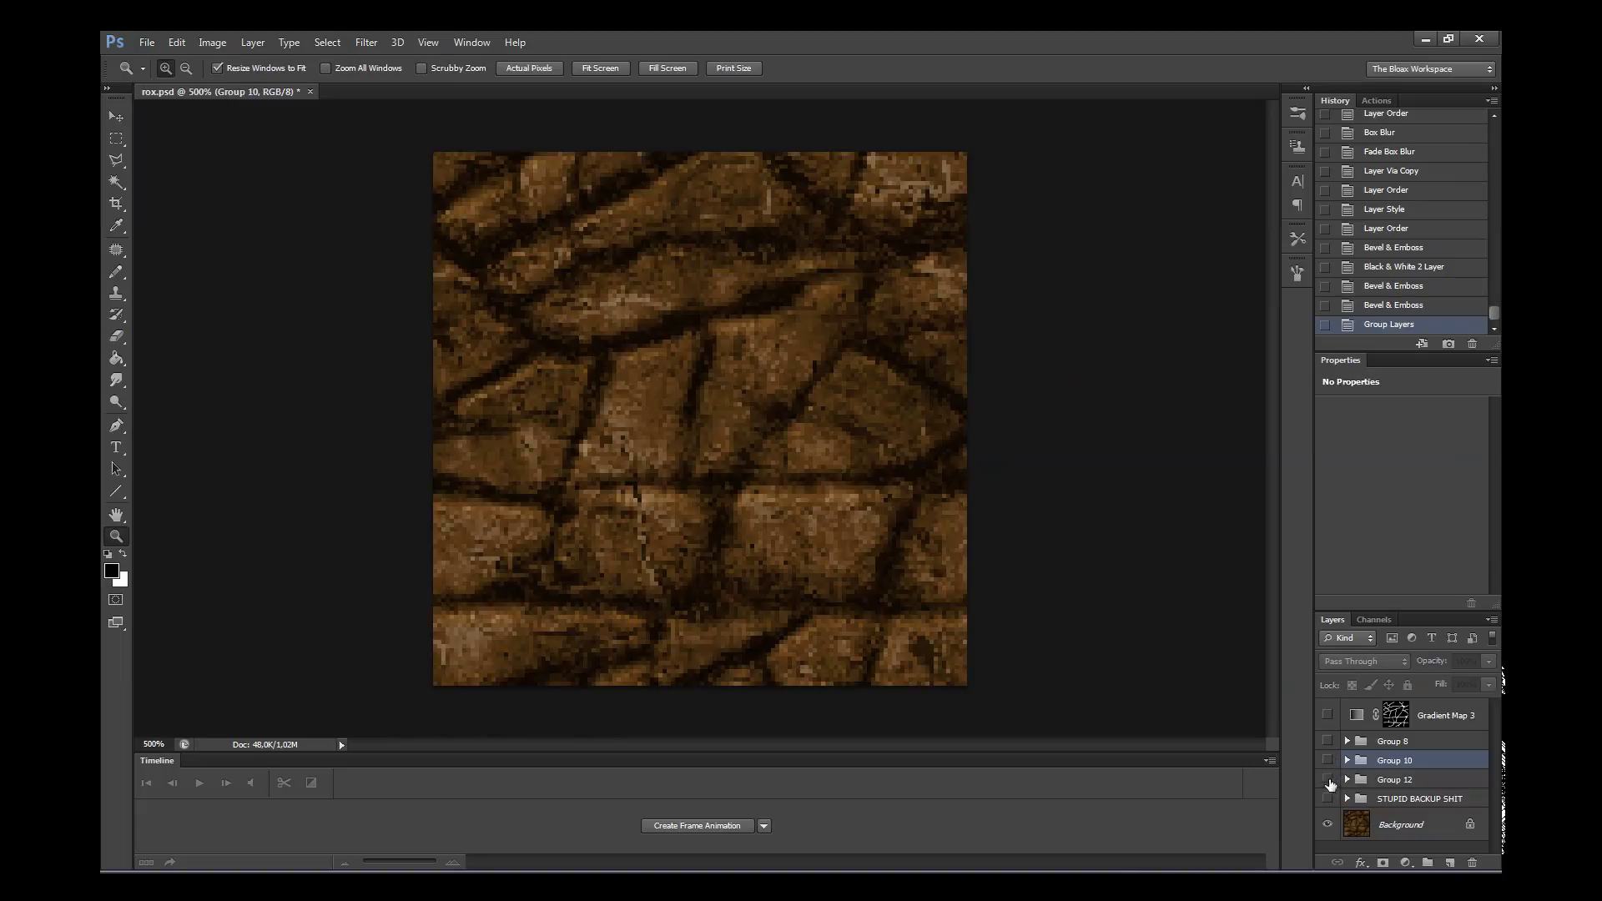
click(1346, 779)
- Add a new Color Balance adjustment layer in Group 12
click(1449, 806)
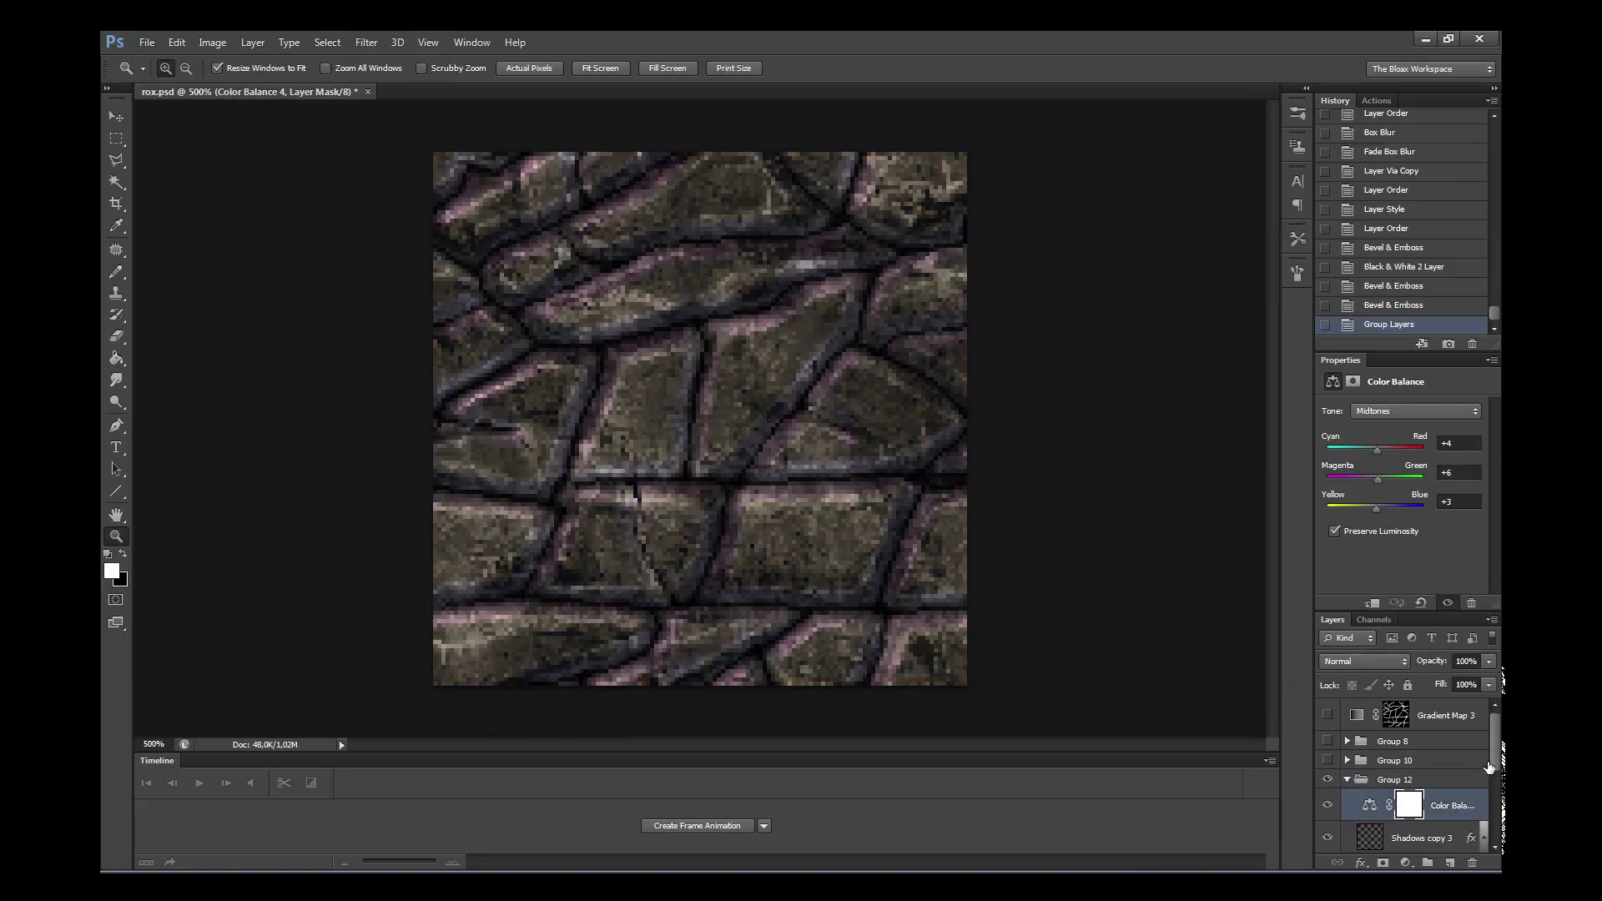
scroll(1497, 778, down, 1)
click(1406, 862)
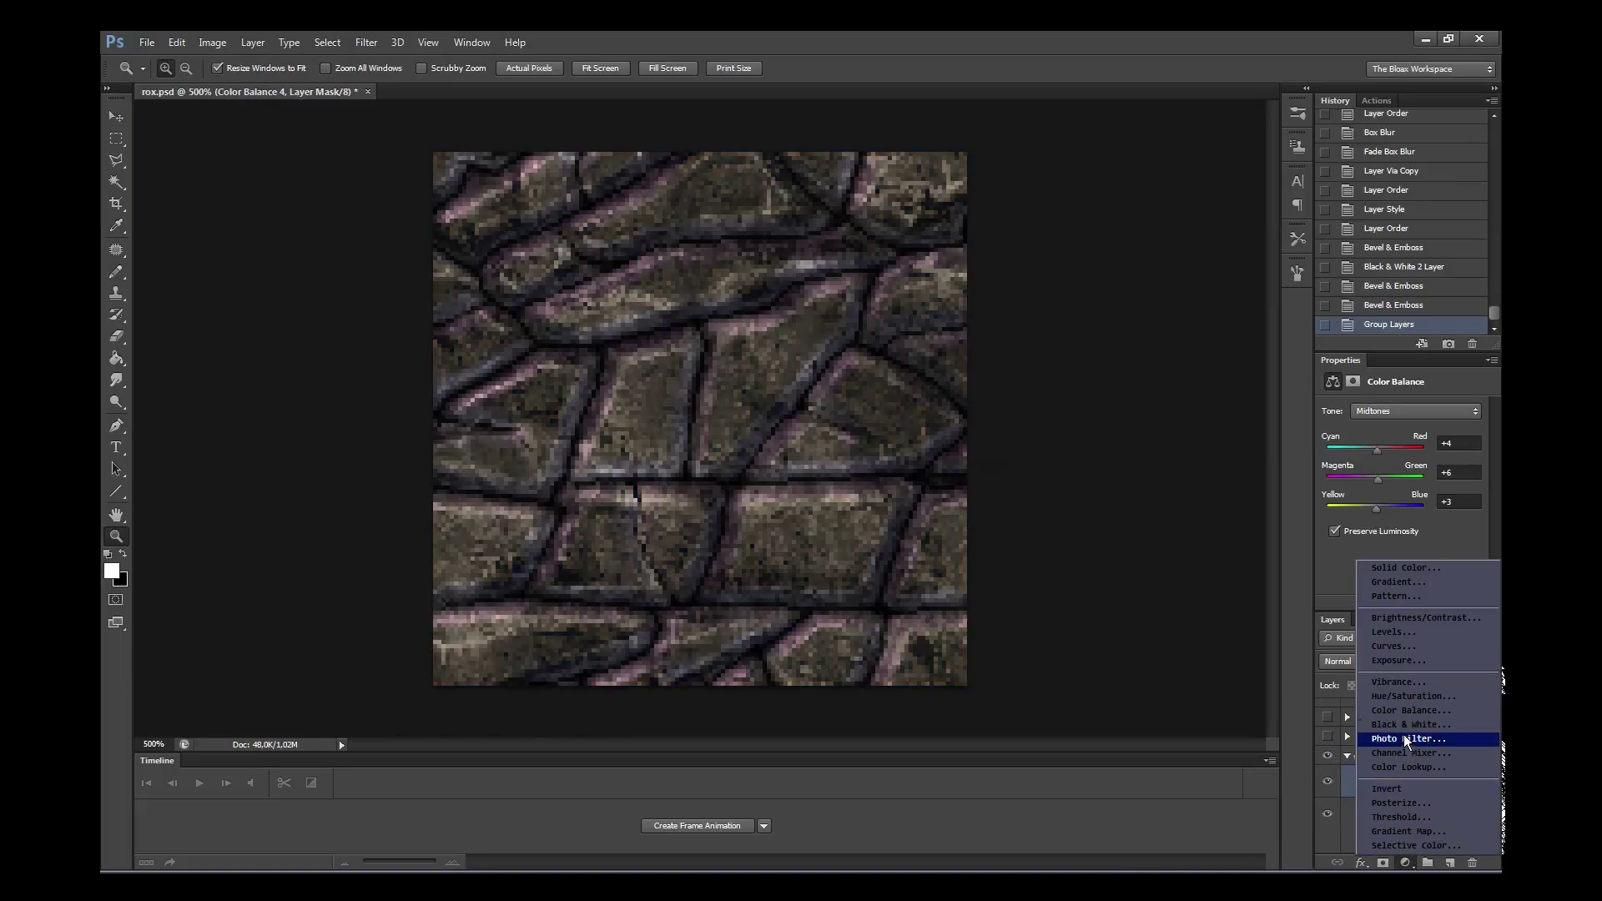
click(1389, 711)
click(931, 350)
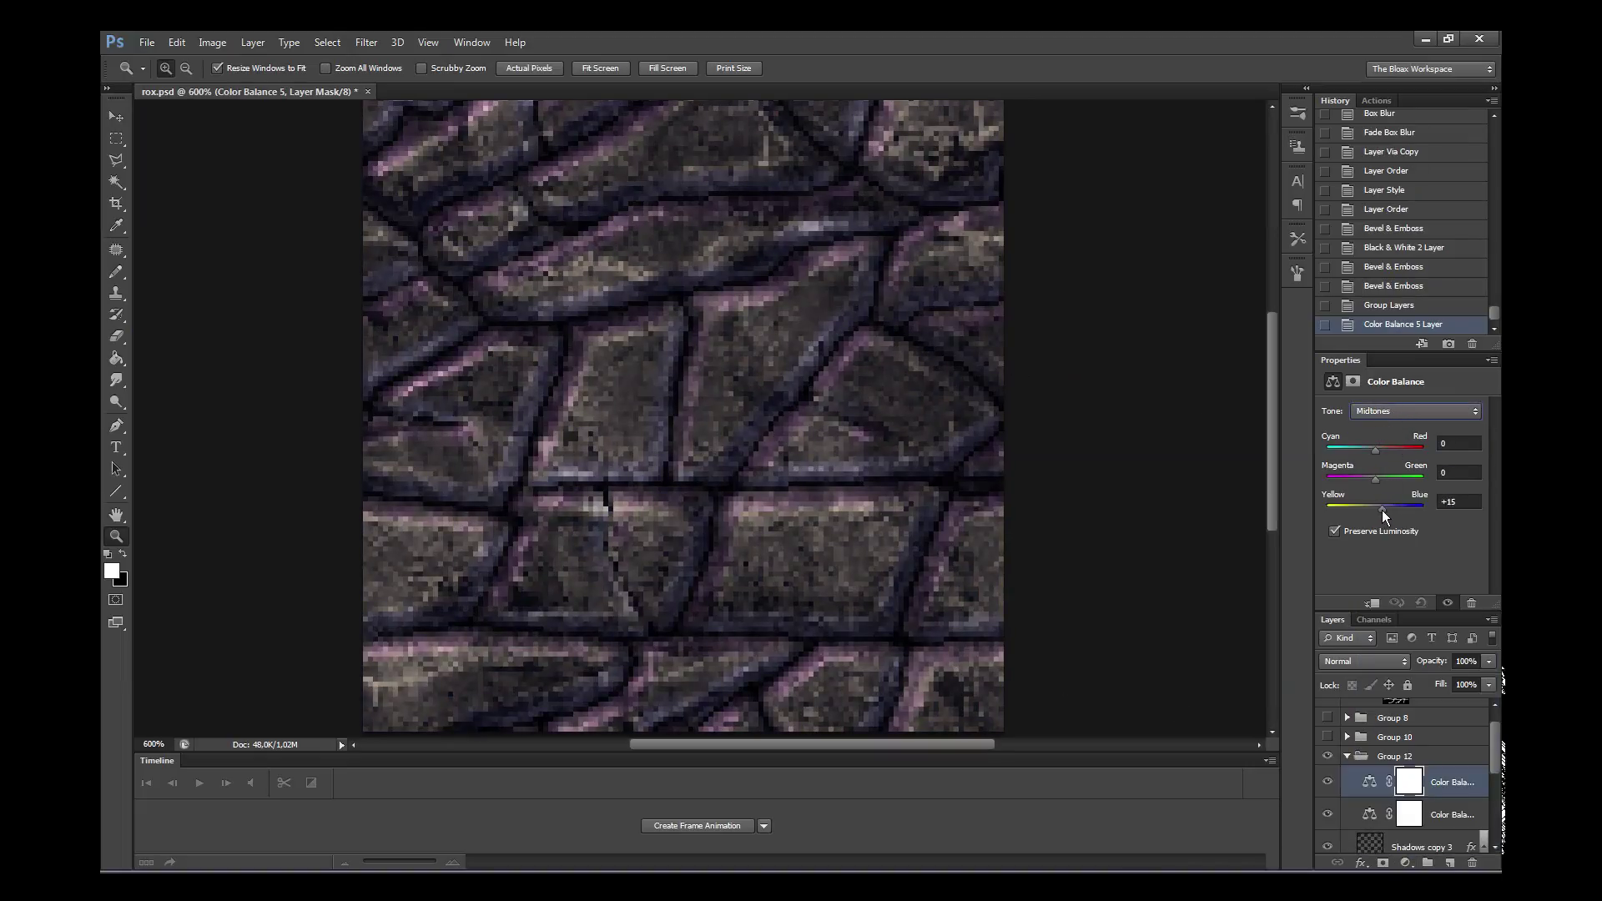
- Tint shadows toward magenta, midtones -13/+1/+35, and highlights -21/-8/+21 for bluer stones
click(1375, 410)
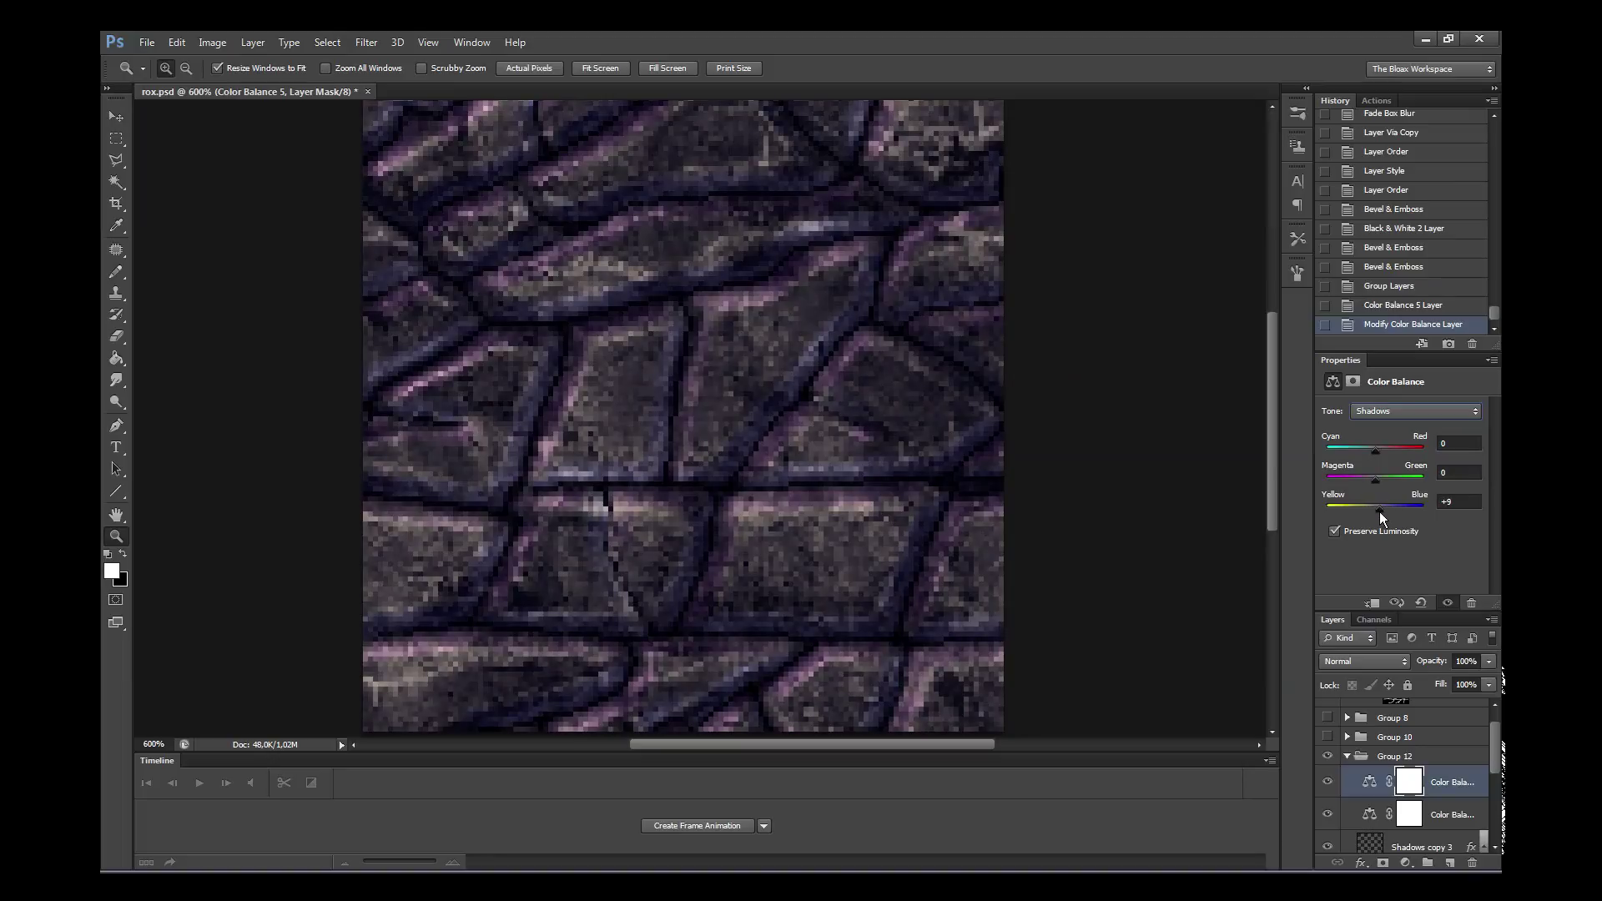
drag(1370, 478, 1369, 479)
click(1389, 409)
click(1381, 438)
click(1389, 411)
click(1380, 451)
drag(1374, 508, 1385, 511)
drag(1377, 449, 1370, 479)
right_click(837, 482)
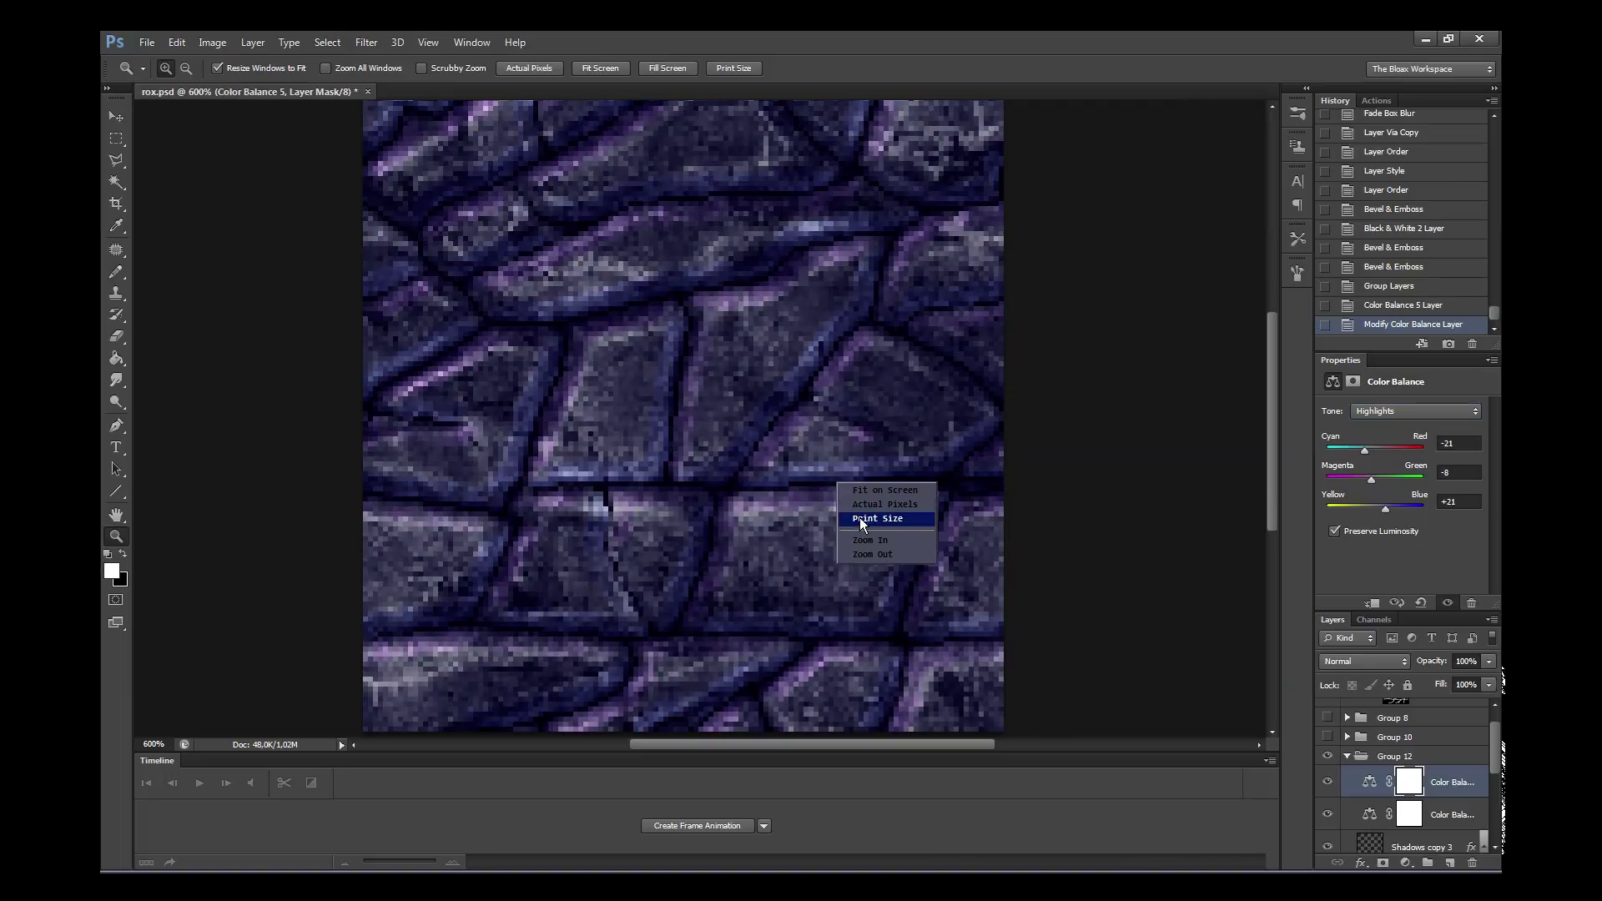
click(861, 519)
click(853, 493)
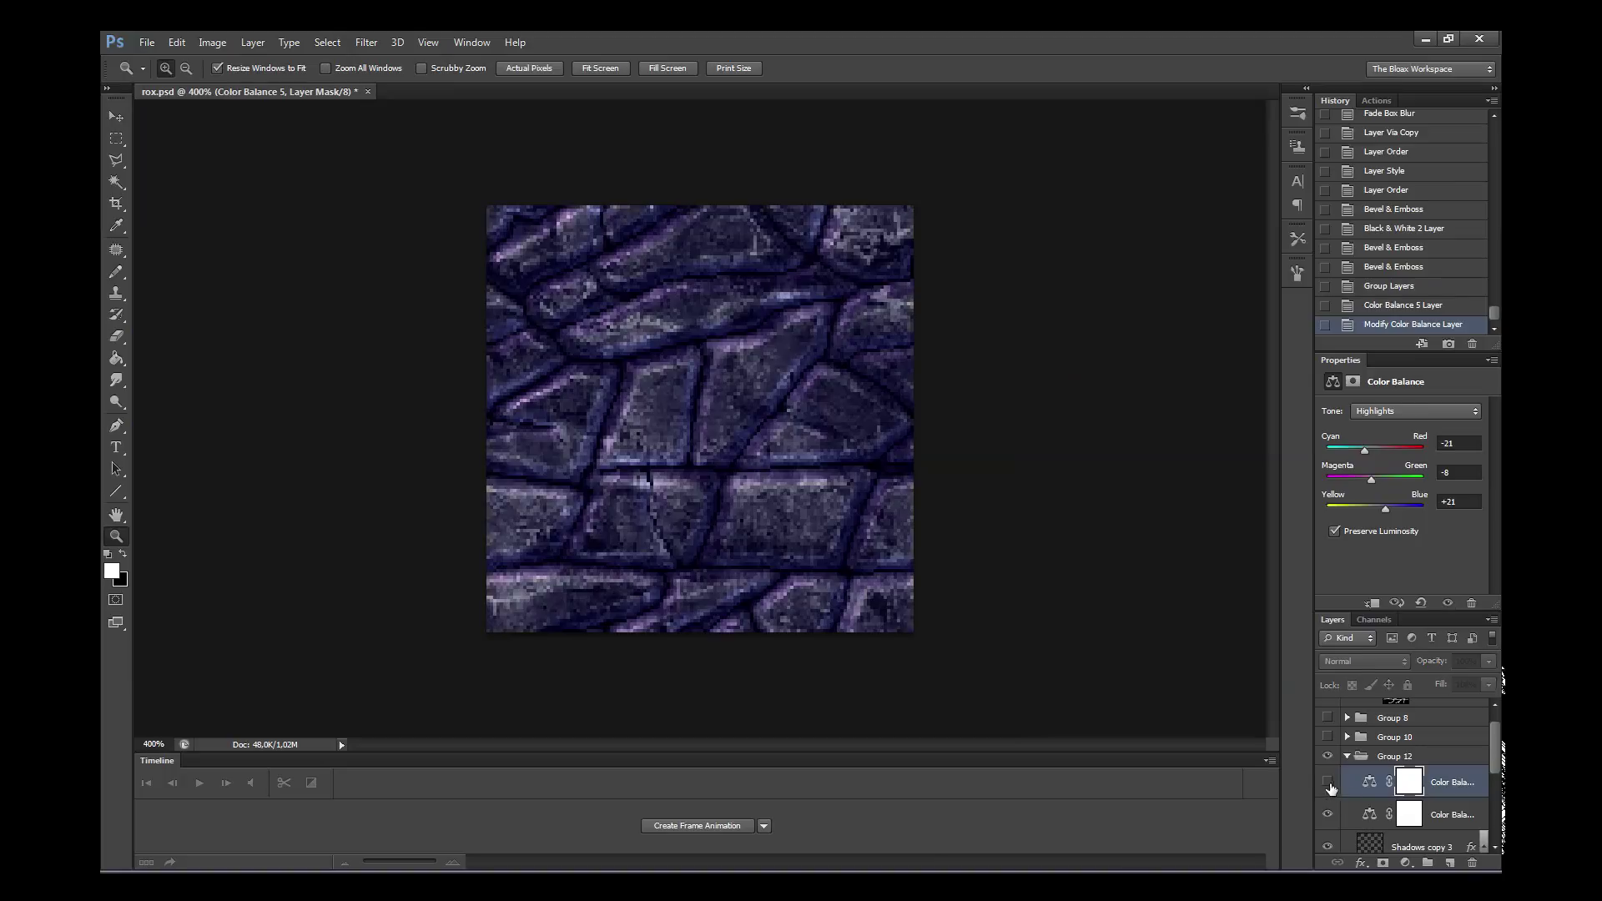
- Adjust the new Color Balance layer's Blend If sliders for a softer tint transition
click(1344, 786)
double_click(1345, 785)
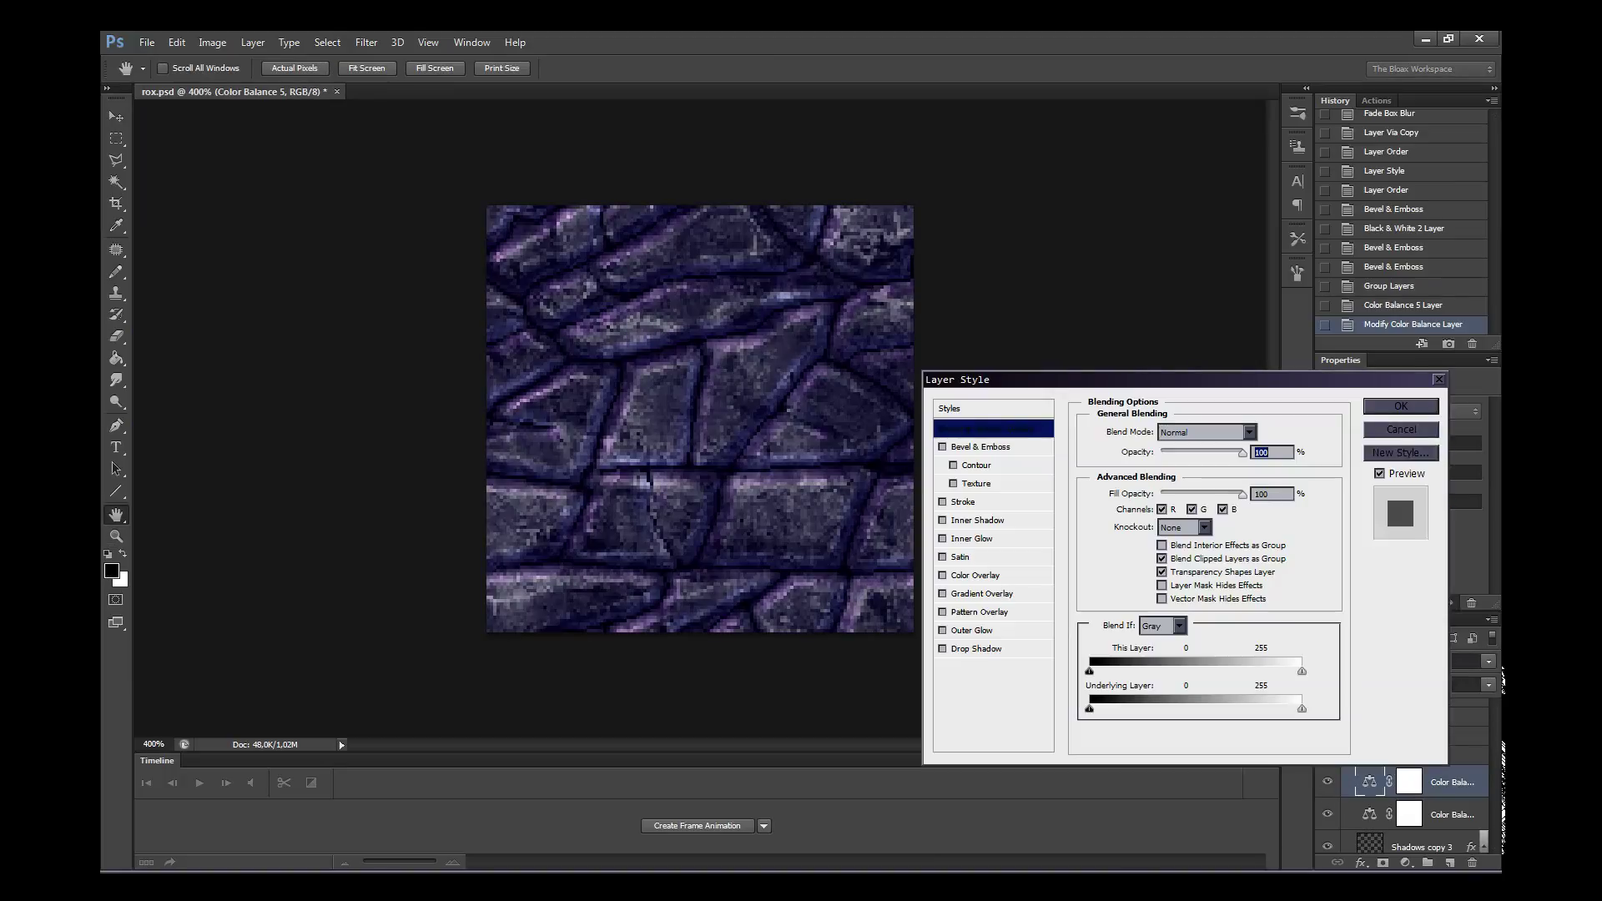
mouse_move(1301, 709)
mouse_down()
mouse_move(1147, 708)
mouse_move(1302, 708)
mouse_up()
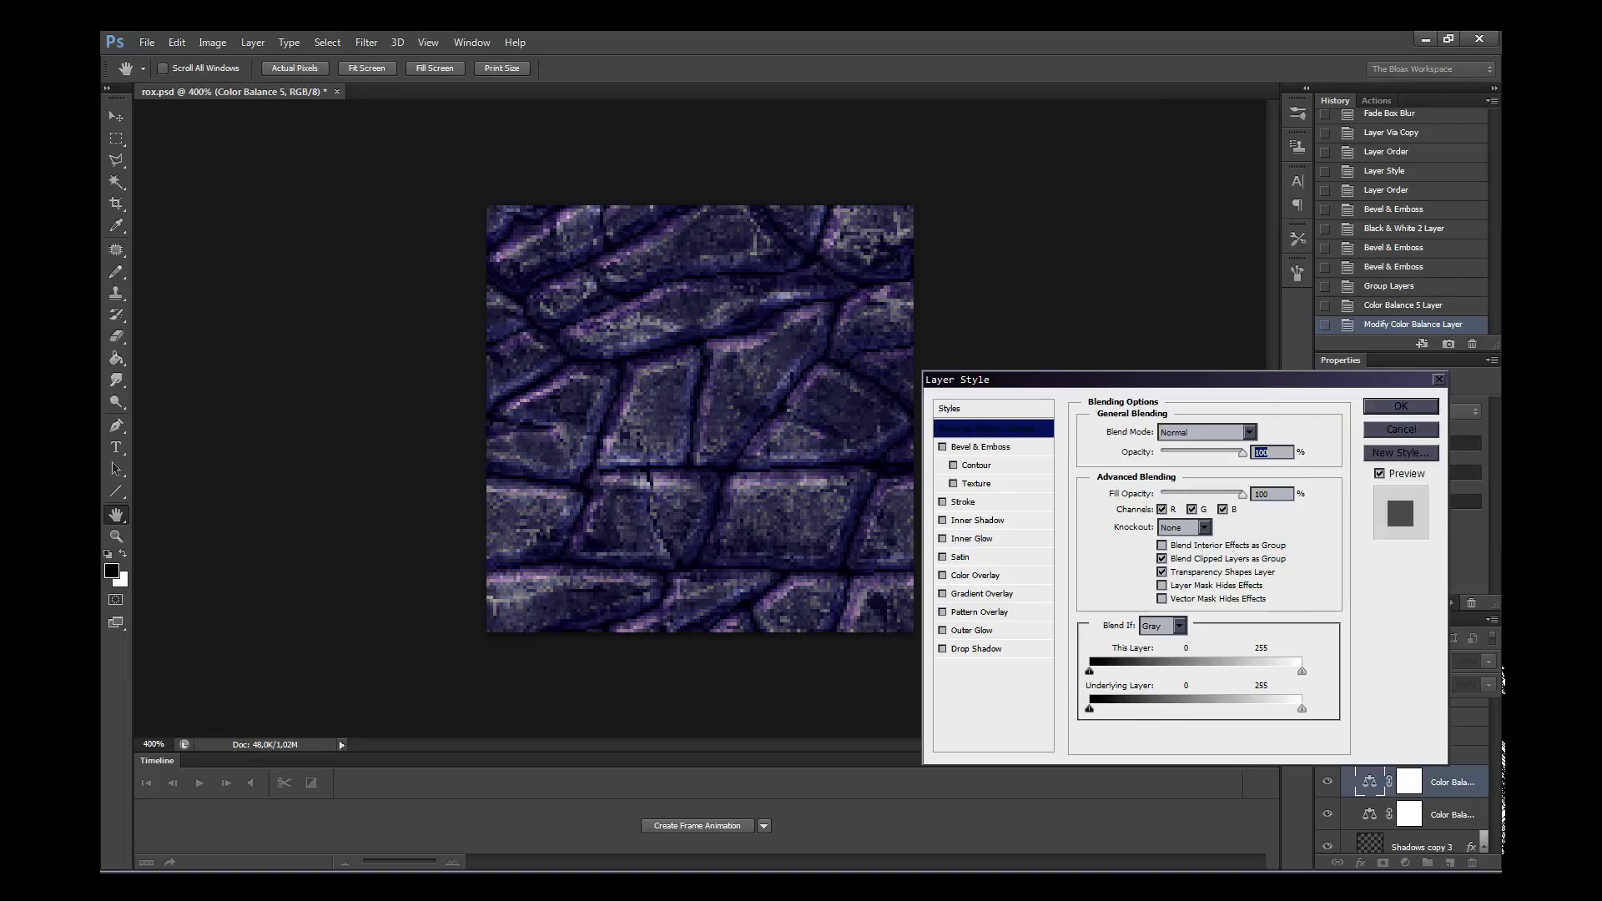
mouse_move(1088, 708)
mouse_down()
mouse_move(1156, 708)
mouse_move(1107, 709)
mouse_up()
mouse_move(1302, 709)
mouse_down()
mouse_move(1151, 708)
mouse_move(1189, 708)
mouse_up()
key(Return)
key(z)
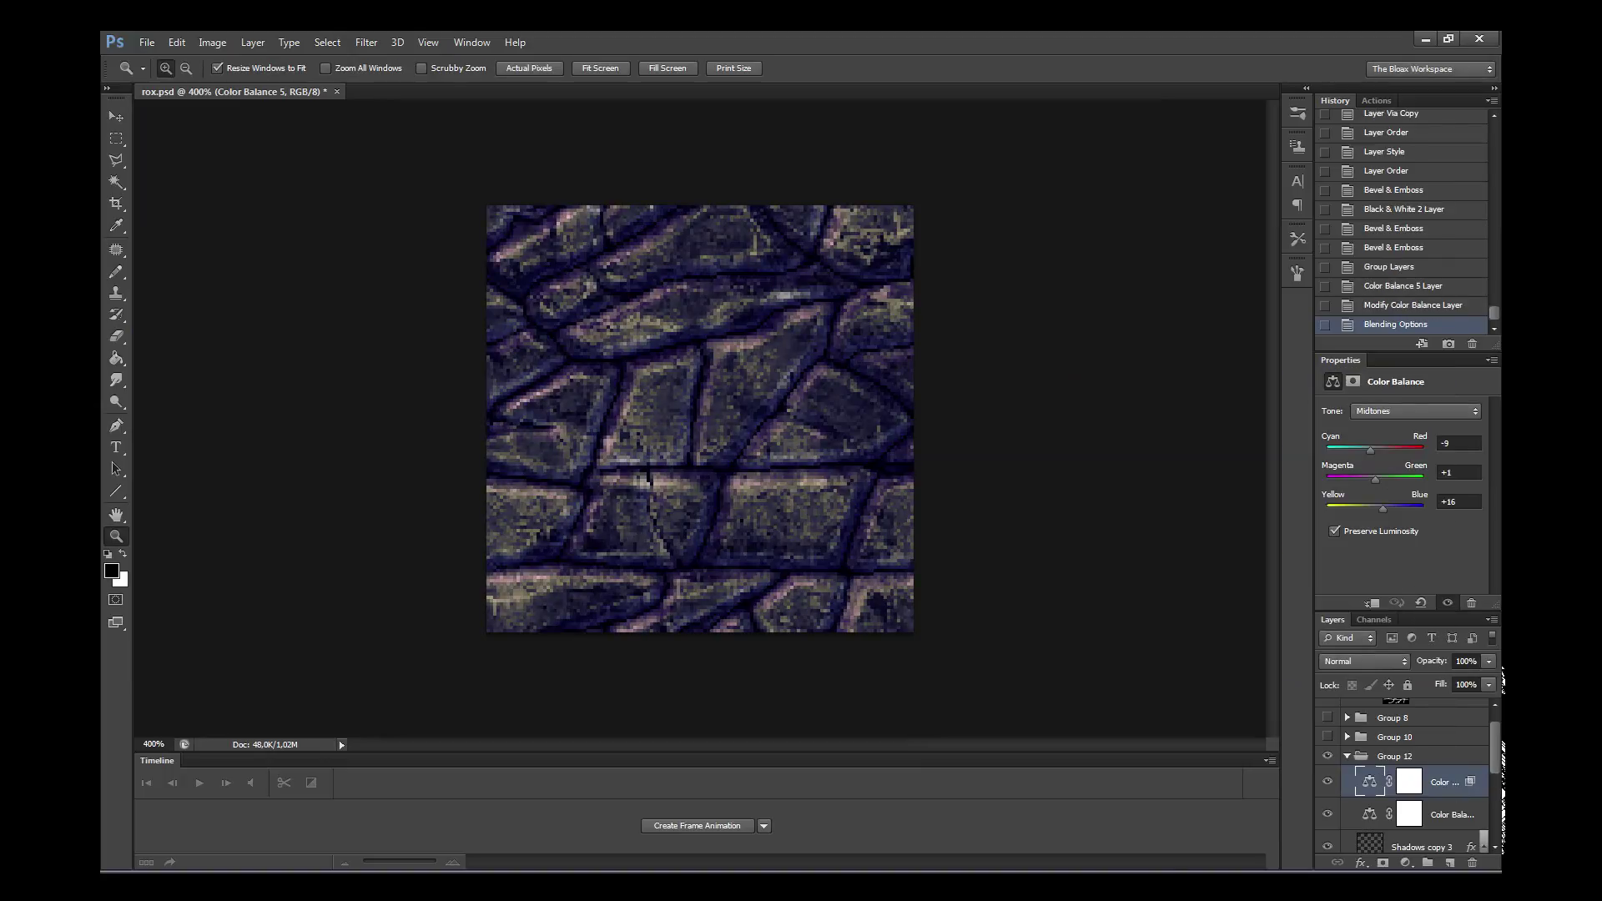
- Move the Color Balance layer below Shadows copy 3 and toggle it to compare
scroll(1487, 768, down, 2)
scroll(1488, 799, down, 1)
scroll(1488, 799, up, 1)
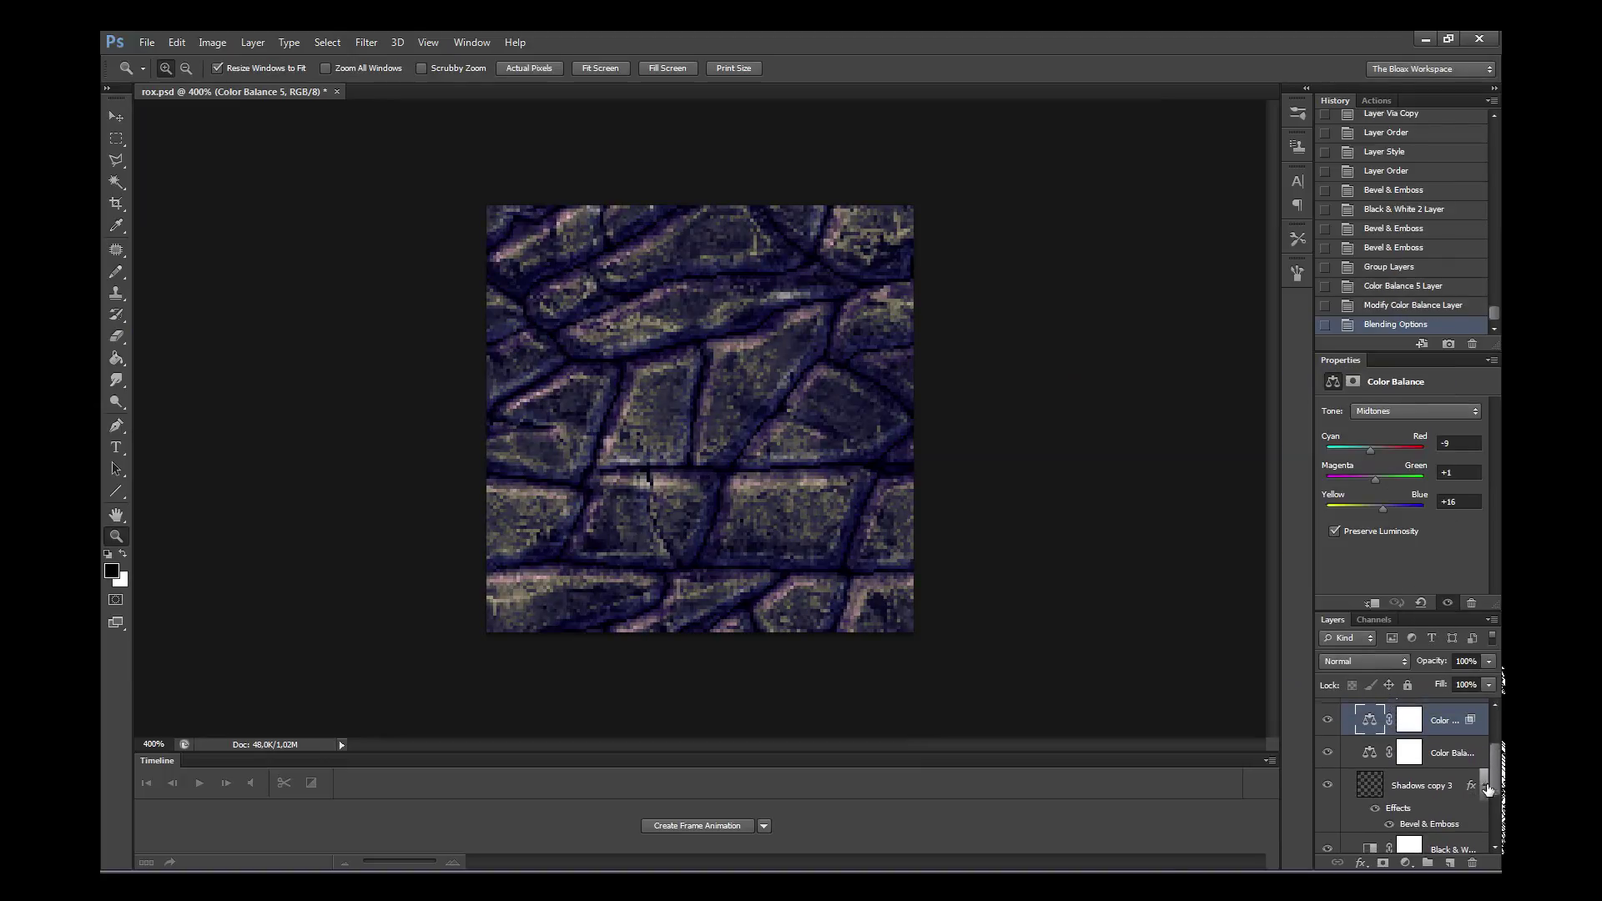
drag(1427, 741, 1417, 832)
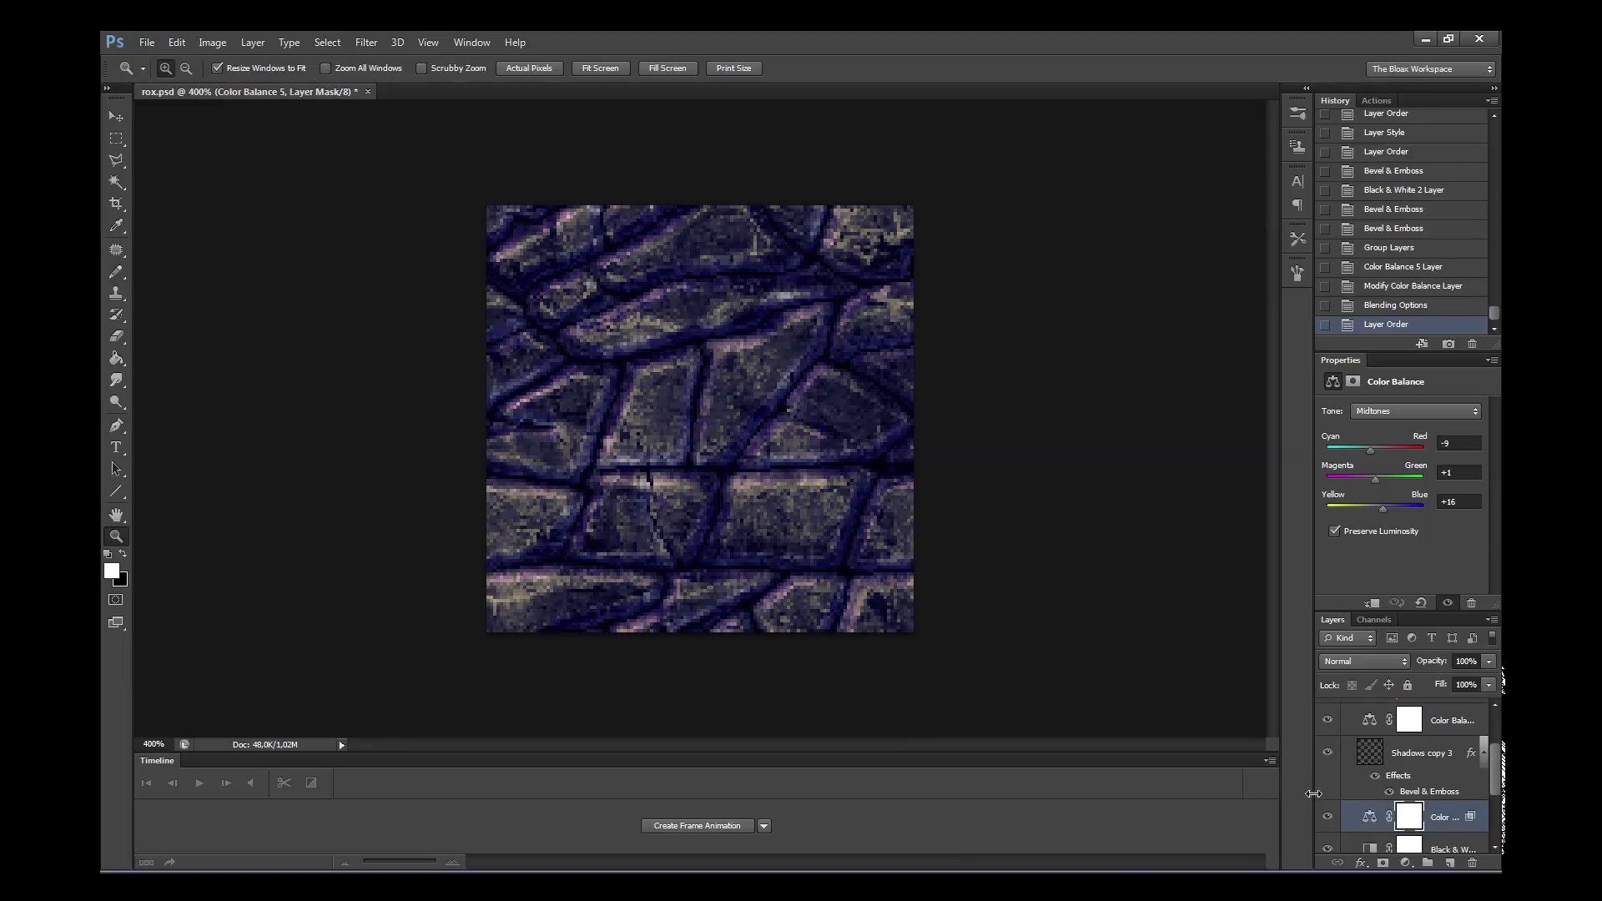
click(1327, 817)
click(1327, 818)
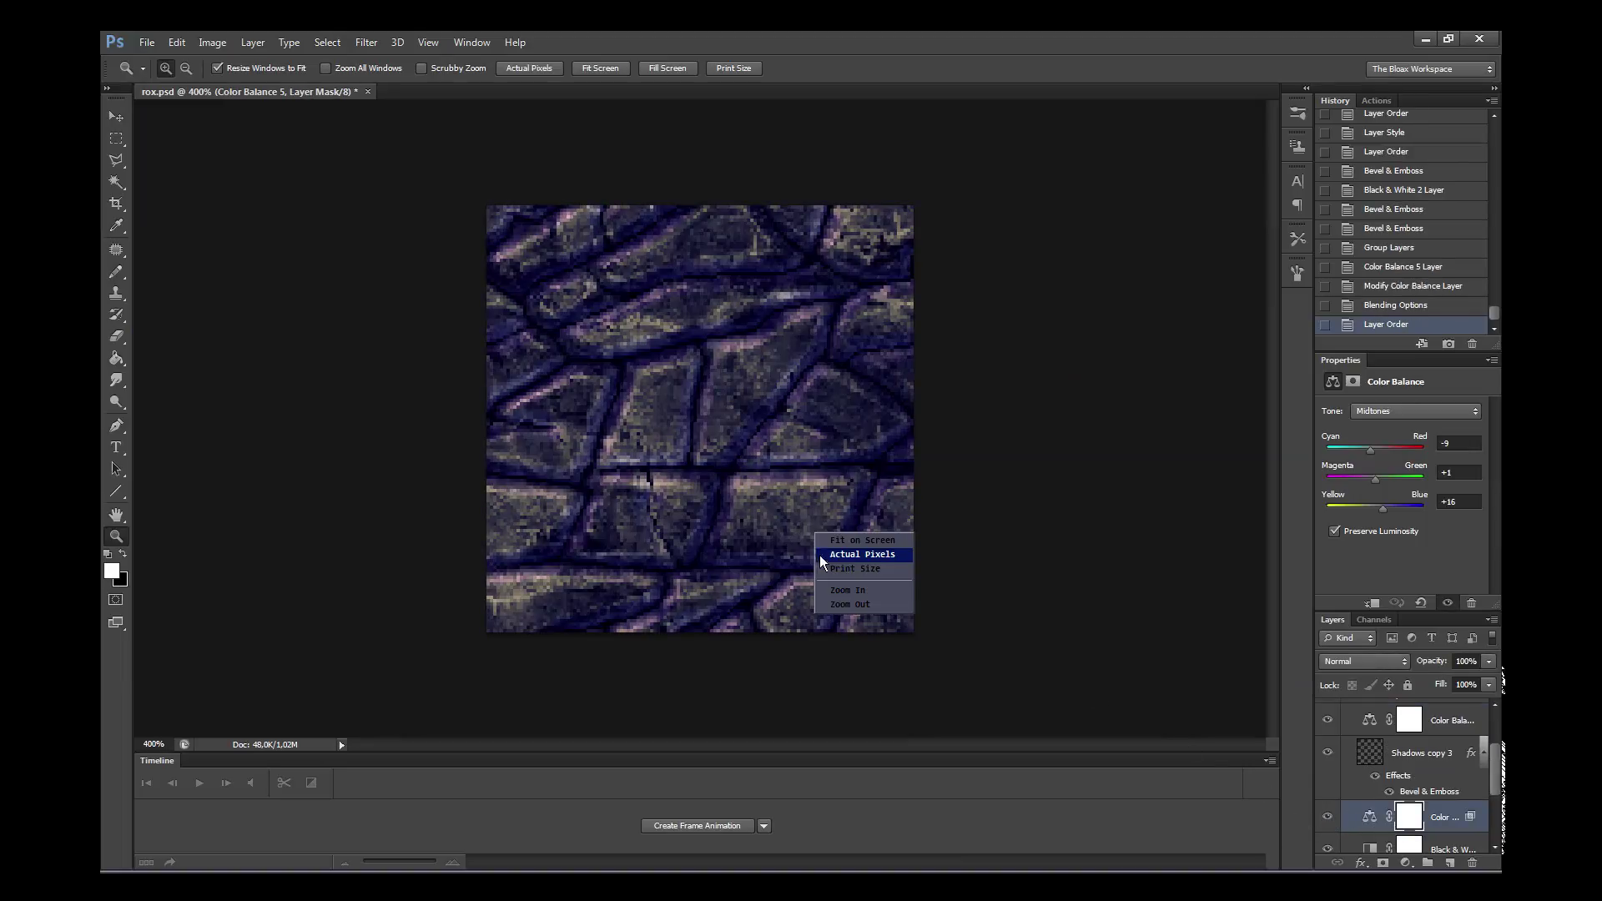
key(ctrl+1)
click(830, 541)
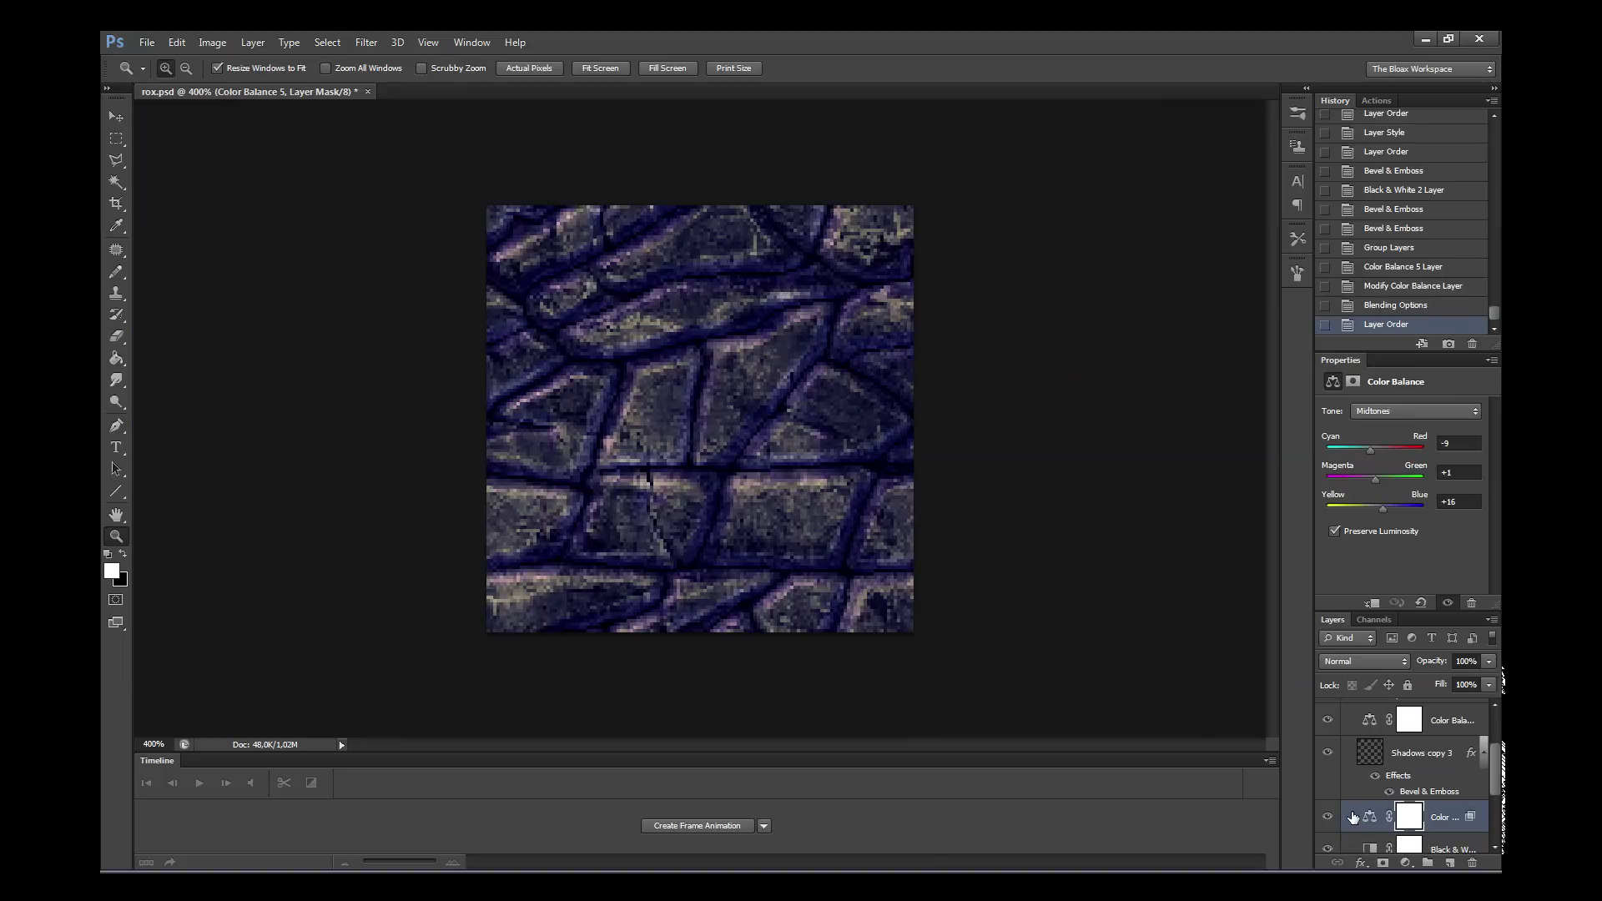
- Lower the Color Balance layer's fill opacity in Blending Options
double_click(1351, 818)
key(Tab)
text(42)
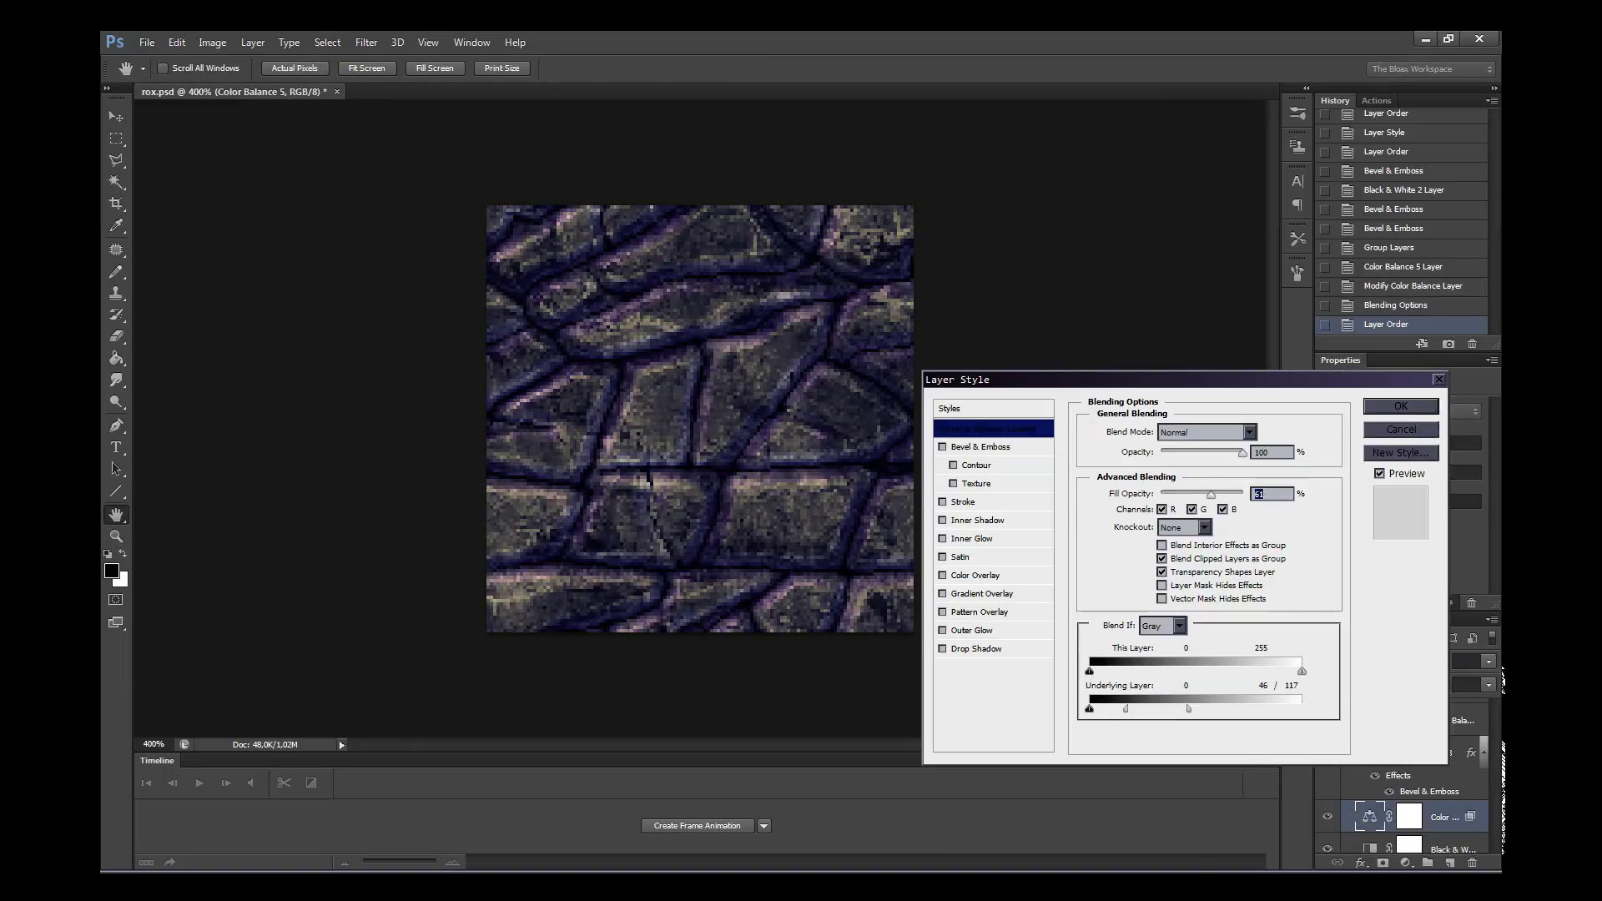
text(75)
key(Return)
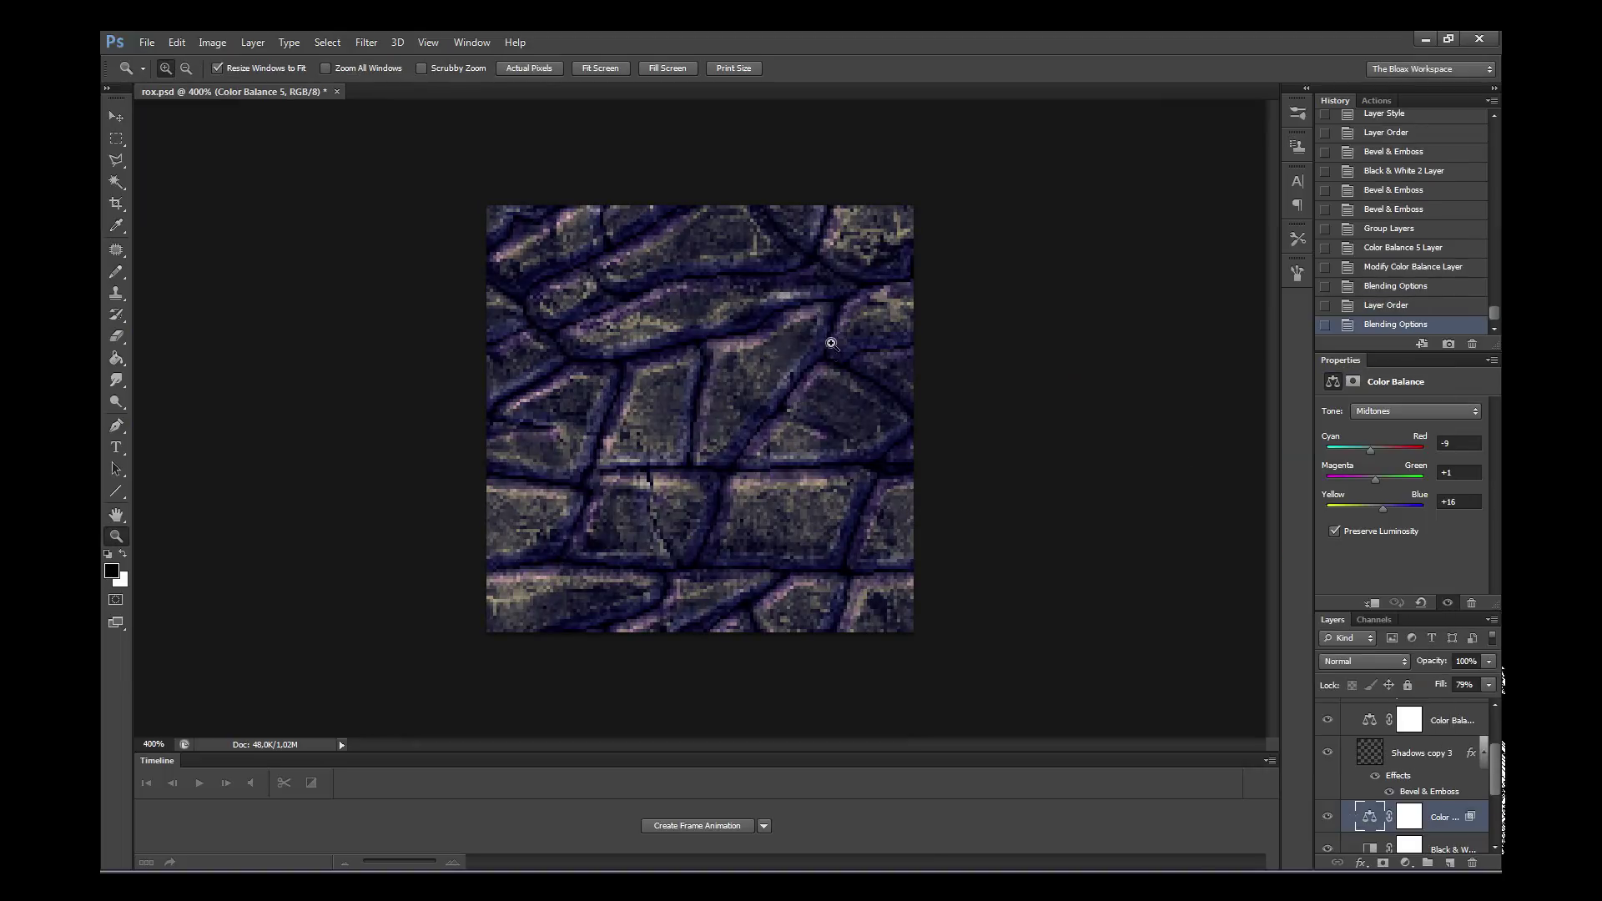
right_click(818, 469)
- Hide the top Color Balance layer and set the lower one to 72% fill above Shadows copy 3
click(1425, 849)
click(1446, 814)
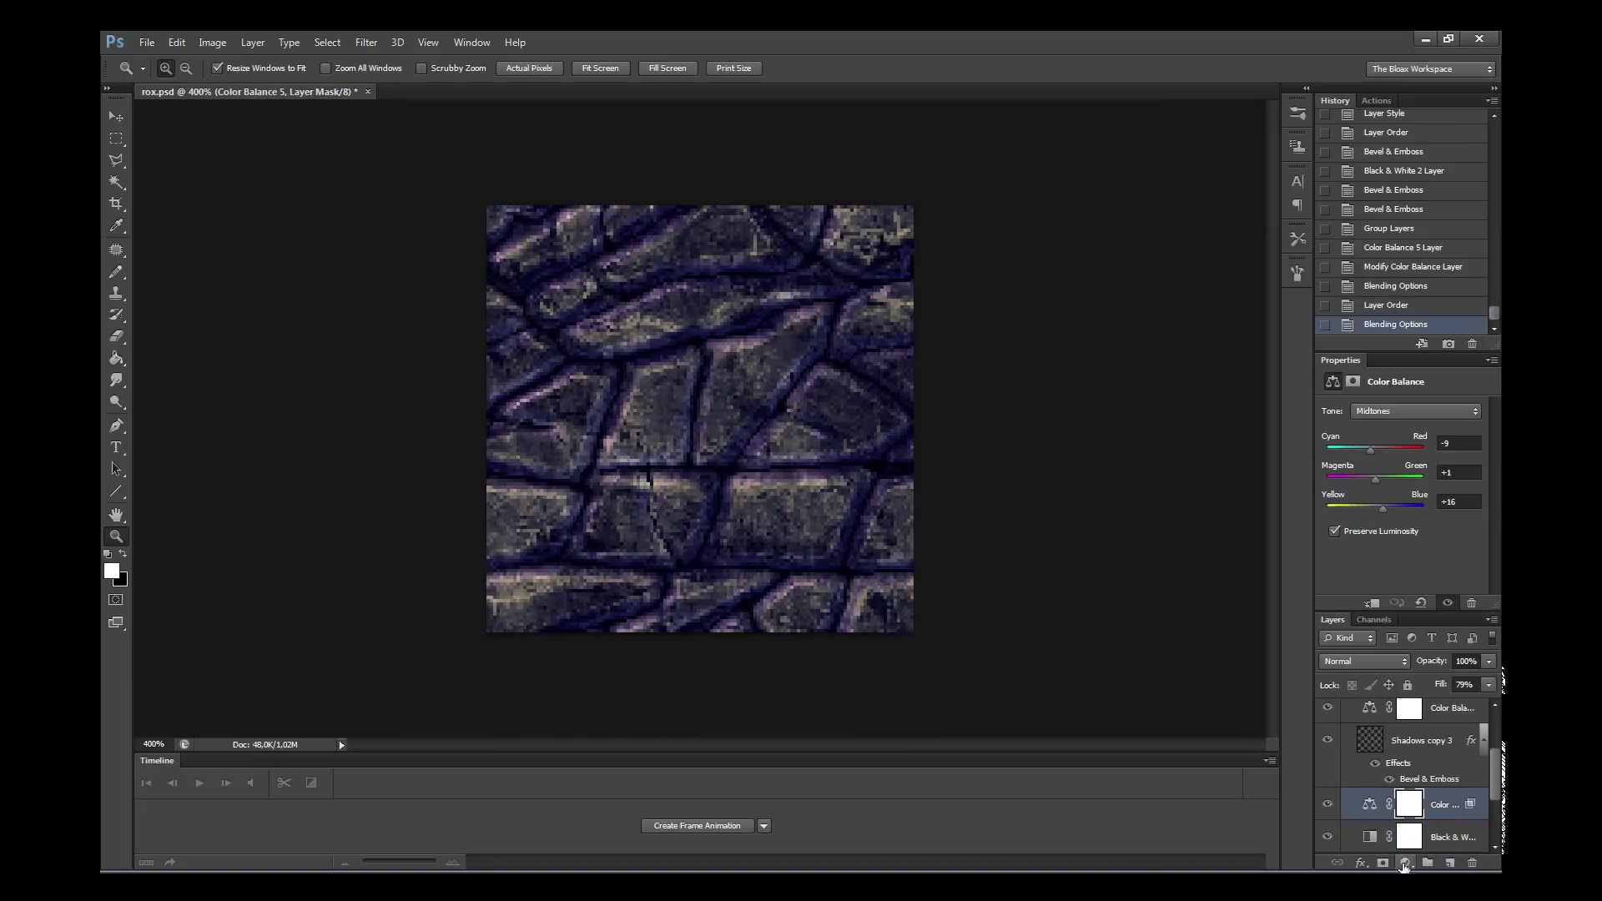
right_click(1425, 853)
key(Escape)
click(1326, 707)
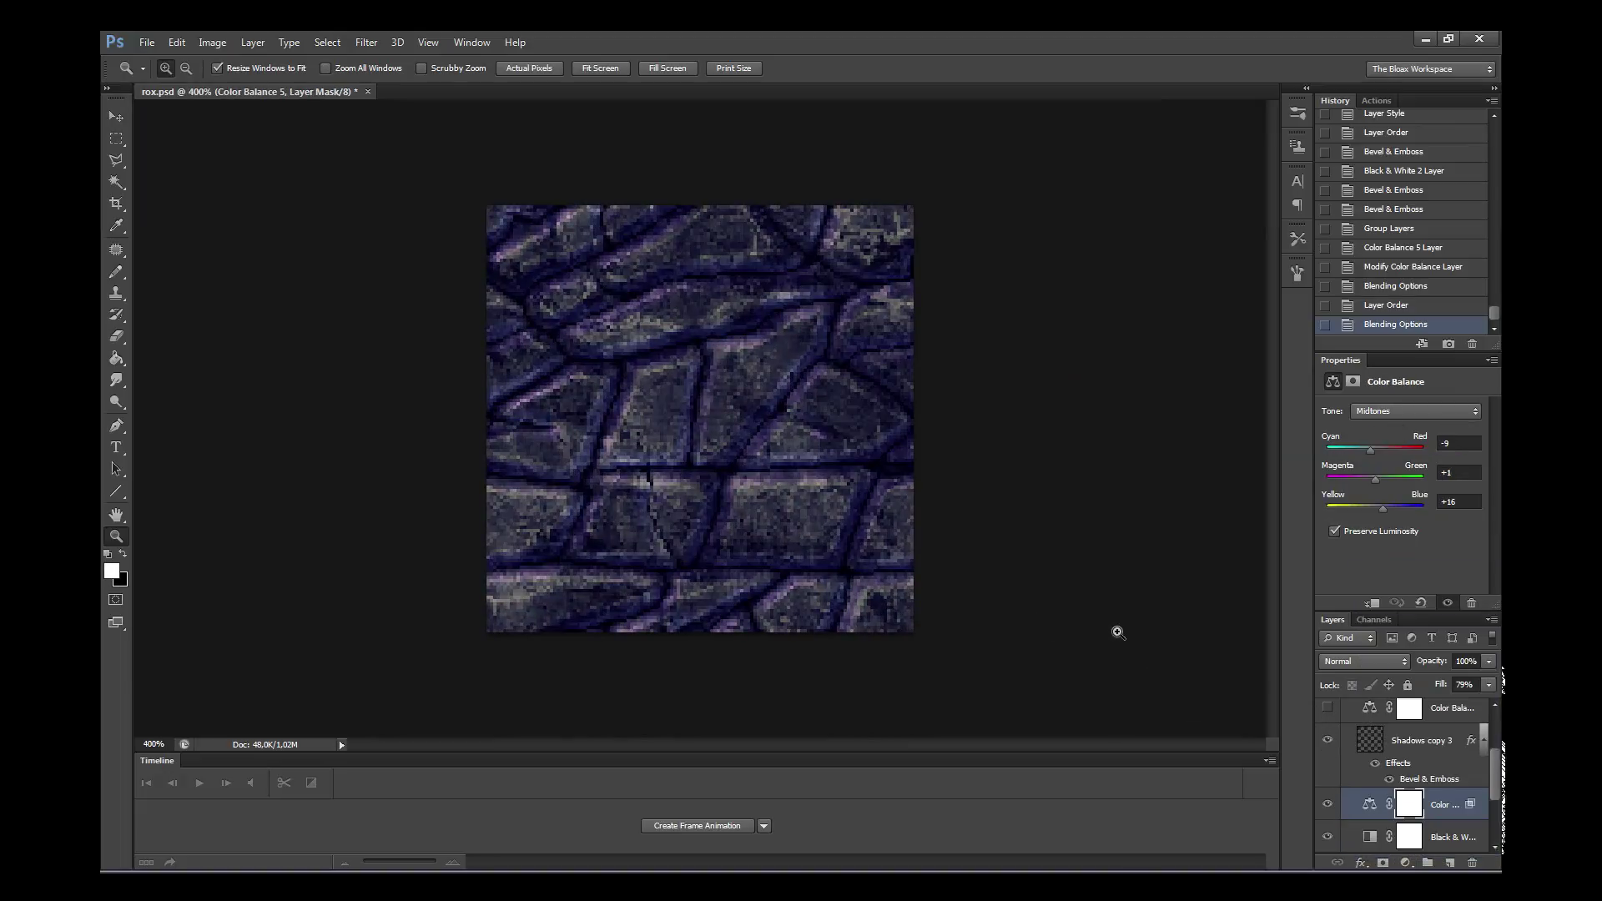
mouse_move(1355, 805)
mouse_down()
mouse_move(1356, 734)
mouse_move(1335, 805)
mouse_up()
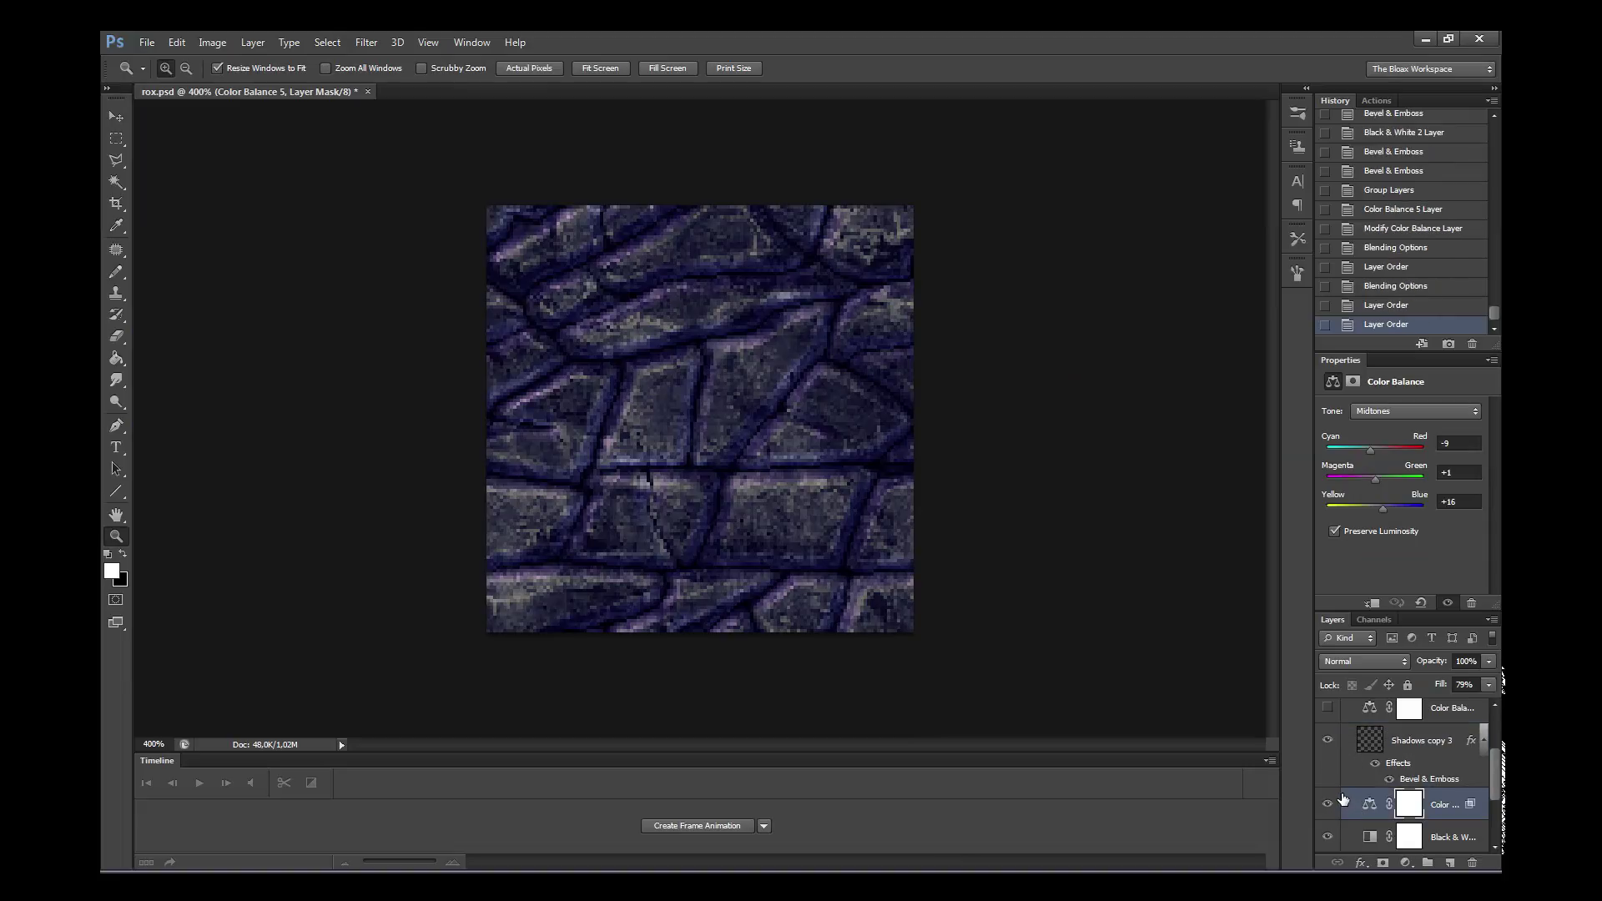
double_click(1341, 801)
text(72)
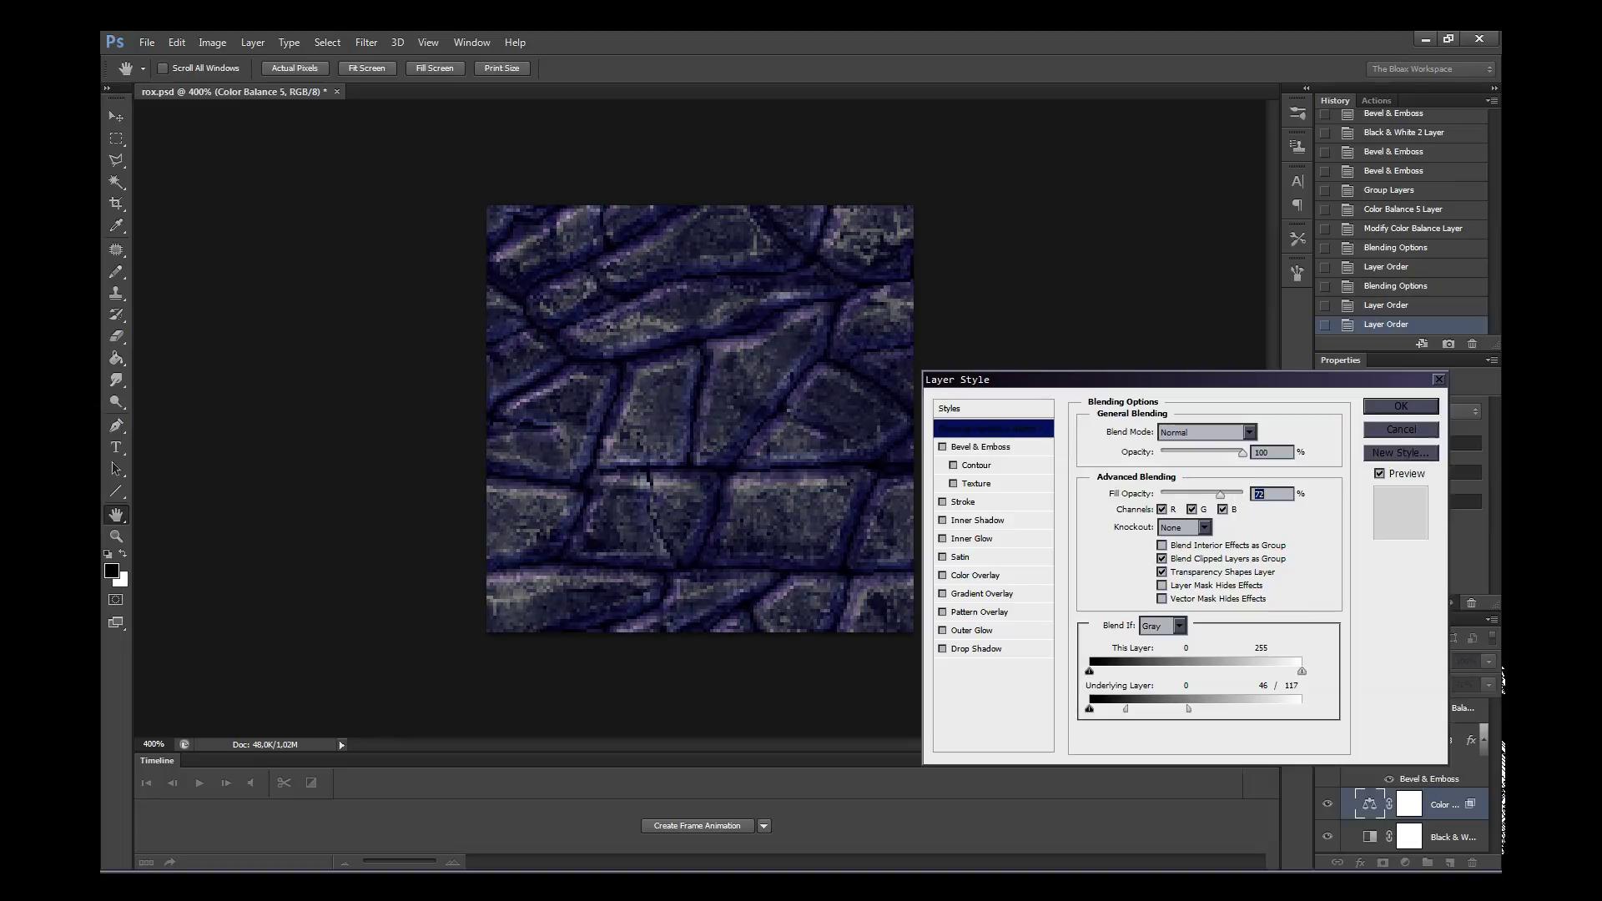
key(Return)
- Add a Curves adjustment layer with the RGB curve bent upward to brighten the stones
click(1405, 862)
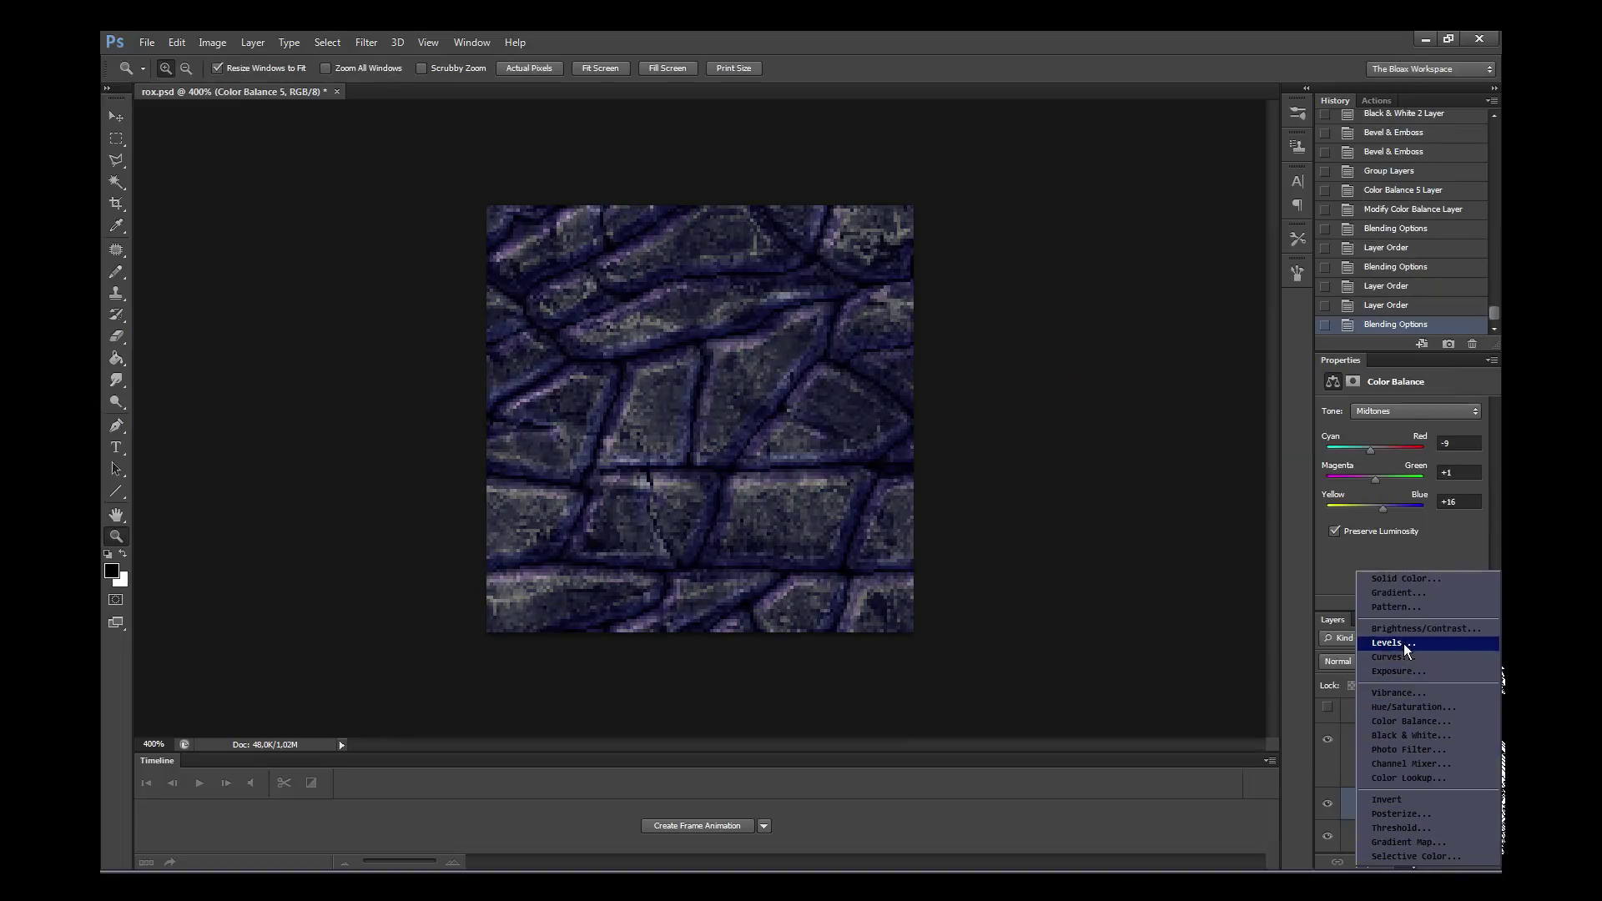
click(1387, 657)
mouse_move(1416, 506)
mouse_down()
mouse_move(1425, 486)
mouse_move(1388, 533)
mouse_up()
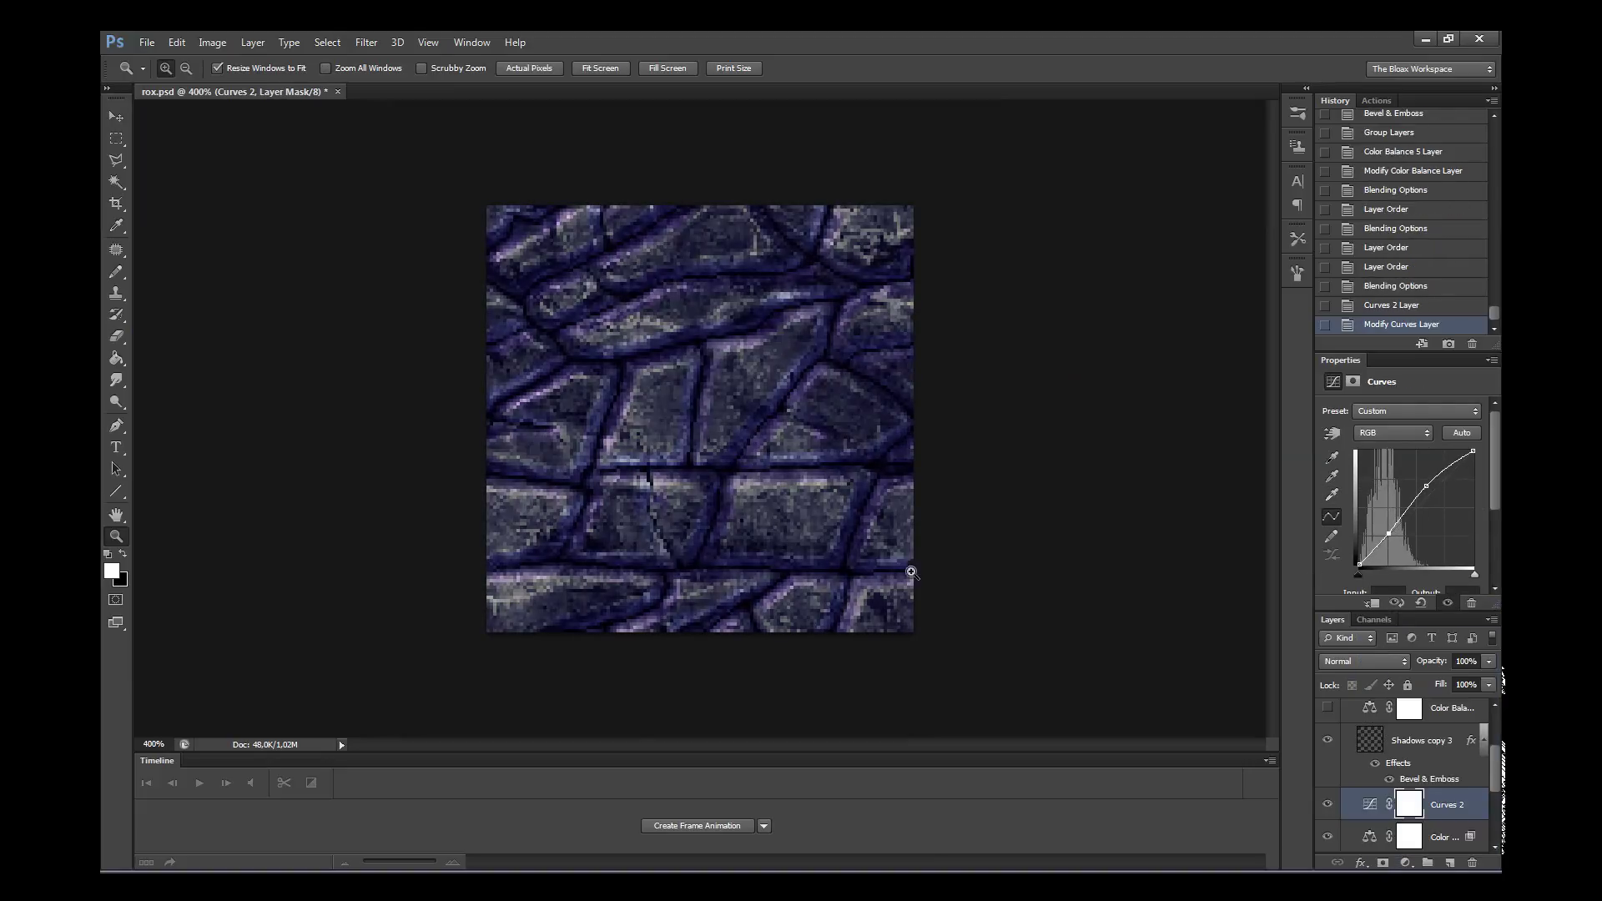
right_click(889, 491)
click(884, 516)
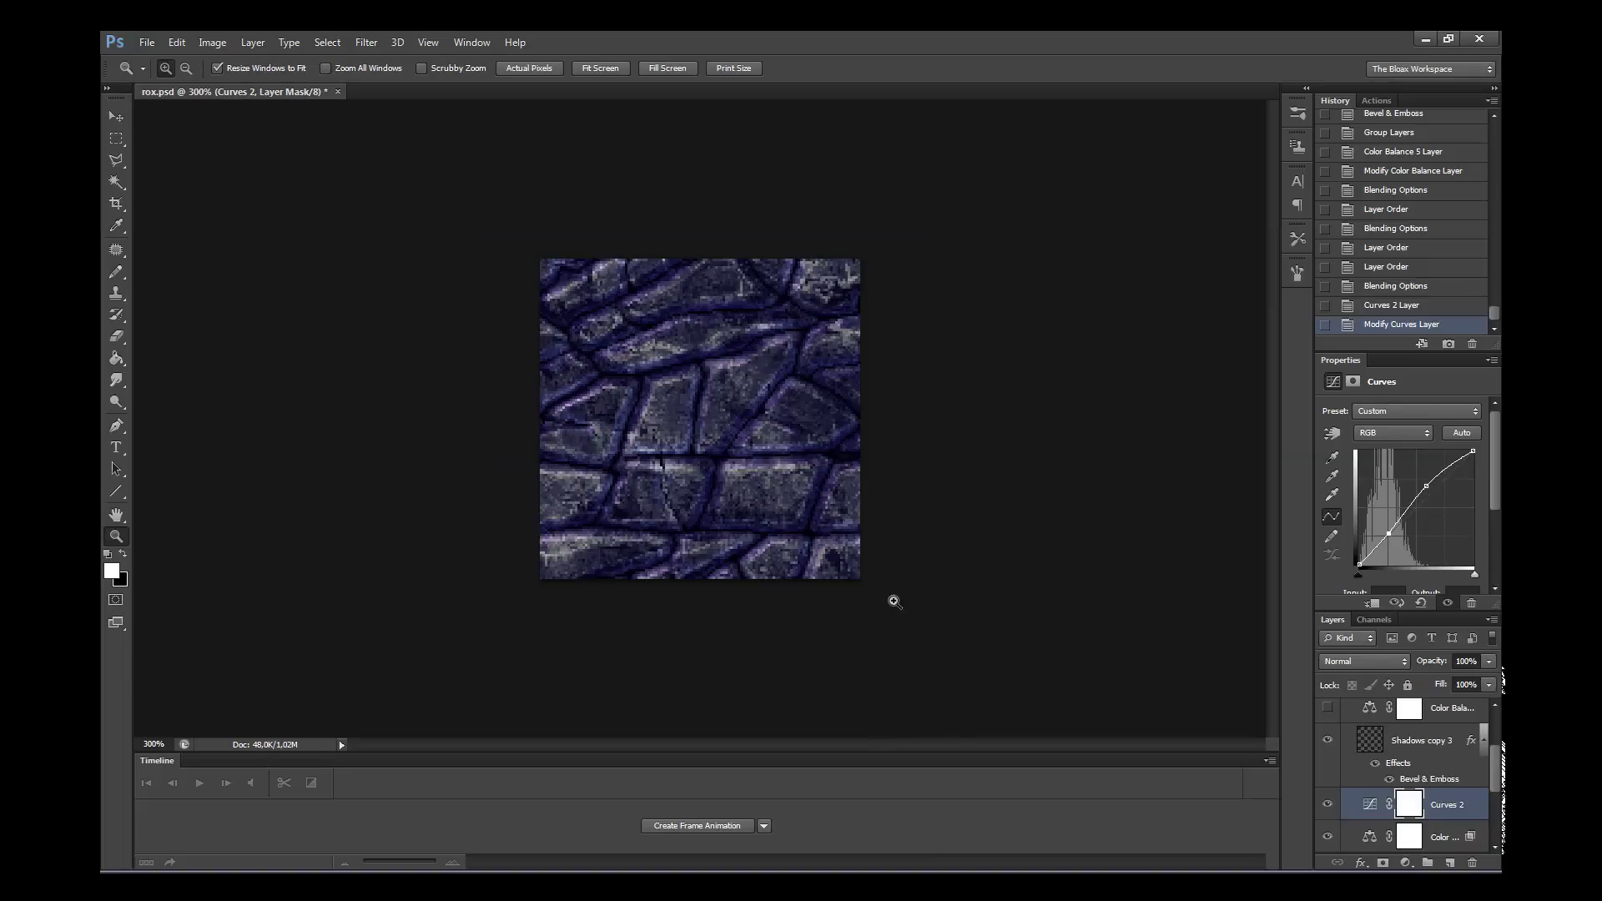
click(835, 506)
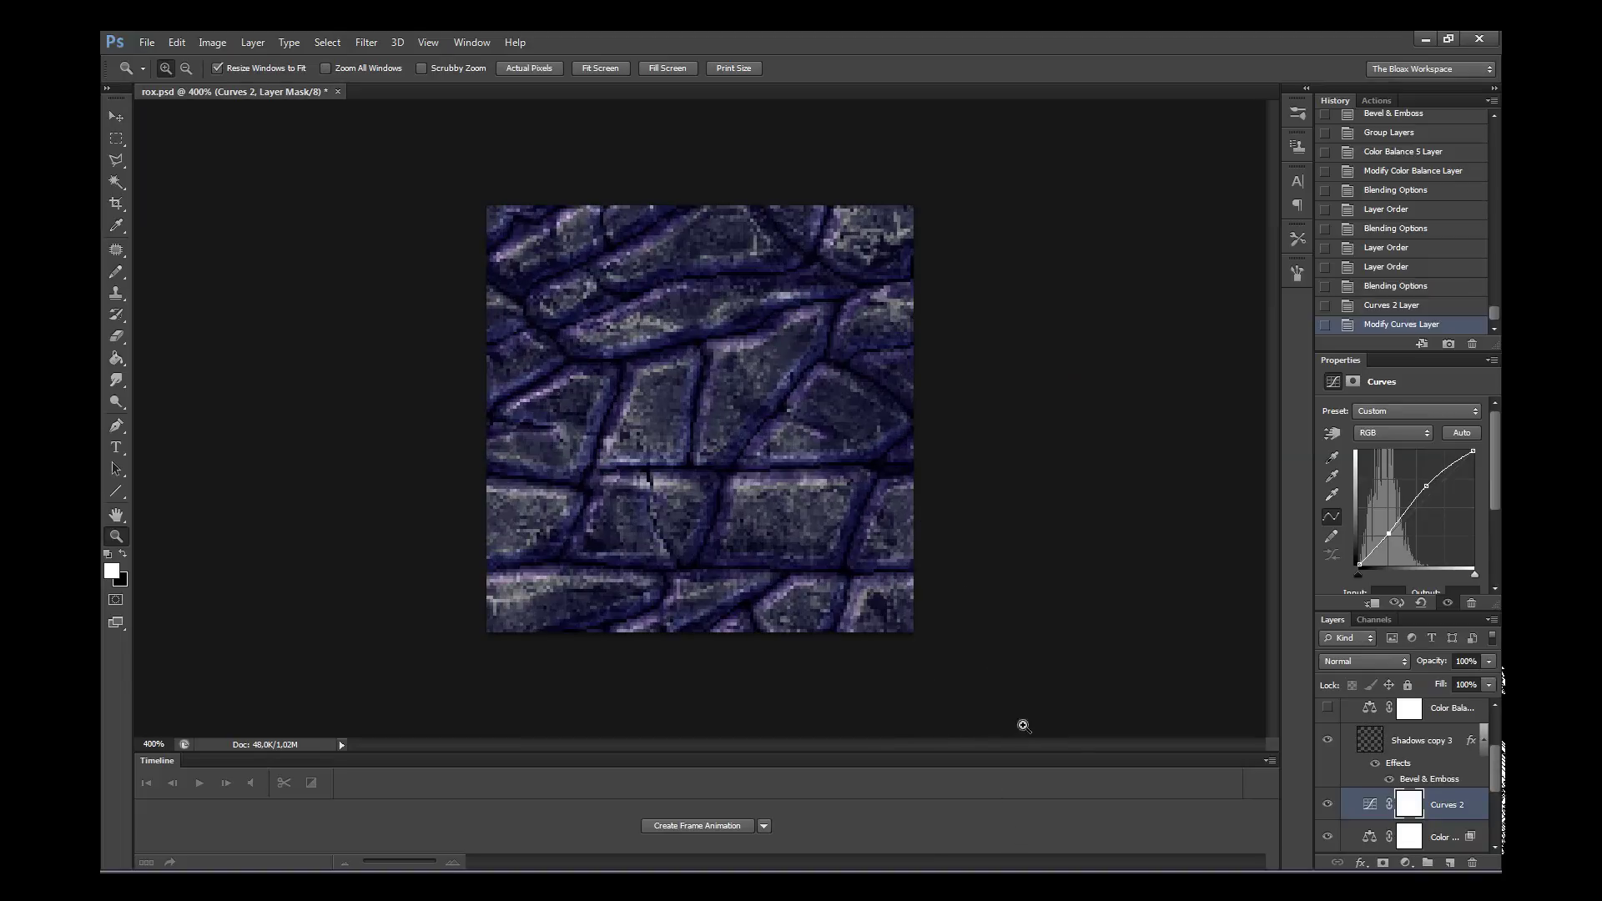
- Toggle the Color Balance layer to compare and widen the Layers panel dock
click(1343, 838)
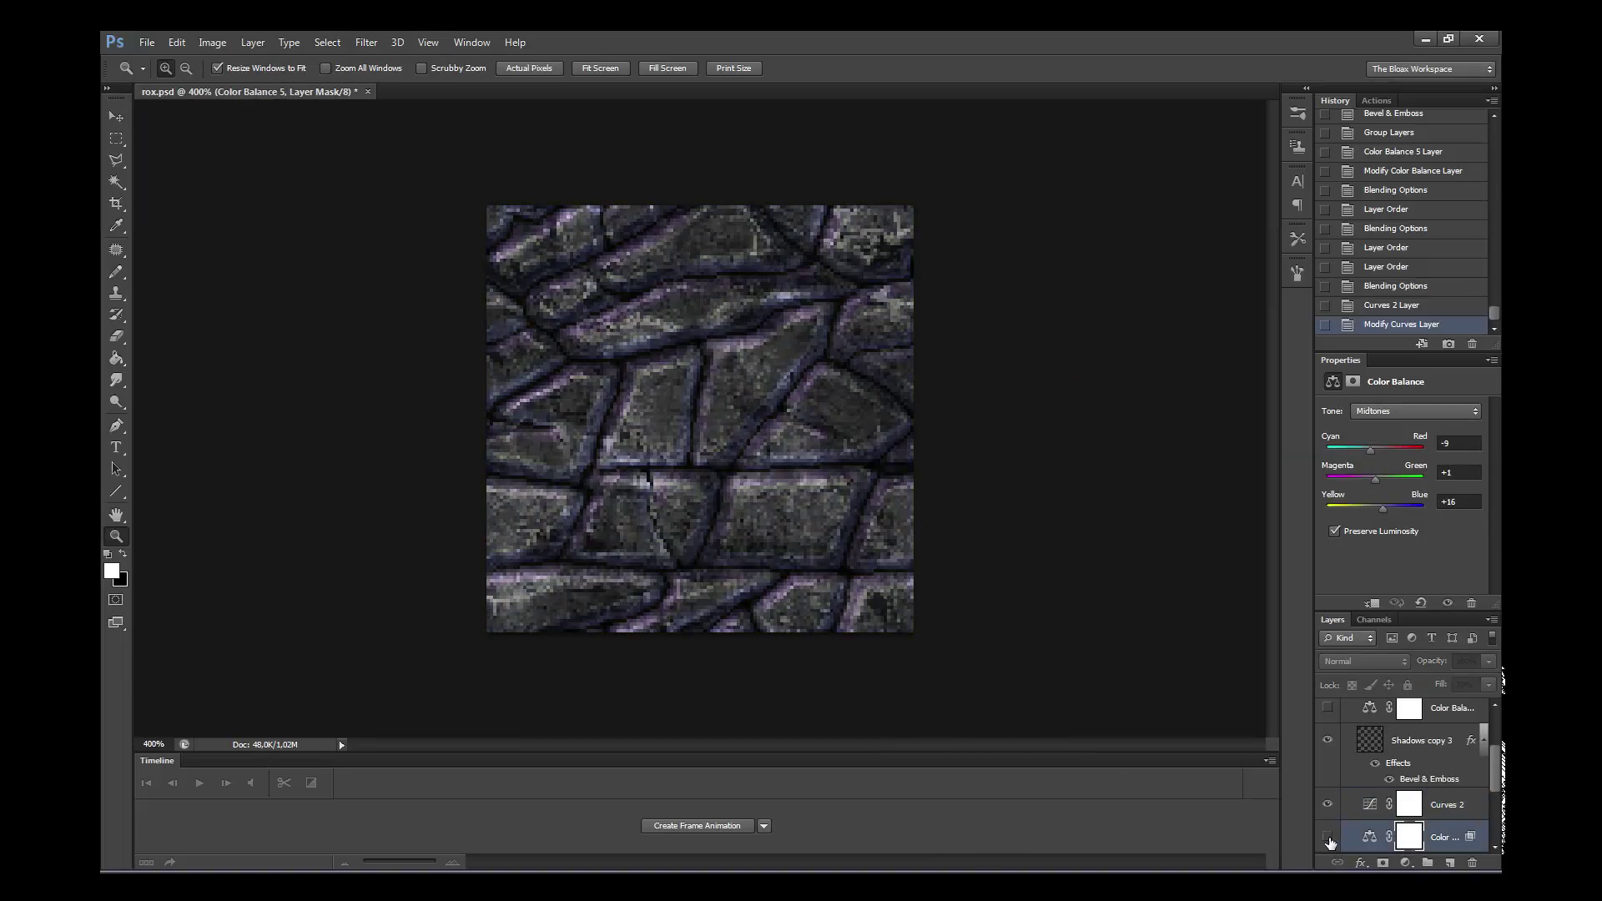
click(1327, 838)
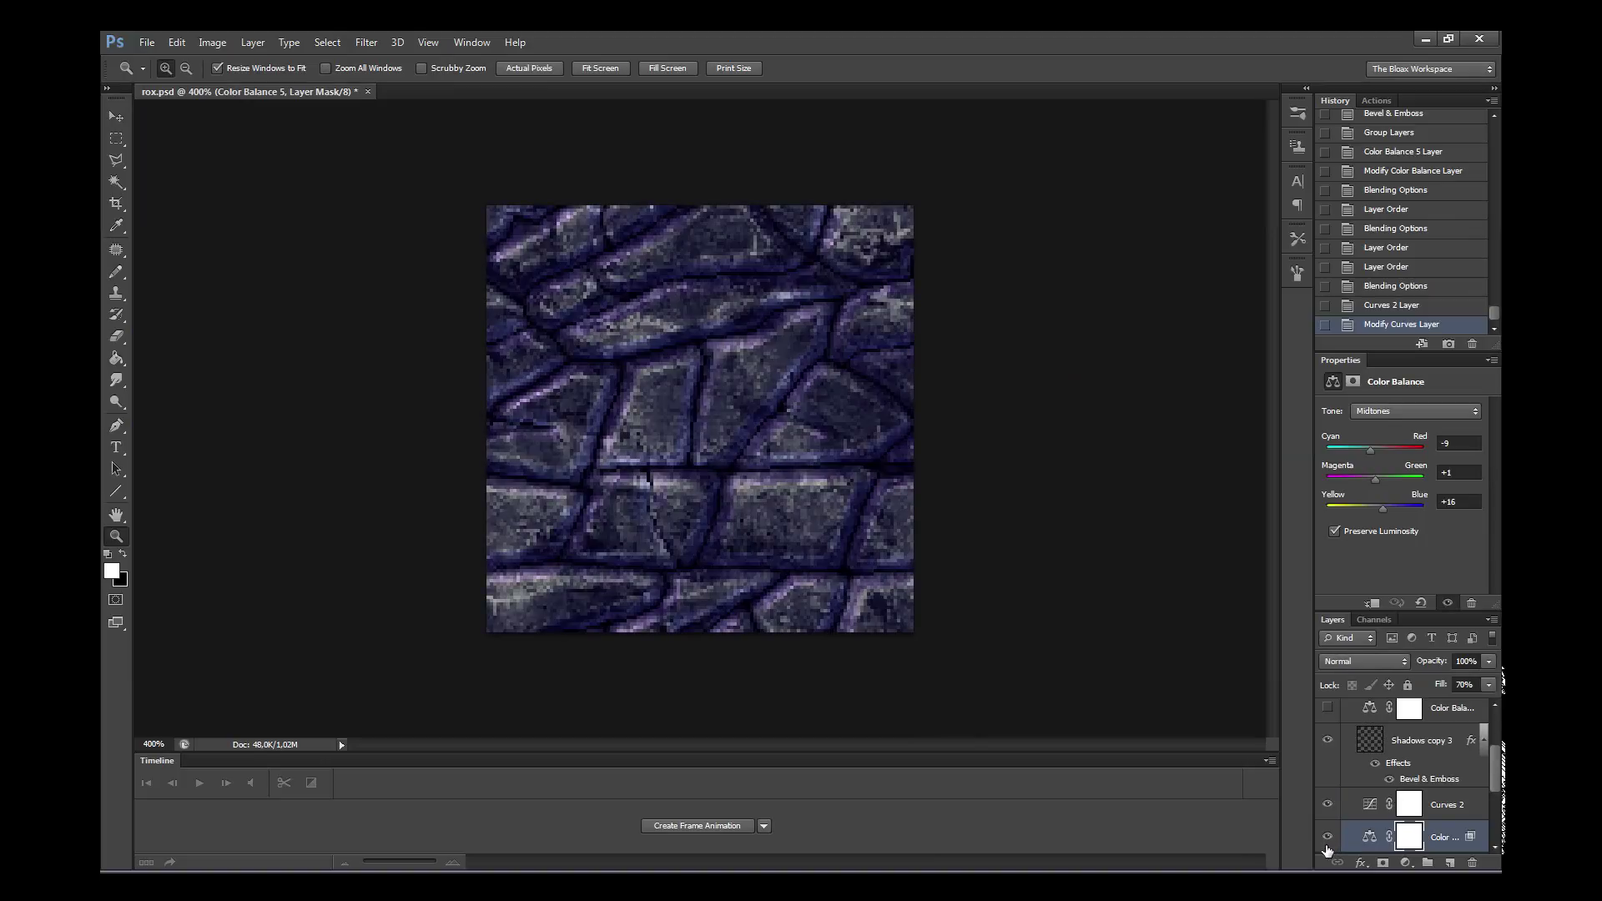
click(903, 550)
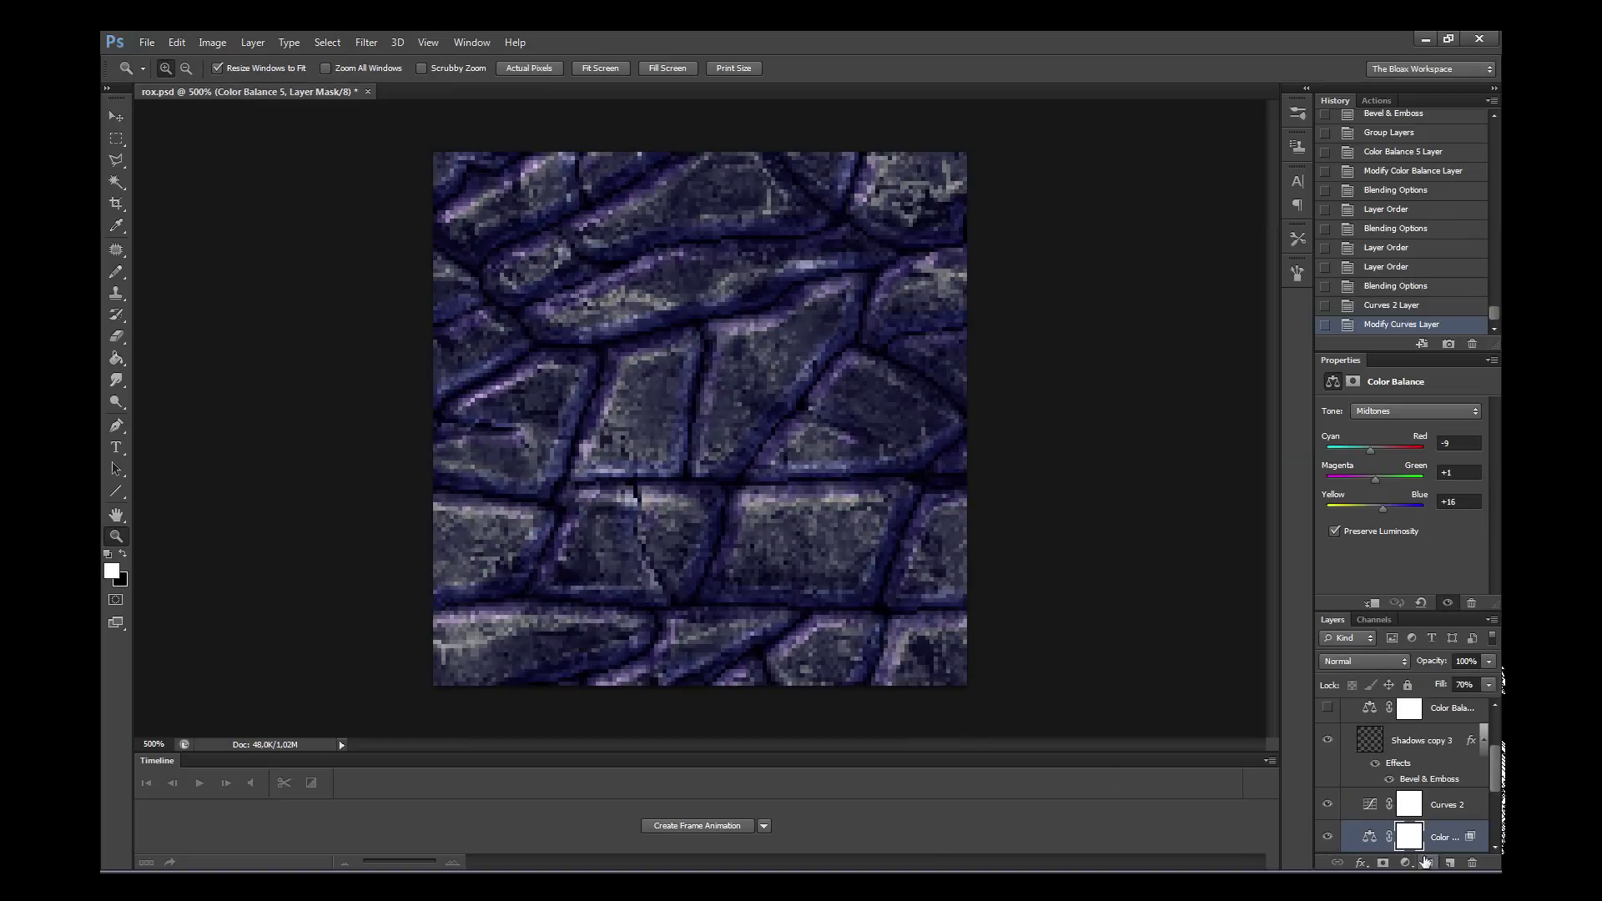
scroll(1385, 817, down, 1)
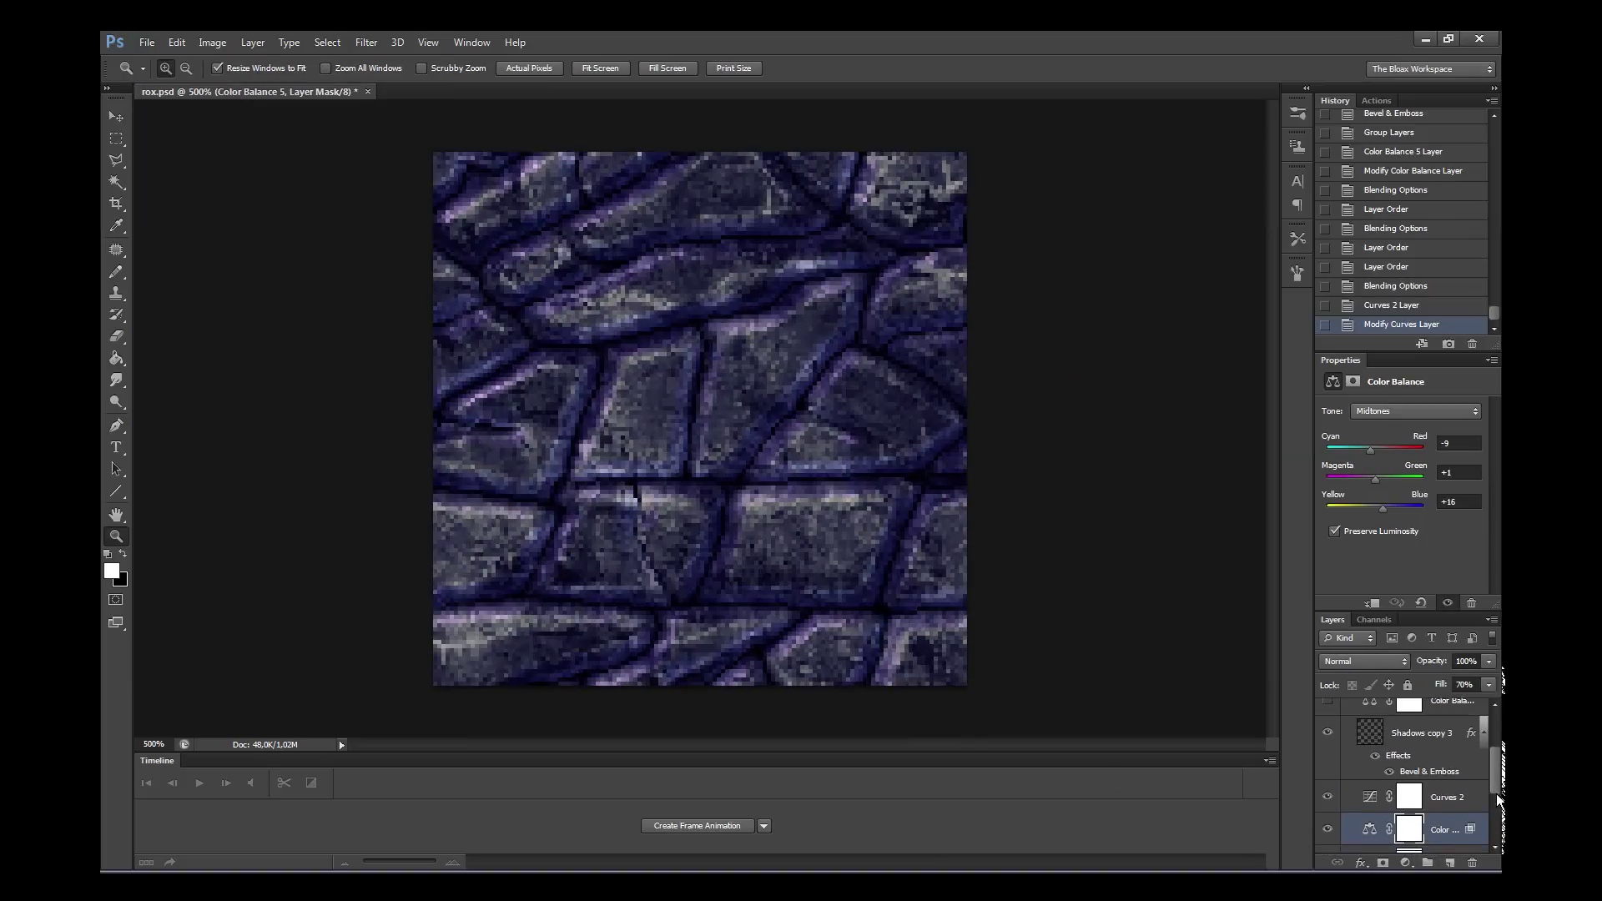
drag(1284, 761, 1254, 757)
click(1315, 757)
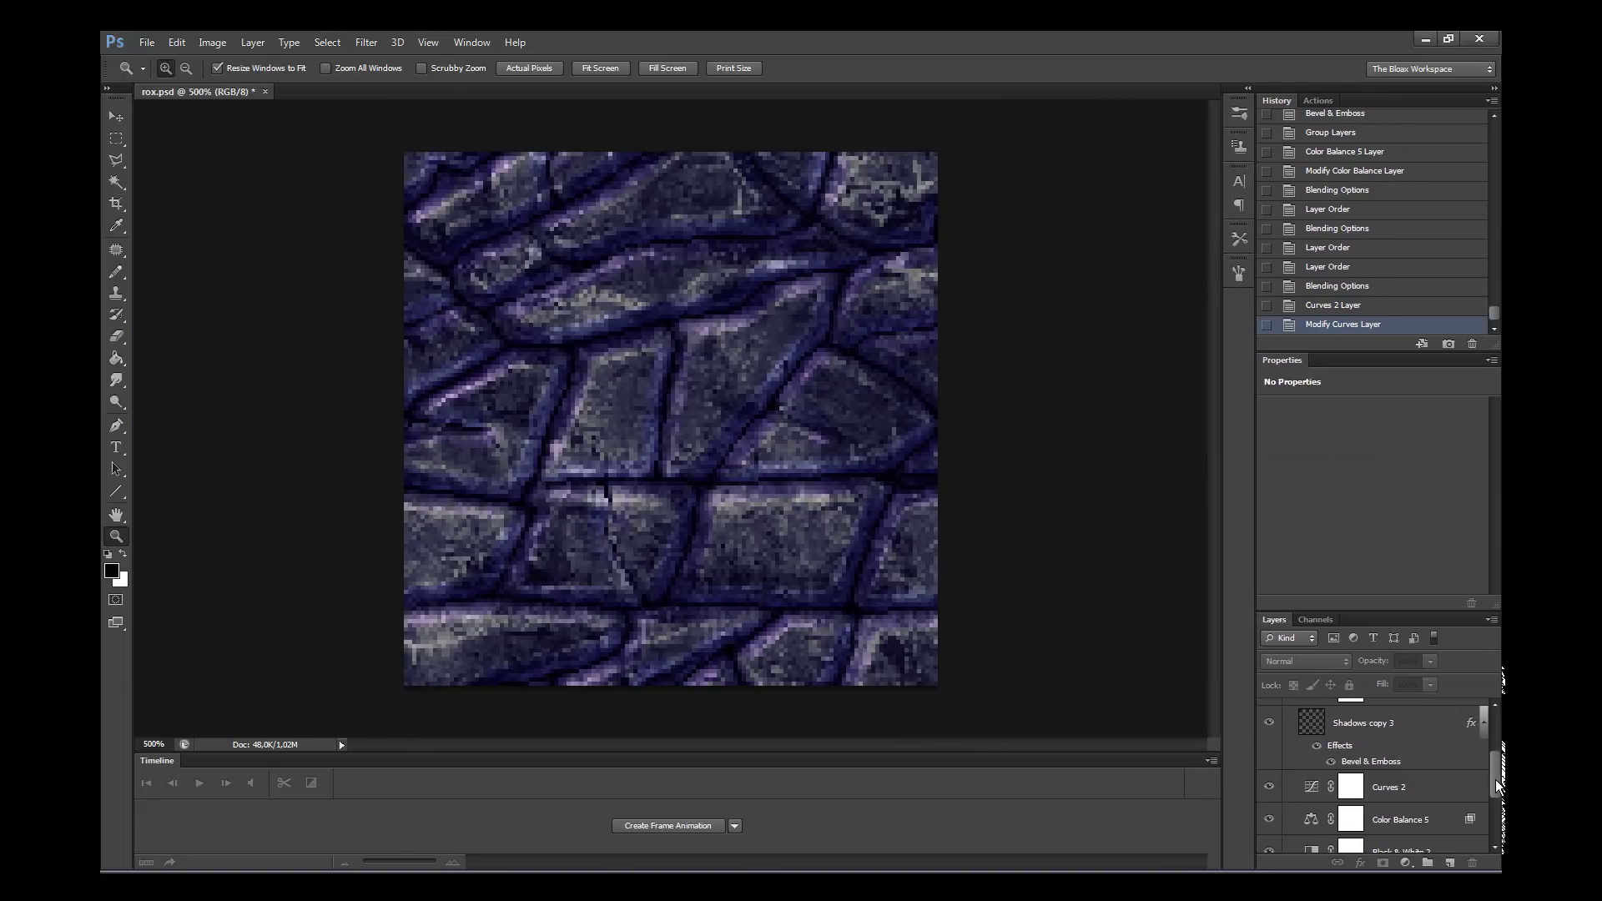
drag(1498, 780, 1498, 811)
scroll(1494, 784, up, 2)
scroll(1493, 776, up, 2)
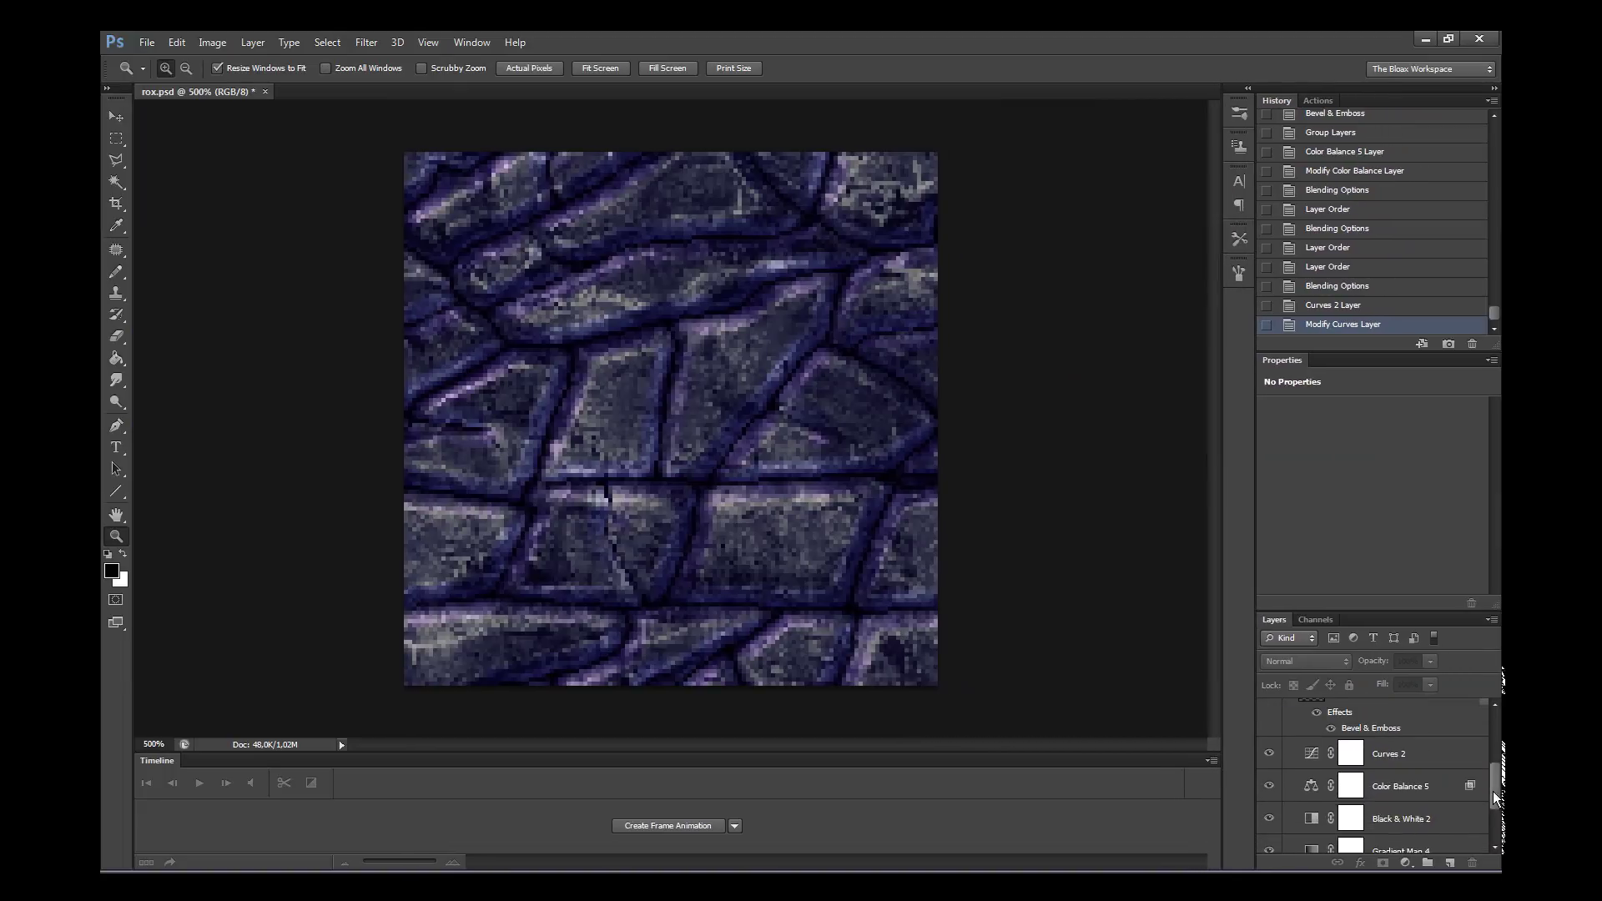
scroll(1494, 769, up, 2)
scroll(1485, 759, up, 2)
- Collapse Group 12, briefly toggle Group 10 to compare, and show Group 12
click(1481, 756)
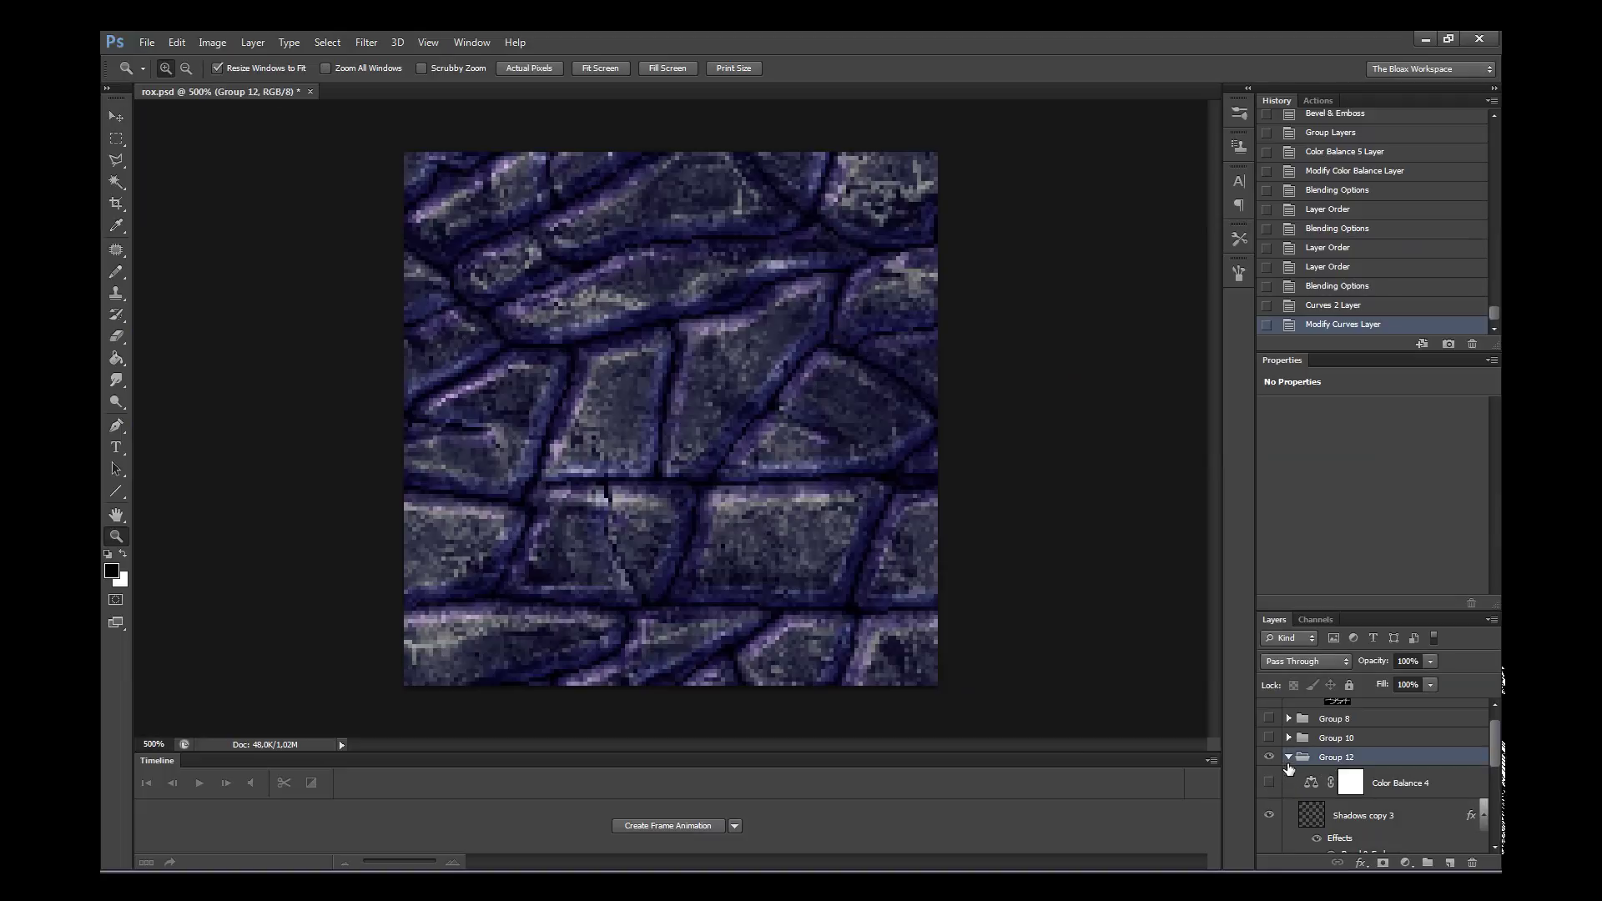
click(1288, 757)
click(1269, 761)
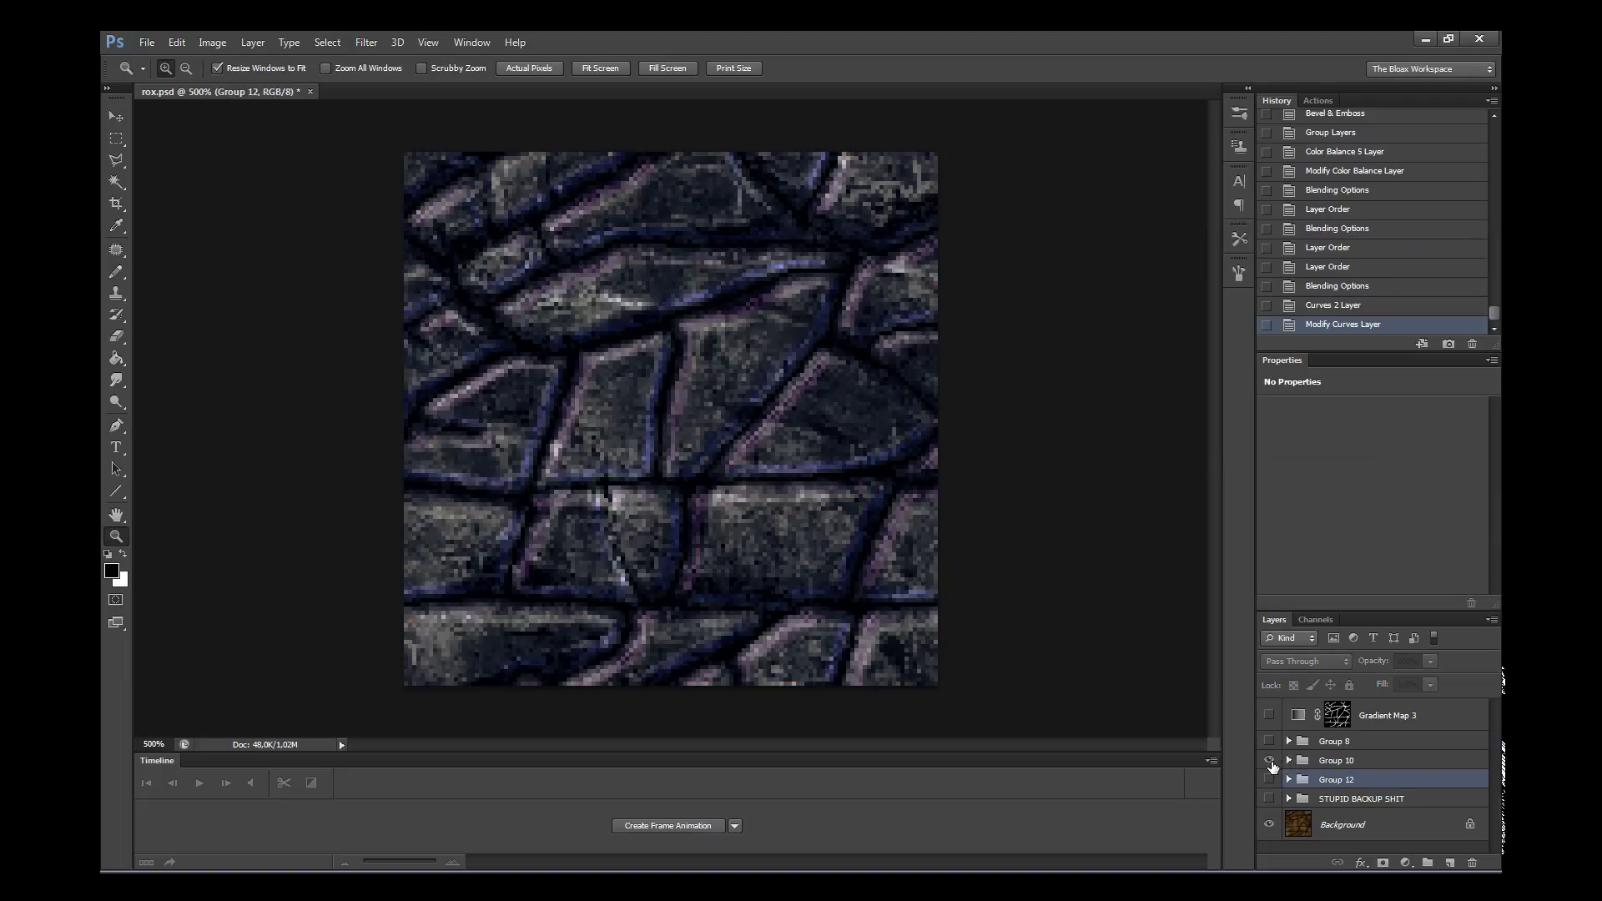
click(1269, 760)
click(1269, 779)
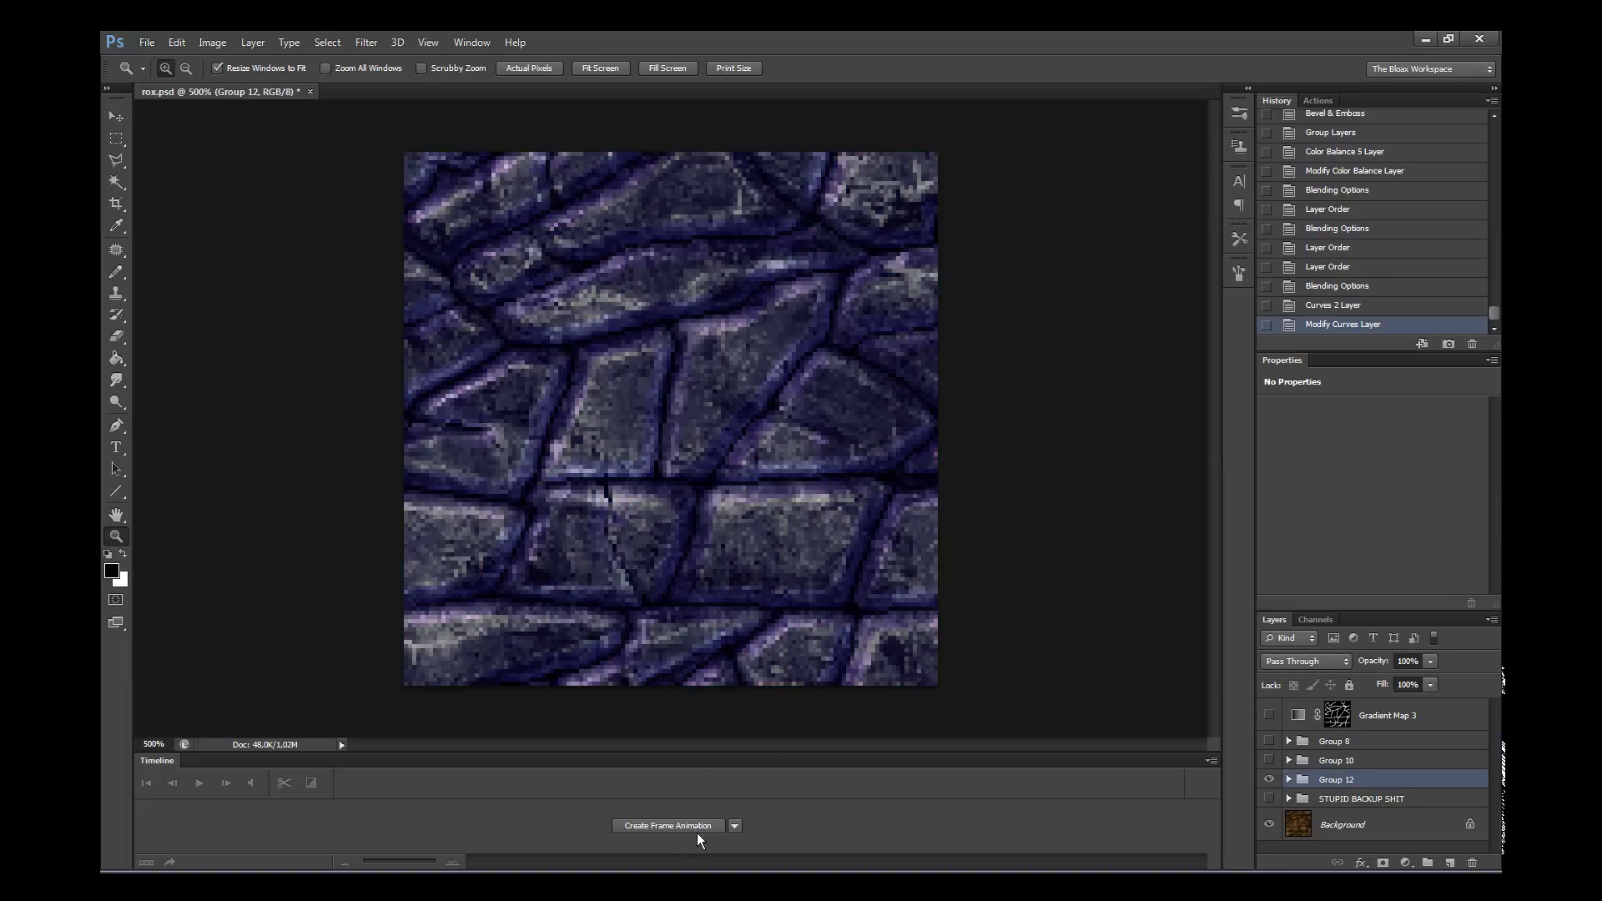
- Create a frame animation whose second frame shows Group 10 instead of Group 12
click(697, 829)
click(1269, 799)
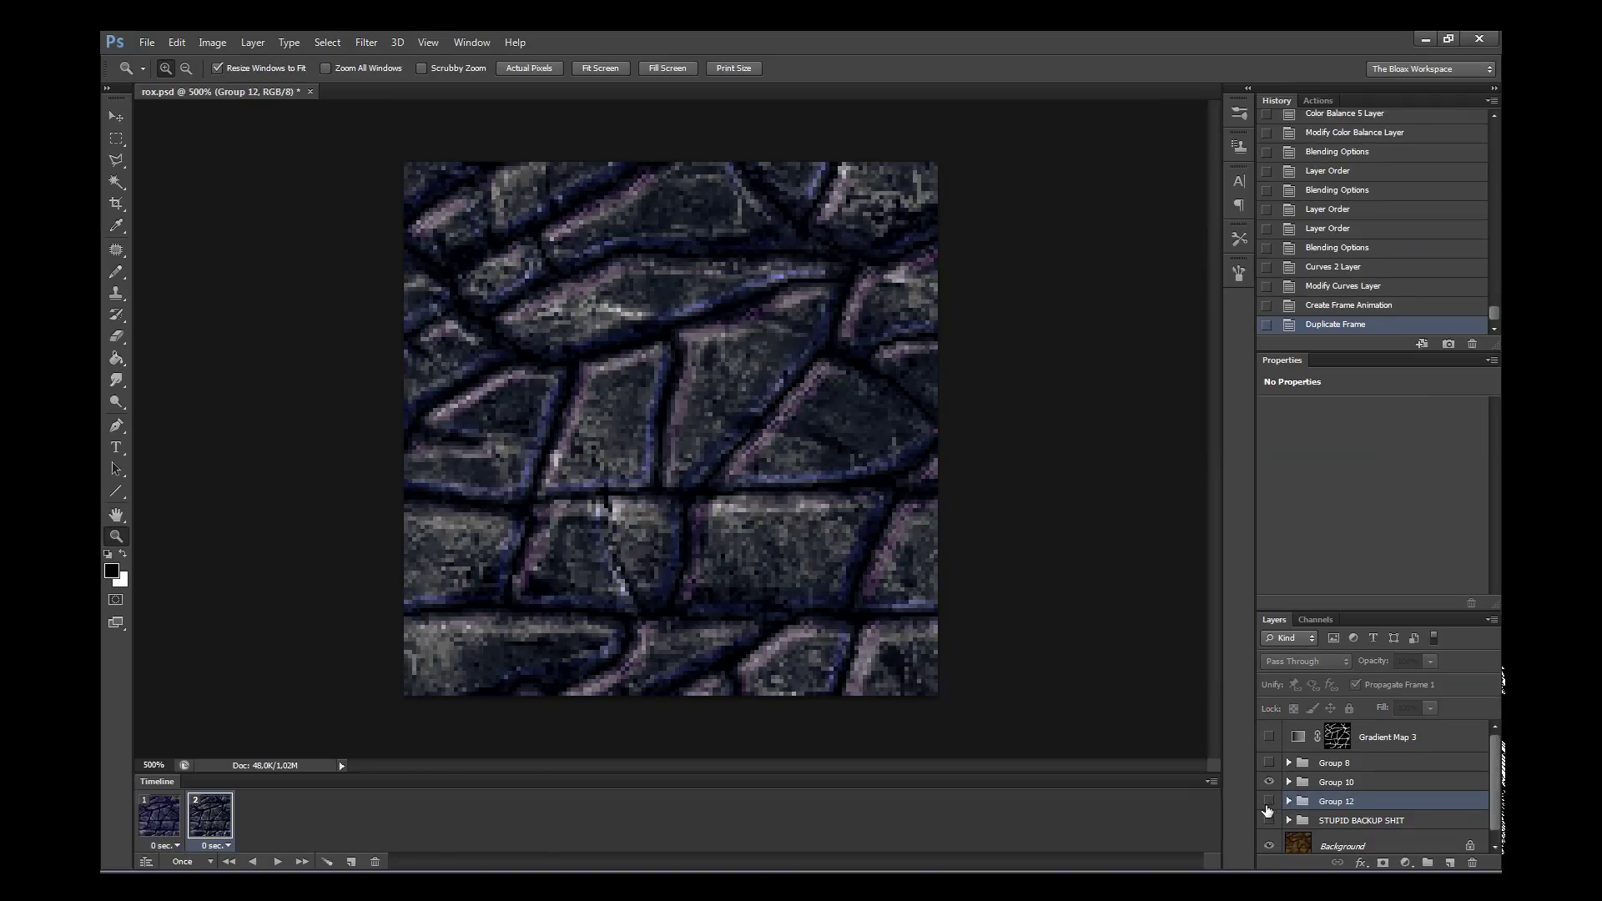
click(1269, 800)
click(1263, 813)
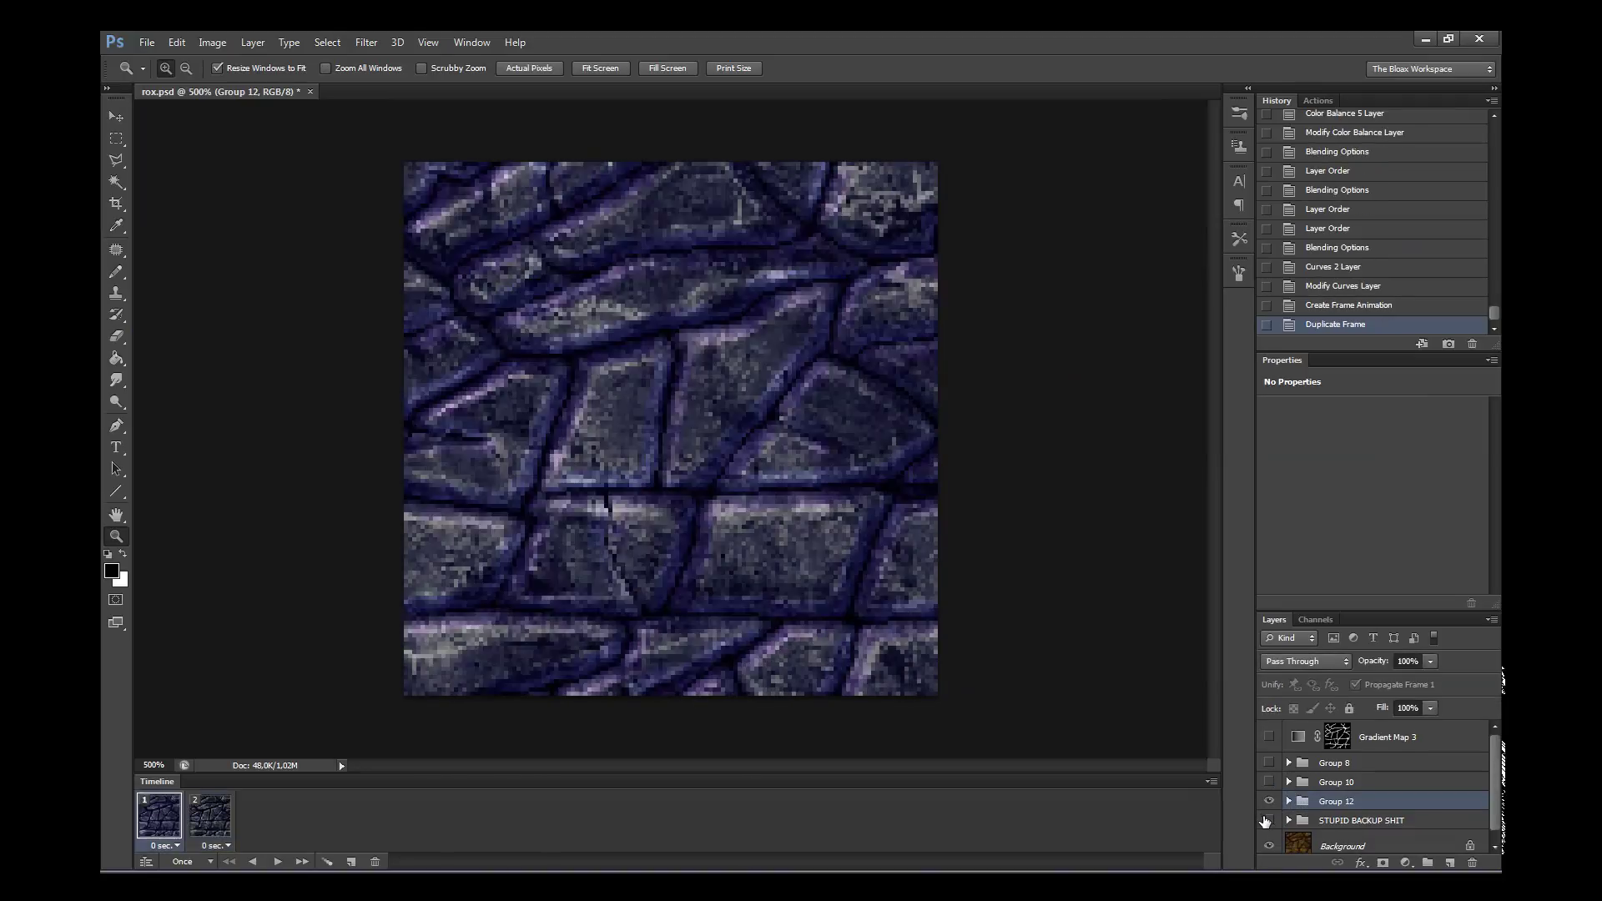
- Return to the first frame, select Group 10, and stamp visible content into Layer 13
key(space)
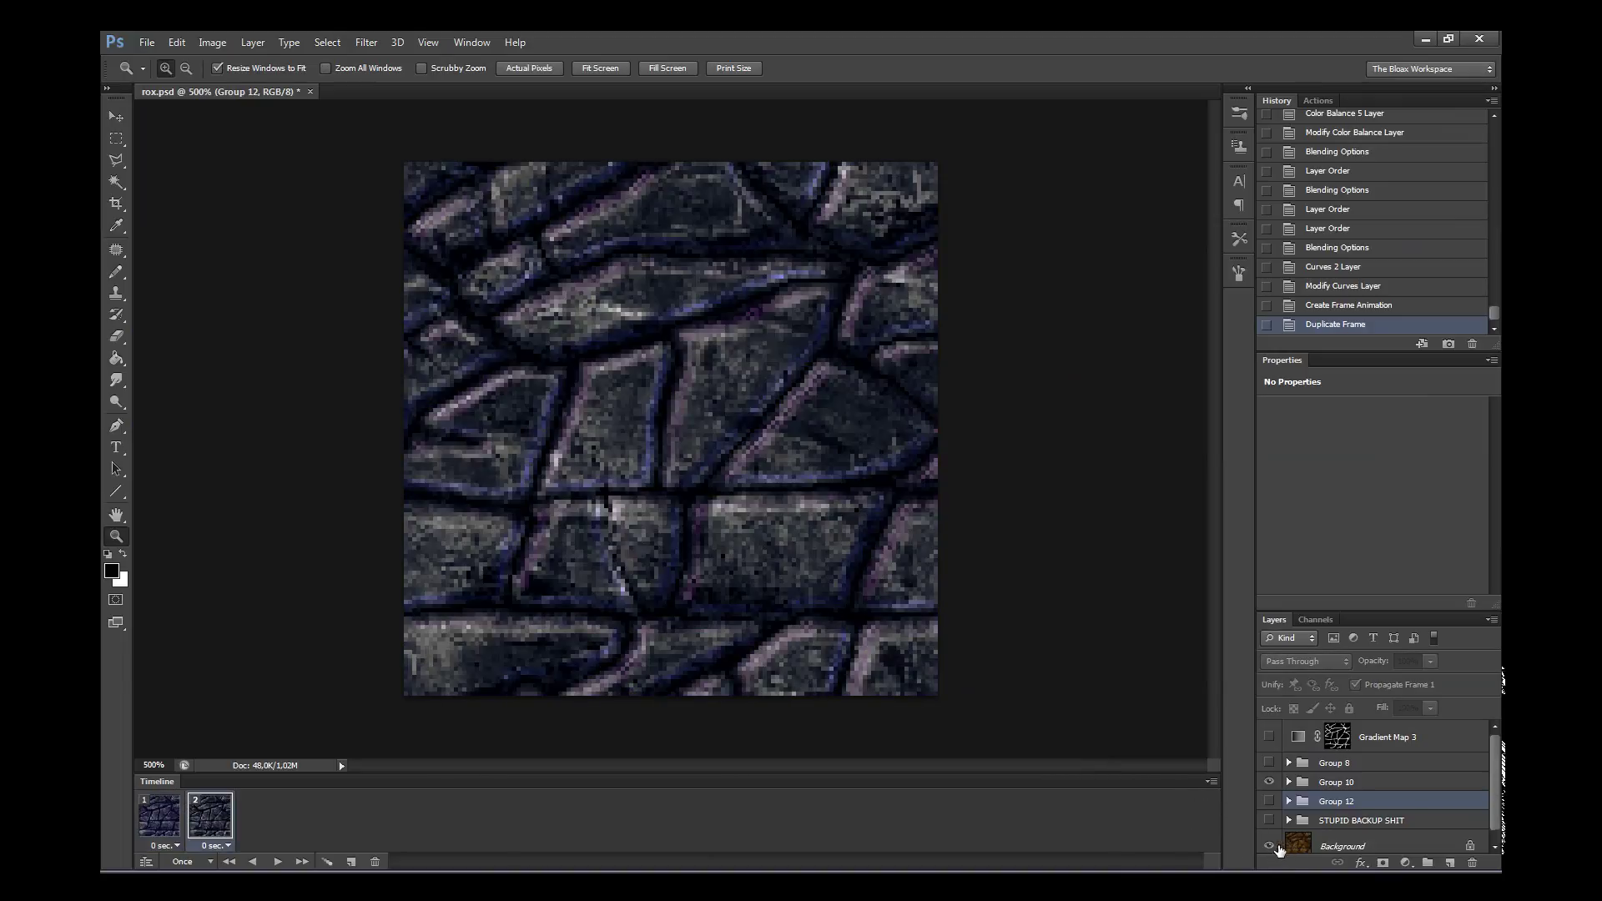
click(1285, 778)
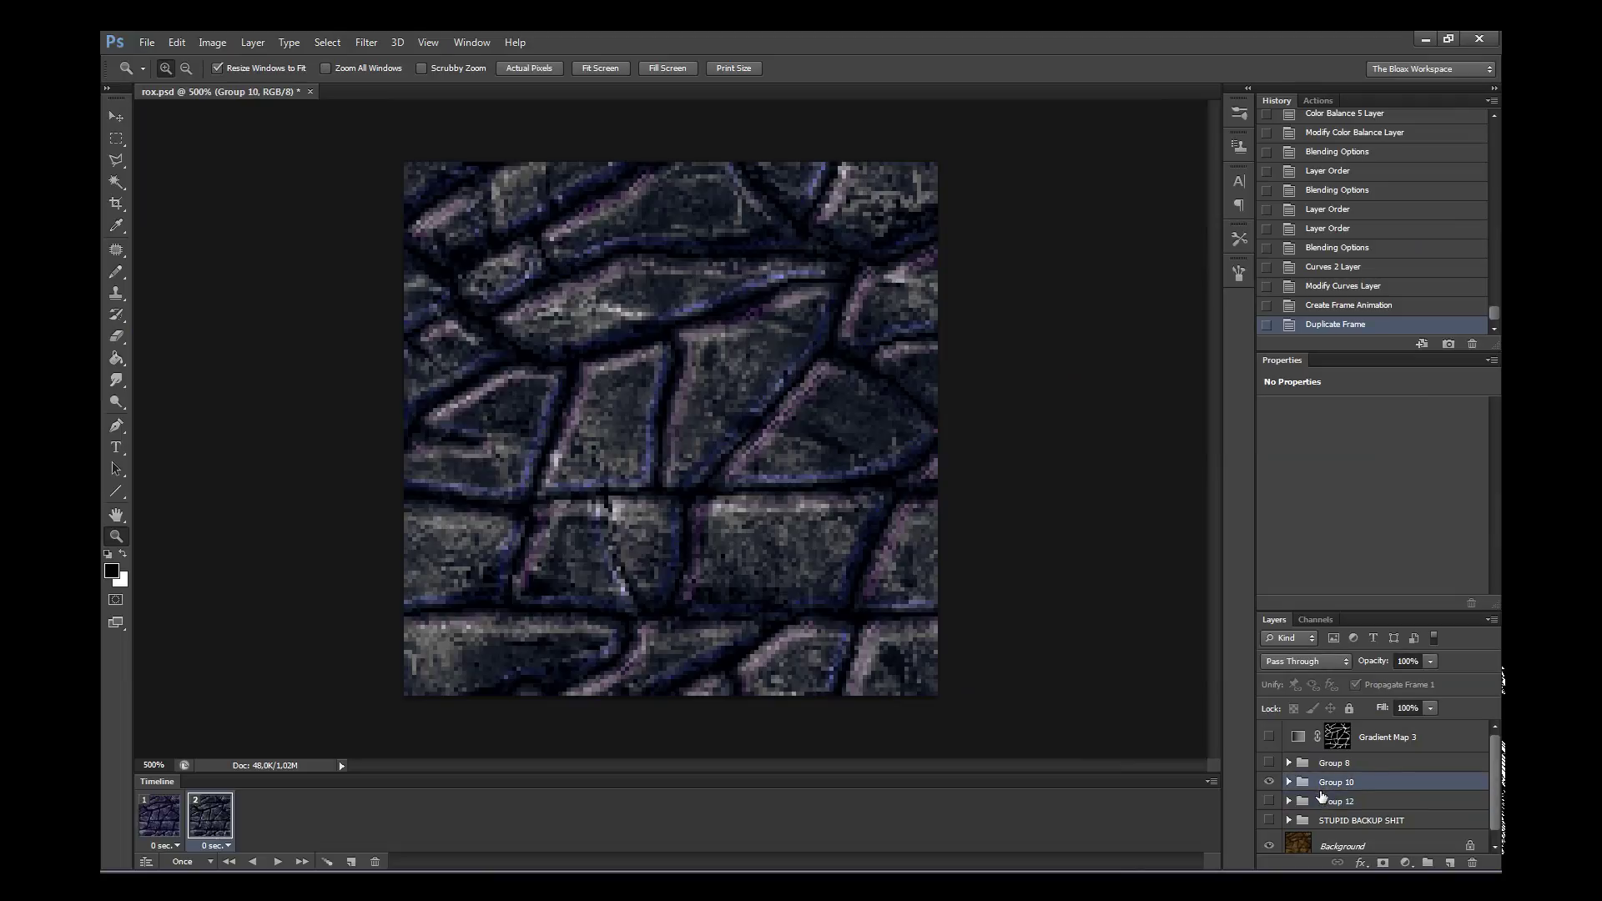
key(ctrl+shift+alt+e)
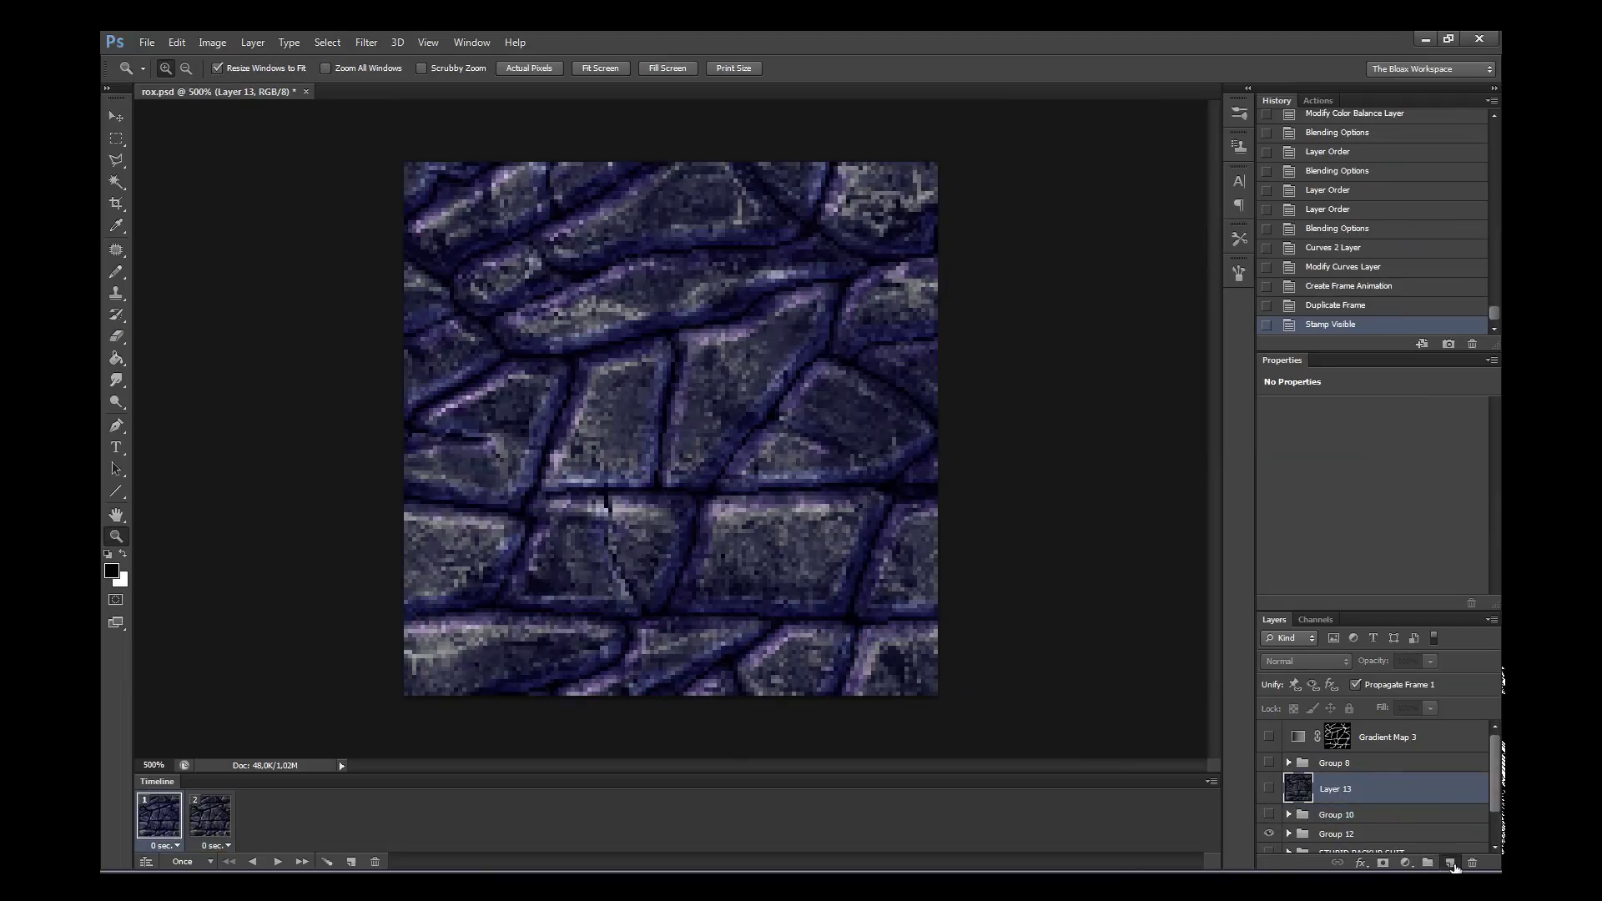
- Stamp the visible image into a new Layer 14 and make Layer 13 visible
click(1452, 864)
key(ctrl+shift+alt+e)
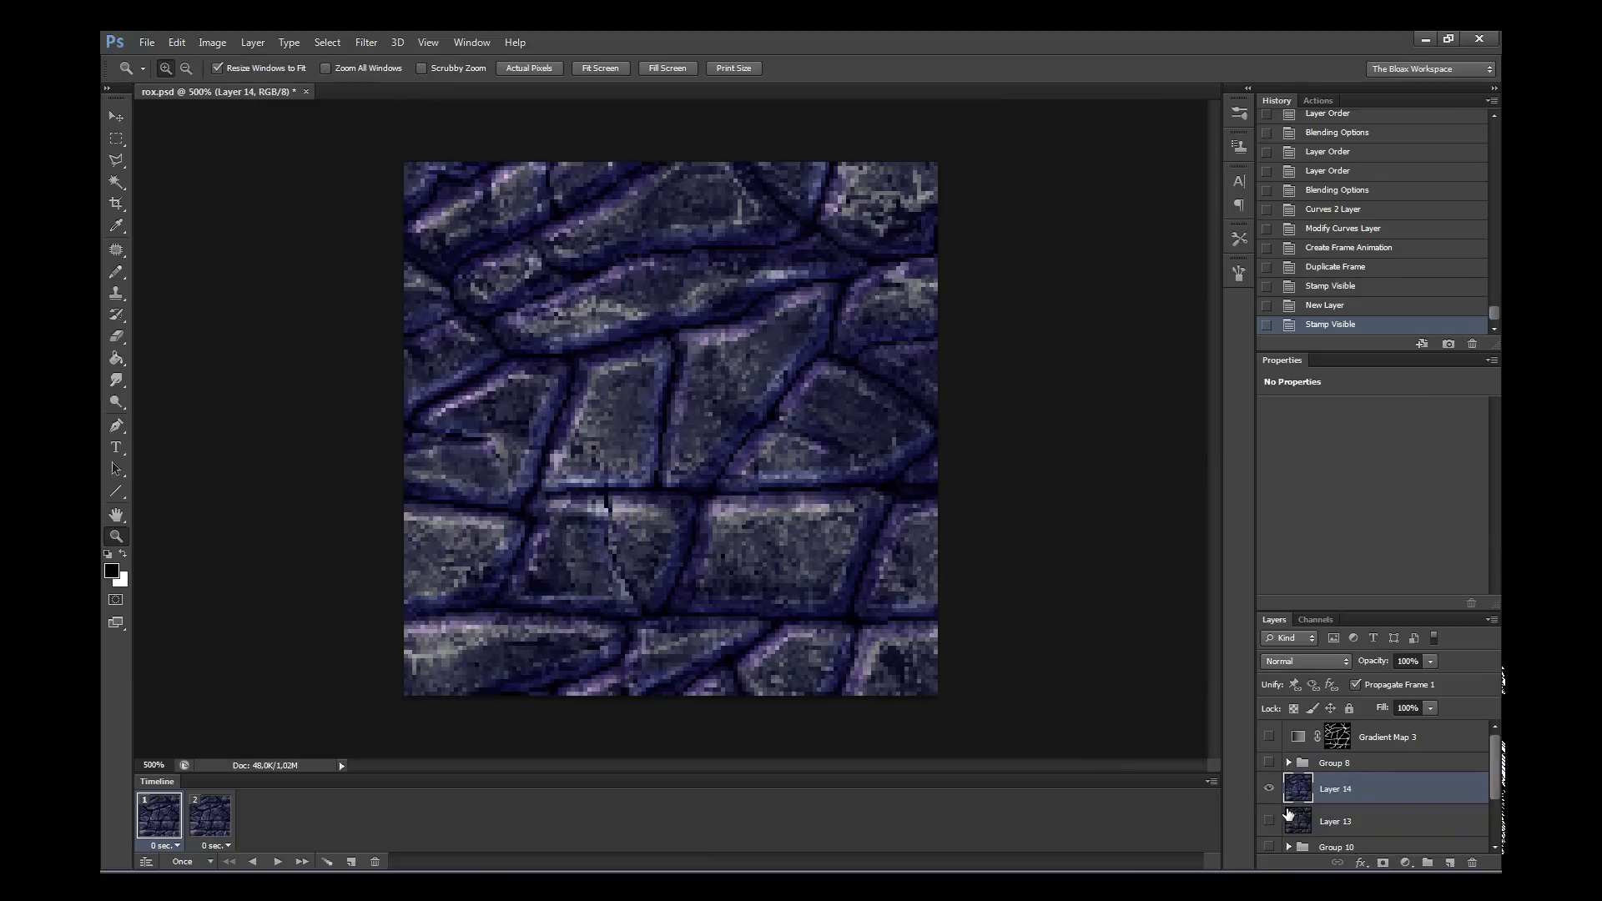
click(1268, 821)
- Set Layer 14's fill to 63%, merge it into Layer 13, and duplicate Layer 13
double_click(1378, 789)
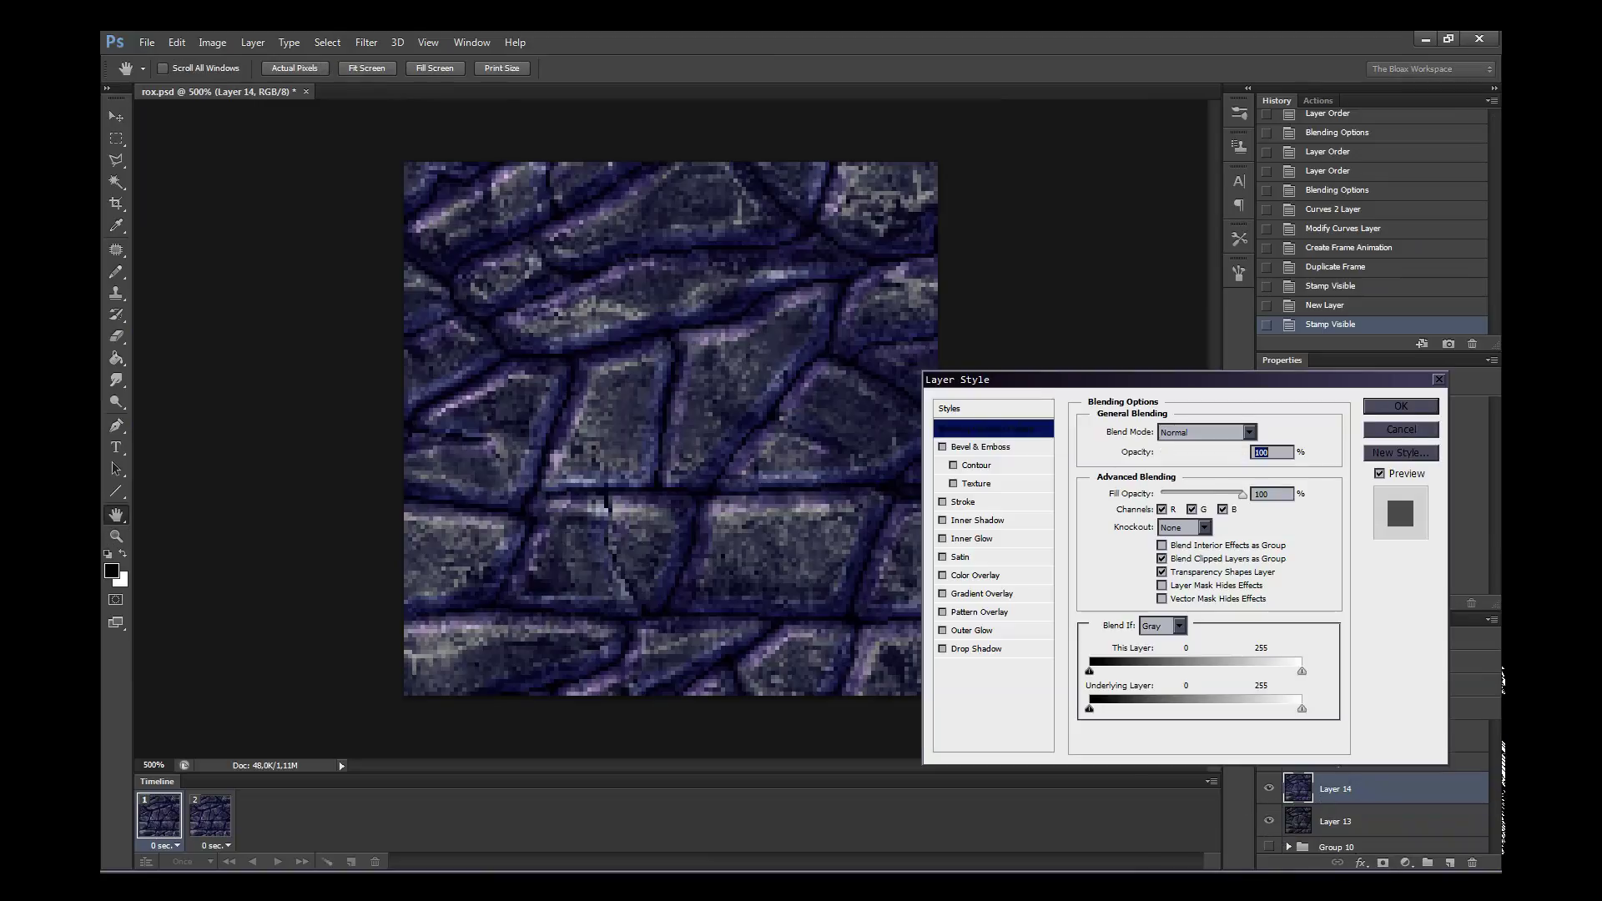
key(Tab)
text(41)
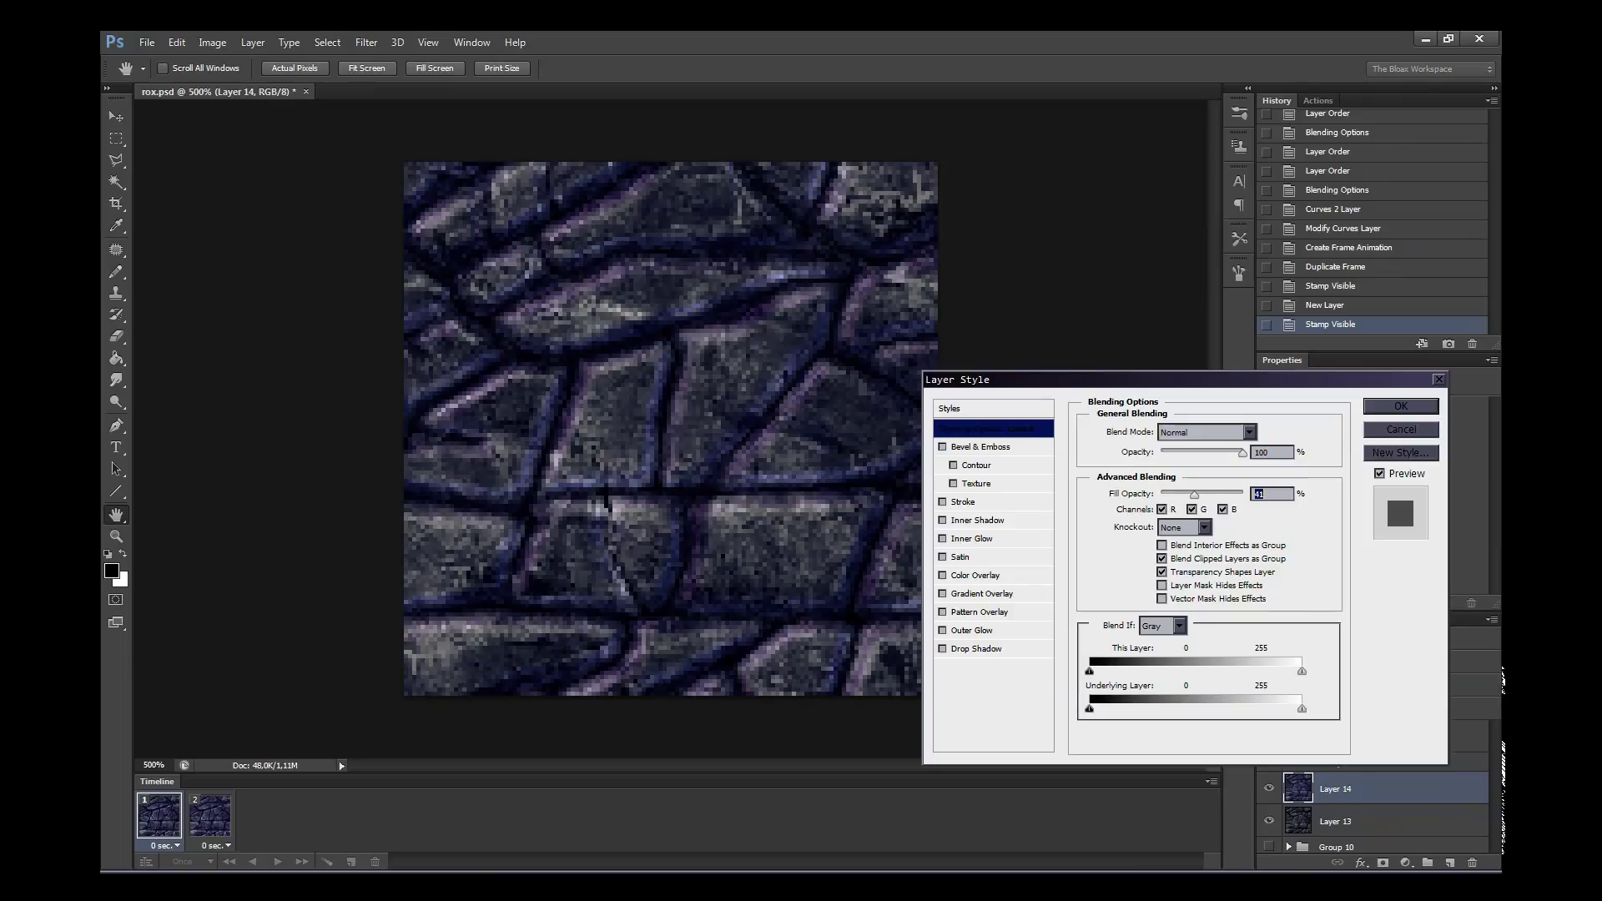
key(Up)
key(Up)
key(Up)
key(Up)
key(Up)
key(Up)
key(Down)
key(Down)
key(Down)
key(Down)
key(Down)
key(shift+Up)
key(Return)
key(z)
key(ctrl+e)
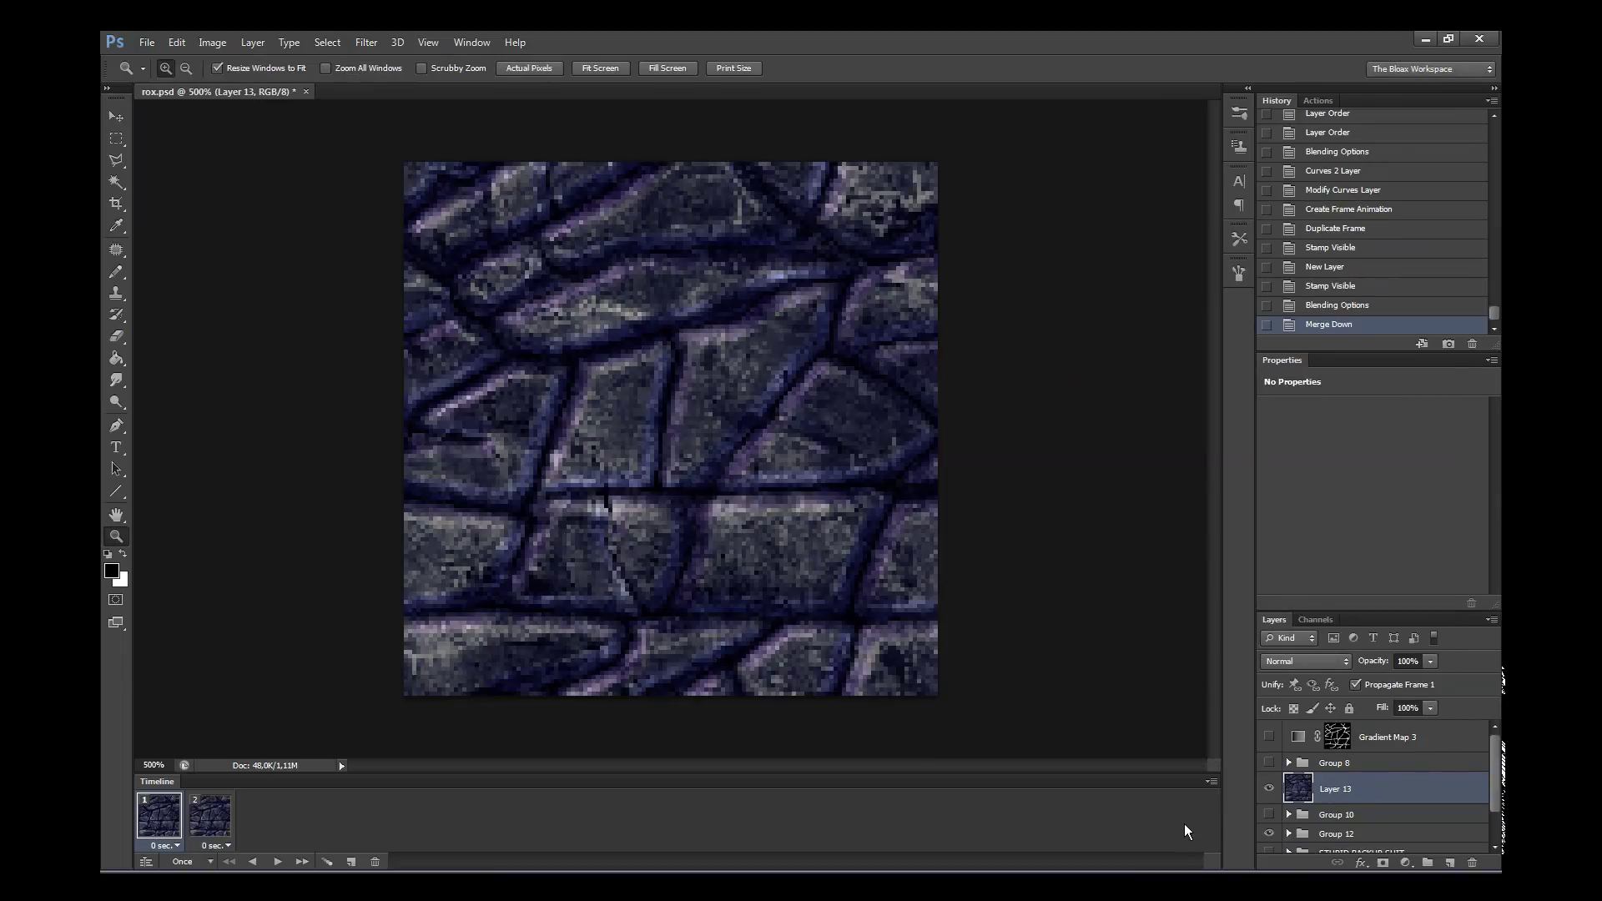
key(ctrl+j)
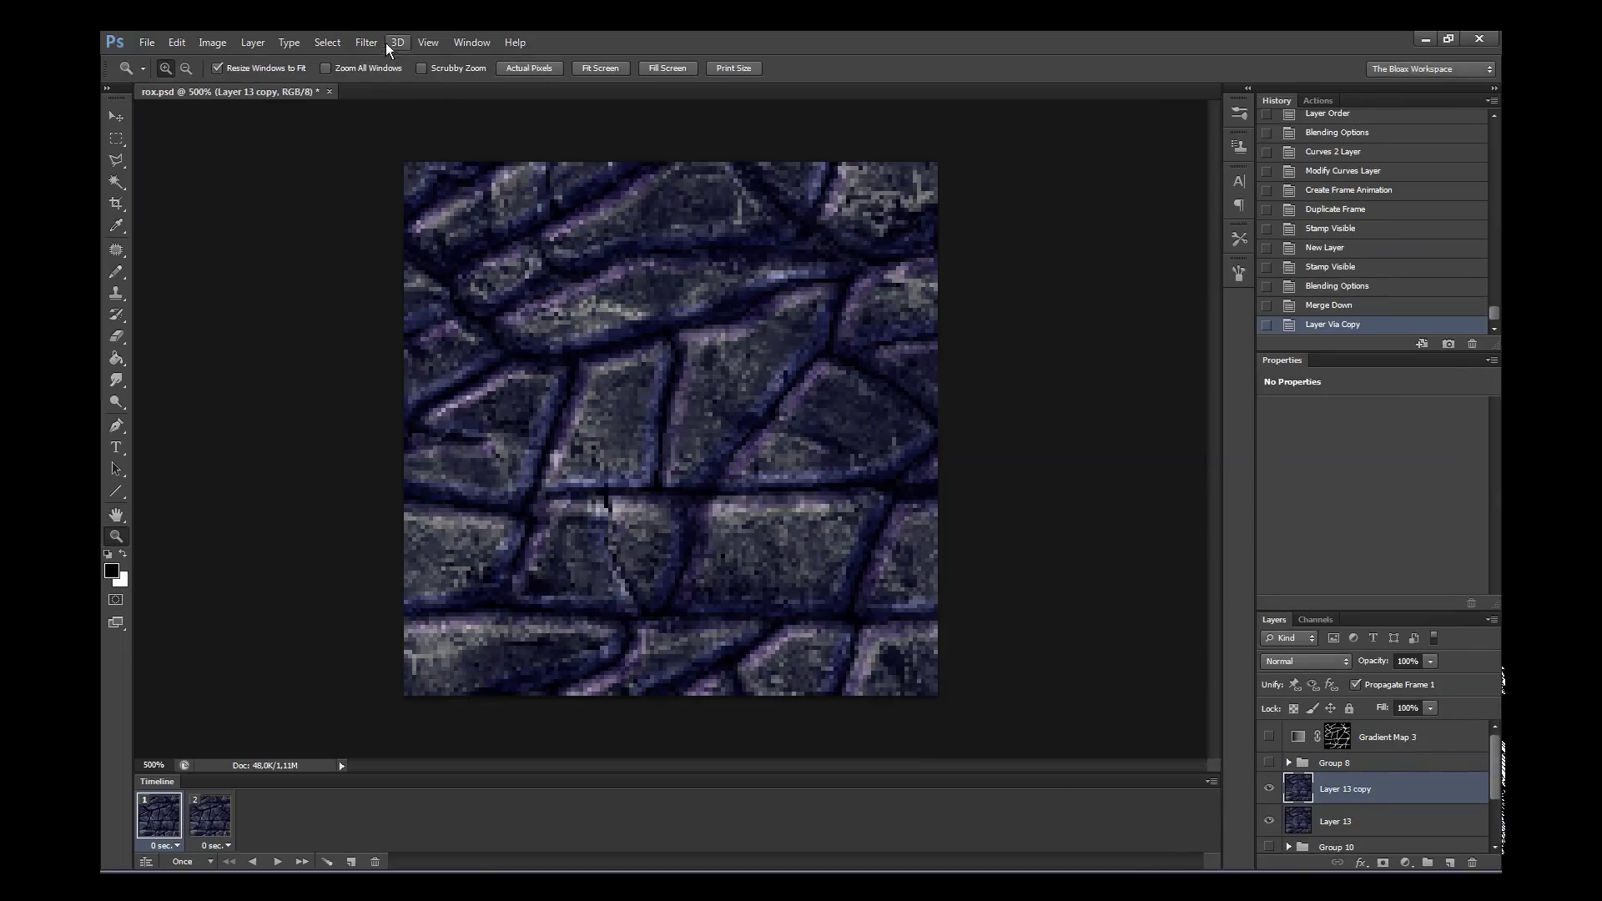
- Apply a High Pass filter with about 1.3 px radius to Layer 13 copy
click(379, 42)
click(616, 324)
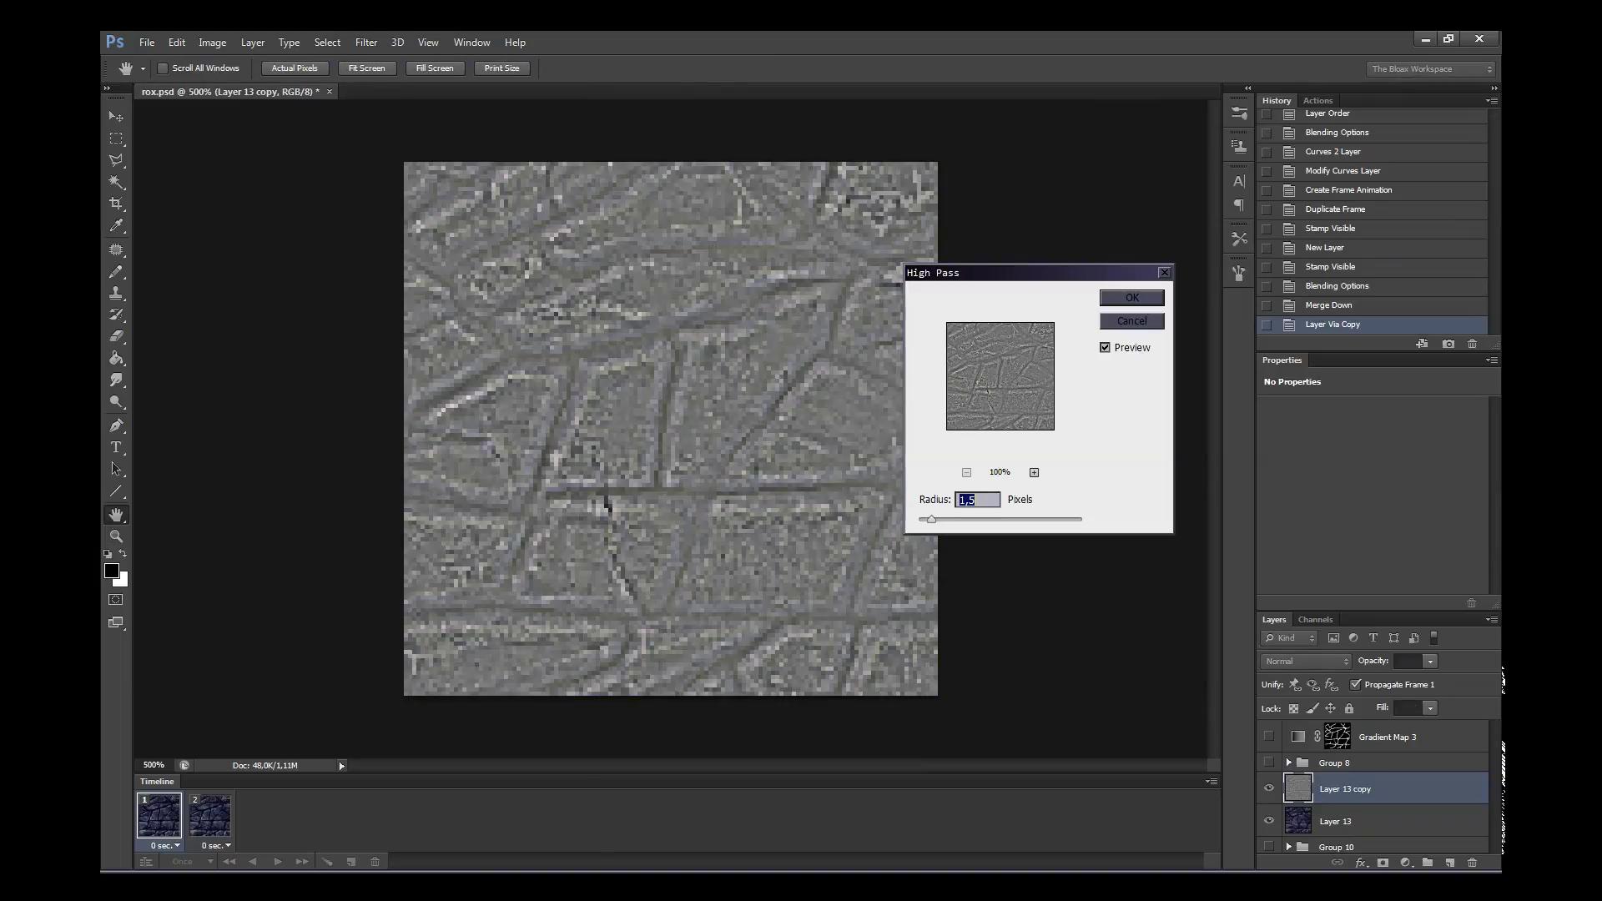
key(Down)
key(Down)
key(Down)
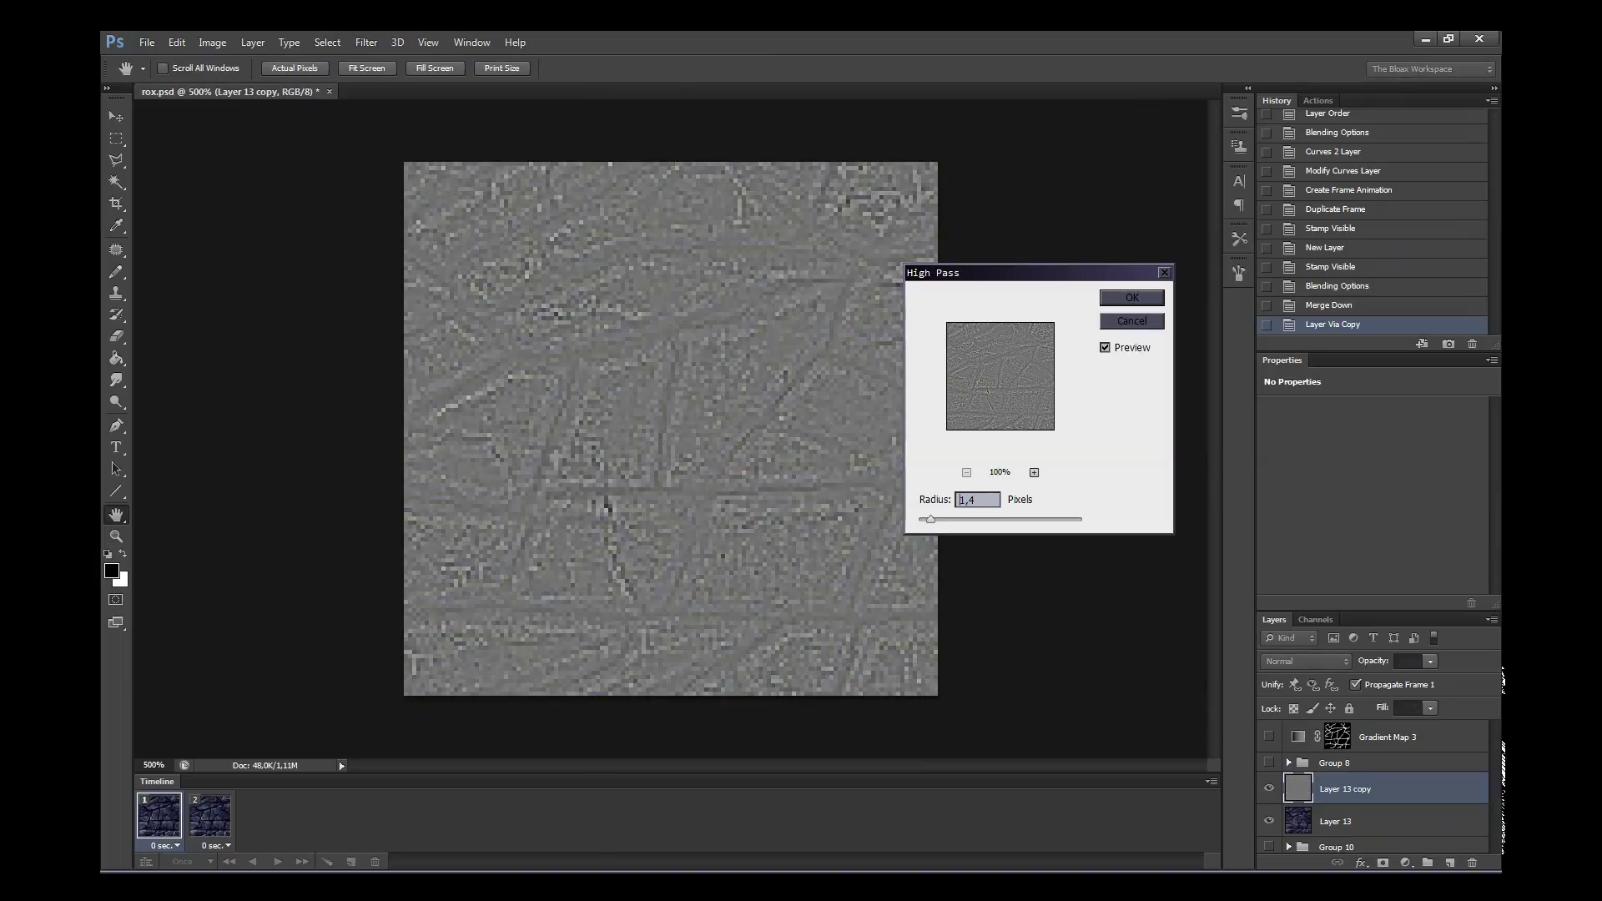
key(Down)
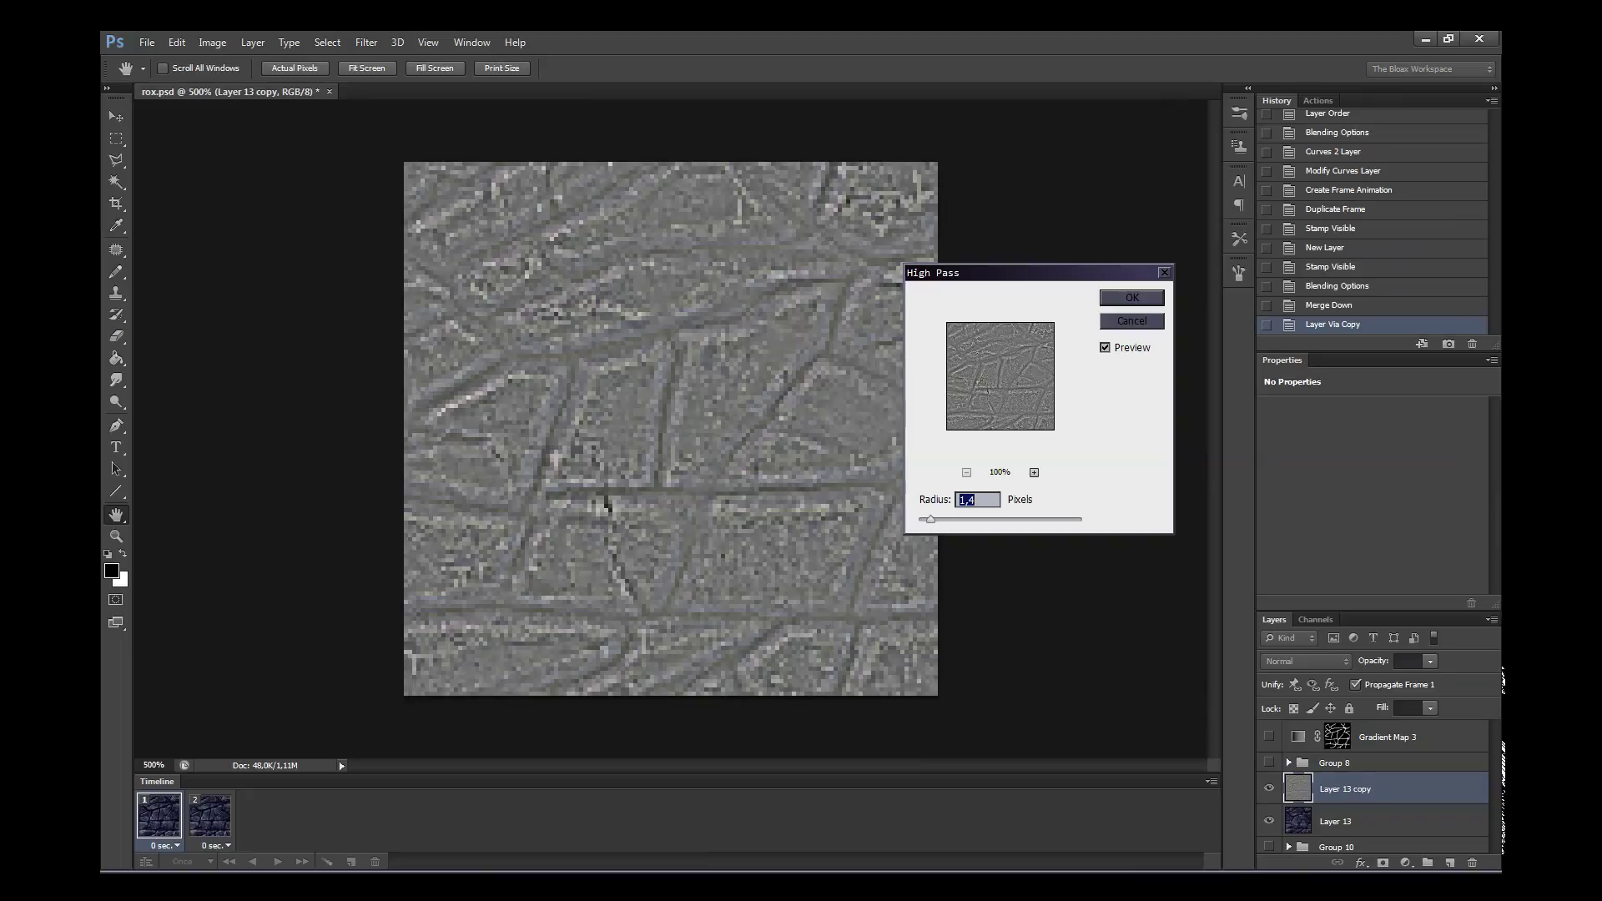
key(Return)
key(z)
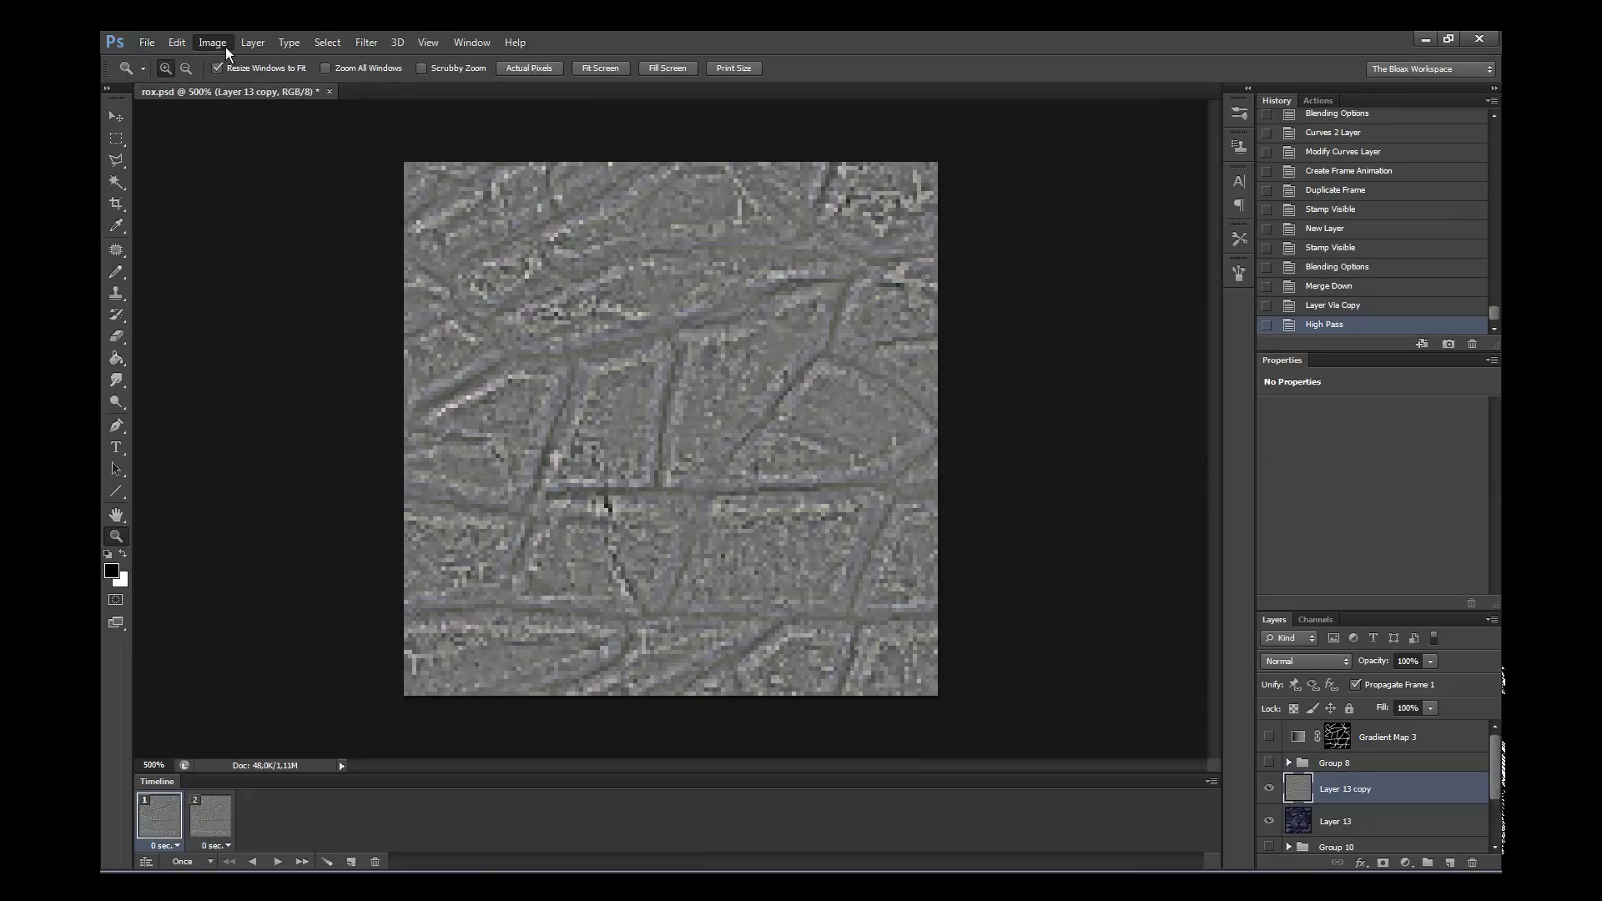
- Add an S-shaped Curves adjustment to boost the High Pass layer's contrast
click(212, 42)
click(486, 118)
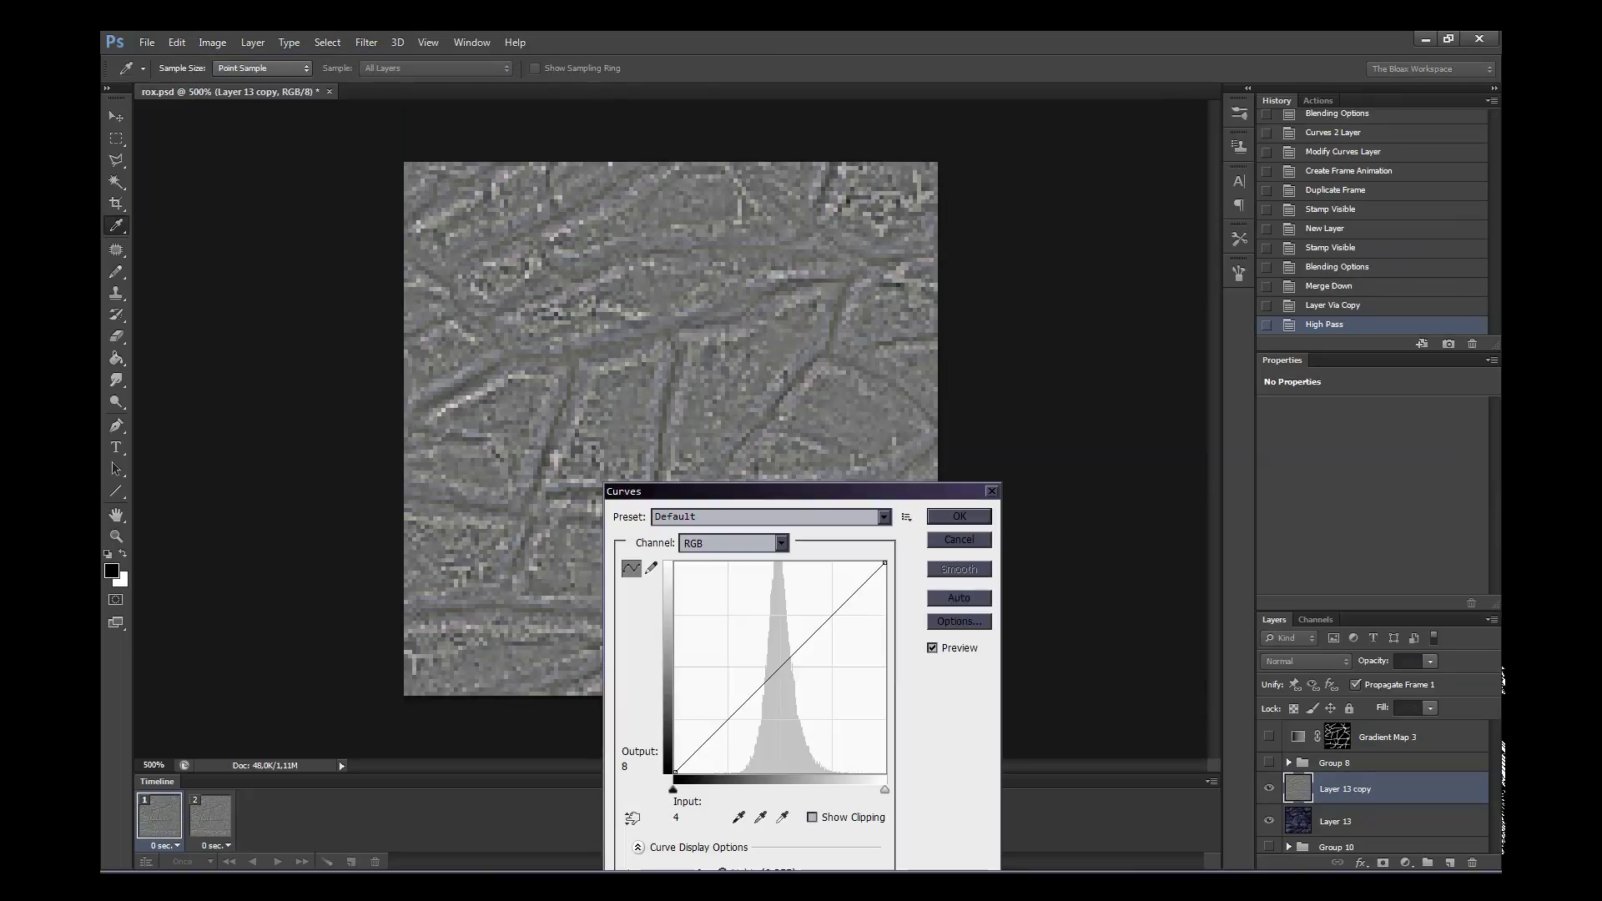
mouse_move(735, 711)
mouse_down()
mouse_move(736, 763)
mouse_move(754, 692)
mouse_up()
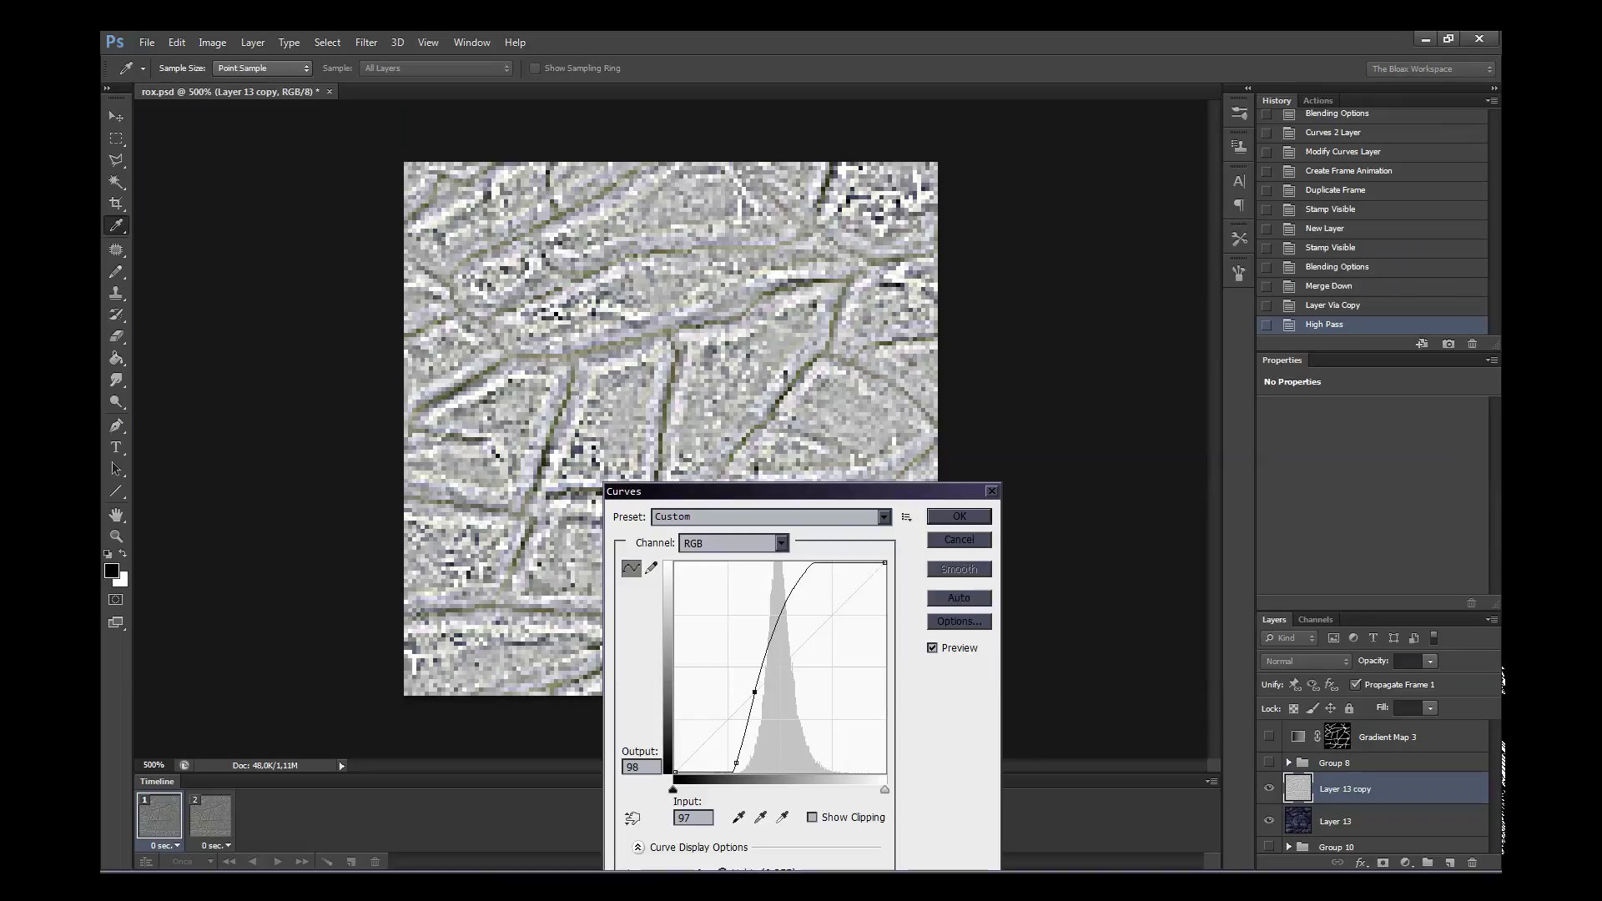
drag(829, 565, 818, 623)
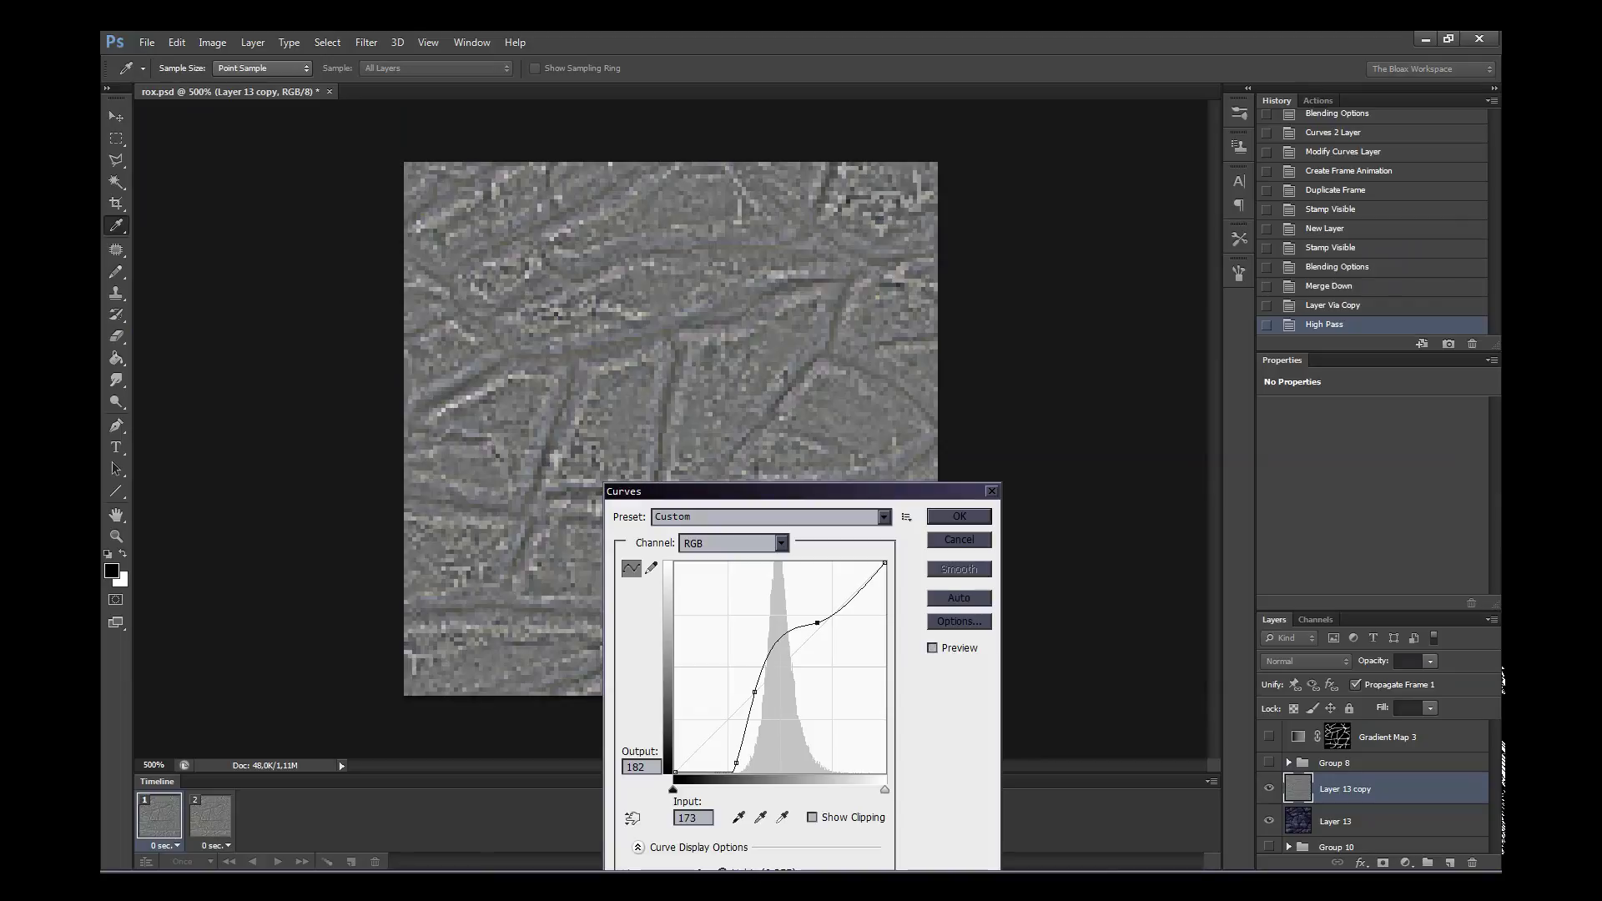
key(p)
key(p)
click(958, 517)
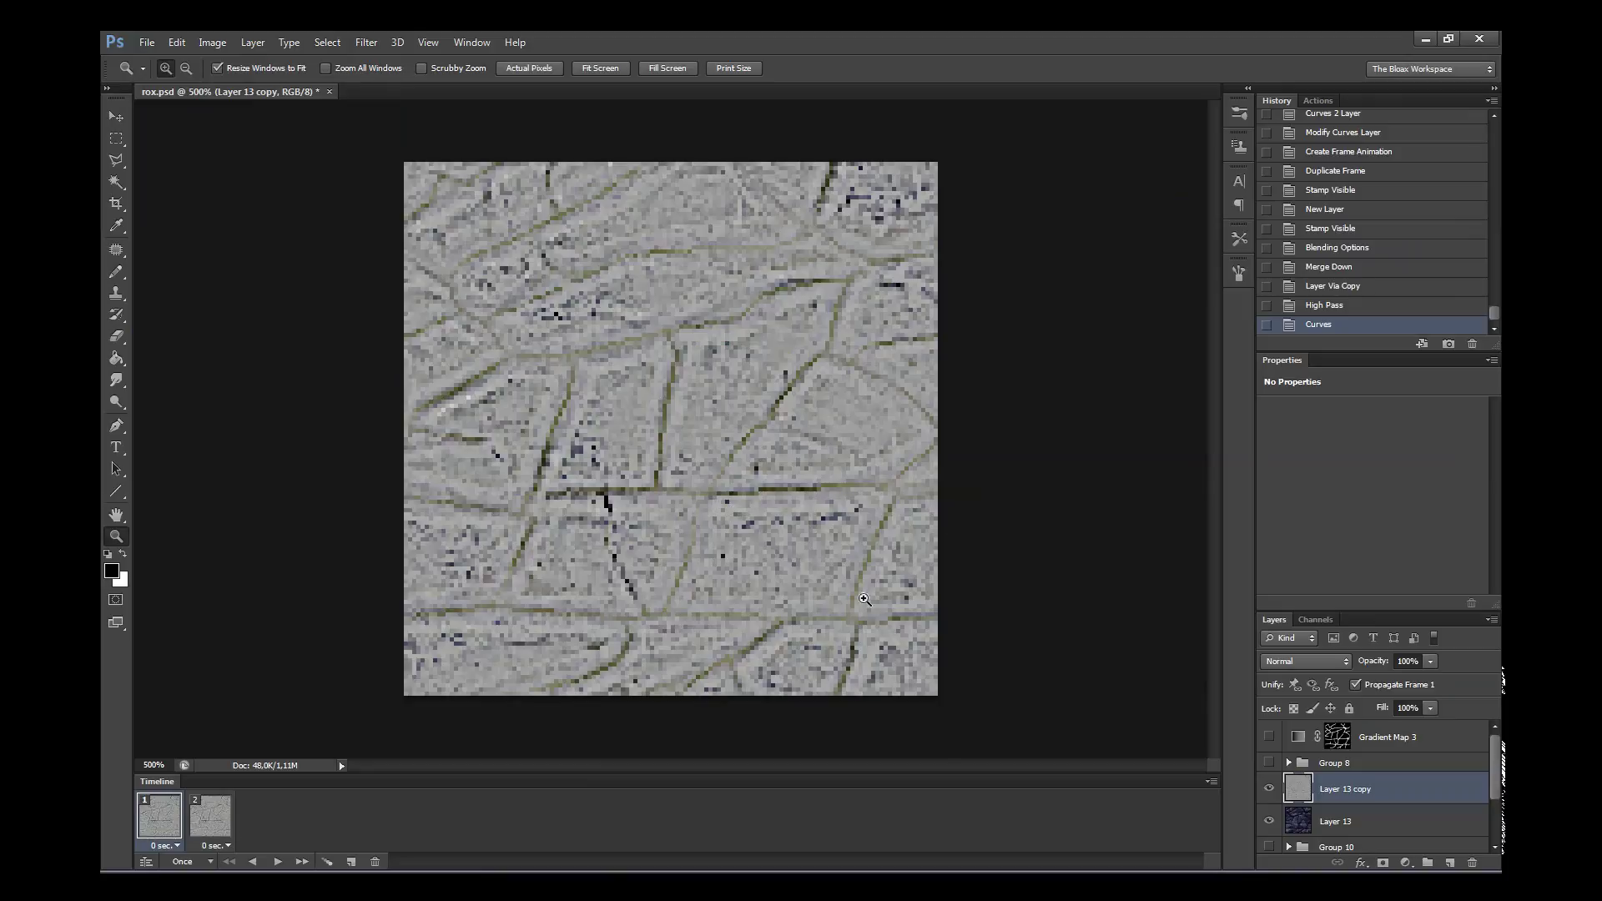
- Blend Layer 13 copy in Overlay mode with fill opacity 28
double_click(1393, 784)
click(1206, 432)
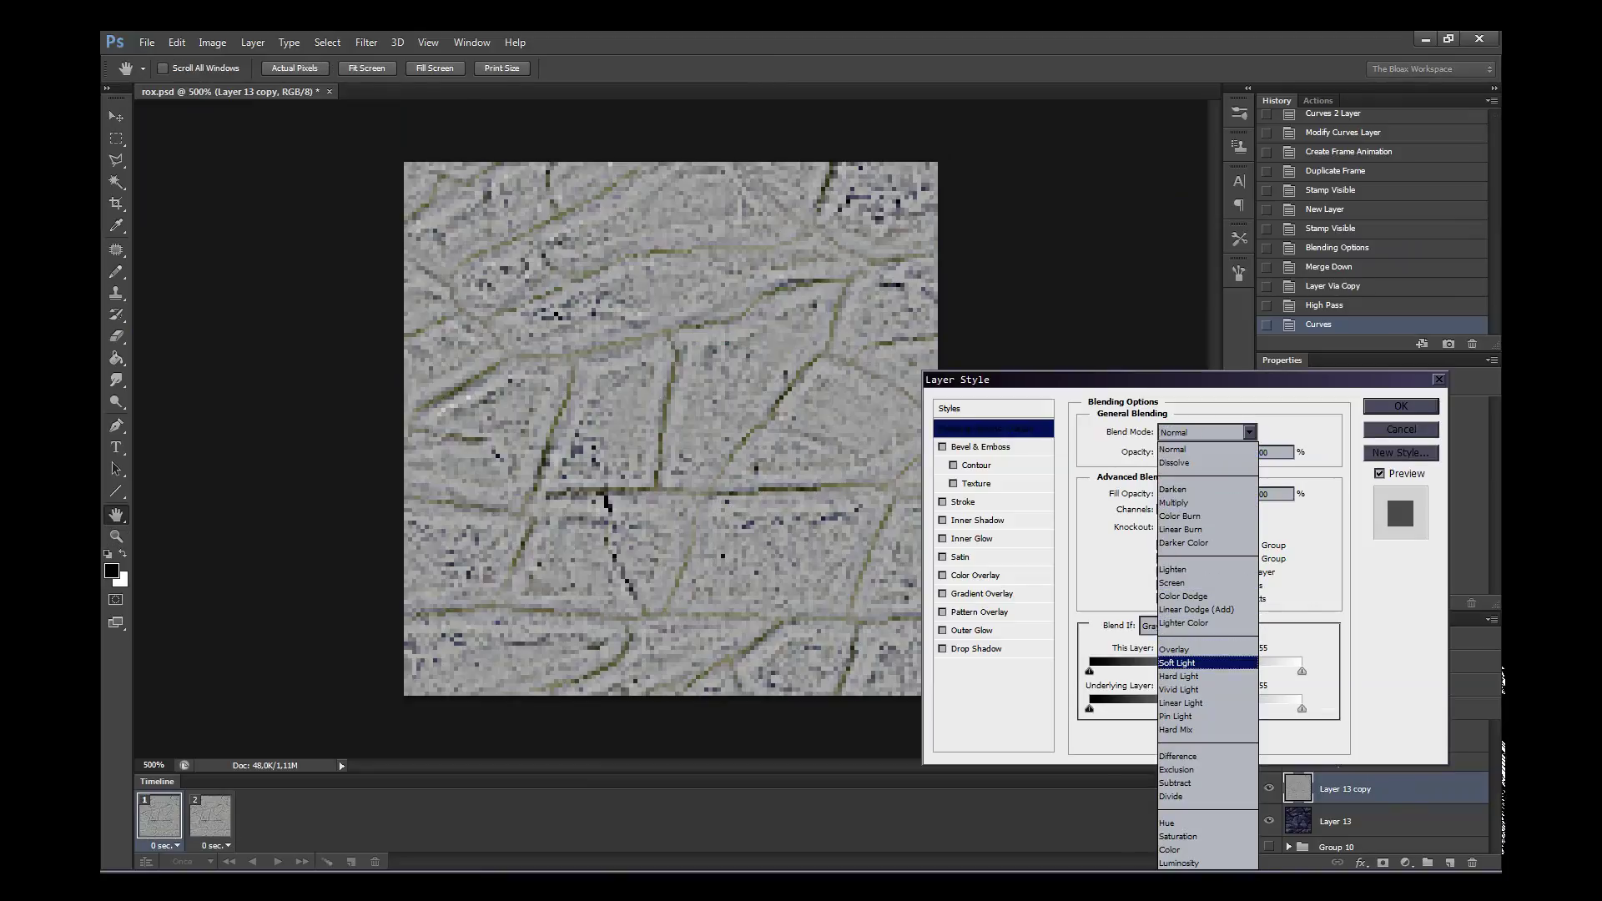
click(1201, 653)
key(Tab)
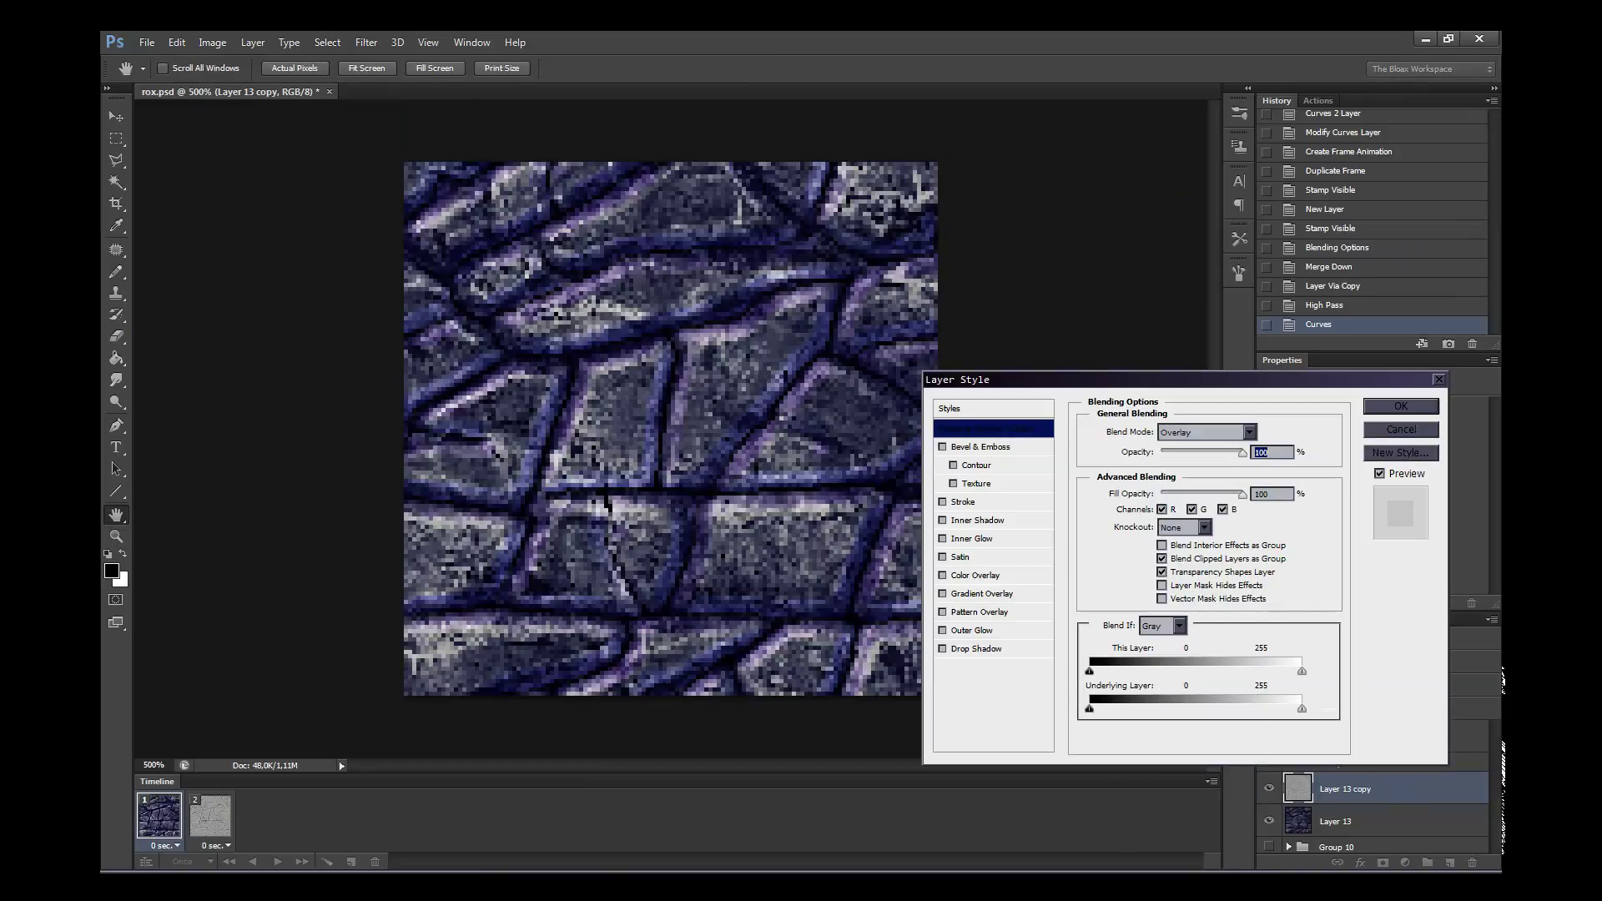
text(1)
key(Tab)
text(27)
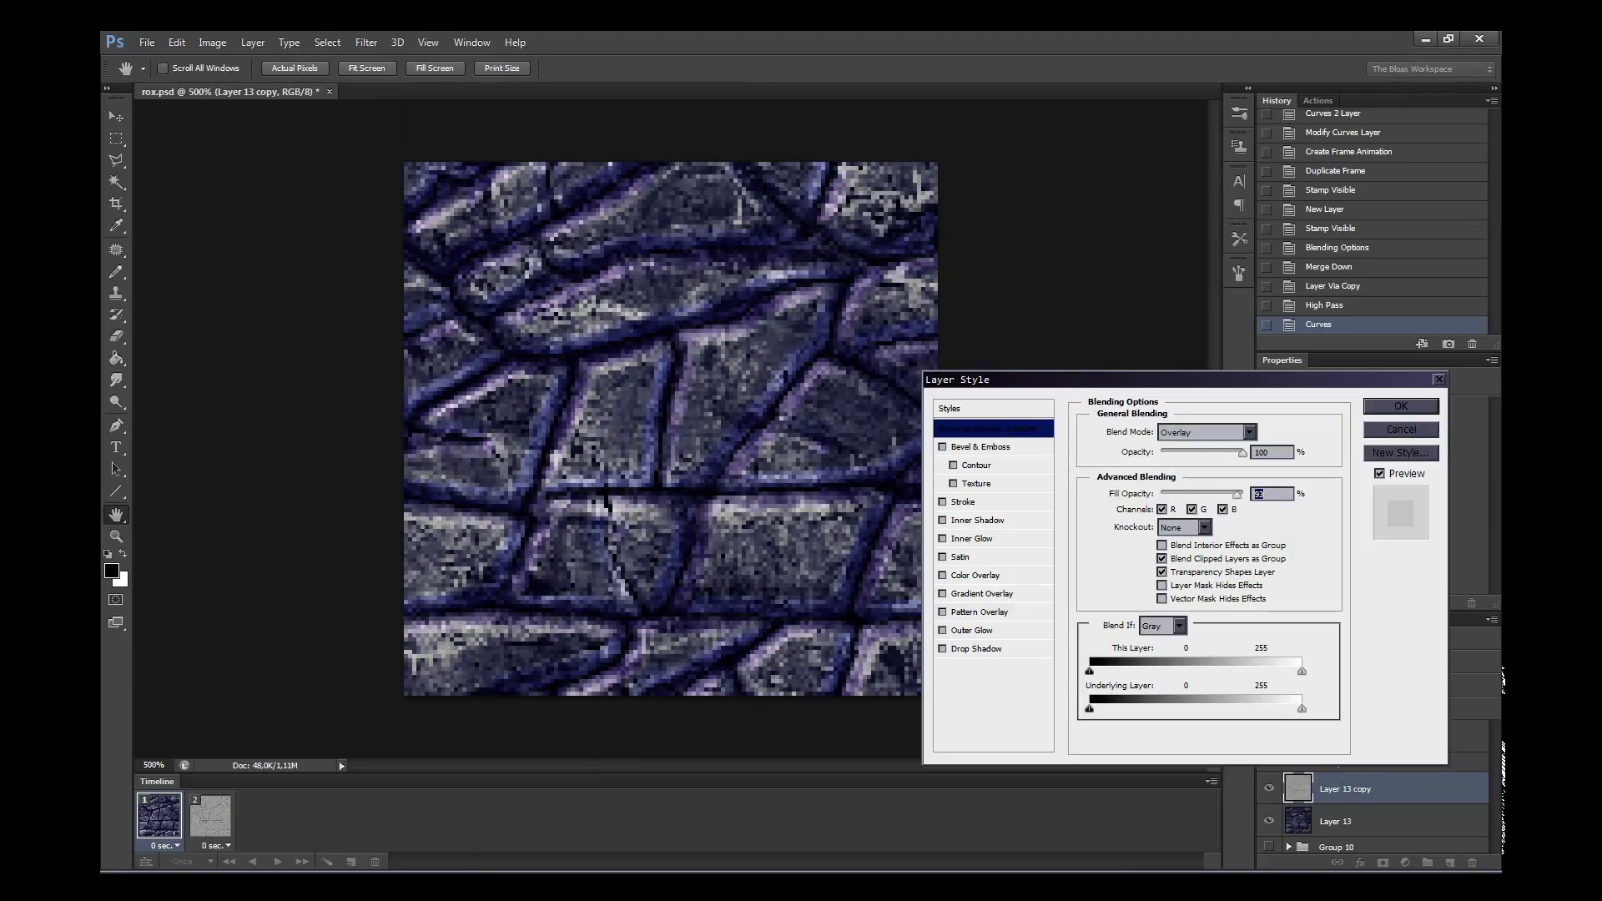
key(Up)
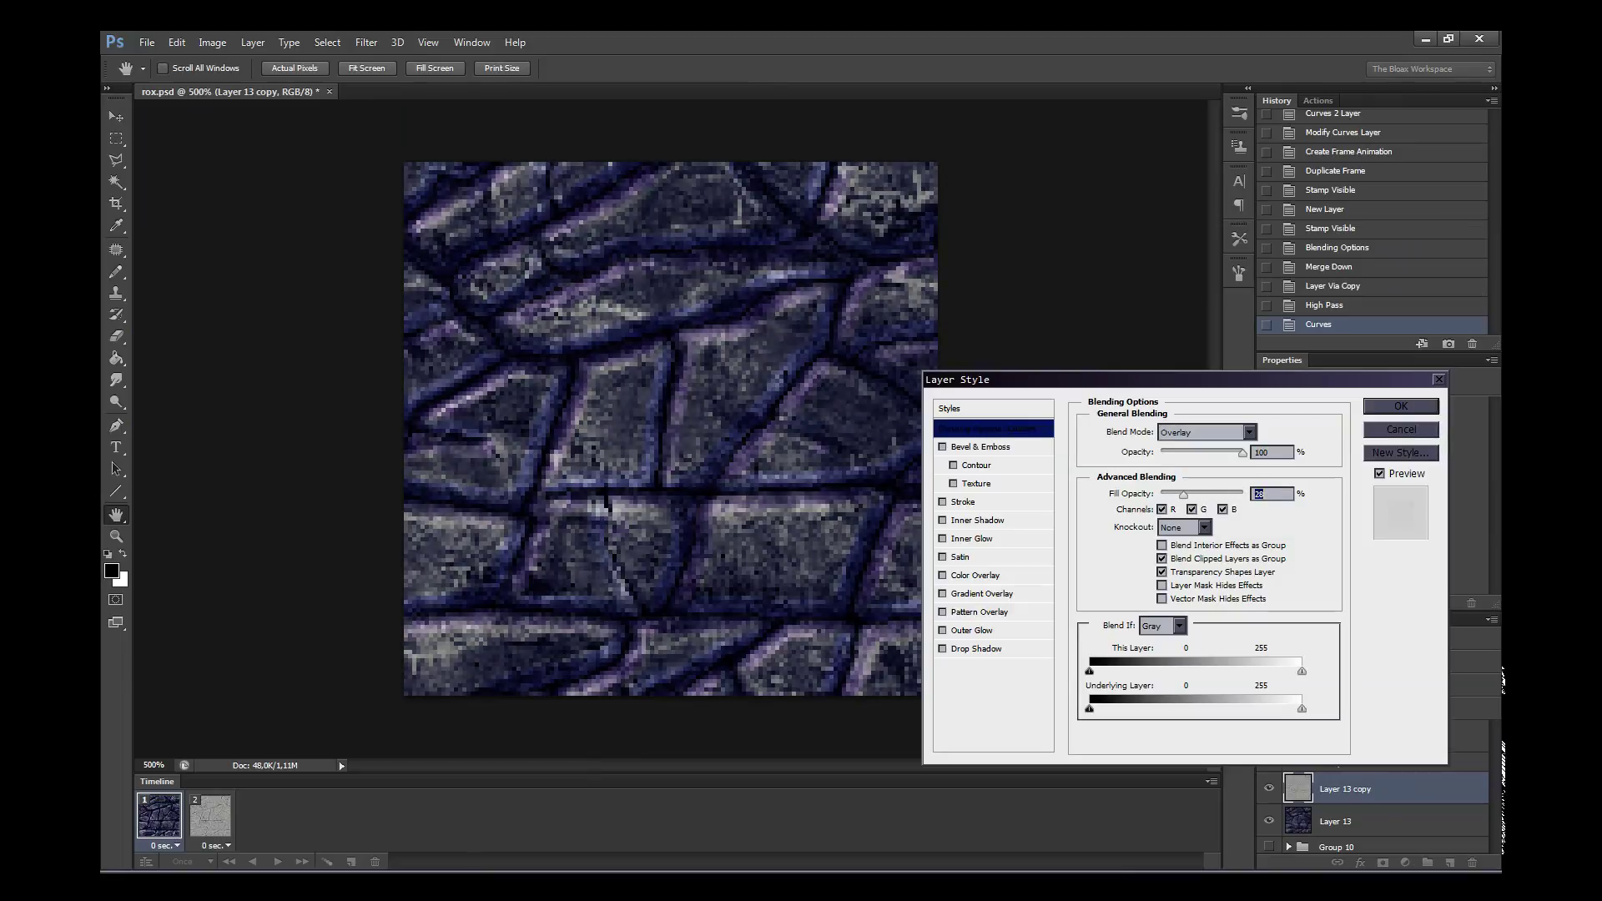
key(Return)
- Add a Levels adjustment above Layer 13, lowering its output white to darken the texture
click(1372, 823)
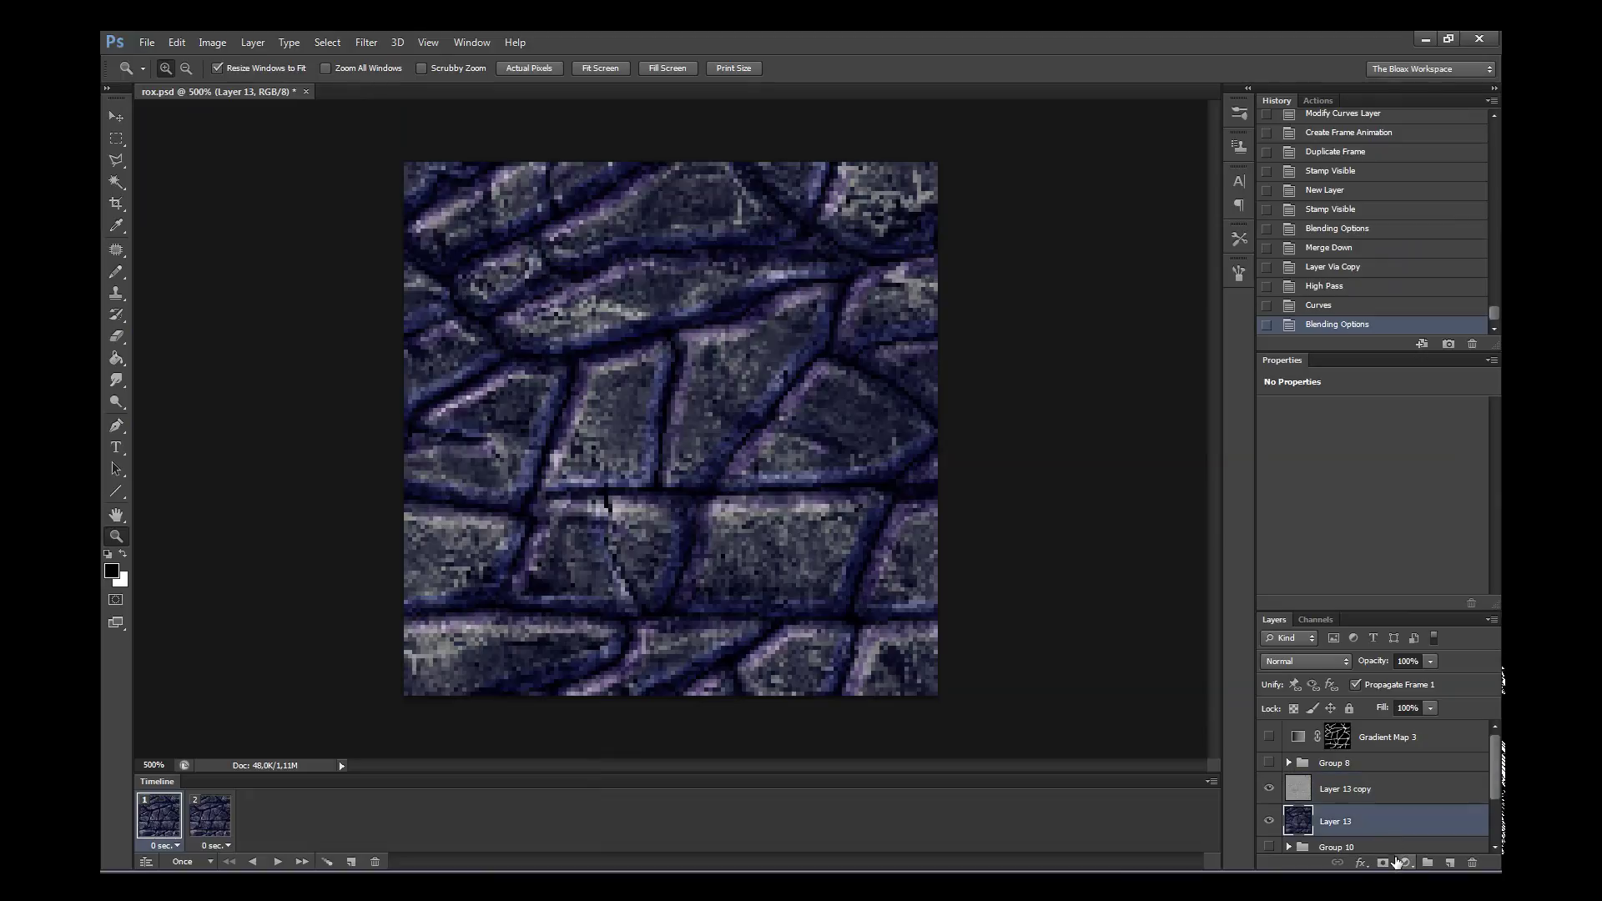
click(1405, 863)
click(1395, 637)
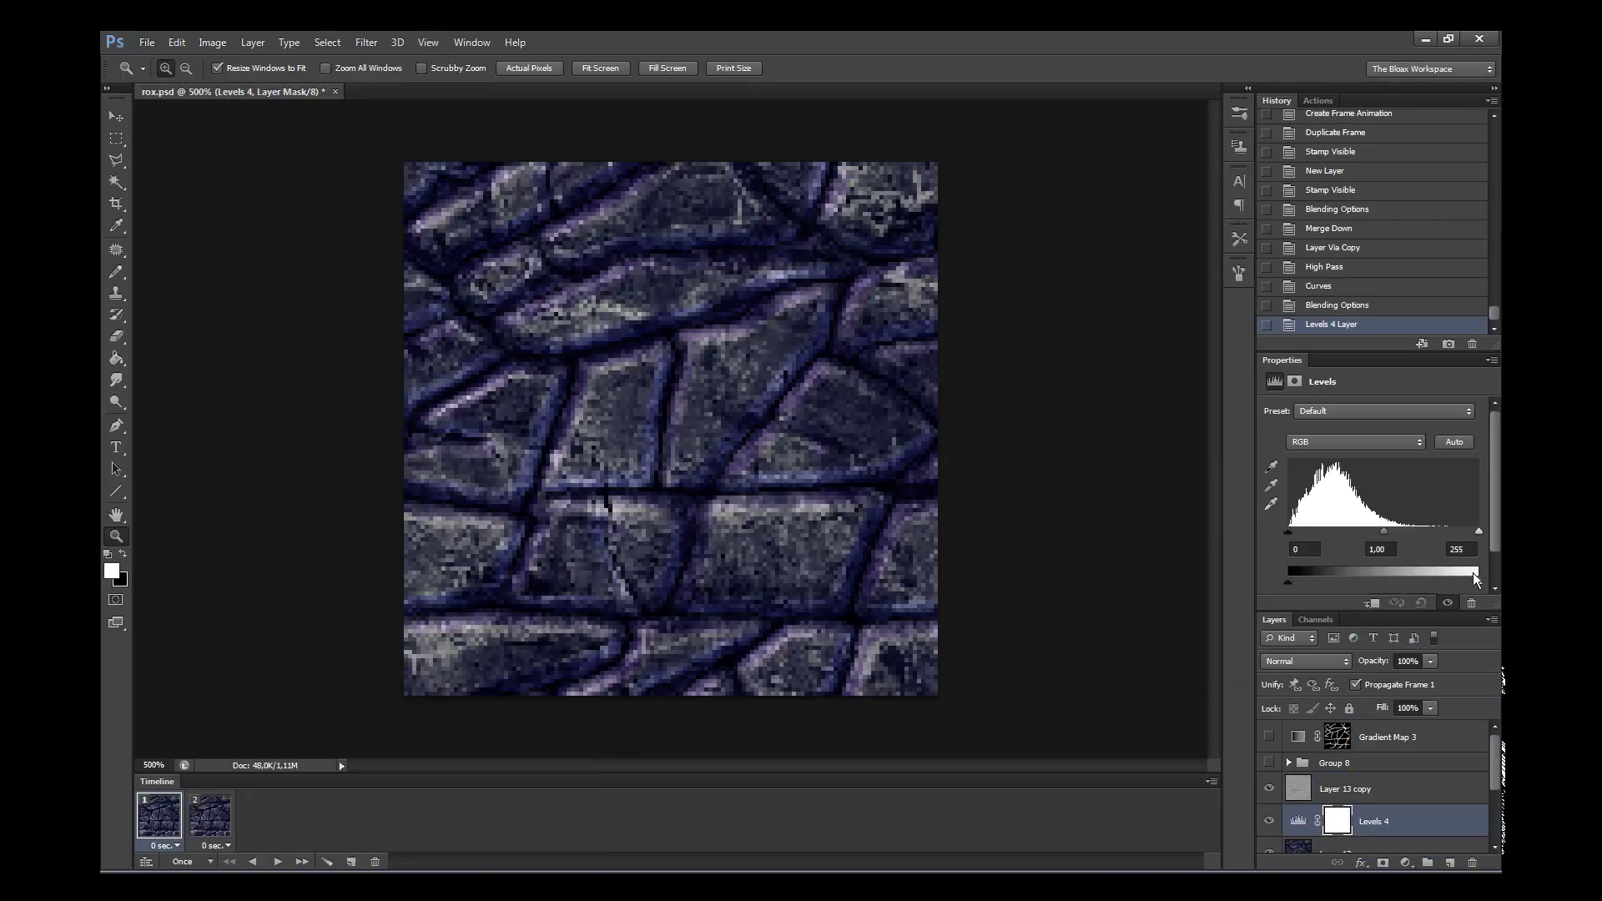
drag(1473, 578, 1444, 580)
- Change Layer 13 copy's fill opacity to 50% and zoom in on the stones
double_click(1410, 791)
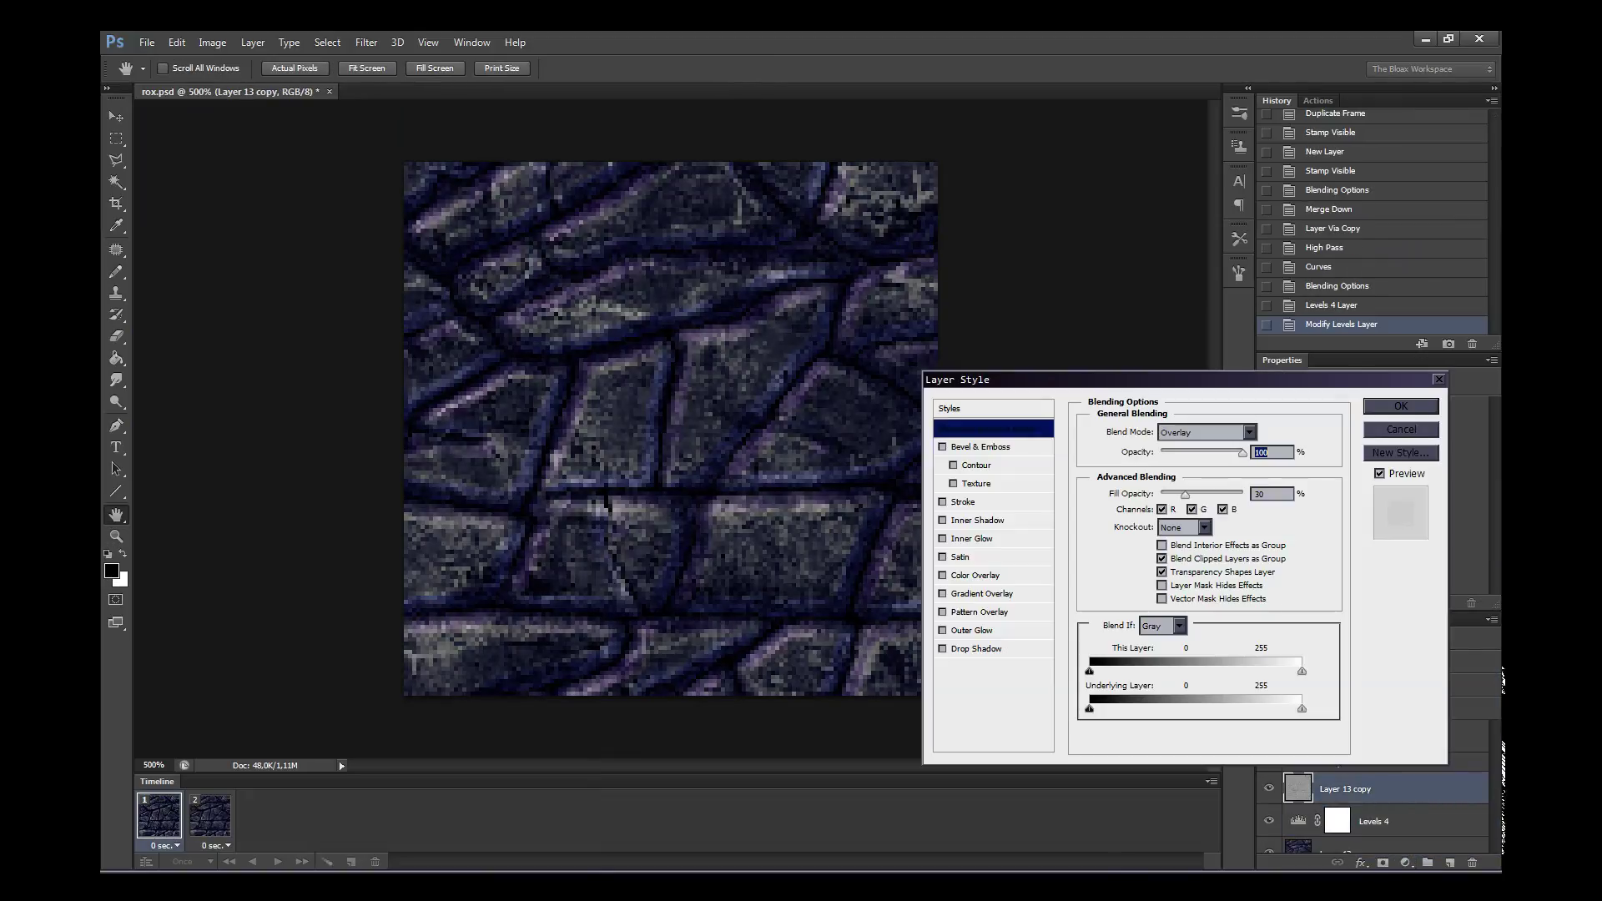
key(Tab)
text(55)
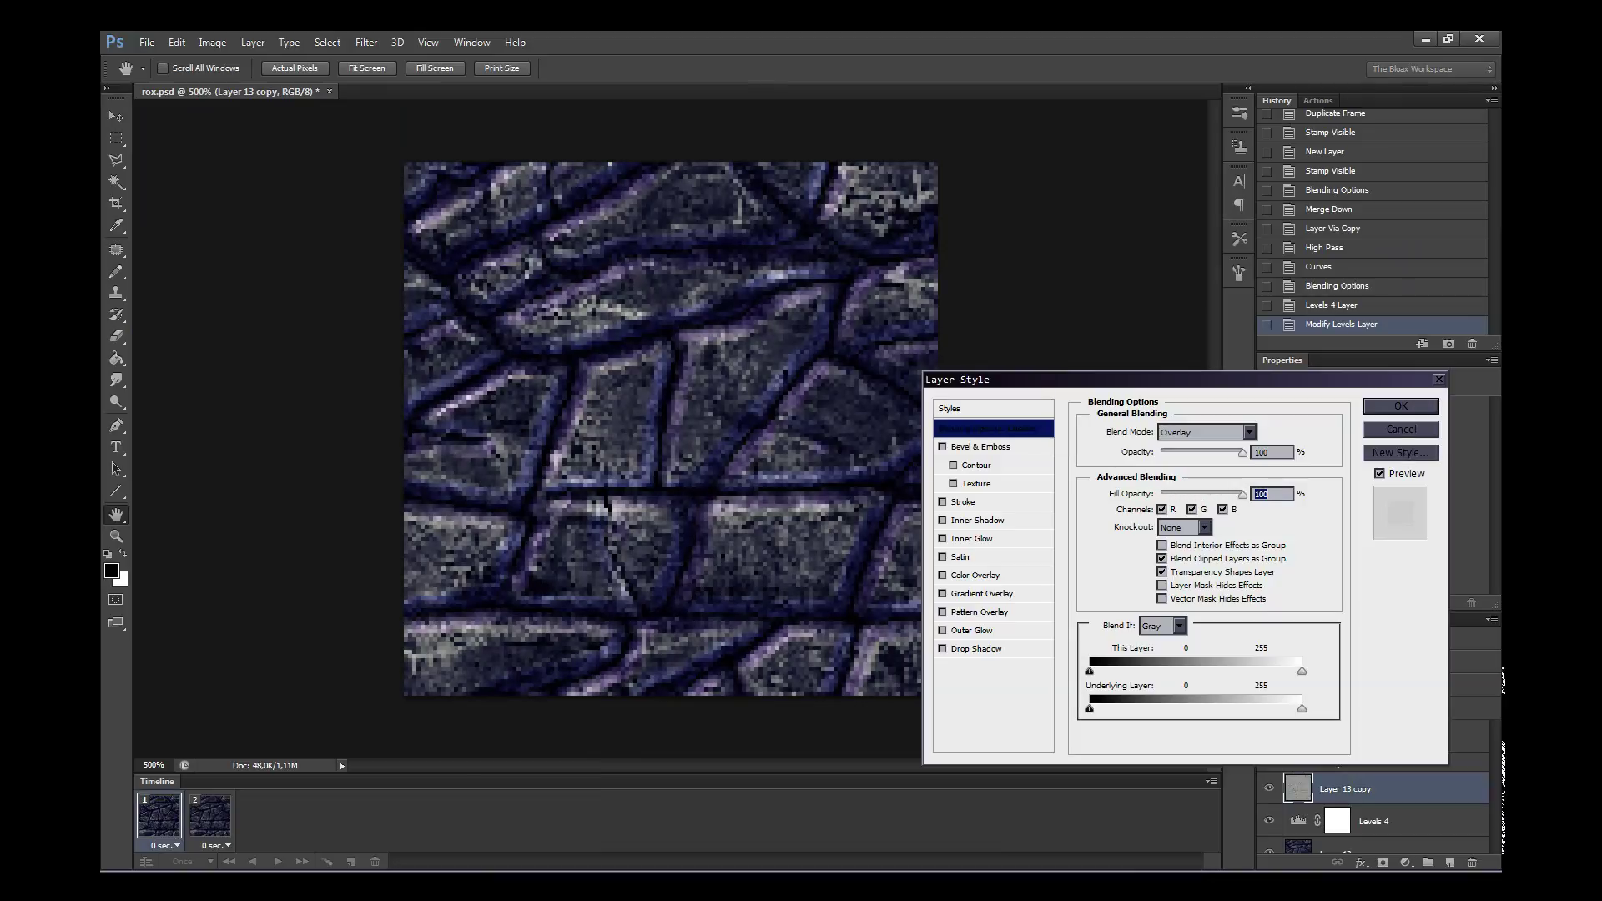
key(Down)
key(Down)
key(Down)
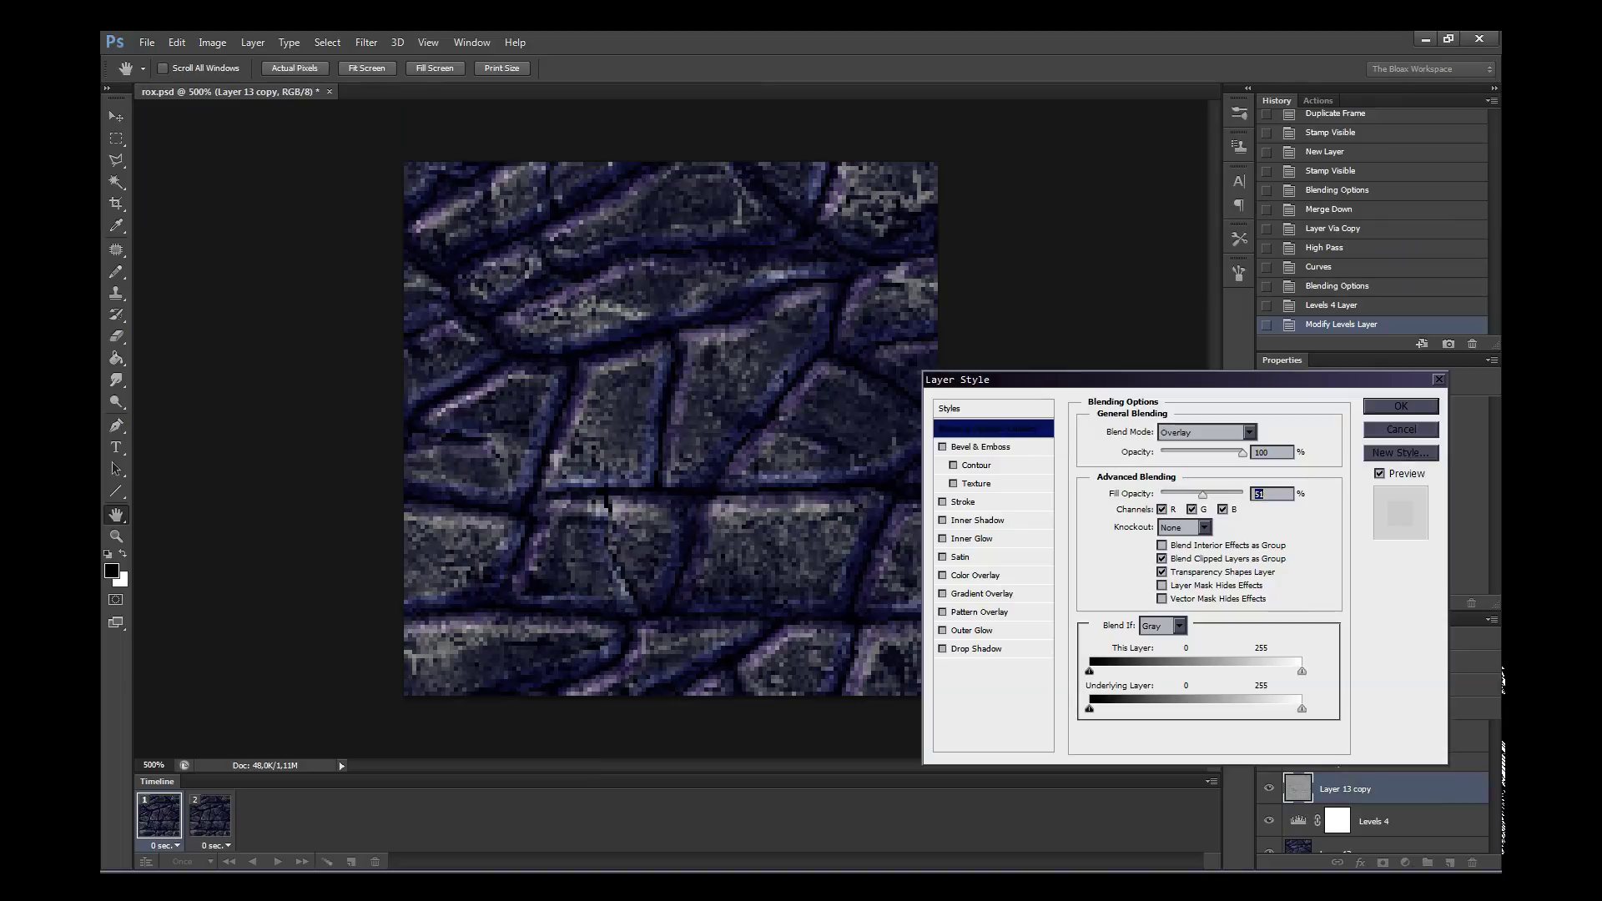
key(Return)
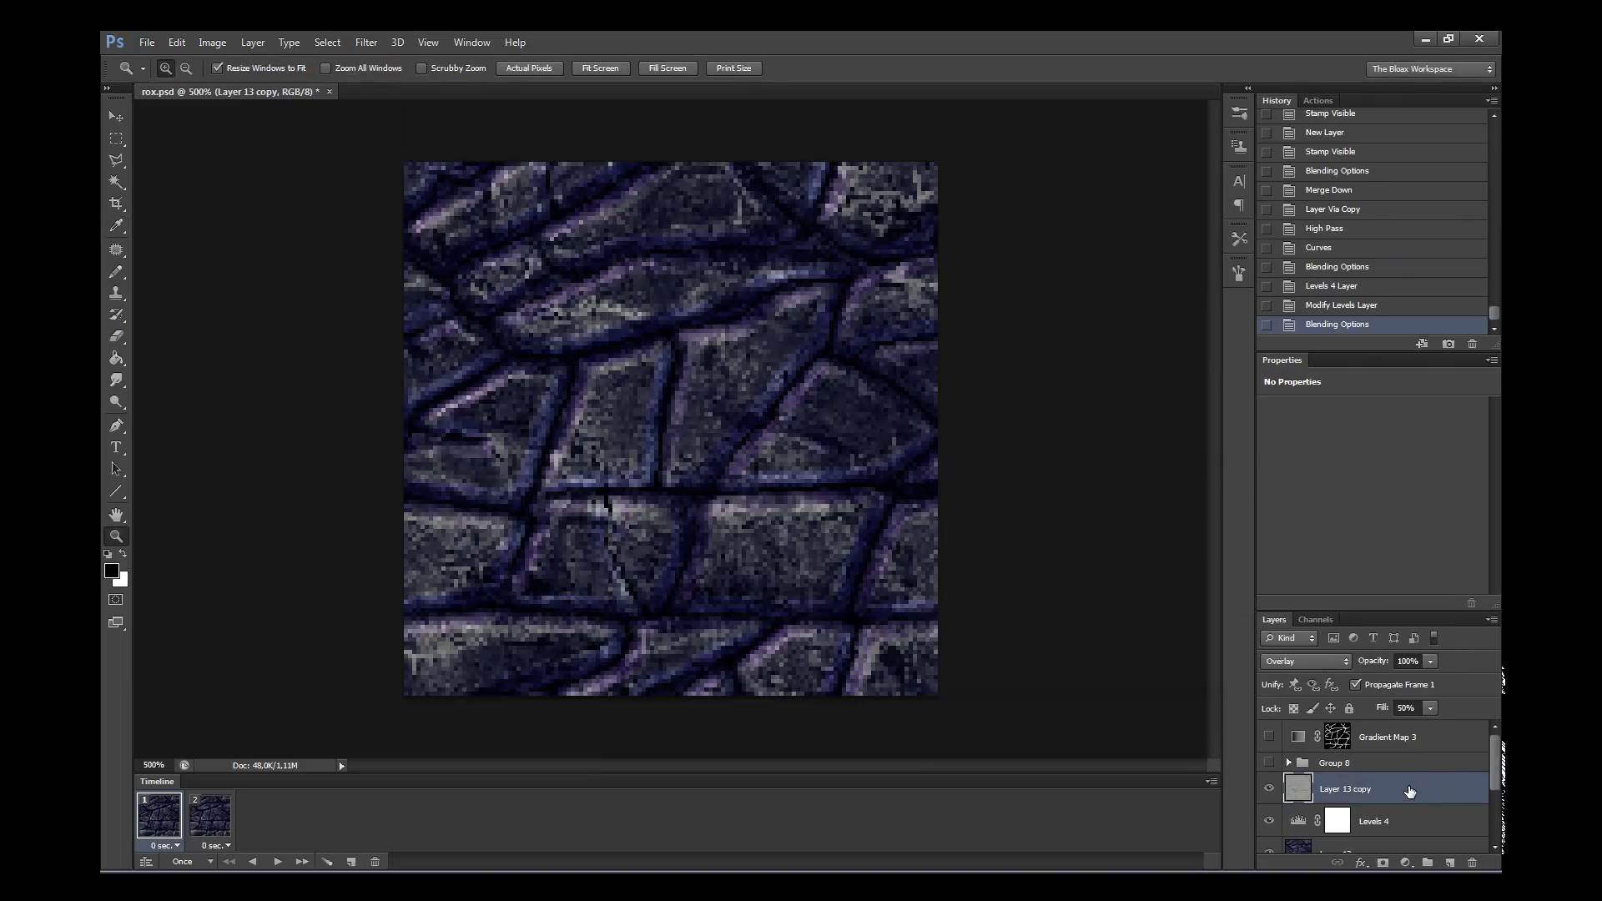
double_click(1410, 791)
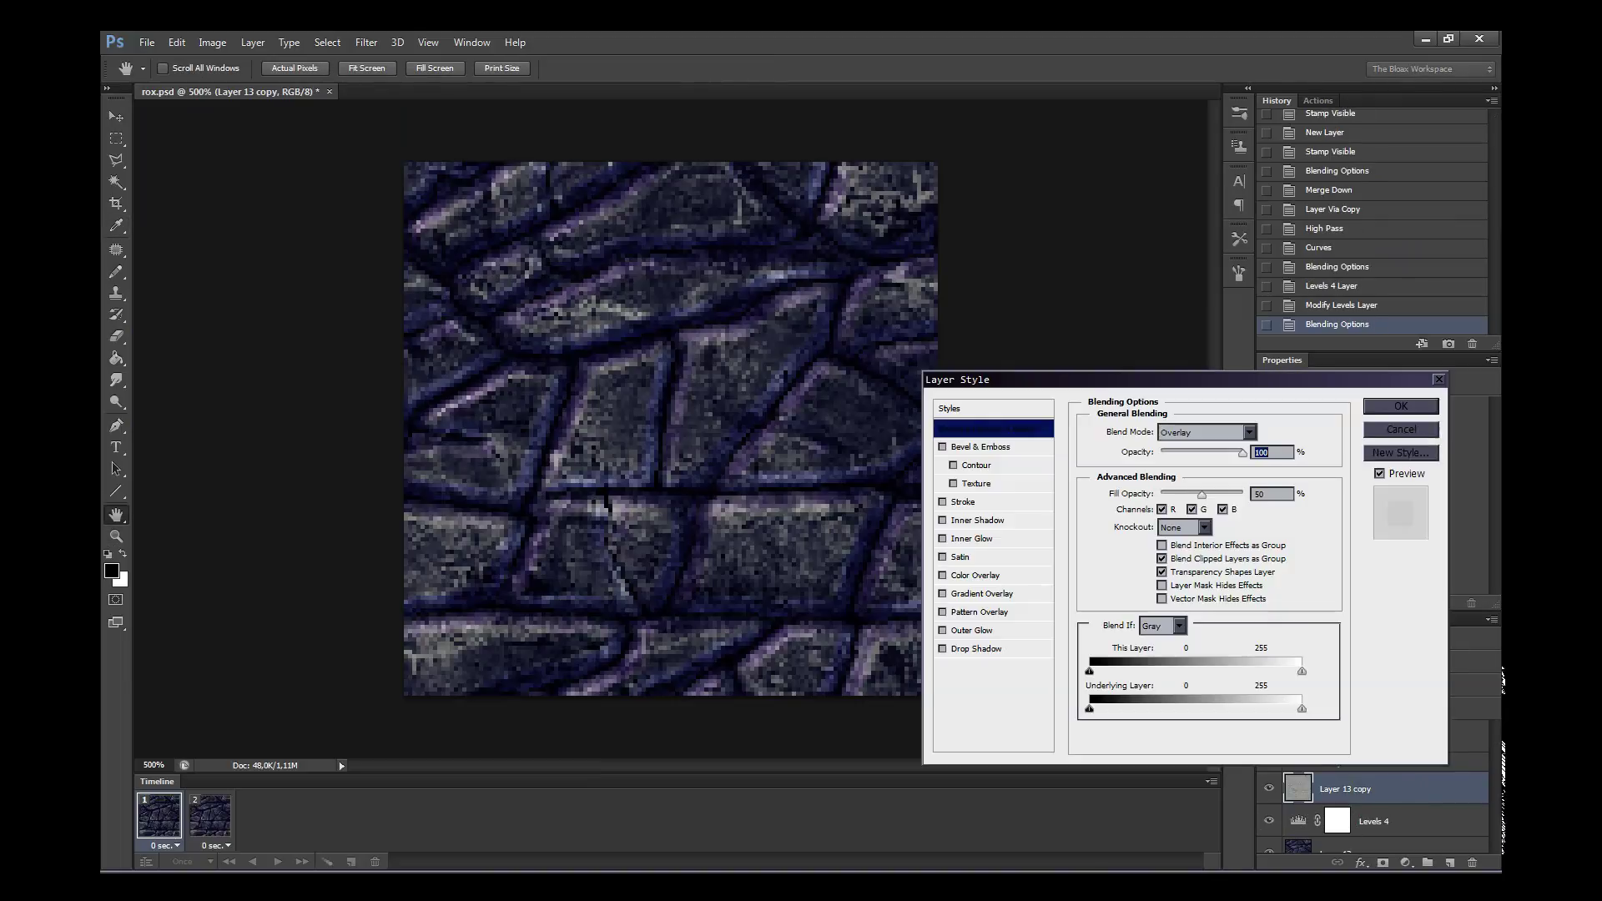
key(Return)
key(z)
click(687, 456)
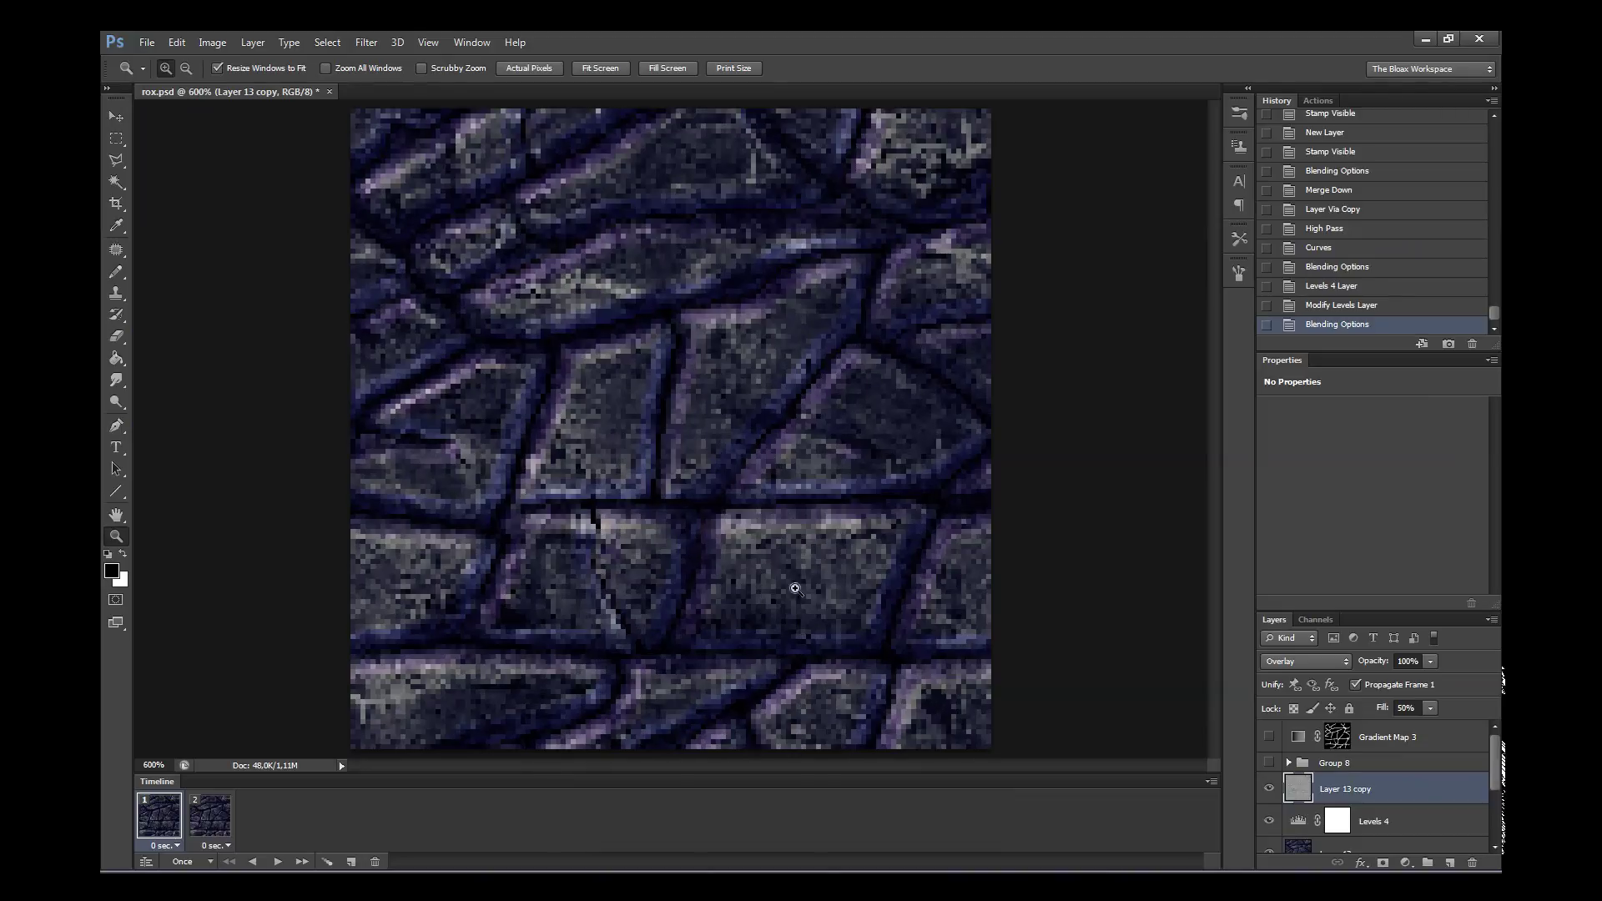
- Set the Levels 4 output white to 204 and inspect the texture at print size
click(1419, 821)
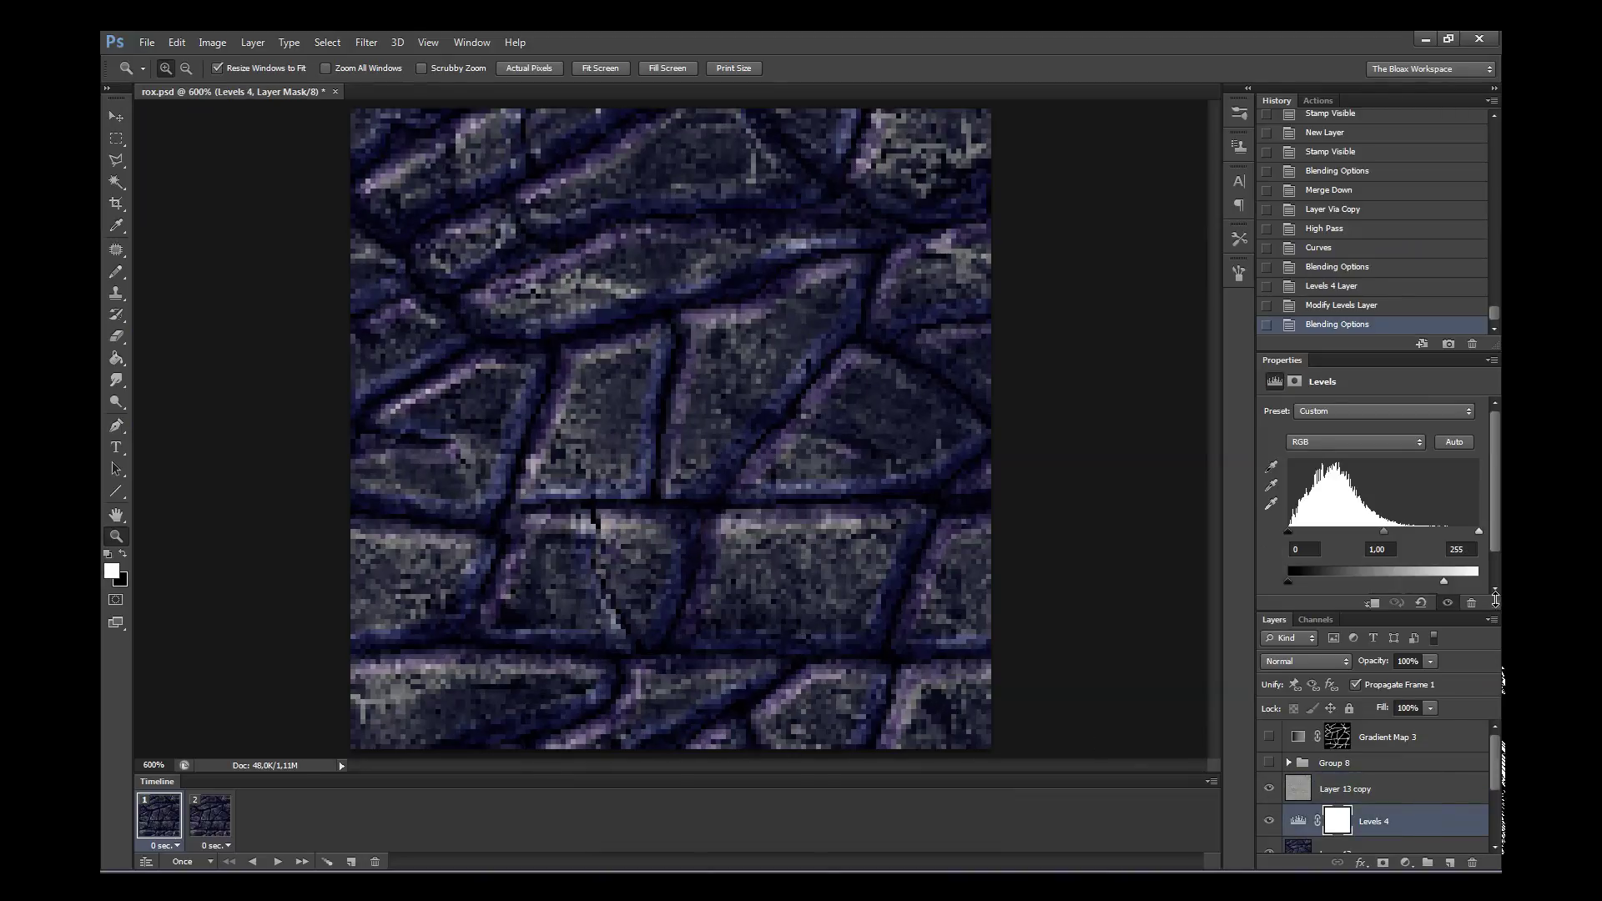
scroll(1453, 574, down, 2)
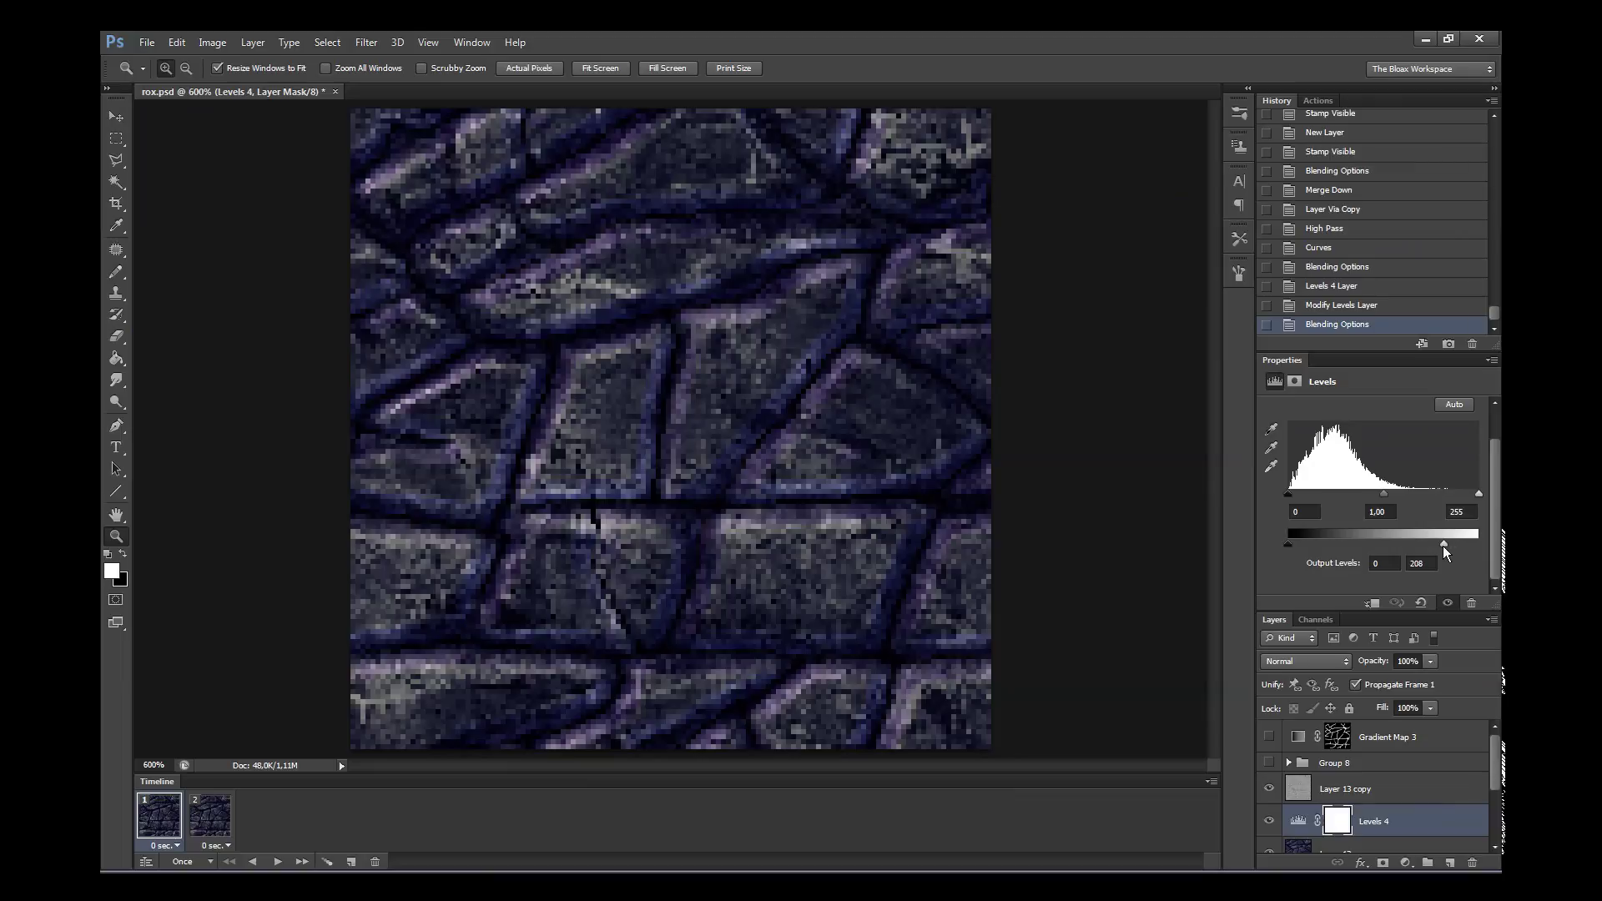
mouse_move(1443, 544)
mouse_down()
mouse_move(1472, 544)
mouse_move(1440, 568)
mouse_up()
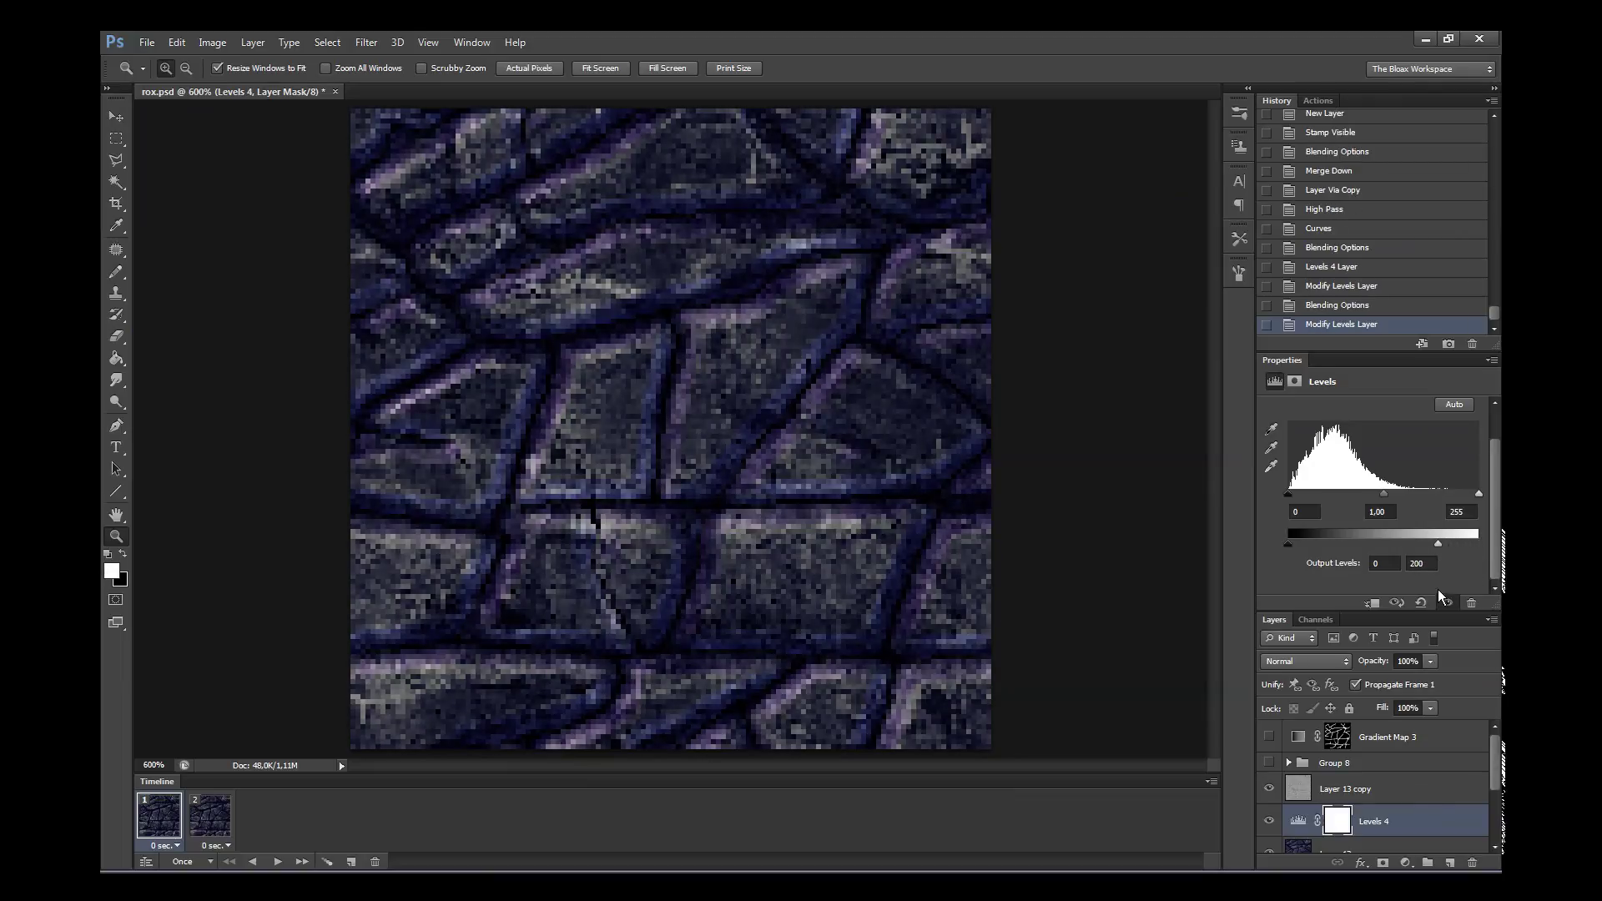
drag(1440, 544, 1439, 544)
click(584, 506)
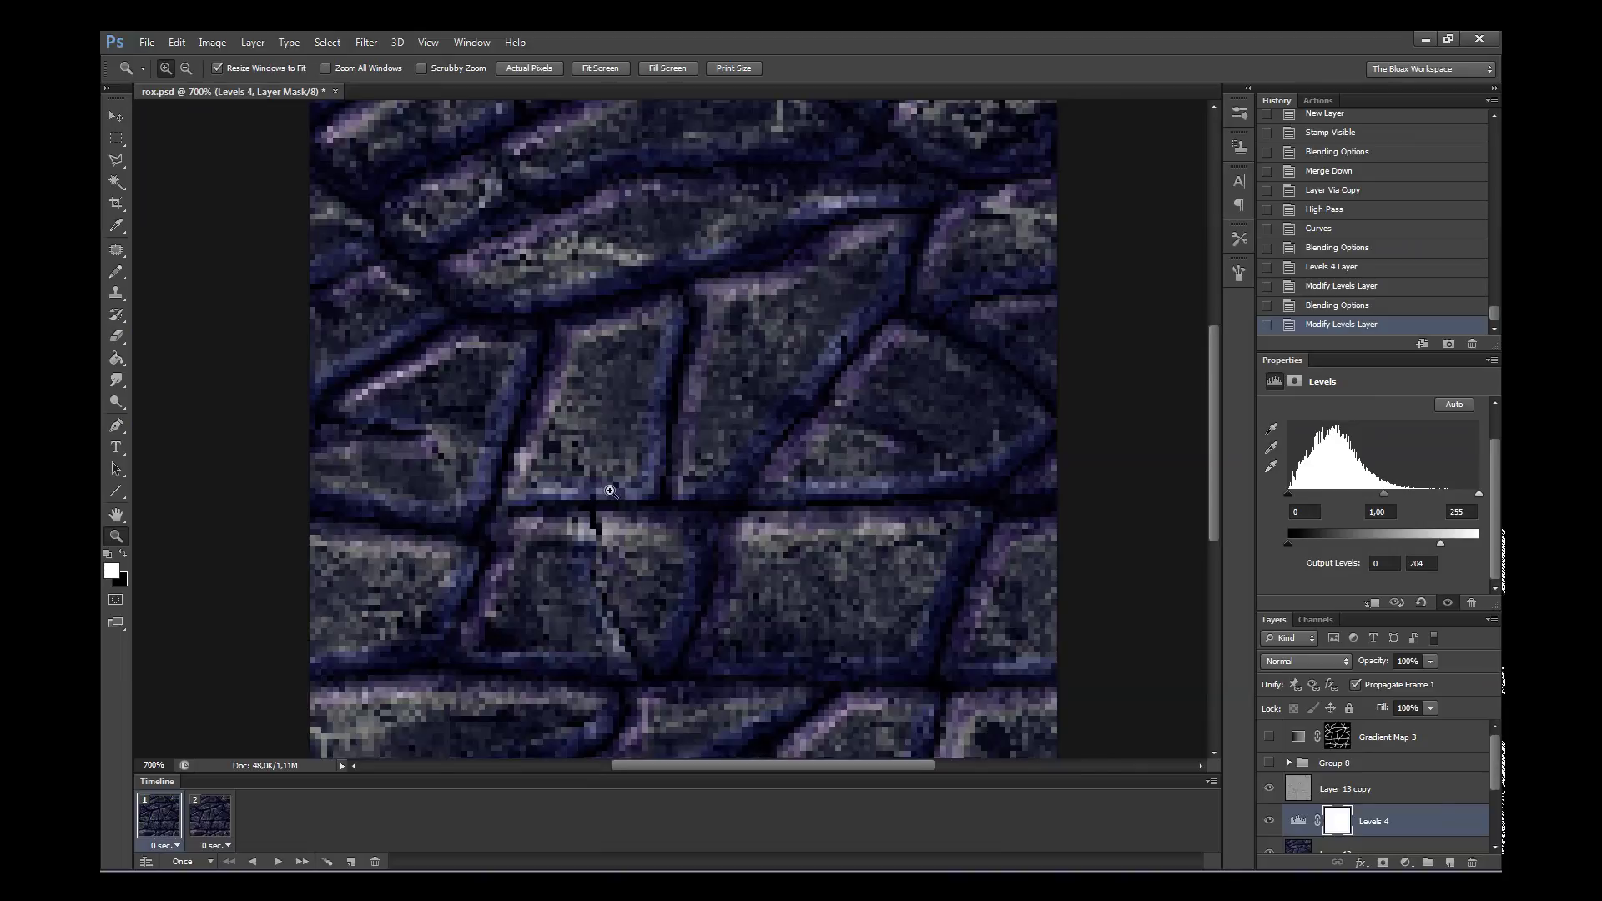
right_click(650, 508)
click(685, 542)
click(622, 418)
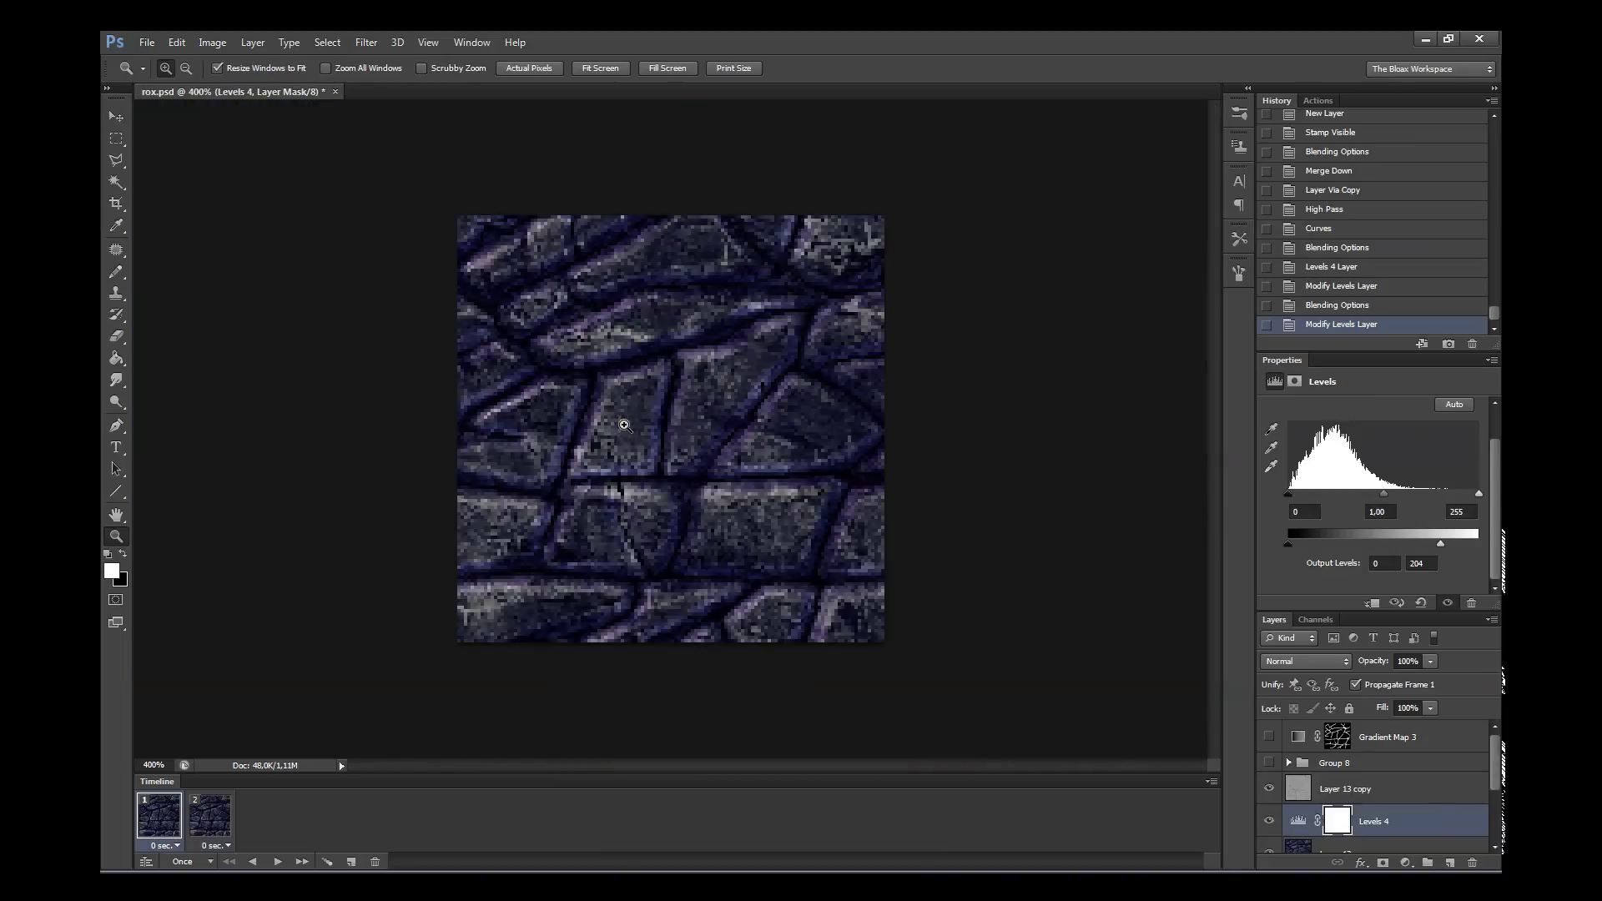
- Unlink and then relink the Levels 4 layer mask
click(1393, 790)
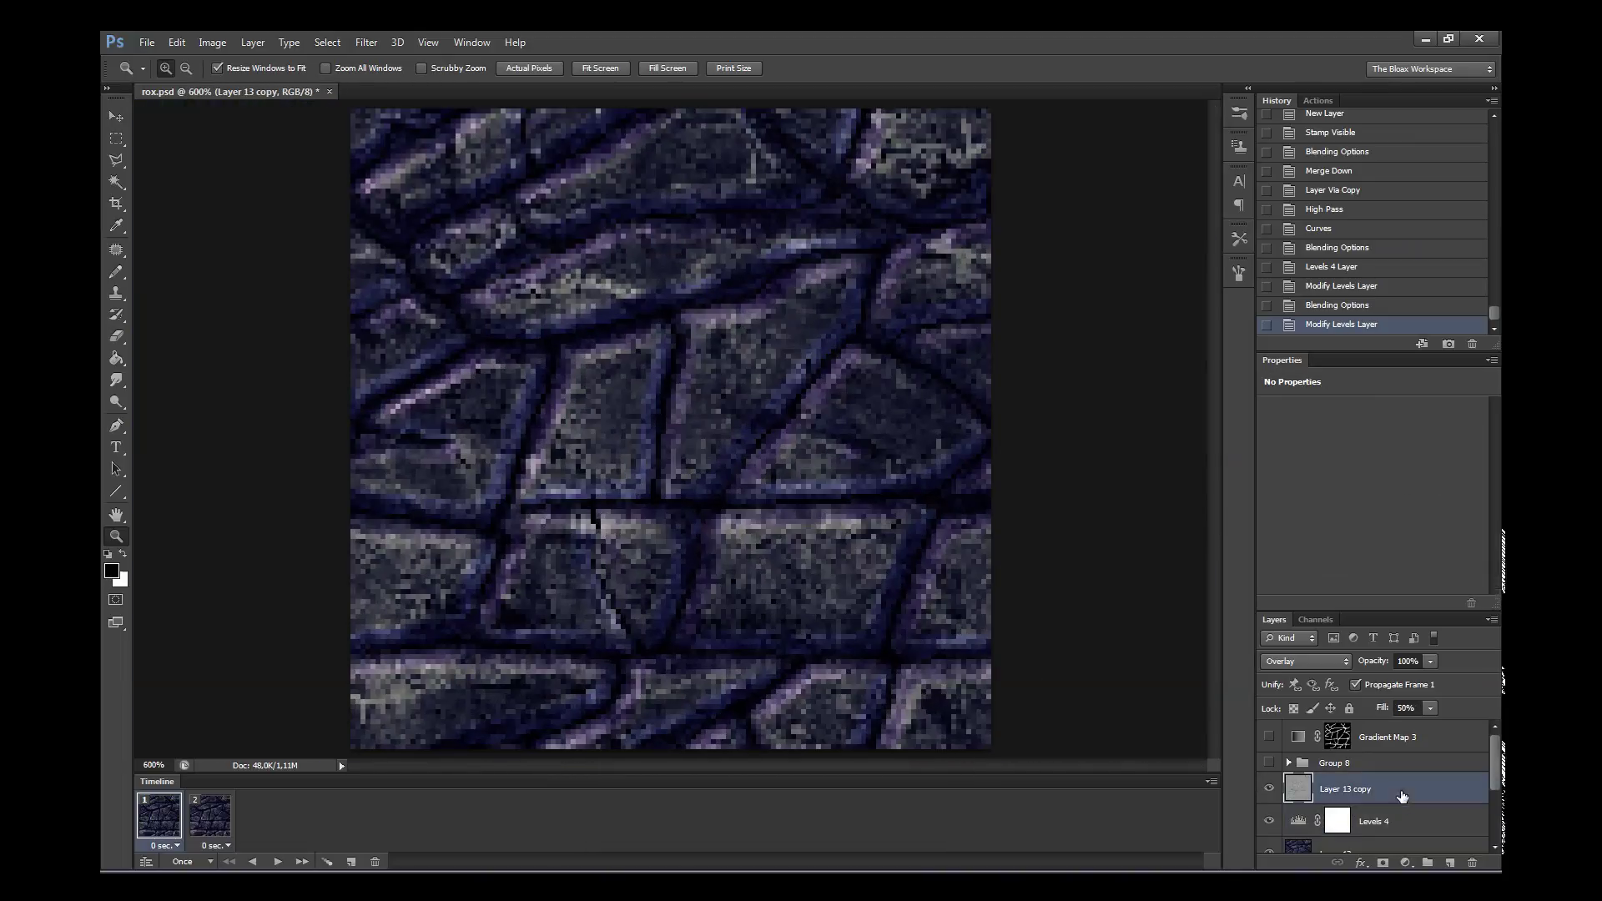
click(1337, 821)
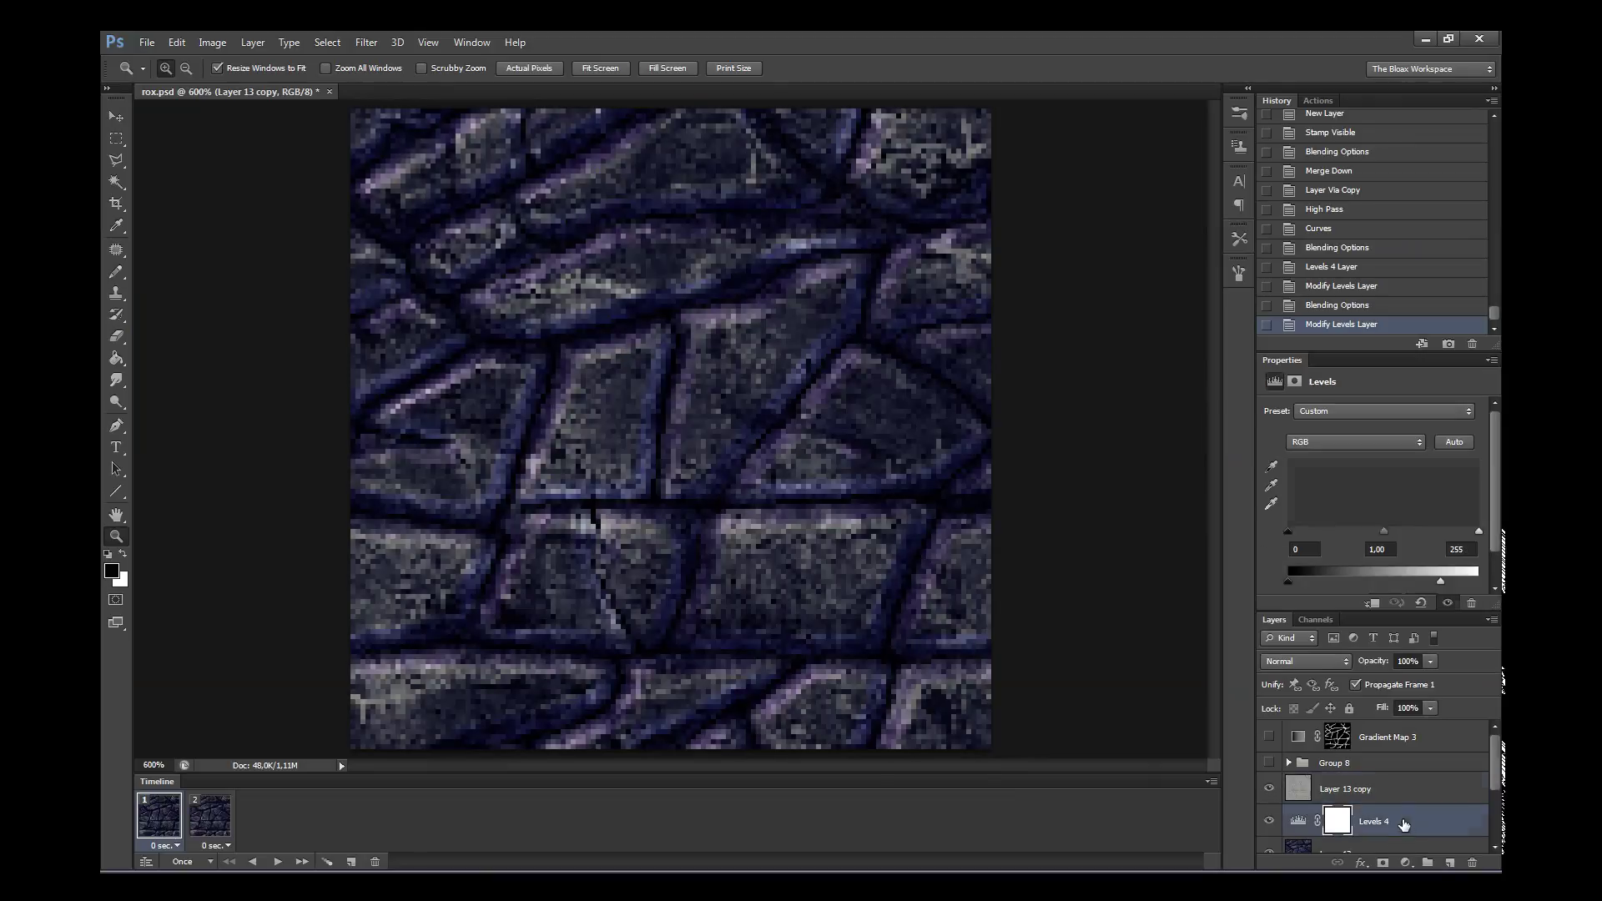
scroll(1486, 813, down, 2)
click(1317, 761)
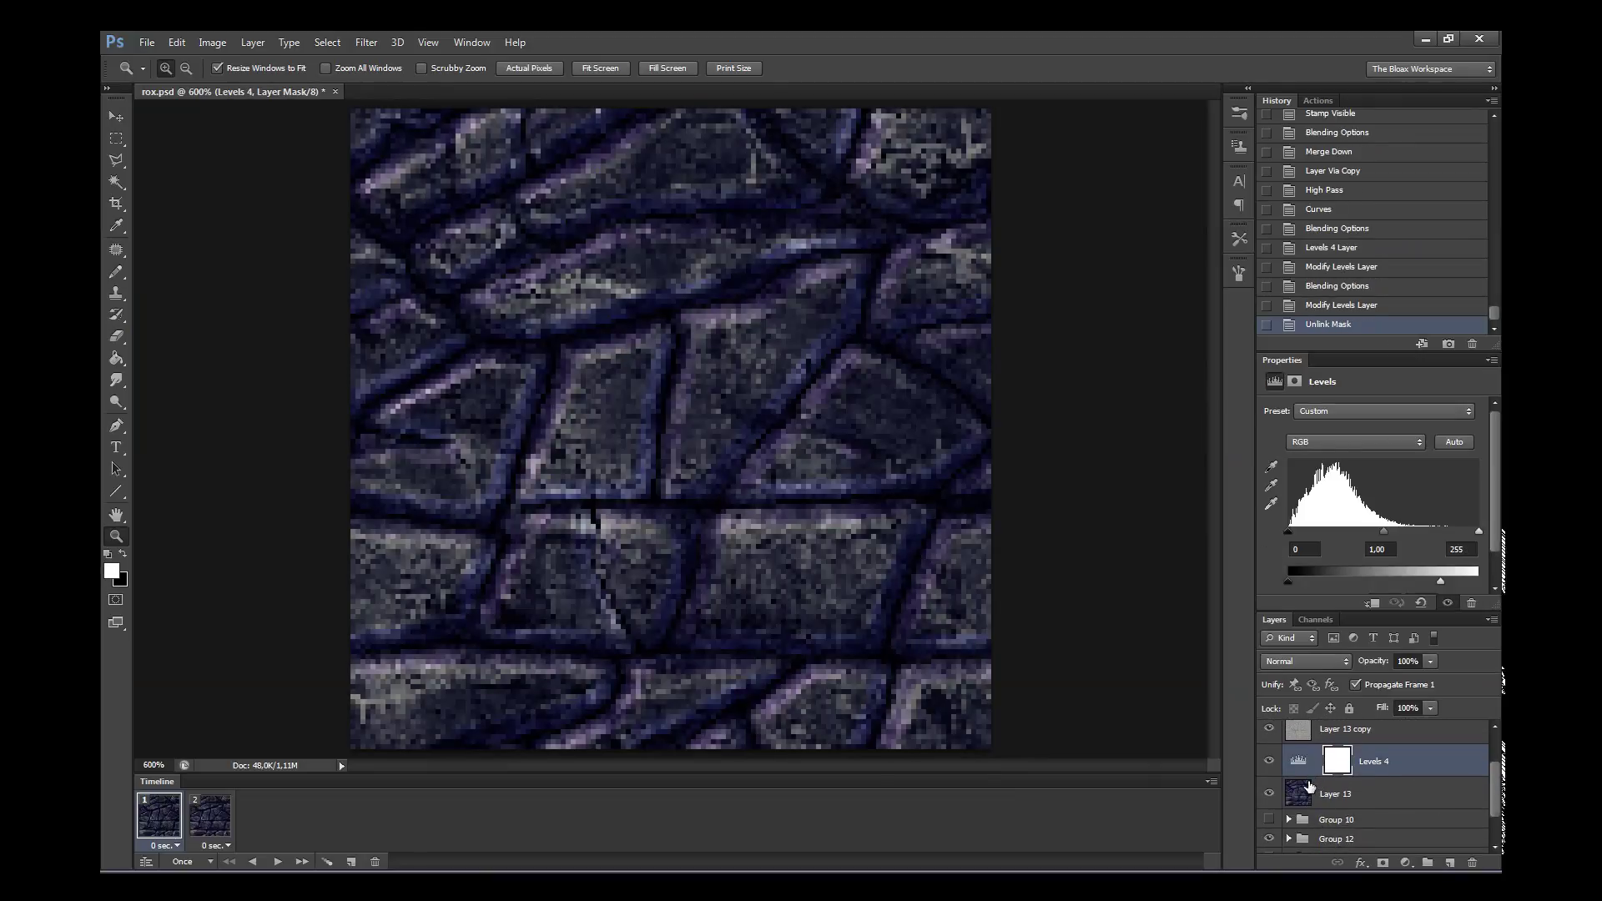
click(1316, 761)
- Hide and reshow Layer 13 copy and Levels 4 to compare the stone texture
click(1331, 792)
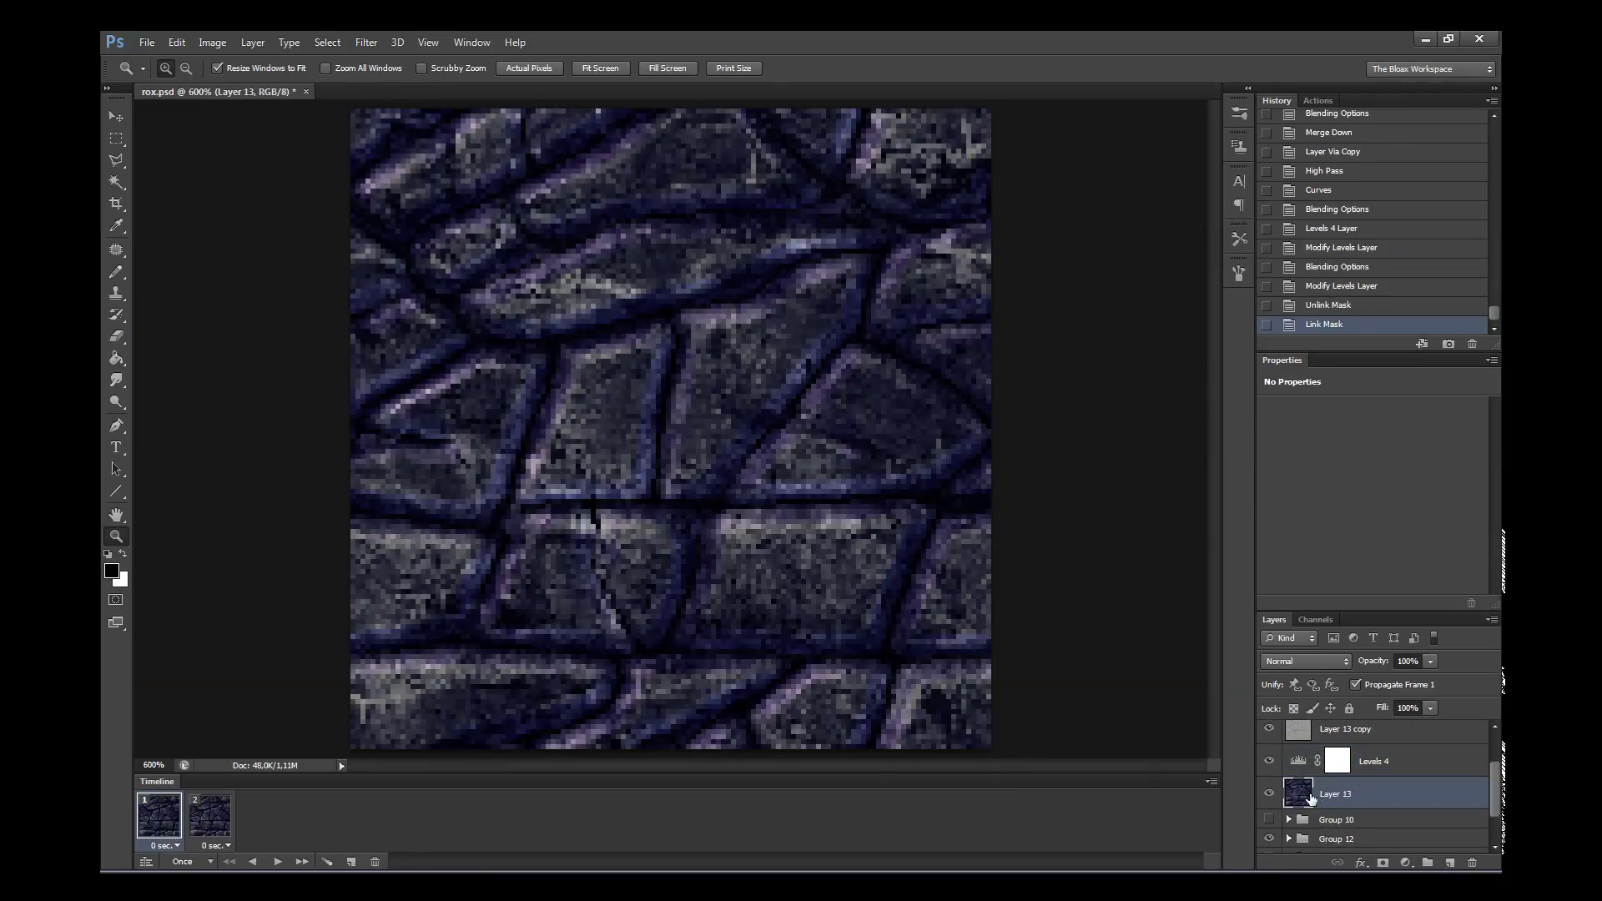
drag(1269, 794, 1272, 749)
click(1270, 731)
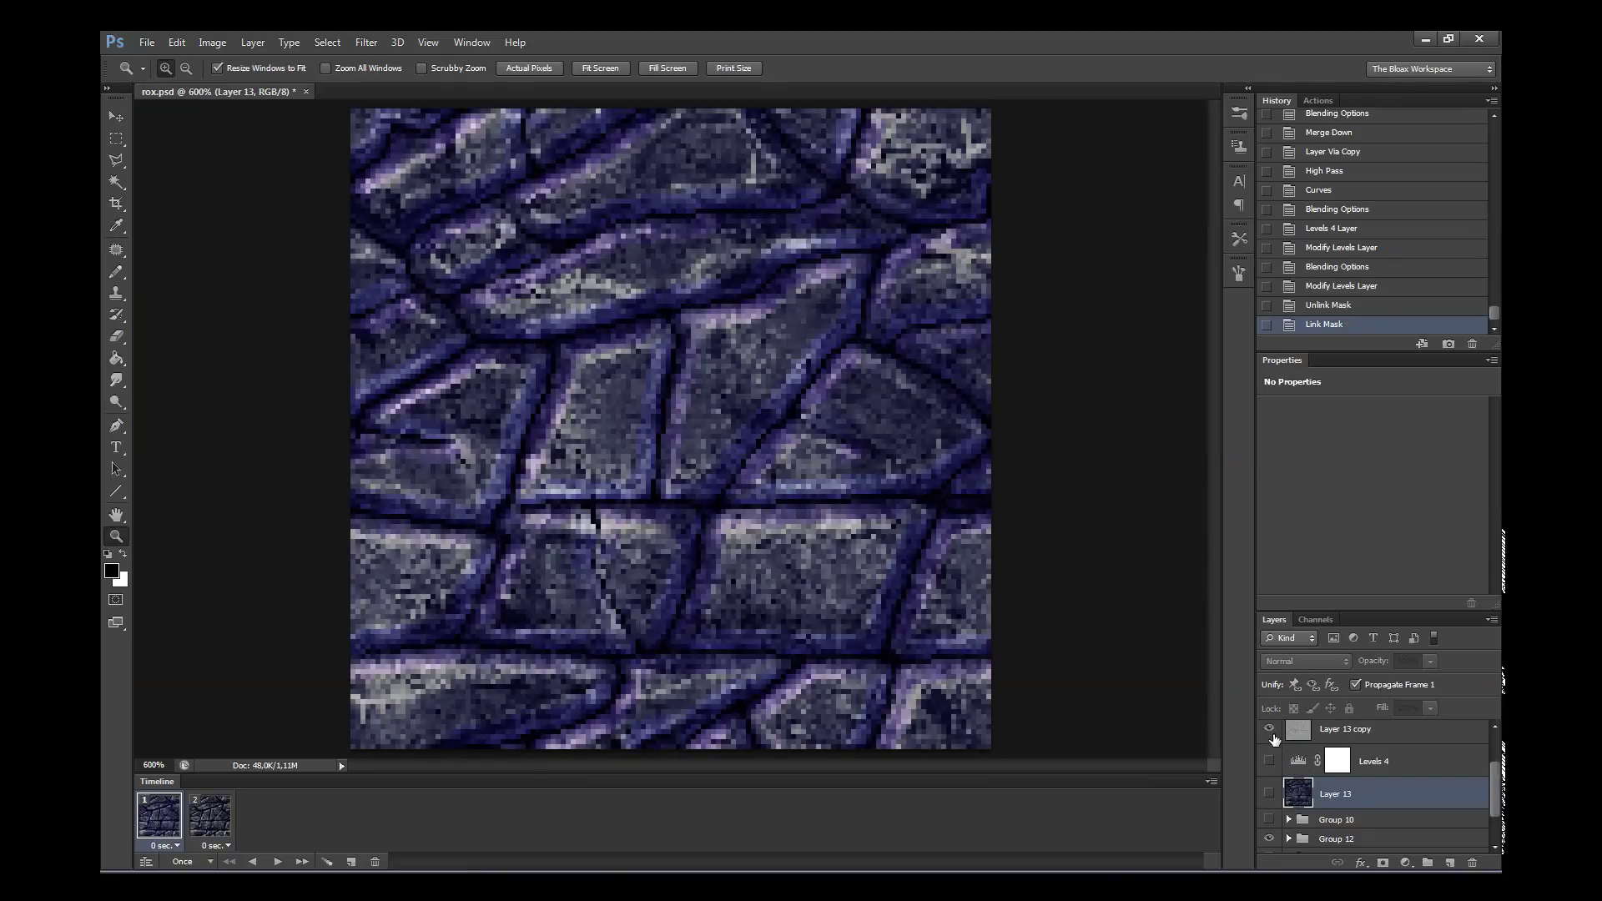
click(1269, 761)
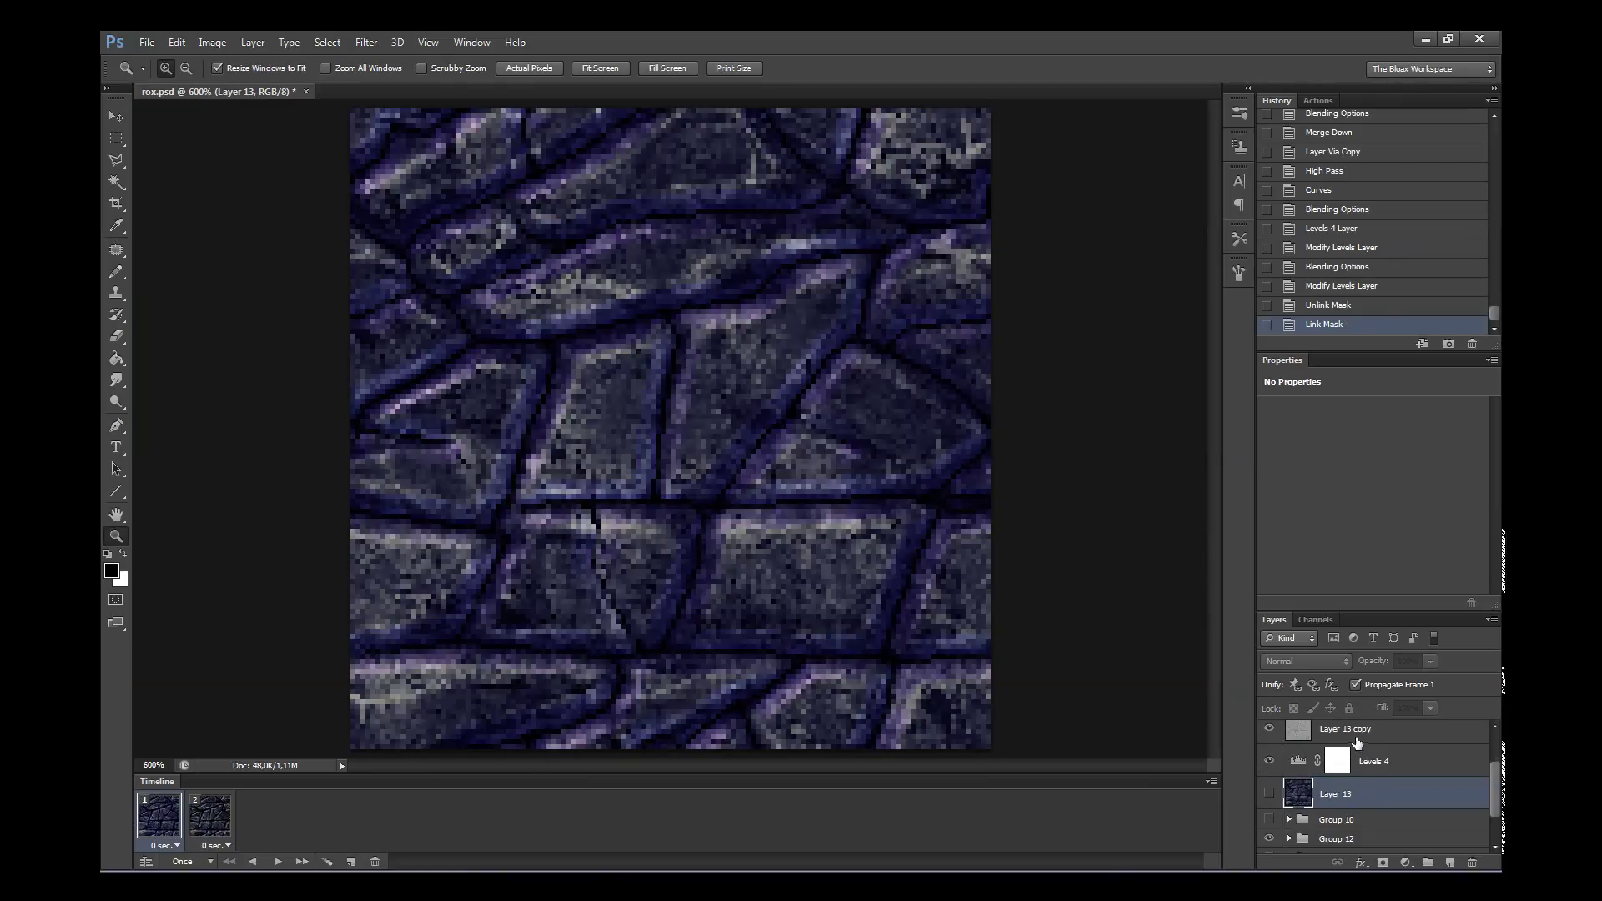
click(1289, 738)
right_click(709, 505)
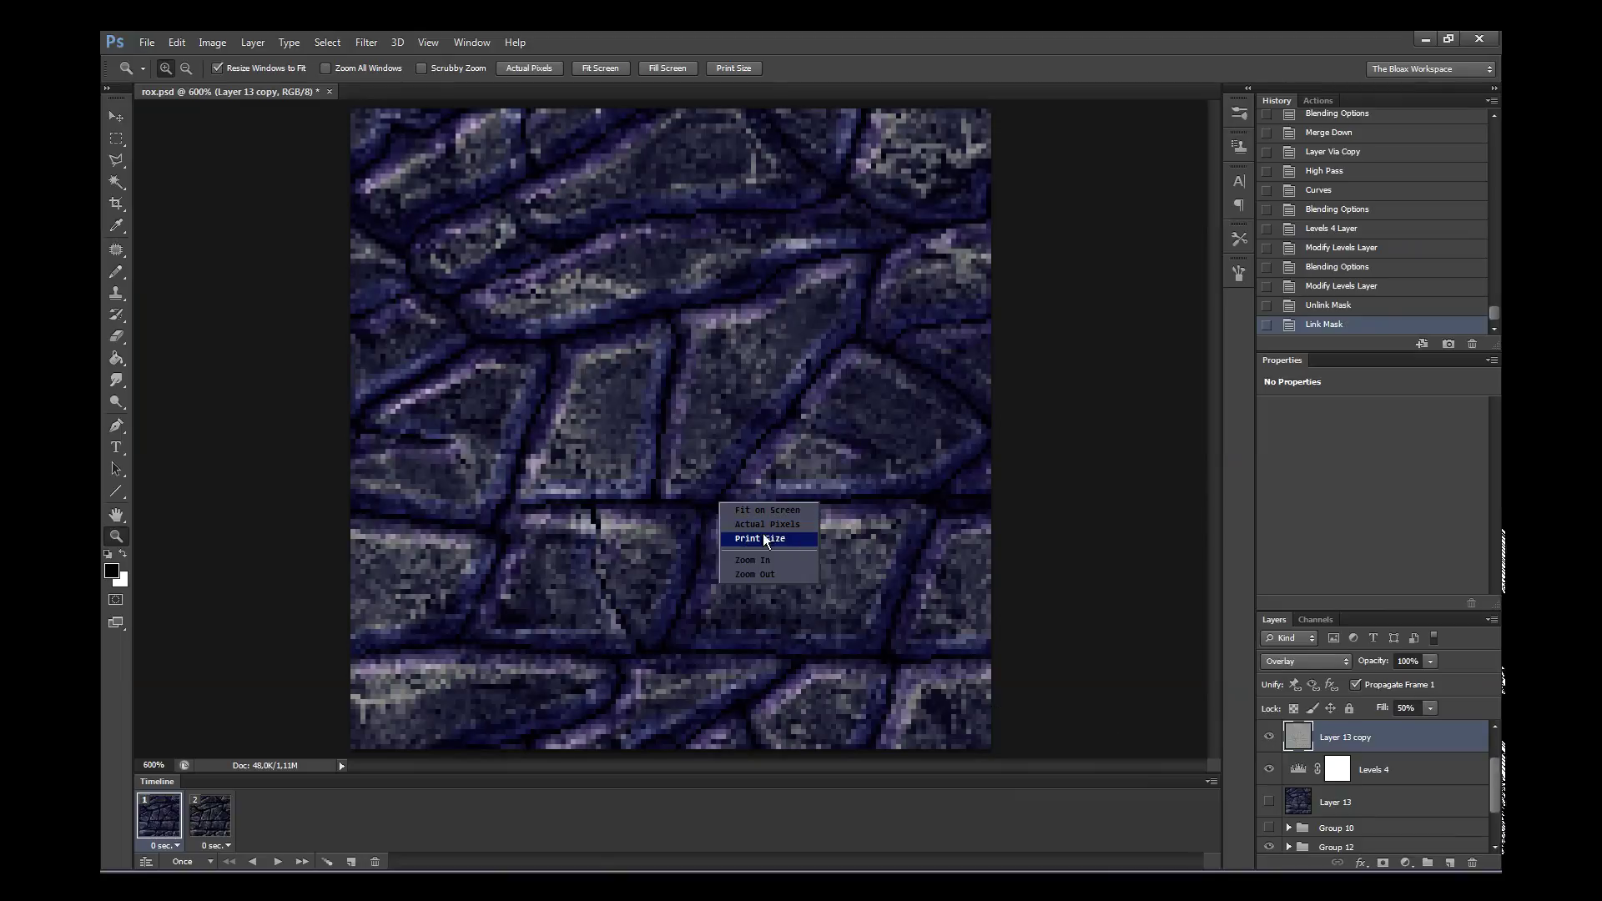
click(763, 534)
click(728, 474)
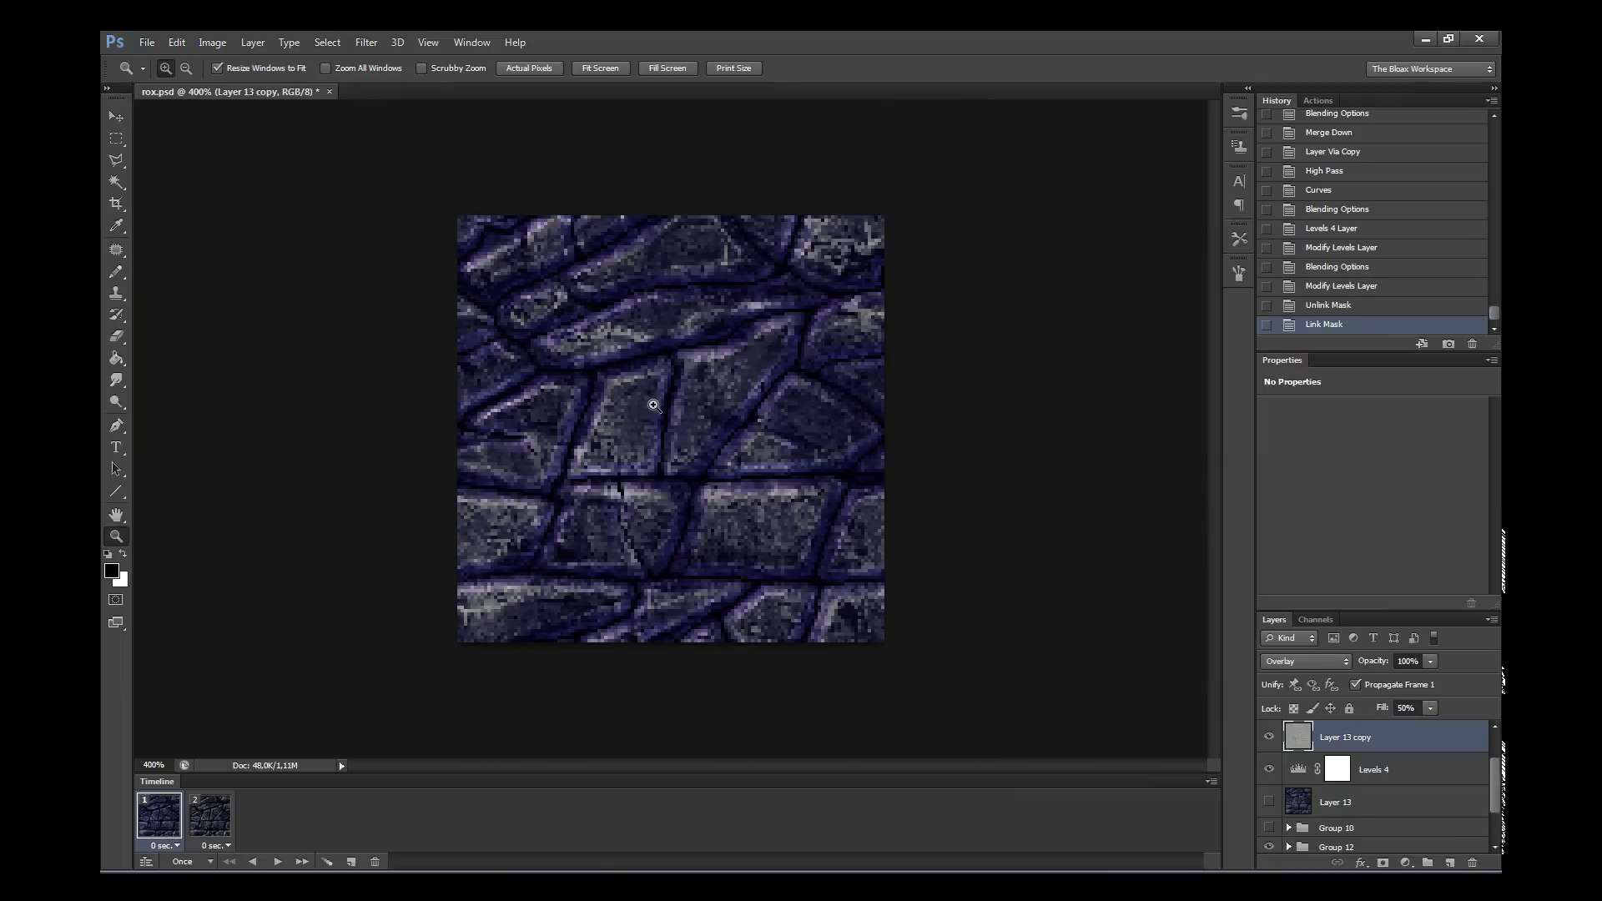
right_click(661, 417)
click(693, 468)
- Hide Layer 13 copy, Levels 4 and Color Balance 5 so the stones turn grey
drag(1269, 753, 1279, 832)
scroll(1285, 797, down, 2)
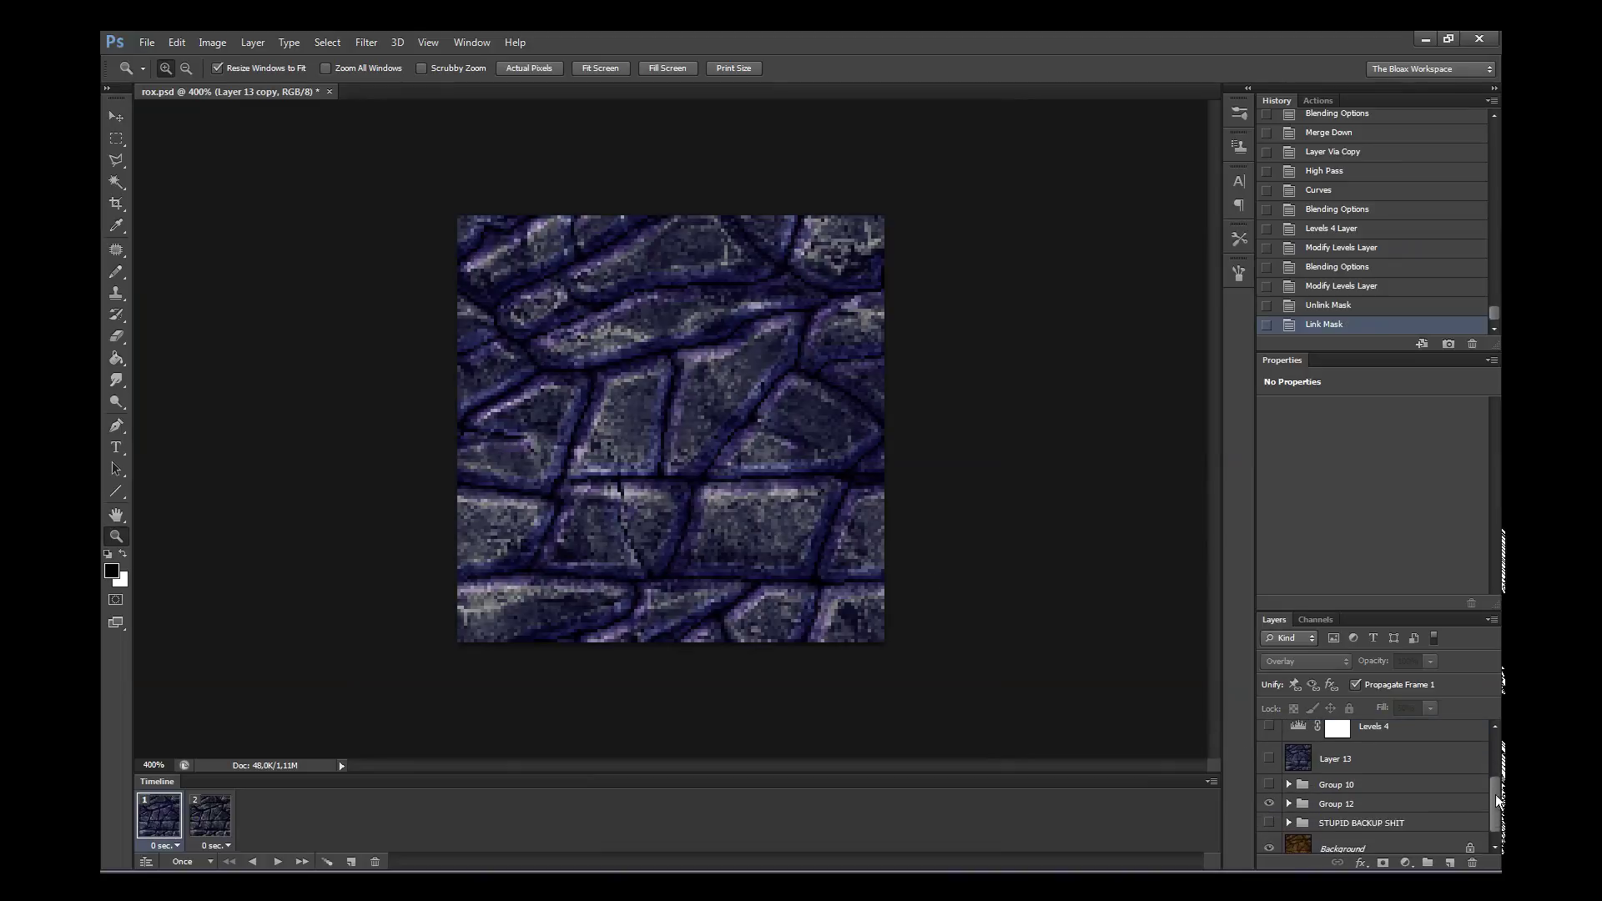
click(1289, 792)
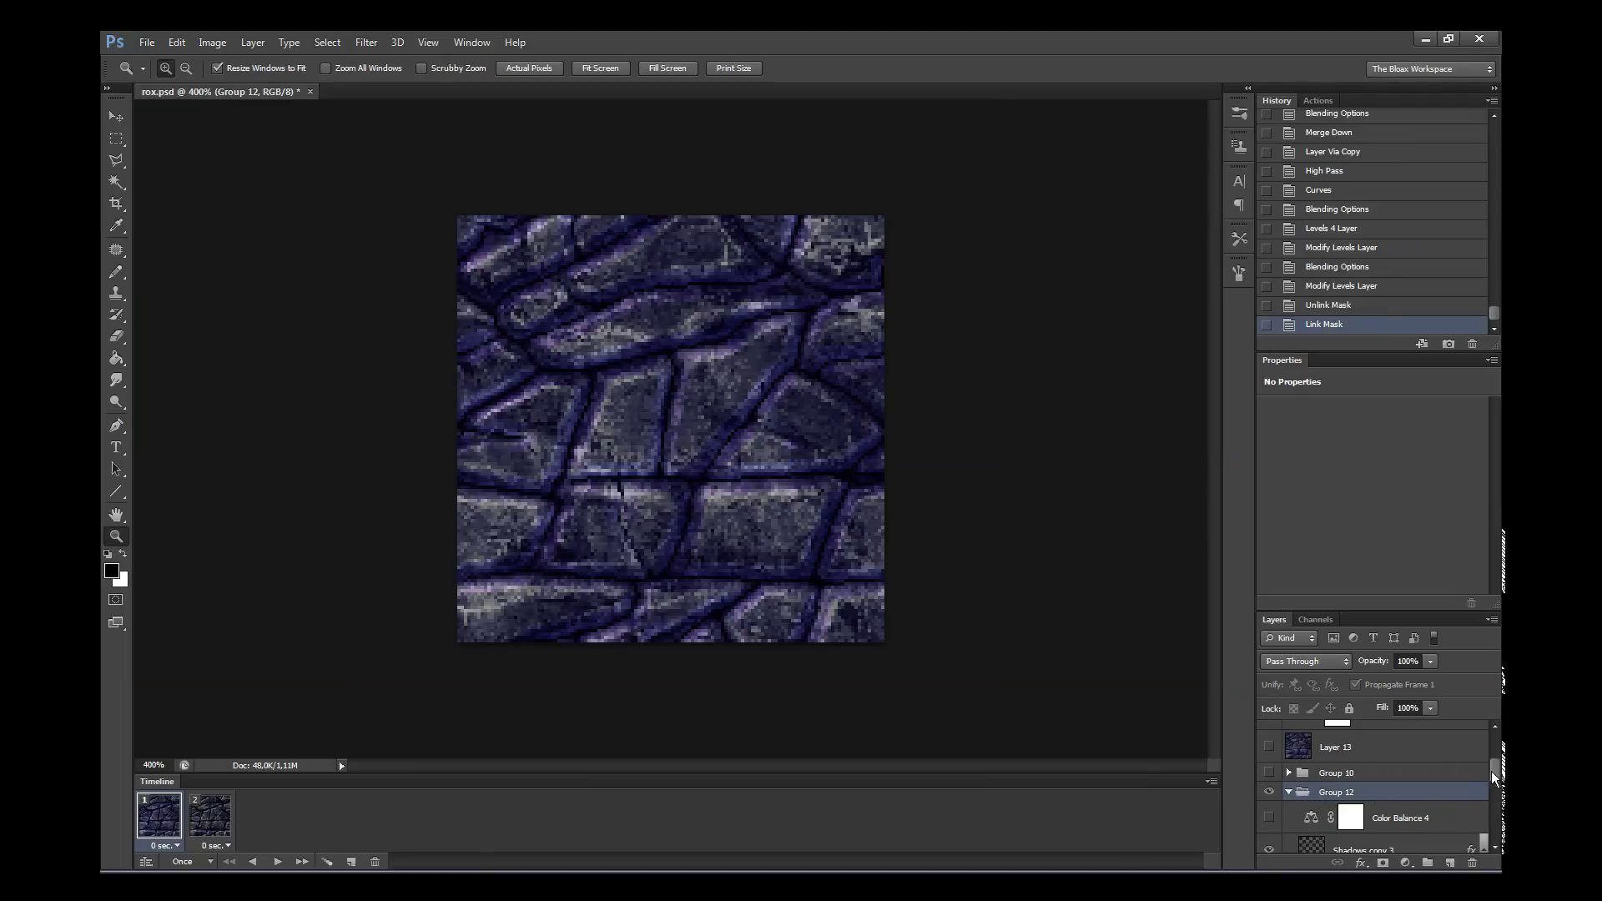
scroll(1390, 807, down, 2)
click(1410, 766)
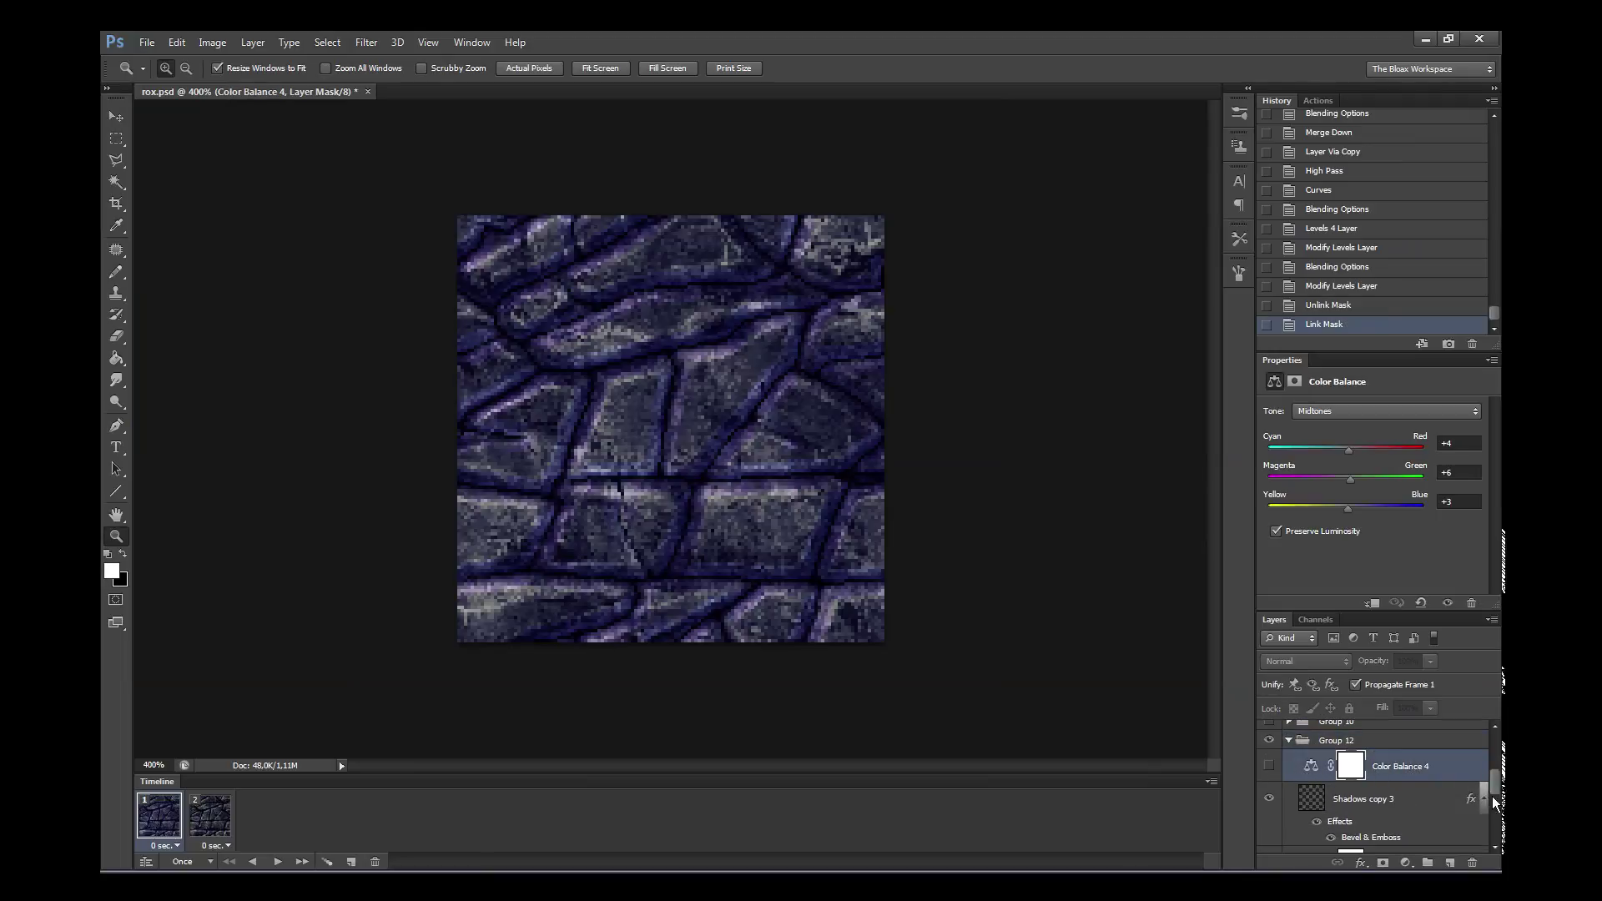
scroll(1419, 801, down, 2)
scroll(1419, 801, down, 2)
click(1390, 837)
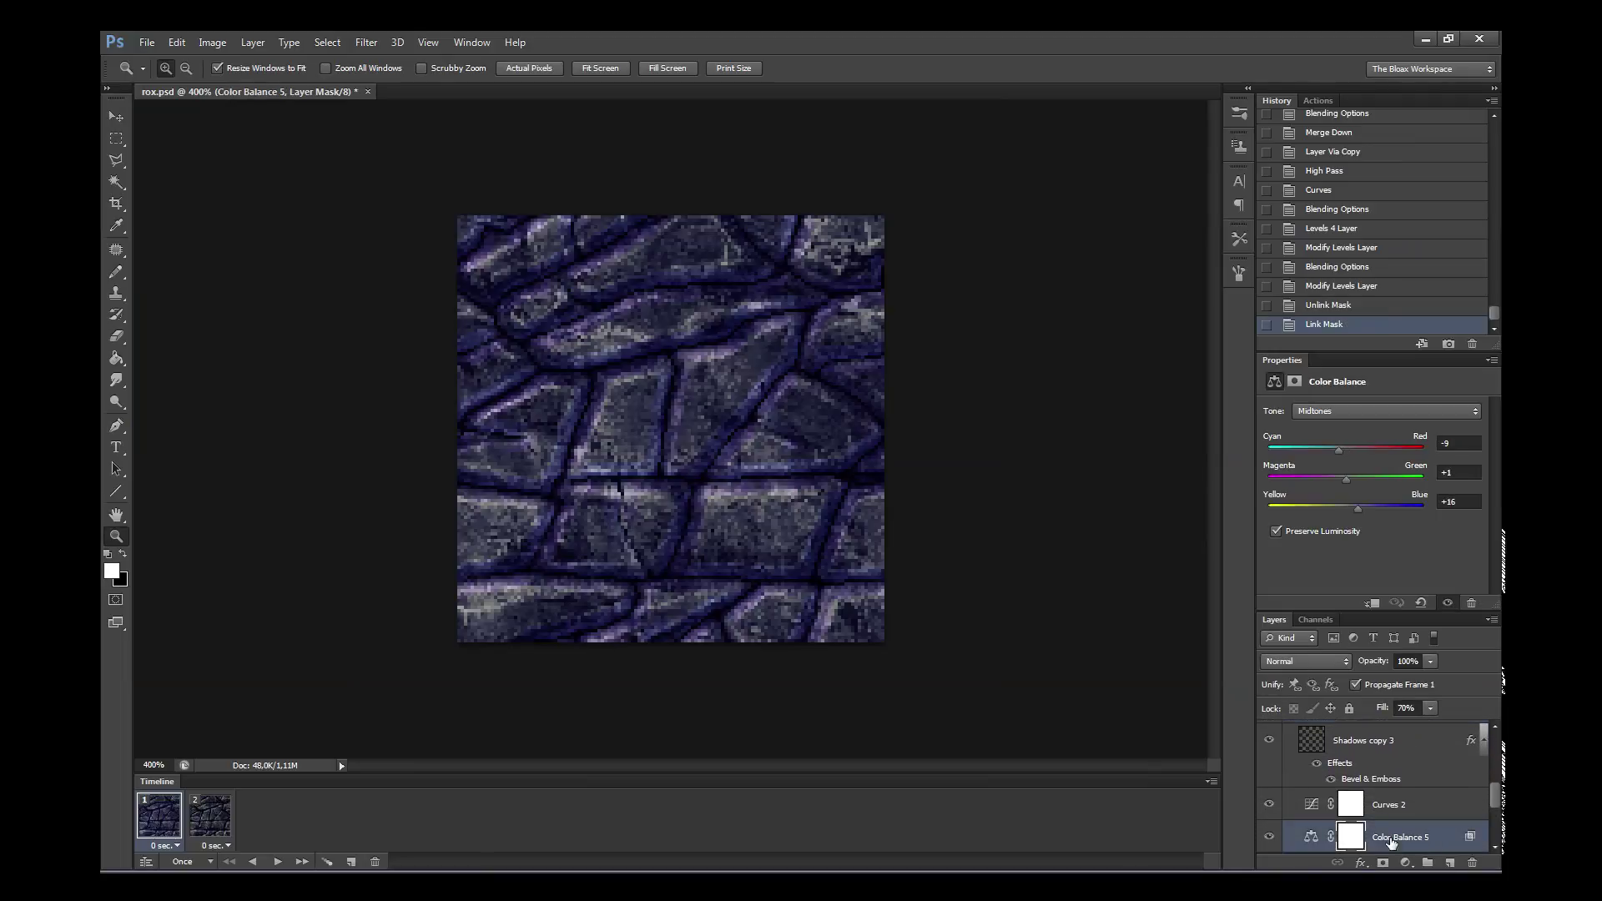
click(1269, 837)
- Open the layer style settings of Shadows copy 3
scroll(1493, 788, up, 1)
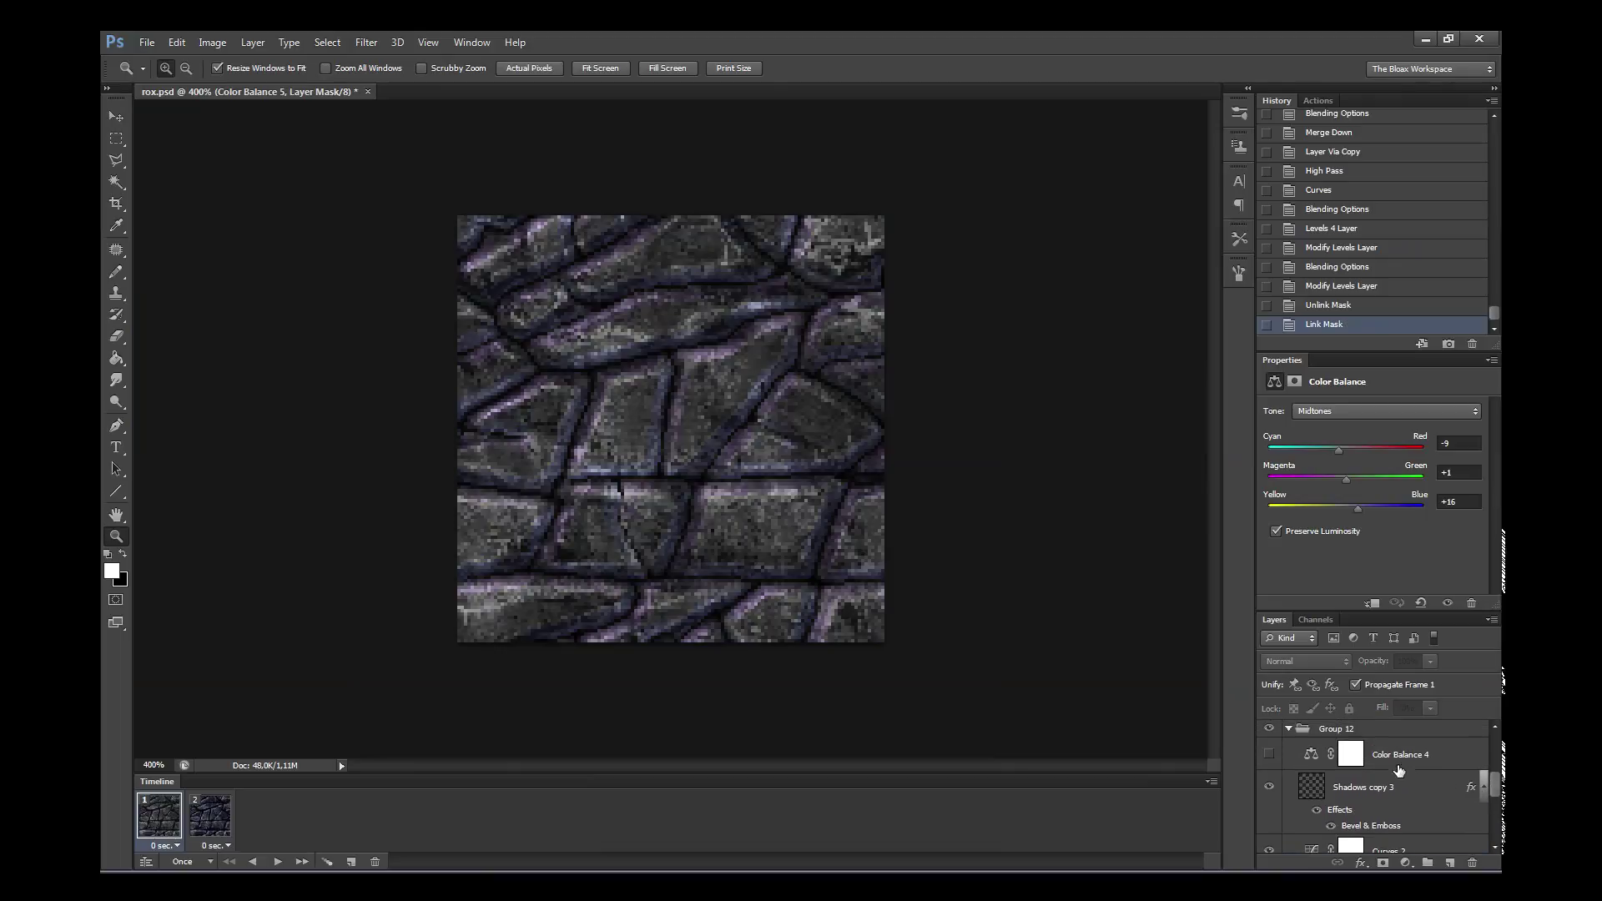
scroll(1489, 792, down, 1)
scroll(1488, 793, down, 1)
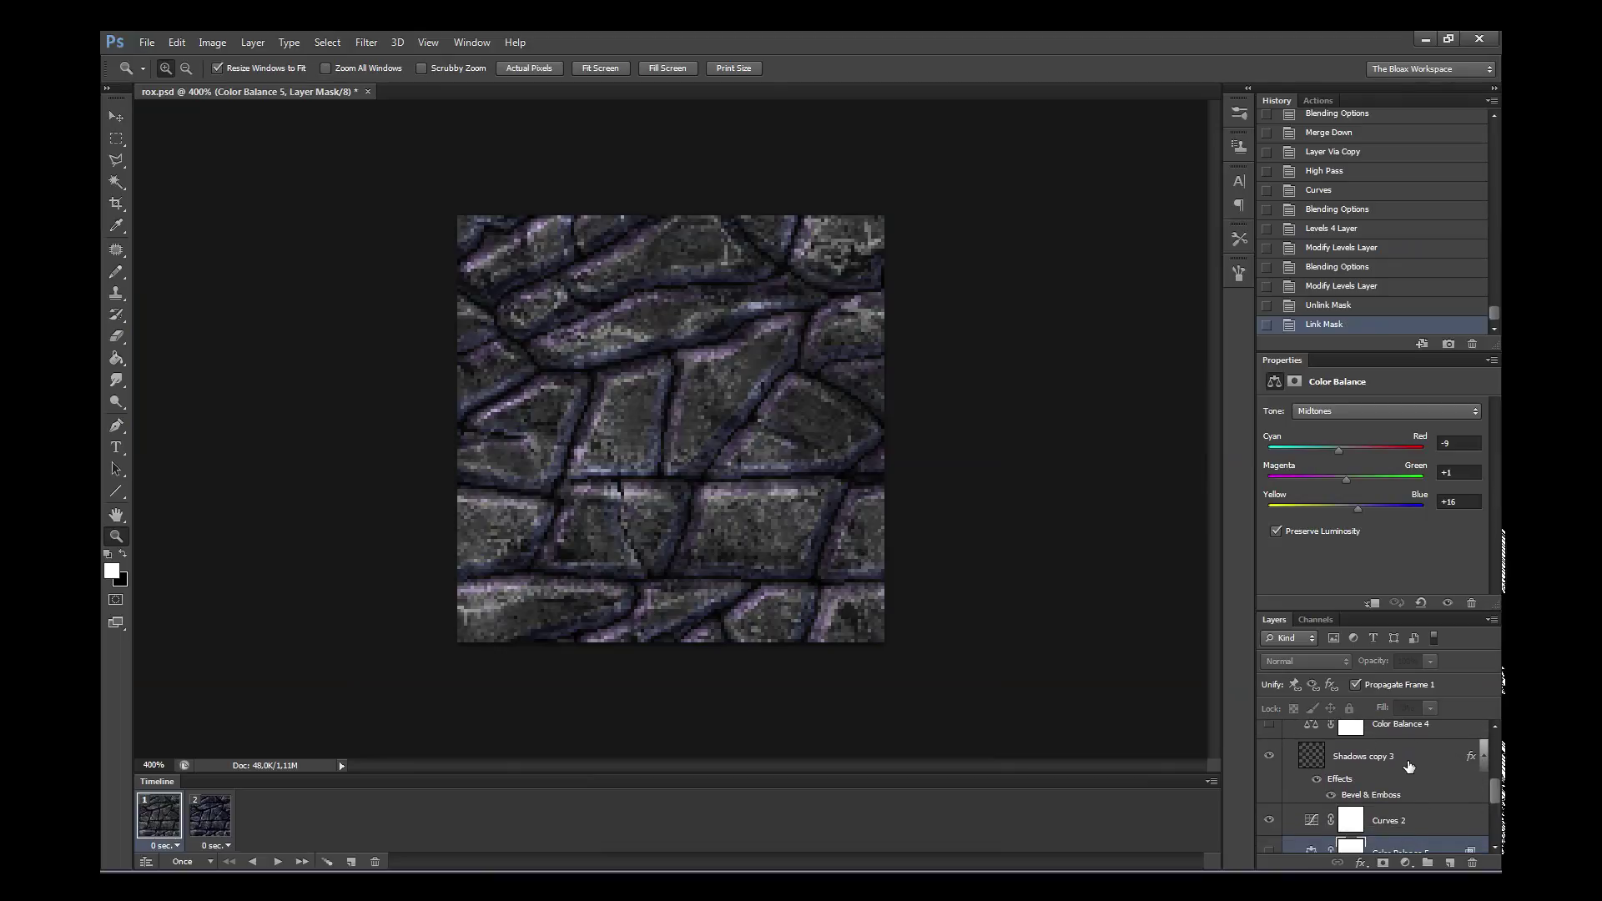
double_click(1410, 763)
- Change the Bevel & Emboss highlight colour to gold e0b054 and apply the style
click(981, 446)
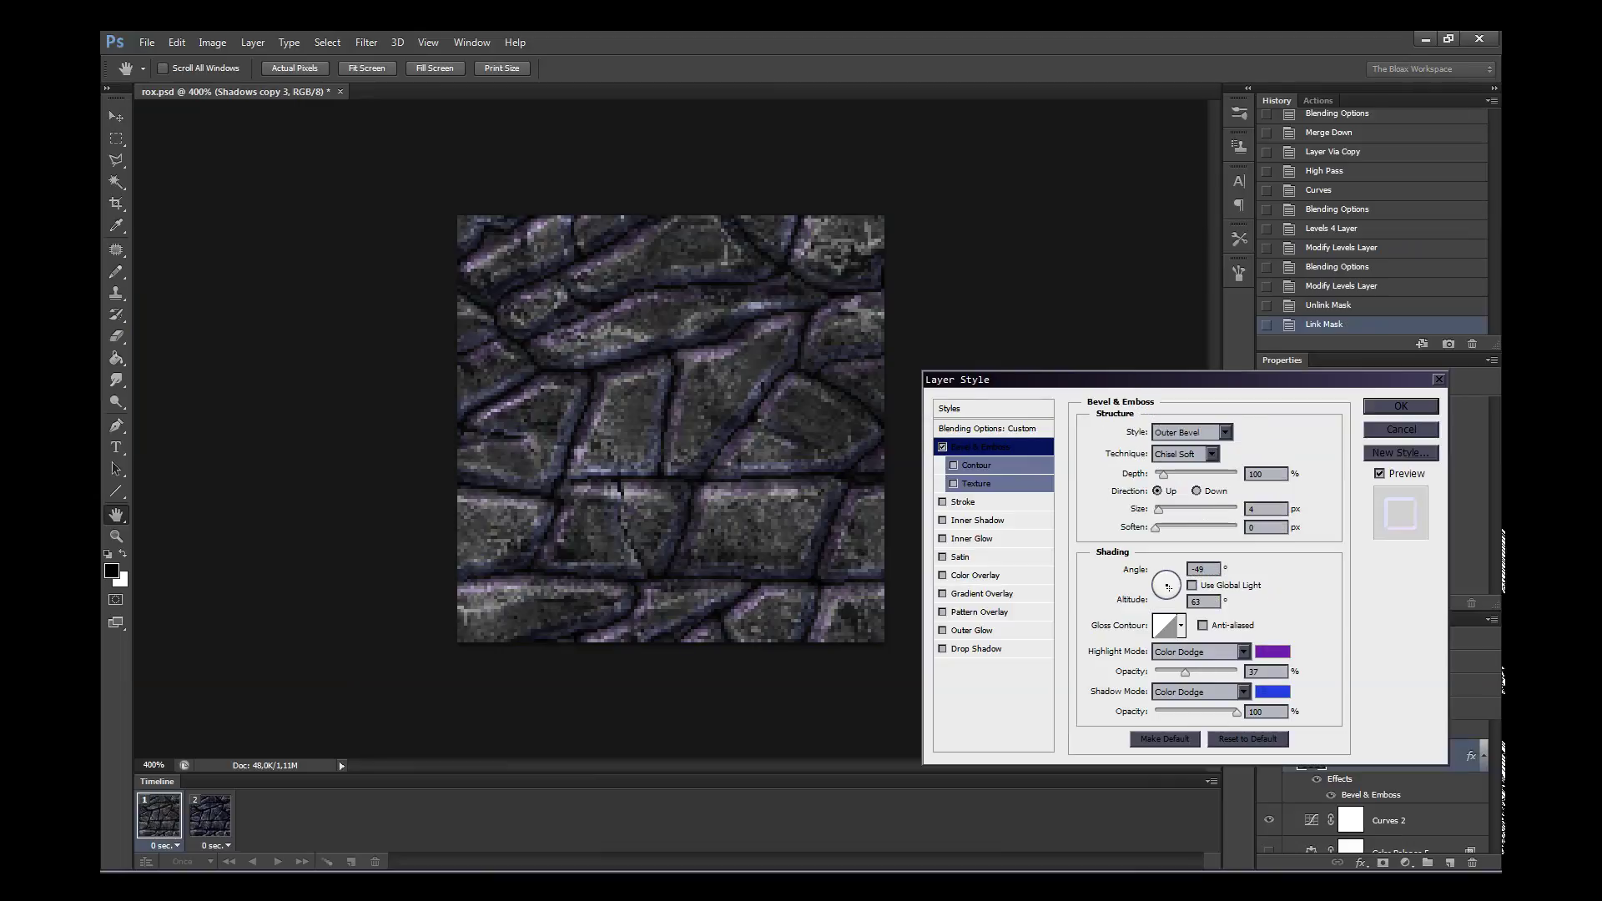
click(1272, 651)
drag(979, 561, 980, 699)
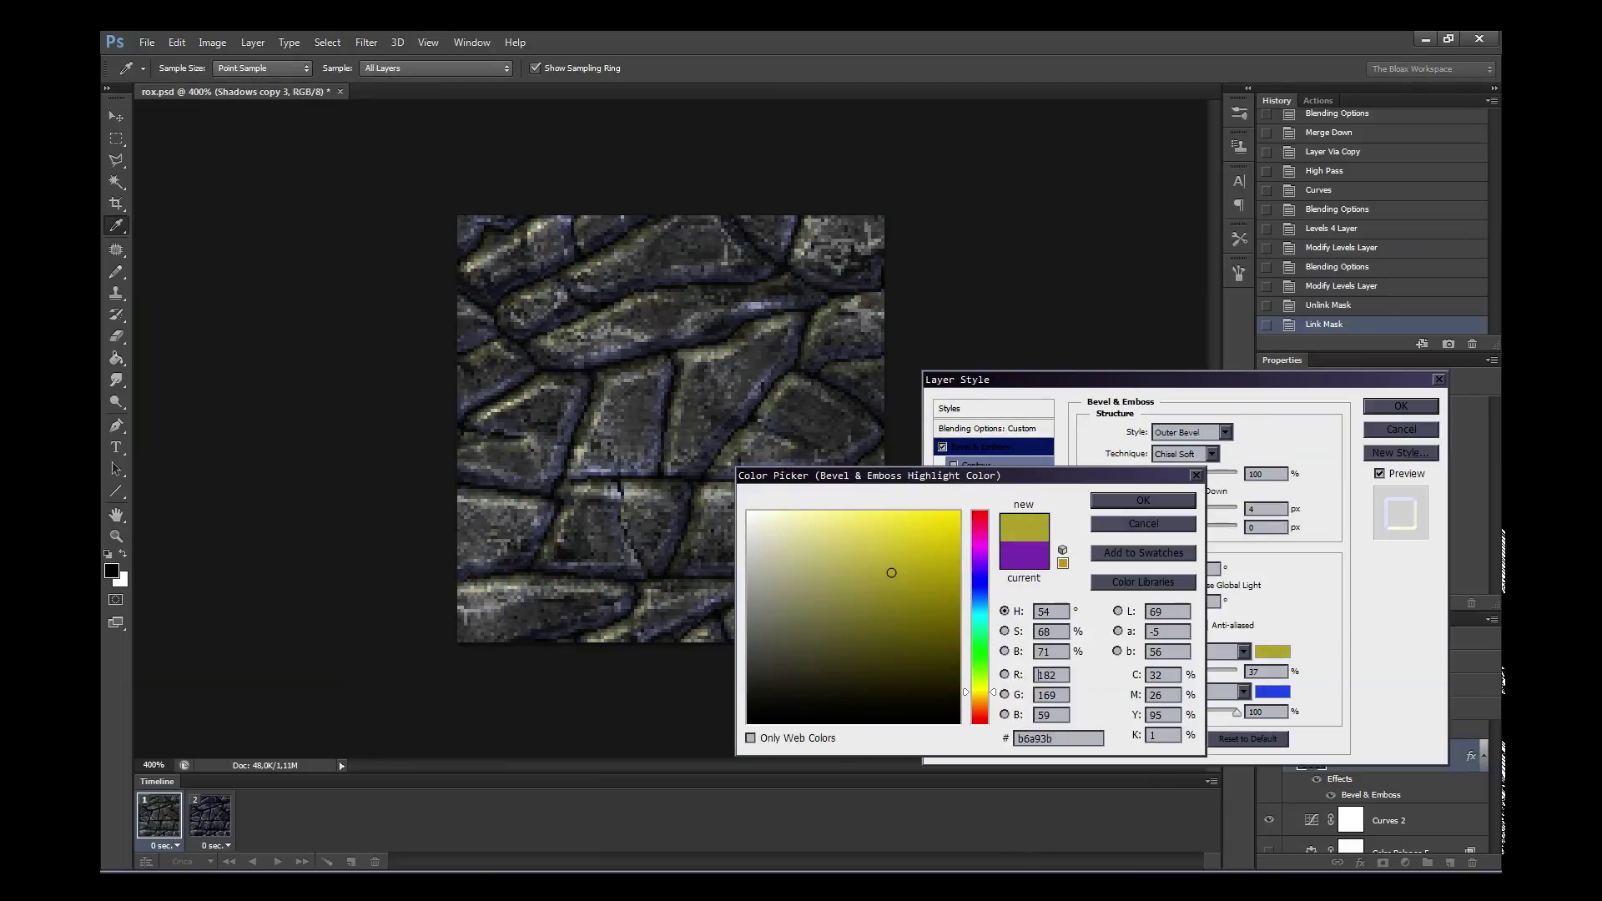
drag(891, 572, 880, 537)
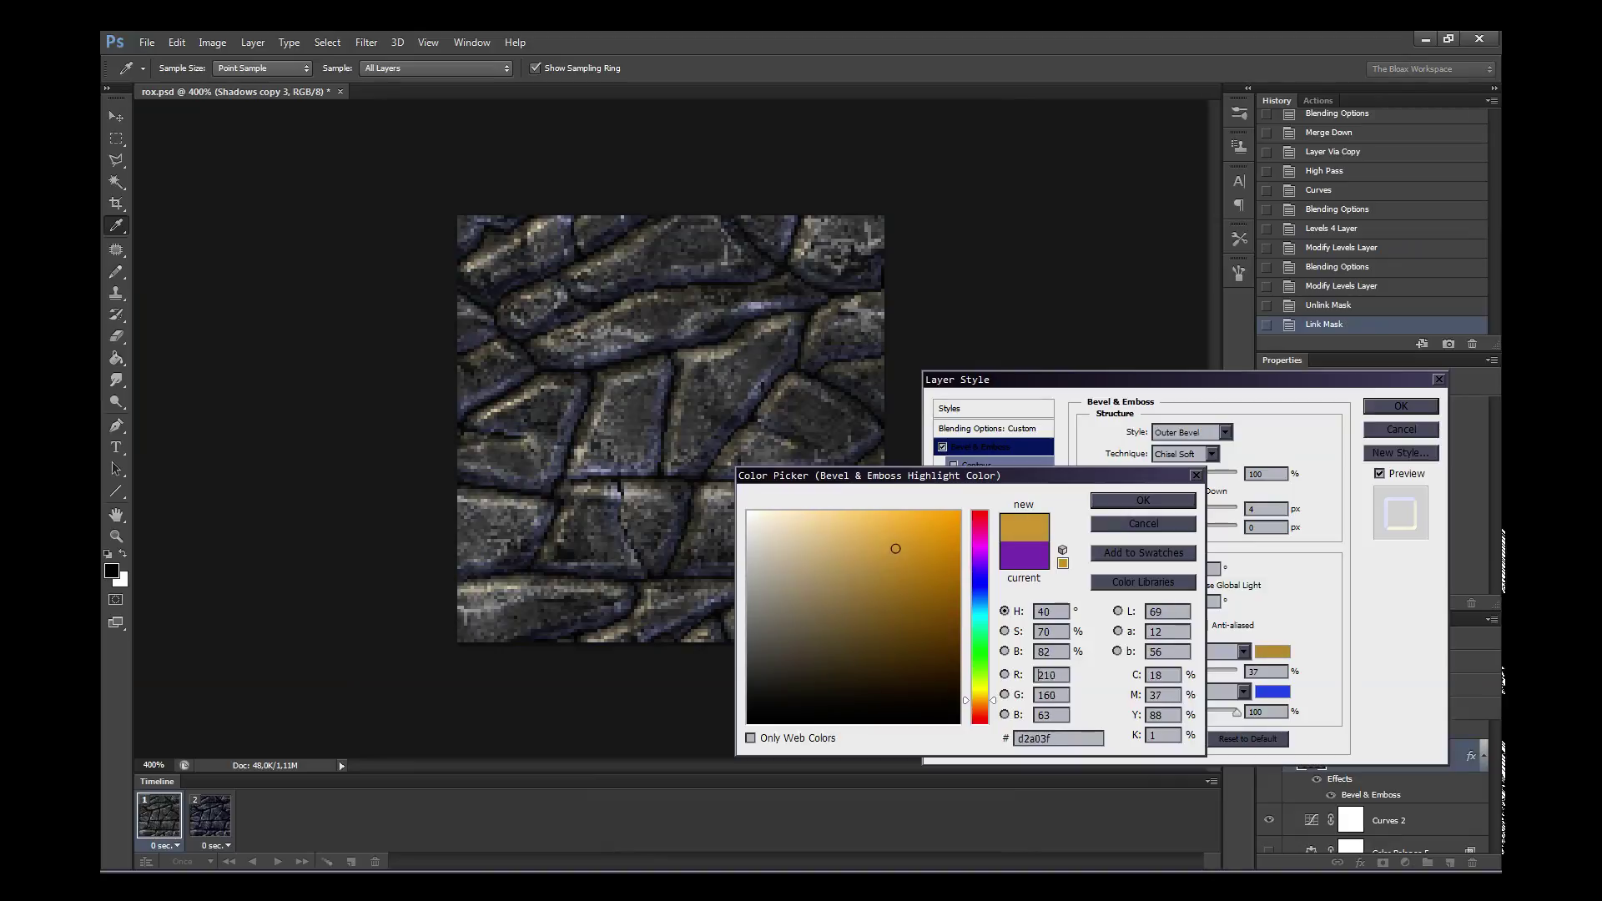
click(1143, 500)
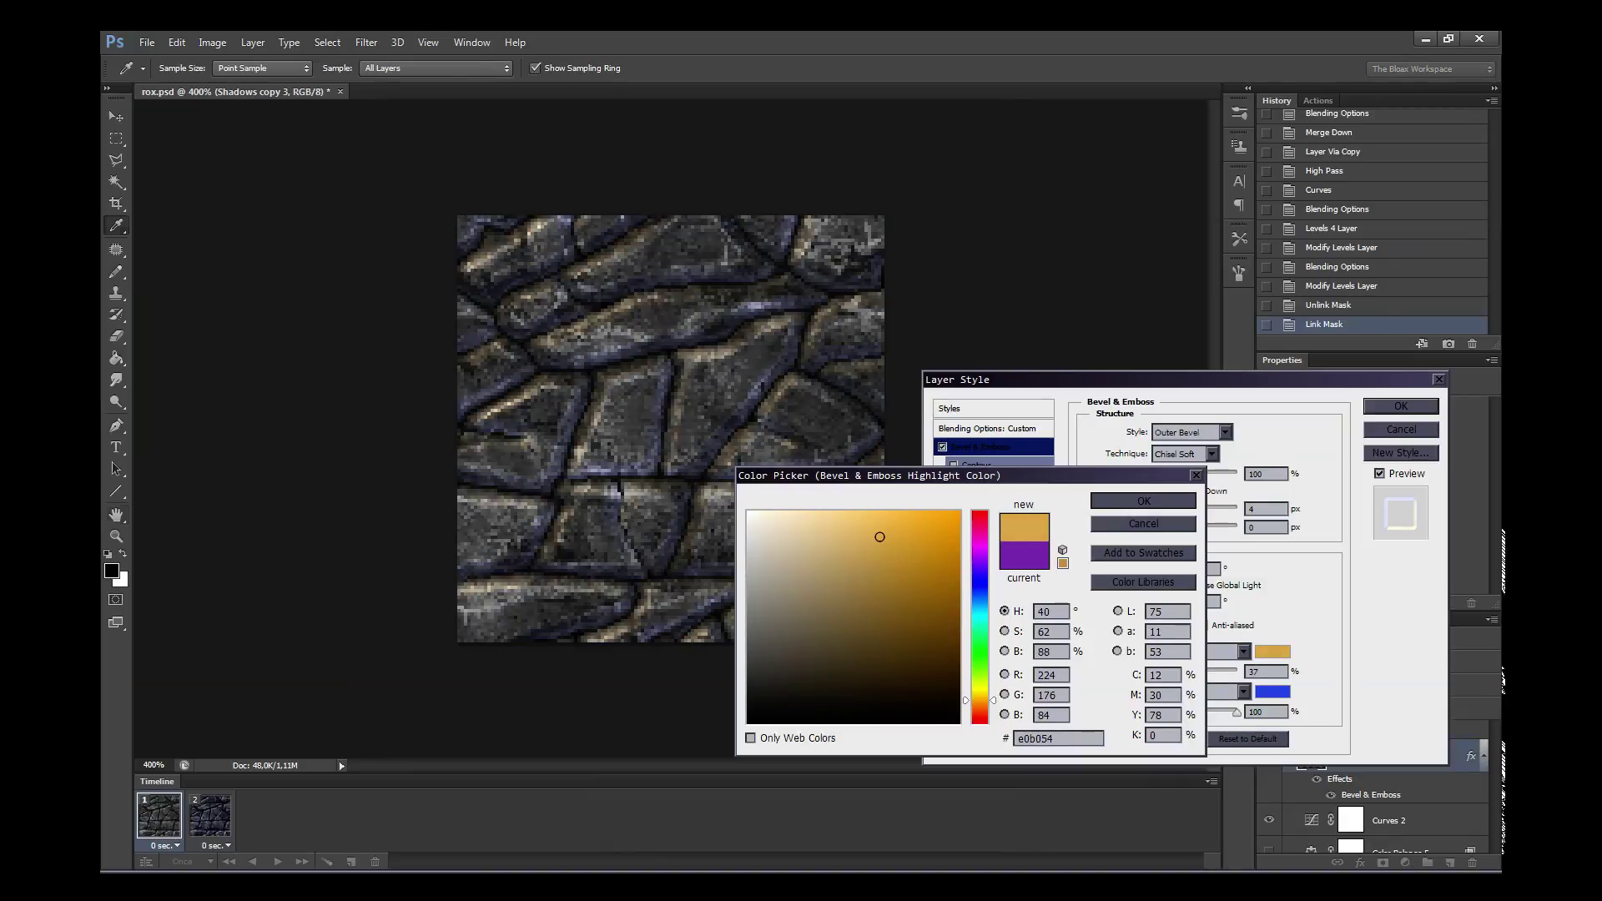
key(Return)
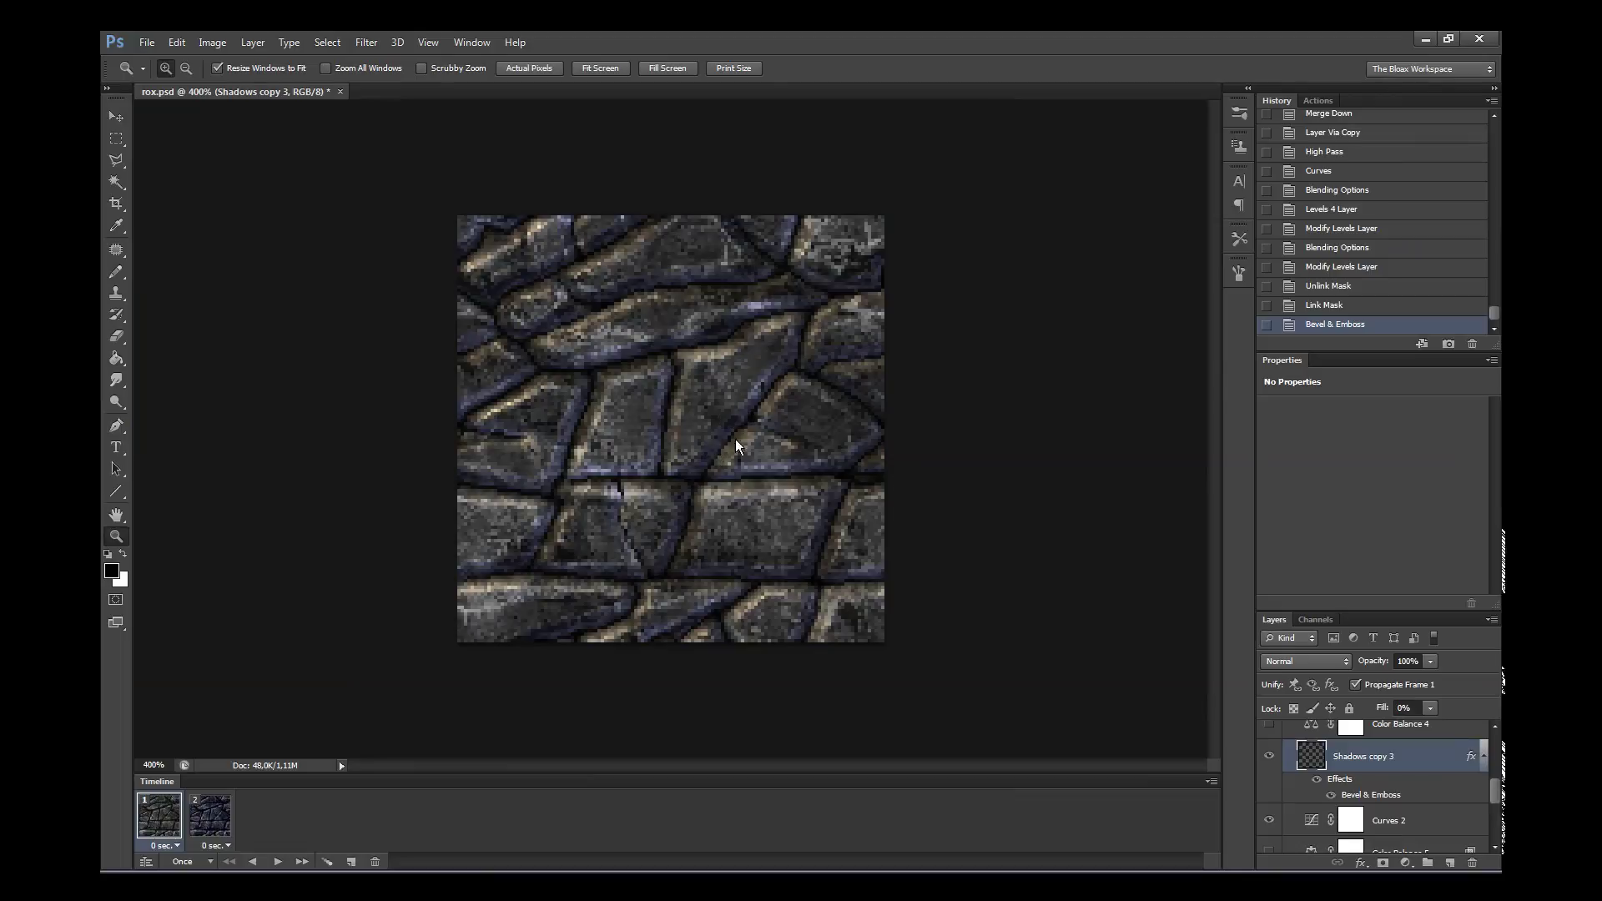
- Zoom to 500% and add a new Layer 14 above Gradient Map 3
key(ctrl+minus)
key(ctrl+minus)
key(ctrl+minus)
key(ctrl+plus)
key(ctrl+plus)
key(ctrl+plus)
key(ctrl+plus)
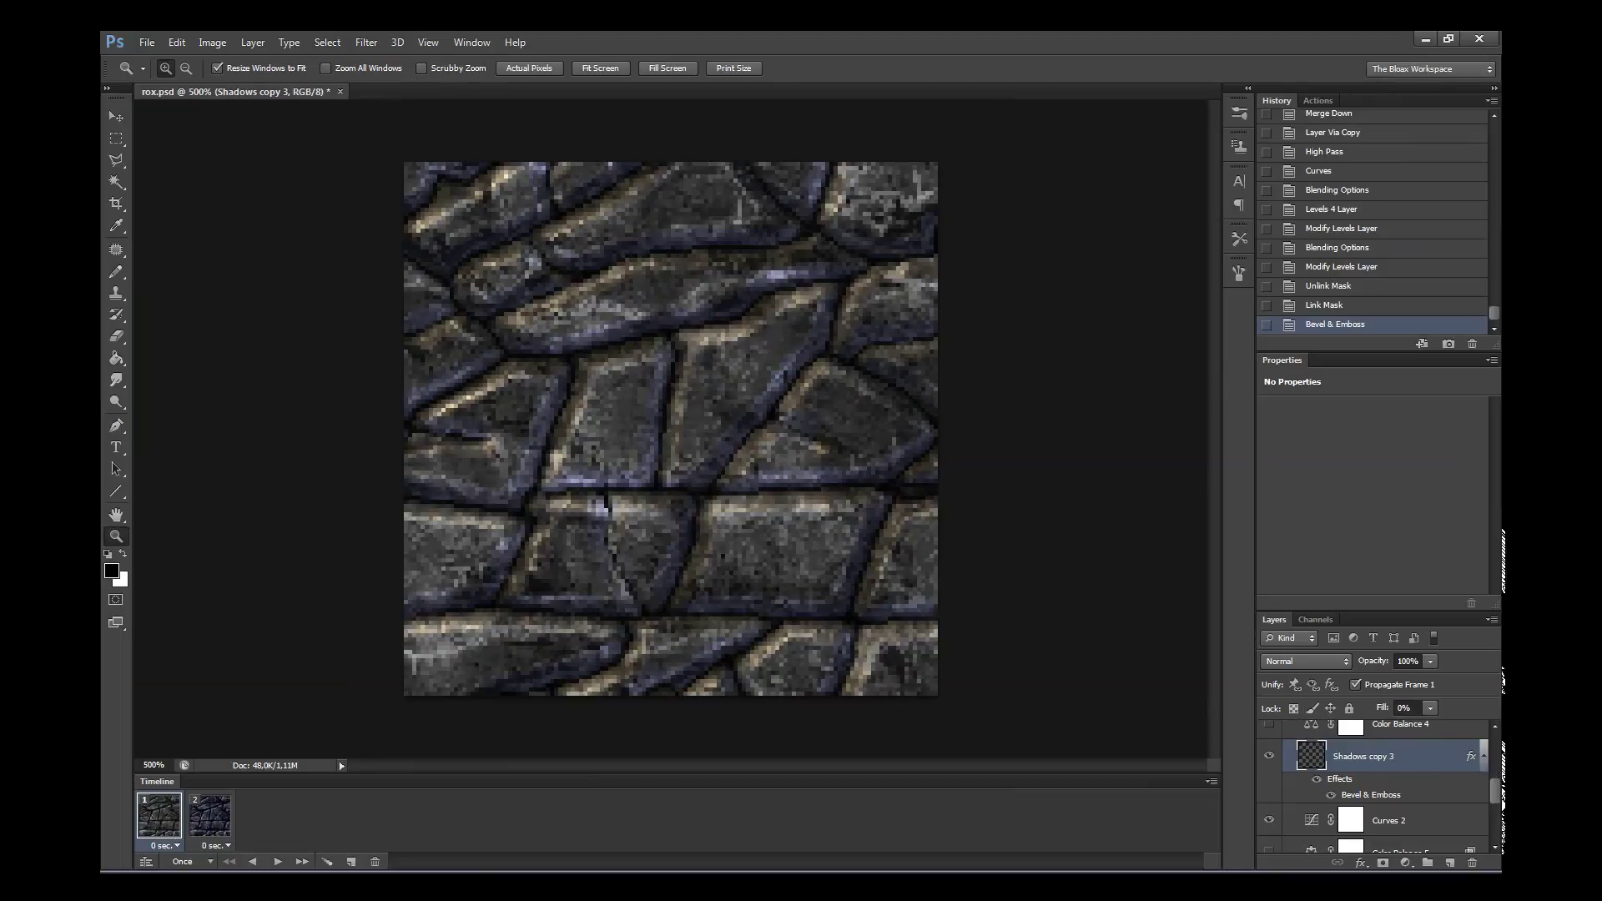
scroll(1299, 837, up, 5)
click(1385, 737)
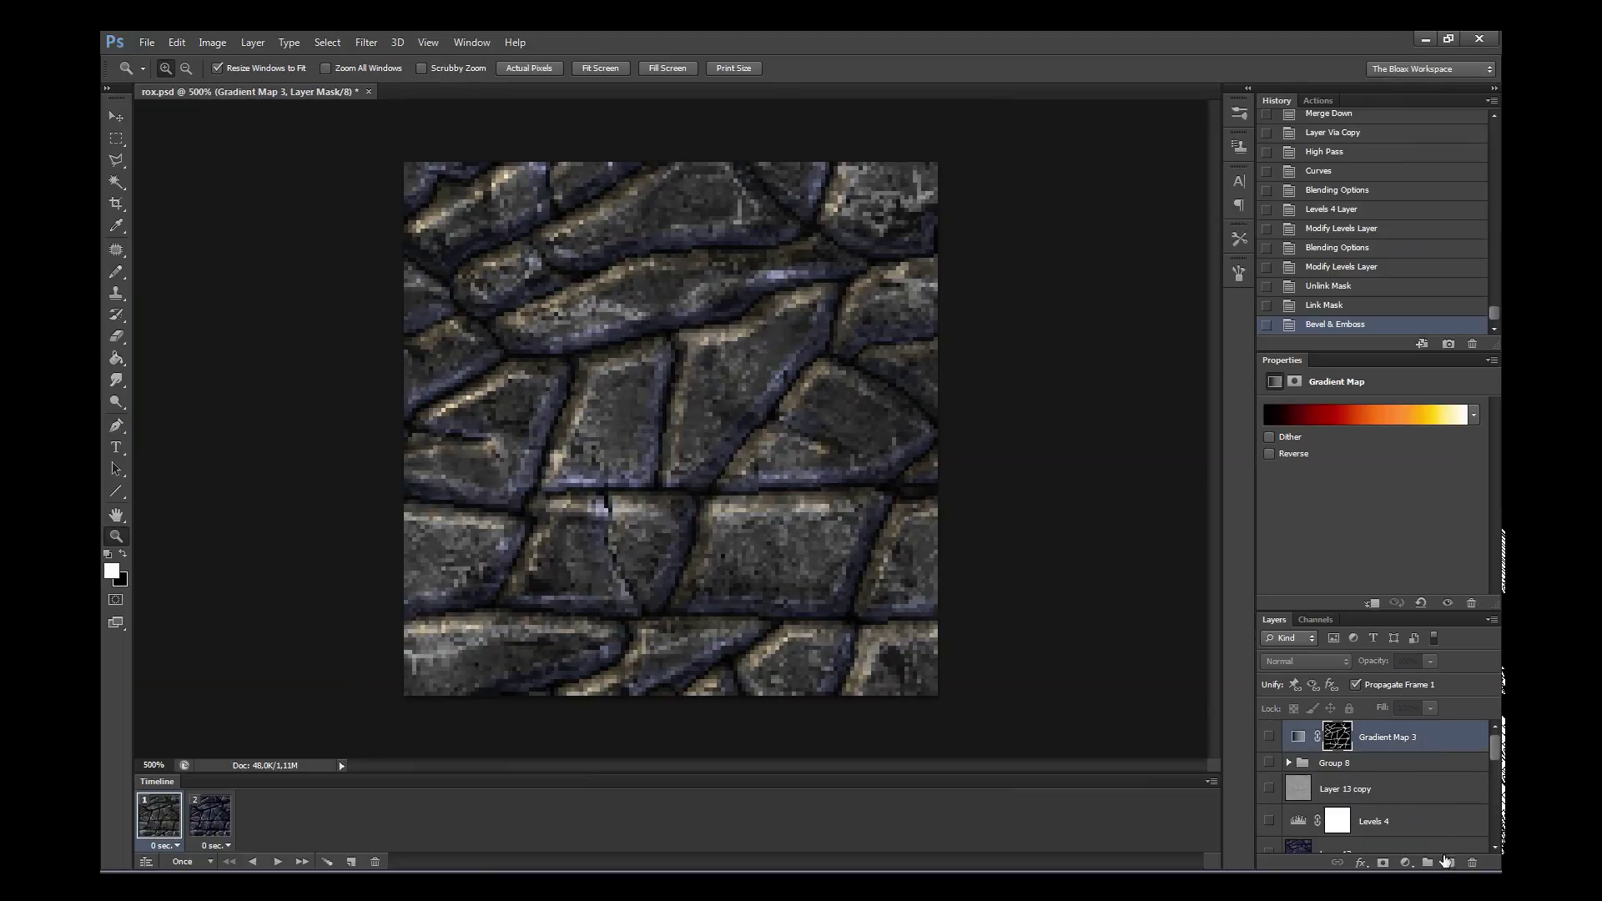
click(1447, 862)
- Try stamping a merged visible copy into Layer 14, undoing the earlier attempts
key(ctrl+shift+alt+e)
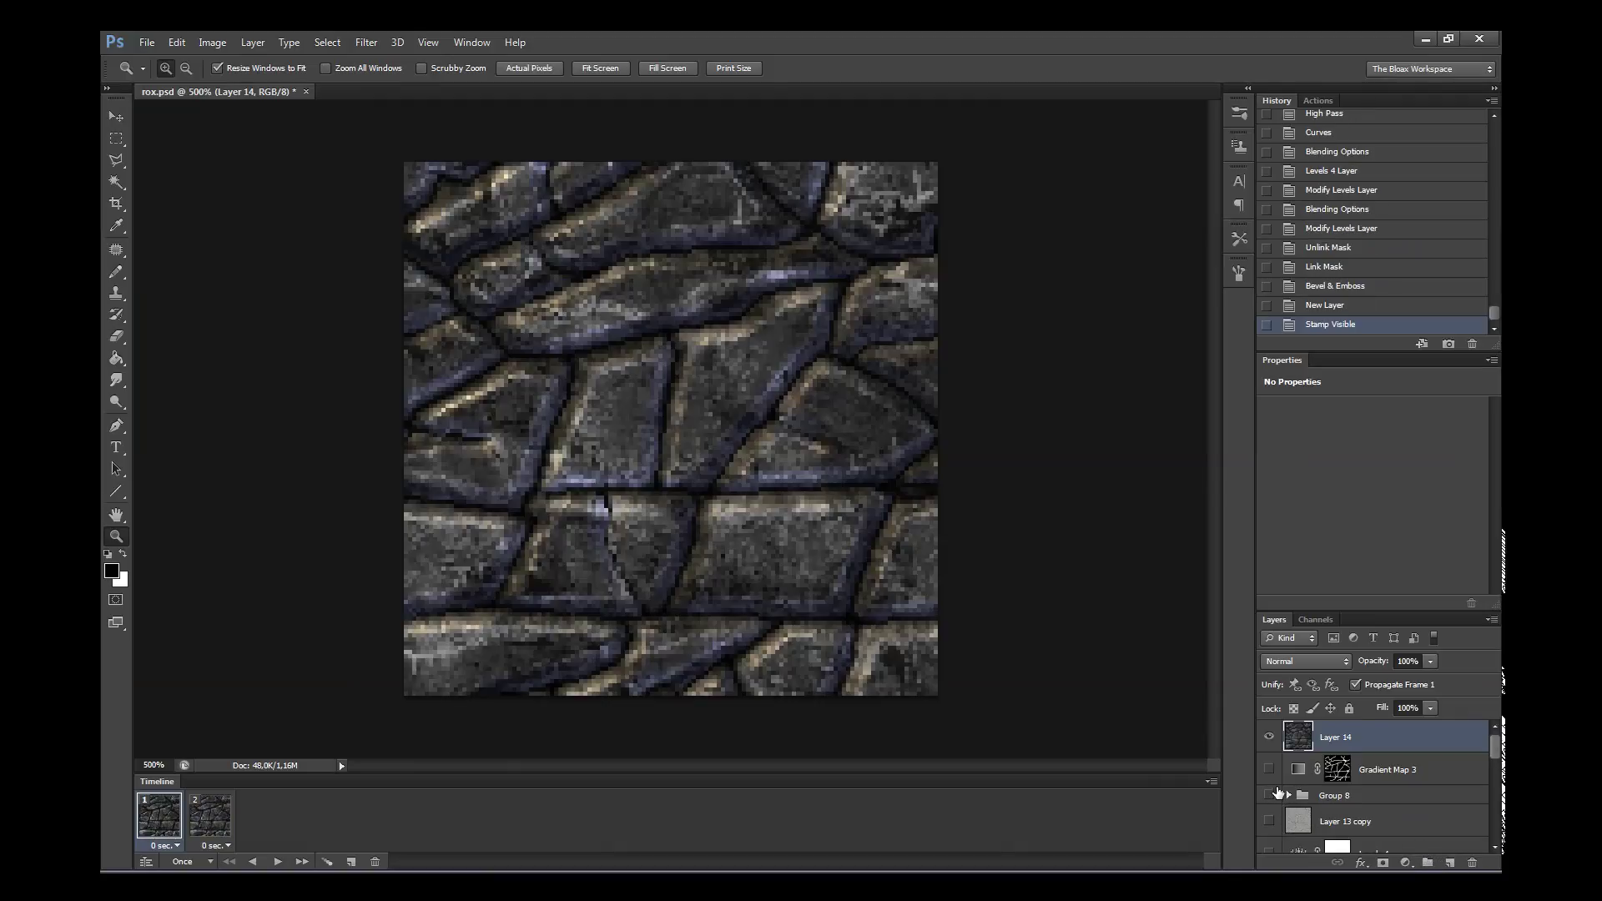
key(ctrl+z)
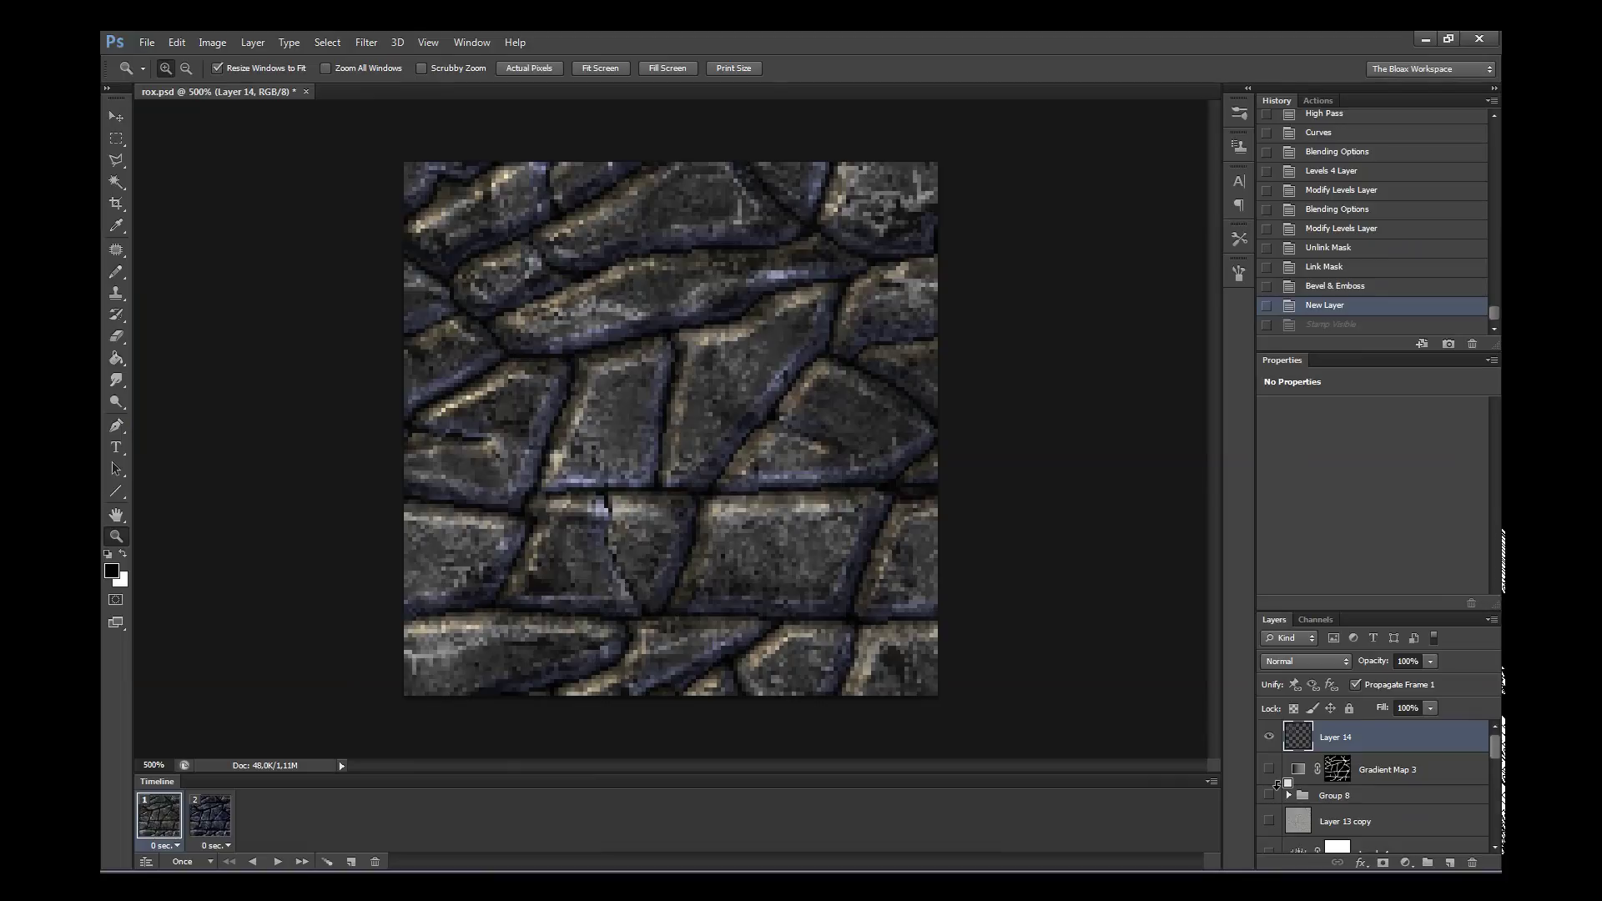
key(ctrl+z)
key(ctrl+z)
key(ctrl+z)
key(ctrl+alt+a)
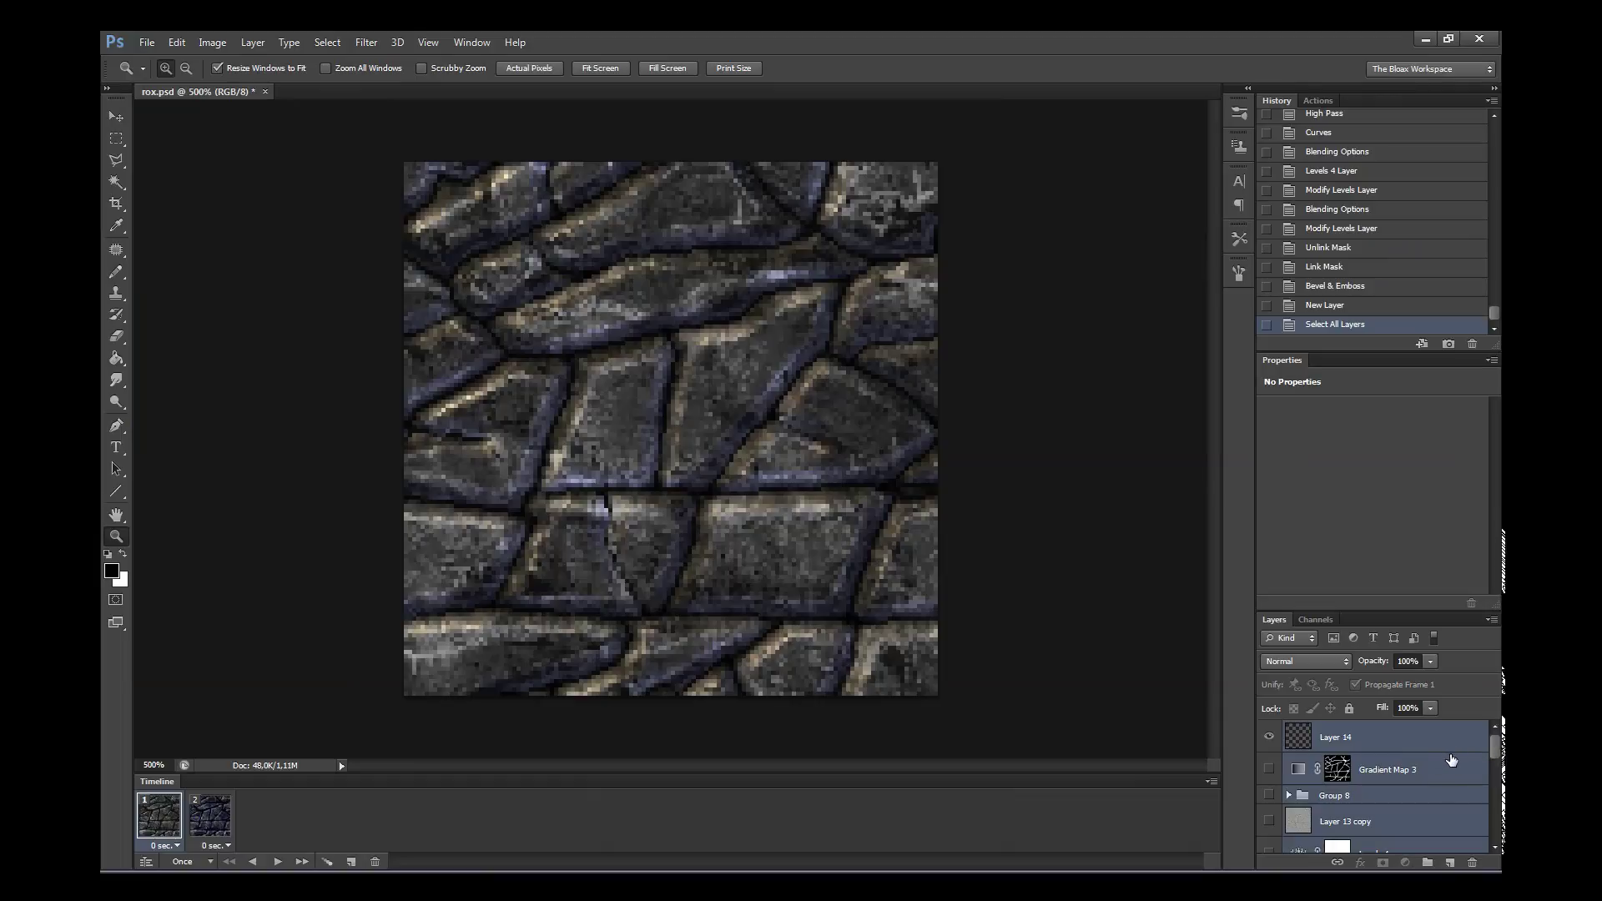
click(1442, 749)
key(ctrl+z)
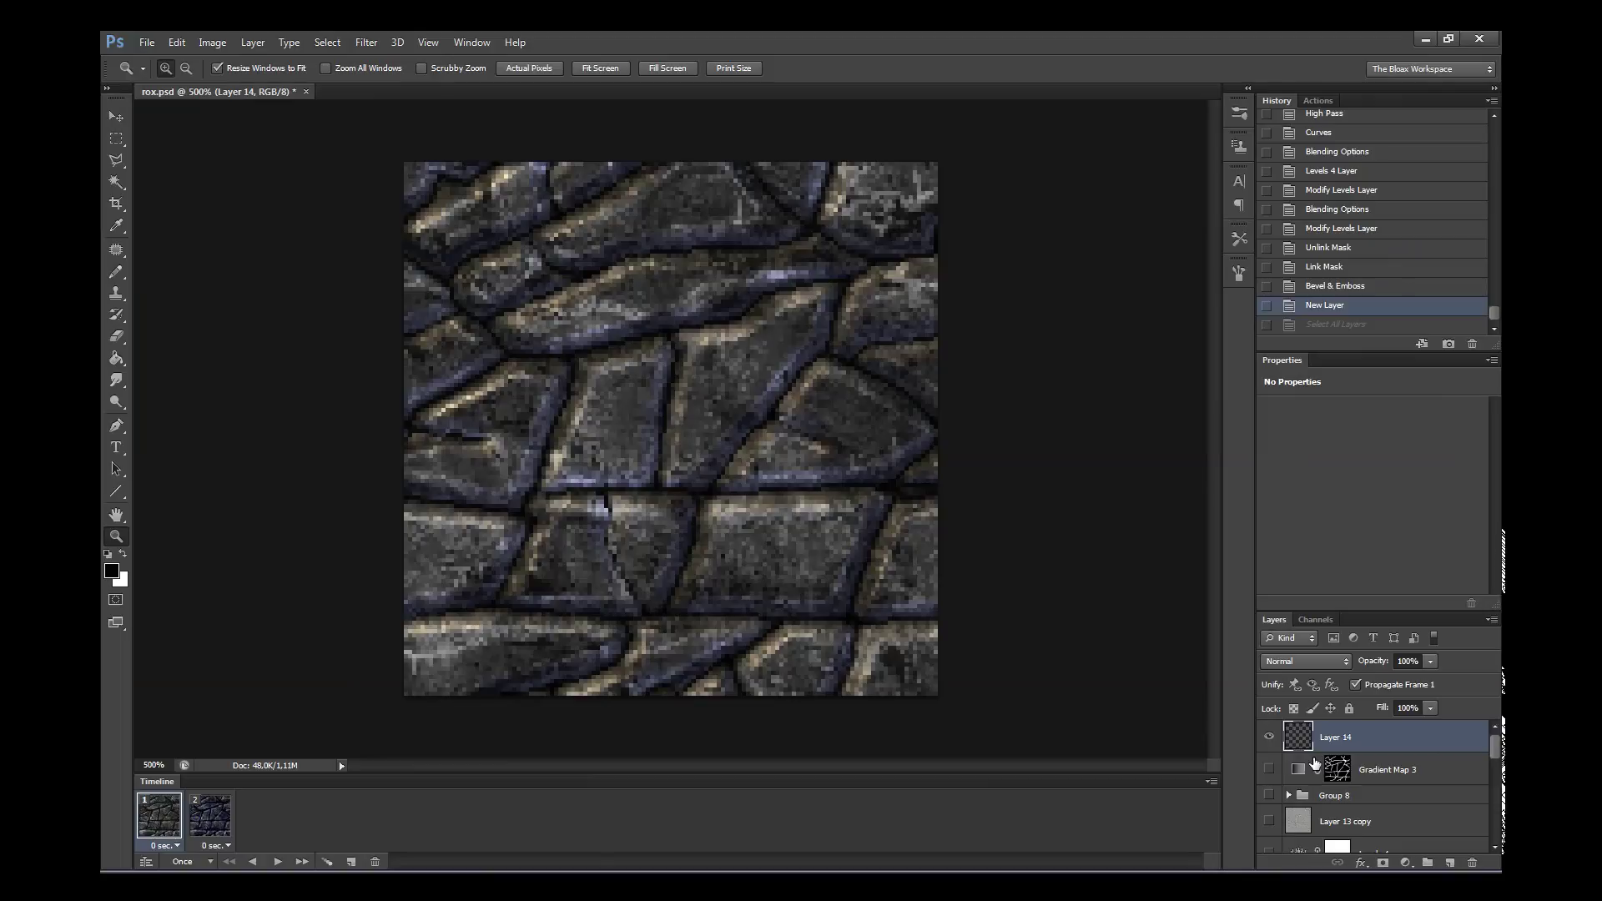
key(ctrl+shift+alt+e)
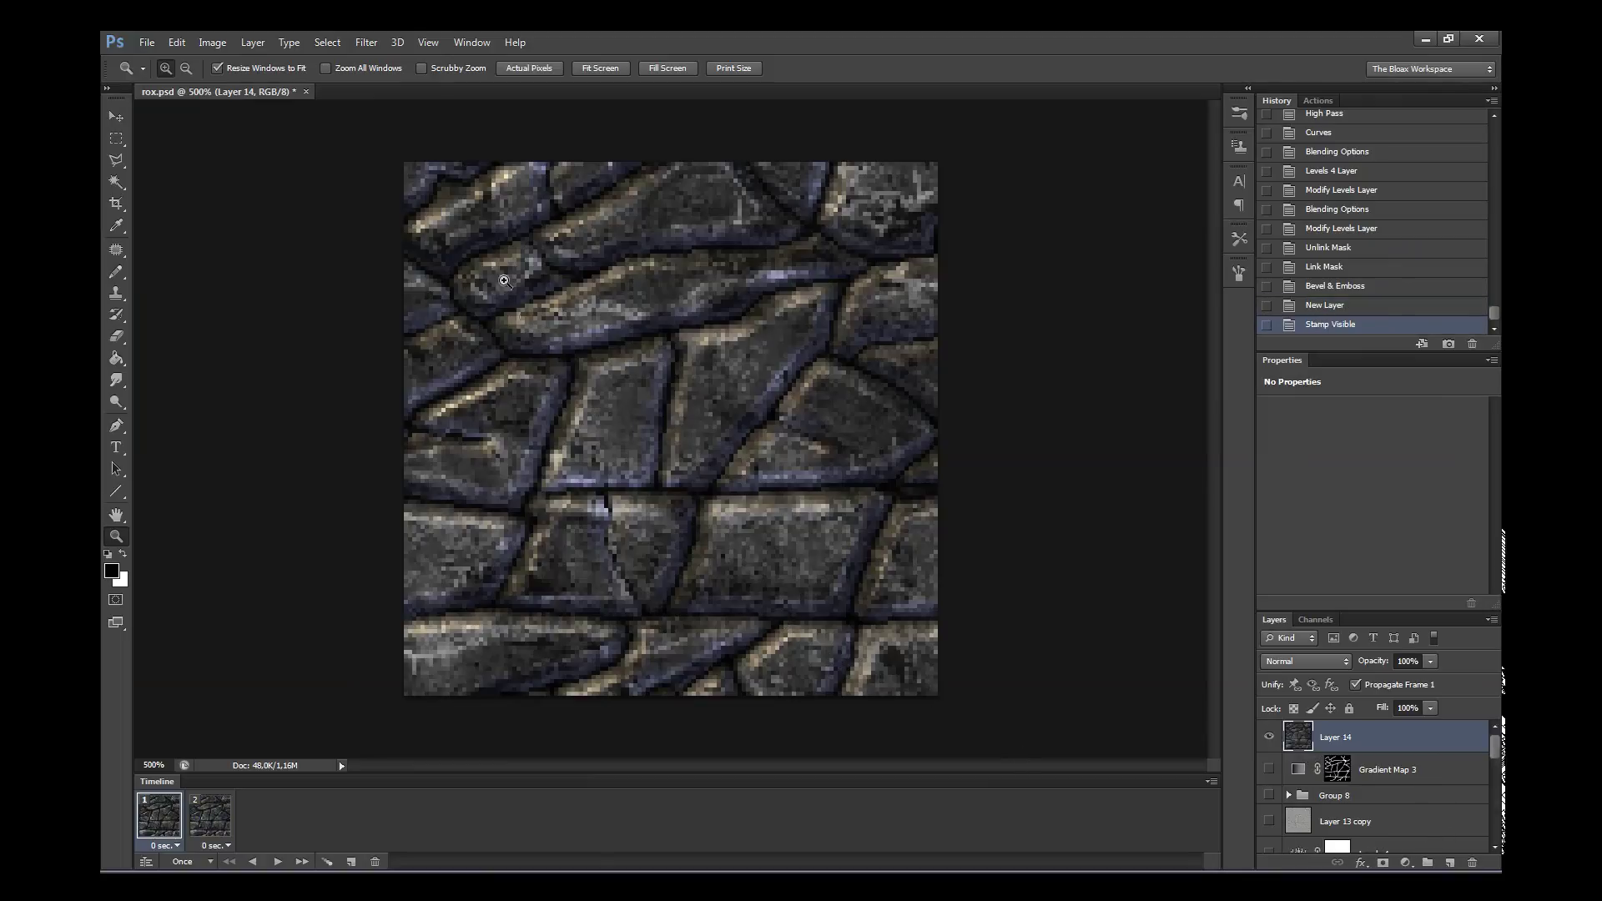
- Stamp more merged copies at 600%, then revert History to the empty Layer 14 state
click(263, 40)
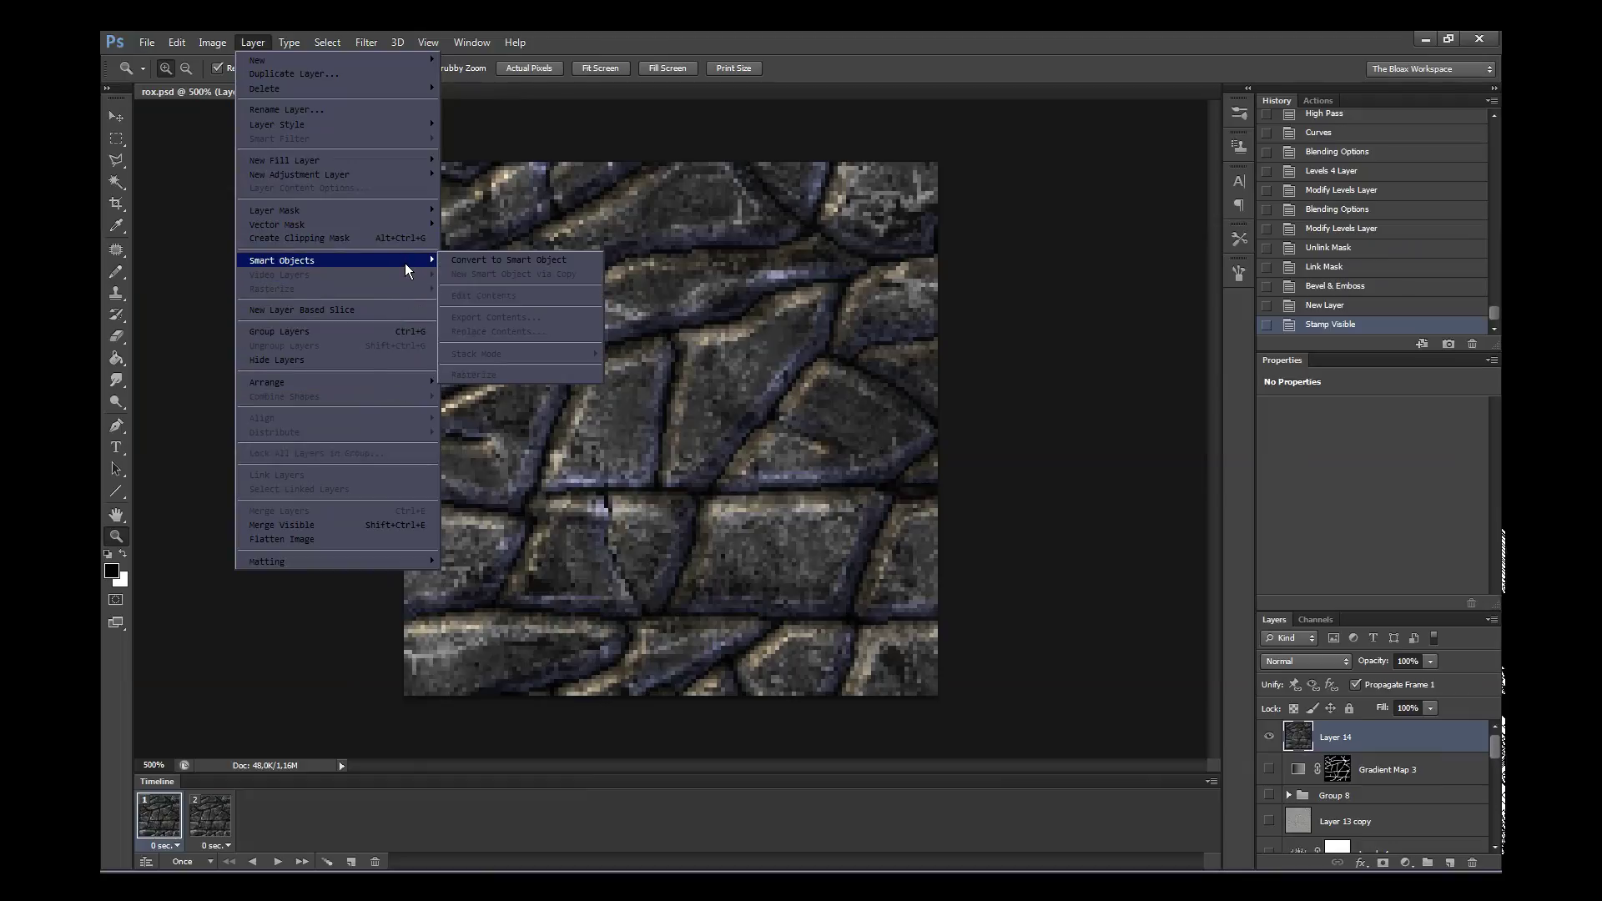
mouse_move(335, 210)
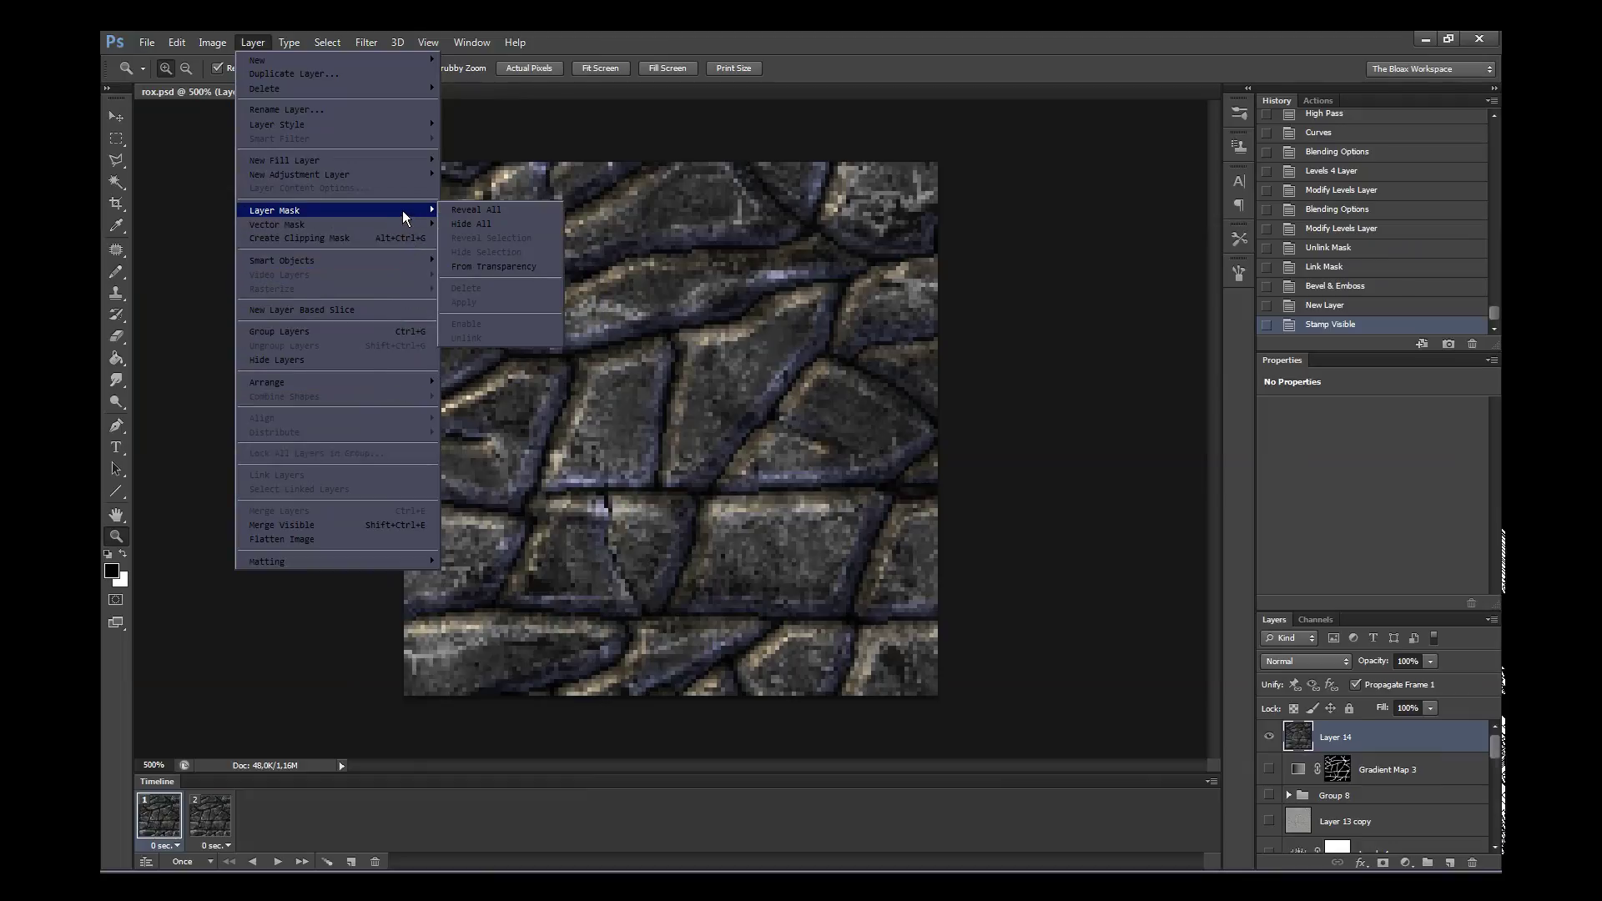
click(841, 411)
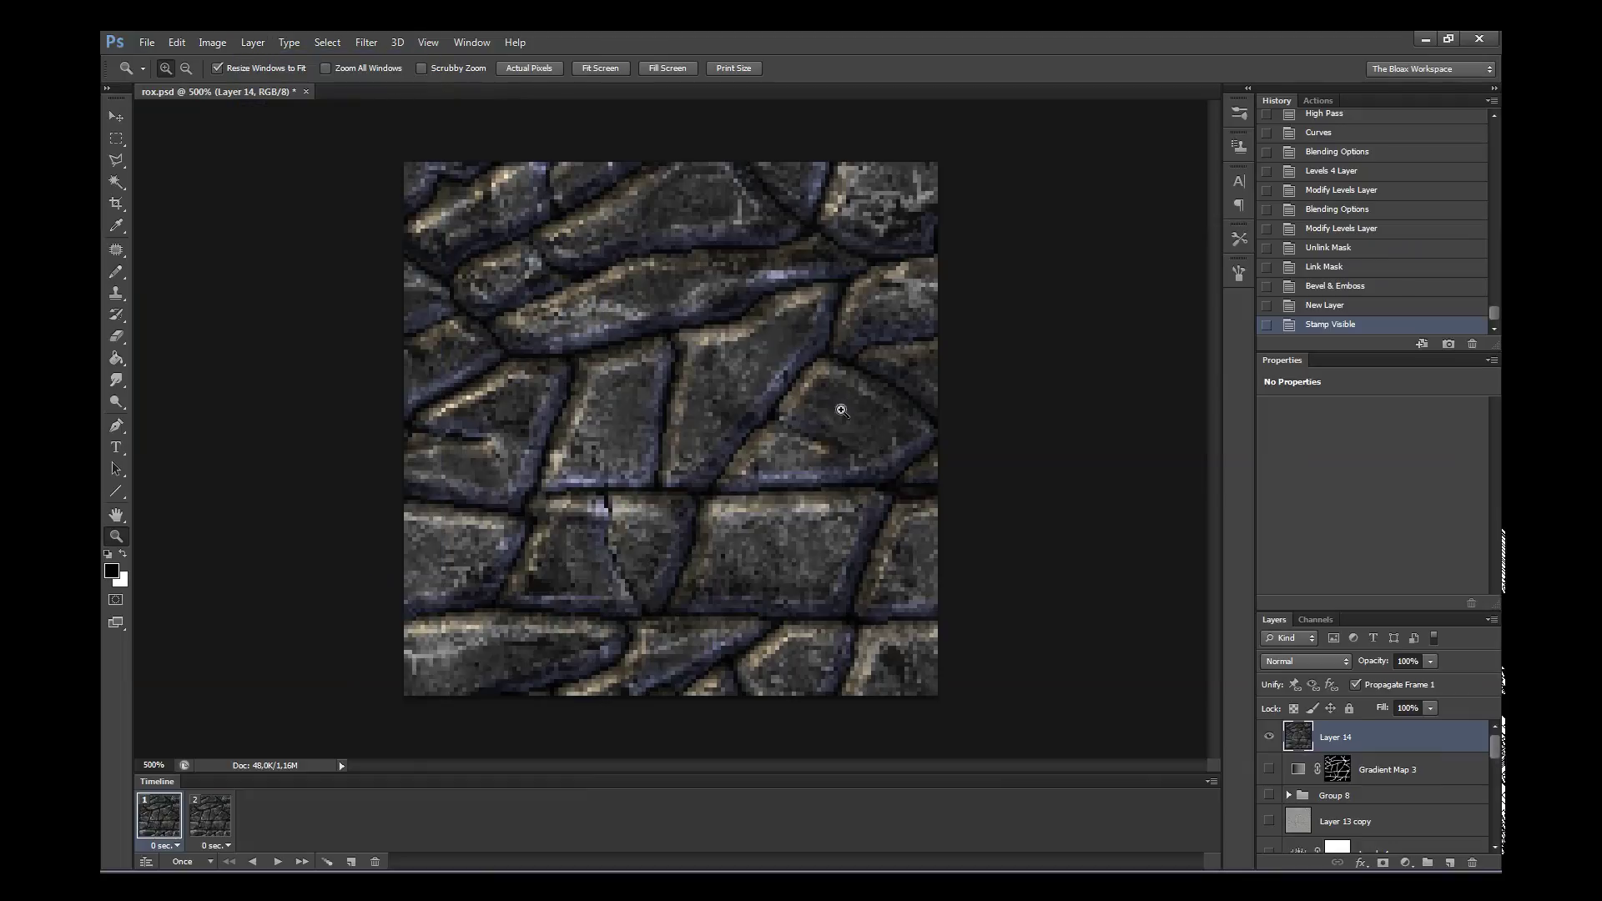
click(758, 439)
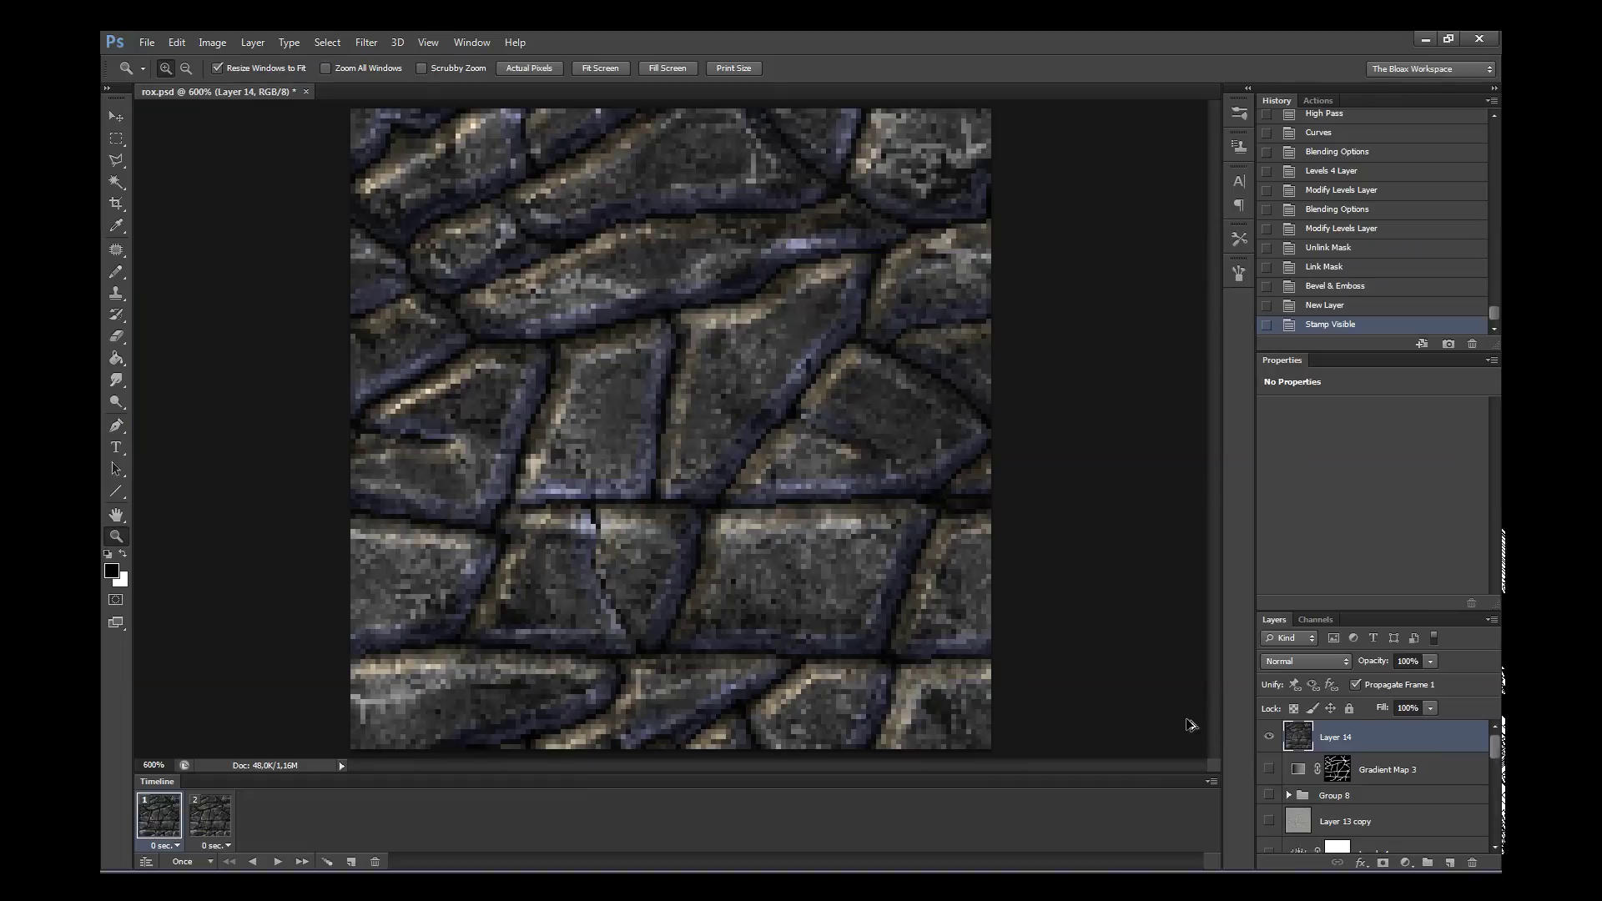
key(ctrl+alt+shift+e)
key(ctrl+alt+shift+e)
key(ctrl+alt+shift+e)
key(ctrl+alt+shift+e)
key(ctrl+alt+shift+e)
key(ctrl+alt+shift+e)
key(ctrl+alt+shift+e)
key(ctrl+alt+shift+e)
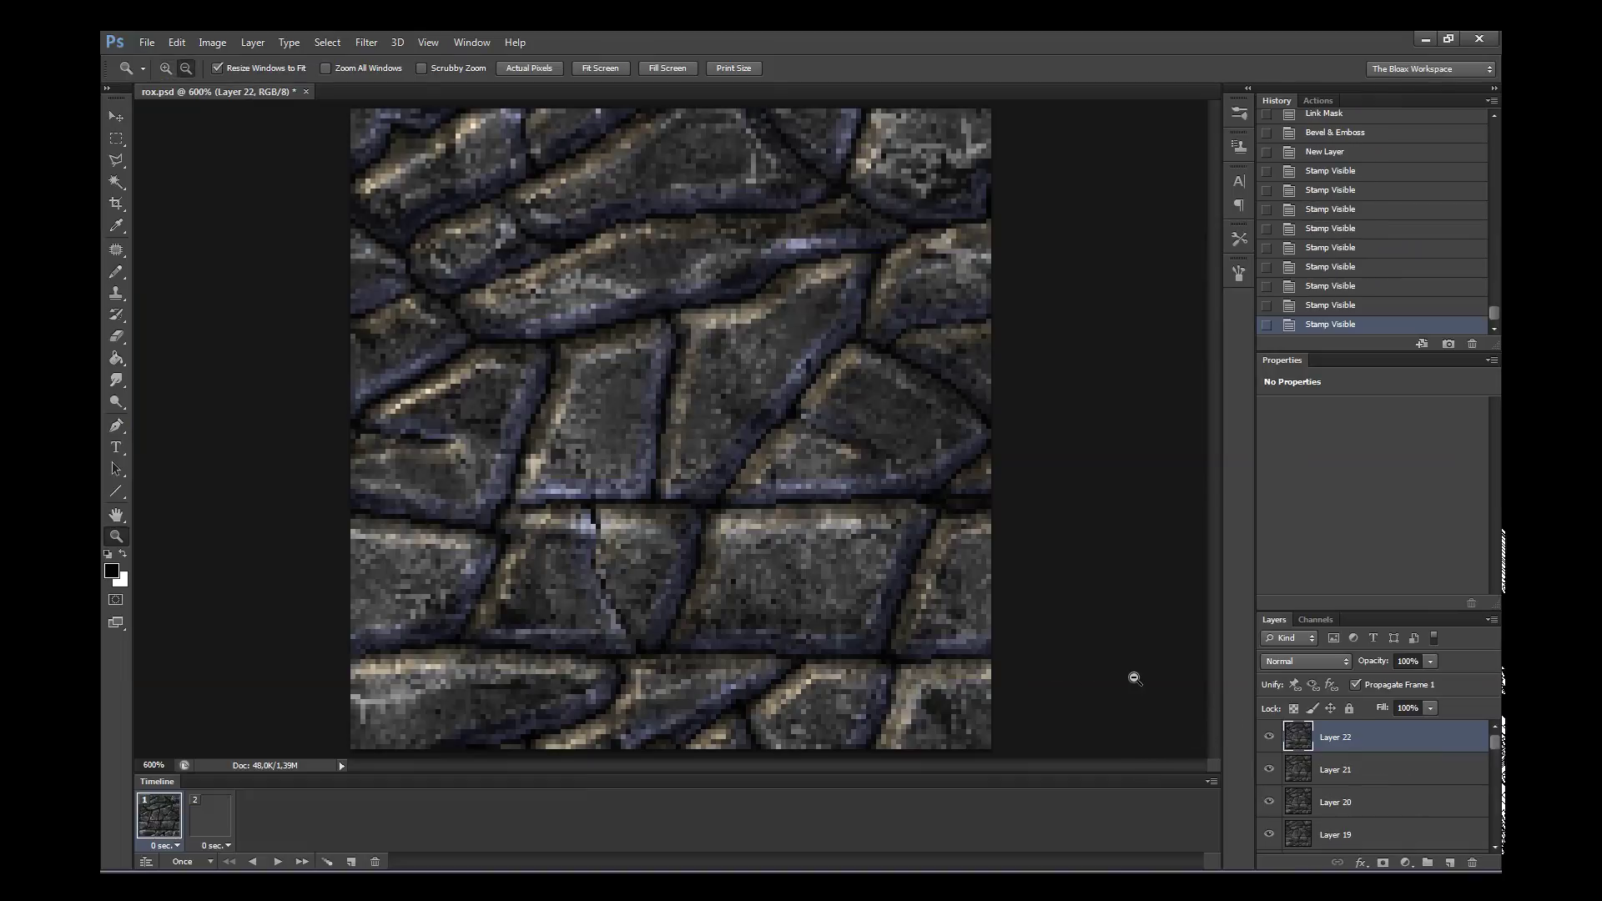
click(1327, 152)
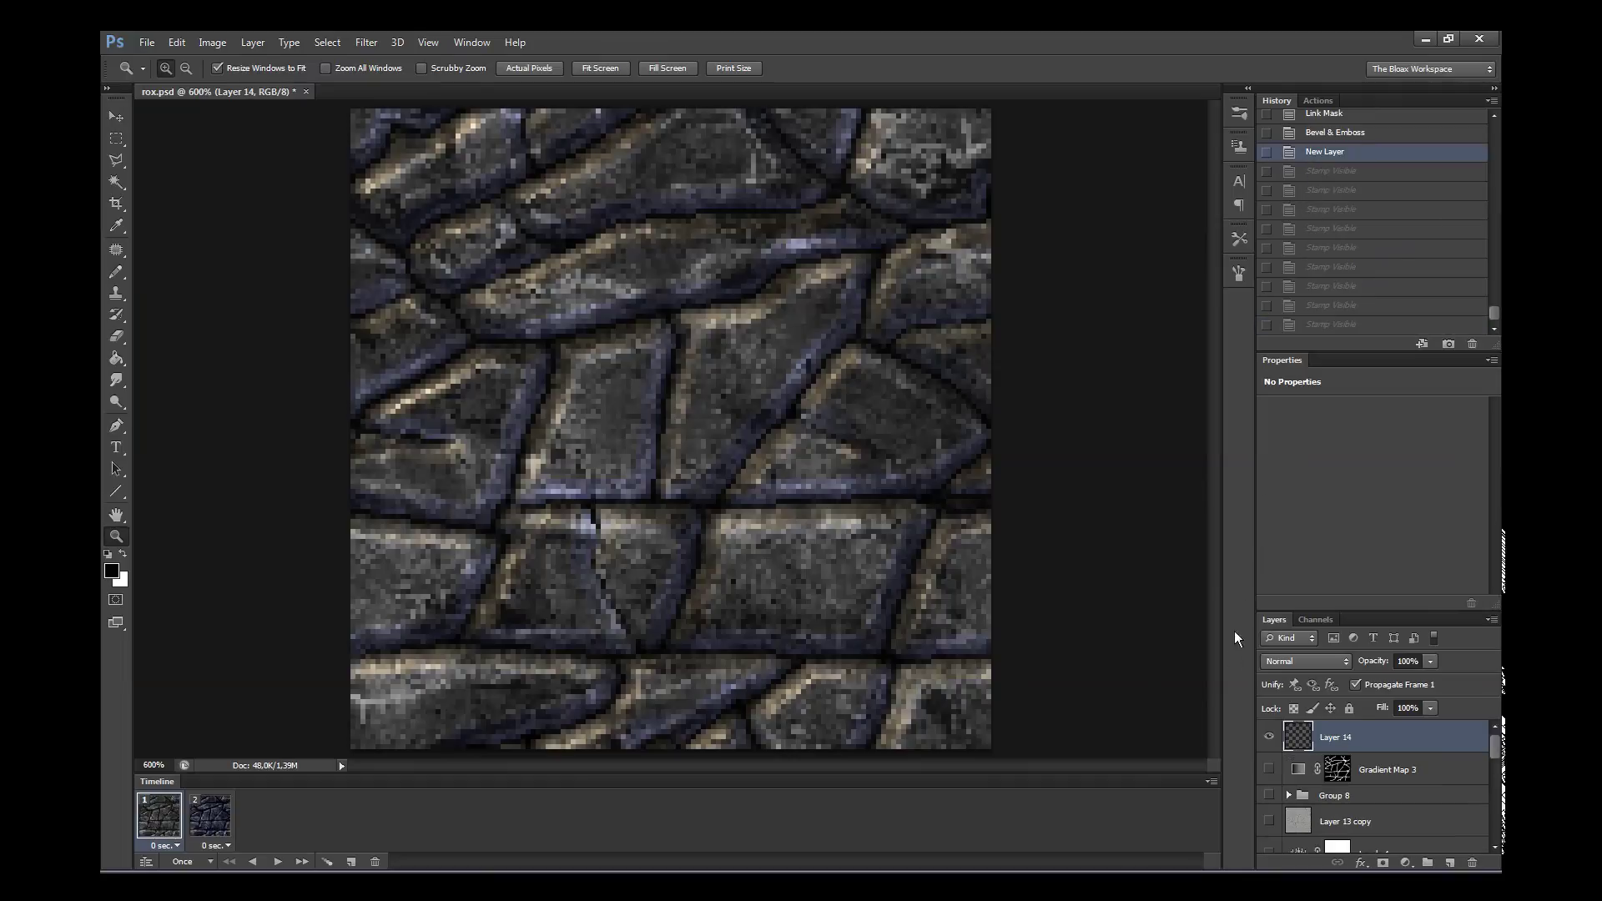
- Draw a white stick figure with a 15 px Pencil on Layer 14
click(674, 484)
key(b)
key(x)
right_click(734, 438)
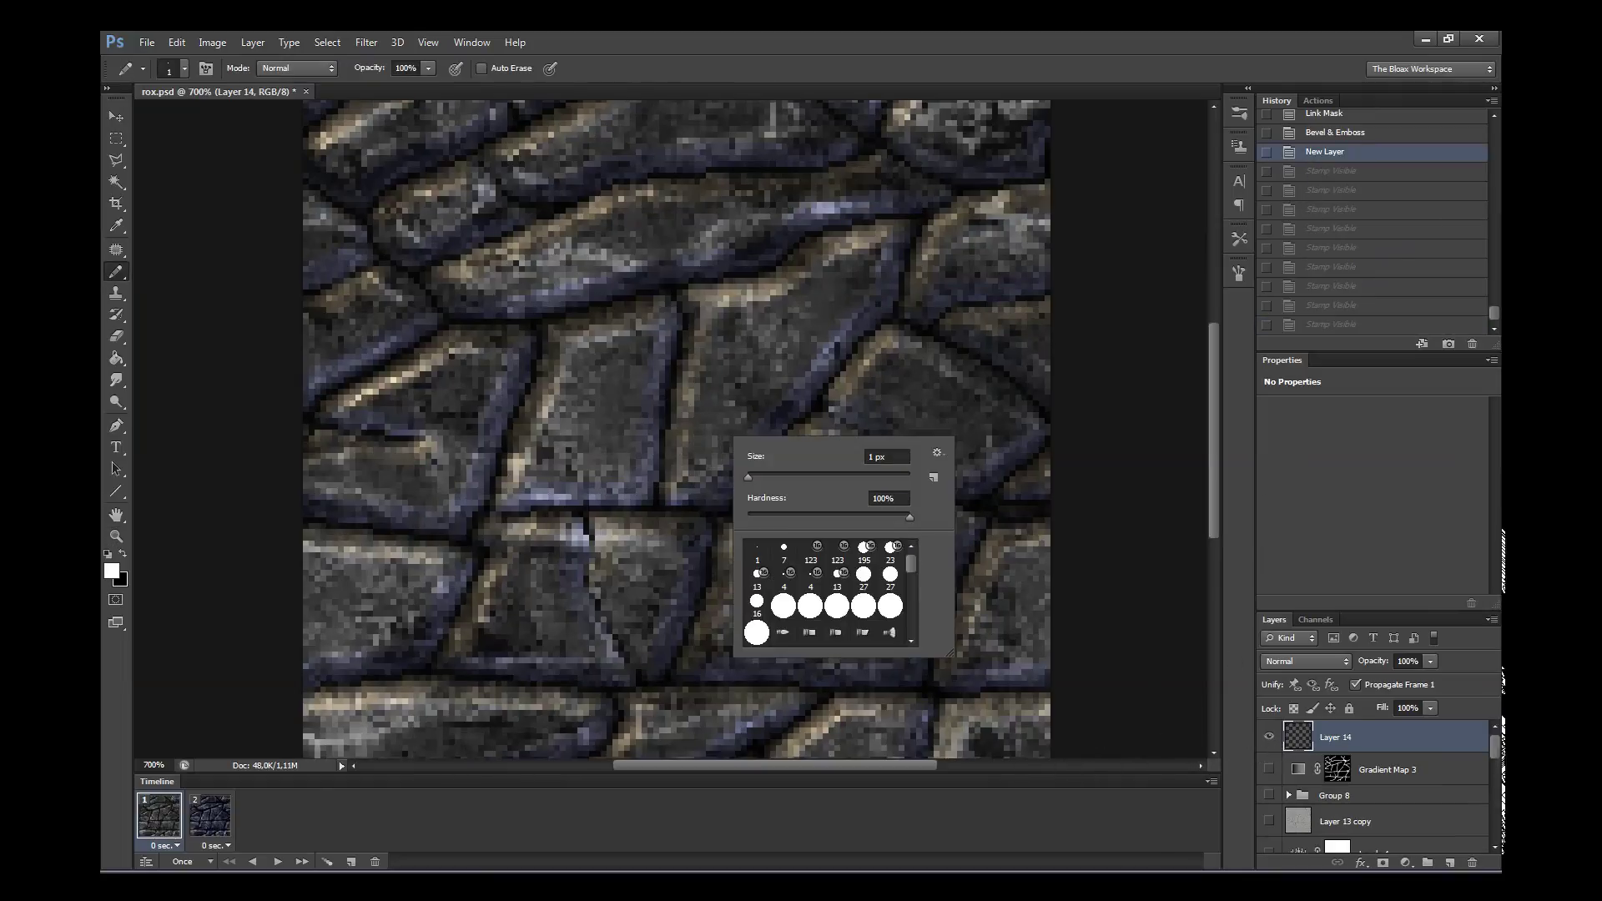
text(15)
key(Return)
mouse_move(651, 359)
mouse_down()
mouse_move(671, 367)
mouse_move(649, 482)
mouse_move(726, 479)
mouse_move(598, 544)
mouse_up()
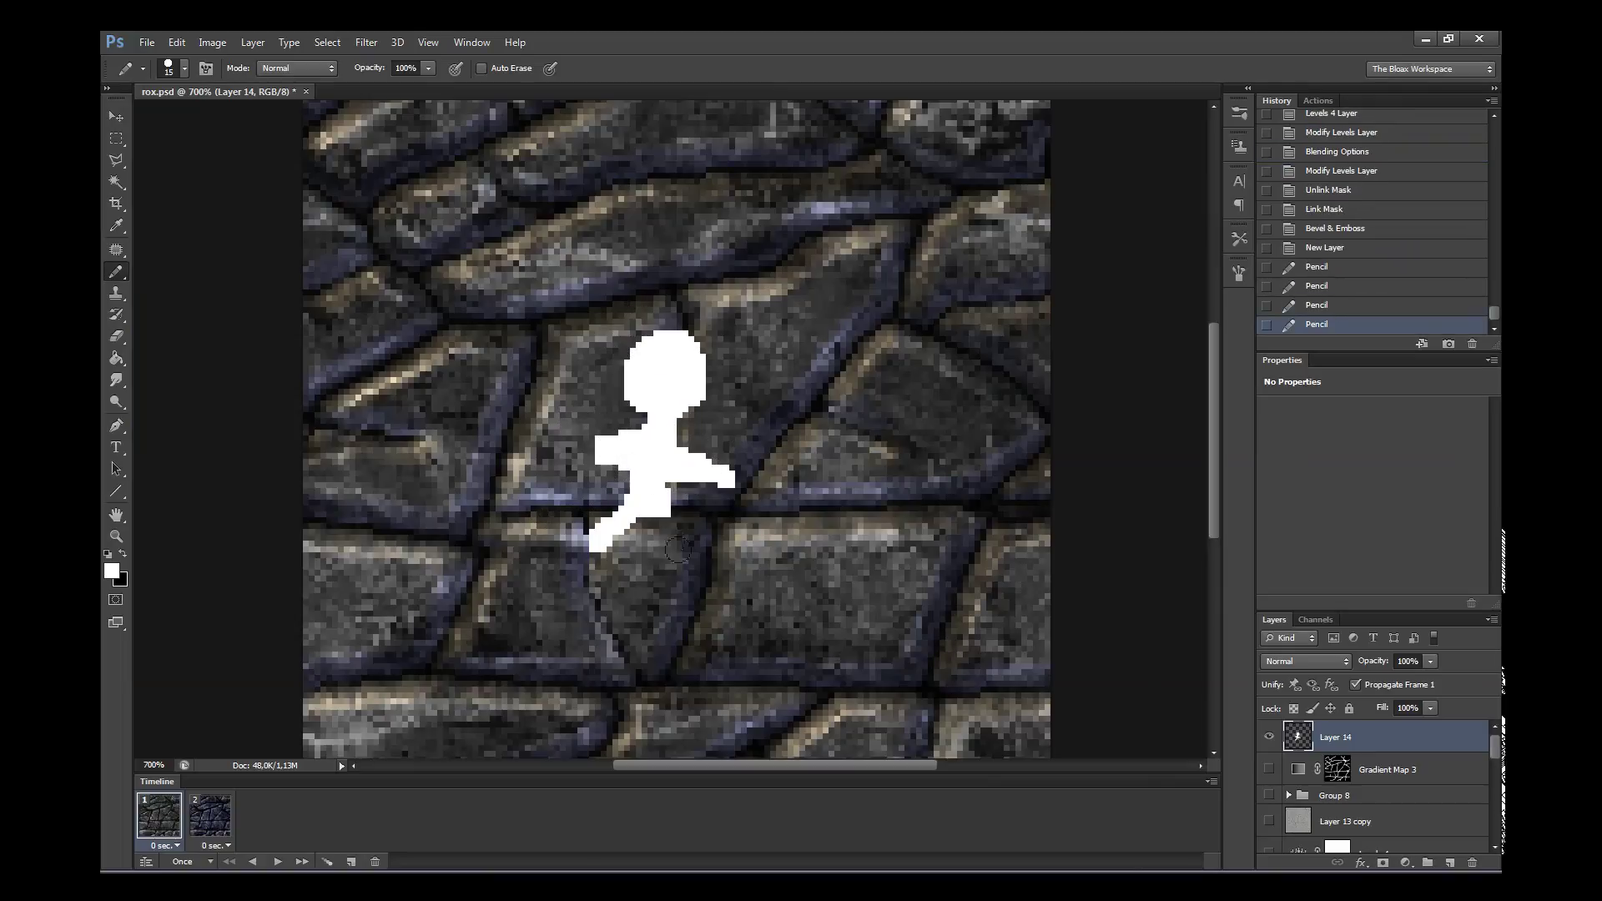
drag(655, 501, 711, 587)
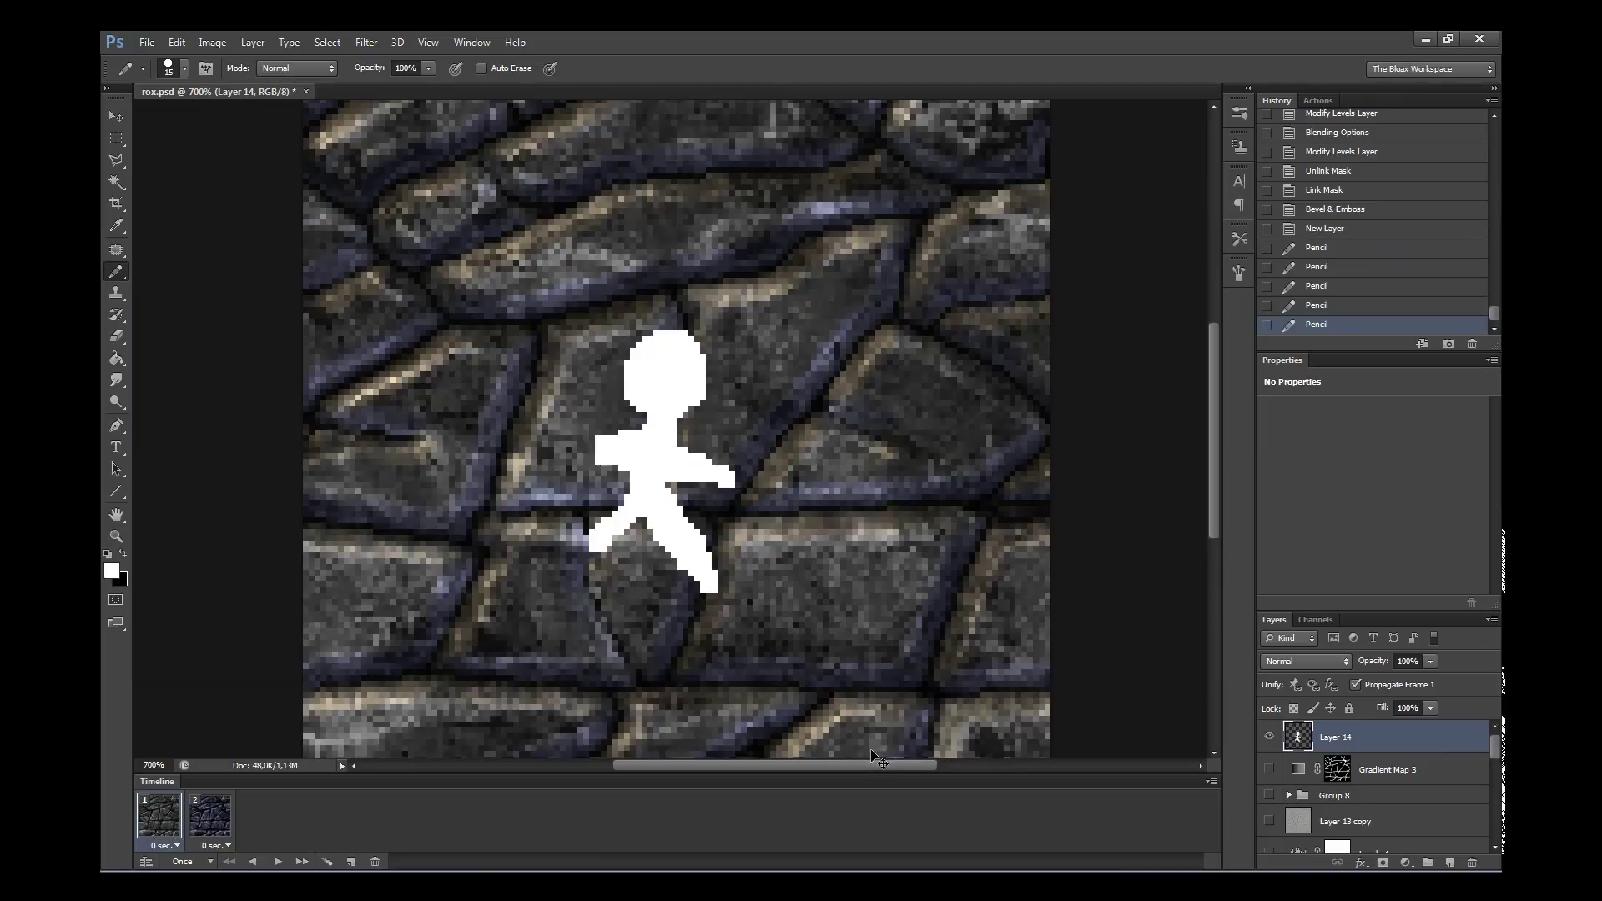
- Zoom to 1600% around the figure and add a new empty Layer 15
key(z)
click(634, 368)
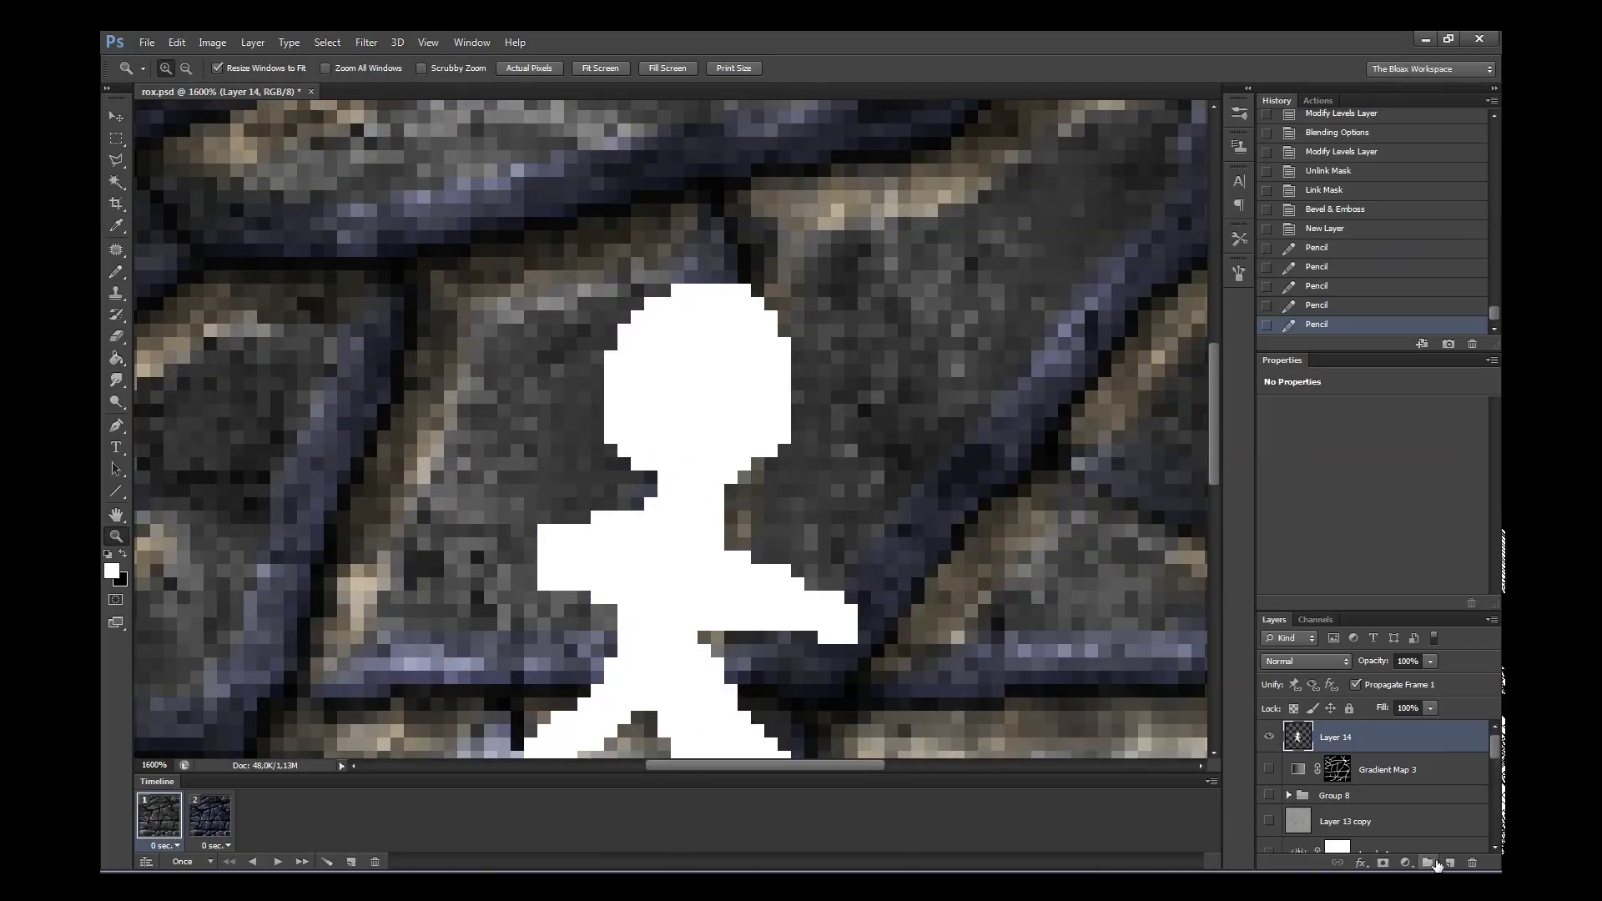
click(1450, 863)
key(b)
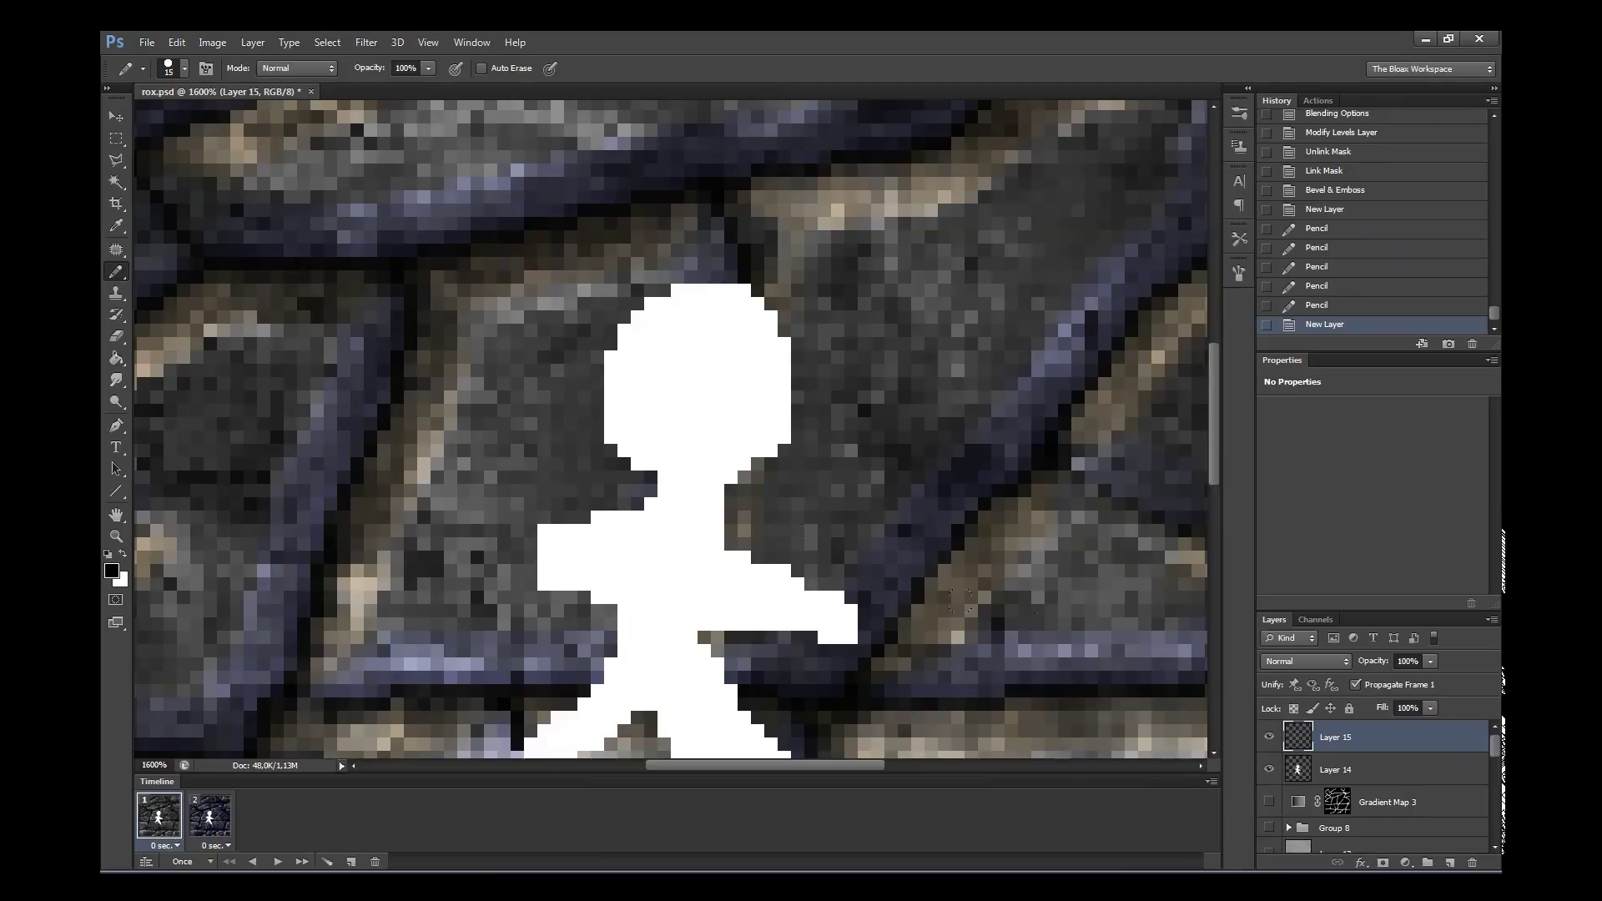
- Move Layer 15 below the figure and paint black shadows near the neck and left of the legs
drag(1329, 761, 1331, 776)
key(x)
drag(639, 488, 543, 509)
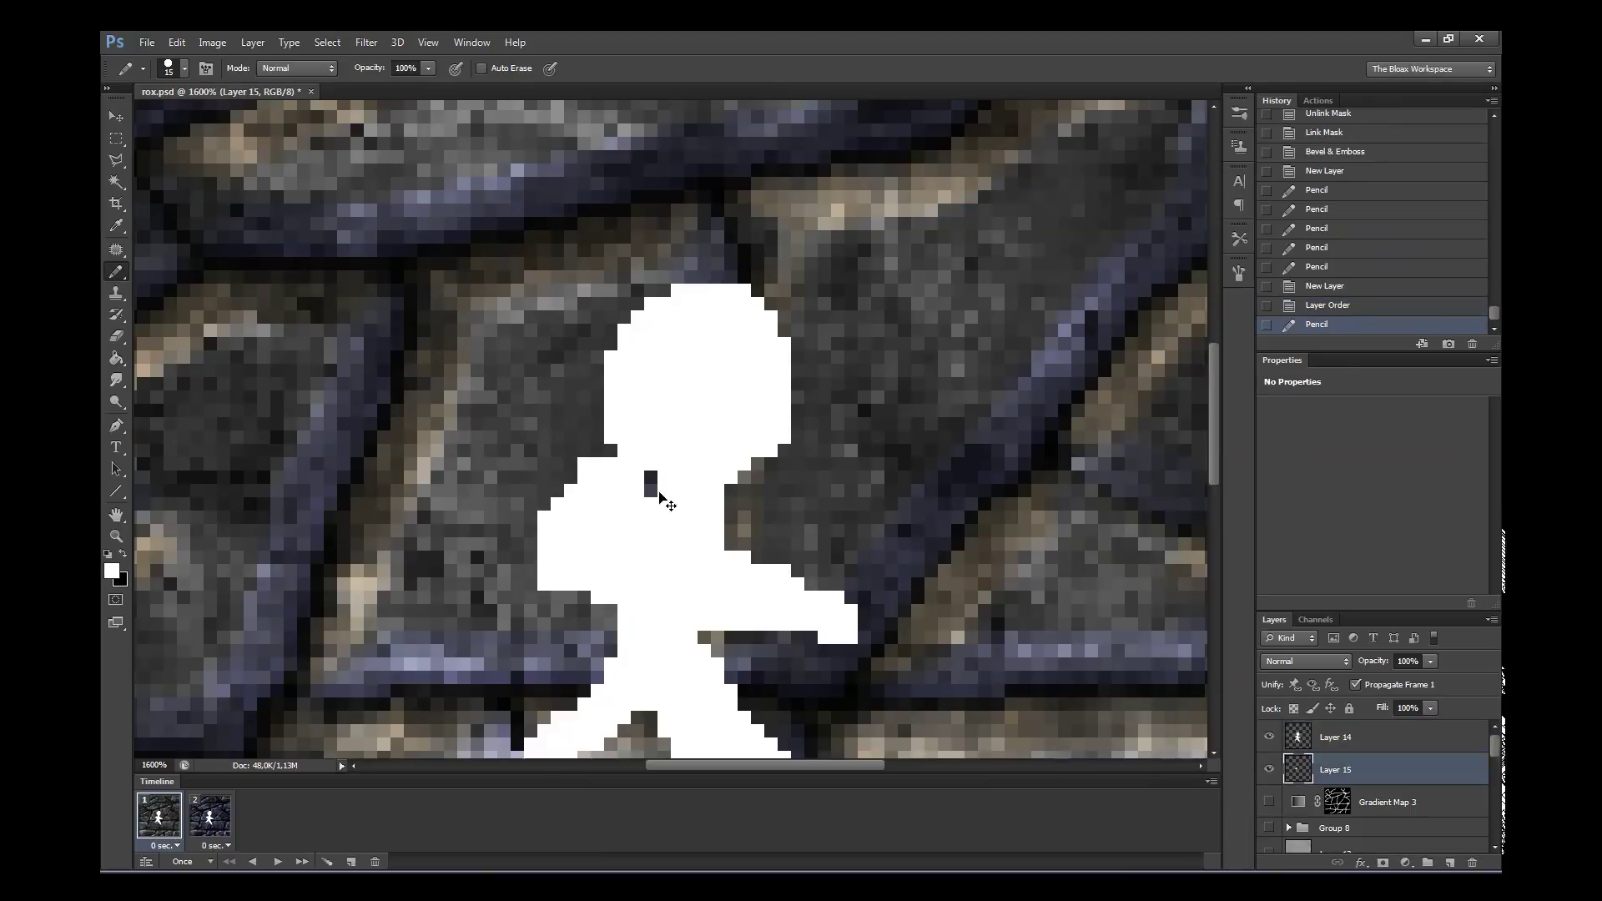
key(ctrl+z)
key(x)
drag(638, 477, 634, 501)
mouse_move(601, 605)
mouse_down()
mouse_move(455, 692)
mouse_move(550, 609)
mouse_up()
drag(450, 651, 421, 667)
drag(375, 558, 417, 643)
drag(614, 634, 517, 709)
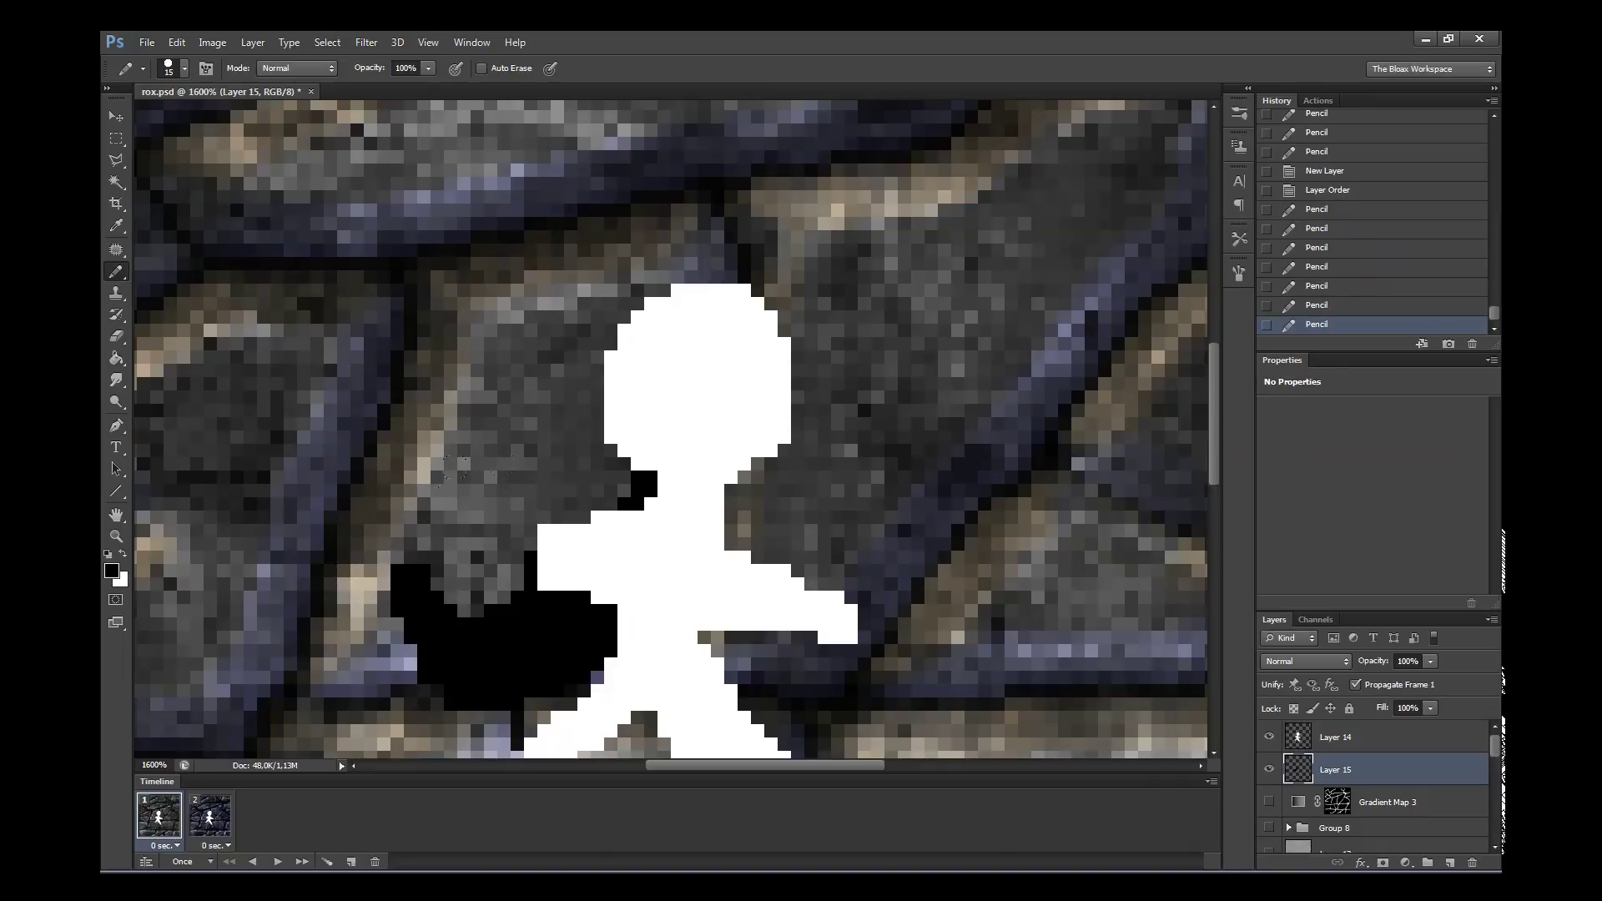
drag(601, 676, 459, 734)
- Add black pixels at the hip, torso edge and shoulder, erasing stray pixels
click(704, 639)
drag(731, 486, 730, 547)
mouse_move(588, 517)
mouse_down()
mouse_move(555, 517)
mouse_move(567, 506)
mouse_move(530, 547)
mouse_up()
mouse_move(442, 454)
mouse_down()
mouse_move(534, 521)
mouse_move(467, 609)
mouse_up()
drag(521, 451, 600, 500)
key(e)
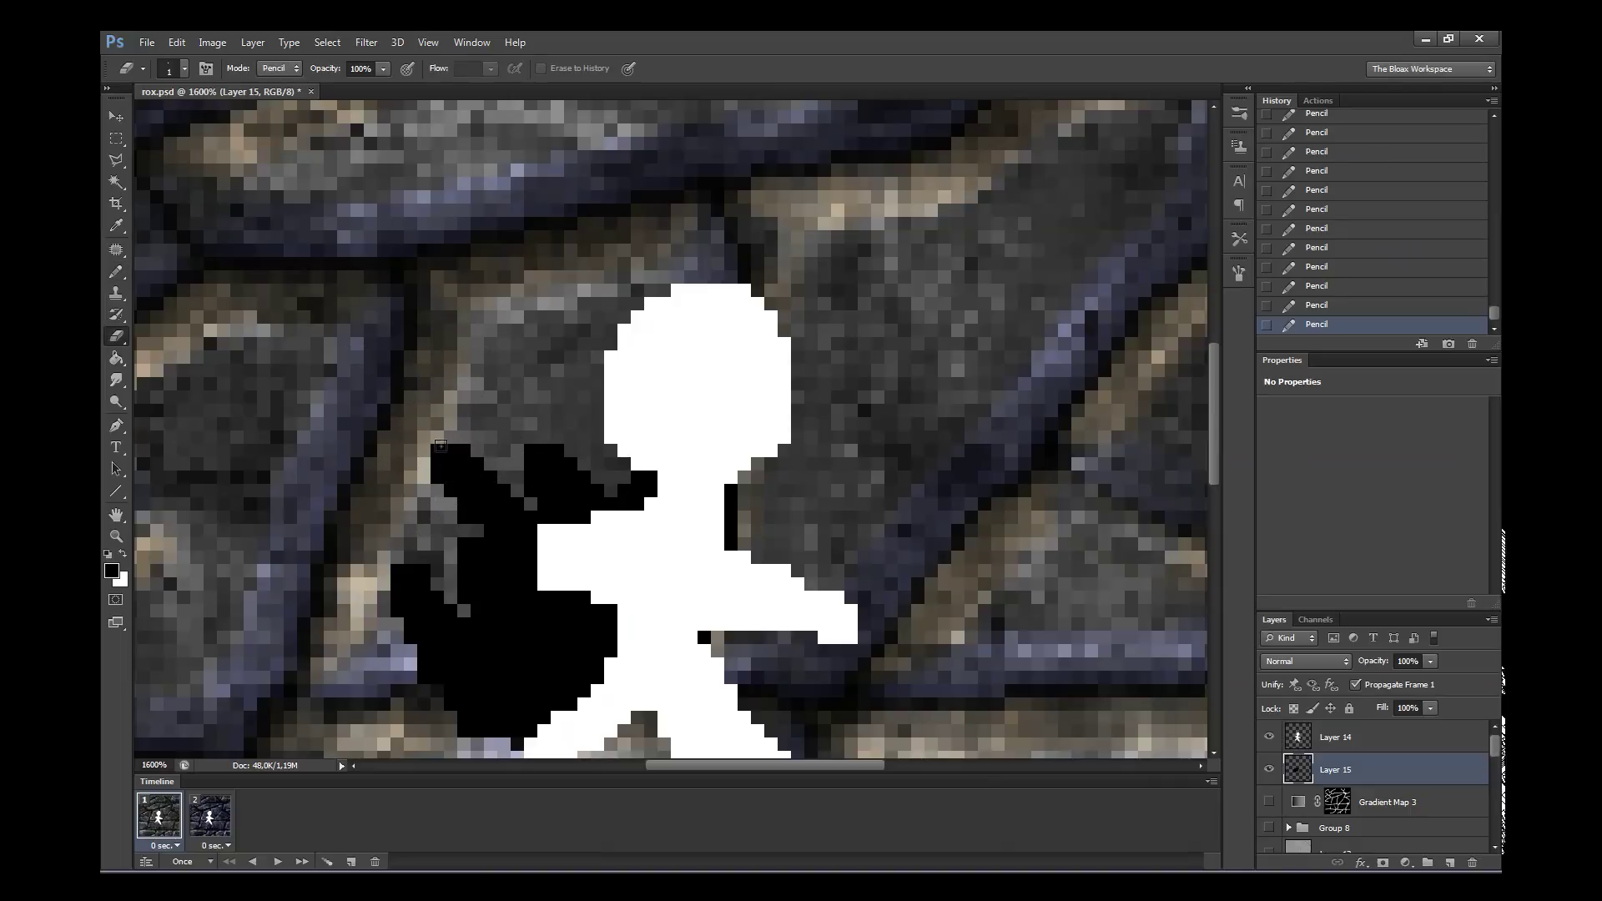
mouse_move(438, 447)
mouse_down()
mouse_move(463, 501)
mouse_move(480, 480)
mouse_up()
click(620, 488)
- Fill black pixels beside the arm and between the legs, then erase a stray pixel
key(b)
click(620, 431)
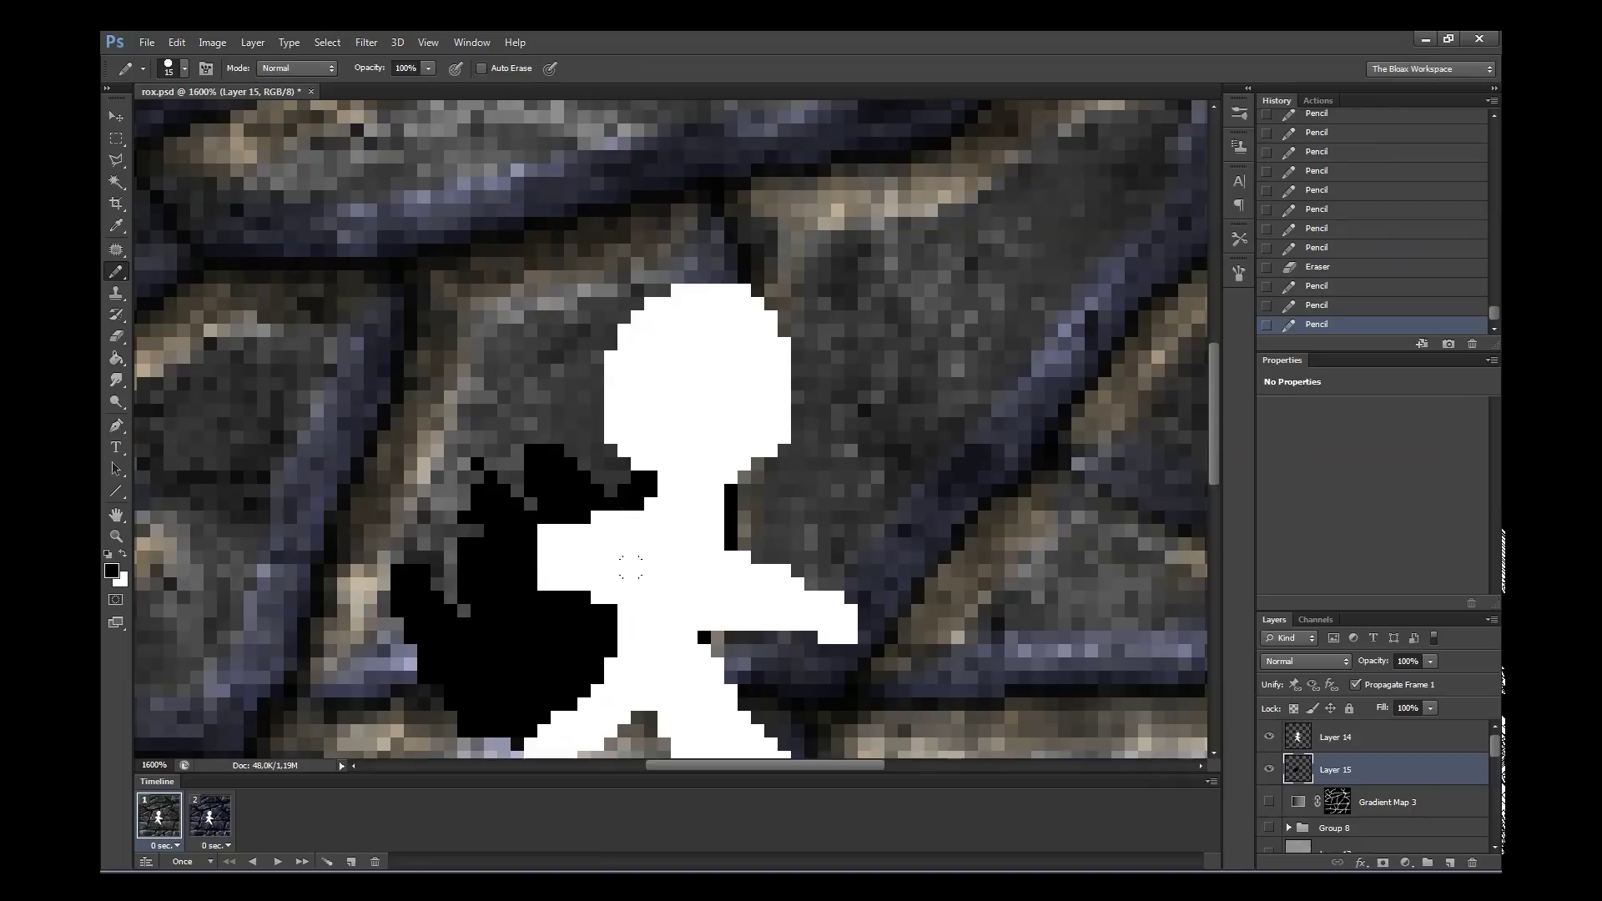
drag(717, 637, 732, 680)
drag(1217, 490, 1210, 538)
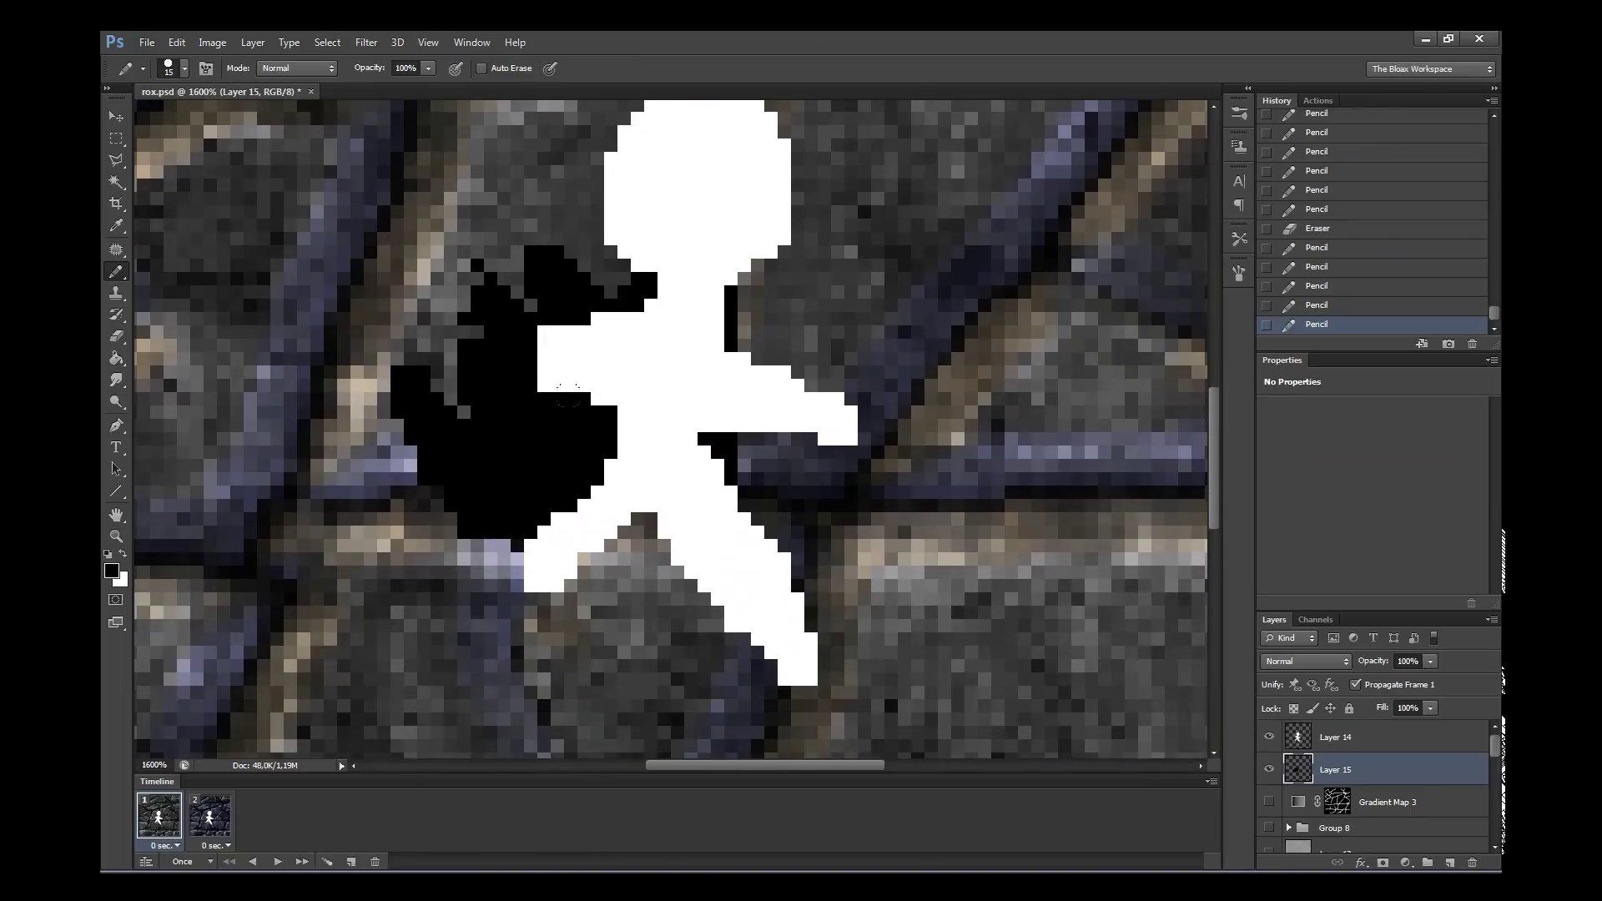
drag(643, 521, 588, 572)
mouse_move(517, 546)
mouse_down()
mouse_move(451, 576)
mouse_move(400, 442)
mouse_move(371, 546)
mouse_up()
key(e)
click(392, 467)
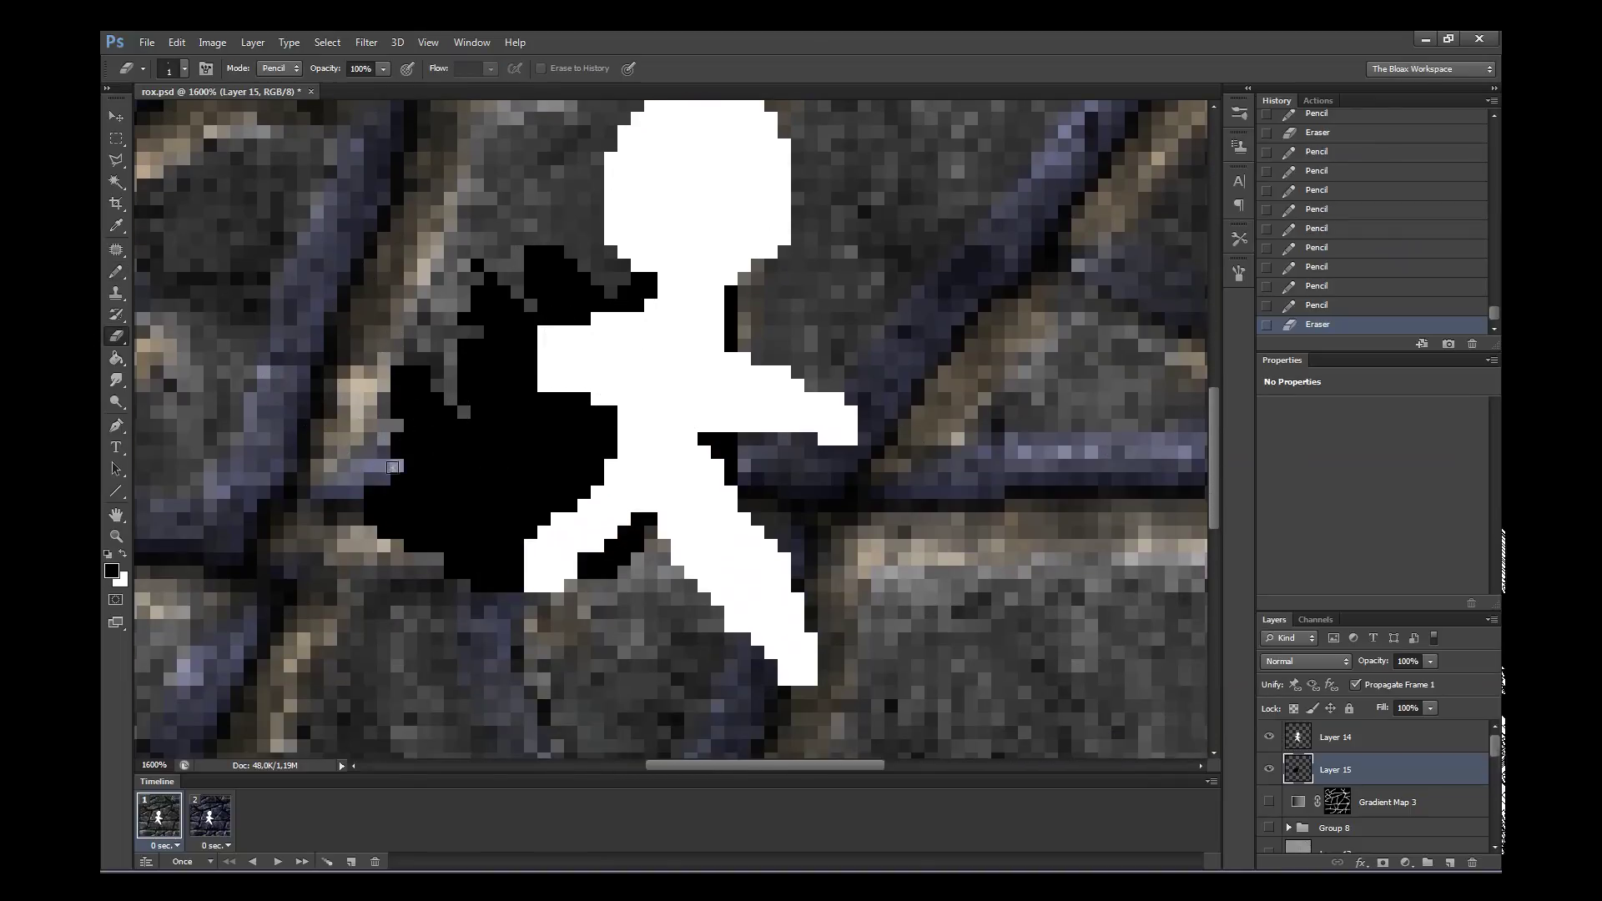
- Zoom around the figure and erase small stray pixels near it
key(z)
scroll(535, 408, down, 5)
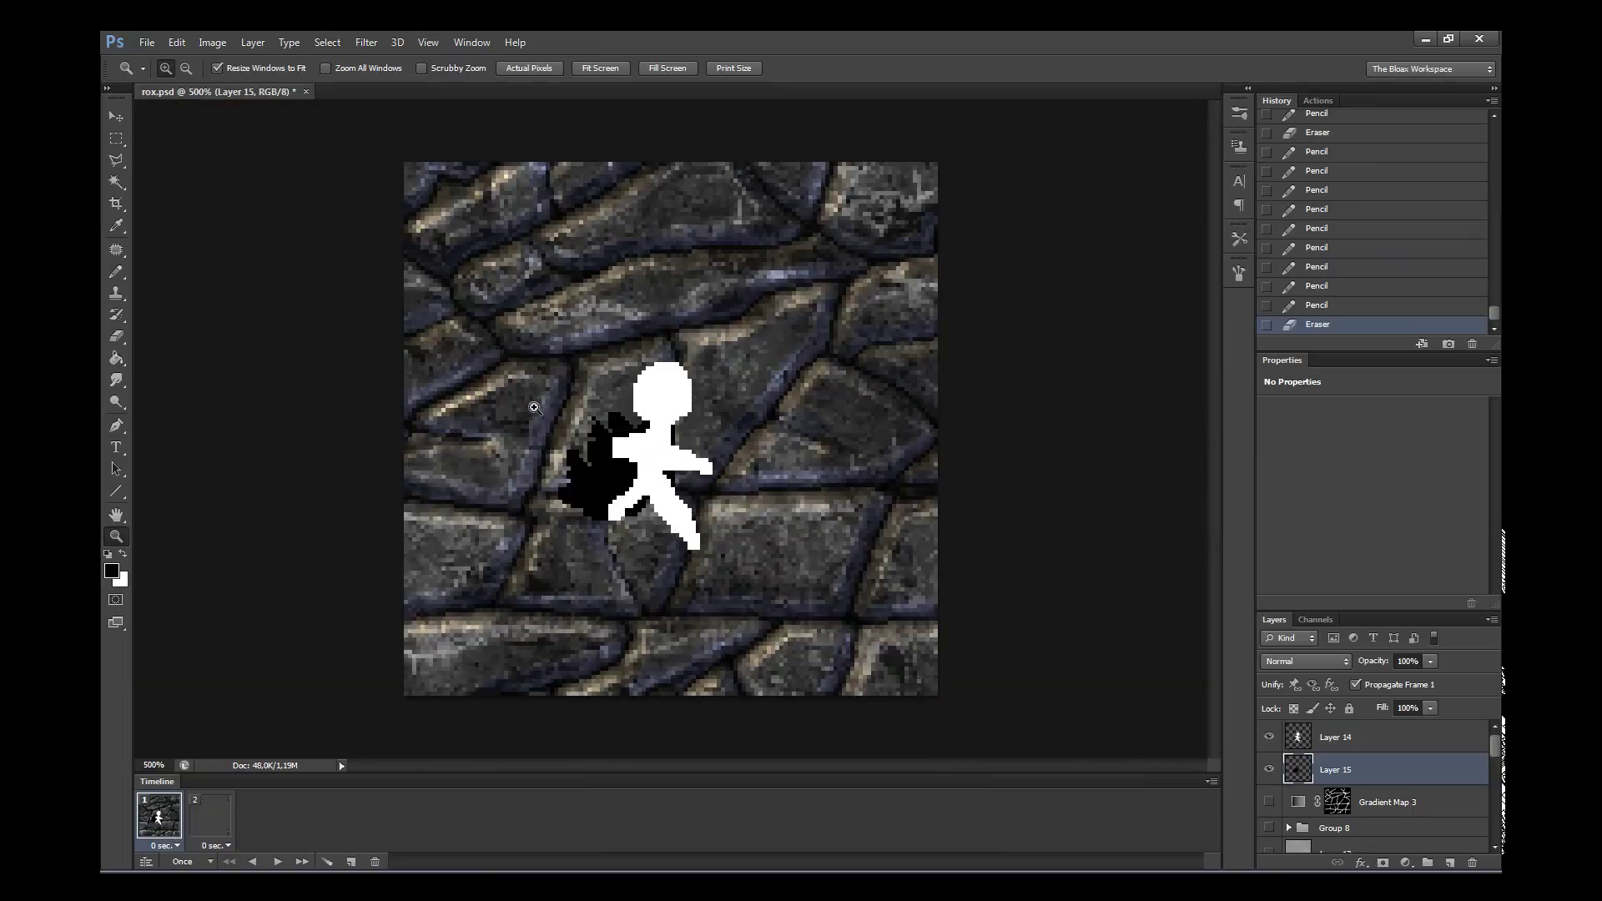
scroll(535, 408, up, 2)
scroll(534, 408, up, 2)
key(e)
click(584, 399)
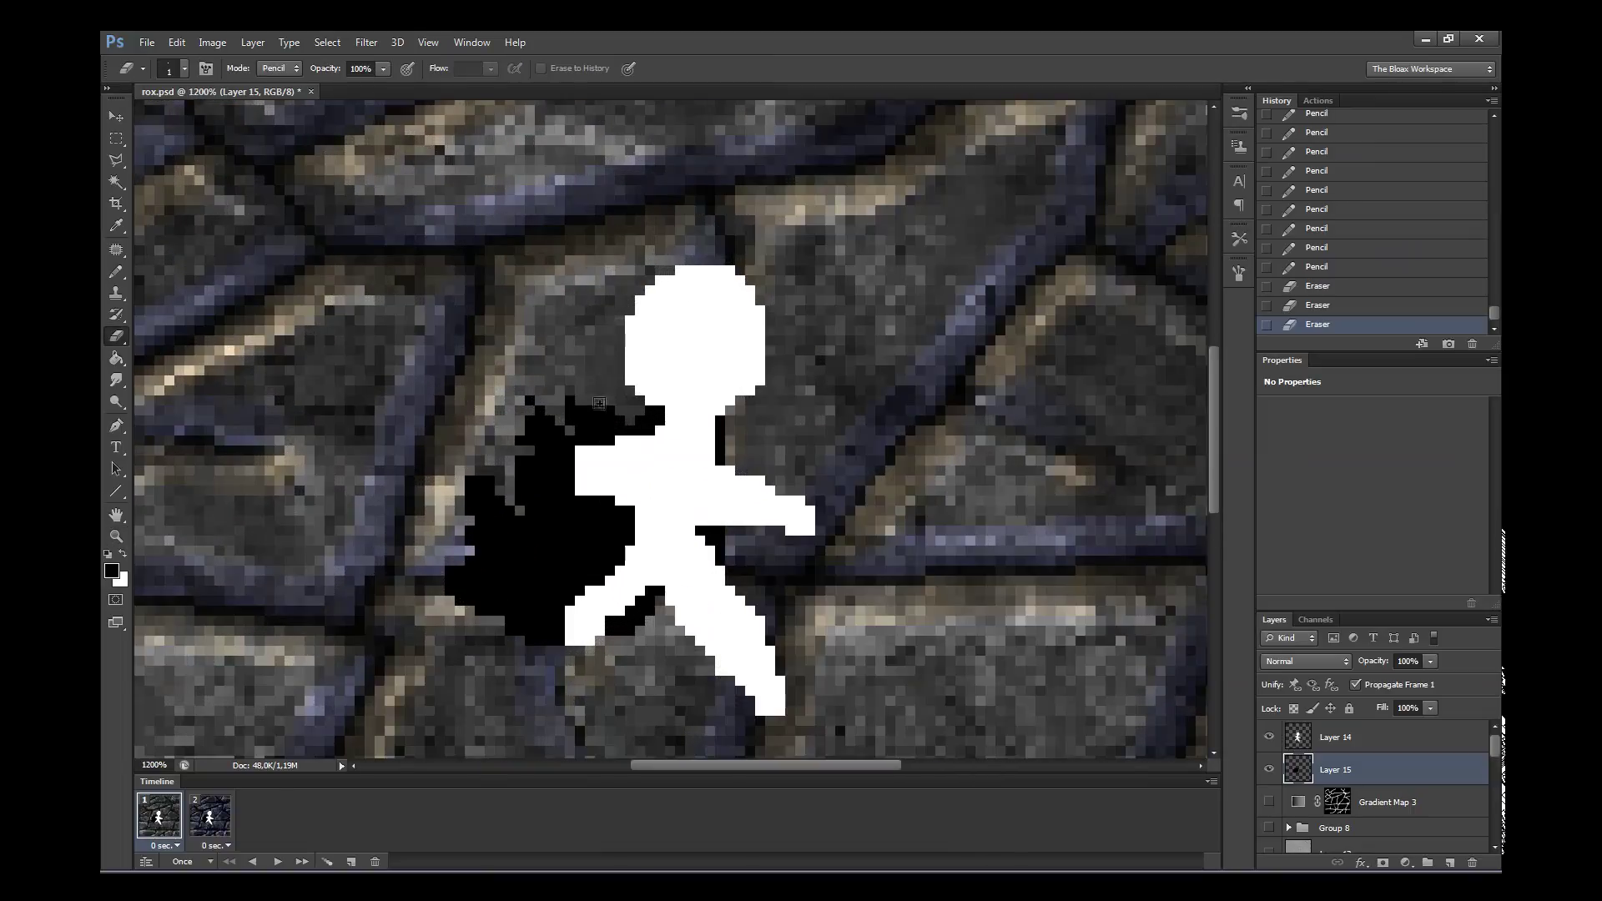
click(599, 403)
key(b)
- Paint black up the figure's right side and around its head and neck
drag(734, 584, 826, 509)
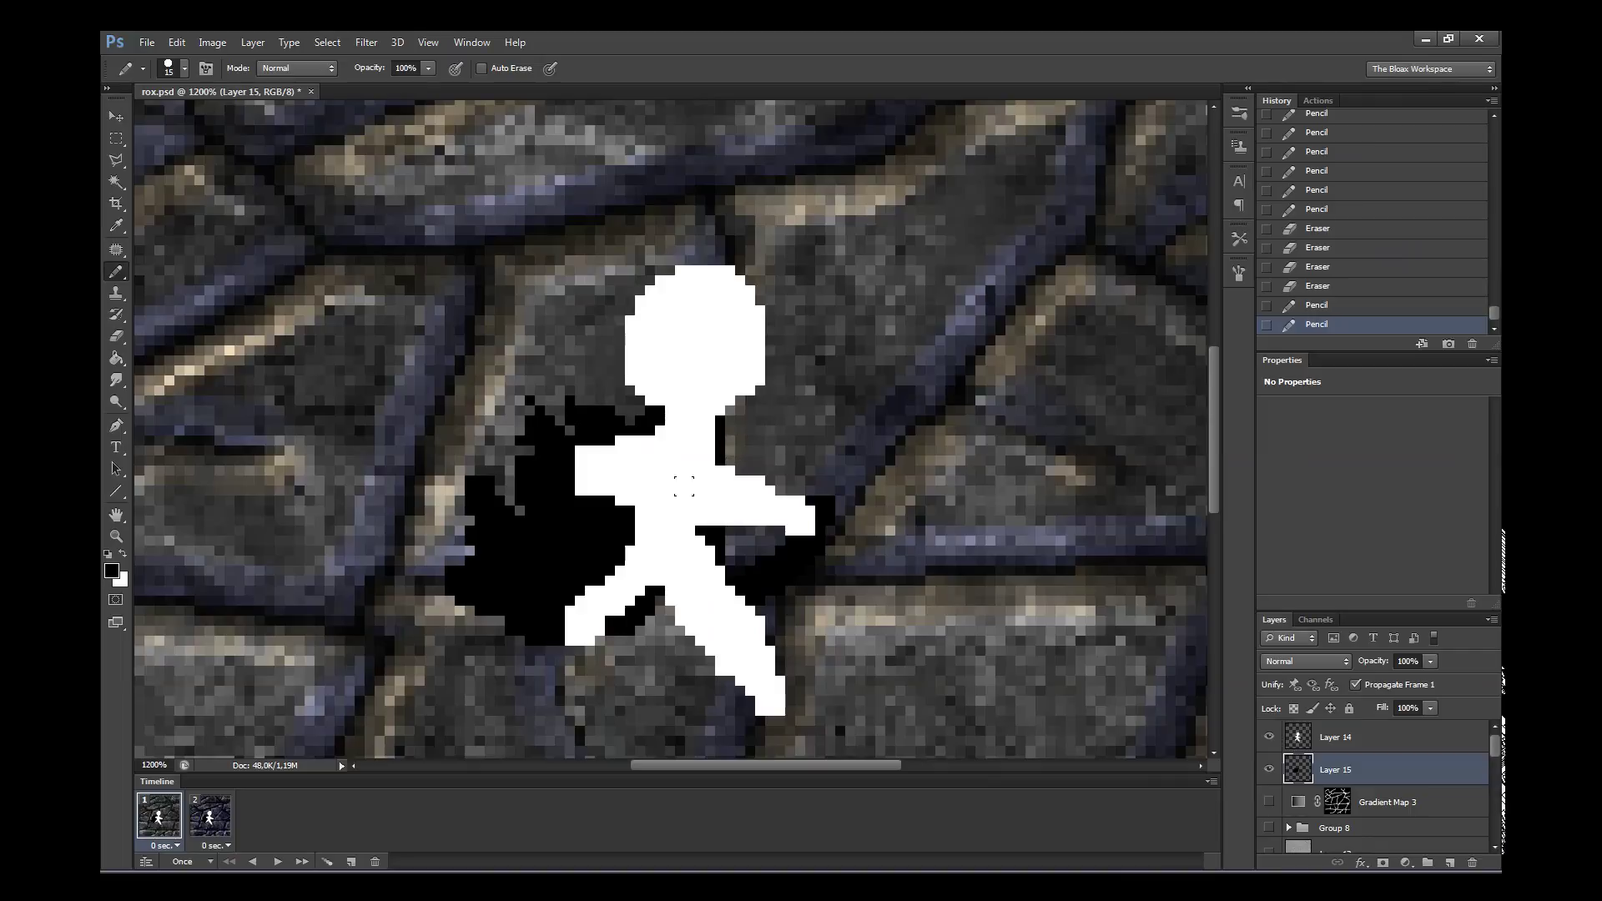
mouse_move(826, 434)
mouse_down()
mouse_move(776, 542)
mouse_move(743, 551)
mouse_up()
drag(826, 400, 793, 317)
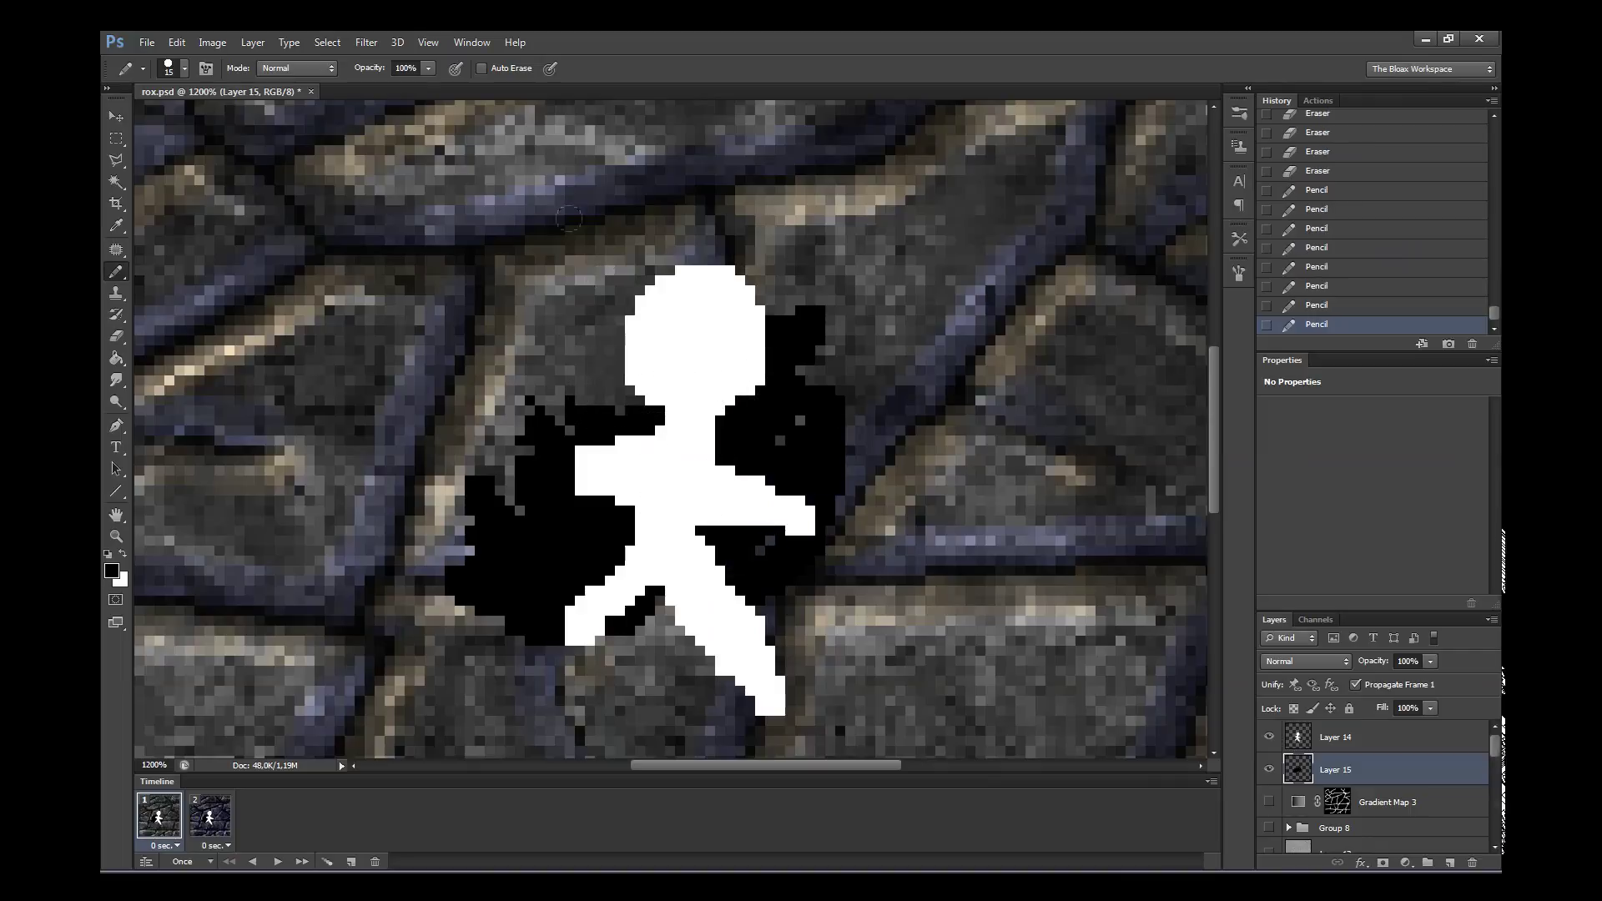
mouse_move(638, 413)
mouse_down()
mouse_move(647, 263)
mouse_move(584, 284)
mouse_up()
drag(575, 392, 555, 280)
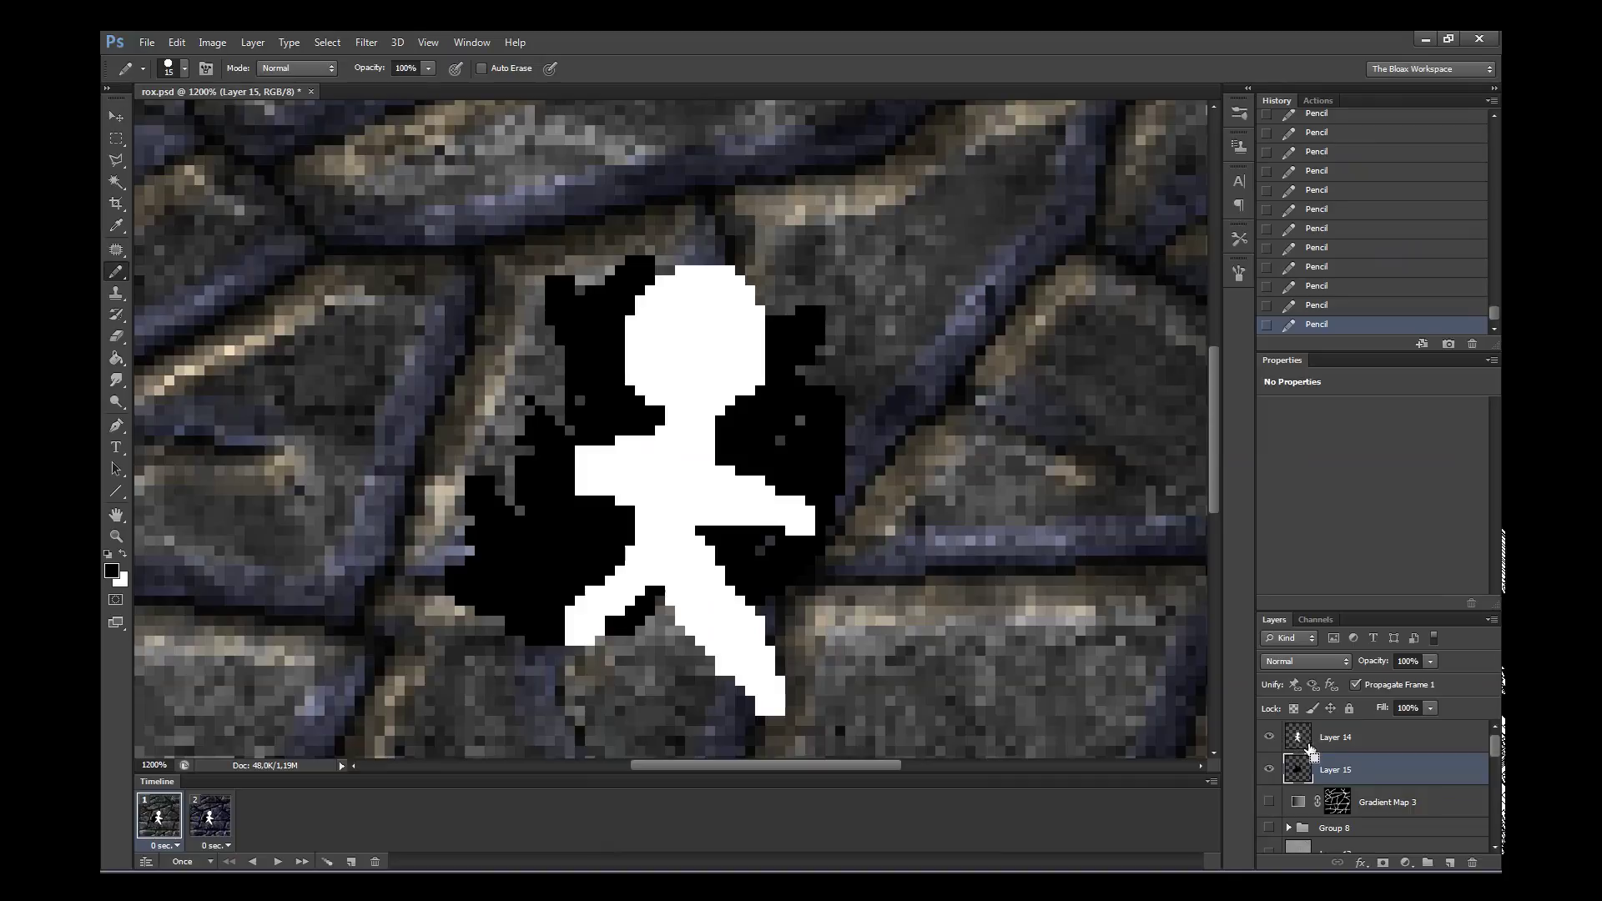
ctrl+click(1308, 746)
click(1298, 738)
double_click(1297, 739)
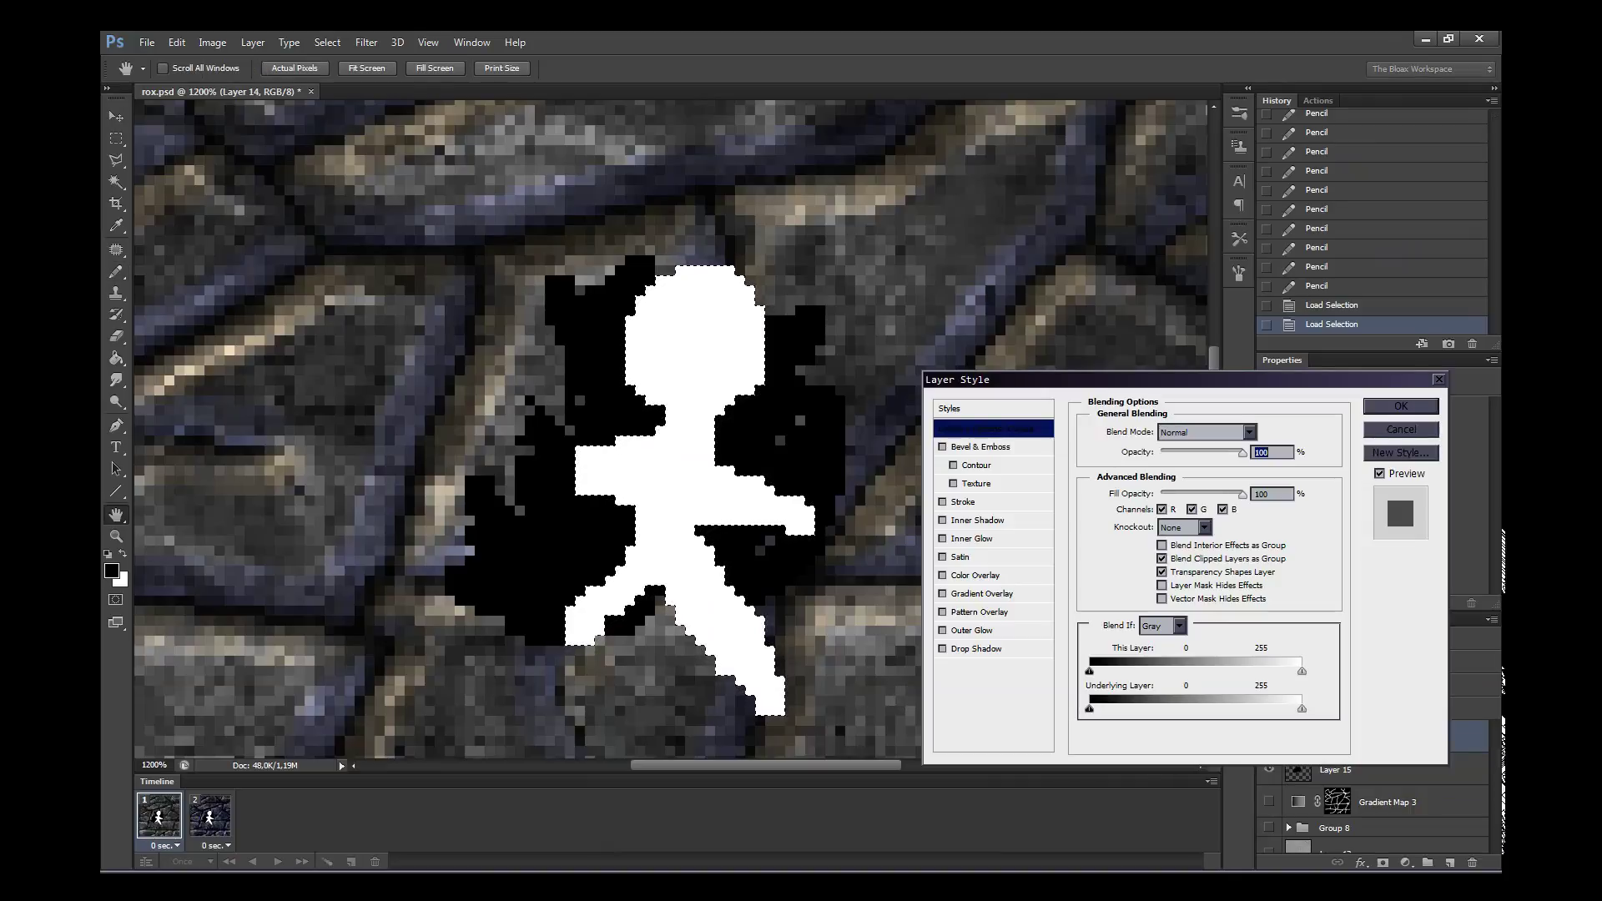
key(Escape)
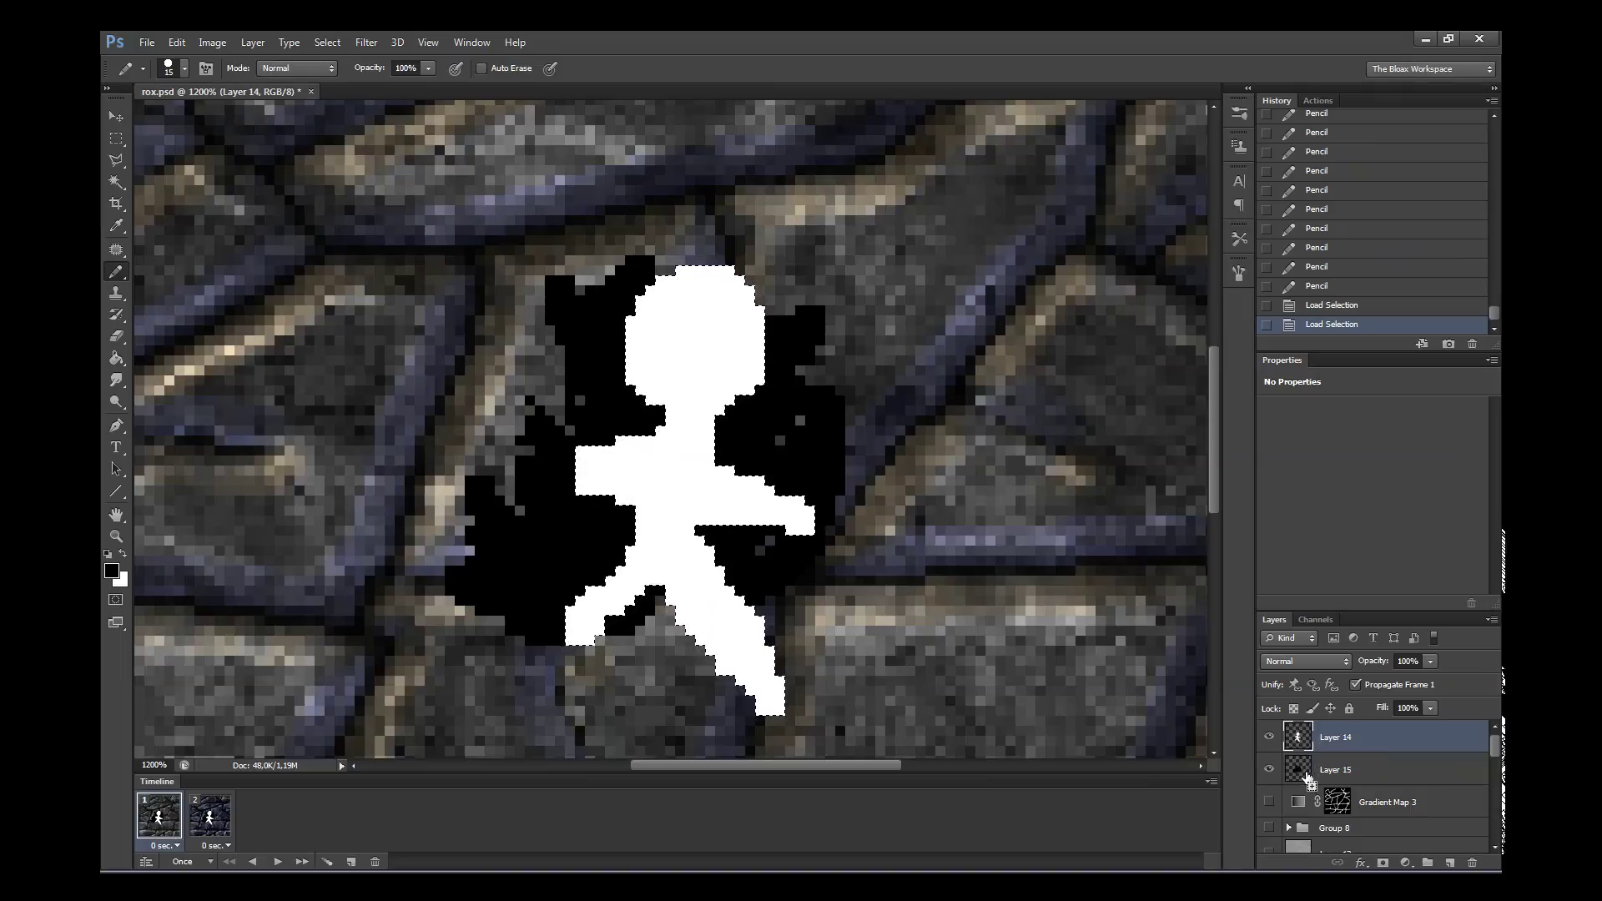
ctrl+shift+click(1303, 766)
ctrl+click(1304, 749)
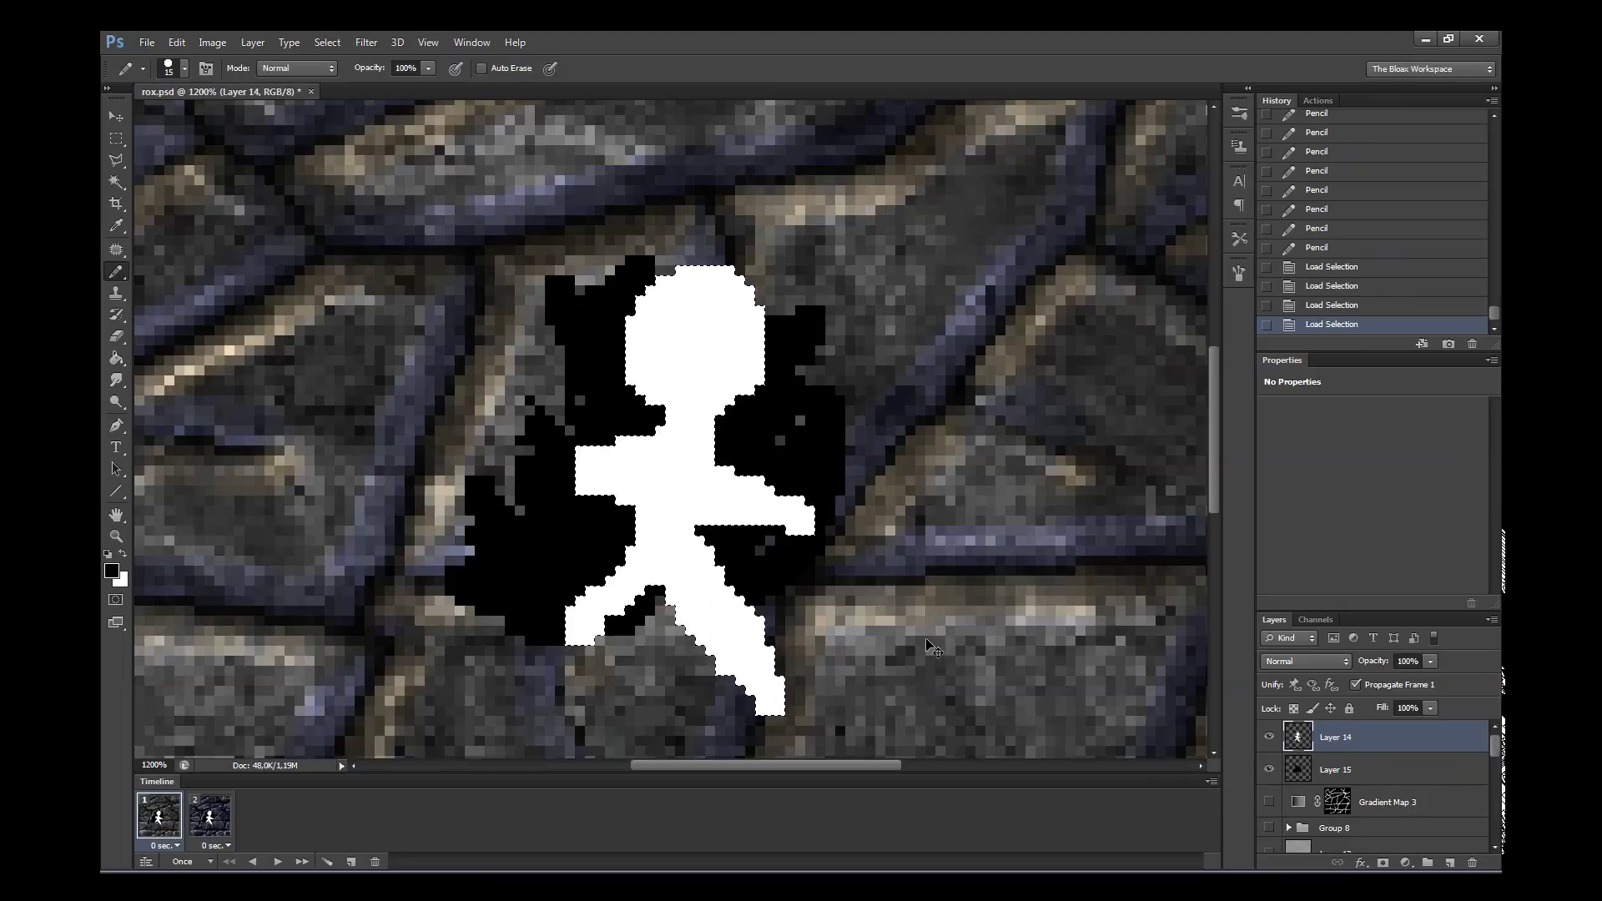
key(ctrl+d)
key(z)
scroll(664, 509, down, 5)
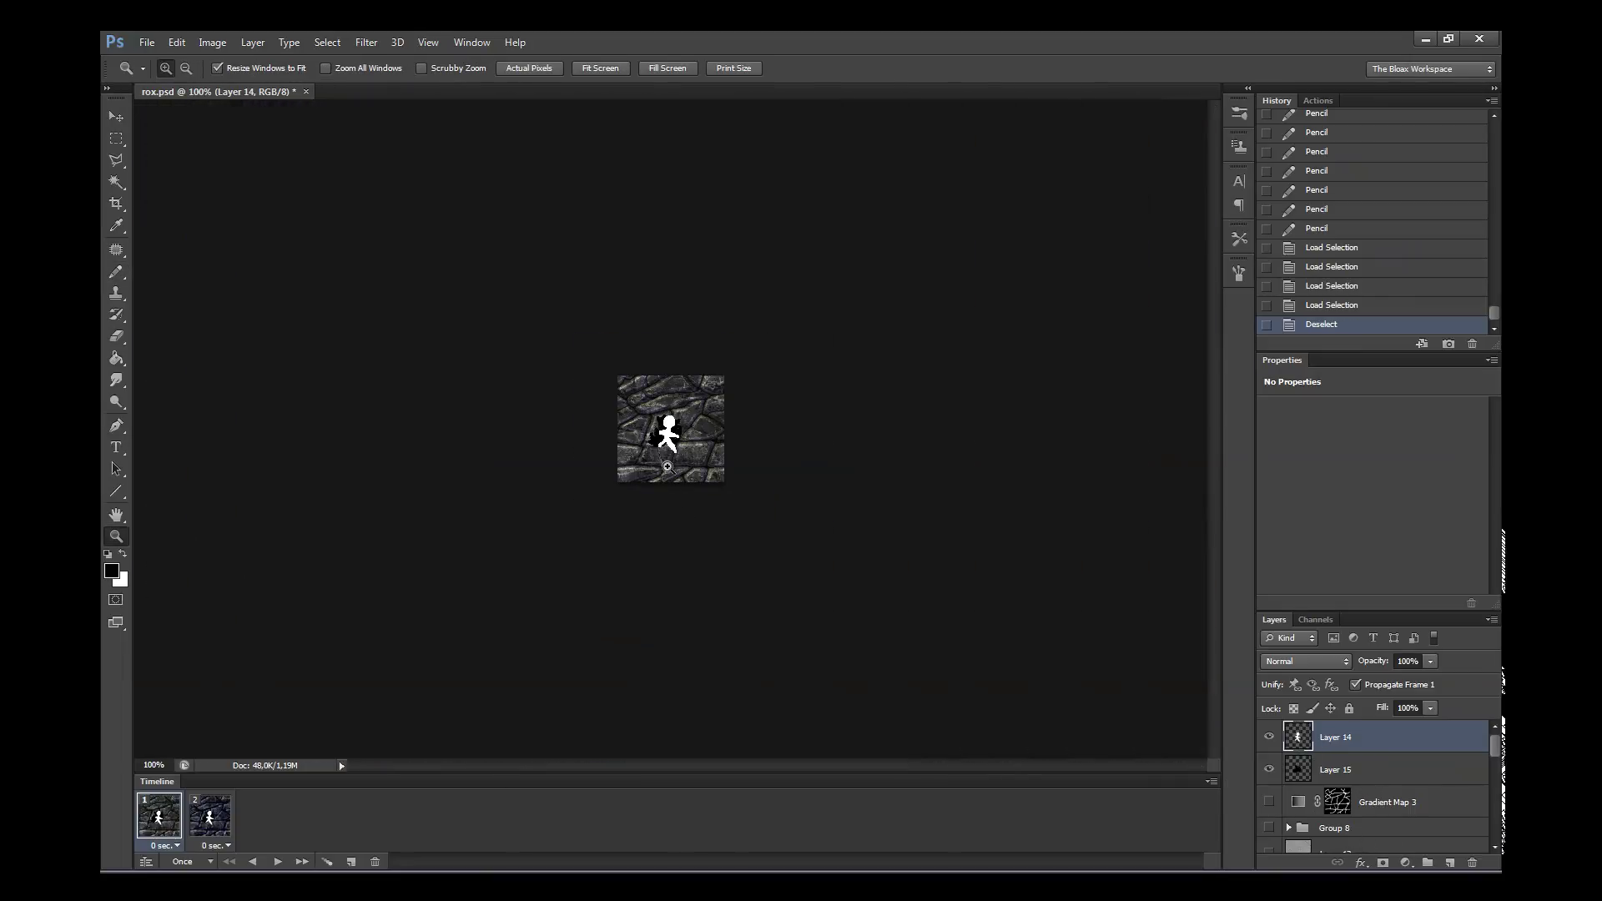
scroll(652, 451, up, 3)
scroll(653, 451, up, 2)
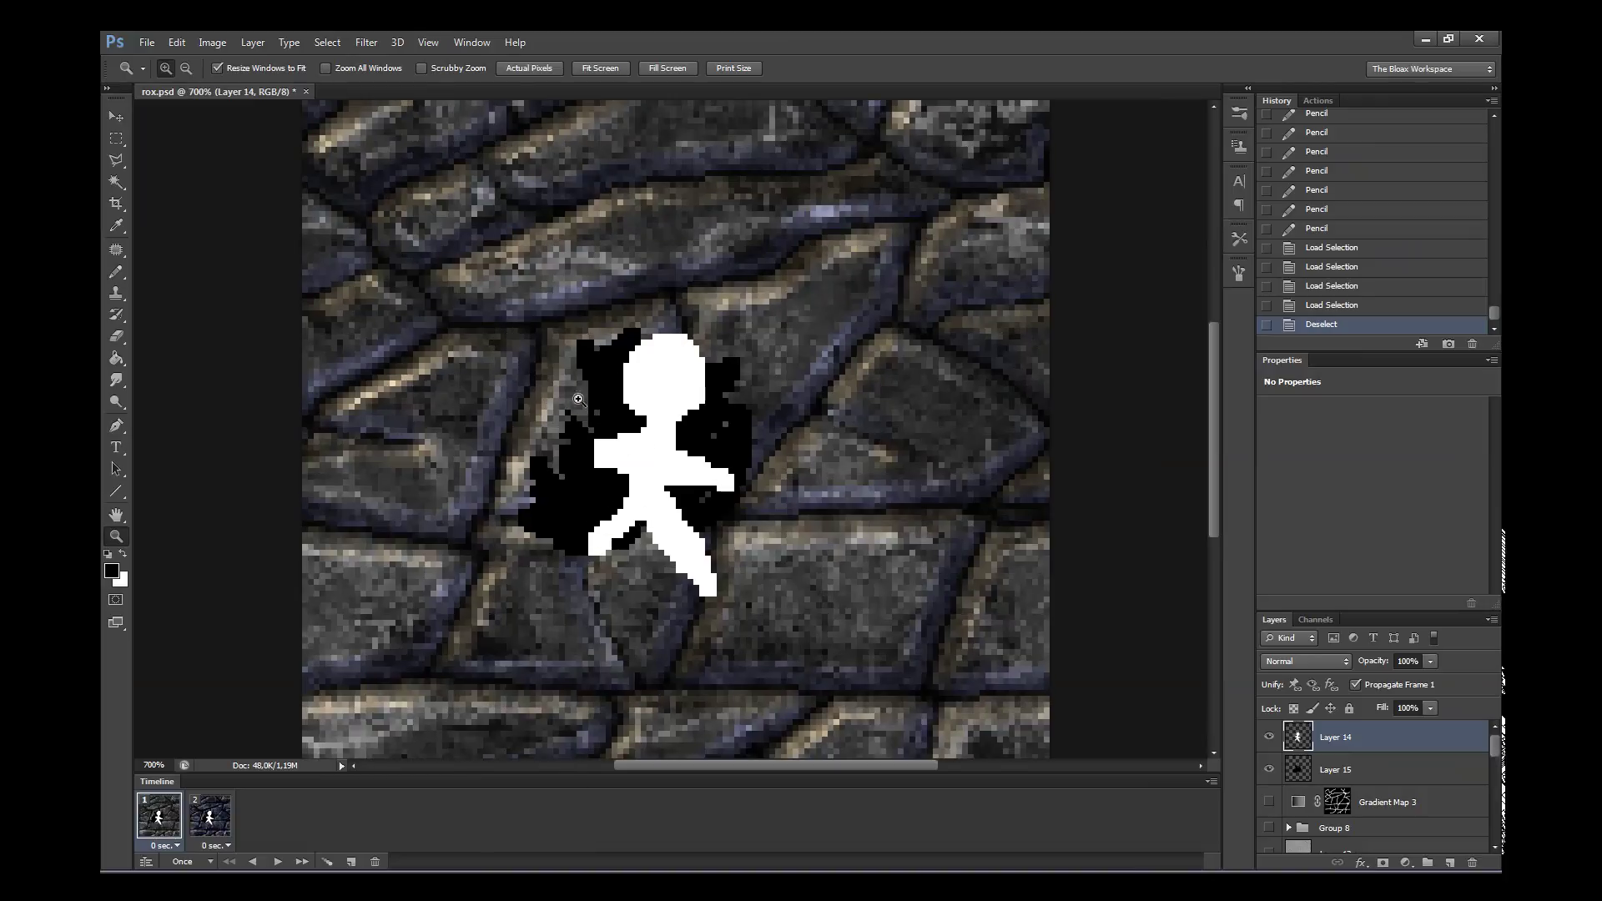
scroll(649, 376, up, 1)
scroll(627, 310, up, 1)
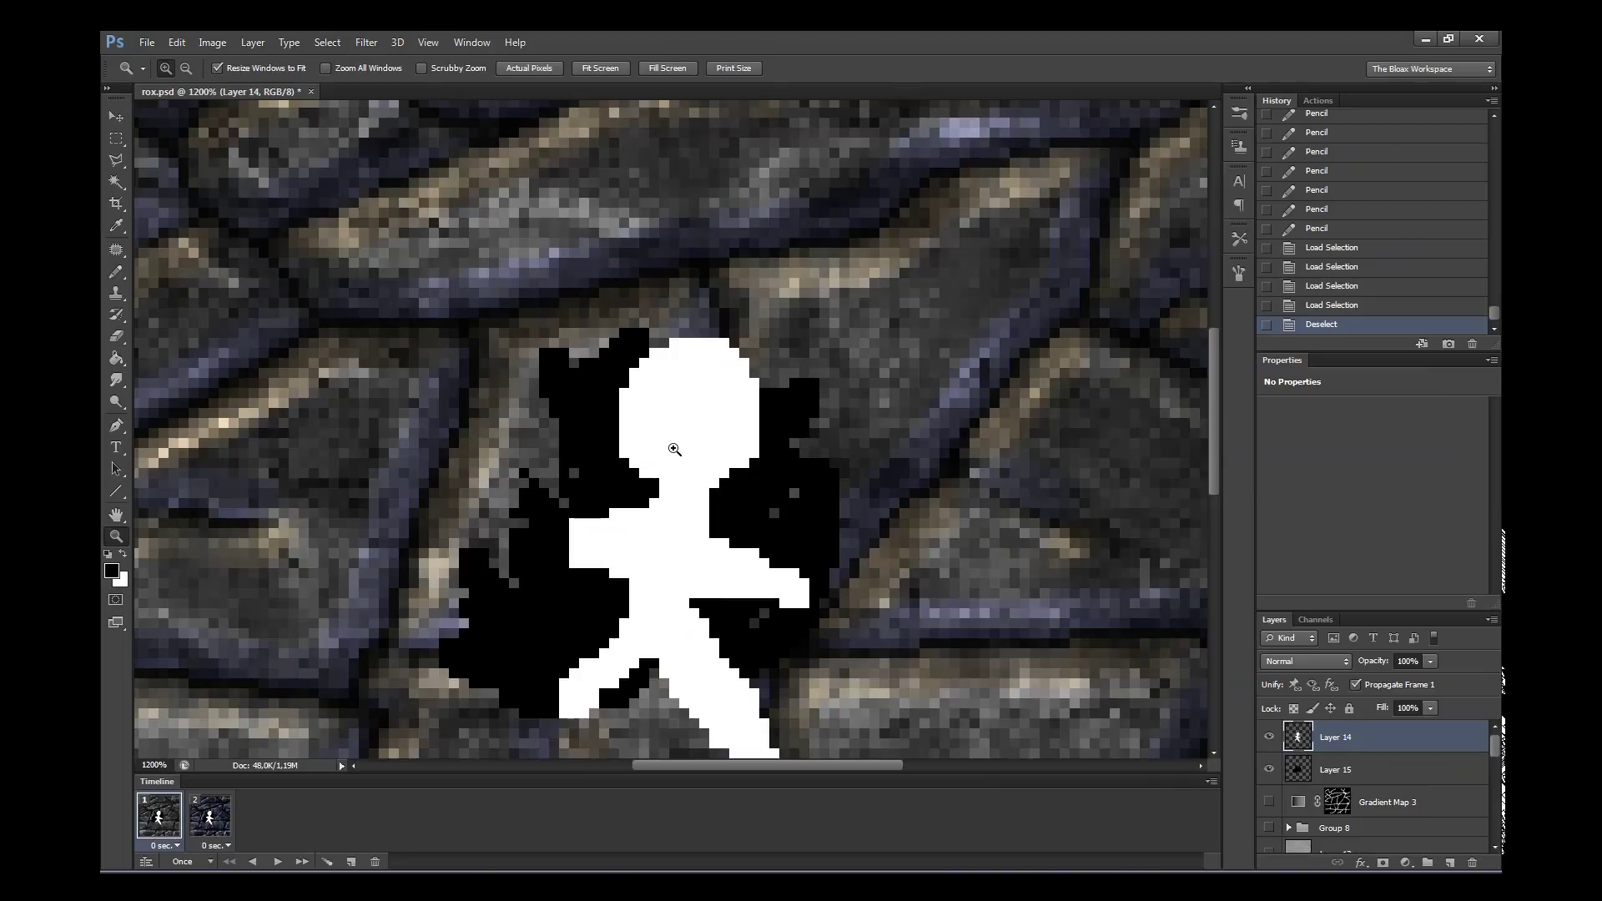
key(super)
key(super)
key(i)
key(ctrl+k)
key(ctrl+4)
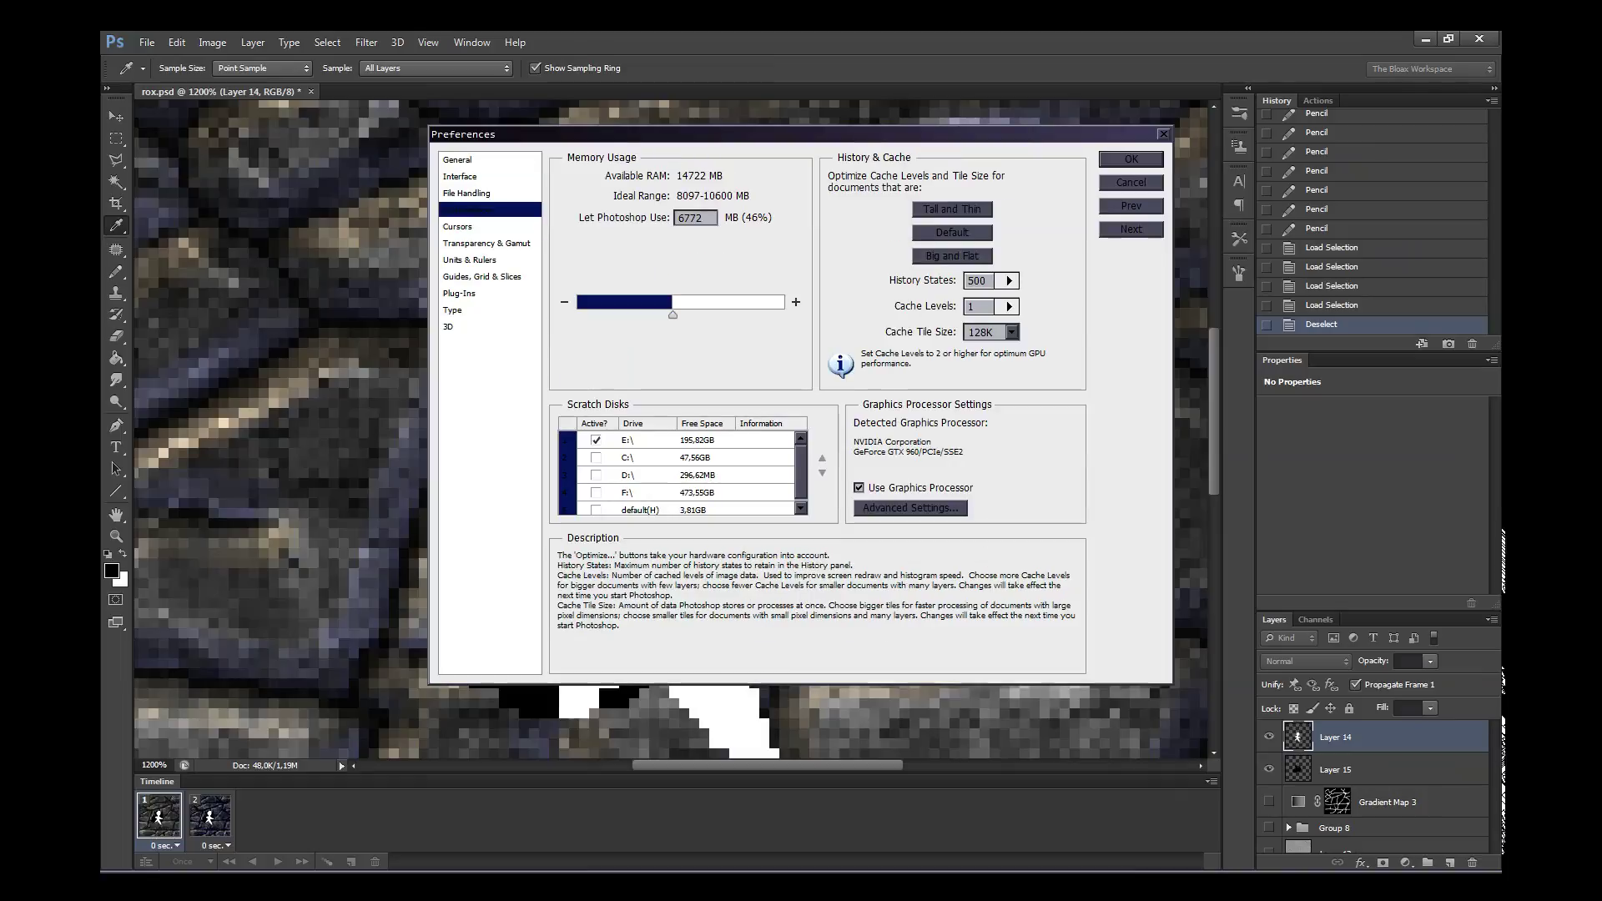
click(1131, 182)
key(z)
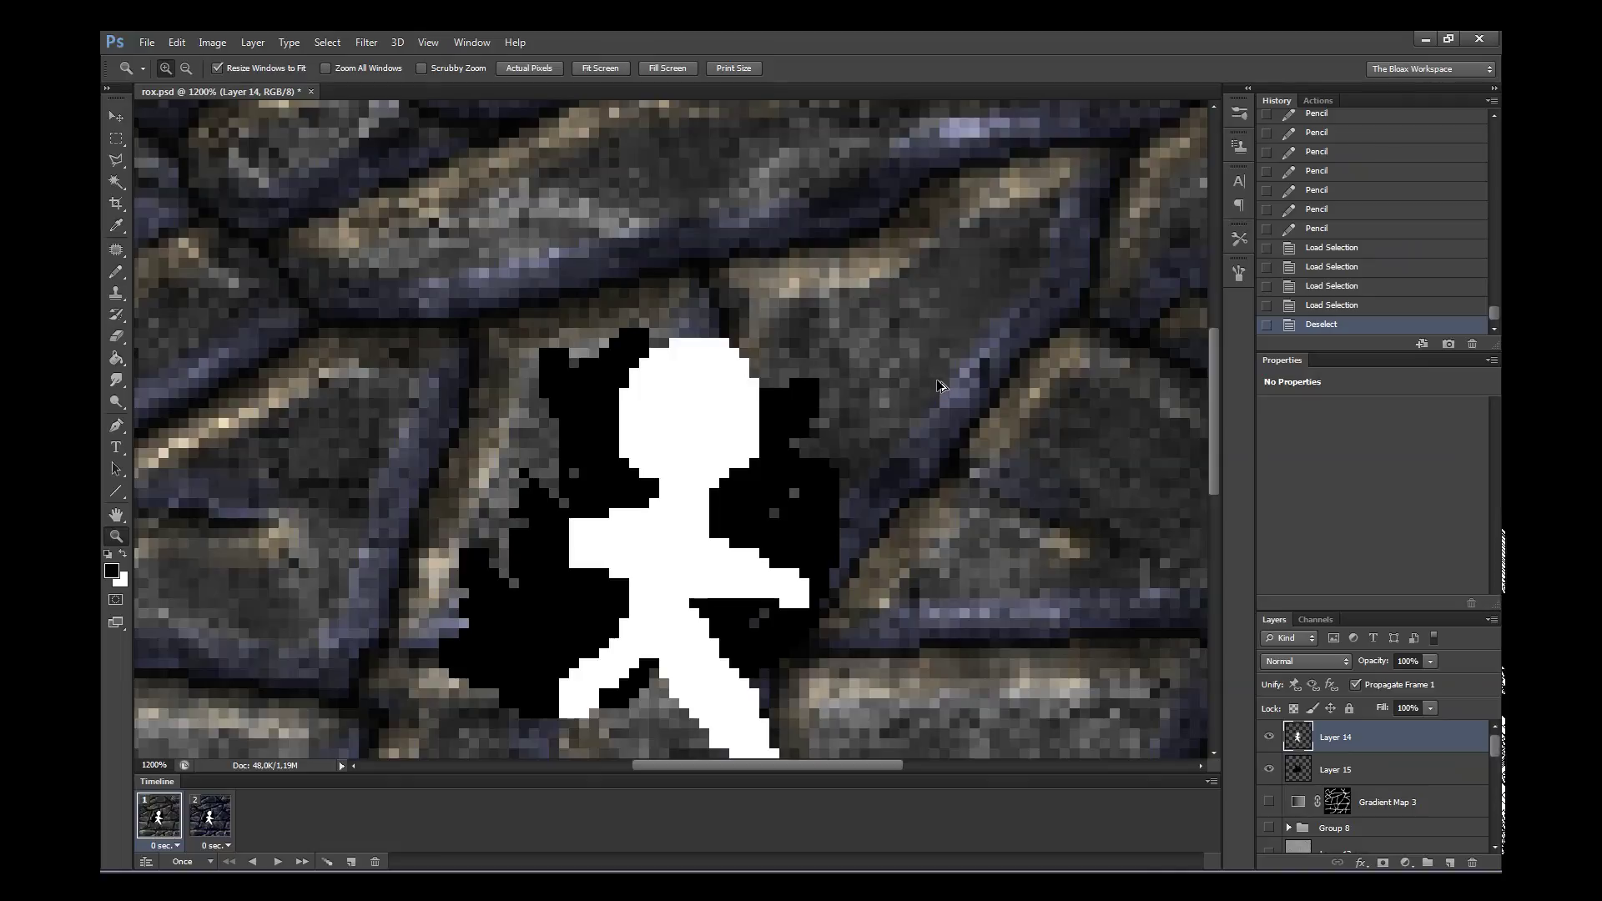
key(ctrl+alt+z)
key(ctrl+alt+z)
key(ctrl+alt+z)
key(ctrl+alt+z)
key(ctrl+alt+z)
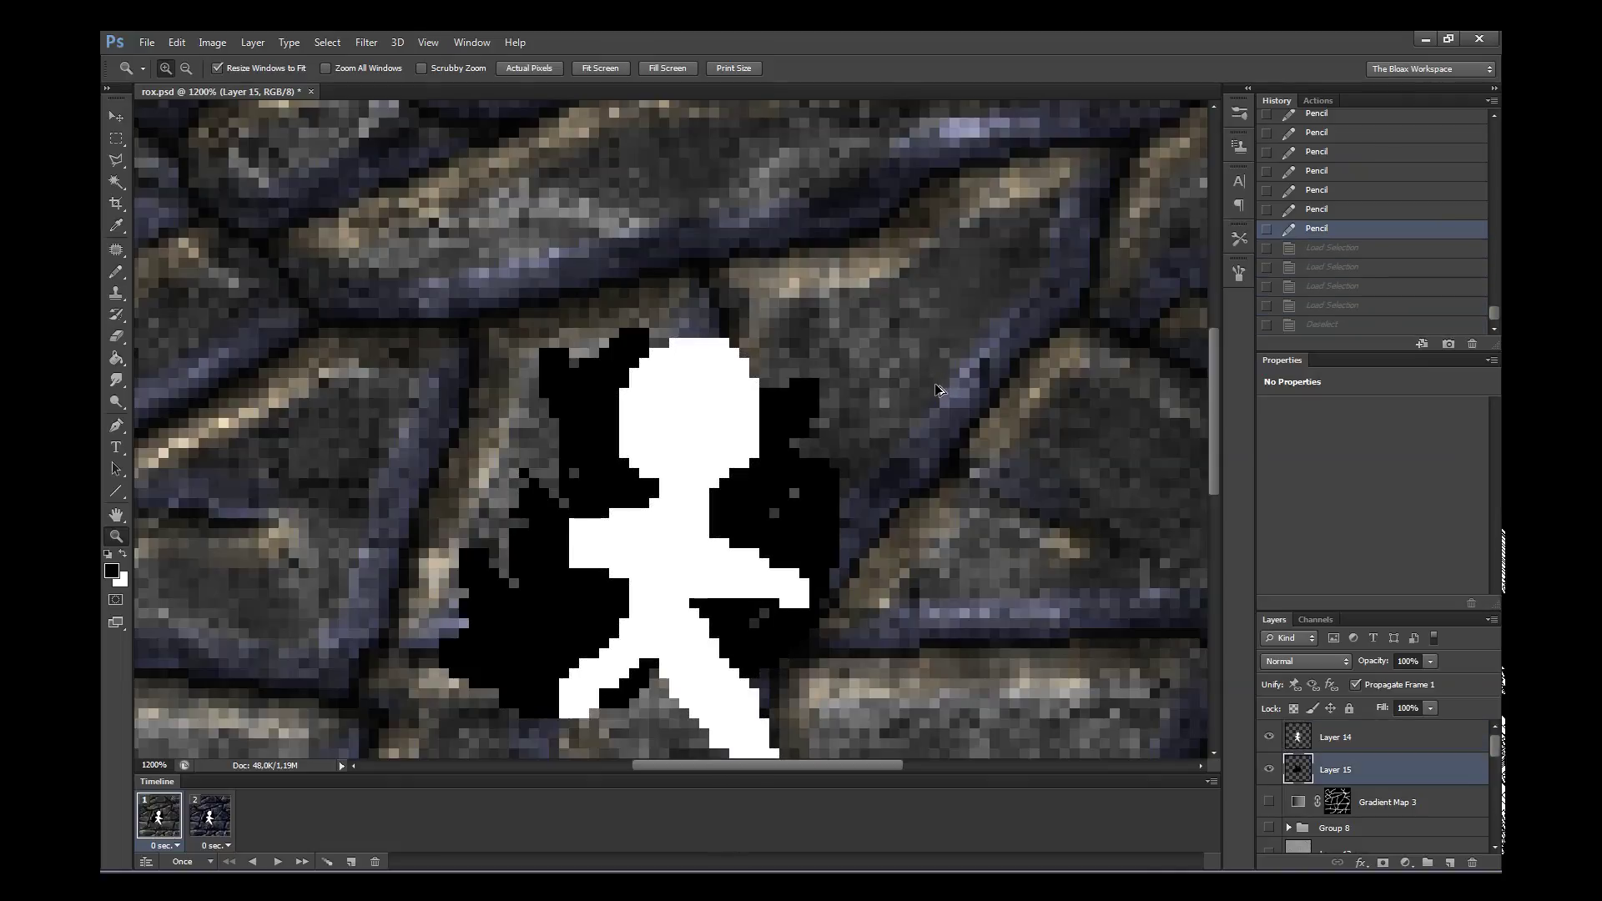
key(ctrl+alt+z)
key(ctrl+alt+z)
key(ctrl+shift+z)
key(ctrl+shift+z)
key(ctrl+shift+z)
key(ctrl+shift+z)
key(ctrl+shift+z)
key(ctrl+shift+z)
key(ctrl+shift+z)
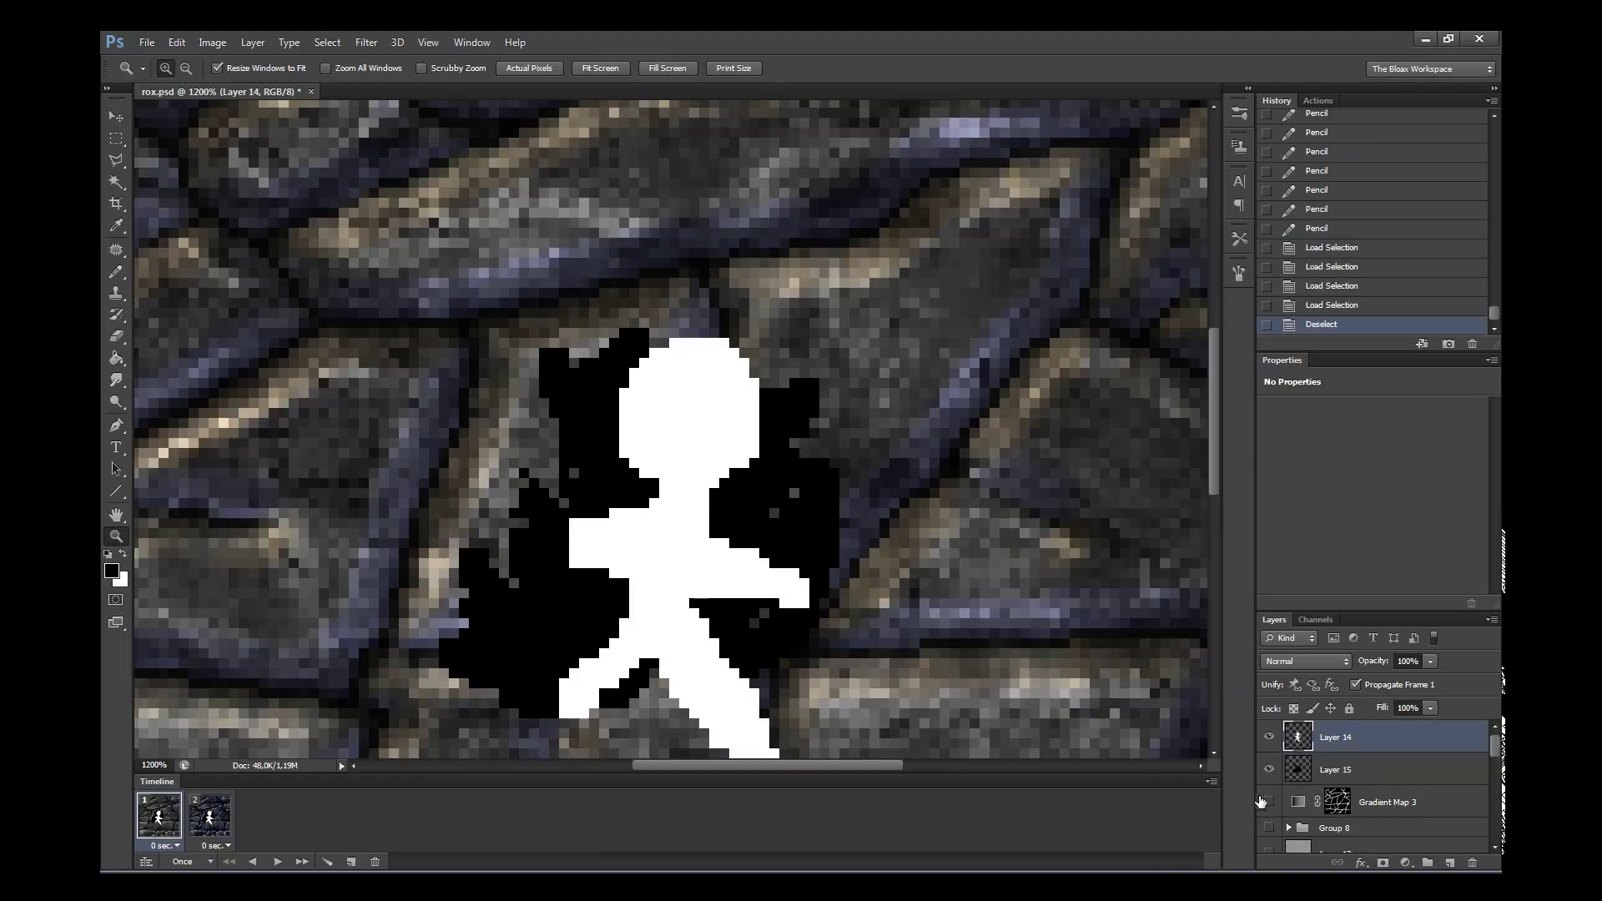
- Load the figure's selection and shade its left edge and head grey with a soft 123 px brush
ctrl+click(1297, 737)
key(b)
right_click(728, 482)
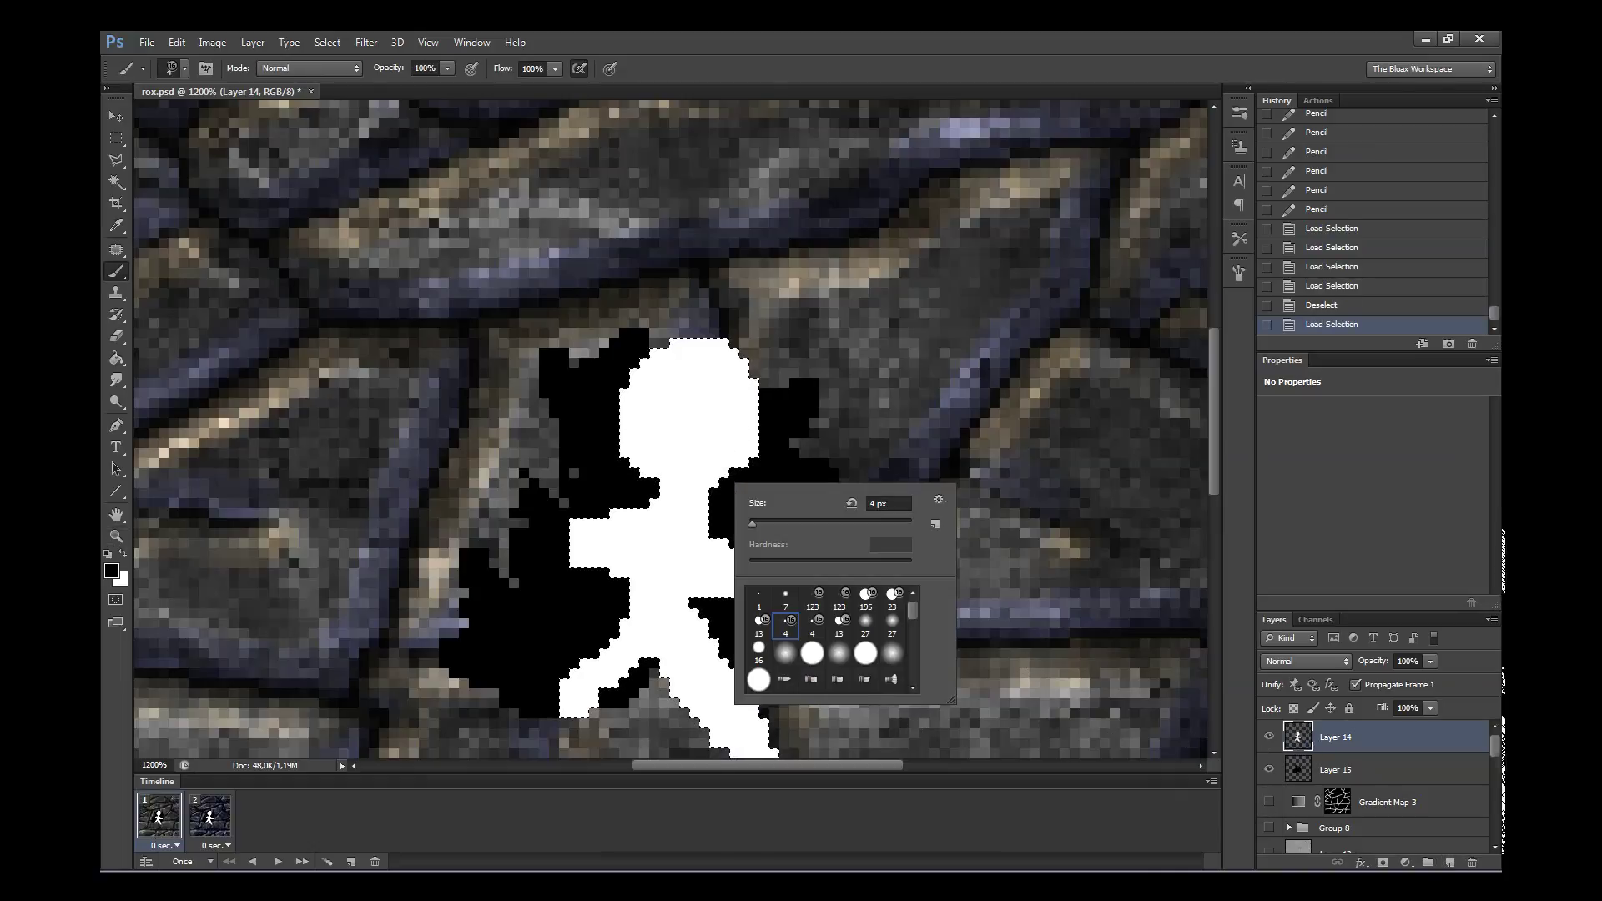
key(Return)
mouse_move(631, 368)
mouse_down()
mouse_move(634, 497)
mouse_move(696, 342)
mouse_move(717, 484)
mouse_move(705, 467)
mouse_up()
right_click(685, 433)
double_click(762, 544)
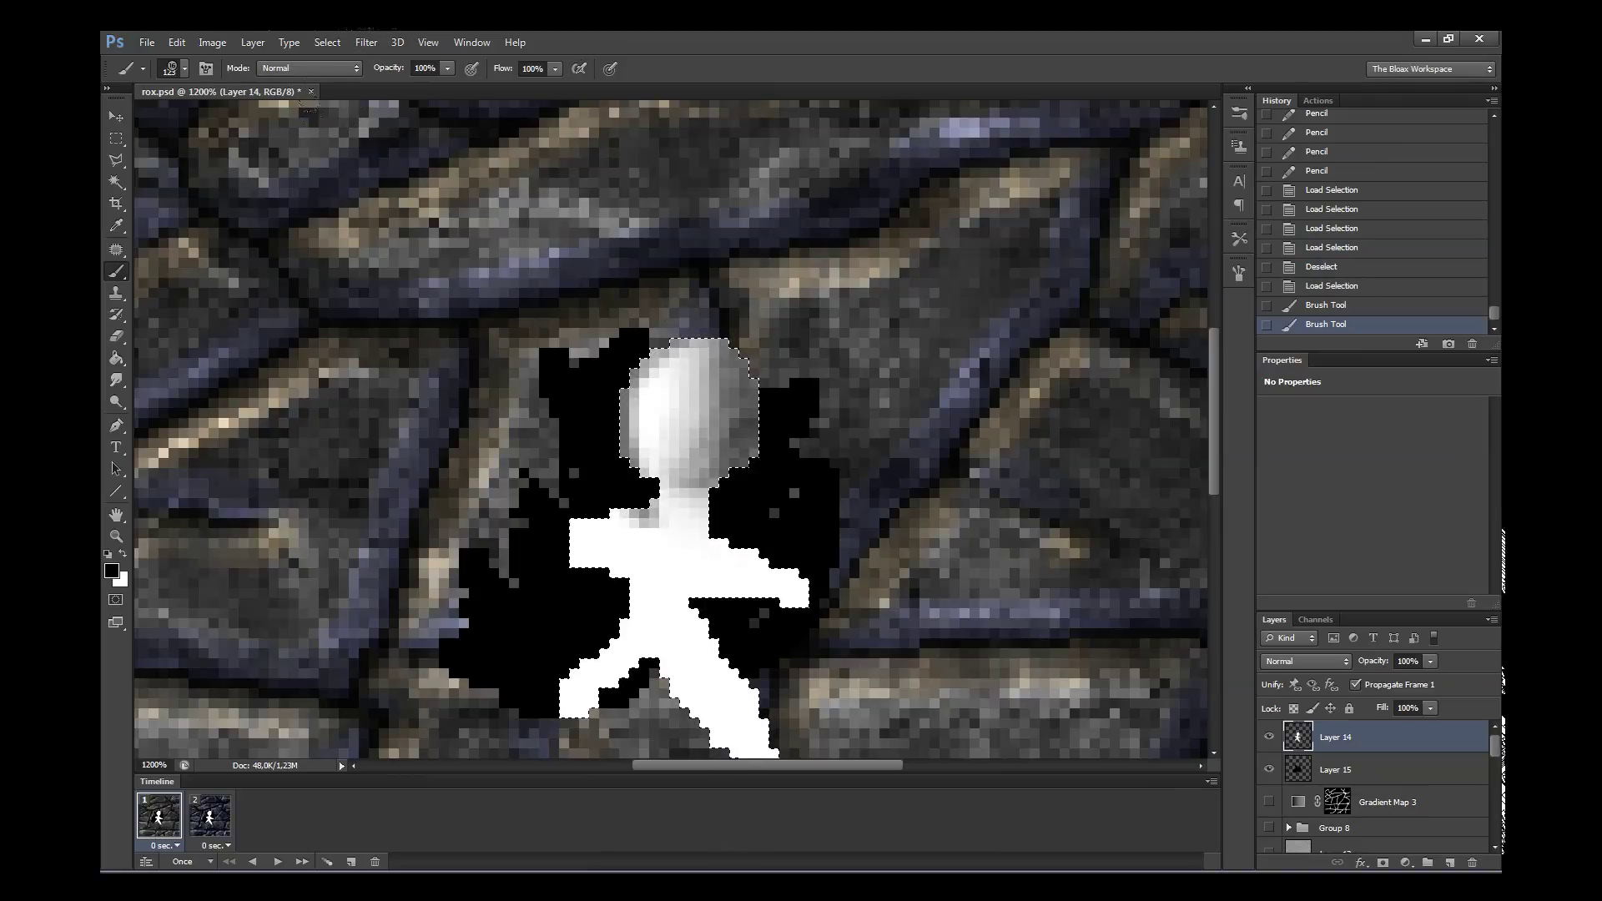
drag(667, 358, 675, 492)
- Add a bright highlight on the head and upper legs, darkening the lower head and neck
key(x)
mouse_move(686, 371)
mouse_down()
mouse_move(678, 358)
mouse_move(647, 476)
mouse_move(709, 492)
mouse_up()
key(x)
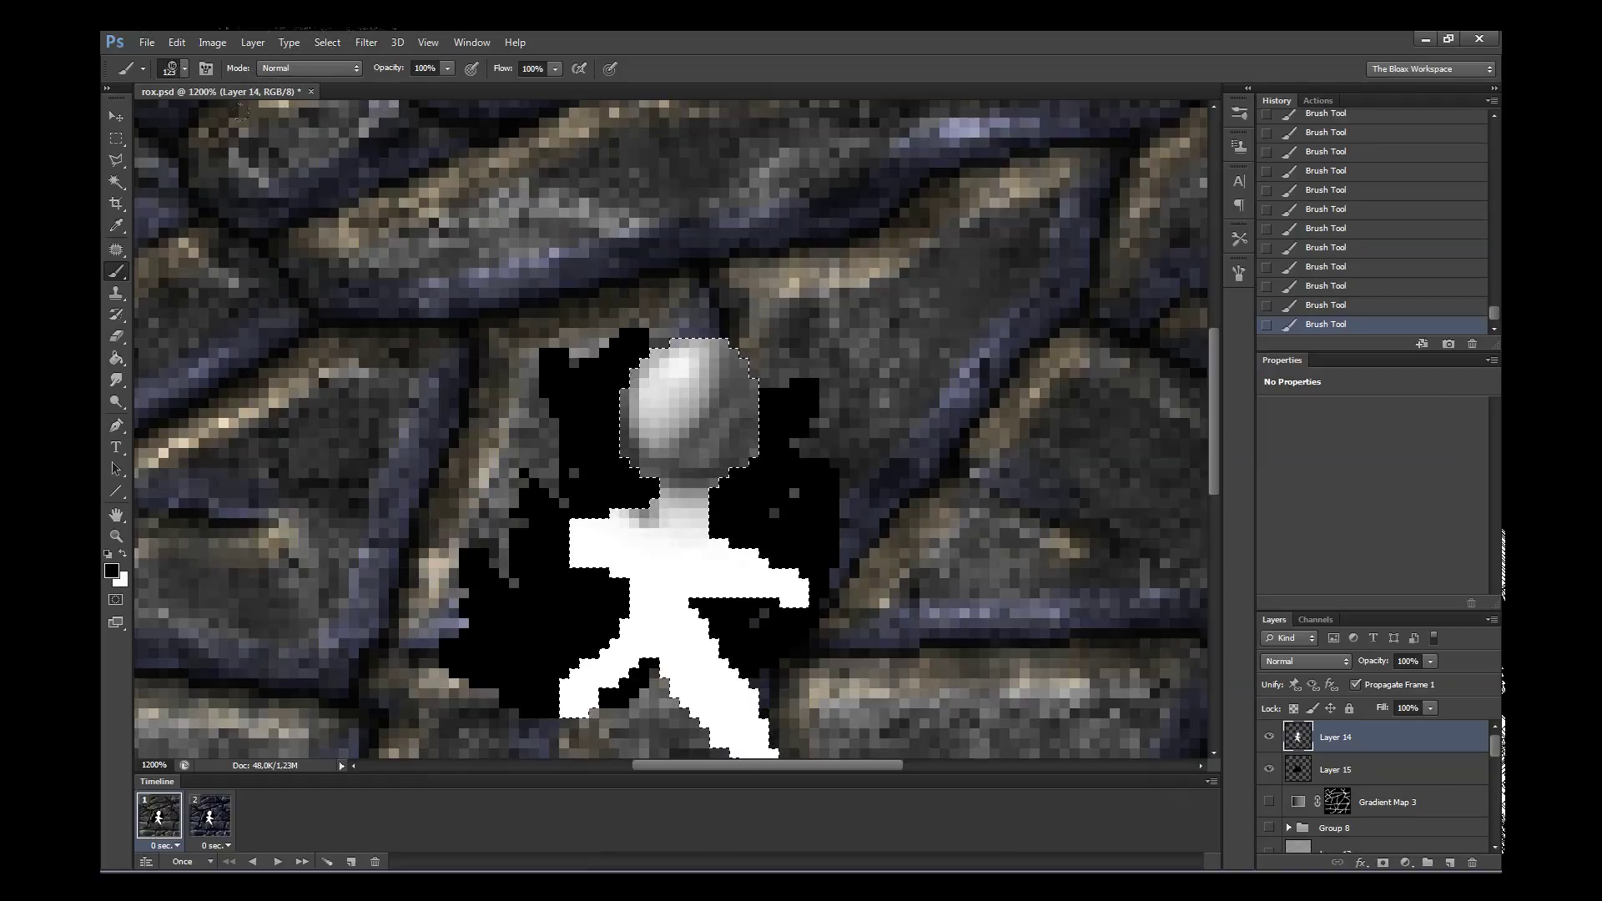
mouse_move(743, 417)
mouse_down()
mouse_move(700, 476)
mouse_move(724, 430)
mouse_move(701, 401)
mouse_up()
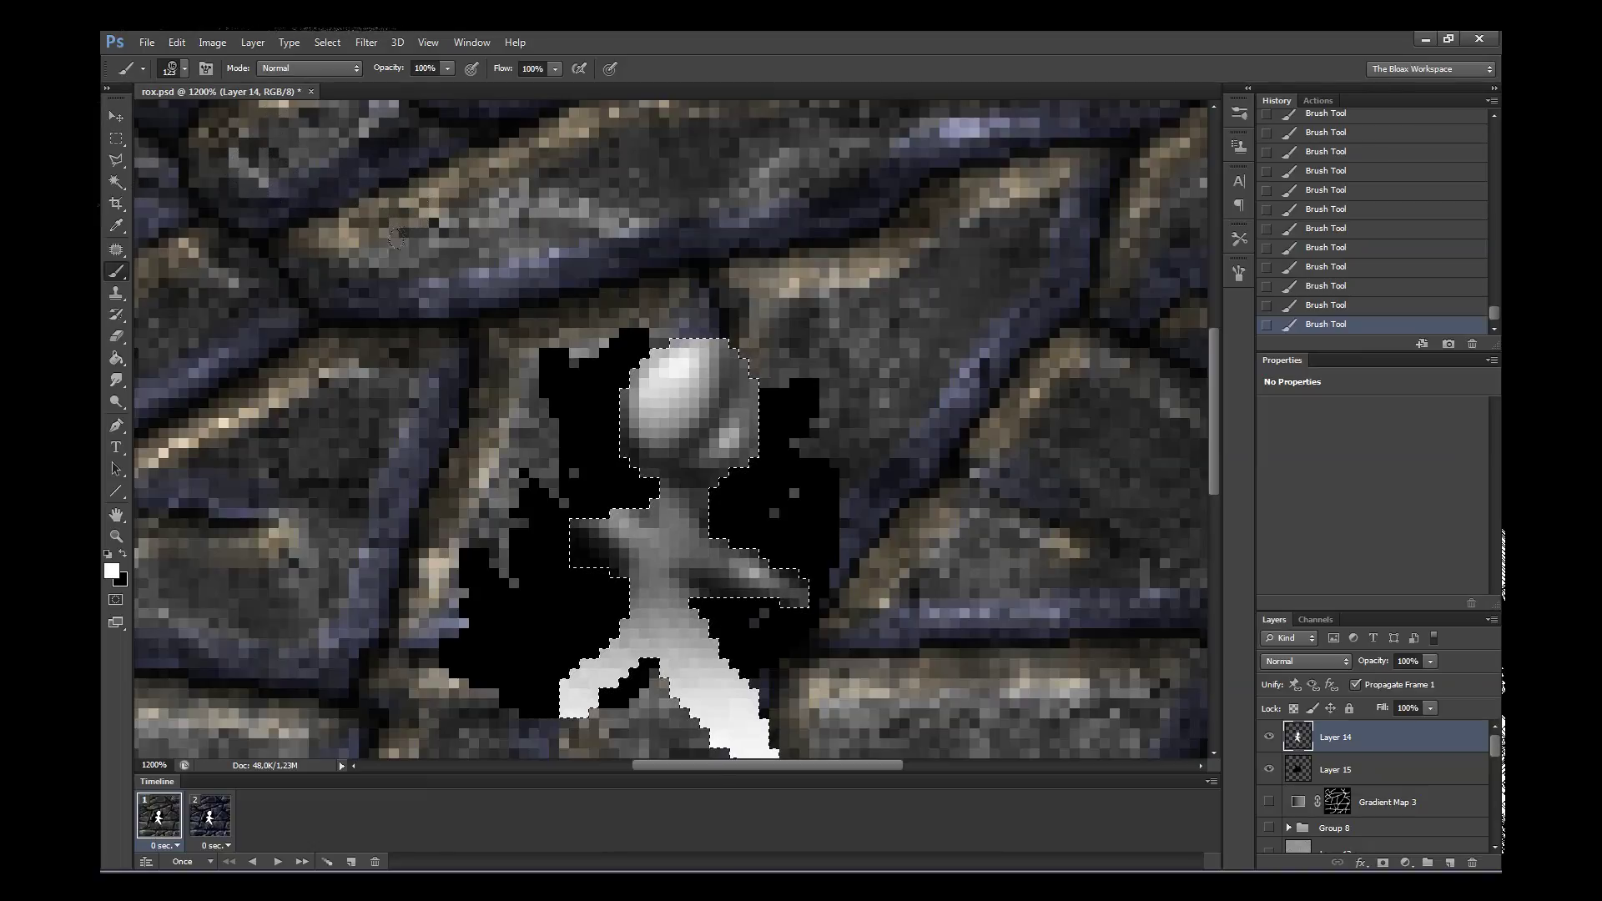
key(x)
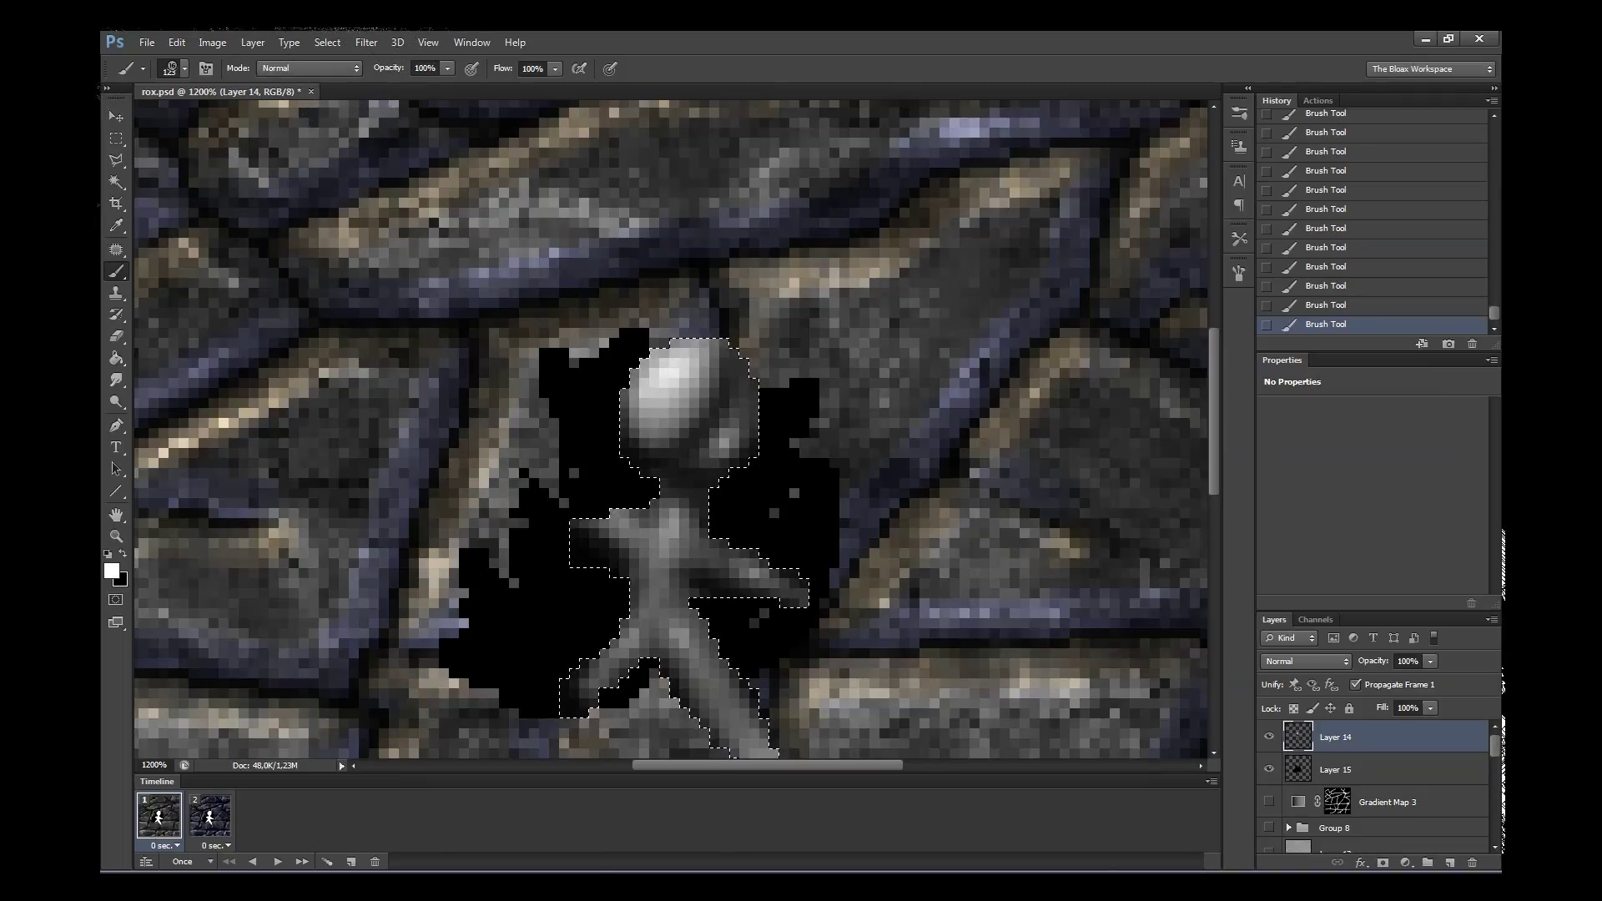
key(x)
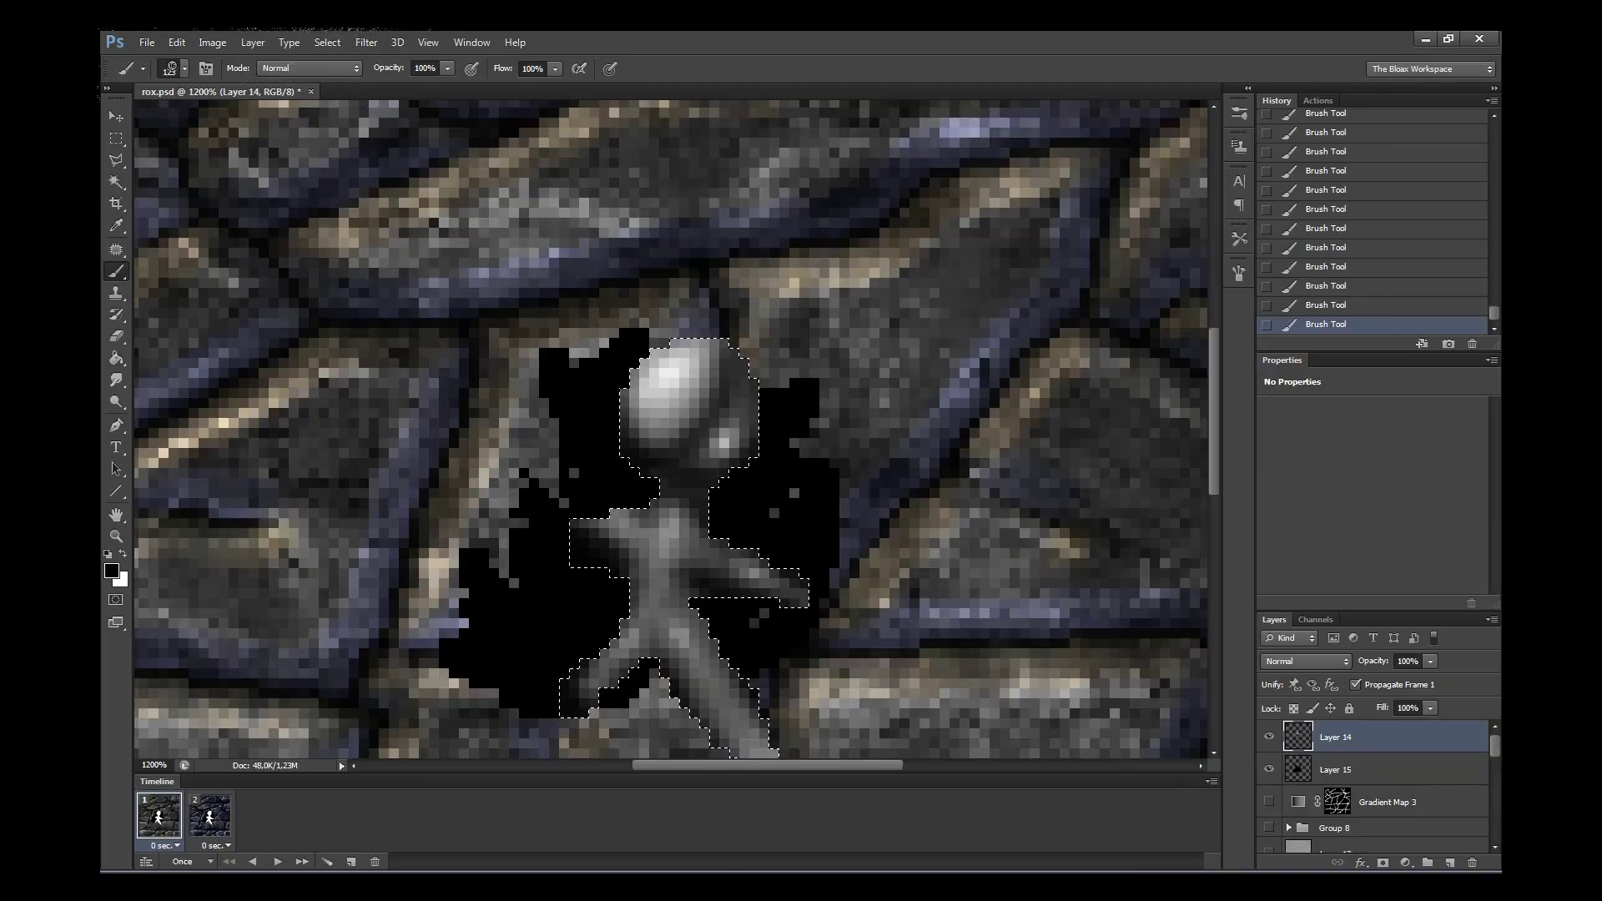
key(x)
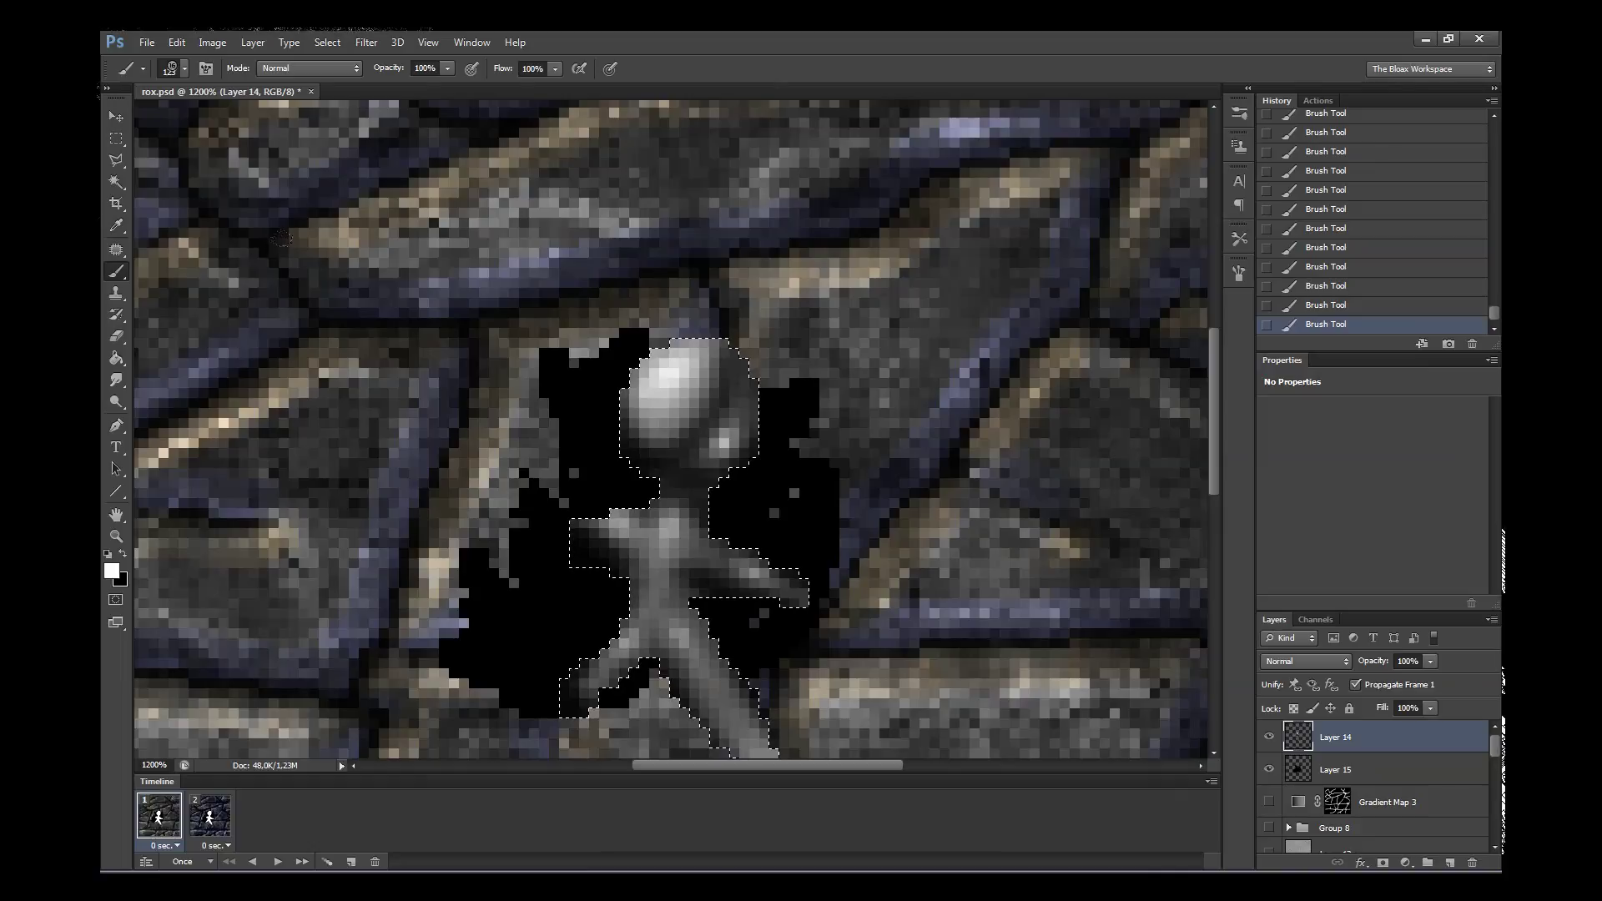
click(682, 642)
click(683, 633)
- Clear the selection, reload the figure's outline and reframe the view on the figure
key(z)
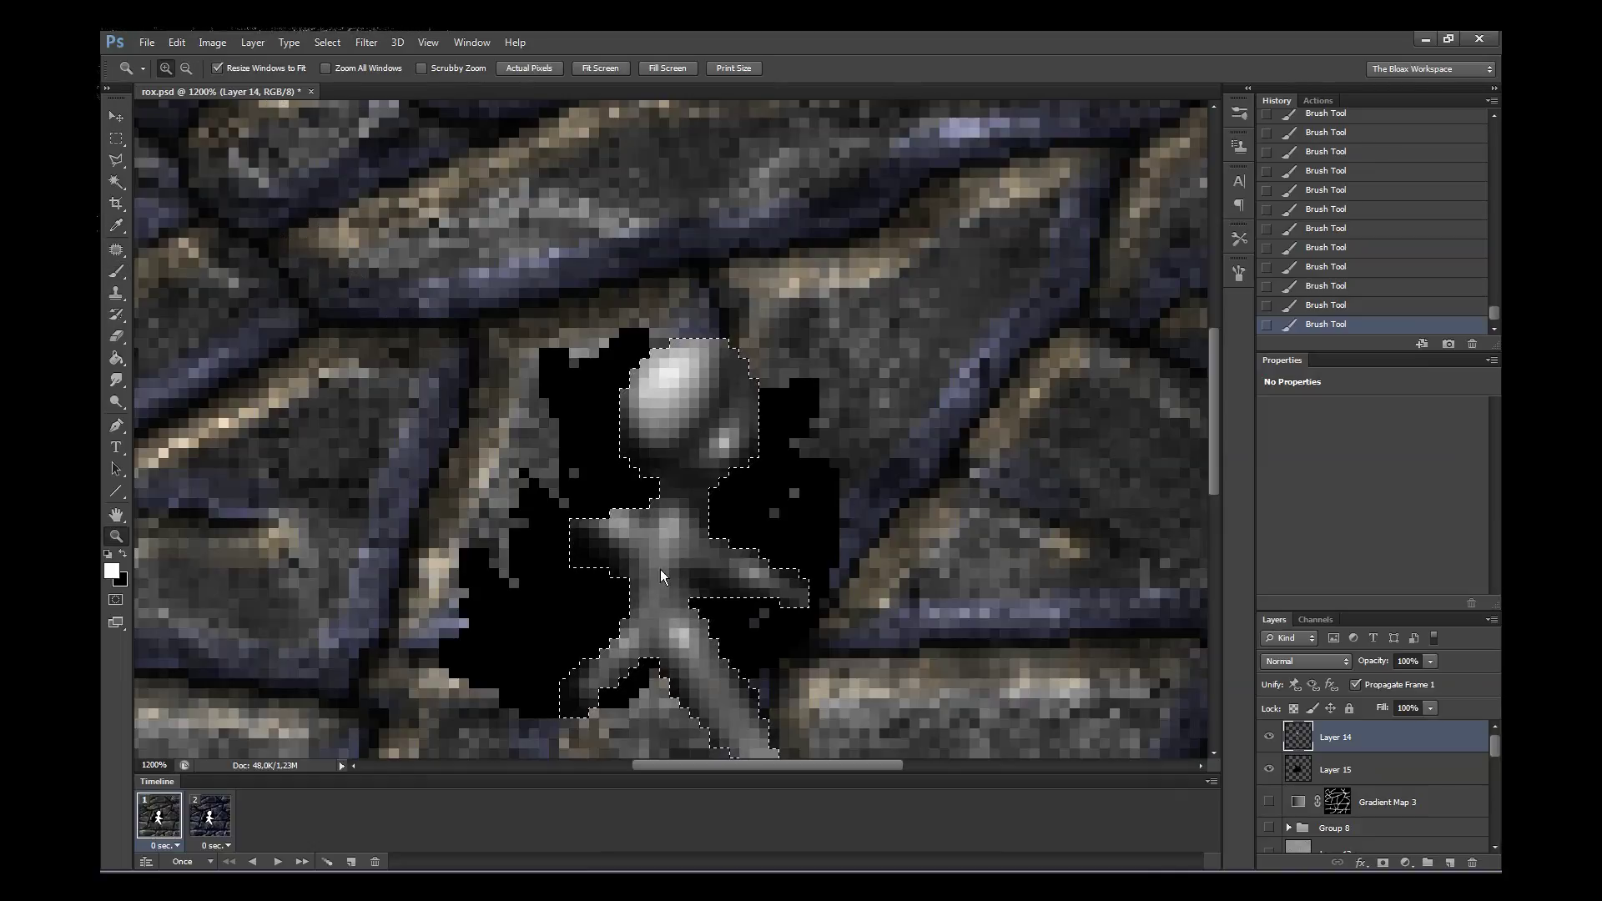
right_click(660, 569)
click(692, 578)
key(ctrl+d)
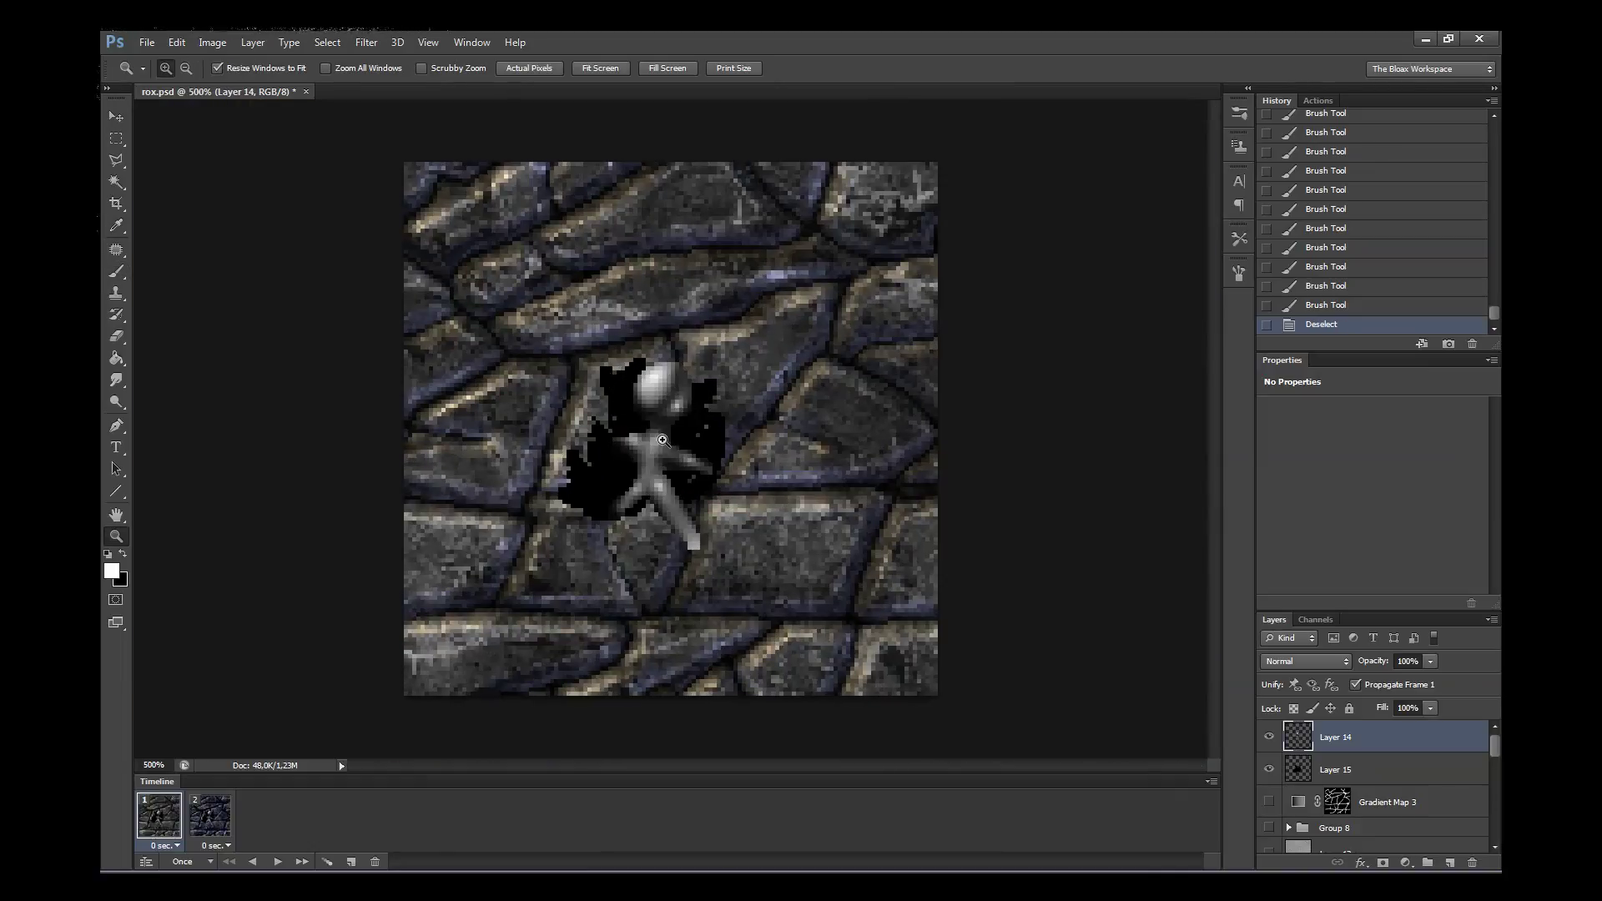
click(667, 442)
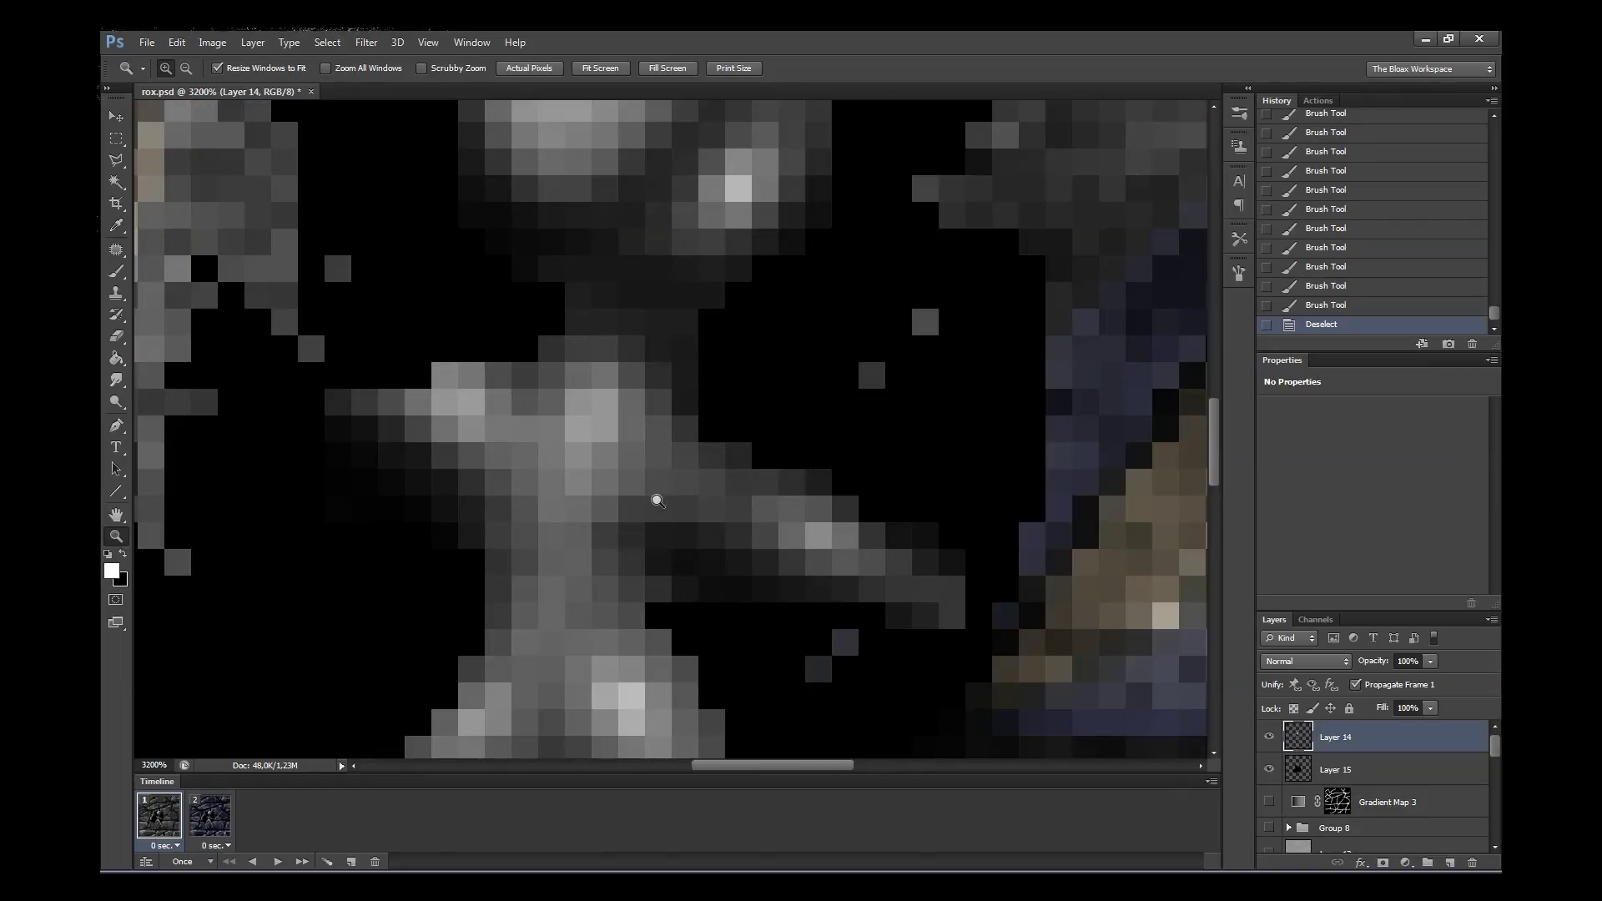
drag(1215, 450, 1209, 421)
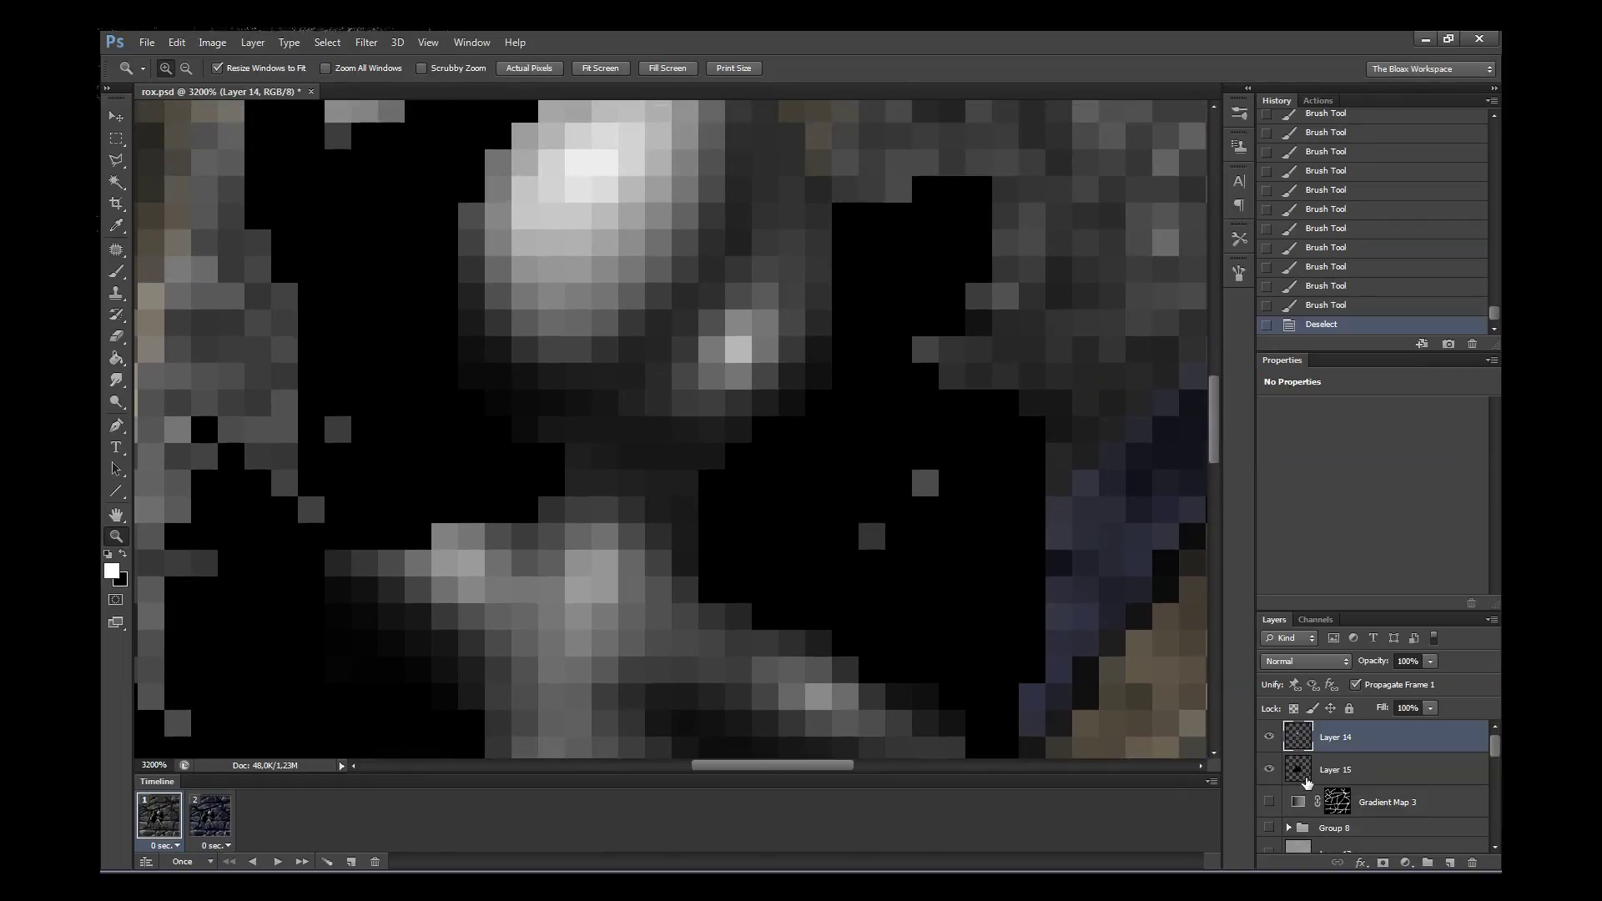
ctrl+click(1298, 769)
right_click(687, 518)
click(724, 561)
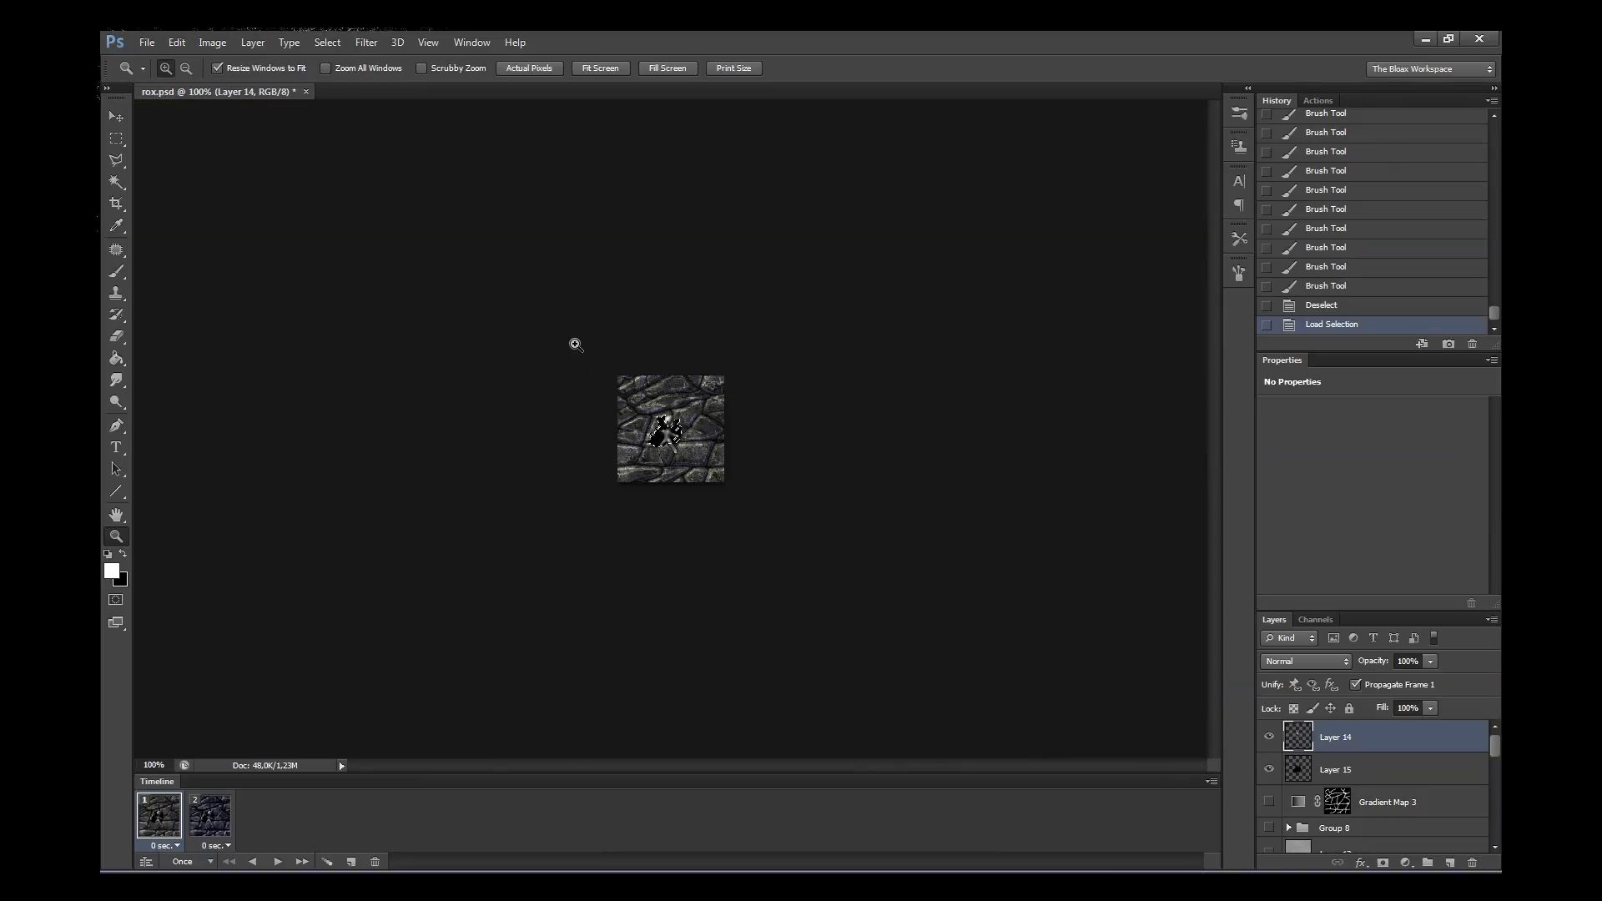
click(592, 364)
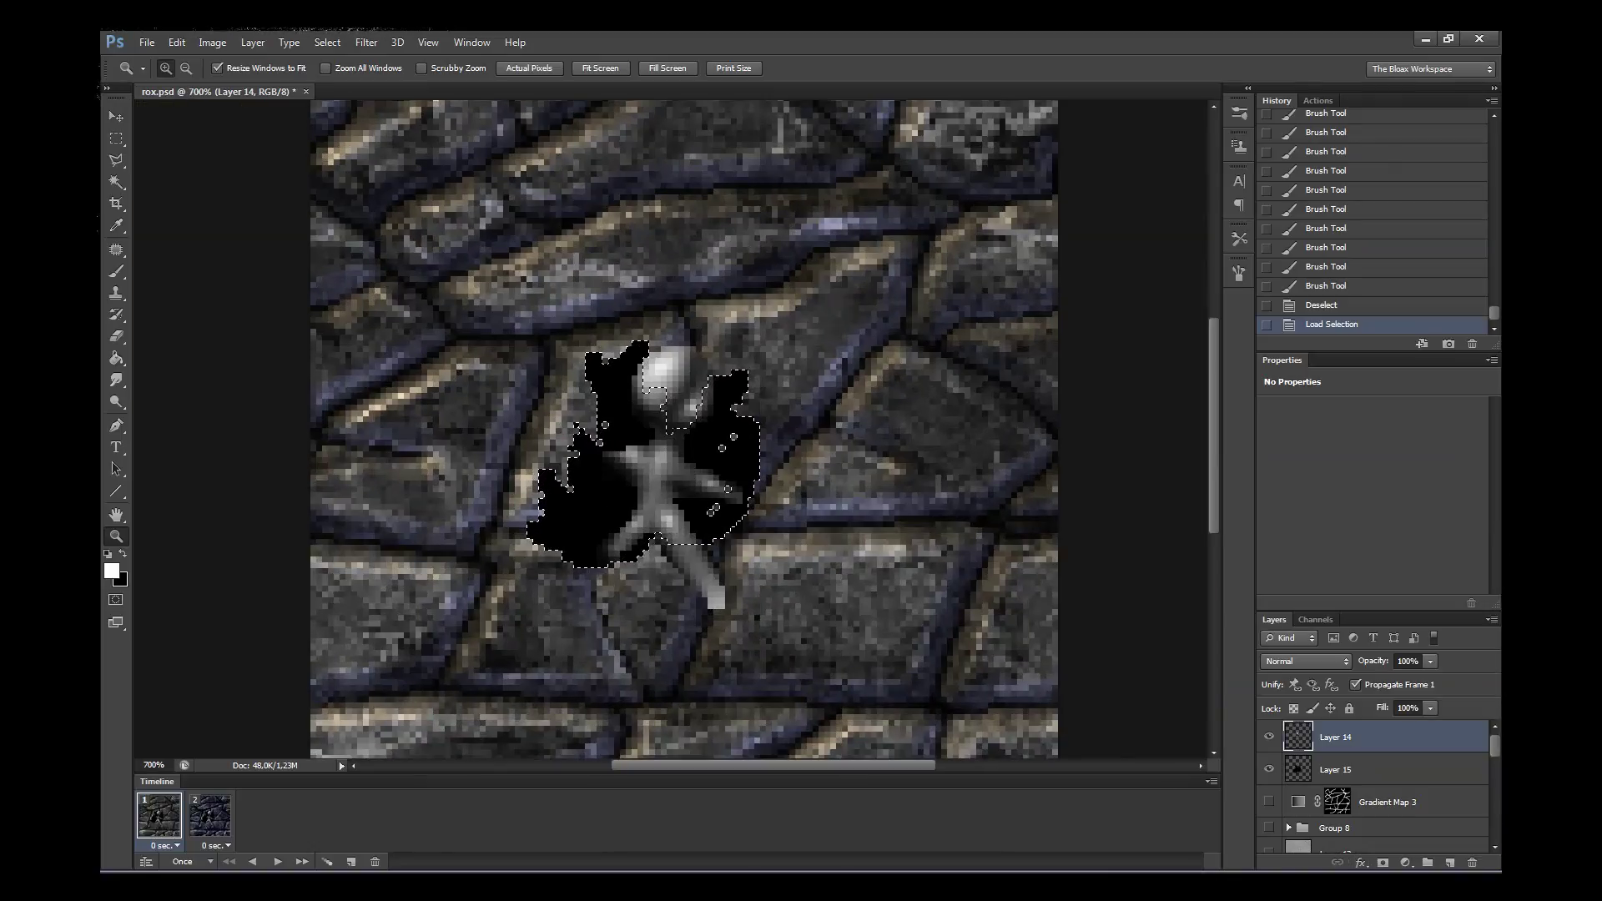
- Add a new empty layer and try white strokes inside the selection, then undo them
key(ctrl+shift+alt+n)
key(b)
mouse_move(634, 468)
mouse_down()
mouse_move(717, 501)
mouse_move(584, 517)
mouse_move(726, 467)
mouse_move(584, 501)
mouse_up()
drag(717, 500, 568, 534)
key(ctrl+z)
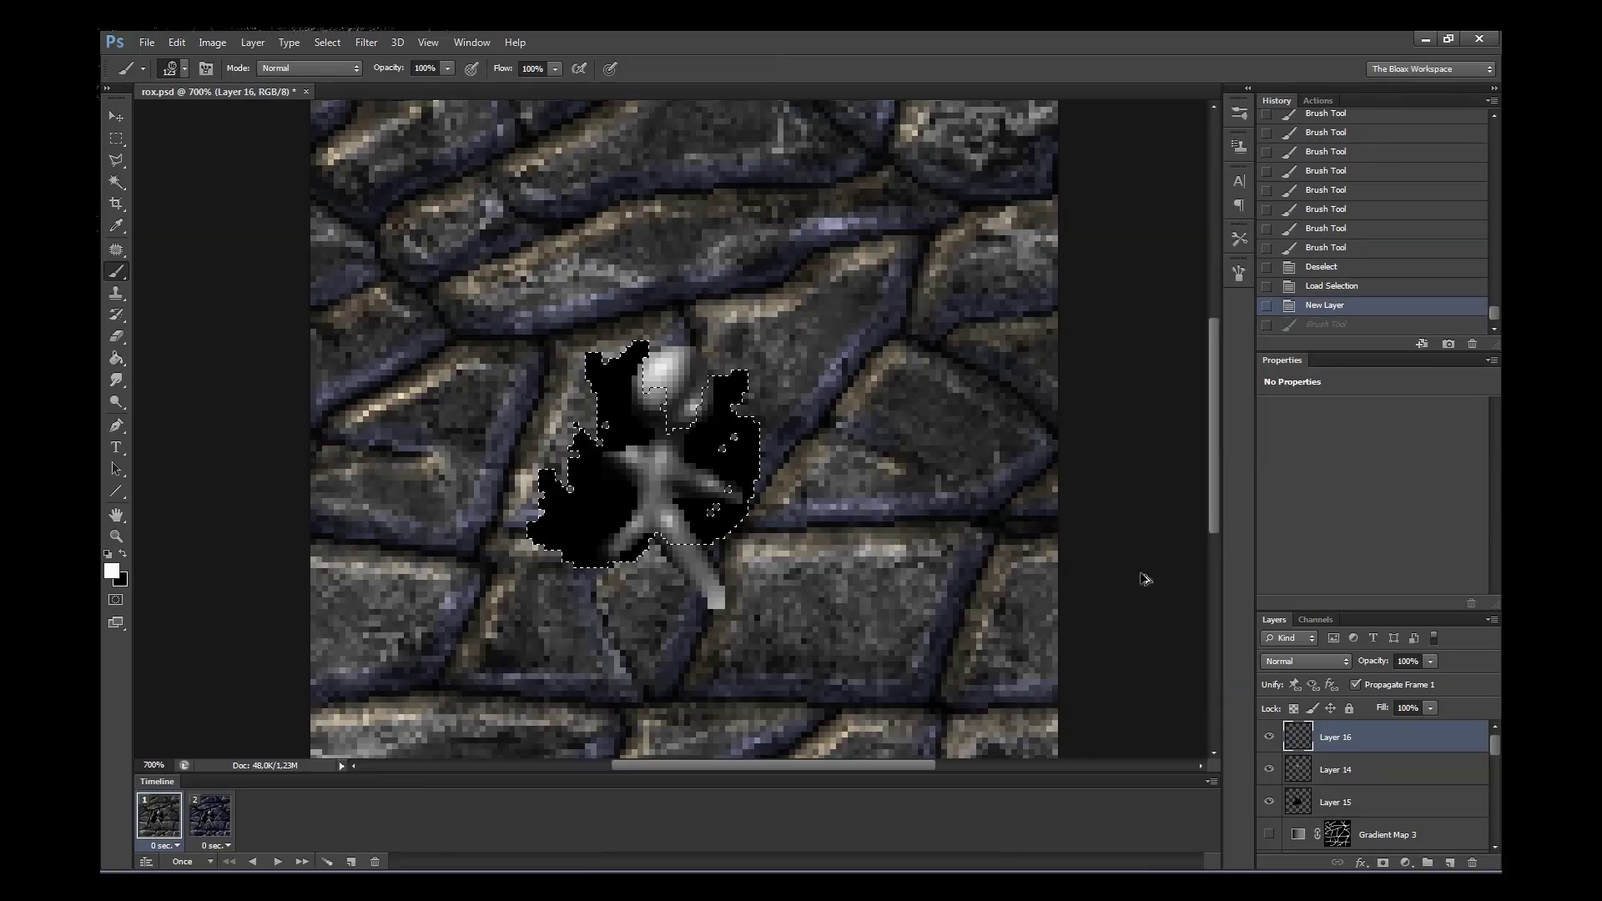
- Reload the saved selection, zoom closer, and paint grey over the black near the head
key(z)
click(701, 474)
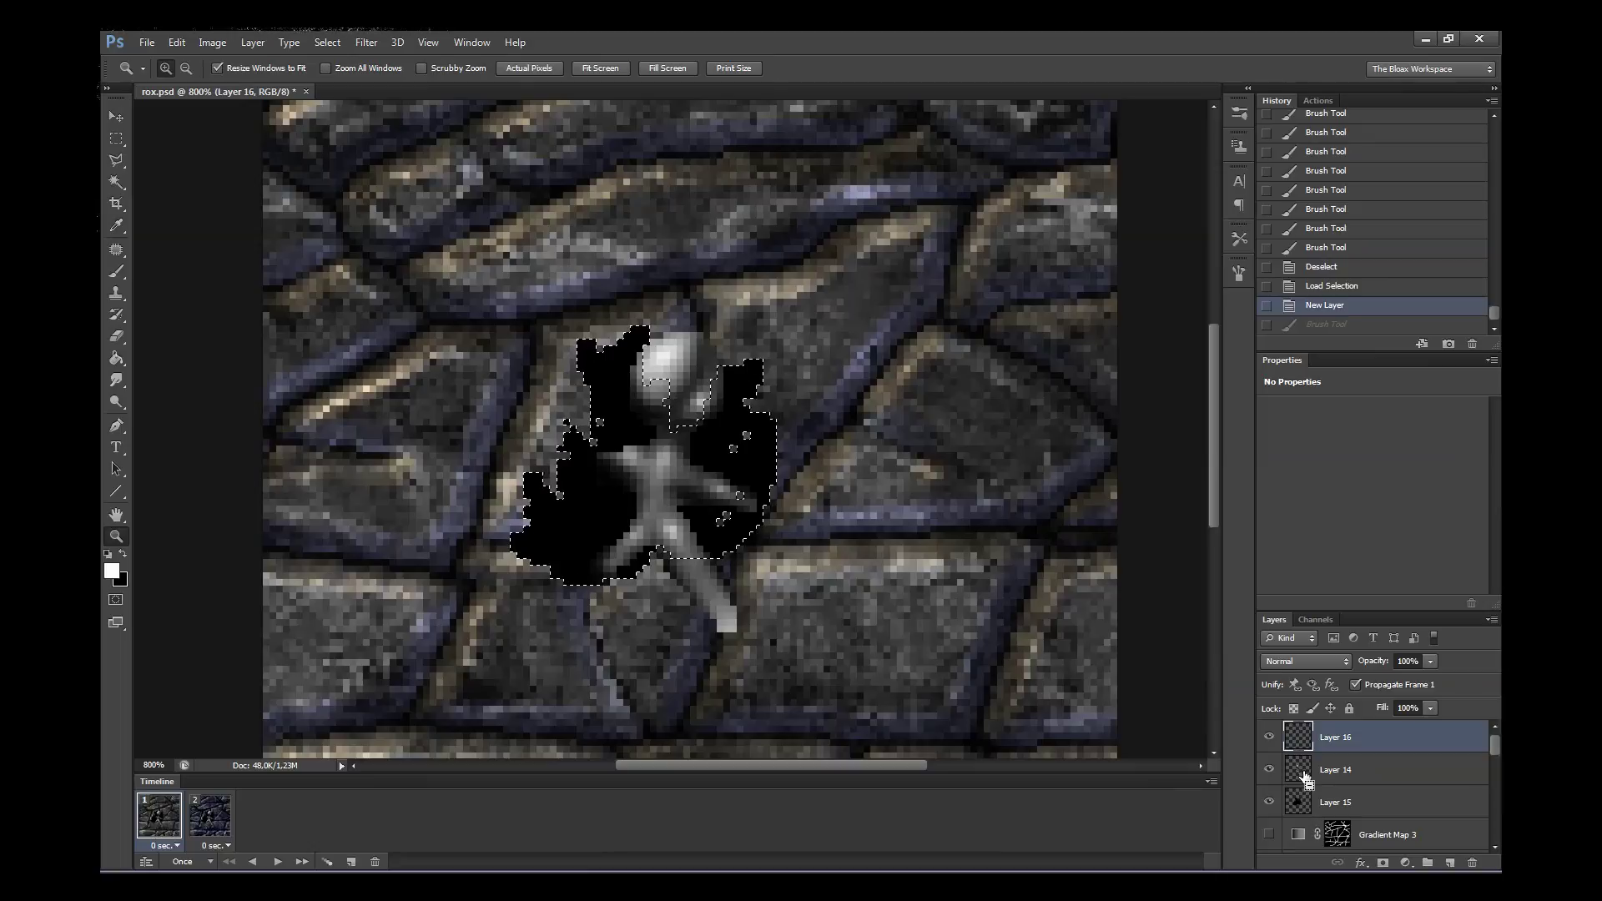
ctrl+click(1308, 771)
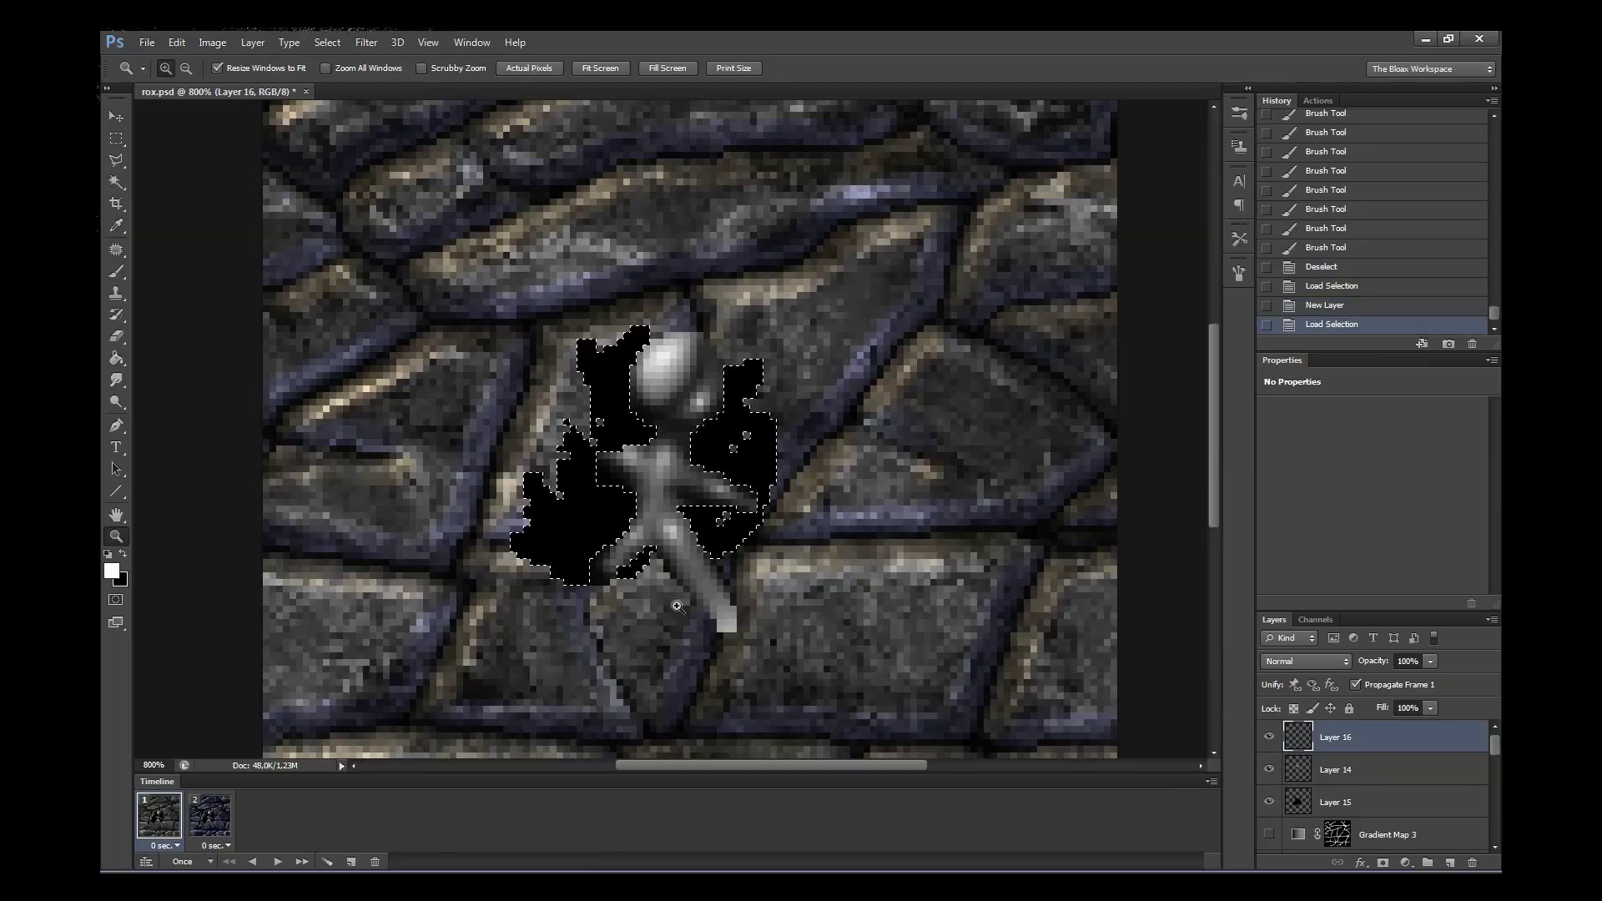
key(ctrl+plus)
key(b)
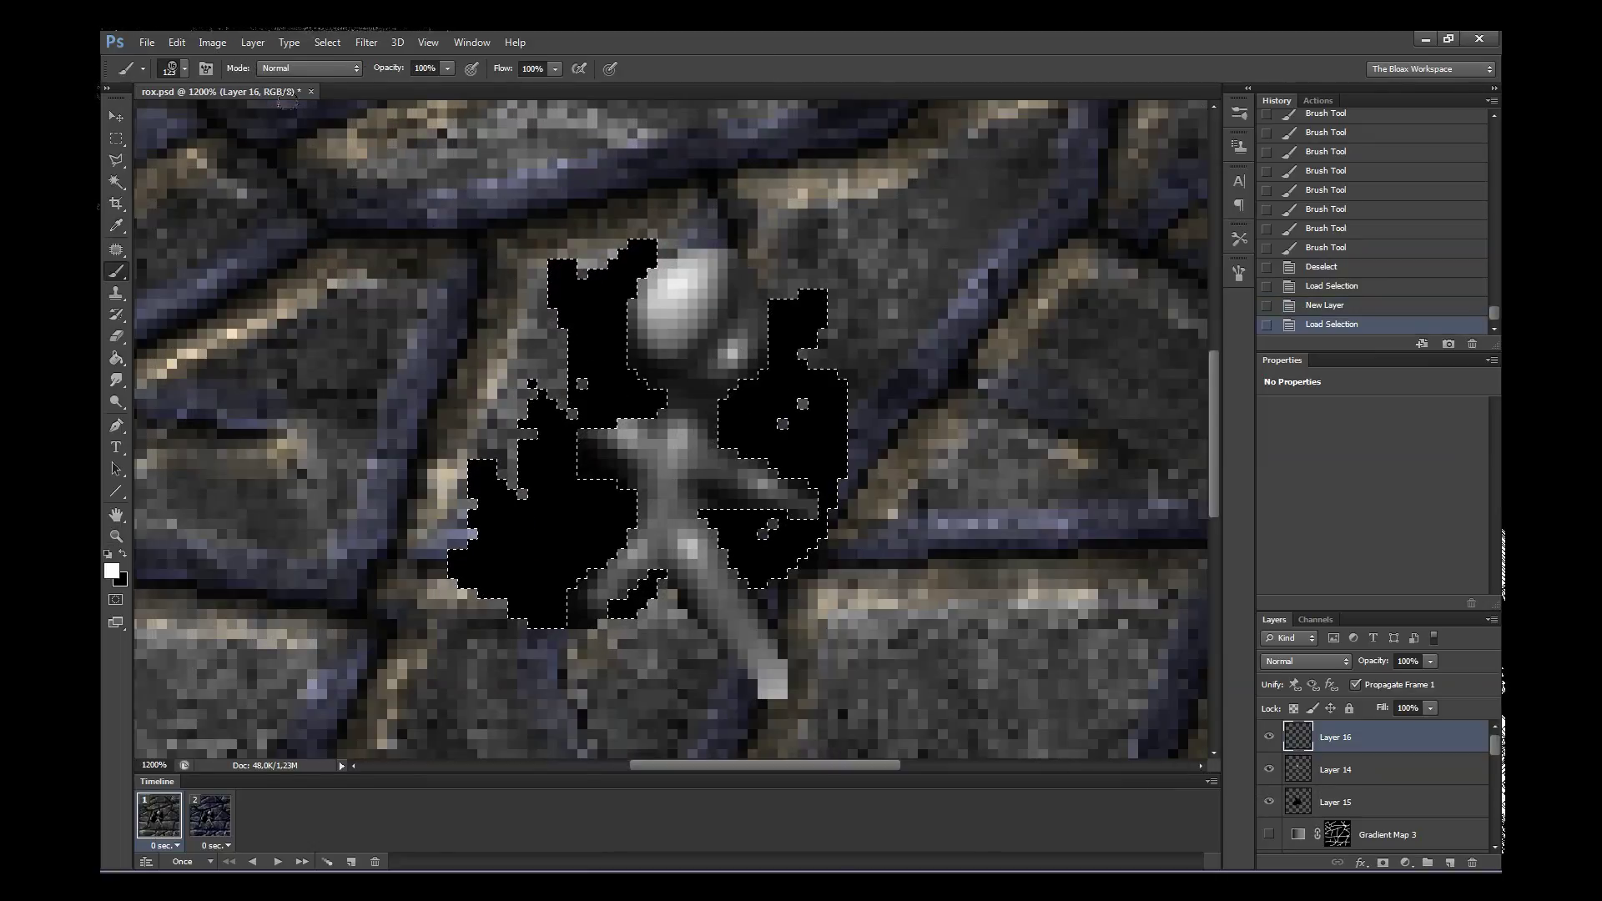
drag(605, 284, 546, 413)
mouse_move(609, 292)
mouse_down()
mouse_move(784, 368)
mouse_move(821, 417)
mouse_move(818, 492)
mouse_up()
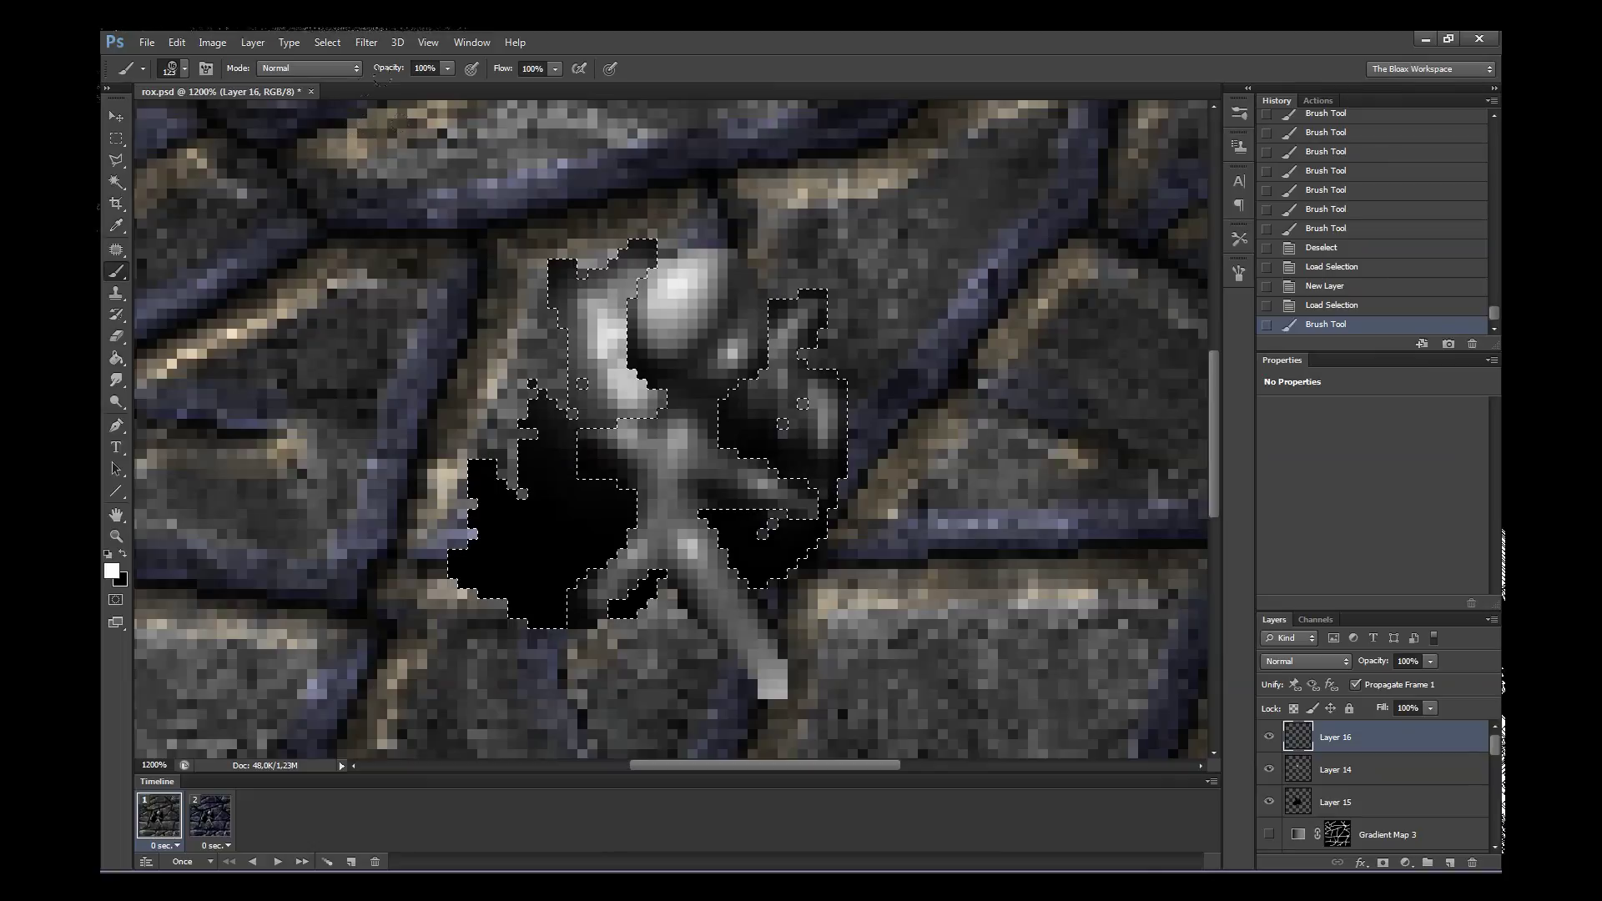
- Lighten the remaining dark patches on both sides and the upper and lower left lobes
mouse_move(625, 492)
mouse_down()
mouse_move(584, 550)
mouse_move(534, 575)
mouse_up()
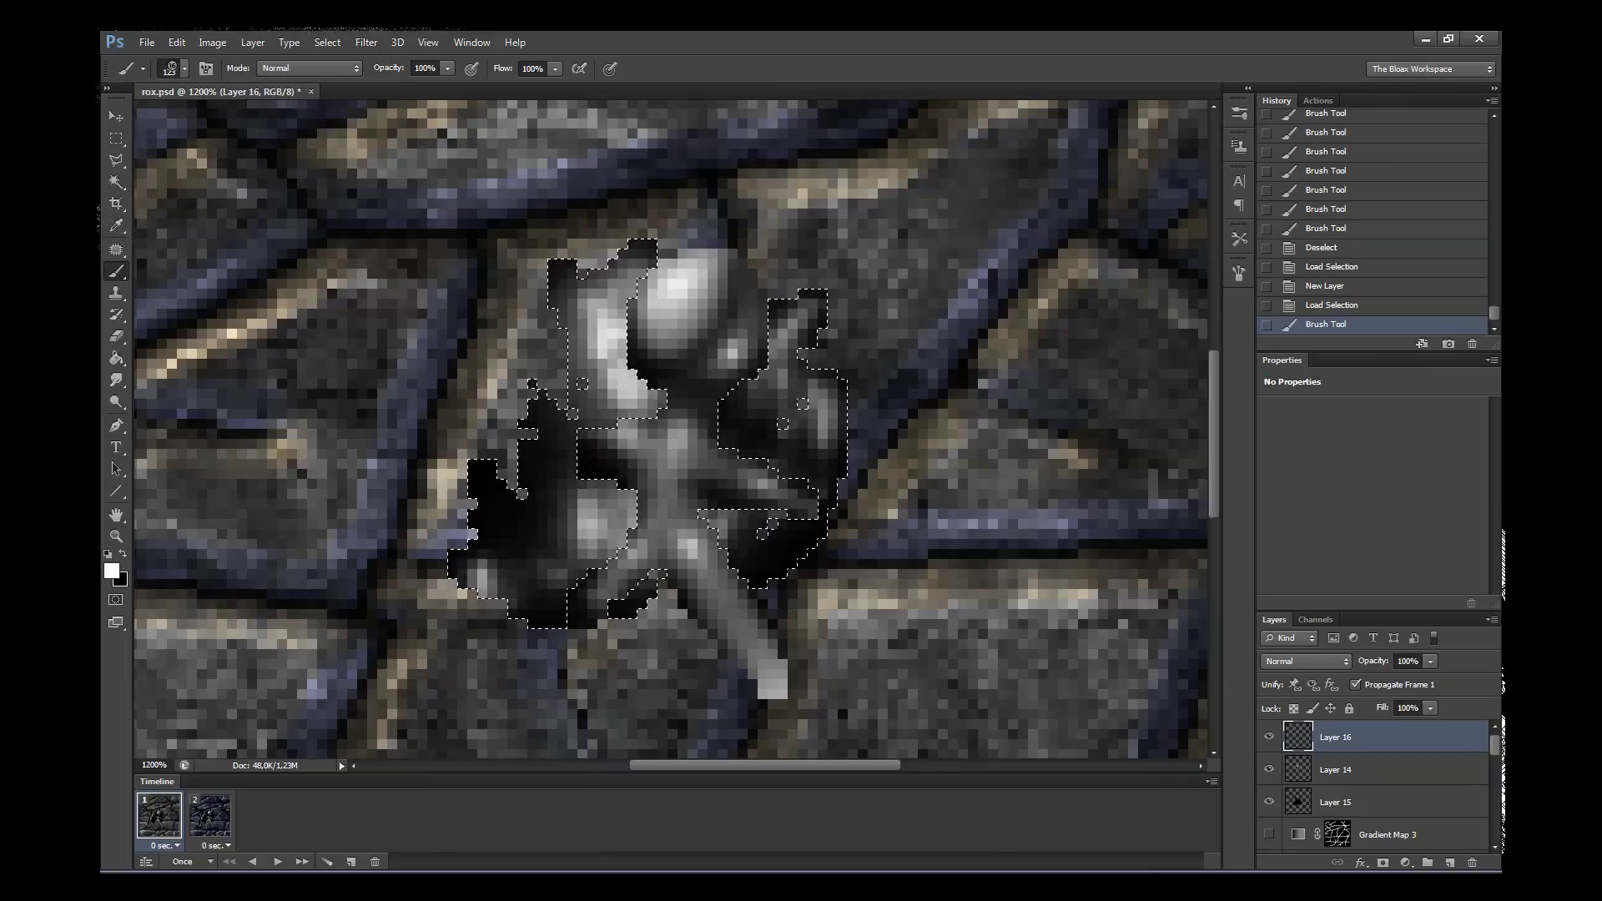
drag(500, 550, 516, 531)
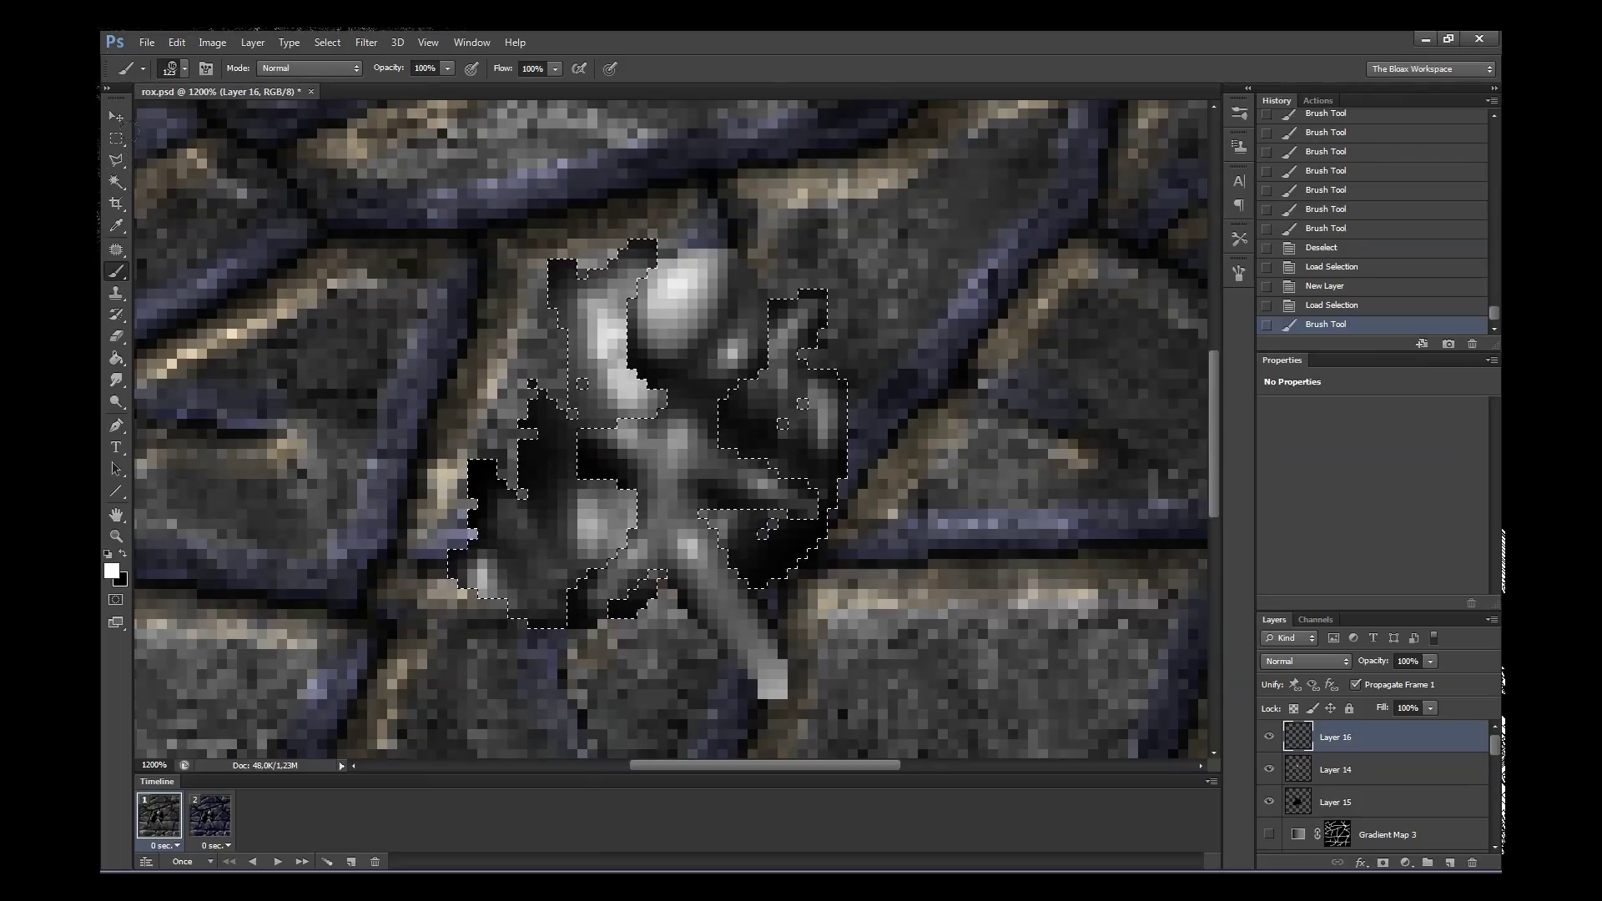
drag(518, 538, 543, 467)
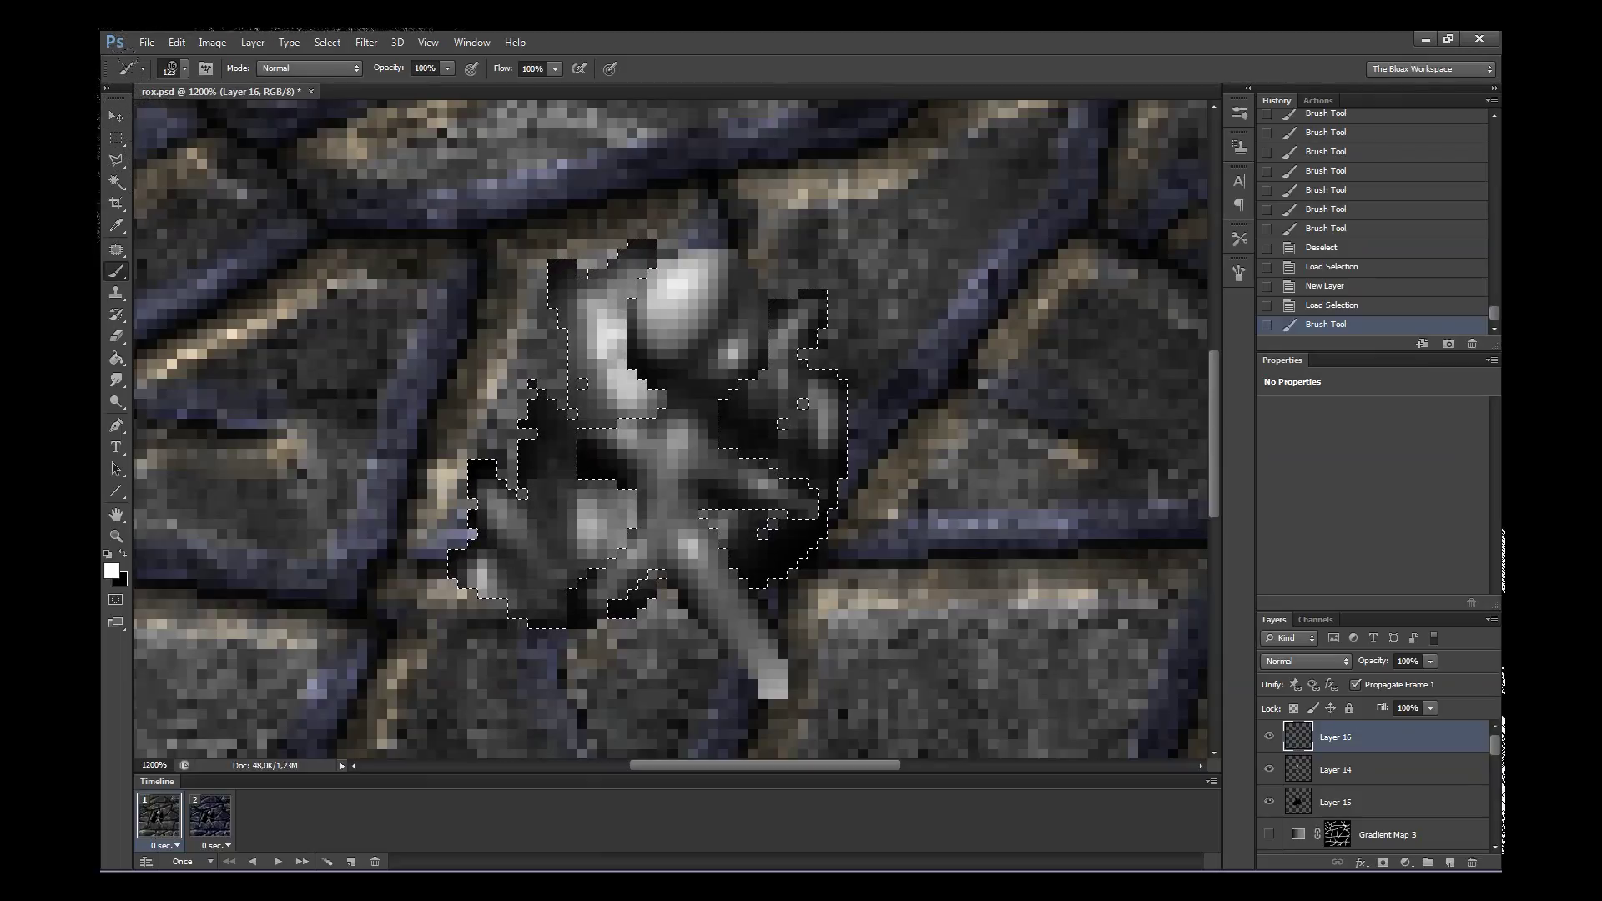
drag(542, 547, 584, 534)
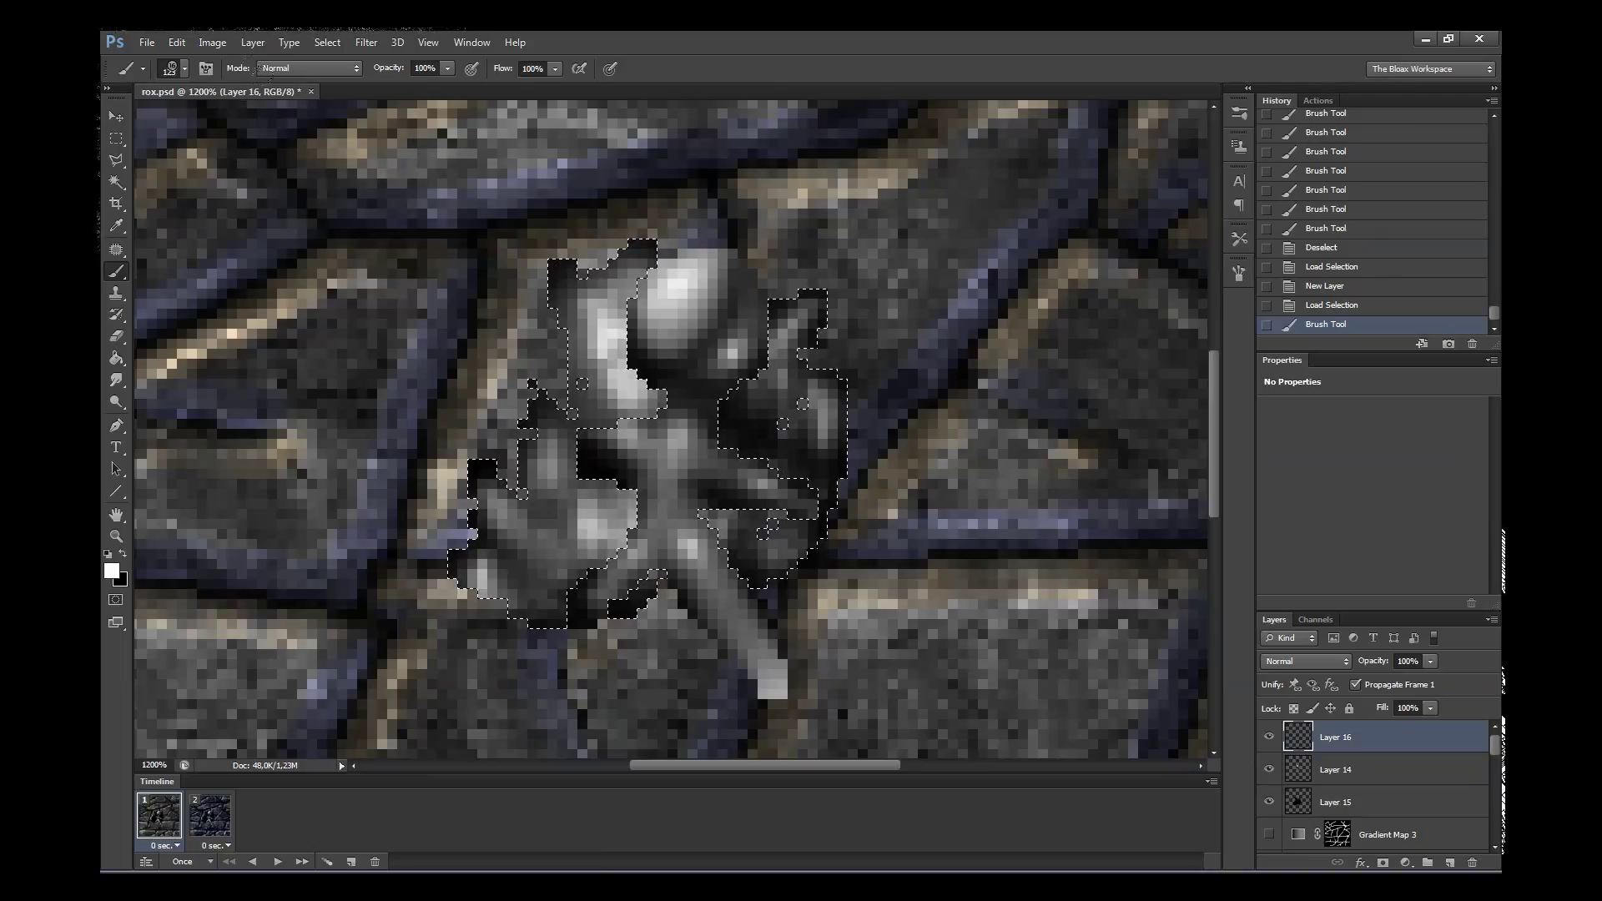
drag(730, 434, 751, 417)
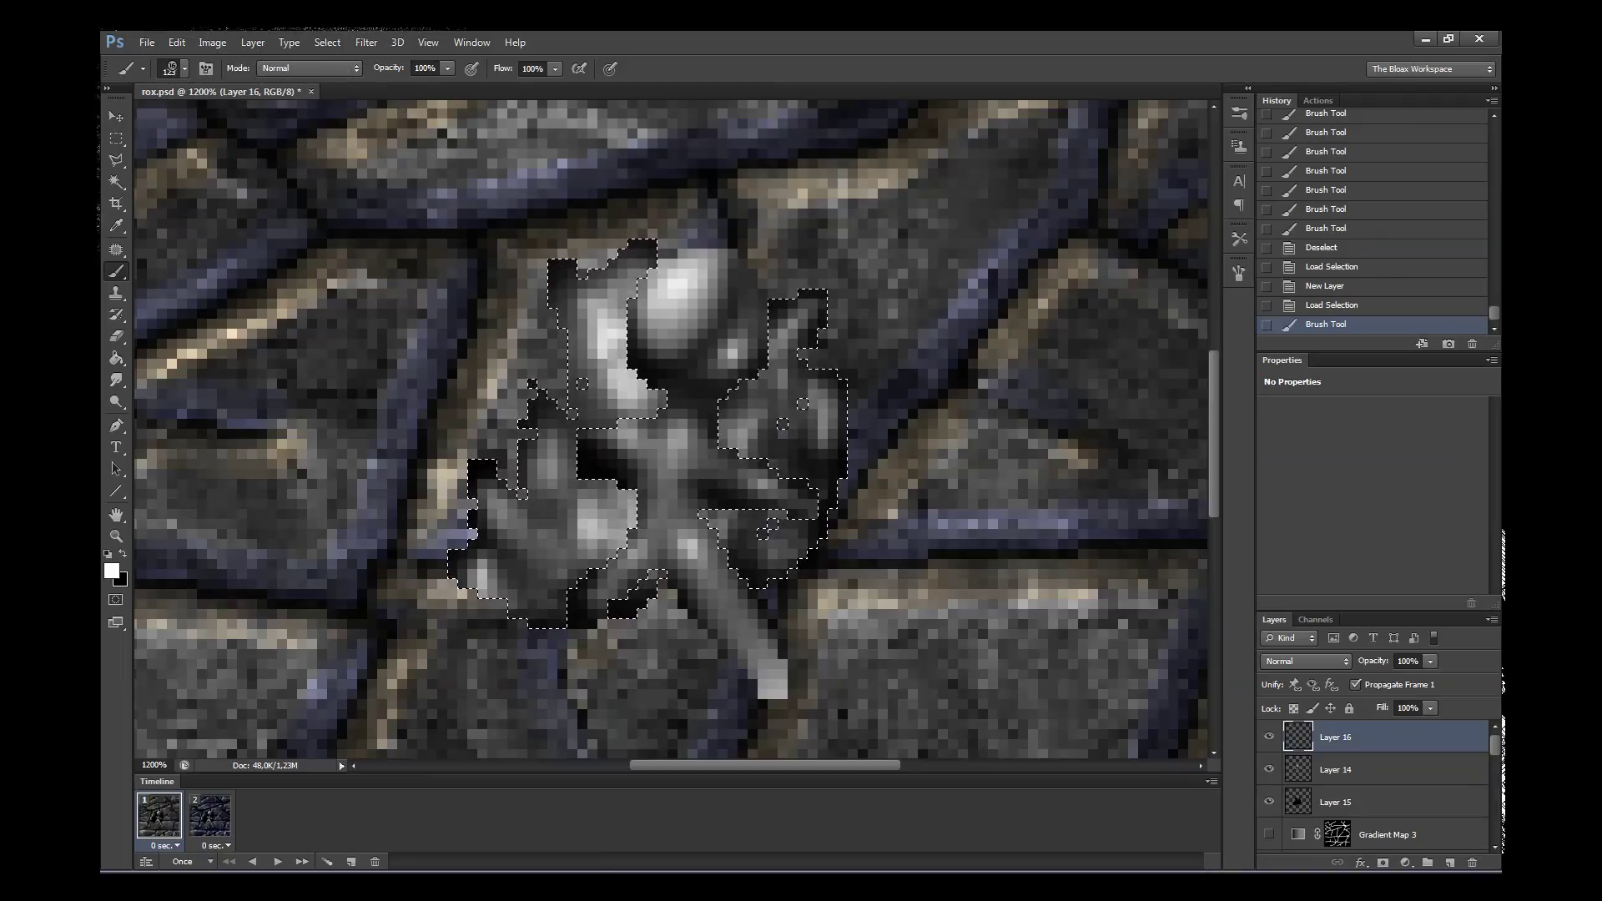
drag(584, 313, 576, 288)
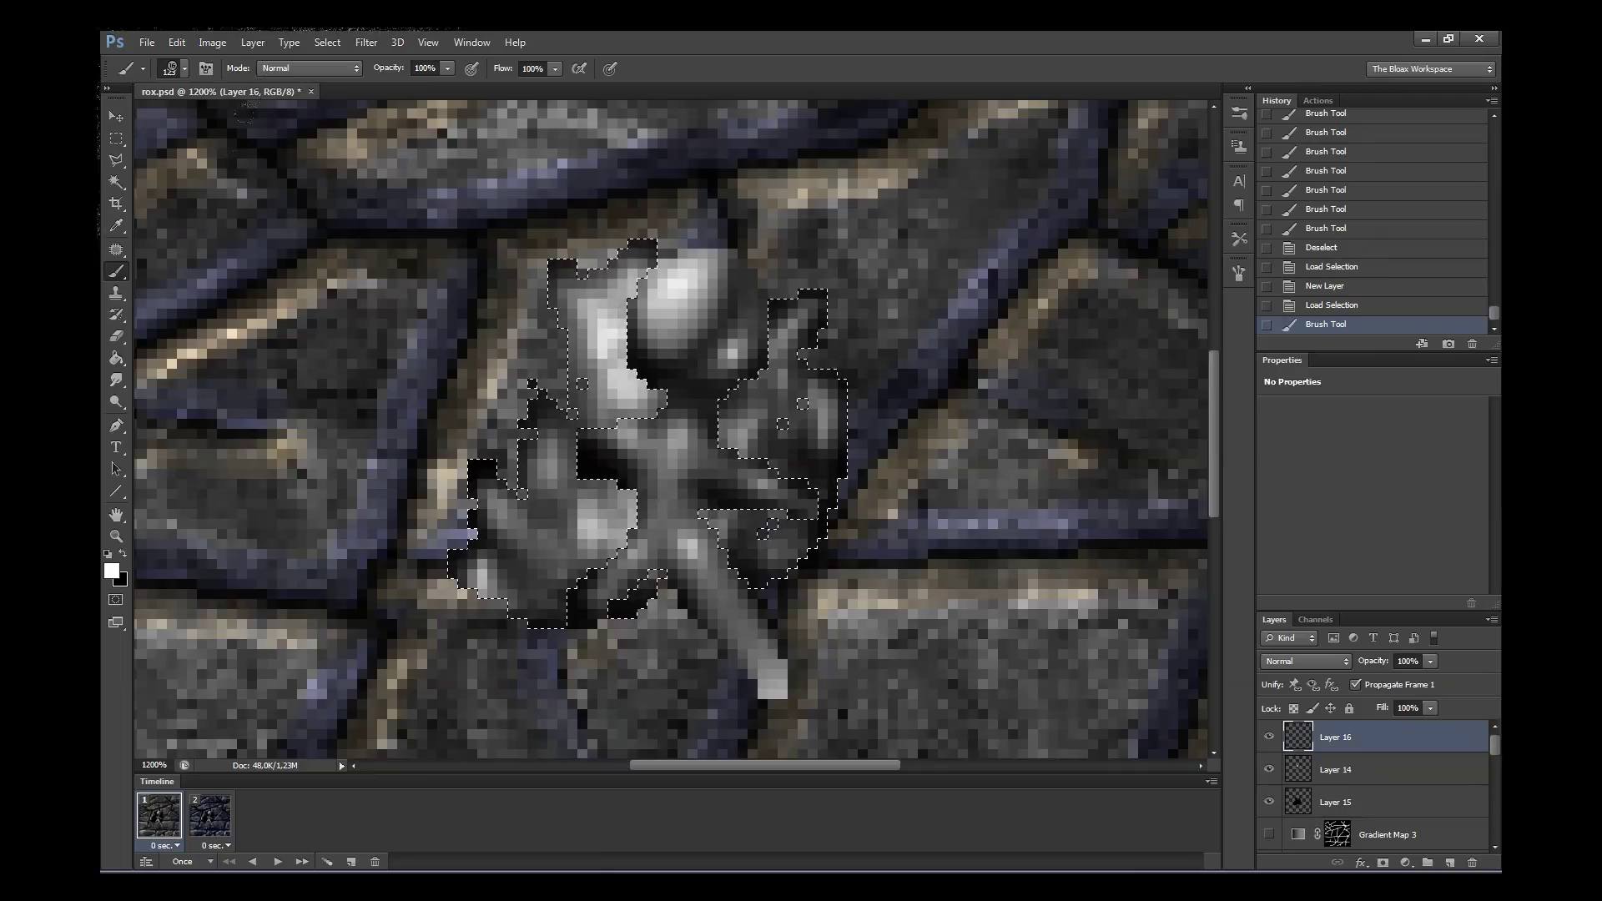
mouse_move(572, 413)
mouse_down()
mouse_move(542, 454)
mouse_move(551, 480)
mouse_move(555, 467)
mouse_up()
- Touch up the lower-left lobe while toggling the paint colour between black and white
key(x)
key(x)
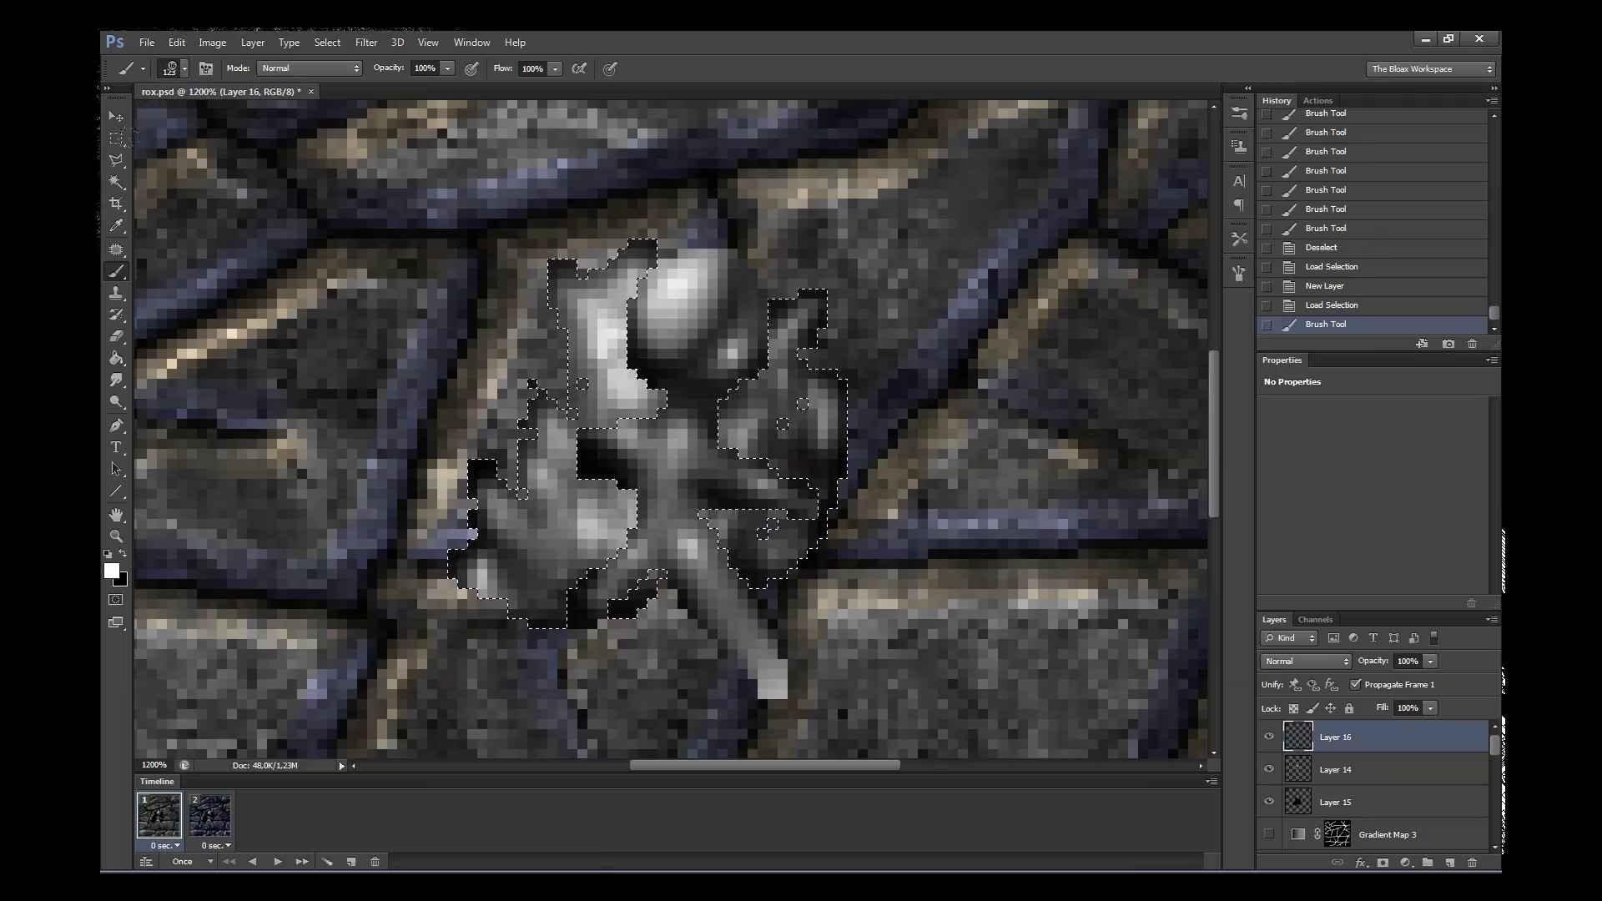
mouse_move(518, 526)
mouse_down()
mouse_move(517, 584)
mouse_move(524, 567)
mouse_up()
key(x)
key(x)
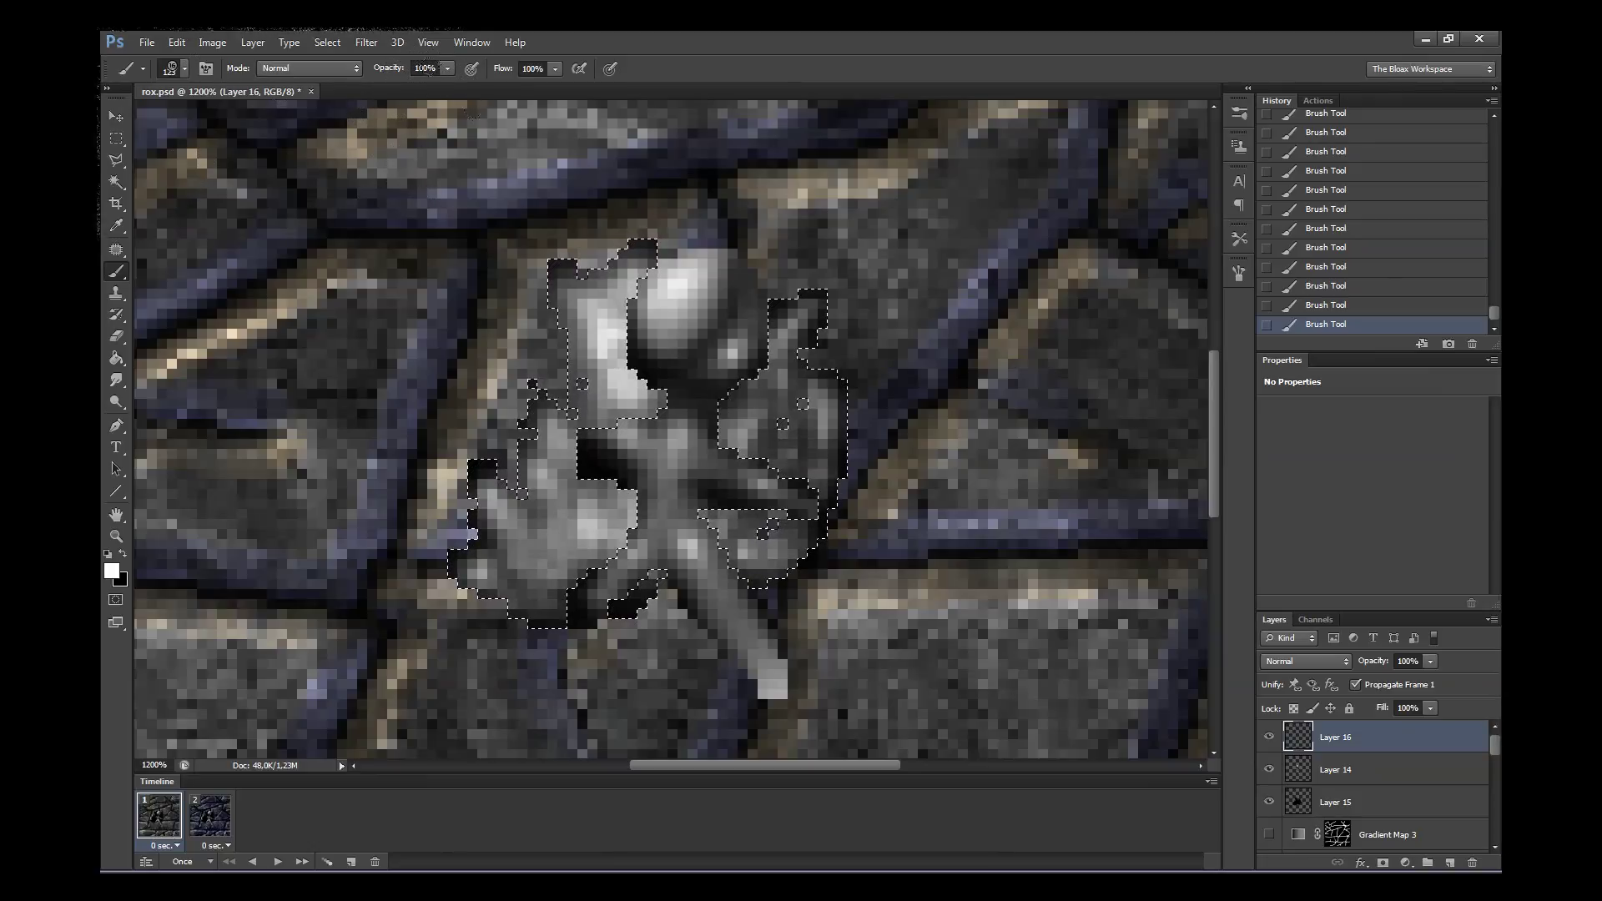
key(x)
key(x)
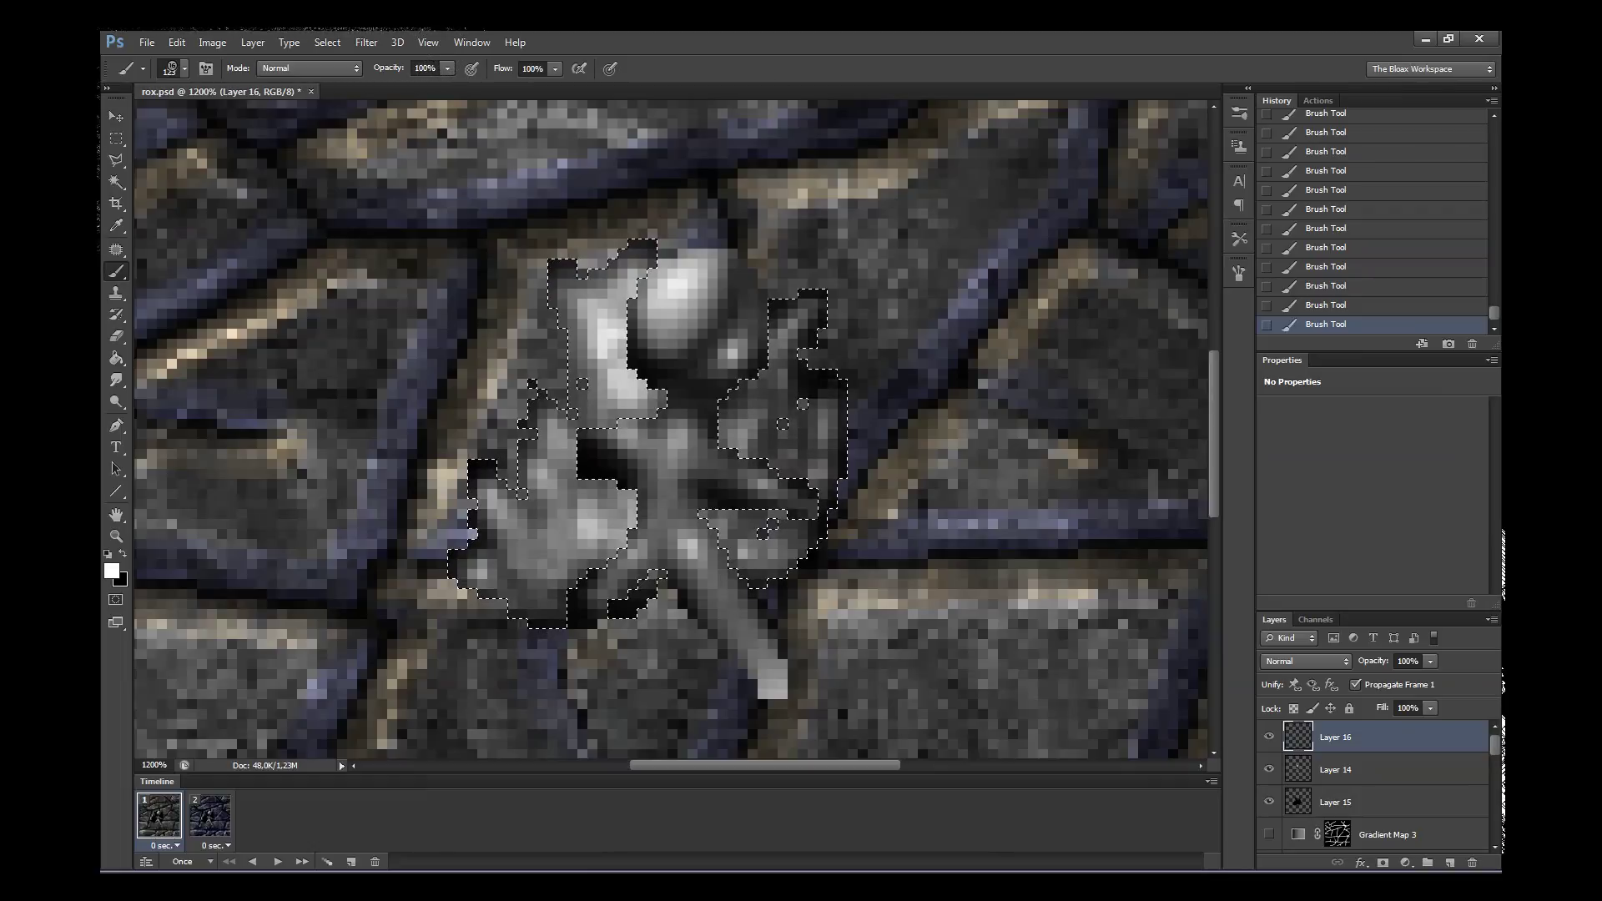
key(x)
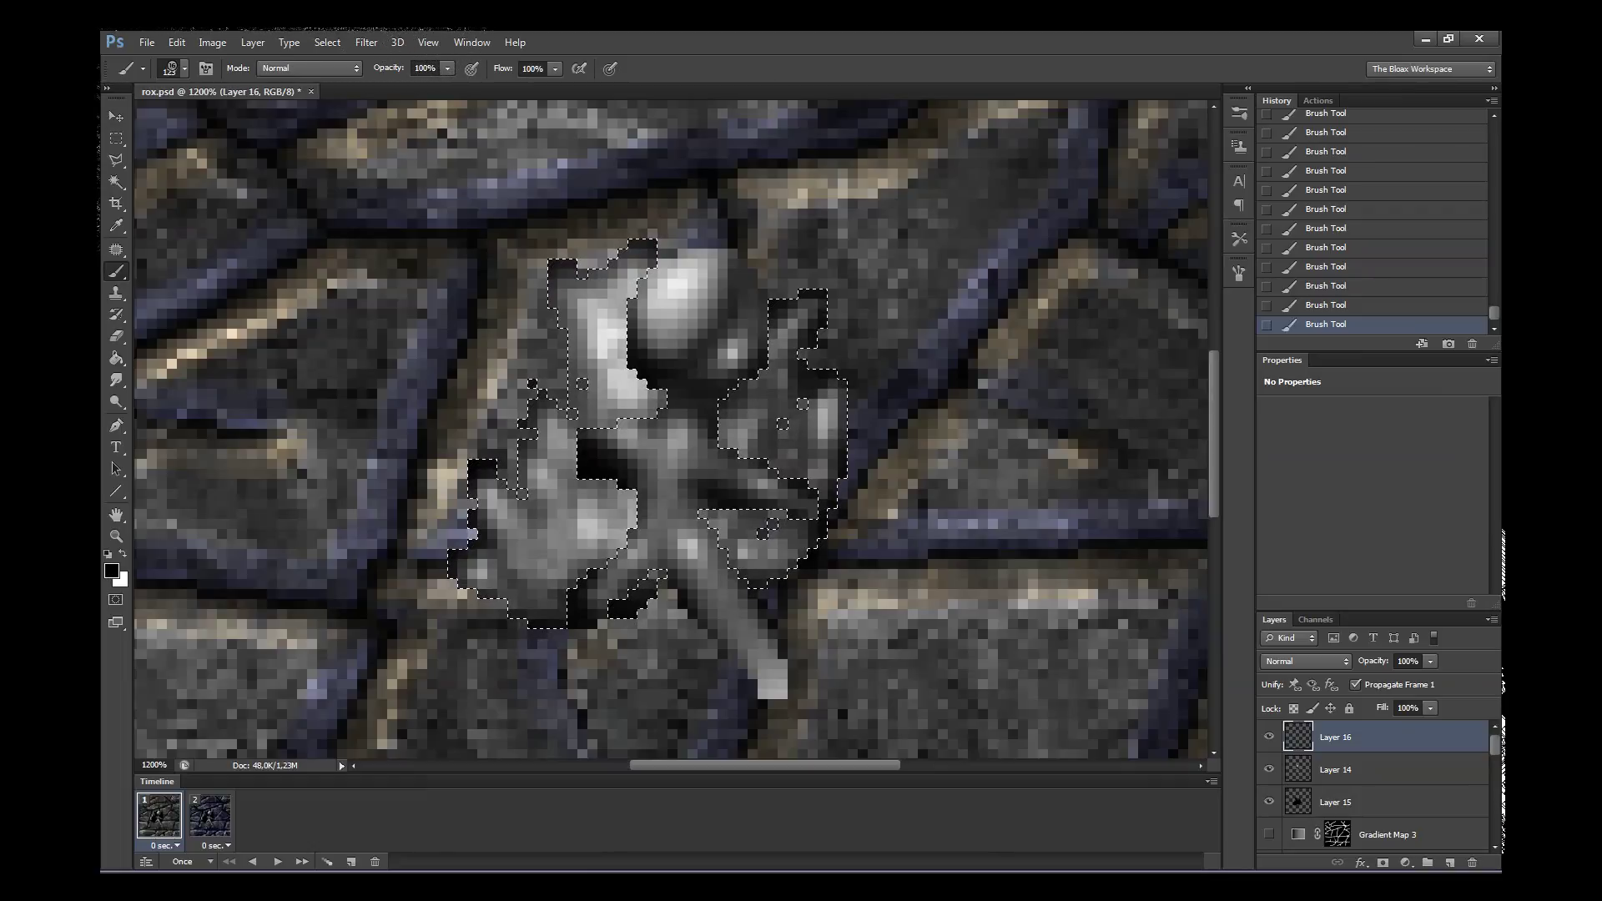
key(x)
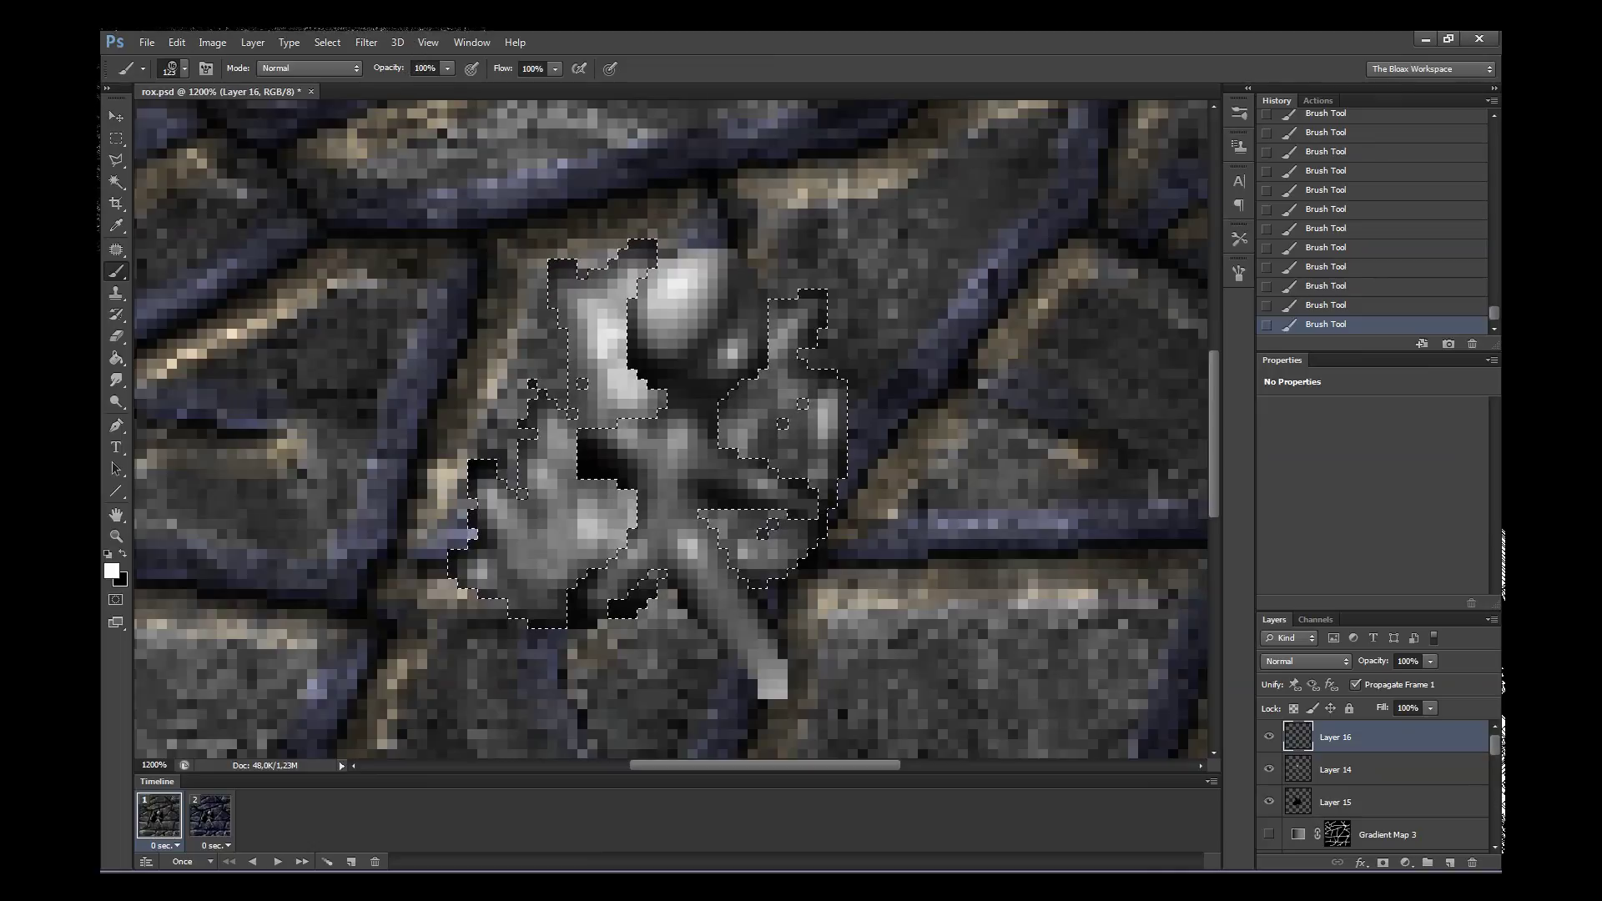
- View the image at actual pixel size and clear the selection
key(z)
right_click(625, 408)
click(657, 428)
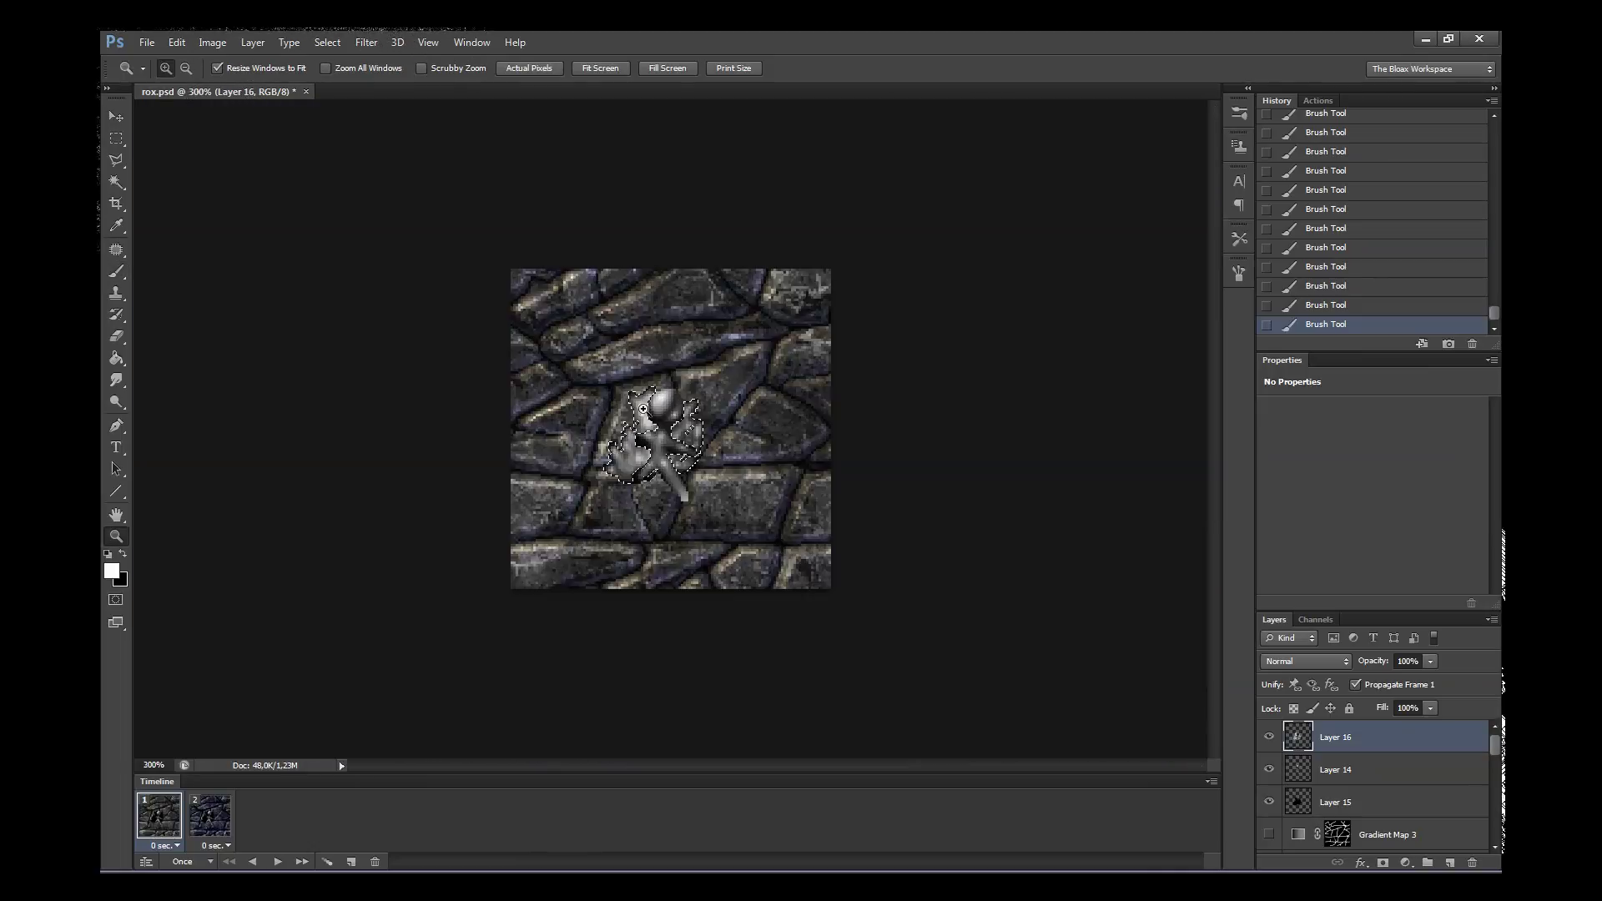
key(ctrl+d)
key(ctrl+plus)
key(ctrl+plus)
key(ctrl+plus)
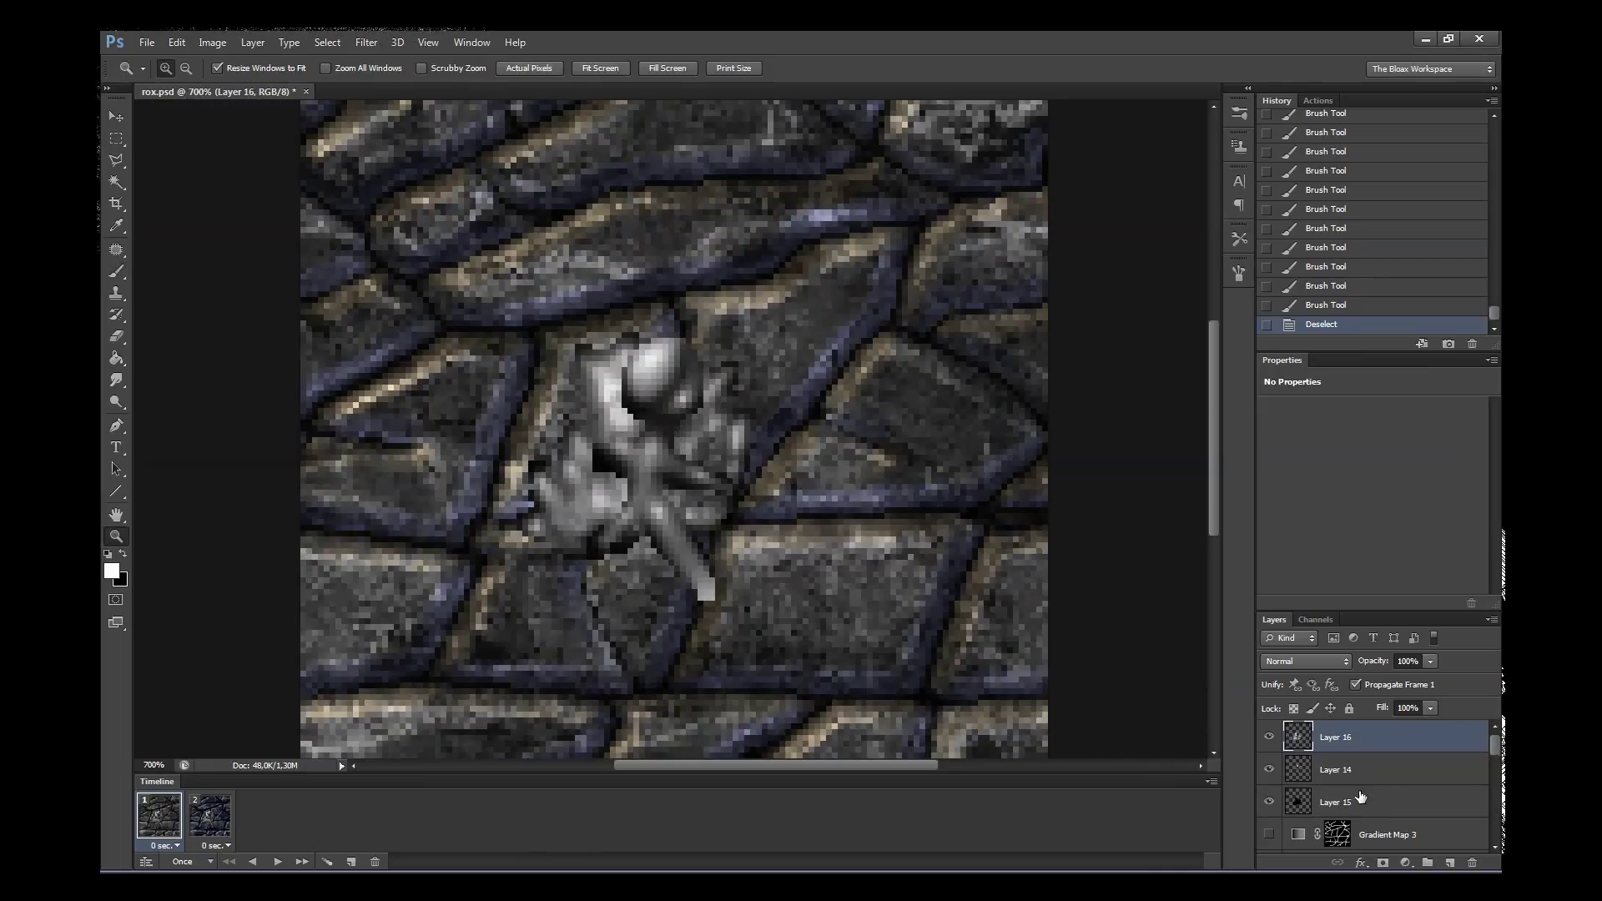
- Load the outline of the shapes around the figure with Layer 16 active
ctrl+click(1298, 780)
click(1305, 808)
key(ctrl+d)
ctrl+click(1298, 802)
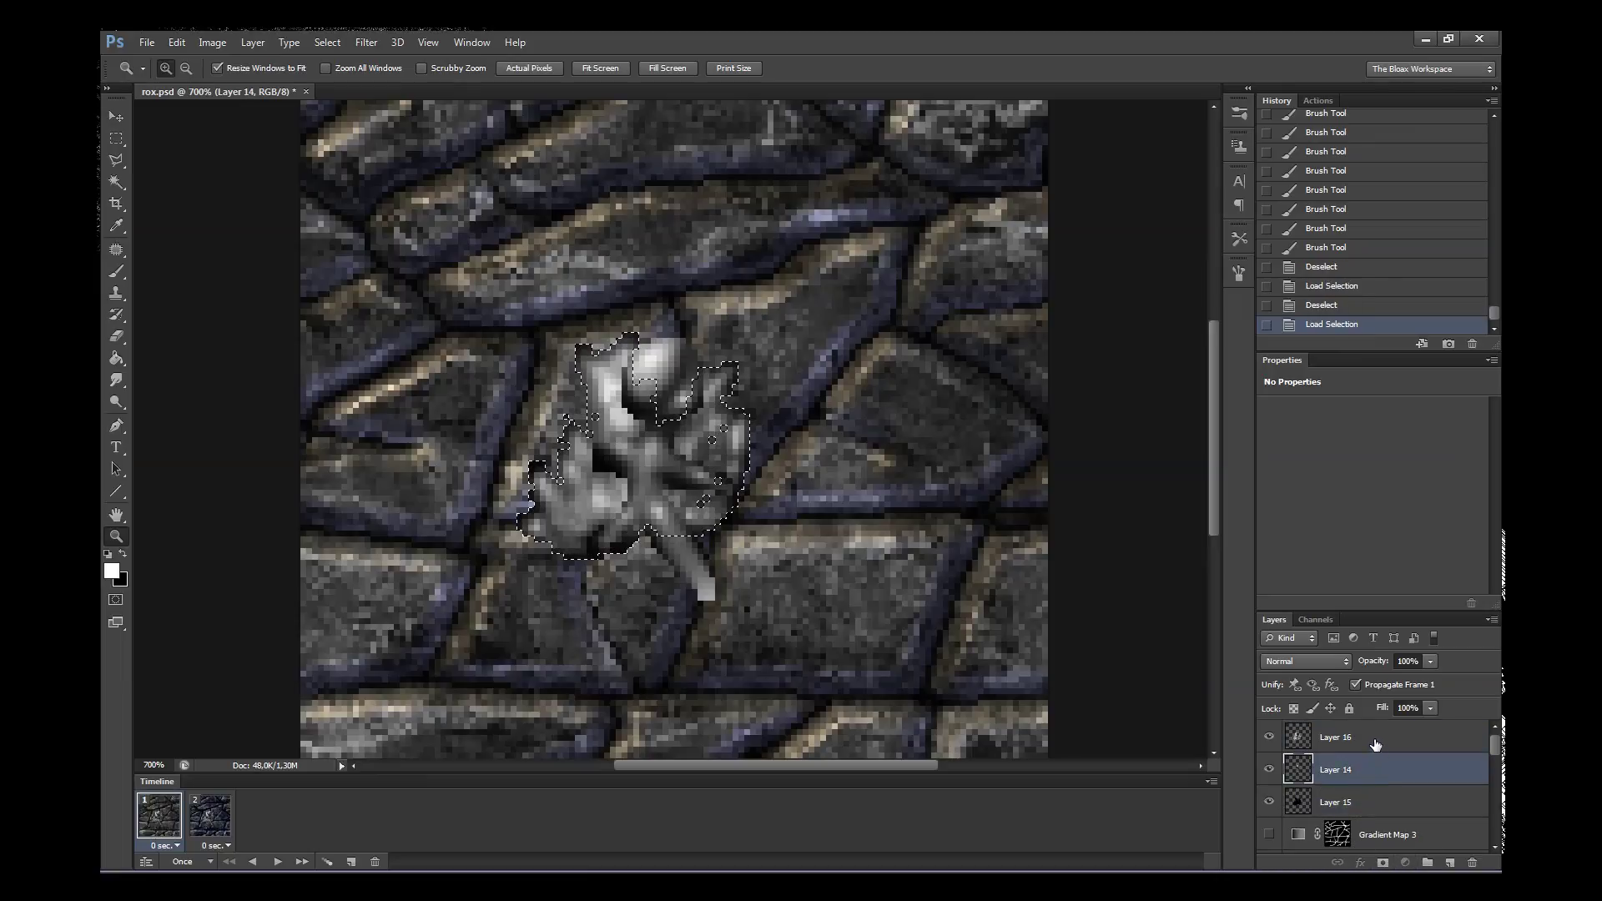
click(1334, 737)
ctrl+shift+click(1302, 779)
- Add a Gradient Map adjustment using the fiery red-orange-yellow preset
click(1405, 862)
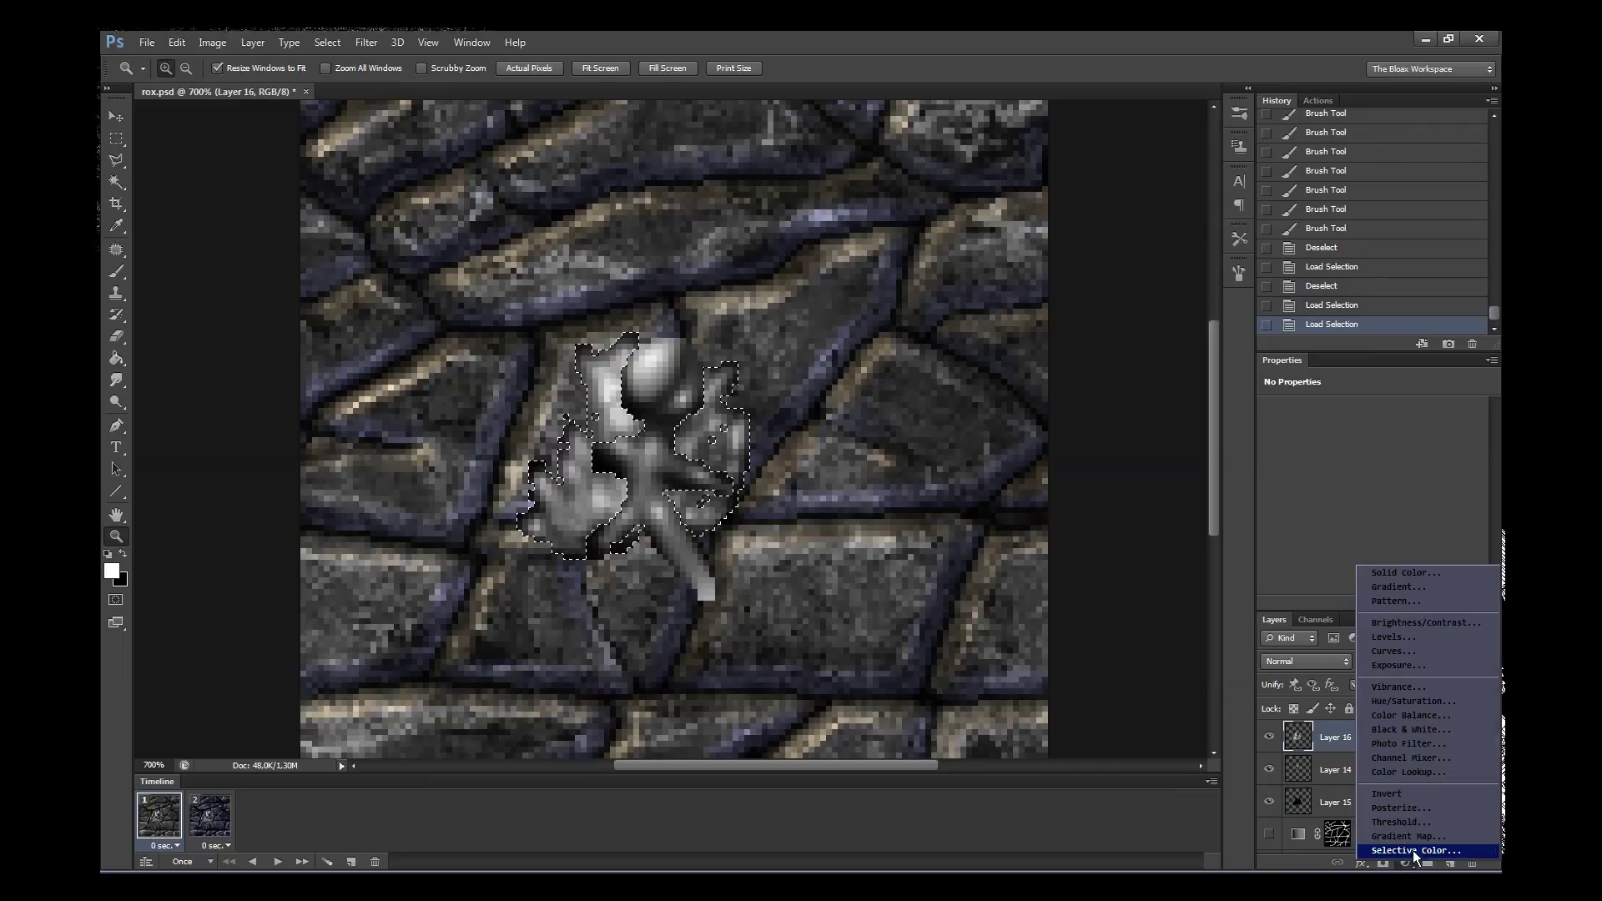
click(1371, 421)
click(1204, 372)
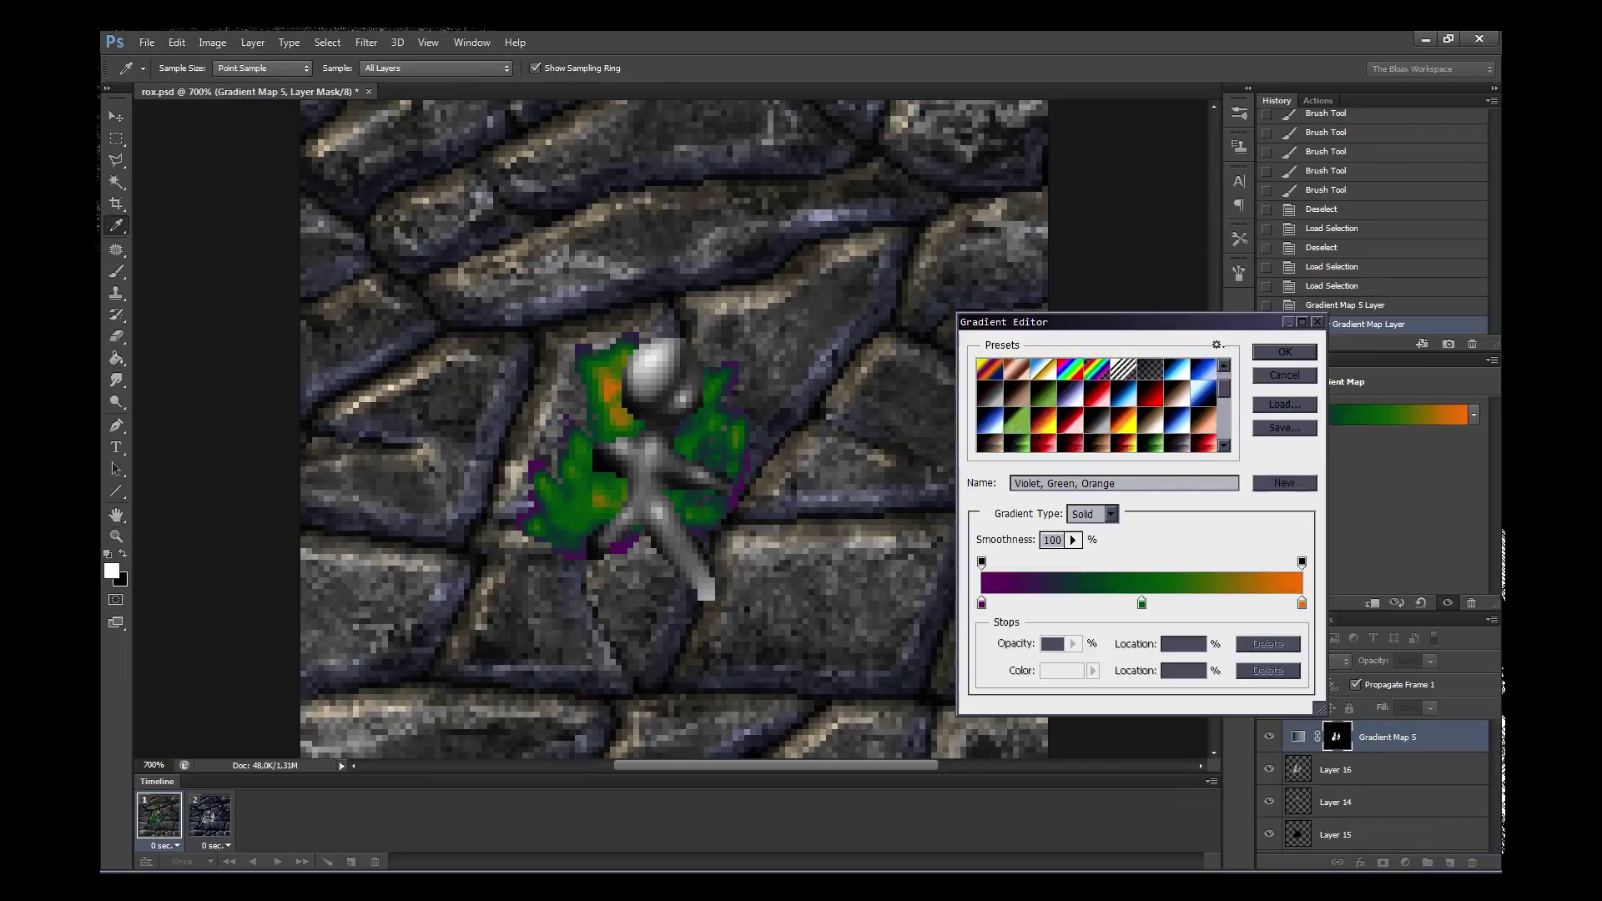
scroll(1097, 405, down, 3)
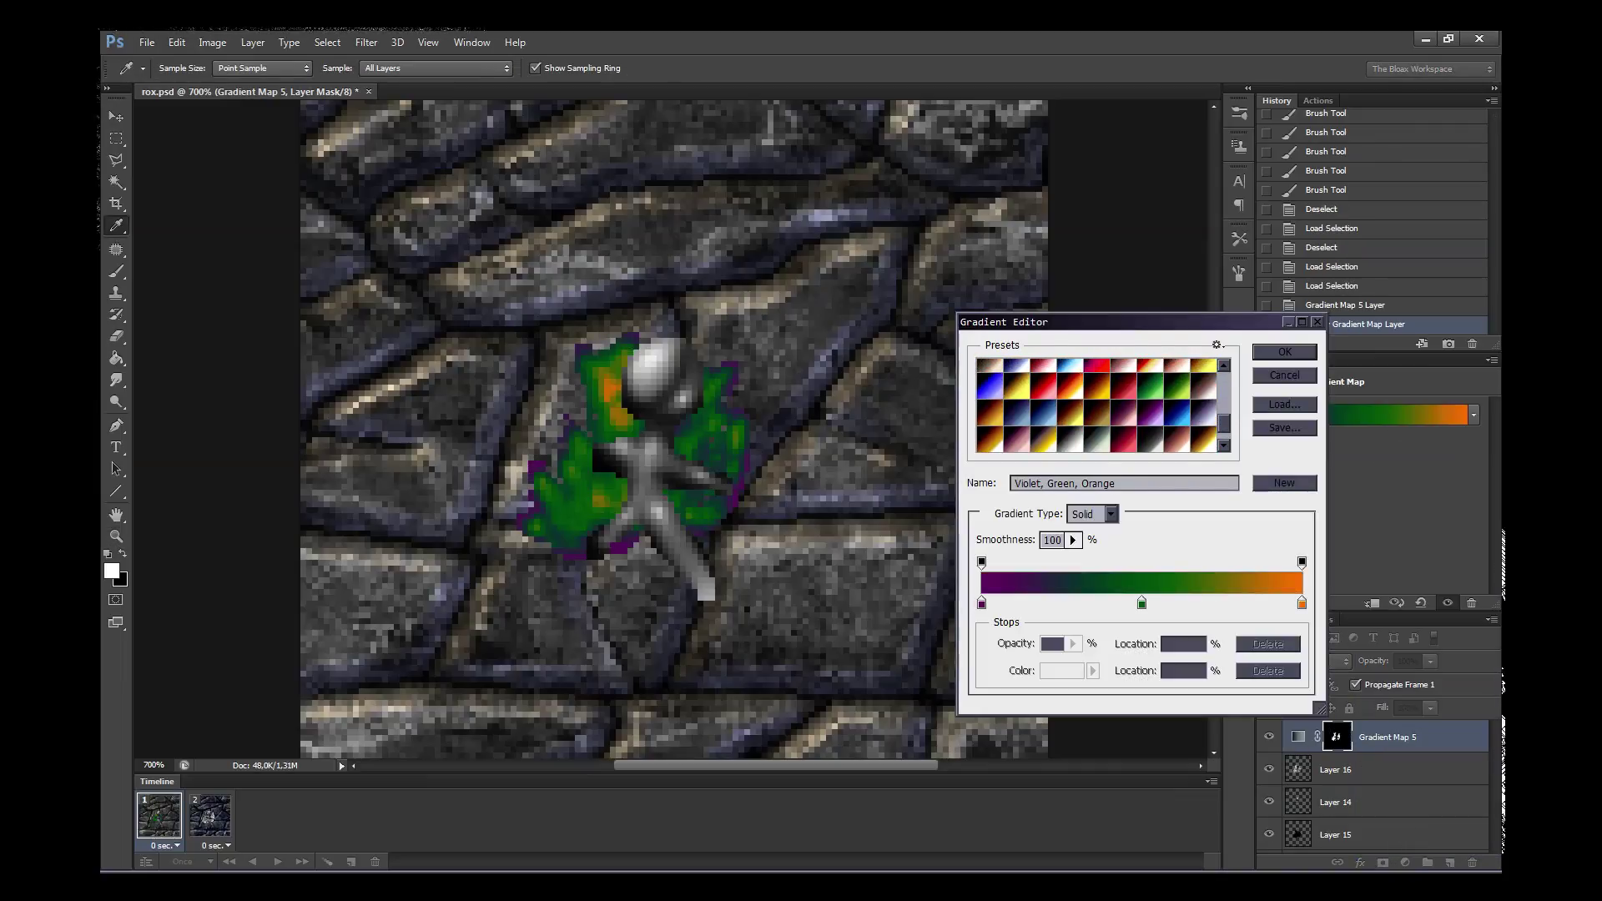
click(990, 411)
key(Return)
- Paint the Gradient Map mask black over the figure's leg to keep it grey
key(b)
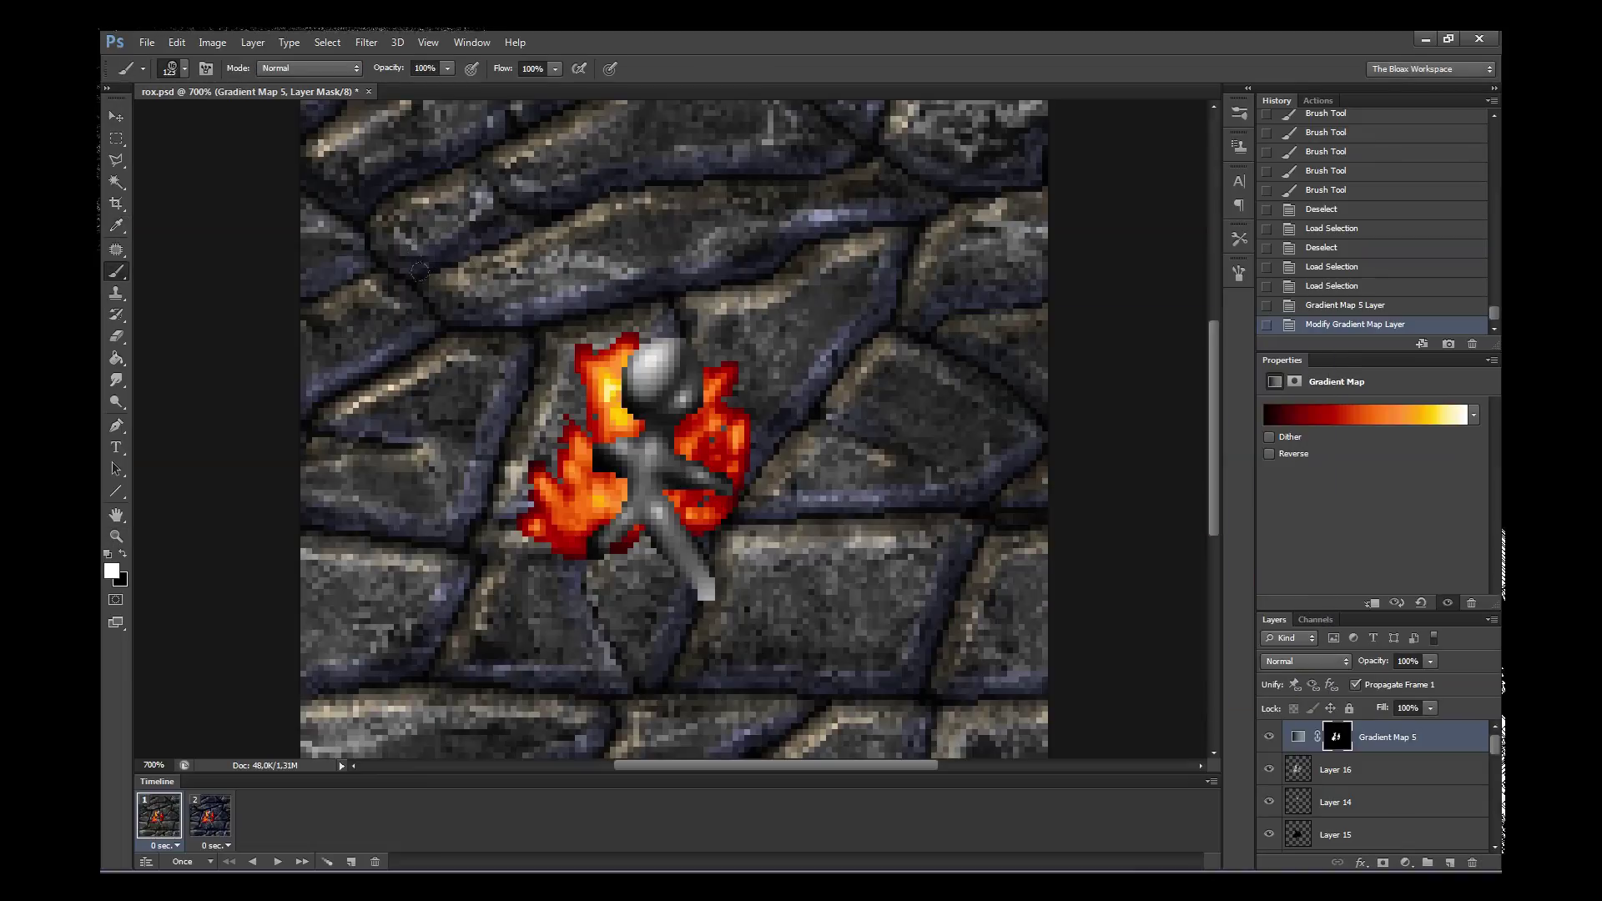
right_click(734, 519)
key(x)
drag(642, 494, 709, 594)
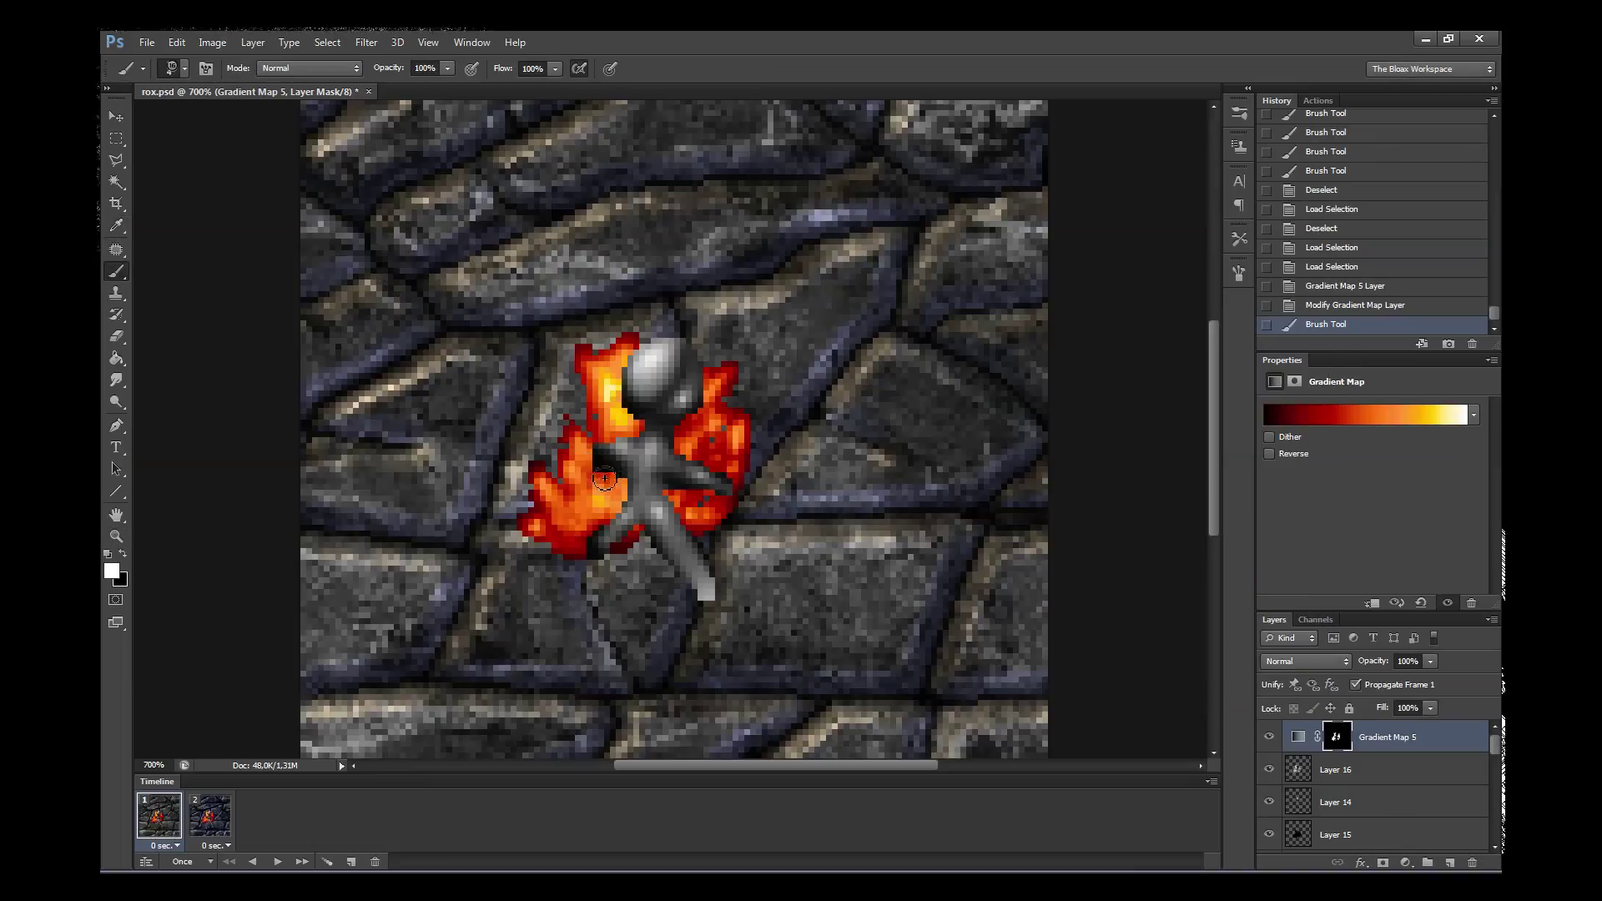
mouse_move(593, 463)
mouse_down()
mouse_move(622, 488)
mouse_move(609, 484)
mouse_up()
key(x)
click(637, 512)
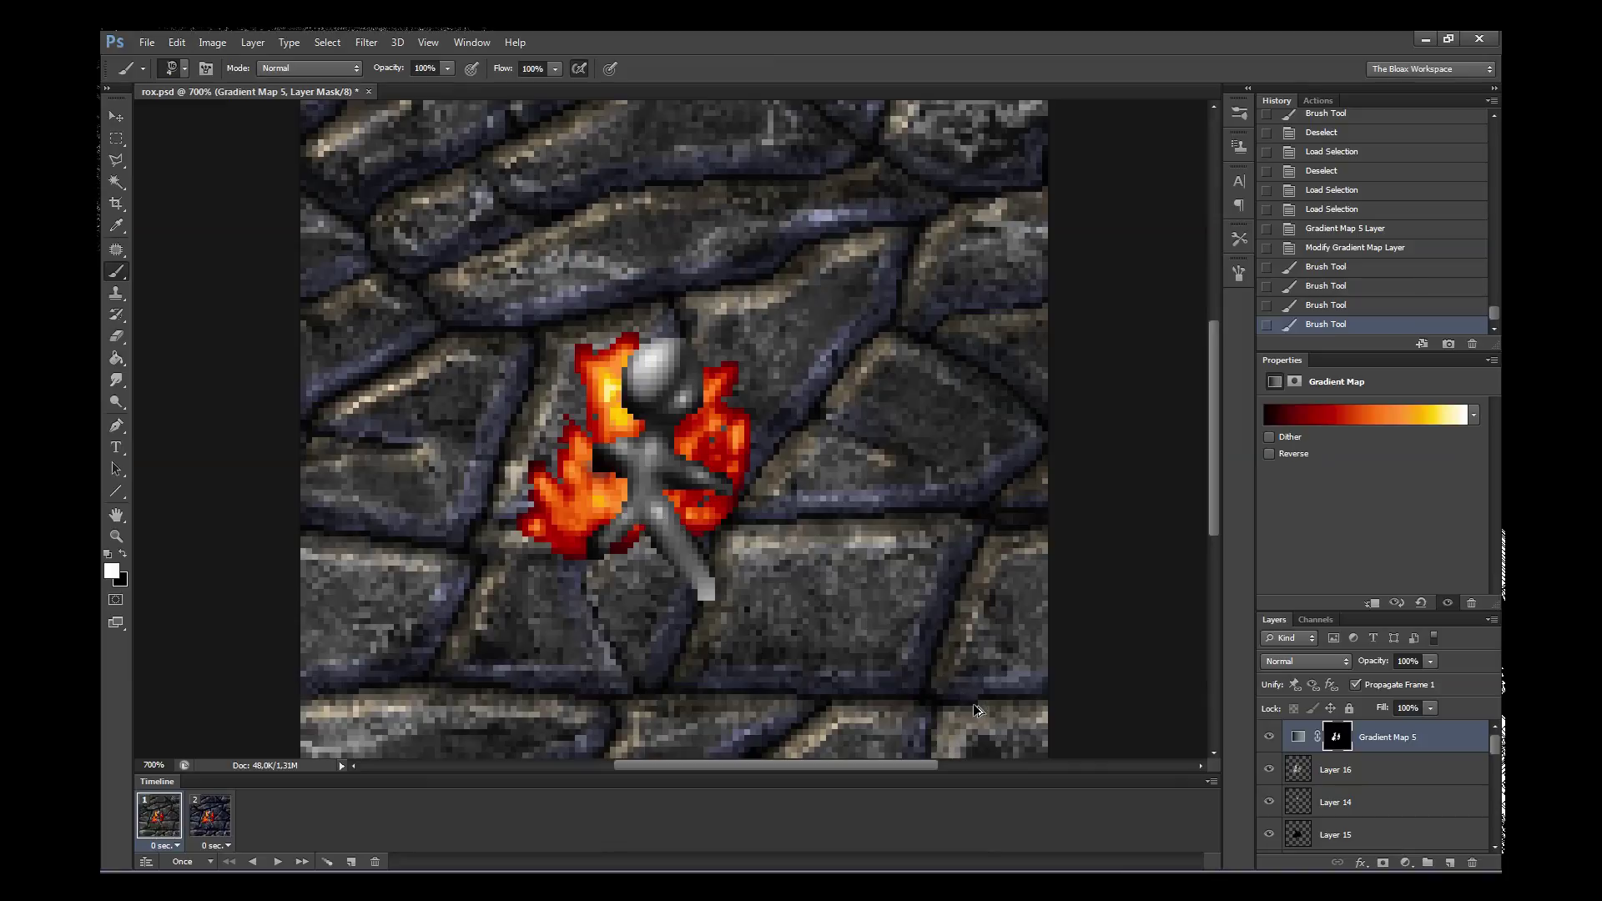
key(ctrl+alt+z)
key(ctrl+alt+z)
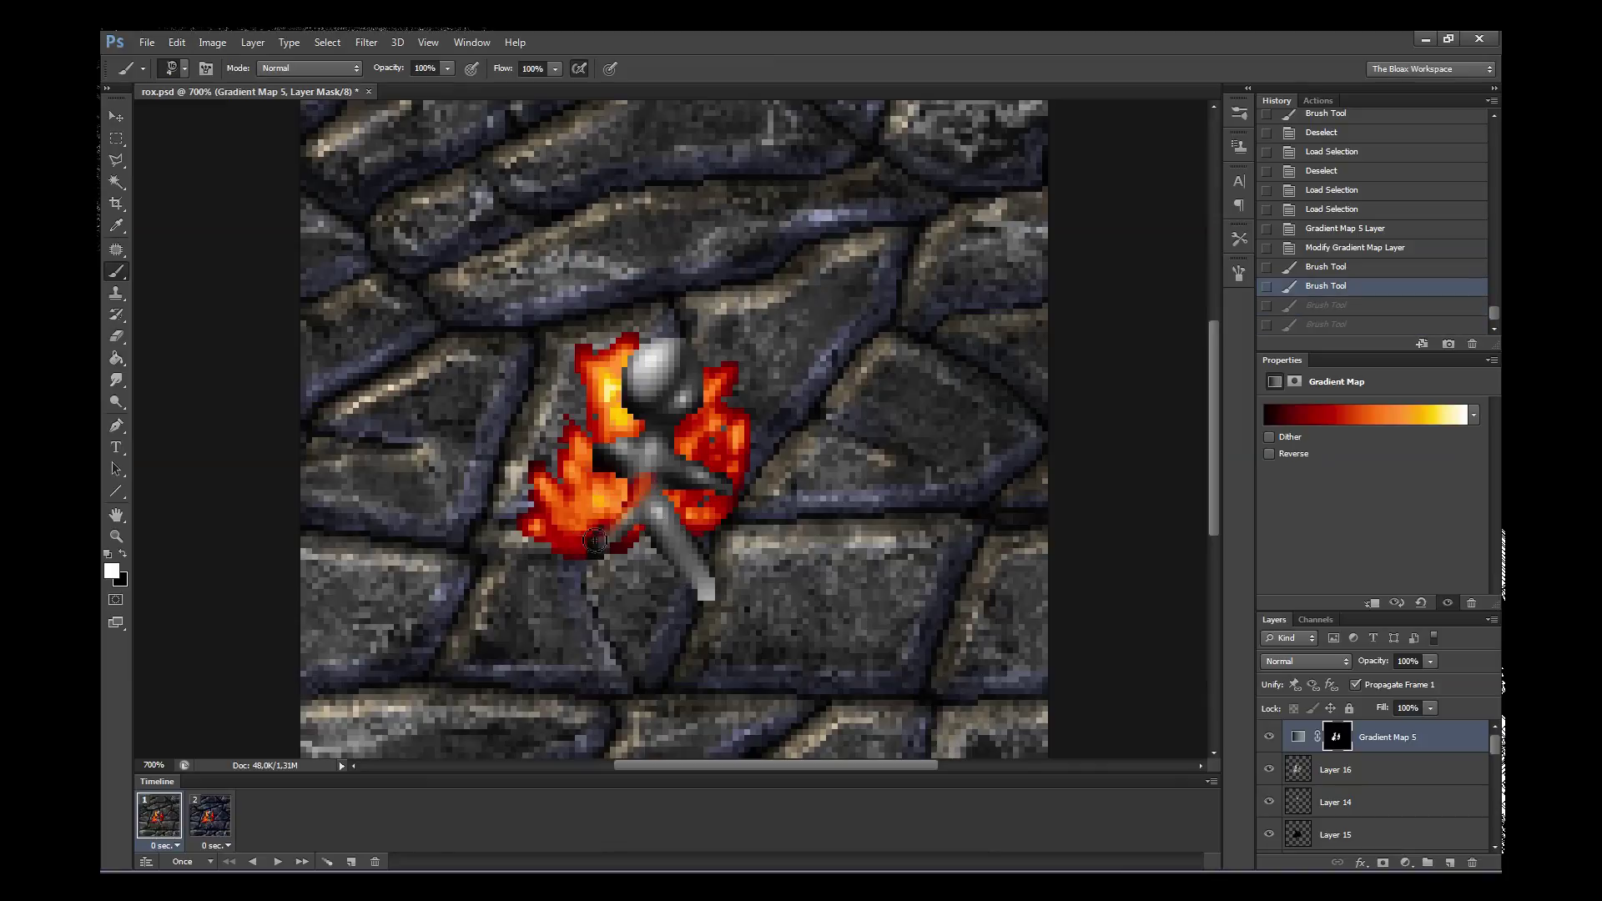
- Mask the flame colour off the head and retouch the right side and lower grey streak
mouse_move(596, 540)
mouse_down()
mouse_move(674, 395)
mouse_move(622, 405)
mouse_up()
drag(680, 505, 724, 474)
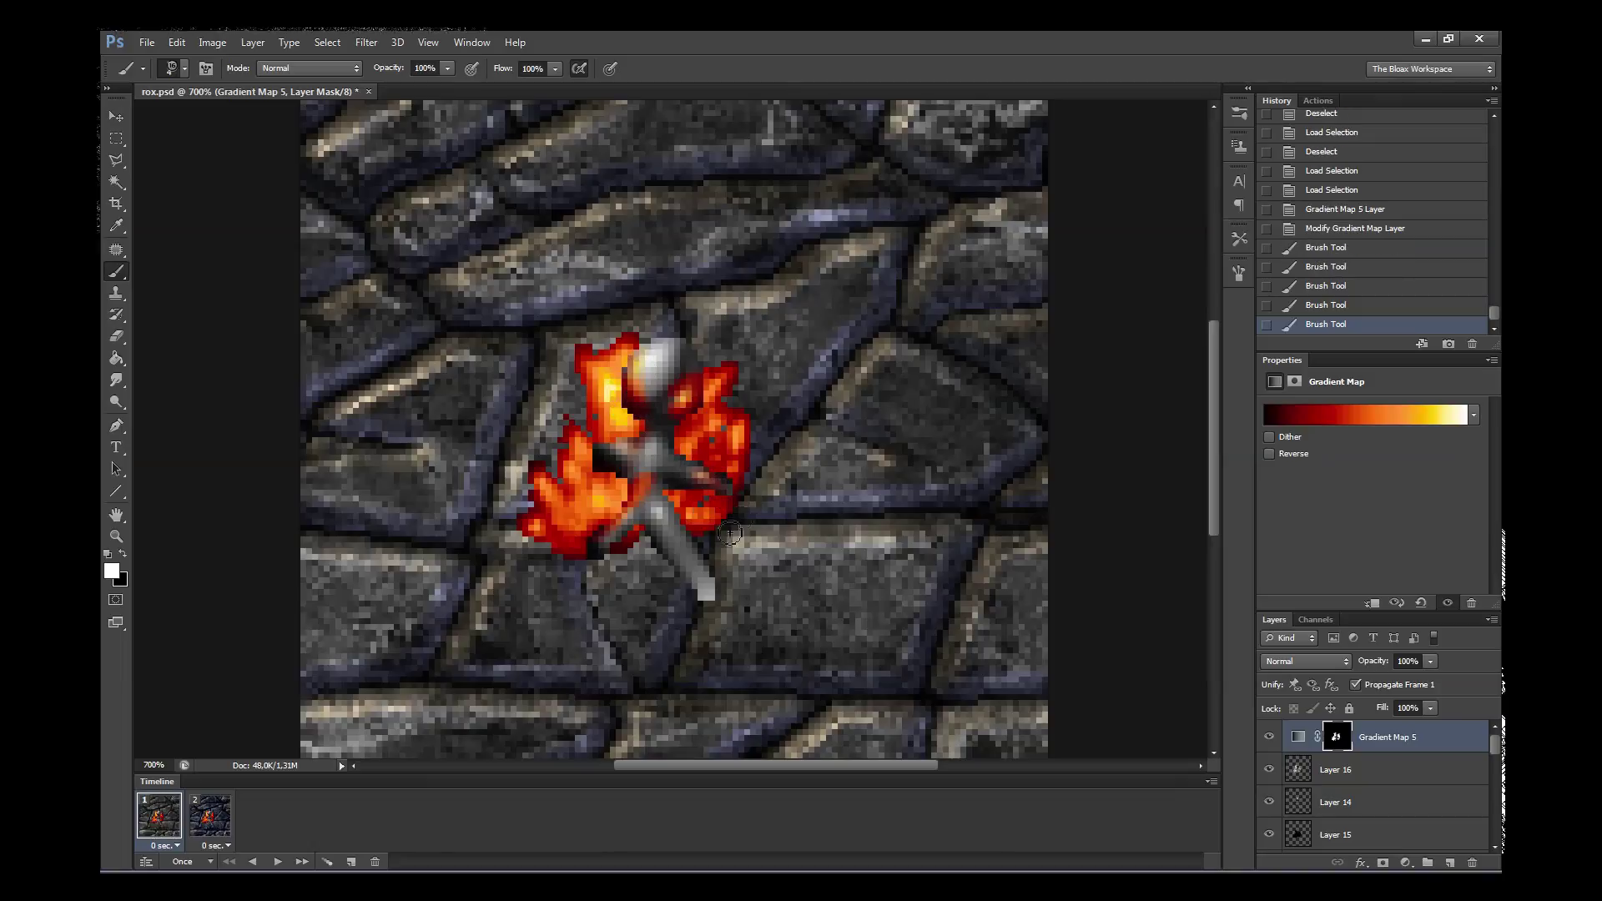
drag(729, 532, 671, 566)
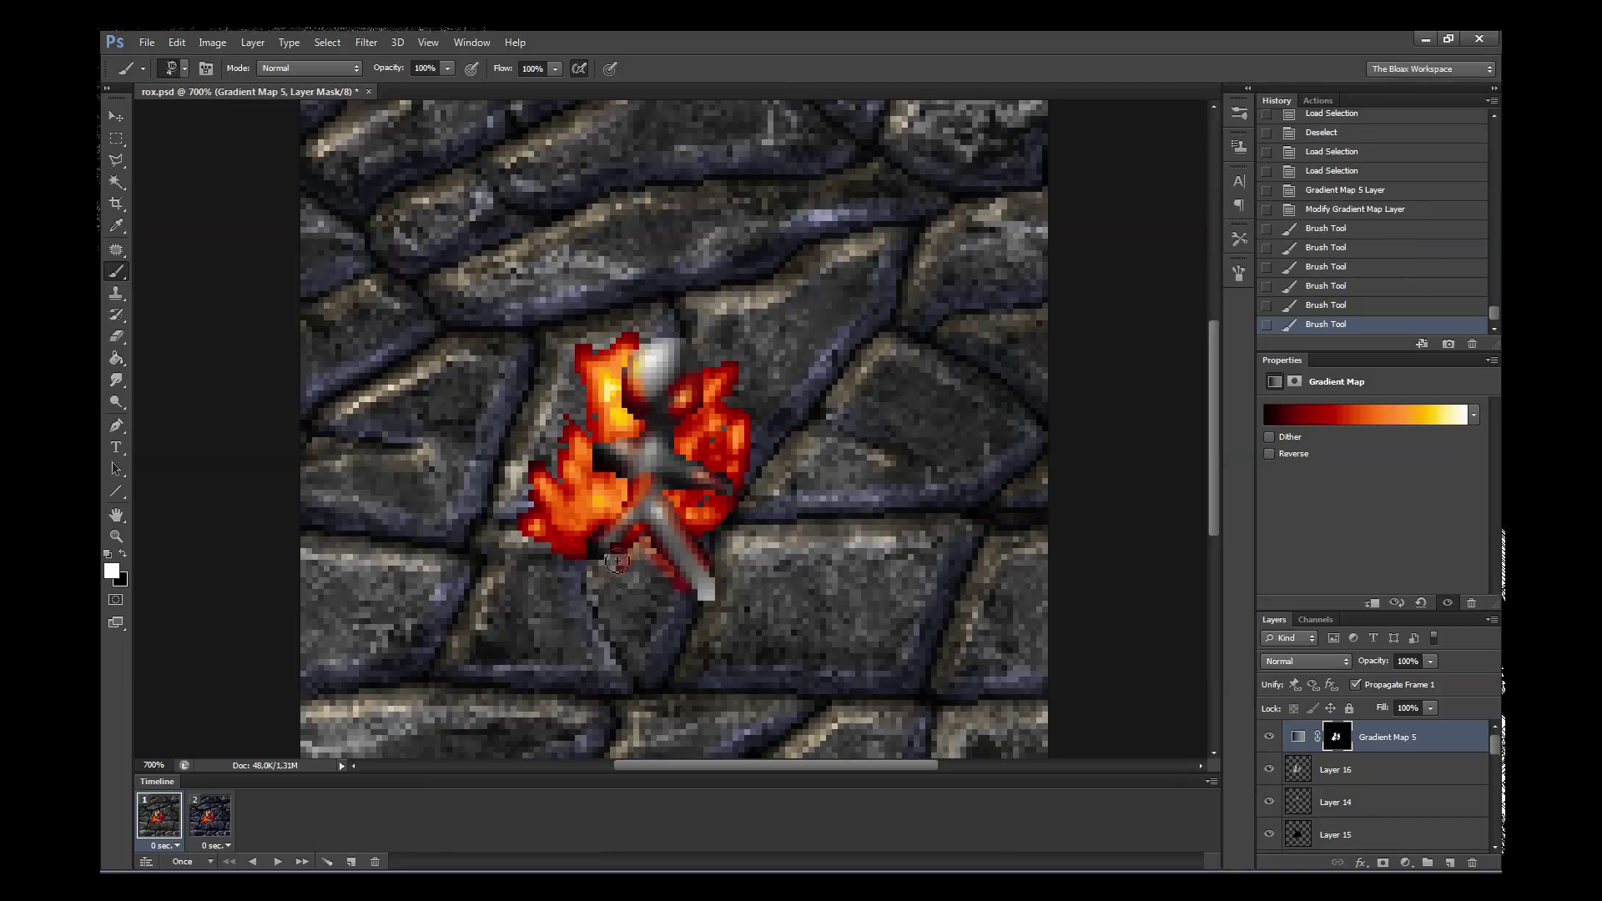
key(z)
click(646, 451)
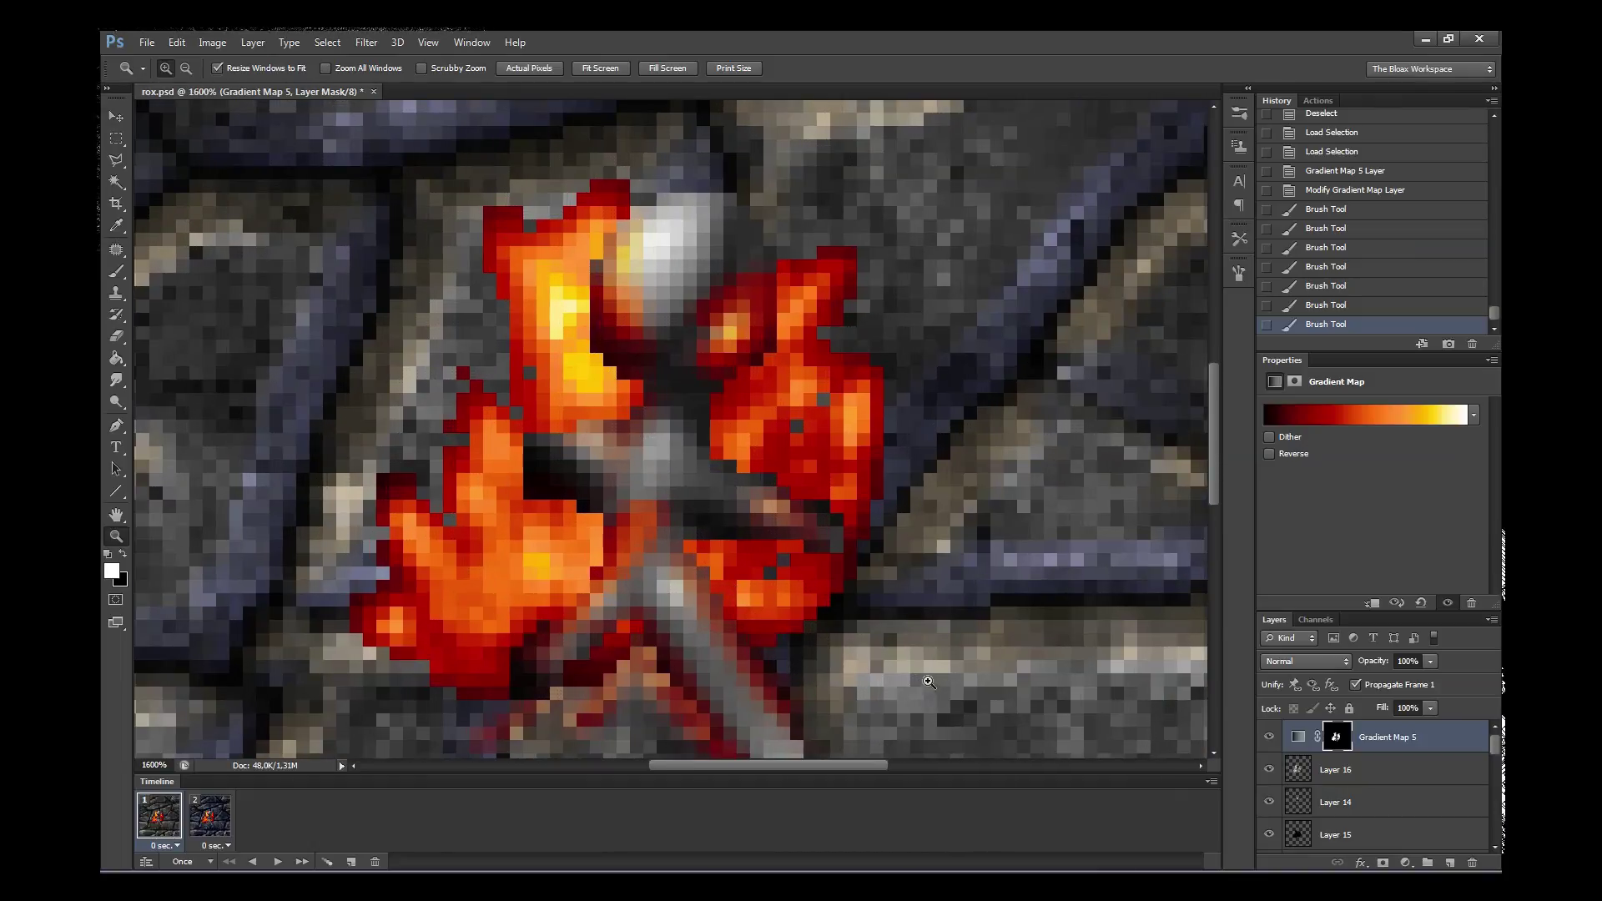
- On a new layer, draw the white 1 px pixel letters 'RIP' right of the flames
key(b)
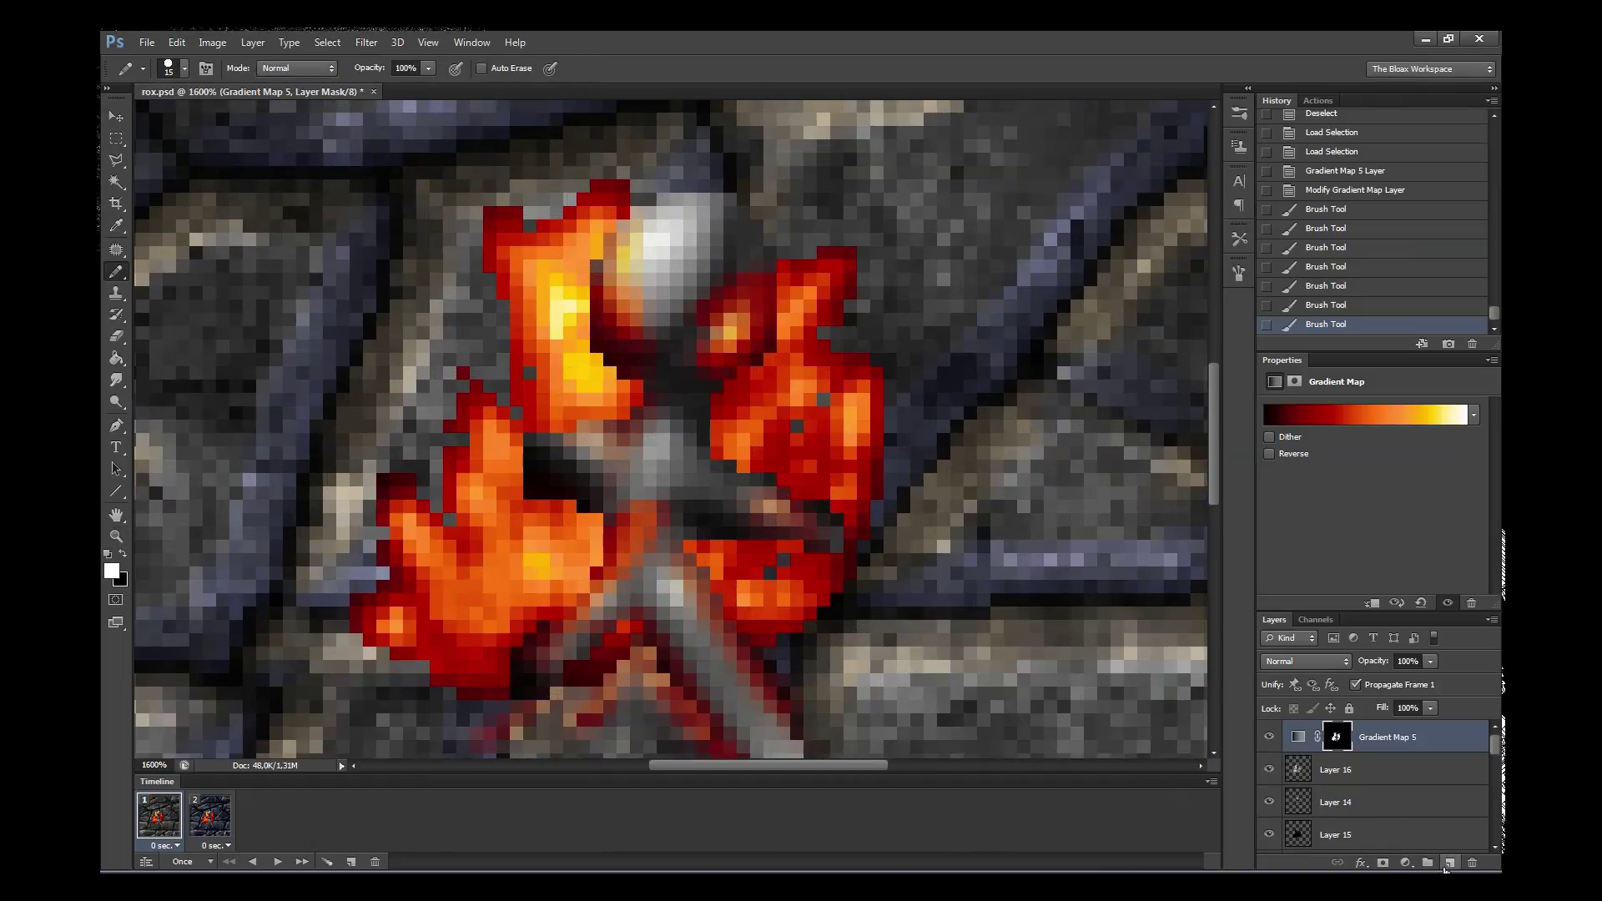
click(1450, 862)
right_click(968, 540)
text(1)
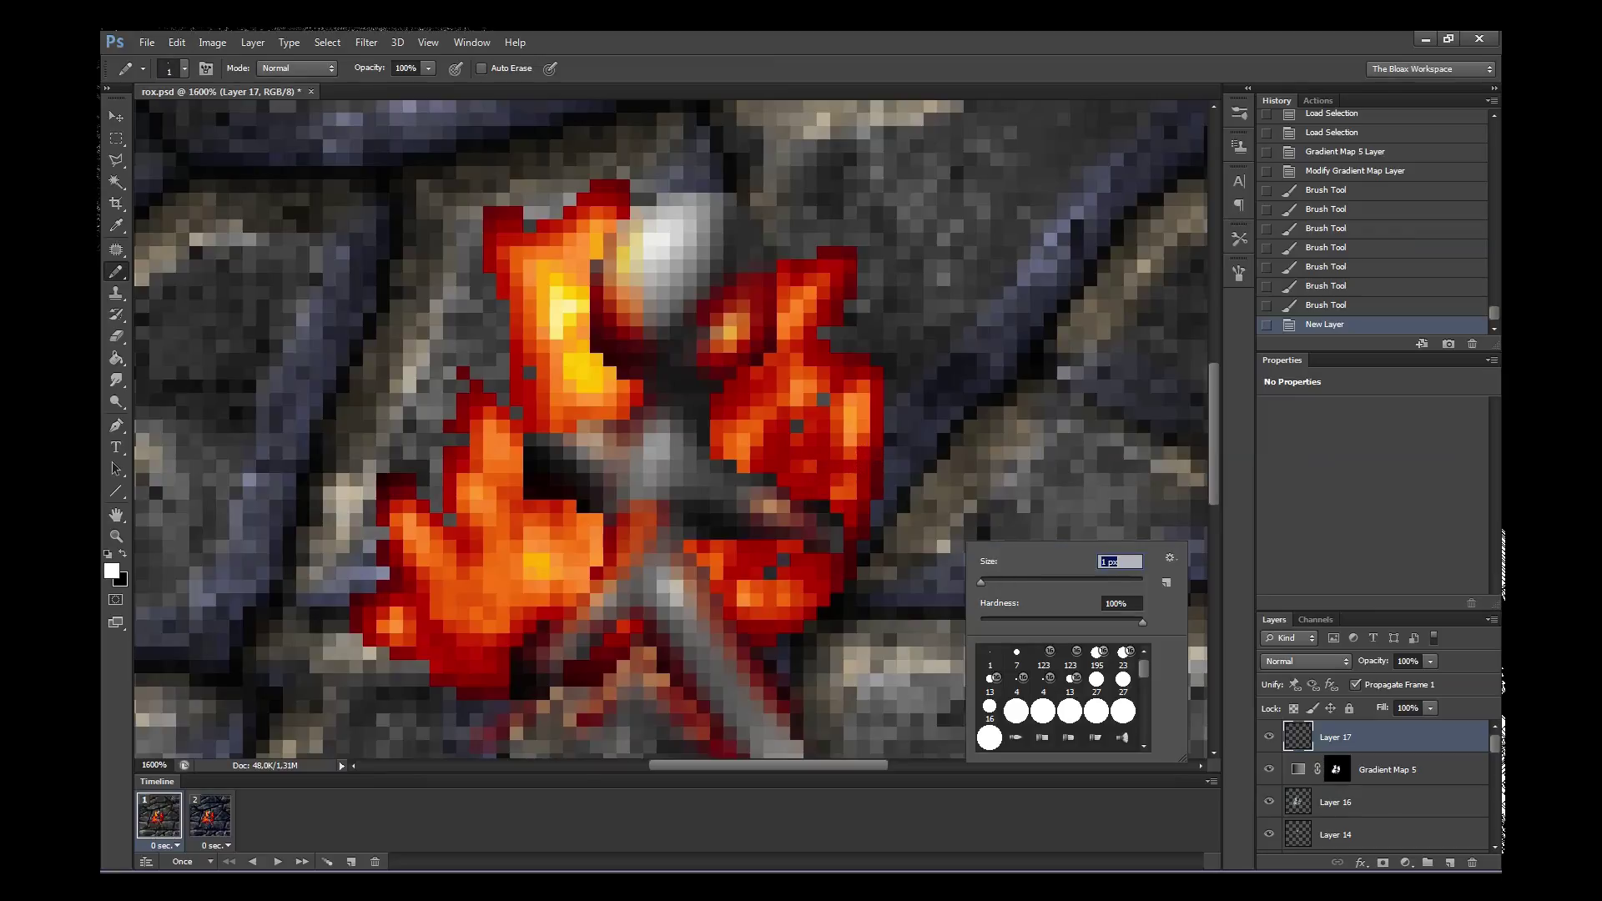
key(Return)
mouse_move(959, 507)
mouse_down()
mouse_move(969, 417)
mouse_move(955, 455)
mouse_move(1031, 505)
mouse_move(1071, 491)
mouse_up()
mouse_move(1043, 496)
mouse_down()
mouse_move(1039, 429)
mouse_move(1057, 413)
mouse_move(1093, 500)
mouse_up()
drag(1093, 393, 1092, 441)
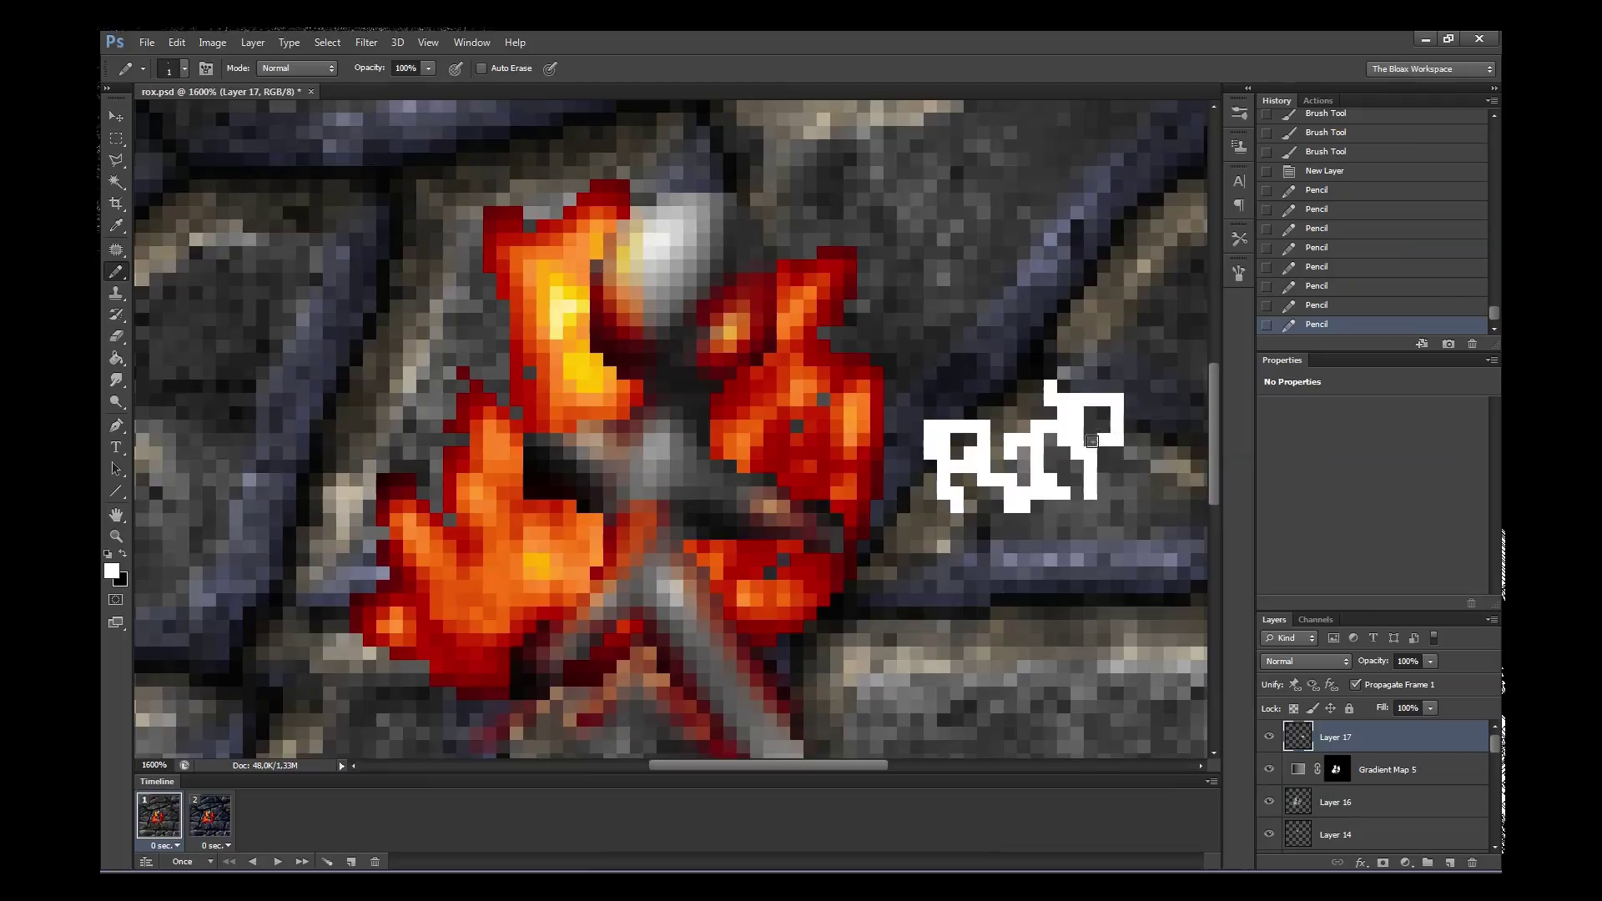